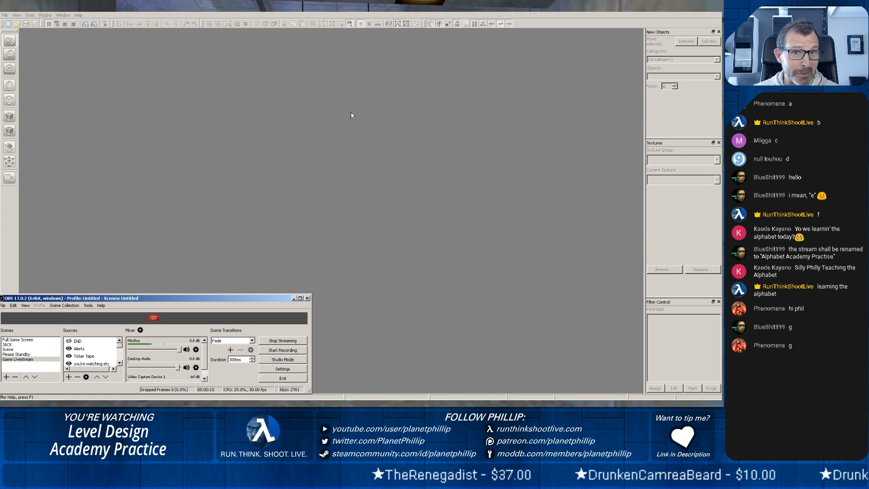
Open the recent map file pct12.jmf.
click(348, 15)
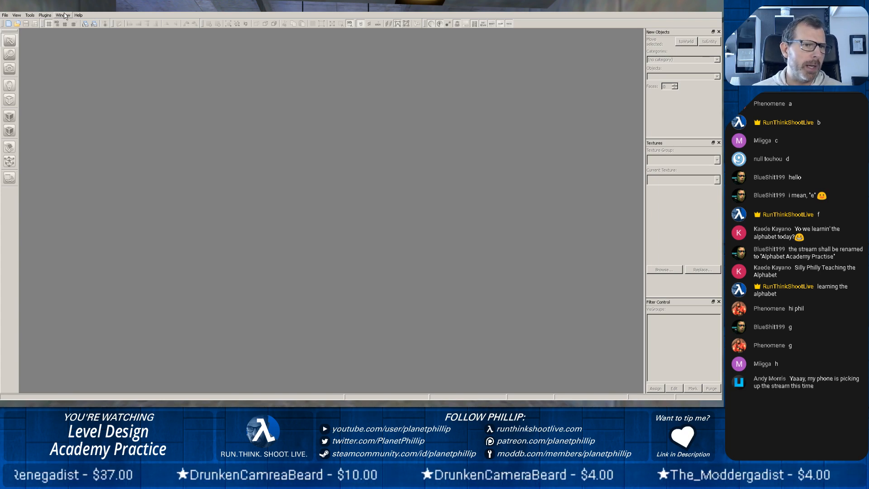
click(6, 16)
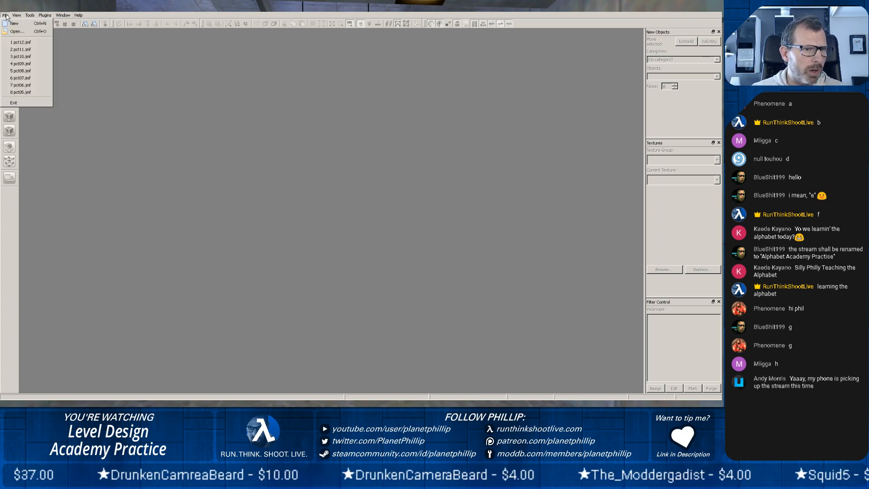
click(5, 16)
click(5, 16)
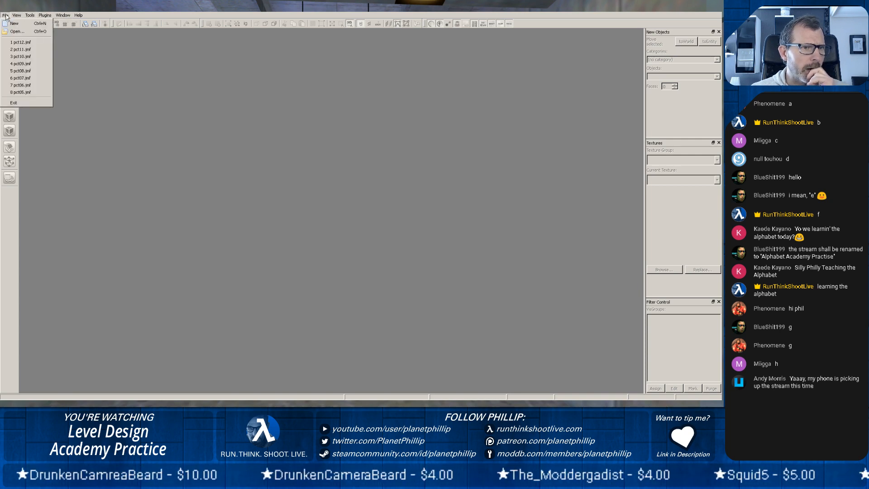
click(25, 43)
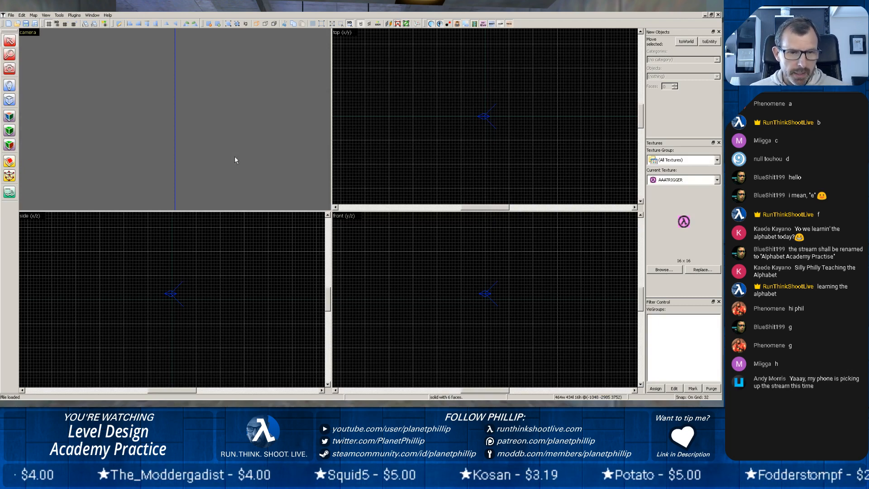
Examine the map's exterior and main corridor in the 3D view, then select the red Secure Access door.
key(z)
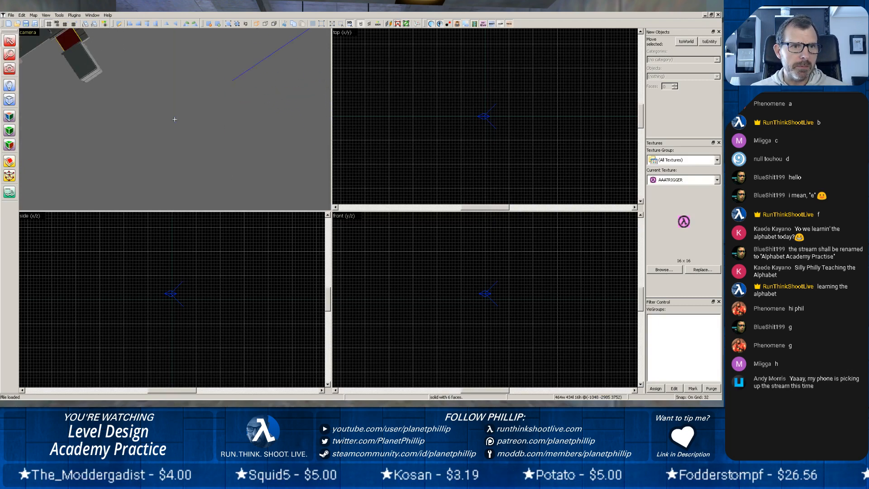
key(z)
scroll(152, 127, up, 3)
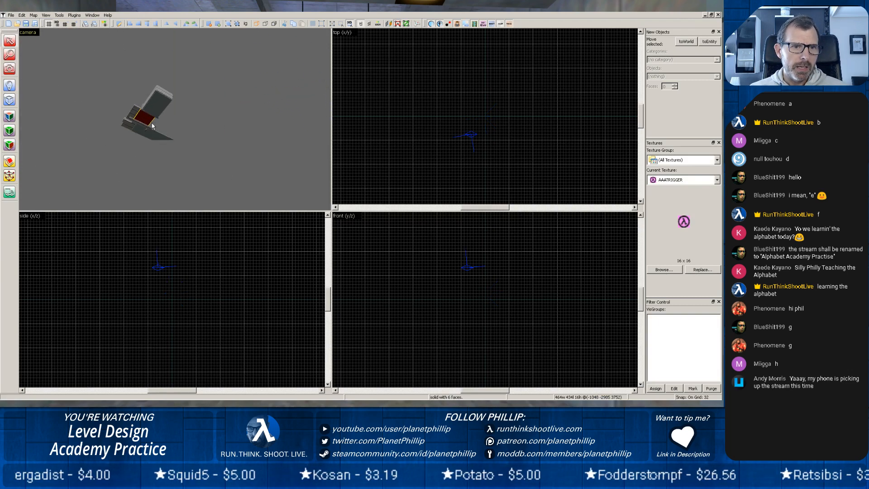
scroll(153, 127, up, 10)
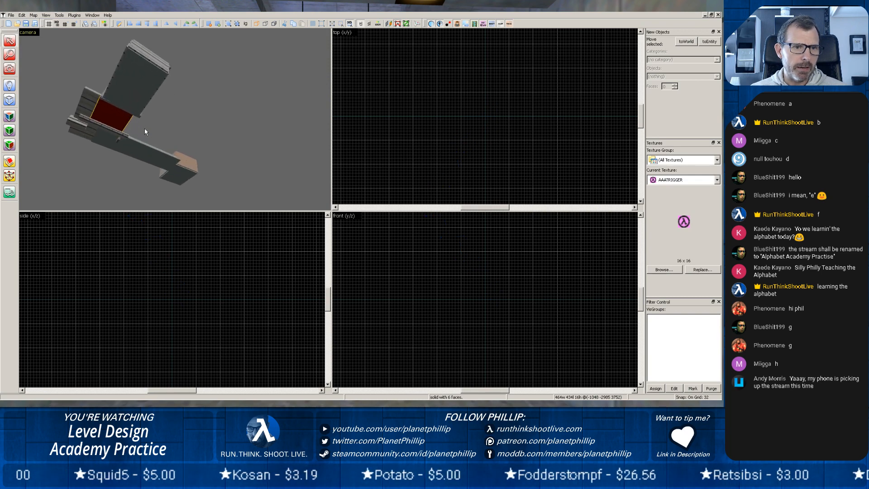
scroll(145, 131, up, 10)
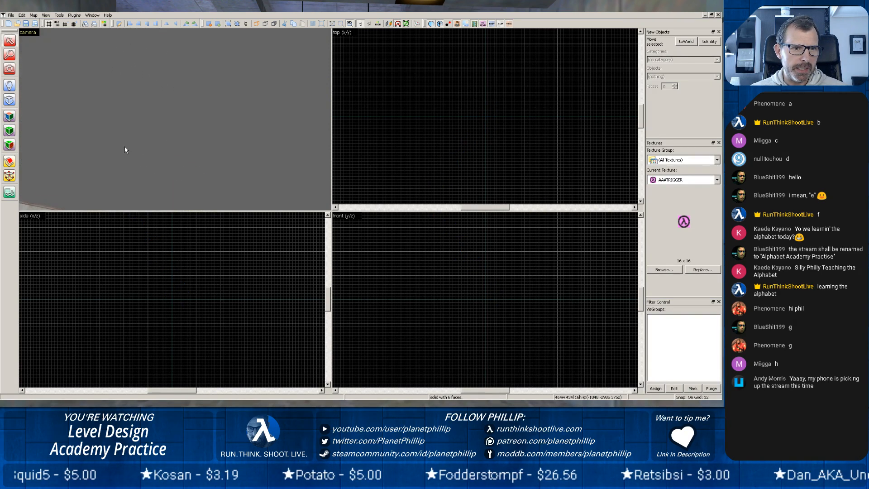
key(z)
key(z)
scroll(175, 120, up, 2)
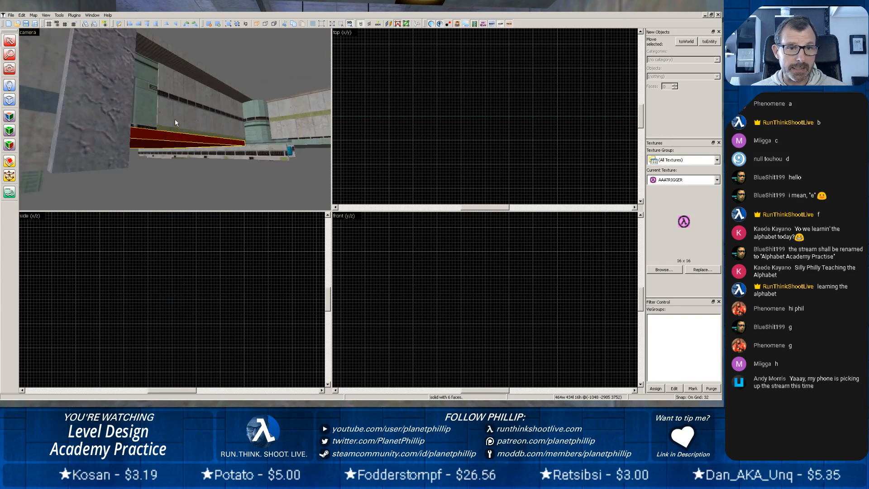
scroll(176, 123, up, 3)
key(z)
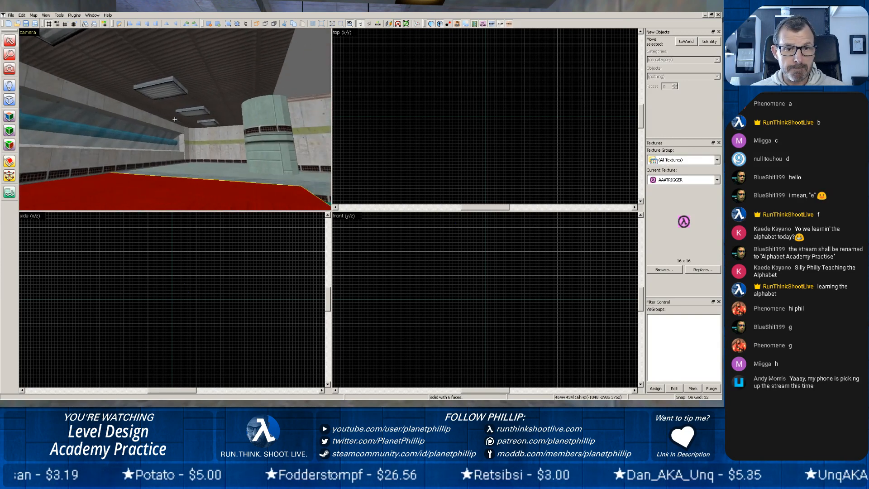
key(z)
scroll(175, 121, up, 3)
scroll(172, 127, up, 4)
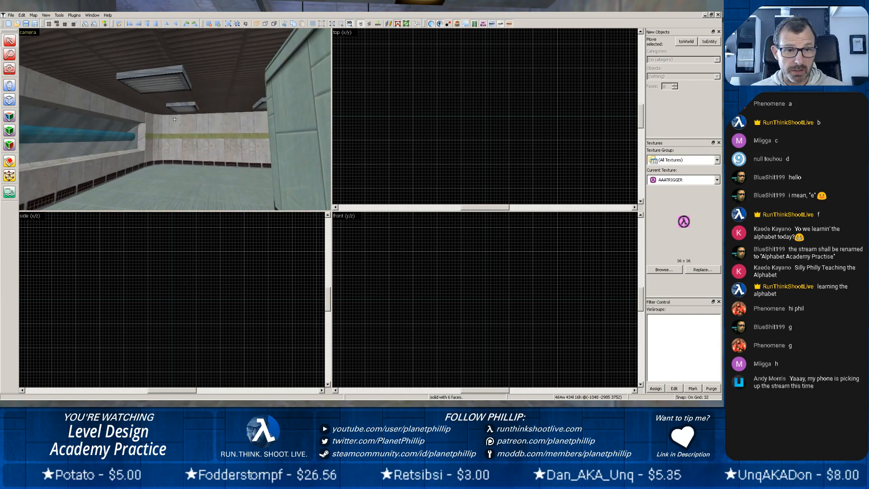
key(z)
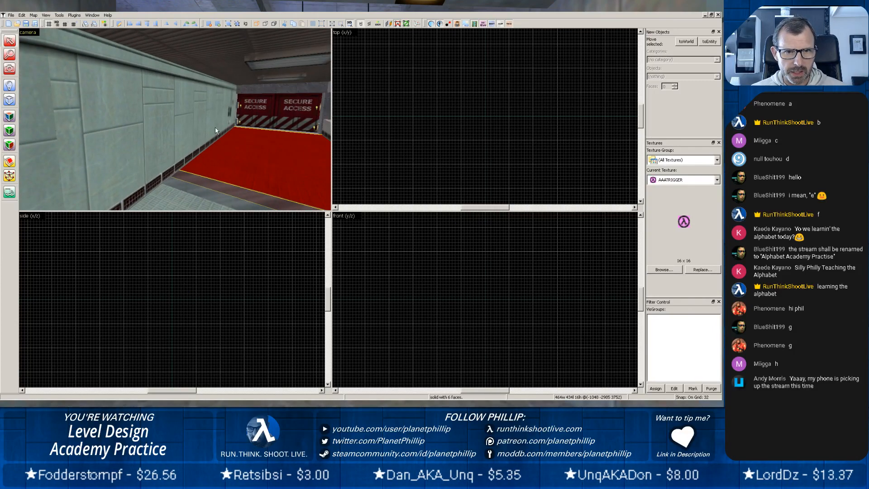
click(280, 121)
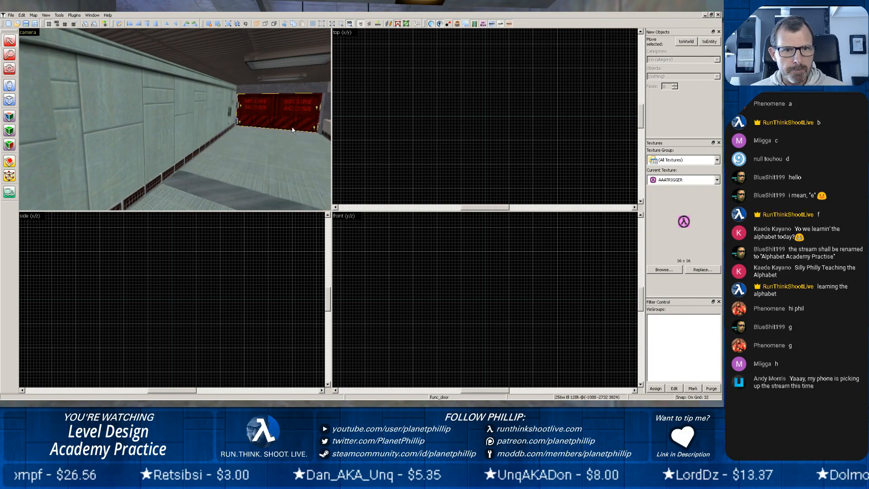
Hide the brick side walls and end wall of the room beyond the corridor.
key(z)
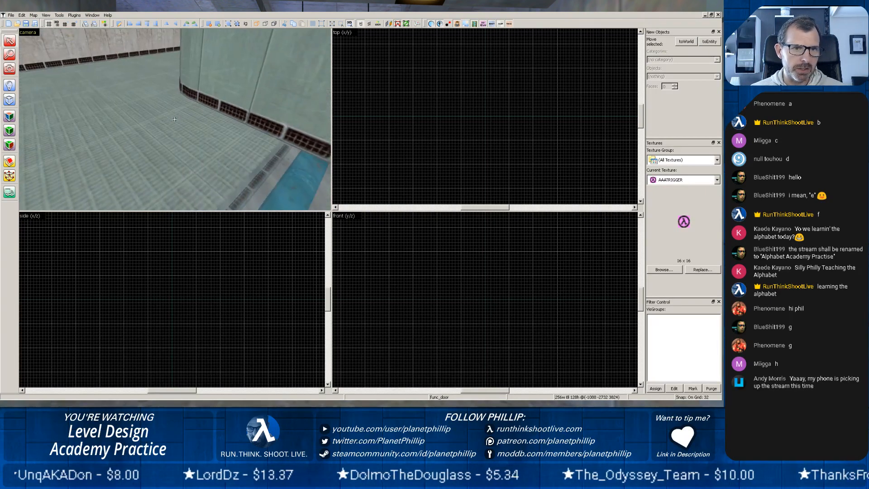
mouse_move(177, 125)
mouse_down()
mouse_move(170, 105)
mouse_move(176, 131)
mouse_move(197, 118)
mouse_move(171, 119)
mouse_move(203, 112)
mouse_move(175, 119)
mouse_up()
key(w)
key(w)
key(w)
key(w)
key(w)
key(w)
key(w)
key(h)
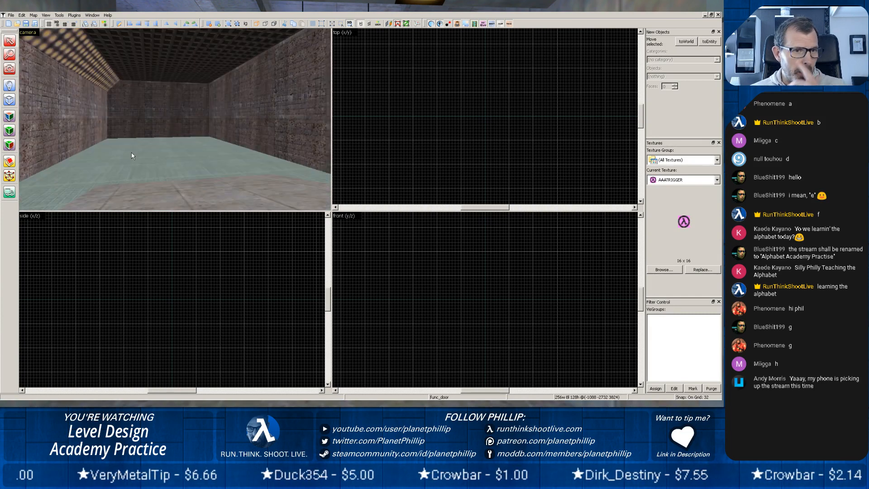
click(85, 127)
key(h)
click(163, 119)
key(h)
click(222, 118)
key(h)
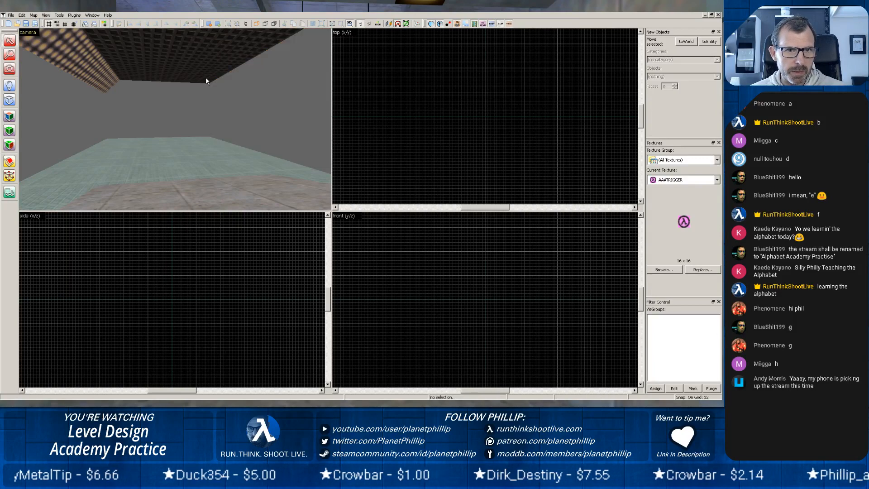
Hide the dark grid ceiling and its lighter side section in the same room.
click(205, 77)
key(h)
click(126, 66)
key(h)
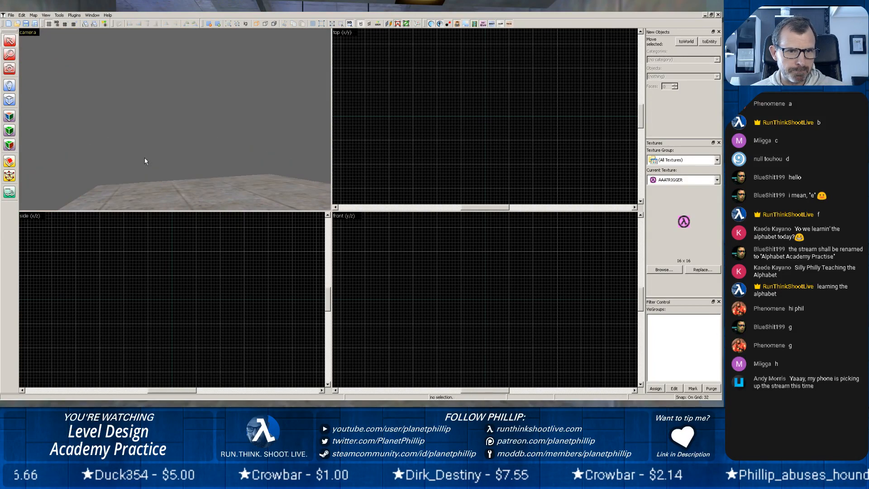
Hide the thin brown strip in the doorway frame's groove and the Secure Access door beside the wall lights.
key(z)
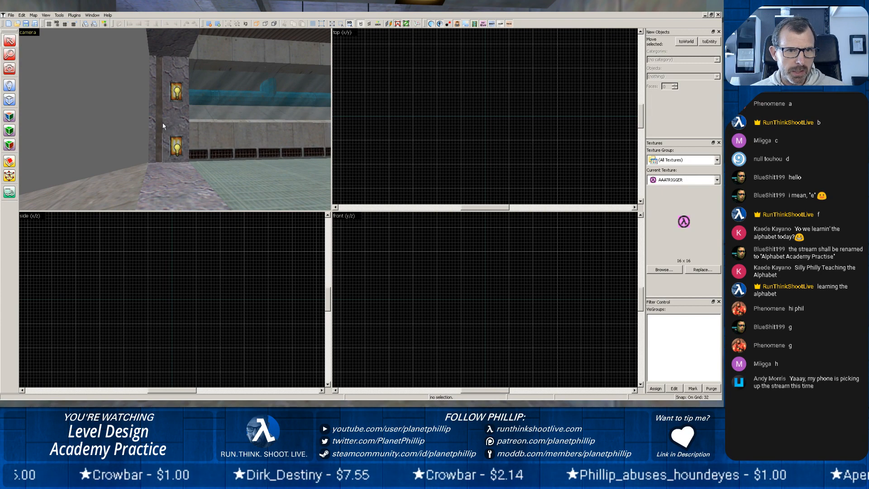
click(159, 124)
key(h)
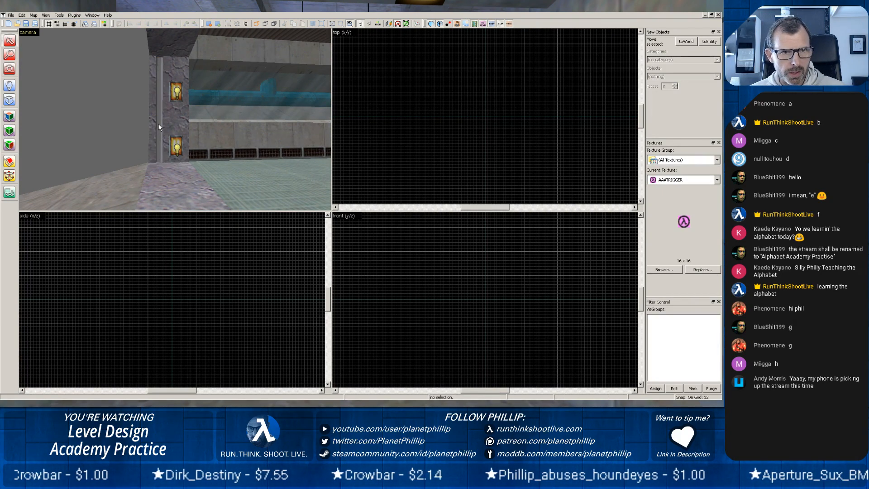
key(z)
key(z)
key(z)
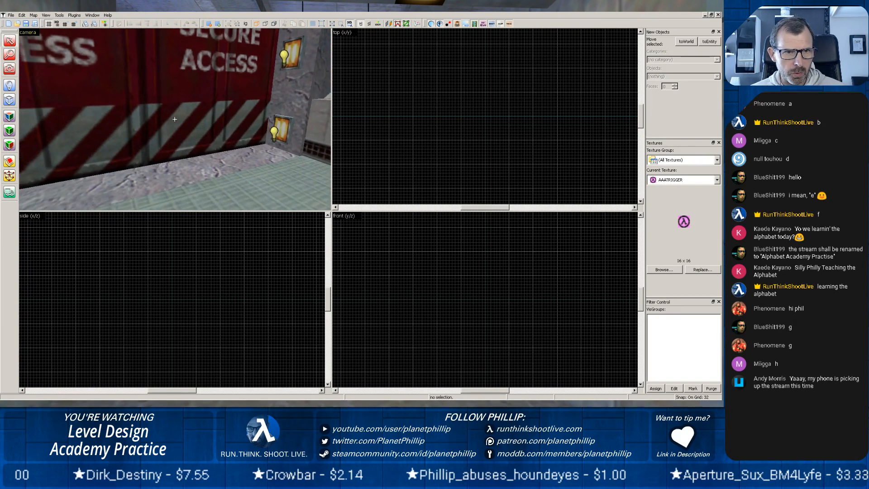
click(173, 117)
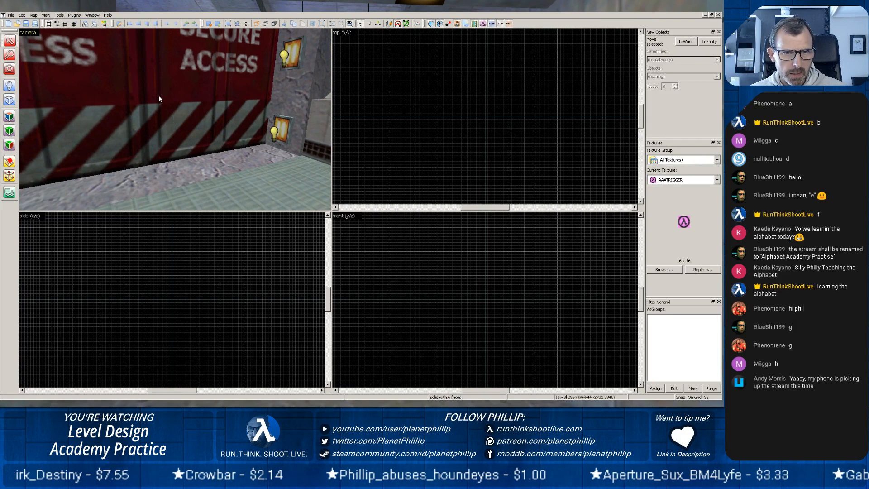
key(h)
Examine the doorway frame, the corridor's blue wall pipe and the pipe pieces visible from outside to check whether they connect.
key(z)
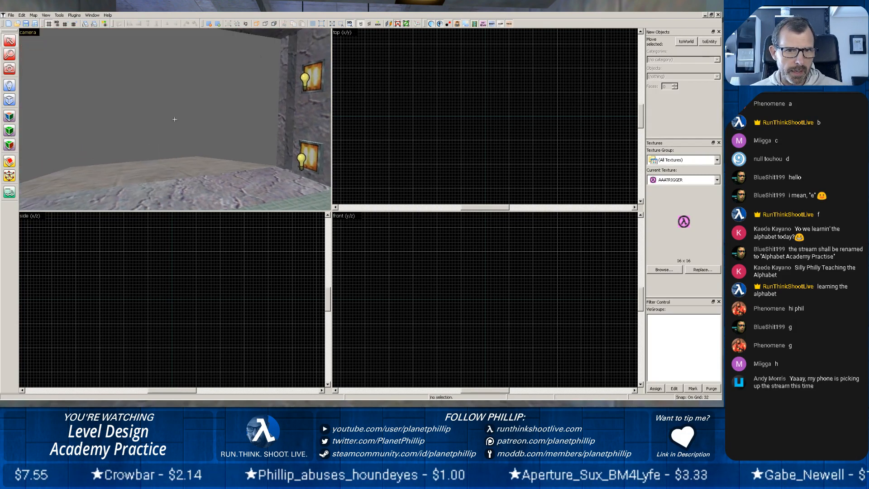
key(z)
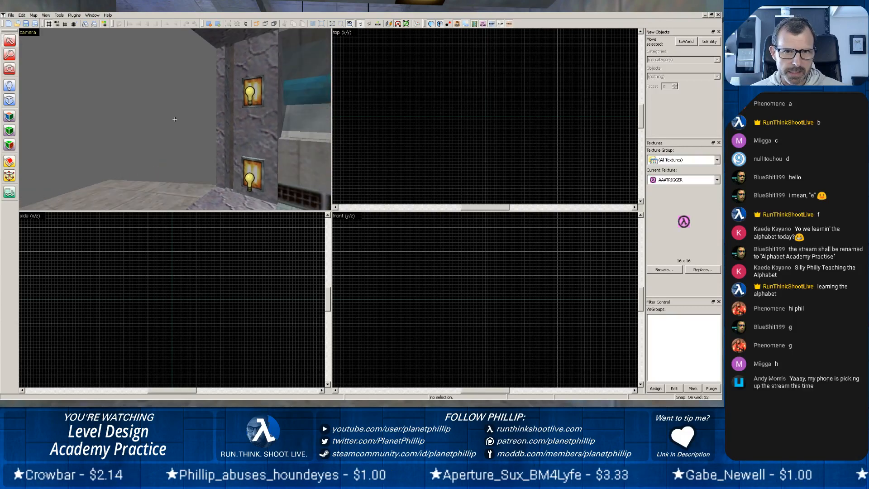
key(z)
key(z)
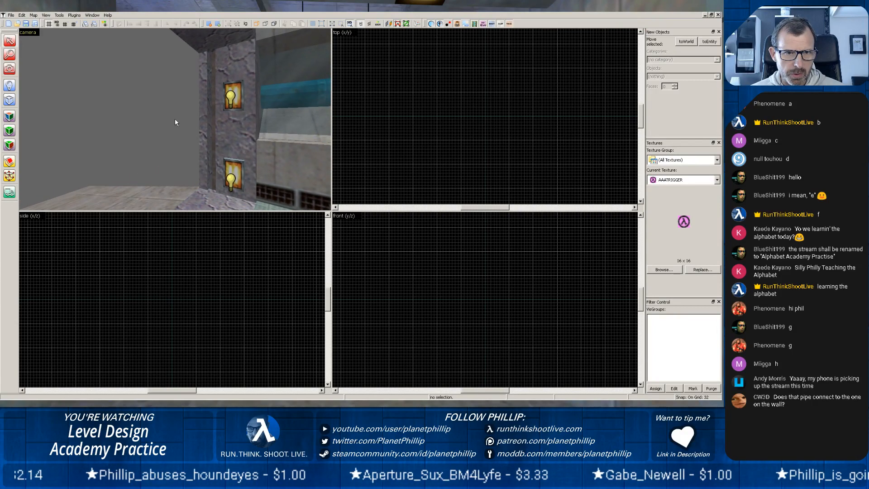
scroll(175, 119, up, 5)
scroll(175, 118, down, 5)
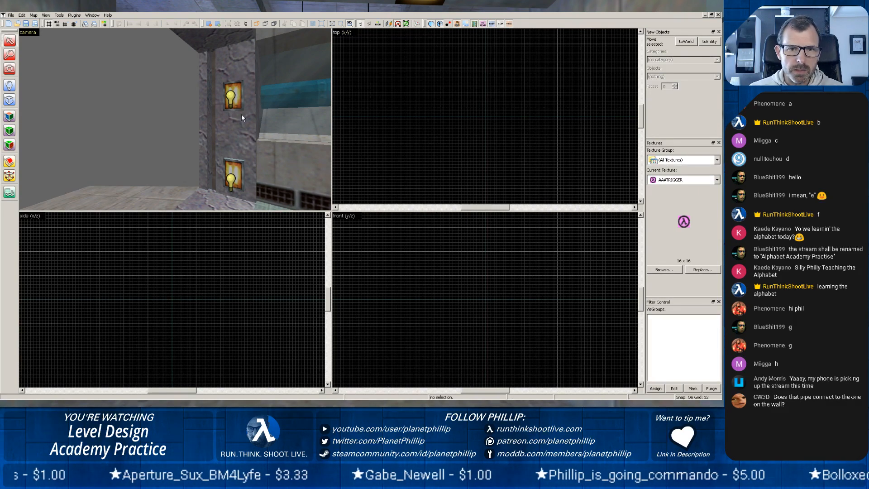
key(z)
key(w)
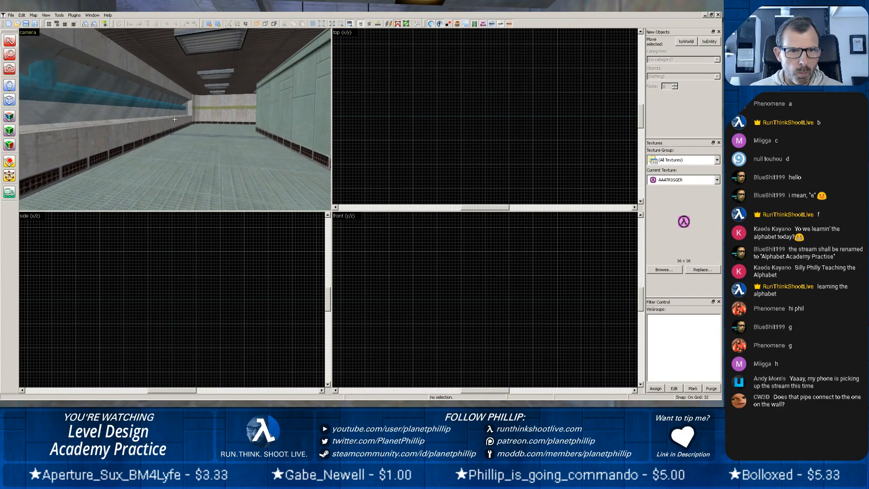
key(w)
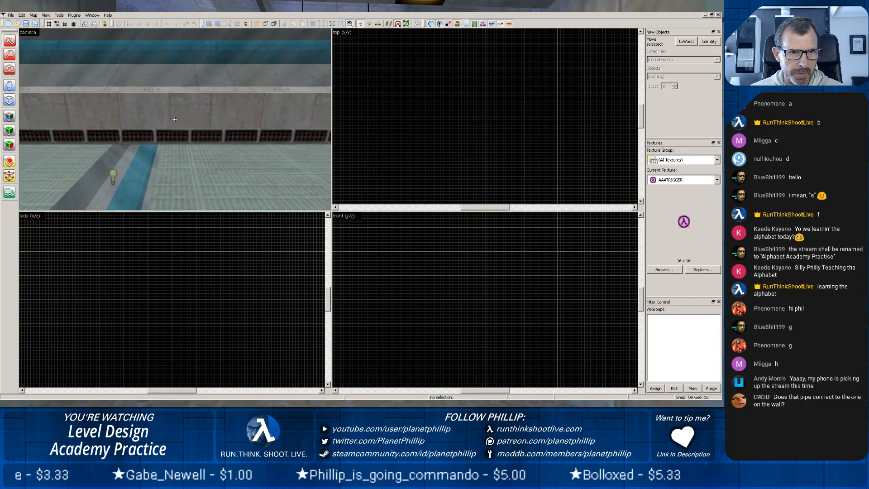
key(z)
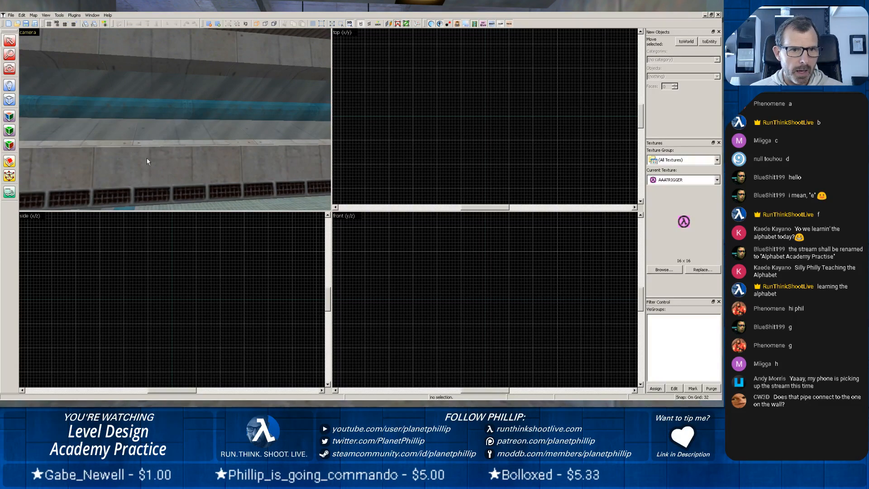
scroll(146, 157, up, 5)
scroll(146, 157, up, 4)
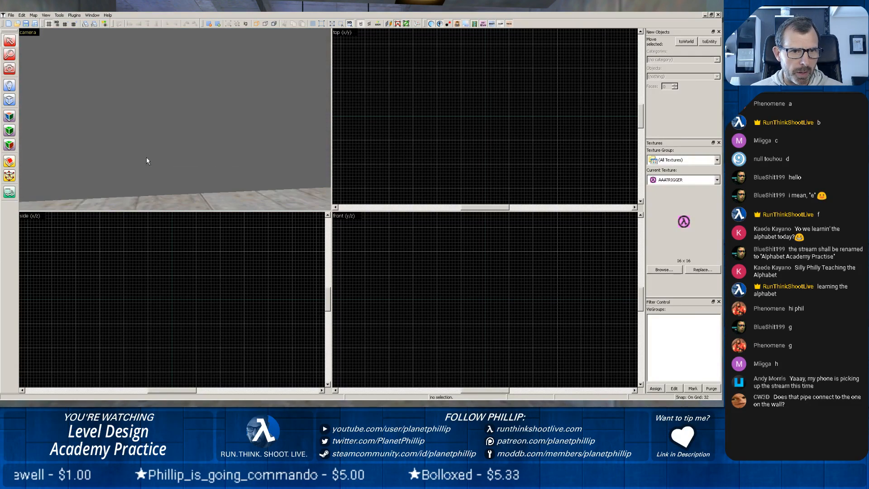
key(z)
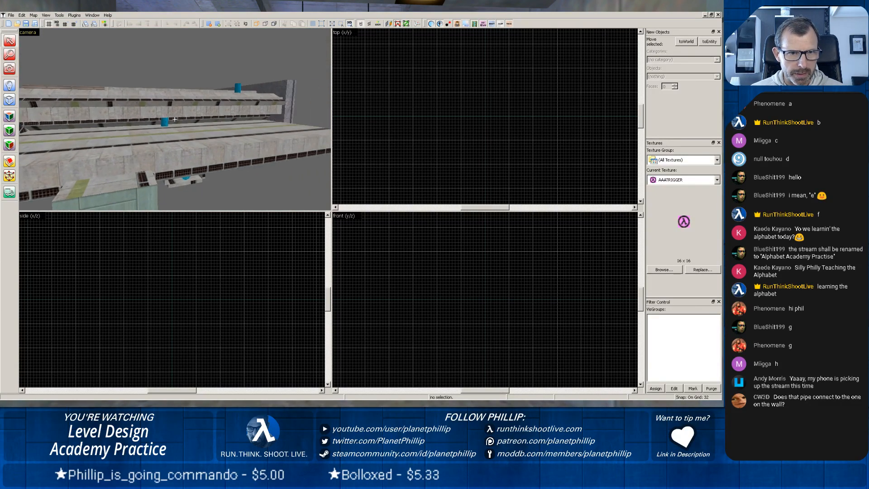
key(z)
scroll(168, 119, up, 4)
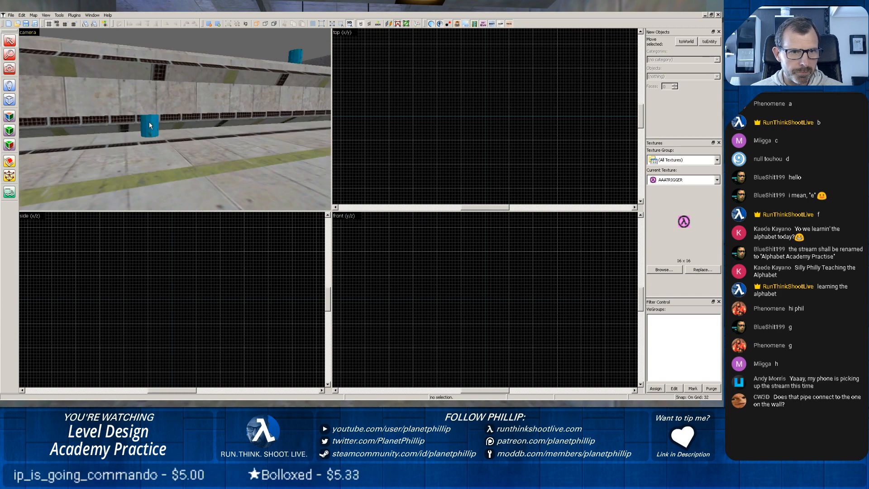
Select the short vertical blue pipe and move it about 40 units in negative X in the top view, to about (-916, -3220).
click(149, 126)
scroll(389, 129, down, 3)
scroll(393, 138, down, 5)
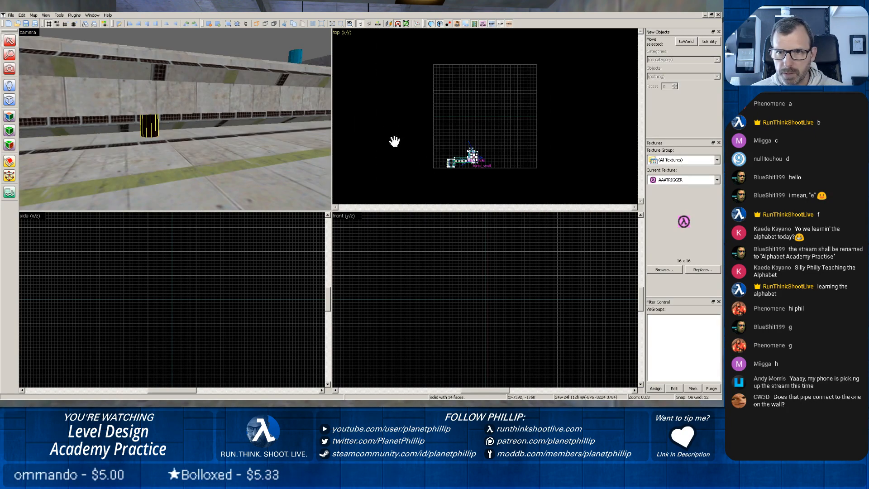
scroll(455, 162, up, 12)
drag(452, 165, 471, 63)
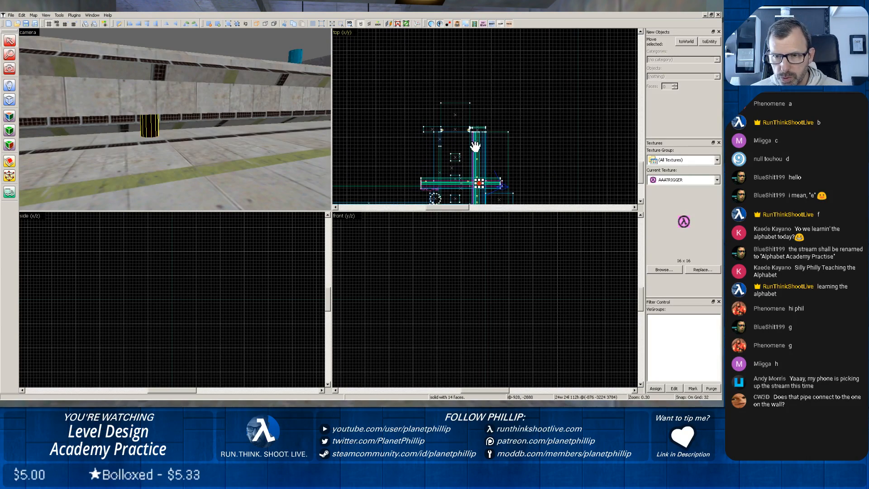
scroll(475, 146, up, 5)
drag(475, 198, 482, 56)
scroll(479, 98, up, 2)
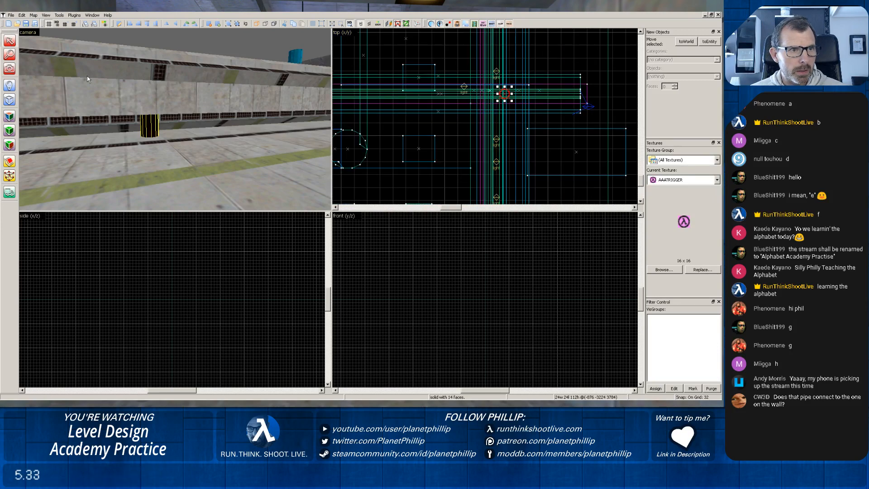
drag(503, 94, 469, 88)
scroll(166, 107, up, 4)
key(z)
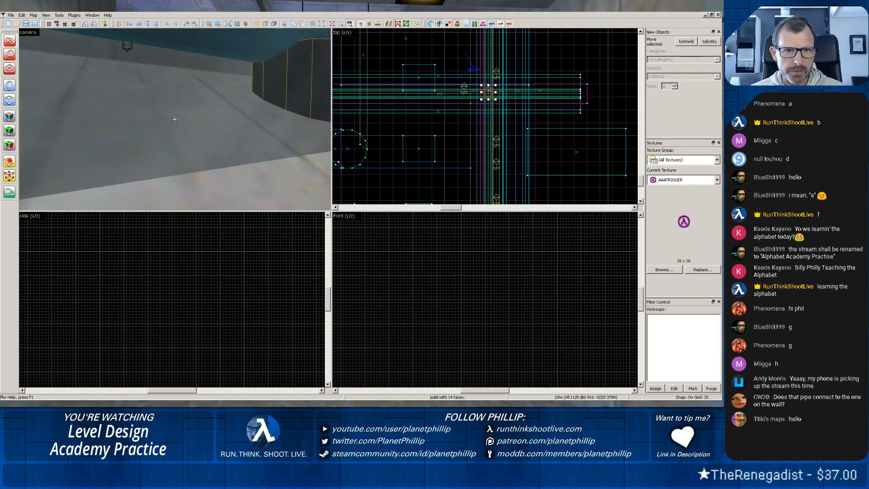
Examine the short vertical blue pipe from the room and the outside to check its alignment with the corridor's wall pipe and the trench pipe.
key(z)
scroll(174, 119, down, 4)
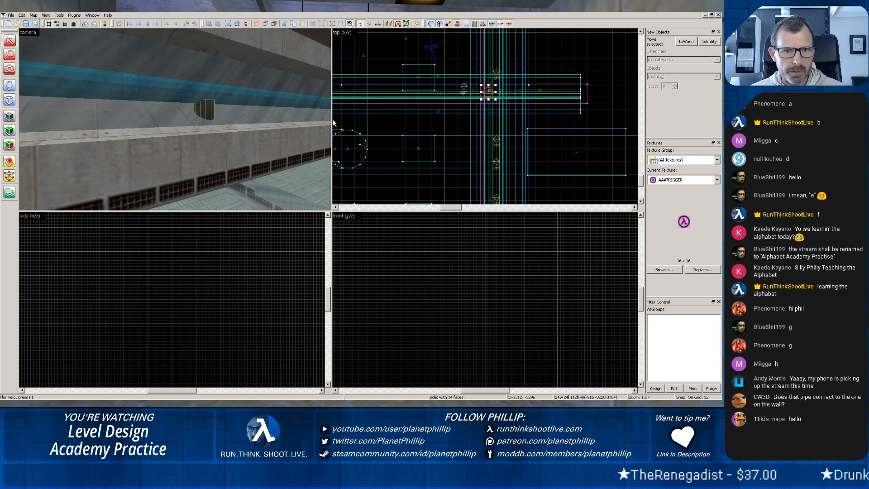
key(z)
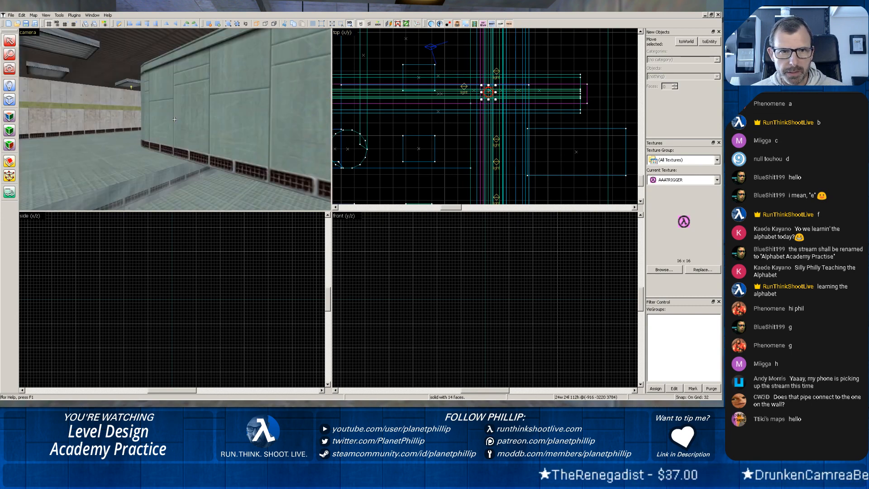
key(w)
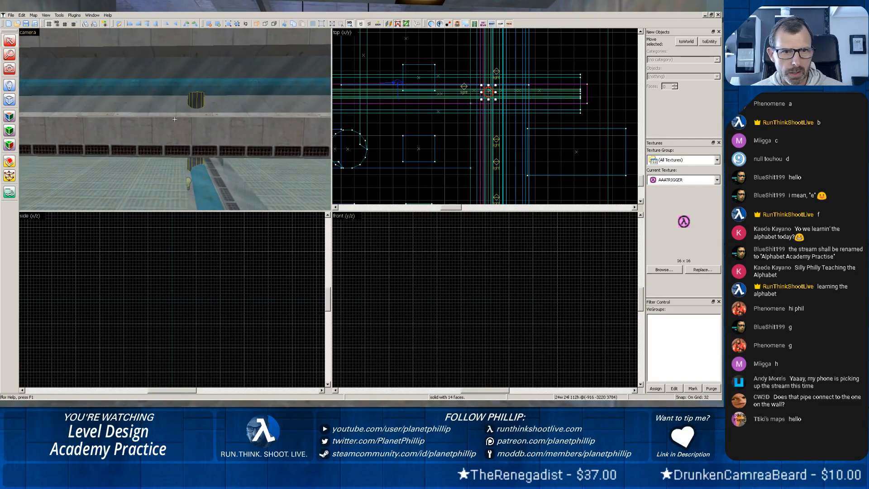
scroll(213, 164, up, 1)
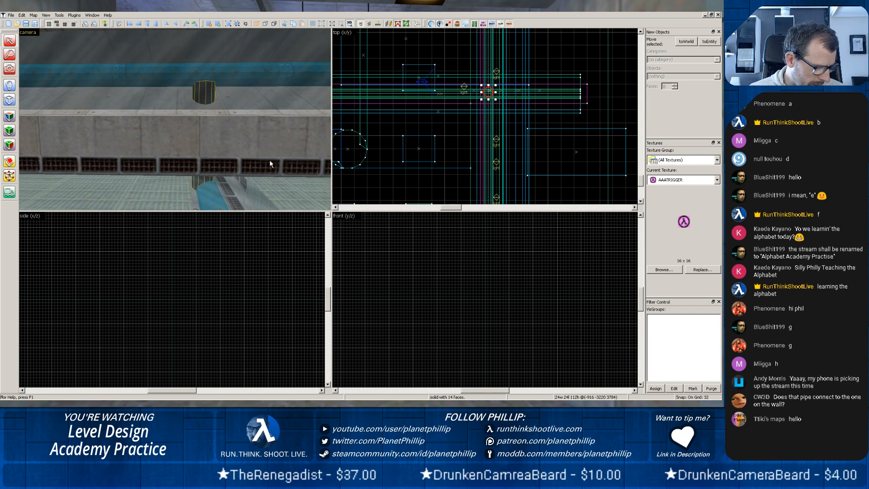
key(z)
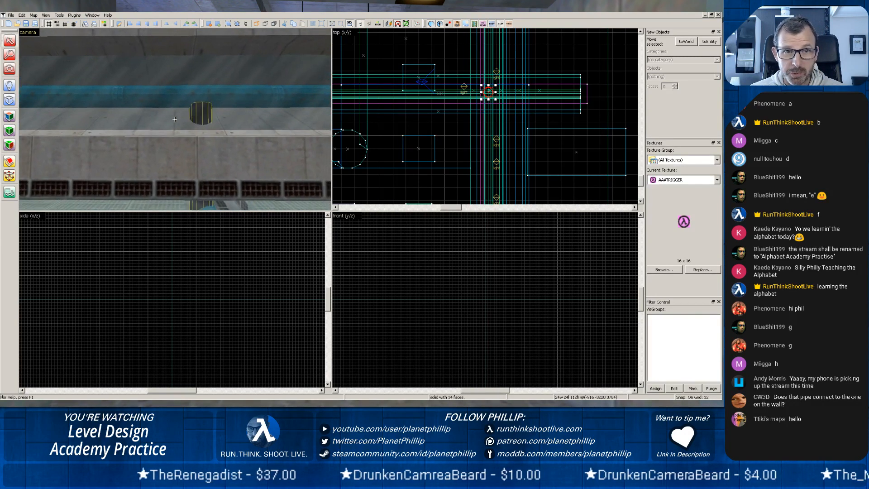
key(z)
scroll(186, 122, up, 2)
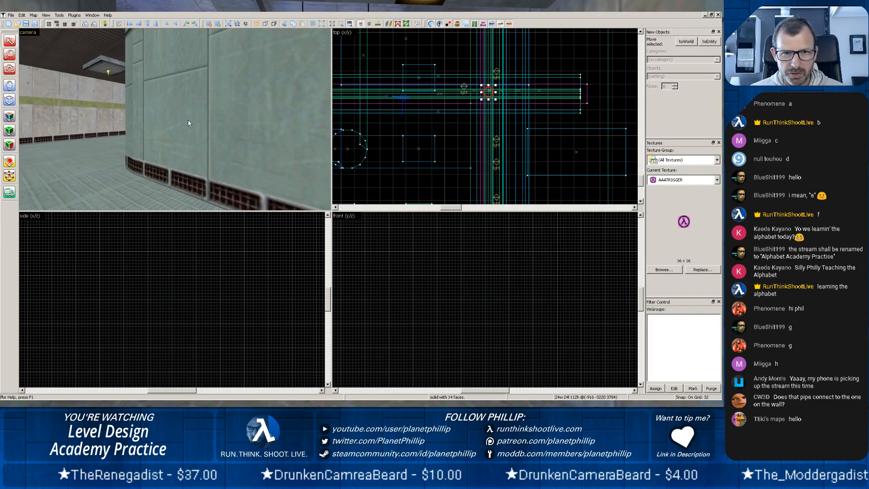
key(z)
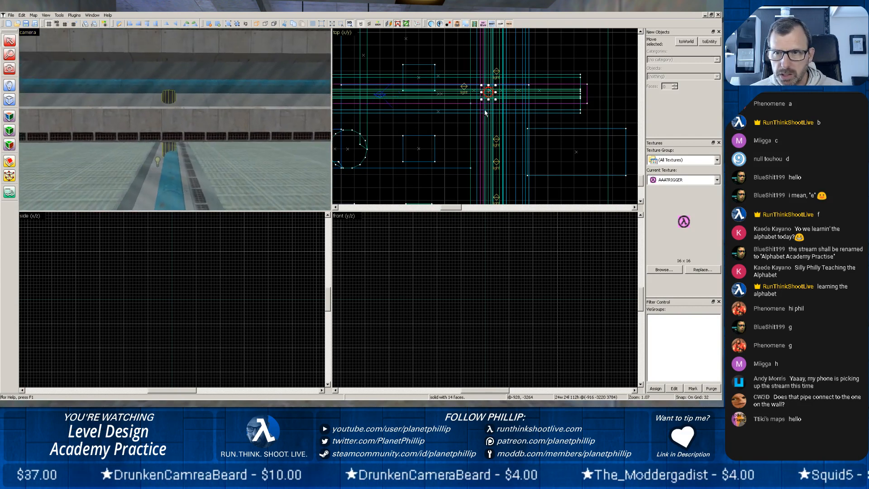
Set the grid snap to 1 and move the short vertical blue pipe about 4 units in negative Y in the top view, to (-916, -3224).
scroll(488, 92, up, 5)
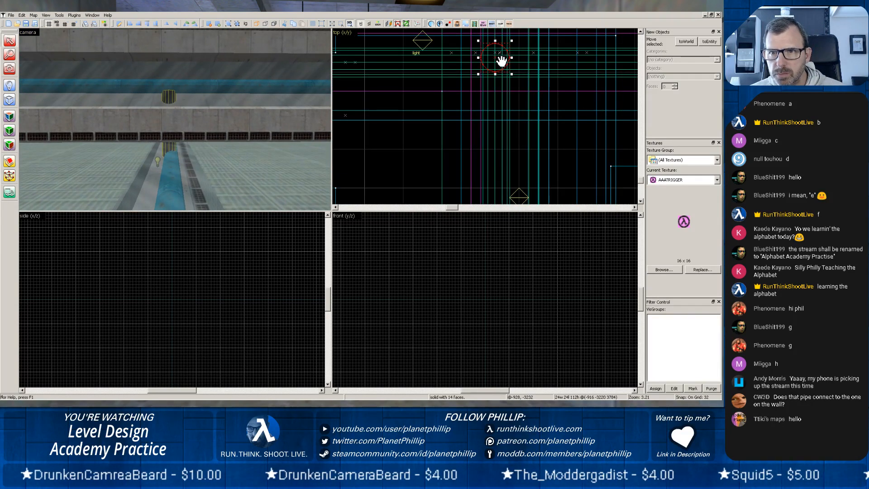
middle_drag(499, 59, 498, 62)
drag(499, 62, 495, 88)
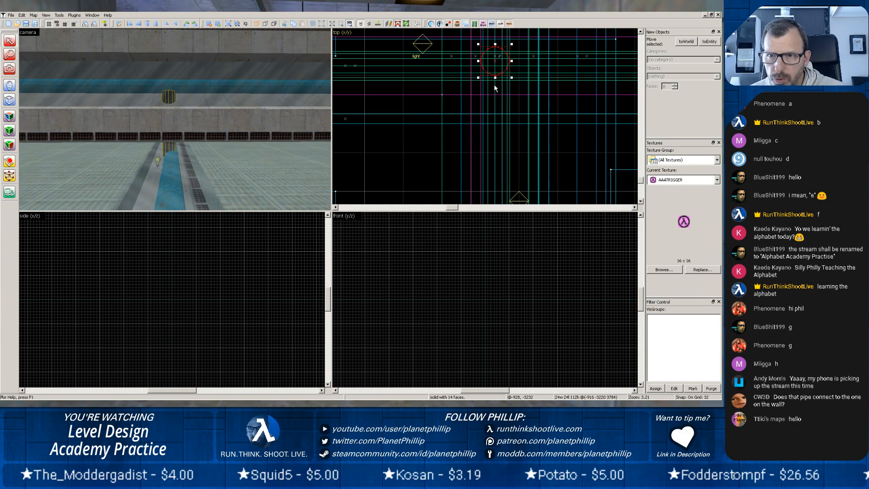
key(bracketleft)
key(bracketleft)
key(bracketleft)
key(bracketleft)
key(bracketleft)
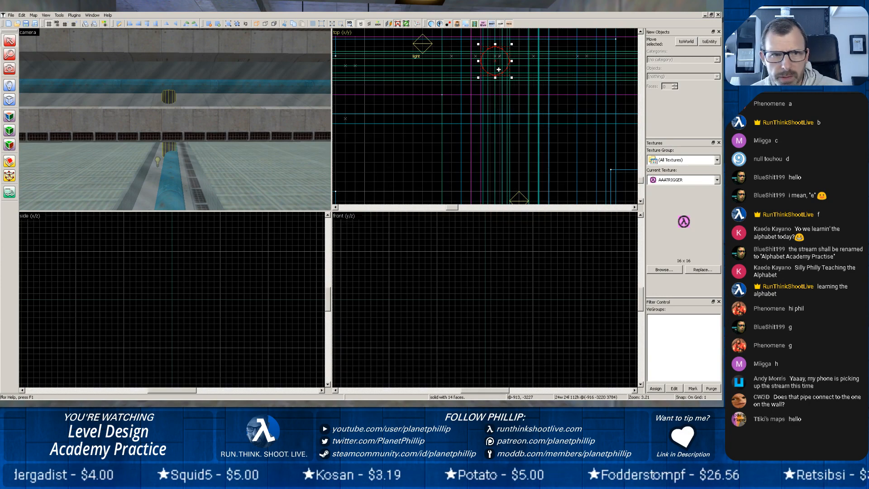
scroll(500, 70, up, 4)
drag(493, 60, 493, 68)
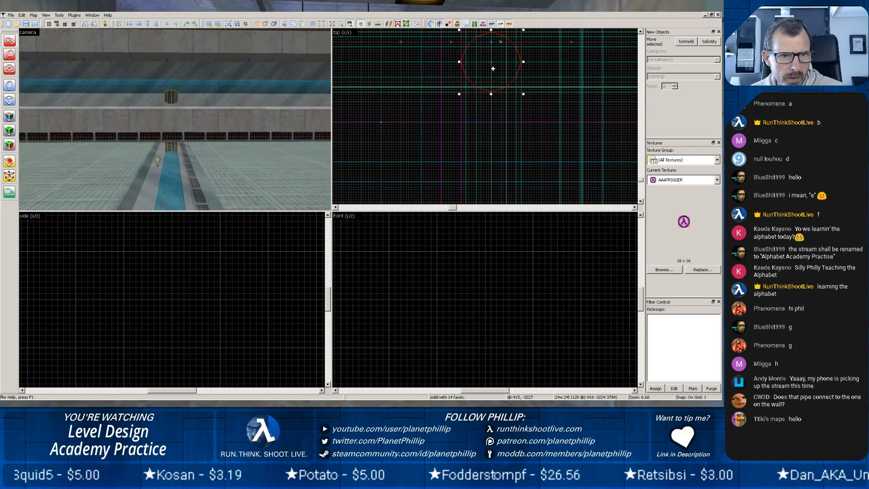
Set the grid snap to 16 and check the moved pipe against the trench pipe in the camera view.
key(bracketright)
key(bracketright)
key(bracketright)
key(bracketright)
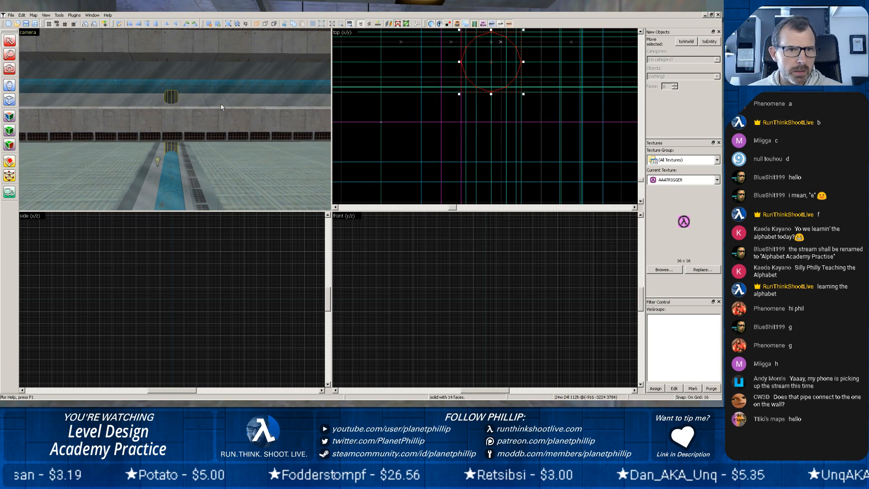
scroll(221, 104, up, 1)
scroll(220, 104, down, 1)
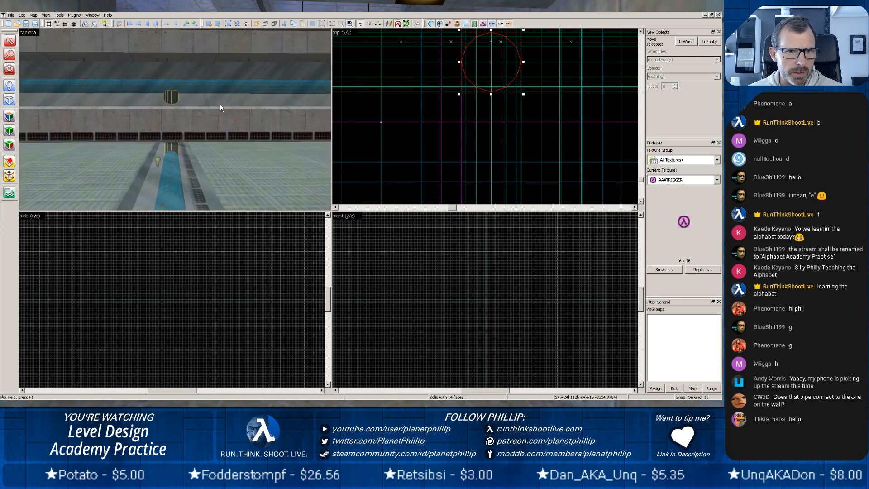
Select the floor slab beside the trench and the trench's func_wall cover in turn, and examine the trench from above and from outside its end.
key(w)
click(227, 121)
click(267, 168)
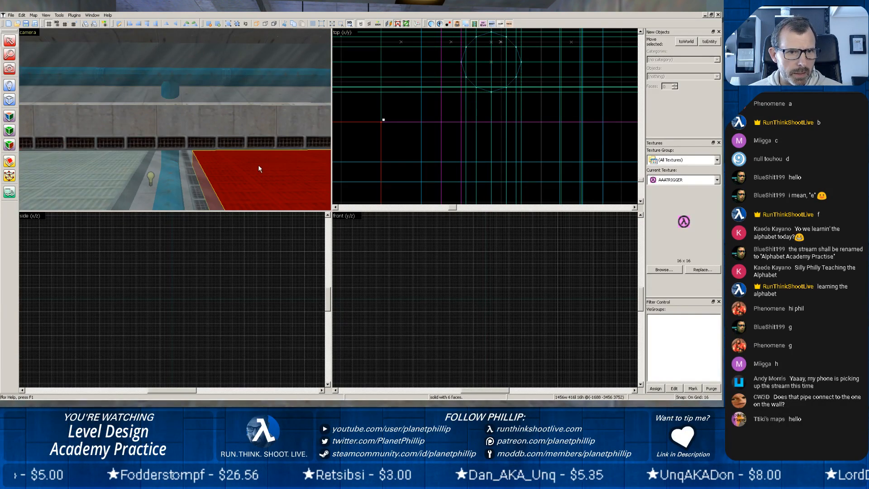
click(192, 163)
scroll(186, 164, up, 3)
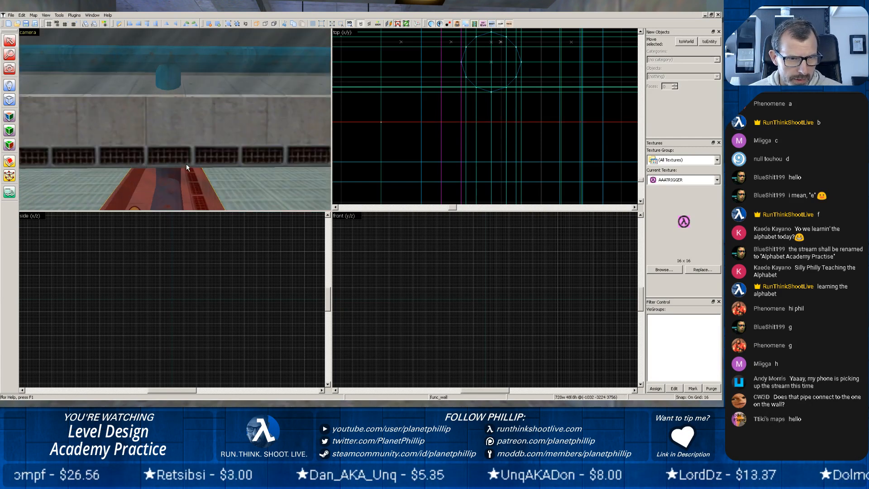
scroll(184, 165, up, 2)
scroll(184, 165, up, 1)
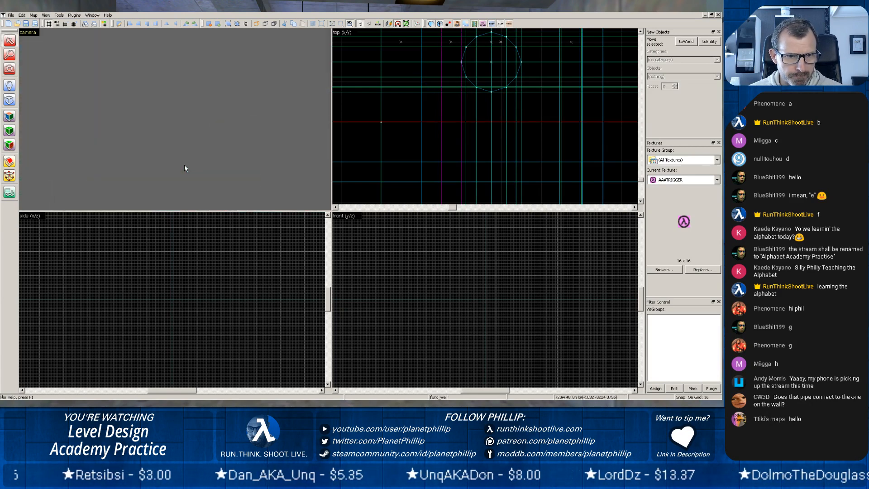
key(z)
key(z)
scroll(175, 119, up, 2)
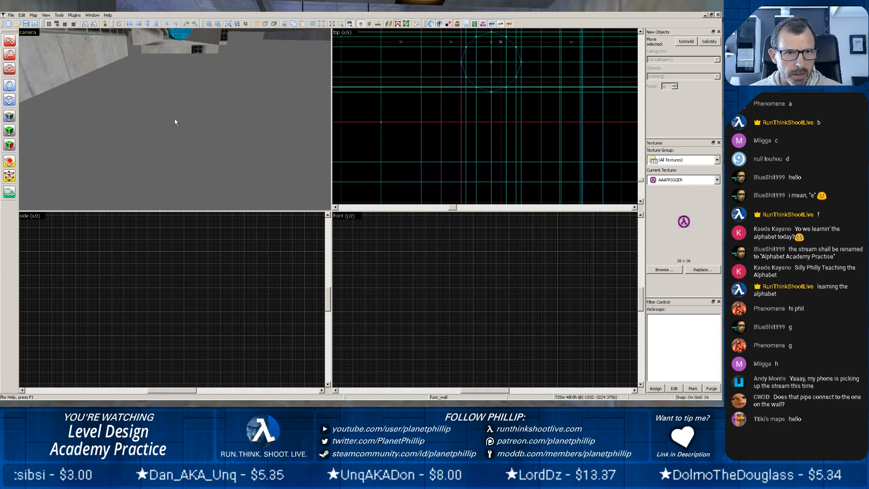
key(z)
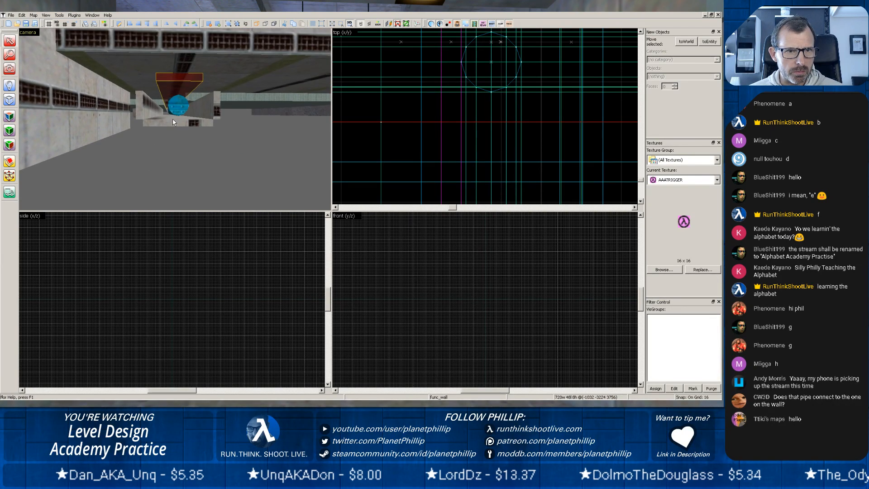
Select the concrete wall above the trench's open end, and then the trench's floor brush, while viewing them from outside.
scroll(172, 119, down, 2)
click(154, 97)
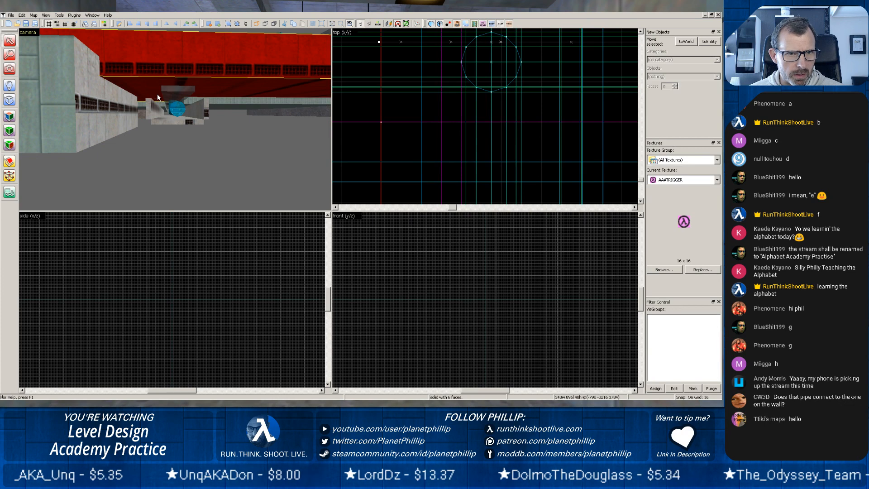
scroll(172, 86, up, 2)
scroll(172, 86, down, 3)
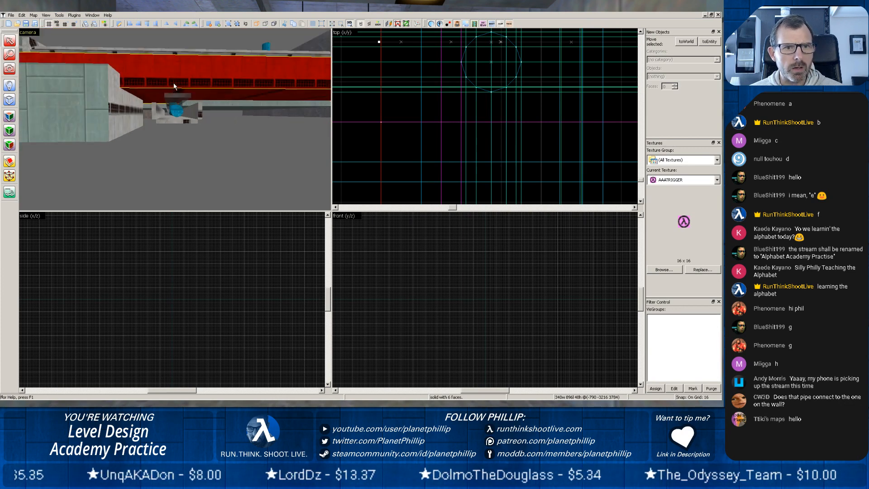
key(z)
scroll(168, 132, up, 2)
key(z)
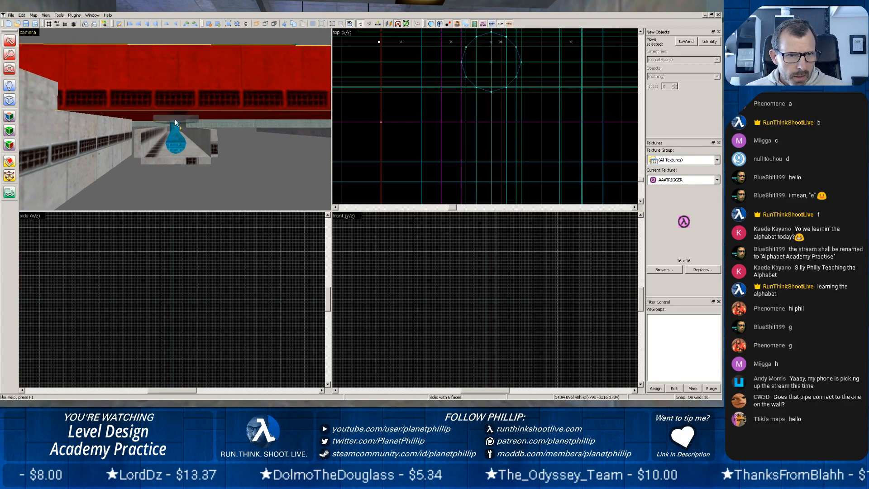
click(159, 157)
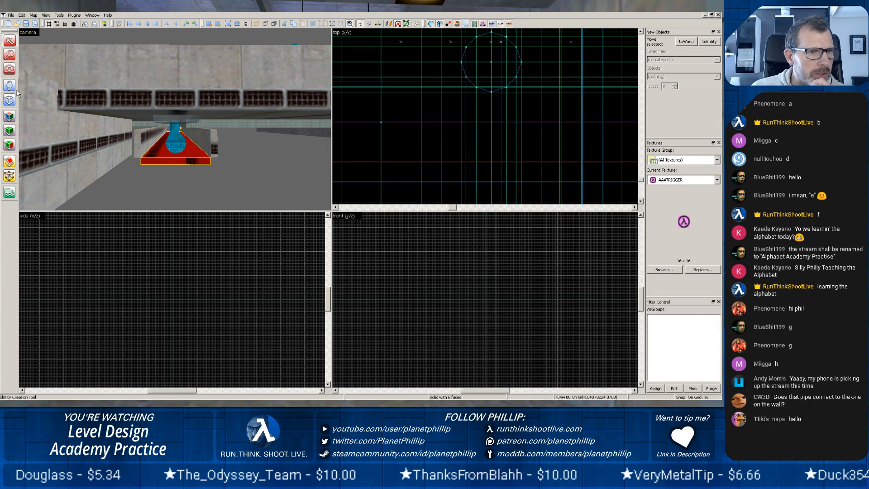
Examine the selected trench floor brush around the blue pipe in the top view and along the trench in the camera view.
scroll(477, 97, down, 10)
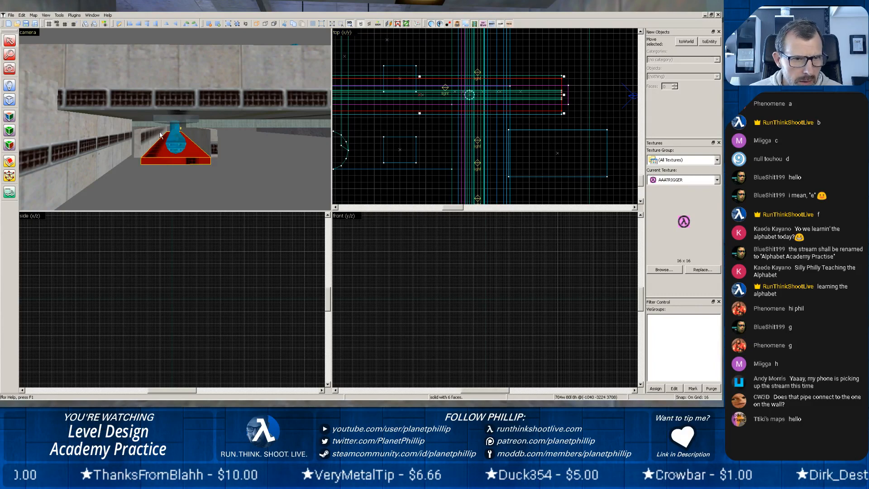
scroll(160, 134, up, 5)
scroll(159, 135, up, 17)
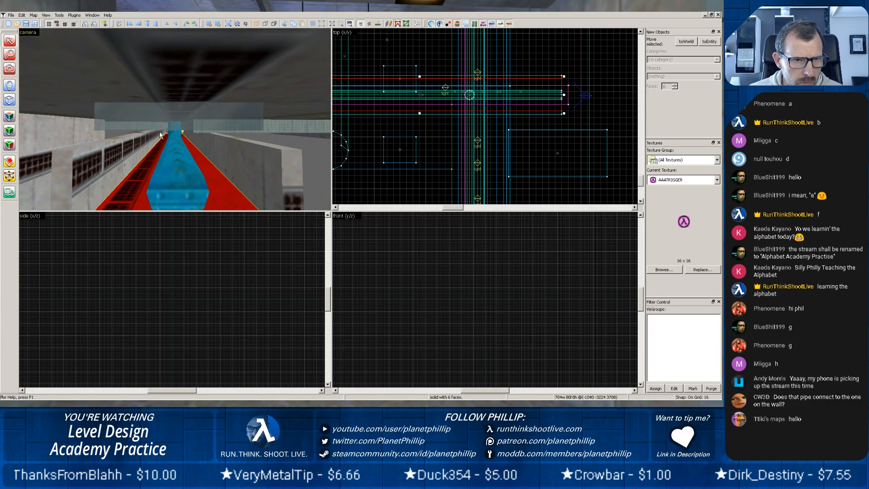
scroll(156, 136, up, 8)
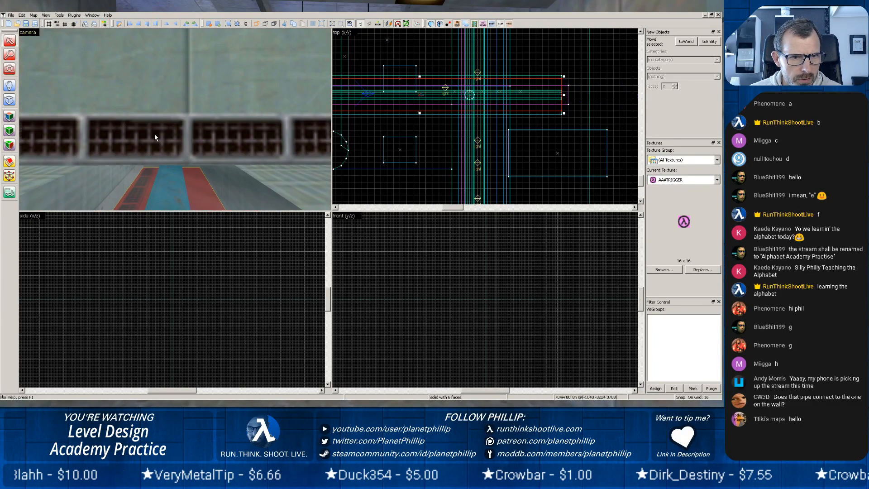
key(z)
key(z)
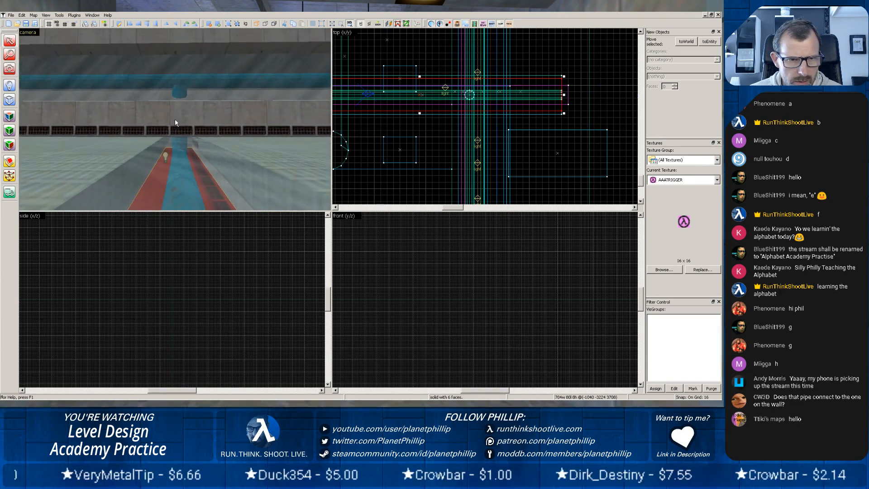
scroll(173, 119, up, 2)
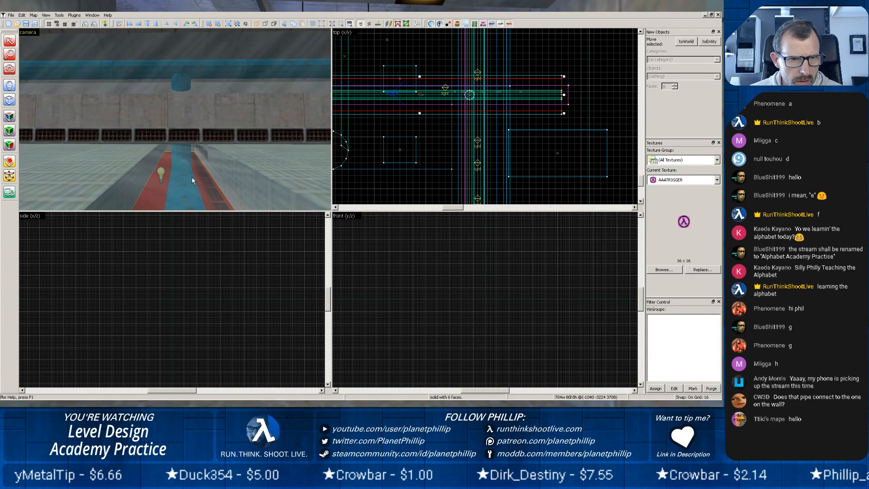
Select the transparent func_wall cover over the trench and bring the camera down beside the blue pipe beneath it.
click(202, 155)
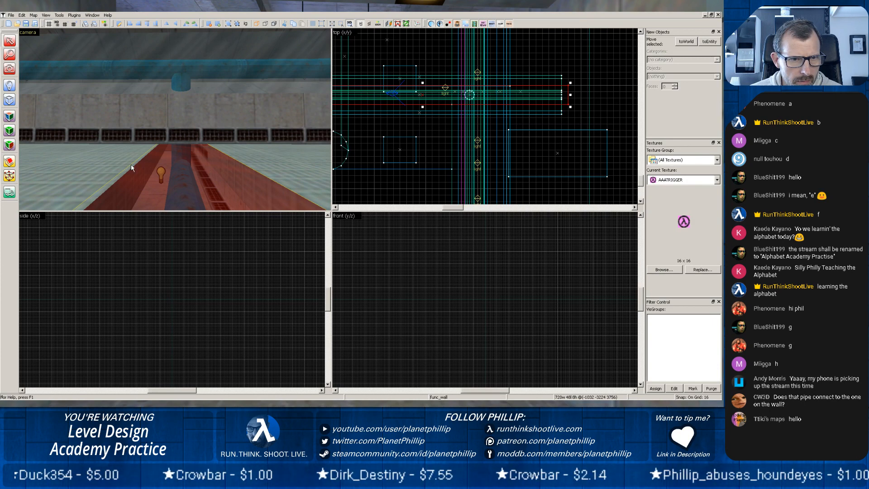
scroll(200, 196, down, 3)
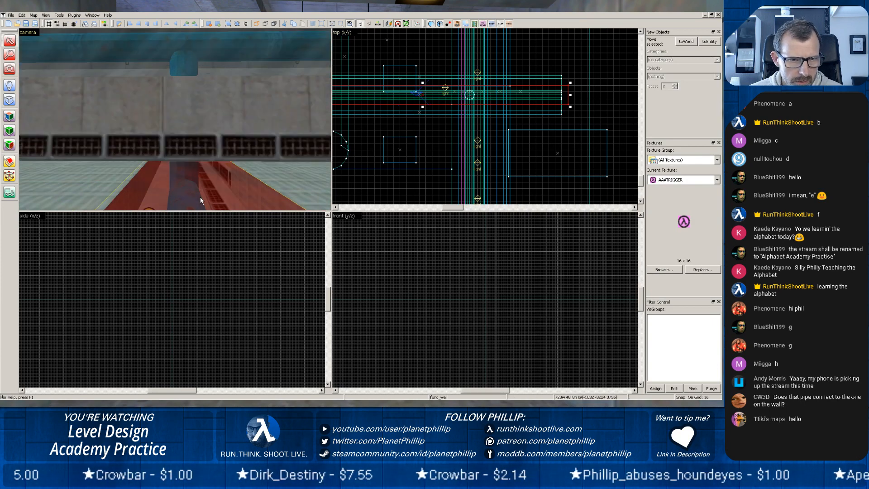
key(z)
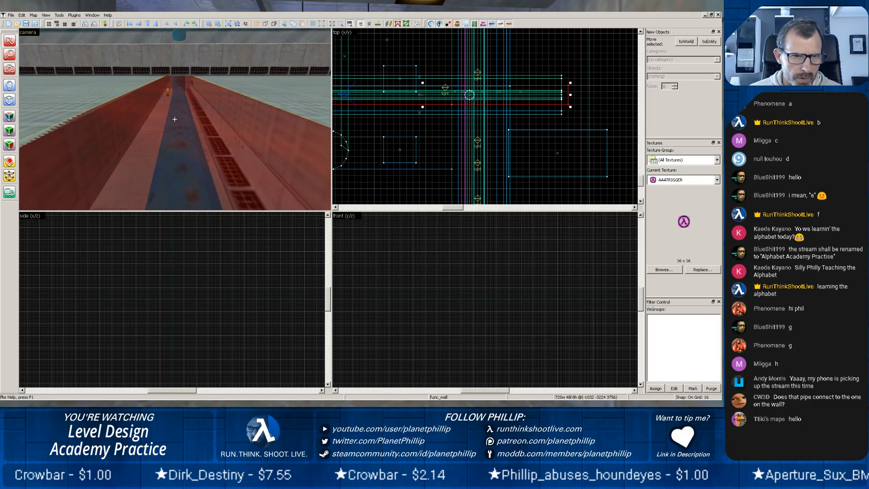
key(z)
scroll(173, 120, up, 3)
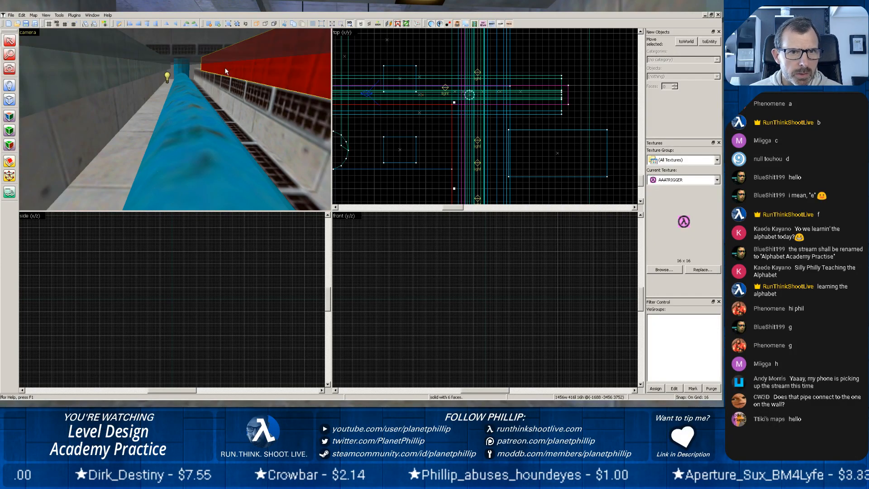
Select the trench's two side walls and its floor brush in turn, ending on the side wall with the grille texture.
click(157, 82)
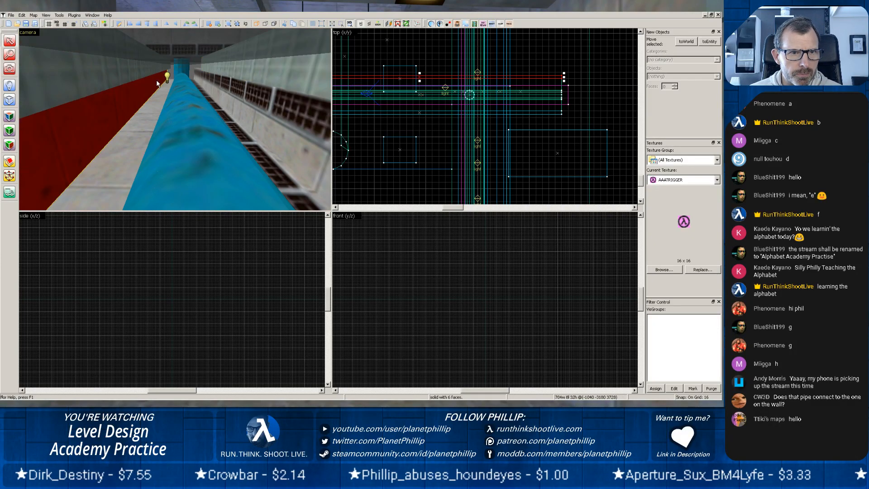
click(222, 93)
click(225, 127)
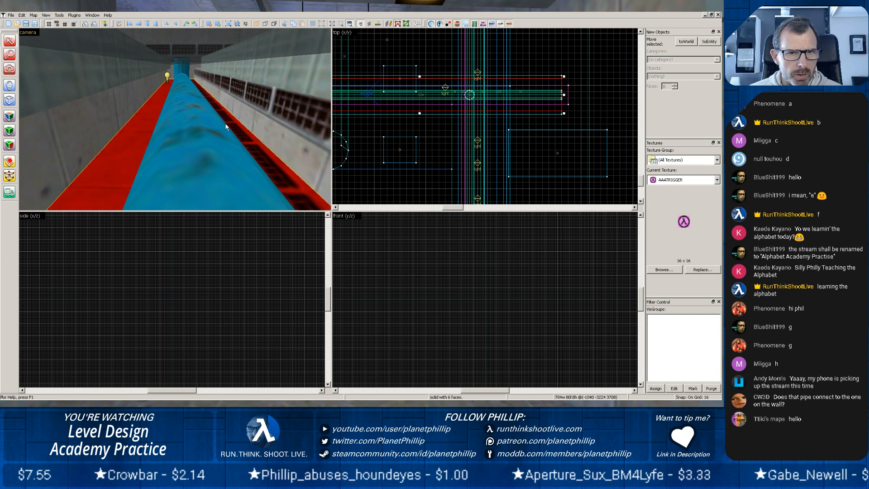
click(268, 101)
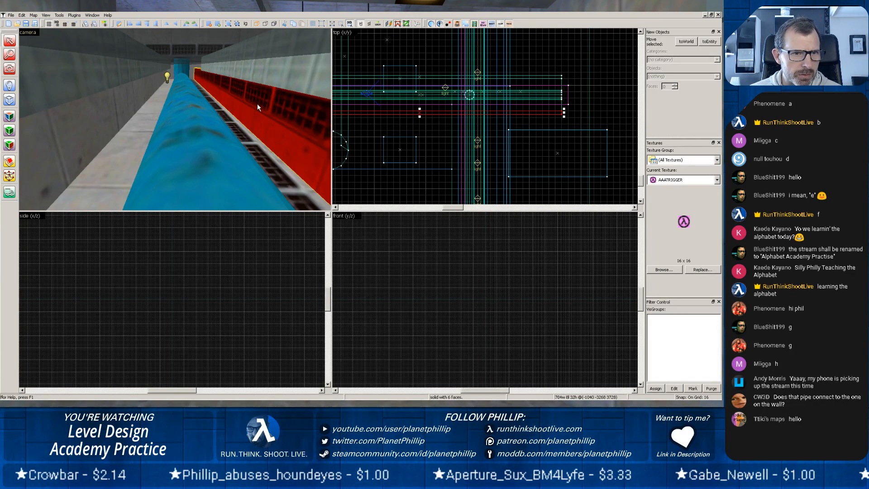
Find the selected side wall in the front view and examine the cross-section of the trench around the pipe.
scroll(404, 261, down, 10)
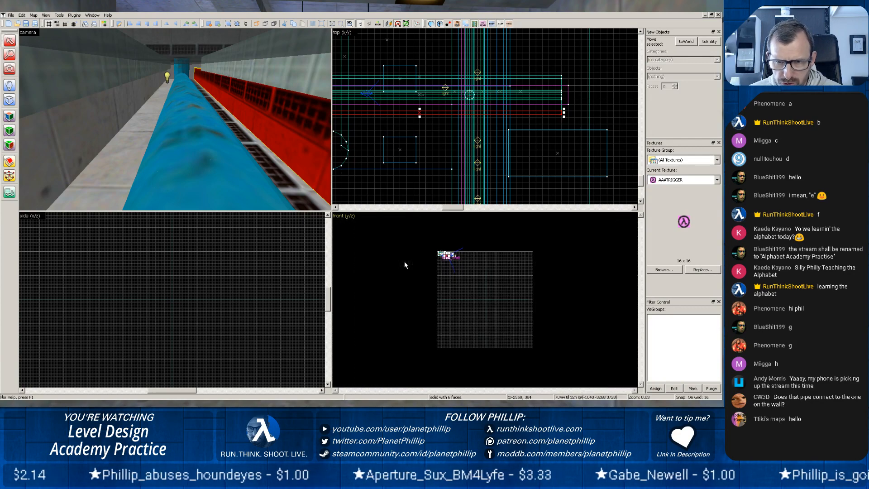
scroll(403, 261, up, 5)
drag(406, 264, 423, 288)
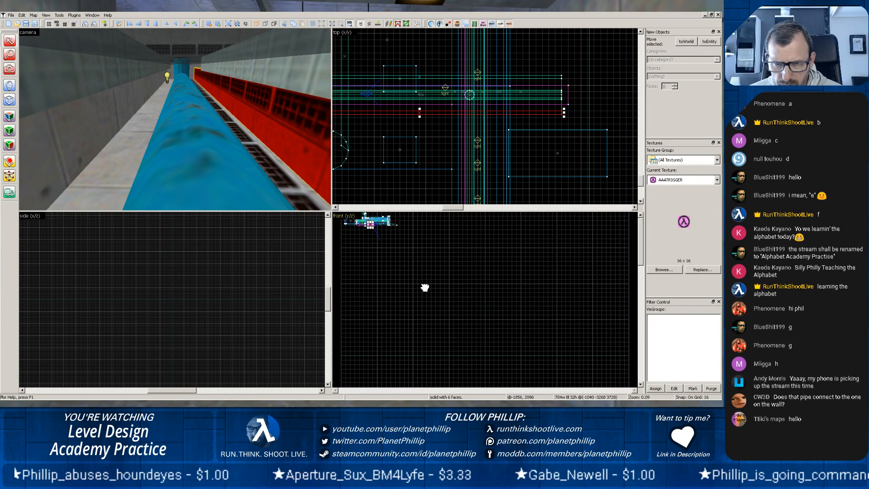
scroll(379, 266, up, 4)
drag(370, 233, 510, 332)
scroll(430, 289, up, 6)
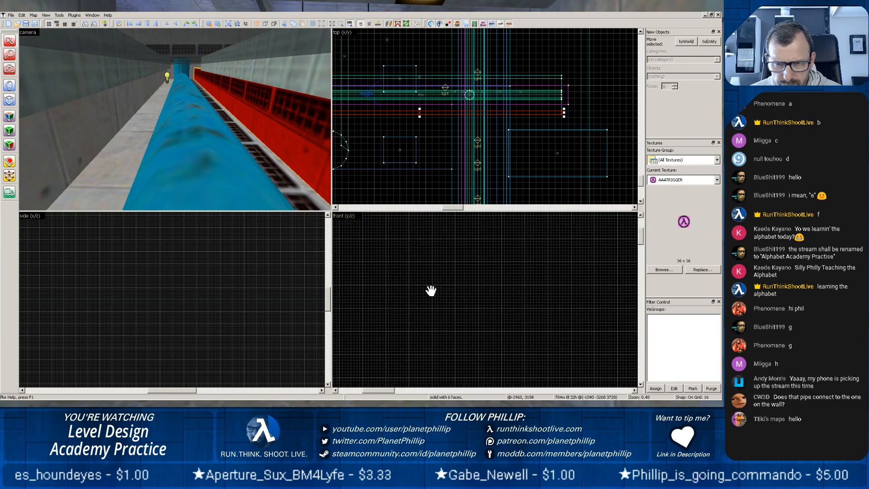
drag(387, 236, 459, 345)
scroll(449, 331, up, 5)
drag(401, 259, 427, 319)
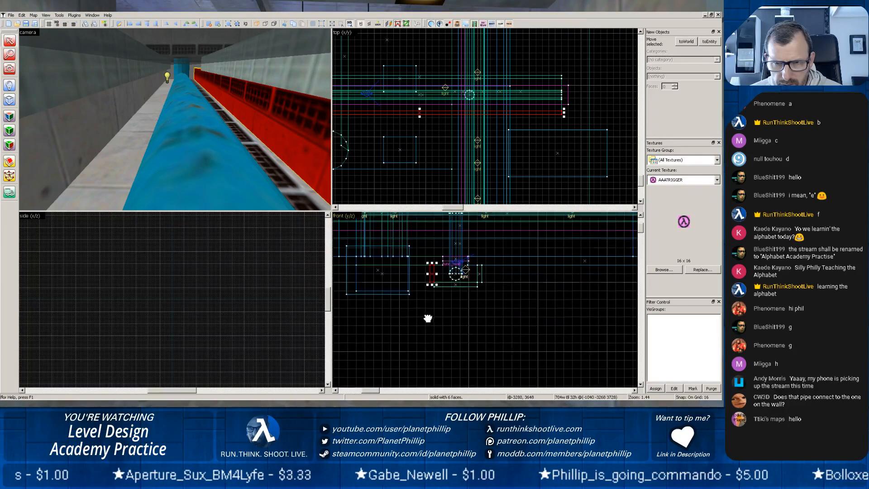
scroll(452, 315, up, 3)
scroll(441, 311, up, 1)
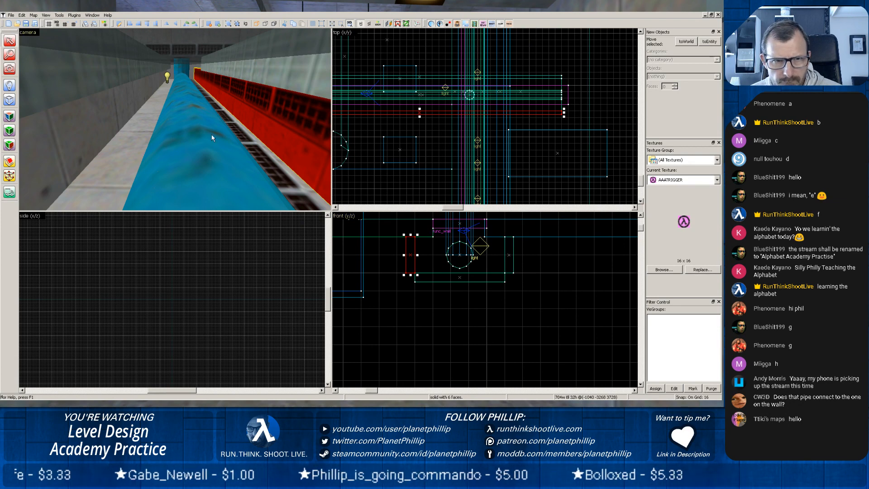
Resize the floor slab above the plain trench wall to 432 units long, aligning its edge with the func_wall cover.
click(121, 69)
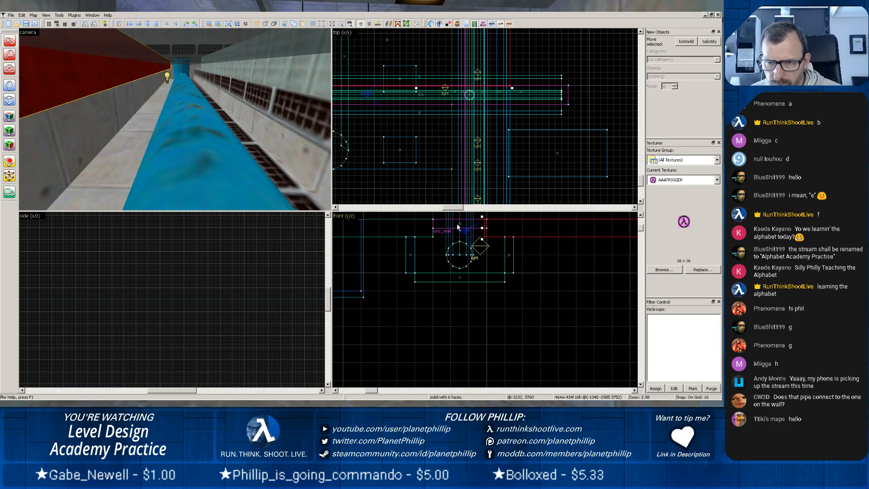
drag(483, 229, 487, 228)
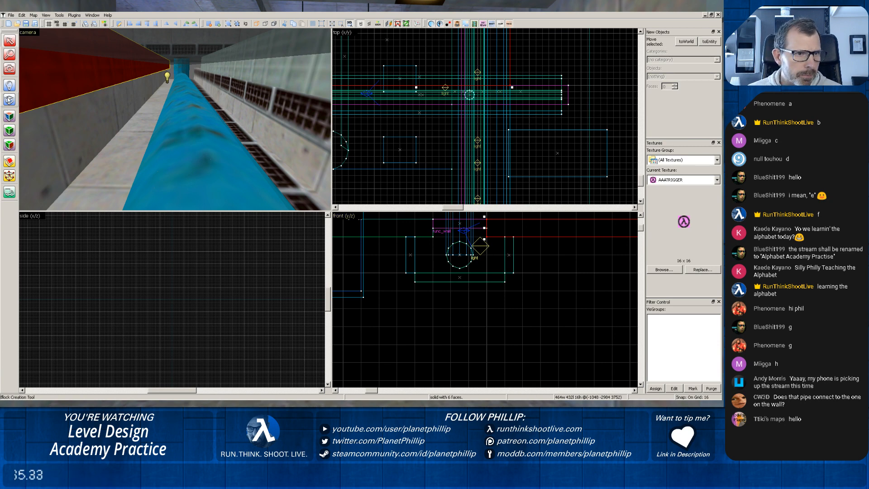
key(shift+b)
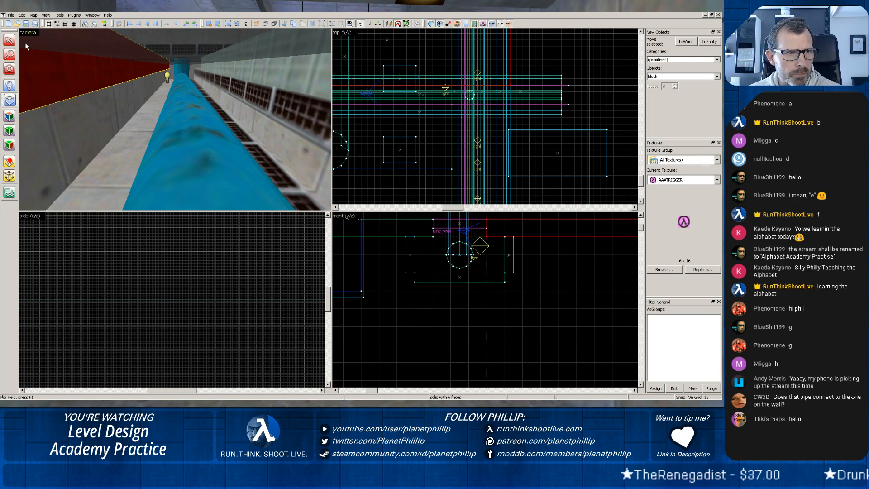
click(9, 41)
Widen the grille-textured side wall of the trench toward the pipe to 24 units and clear the selection.
click(280, 115)
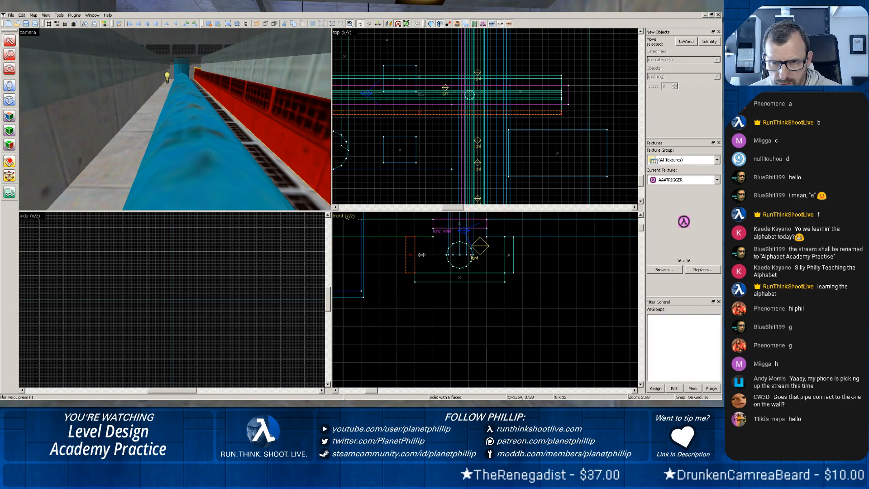
drag(420, 255, 434, 255)
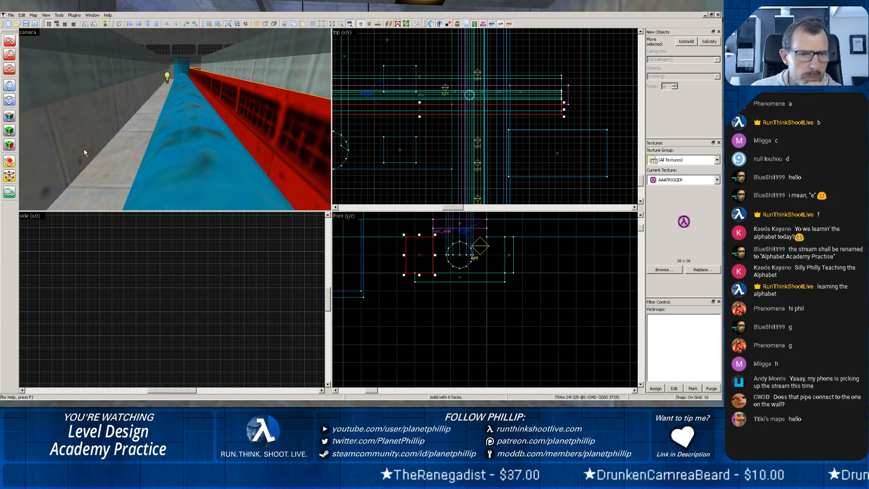
click(445, 264)
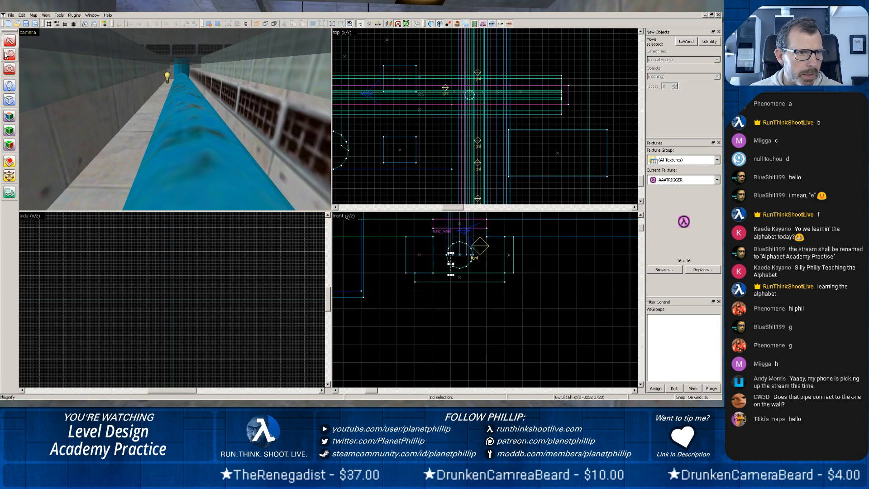
click(9, 162)
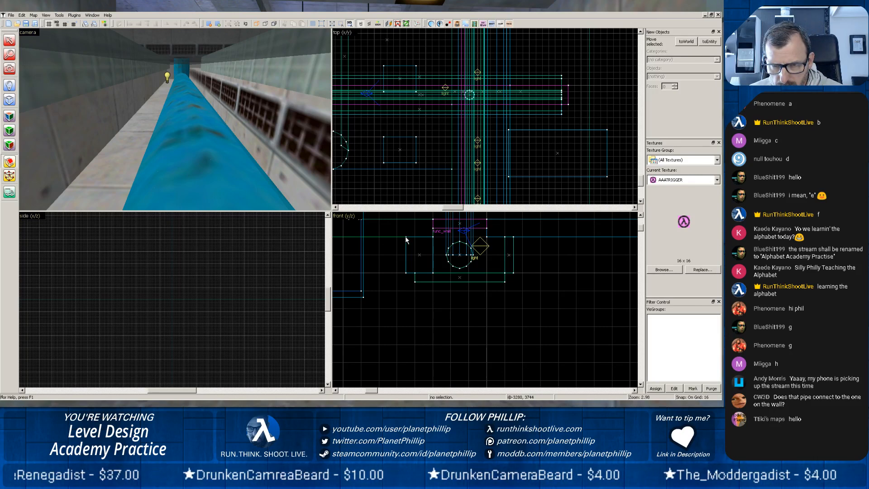
mouse_move(397, 237)
mouse_down()
mouse_move(434, 273)
mouse_move(414, 237)
mouse_up()
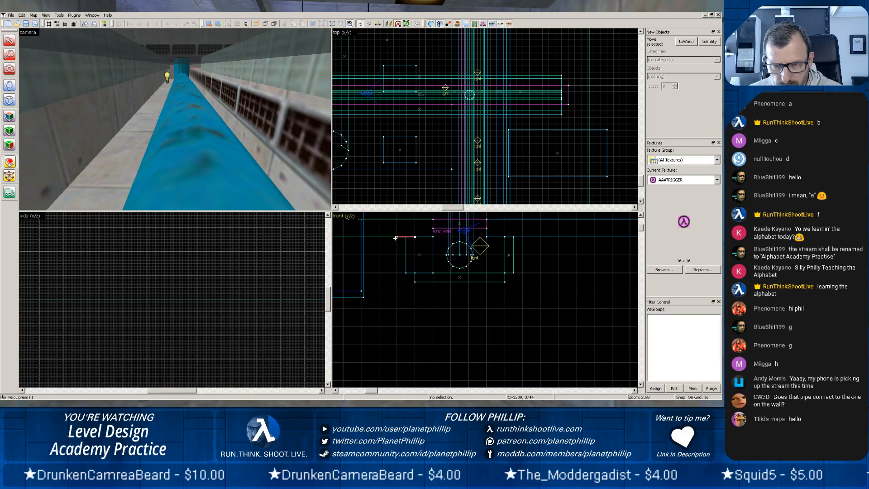
drag(400, 236, 427, 269)
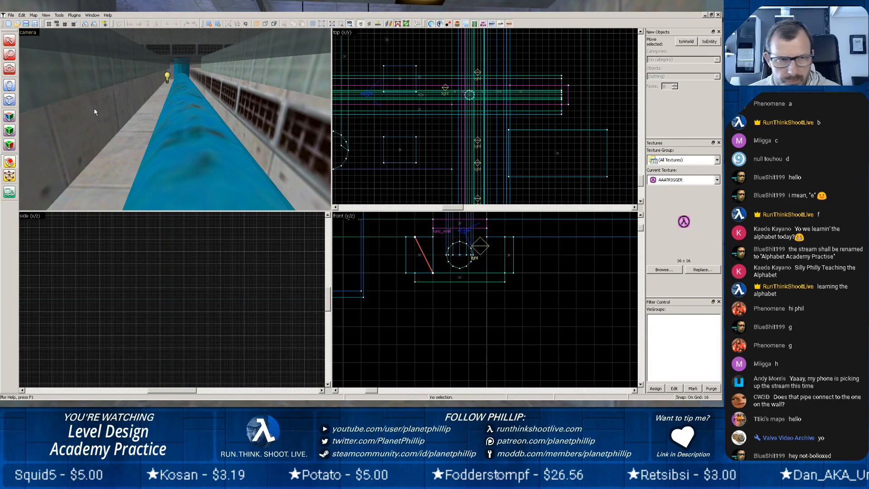
key(shift+s)
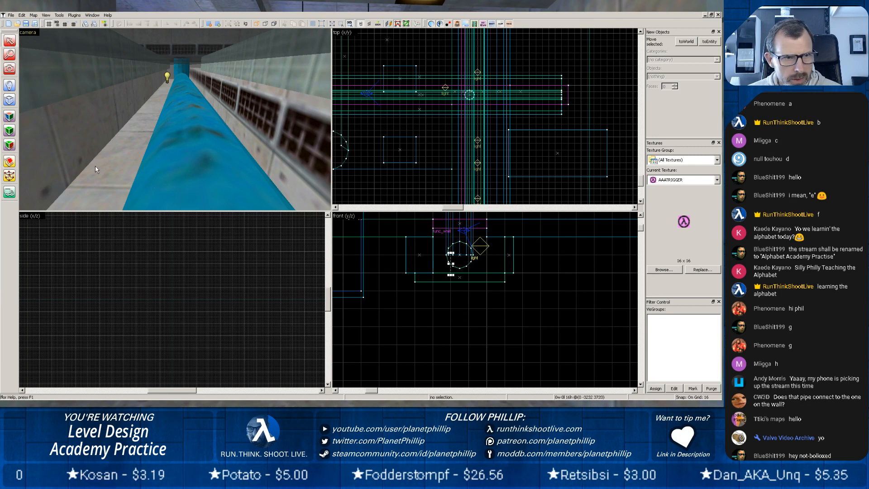
Widen the trench's opposite side wall to 48 units, extending its inner face up to the pipe, and clear the selection.
click(70, 140)
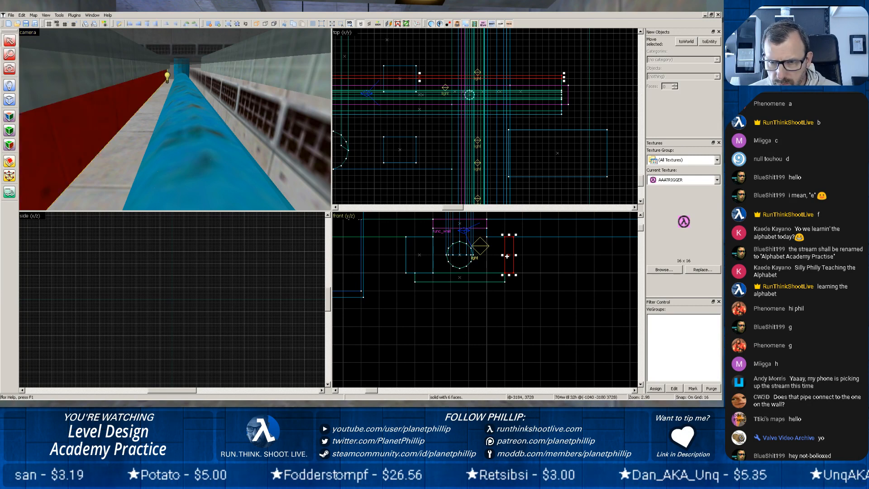
mouse_move(516, 254)
mouse_down()
mouse_move(561, 254)
mouse_move(496, 259)
mouse_up()
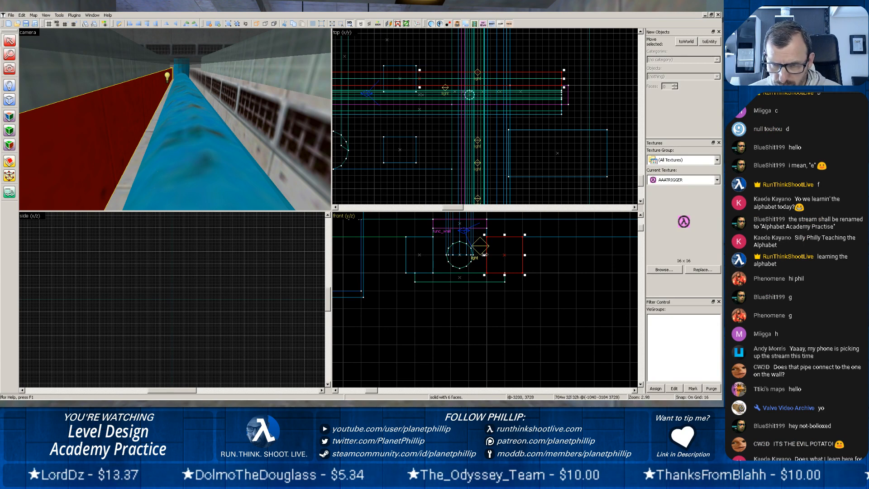
scroll(483, 255, up, 3)
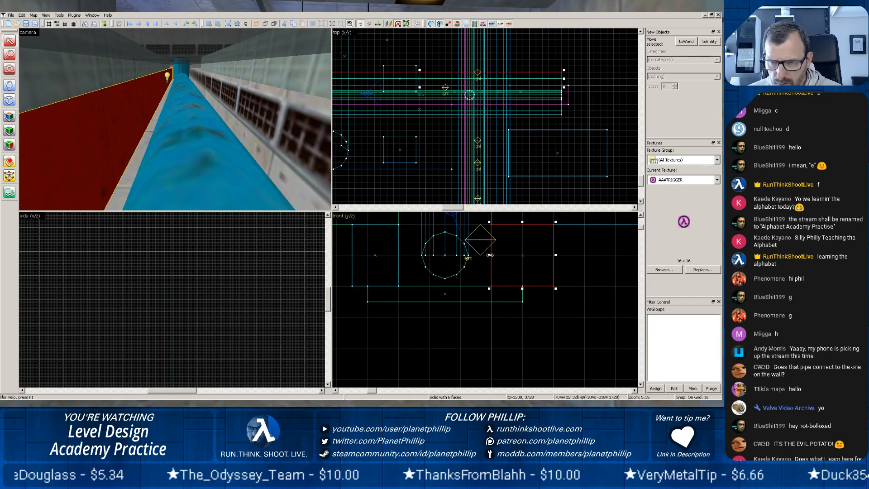
drag(491, 257, 451, 256)
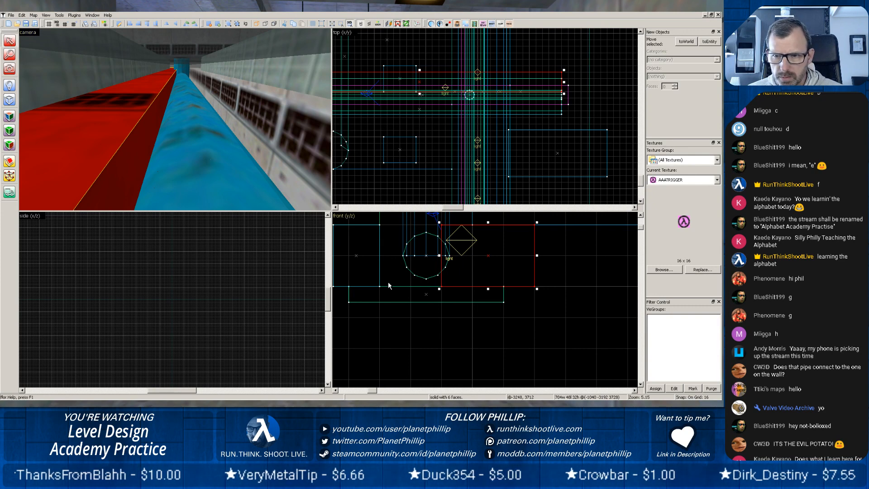
click(502, 316)
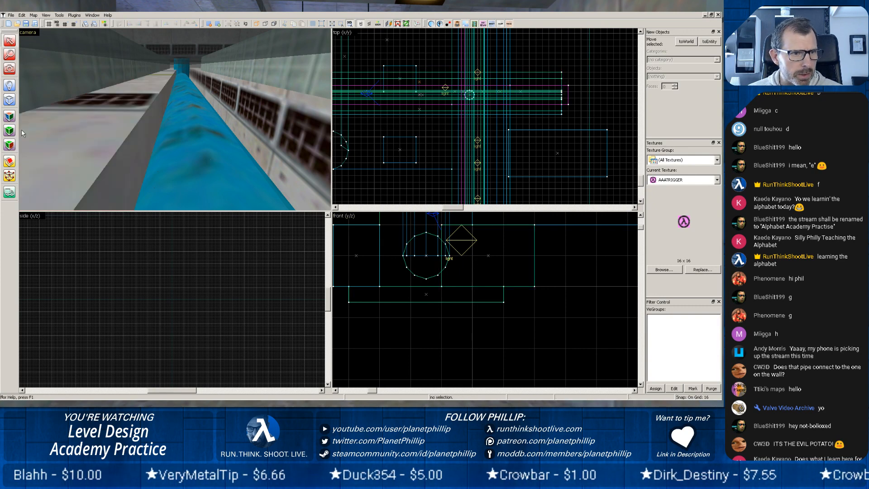
click(9, 161)
drag(348, 224, 379, 286)
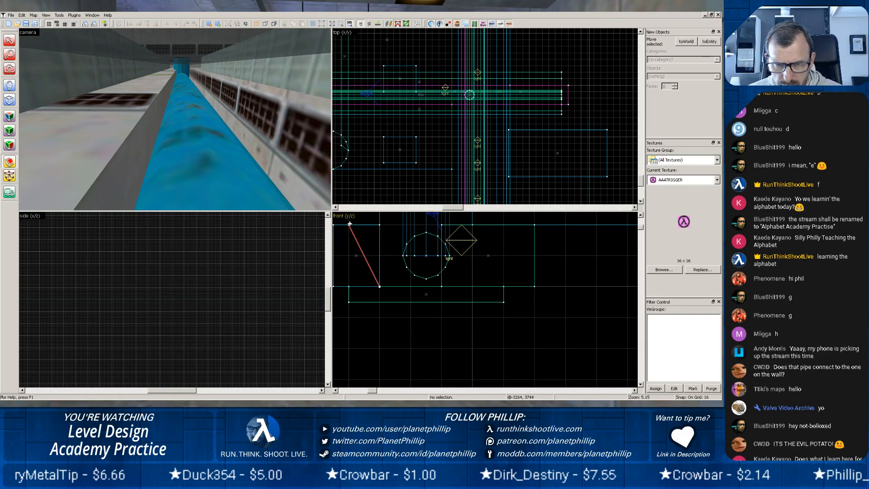
drag(349, 224, 461, 220)
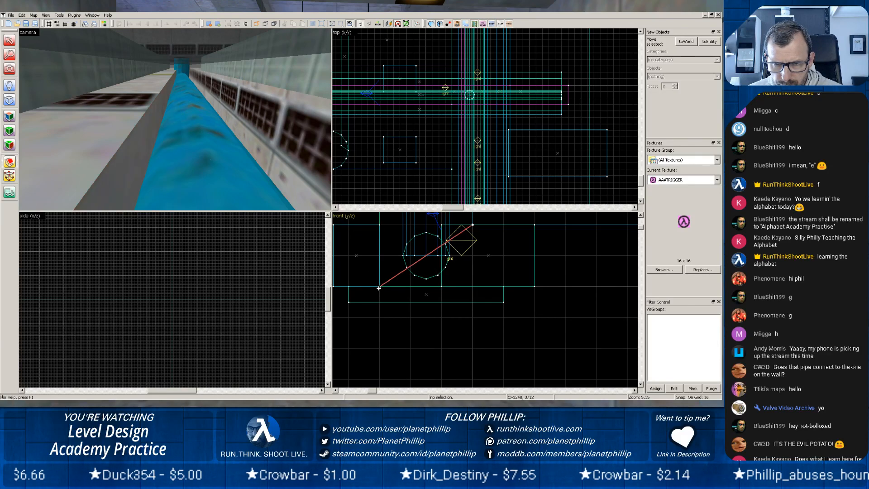
drag(379, 288, 442, 287)
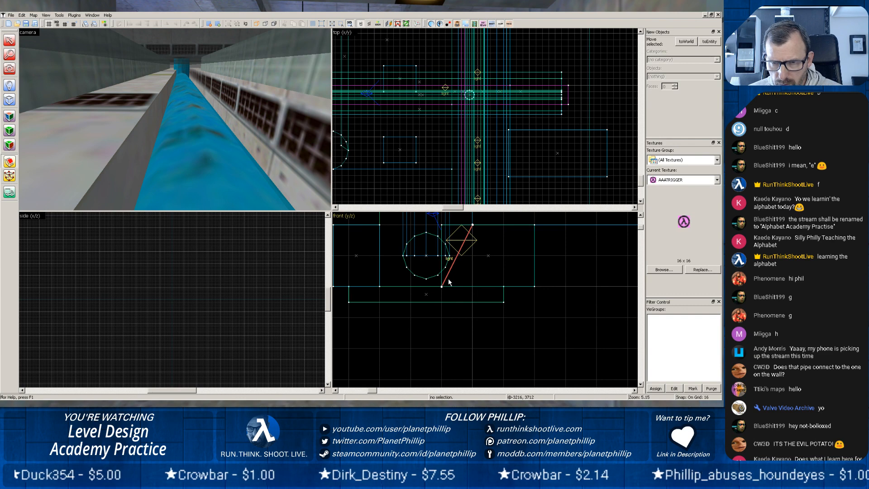
click(9, 163)
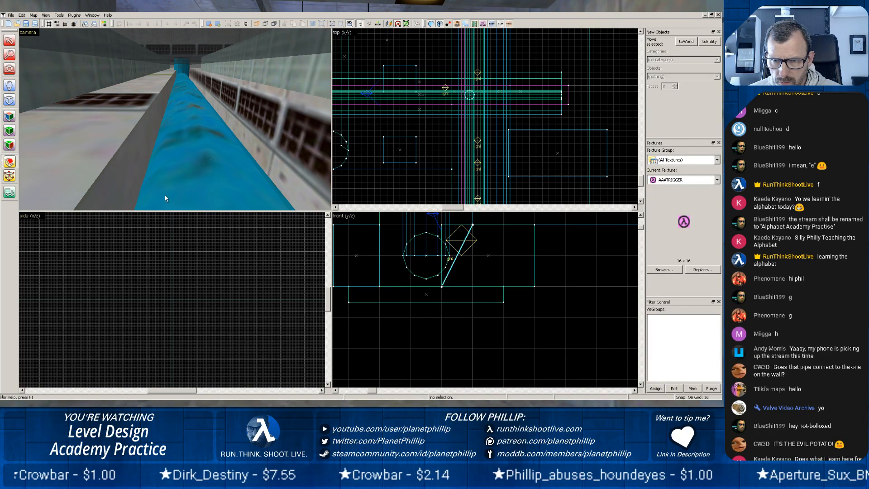
click(10, 163)
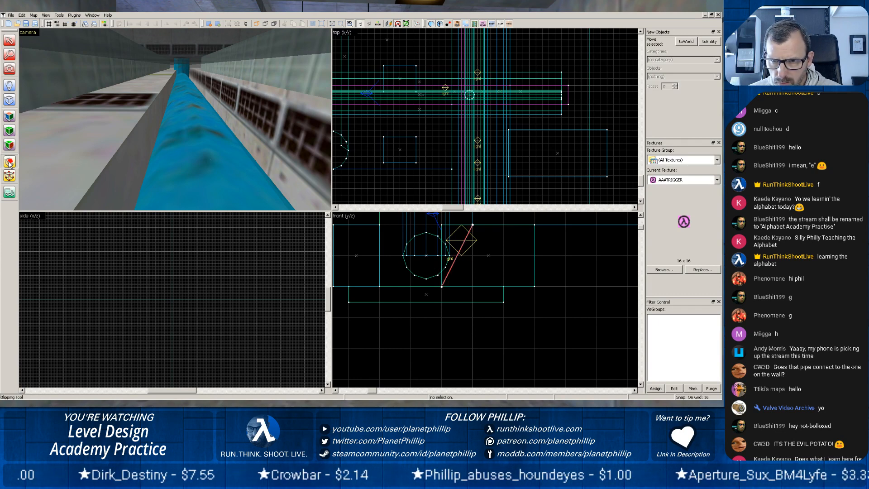
click(10, 163)
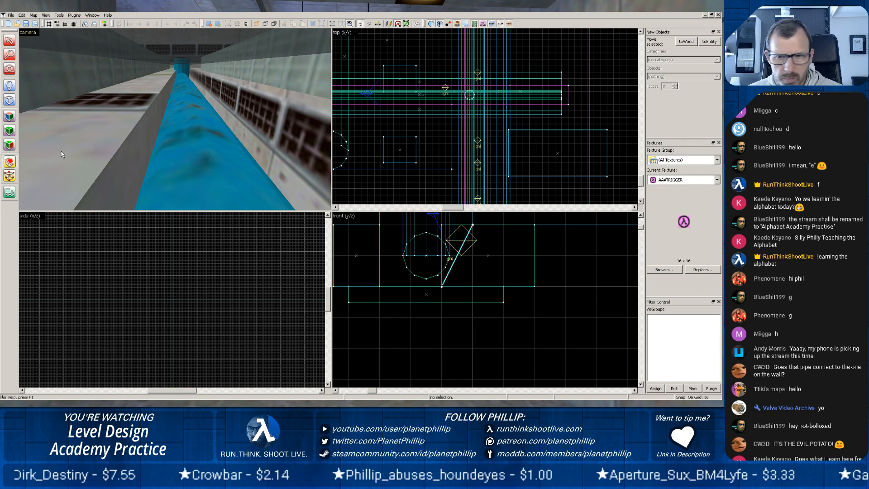
key(Escape)
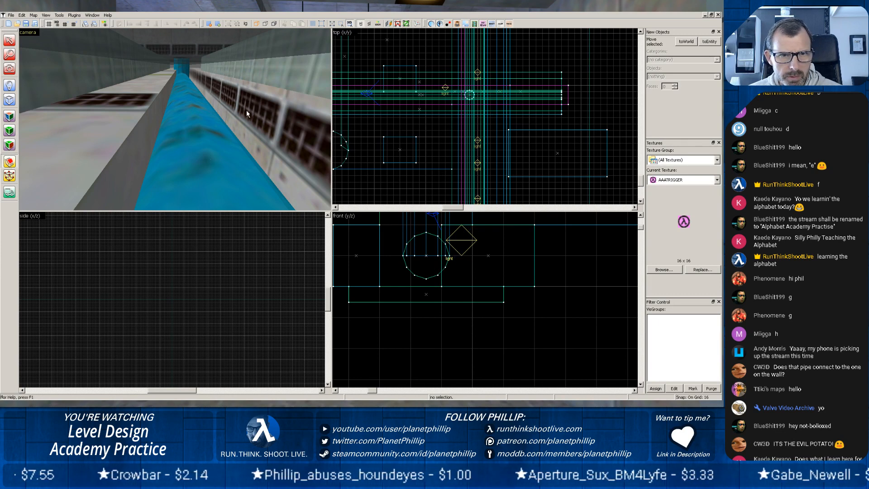
Clip the plain side wall of the trench diagonally from its top edge down to the inner bottom corner, keeping only the outer part.
key(shift+s)
click(230, 107)
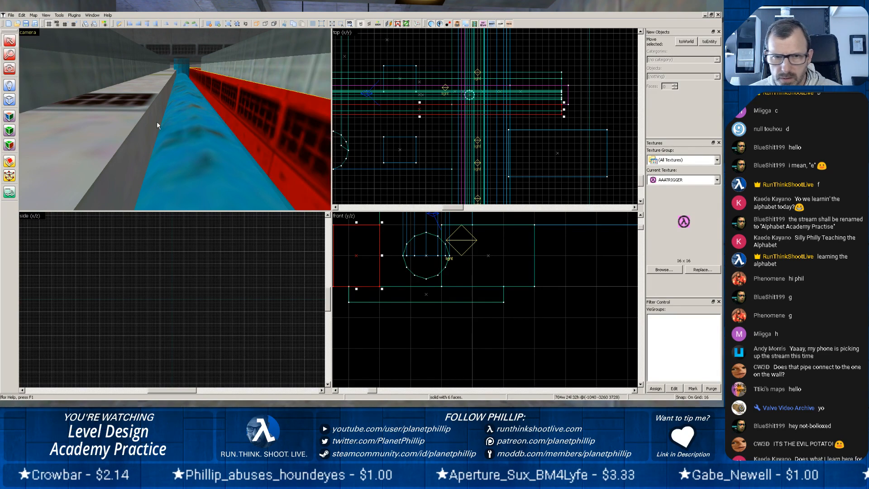
click(85, 138)
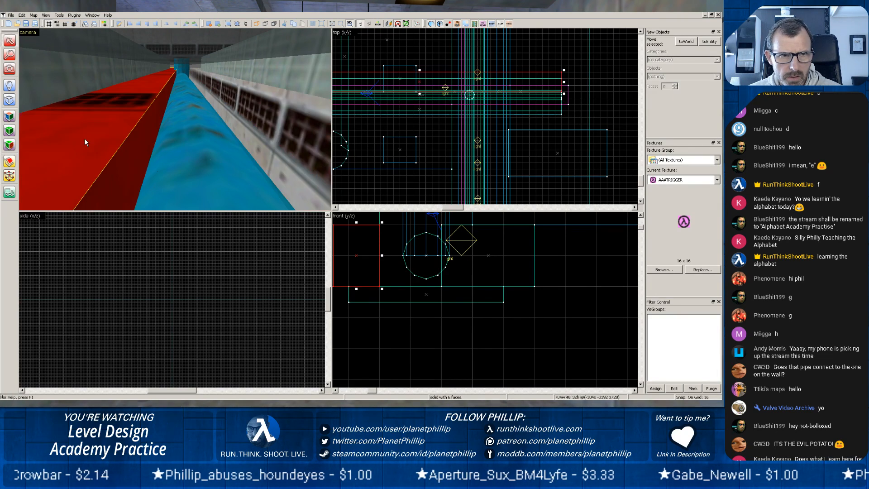
click(10, 163)
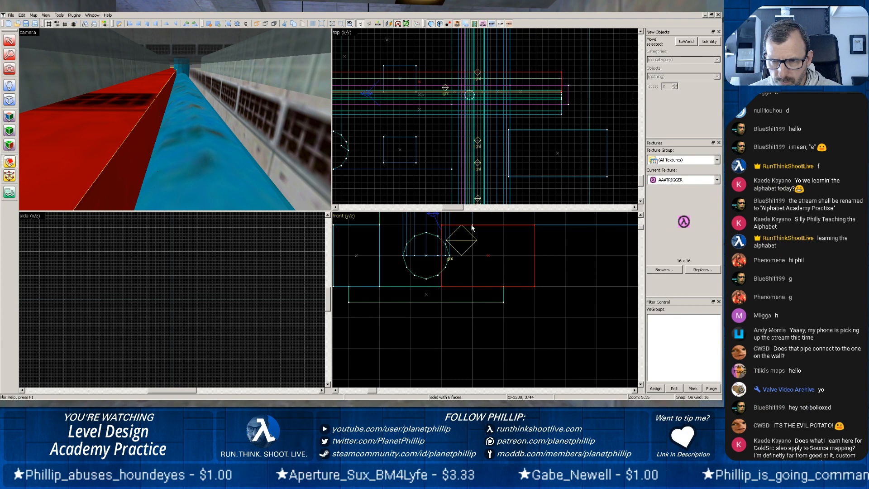
drag(473, 227, 448, 288)
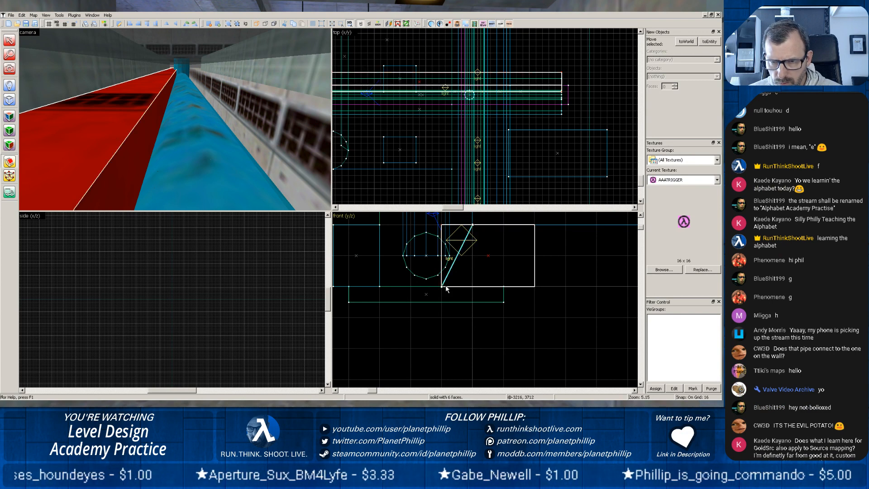
click(11, 164)
click(11, 164)
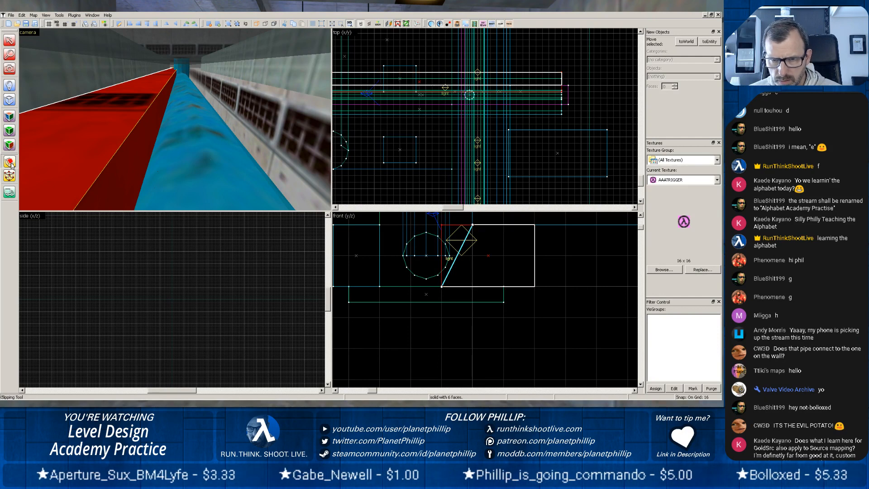
key(Return)
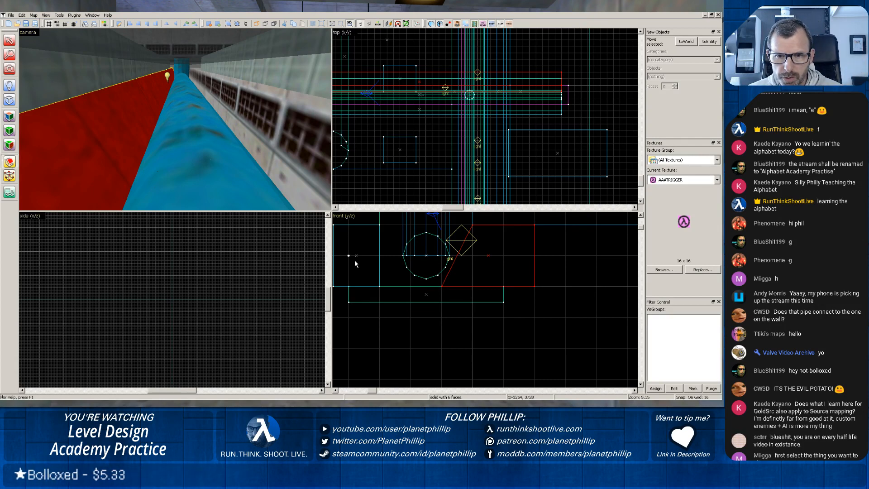
Widen the grille-textured side wall of the trench toward the pipe to 40 units.
click(349, 255)
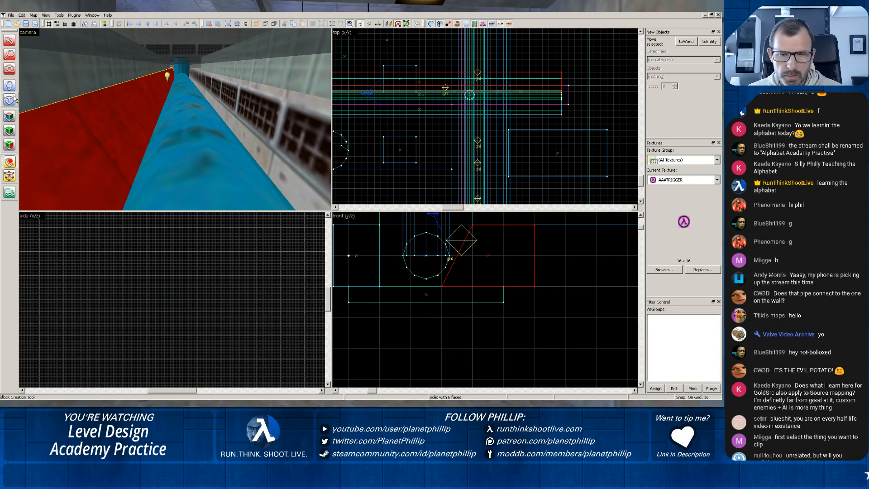
click(9, 40)
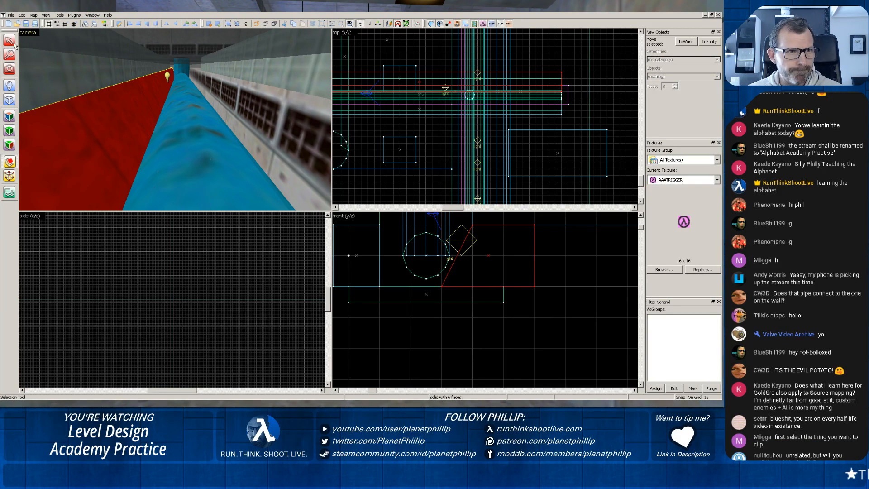
click(379, 249)
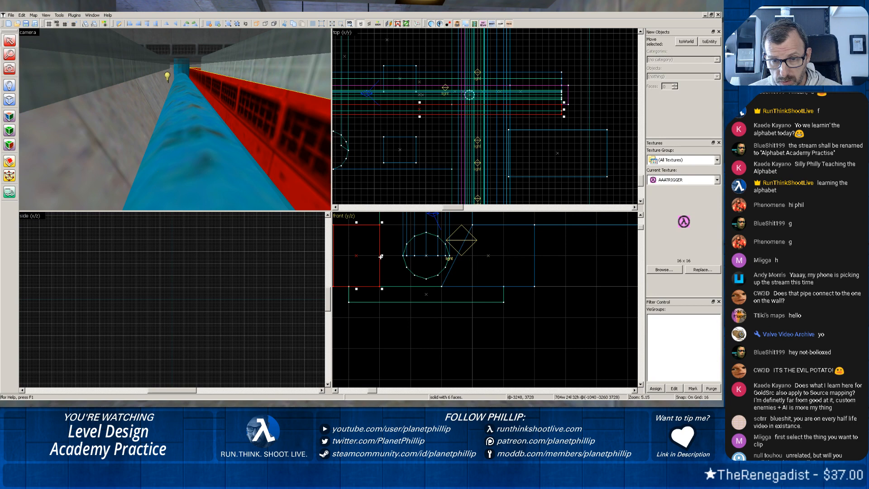
drag(381, 256, 398, 255)
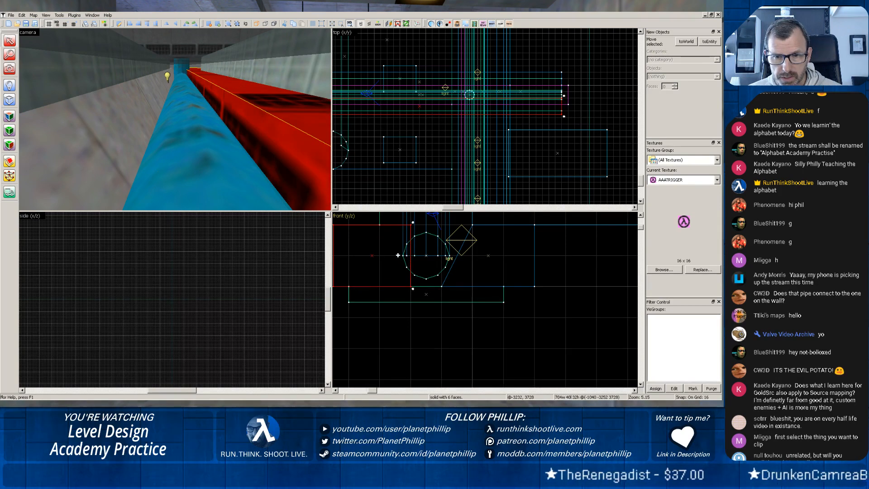
Clip the widened grille-textured wall diagonally from its top edge to the inner bottom corner, keeping both pieces.
click(9, 161)
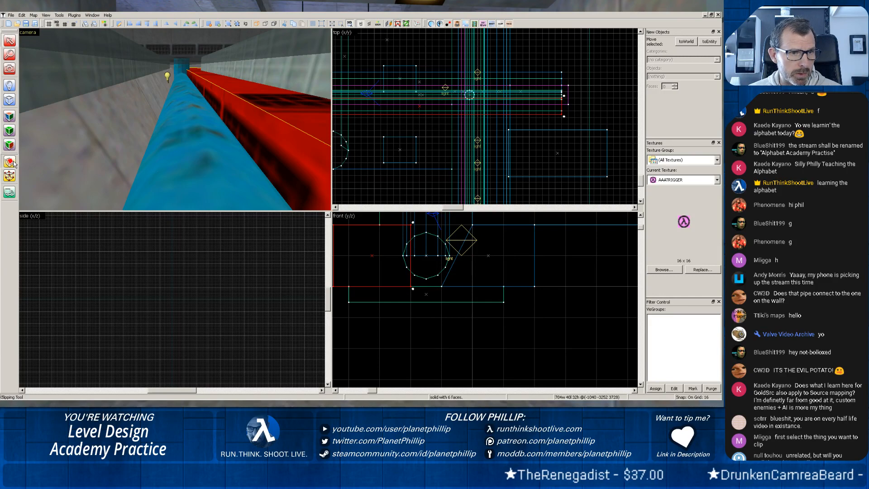
click(379, 225)
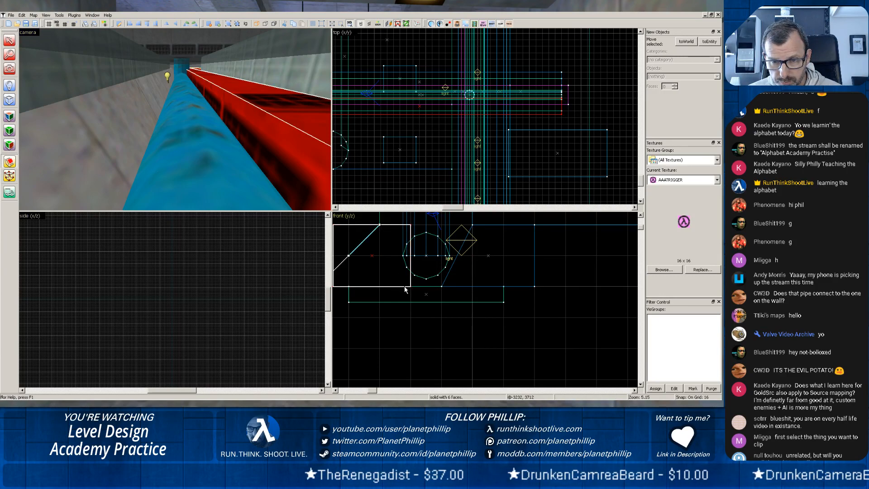
scroll(408, 288, down, 1)
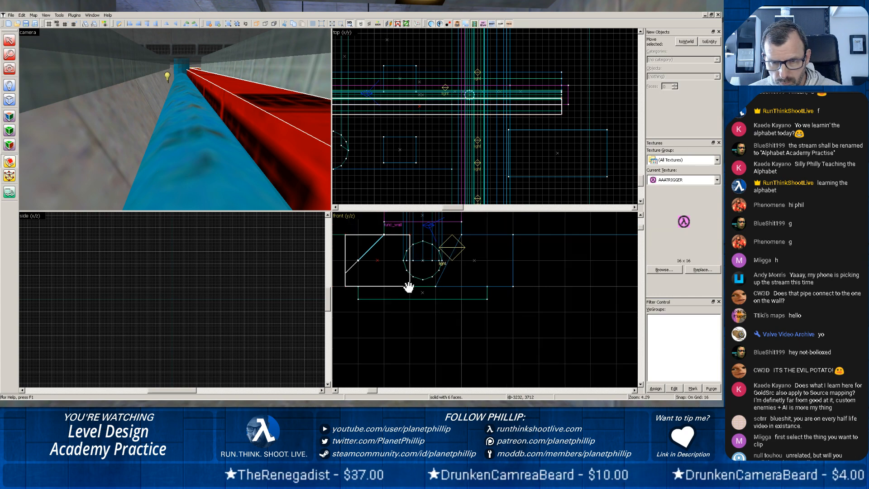
scroll(408, 287, down, 1)
drag(373, 268, 406, 286)
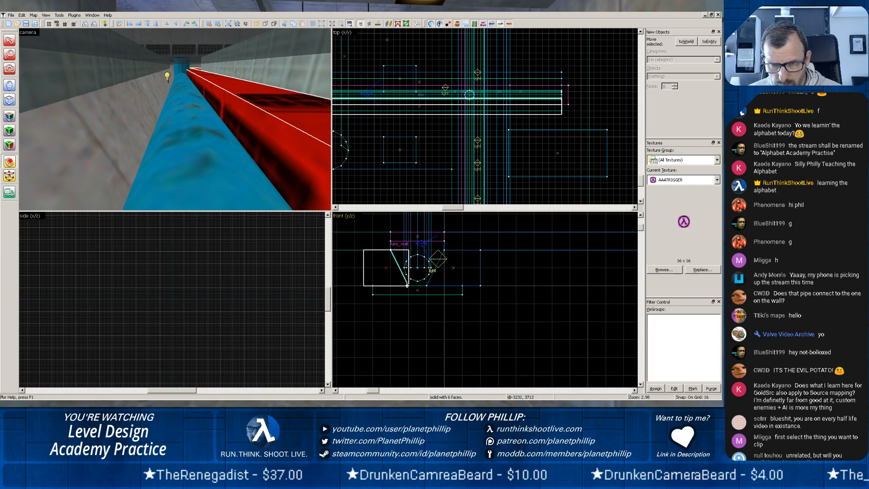
key(Return)
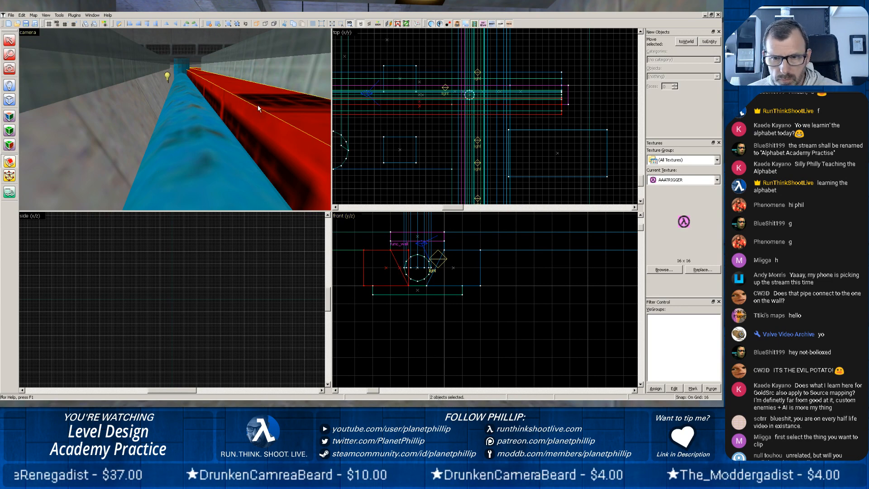
Delete the wedge piece of the clipped wall that faces the pipe, leaving only the sloped outer part.
click(9, 40)
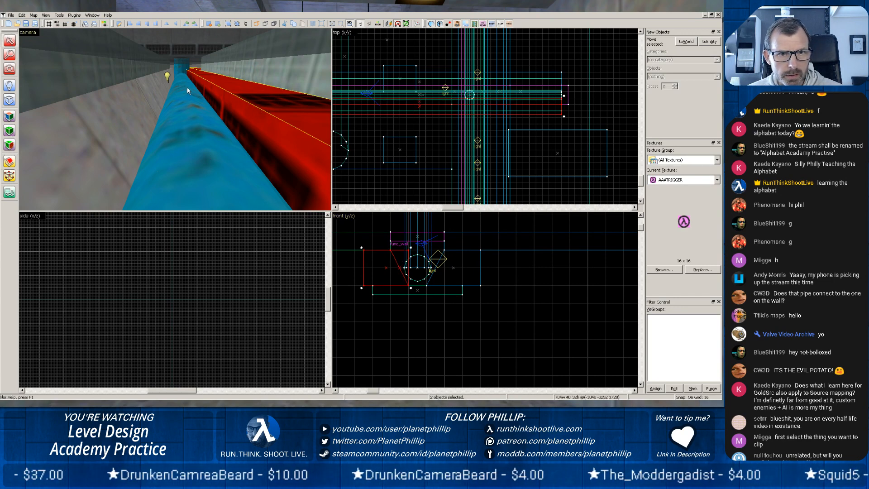
click(154, 102)
click(245, 103)
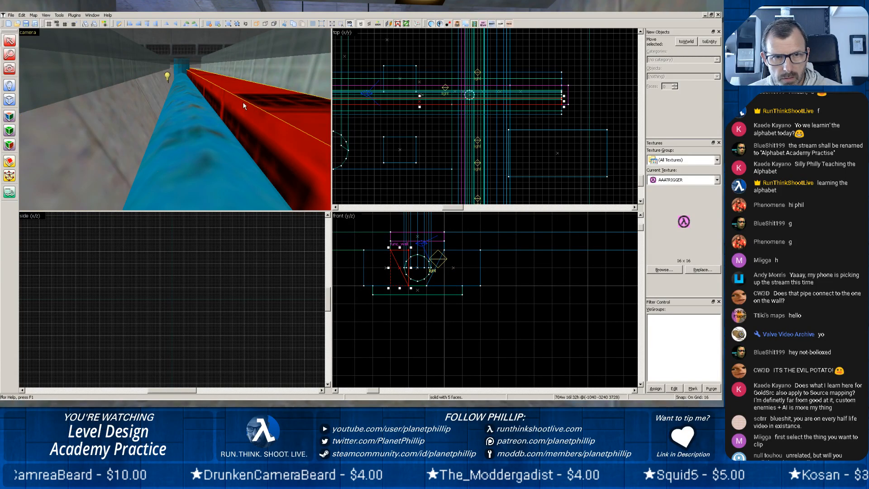
key(Delete)
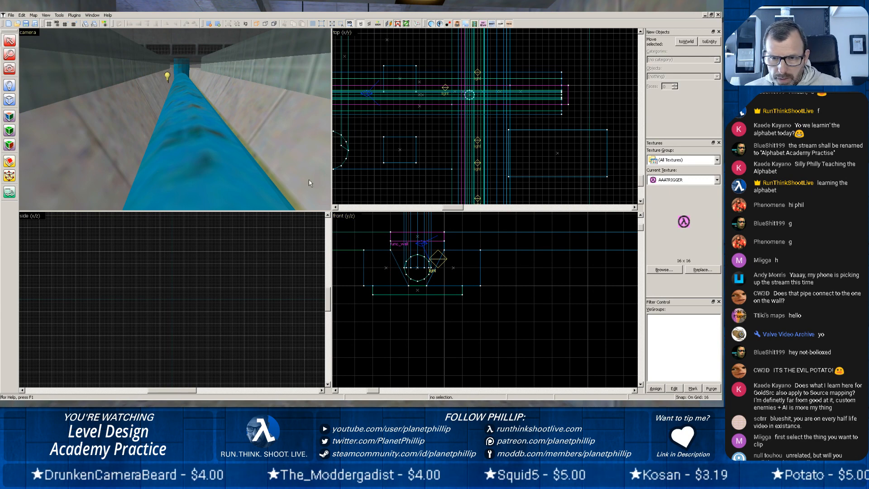
Try to narrow the opposite sloped wall from its outer face to 16 and 32 units, and undo the changes.
click(125, 173)
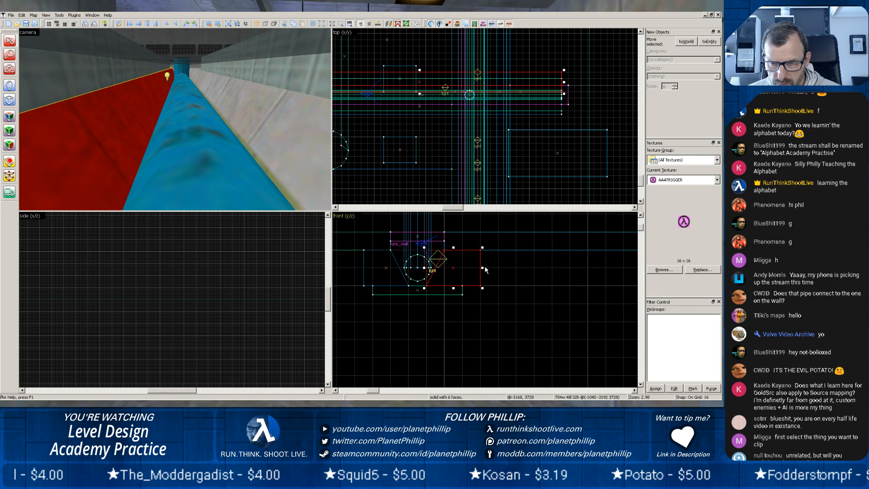
drag(483, 268, 454, 268)
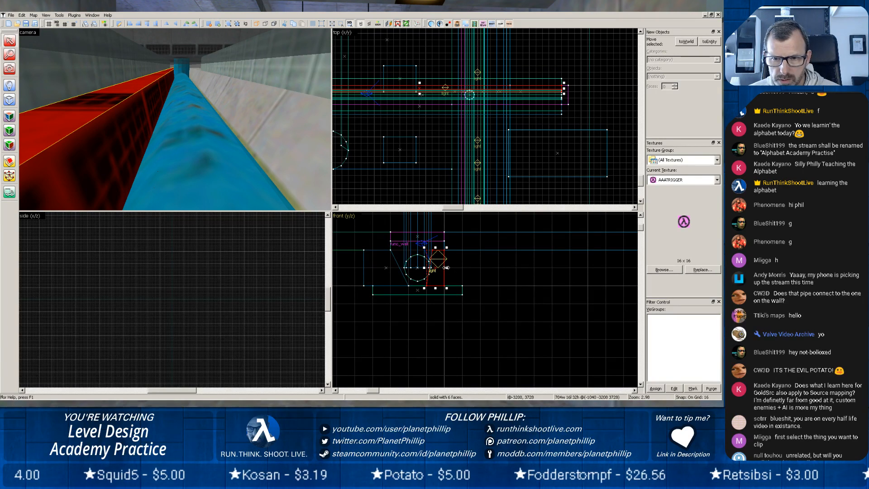
drag(454, 268, 455, 267)
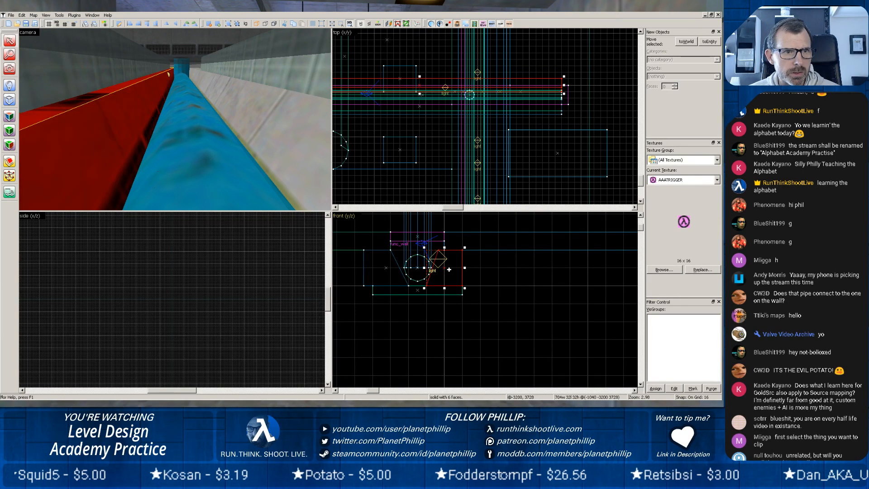
key(ctrl+z)
key(ctrl+z)
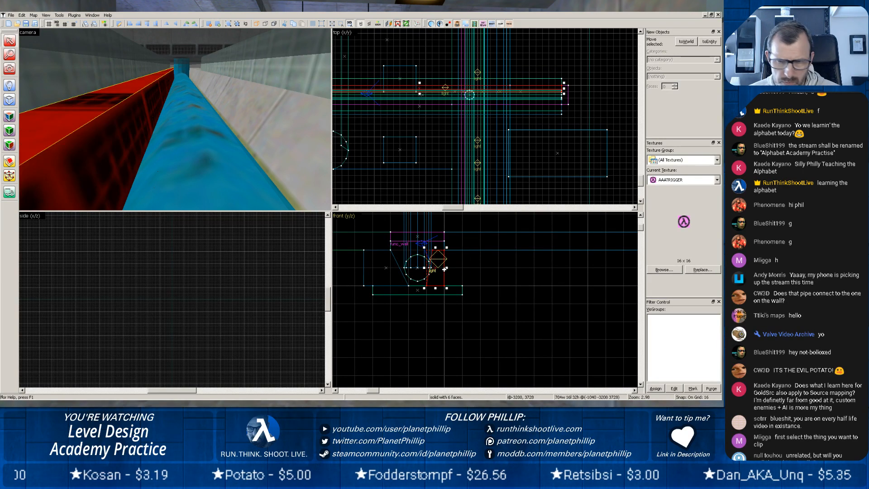
key(Delete)
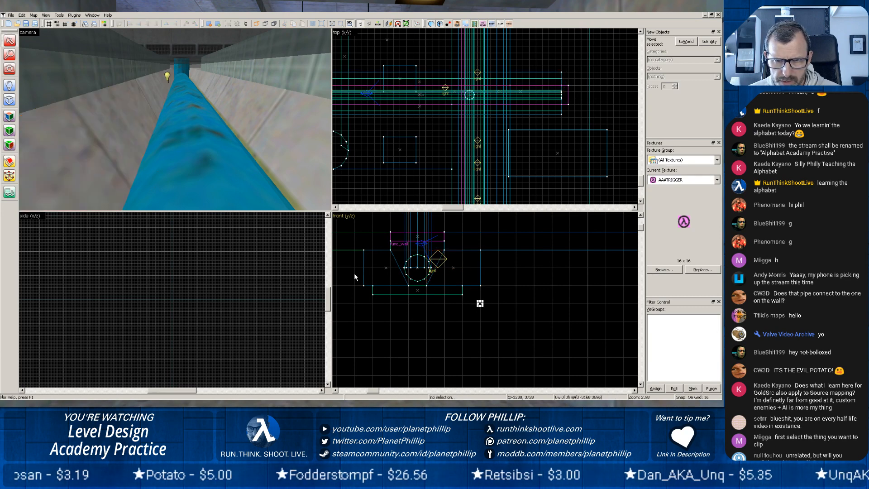
key(ctrl+z)
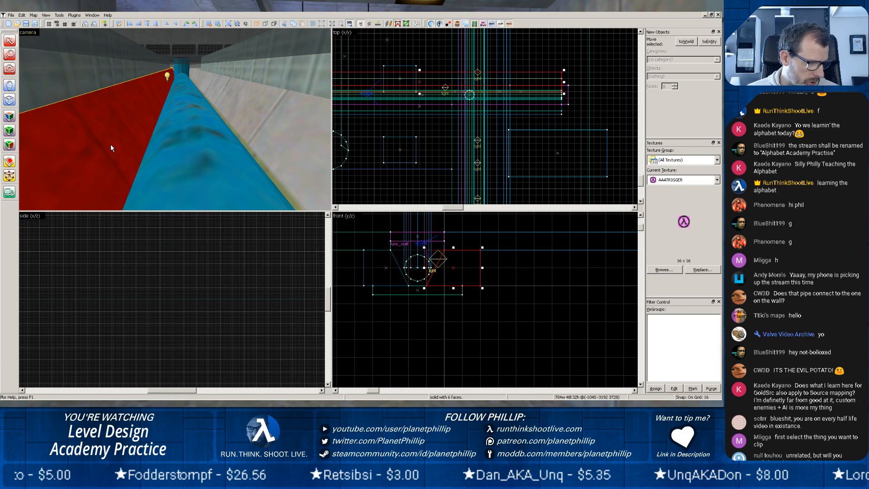
Open the face properties for the selected sloped side wall and choose C1A0_WX as the current texture.
scroll(158, 122, down, 4)
key(z)
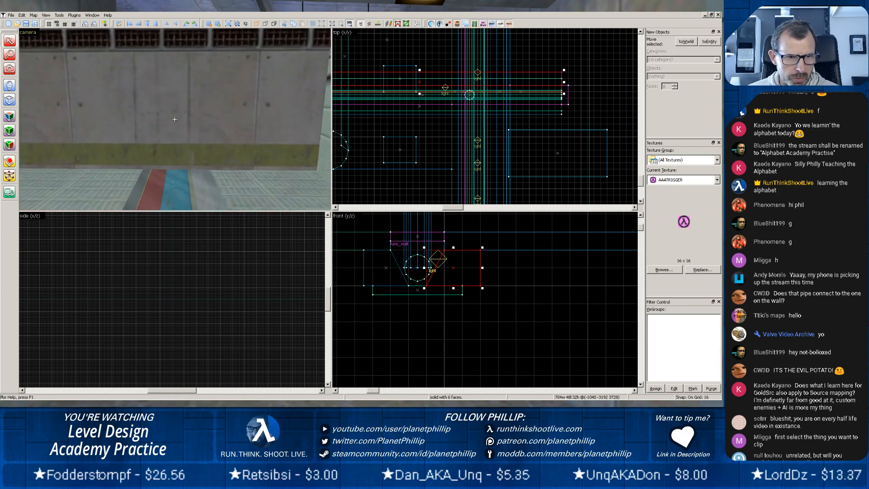
key(w)
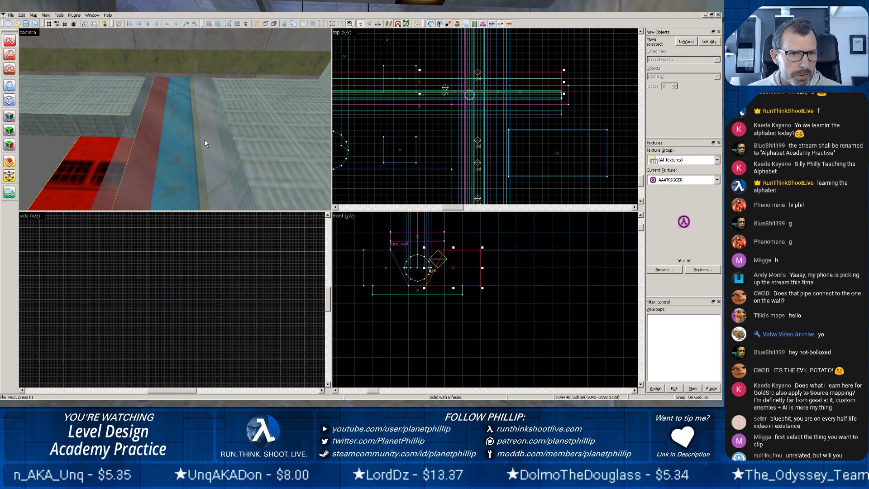
click(8, 116)
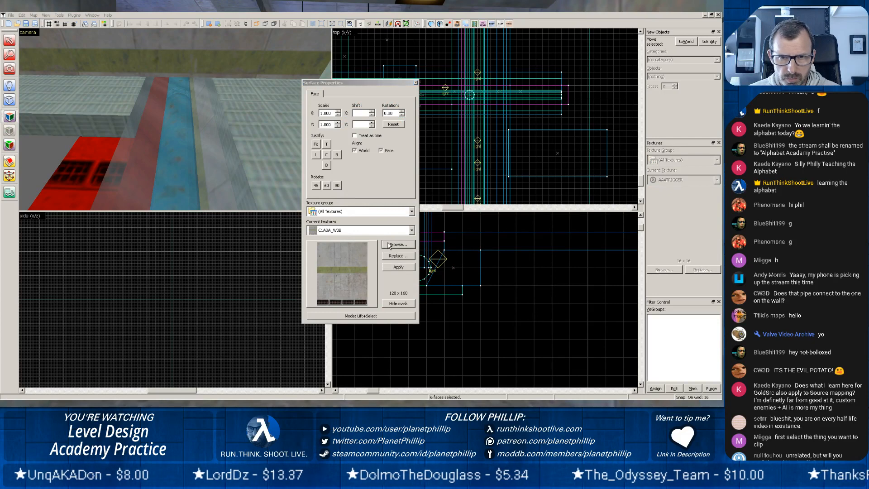
click(389, 245)
scroll(183, 142, up, 3)
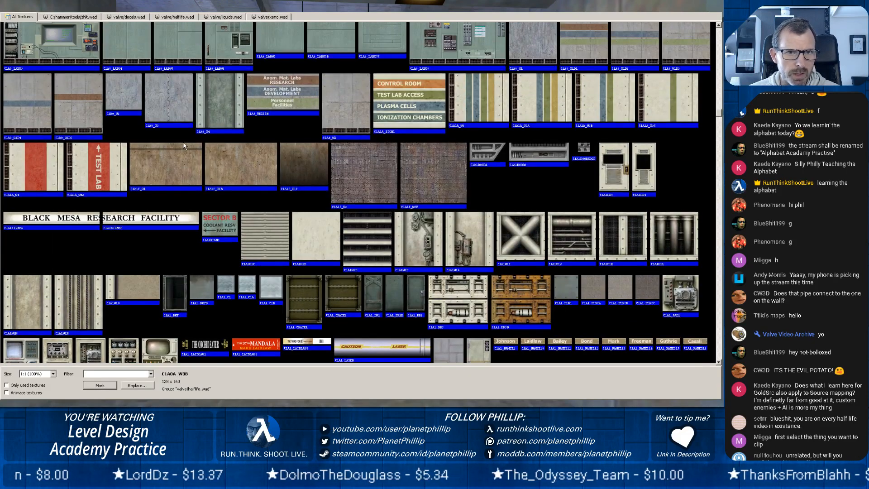
scroll(183, 142, up, 1)
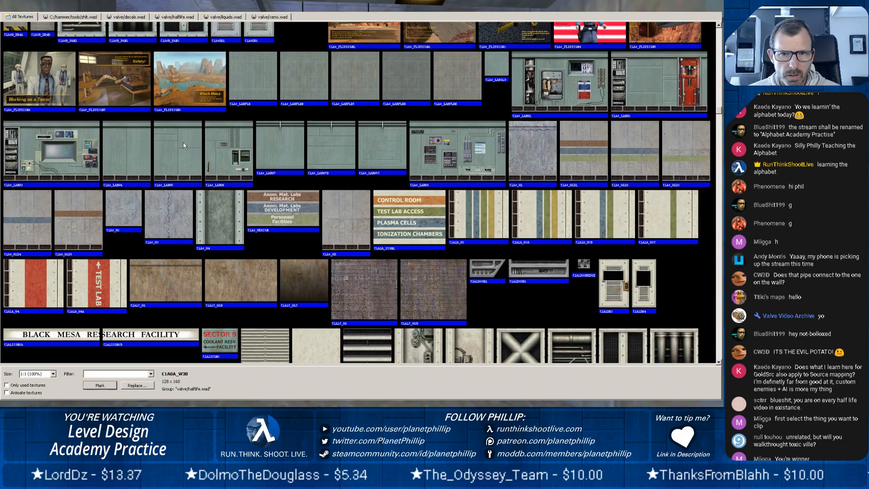
click(337, 212)
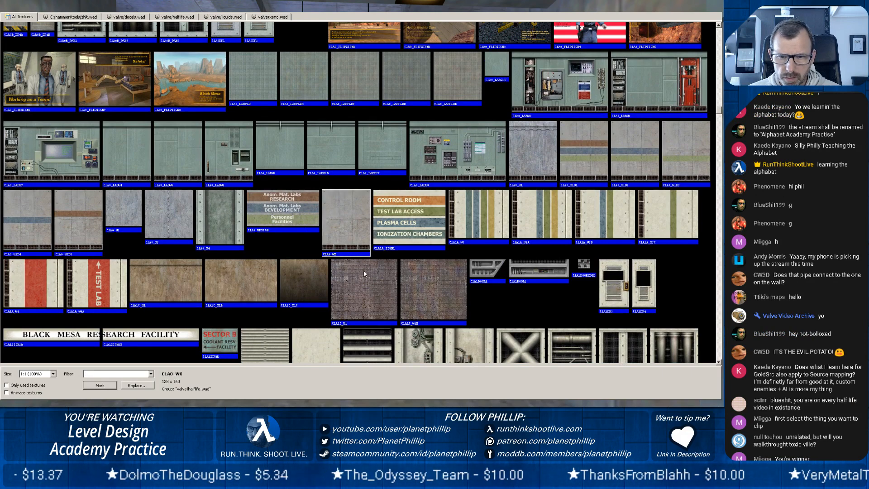
click(718, 11)
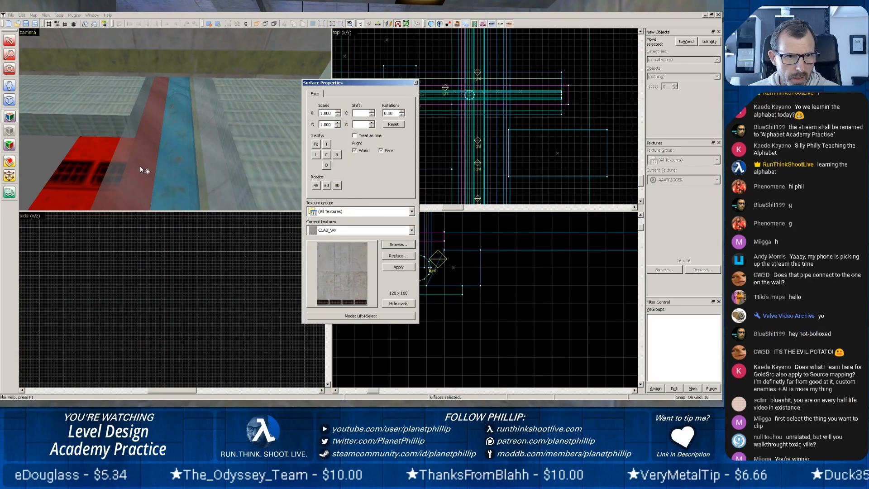
Apply the C1A0_WX texture to the selected faces of the sloped side wall, viewing it inside the trench.
scroll(171, 180, up, 4)
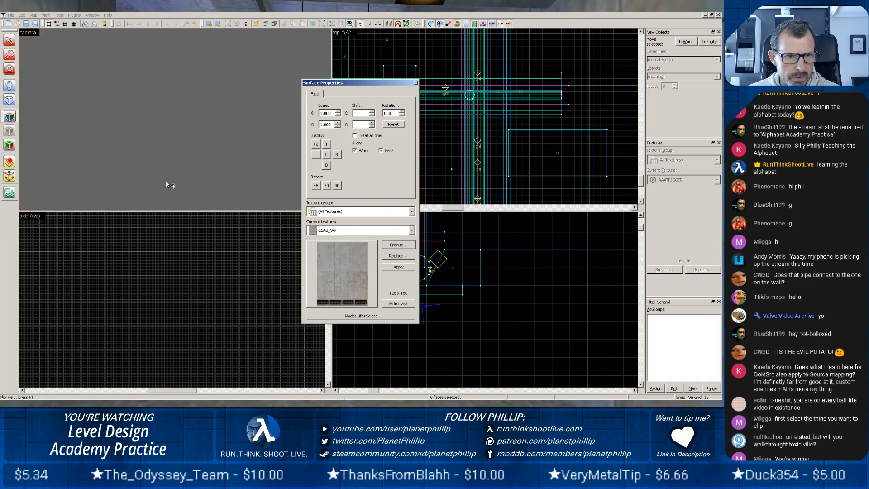
scroll(166, 180, down, 1)
key(space)
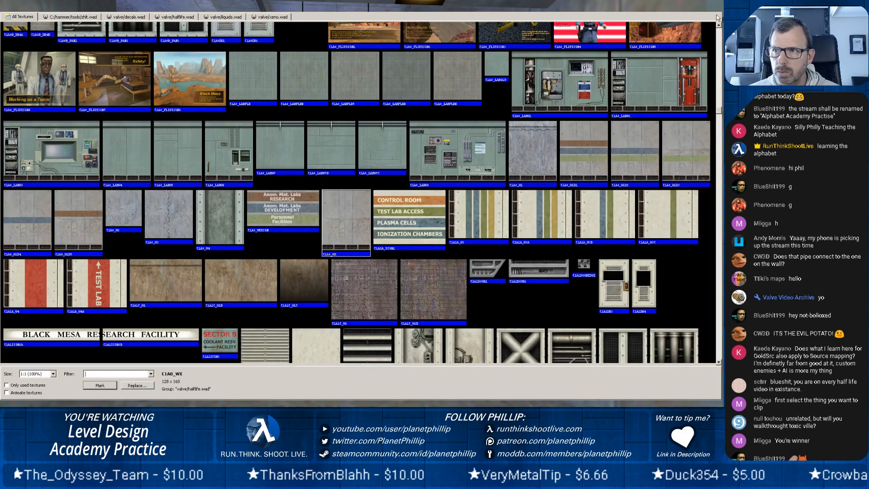
click(718, 11)
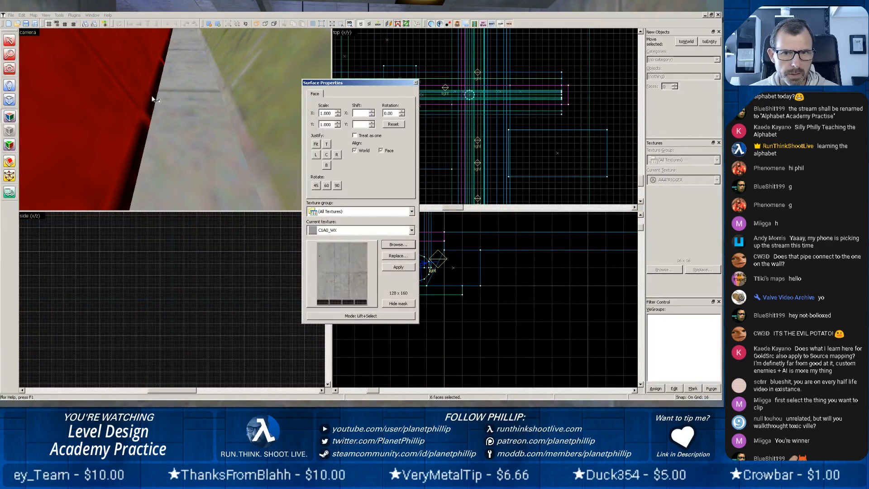
click(129, 96)
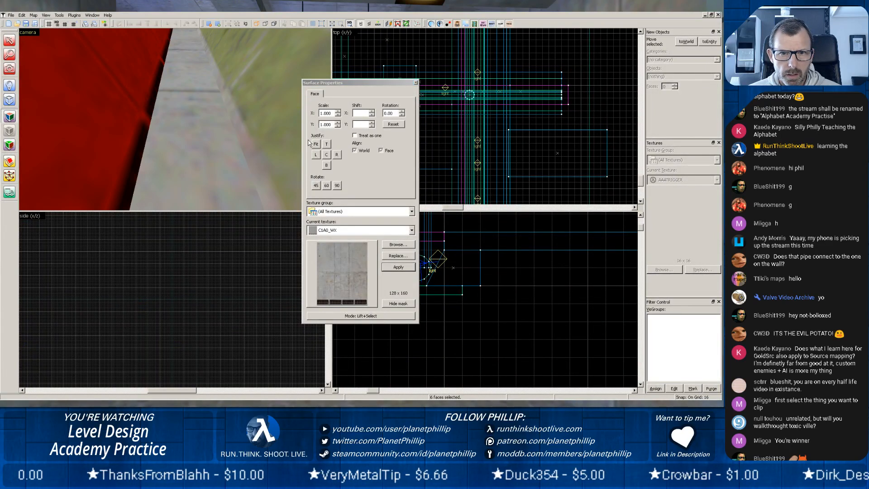
Justify the C1A0_WX texture on the selected sloped side wall faces to the top.
click(325, 163)
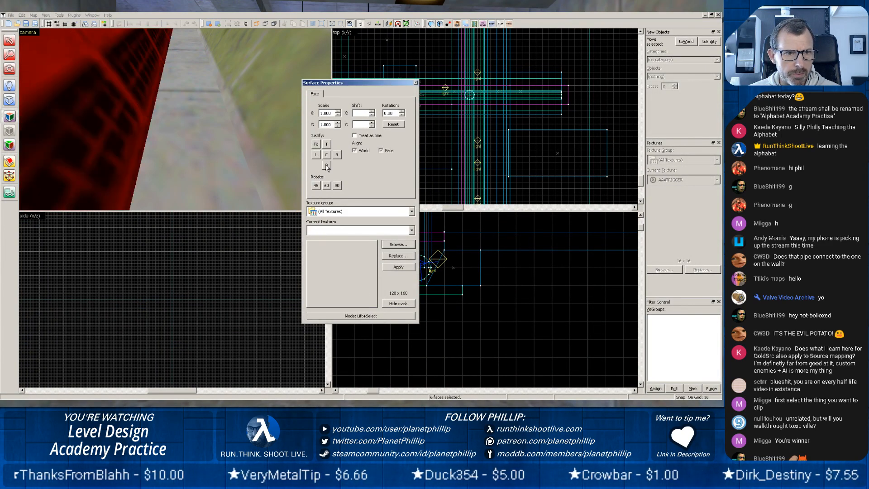
click(327, 145)
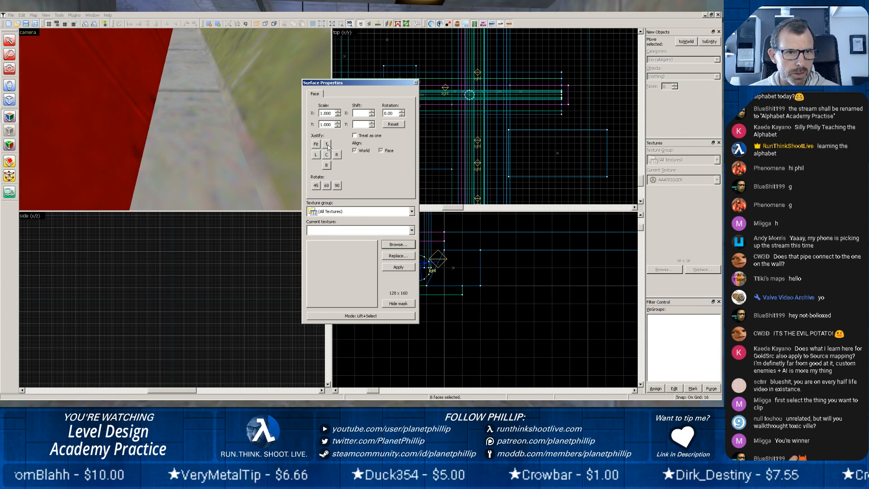
click(417, 83)
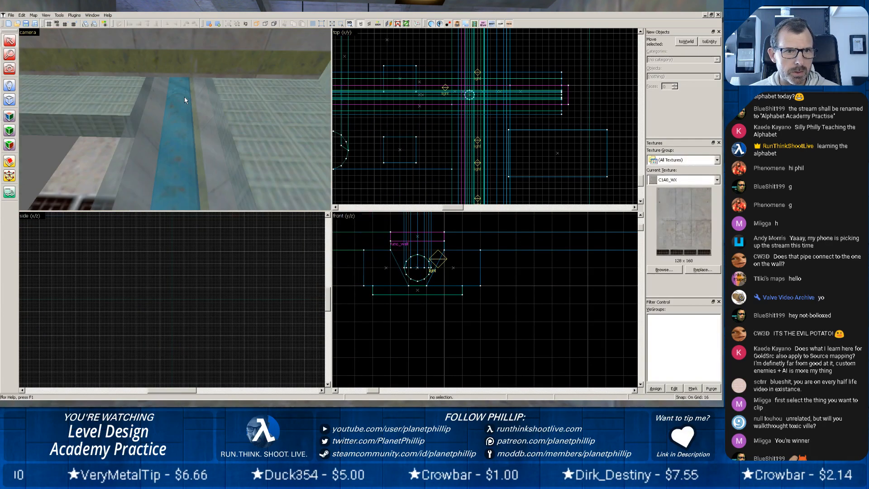
Apply the trench floor's C1A0A_W3B texture to the inner face of the opposite sloped side wall.
click(187, 110)
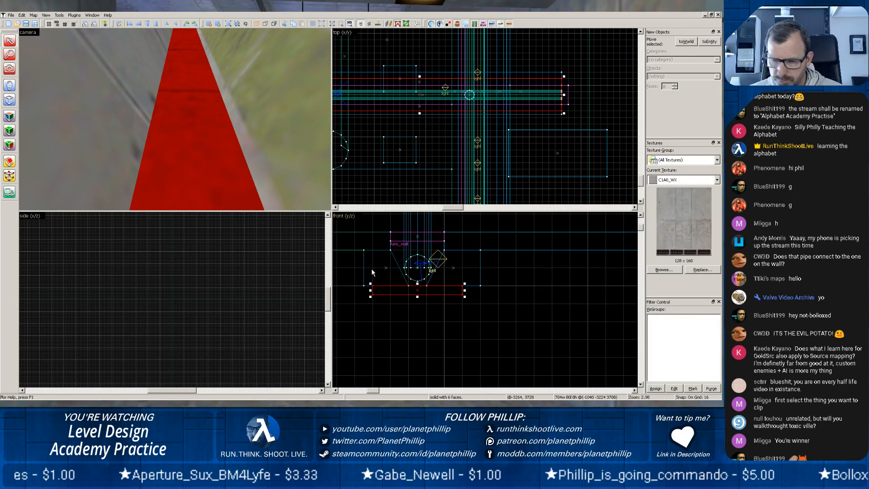
click(9, 146)
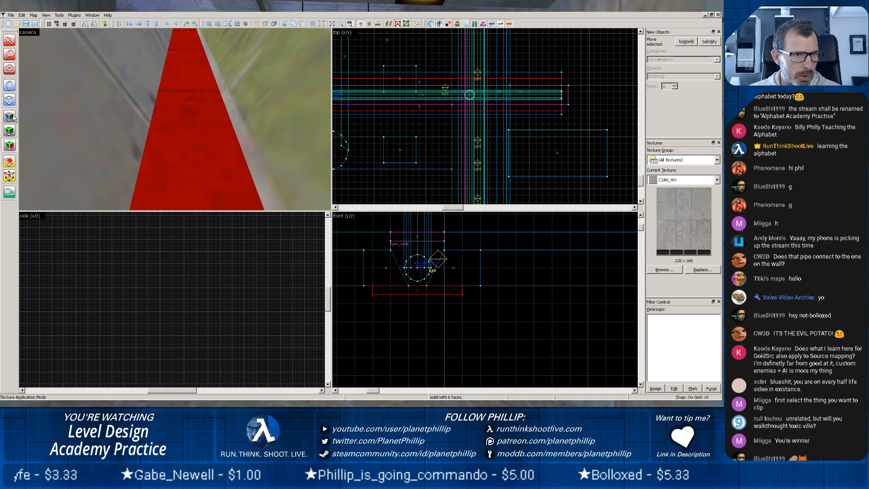
click(10, 130)
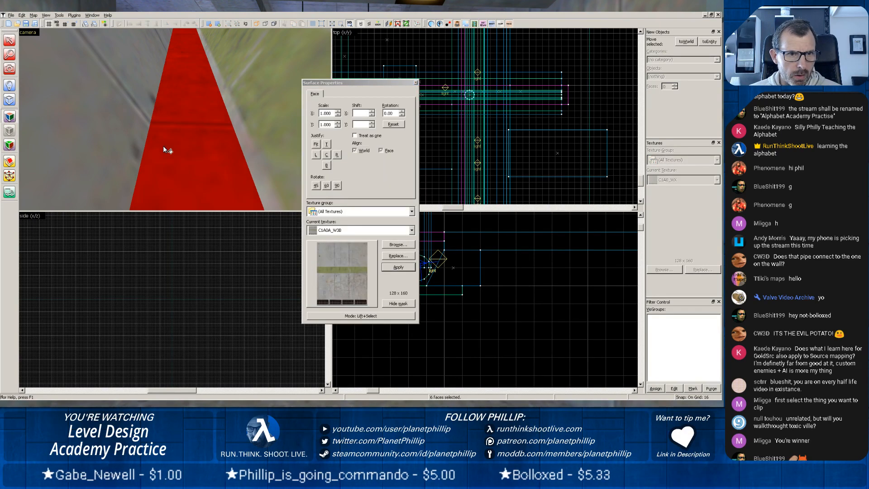
right_click(256, 116)
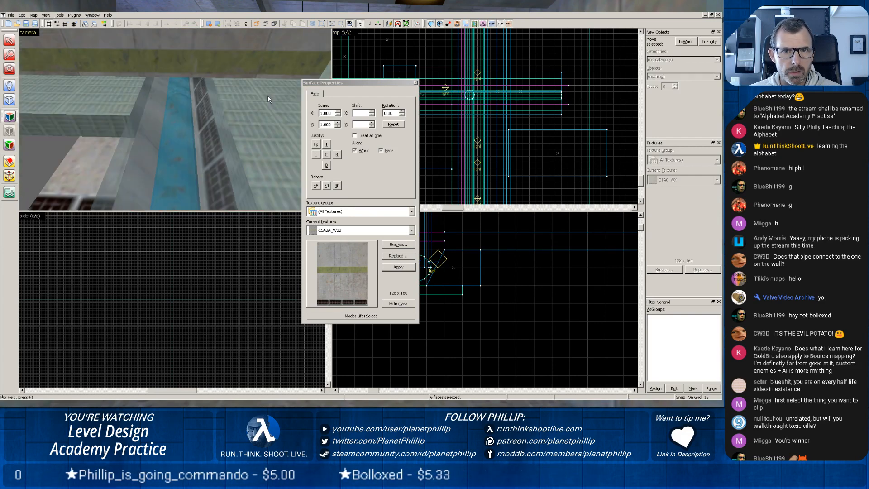
Select only the opposite slope's inner face and justify its texture to the top.
click(246, 115)
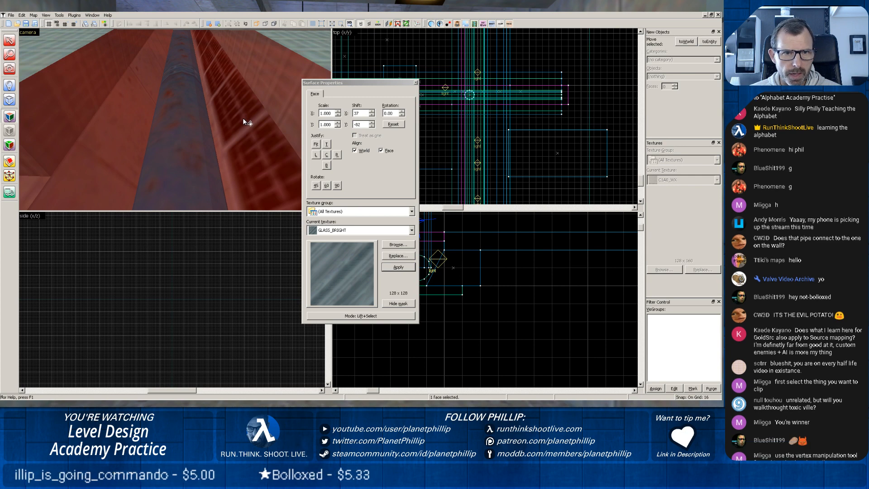
scroll(246, 116, up, 2)
click(258, 105)
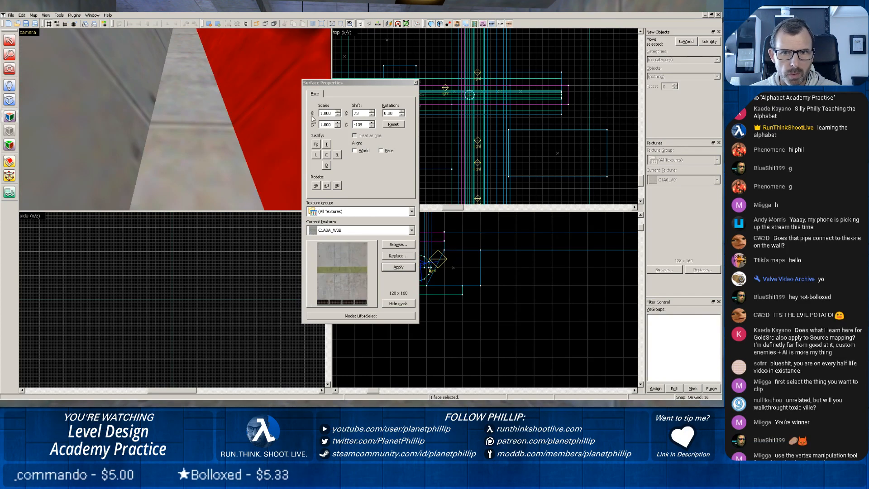
click(327, 142)
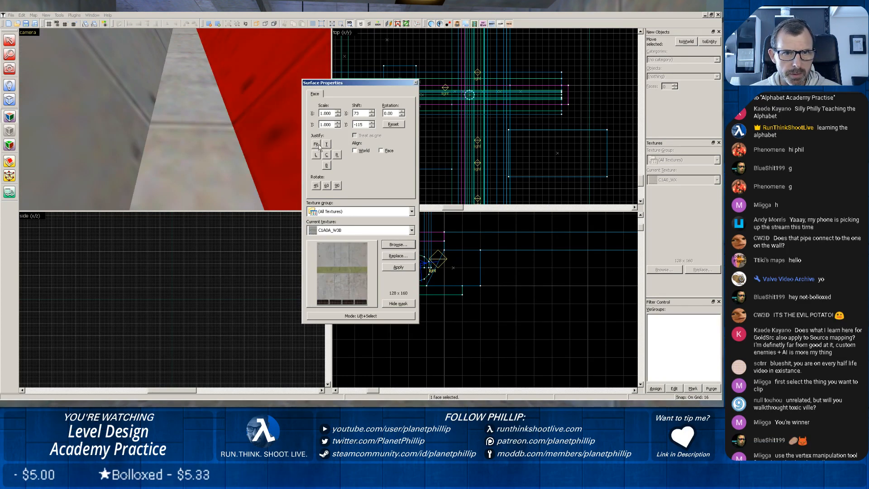
click(415, 82)
scroll(199, 88, down, 3)
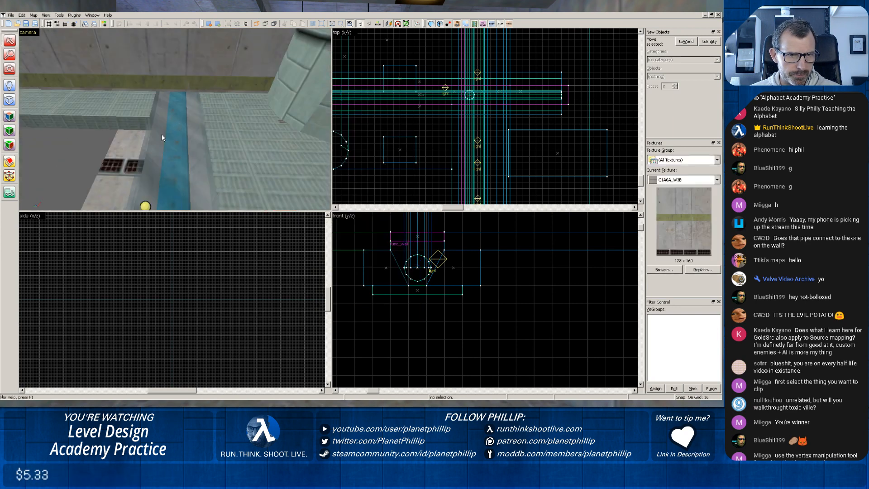
Shorten the func_wall glass cover over the trench from both ends to a length of 416 units.
click(162, 134)
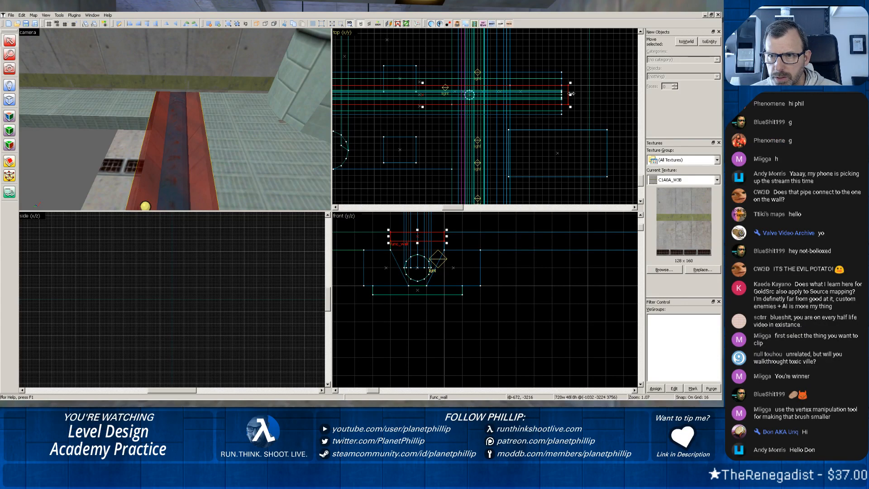
drag(567, 95, 512, 93)
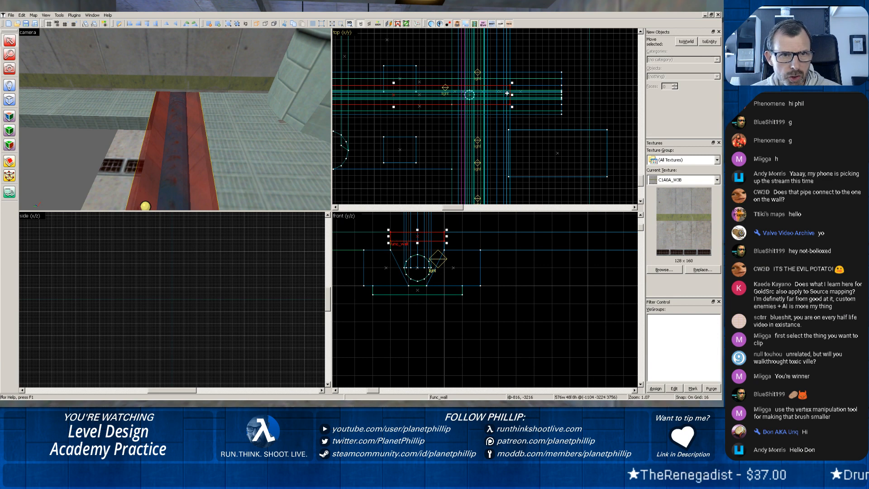
scroll(481, 117, down, 5)
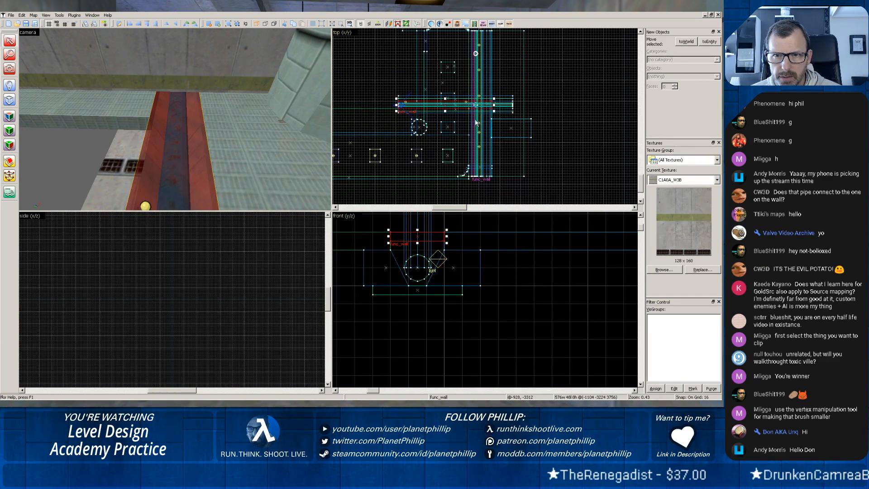
scroll(389, 106, up, 5)
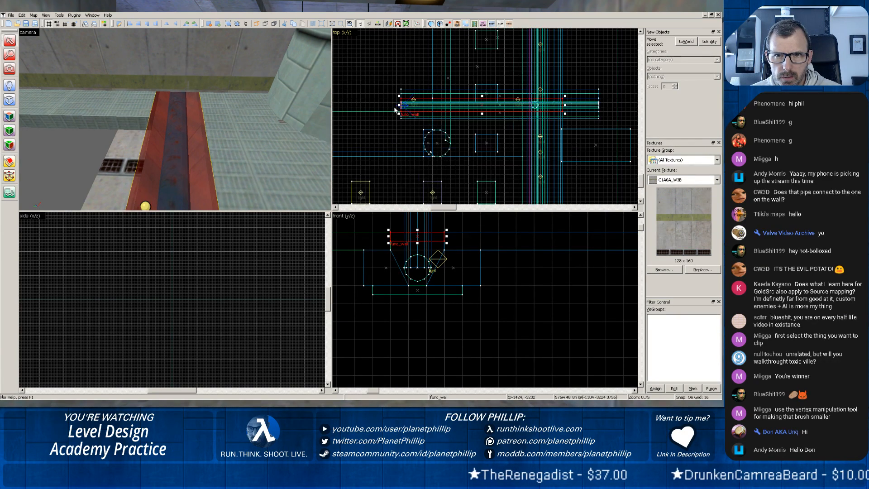
drag(404, 104, 448, 103)
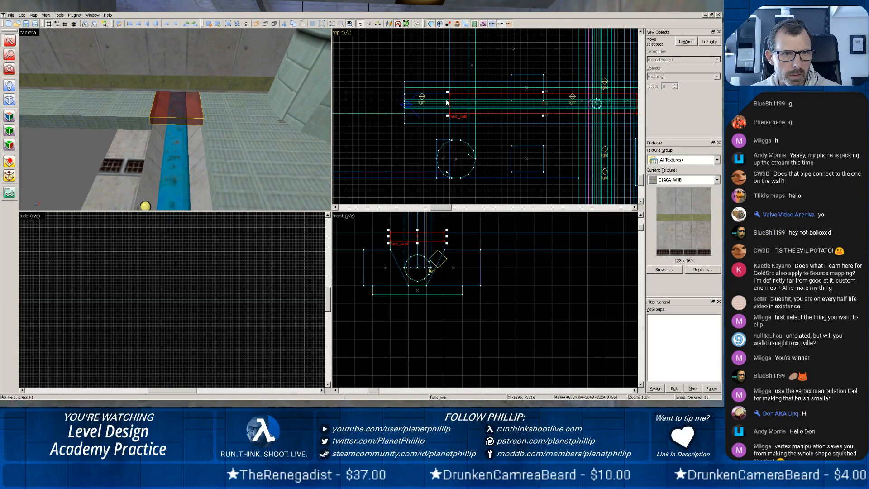
mouse_move(447, 103)
mouse_down()
mouse_move(466, 103)
mouse_move(463, 121)
mouse_up()
scroll(462, 121, up, 7)
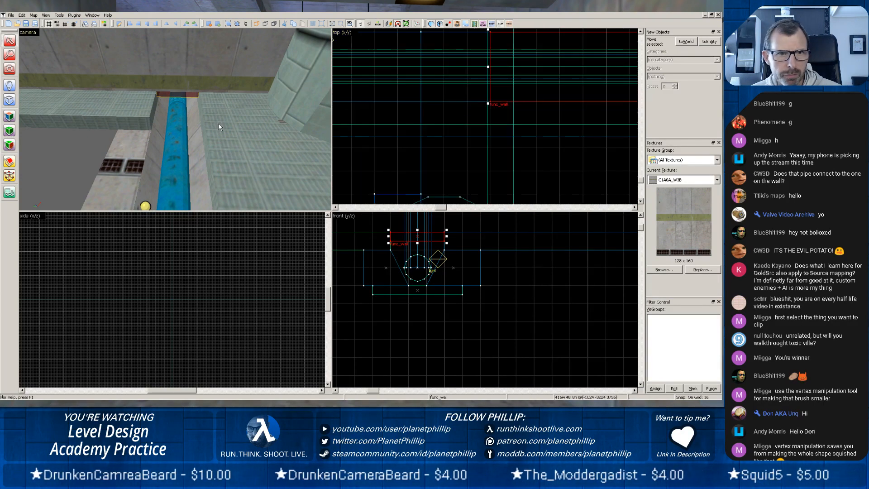
Resize the concrete wall crossing the trench to 16 units thick and shorten the adjoining floor slab to end at that wall.
click(204, 58)
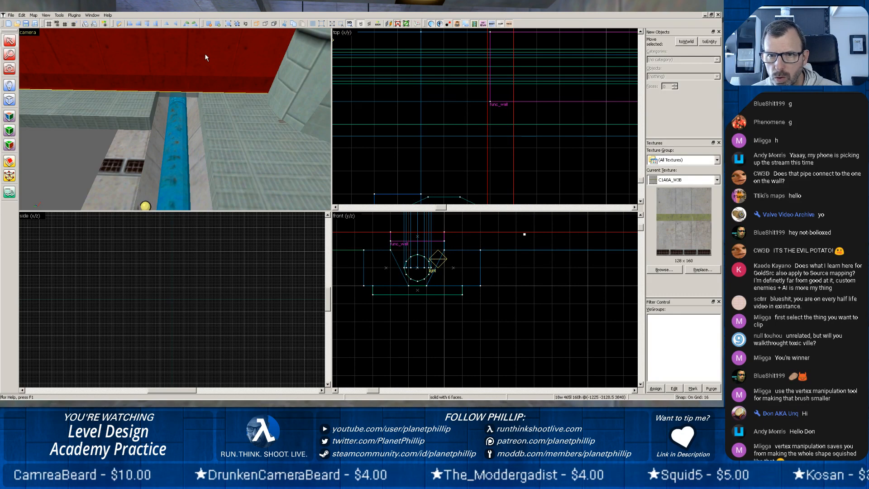
scroll(488, 116, down, 6)
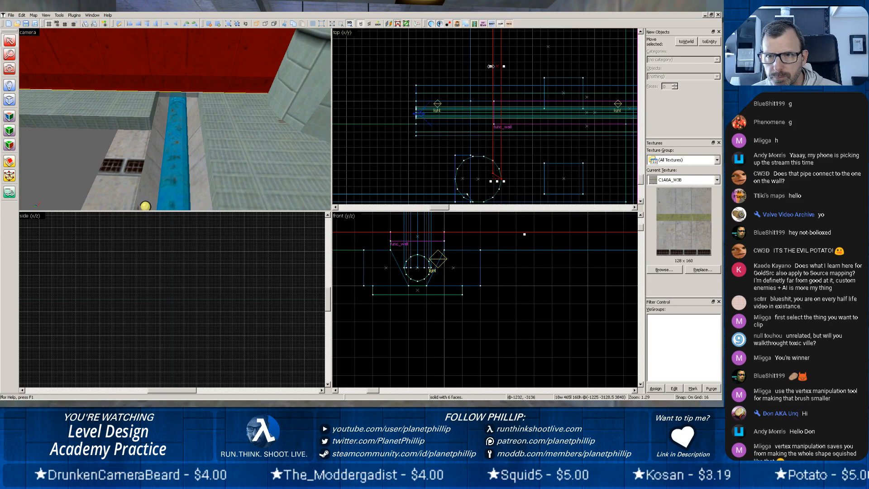
drag(491, 66, 496, 67)
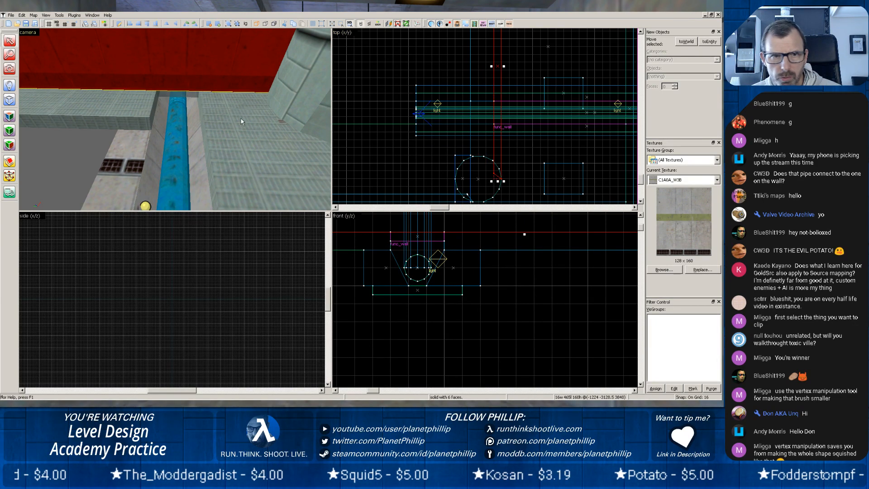
click(133, 114)
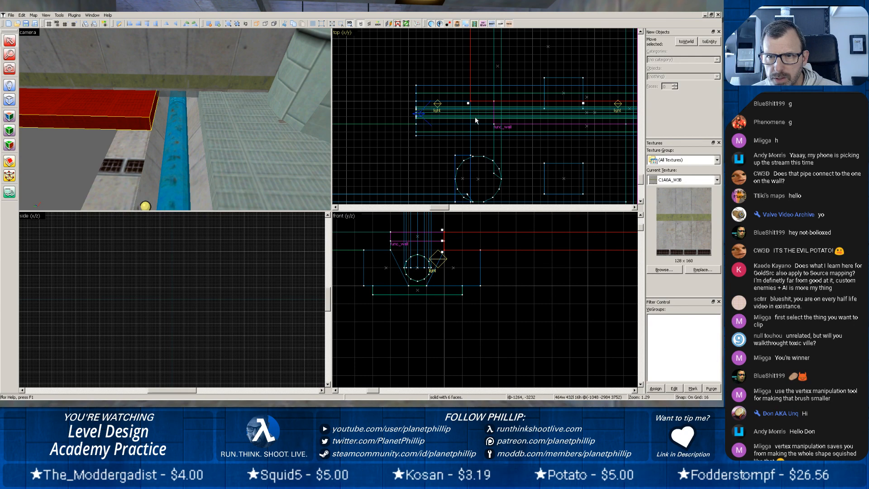
drag(472, 104, 496, 104)
Split the blue pipe and both sloped side walls with a straight clip across the trench at the end of the glass cover.
click(415, 111)
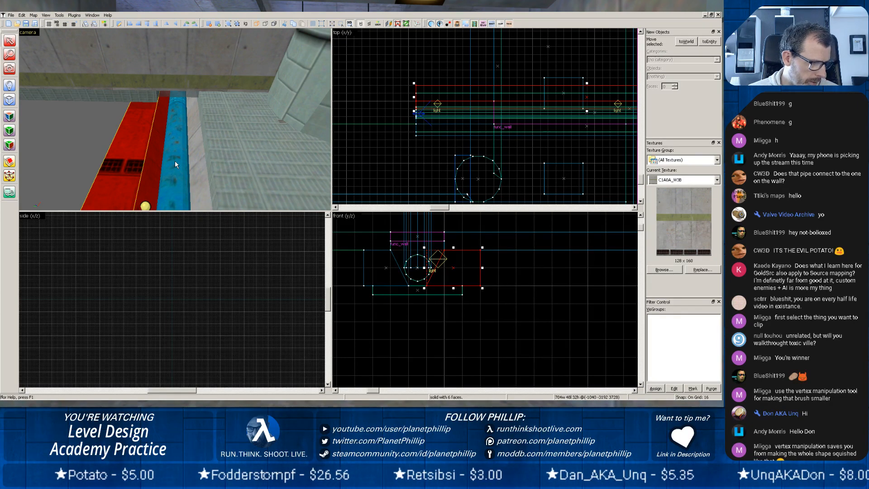
click(226, 147)
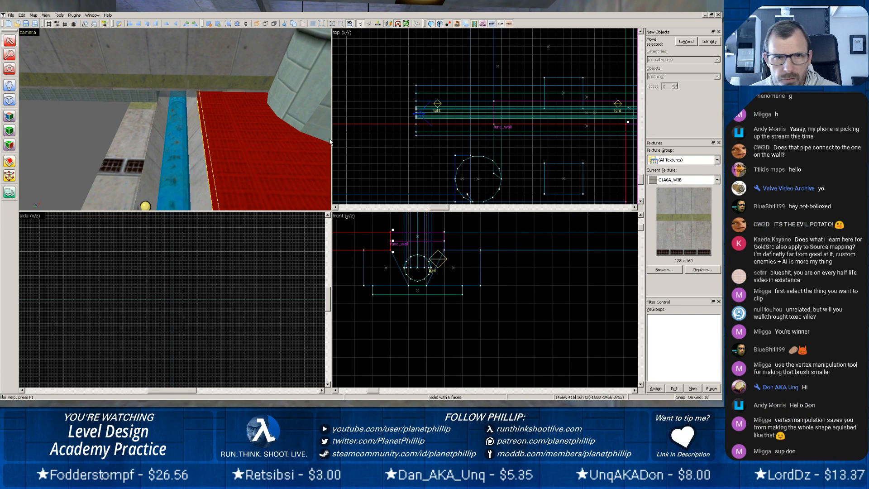
click(199, 166)
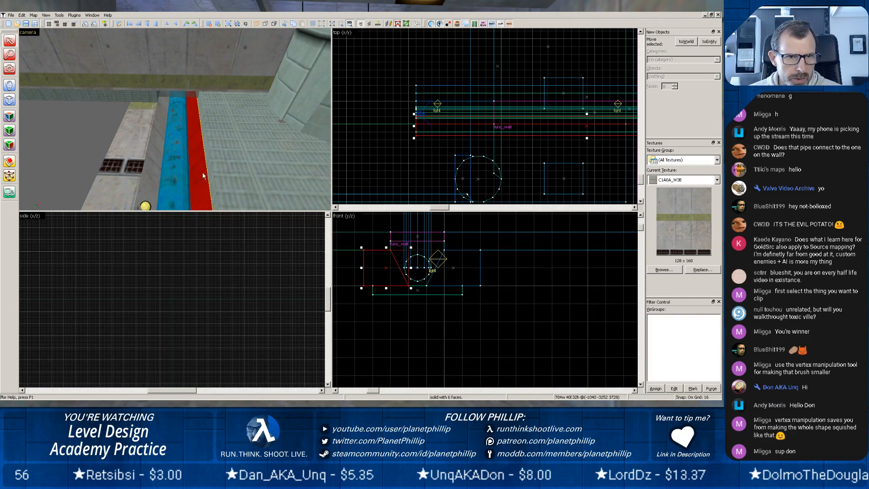
ctrl+click(173, 181)
ctrl+click(123, 183)
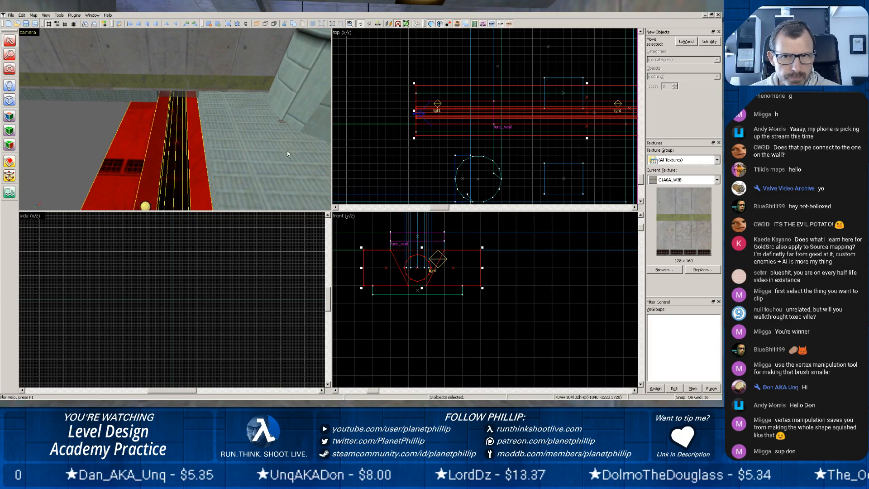
click(9, 162)
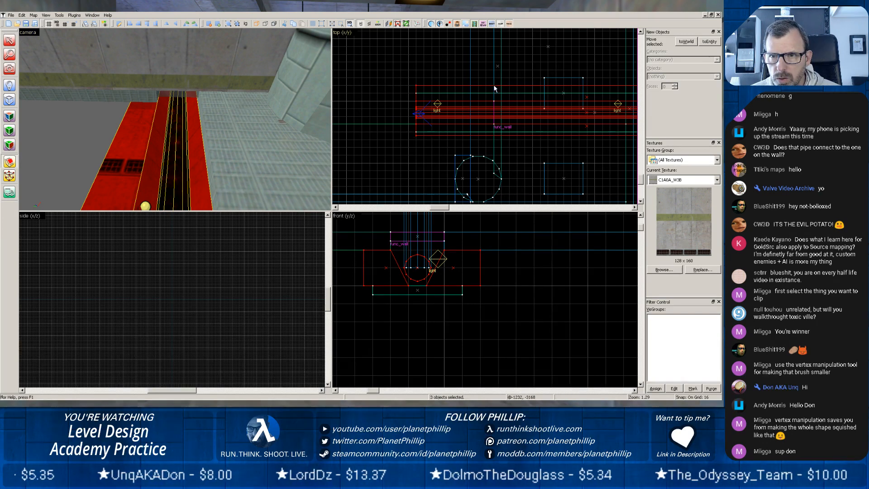
drag(498, 85, 487, 138)
scroll(488, 138, up, 5)
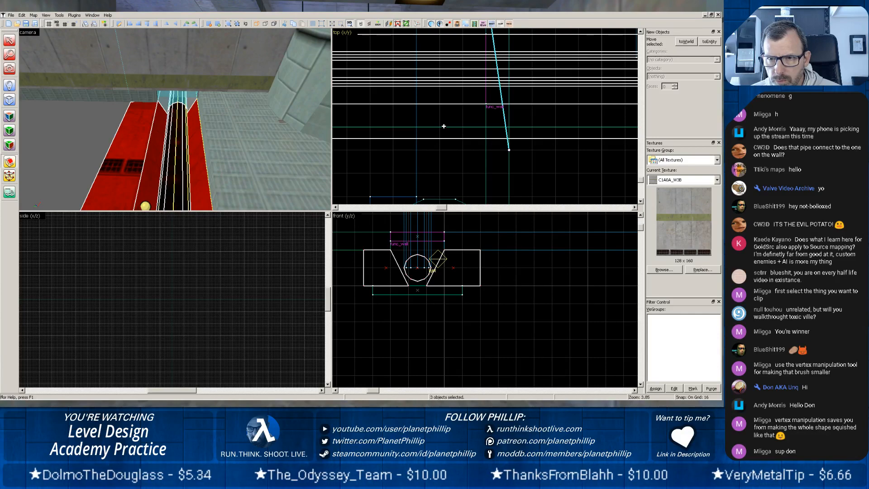
drag(509, 148, 486, 141)
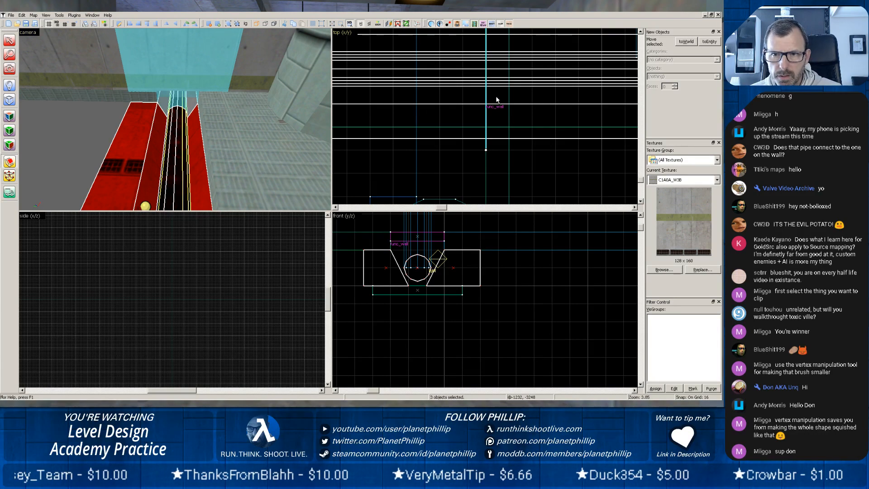
key(Return)
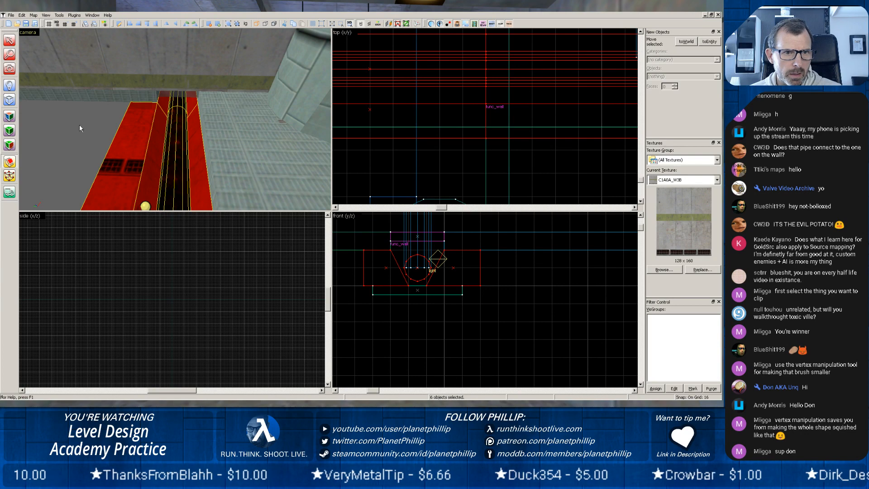
Delete the cut-off side wall and pipe pieces beyond the concrete wall, together with the trench floor.
click(114, 147)
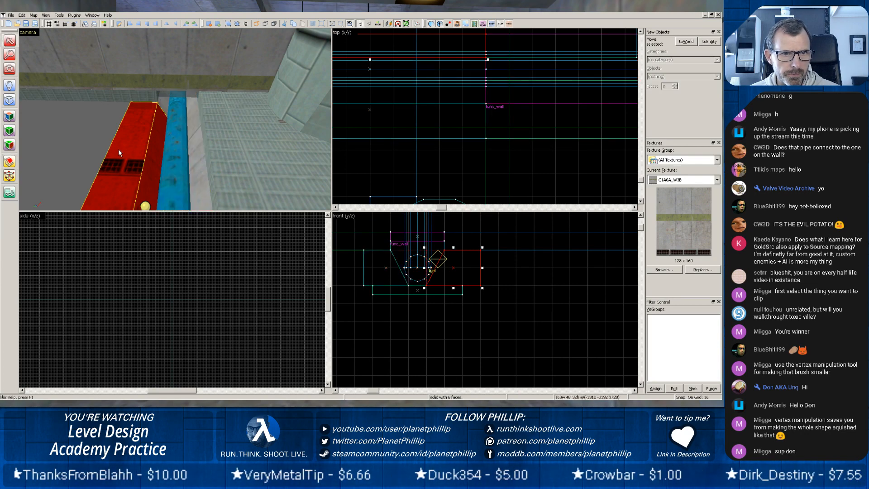
key(Delete)
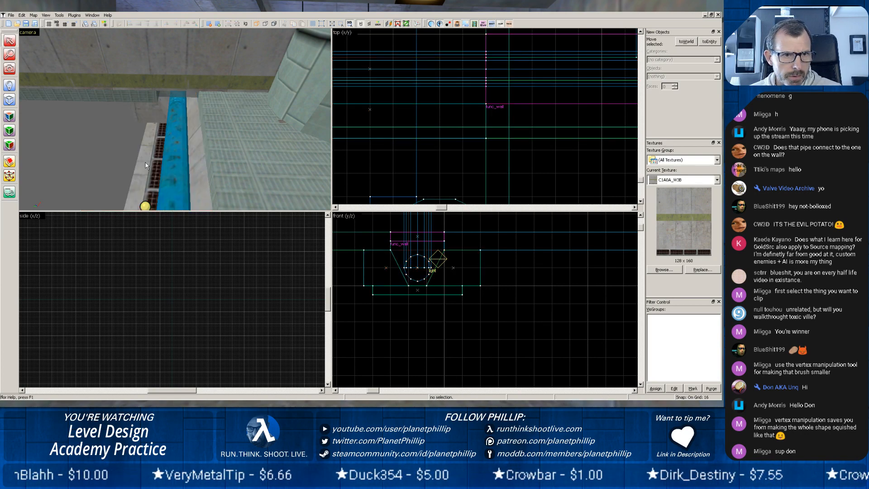
click(169, 167)
key(Delete)
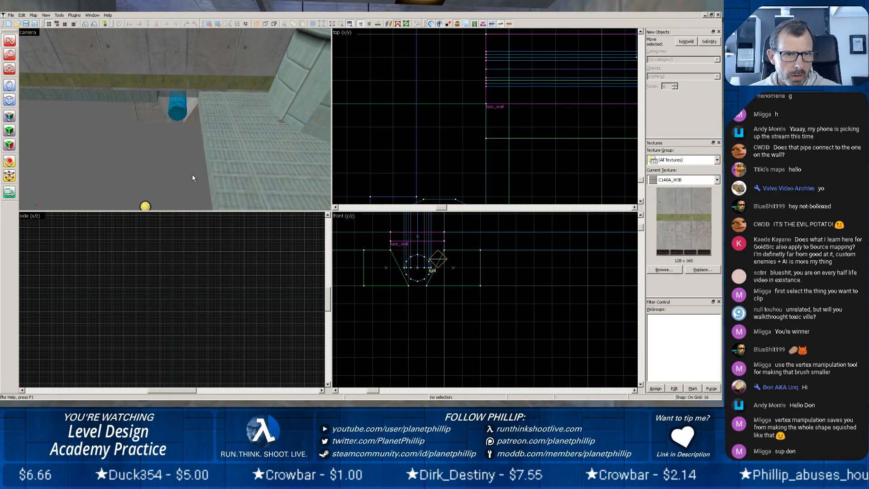
Shorten the func_wall glass cover to 400 units and create a 16 by 48 by 48 unit block closing the trench end beside it.
click(181, 94)
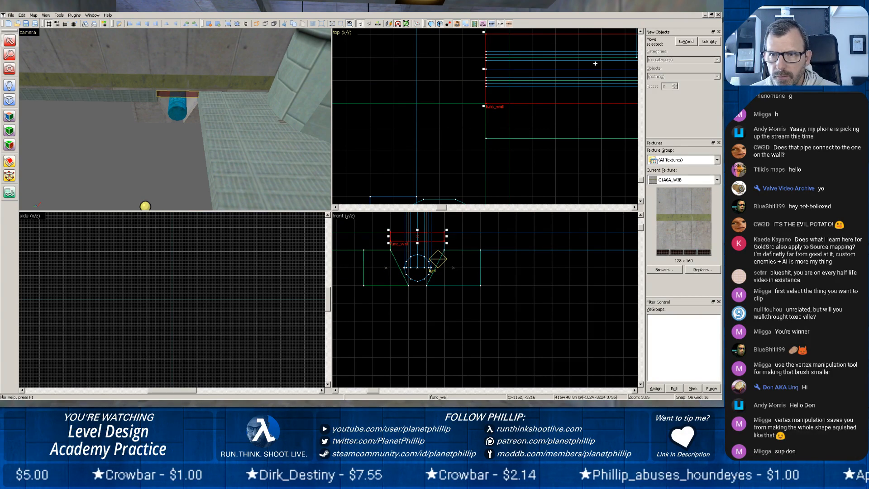
drag(500, 68, 504, 68)
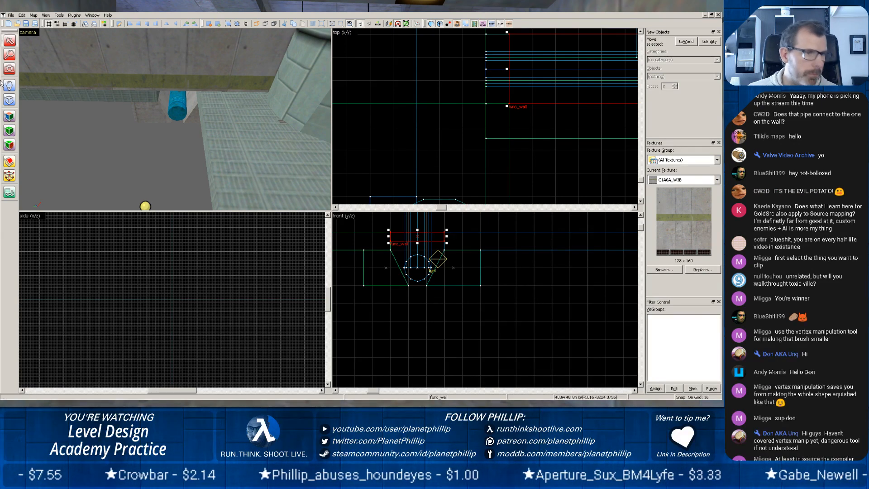
click(9, 99)
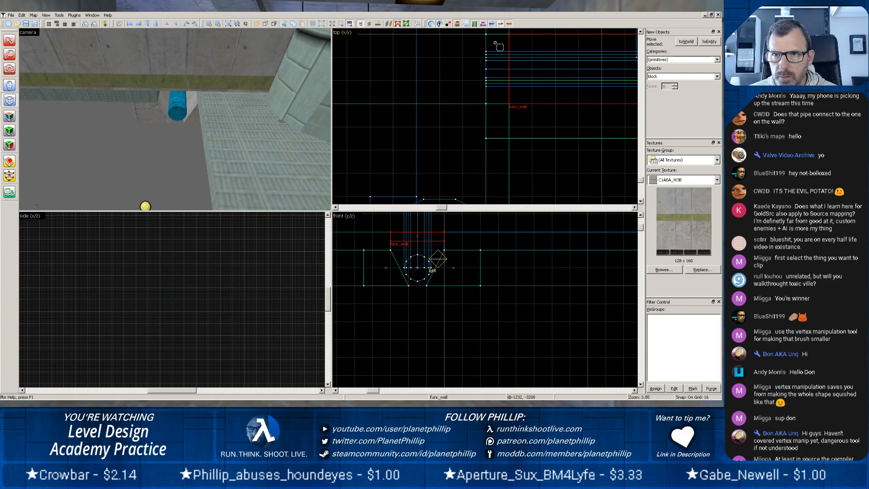
drag(485, 33, 487, 71)
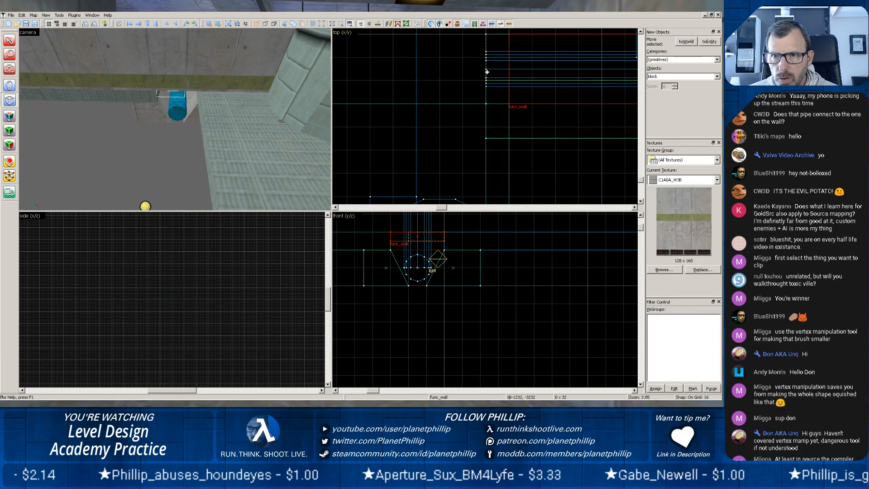
drag(509, 106, 509, 106)
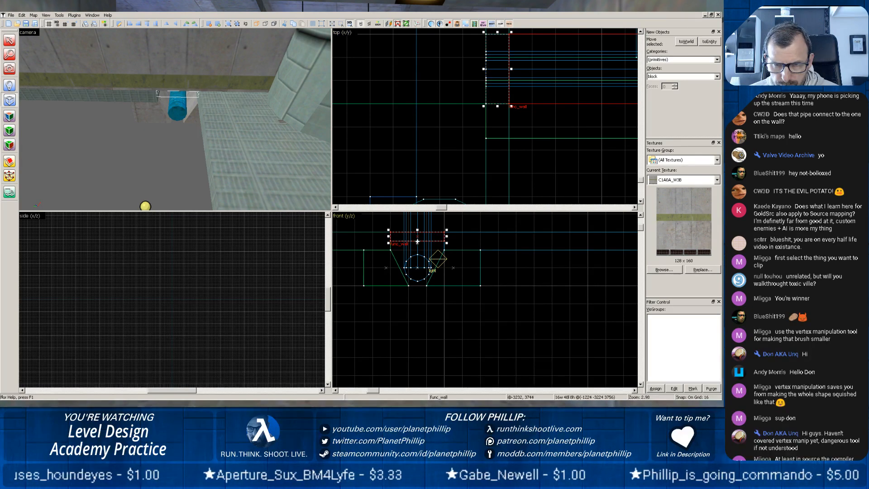
drag(417, 243, 423, 284)
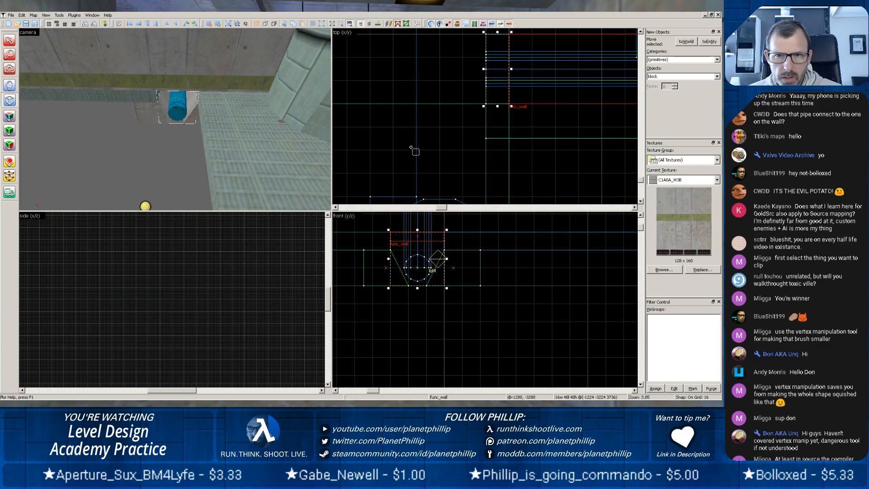
key(Delete)
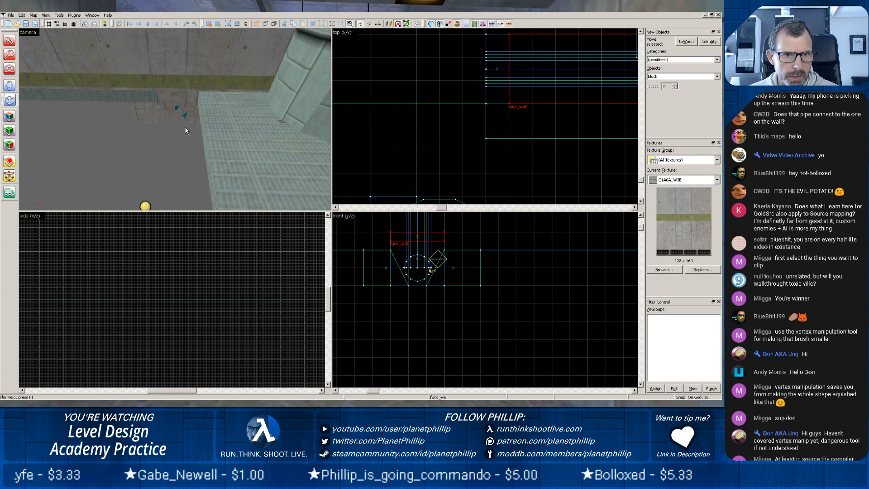
Thicken the new trench end block outward, away from the pipe and the glass cover.
key(shift+s)
click(177, 96)
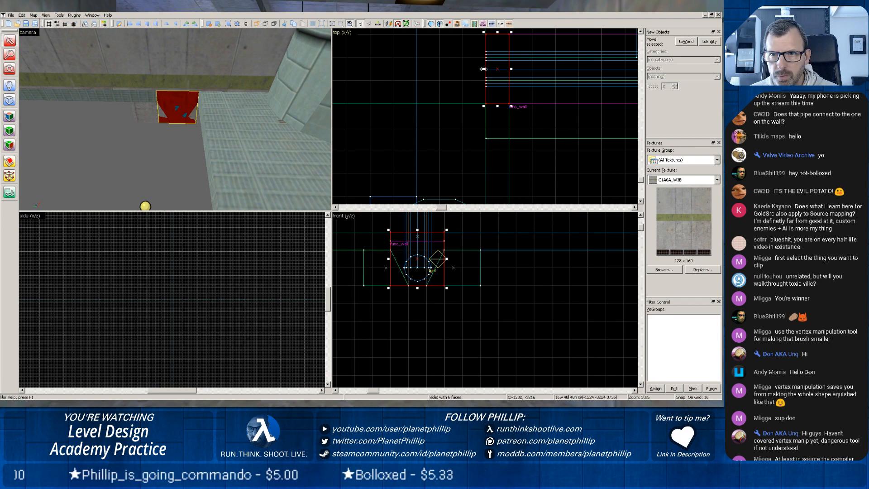
drag(483, 69, 474, 69)
key(Escape)
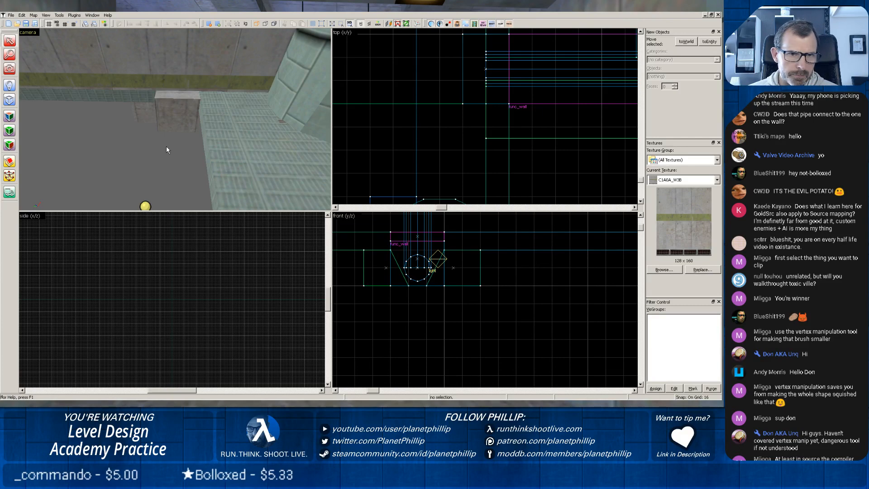
Examine the pipe, the sloped side walls and the closed trench end from inside, below and above.
scroll(167, 146, up, 5)
key(z)
key(z)
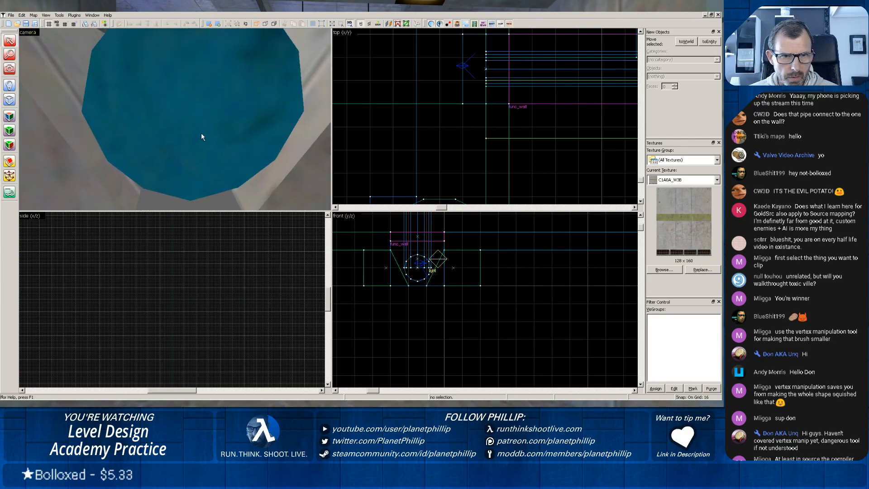
scroll(201, 133, up, 4)
key(z)
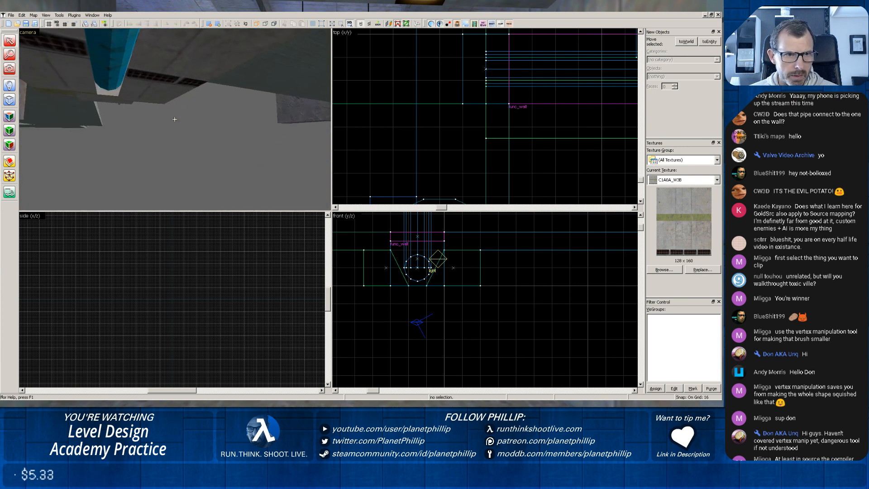
key(z)
scroll(175, 119, up, 2)
key(z)
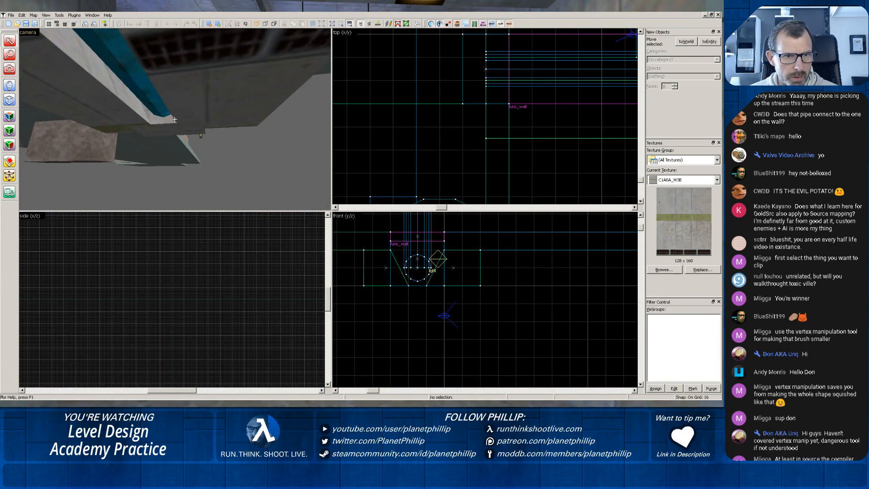
key(z)
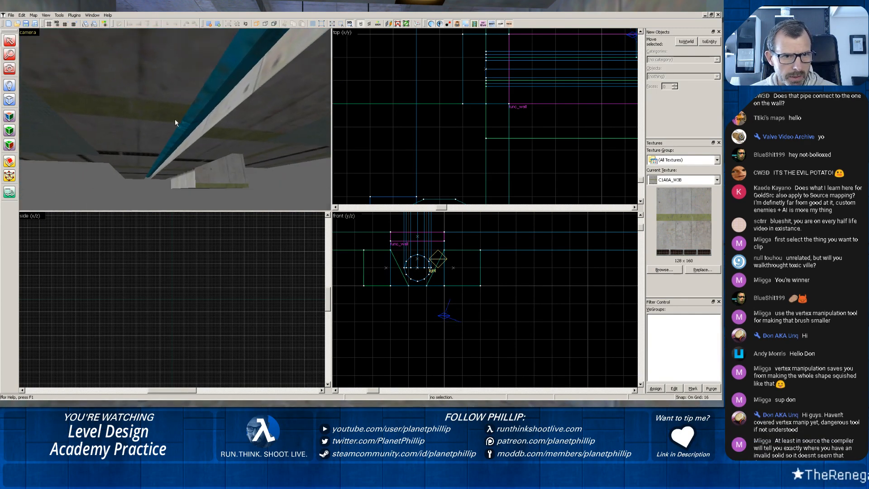
scroll(176, 123, up, 5)
key(z)
key(z)
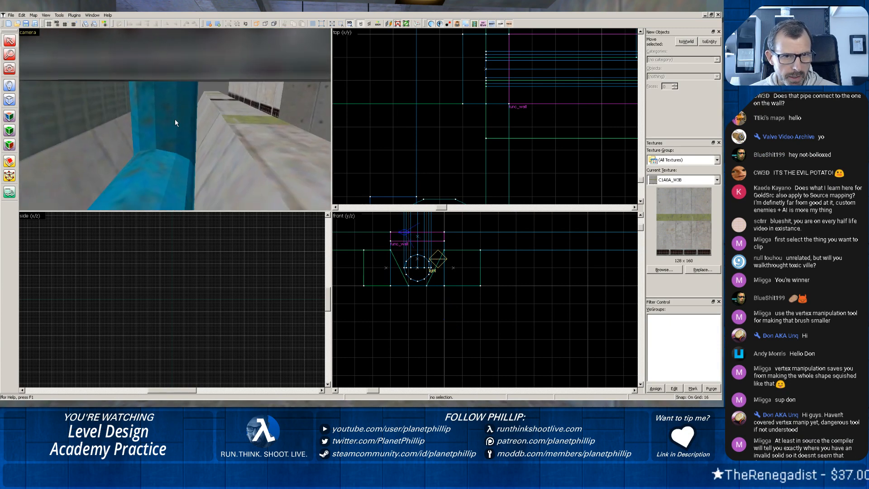
key(space)
drag(412, 97, 343, 110)
key(z)
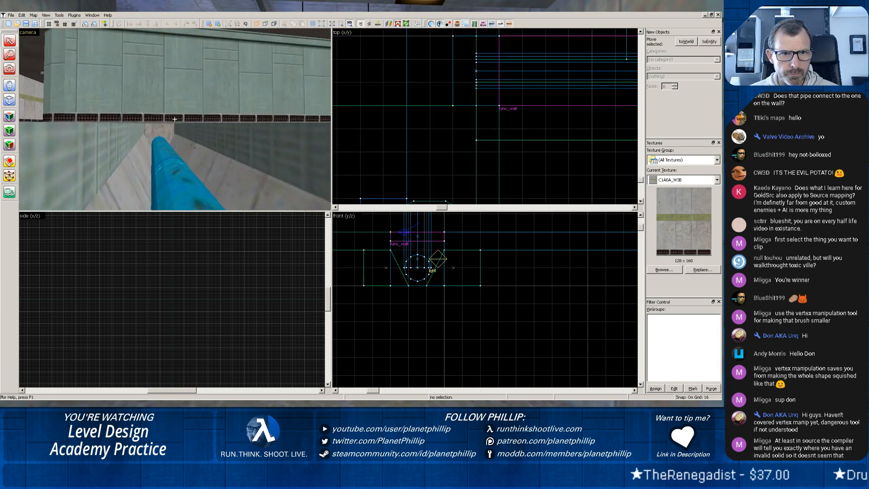
key(w)
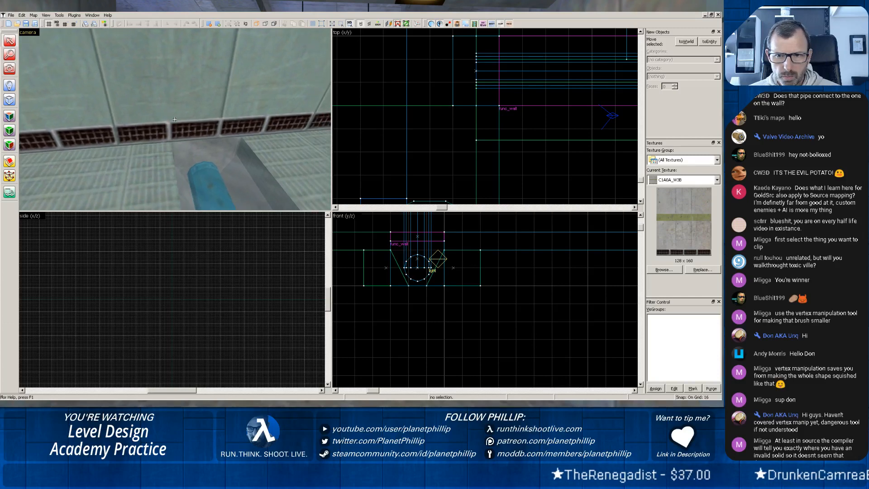
key(z)
Move the light entity outside the trench end to beside the pipe under the glass cover, at about -1200, -3216, 3736.
scroll(491, 148, down, 3)
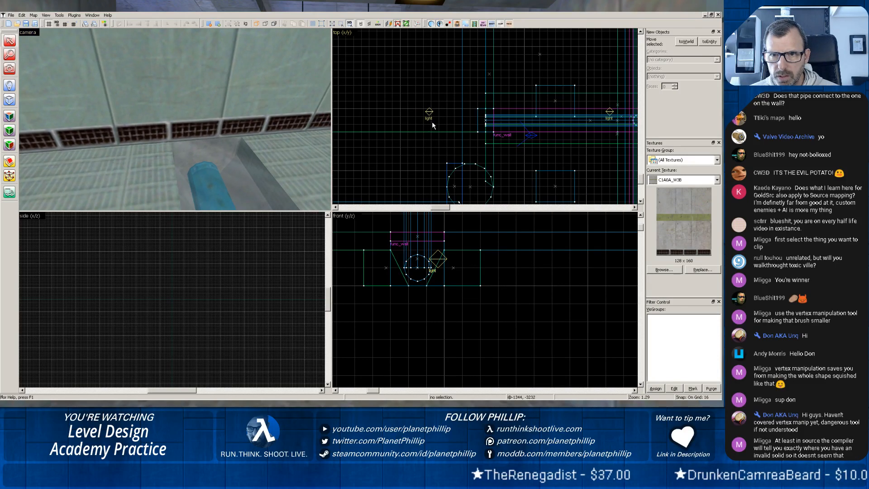
scroll(491, 149, down, 2)
drag(428, 115, 500, 113)
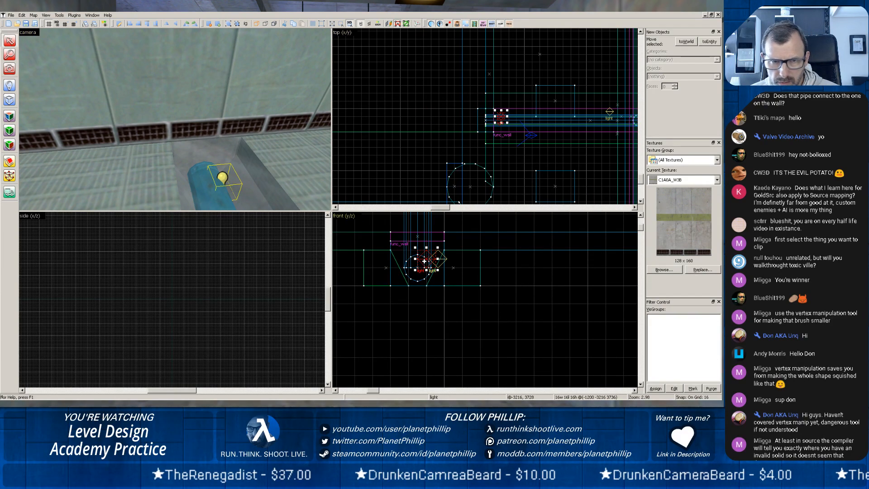
scroll(253, 186, down, 4)
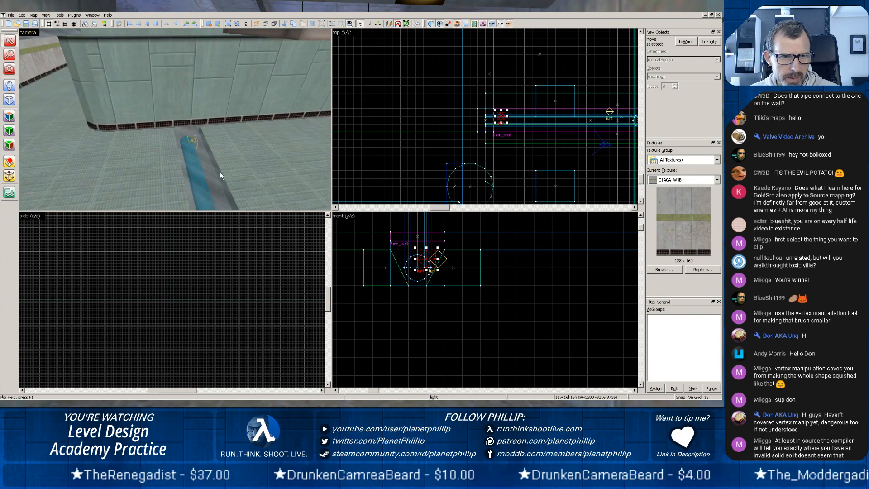
scroll(220, 172, up, 2)
scroll(214, 169, up, 2)
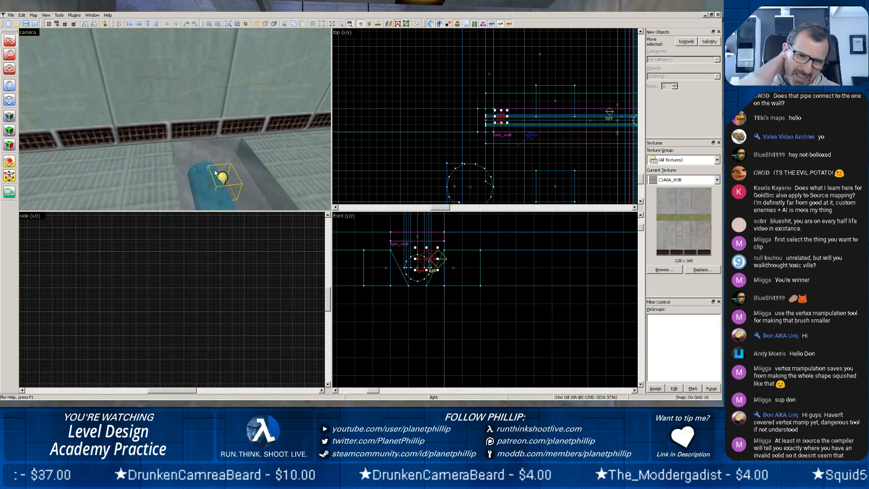
Examine the glass cover, the adjoining floor slab and the opposite end of the pipe trench under the concrete wall.
click(215, 155)
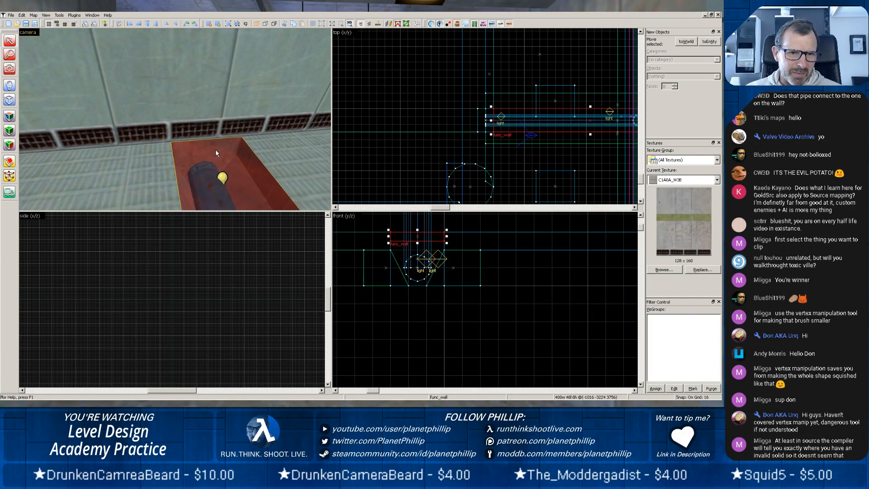
click(303, 157)
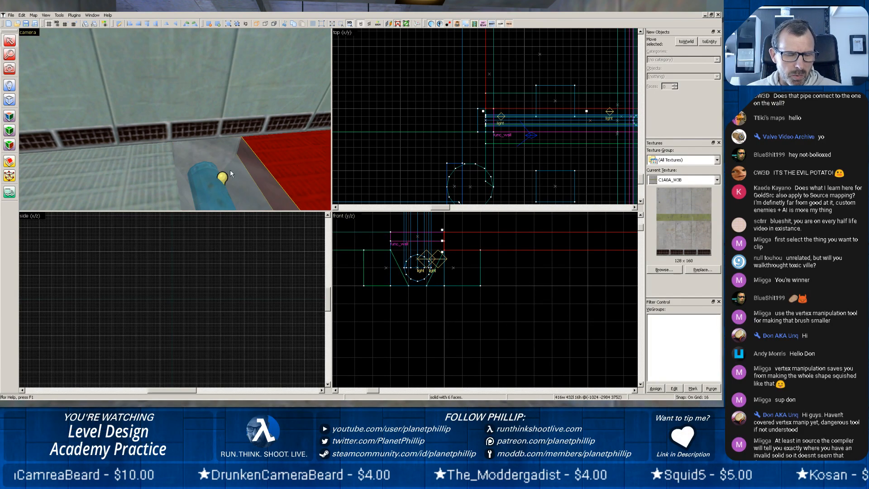
key(w)
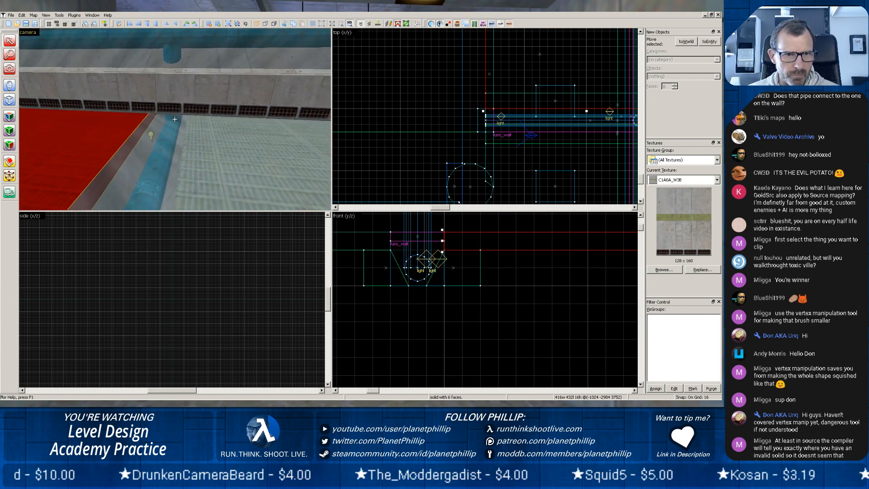
key(z)
scroll(176, 123, up, 4)
key(z)
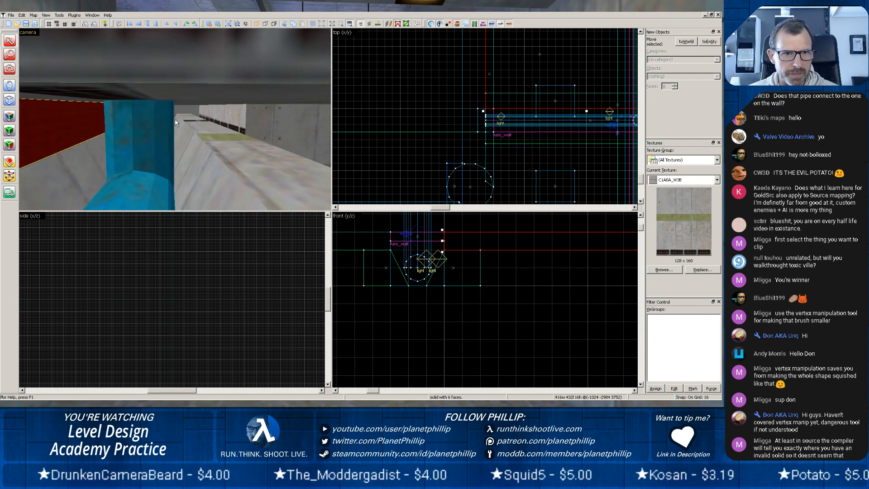
key(z)
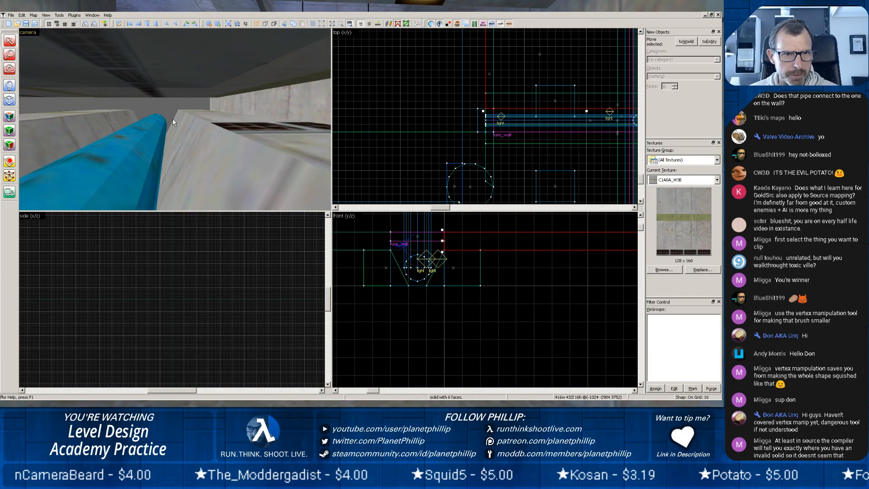
scroll(72, 92, down, 5)
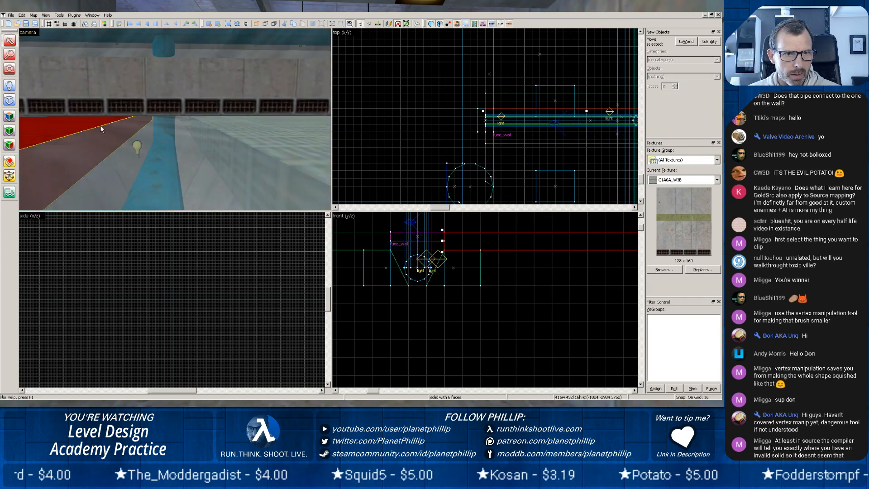
Shorten the func_wall glass cover to 368 units from its opposite end, where it passes under the concrete wall.
click(159, 133)
drag(485, 167, 361, 150)
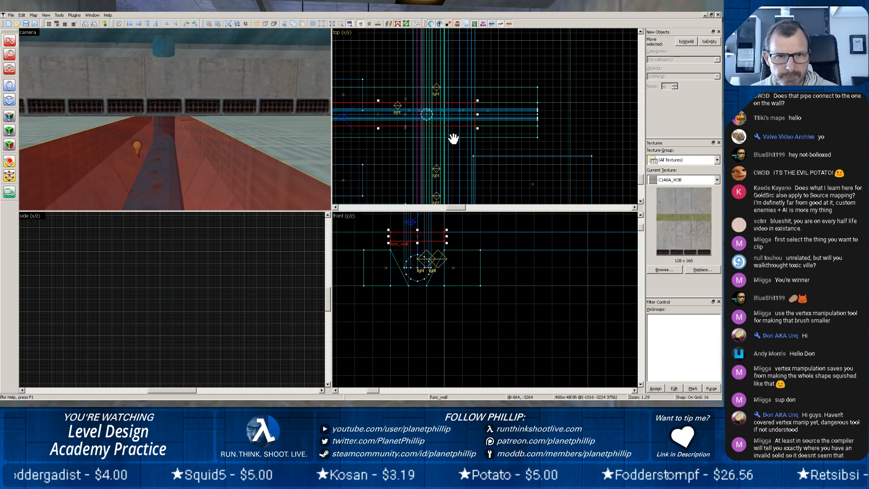
scroll(244, 99, up, 5)
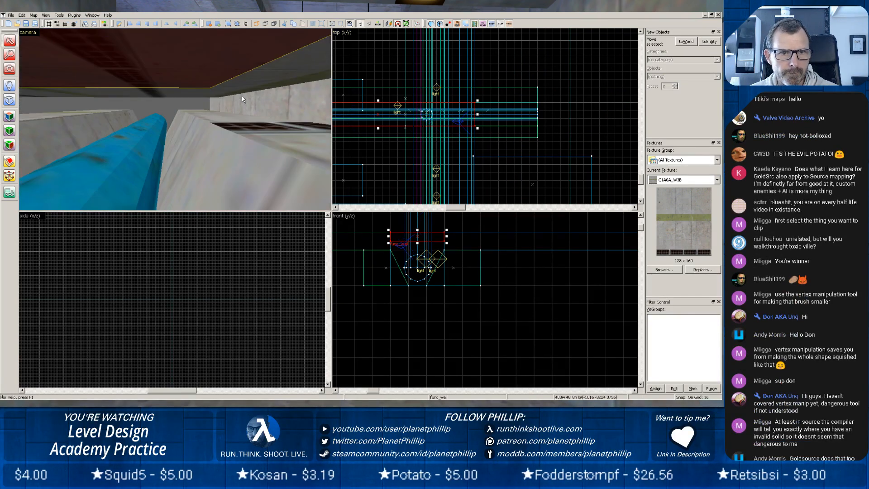
key(z)
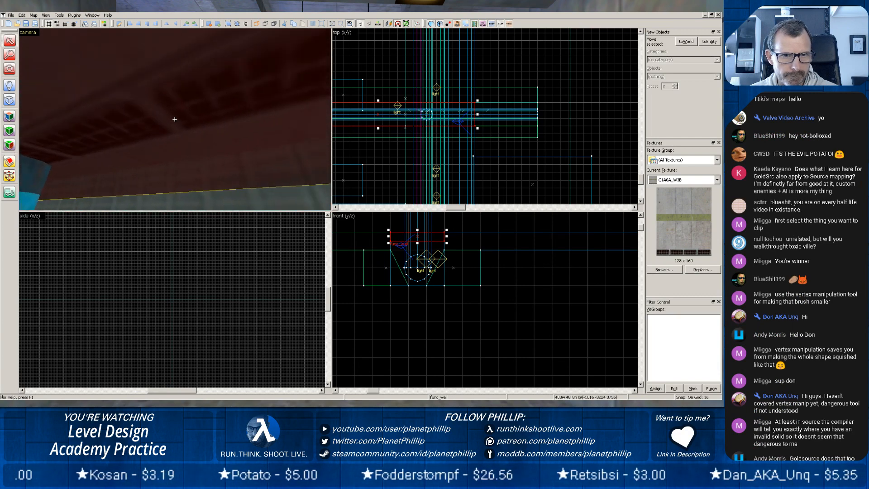
key(z)
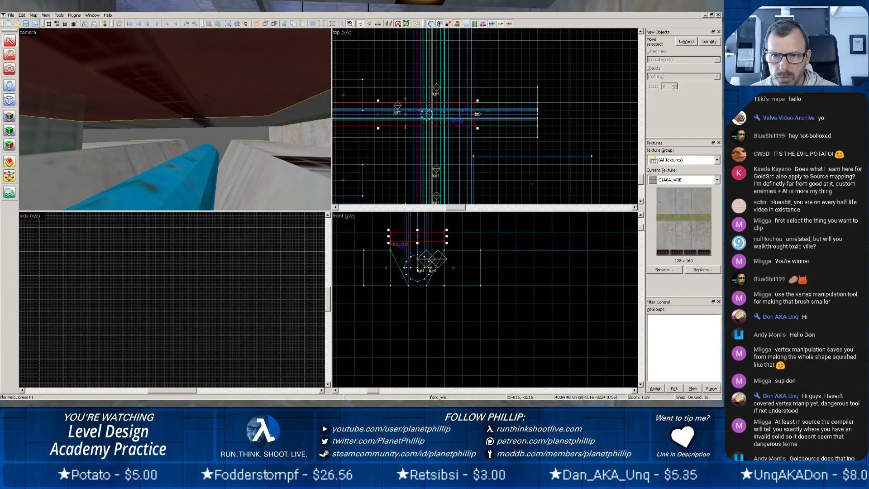
drag(477, 114, 463, 112)
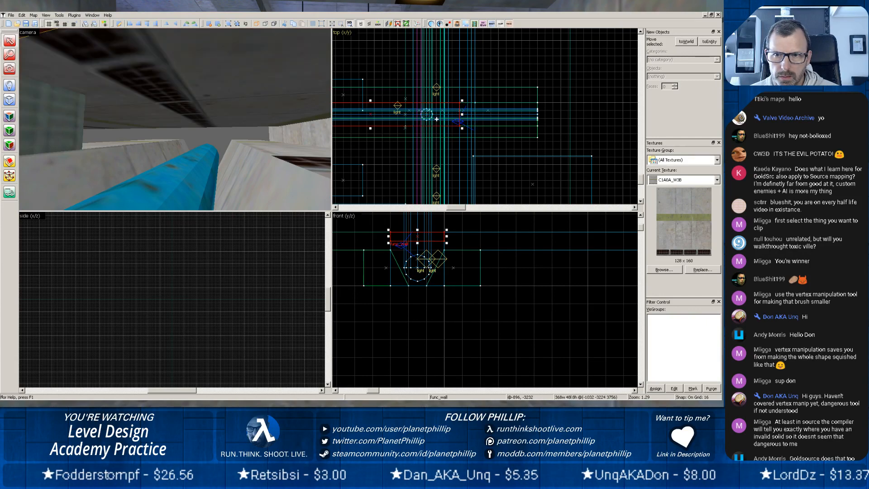
Split the pipe and both sloped trench side walls with the clipping tool, about 128 units from their end under the concrete wall.
click(137, 148)
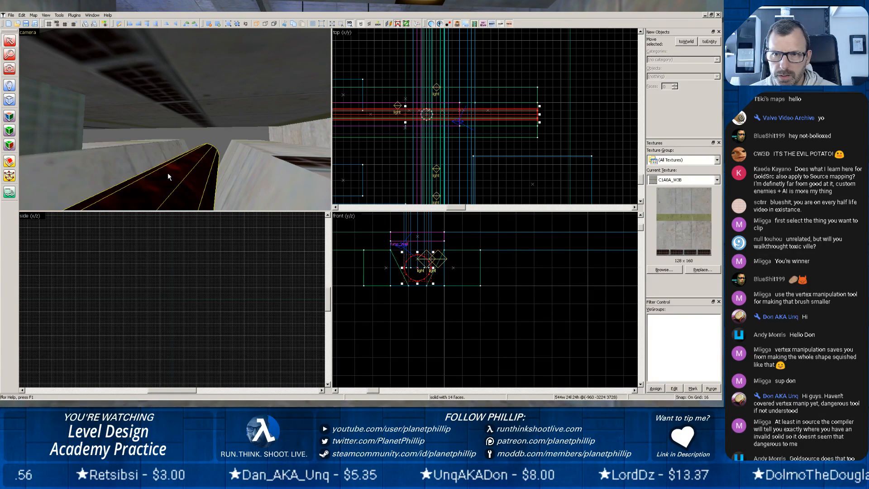
ctrl+click(184, 180)
ctrl+click(256, 169)
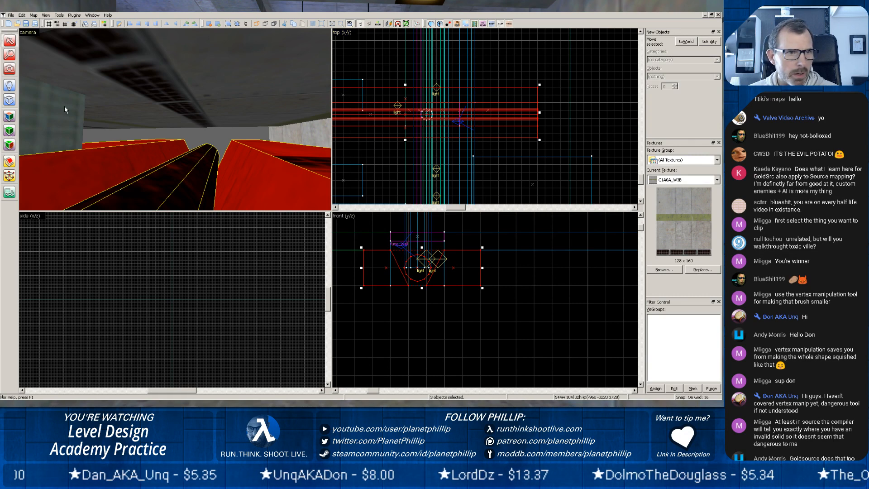
click(9, 161)
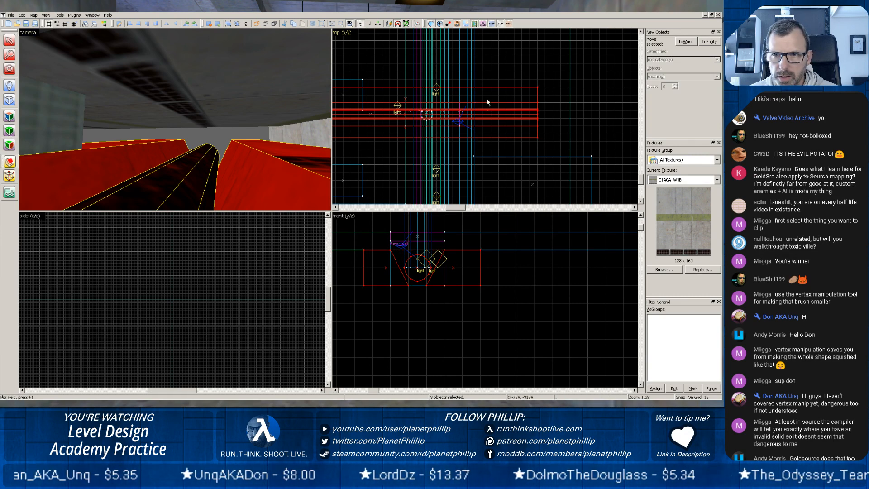
drag(475, 89, 476, 135)
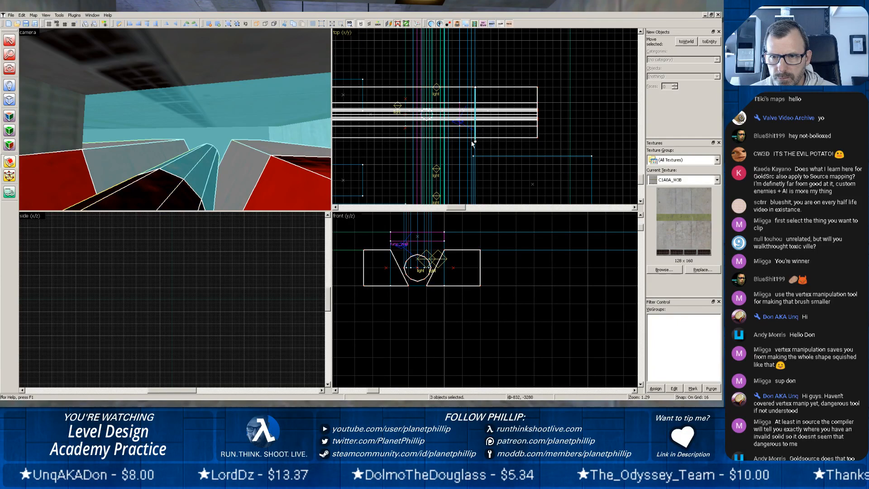
key(Return)
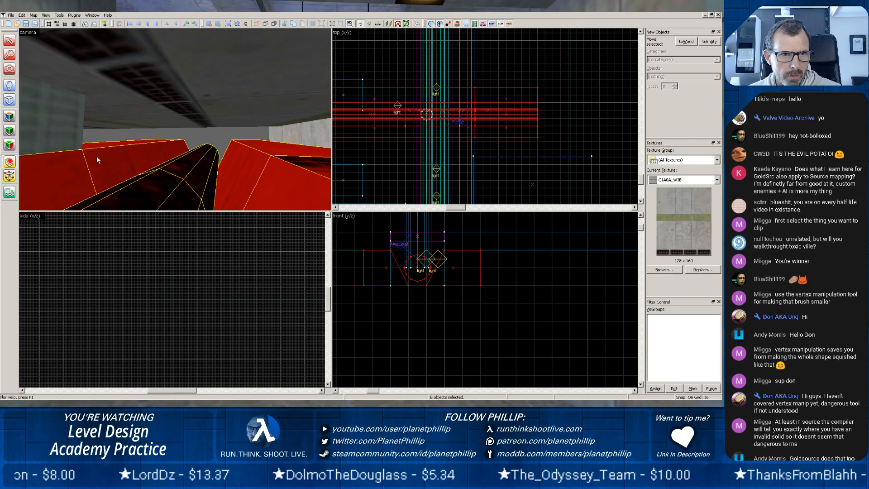
Delete the three cut-off end pieces of the pipe and the sloped side walls.
key(shift+s)
click(132, 148)
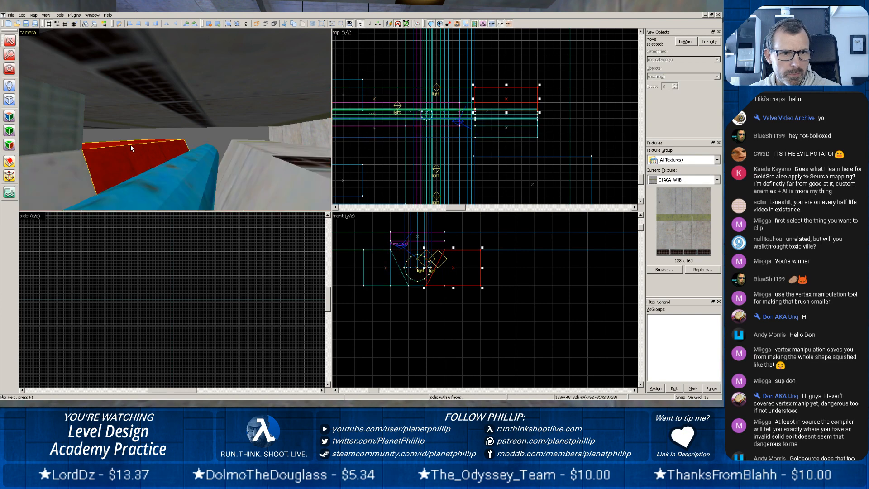
key(Delete)
click(194, 168)
key(Delete)
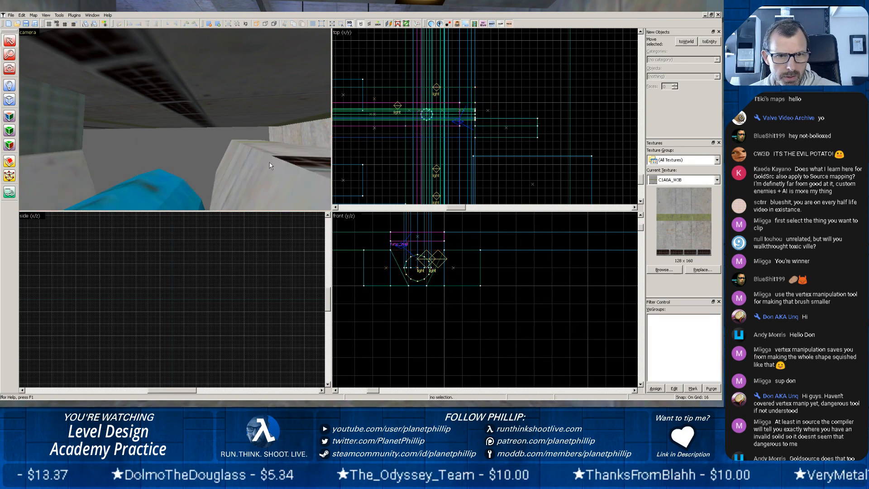
click(271, 163)
key(Delete)
Move the nearby concrete block against the trimmed trench end and resize it to 36 x 80 x 90 units.
click(279, 143)
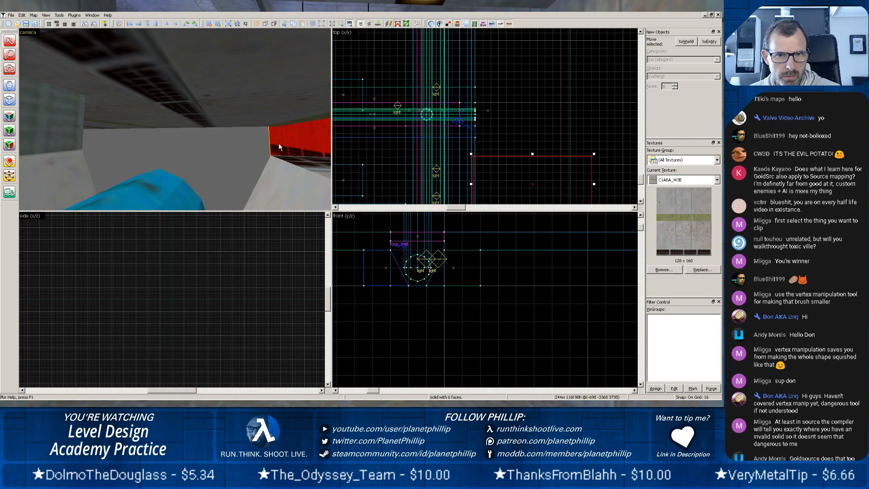
scroll(544, 120, down, 4)
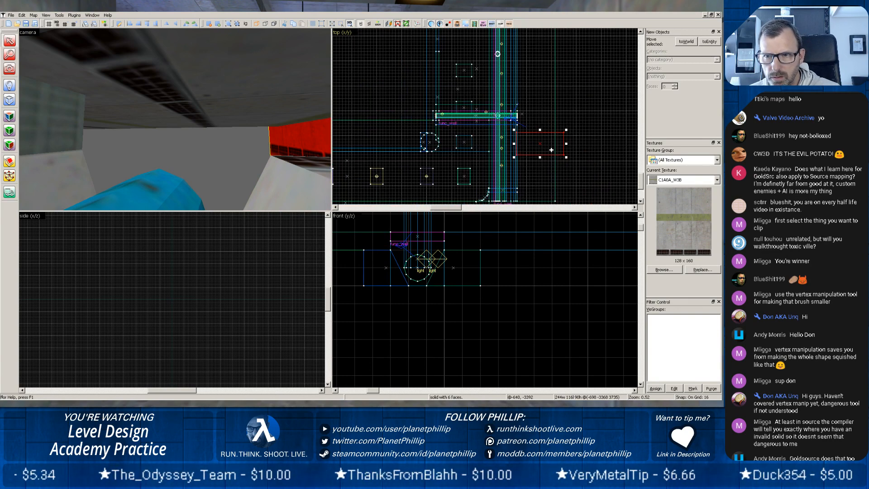
drag(542, 151, 560, 116)
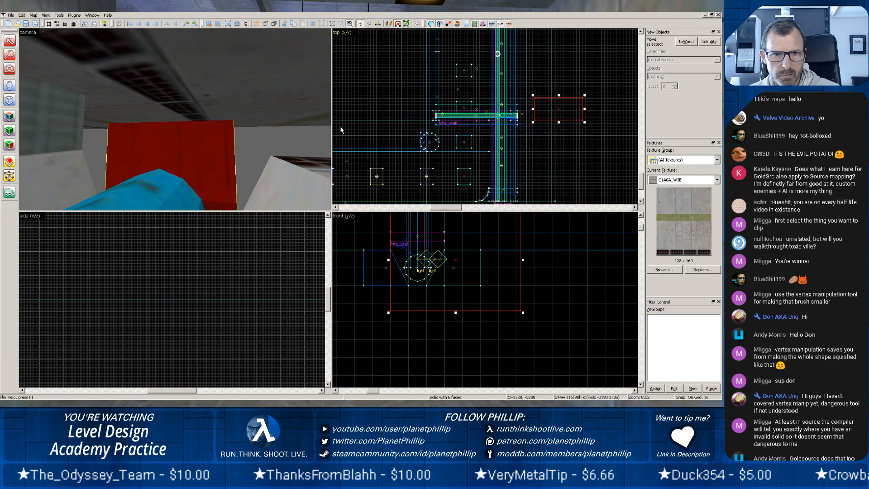
scroll(432, 270, down, 5)
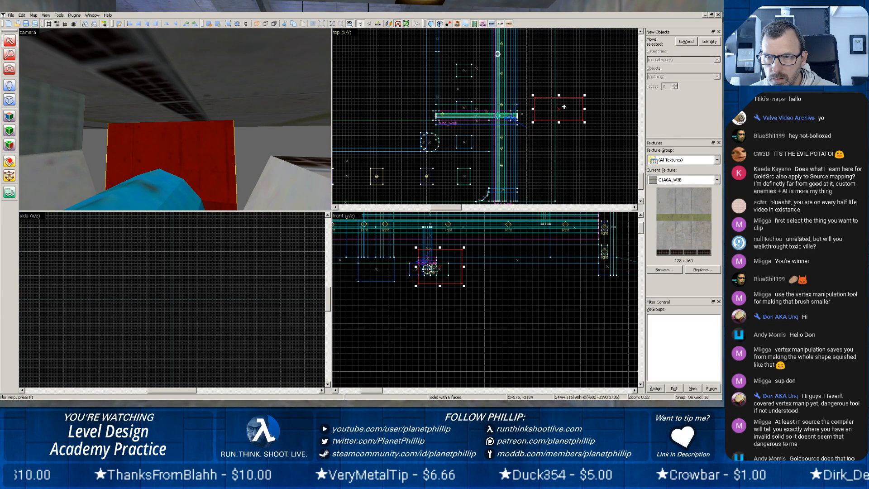
mouse_move(585, 95)
mouse_down()
mouse_move(540, 95)
mouse_move(545, 104)
mouse_move(514, 123)
mouse_move(521, 116)
mouse_up()
key(d)
key(s)
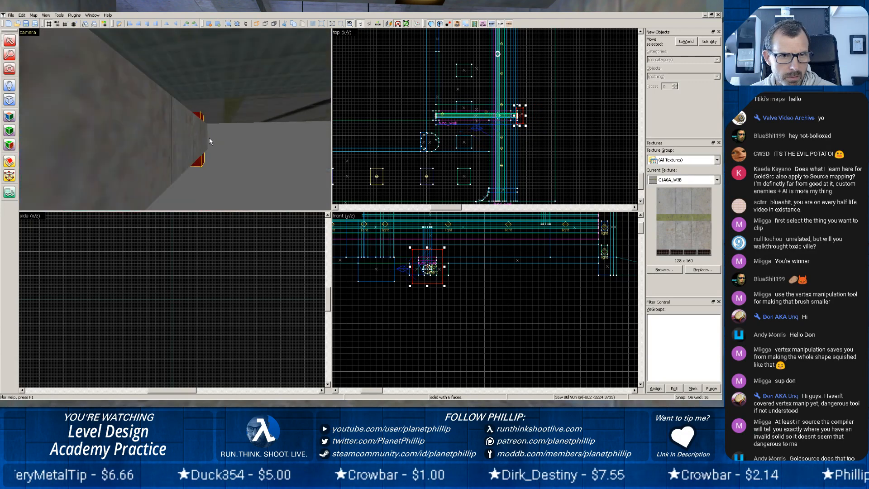
Extend the floor slab beside the trench under the concrete wall to a width of 1568 units.
drag(209, 141, 164, 115)
key(z)
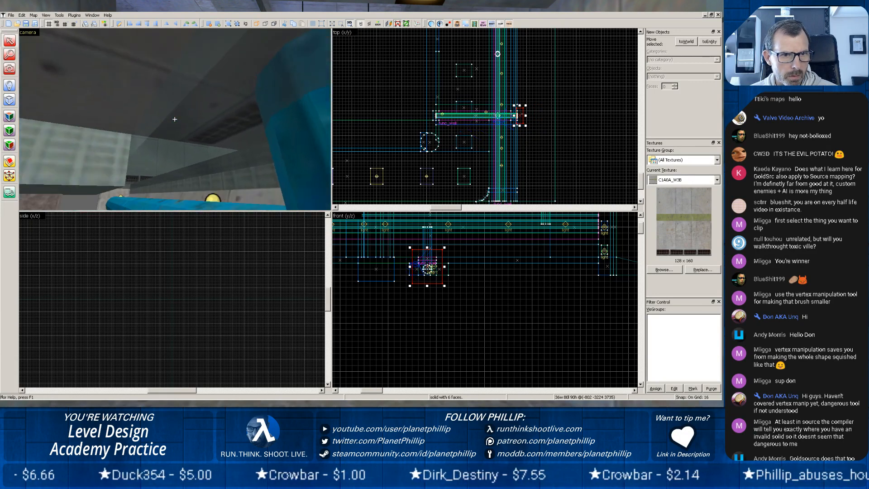
key(w)
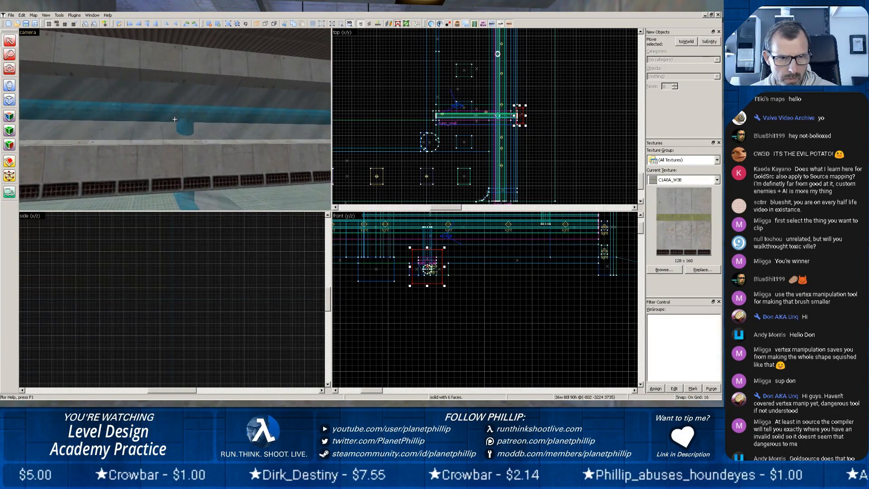
key(z)
key(z)
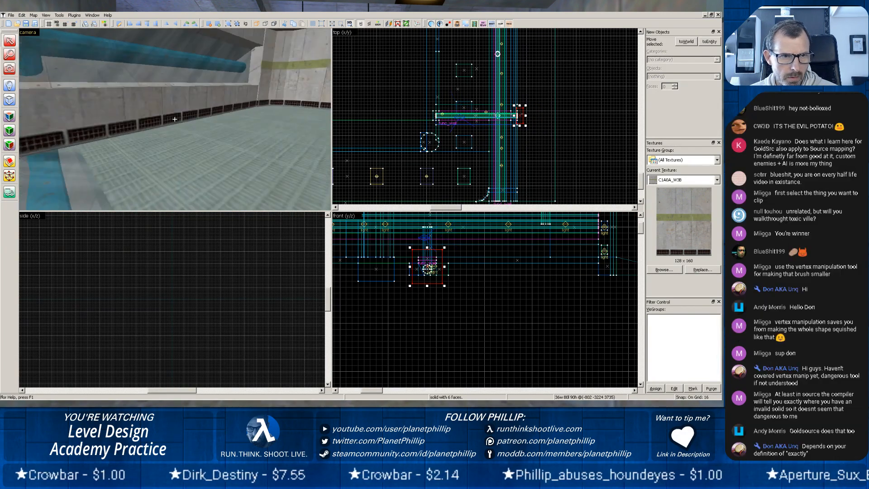
click(171, 144)
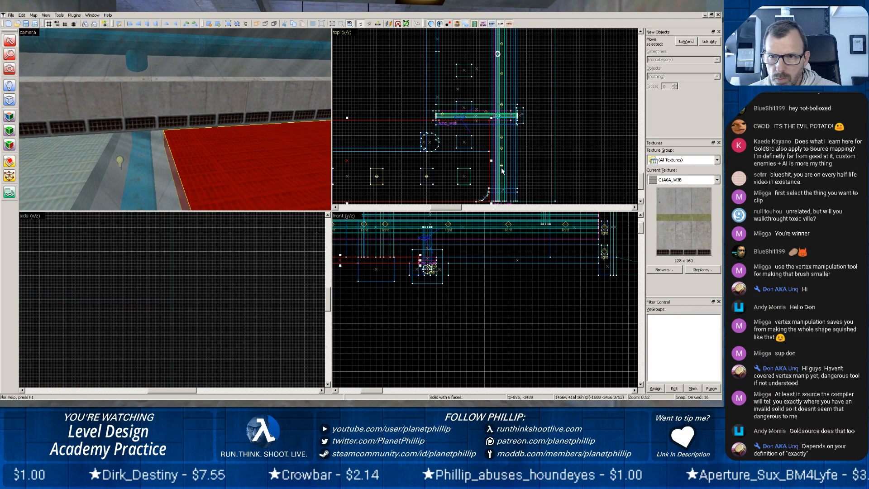
drag(491, 161, 514, 161)
Examine the extended floor slab, the pipe trench beneath the wall, the adjoining slab and the corridor up to its far doorway.
key(z)
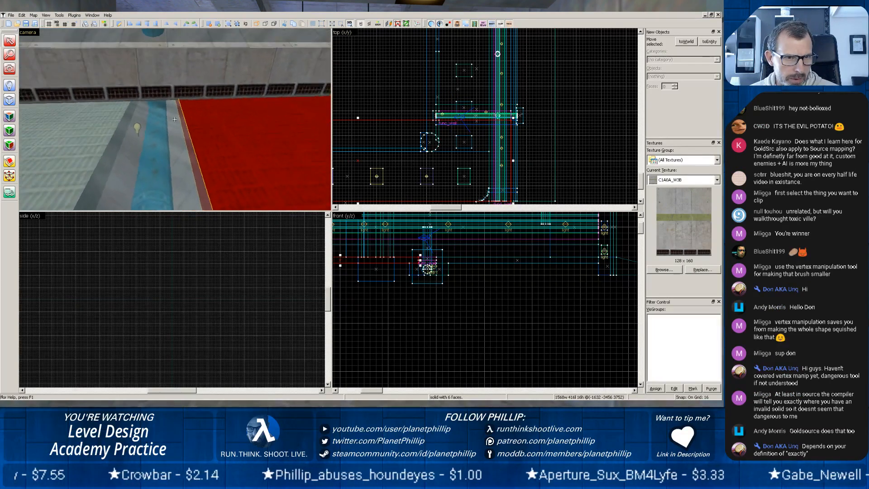
key(z)
scroll(175, 120, up, 1)
key(z)
key(w)
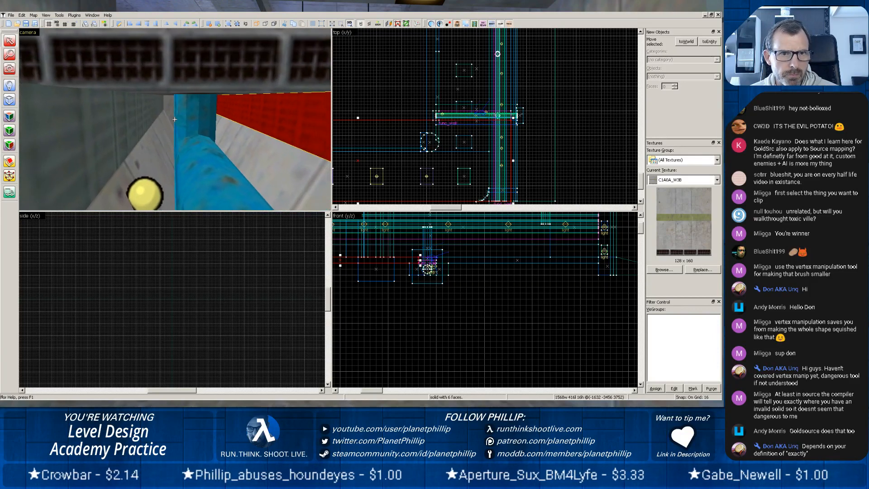
key(w)
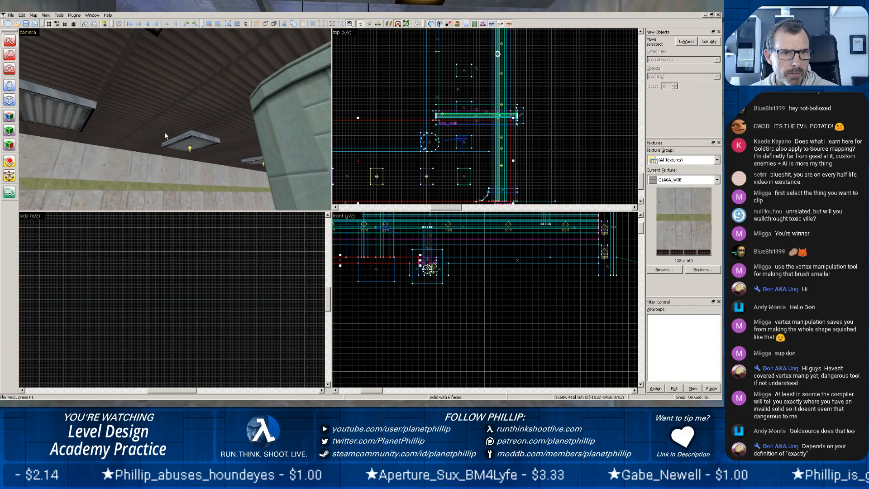
key(s)
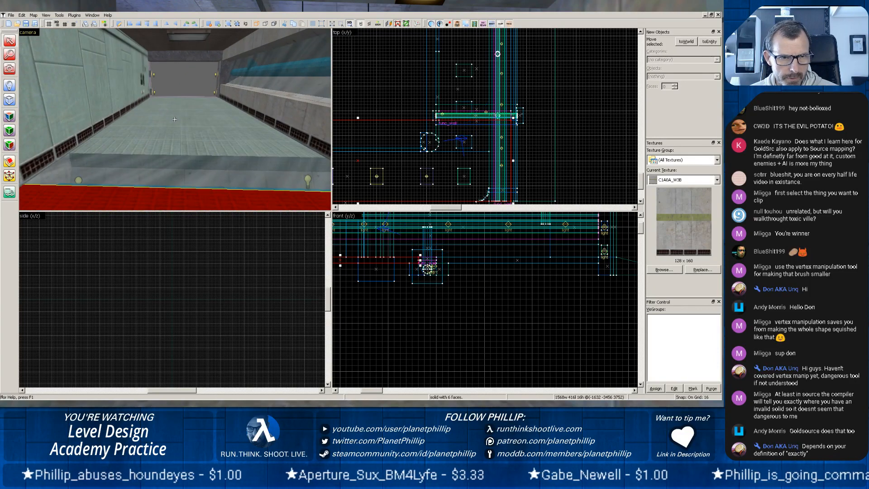
key(s)
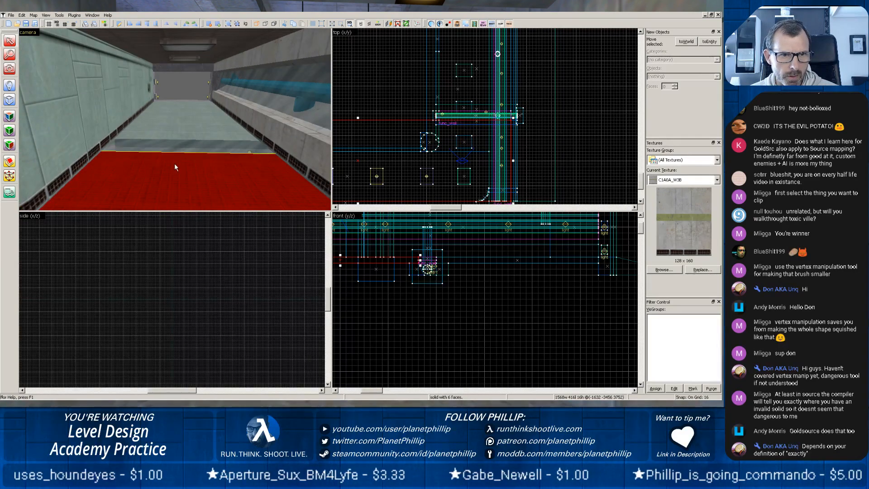
click(162, 134)
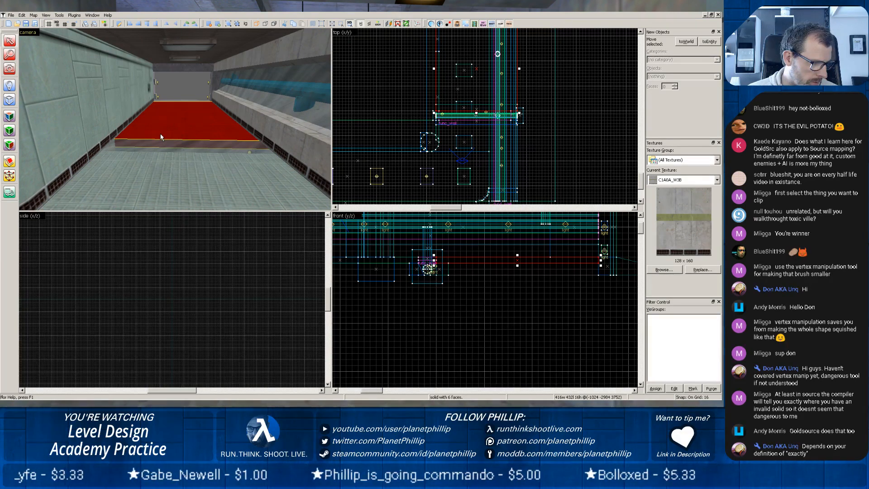
key(z)
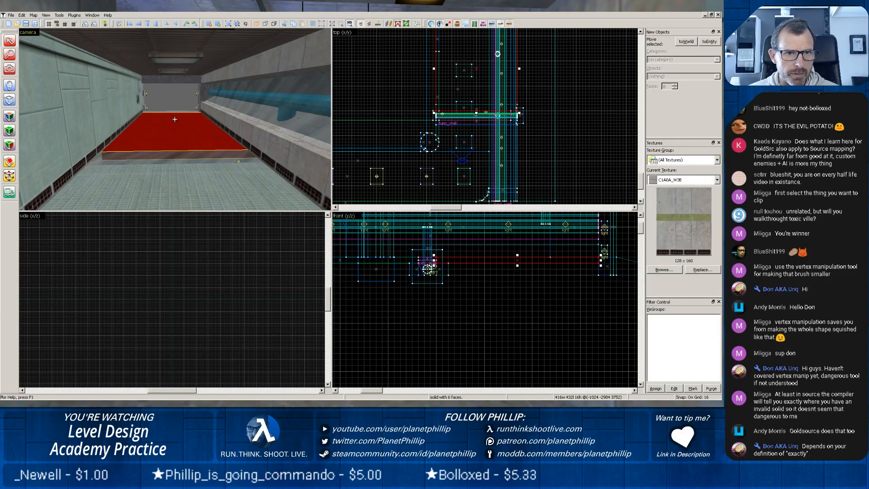
key(z)
scroll(159, 117, up, 2)
key(z)
key(z)
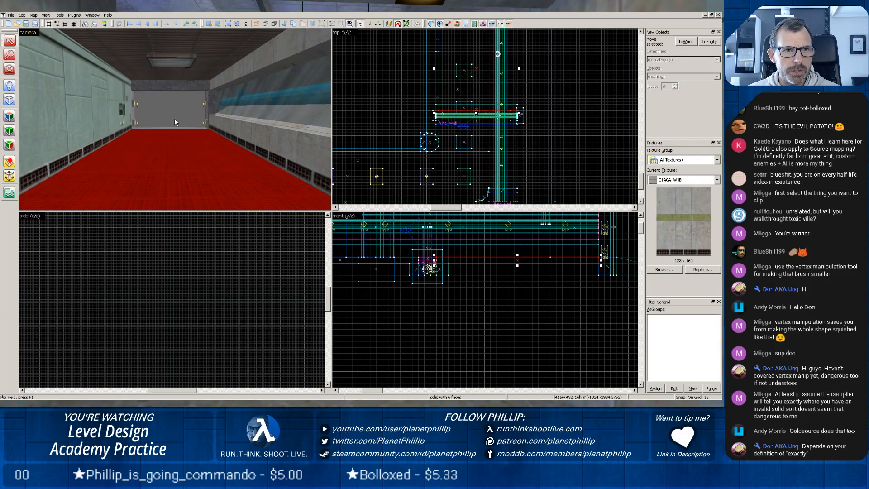
scroll(175, 122, up, 5)
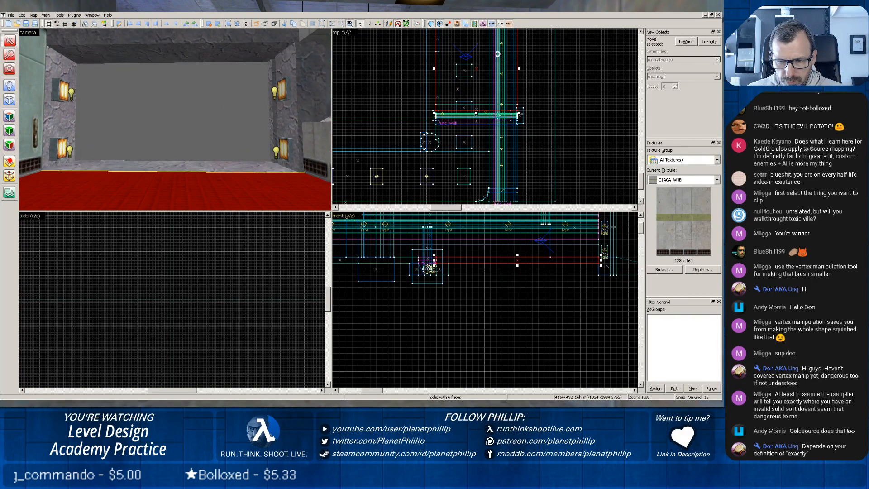
Switch to the running Half-Life game and examine the Sector C lobby, the striped corridor and its concrete doorway as reference.
key(alt+Tab)
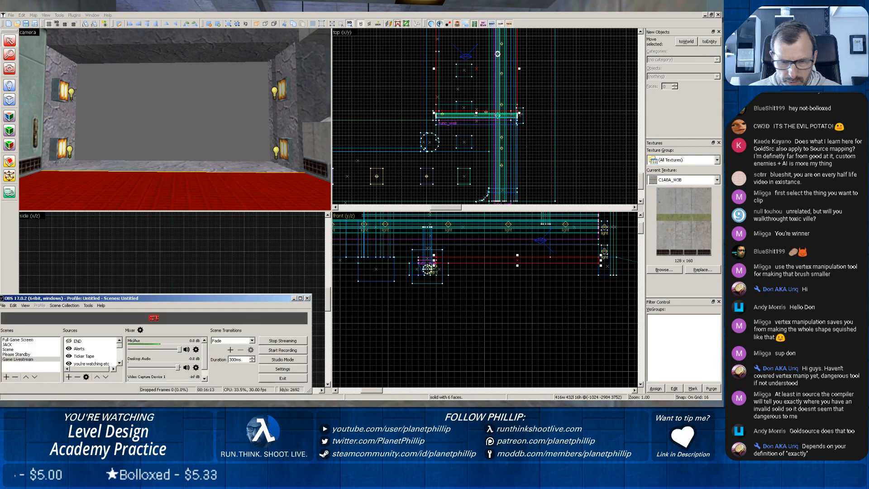
key(alt+Tab)
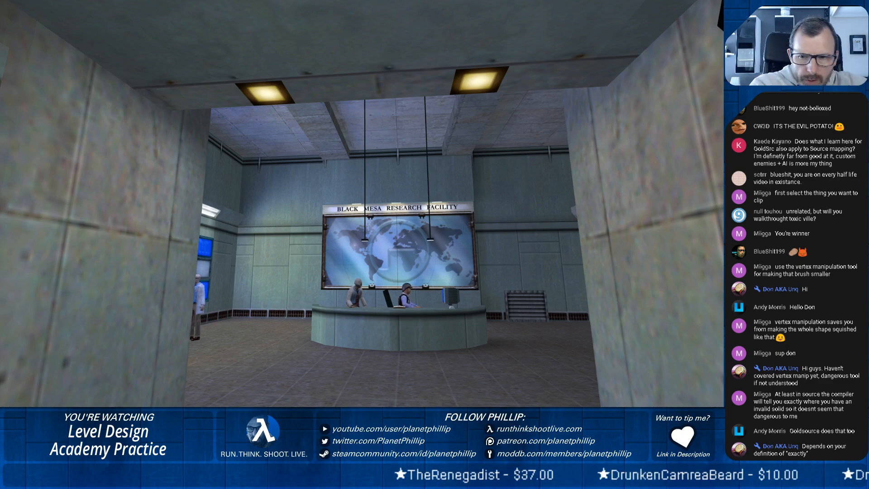
key(w)
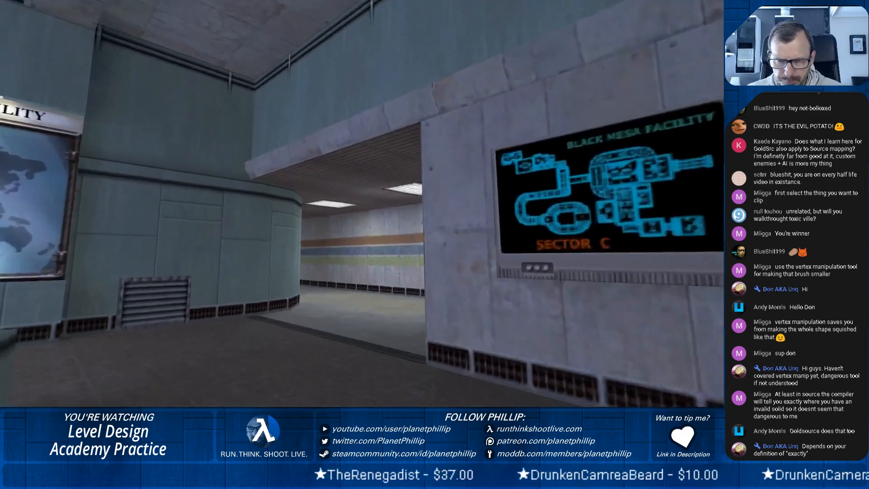
key(w)
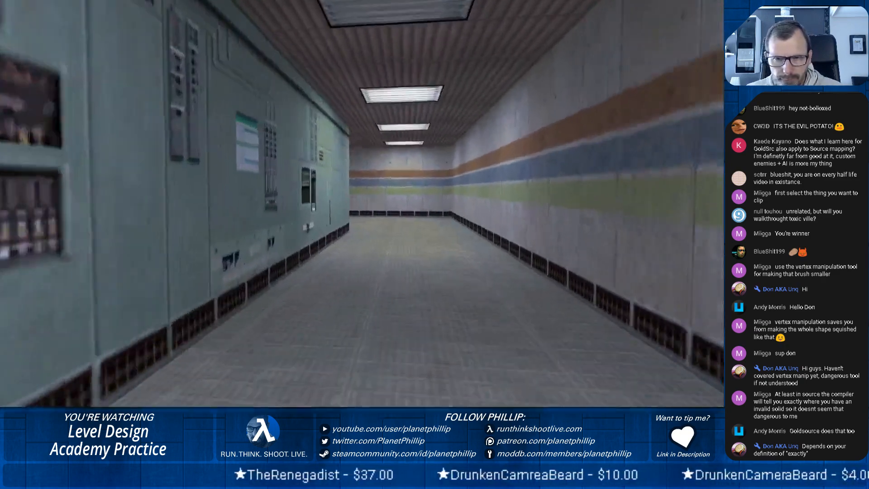
key(w)
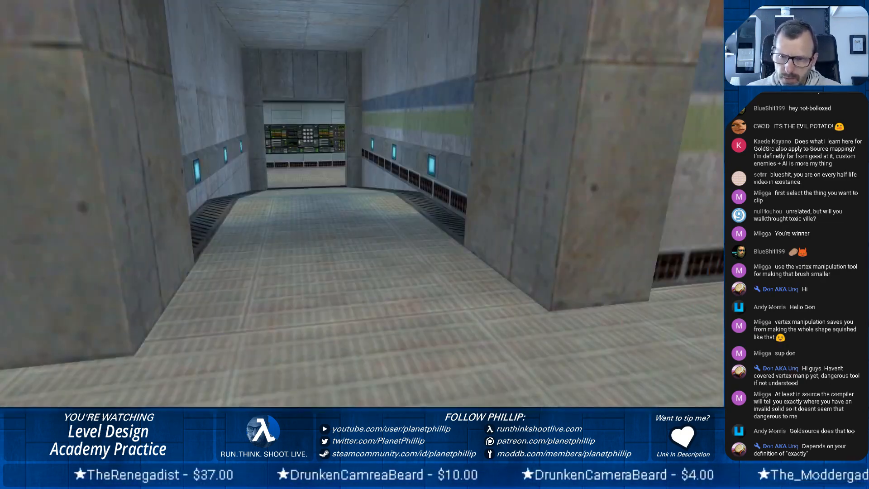
key(w)
key(d)
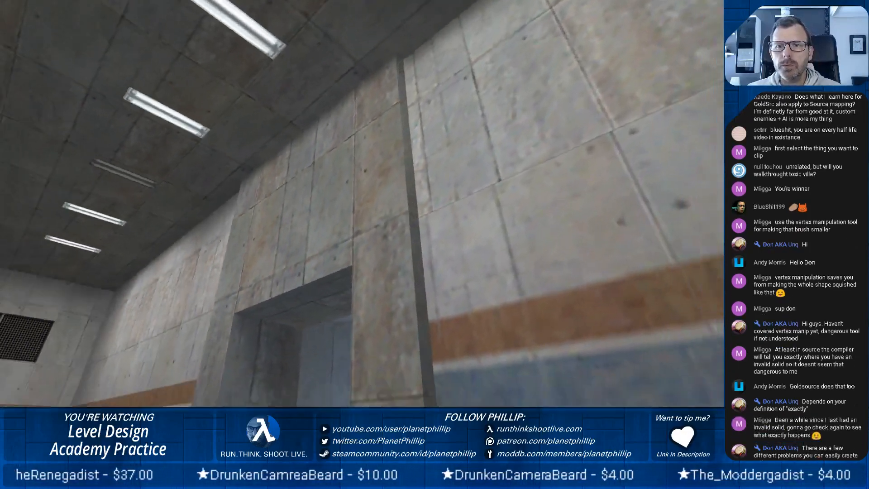
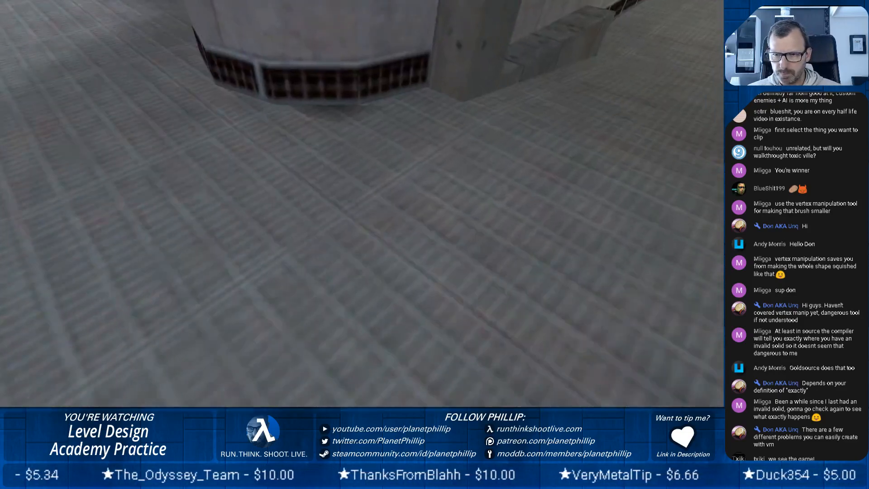
Examine Half-Life's Sector C column base, concrete doorway, green curved walls and striped corridor as reference.
key(w)
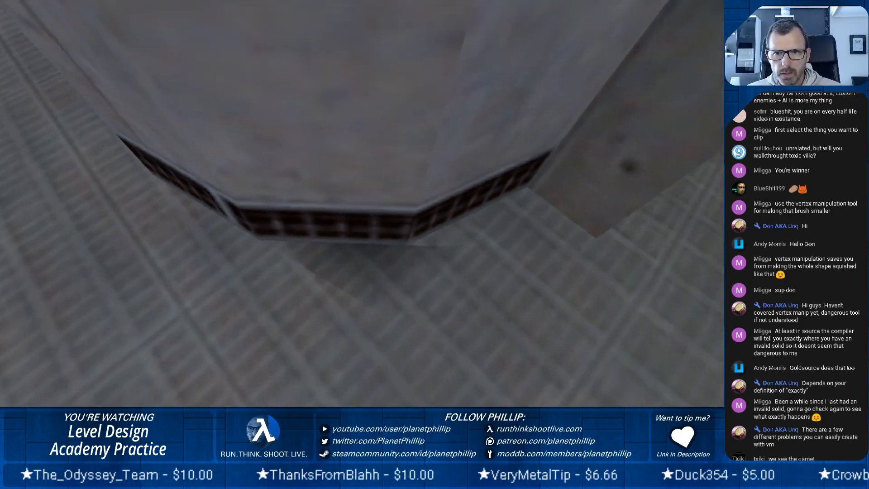
key(s)
key(s)
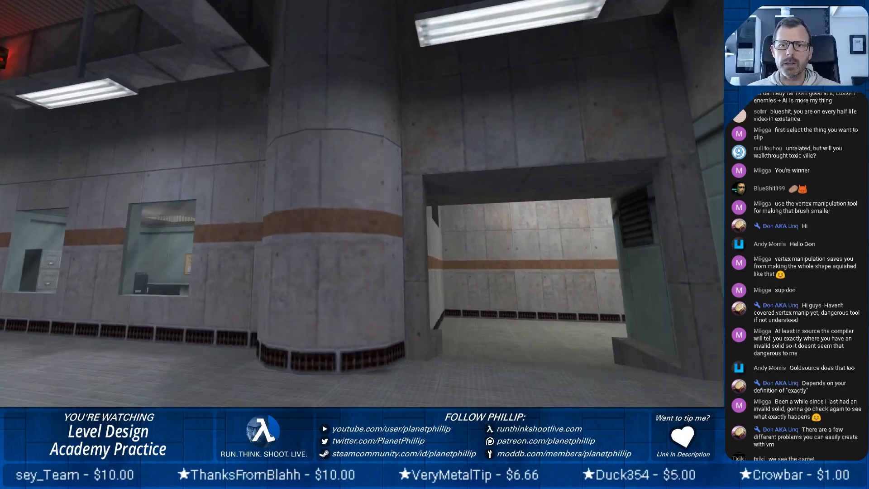
key(w)
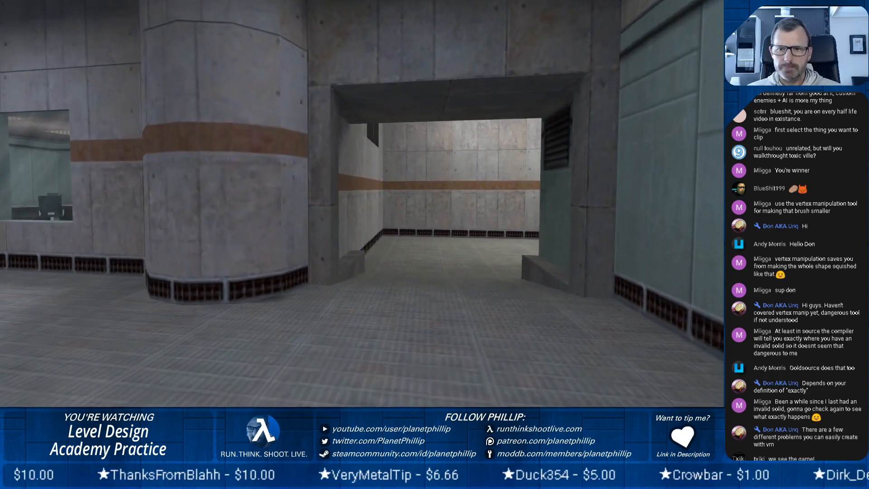
key(w)
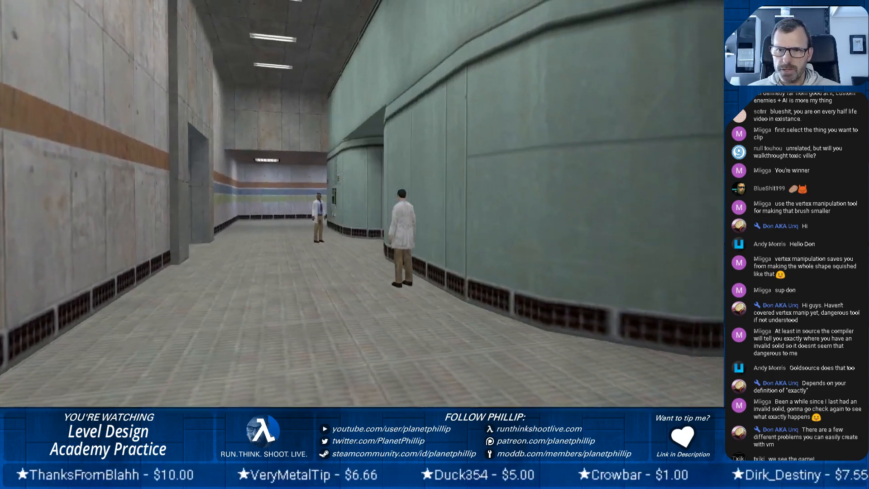
key(w)
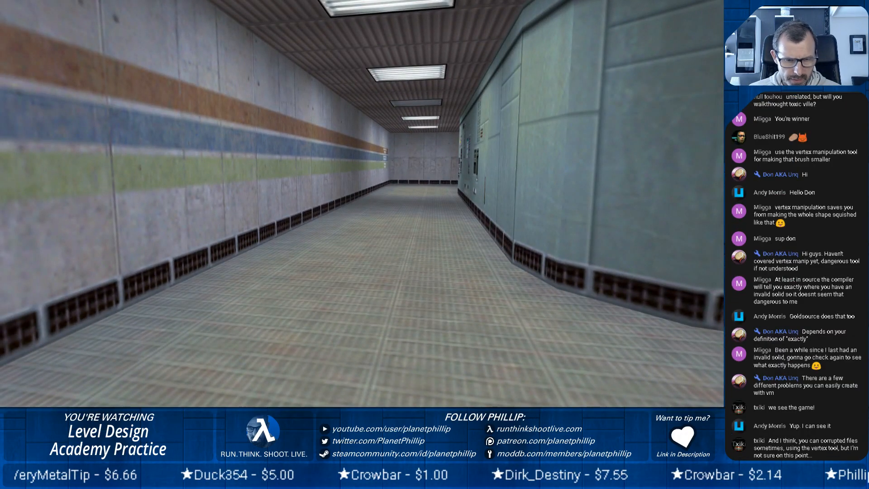
Switch back to the map editor and delete the two light entities in front of the wall lamps on the doorway's green-panel side.
key(alt+Tab)
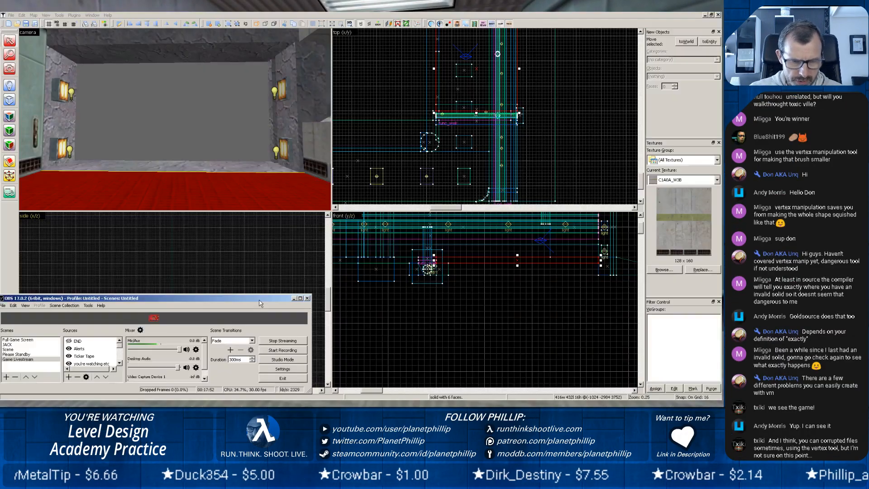
click(257, 405)
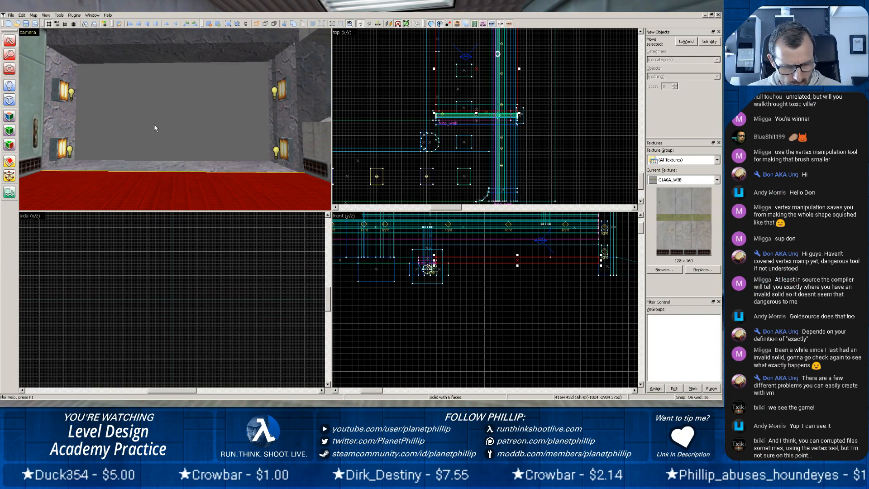
key(z)
key(z)
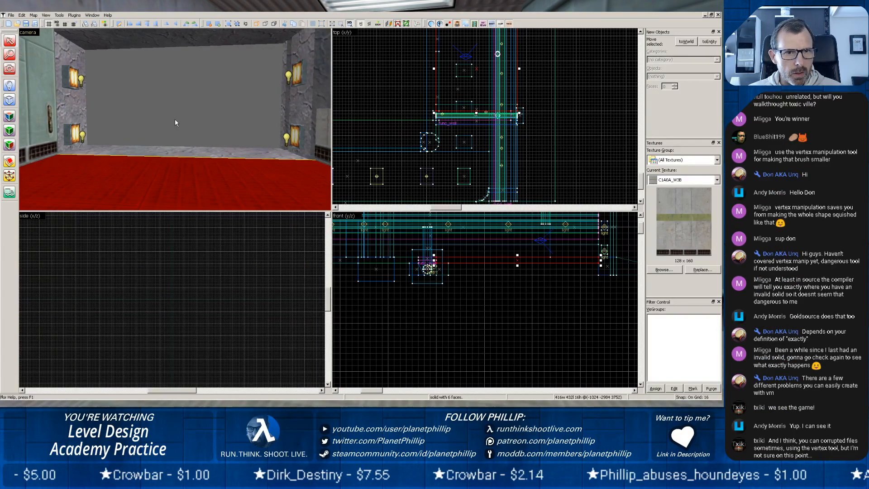
scroll(175, 119, up, 3)
key(z)
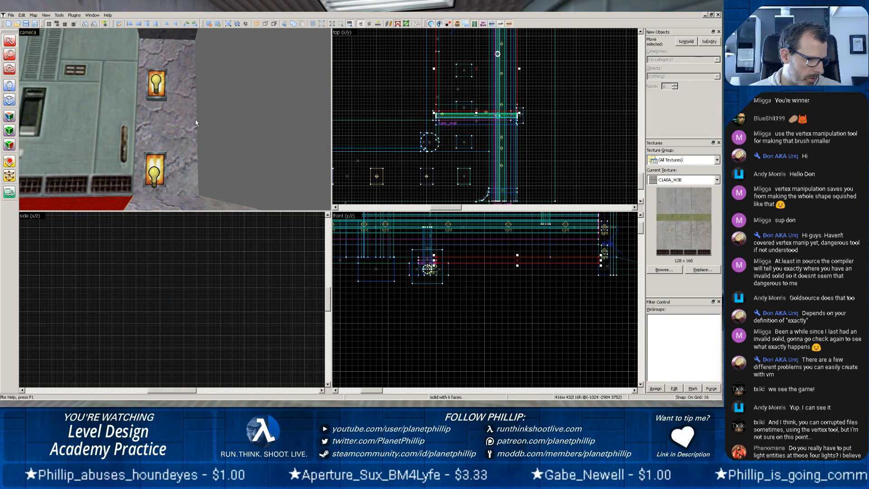
key(z)
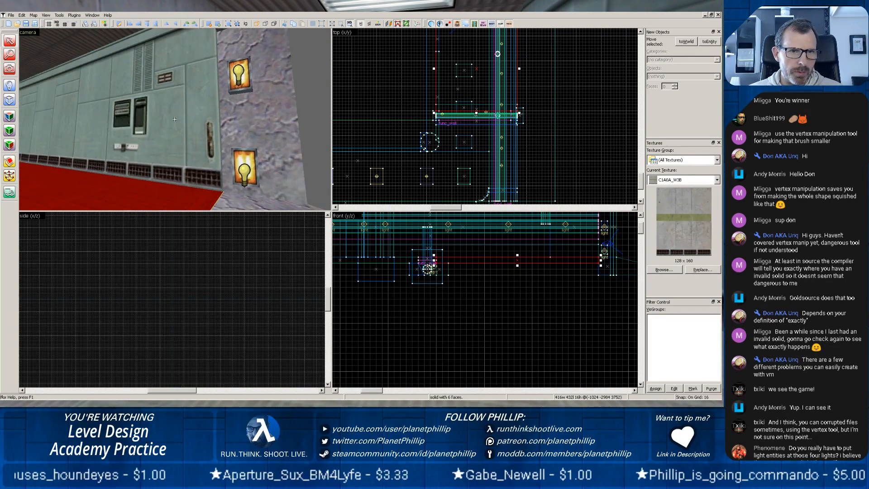
click(238, 76)
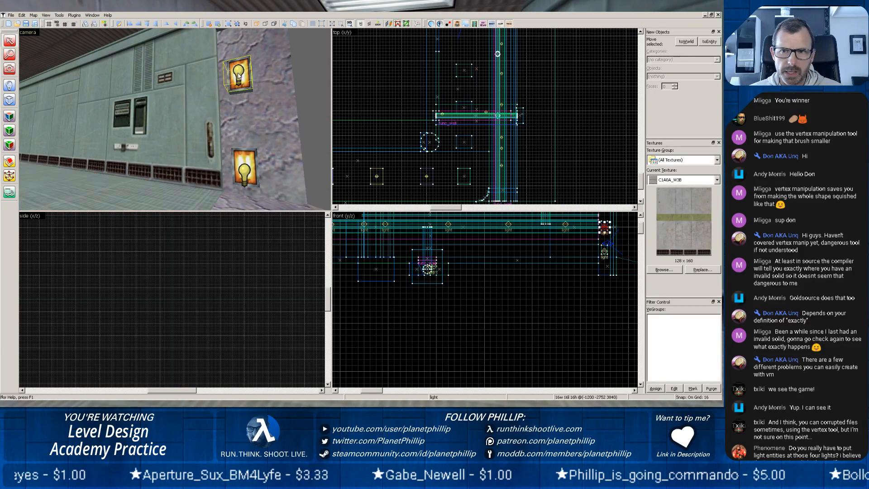
key(Delete)
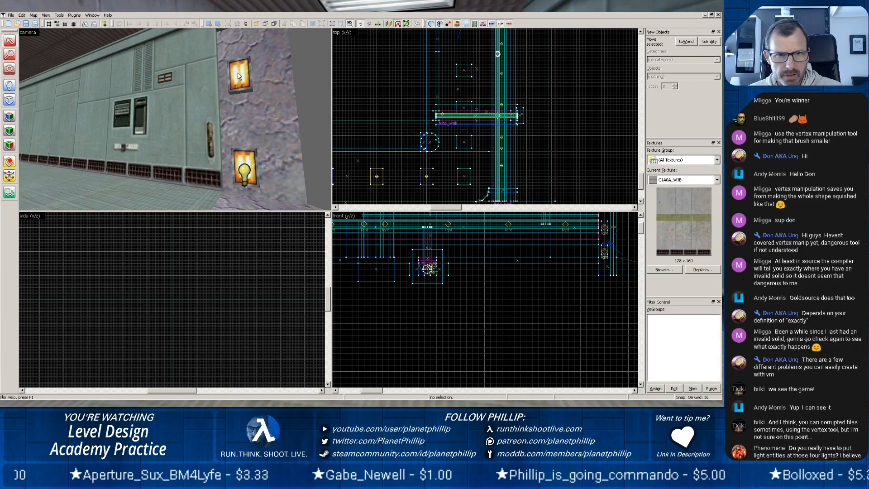
click(247, 166)
key(Delete)
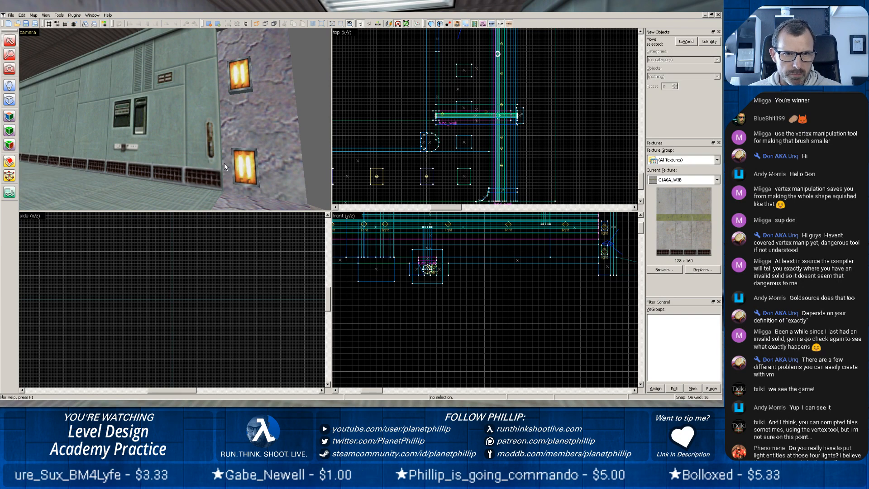
Delete the two light entities in front of the wall lamps on the doorway's pipe-trench side.
key(z)
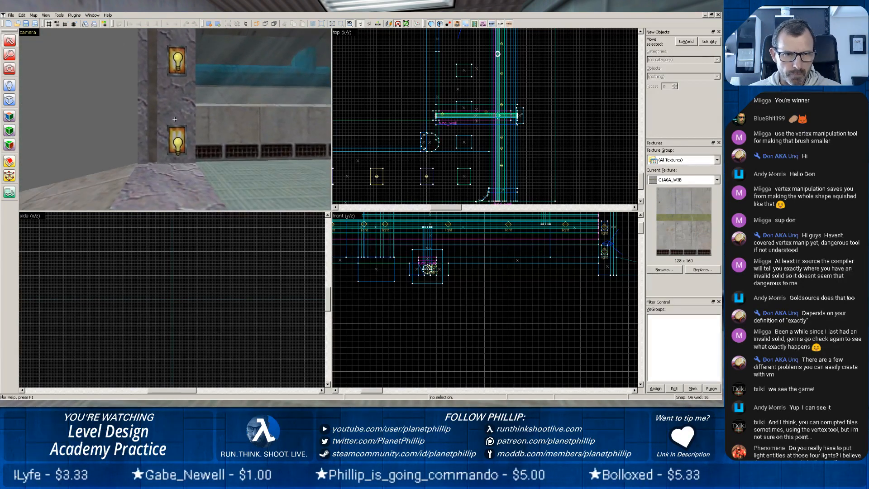
key(z)
click(176, 143)
key(Delete)
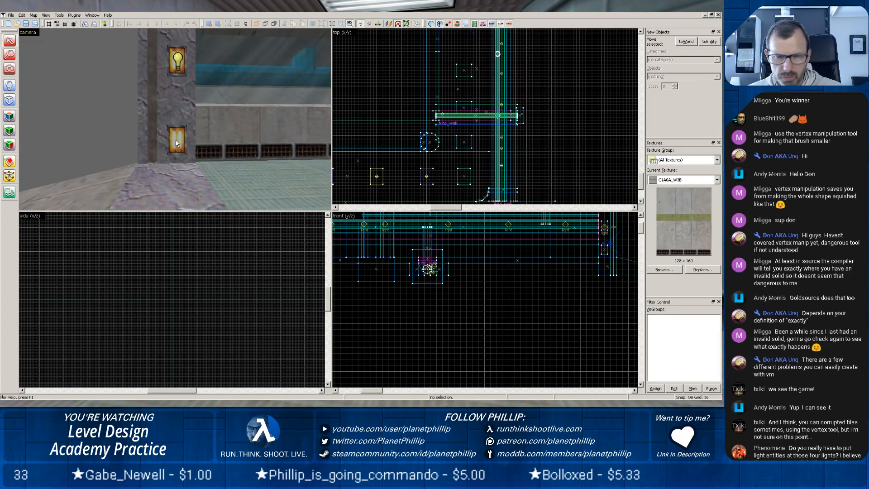
click(176, 64)
key(Delete)
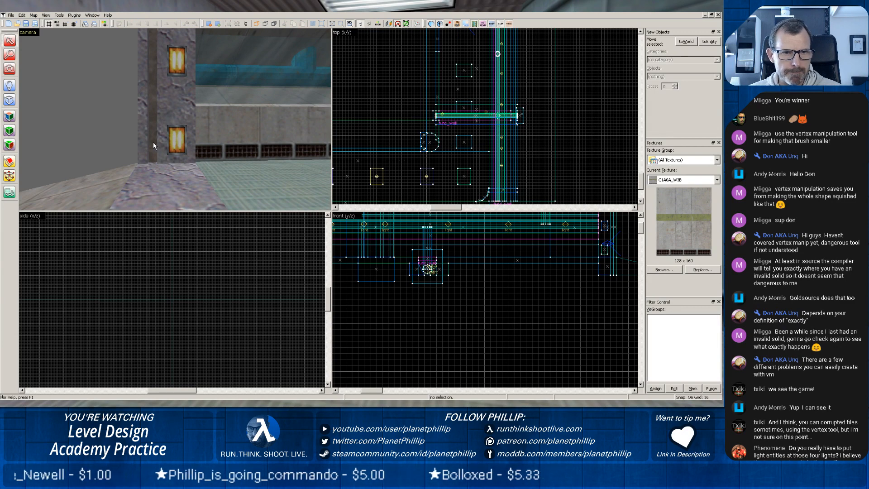
Select the plain green wall section, the corridor floor slab and the low concrete wall, and place a copy of them beside the corridor.
key(z)
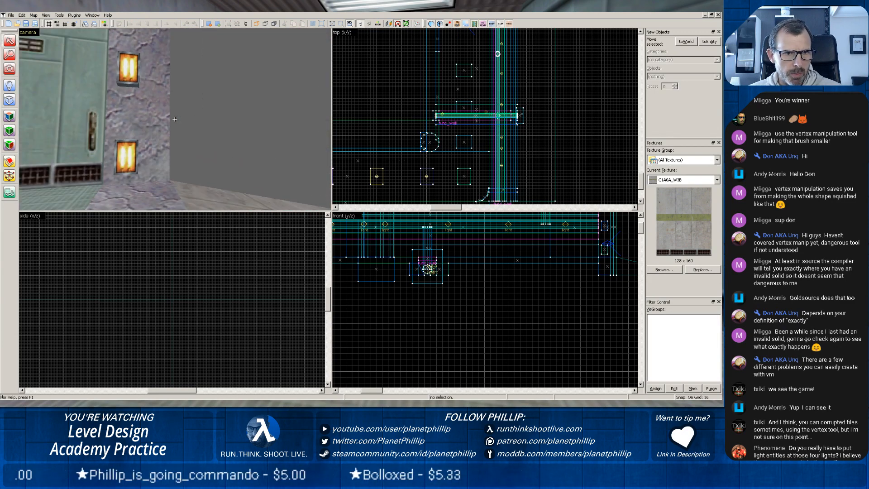
key(z)
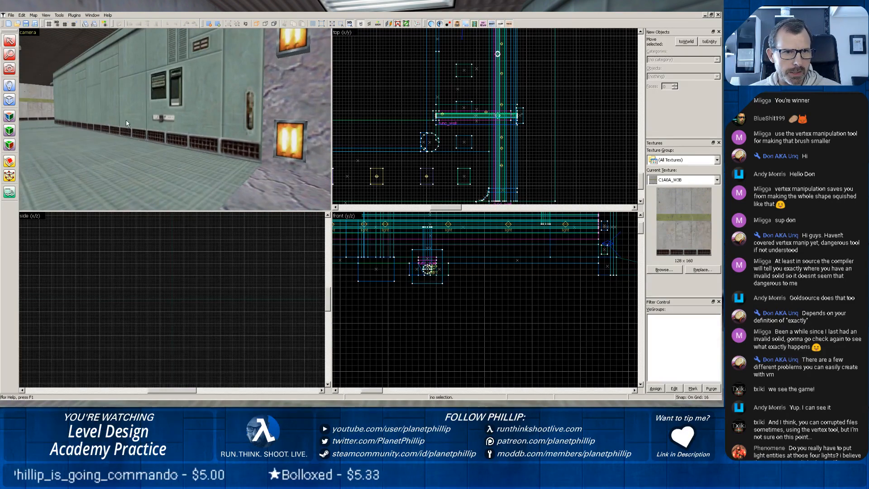
scroll(127, 121, down, 2)
scroll(120, 123, down, 1)
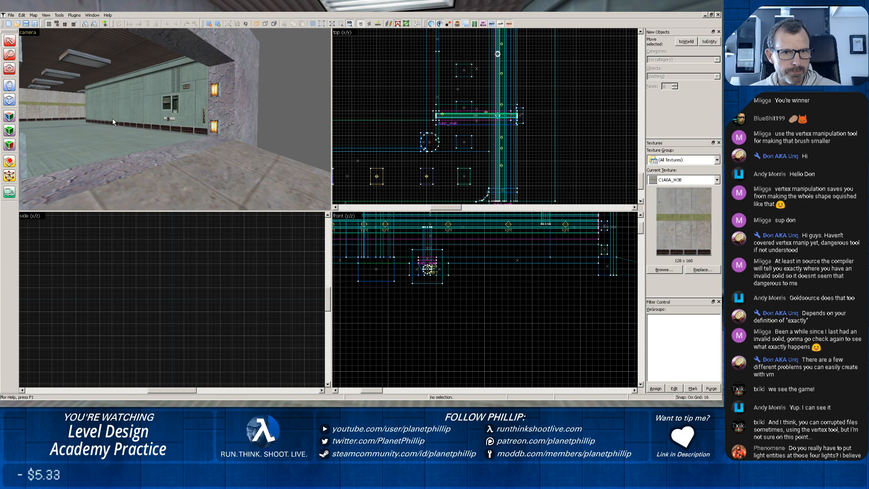
click(147, 99)
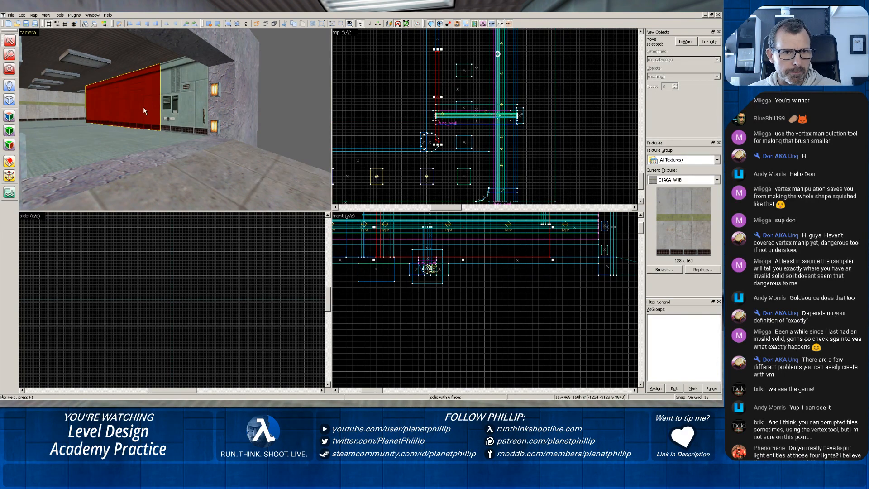
ctrl+click(107, 129)
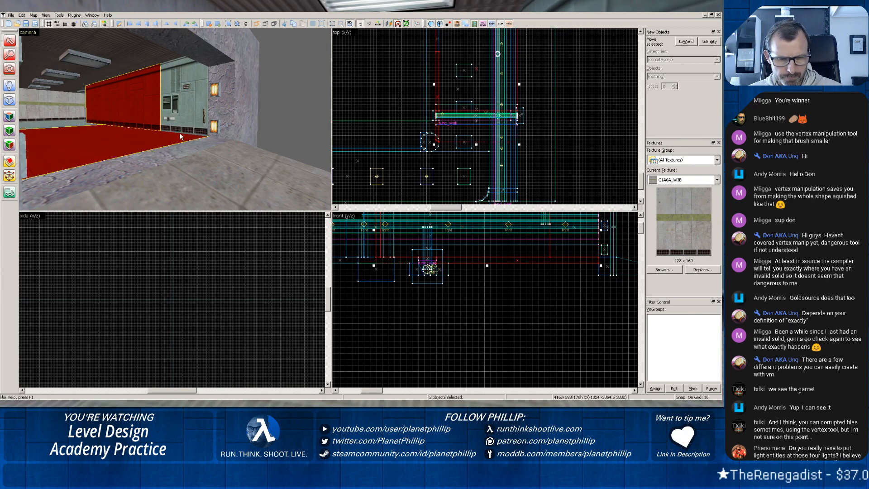
key(z)
key(w)
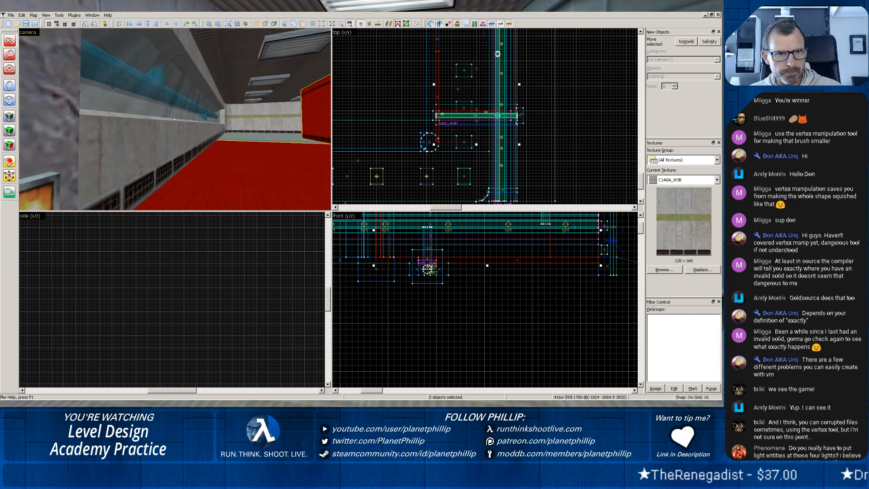
key(z)
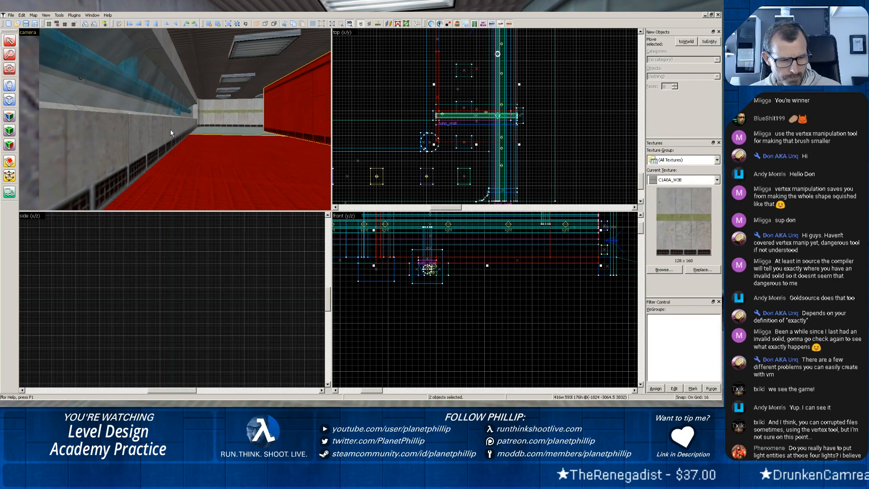
ctrl+click(171, 130)
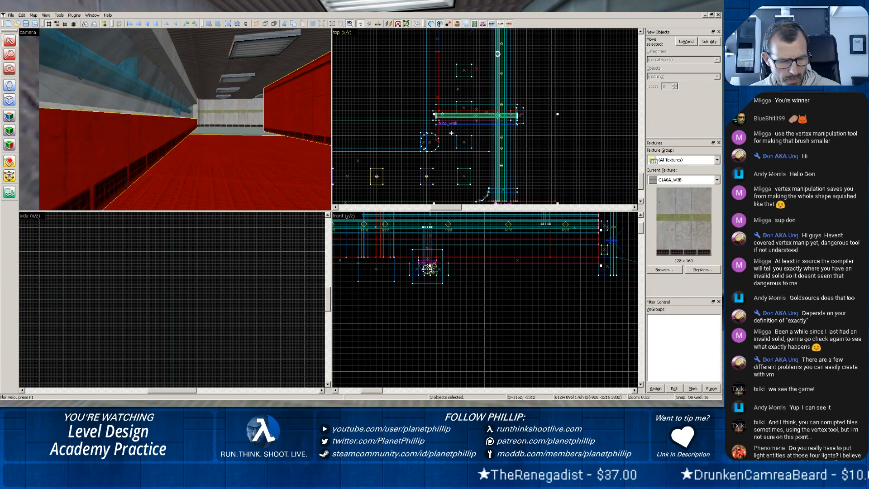
mouse_move(451, 133)
mouse_down()
mouse_move(562, 122)
mouse_move(554, 120)
mouse_up()
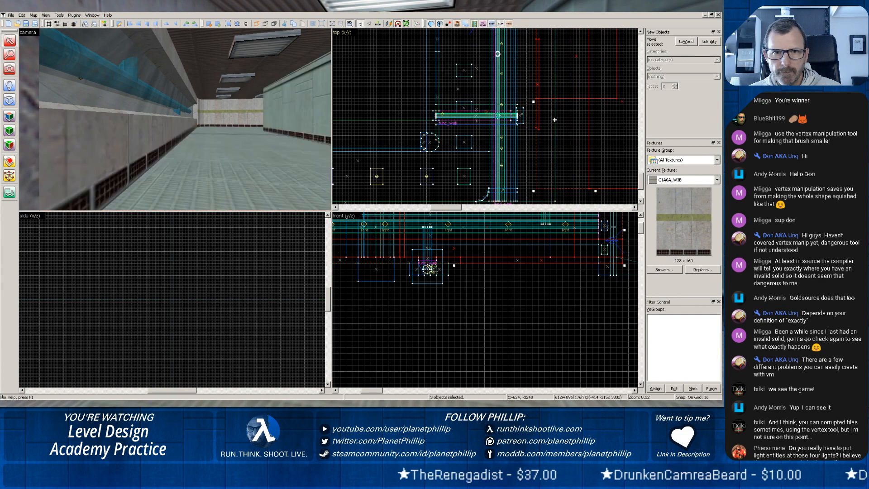
Move the copied floor and walls clear of the corridor, rotate them 90 degrees and place them against the doorway's outer end.
scroll(247, 134, down, 10)
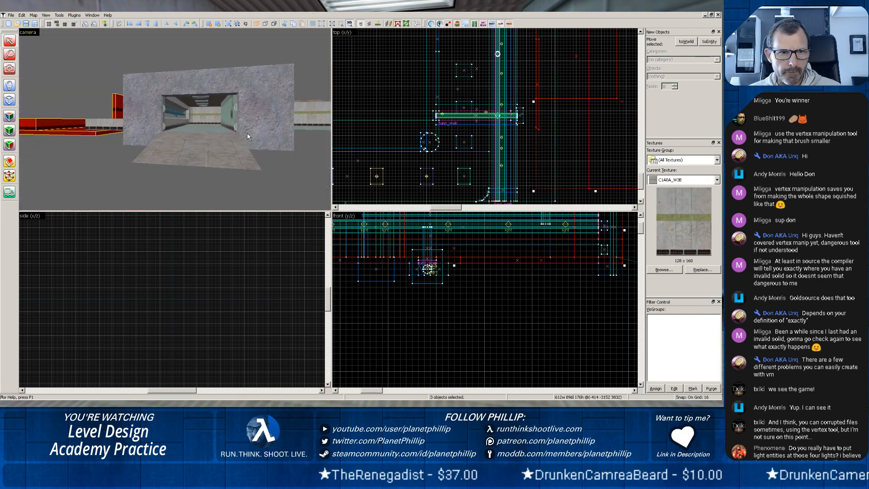
scroll(247, 134, down, 5)
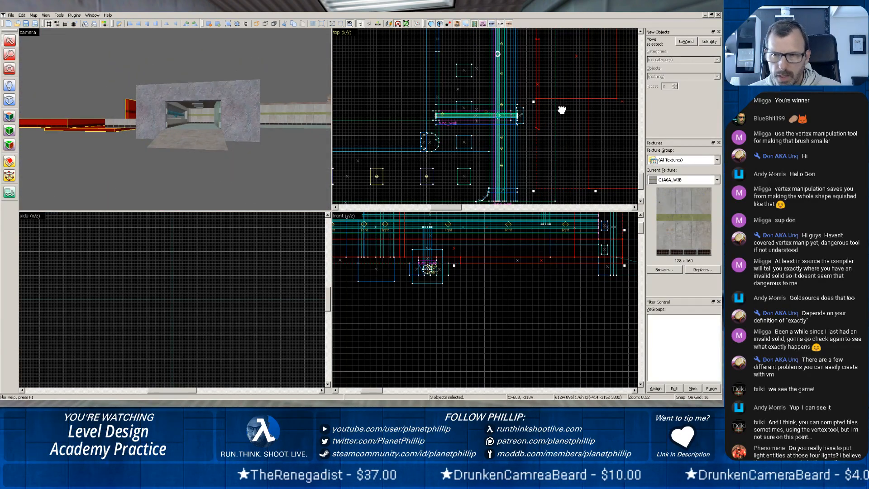
scroll(561, 110, down, 5)
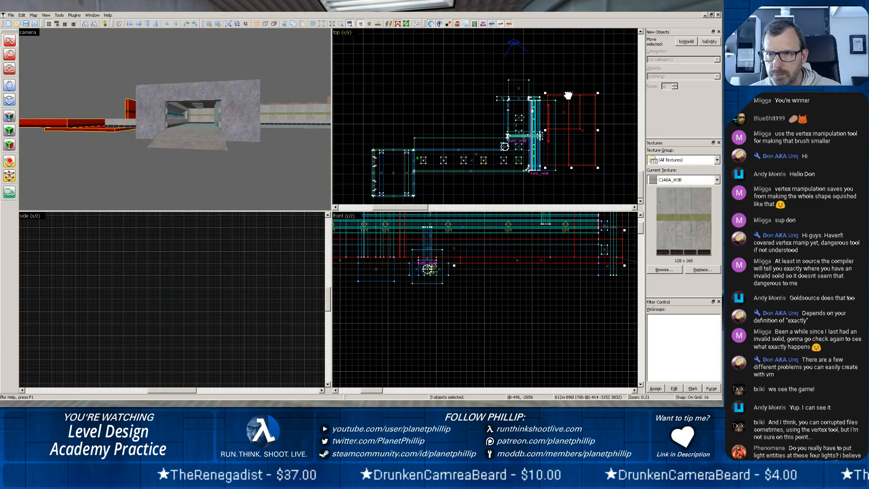
drag(568, 123, 575, 52)
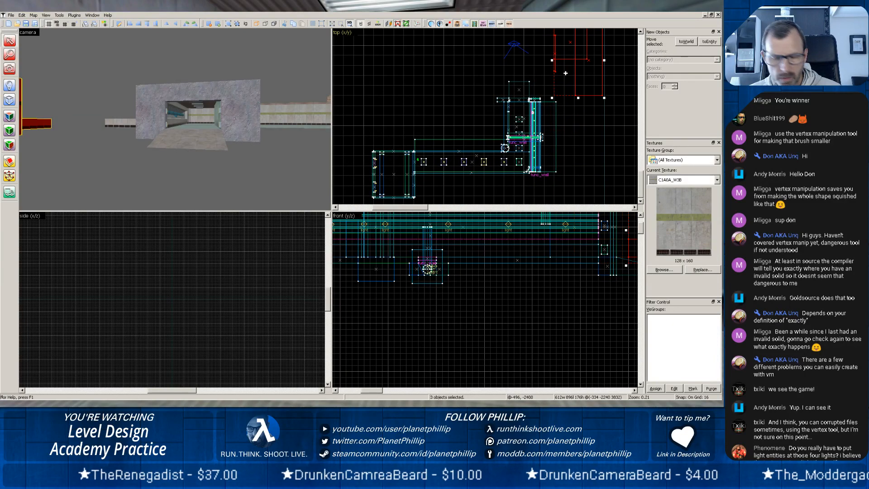
click(563, 75)
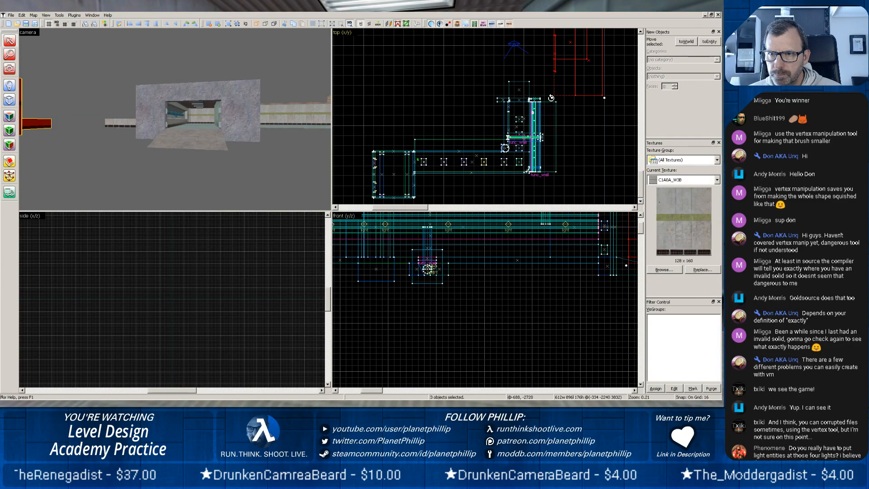
mouse_move(552, 97)
mouse_down()
mouse_move(518, 72)
mouse_move(504, 88)
mouse_up()
Delete the sloping concrete slab outside the rock doorway, next to the rotated copies.
key(w)
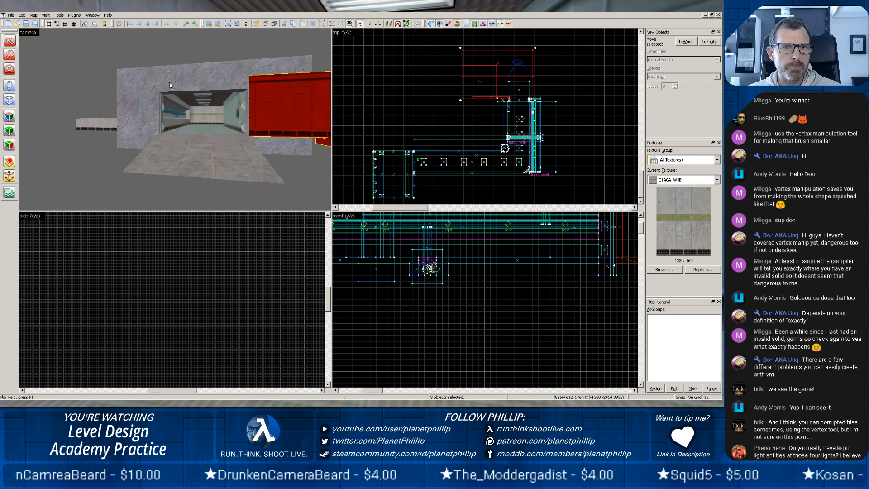
key(z)
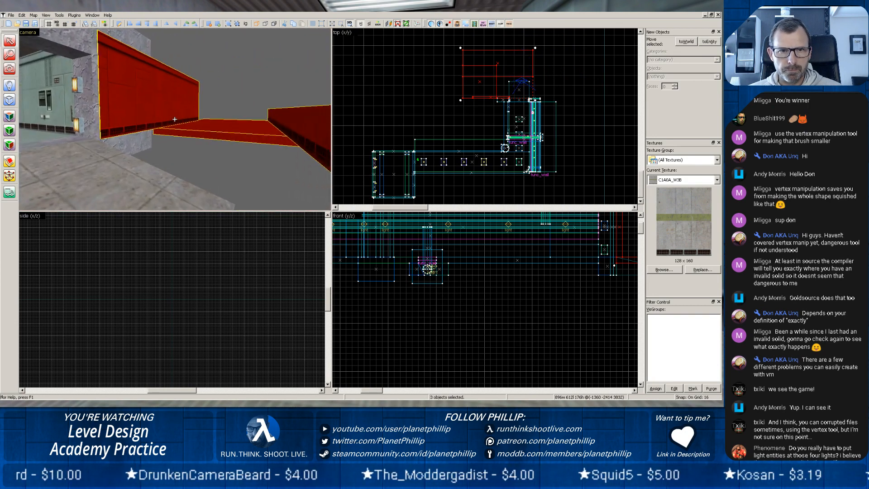
key(z)
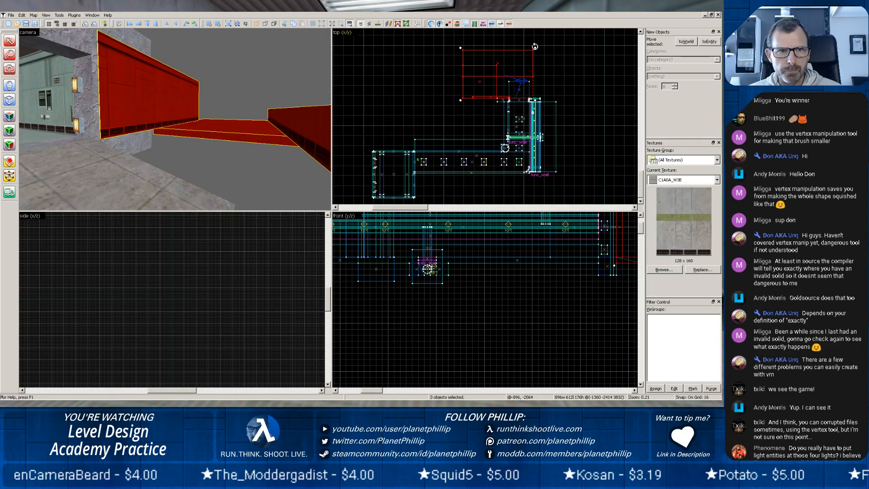
click(104, 200)
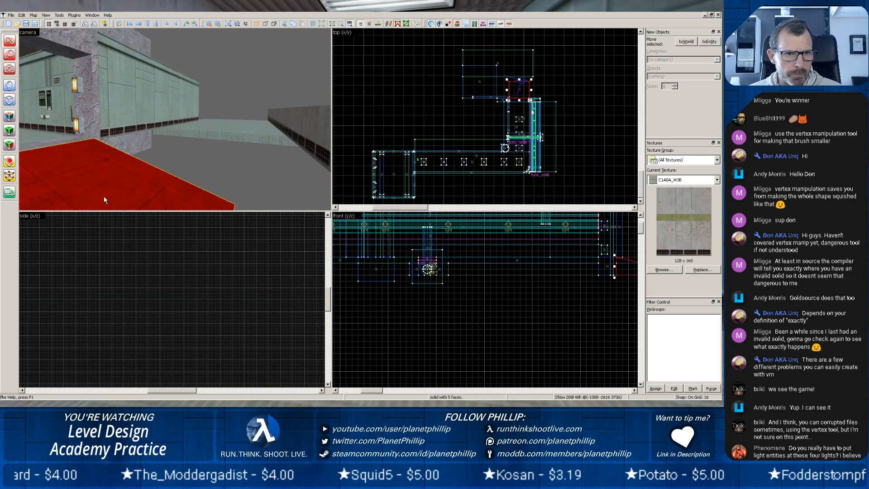
key(Delete)
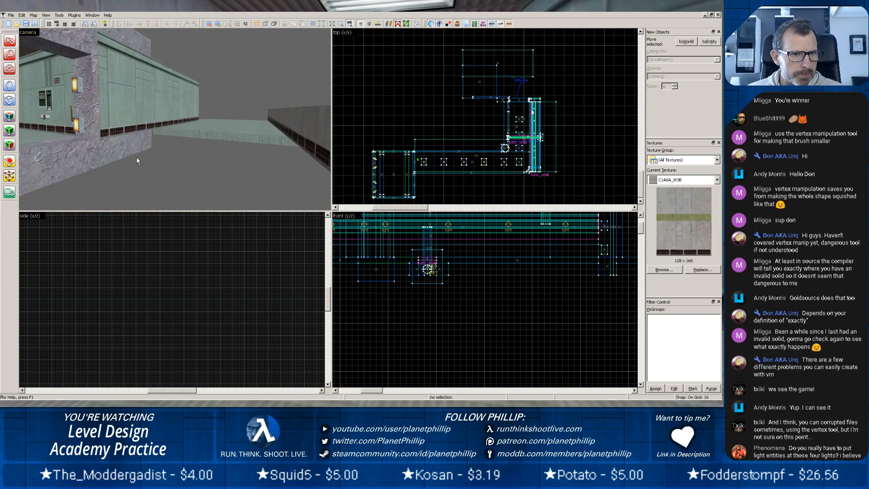
Stretch the copied floor slab outside the rock doorway in both directions to a width of 3136 units.
click(175, 135)
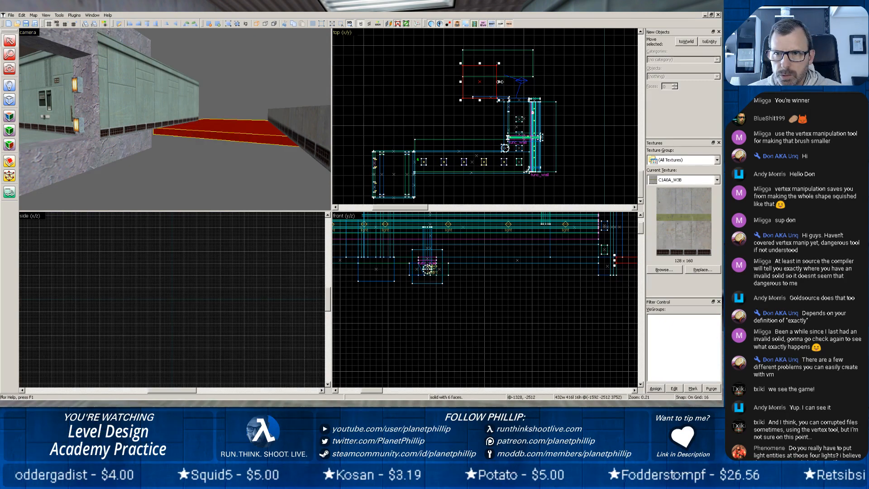
drag(556, 75, 611, 75)
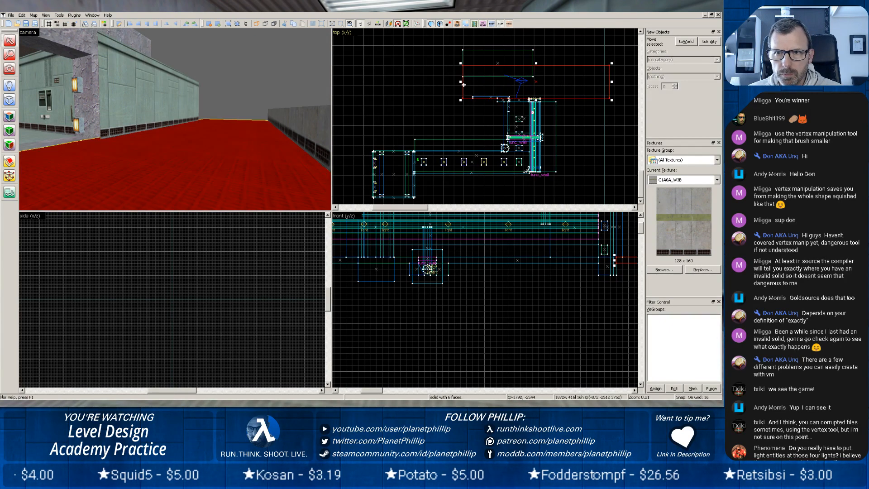
drag(460, 81, 361, 81)
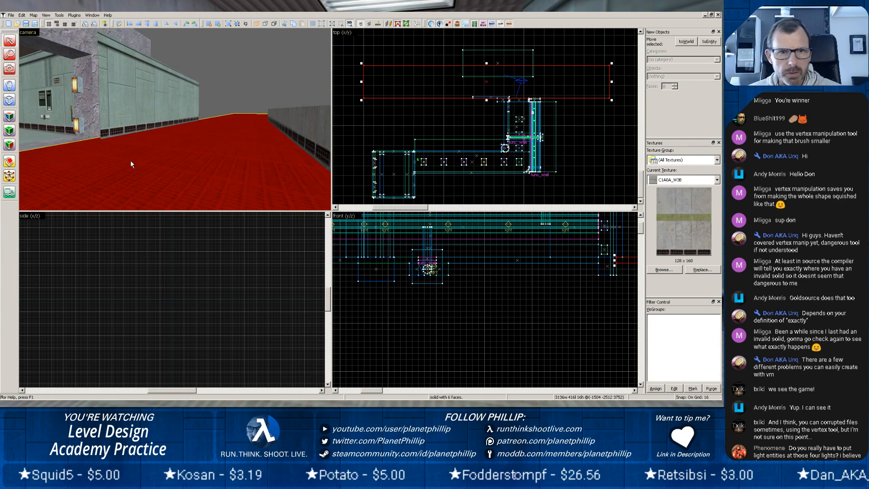
Move the long outer floor slab so its edge sits flush with the outer face of the copied green wall.
click(121, 115)
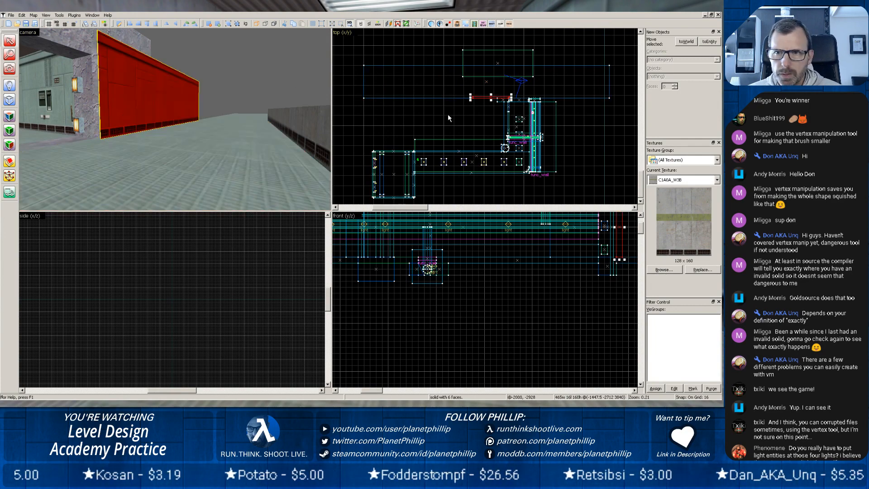
scroll(448, 114, up, 5)
scroll(448, 115, up, 1)
scroll(473, 79, down, 3)
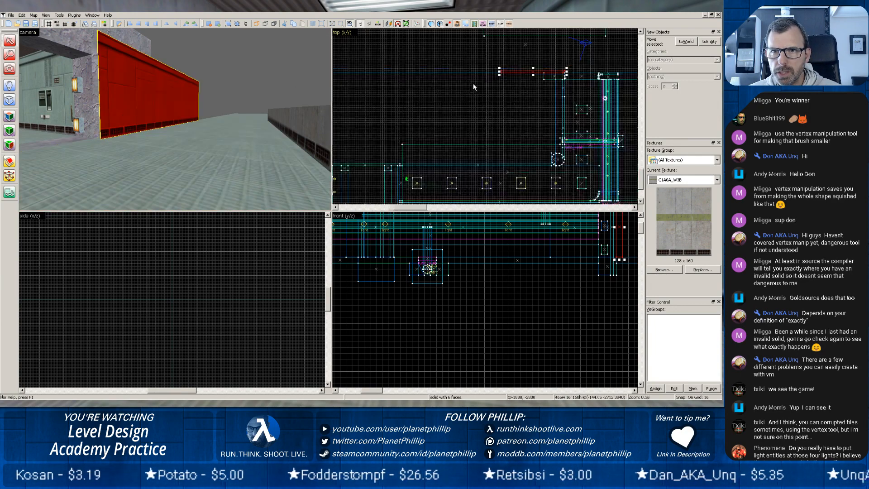
scroll(471, 72, down, 2)
click(225, 151)
drag(438, 70, 438, 66)
scroll(431, 73, up, 7)
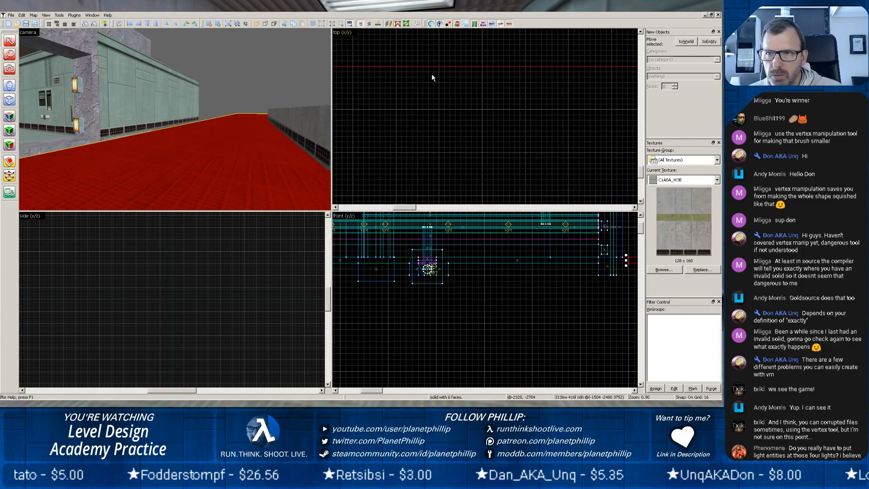
middle_drag(536, 91, 407, 163)
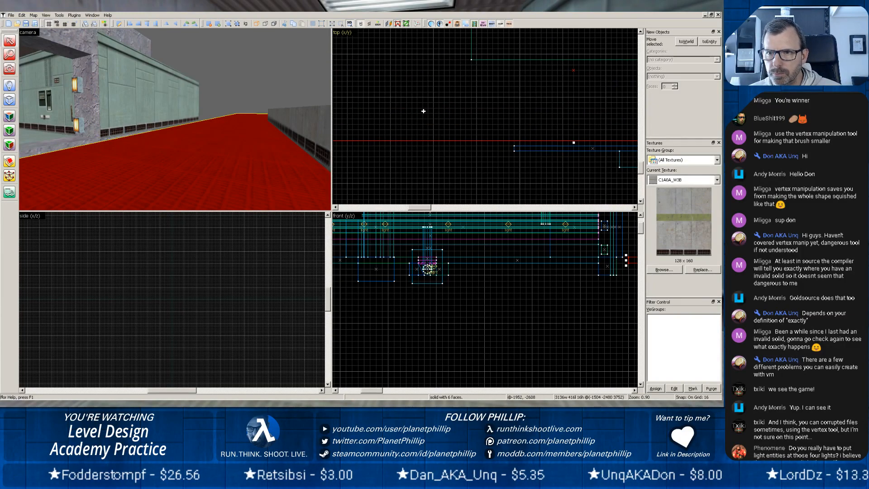
drag(424, 110, 423, 117)
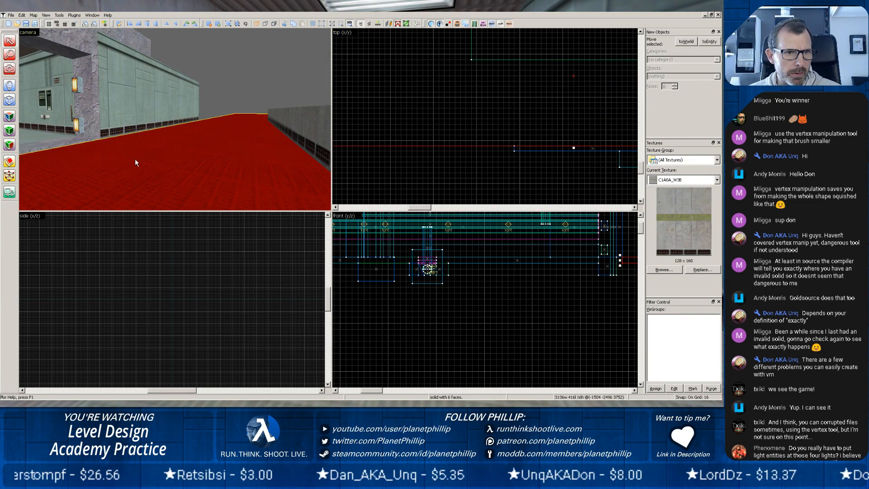
Examine how the copied green wall and the long outer floor meet the rock doorway.
click(134, 86)
scroll(129, 97, down, 4)
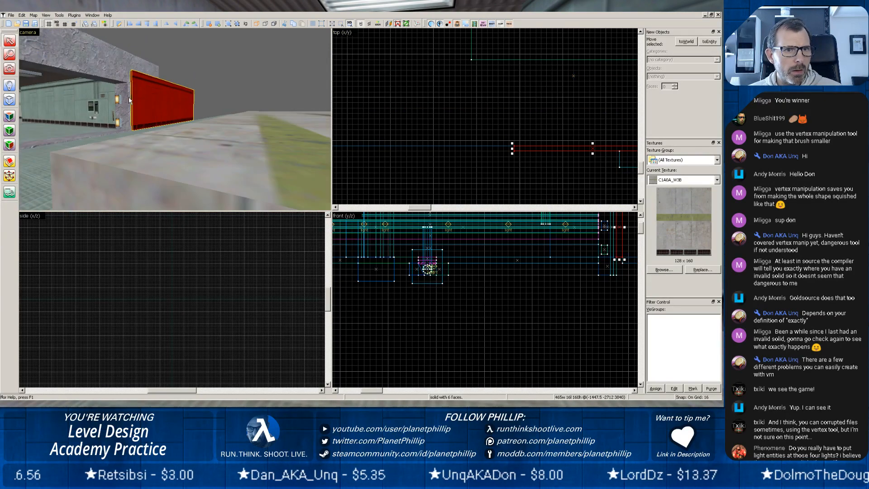
scroll(128, 97, up, 5)
scroll(129, 97, down, 3)
key(z)
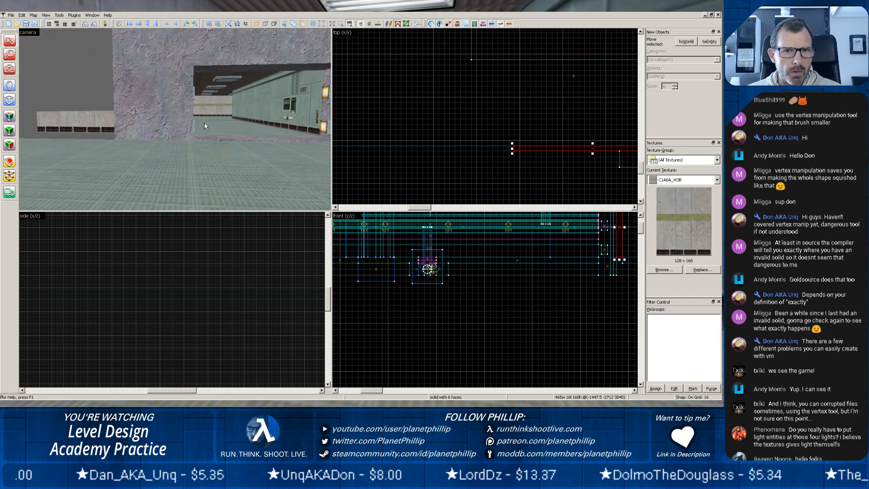
key(z)
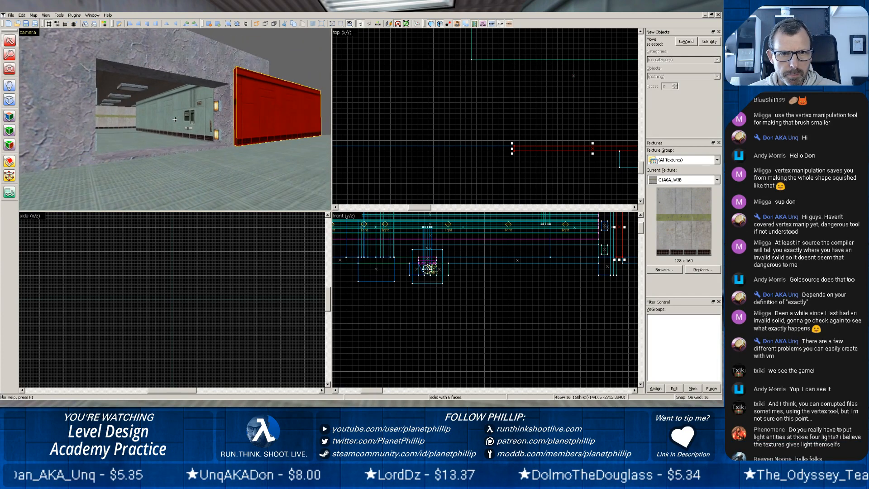
Inspect how the rock threshold lines up with the corridor floor slab and the long outer floor slab.
click(154, 153)
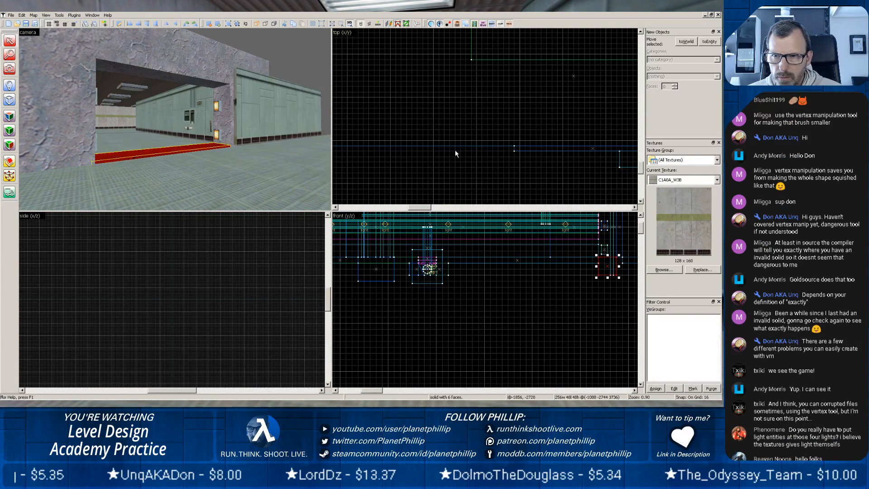
scroll(479, 154, down, 3)
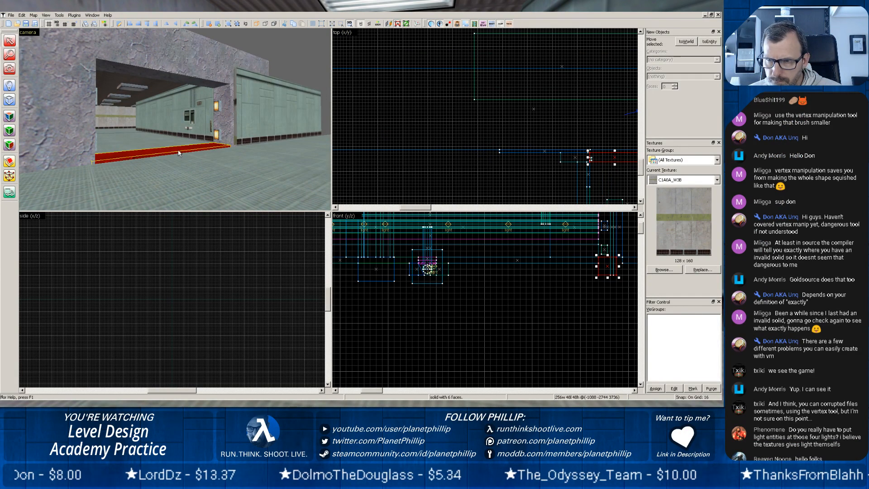
click(202, 173)
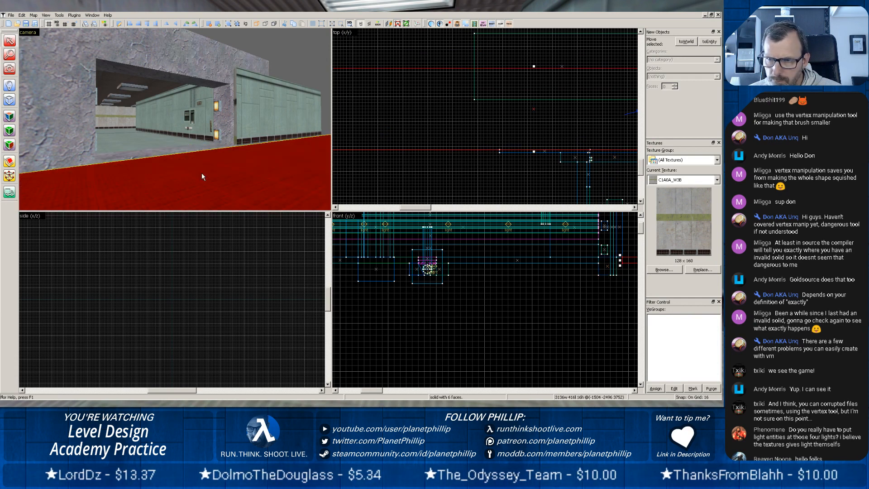
click(150, 147)
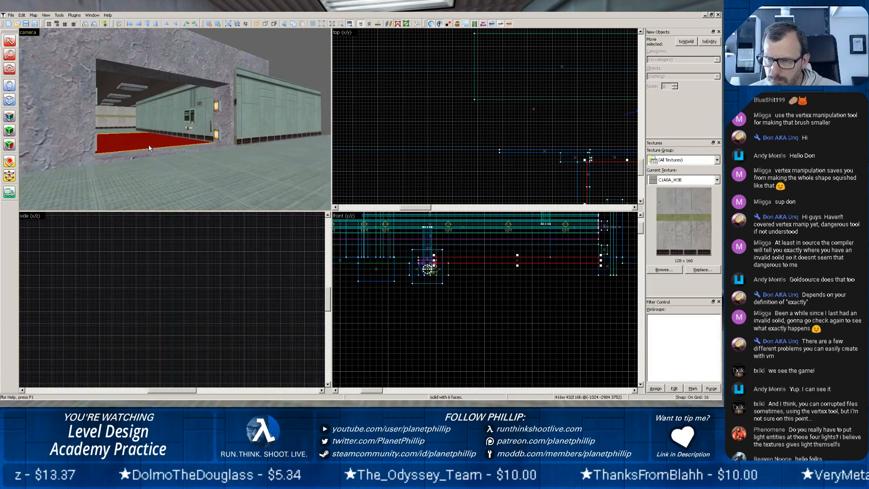
scroll(165, 168, up, 2)
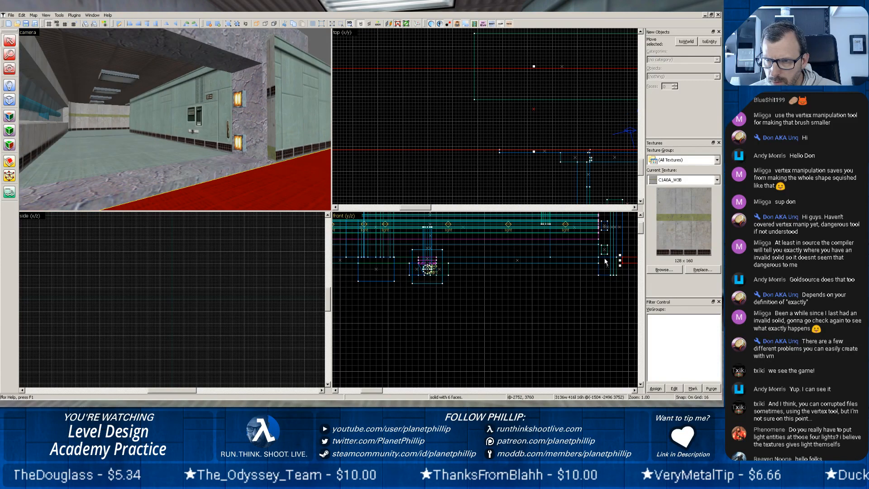
click(143, 159)
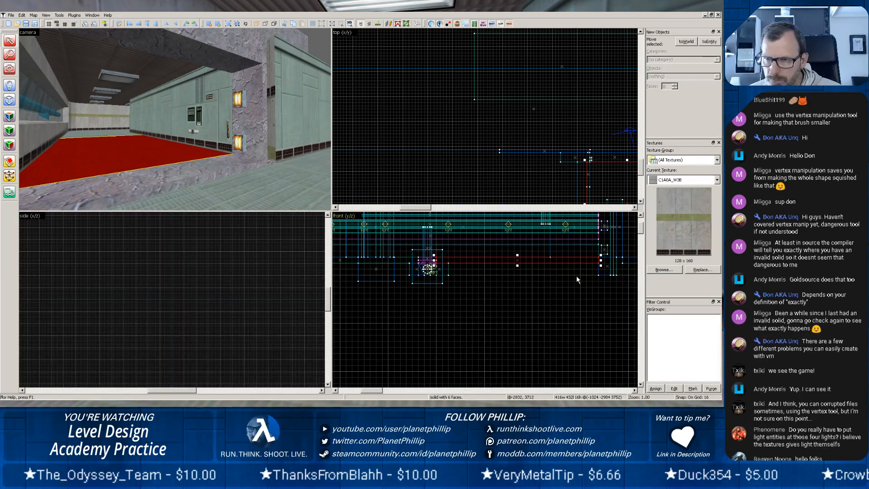
scroll(577, 276, down, 2)
drag(596, 288, 479, 305)
scroll(478, 305, up, 3)
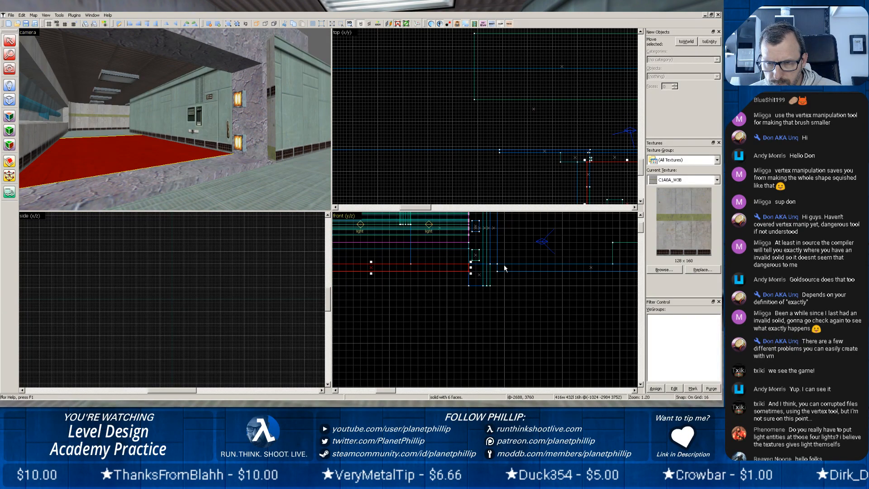
click(241, 198)
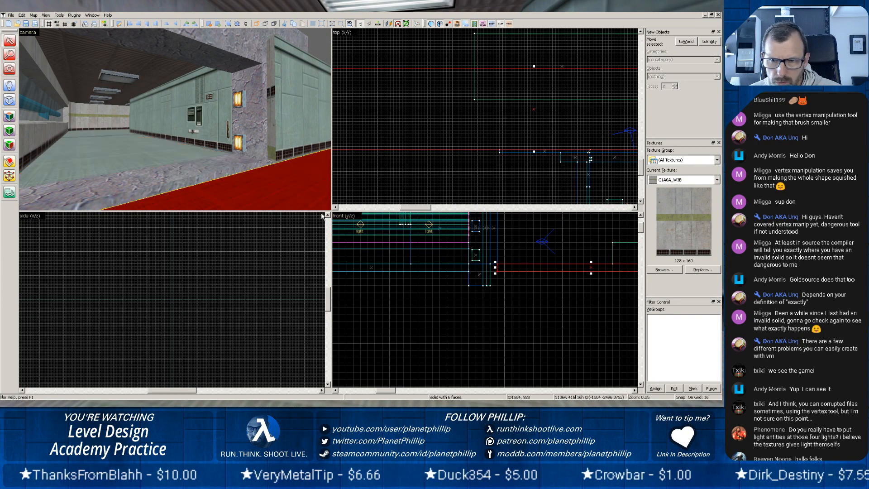
click(225, 168)
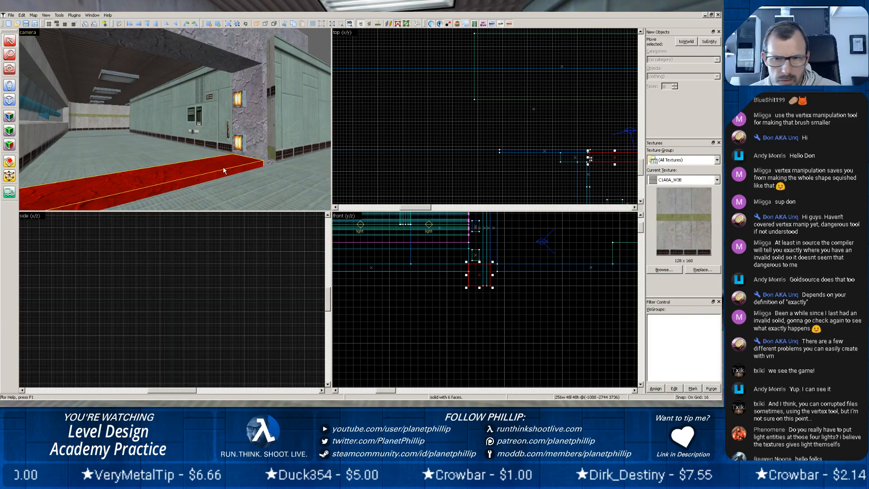
scroll(501, 281, up, 4)
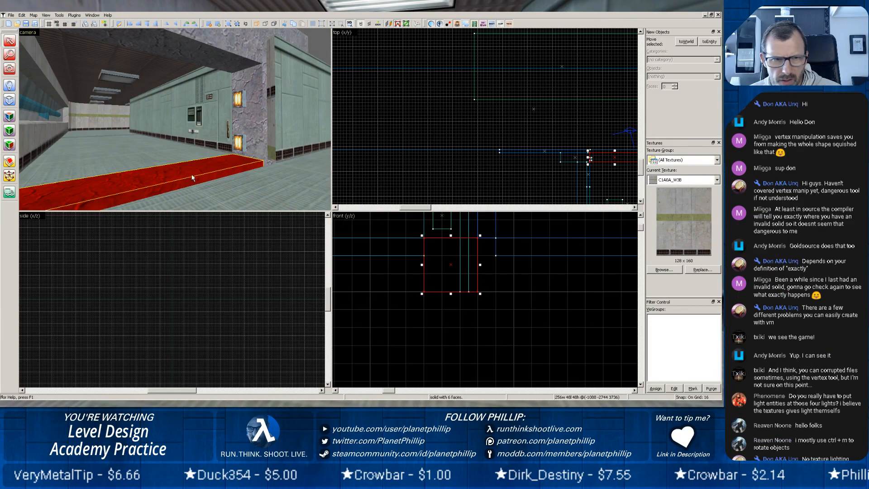
click(144, 147)
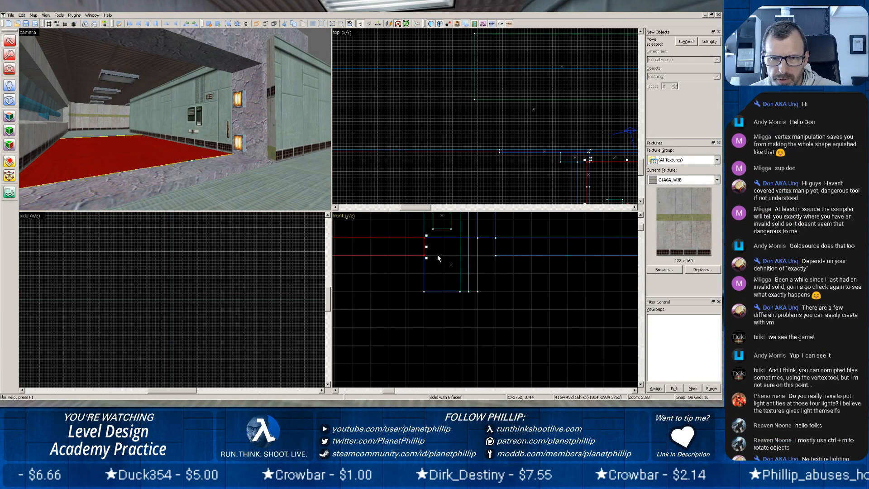
scroll(437, 255, down, 5)
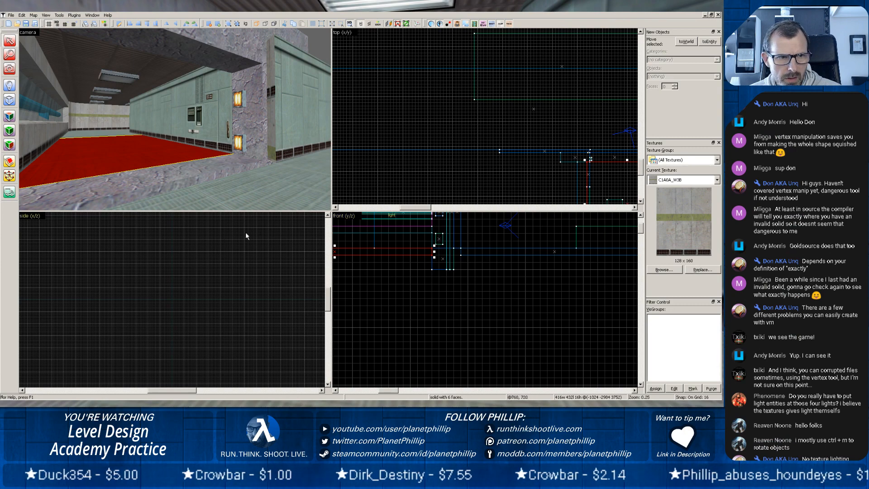
Lower the top of the rock threshold in the doorway to the underside of the corridor floor slab.
scroll(245, 231, down, 8)
scroll(147, 277, up, 7)
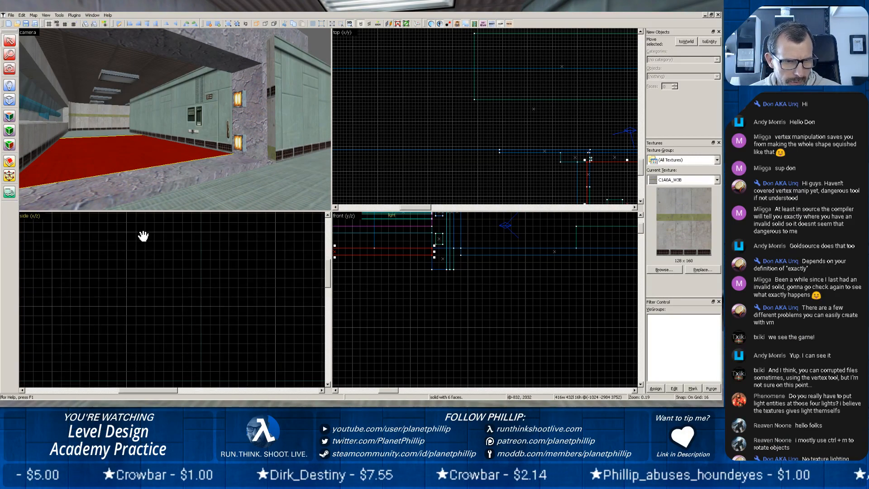
drag(153, 234, 208, 408)
mouse_move(211, 239)
mouse_down()
mouse_move(213, 262)
mouse_move(178, 377)
mouse_up()
scroll(185, 376, up, 2)
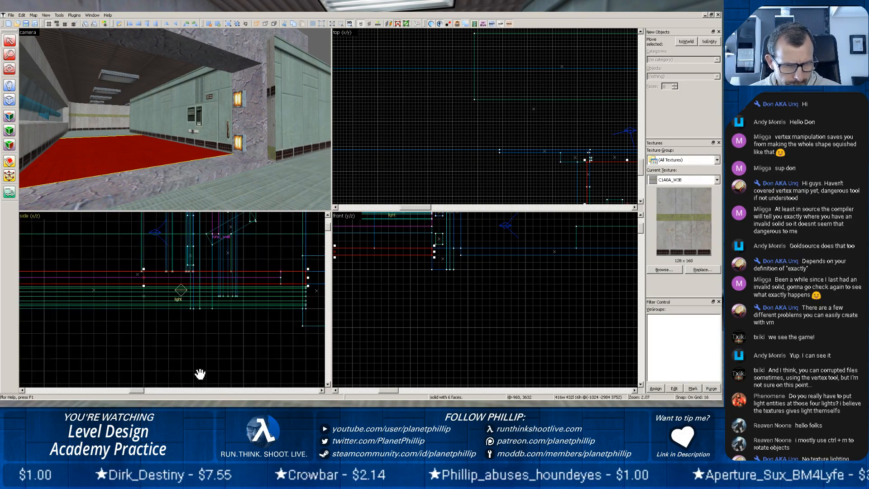
click(122, 179)
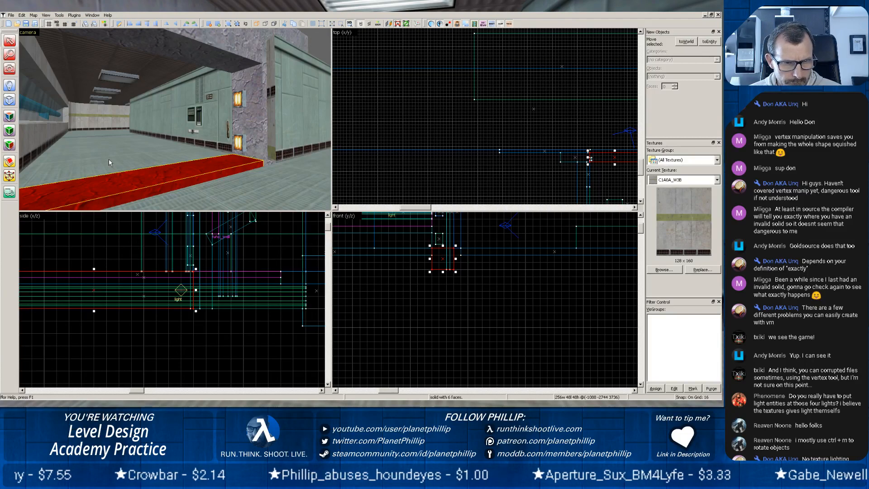
click(109, 159)
click(118, 185)
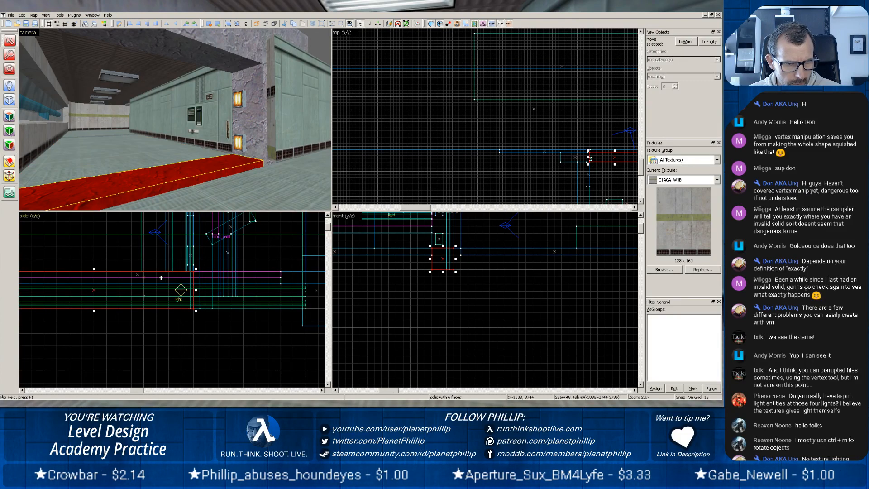
scroll(149, 278, up, 3)
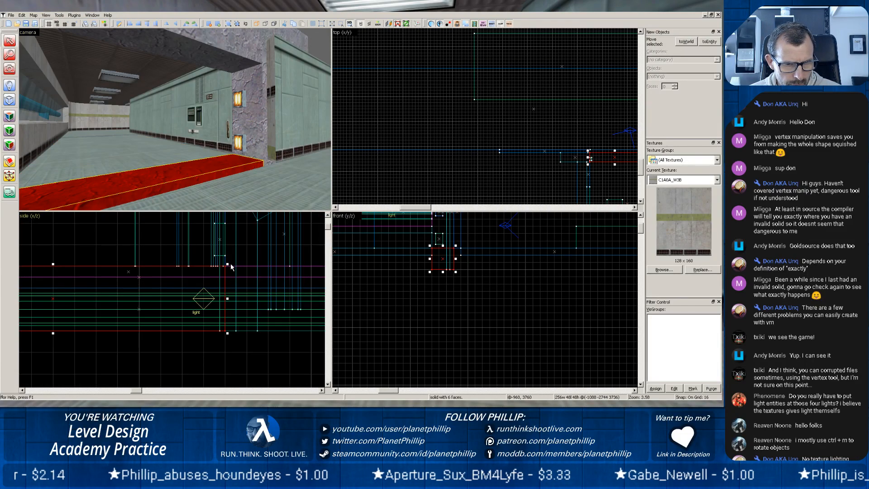
drag(227, 264, 223, 283)
Compare the corridor floor slab with the long outer floor slab on either side of the rock threshold.
click(152, 166)
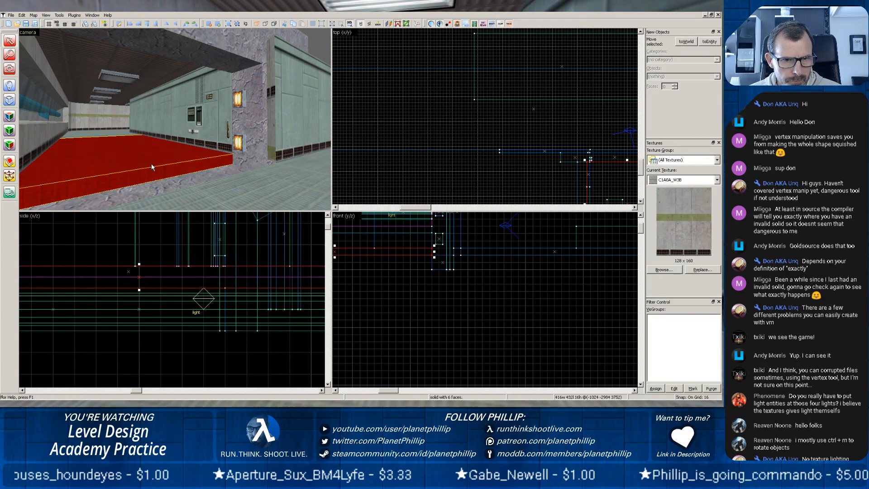
click(237, 194)
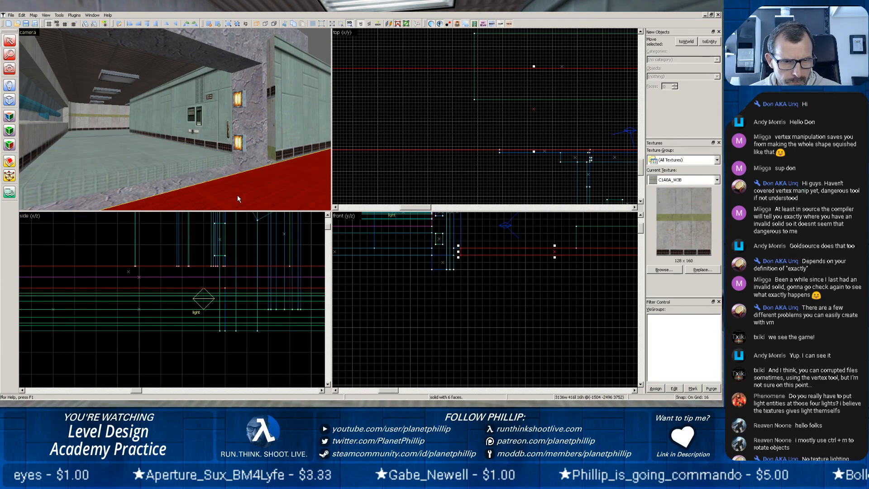
scroll(225, 306, down, 4)
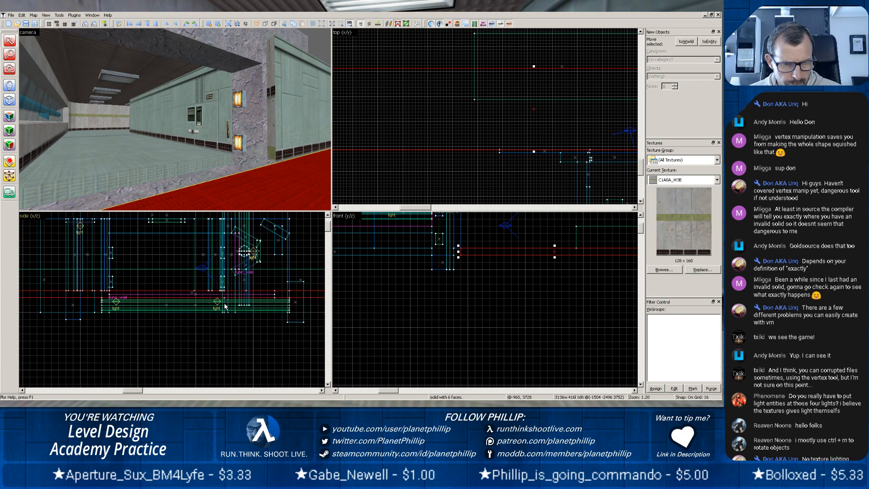
click(158, 162)
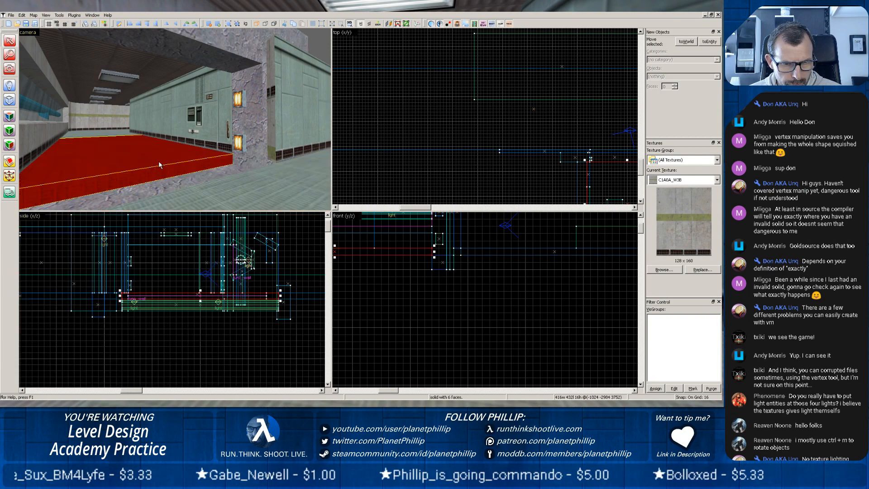
click(206, 195)
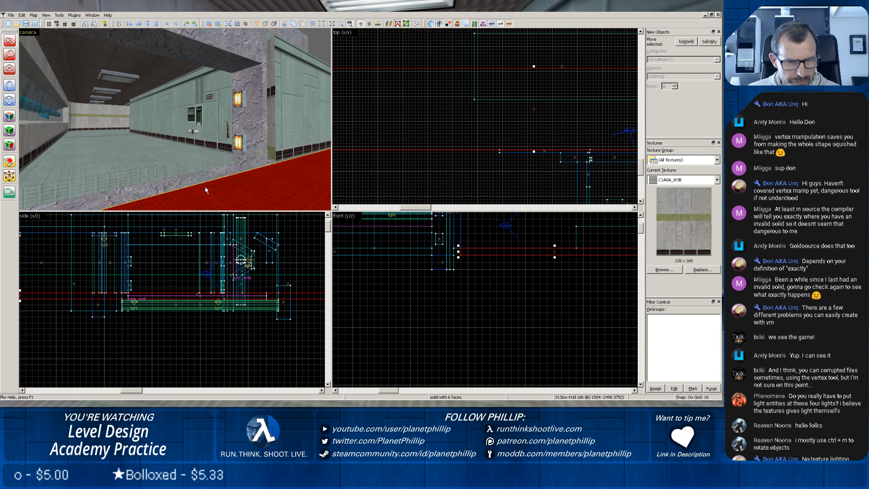
click(380, 182)
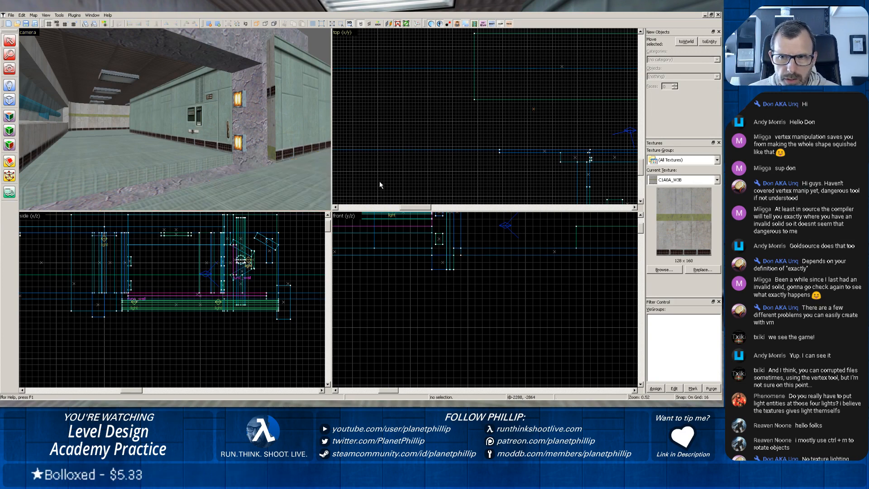
click(157, 162)
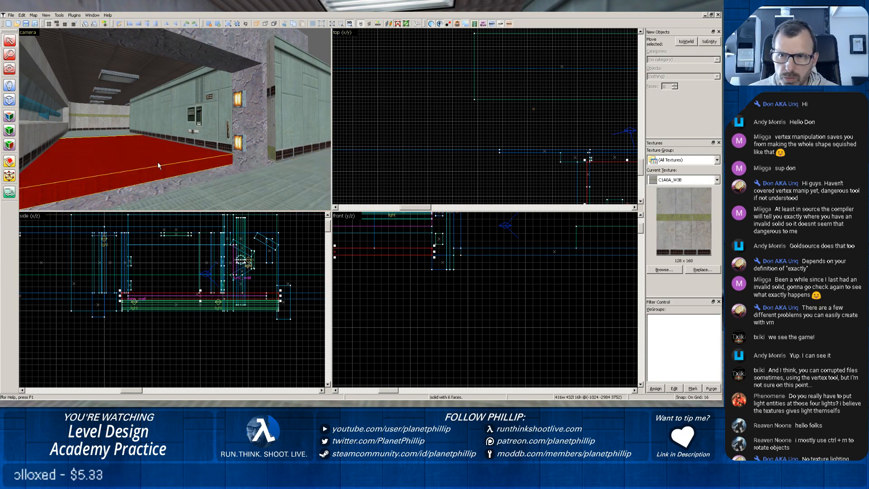
click(610, 180)
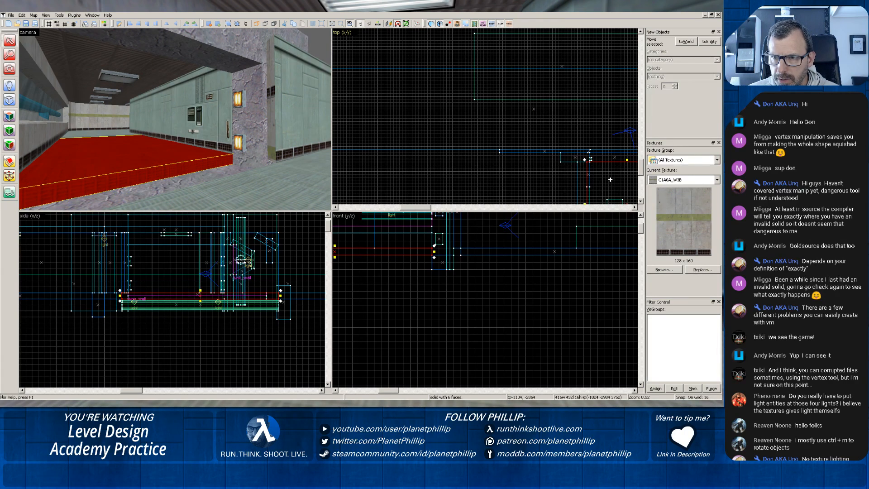
click(218, 183)
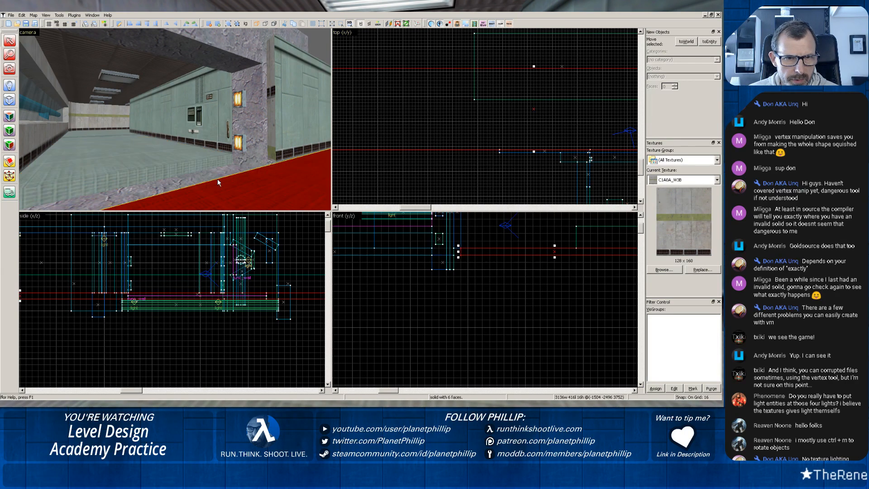
click(199, 170)
click(212, 191)
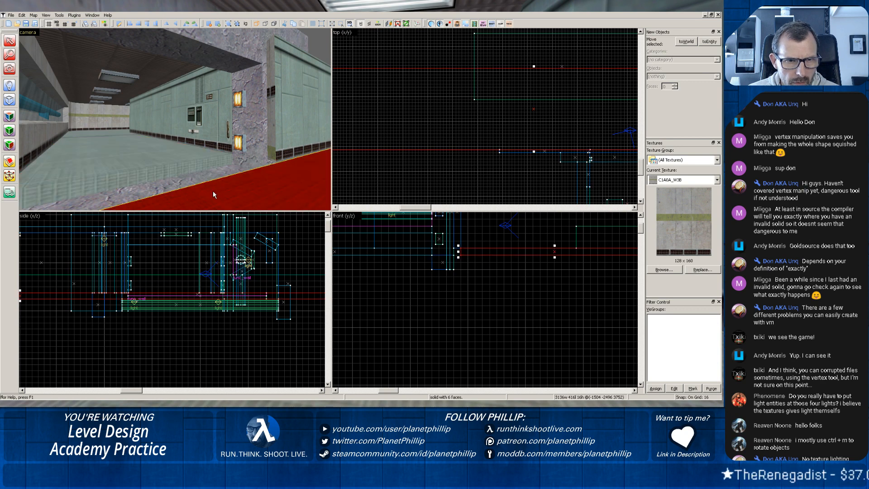
scroll(200, 188, down, 1)
scroll(184, 178, up, 2)
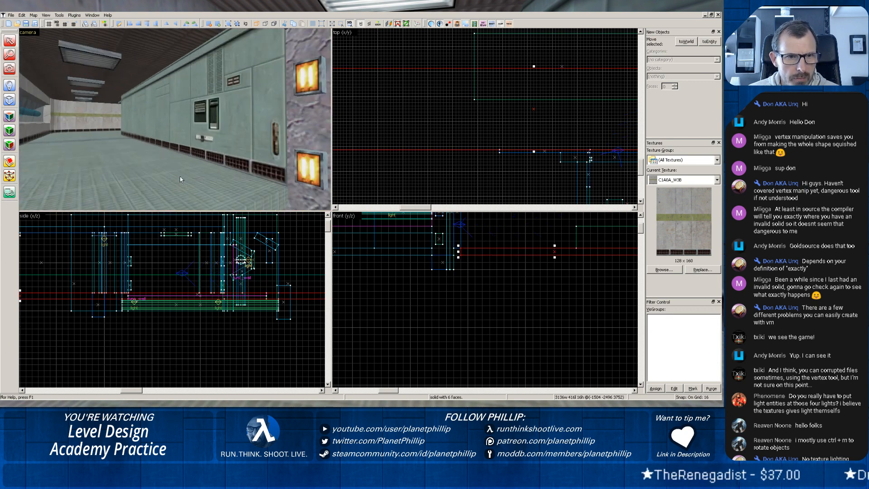
scroll(180, 179, up, 1)
middle_drag(180, 179, 195, 123)
scroll(175, 120, up, 1)
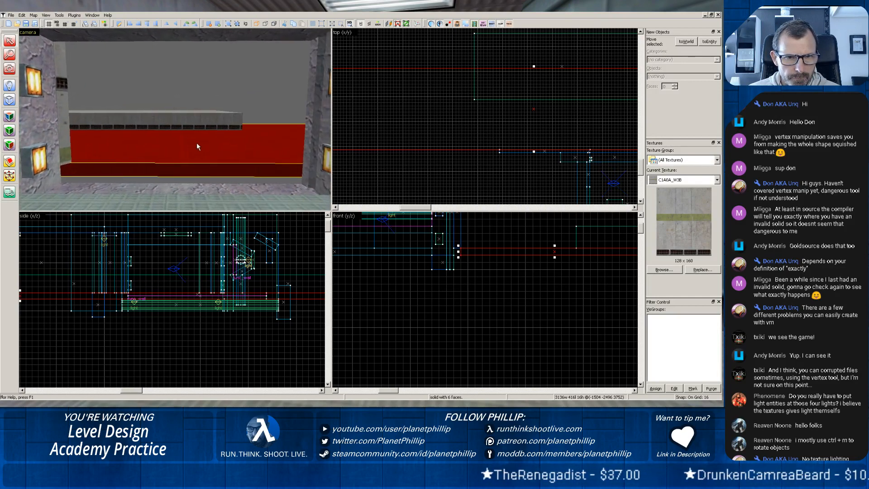
Extend the long outer floor slab's edge into the rock doorway so the slab is 448 units deep.
click(264, 205)
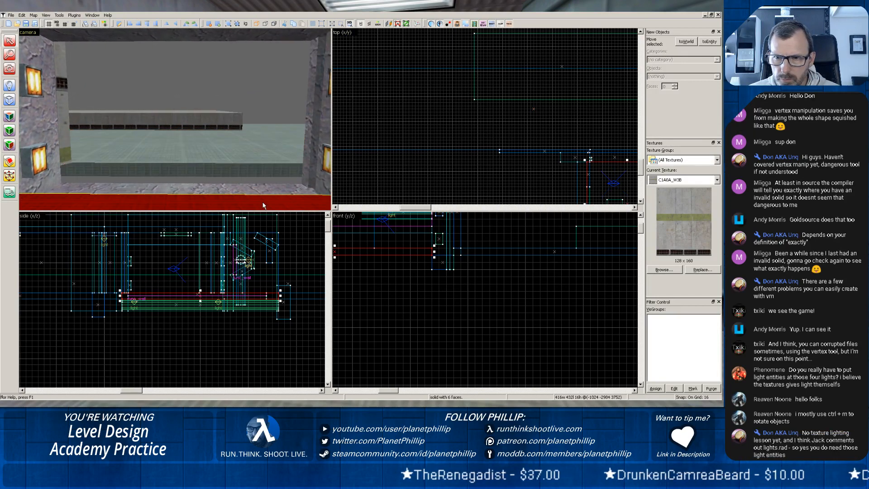
click(245, 151)
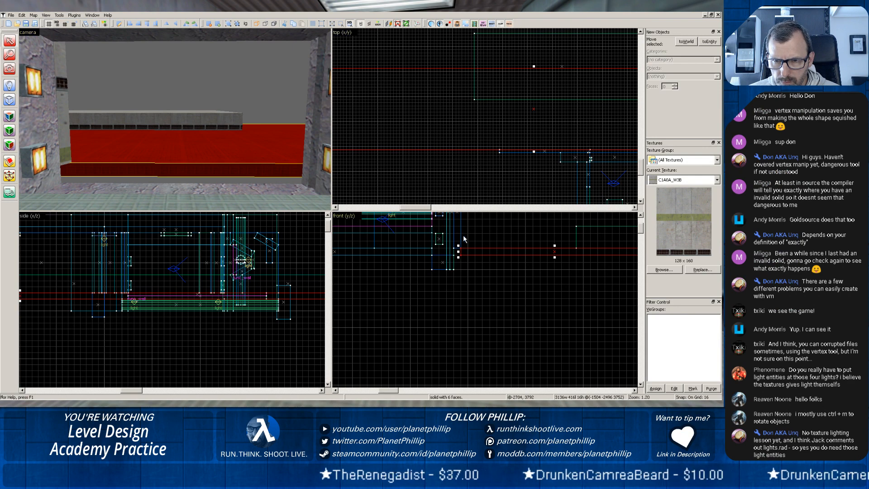
drag(458, 251, 430, 251)
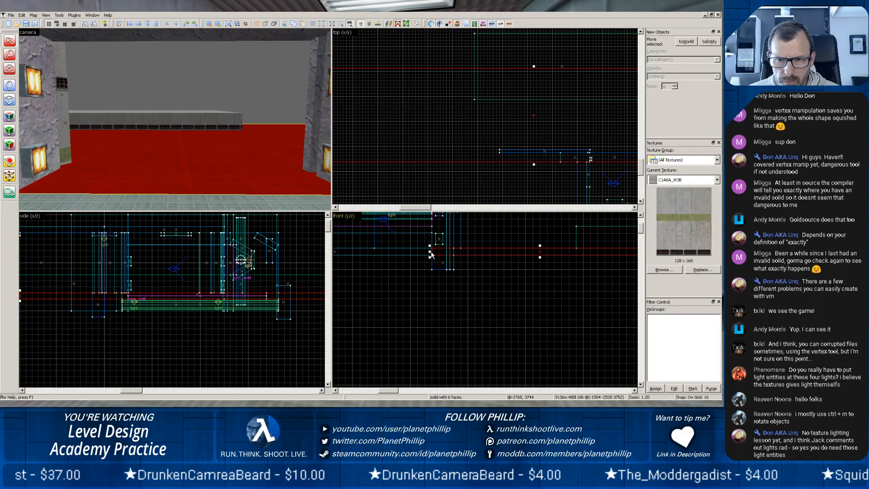
drag(429, 252, 444, 251)
Resize the rock threshold to 32 units deep and 48 units high so it fills the gap between the two floors.
click(271, 193)
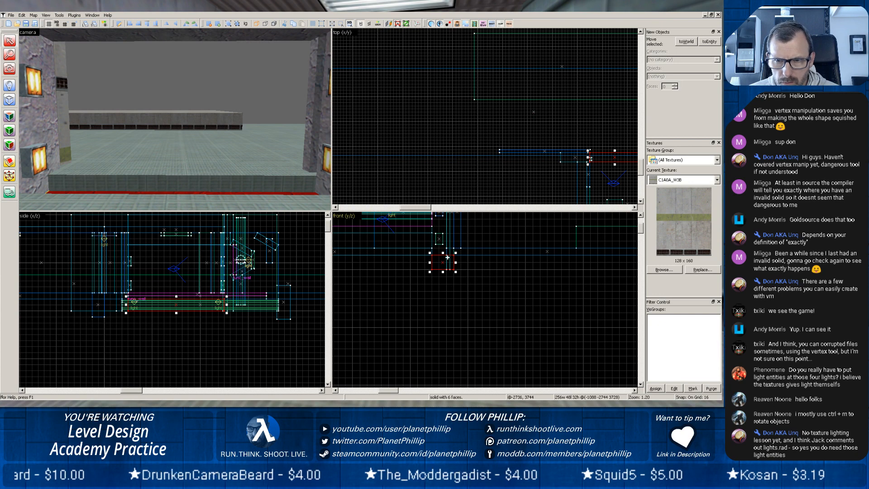
drag(454, 262, 448, 262)
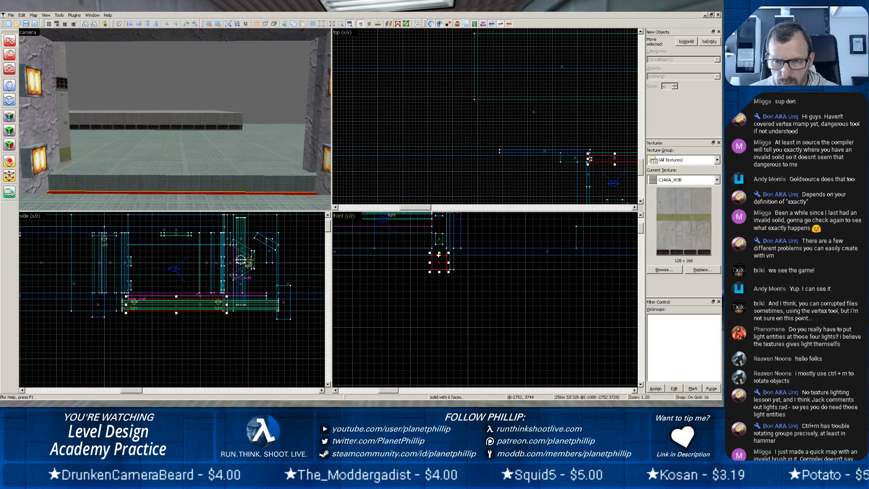
Trim the rock wall blocks on both sides of the doorway to 32 units thick, matching the threshold.
click(194, 161)
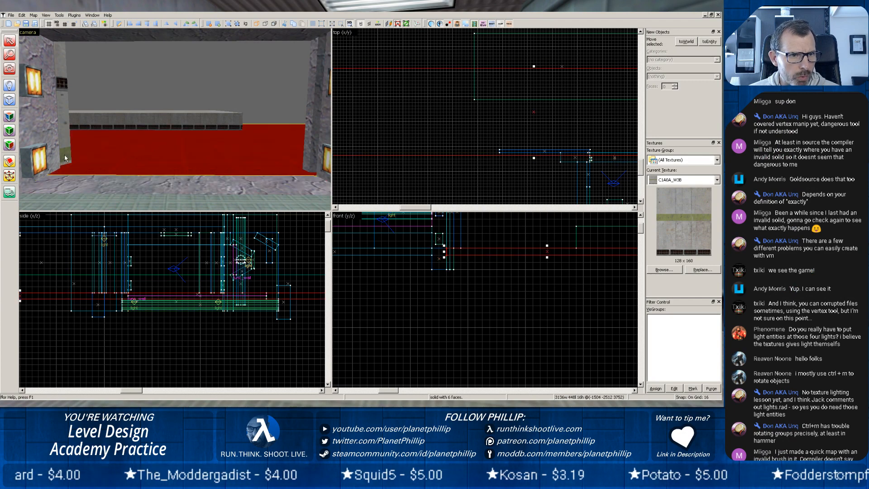
scroll(65, 158, down, 3)
click(87, 122)
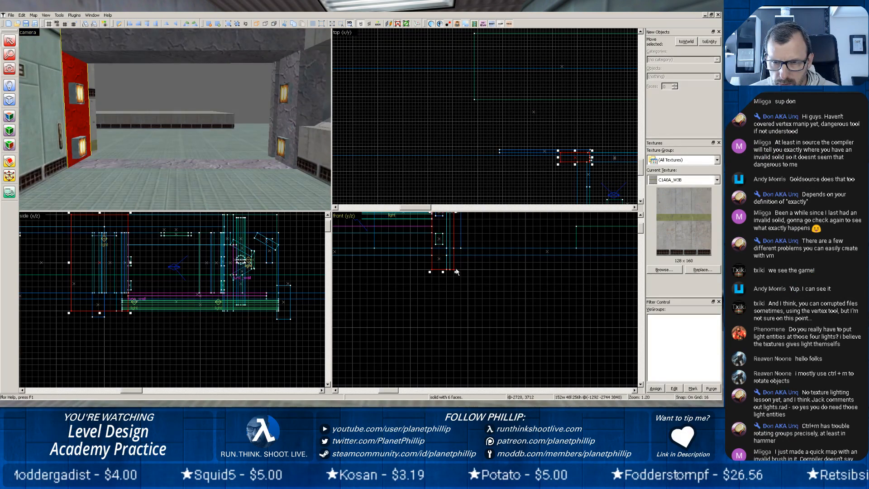
drag(456, 271, 447, 271)
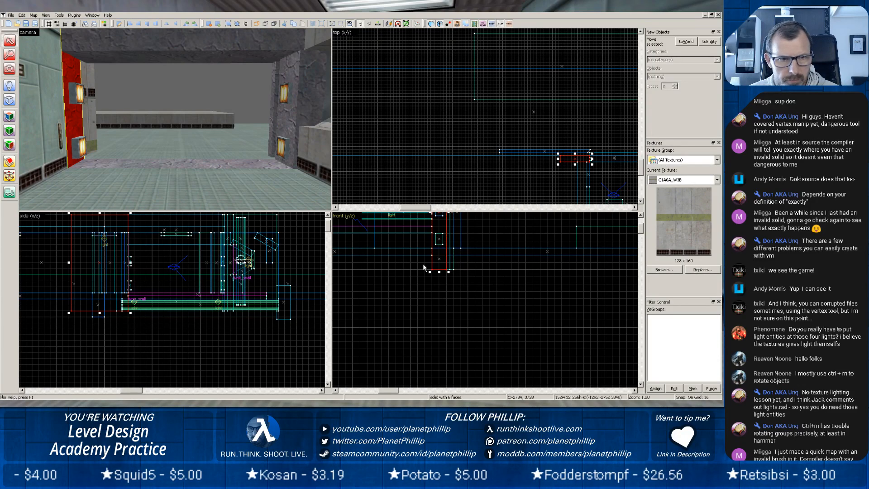
click(289, 127)
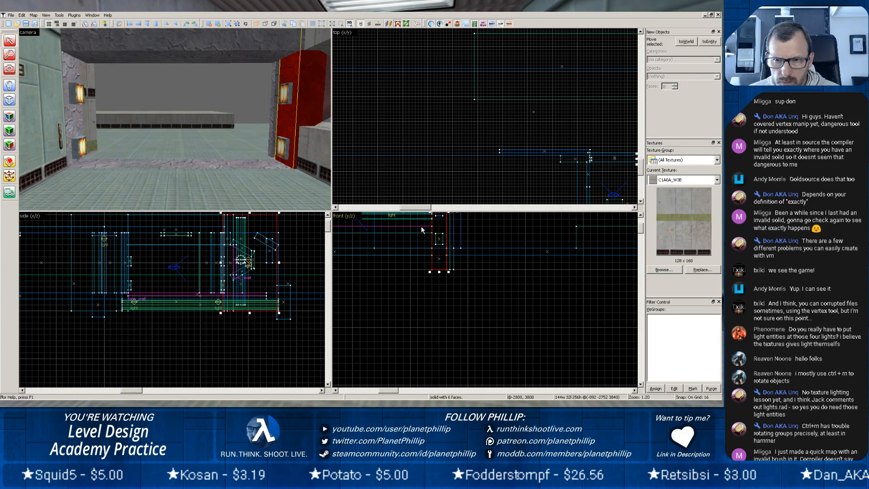
Inspect the rock doorway and the copied green wall from inside the corridor and from above the outer floor.
key(z)
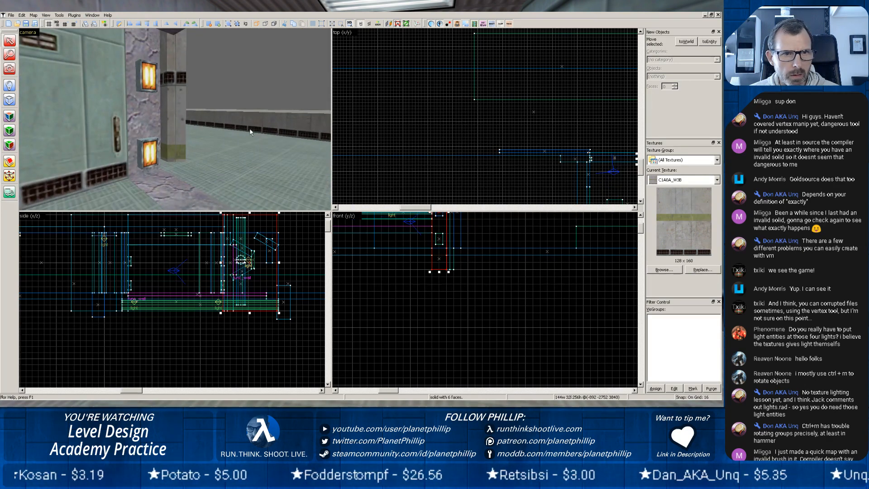
scroll(251, 132, up, 2)
key(z)
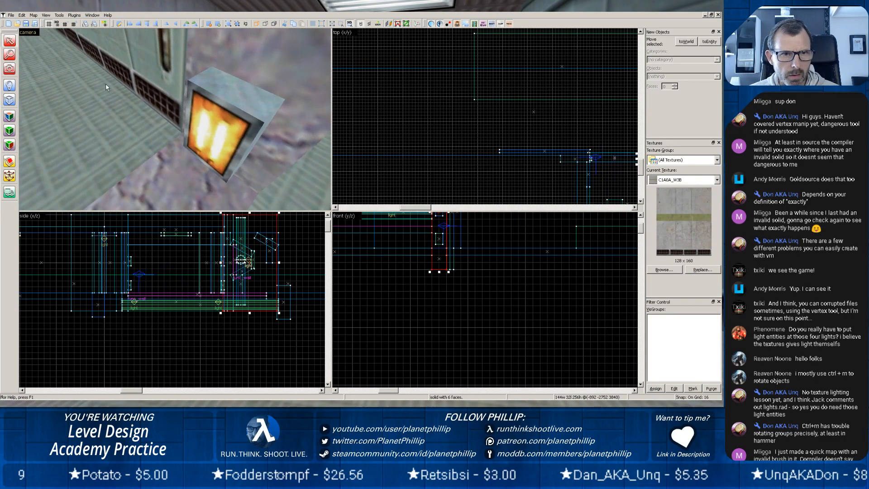
scroll(106, 84, down, 3)
scroll(209, 63, down, 1)
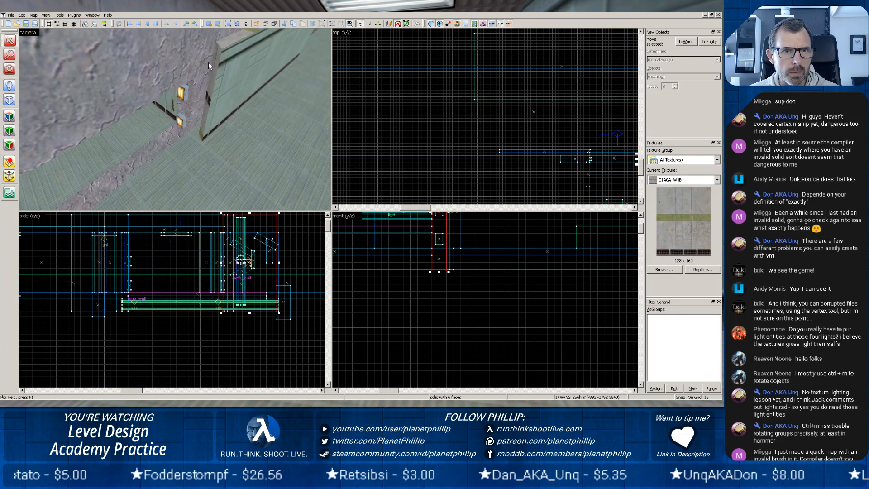
scroll(208, 63, down, 1)
scroll(212, 73, down, 1)
scroll(243, 102, down, 1)
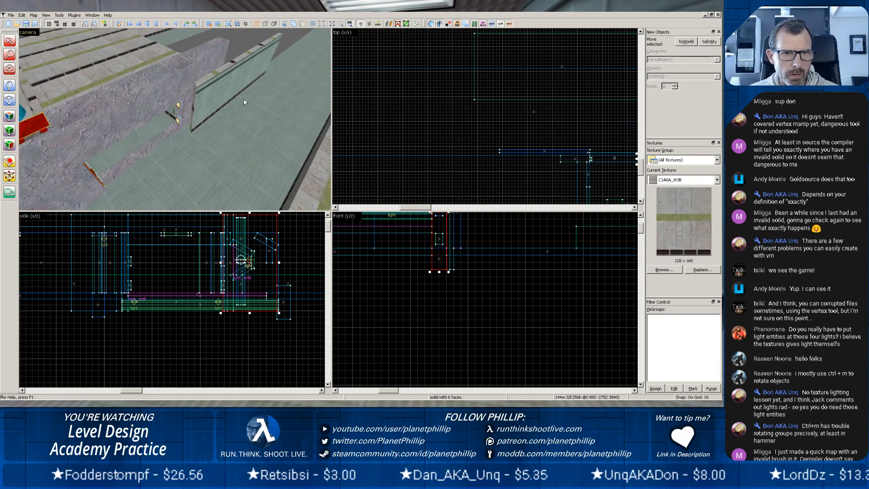
Move the copied green wall about 512 units along the outer floor, away from the rock doorway.
key(alt+Return)
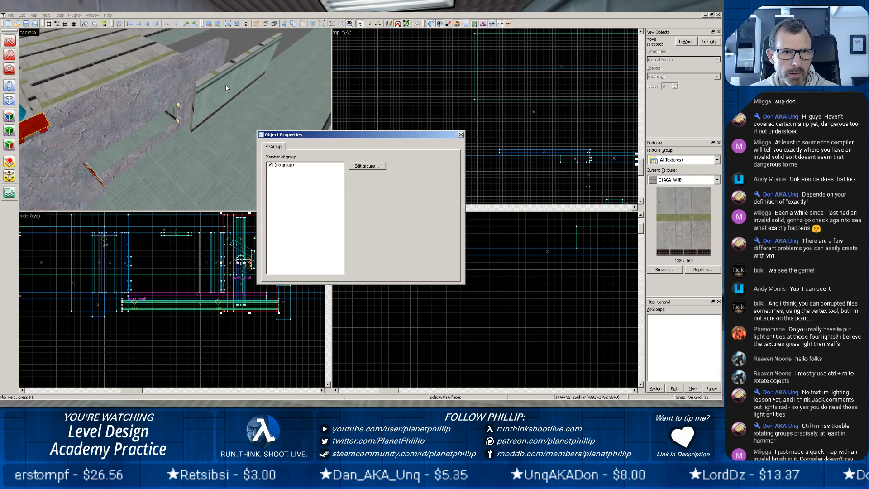
click(461, 135)
click(237, 81)
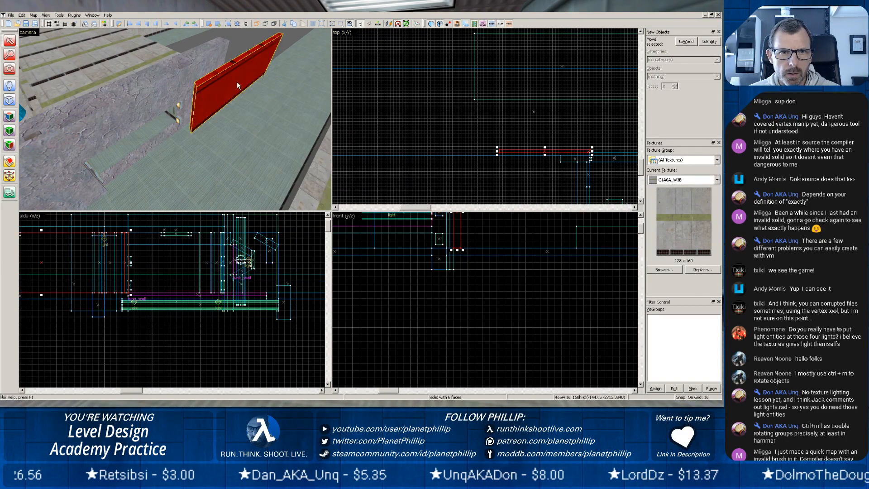
scroll(473, 99, down, 4)
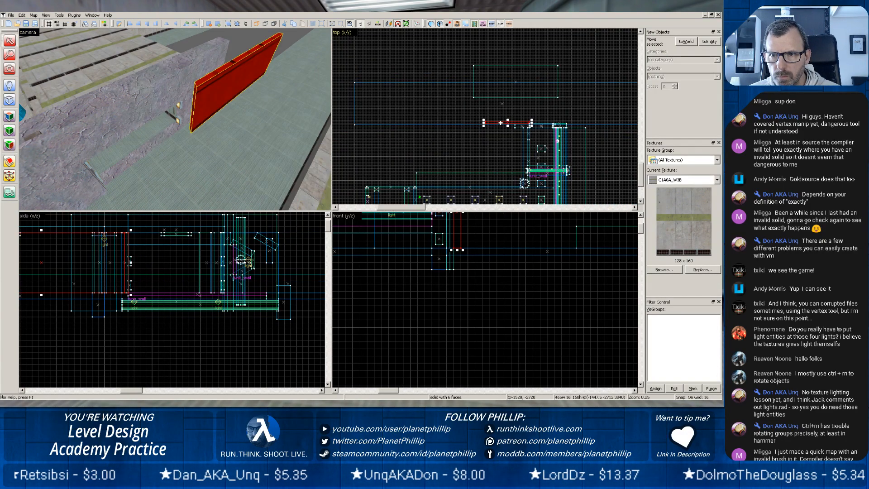
drag(500, 122, 452, 121)
Place the 96-unit-wide round green column on the outer side of the rock doorway, against the jamb with the wall lights.
scroll(473, 180, down, 2)
scroll(470, 186, up, 1)
mouse_move(469, 192)
middle_down()
mouse_move(450, 191)
mouse_move(477, 147)
middle_up()
scroll(463, 190, up, 8)
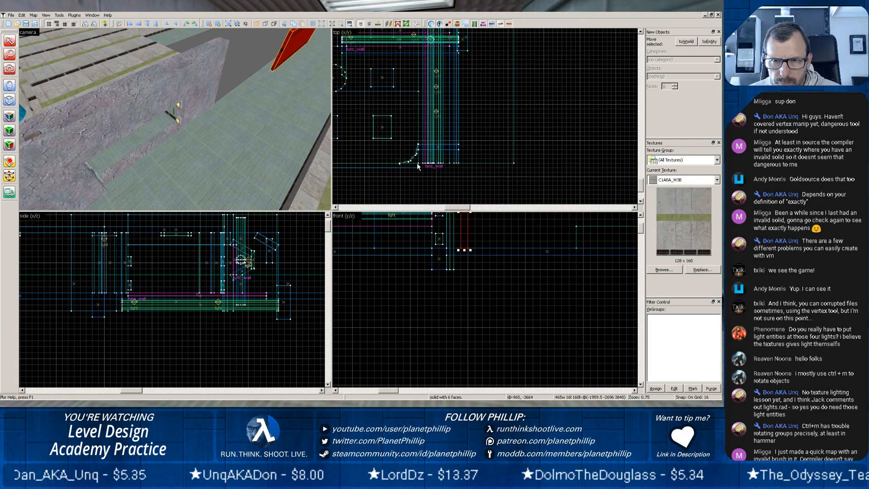
middle_drag(361, 146, 380, 147)
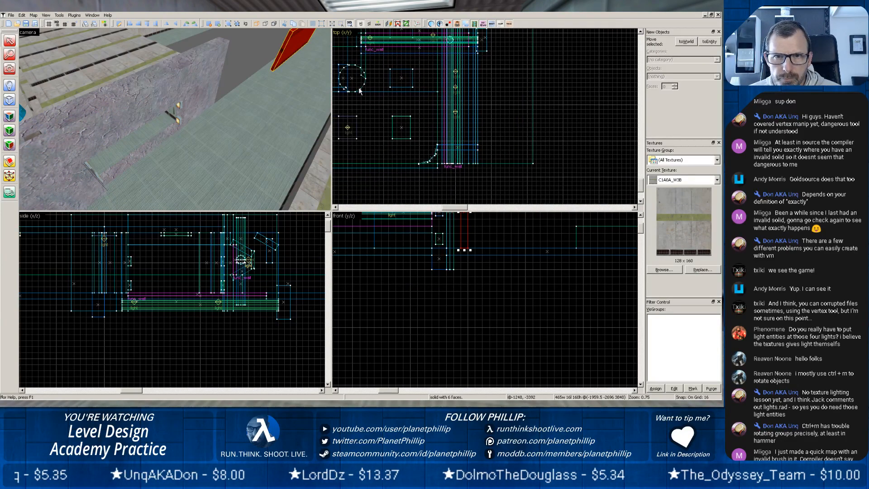
click(359, 89)
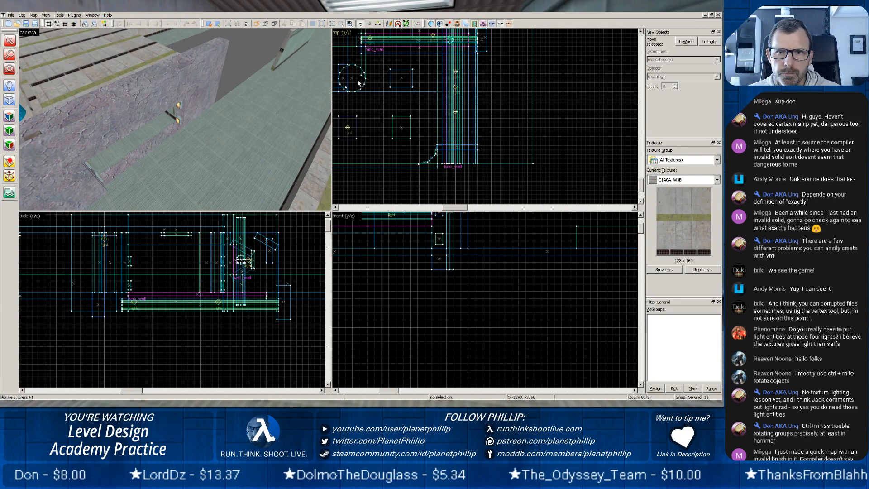
click(361, 88)
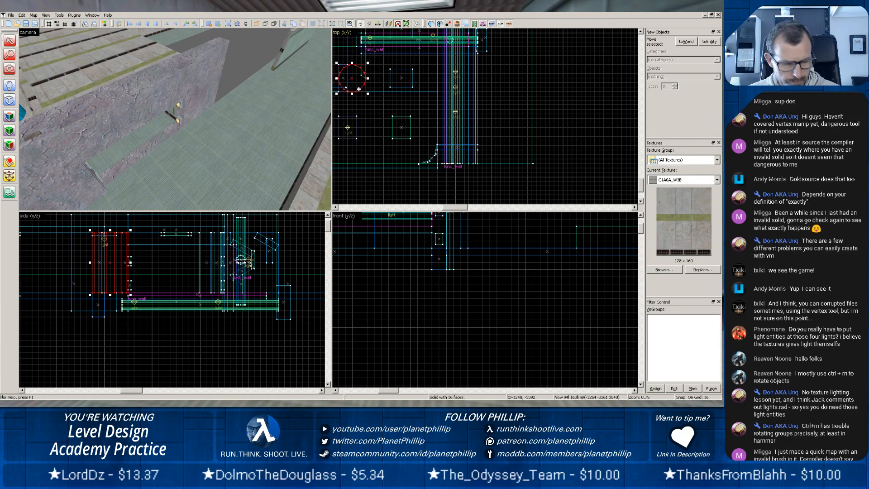
mouse_move(356, 85)
mouse_down()
mouse_move(375, 11)
mouse_move(355, 86)
mouse_move(355, 64)
mouse_move(357, 76)
mouse_up()
Examine how the round green column meets the rock doorway jamb and the long outer floor slab.
click(247, 122)
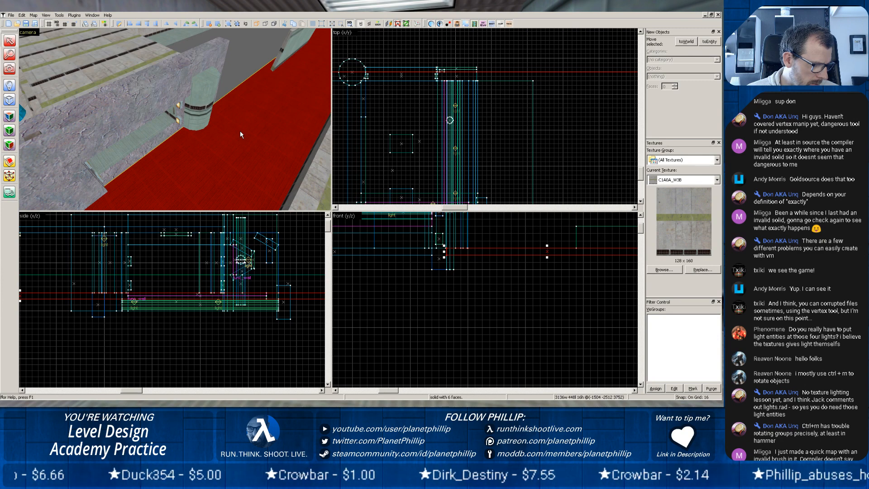
scroll(240, 131, up, 7)
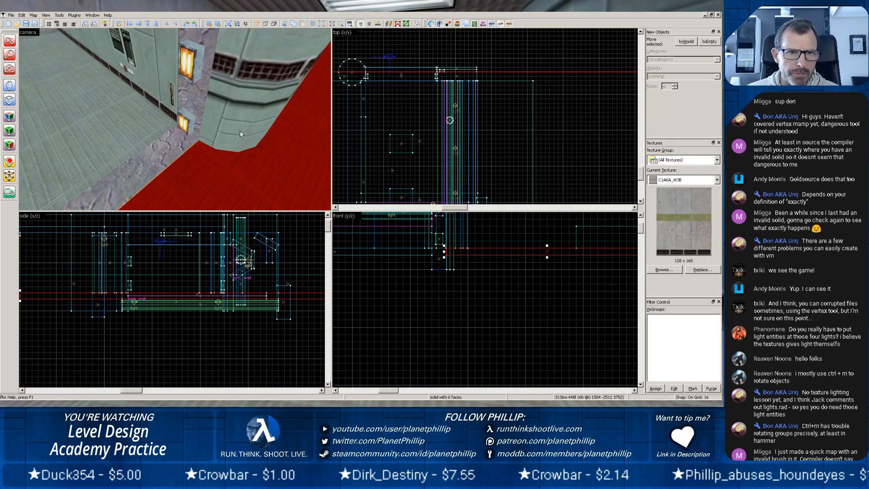
key(z)
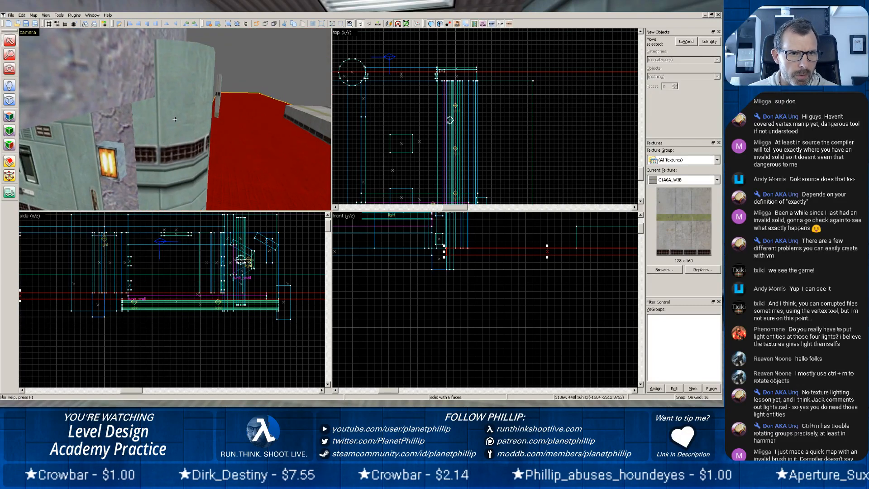
Move the green wall back along the outer floor and line its end up against the round green column at the rock doorway.
key(w)
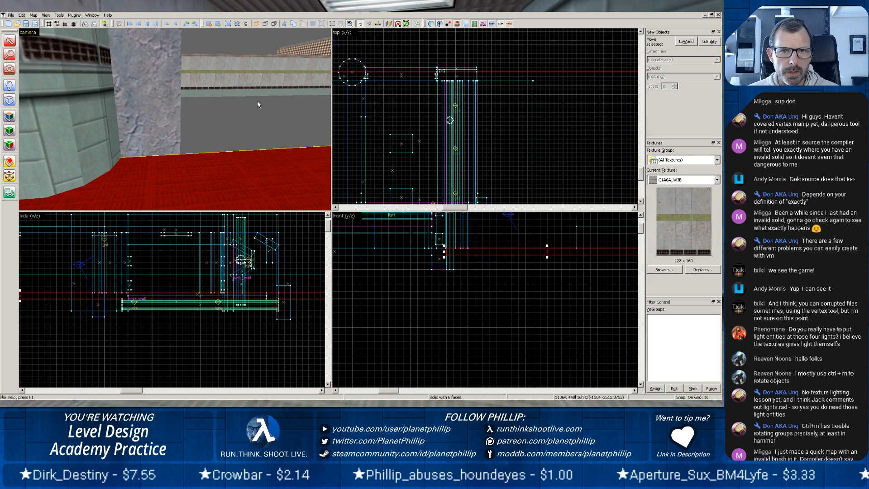
scroll(257, 101, down, 4)
key(z)
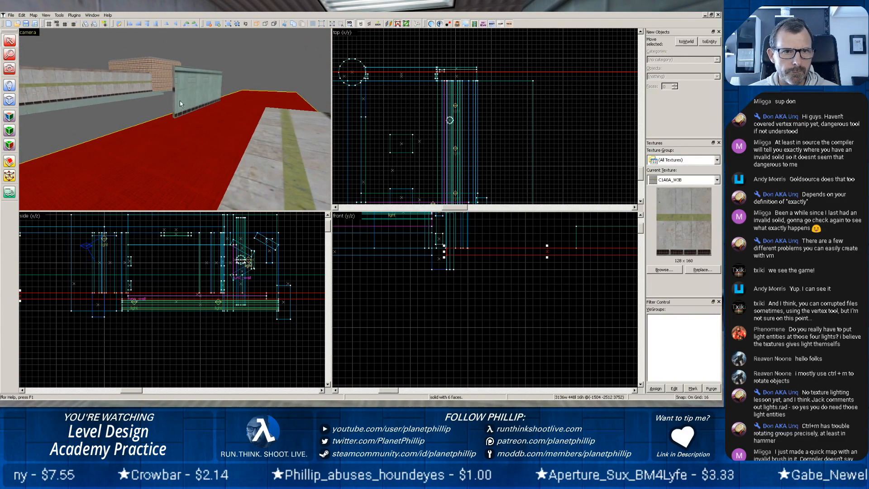
key(z)
click(183, 100)
scroll(397, 111, down, 10)
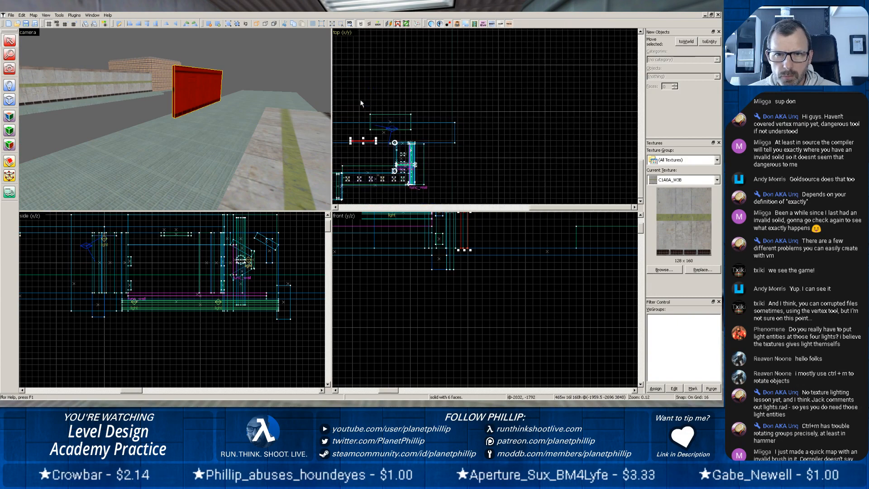
key(space)
scroll(363, 158, up, 9)
drag(367, 127, 395, 152)
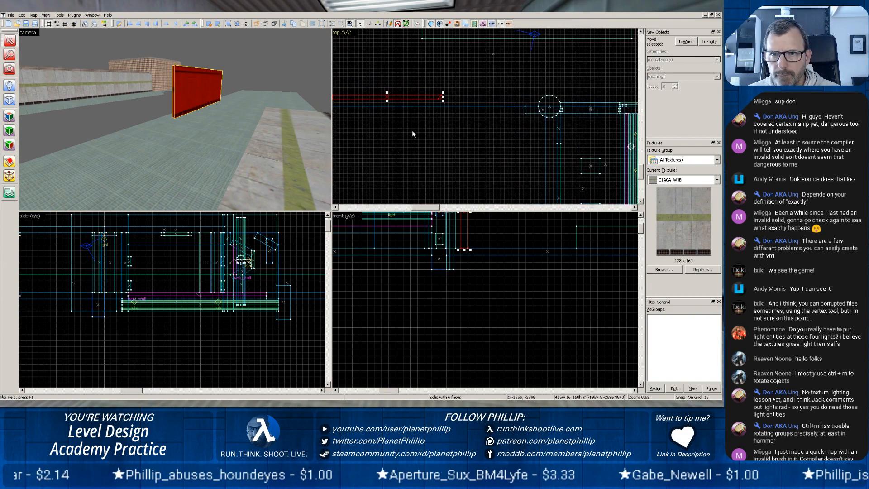
drag(402, 97, 496, 107)
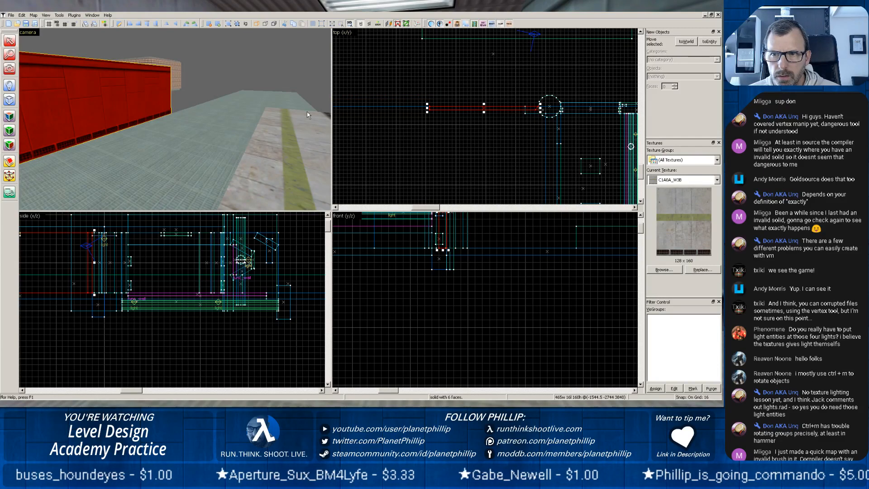
Shorten the rock jamb behind the round green column to 80 units wide so its outer end stays within the column.
scroll(122, 129, down, 4)
scroll(90, 140, up, 2)
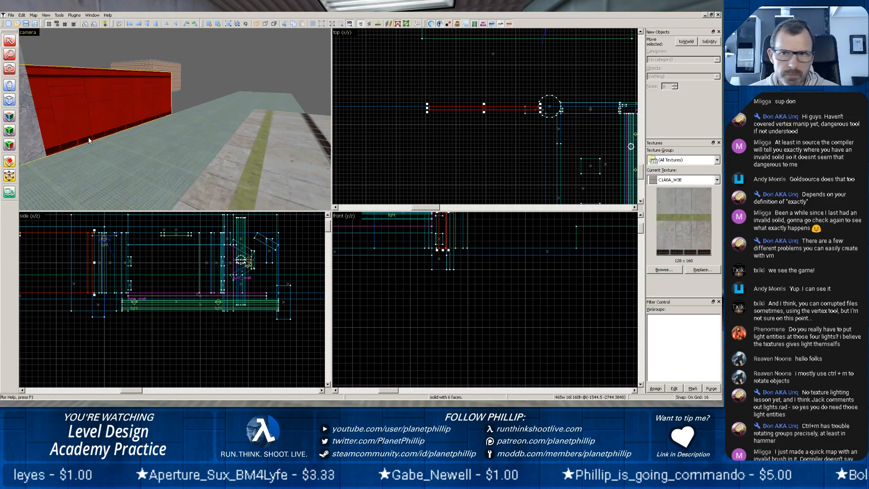
scroll(90, 140, down, 2)
click(42, 66)
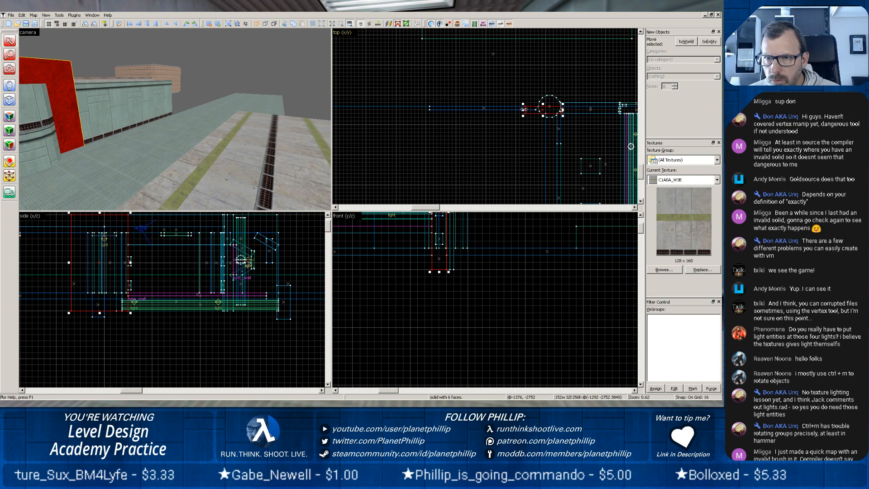
drag(524, 109, 542, 110)
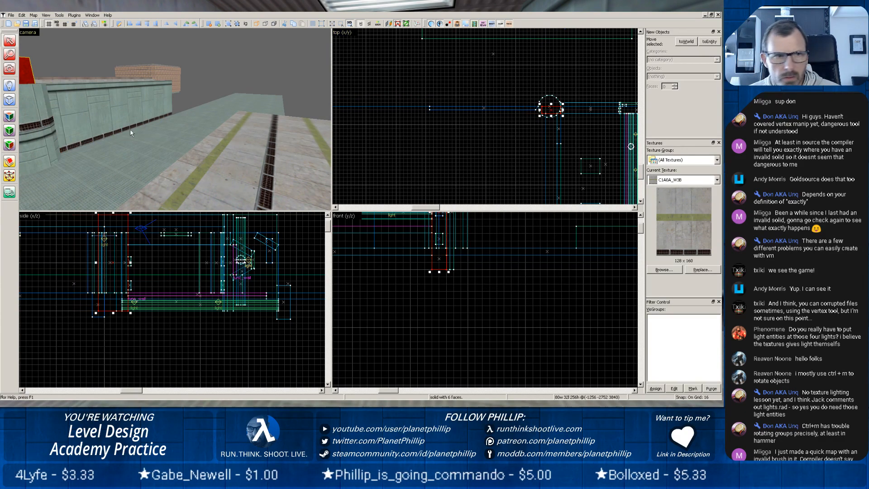
click(114, 141)
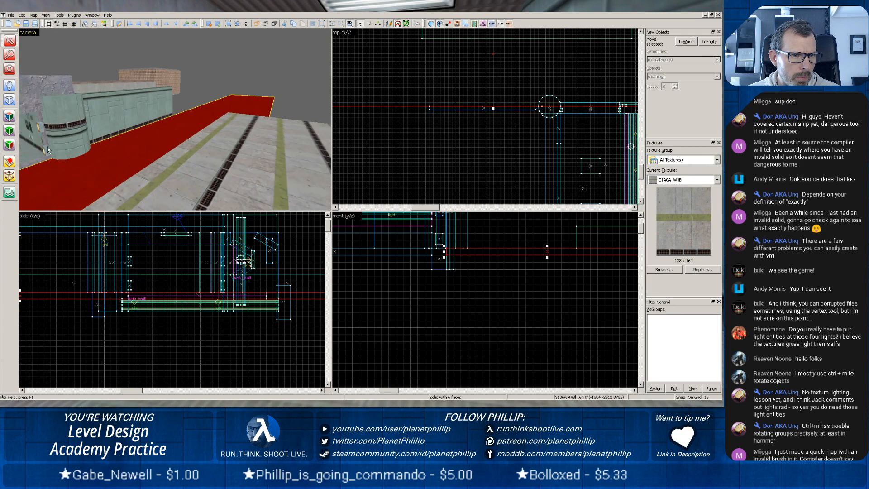
click(101, 128)
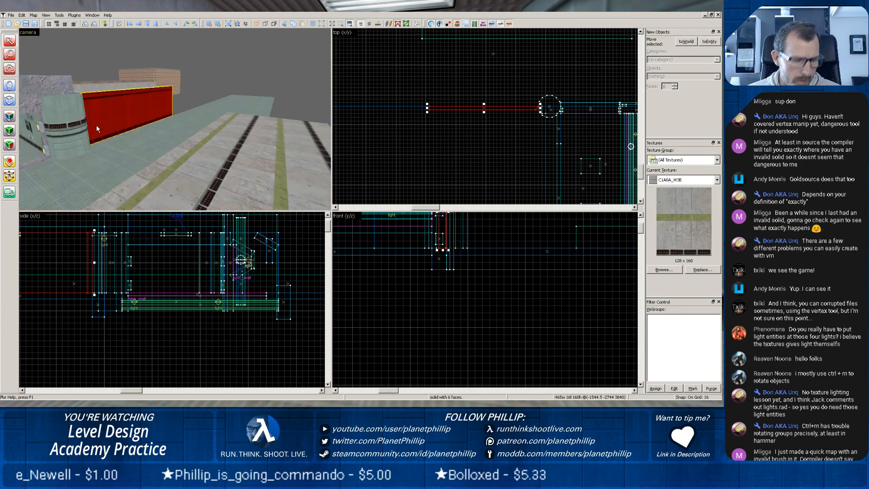
click(9, 116)
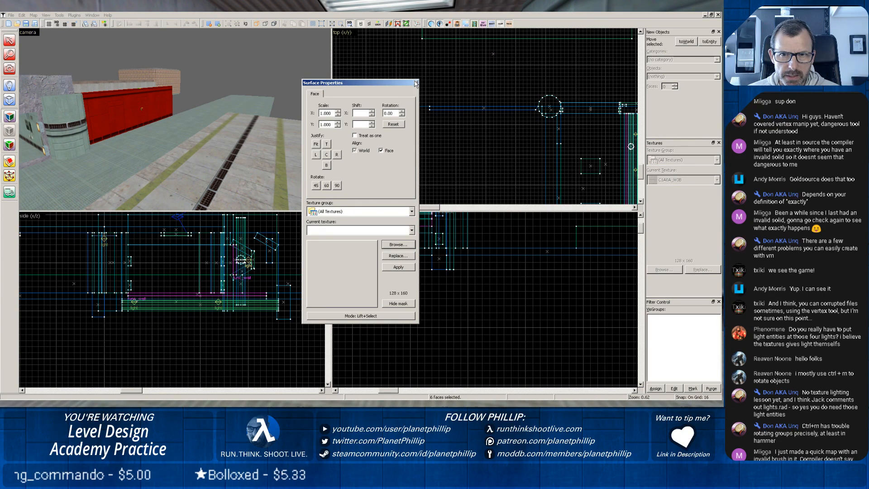
click(416, 83)
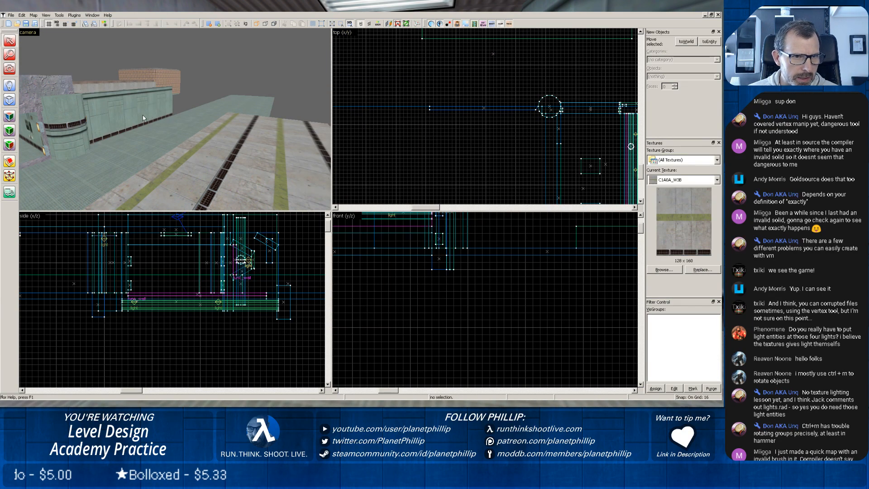
Pick up the C1A0_LABW5 texture from the green wall's front face and apply it to the outward-facing sides of the round column.
click(110, 116)
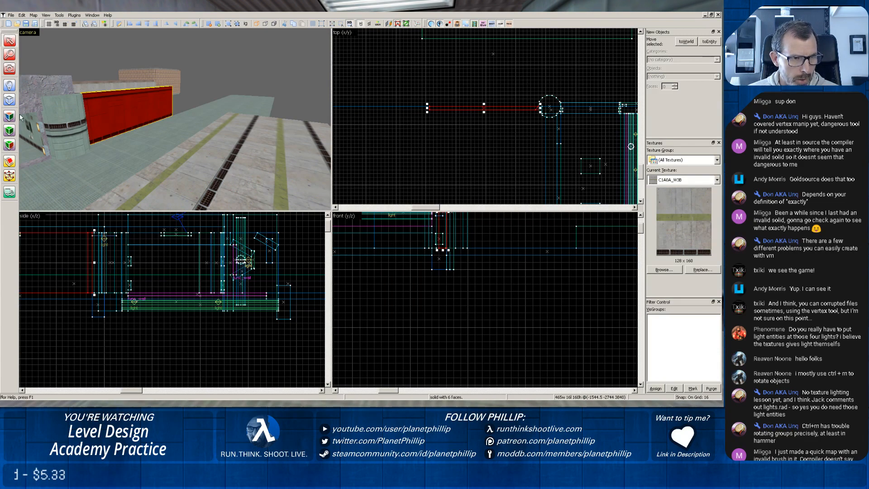
click(9, 116)
click(117, 114)
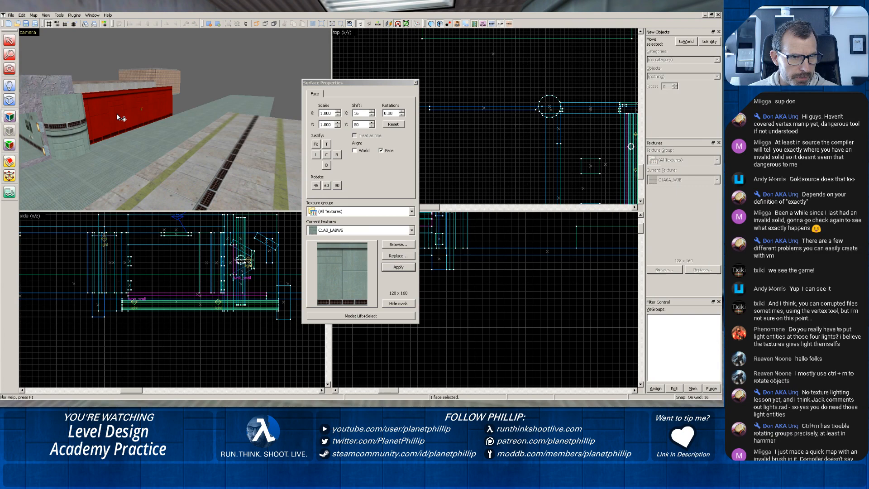
right_click(61, 129)
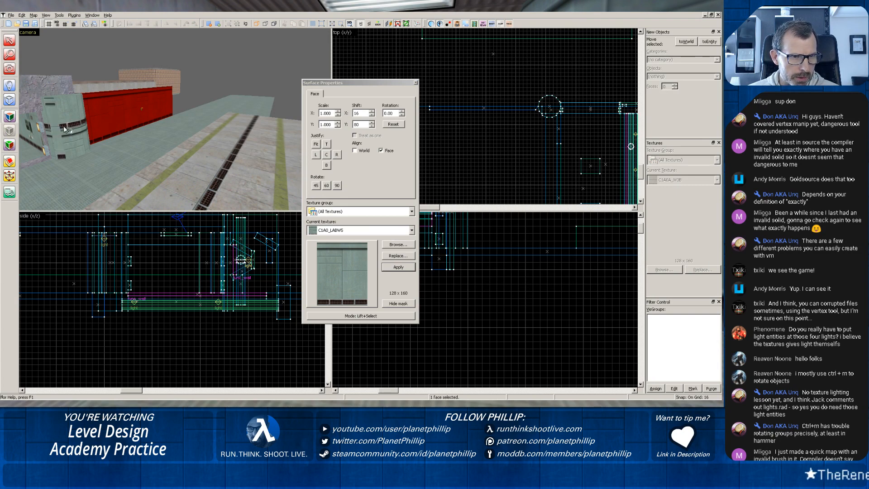
right_click(72, 127)
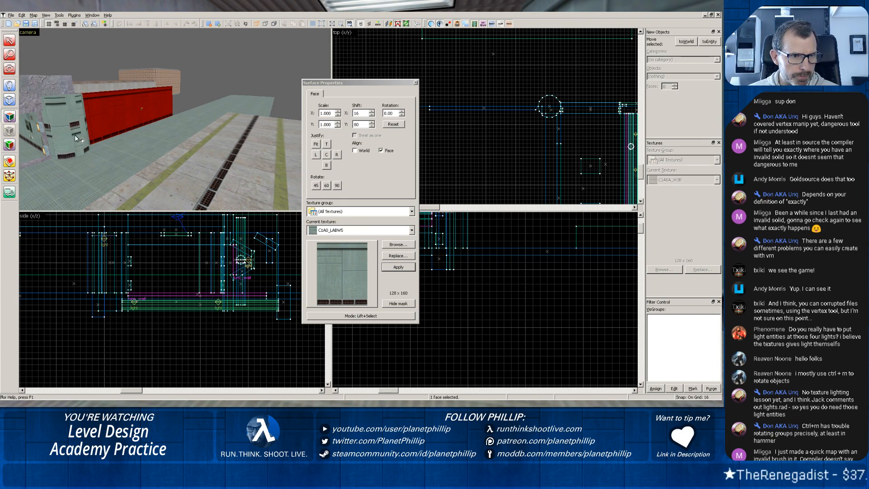
right_click(78, 135)
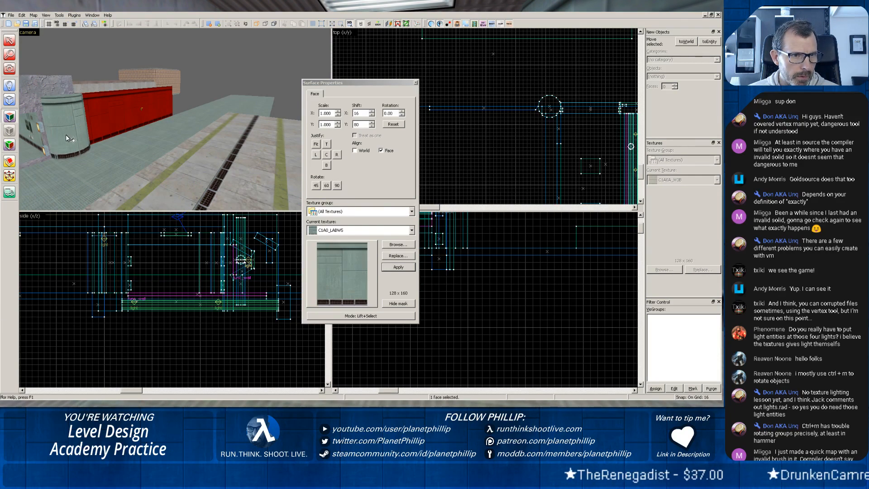
click(416, 83)
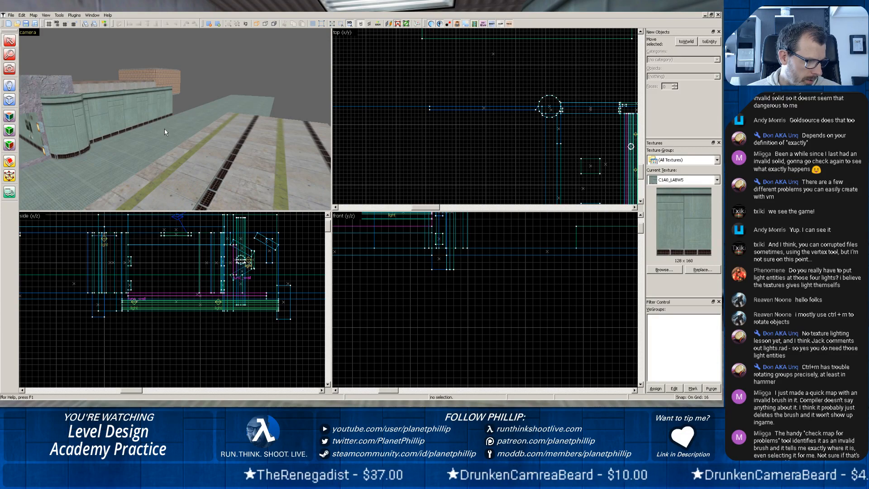
Continue the C1A0_LABW5 texture from the neighbouring column face onto the remaining column face beside the green wall.
key(z)
key(w)
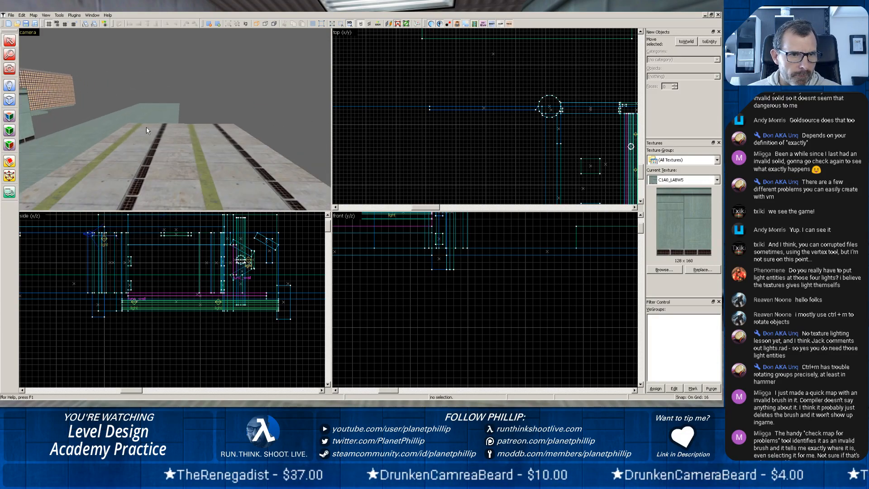
key(w)
key(w)
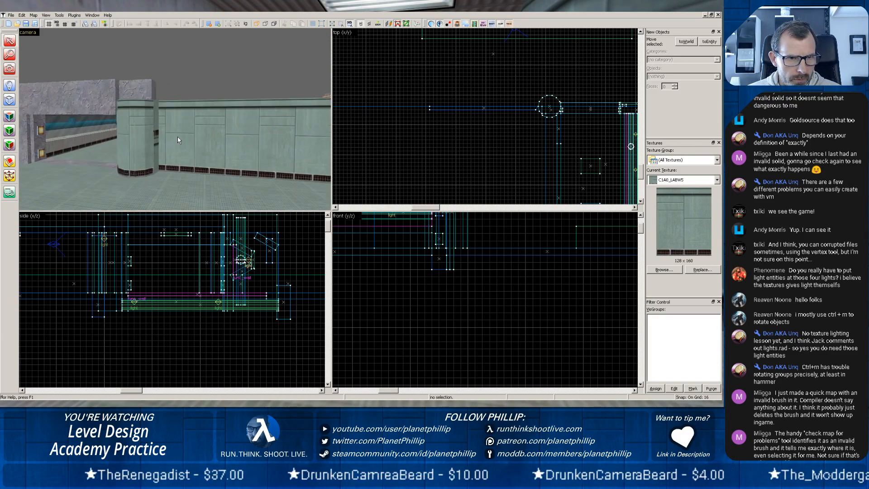
key(w)
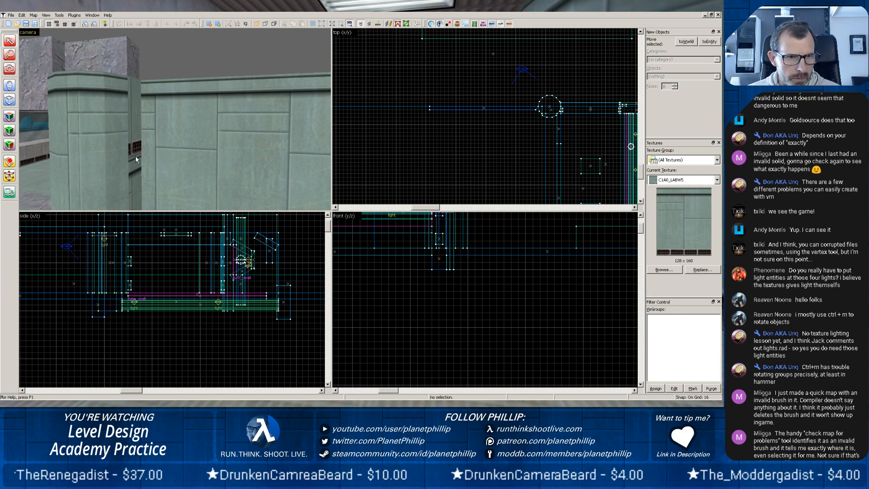
click(10, 116)
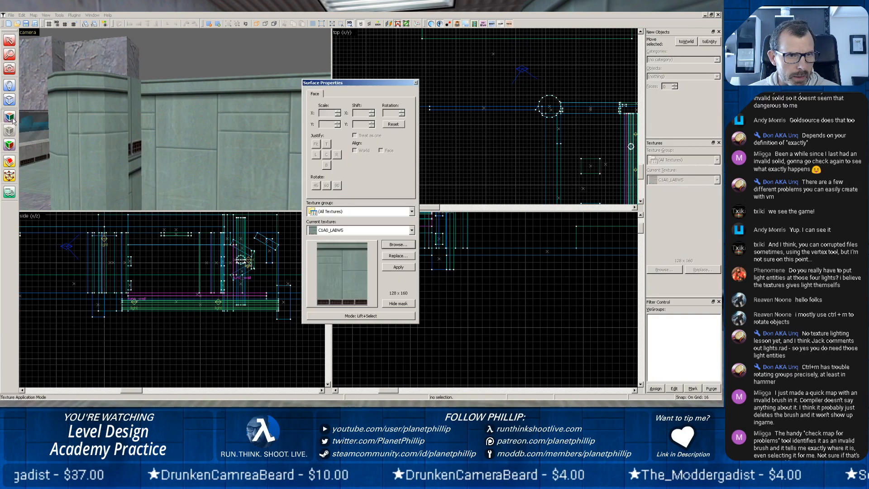
click(126, 138)
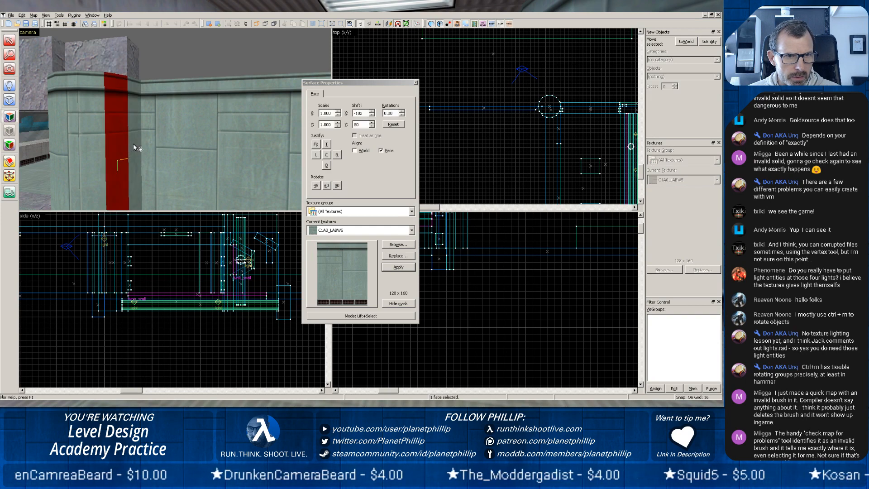
click(415, 83)
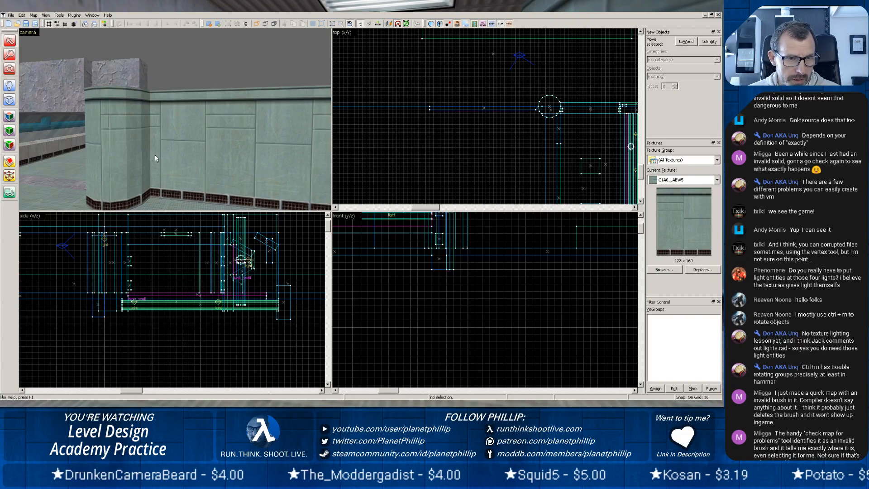
Examine the retextured round column, the green wall and the rock doorway from the outer floor.
scroll(155, 155, down, 1)
scroll(153, 156, up, 1)
scroll(87, 157, down, 2)
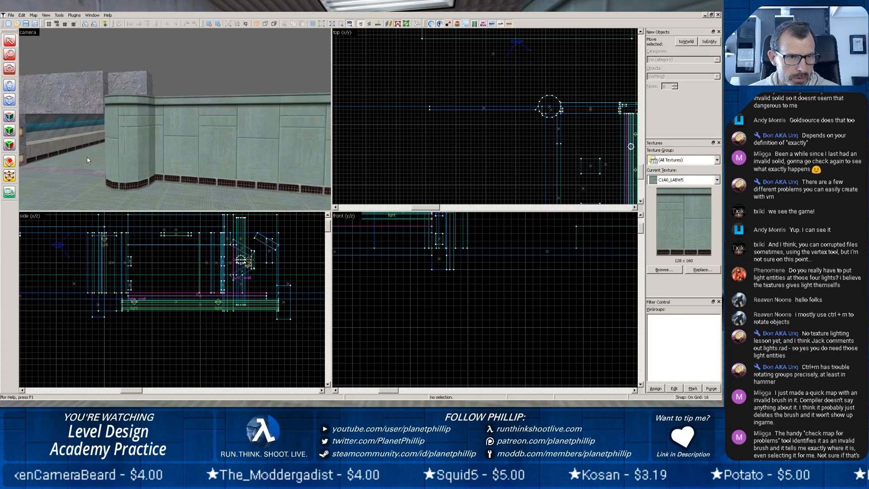
scroll(87, 157, down, 1)
scroll(60, 153, down, 1)
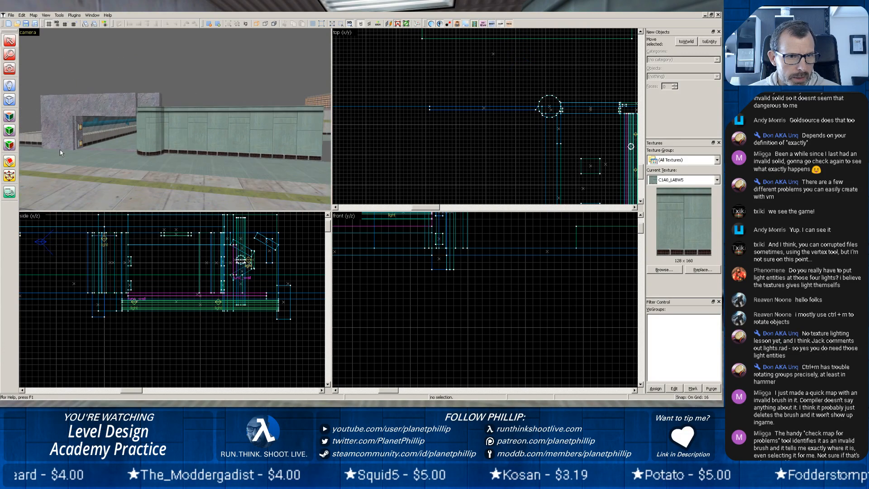
key(z)
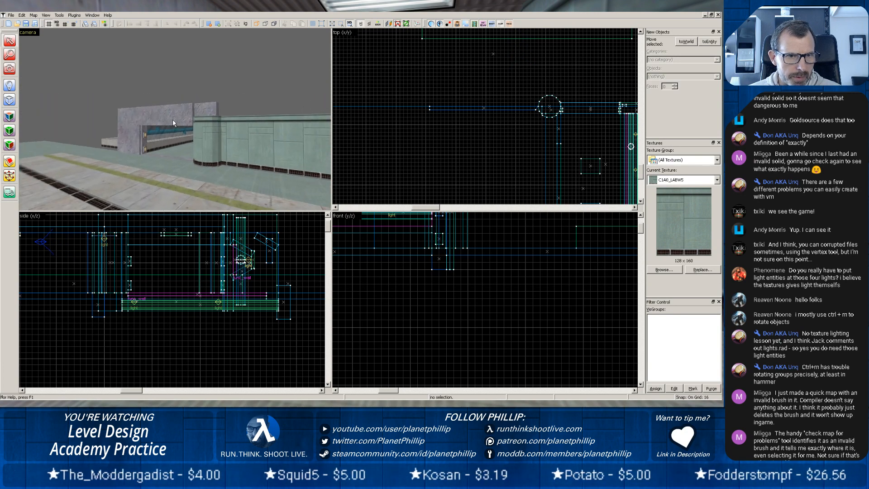
scroll(172, 119, up, 6)
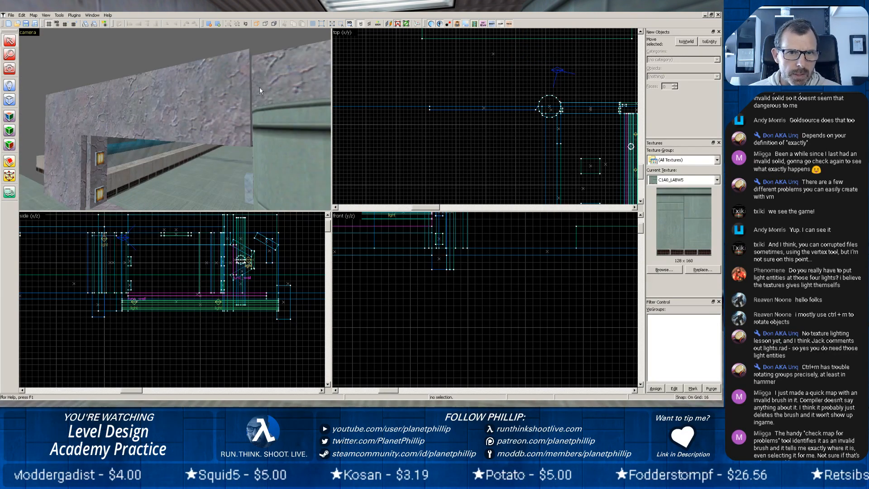
key(z)
Compare the rock lintel above the doorway with the rock jamb behind the round column, checking their sizes and how they line up.
click(245, 97)
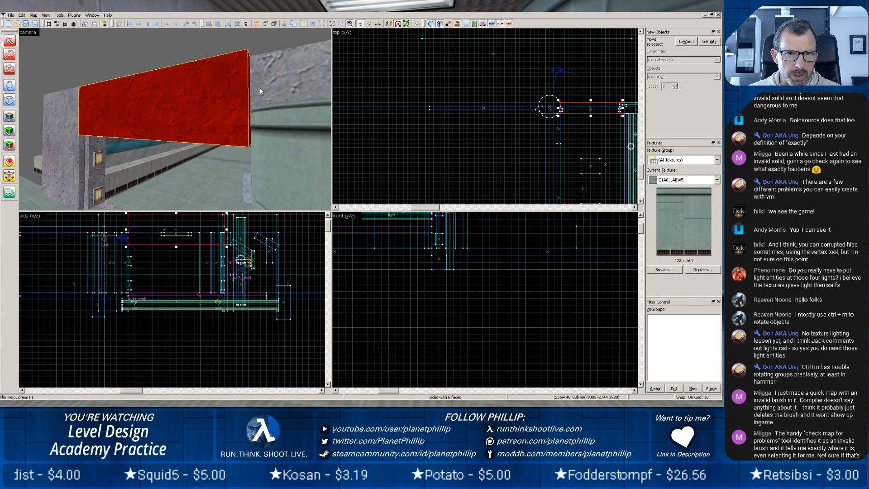
click(293, 78)
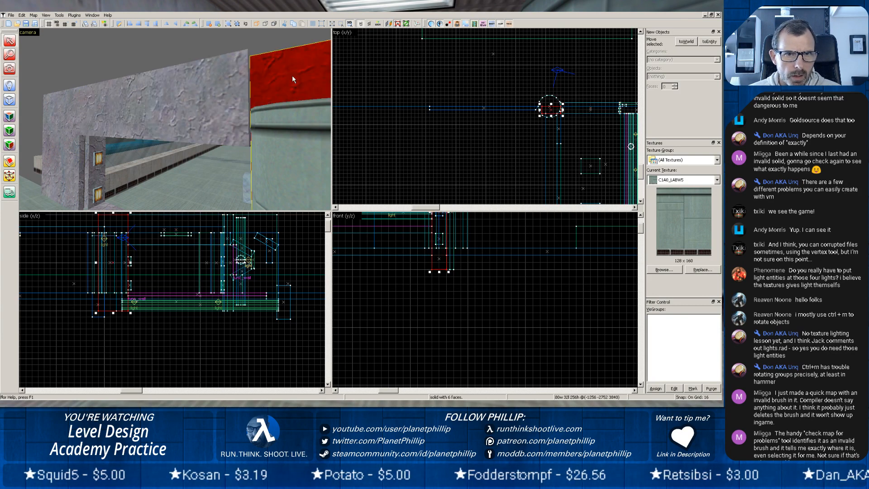
scroll(547, 129, up, 5)
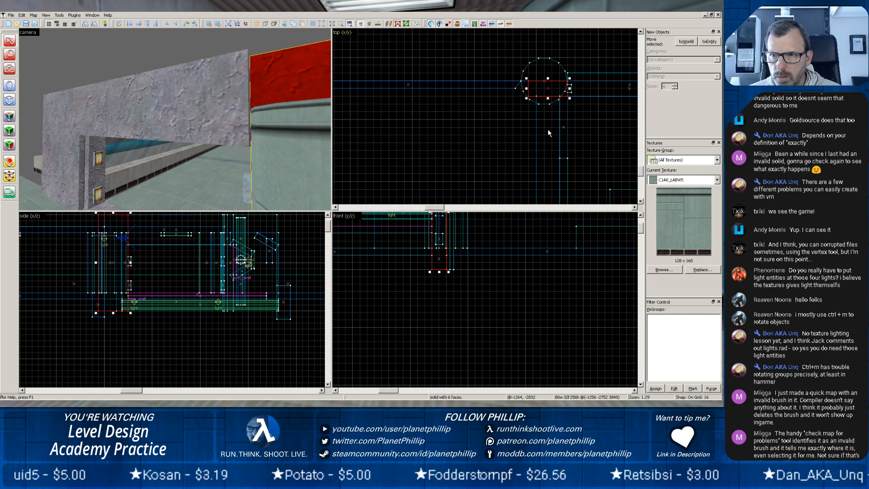
click(231, 96)
click(276, 78)
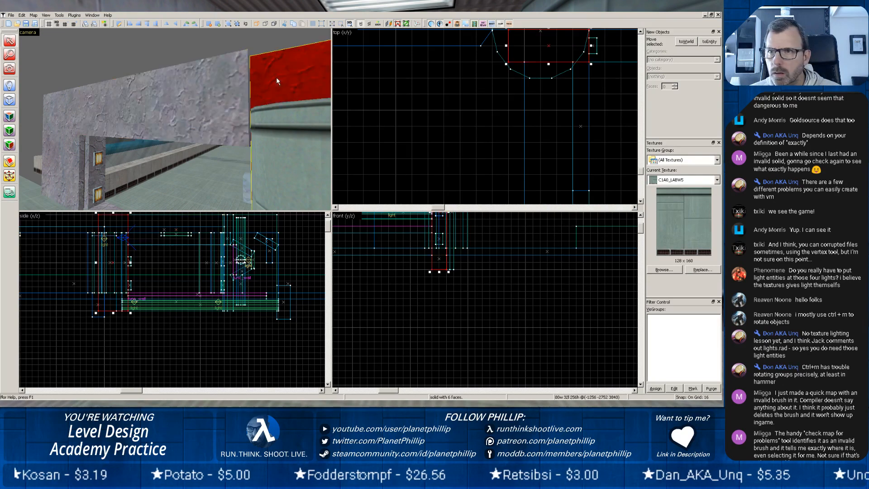
click(198, 88)
scroll(189, 99, up, 2)
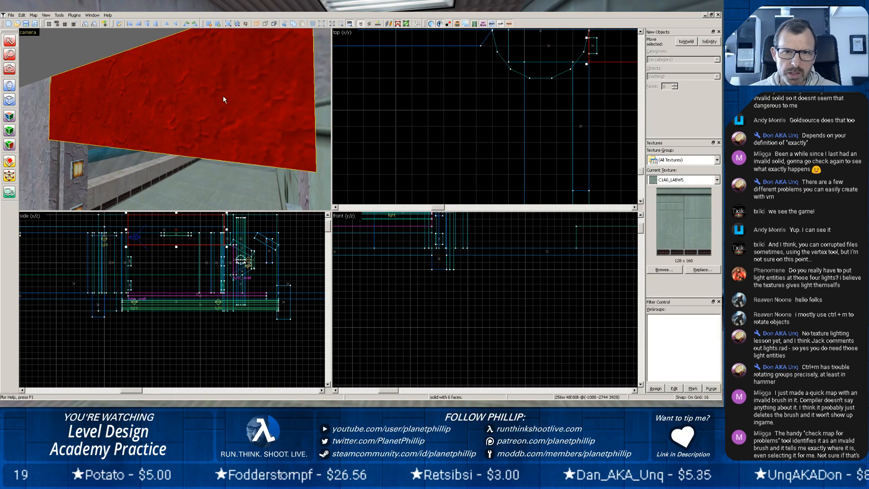
scroll(103, 113, down, 3)
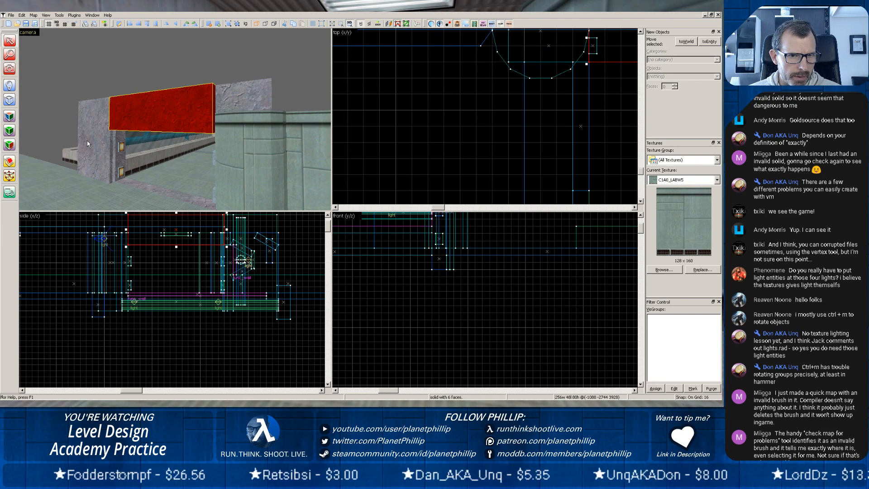
scroll(87, 148, down, 2)
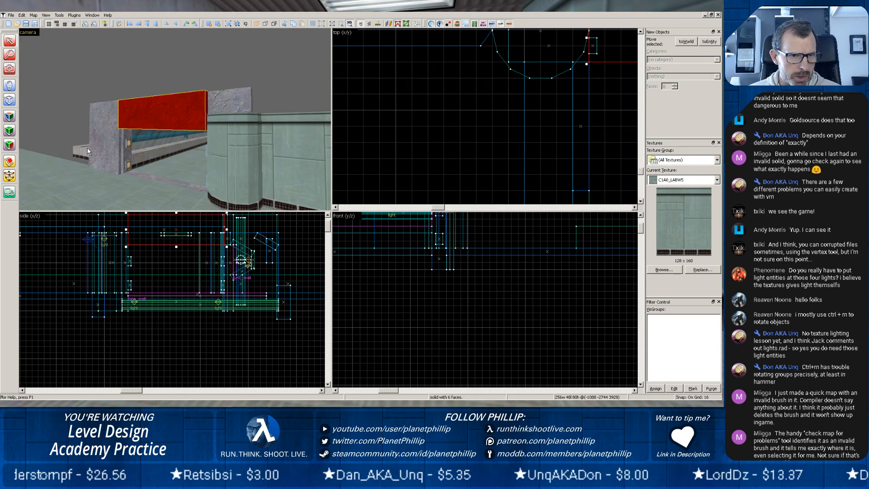
Extend the thin rock slab on the far side of the doorway outward to 628 units wide.
click(99, 158)
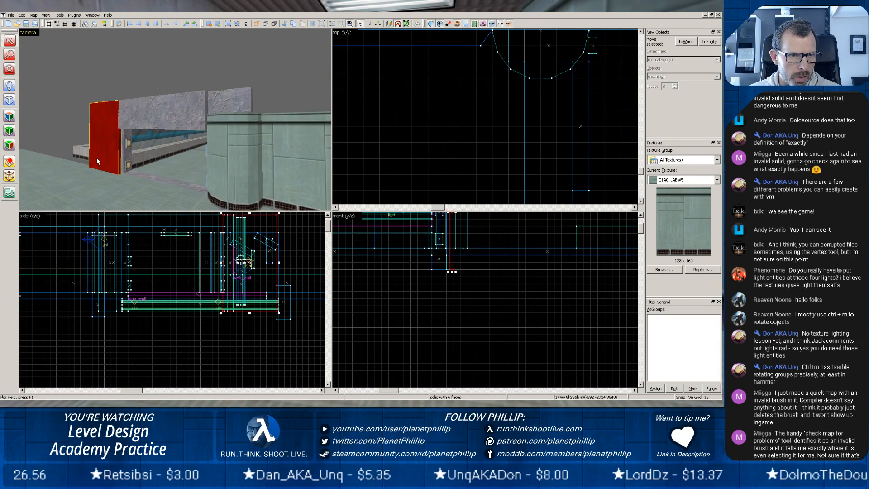
scroll(460, 156, down, 3)
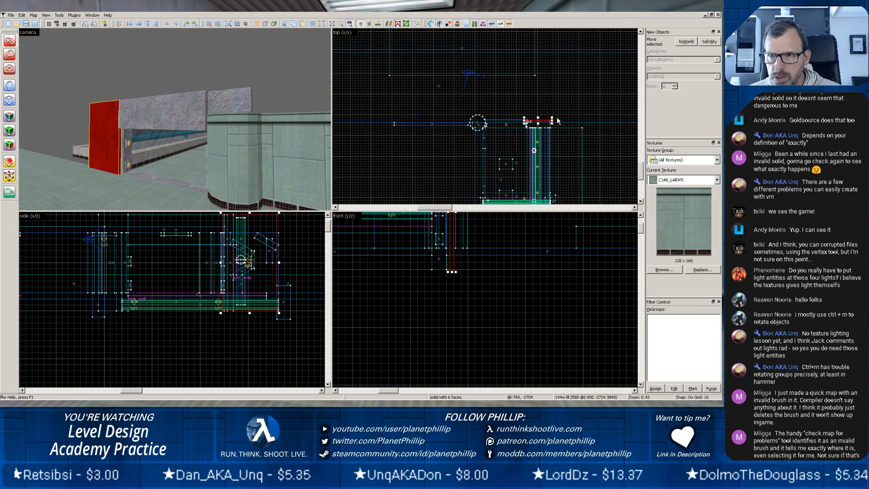
drag(552, 121, 632, 110)
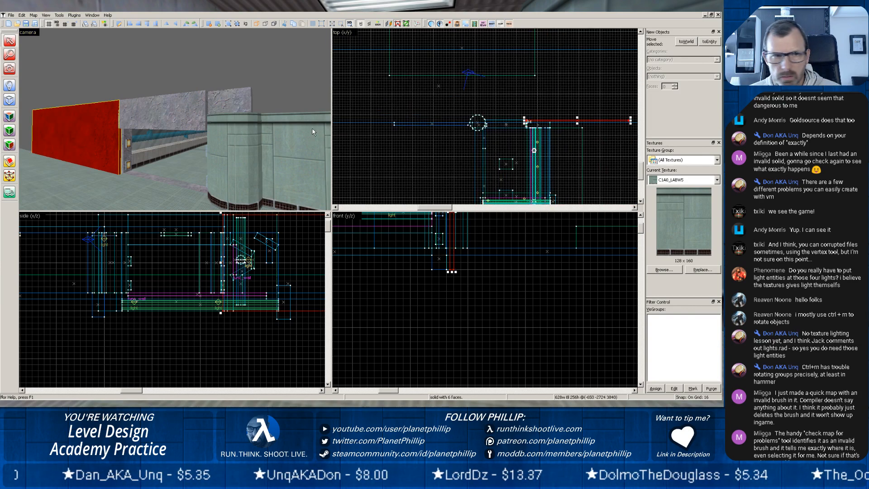
click(136, 176)
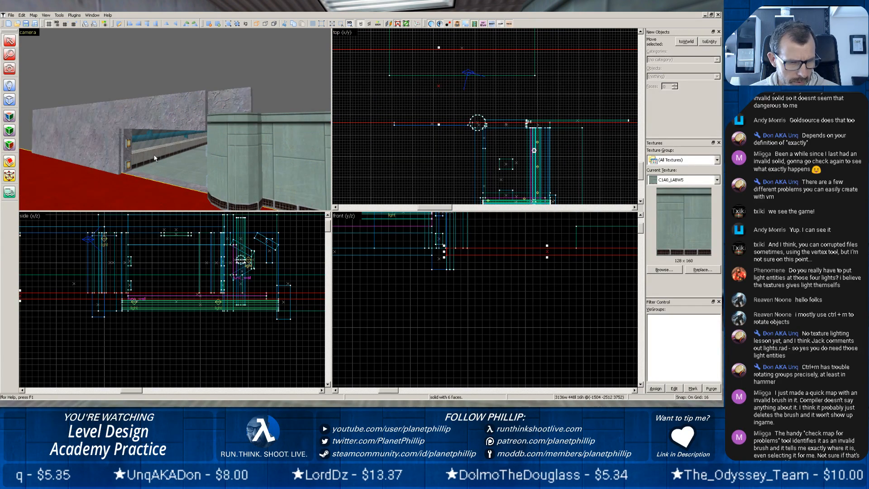
Pick up the C1A0A_W3B texture from the low wall seen through the doorway and apply it to the extended slab's outer face.
key(shift+a)
click(146, 156)
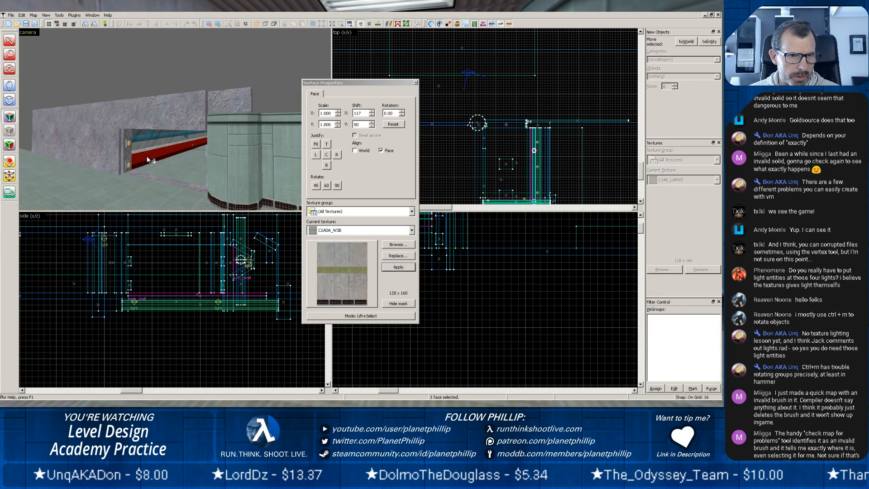
right_click(77, 144)
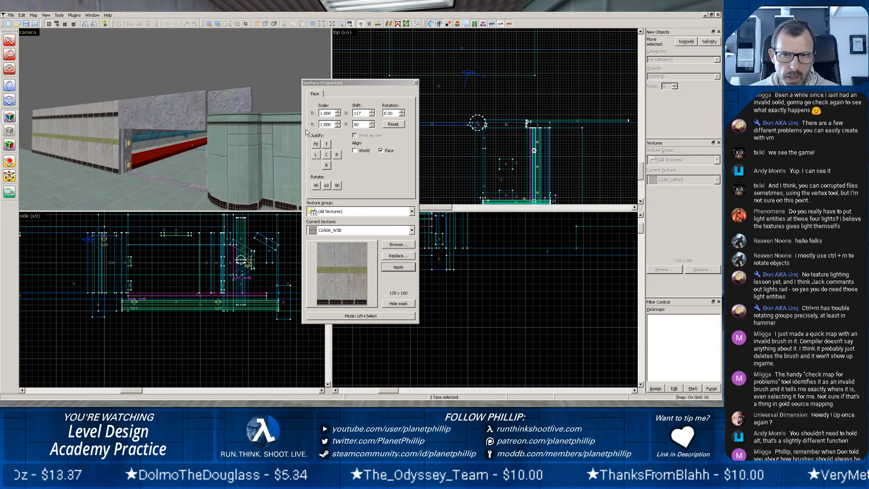
click(415, 84)
Lower the top of the concrete-textured wall so that it is 208 units high.
scroll(256, 253, down, 4)
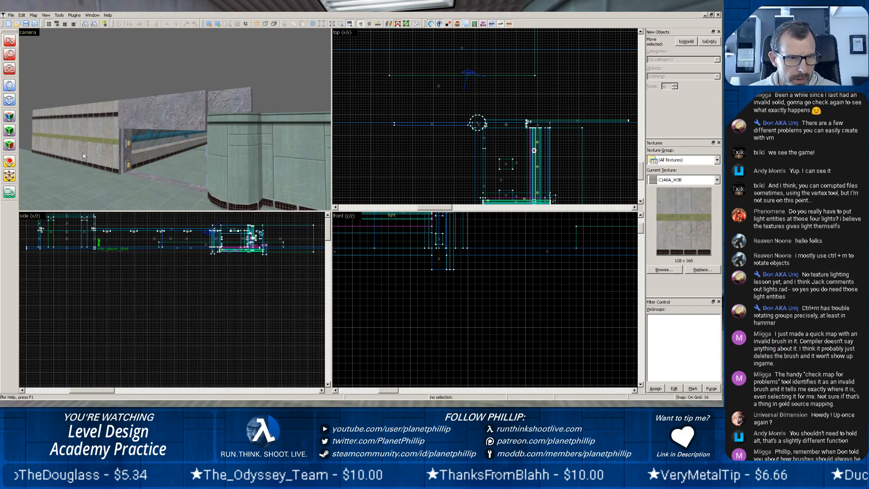
click(79, 143)
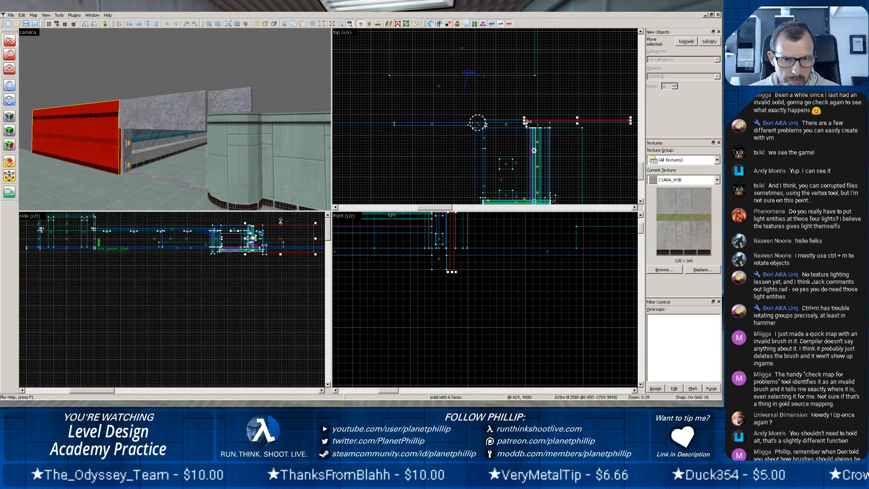
drag(281, 222, 281, 228)
click(120, 179)
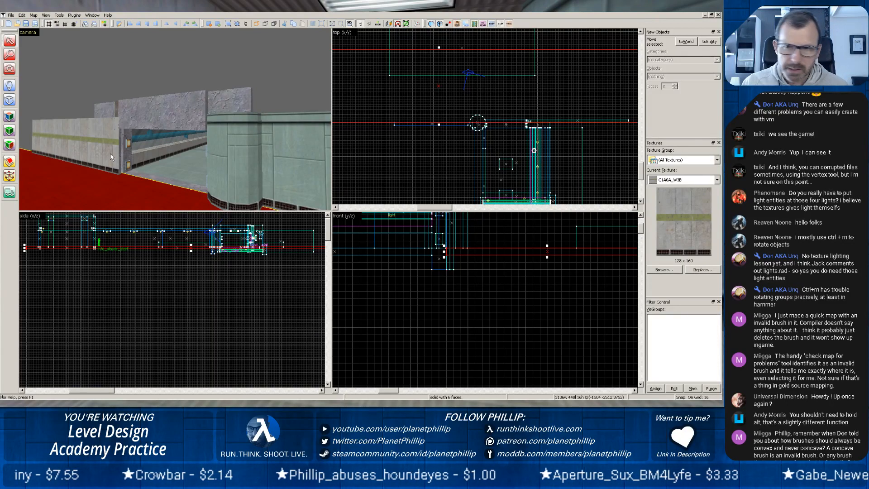
Copy the round green column to the far side of the doorway, centred at about (-912, -2737).
click(216, 162)
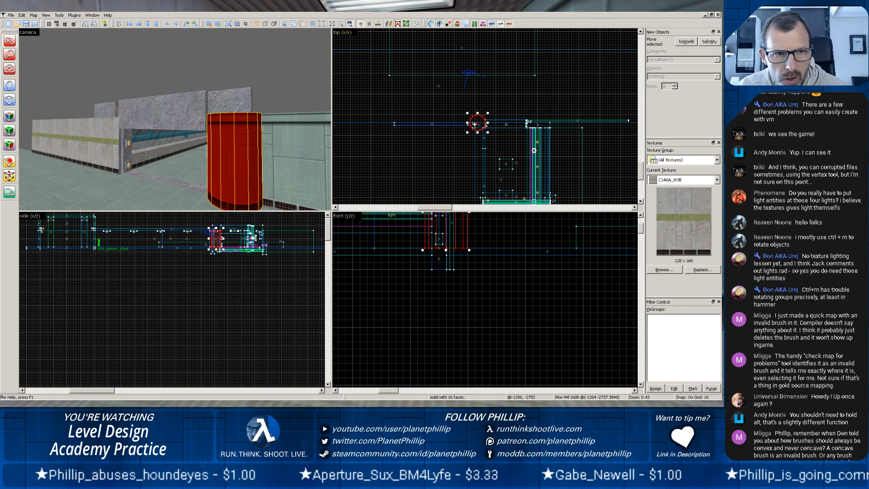
mouse_move(474, 124)
mouse_down()
mouse_move(566, 126)
mouse_move(533, 126)
mouse_up()
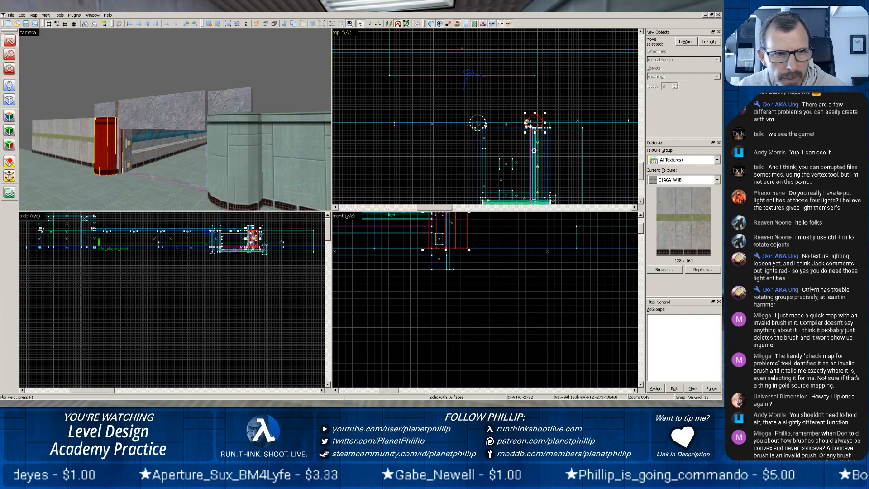
click(121, 180)
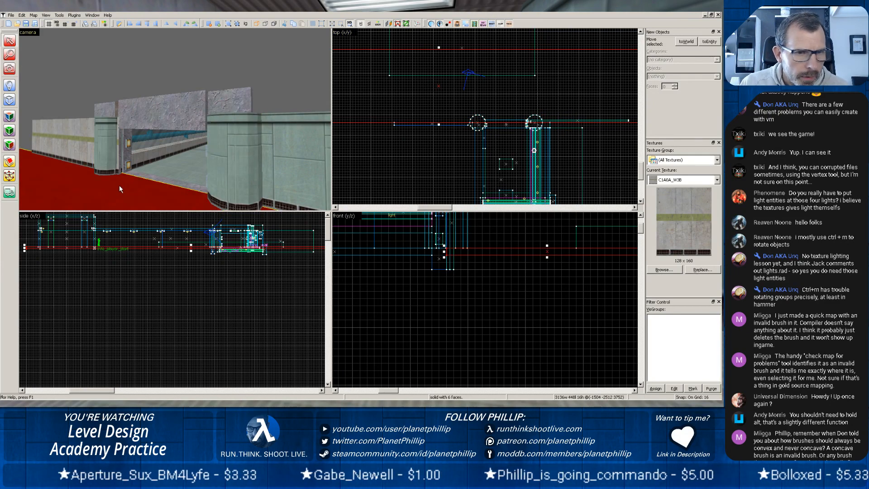
Examine how the copied column, the concrete wall and the doorway threshold line up in plan.
scroll(530, 142, up, 5)
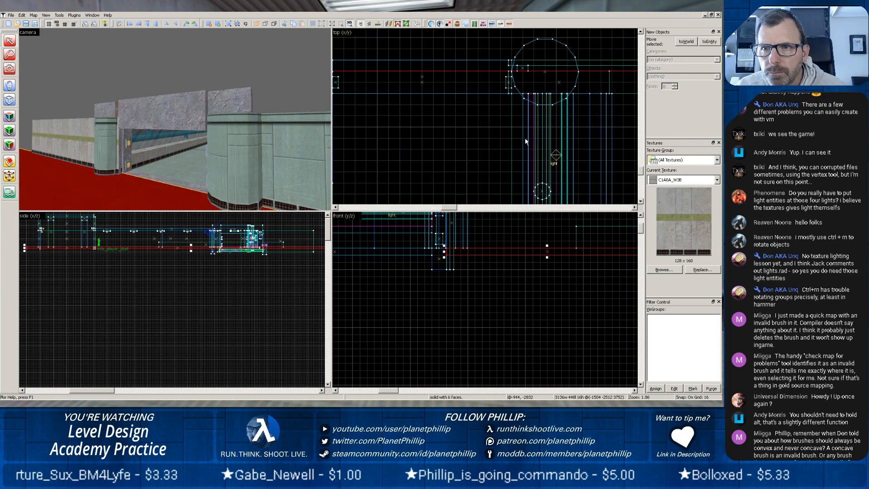
scroll(507, 131, down, 1)
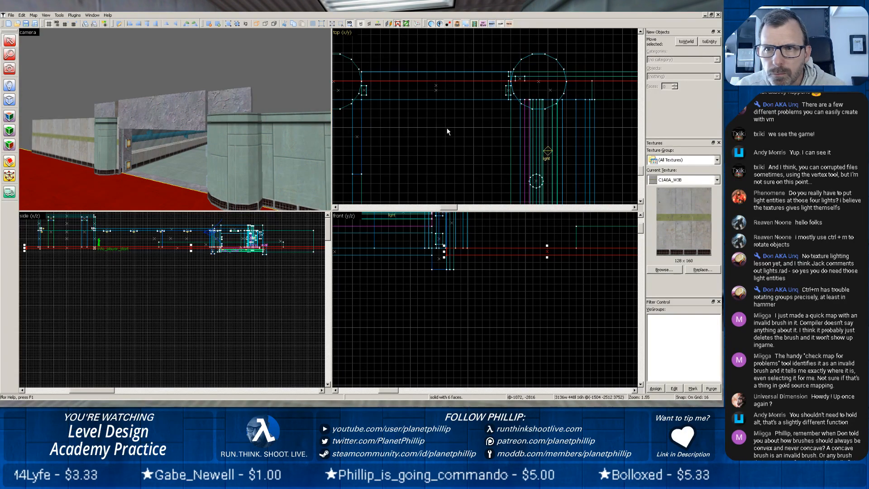
scroll(413, 132, down, 1)
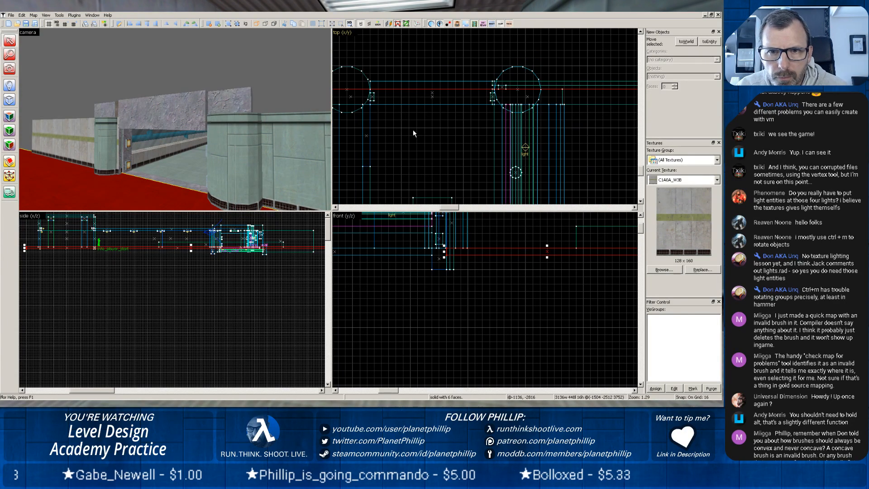
click(119, 149)
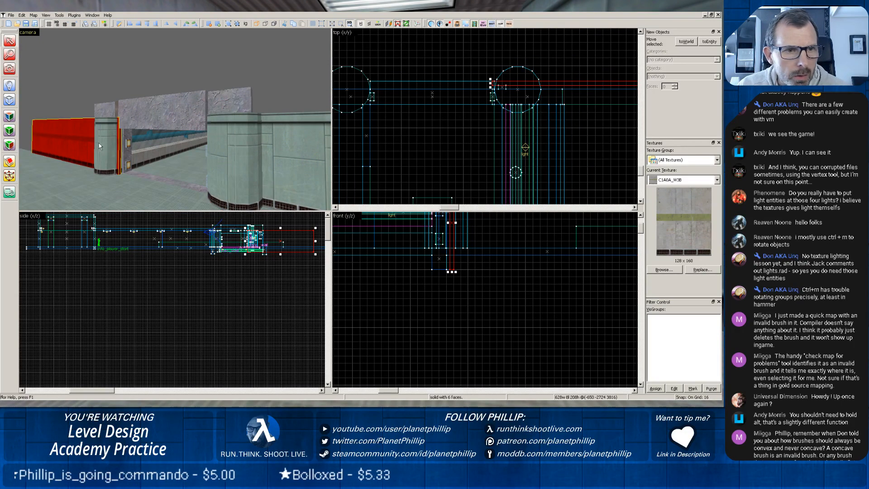
click(380, 82)
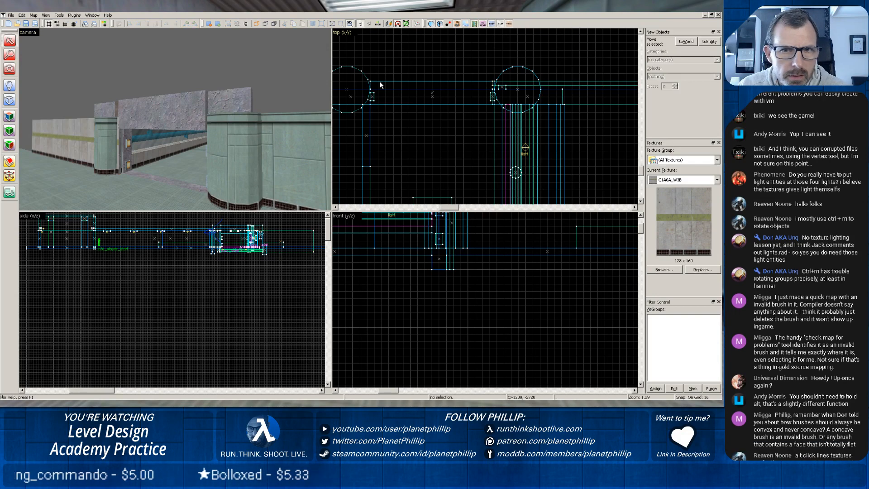
click(153, 183)
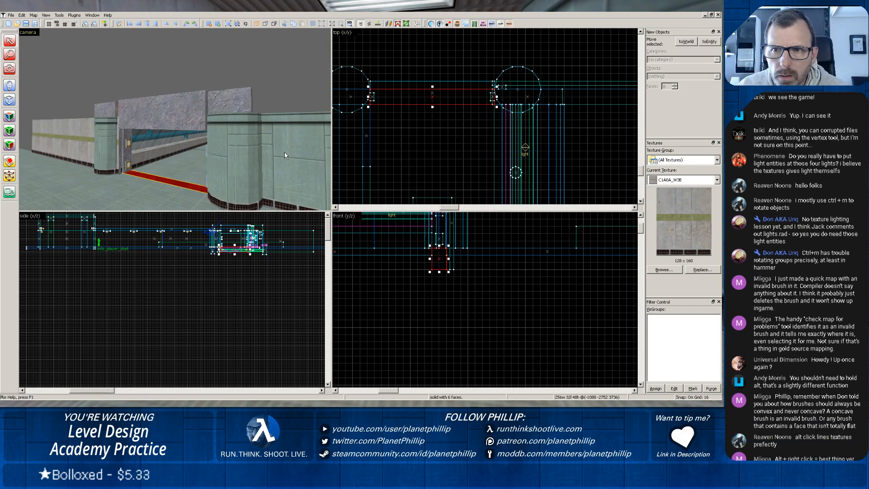
click(118, 151)
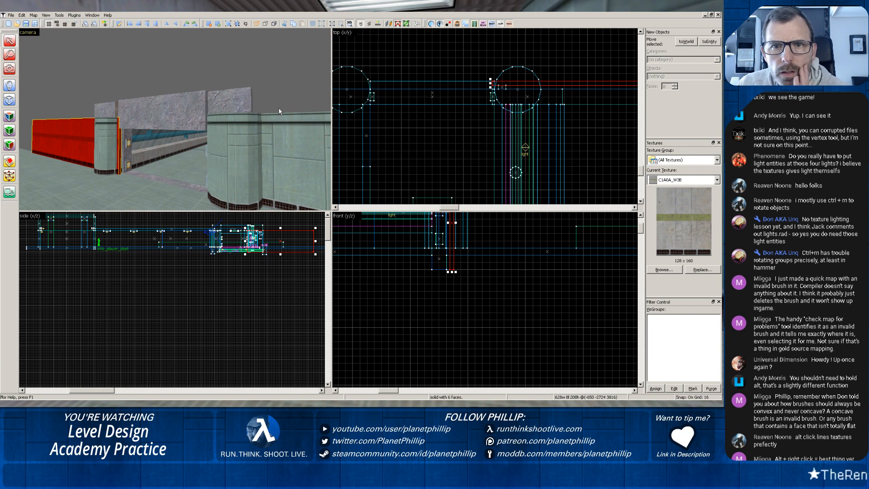
Widen the rock lintel 16 units at each end to 288 units so it reaches into both round columns.
click(373, 82)
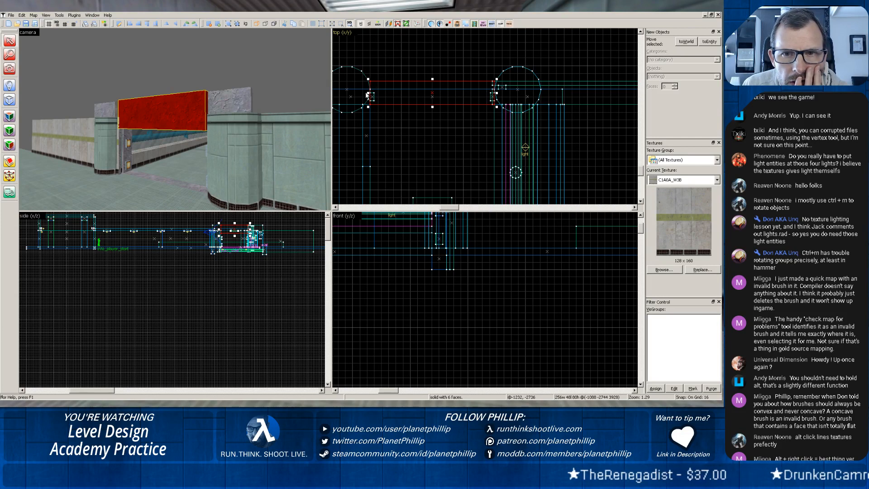
drag(368, 94, 361, 94)
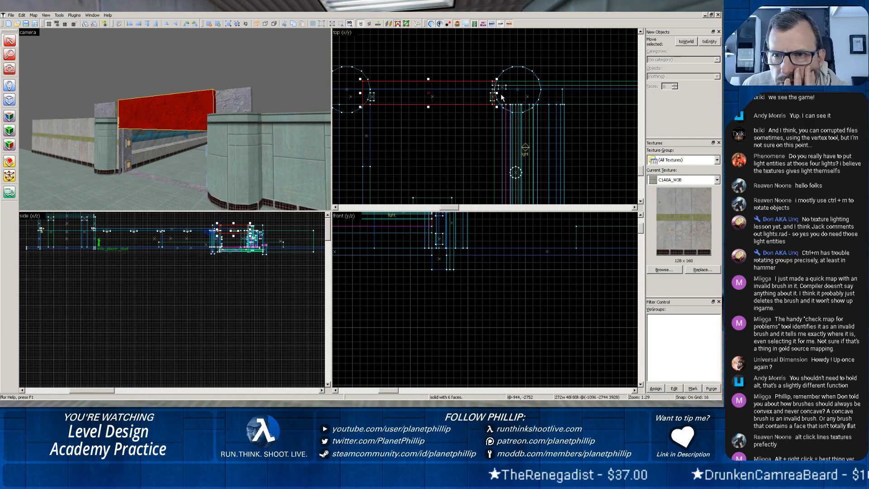
drag(496, 94, 501, 92)
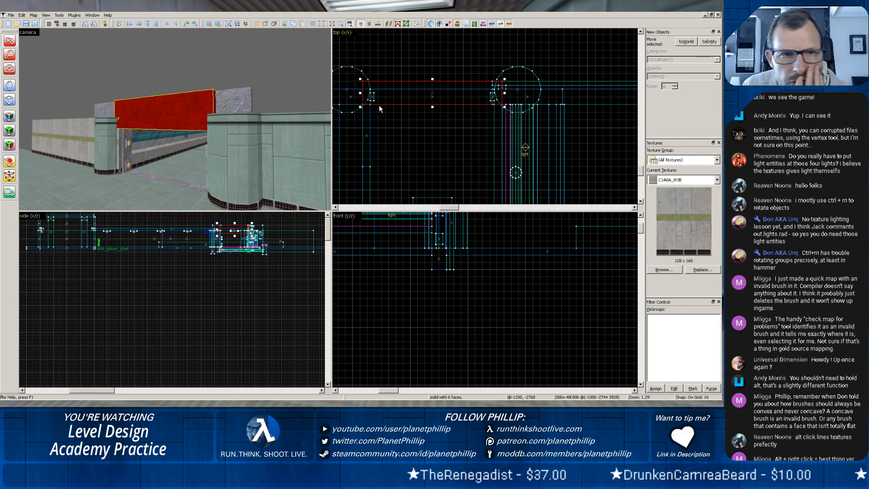
Compare the far rock jamb, the concrete wall and the threshold with the positions of the two columns.
click(131, 167)
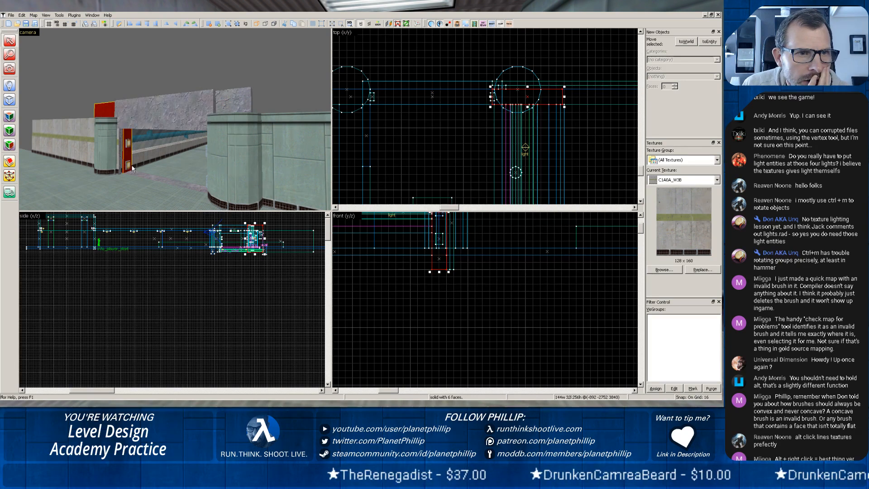
click(116, 142)
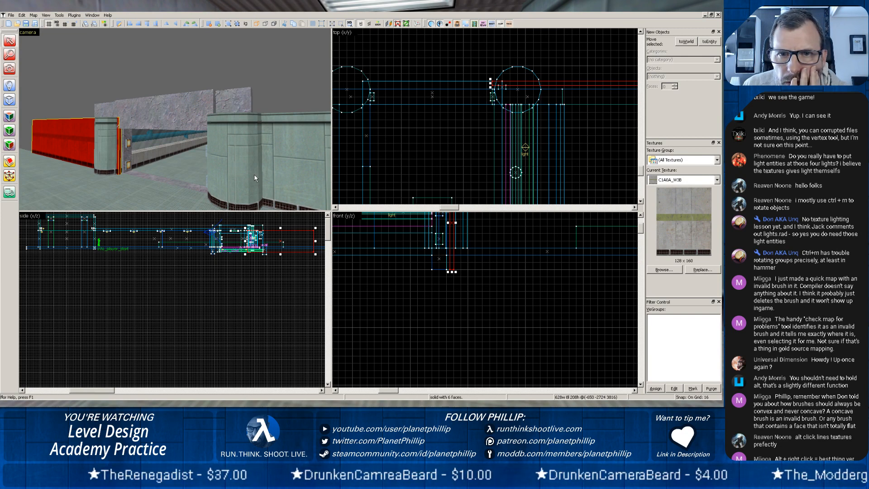
scroll(388, 155, down, 2)
scroll(388, 155, down, 1)
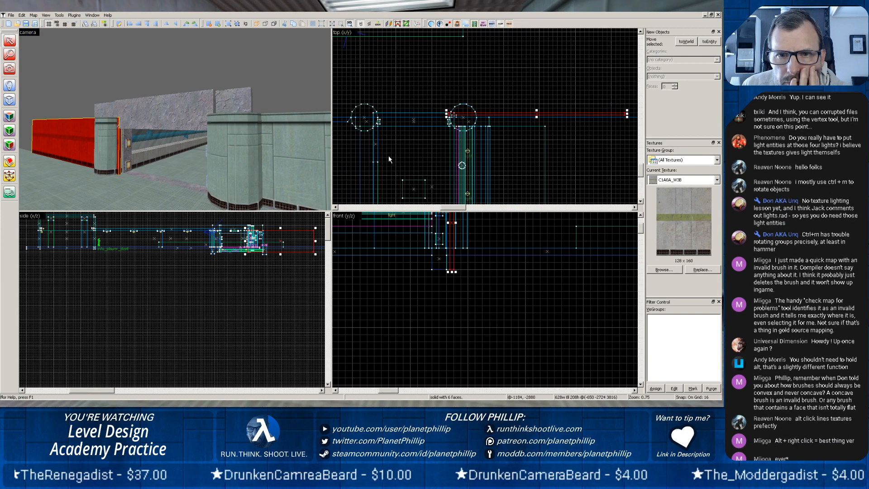
click(151, 180)
scroll(290, 154, up, 3)
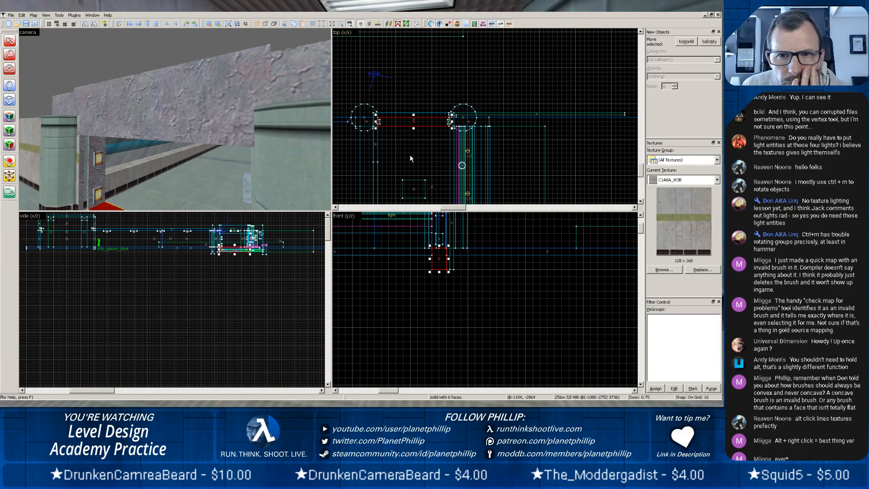
scroll(413, 154, up, 2)
scroll(414, 157, up, 1)
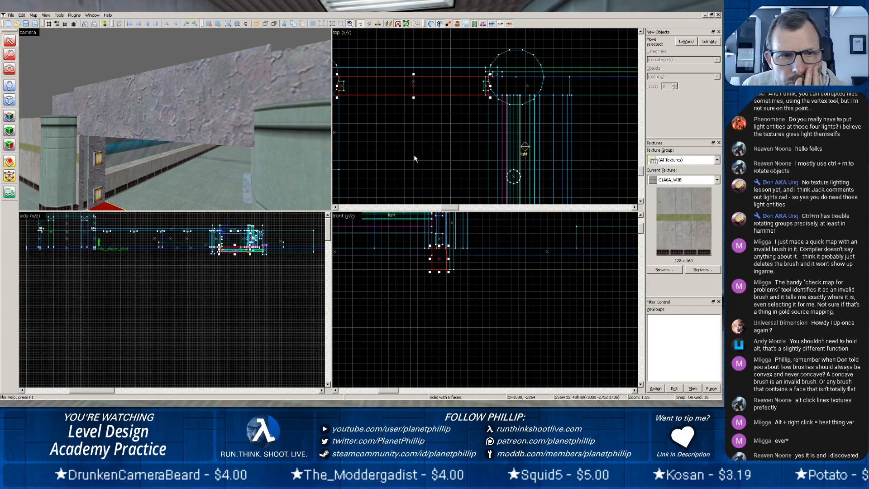
Shorten the concrete wall's doorway end to 544 units wide and reposition the wall against the copied column, centred at (-592, -2740).
scroll(414, 154, down, 1)
click(78, 159)
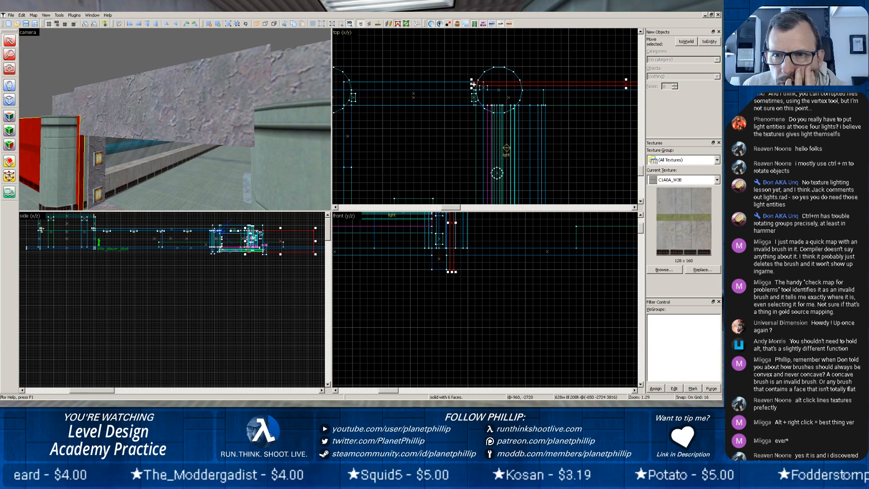
drag(471, 84, 554, 90)
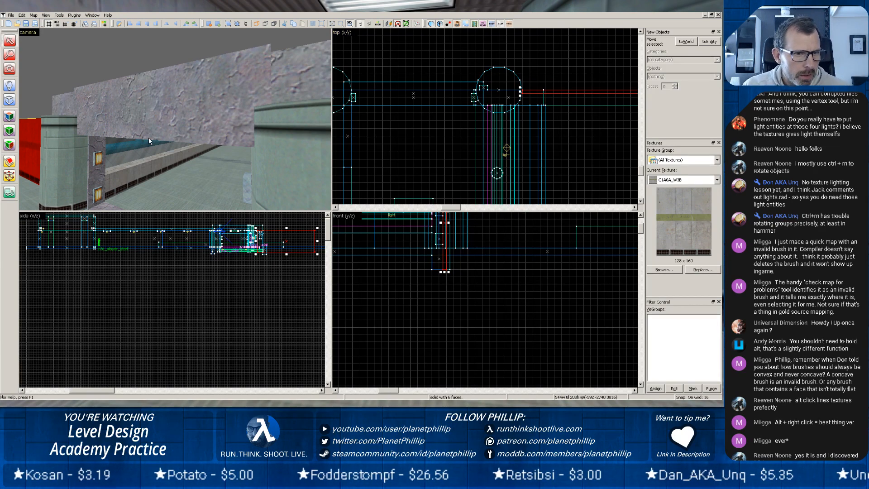
Narrow the rock jamb behind the copied column to 100 units wide and add the column to the selection.
key(z)
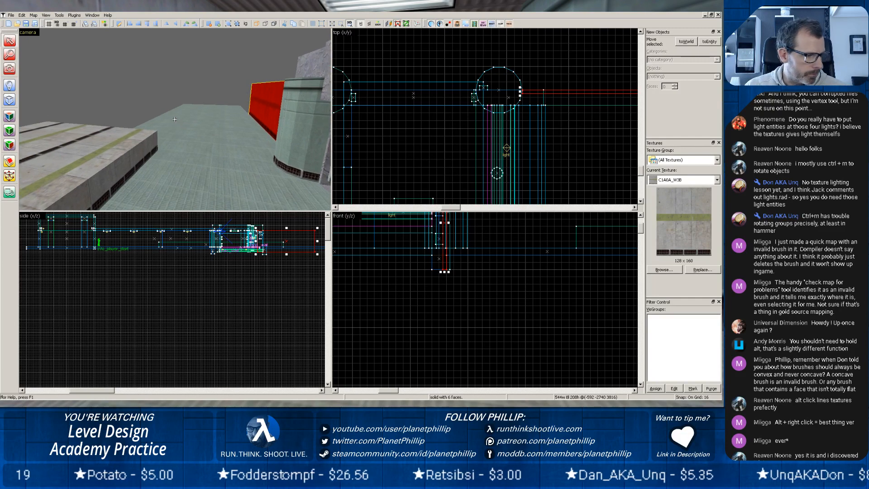
key(z)
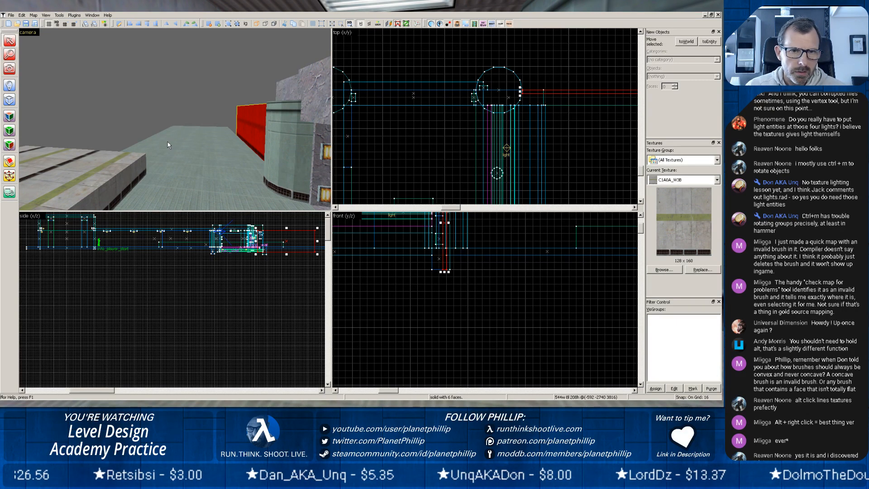
key(w)
key(z)
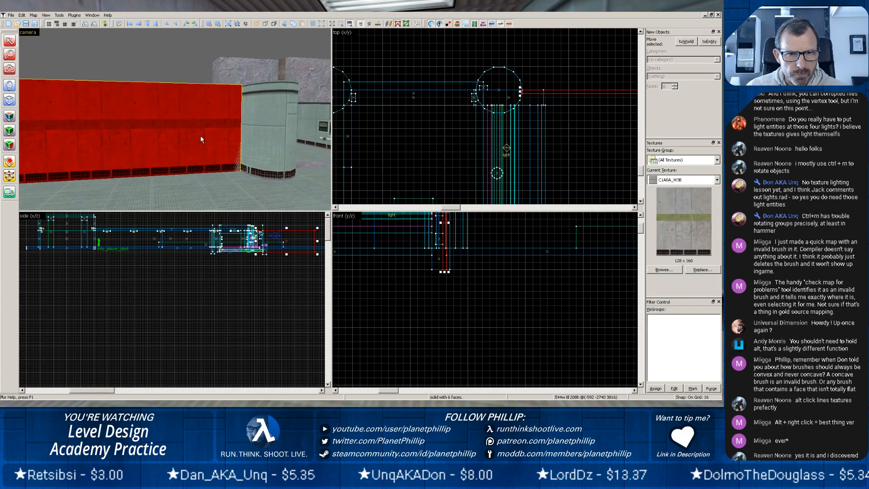
click(224, 81)
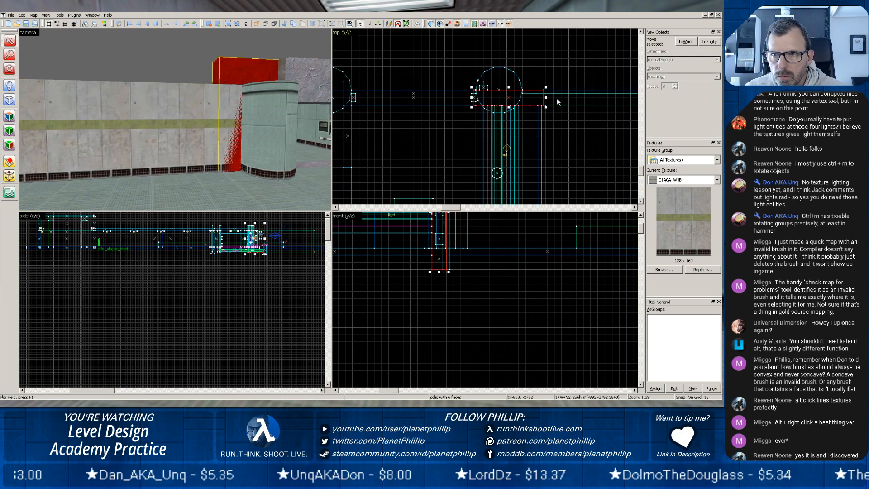
drag(547, 99, 531, 98)
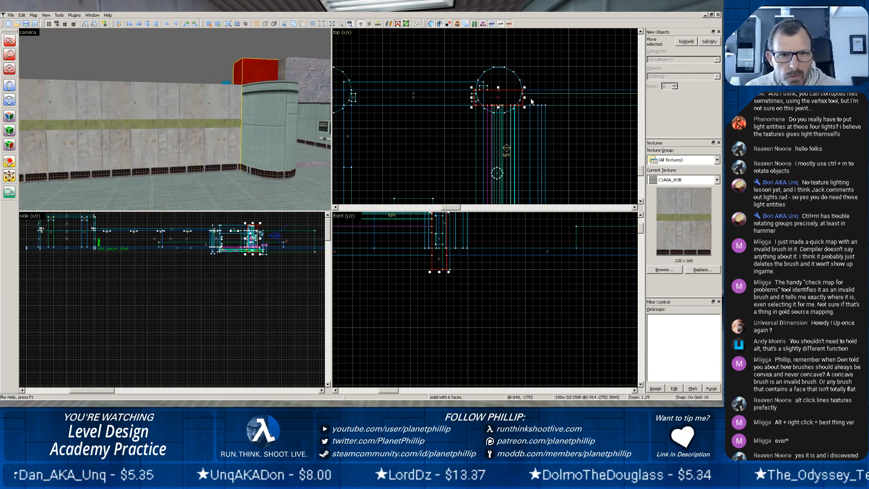
ctrl+click(243, 155)
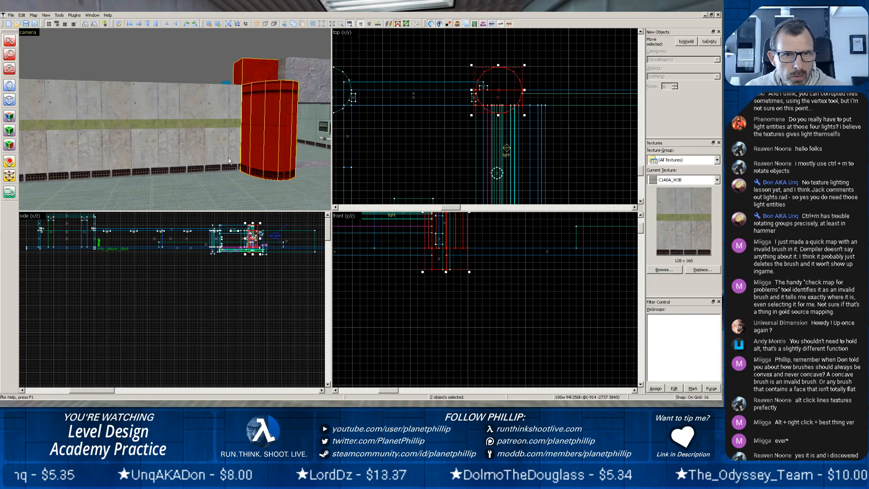
Examine how the copied column, the adjoining concrete wall and the floor meet on the doorway's outer side.
click(228, 175)
scroll(229, 175, up, 3)
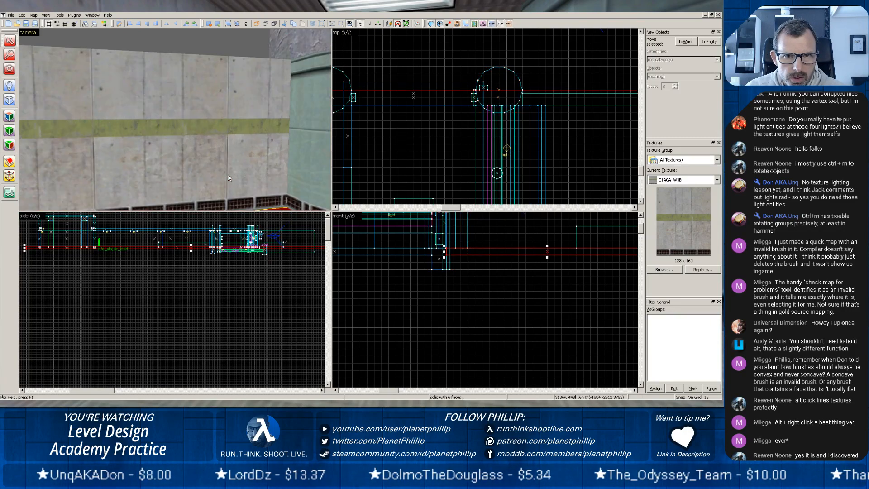
key(z)
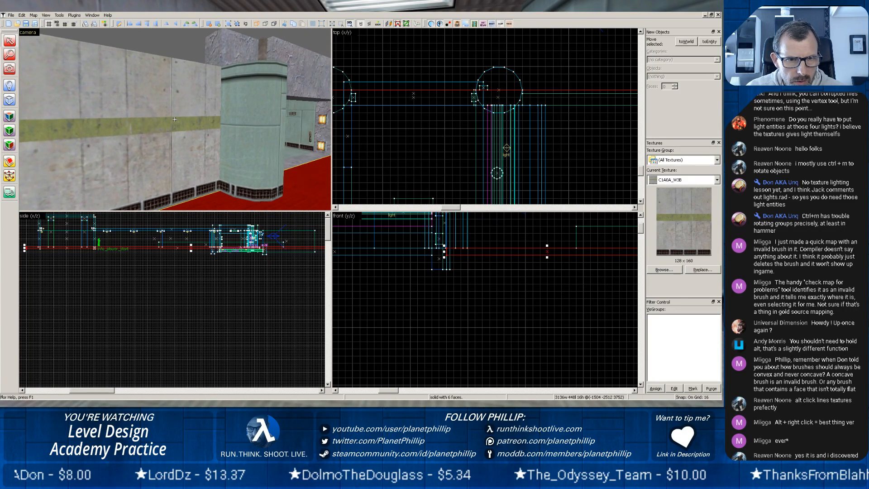
key(z)
click(210, 110)
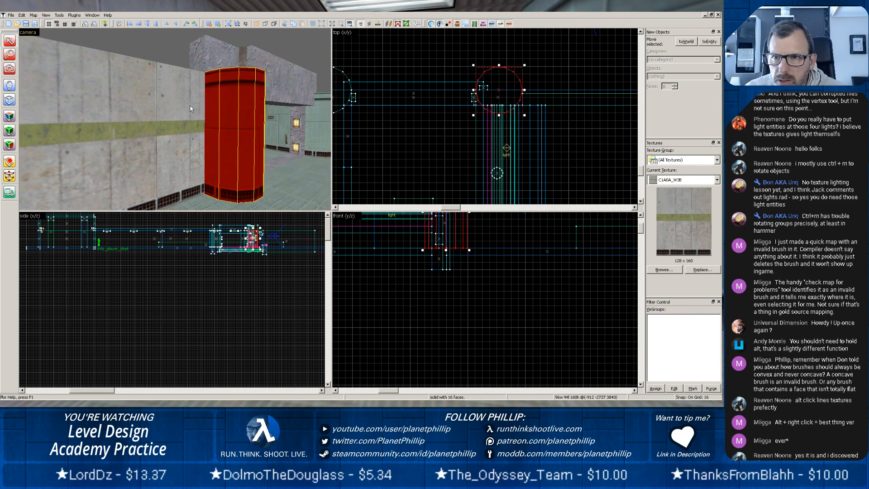
click(189, 105)
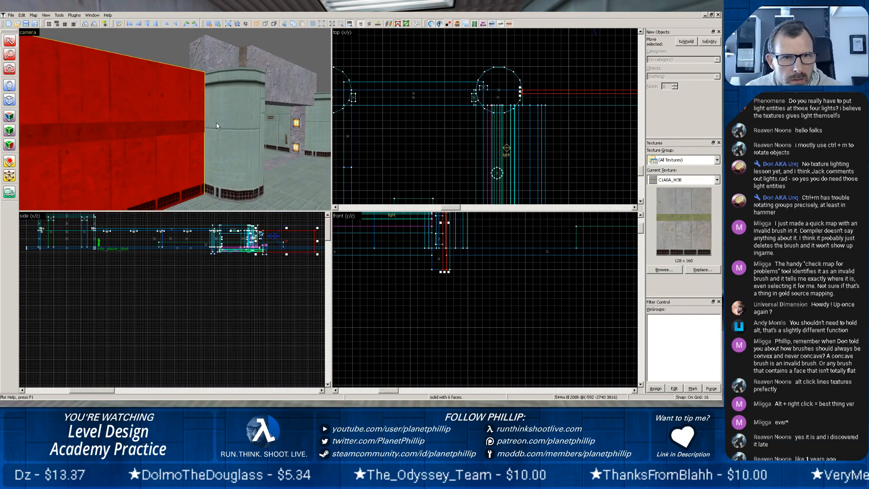
scroll(217, 127, up, 3)
scroll(216, 123, down, 5)
middle_drag(232, 131, 175, 119)
scroll(185, 123, up, 4)
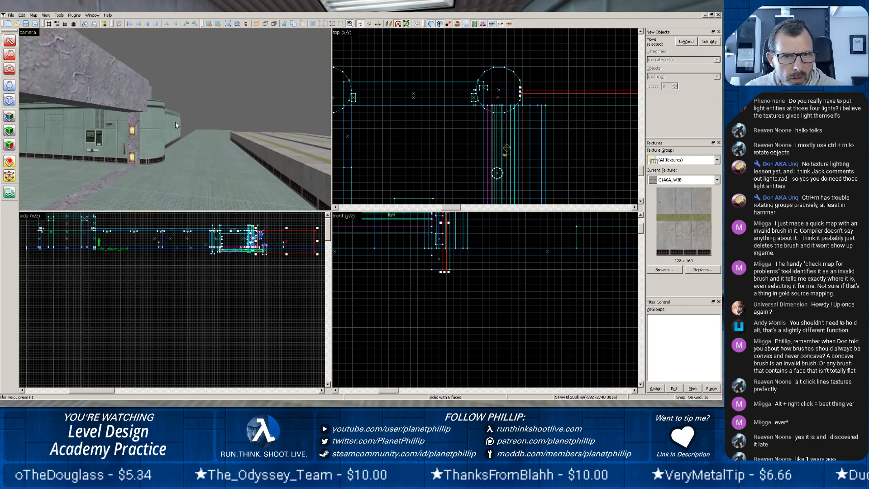
scroll(176, 123, down, 3)
Reduce the low concrete block outside the doorway to 116 units deep and move it clear of the building, centred at (912, -2710).
click(268, 148)
scroll(448, 141, down, 5)
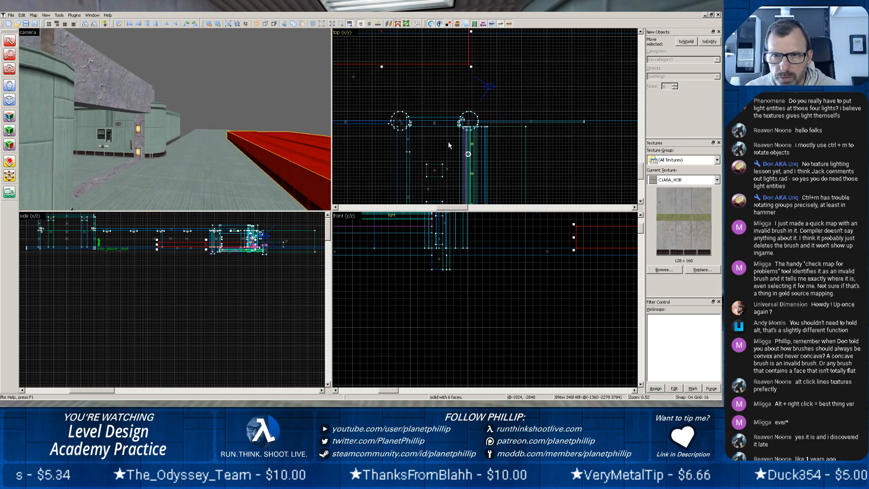
scroll(448, 141, down, 4)
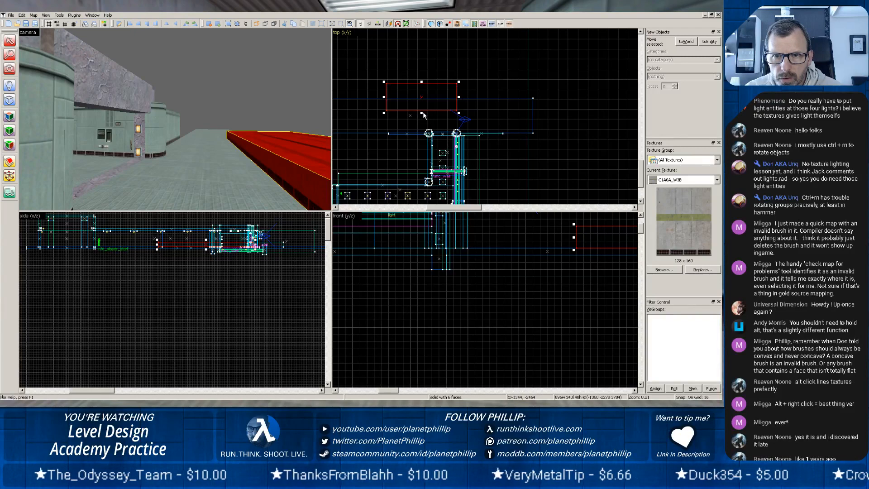
mouse_move(421, 113)
mouse_down()
mouse_move(427, 96)
mouse_move(445, 89)
mouse_move(605, 130)
mouse_up()
Examine the outdoor ground slab and the doorway facade along their whole length.
scroll(230, 127, down, 7)
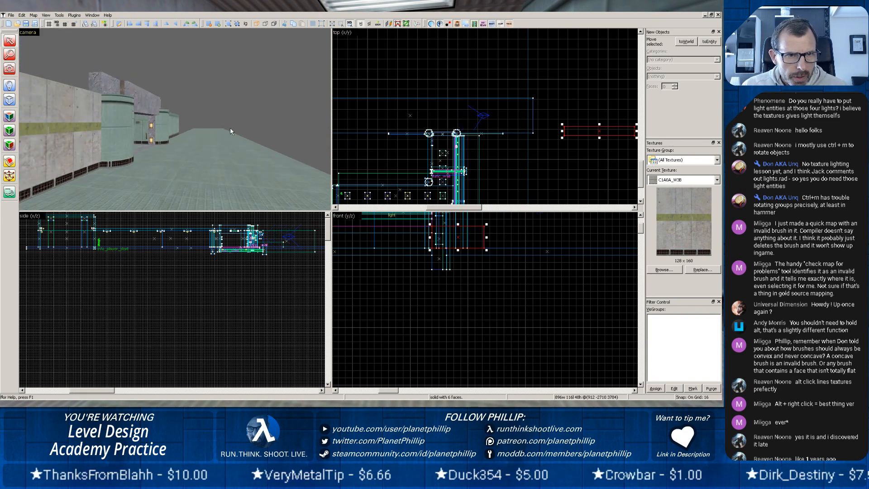
scroll(193, 127, down, 2)
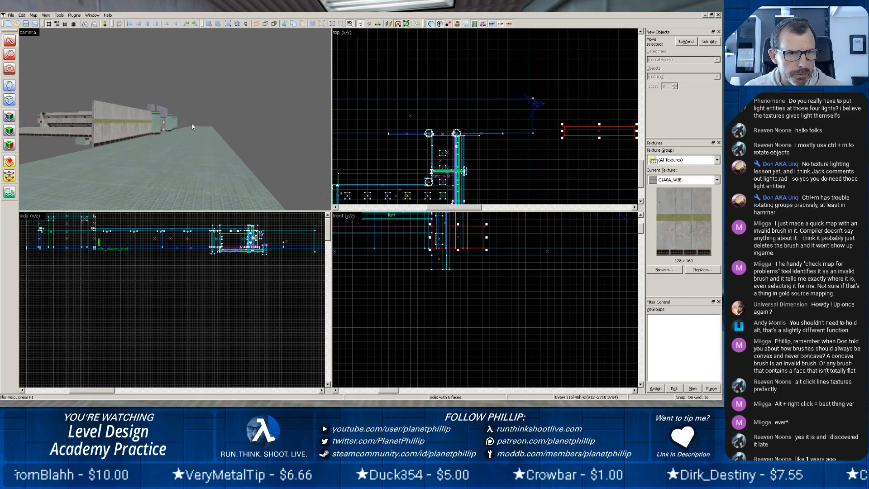
scroll(189, 120, up, 6)
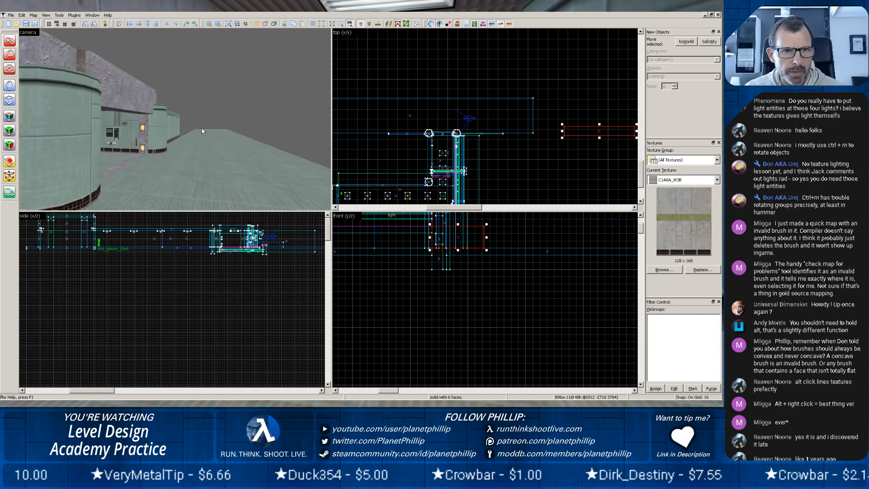
key(z)
key(z)
scroll(222, 116, up, 3)
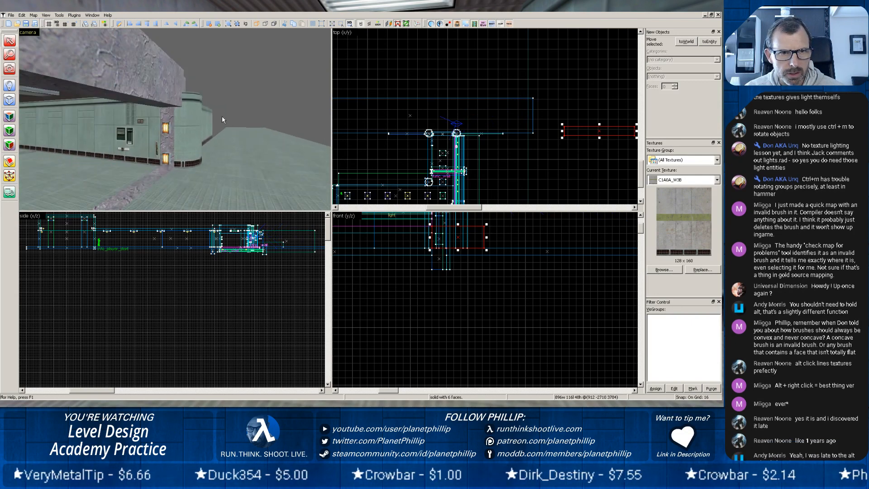
key(z)
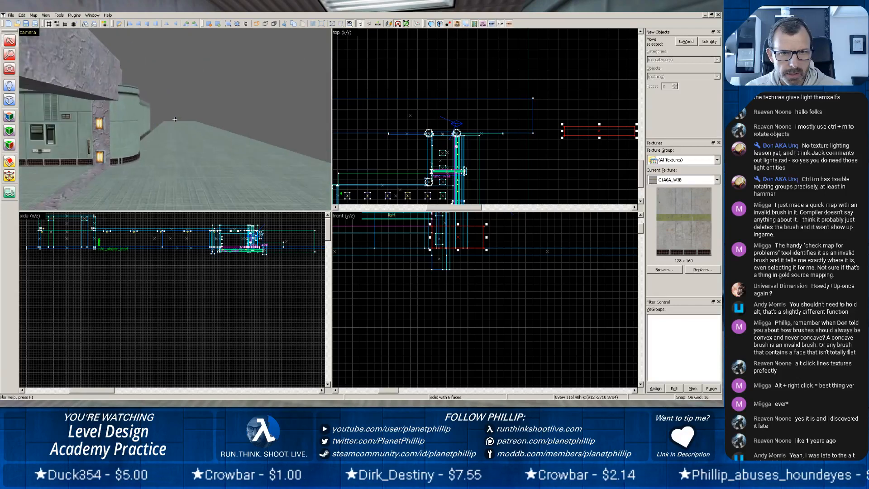
key(w)
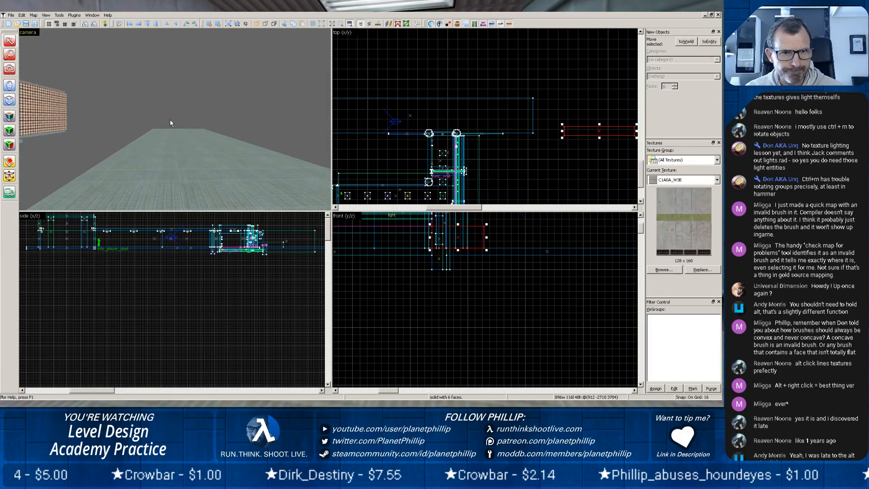
key(z)
scroll(243, 110, down, 4)
scroll(227, 115, up, 5)
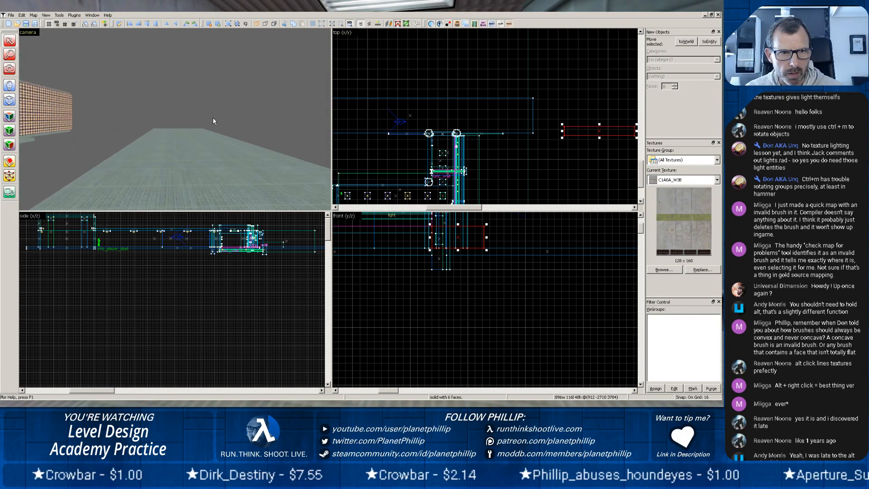
Move the low concrete block back beside the ground slab's outer edge, opposite the doorway, centred at (-1552, -2202).
key(z)
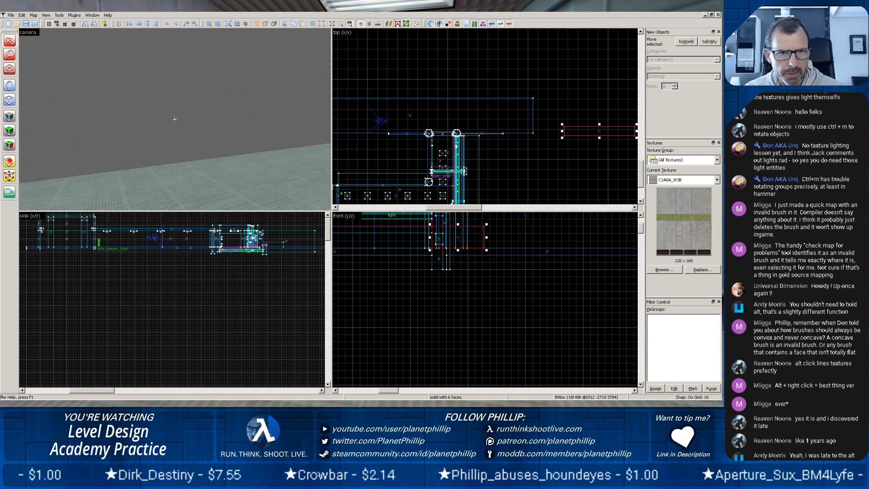
key(z)
scroll(174, 133, up, 3)
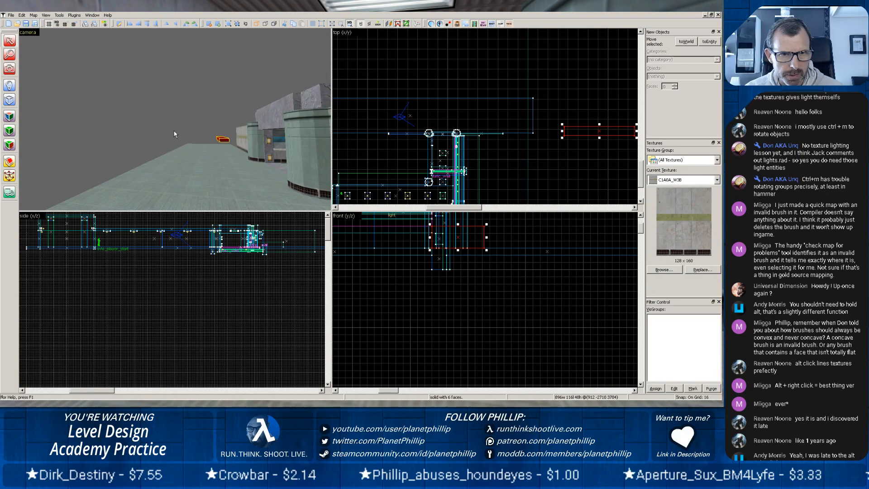
mouse_move(596, 131)
mouse_down()
mouse_move(404, 82)
mouse_move(403, 91)
mouse_up()
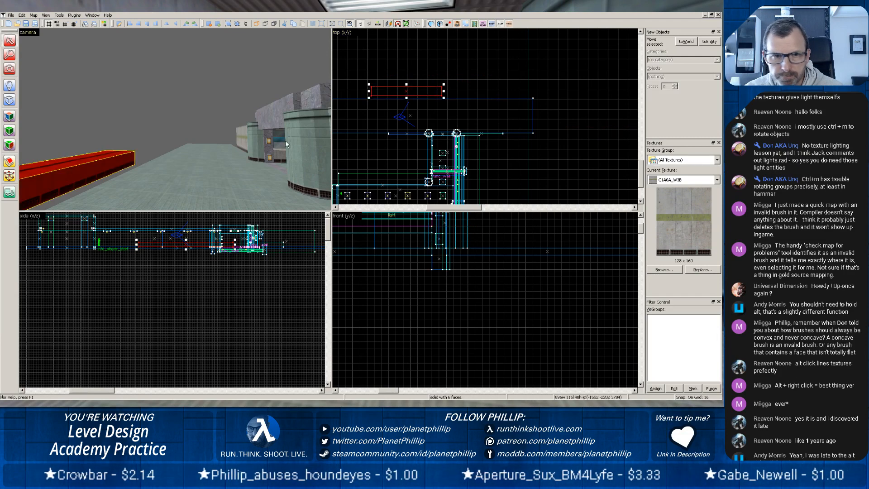
Pull in the ground slab's outer edge so it is 432 units deep, centred at (-1504, -2520).
click(195, 177)
scroll(425, 150, up, 5)
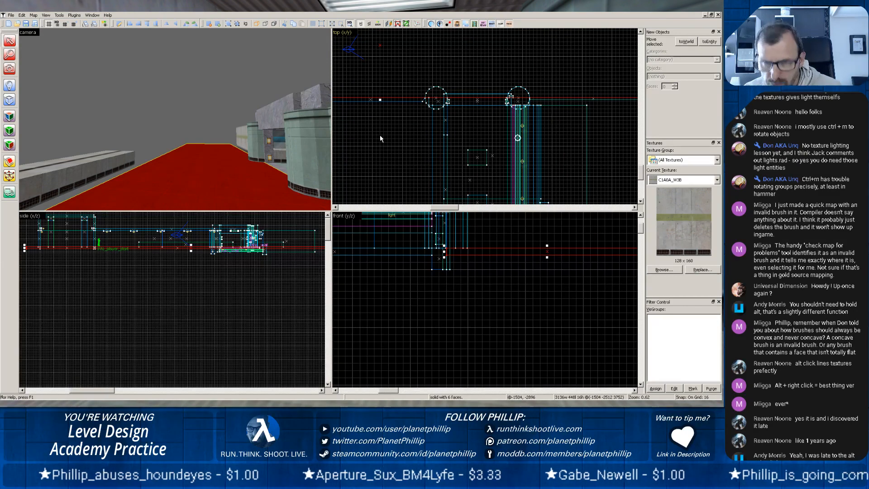
drag(398, 109, 397, 190)
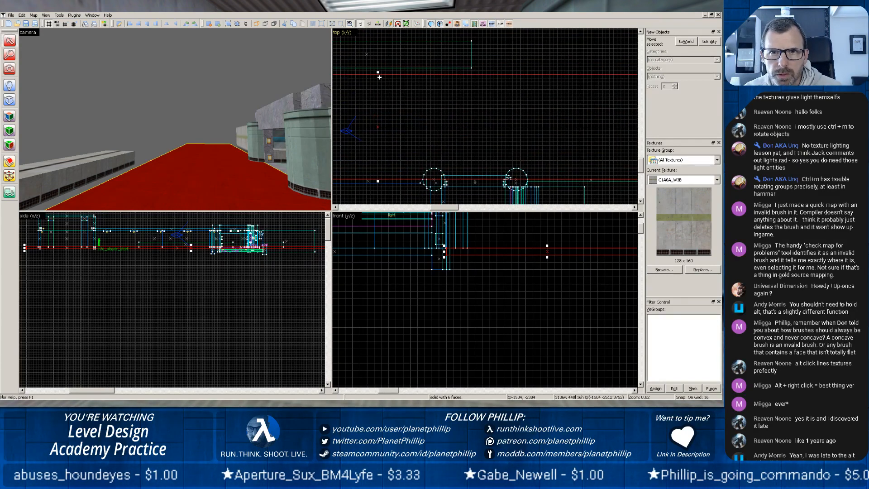
scroll(378, 100, up, 3)
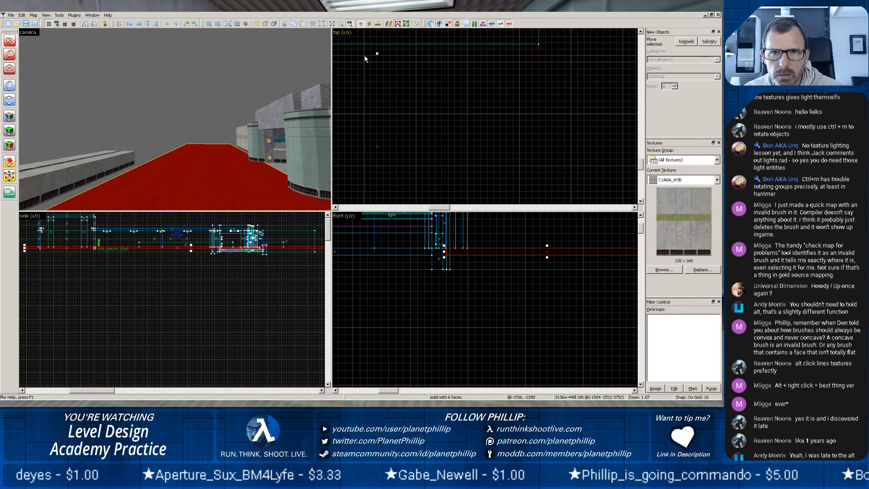
drag(376, 54, 371, 66)
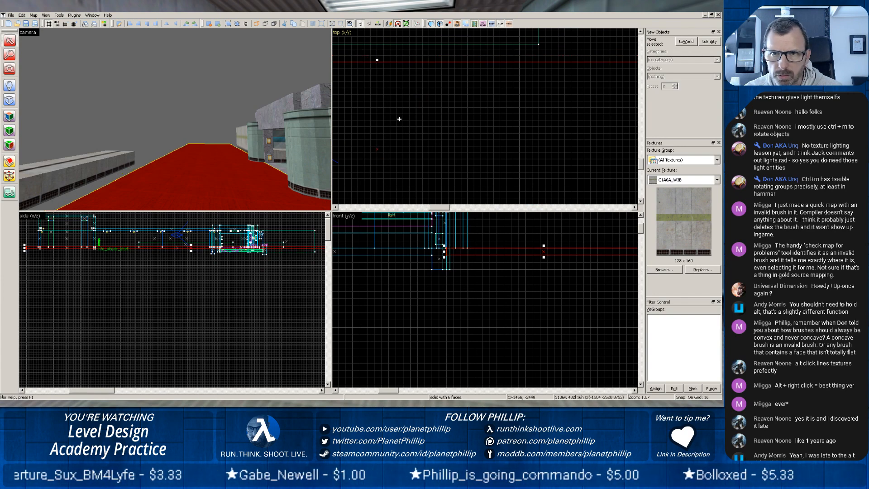
scroll(408, 90, down, 6)
key(Escape)
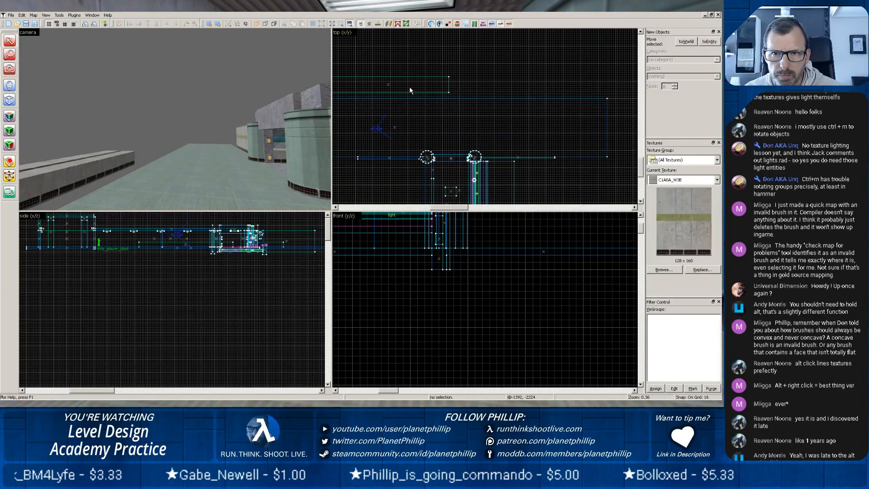
Reshape the low concrete block into a 3120-unit-wide, 20-unit-deep wall along the ground slab's outer edge, centred at (-1496, -2298).
click(82, 161)
drag(392, 87, 391, 89)
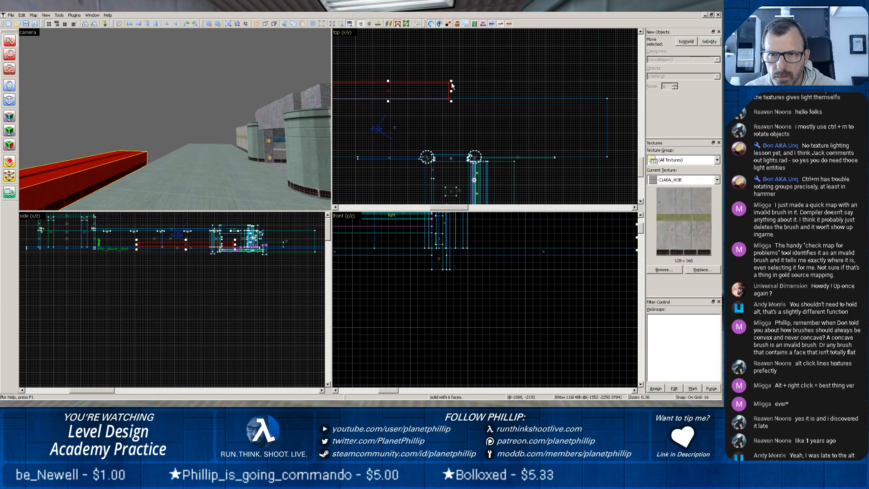
mouse_move(449, 81)
mouse_down()
mouse_move(623, 80)
mouse_move(608, 96)
mouse_up()
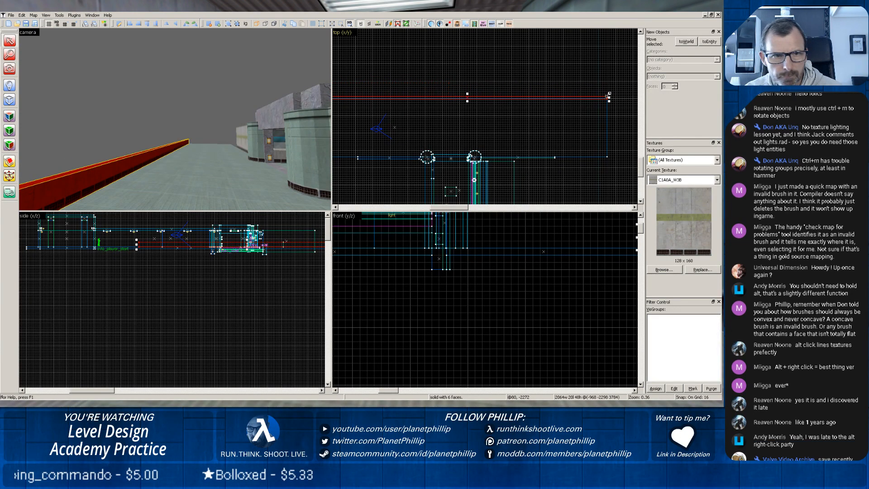
middle_drag(458, 124, 656, 124)
drag(525, 98, 380, 96)
click(192, 170)
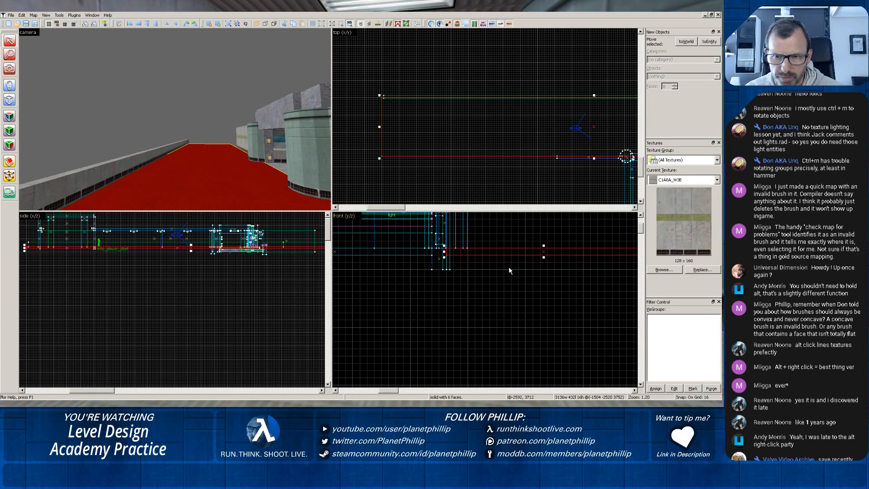
scroll(555, 248, down, 4)
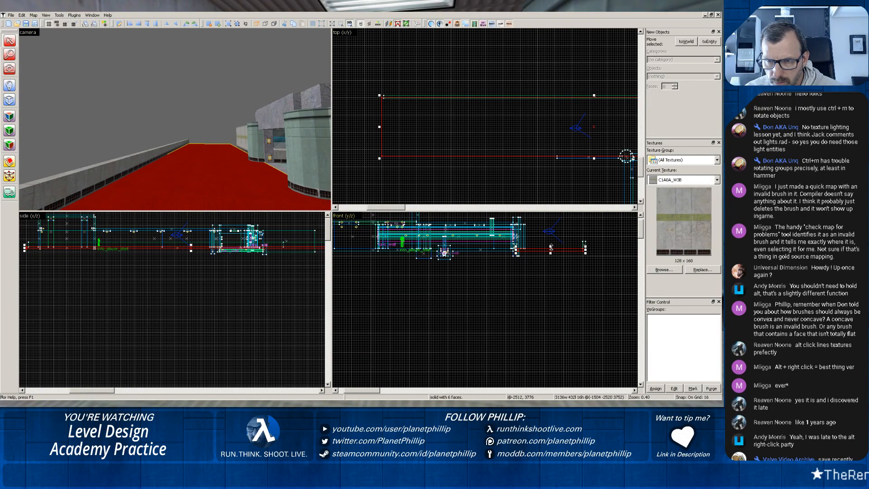
drag(551, 247, 553, 223)
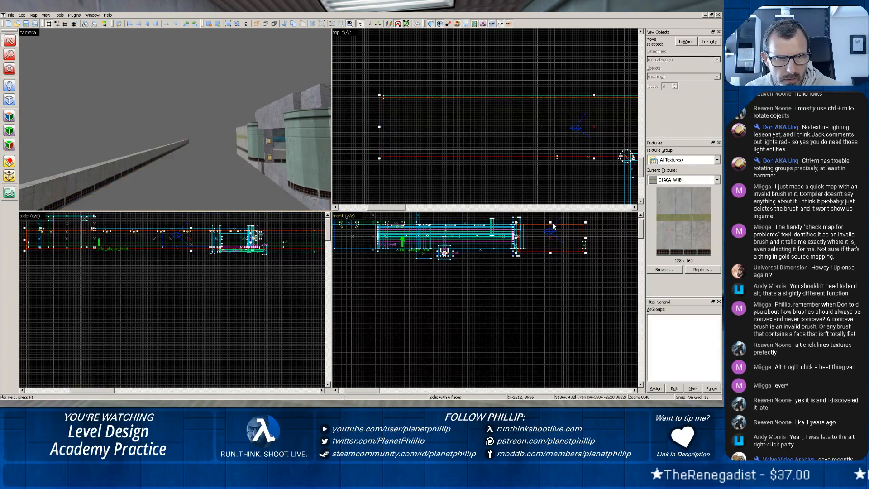
key(ctrl+z)
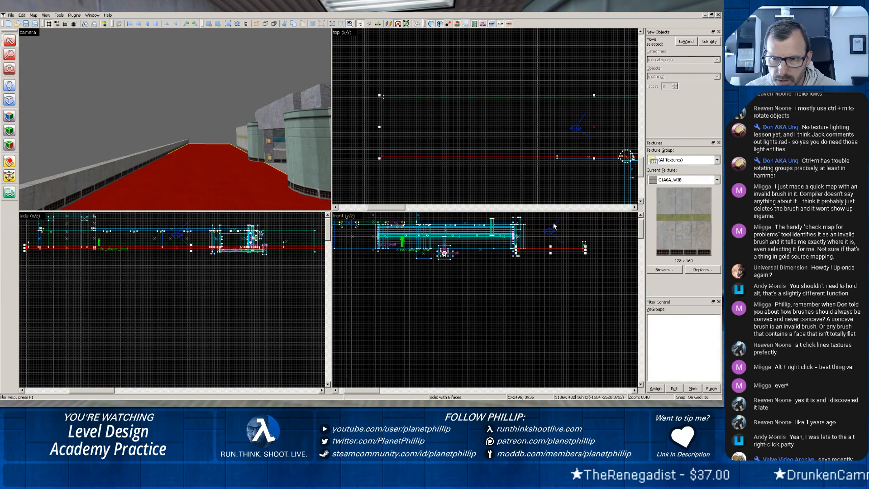
Raise the top of the long outer concrete wall until it is about level with the doorway columns.
click(124, 159)
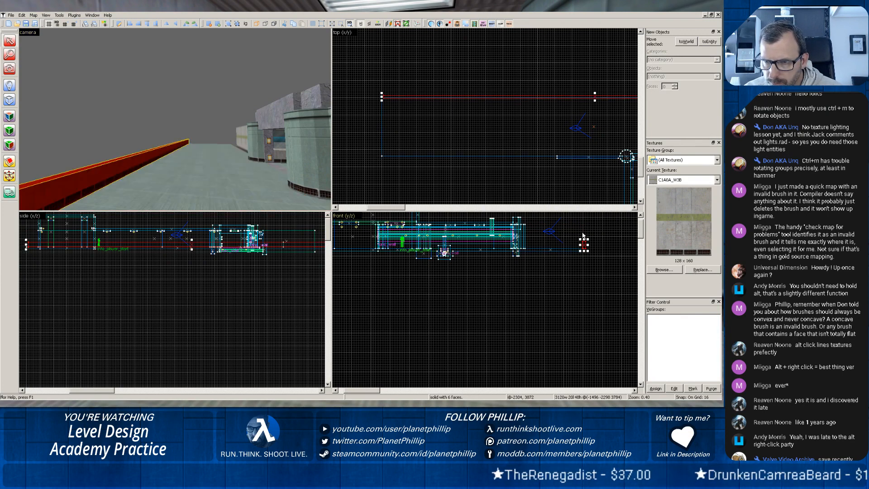
drag(583, 239, 584, 215)
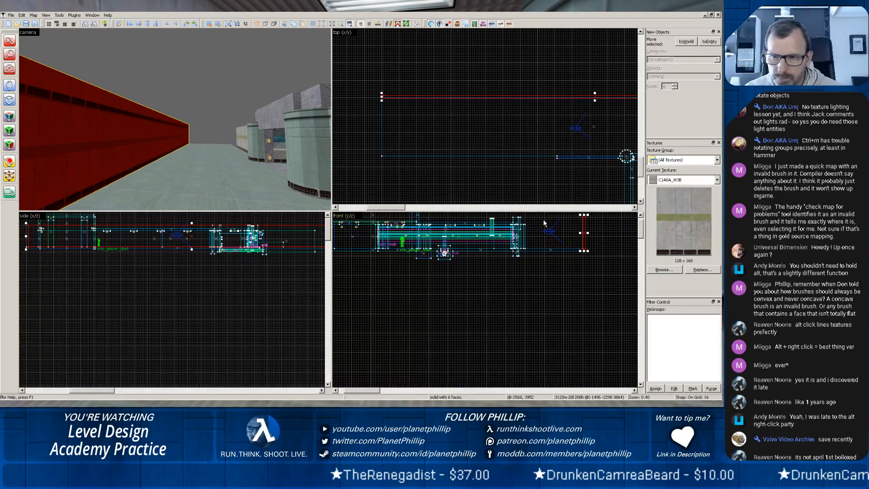
drag(584, 215, 584, 222)
Extend the shorter concrete wall beside the doorway to the ground slab's end, making it 928 units wide and centred at (-400, -2740).
click(145, 172)
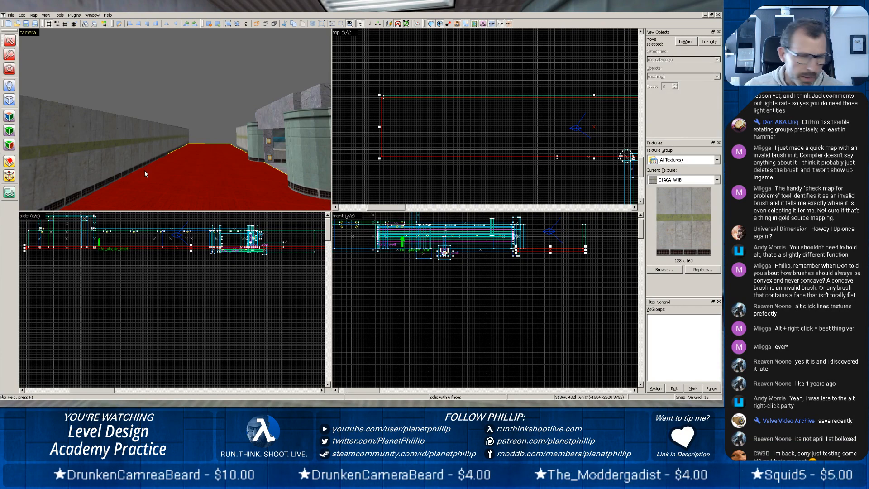
key(z)
key(z)
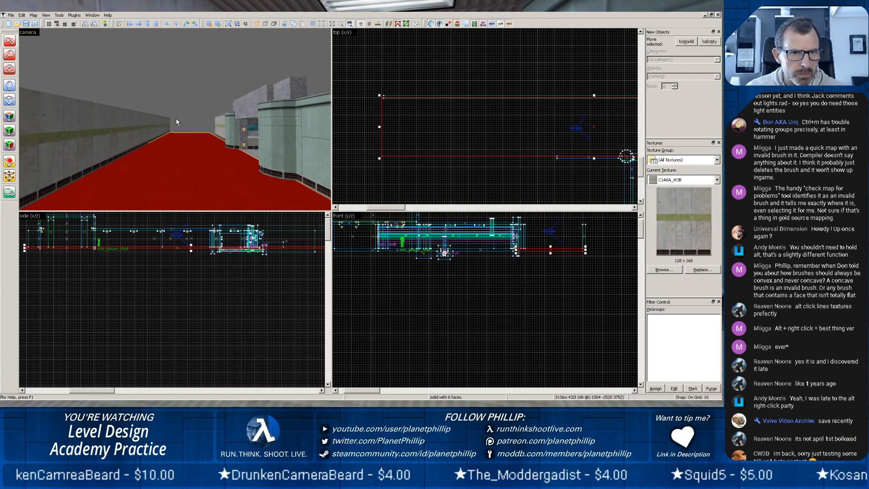
scroll(177, 122, up, 3)
scroll(175, 119, up, 10)
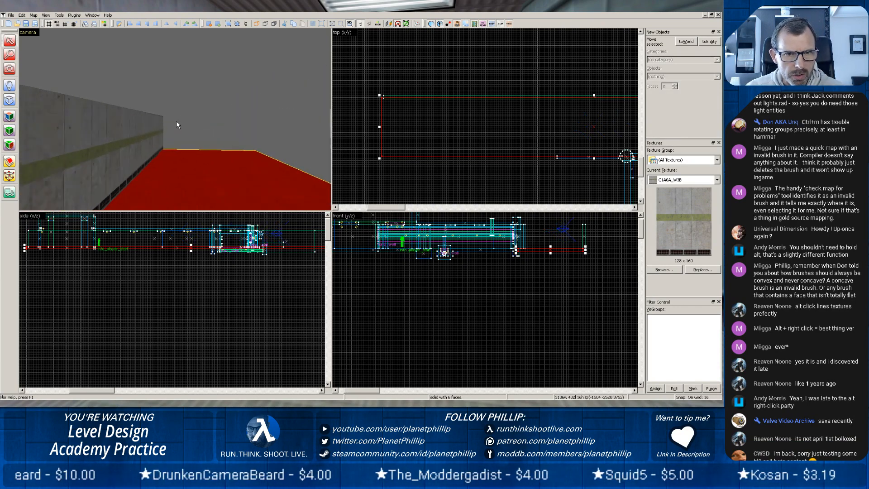
drag(237, 139, 176, 119)
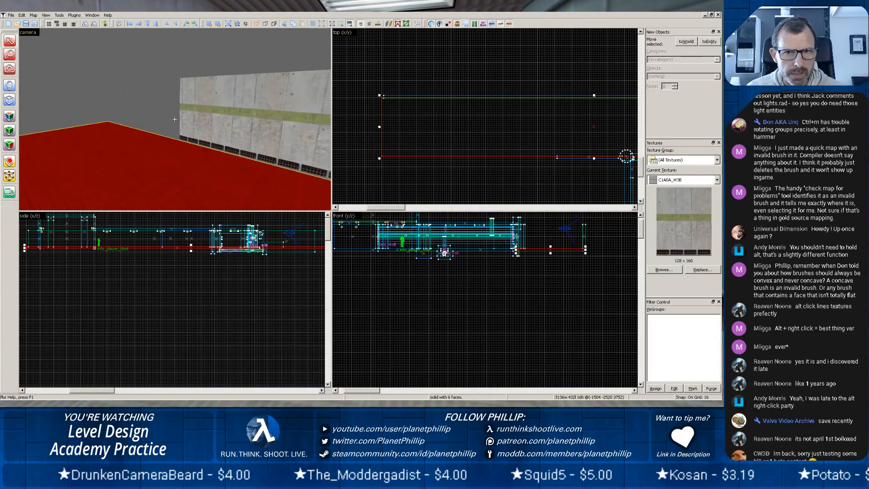
click(224, 126)
scroll(507, 149, down, 3)
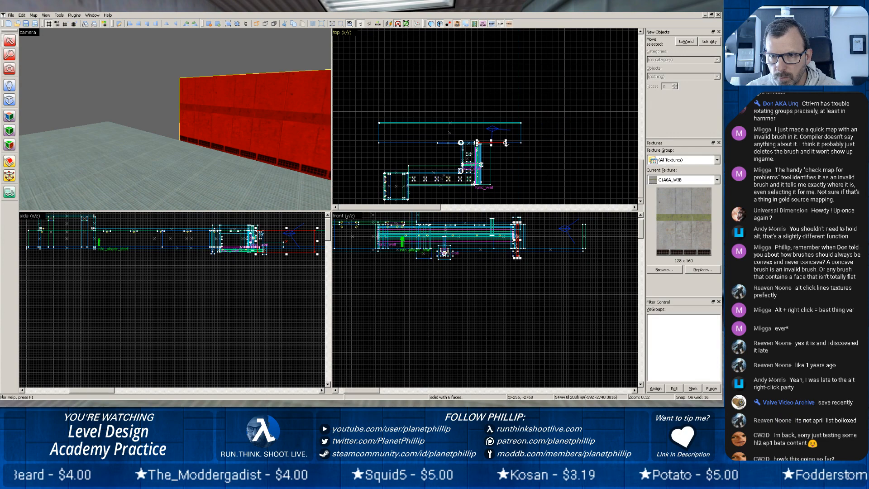
drag(506, 143, 524, 143)
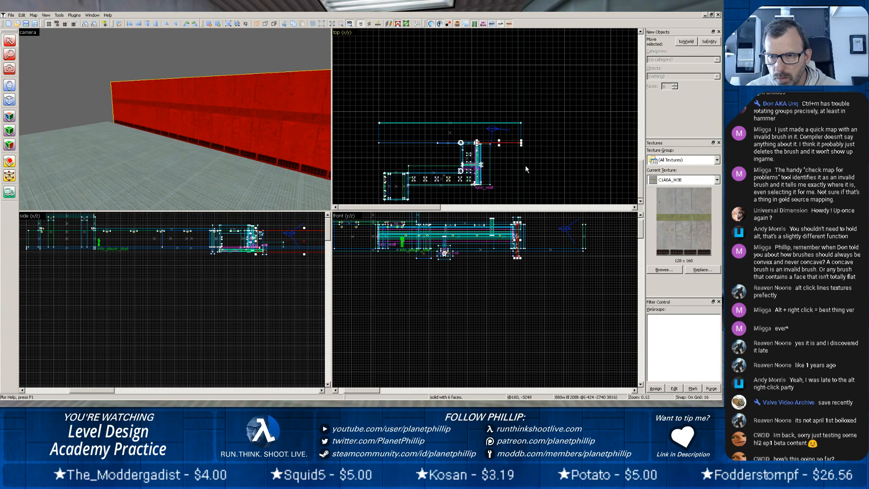
scroll(523, 161, up, 5)
scroll(517, 131, up, 5)
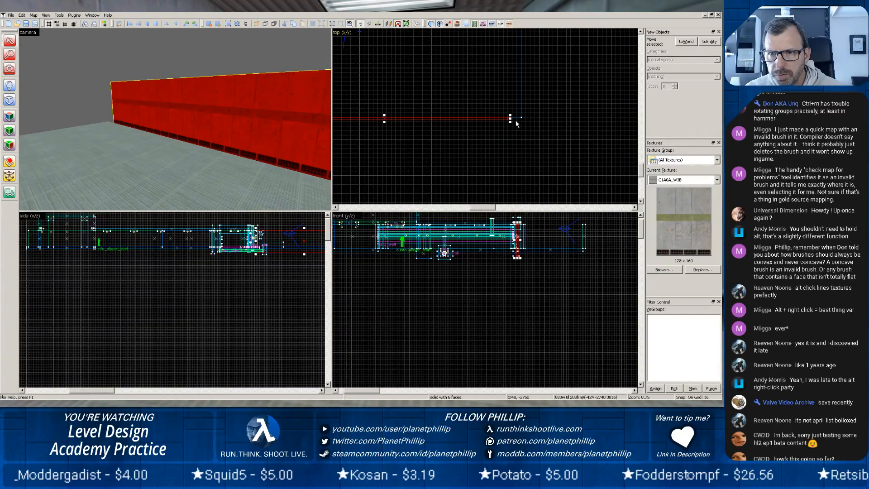
drag(512, 120, 524, 118)
scroll(425, 125, down, 10)
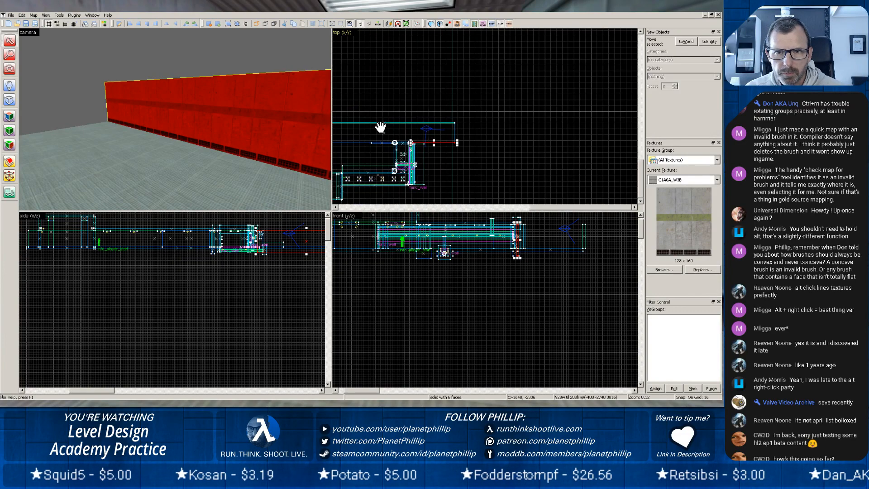
Stretch the wall on the doorway's other side to the slab's opposite end, making it 1760 units wide and centred at (-2192, -2744).
middle_drag(380, 128, 429, 119)
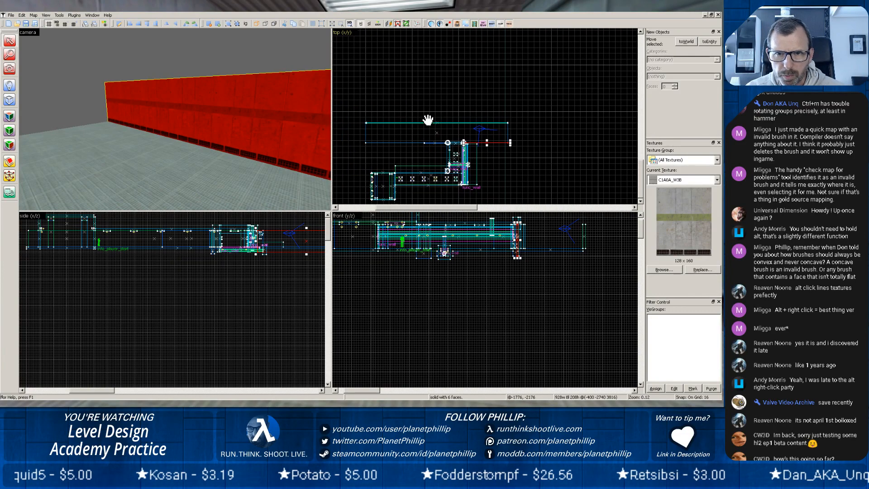
click(426, 142)
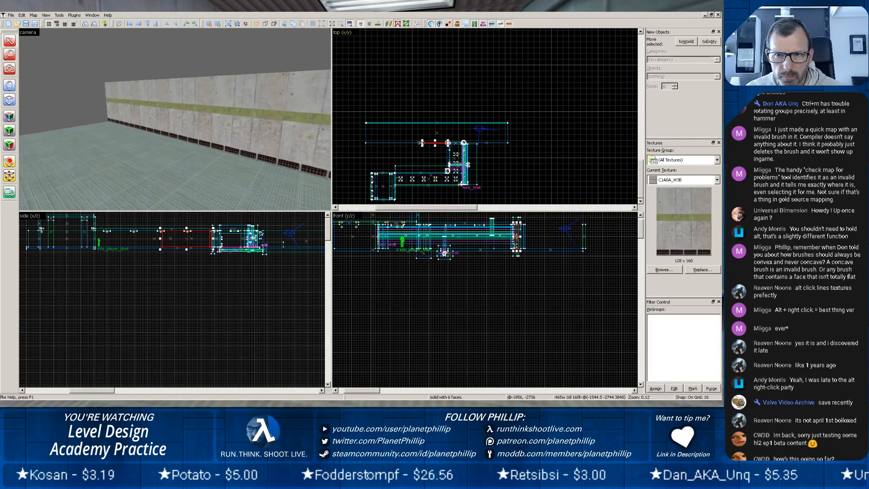
drag(421, 143, 364, 146)
scroll(363, 145, up, 3)
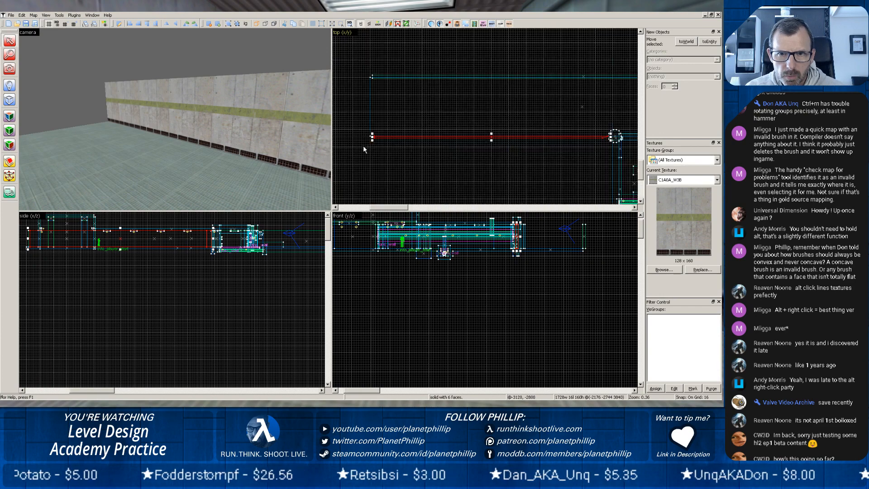
scroll(368, 138, up, 5)
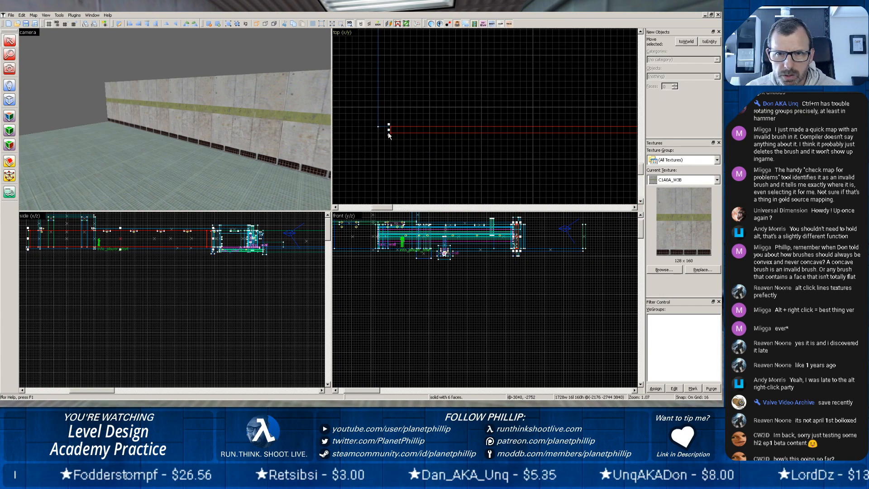
drag(388, 131, 378, 131)
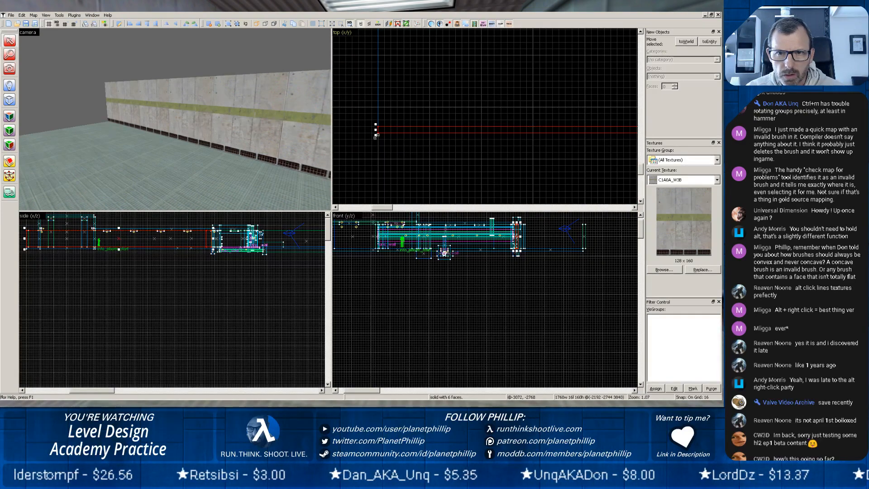
scroll(370, 139, down, 4)
scroll(237, 119, down, 4)
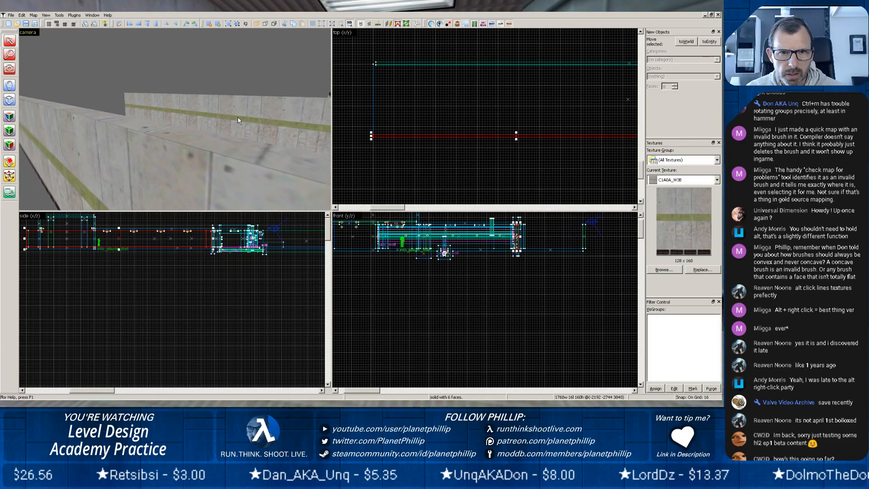
Examine the extended doorway-side wall and the long outer wall from above and along the outdoor corridor.
key(z)
key(z)
scroll(175, 120, up, 6)
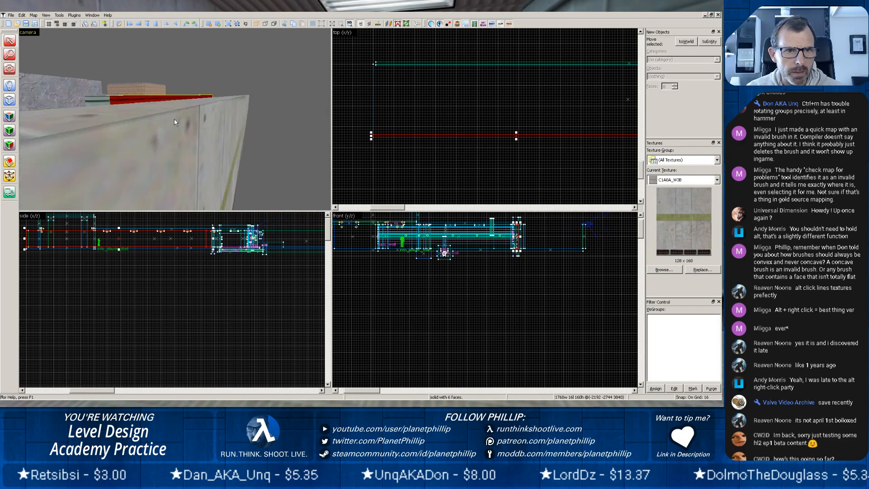
key(z)
key(z)
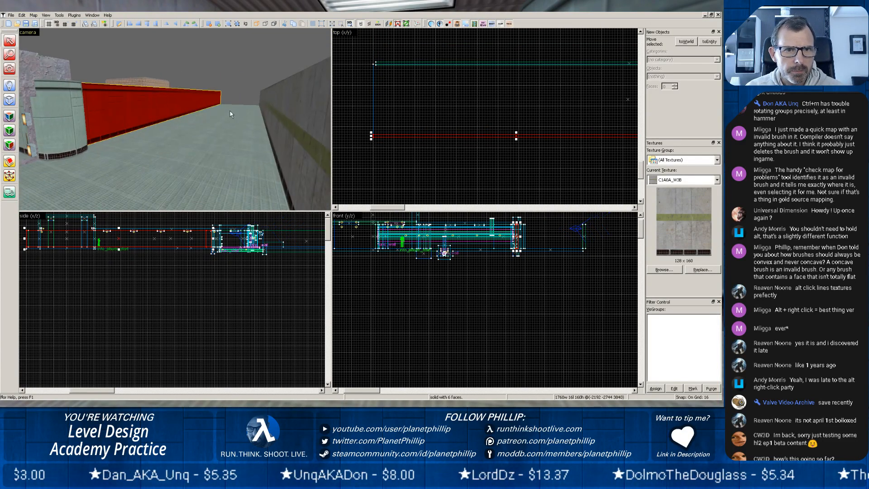
scroll(230, 112, down, 2)
key(z)
key(z)
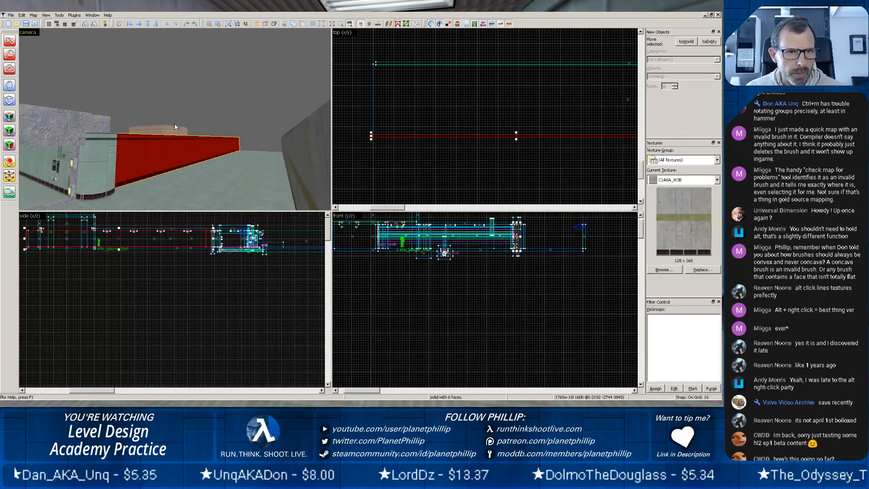
scroll(173, 144, down, 2)
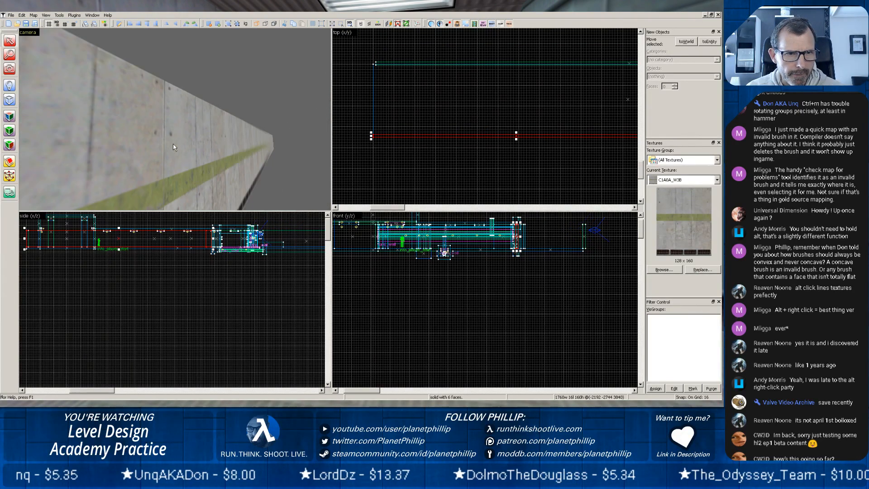
scroll(172, 143, up, 2)
key(z)
scroll(175, 119, up, 5)
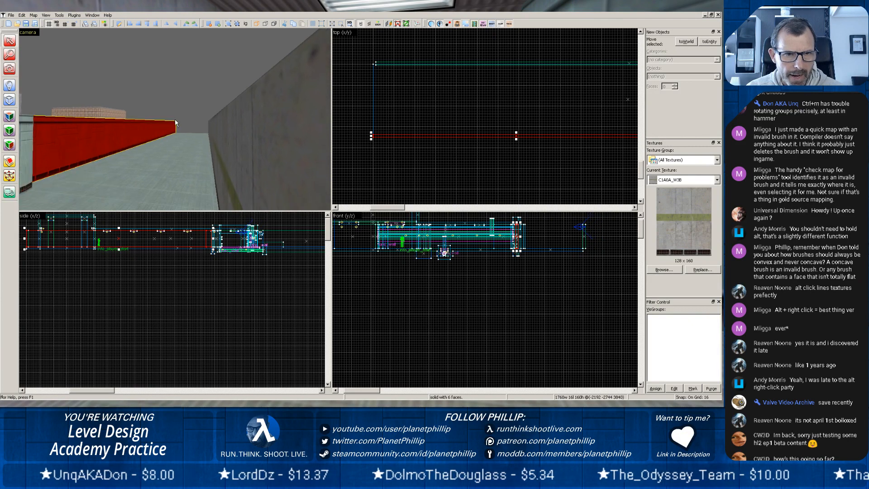
key(z)
key(z)
key(z)
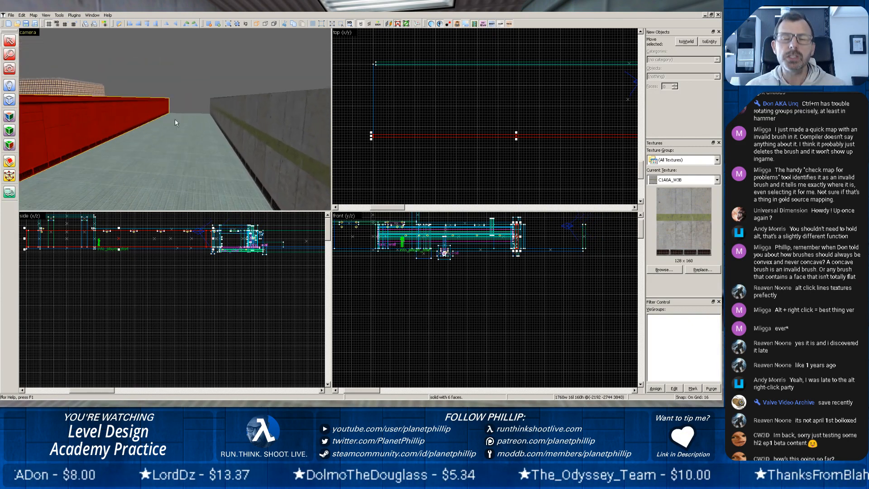
scroll(158, 132, up, 5)
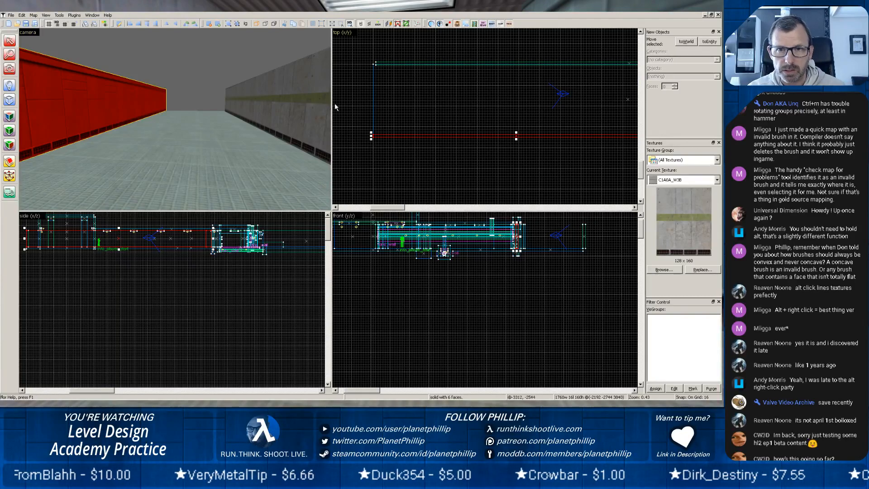
Resize the long outer concrete wall to 3136 units wide and 16 units deep, centred at (-1504, -2296), then deselect it.
click(287, 118)
scroll(363, 78, up, 6)
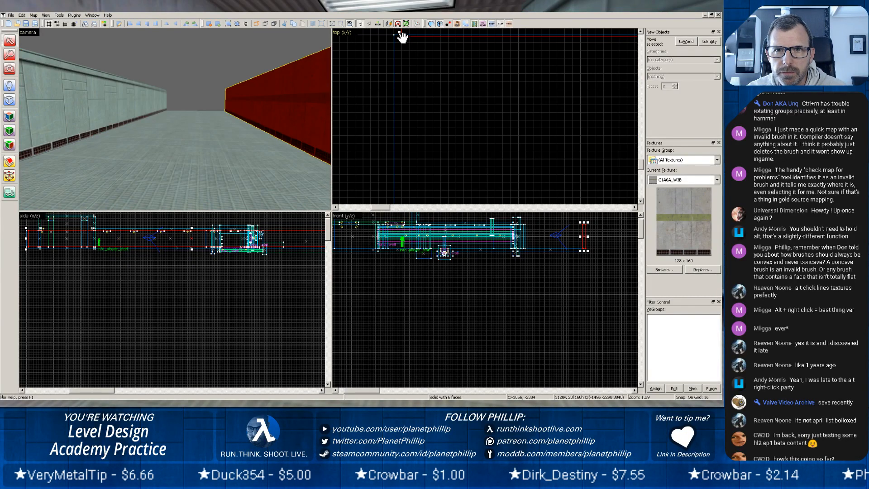
scroll(398, 35, up, 3)
drag(398, 63, 409, 176)
mouse_move(447, 127)
mouse_down()
mouse_move(449, 111)
mouse_move(447, 118)
mouse_move(450, 112)
mouse_move(411, 123)
mouse_move(418, 130)
mouse_move(405, 134)
mouse_up()
click(417, 83)
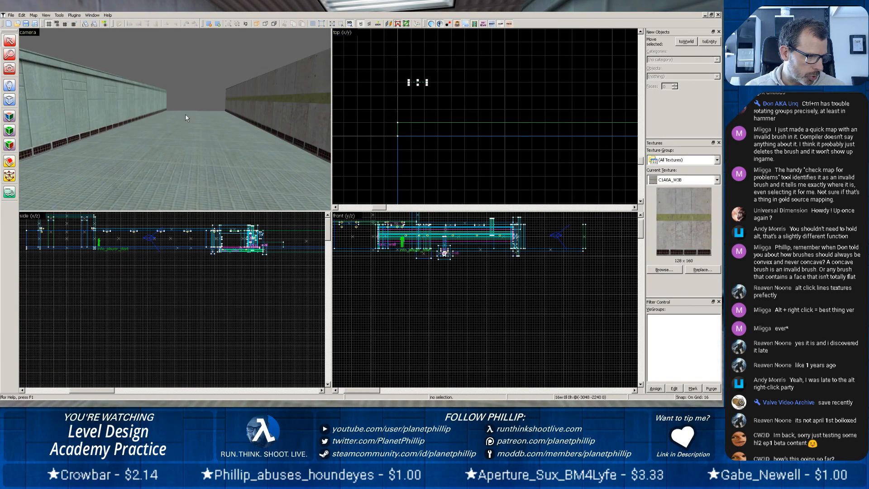
Inspect the outdoor corridor, the rock doorway and the view into the tunnel for how the boundary walls fit.
key(z)
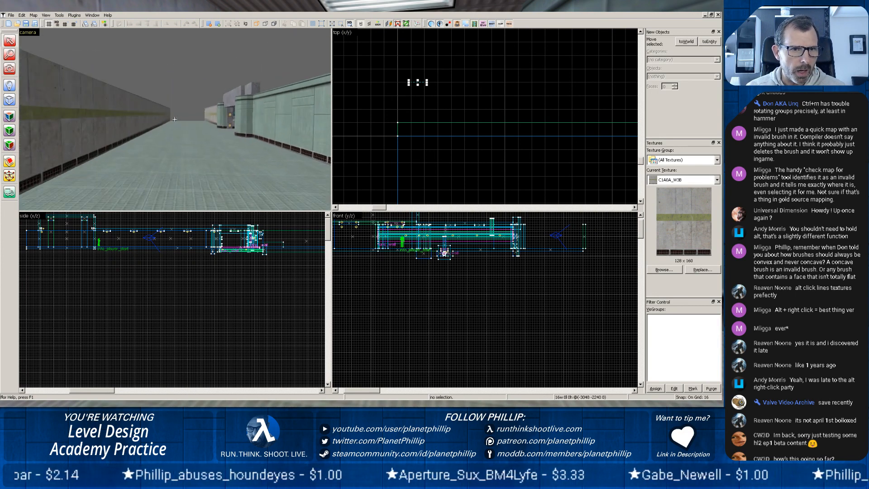
scroll(175, 127, up, 4)
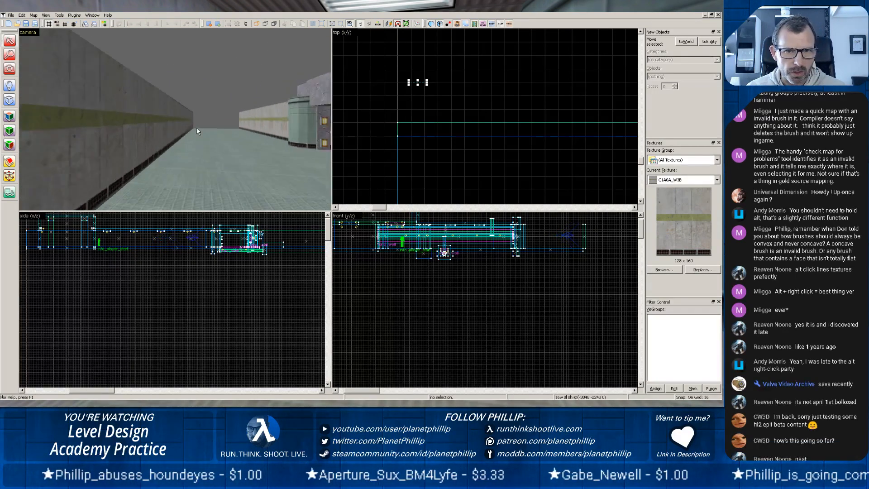
key(z)
key(z)
scroll(170, 129, up, 4)
key(z)
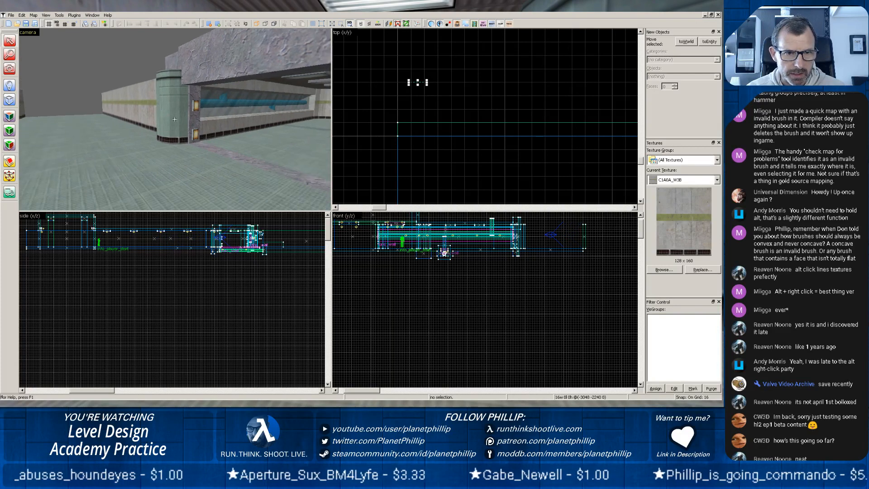
scroll(174, 119, up, 4)
key(z)
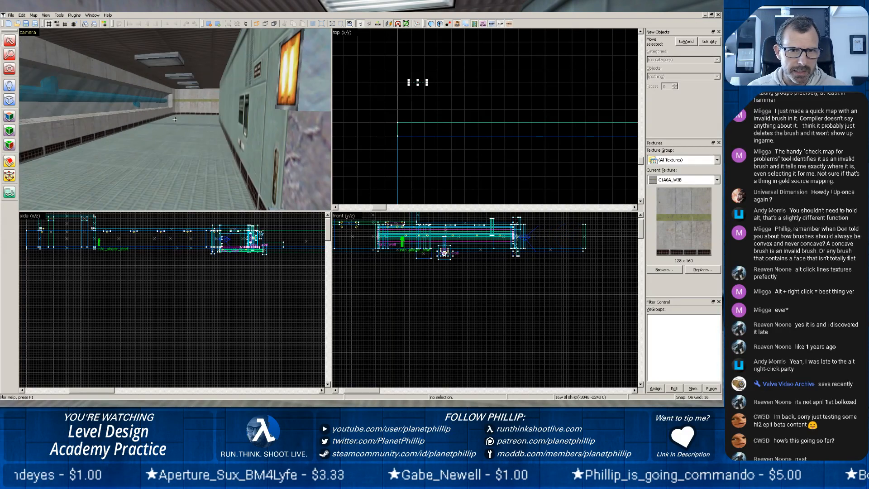
key(z)
scroll(175, 120, down, 2)
scroll(174, 120, down, 2)
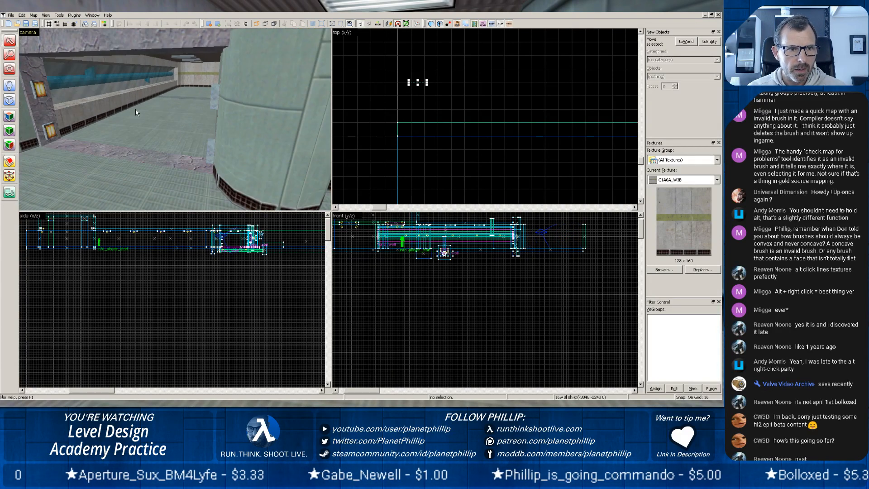
key(z)
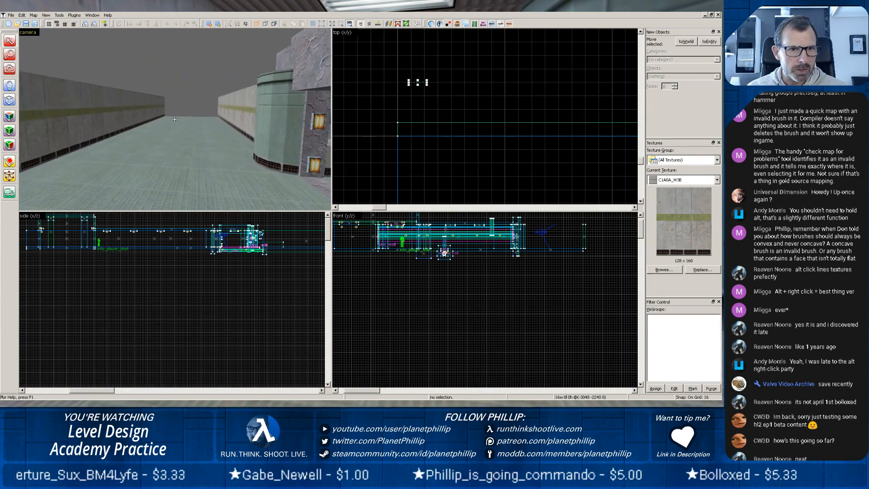
key(z)
Select the long outer concrete wall and examine the open end of the corridor between the boundary walls.
click(126, 117)
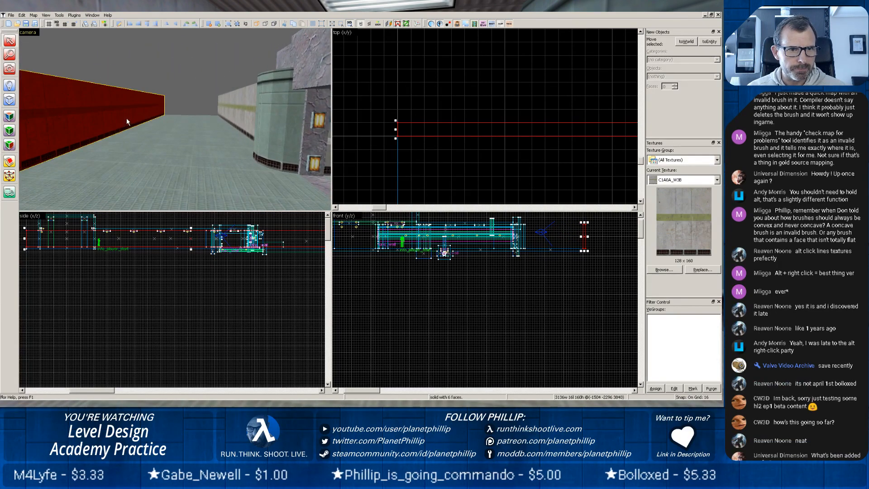
scroll(196, 116, up, 3)
scroll(198, 116, up, 1)
key(z)
key(z)
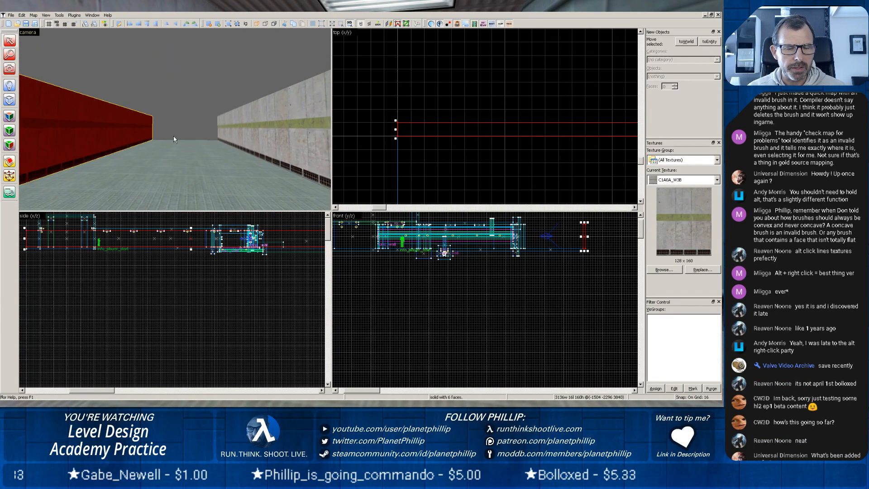
scroll(175, 138, up, 4)
scroll(175, 139, up, 2)
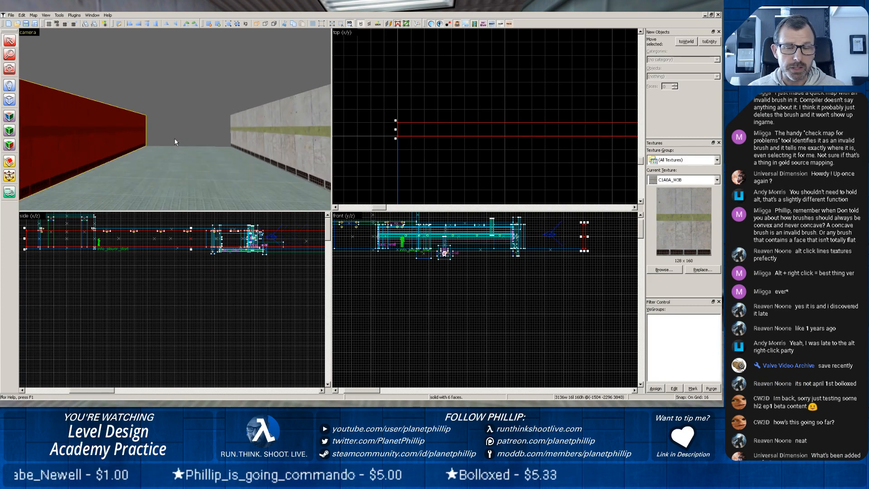
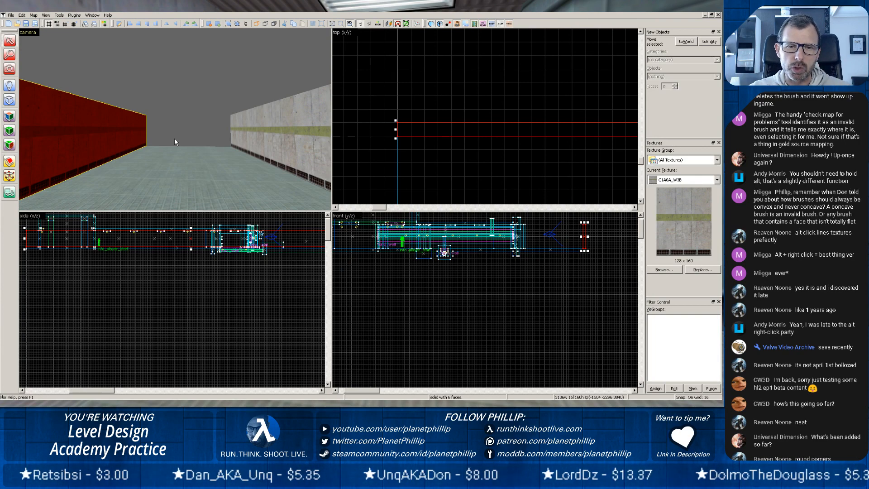
Select the ground slab and examine the corridor's open end and the boundary walls from inside and from above.
click(203, 149)
key(z)
key(z)
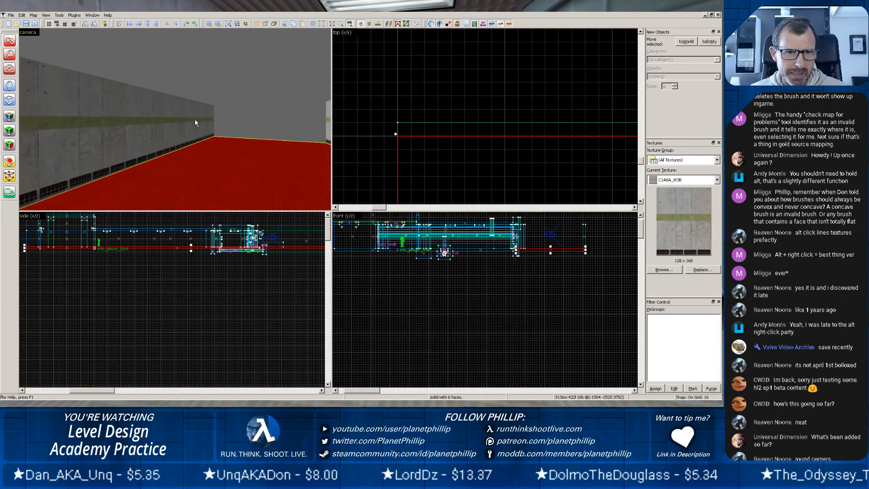
key(z)
key(w)
key(z)
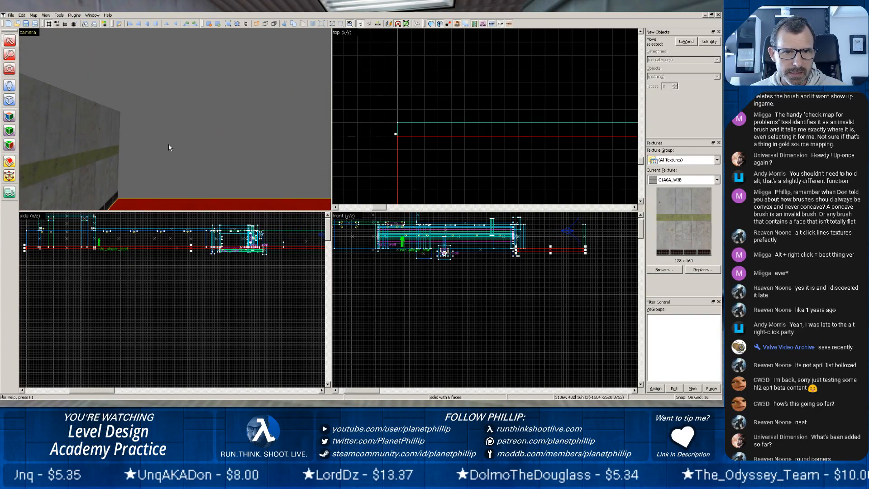
key(z)
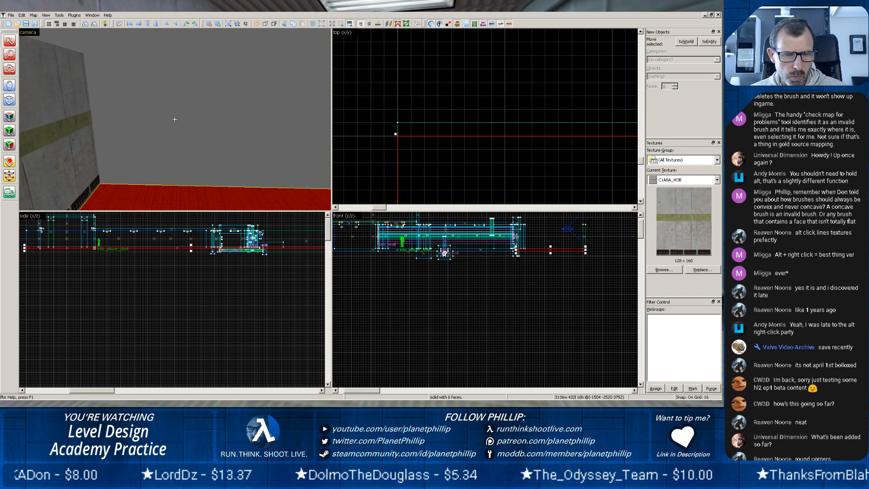
key(s)
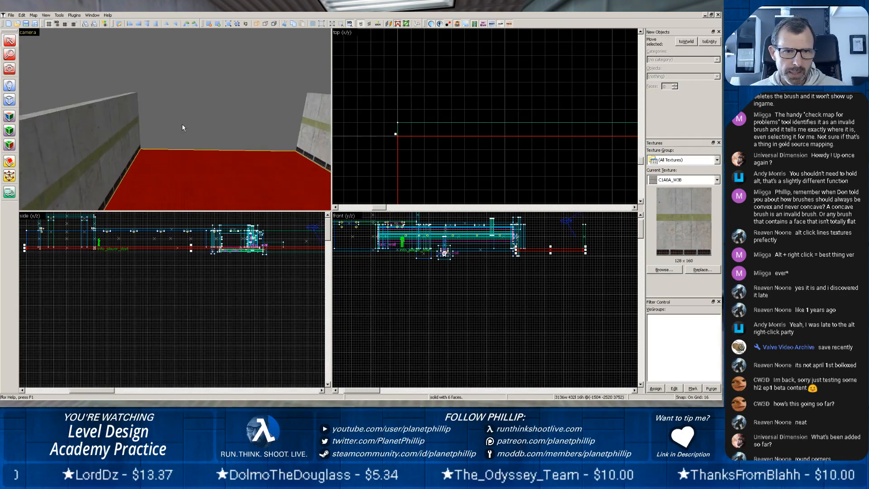
scroll(182, 124, down, 8)
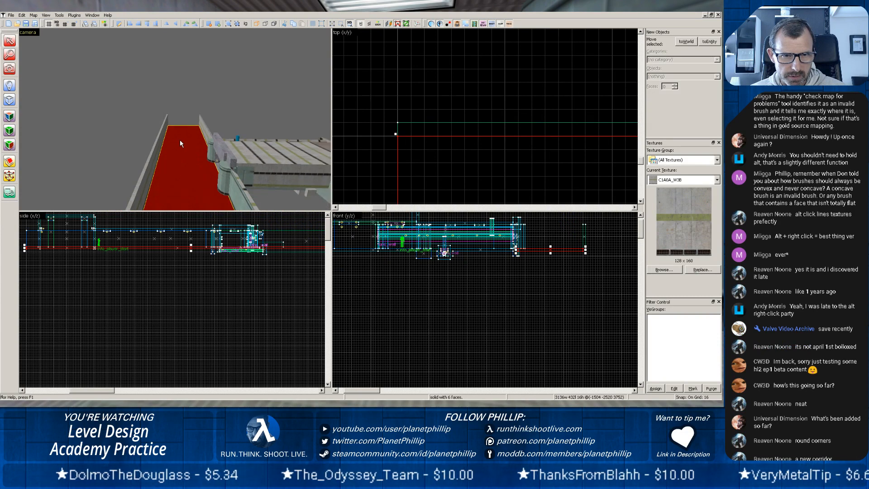
key(z)
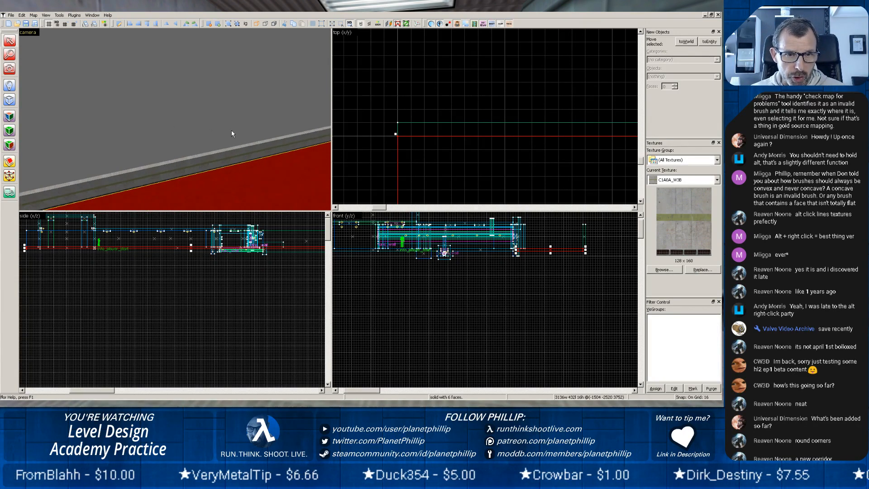
Outline a new block over the ground slab's footprint, 3136 units wide, 448 deep and 16 thick.
scroll(449, 130, down, 5)
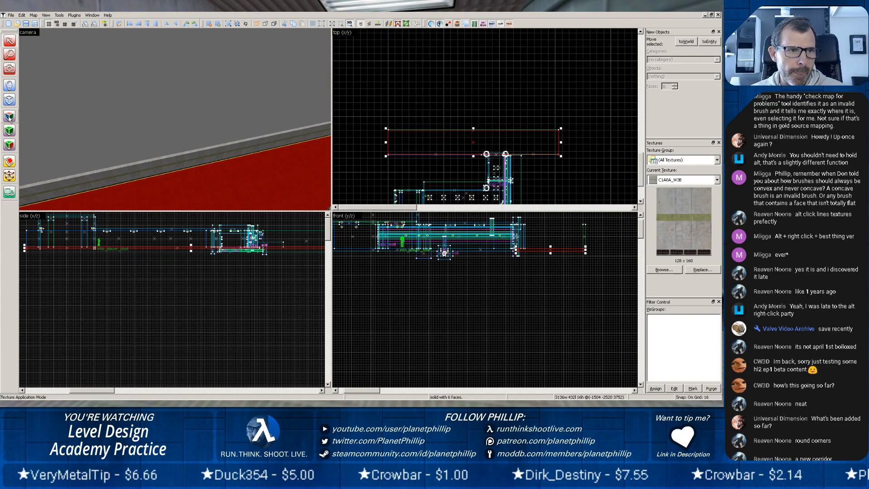
click(10, 104)
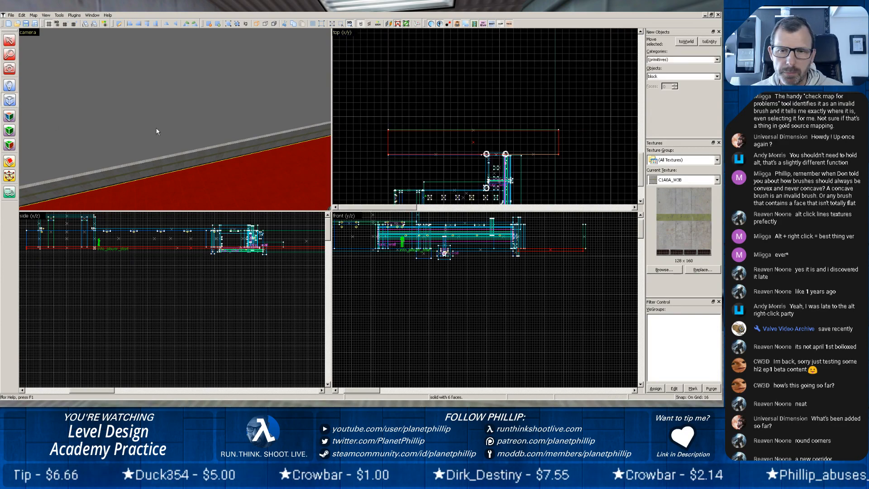
drag(388, 131, 559, 154)
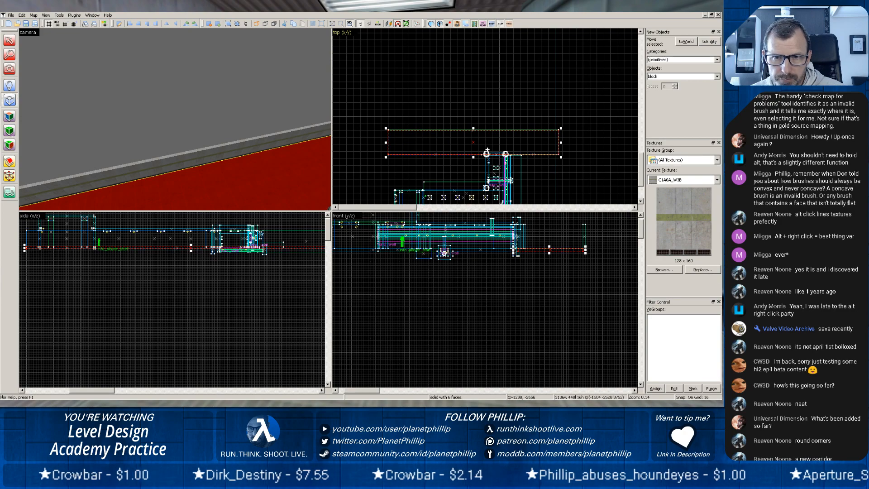
scroll(393, 155, up, 9)
mouse_move(398, 140)
middle_down()
mouse_move(694, 142)
mouse_move(386, 147)
middle_up()
middle_drag(605, 129, 345, 129)
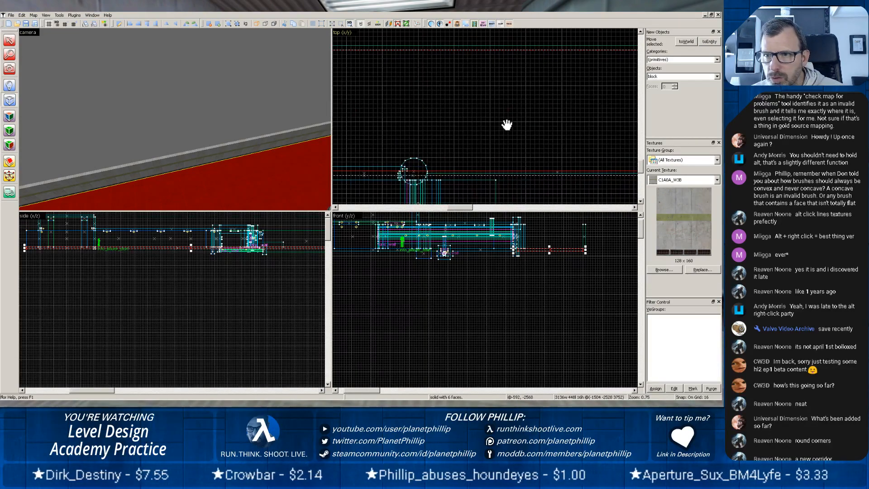
middle_drag(506, 124, 359, 123)
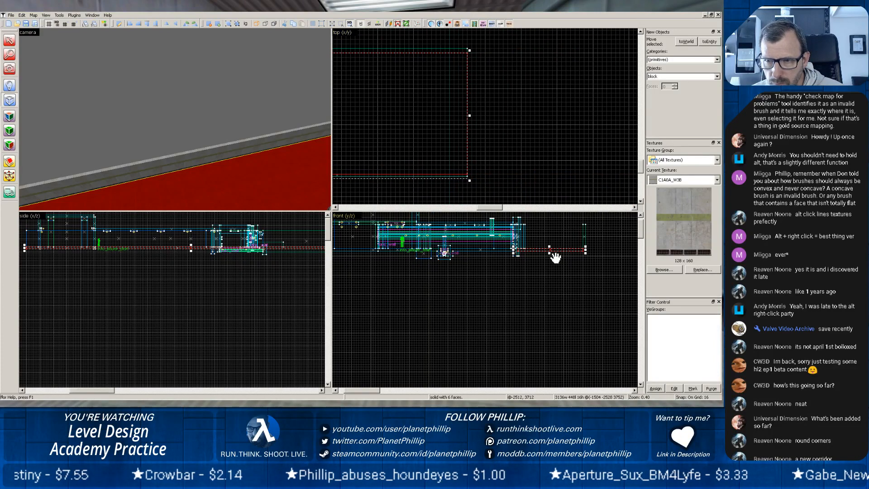
Raise the block outline so it rests on the tops of the boundary walls, centred at height 3928.
shift+drag(558, 251, 562, 221)
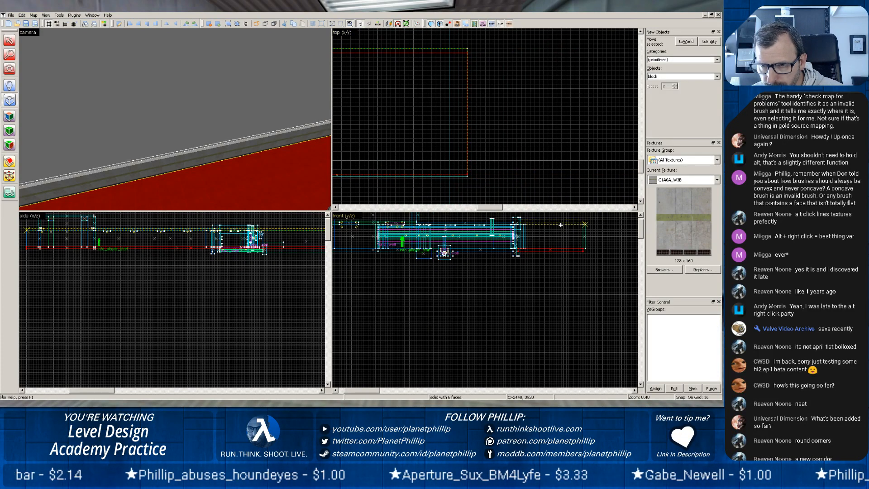
scroll(554, 236, up, 6)
drag(553, 237, 508, 329)
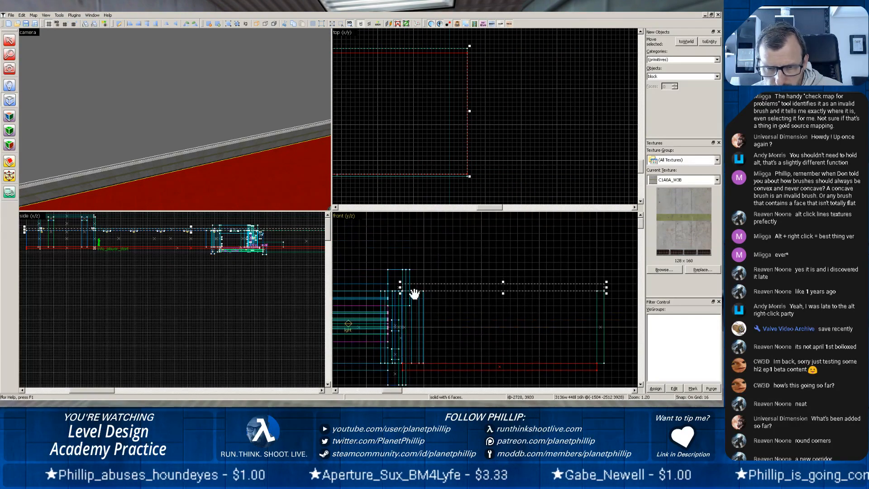
Fit the block outline's depth to 416 units, centred at (-1504, -2512), and create it as a concrete roof over the corridor.
drag(400, 289, 422, 288)
scroll(447, 272, up, 7)
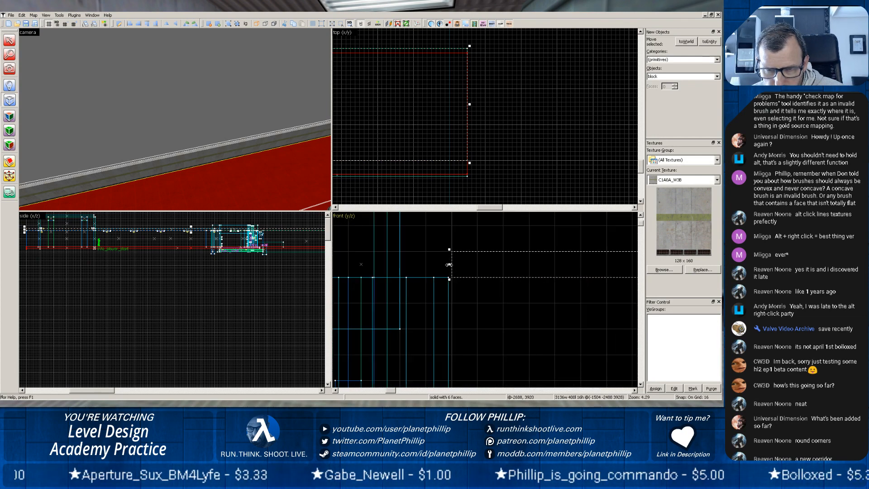
drag(448, 264, 402, 268)
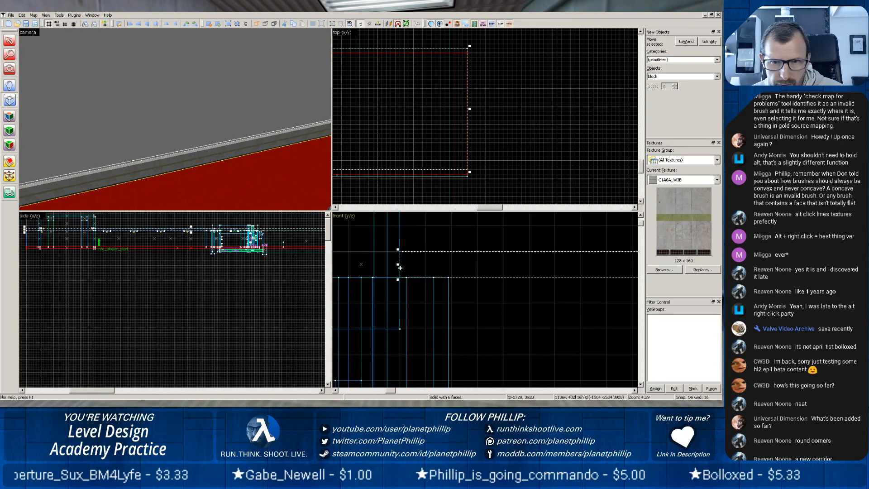
scroll(592, 305, down, 6)
drag(602, 310, 443, 316)
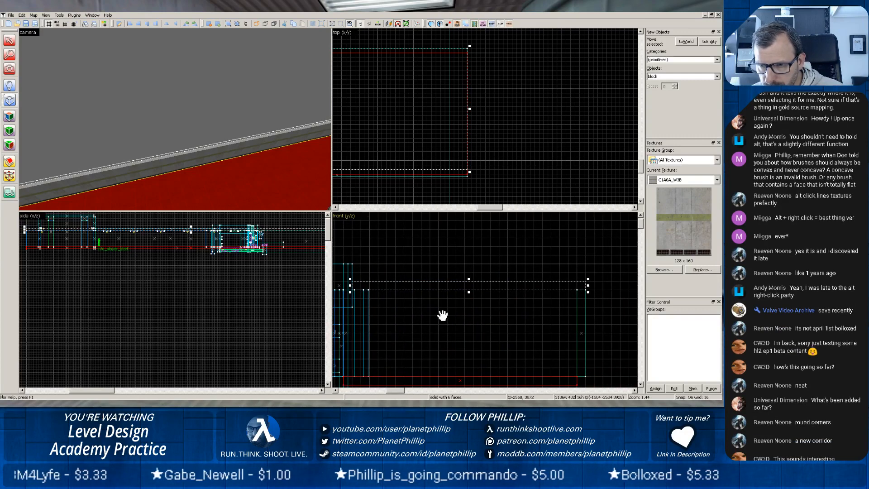
scroll(488, 310, up, 3)
drag(537, 308, 398, 335)
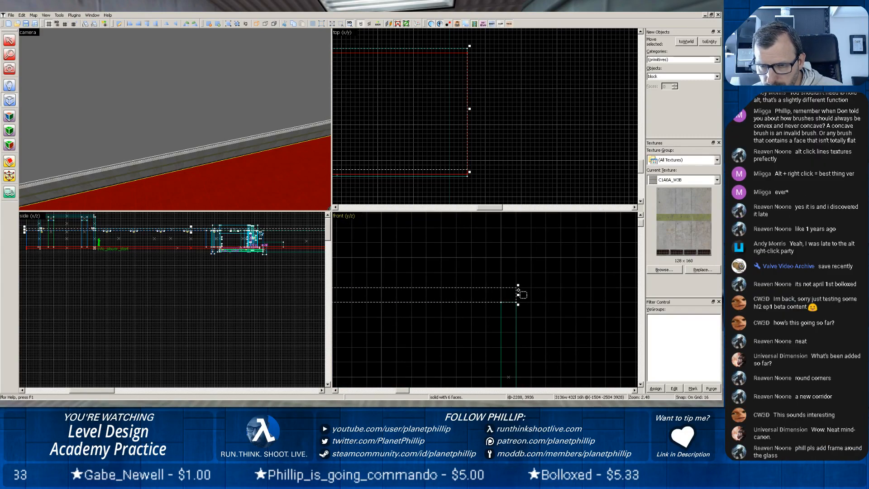
drag(519, 295, 503, 295)
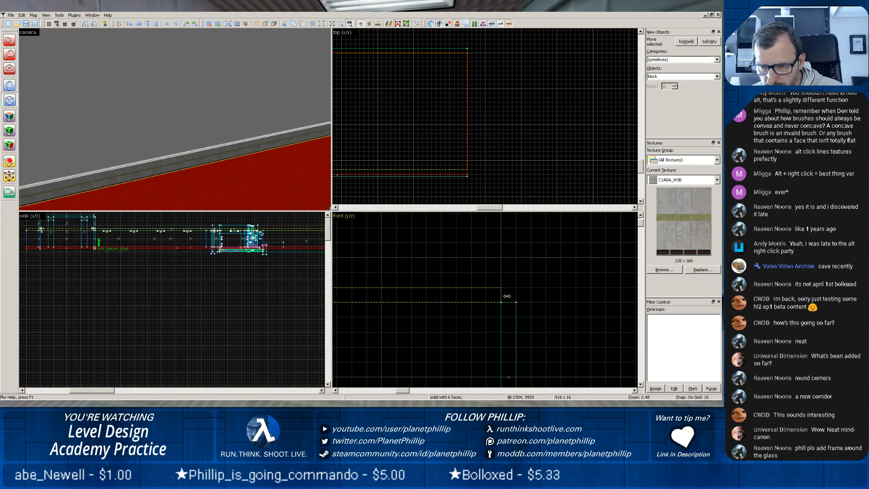
scroll(270, 162, down, 3)
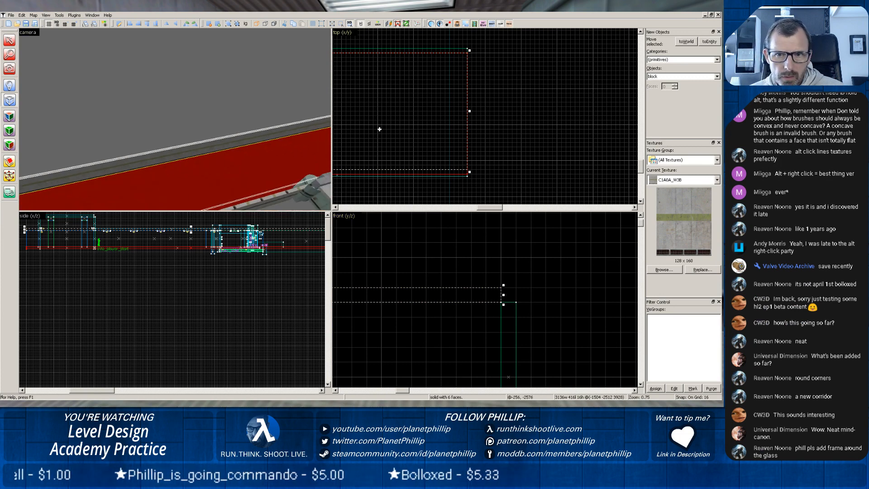
click(409, 118)
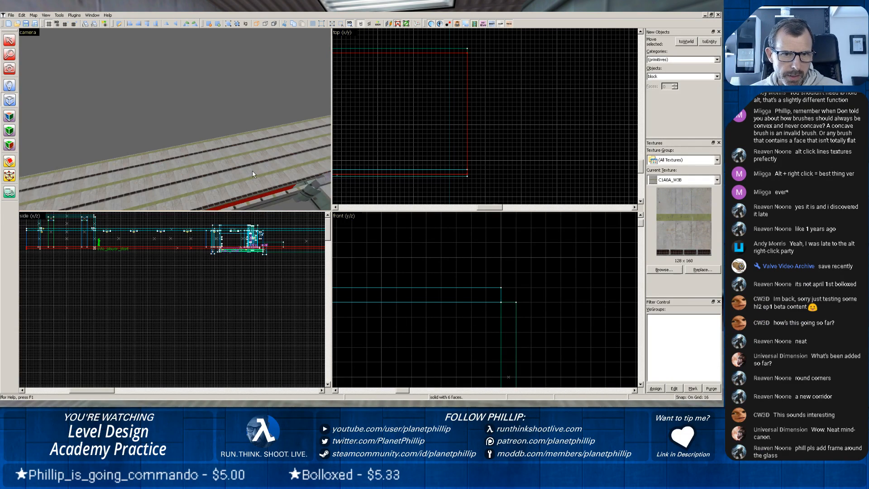
Select the new concrete roof and extend its doorway-side edge to make it 448 units deep, centred at (-1504, -2528).
scroll(282, 198, up, 2)
drag(282, 198, 216, 126)
scroll(216, 126, up, 4)
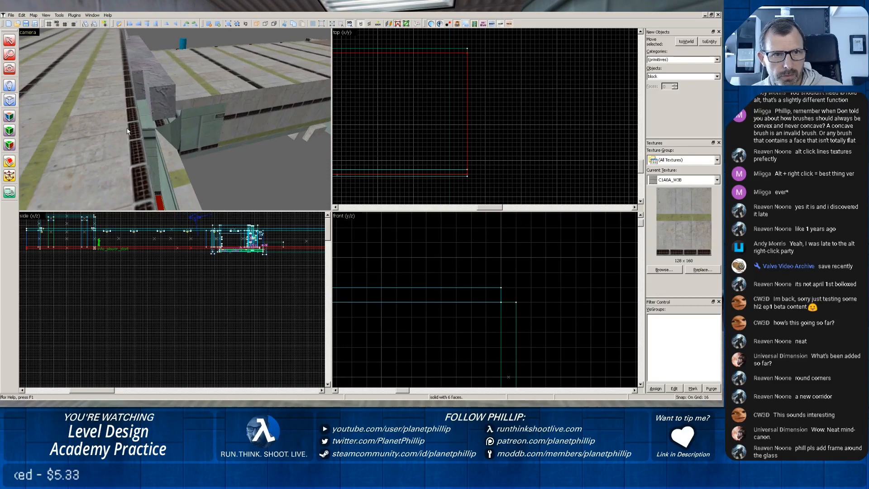
key(shift+s)
click(107, 120)
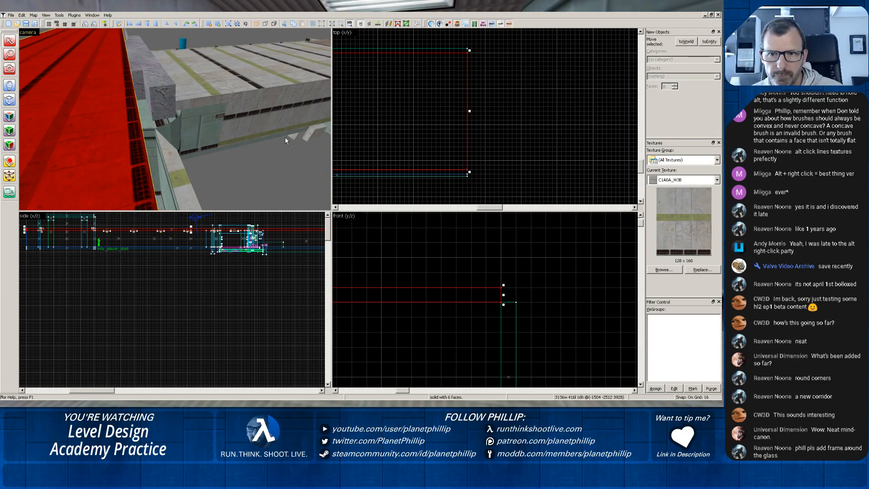
drag(449, 167, 451, 176)
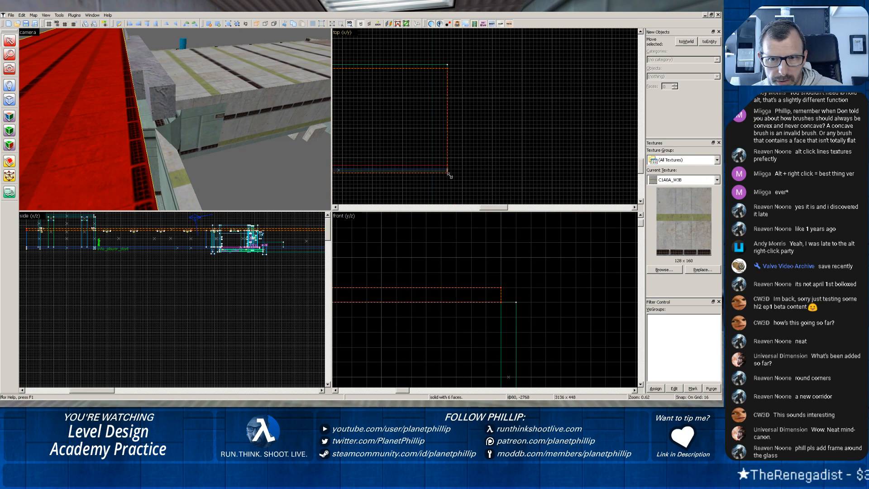
Sample the C1A0_C1 ceiling texture from the room inside the doorway and apply it to the underside of the corridor roof.
key(z)
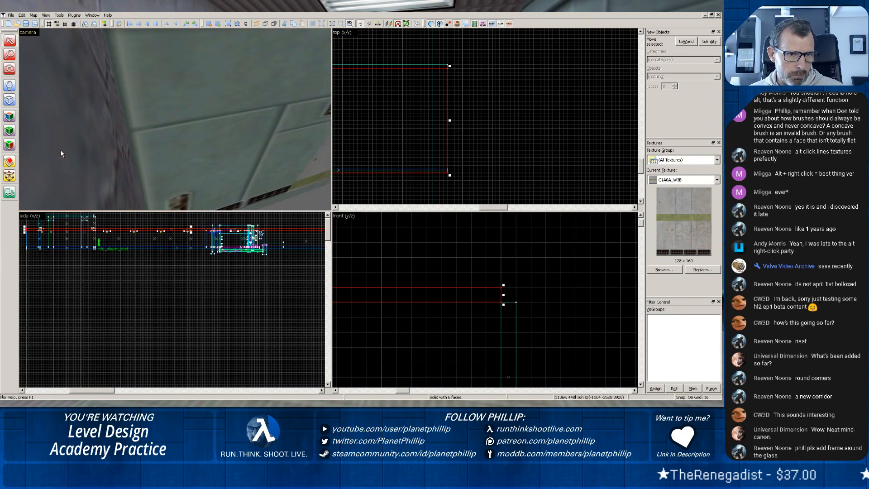
key(z)
scroll(172, 127, up, 3)
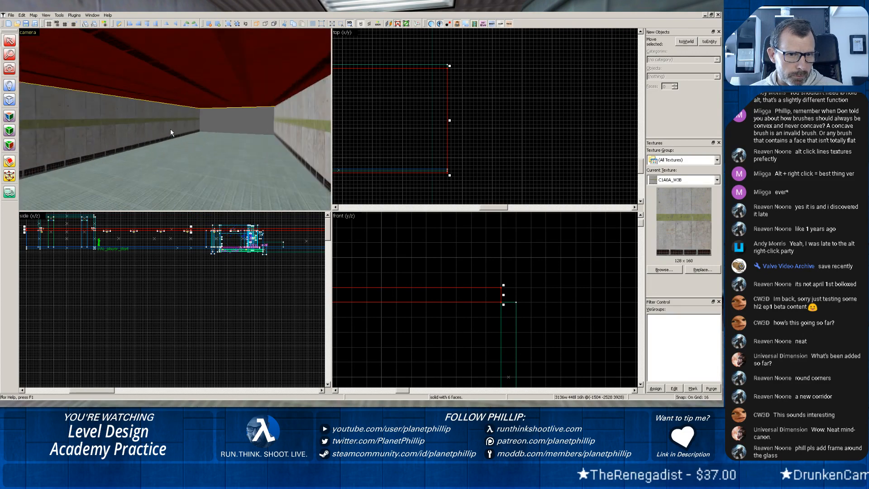
scroll(222, 132, down, 1)
scroll(221, 132, down, 2)
key(z)
key(z)
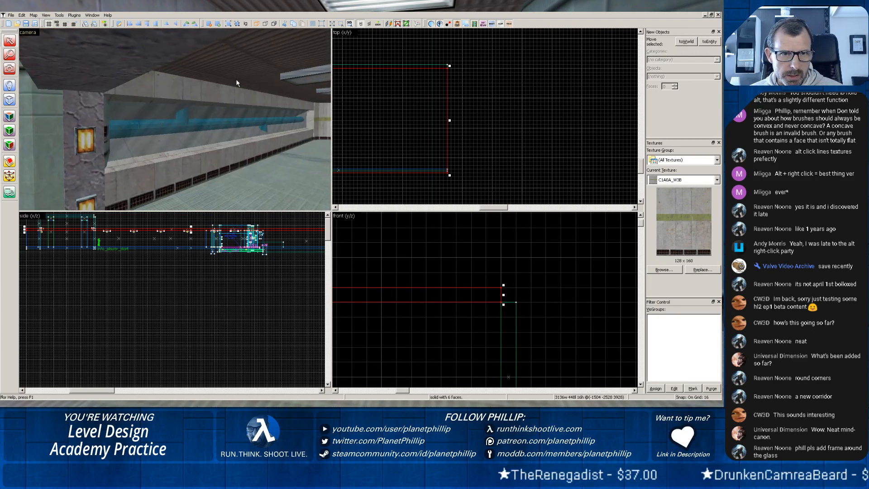
click(9, 116)
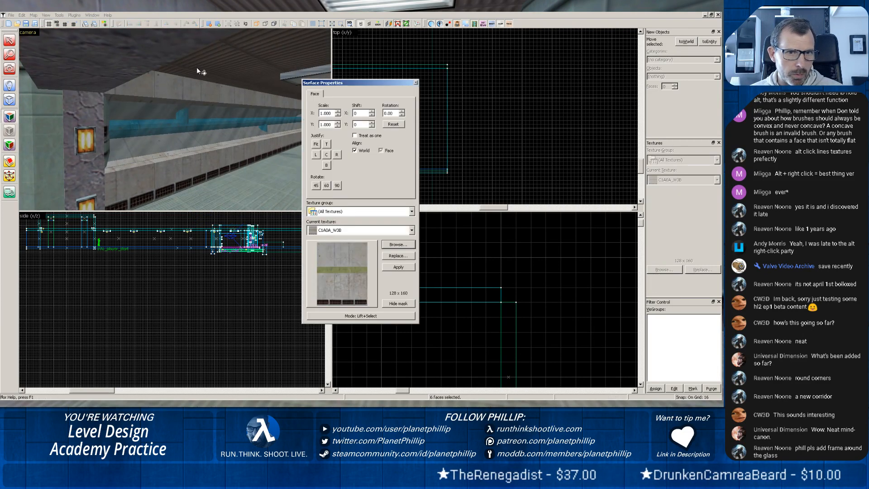
click(226, 67)
key(z)
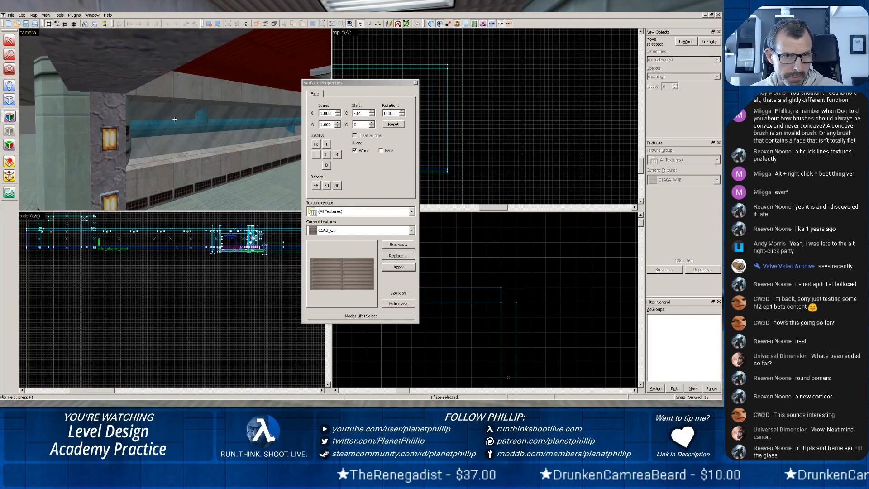
key(z)
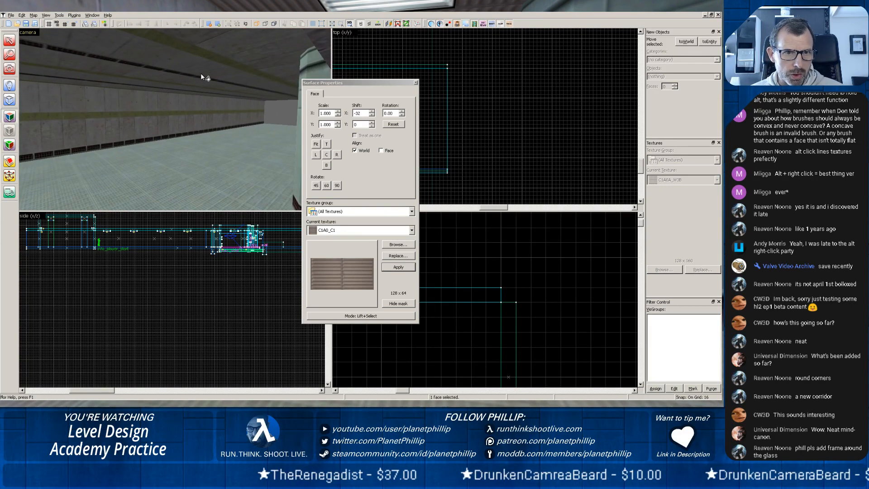
right_click(200, 78)
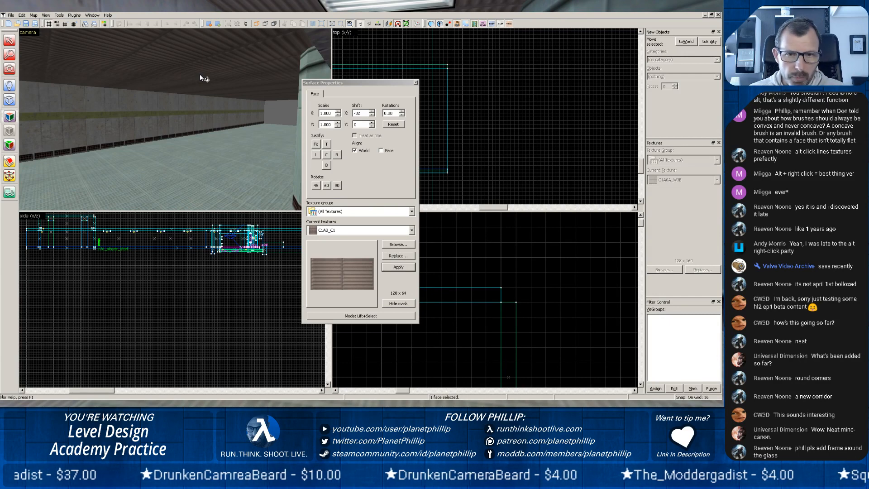
click(415, 82)
Inspect the texture settings of the C1A0_LABW5 wall beside the rounded doorway column and of the rock lintel over the doorway.
key(z)
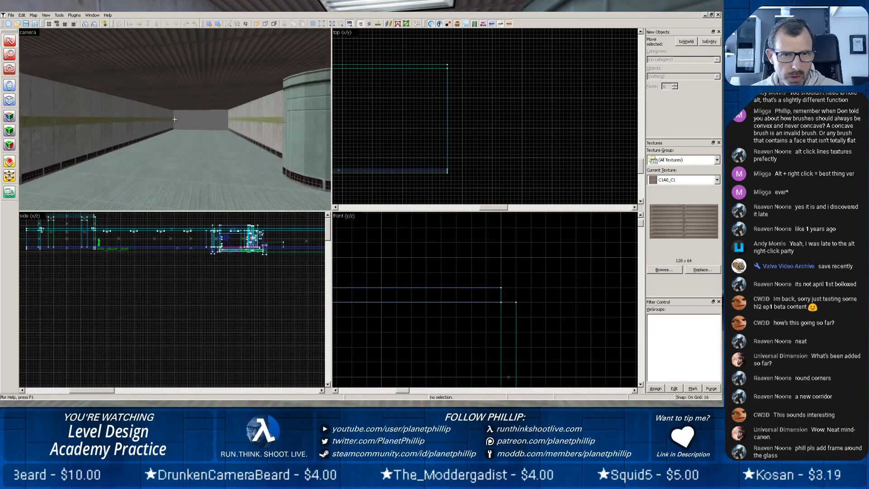
key(w)
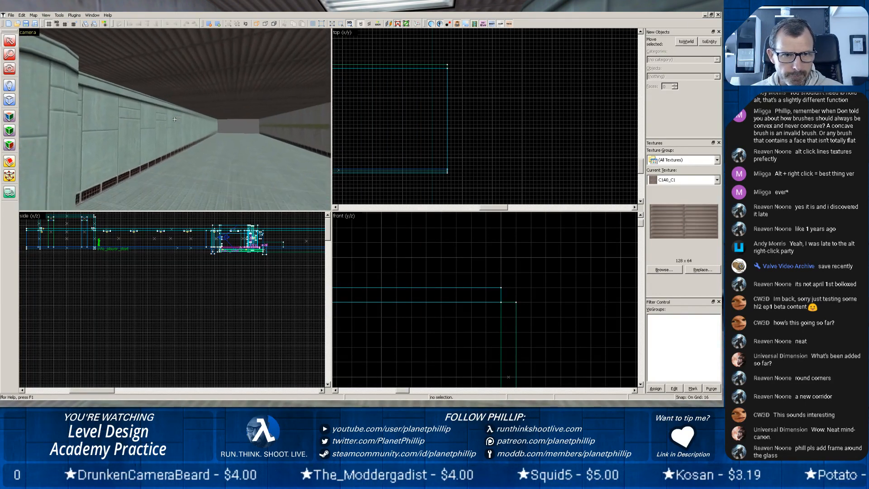
key(s)
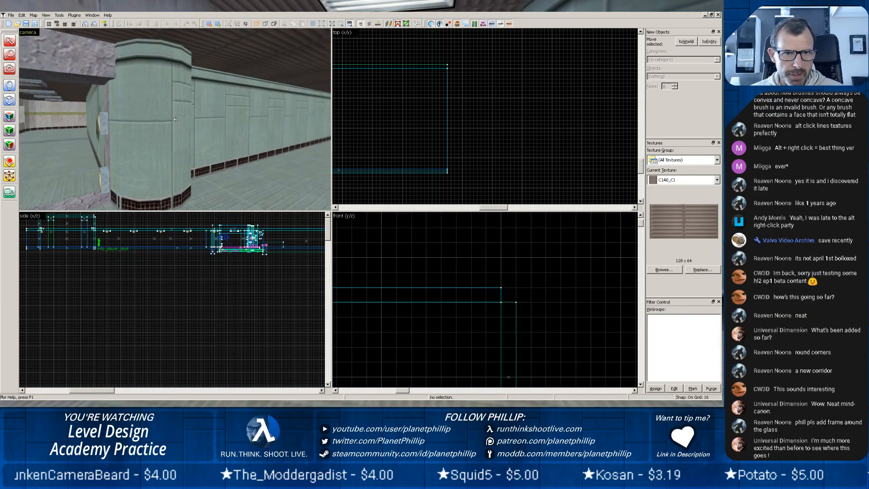
click(211, 122)
key(shift+a)
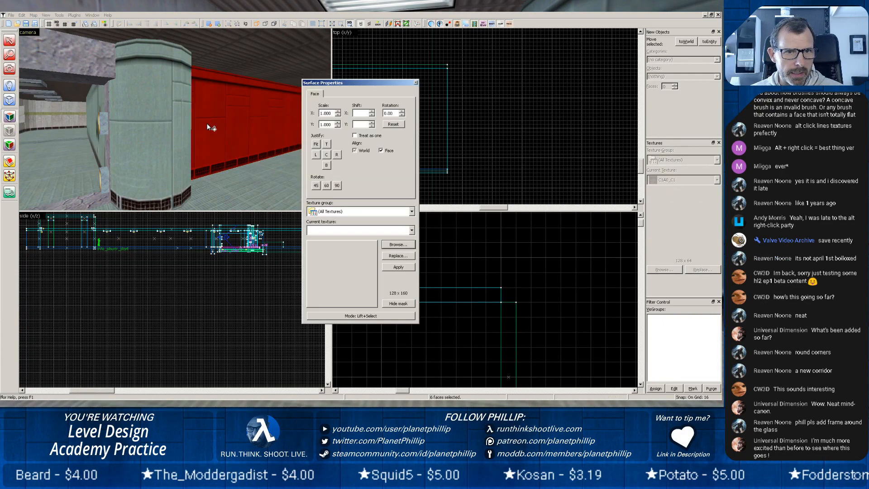
key(z)
key(z)
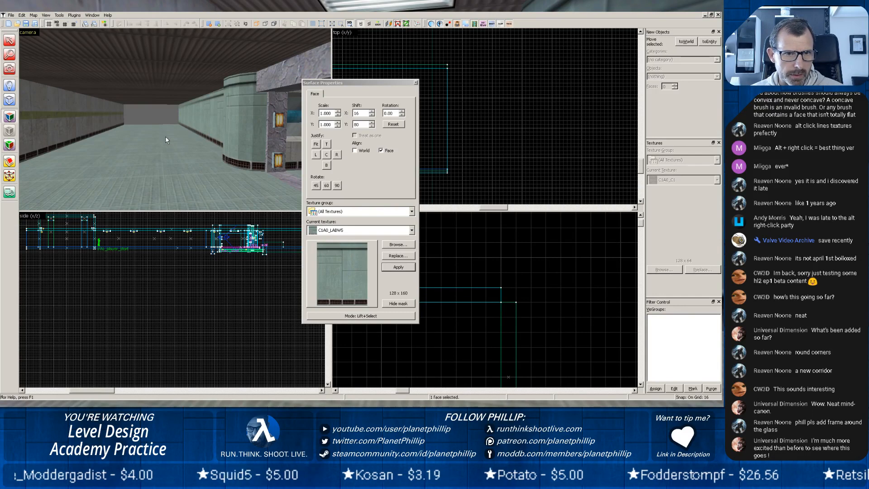
key(z)
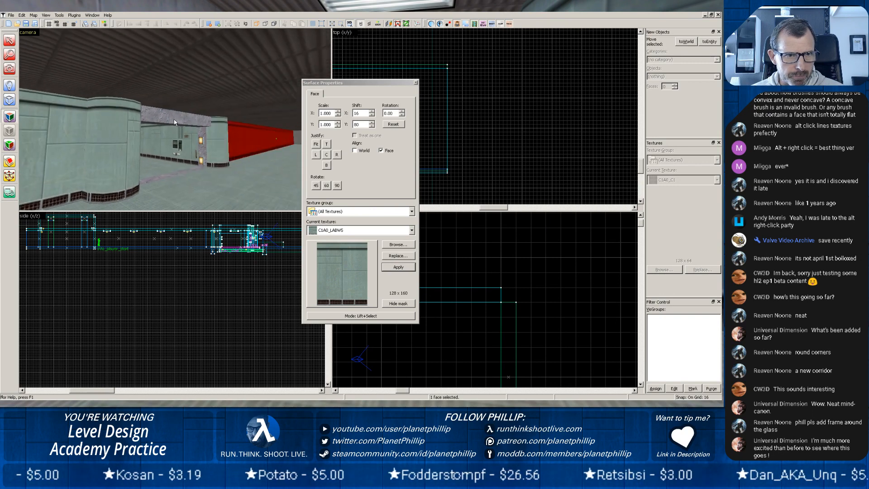
key(z)
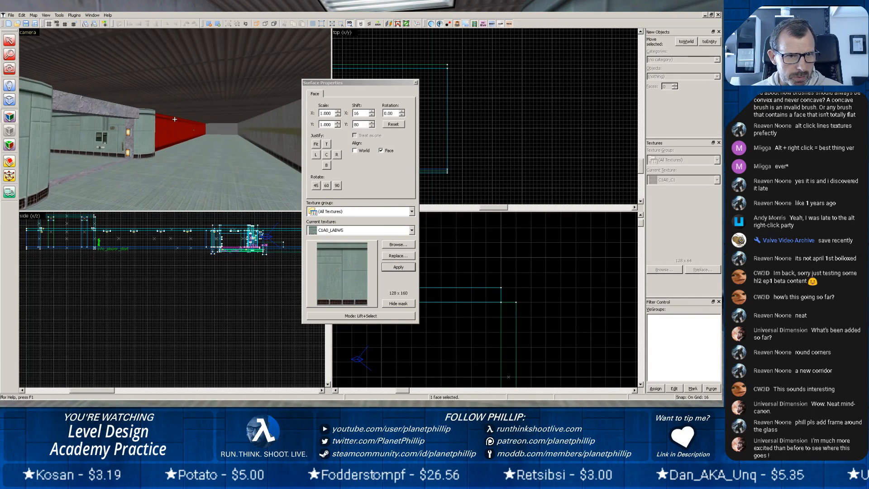
click(108, 109)
click(415, 83)
Select the rock lintel above the doorway and pull its corridor-side face back toward the doorway, making it less deep.
scroll(368, 176, down, 11)
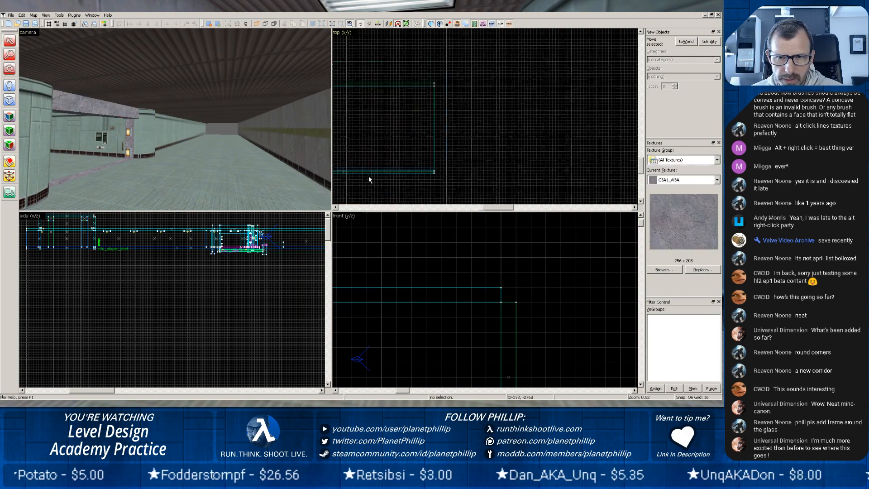
drag(377, 163, 426, 122)
scroll(425, 152, up, 8)
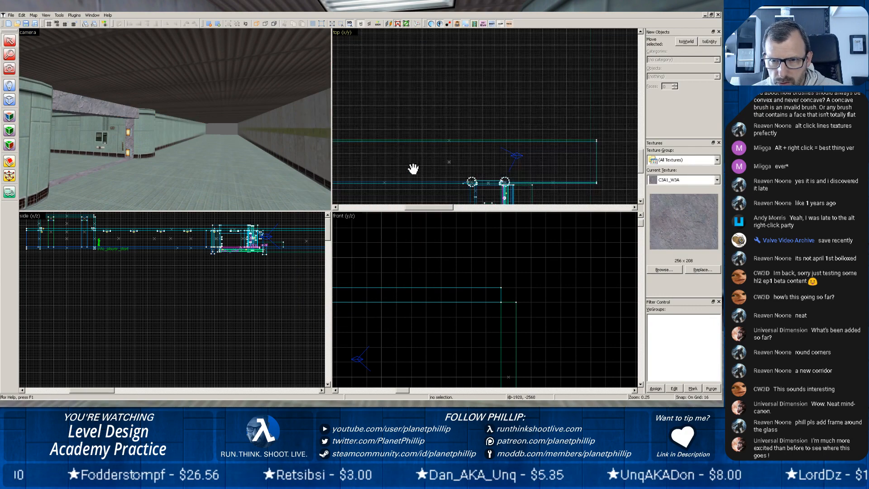
drag(420, 177, 434, 128)
scroll(519, 159, up, 7)
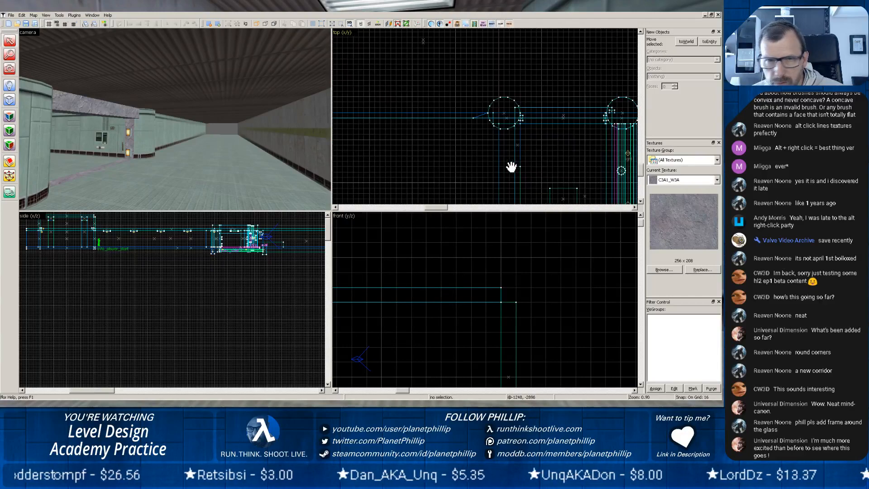
click(110, 114)
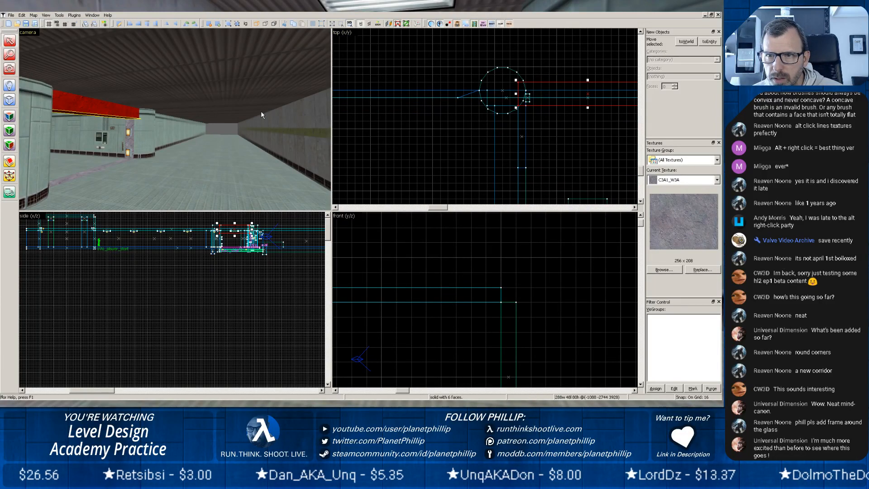
drag(588, 81, 589, 89)
Examine the rounded column beside the rock doorway and the full length of the corridor in the 3D and plan views.
click(146, 134)
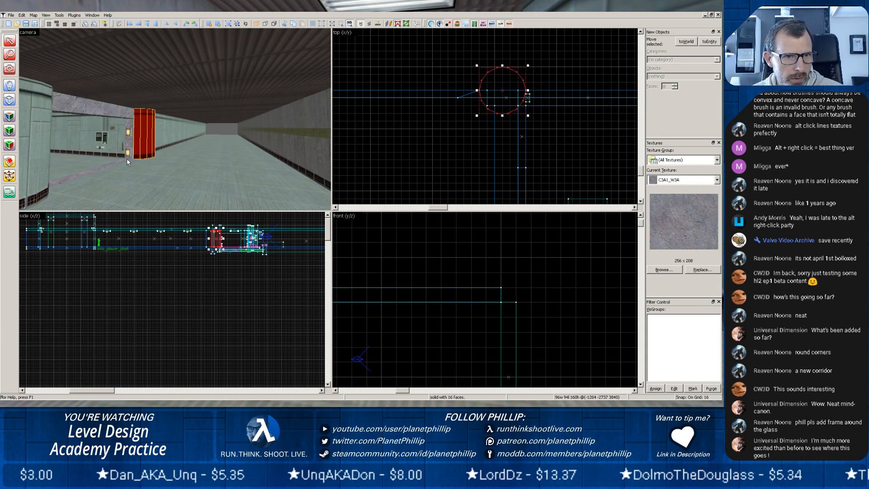
key(w)
key(z)
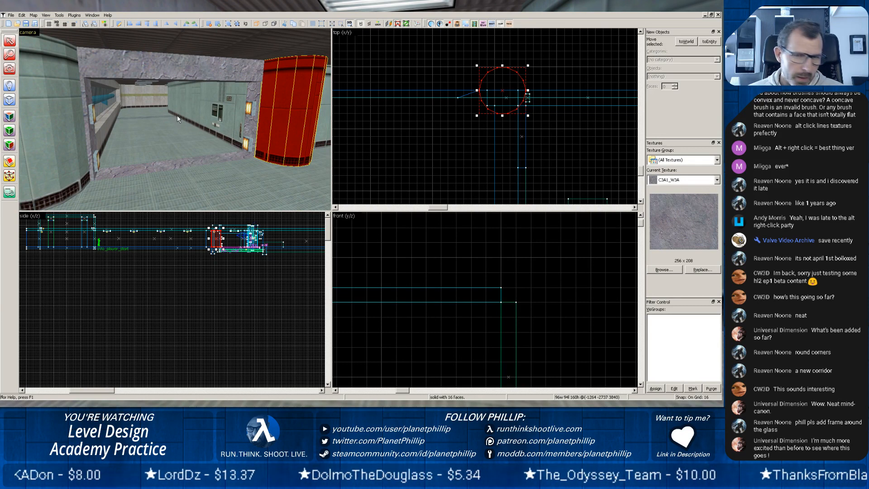
key(w)
key(w)
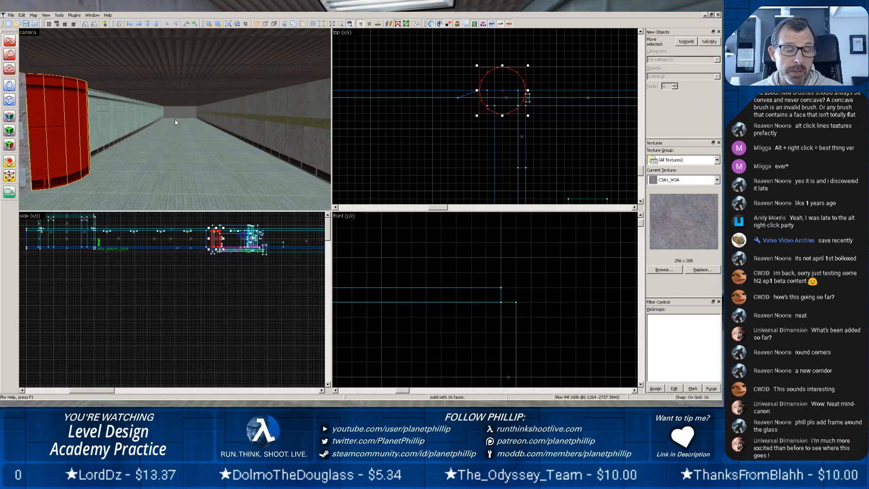
key(w)
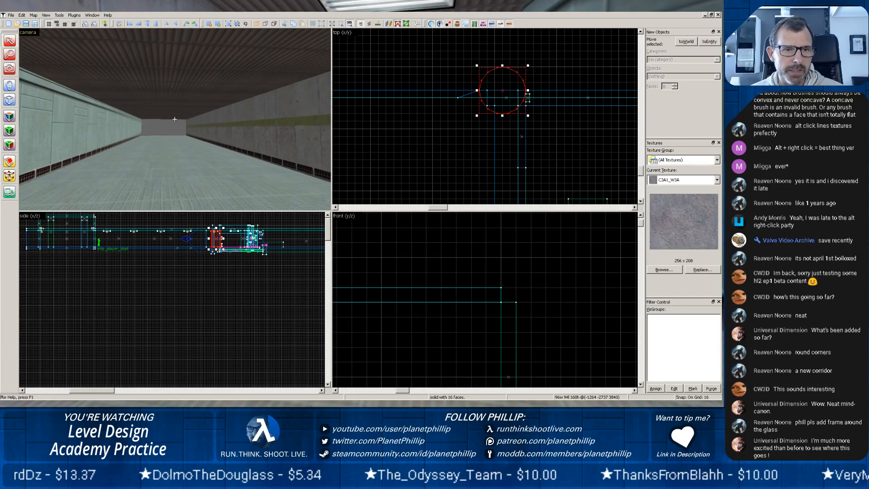
key(z)
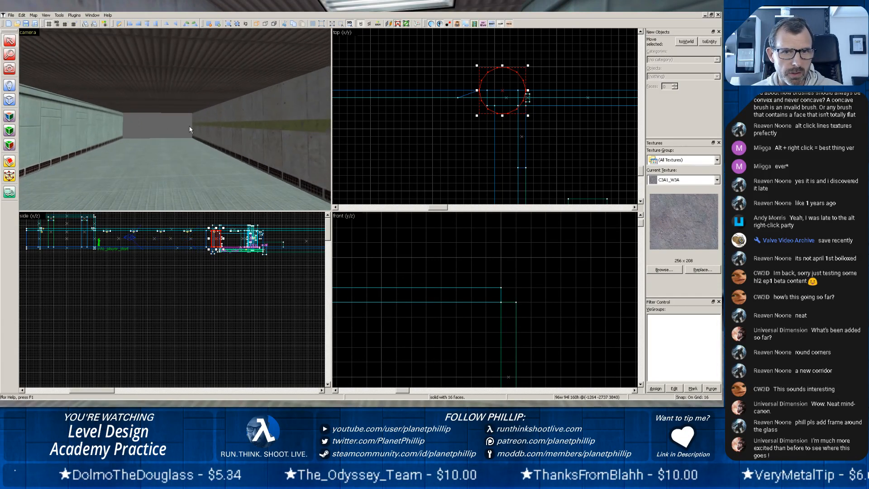
scroll(489, 124, down, 12)
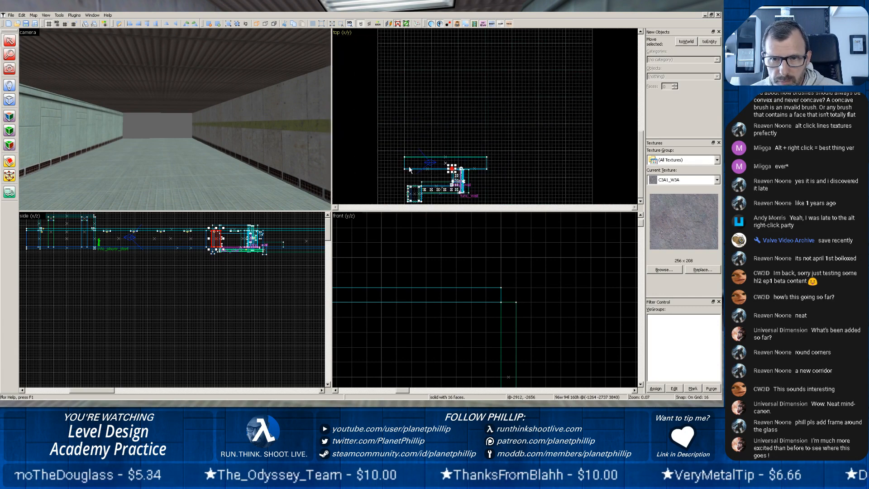
scroll(430, 169, up, 2)
scroll(440, 164, up, 3)
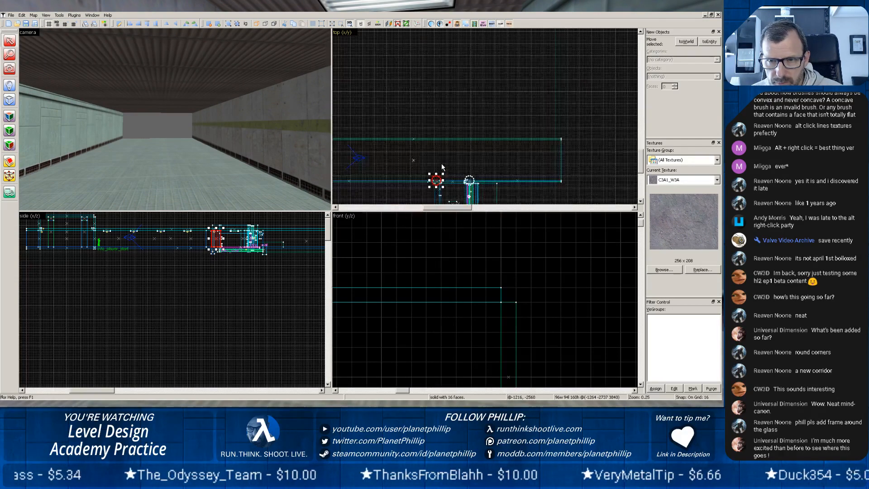
scroll(441, 165, up, 3)
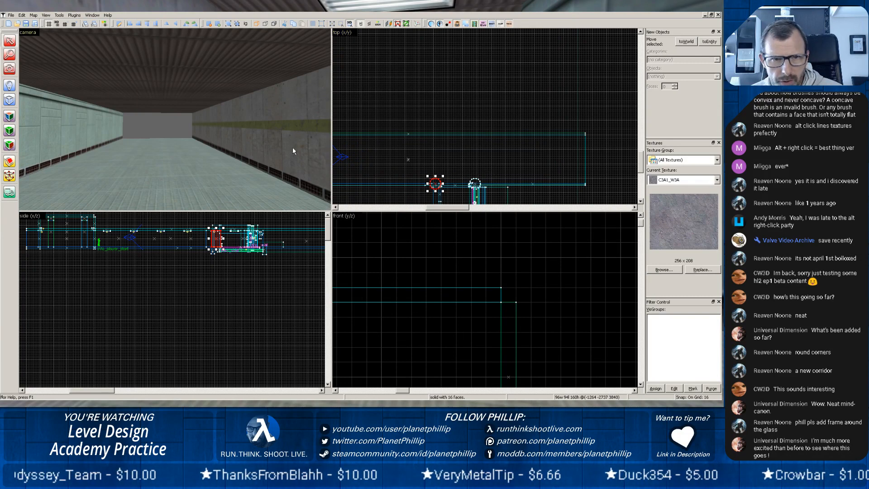
Select the corridor's floor and both long side walls and clip them across at x = -2064, keeping the pieces on both sides.
click(235, 174)
click(283, 154)
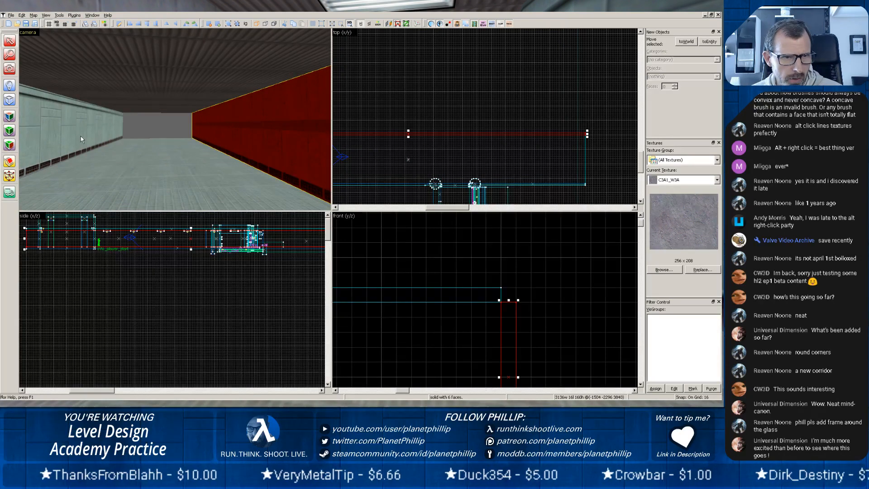
ctrl+click(99, 178)
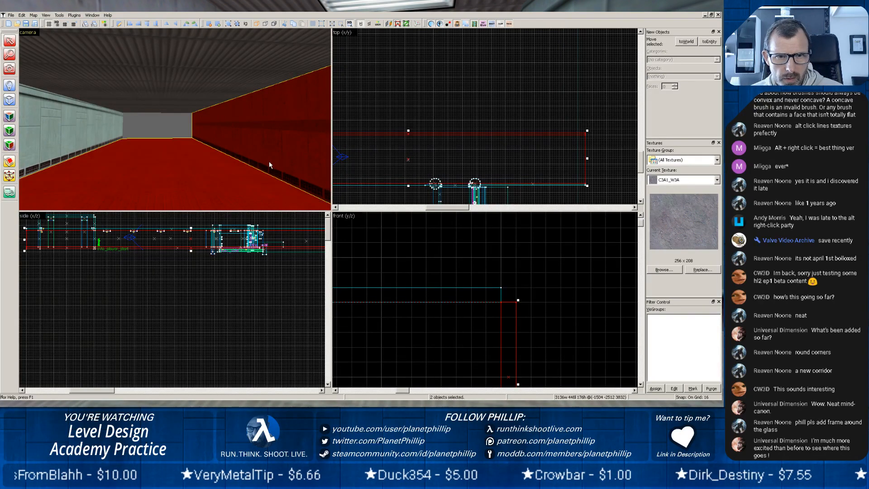
key(z)
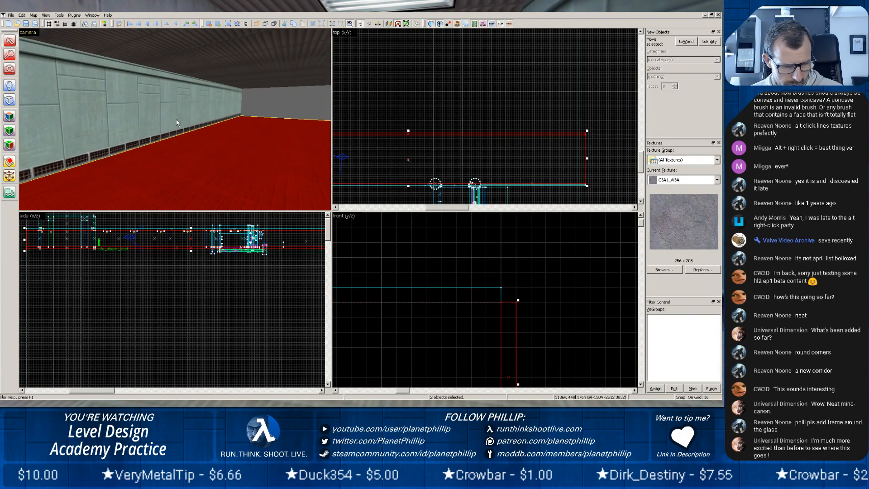
ctrl+click(176, 120)
key(z)
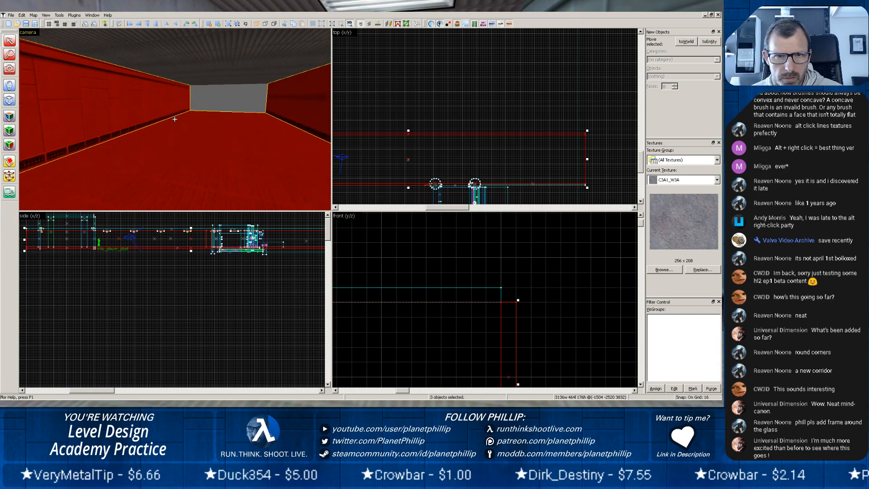
key(z)
scroll(452, 158, down, 9)
scroll(434, 179, up, 5)
middle_drag(435, 179, 422, 180)
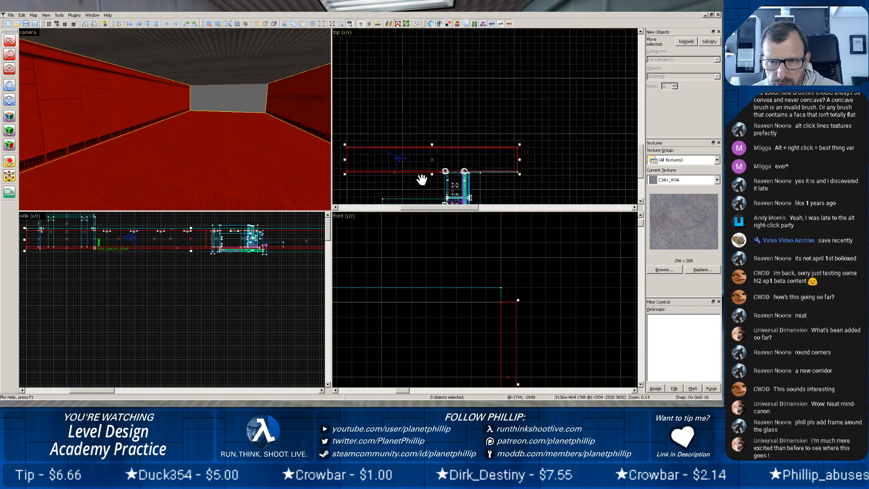
scroll(420, 179, up, 4)
scroll(420, 180, down, 4)
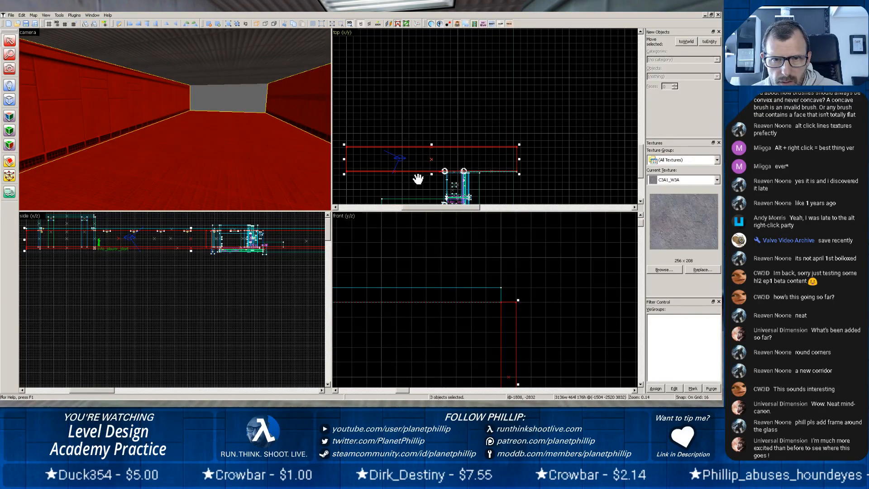
click(10, 162)
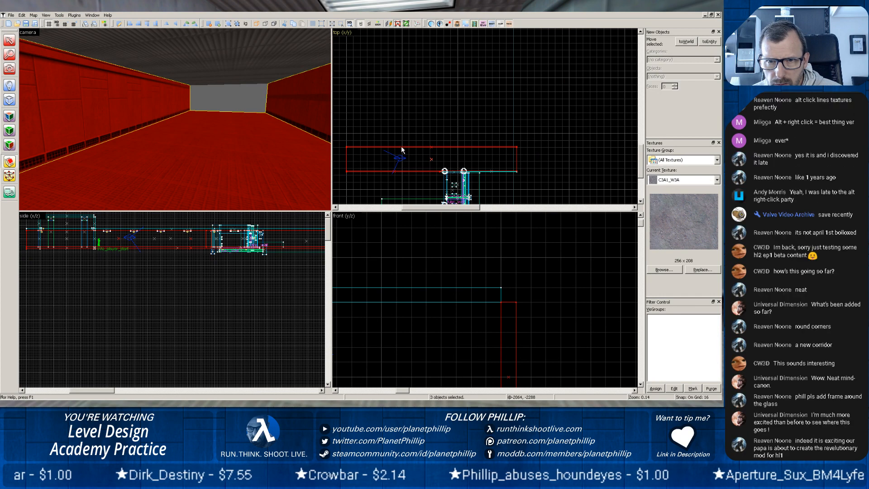
key(shift+x)
drag(401, 148, 401, 175)
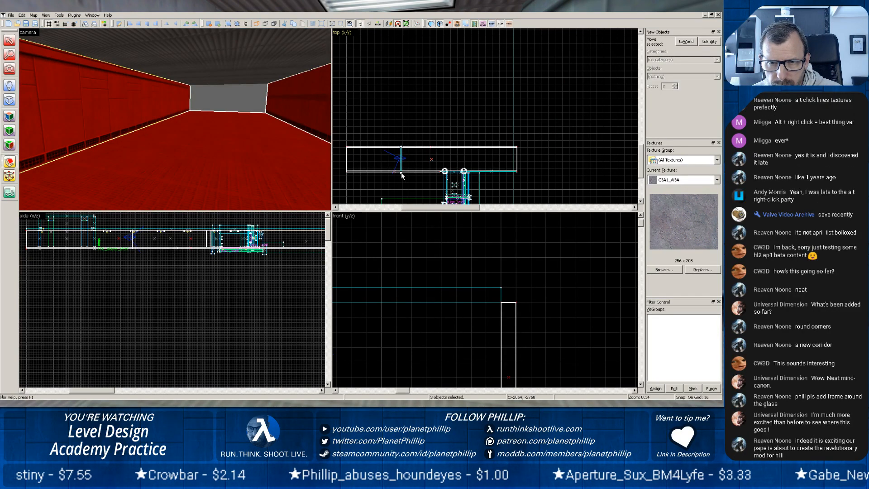
key(Return)
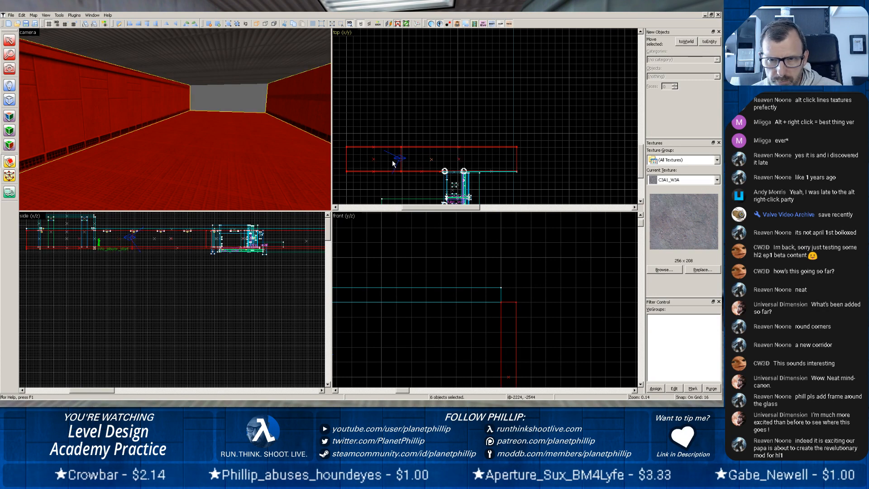
Delete the floor and both side wall pieces at the corridor end beyond the cut, away from the doorway.
click(9, 41)
click(76, 97)
key(Delete)
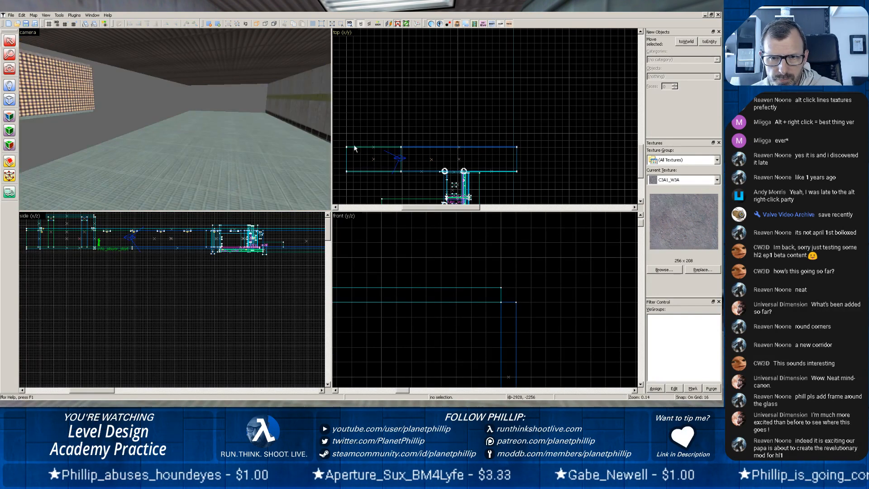
click(271, 162)
key(Delete)
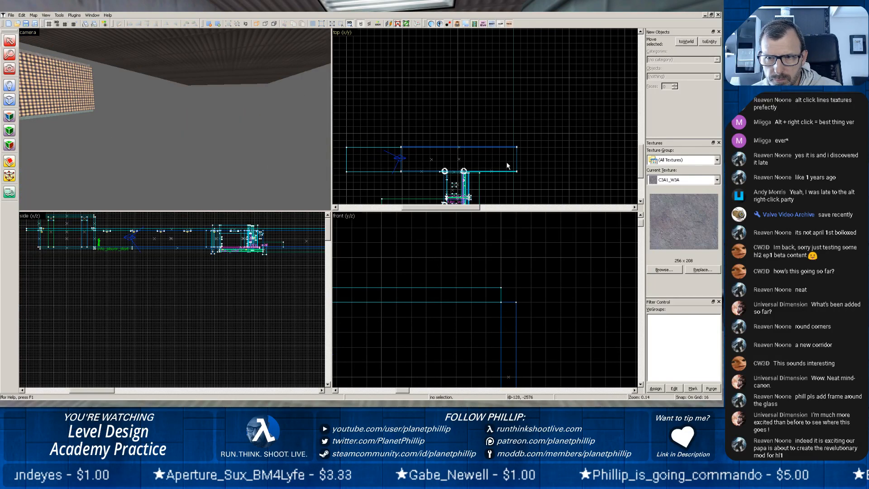
Examine the open end of the shortened corridor and how its floor and side walls meet the roof.
scroll(506, 162, up, 3)
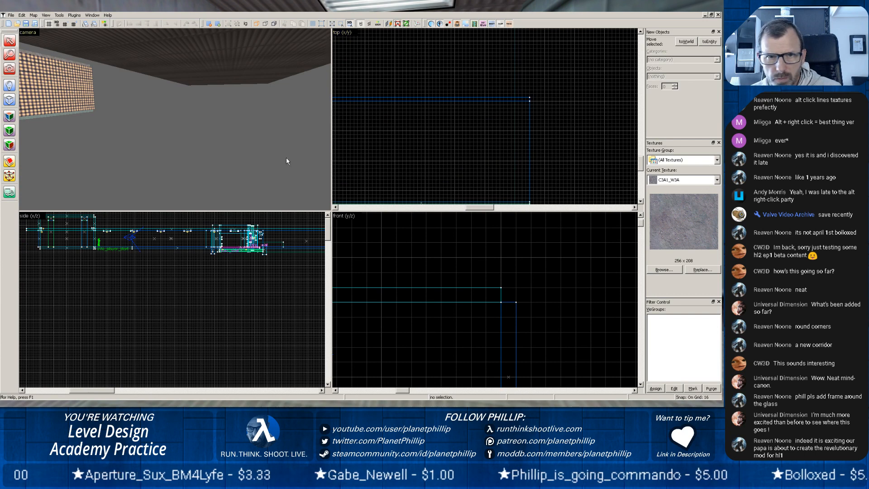
key(z)
key(s)
key(z)
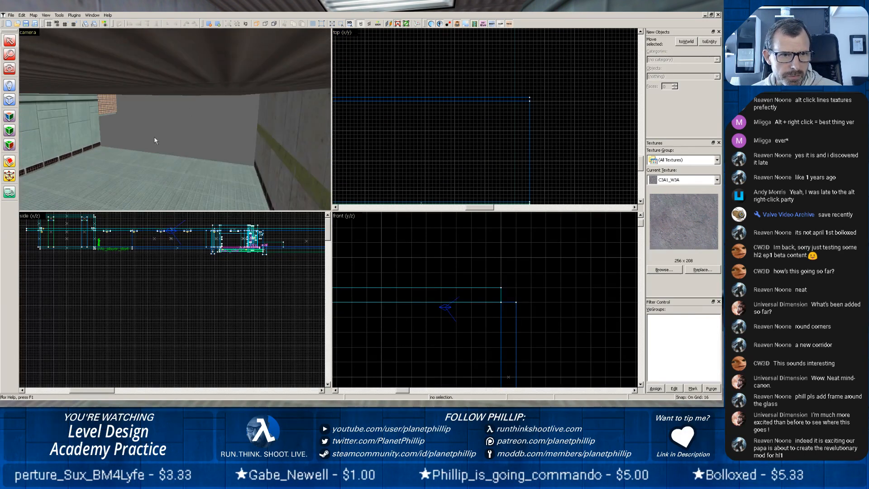
key(z)
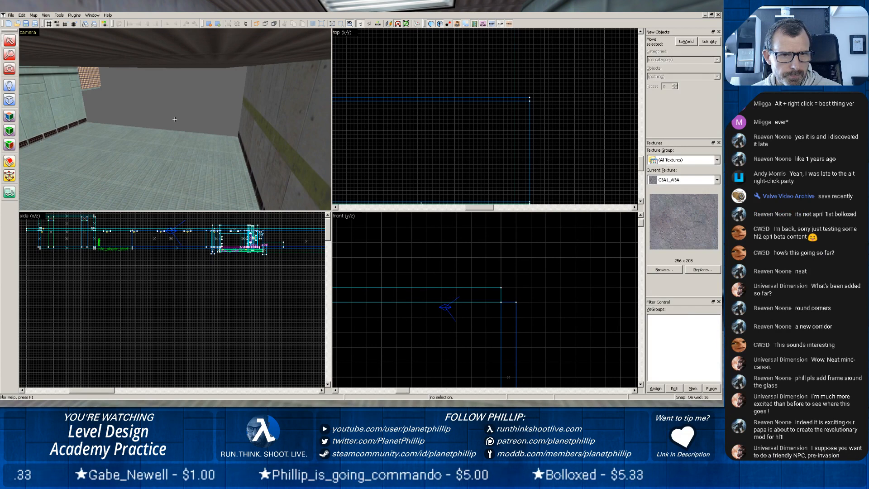
key(z)
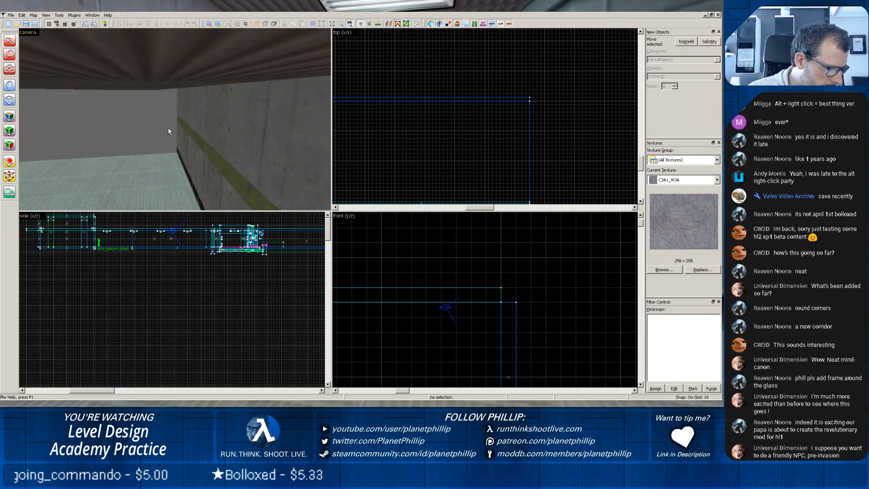
key(z)
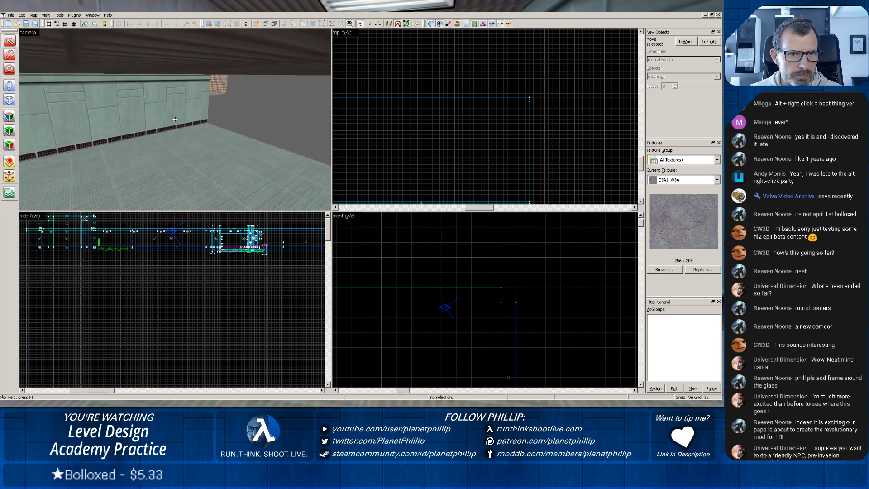
Copy the rounded column beside the rock doorway to the opposite wall's corner at the corridor's open end, centred at -2064, -2255.
key(z)
click(175, 119)
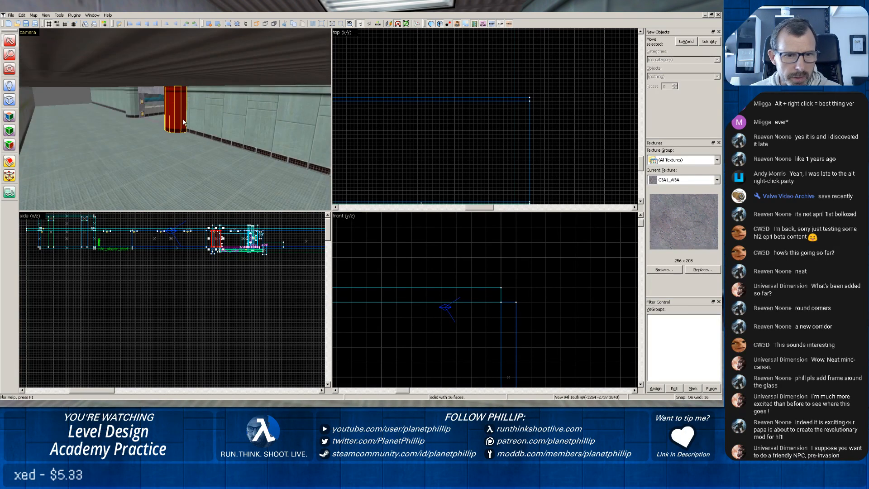
scroll(510, 175, down, 2)
scroll(511, 175, down, 2)
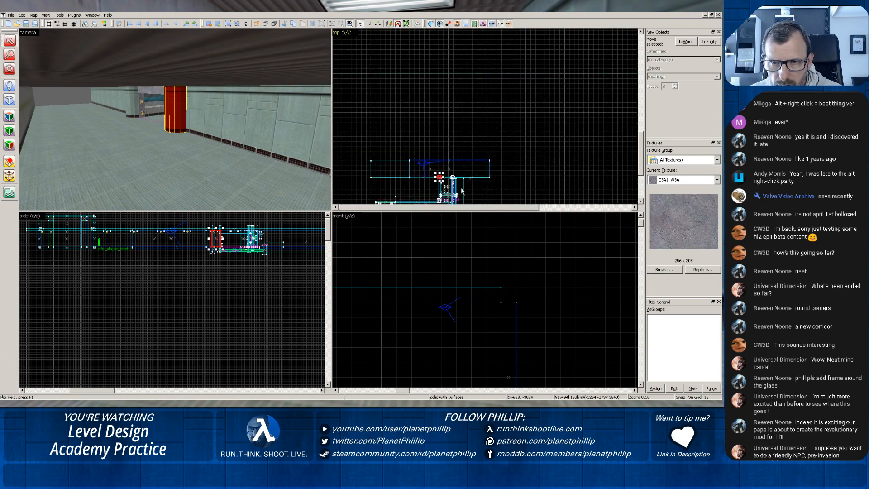
scroll(440, 180, up, 5)
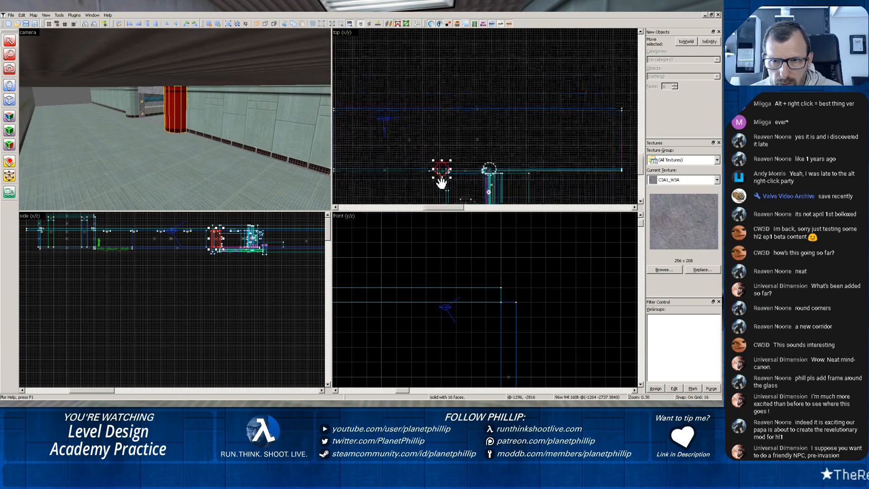
drag(411, 142, 492, 143)
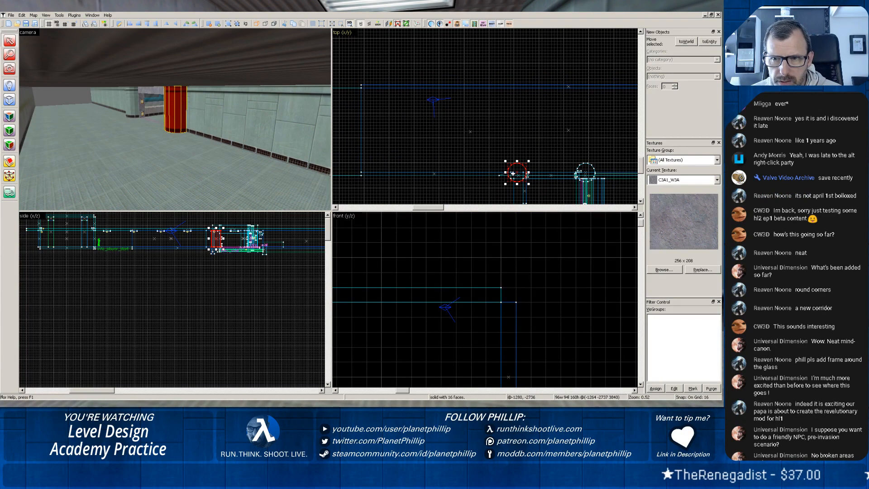
drag(514, 178, 356, 77)
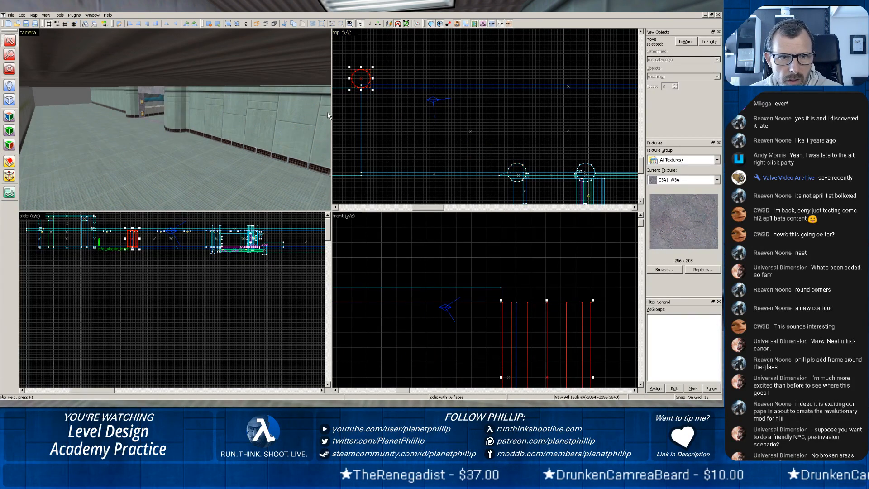
Examine how the copied column meets the floor, roof and concrete side wall at the corridor's open end.
scroll(324, 118, up, 4)
key(z)
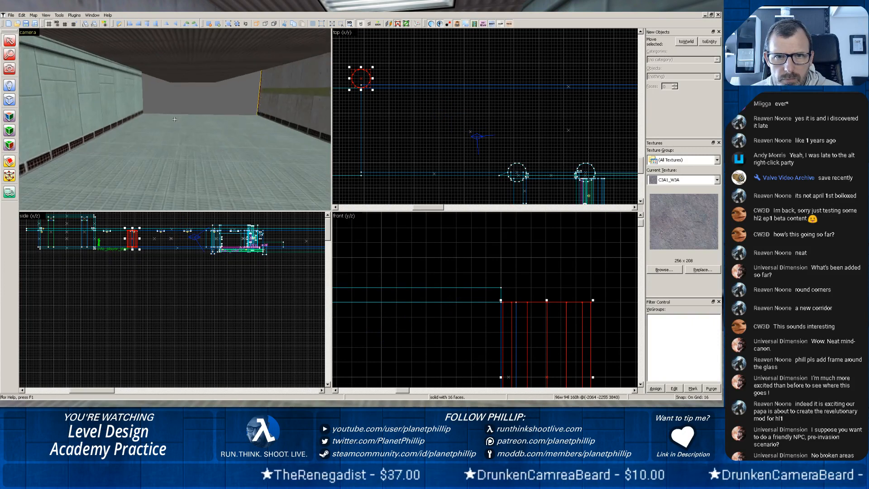
key(z)
scroll(175, 117, up, 3)
key(z)
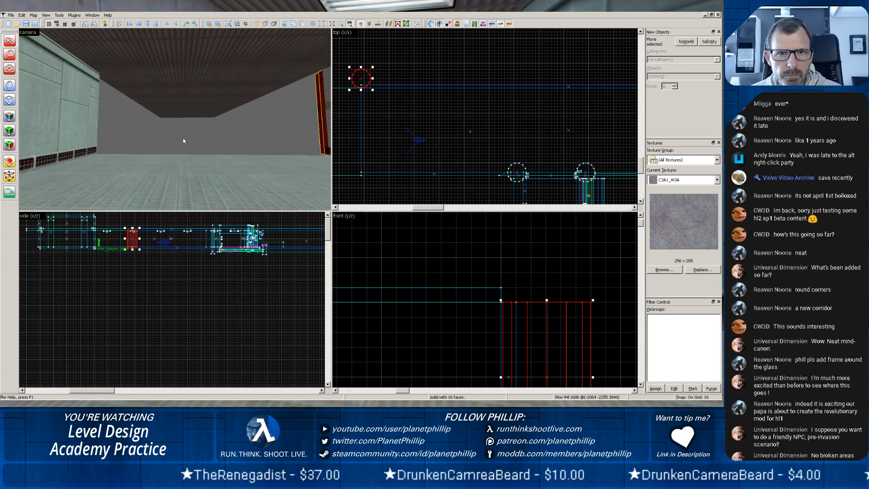
key(w)
key(z)
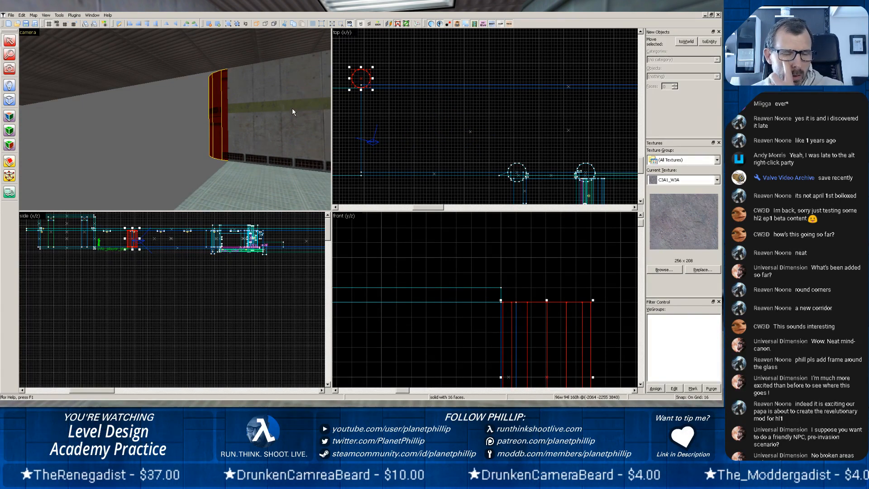
click(241, 167)
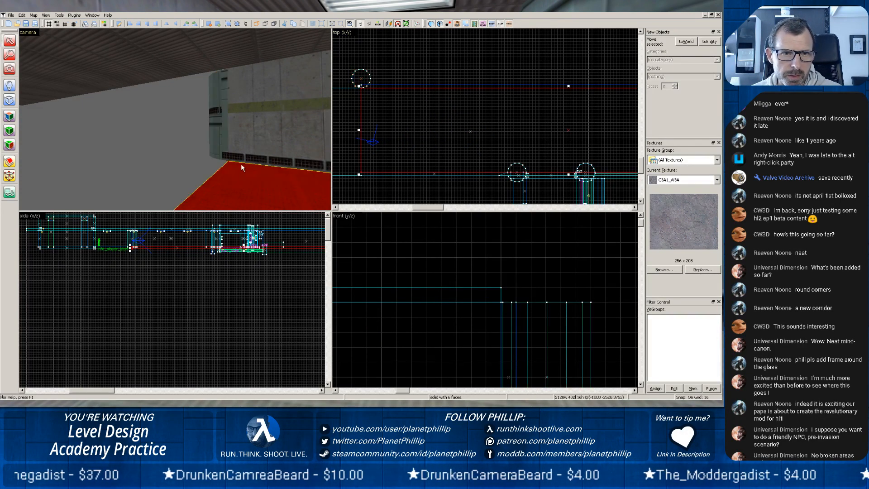
click(226, 140)
click(245, 132)
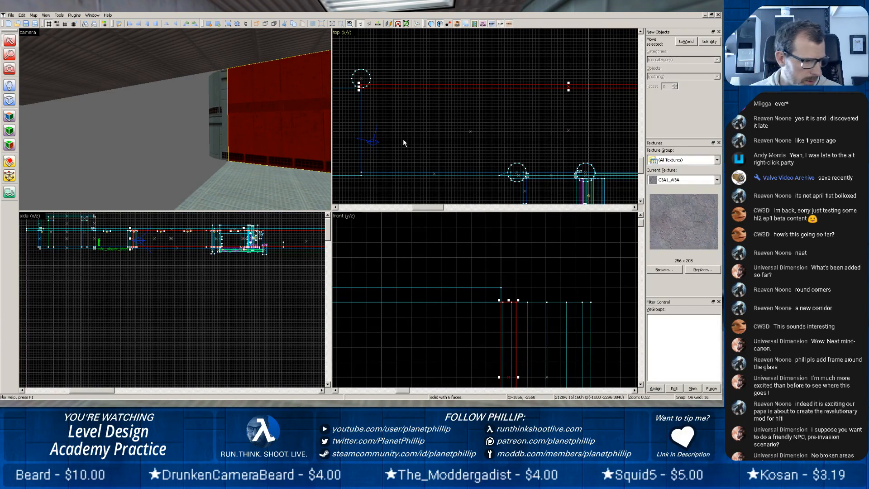
Clip the corridor roof across at x = -2432, keeping the pieces on both sides.
scroll(409, 135, down, 5)
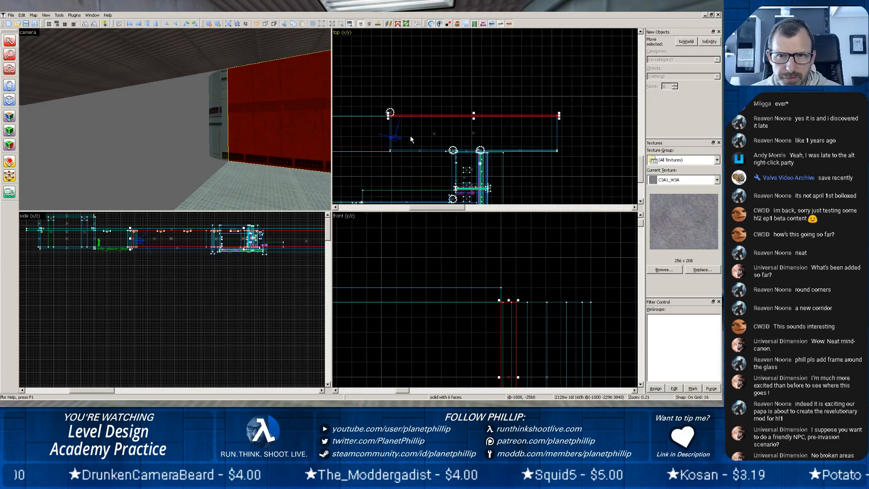
click(210, 48)
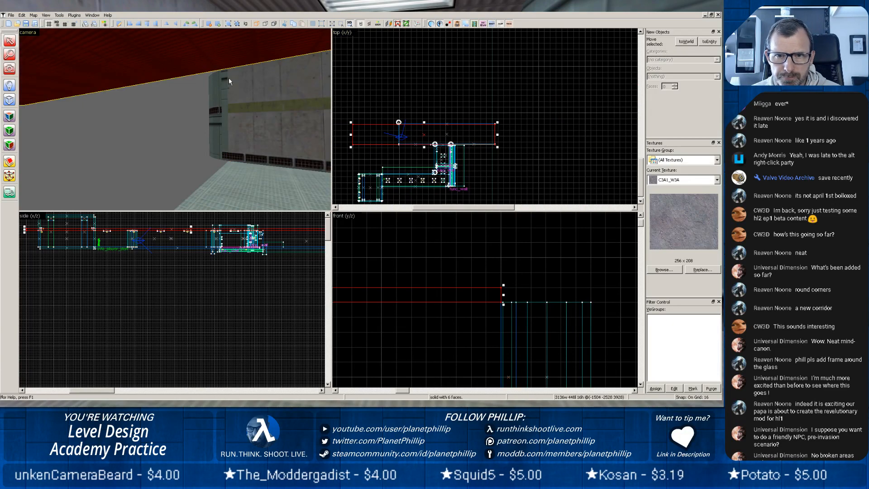
click(9, 131)
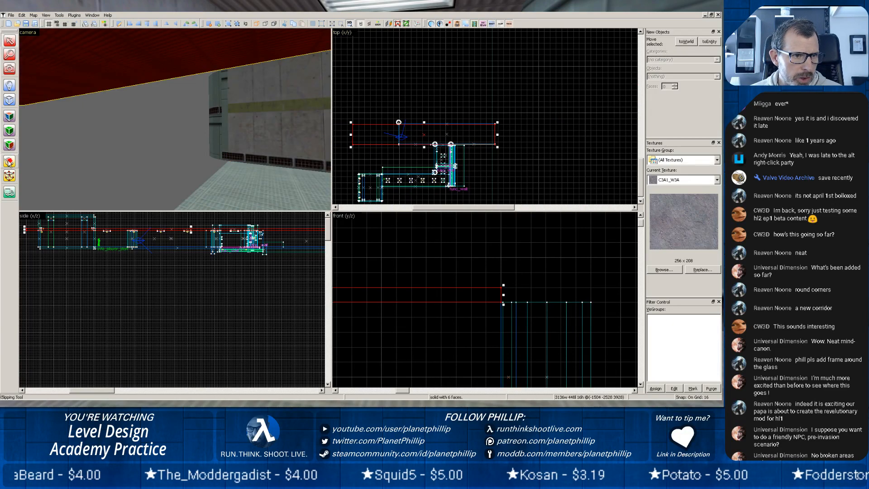
scroll(400, 122, up, 8)
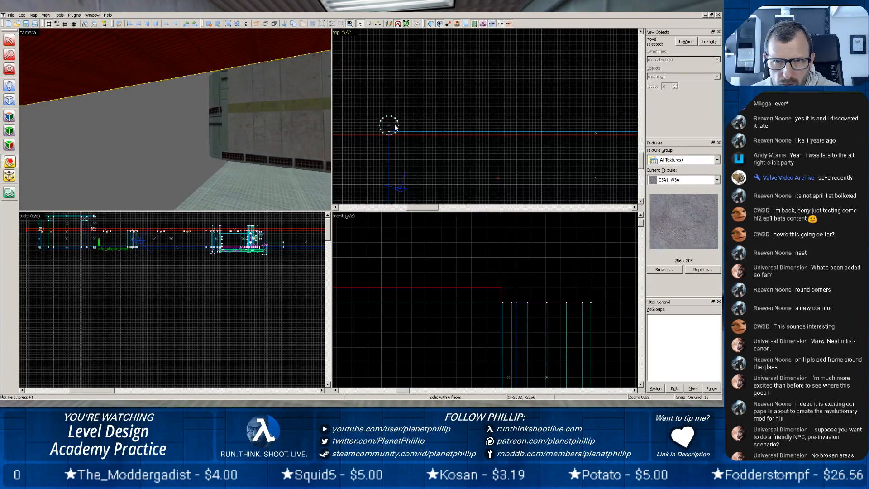
scroll(387, 134, down, 4)
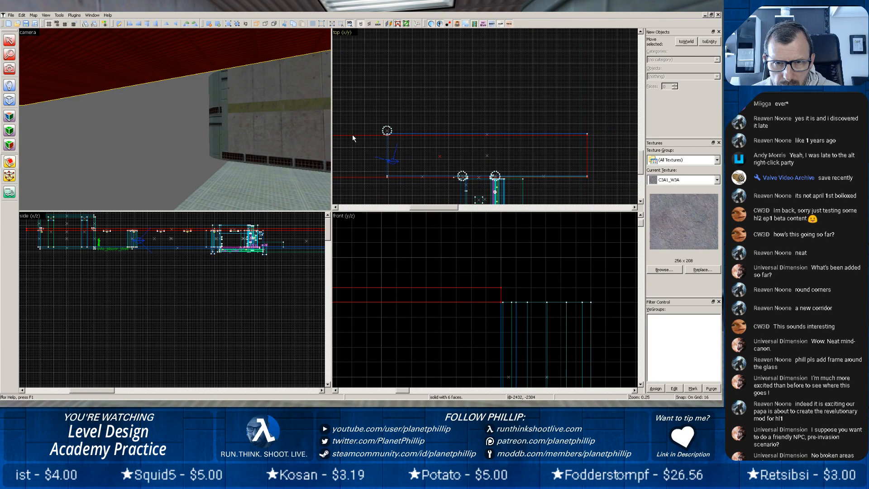
drag(352, 134, 354, 179)
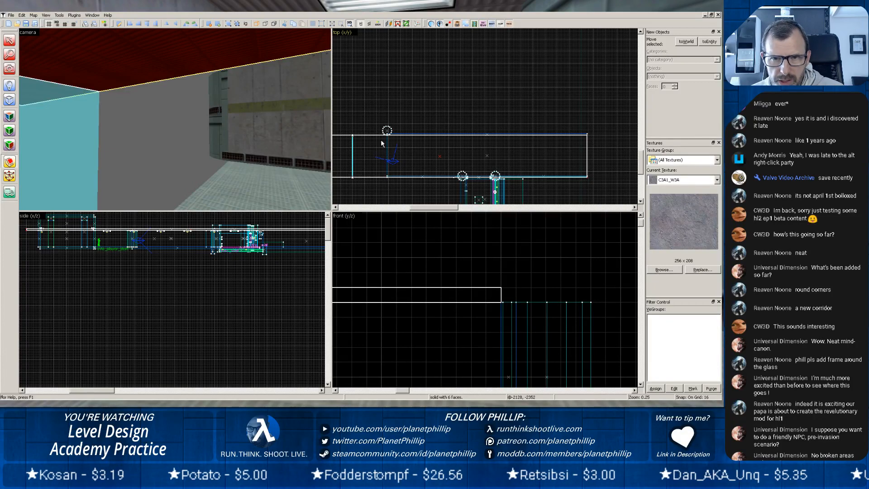
key(Return)
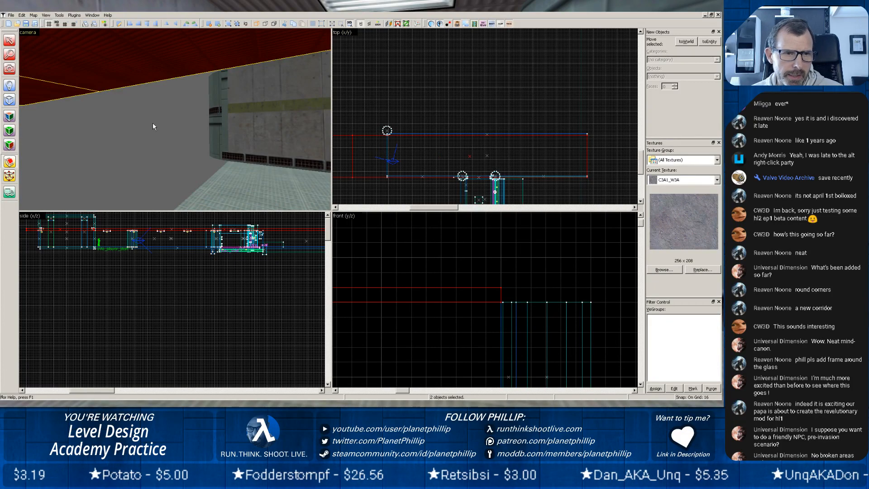
Delete the roof piece beyond the cut at the corridor's far end.
key(z)
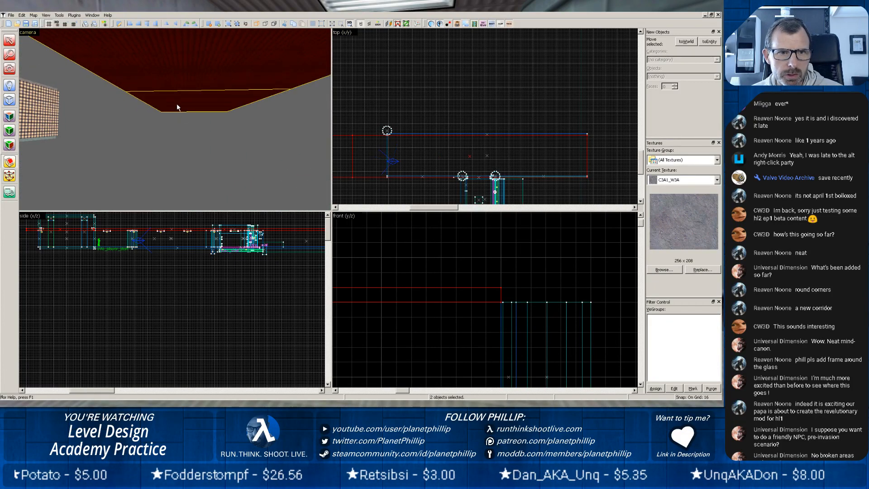
click(198, 108)
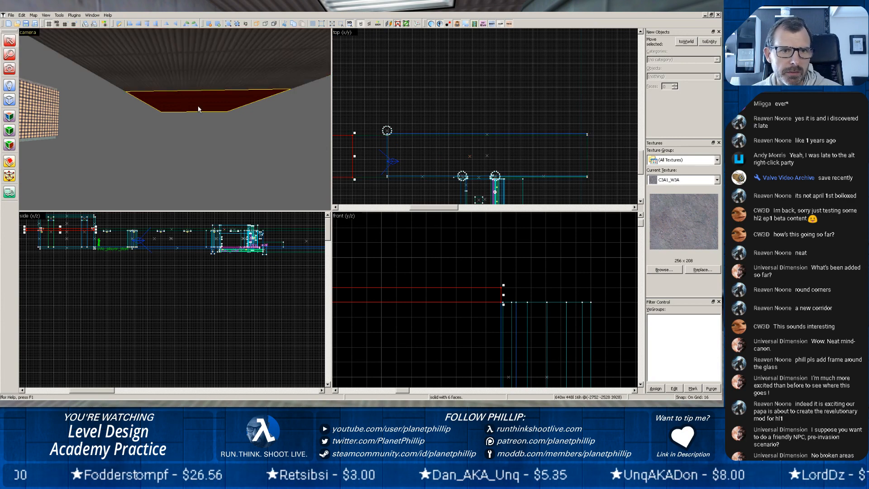
key(Delete)
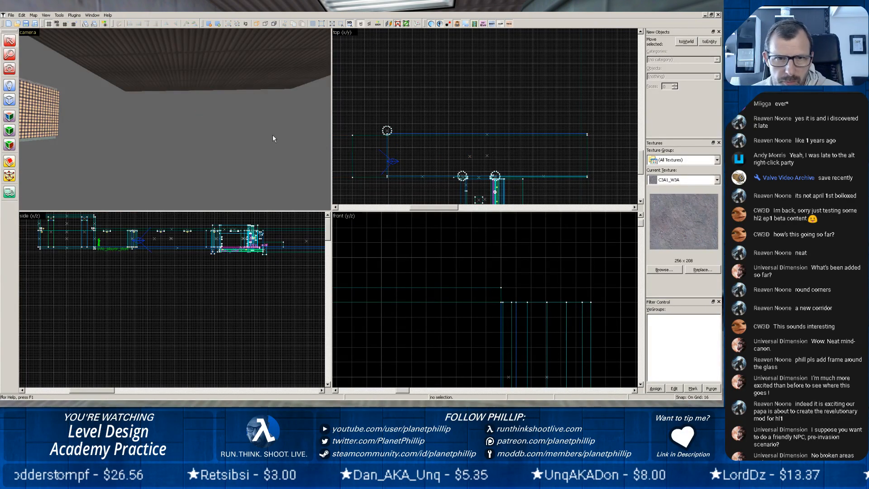
Extend the corridor floor to 2496 units and the side wall on the doorway side to 1104 units, both toward the open end.
click(244, 172)
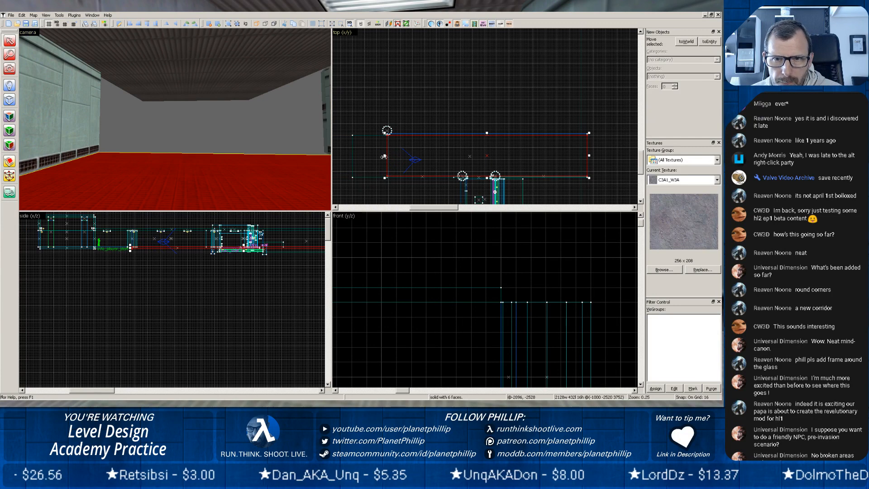
drag(385, 156, 352, 157)
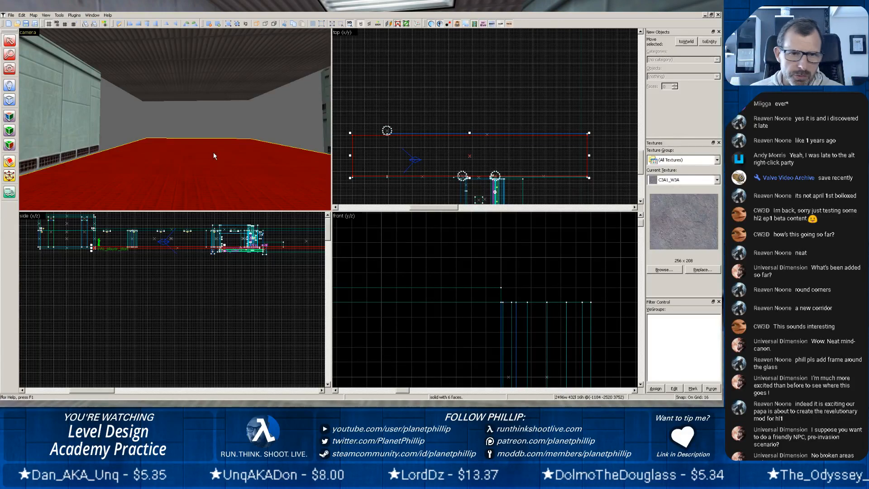
click(80, 127)
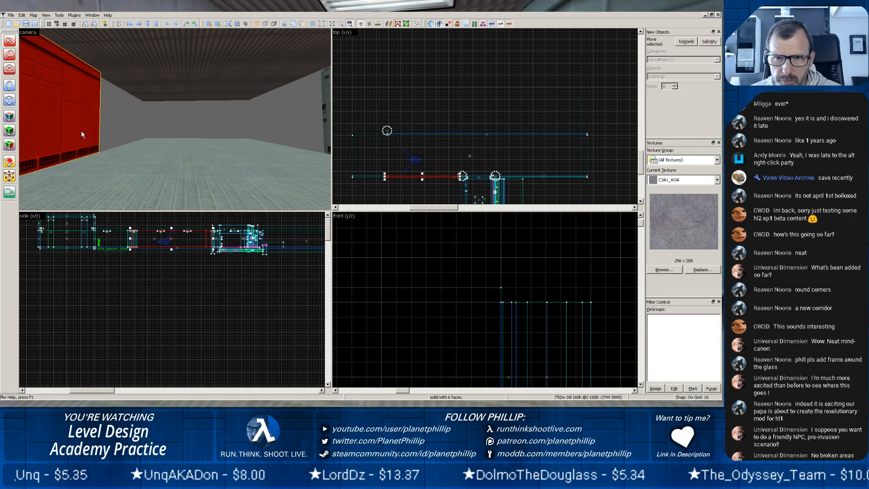
drag(383, 178, 351, 177)
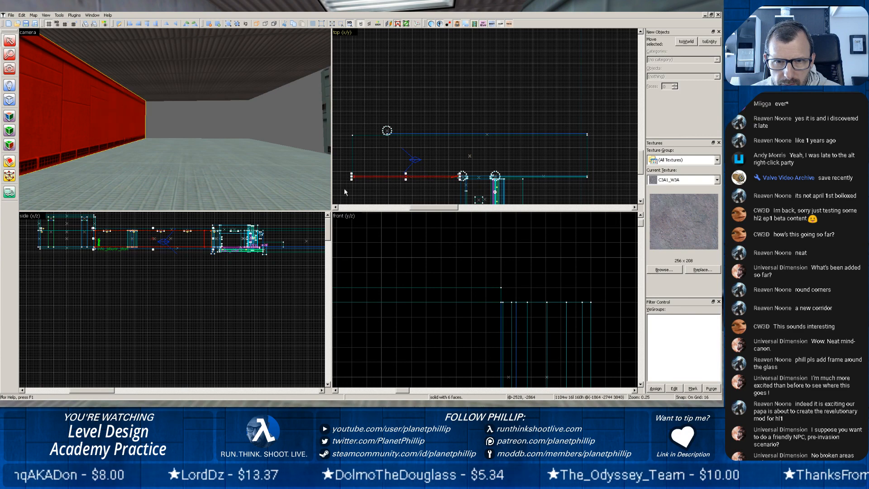
click(228, 176)
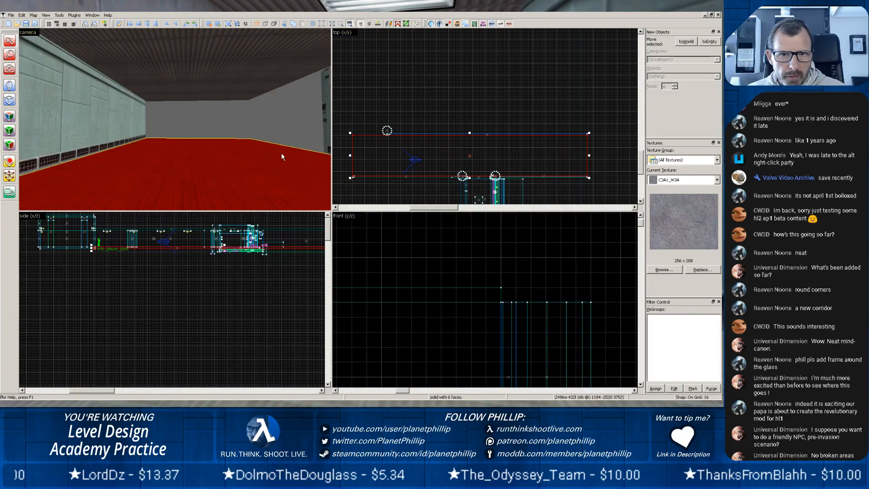
Wrap the concrete side wall's striped texture onto the copied column's adjoining corridor-facing faces, one after another.
key(z)
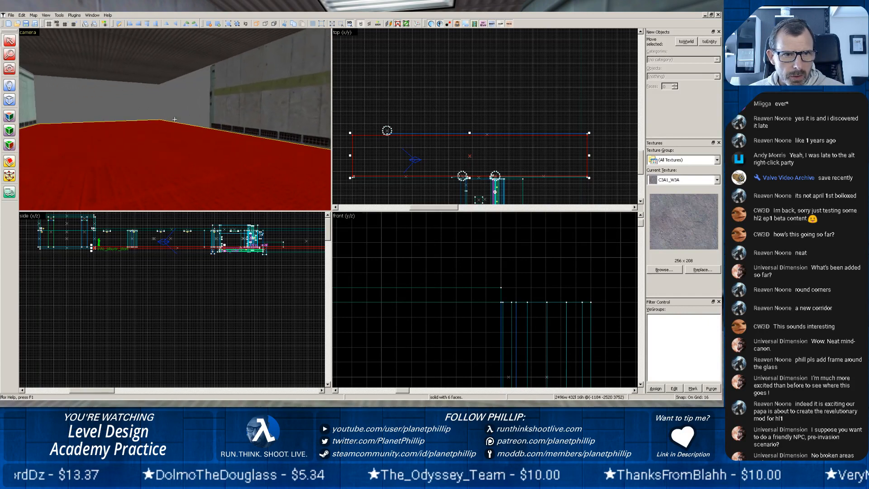
key(z)
scroll(172, 120, up, 6)
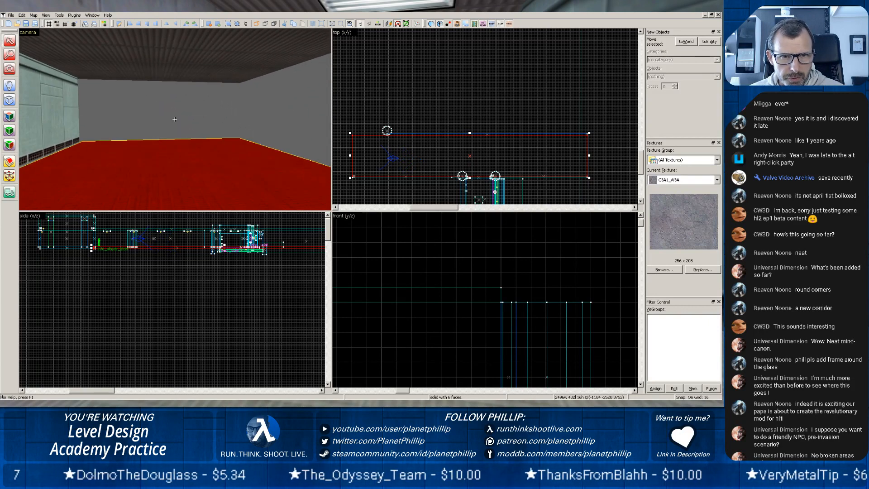
key(z)
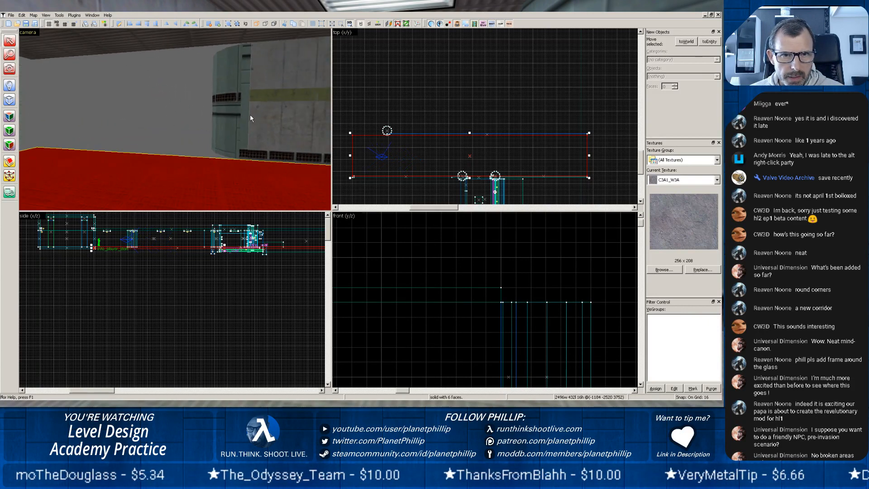
click(259, 118)
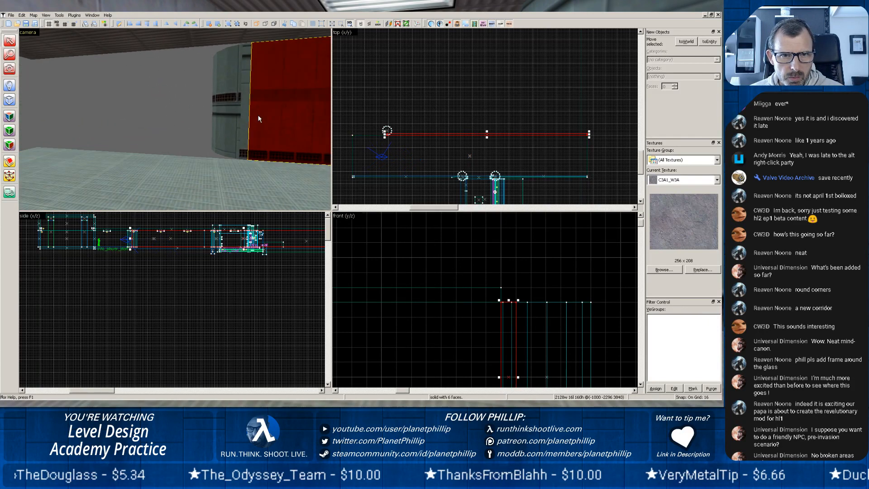
click(9, 117)
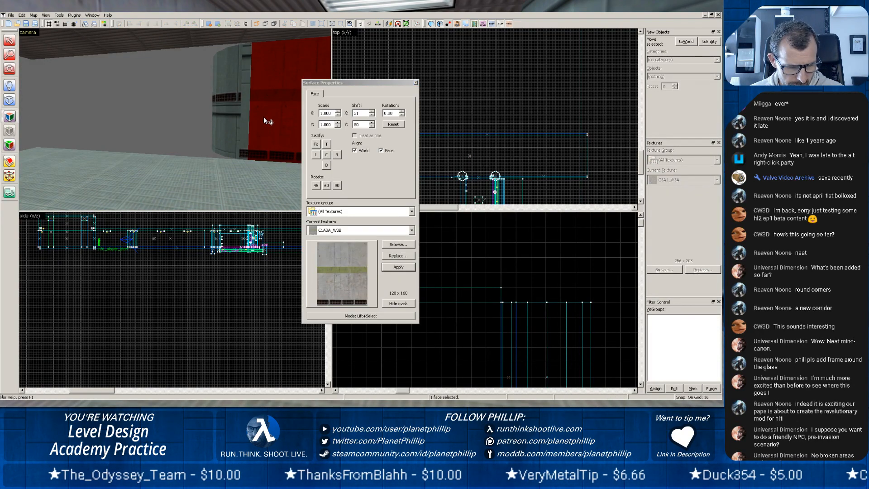
alt+right_click(242, 132)
alt+right_click(234, 136)
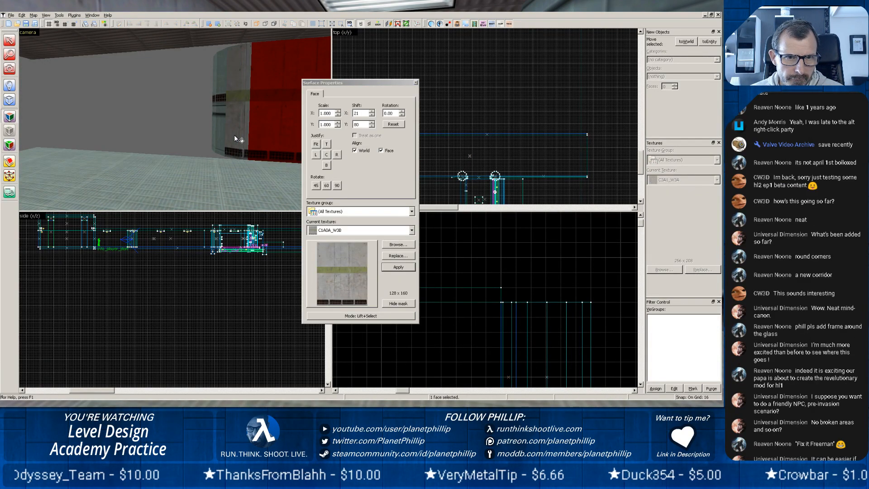
alt+right_click(226, 136)
alt+right_click(215, 138)
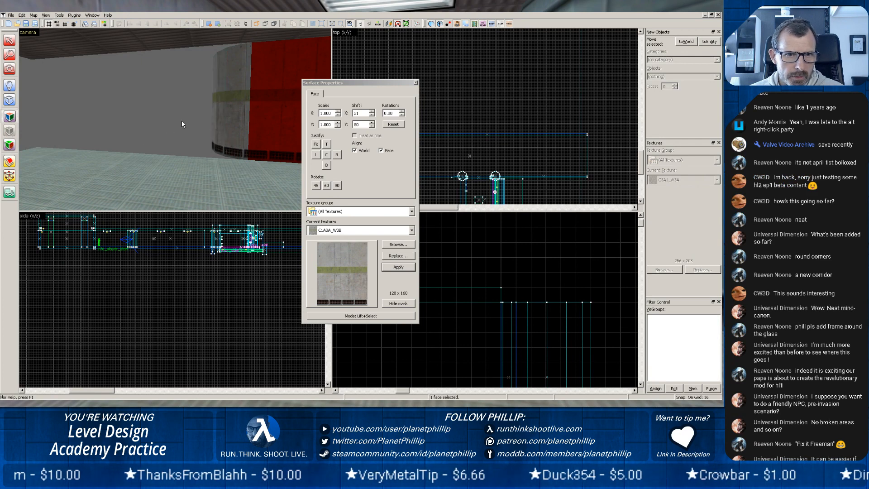
Continue the wrapped concrete texture around the copied column onto the next two faces toward the open end.
mouse_move(182, 121)
middle_down()
mouse_move(182, 94)
mouse_move(175, 120)
mouse_move(157, 122)
middle_up()
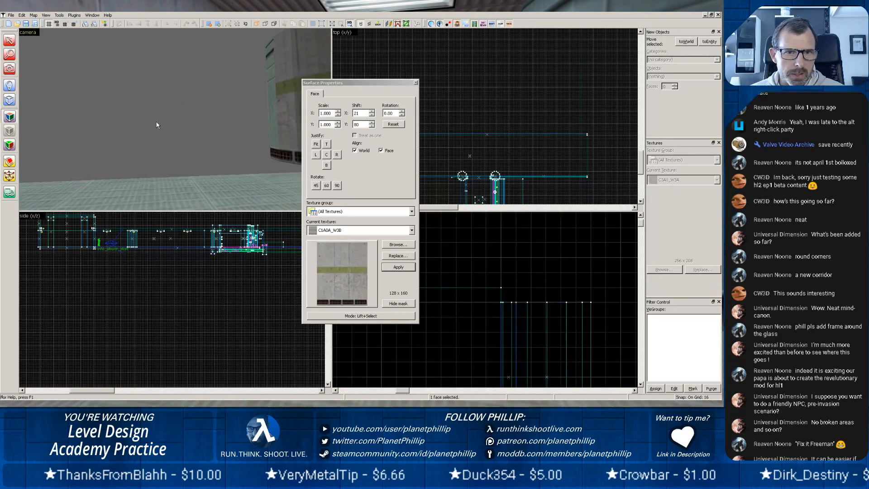
key(w)
key(z)
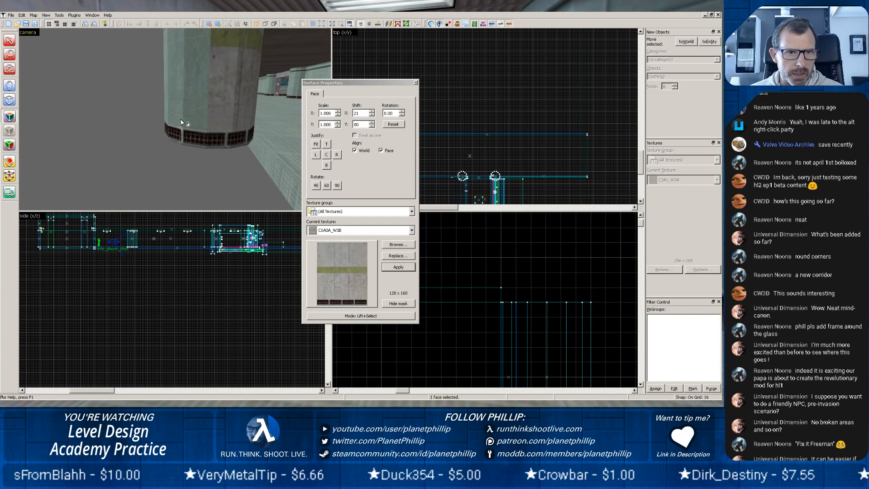
alt+right_click(200, 121)
alt+right_click(174, 113)
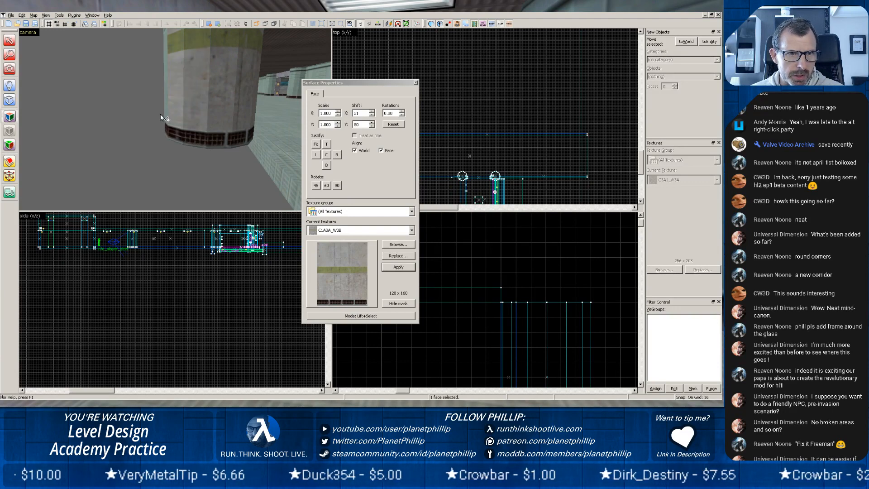
Wrap the striped concrete texture onto the copied column's next face and finish the surface editing.
alt+right_click(165, 117)
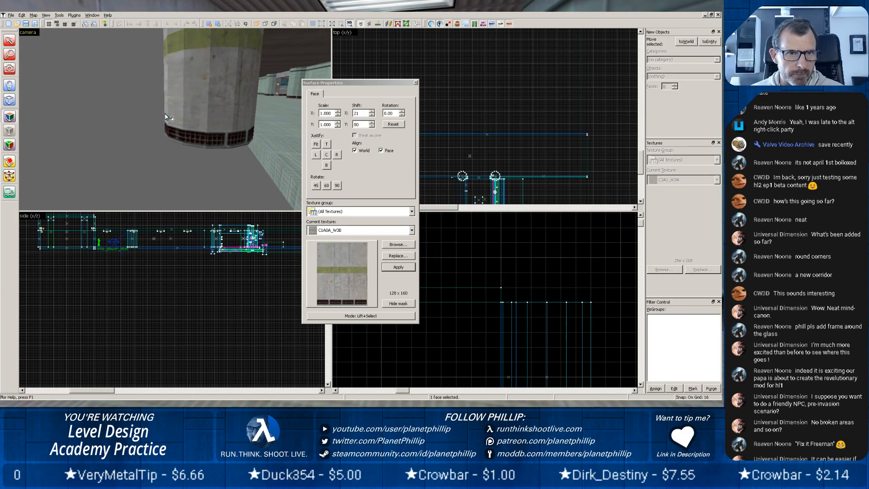
click(416, 83)
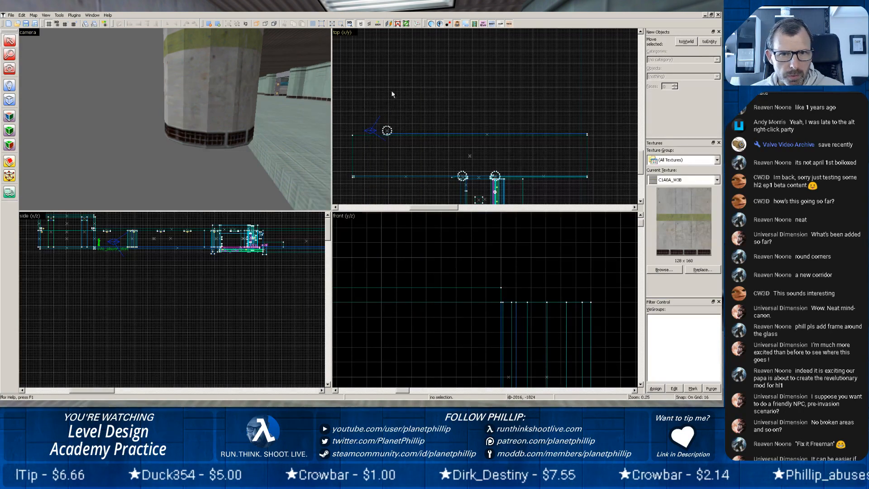
Widen the corridor floor to 480 units on the copied column's side.
click(284, 171)
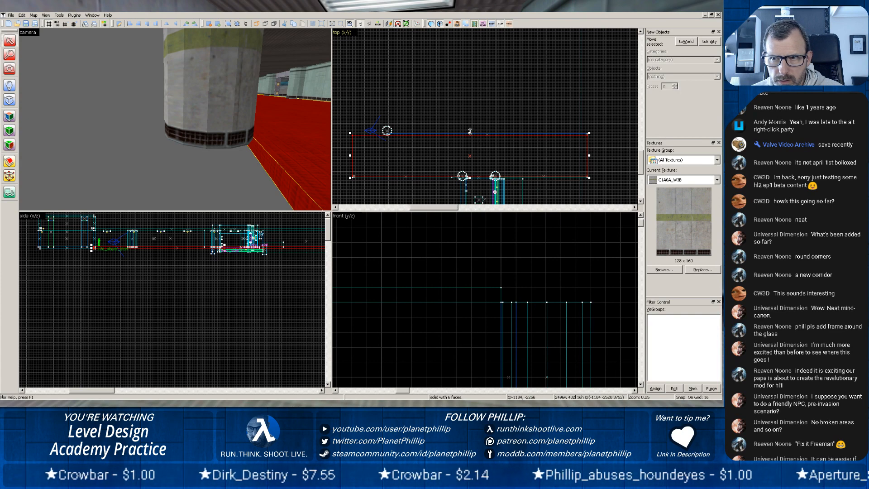
drag(470, 131, 469, 127)
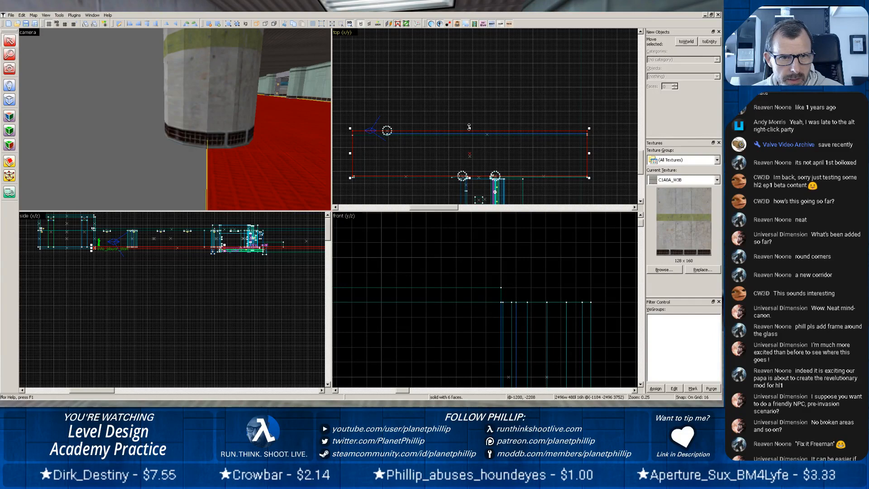
key(z)
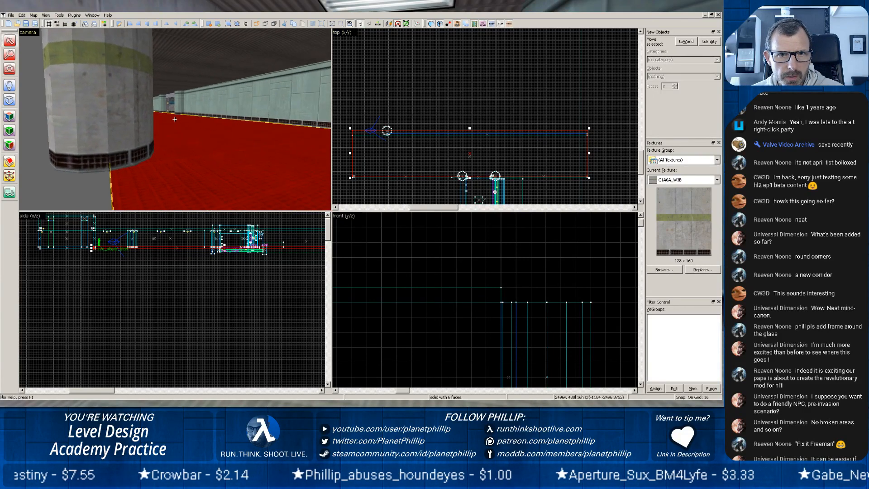
Copy the doorway-side wall and rotate the copy 90 degrees so it stands across the corridor's open end.
click(228, 119)
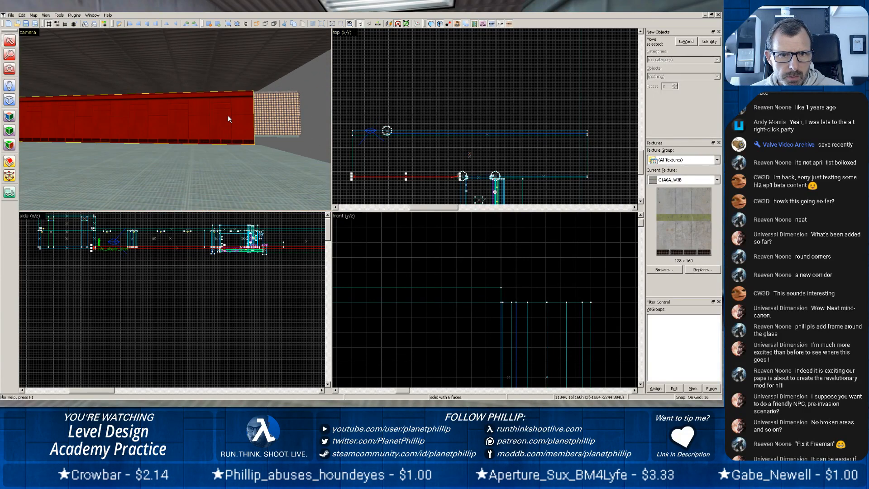
key(z)
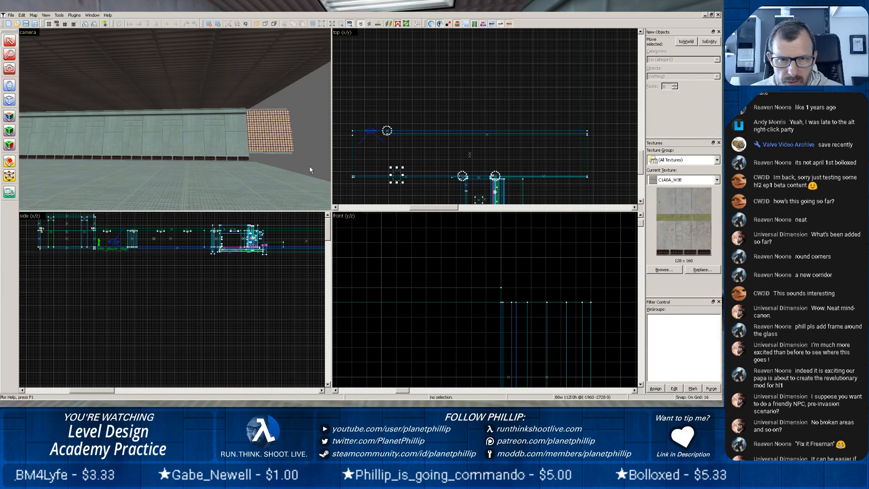
drag(386, 177, 347, 159)
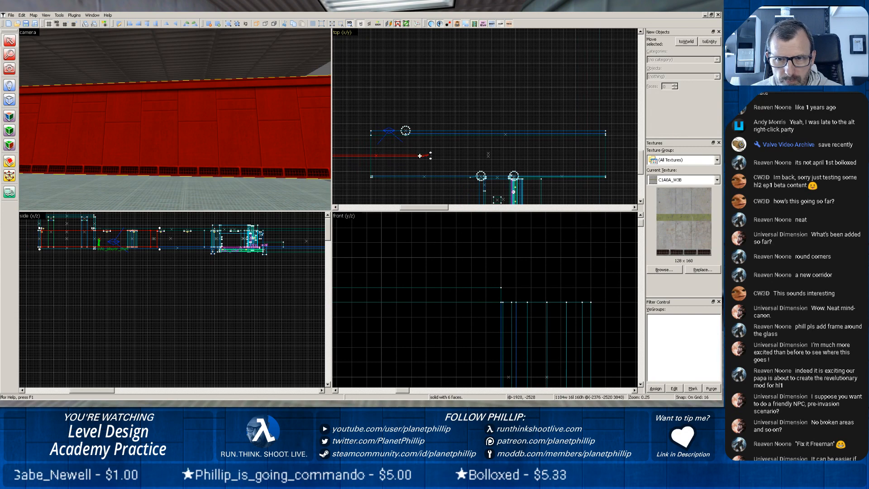
drag(432, 157, 388, 200)
scroll(372, 181, down, 1)
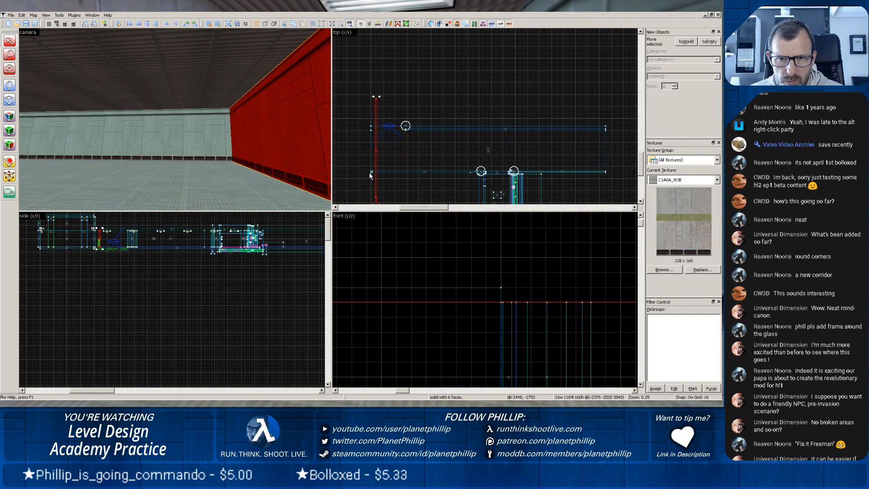
Move the rotated wall so its inner face sits flush against the end edge of the corridor floor.
scroll(368, 176, down, 1)
scroll(369, 179, up, 11)
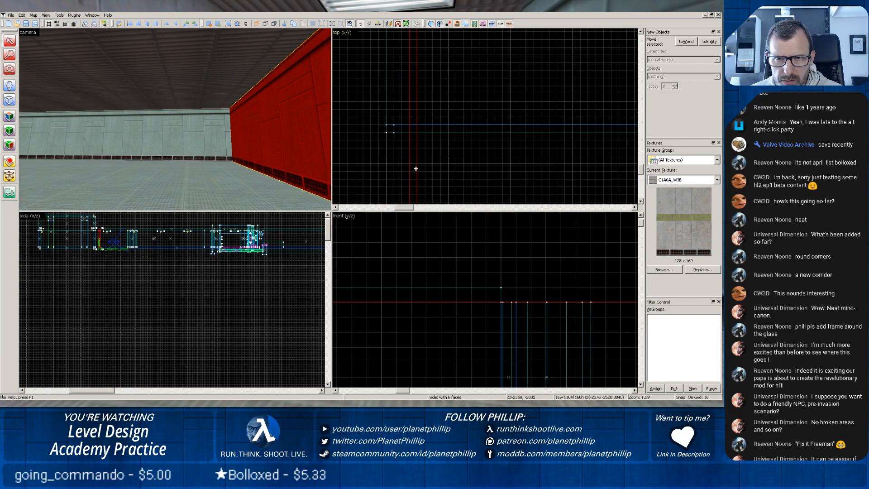
mouse_move(408, 164)
mouse_down()
mouse_move(386, 124)
mouse_move(384, 39)
mouse_move(384, 54)
mouse_up()
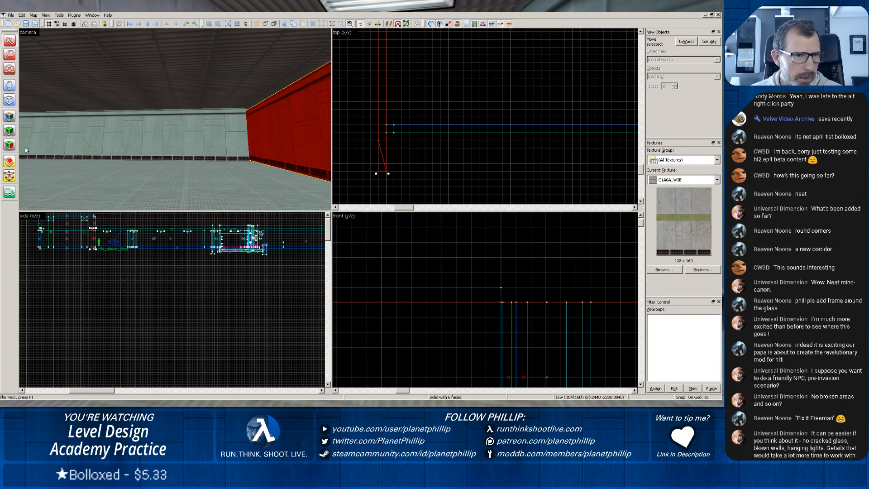
Clip the end wall in line with the doorway-side wall's outer face and delete the angled piece beyond the cut.
click(10, 162)
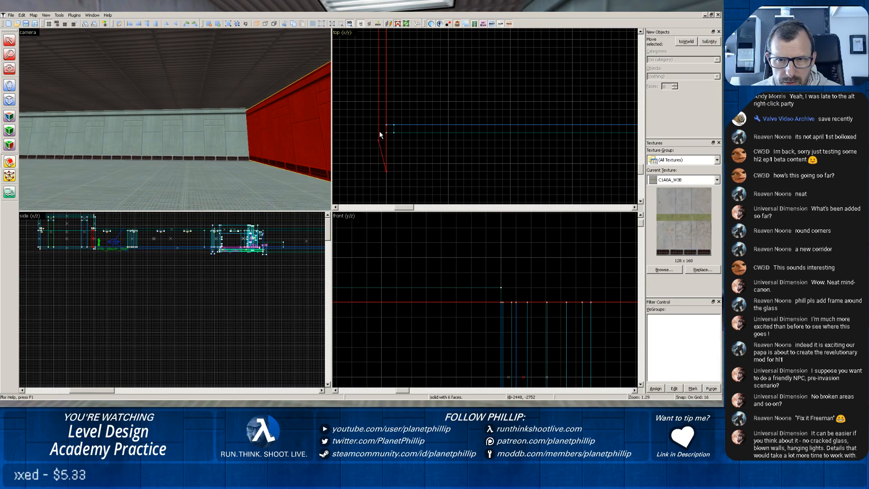
drag(379, 133, 386, 132)
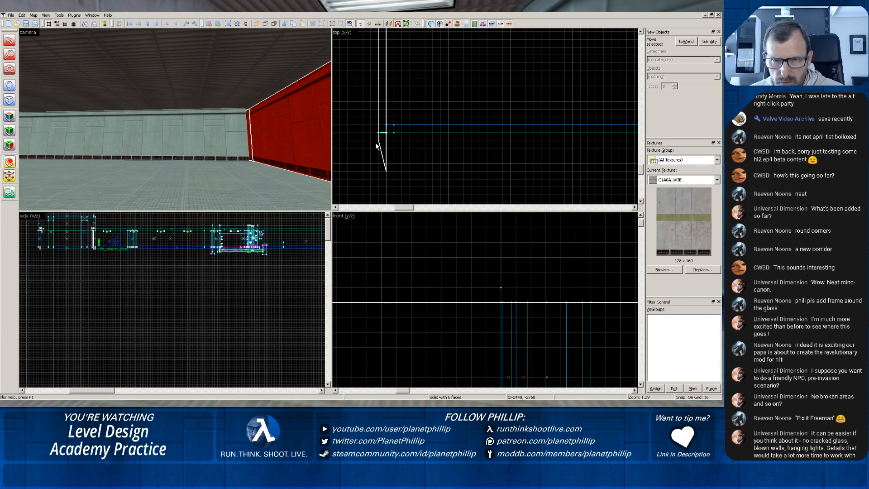
key(Return)
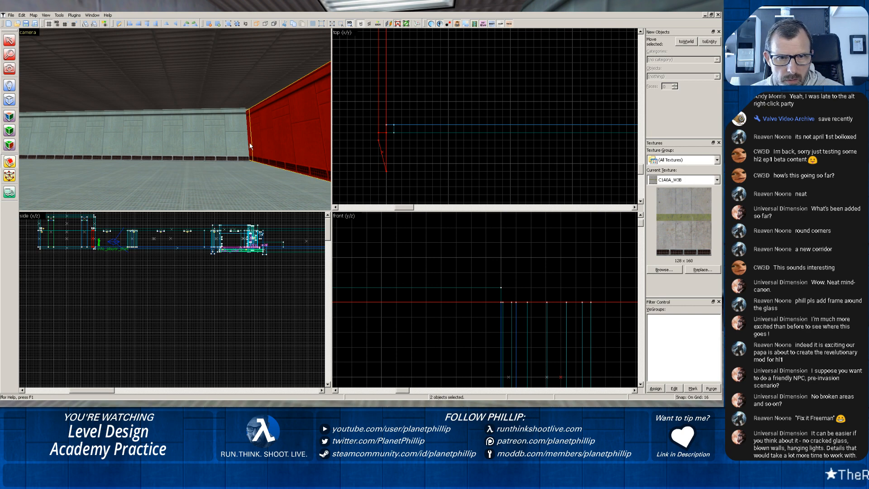
click(9, 40)
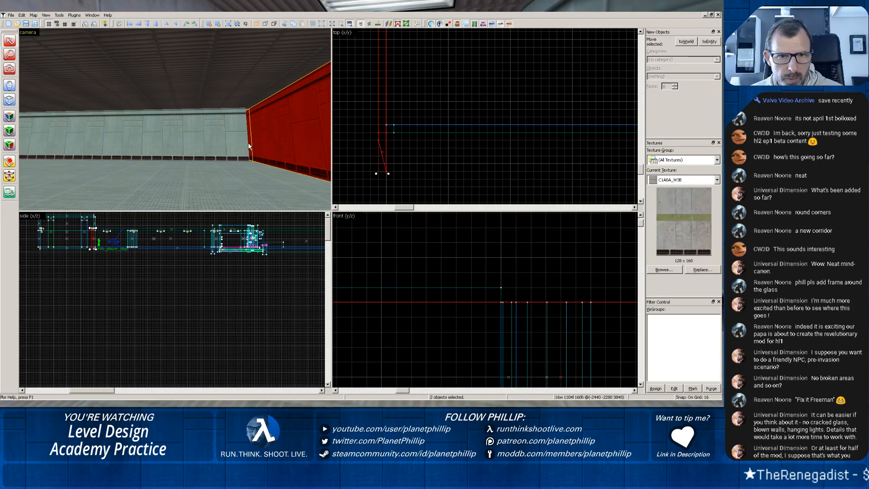
key(Delete)
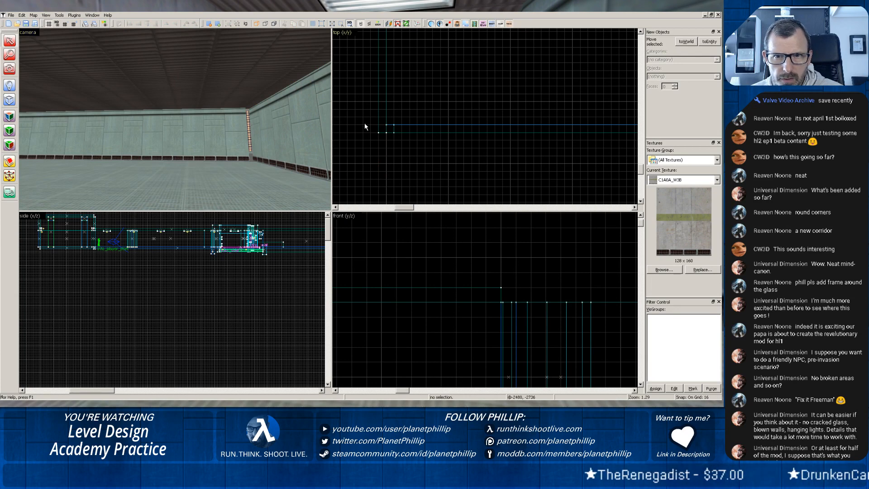
Extend the doorway-side wall to 1120 units so it meets the new end wall.
click(232, 131)
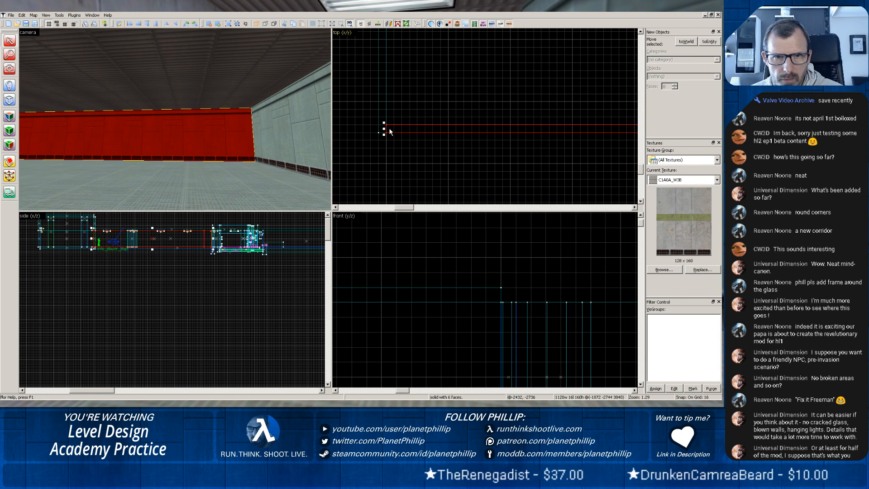
click(260, 171)
key(z)
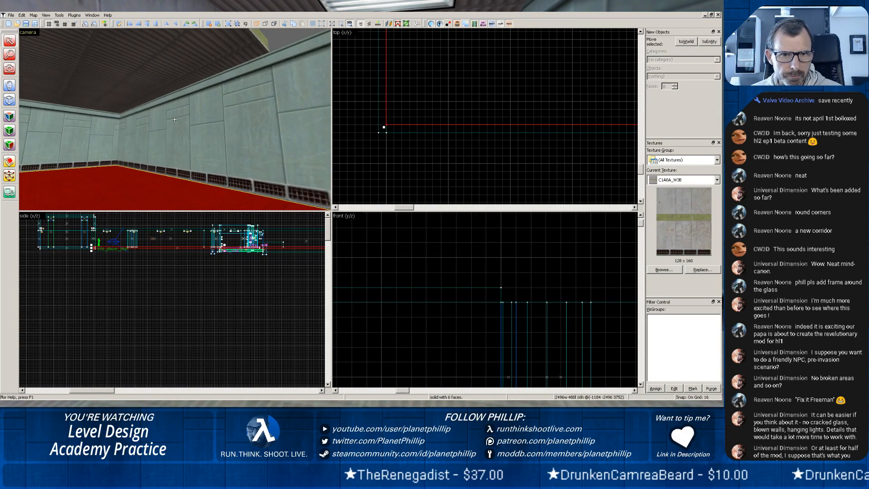
Clip the end wall in line with the corridor floor's outer edge on the column side, keeping both pieces.
key(w)
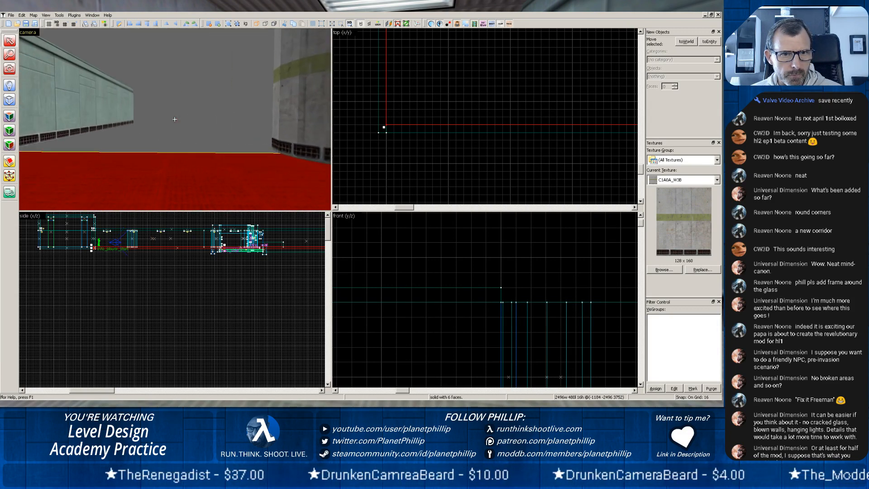
key(z)
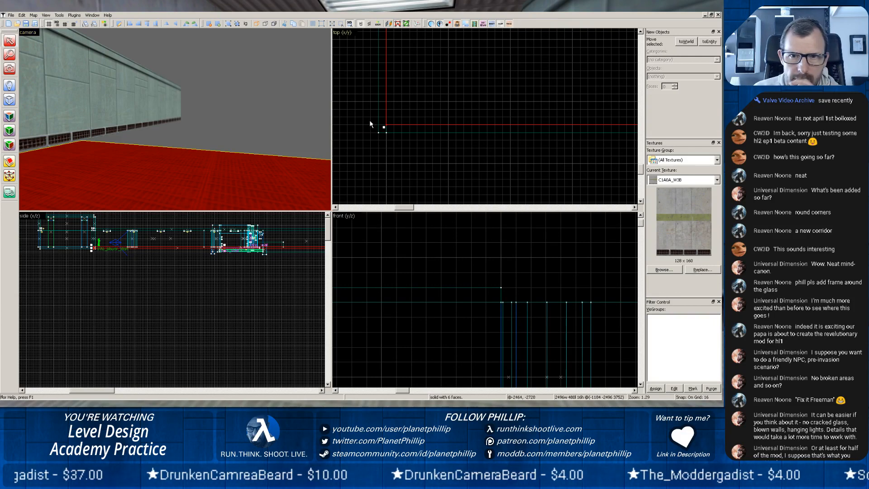
scroll(413, 111, down, 5)
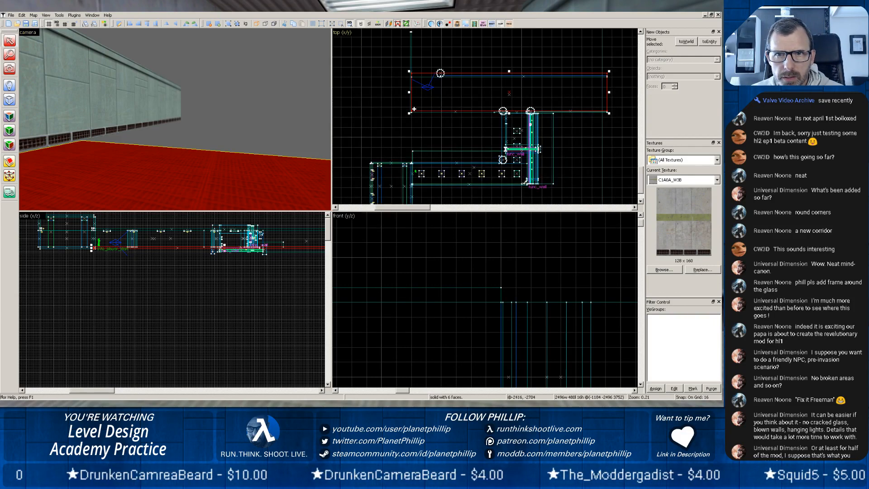
click(102, 96)
scroll(433, 91, up, 5)
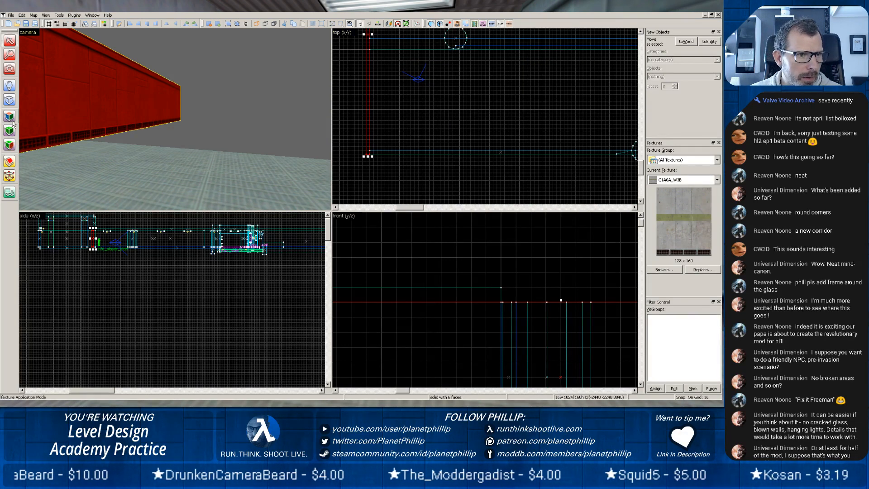
click(9, 162)
scroll(378, 47, up, 4)
key(space)
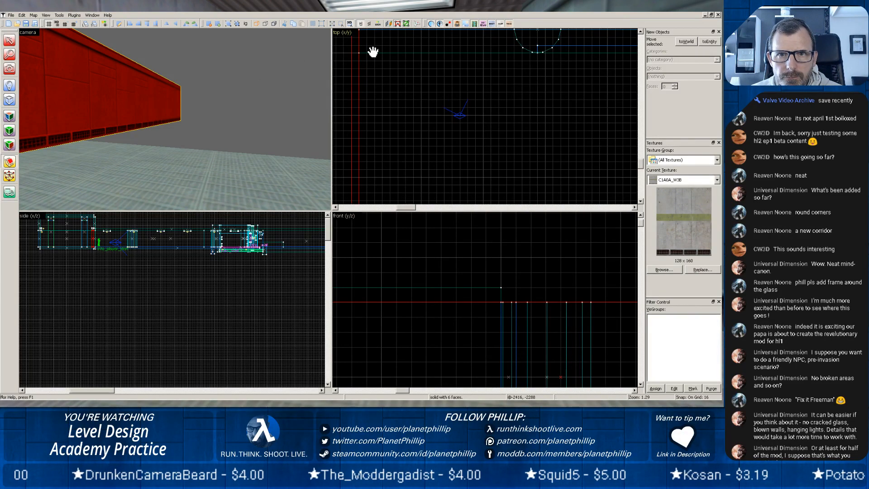
drag(372, 50, 421, 137)
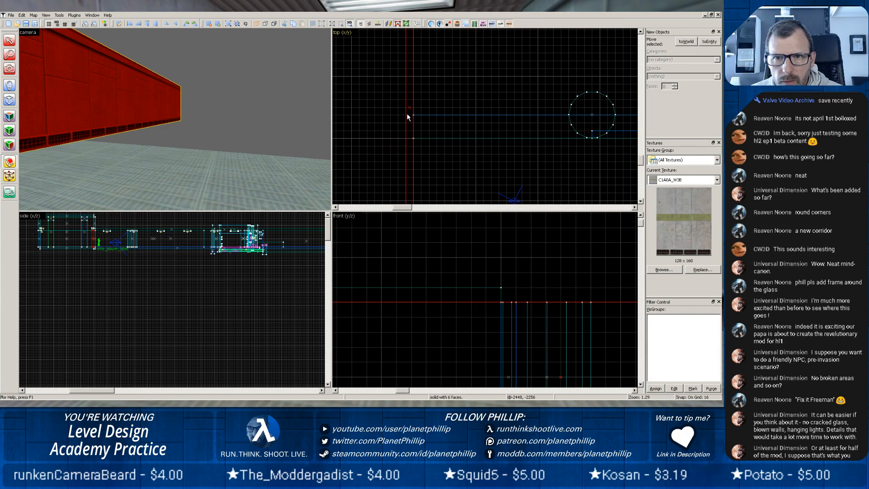
key(space)
drag(405, 116, 413, 110)
key(Return)
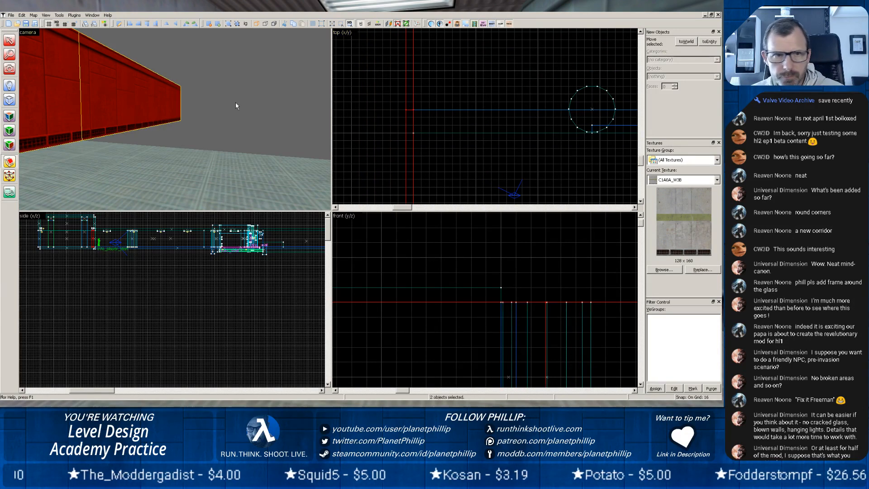
Delete the end wall piece that extends beyond the floor edge on the column side.
click(9, 40)
click(121, 81)
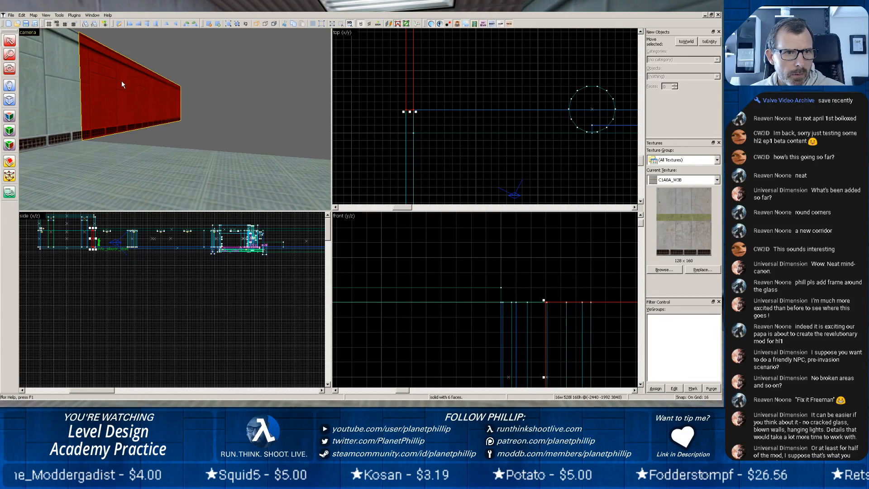
key(Delete)
key(z)
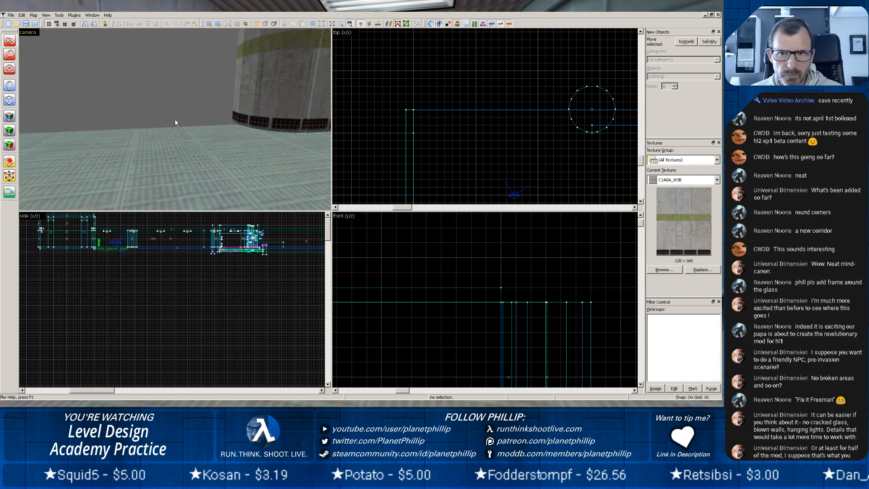
scroll(472, 123, down, 4)
scroll(444, 258, down, 6)
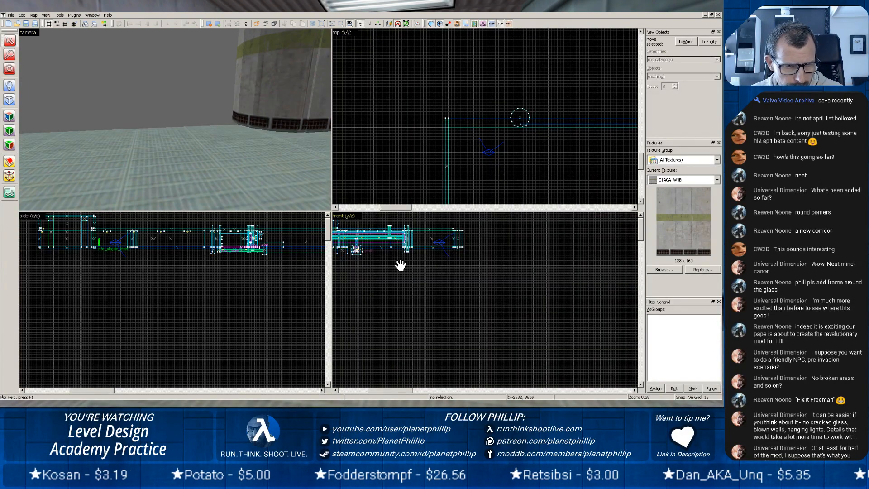
scroll(280, 286, down, 3)
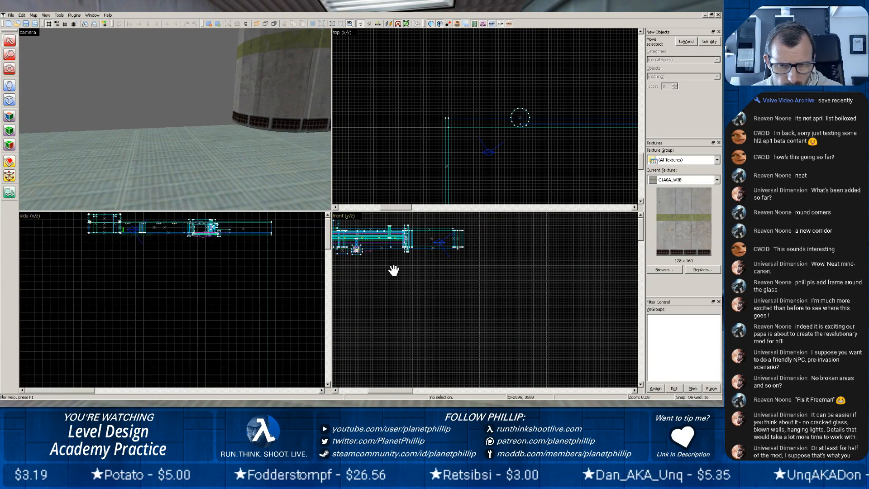
scroll(394, 270, up, 2)
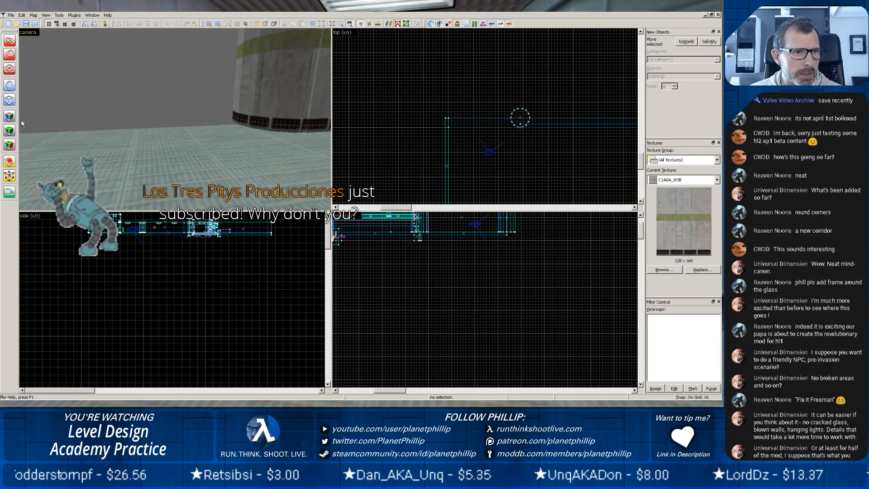
click(10, 116)
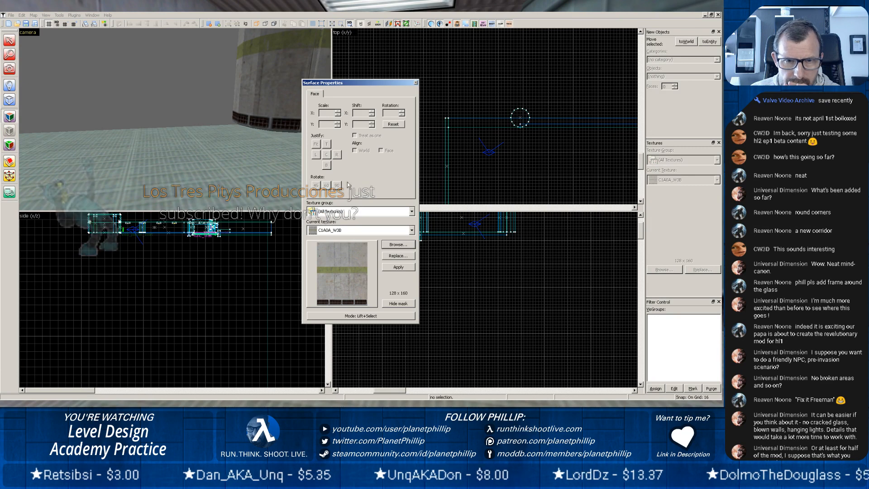
click(262, 110)
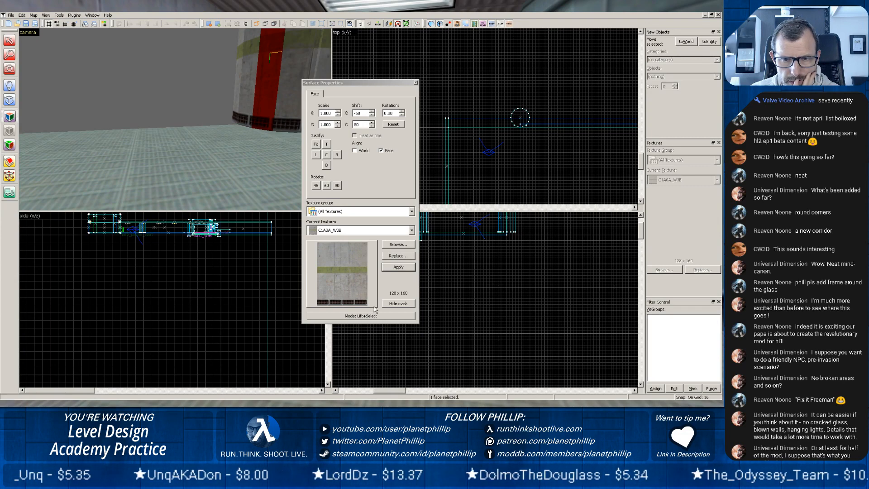
click(392, 316)
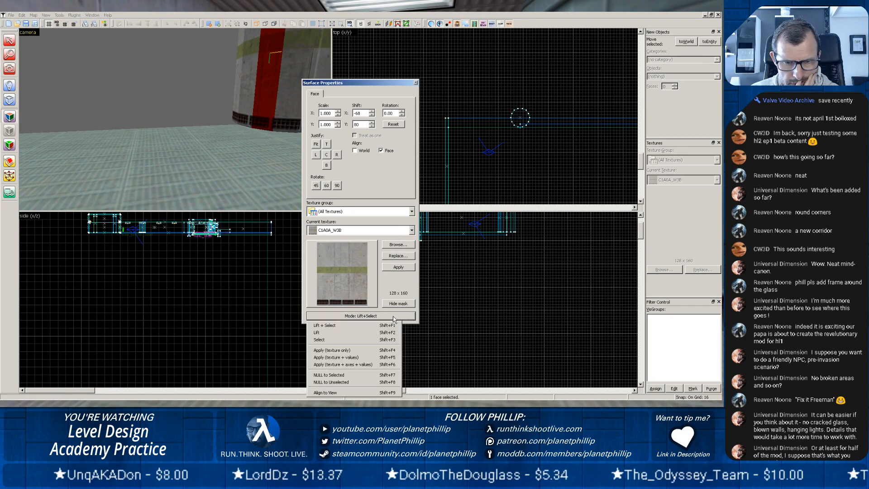
click(381, 91)
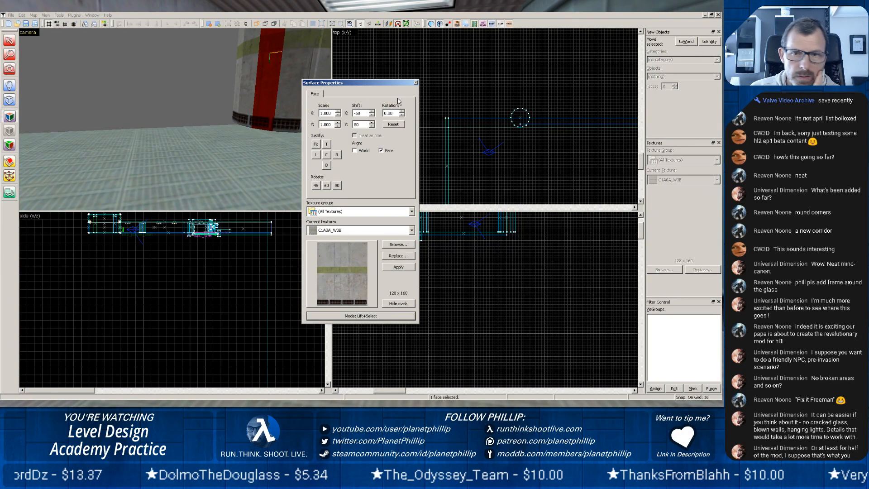
click(415, 83)
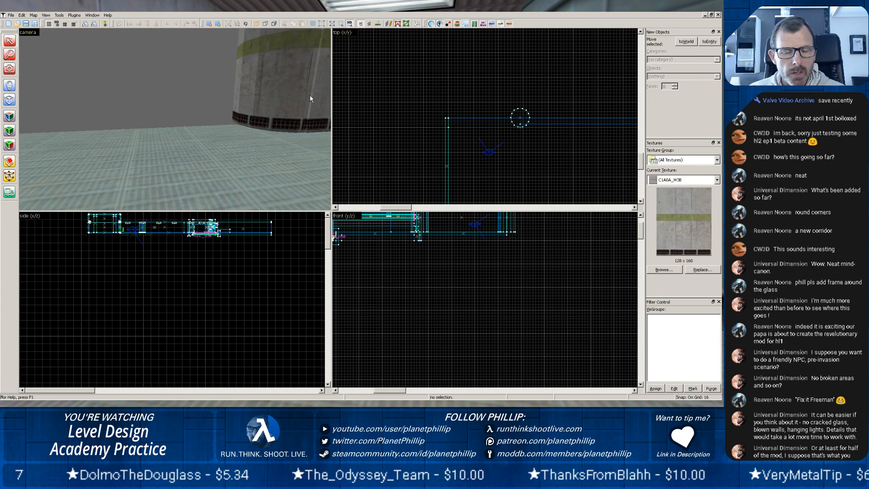
Sketch a block about 320 wide, 464 long and 160 high beyond the corridor floor's outer edge, between the doorway-side wall and the rounded column.
click(187, 137)
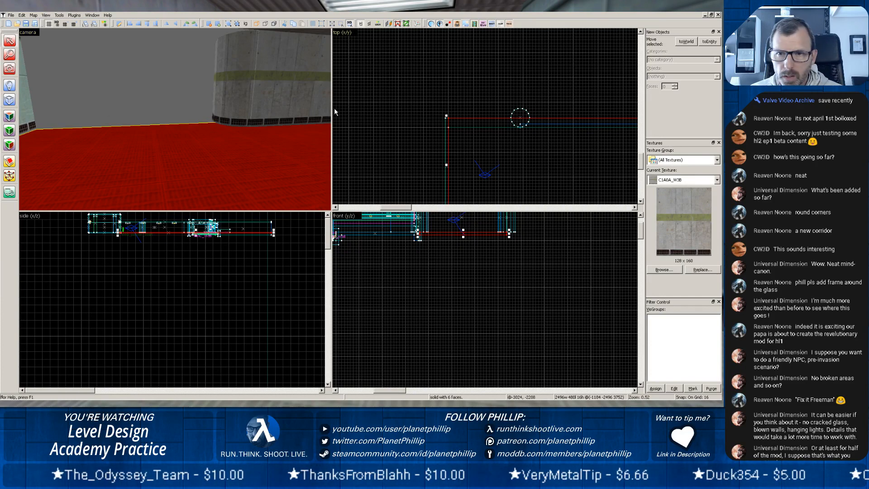
click(448, 118)
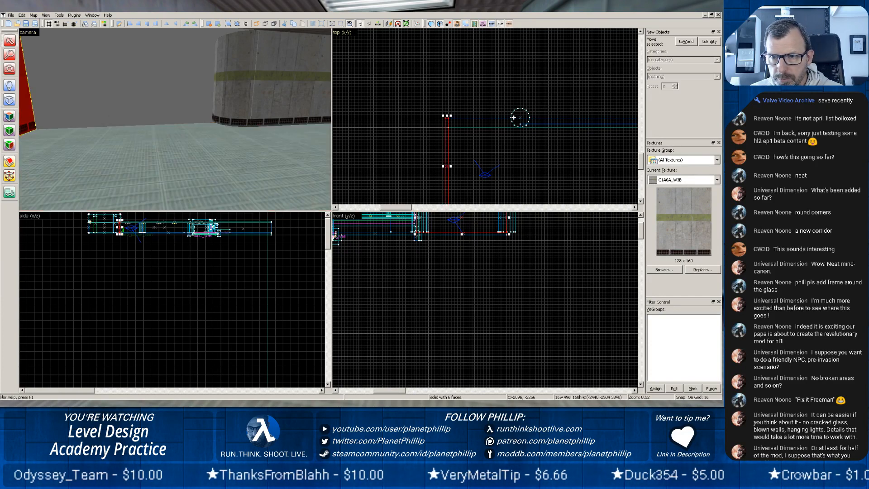
click(9, 99)
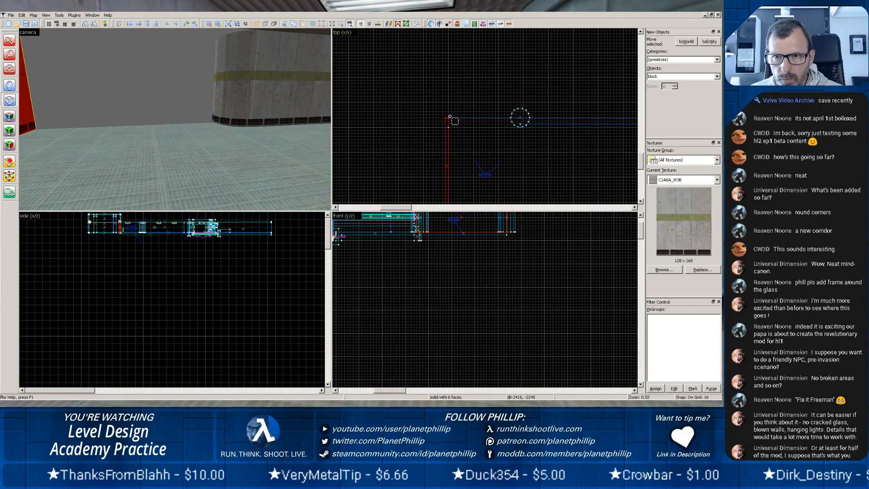
drag(449, 116, 513, 35)
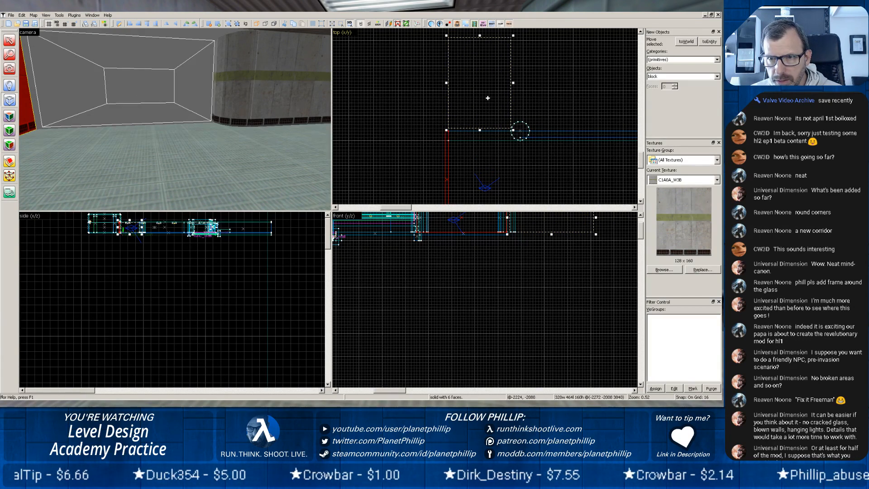
drag(488, 98, 489, 101)
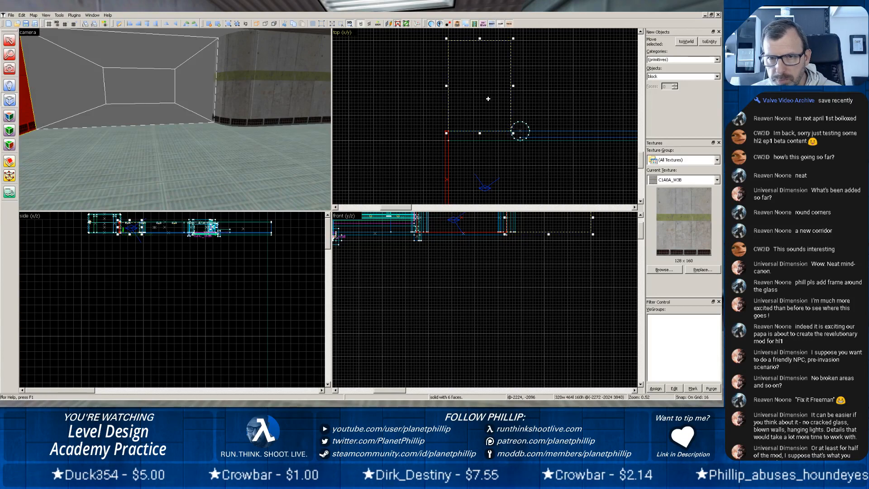
Lower the sketched block 160 units so its top is level with the corridor floor, and create it as a solid.
scroll(528, 264, down, 3)
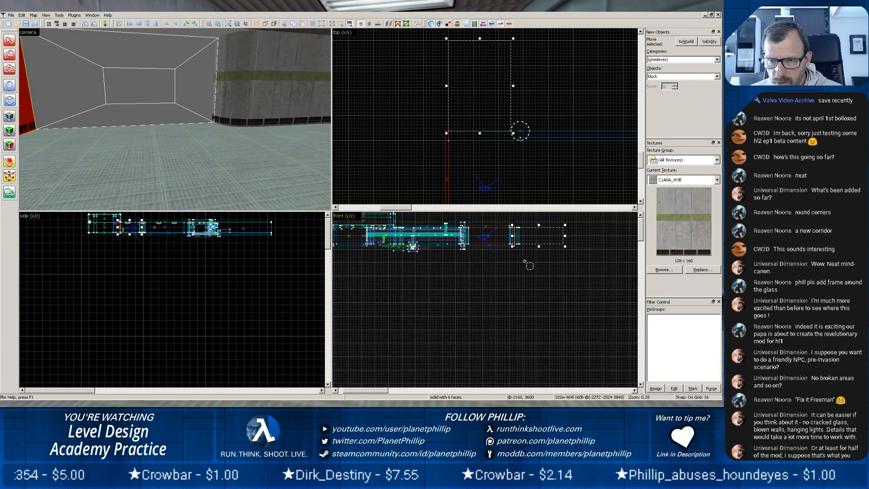
middle_drag(539, 279, 519, 309)
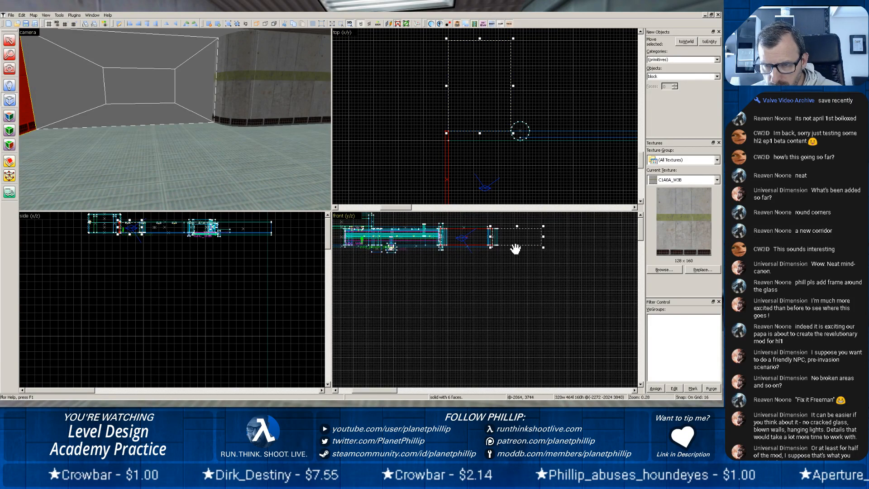
middle_drag(517, 243, 526, 258)
drag(527, 241, 526, 256)
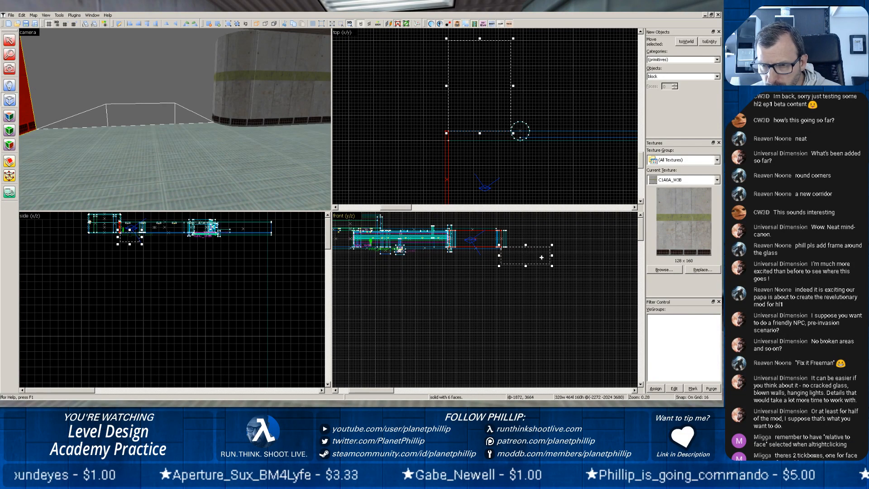
scroll(524, 245, up, 6)
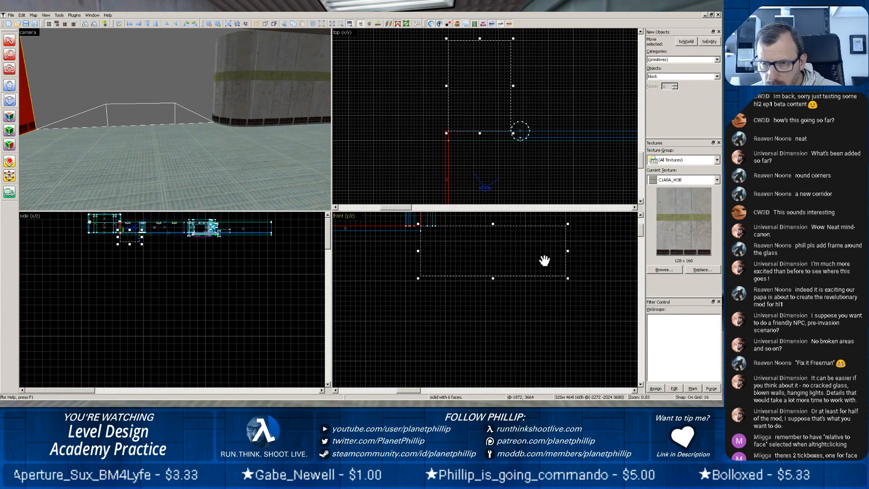
key(Return)
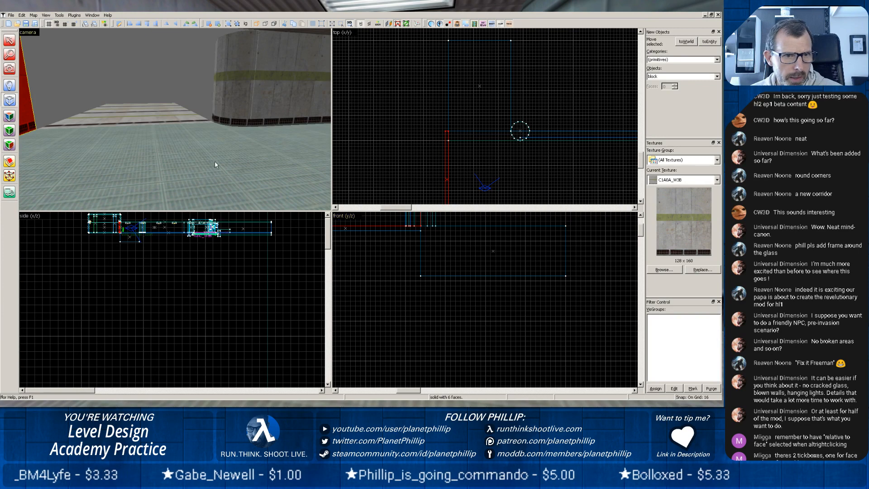
Pick the corridor floor's C1A0_LABFLR texture and apply it to the new block's top face.
click(8, 118)
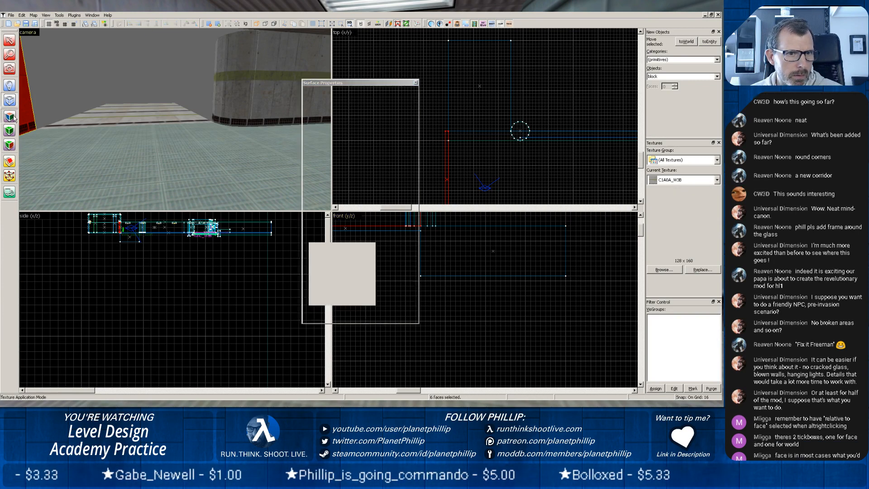
click(90, 159)
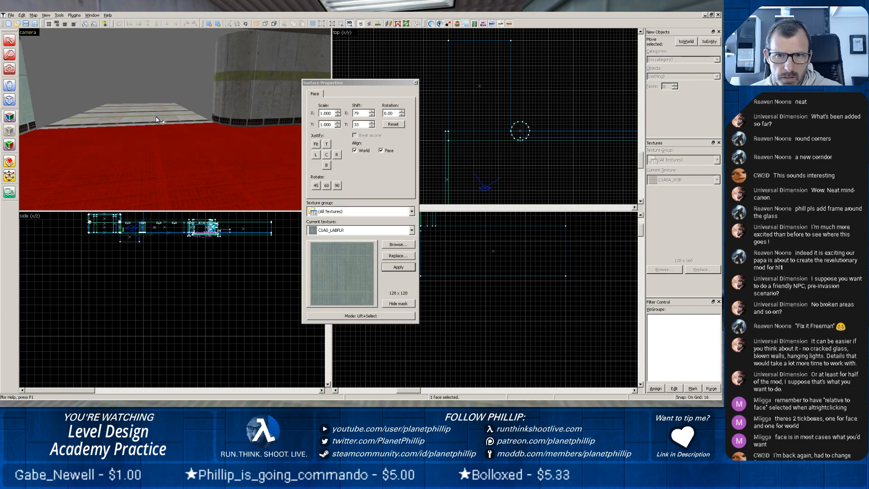
click(416, 83)
click(159, 144)
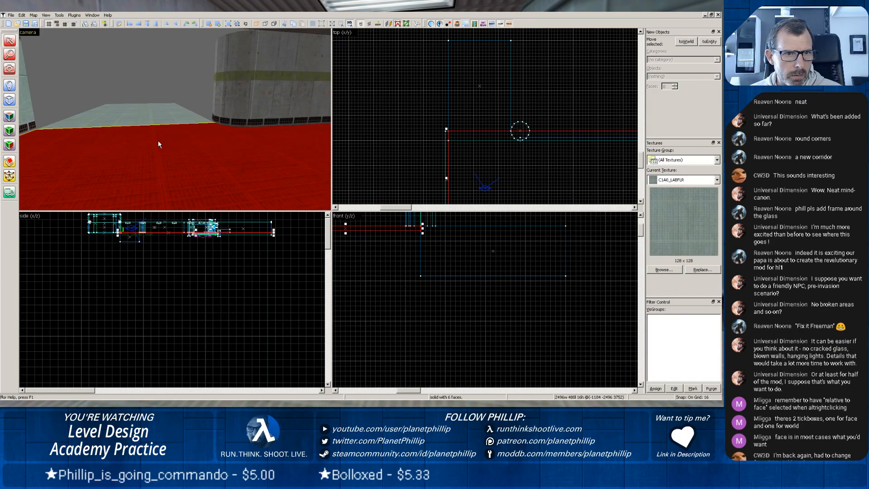
Clip the new block diagonally from its top edge at the corridor floor to its far bottom edge, keeping both pieces.
click(136, 118)
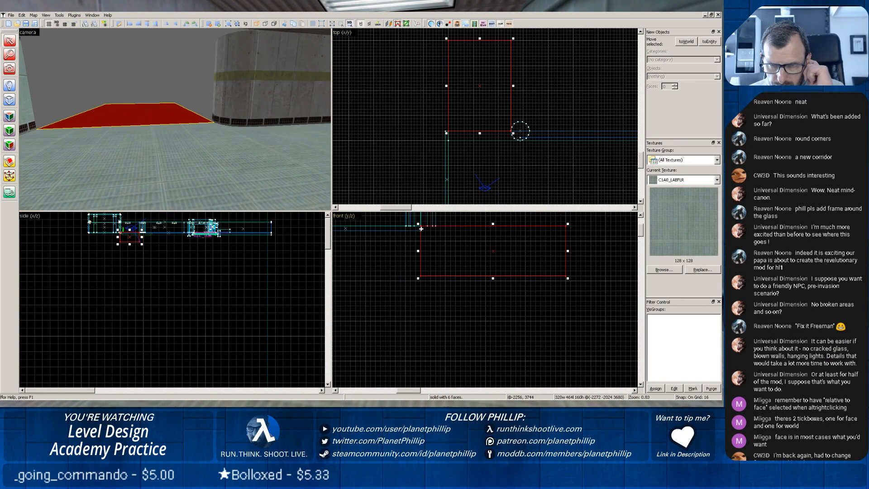
click(10, 162)
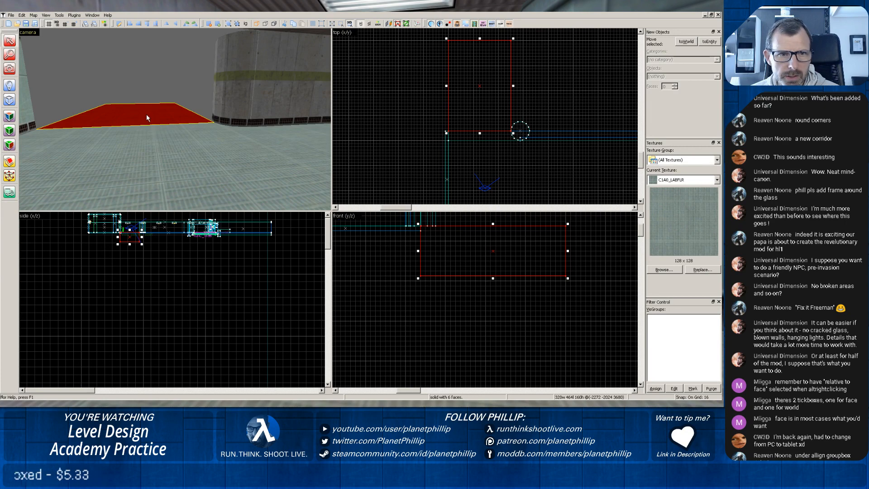
click(8, 160)
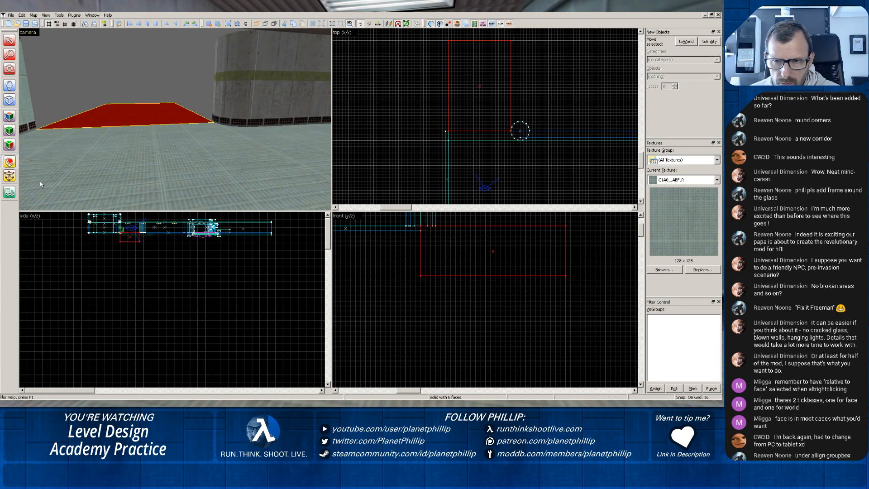
drag(420, 227, 566, 278)
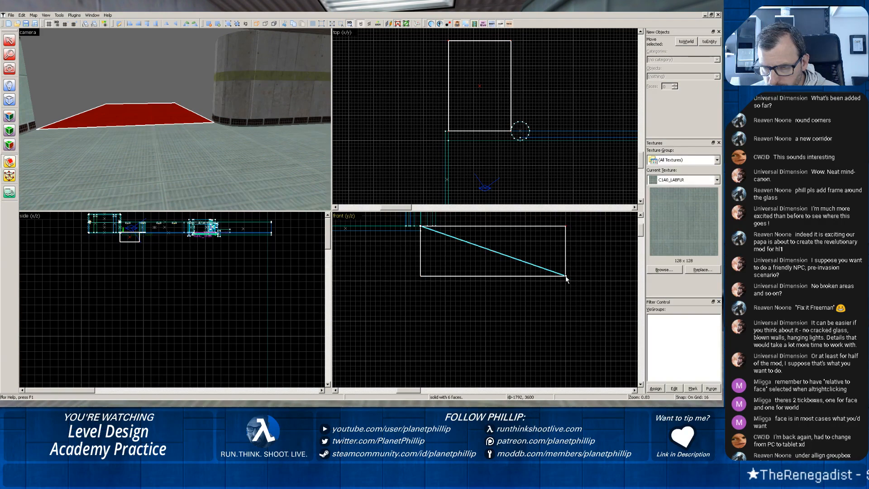
key(Return)
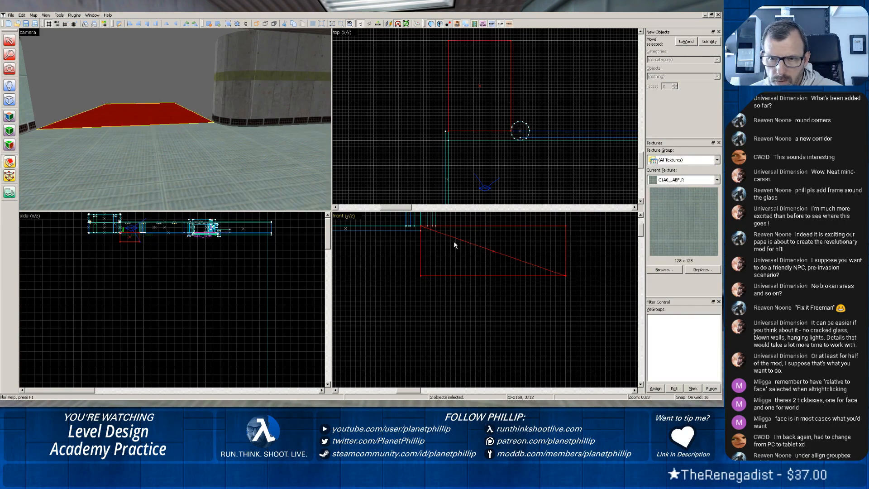
Delete the upper wedge of the clipped block, leaving the lower one as a downward ramp.
click(9, 40)
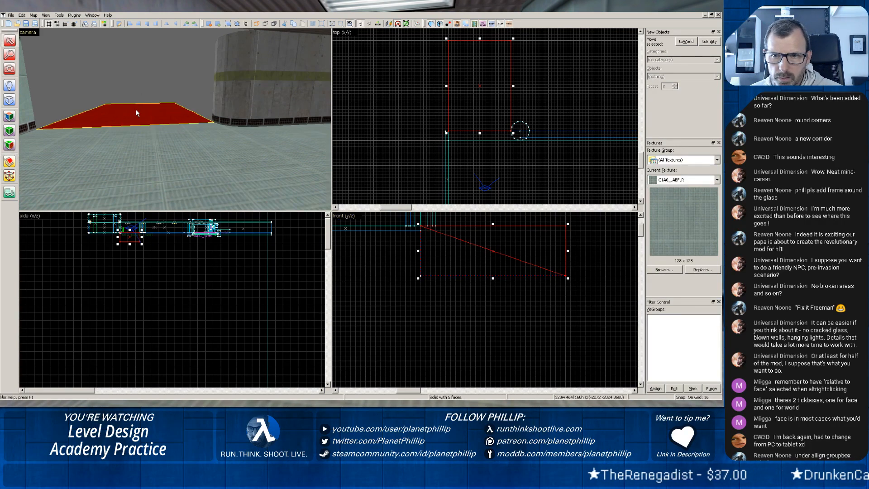
click(471, 307)
click(509, 225)
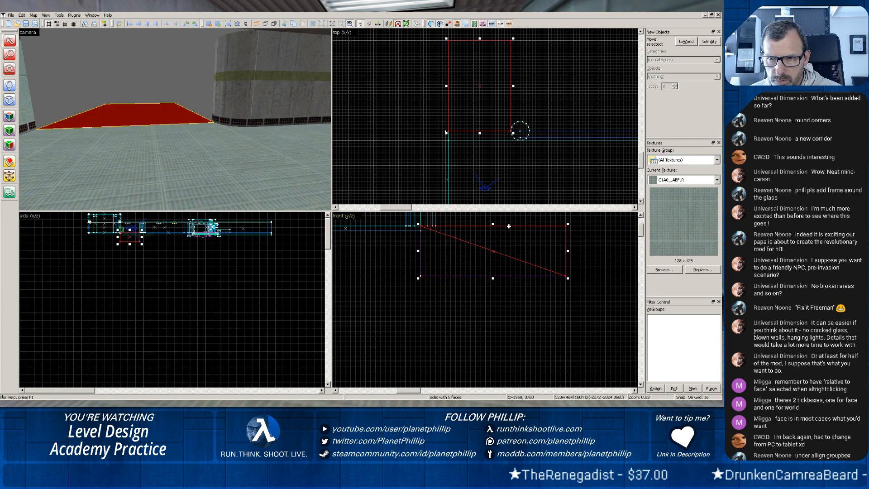
key(Escape)
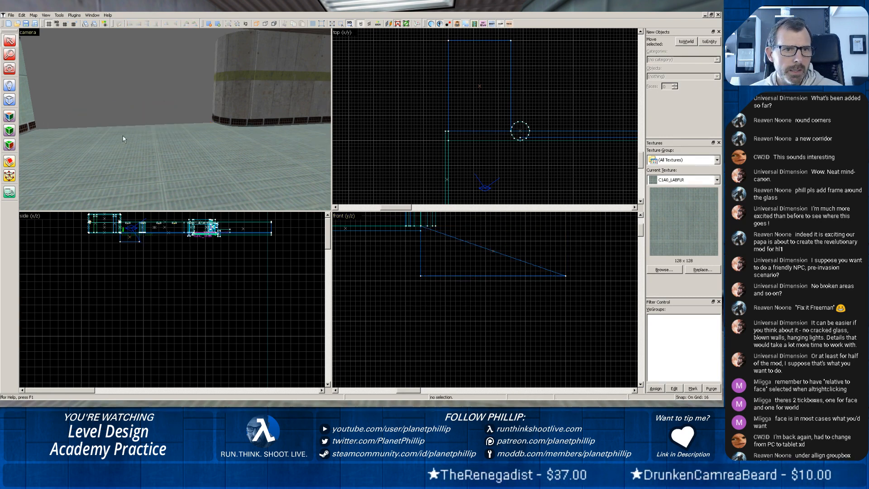
Apply the corridor floor's C1A0_LABFLR texture to the ramp's sloped face.
scroll(124, 135, up, 6)
scroll(115, 139, down, 1)
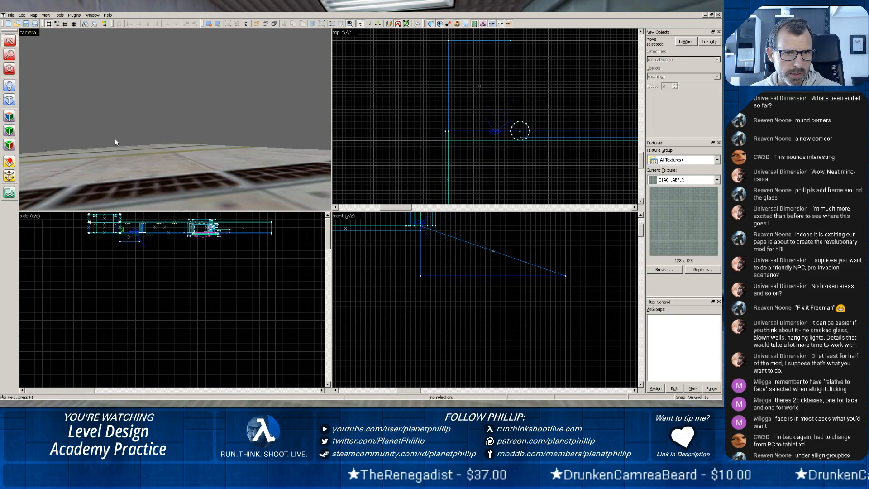
scroll(115, 140, down, 1)
scroll(82, 104, up, 2)
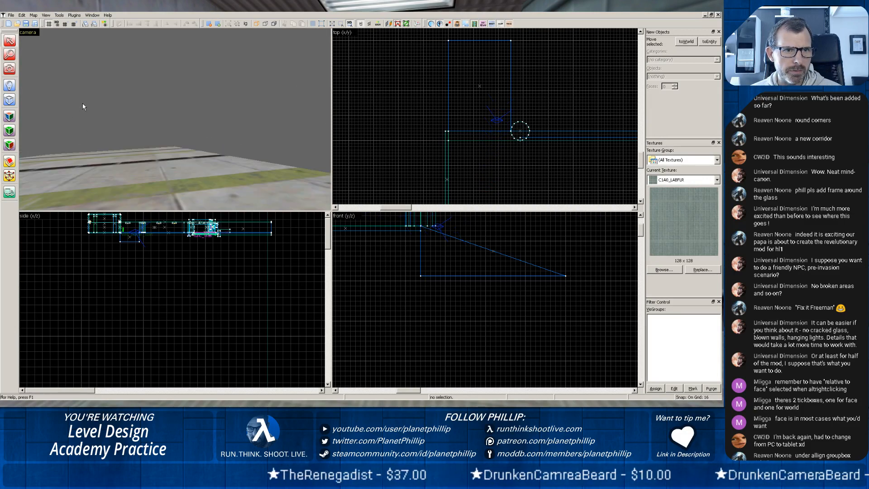
key(z)
scroll(170, 123, up, 4)
key(z)
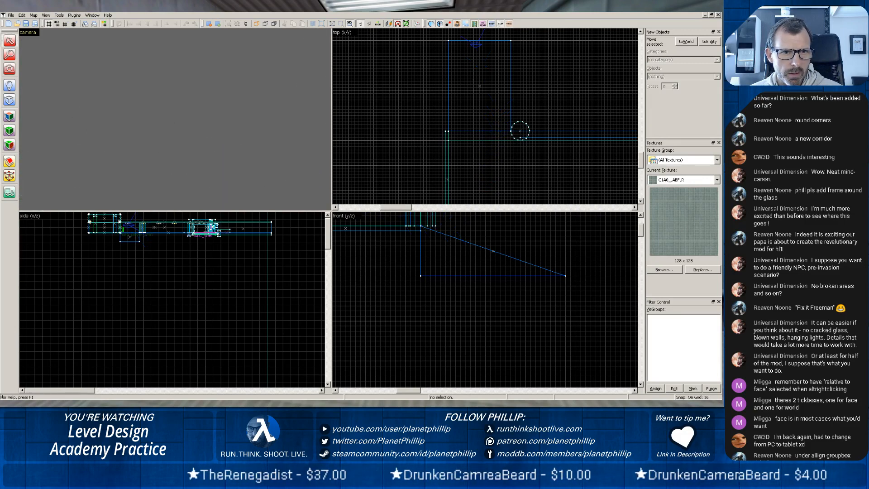
key(z)
click(166, 130)
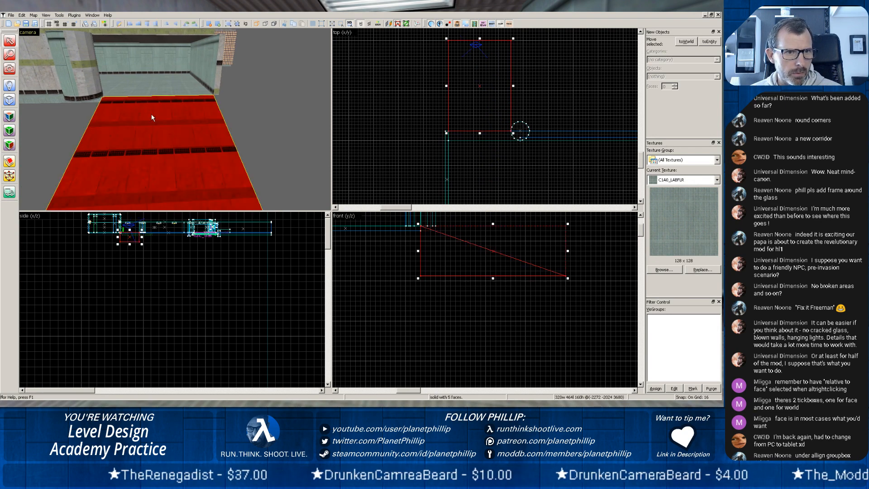
click(153, 90)
click(9, 117)
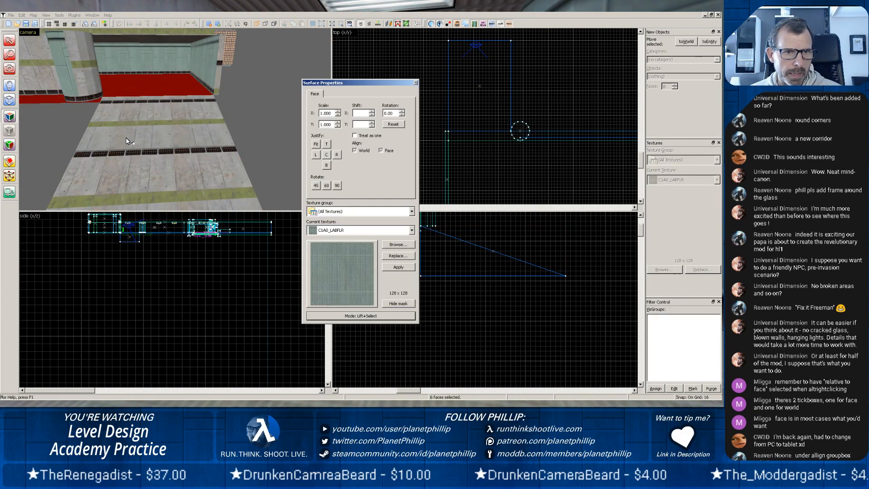
alt+right_click(132, 141)
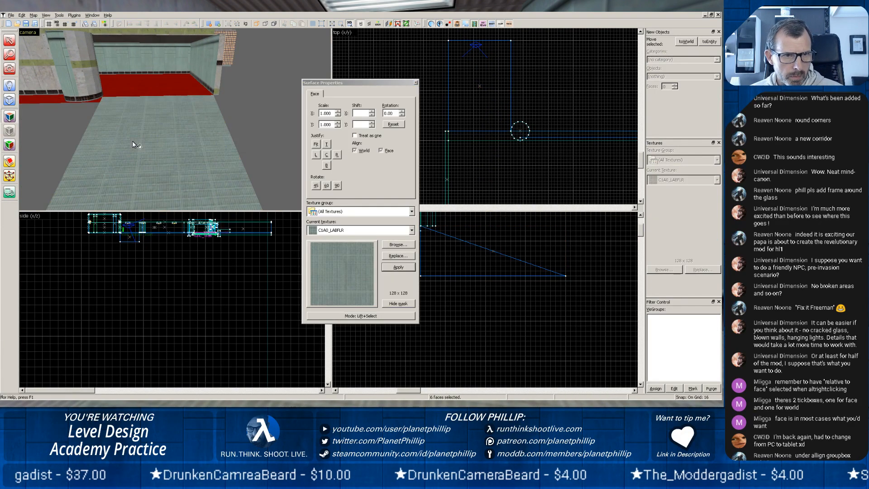
click(415, 82)
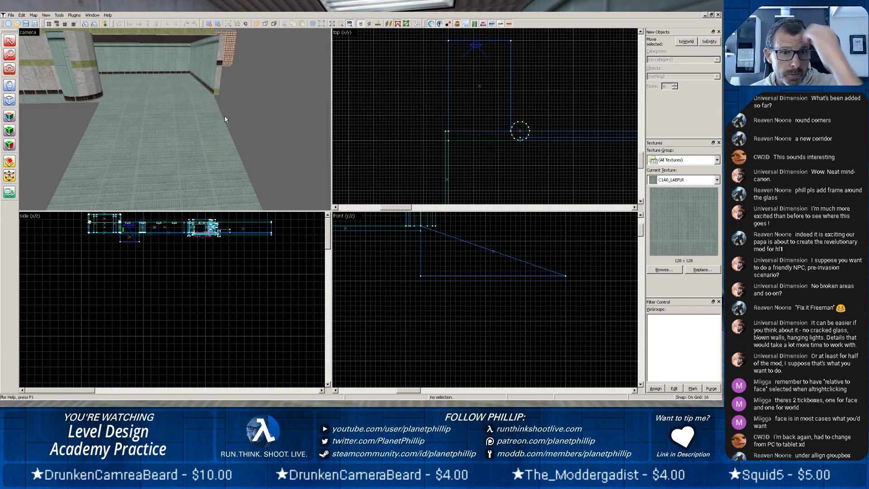
Examine the textured ramp and its junction with the corridor floor in the 3D view.
scroll(142, 107, up, 4)
click(142, 105)
middle_drag(142, 105, 175, 118)
scroll(155, 125, up, 4)
scroll(153, 123, down, 4)
scroll(175, 119, up, 4)
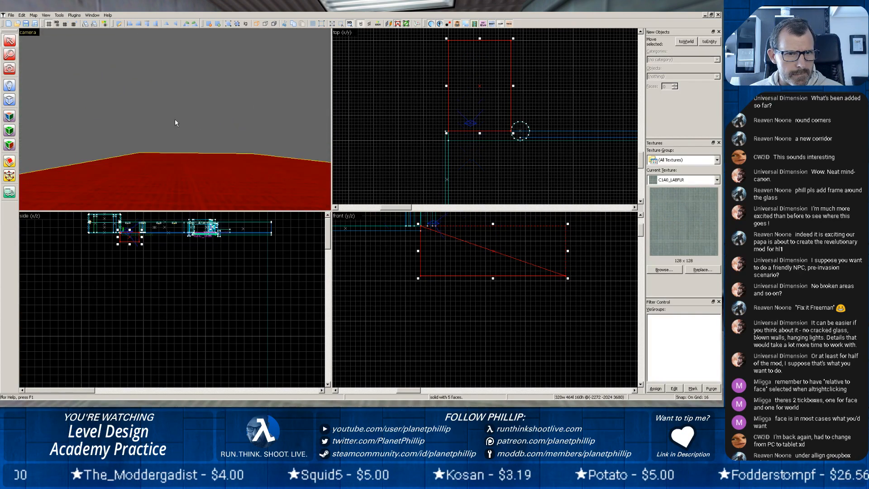
scroll(170, 121, down, 2)
scroll(170, 120, down, 3)
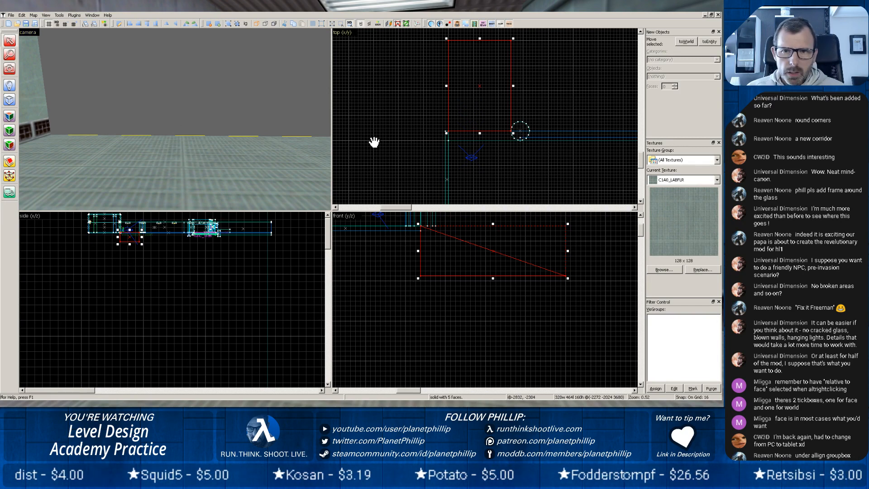
Examine the floor and both side walls at the corridor's open far end in the 3D and top views.
middle_drag(172, 120, 187, 144)
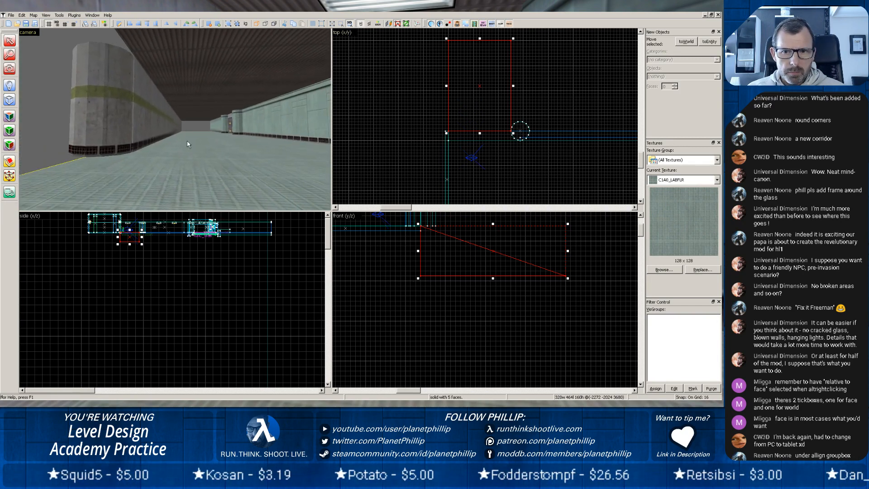
scroll(437, 126, down, 6)
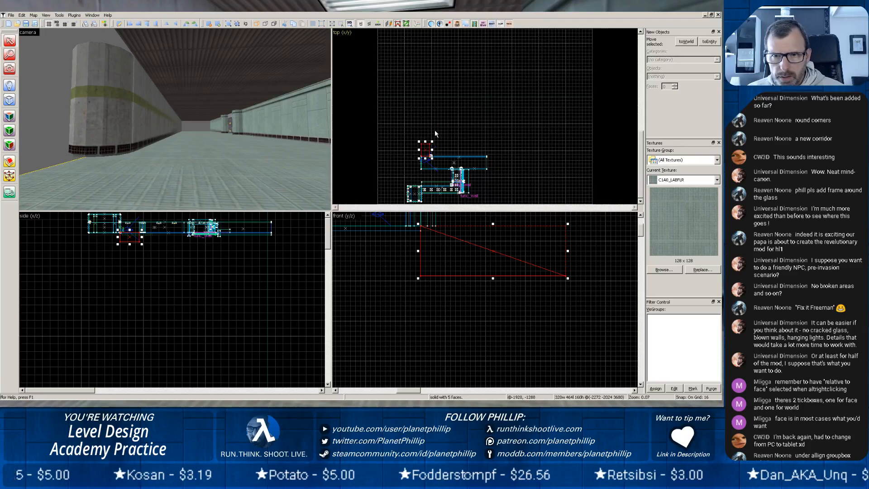
scroll(503, 174, up, 6)
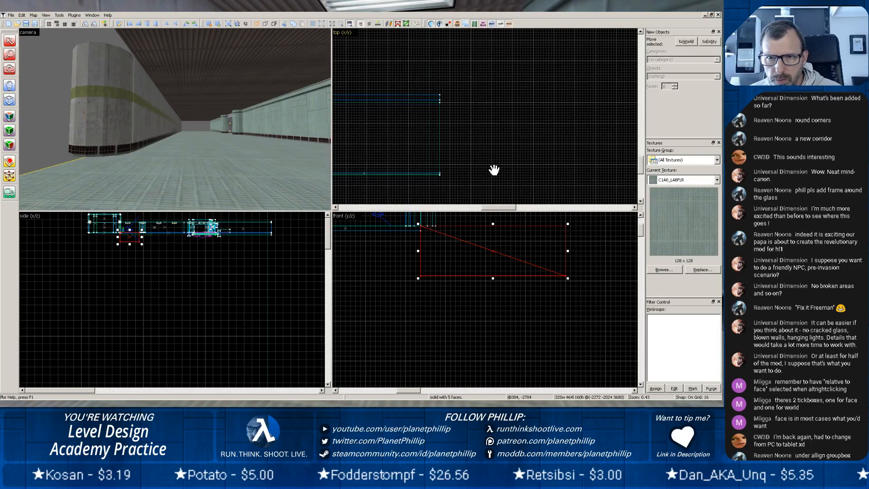
click(10, 100)
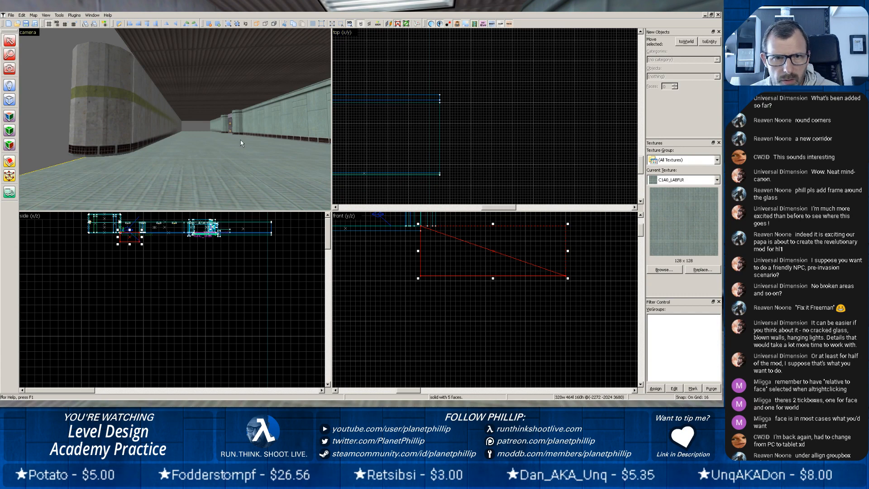
click(190, 138)
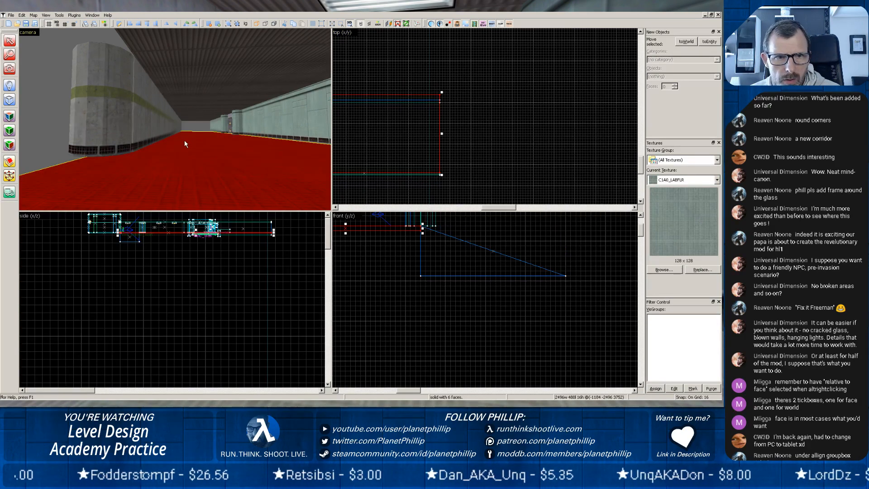
key(Escape)
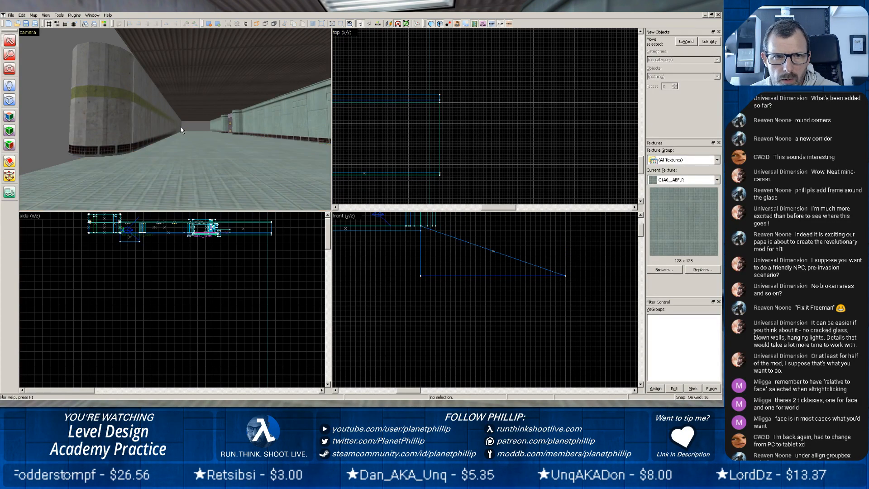
click(181, 129)
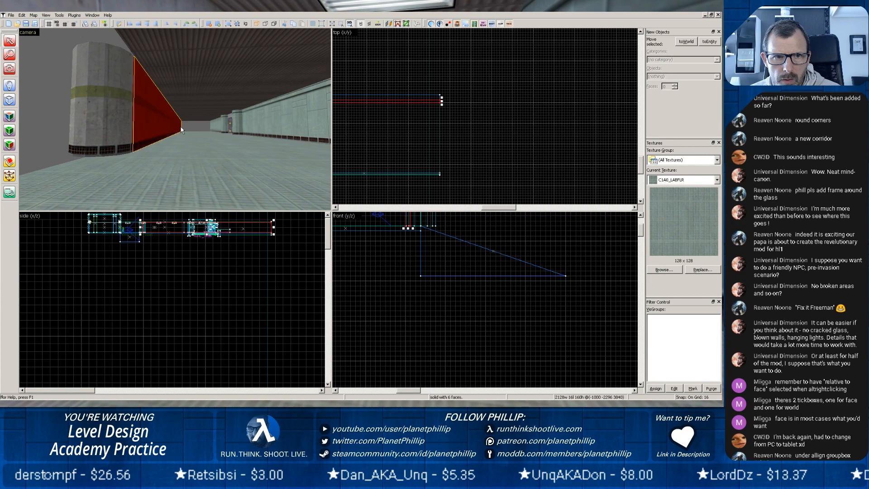
click(211, 127)
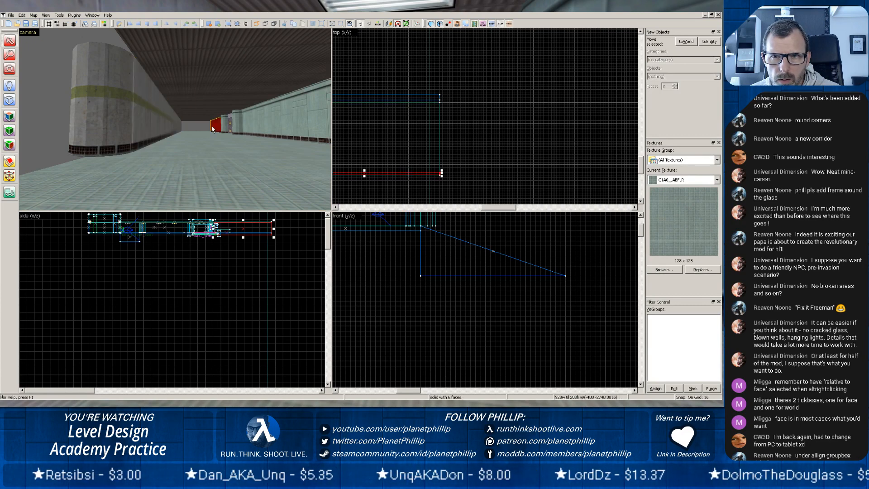
click(143, 159)
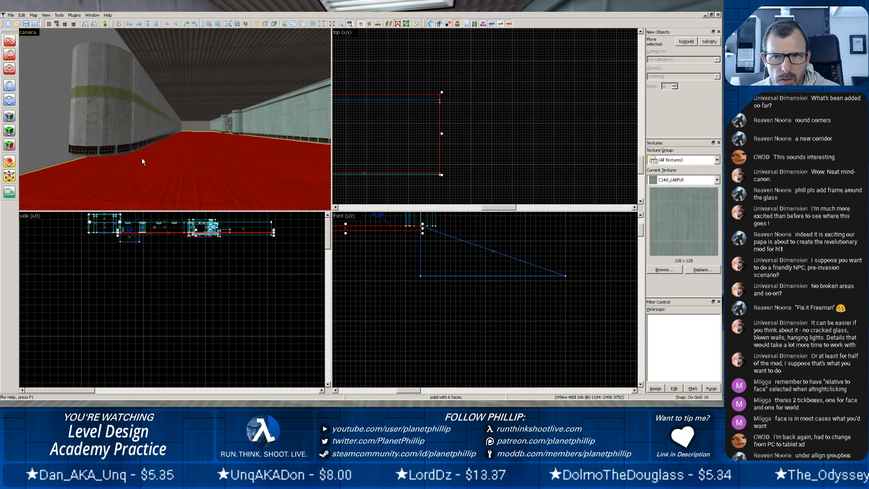
click(143, 118)
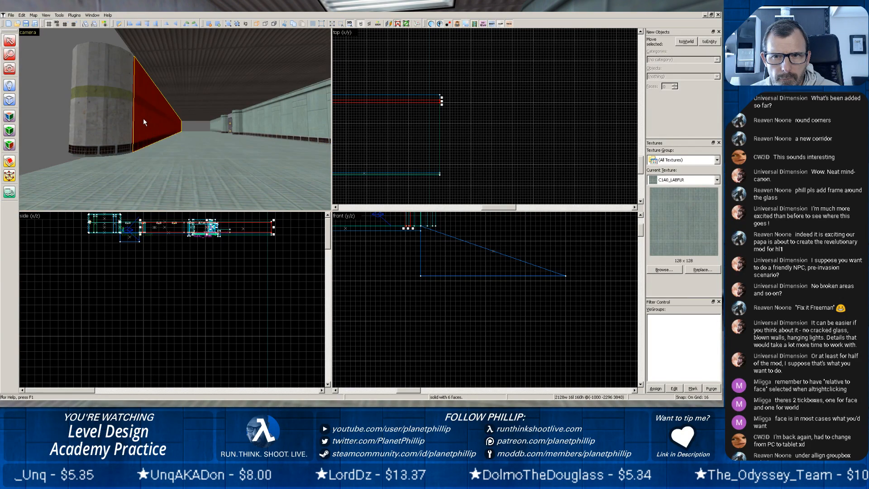
click(380, 131)
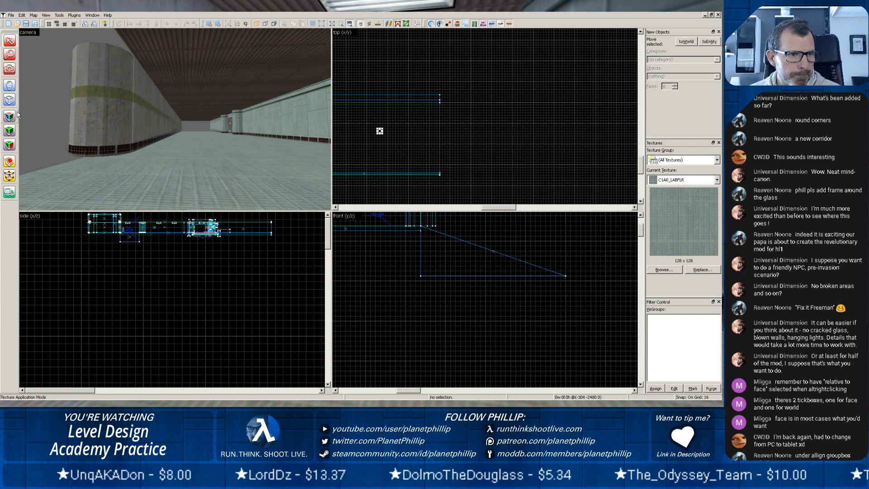
Create a block 16 units wide, 480 long and 160 high as an end wall closing the corridor's far end.
click(9, 99)
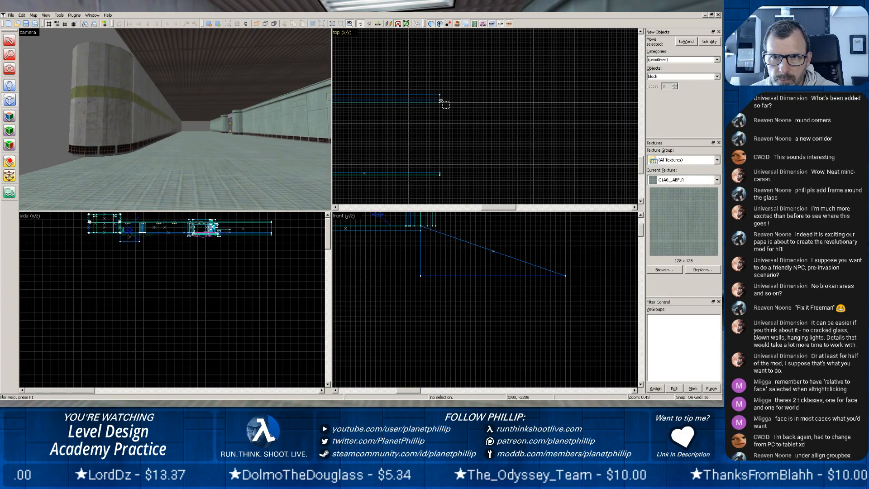
drag(440, 101, 441, 176)
scroll(443, 150, down, 5)
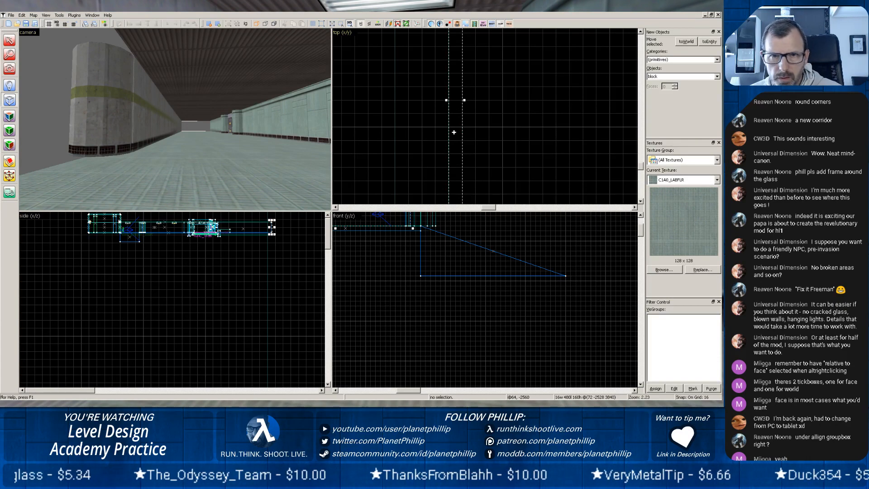
key(Return)
scroll(195, 136, up, 3)
scroll(216, 149, up, 6)
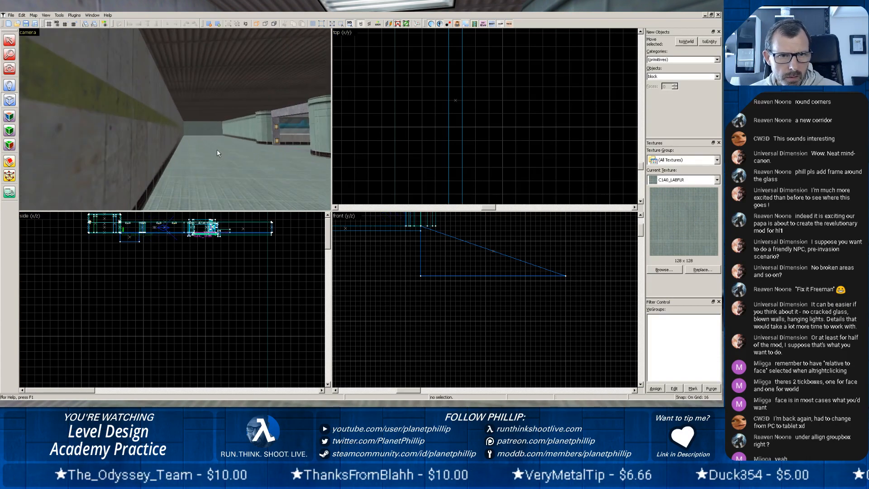
Inspect the new end wall in the 3D view, and check the corridor back to the rounded column and ramp.
middle_drag(223, 155, 155, 134)
scroll(155, 133, up, 3)
scroll(154, 138, up, 6)
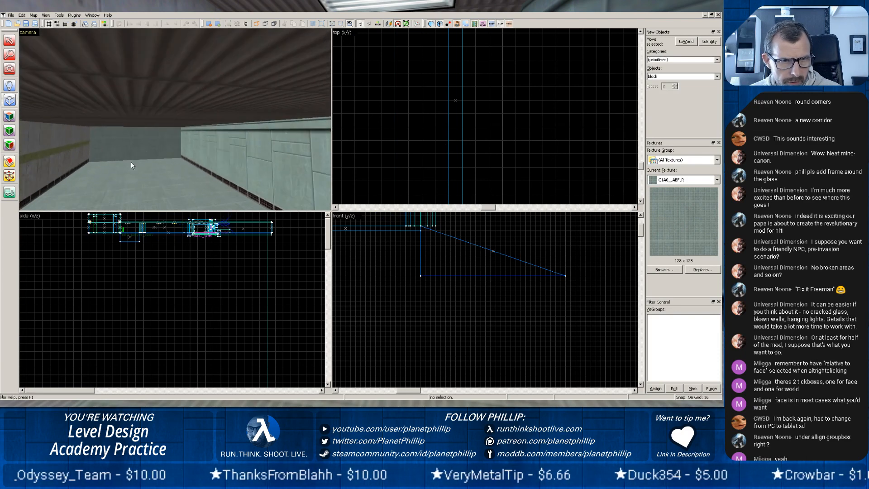
scroll(148, 128, up, 6)
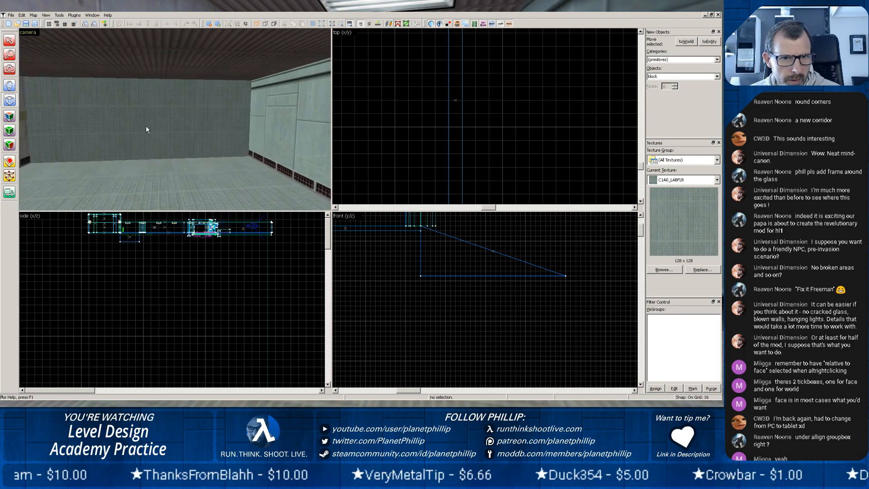
key(z)
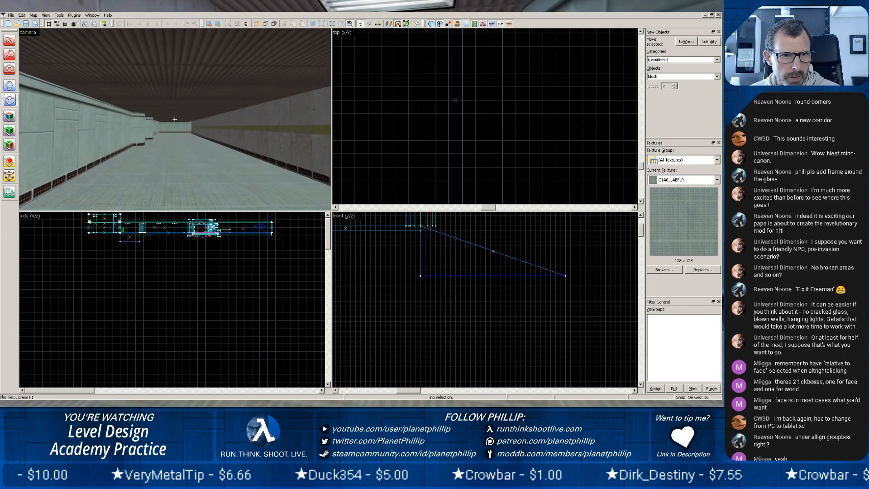
key(z)
scroll(175, 124, up, 8)
scroll(175, 125, up, 6)
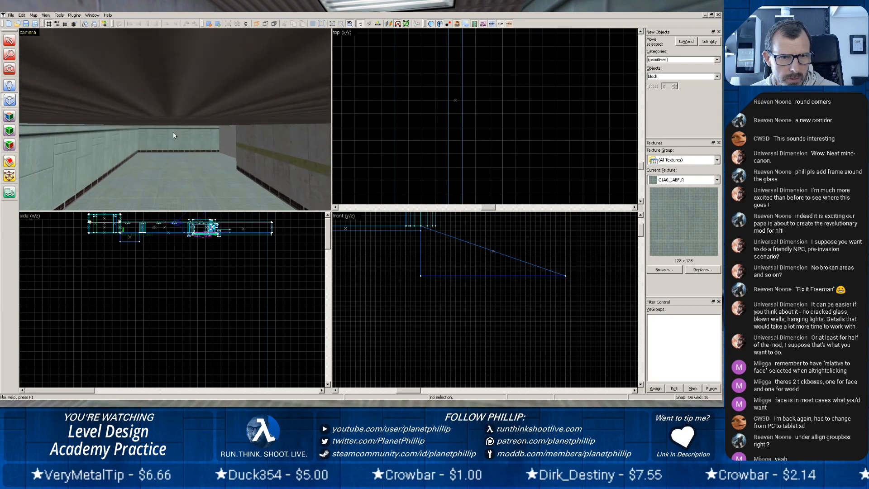
key(z)
key(z)
scroll(175, 117, up, 3)
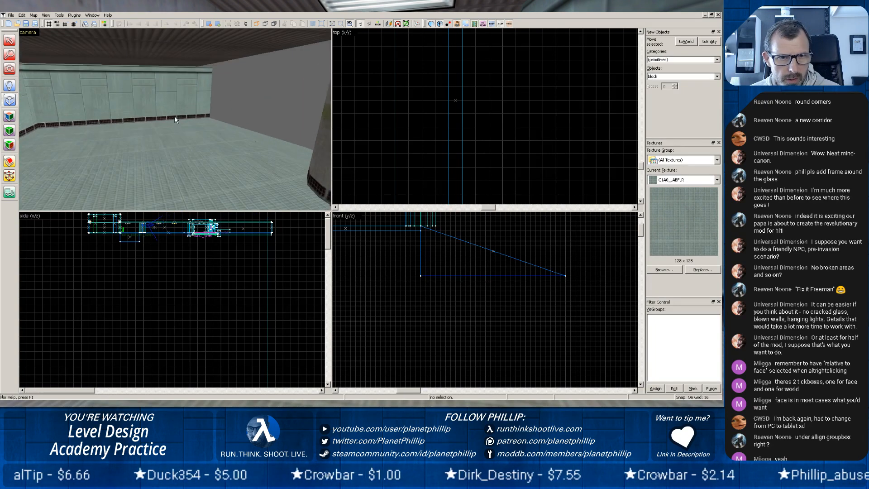
key(z)
key(z)
scroll(178, 140, up, 3)
key(z)
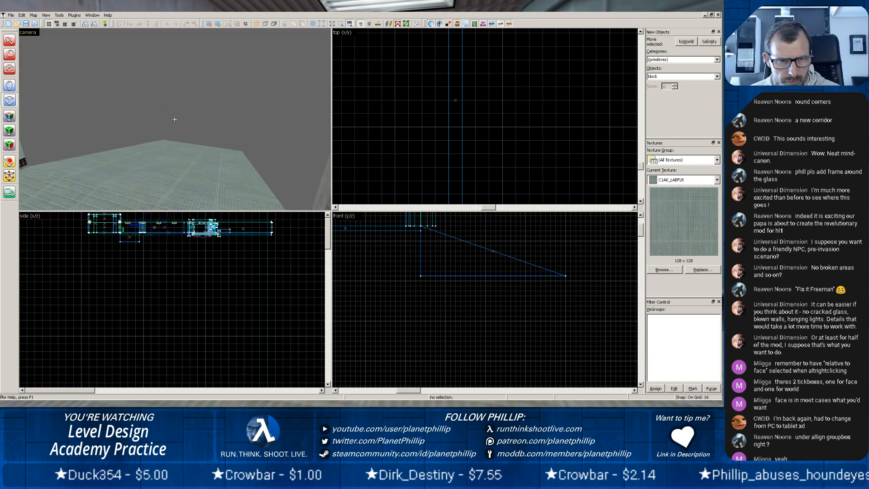
key(z)
scroll(180, 117, up, 2)
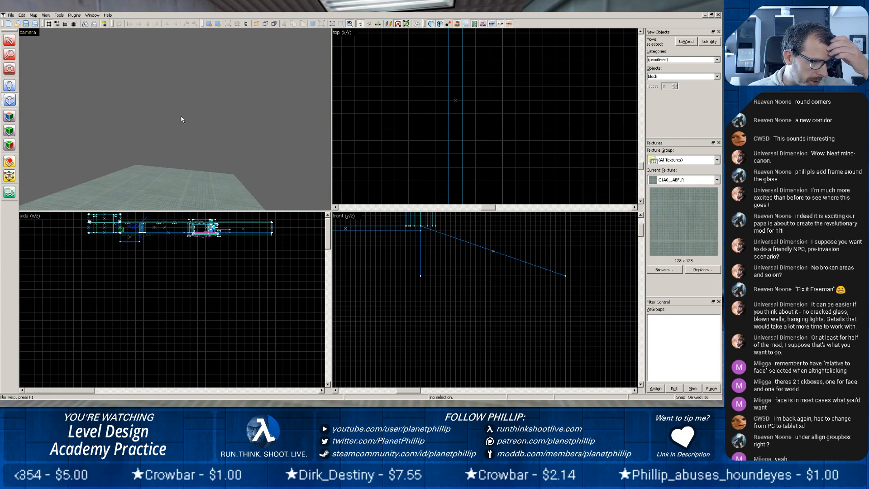
key(z)
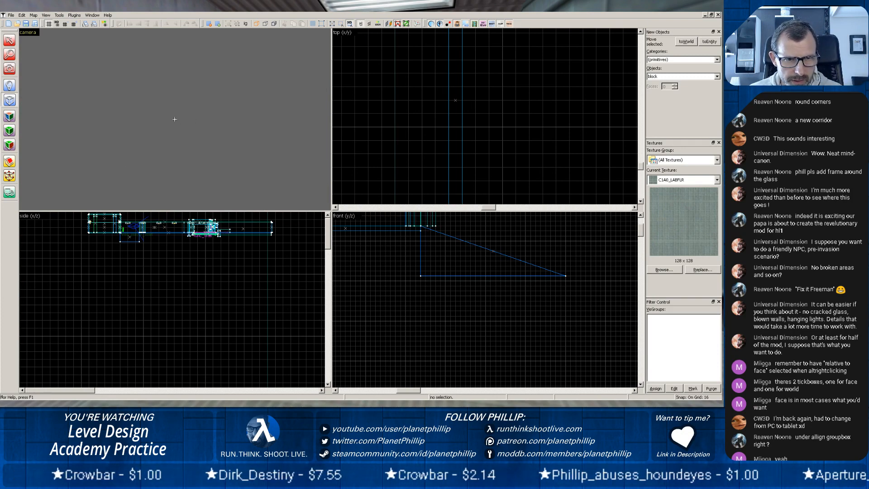
key(z)
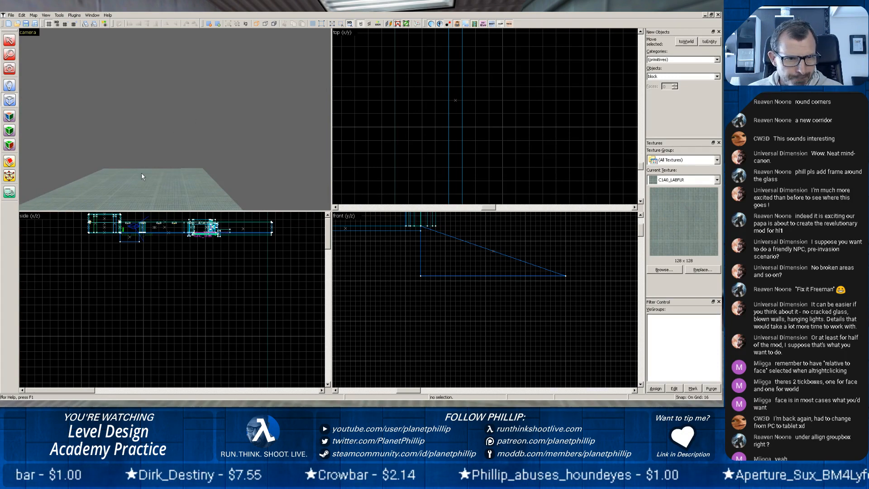
scroll(149, 180, down, 3)
scroll(157, 159, up, 1)
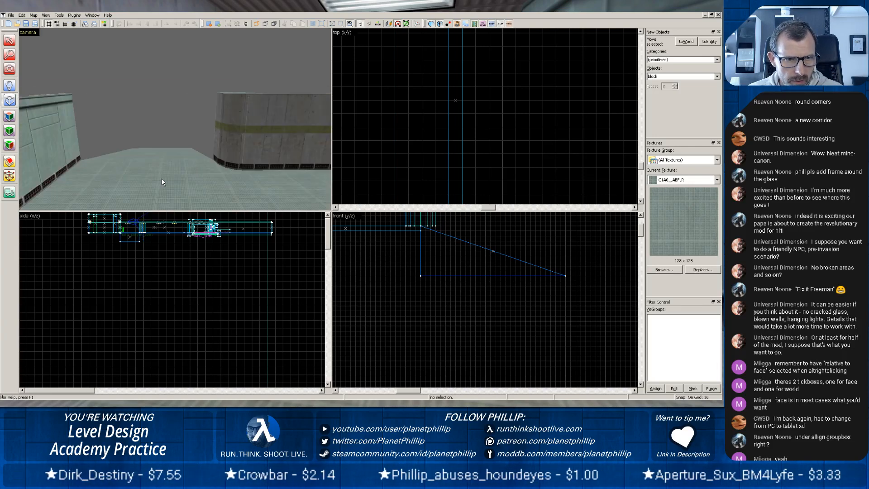
Copy the corridor floor to the far side of the ramp and lower the copy level with the ramp's bottom edge.
click(144, 184)
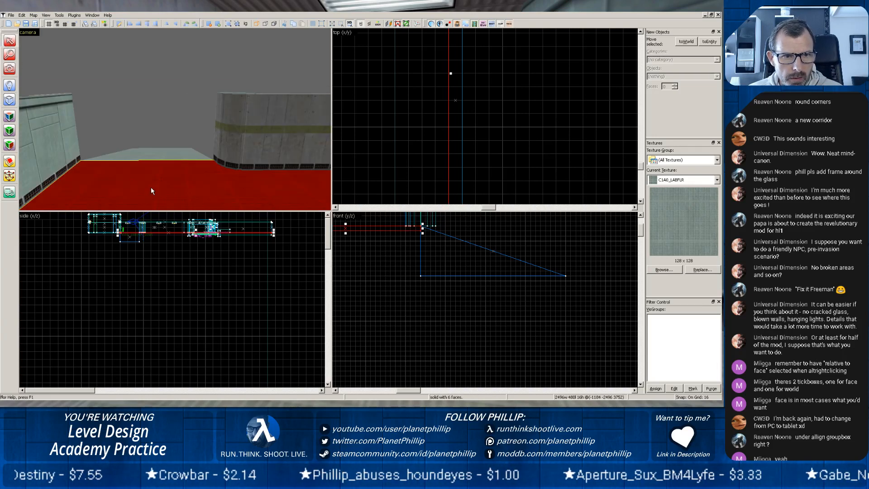
scroll(469, 162, down, 10)
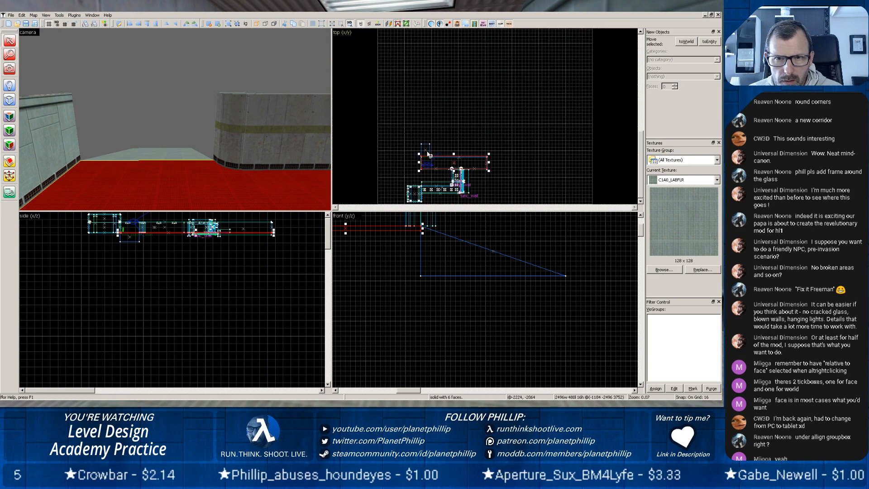
mouse_move(443, 162)
mouse_down()
mouse_move(445, 136)
mouse_move(440, 143)
mouse_up()
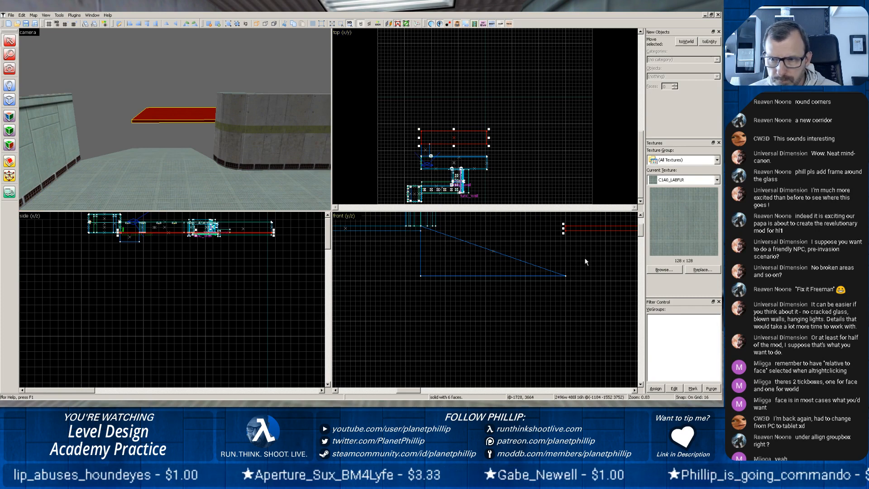
drag(597, 226, 592, 267)
click(202, 113)
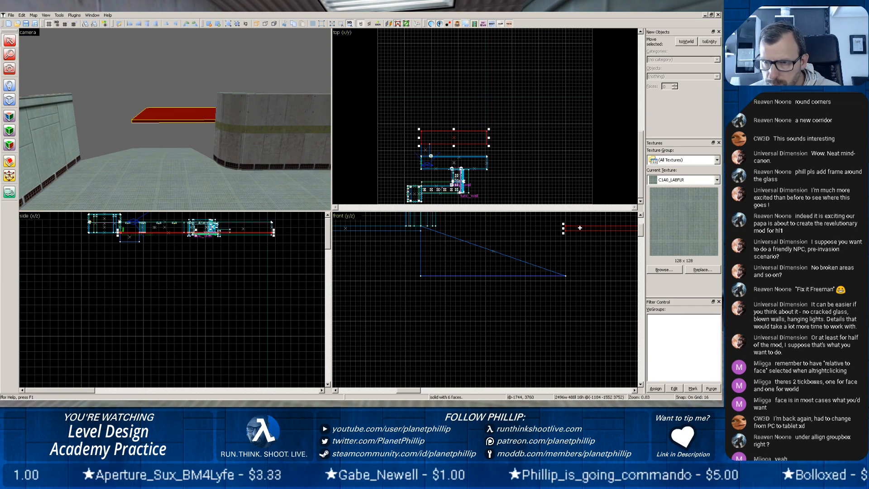
drag(580, 238, 578, 281)
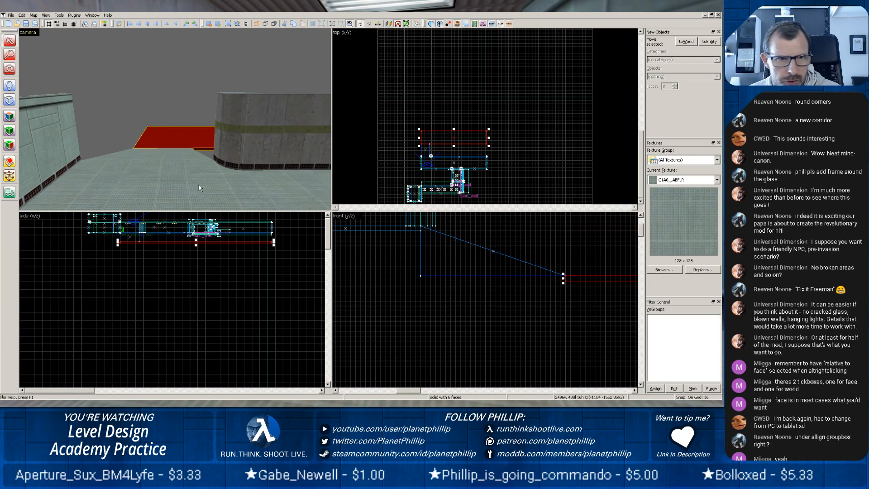
Copy the rounded column from the corridor corner to the matching corner at the ramp's lower end.
click(169, 169)
scroll(151, 151, up, 5)
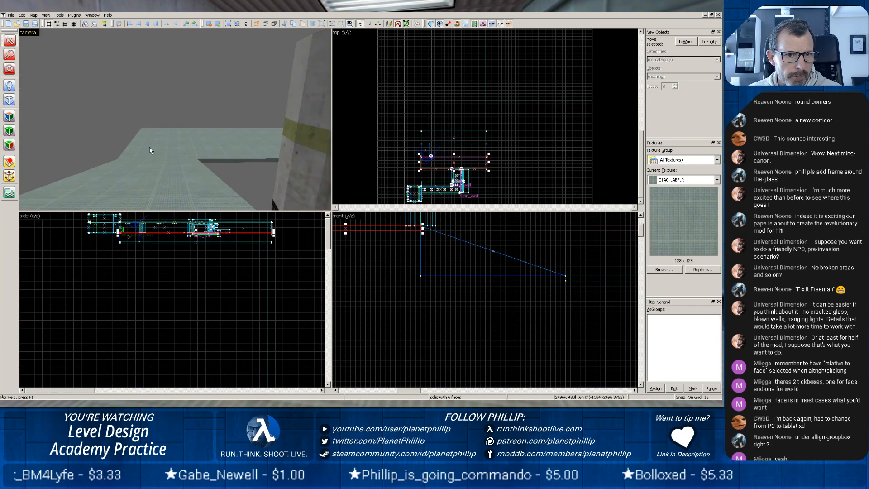
key(z)
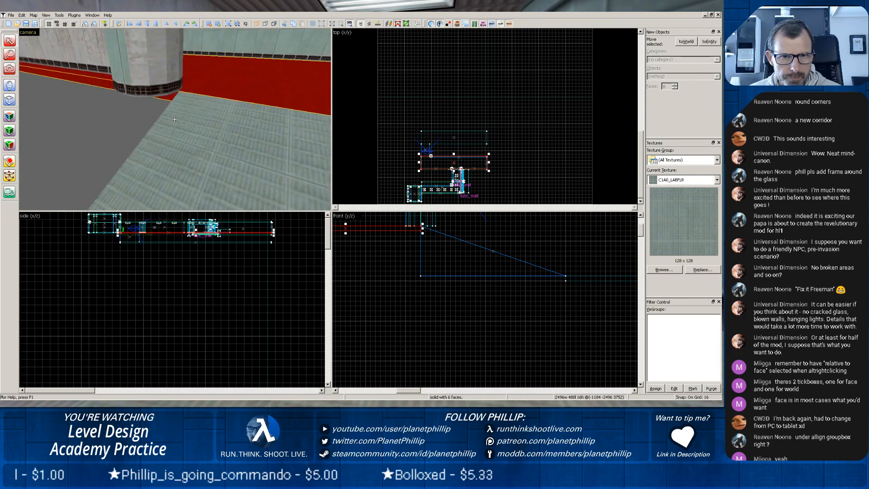
key(z)
click(175, 119)
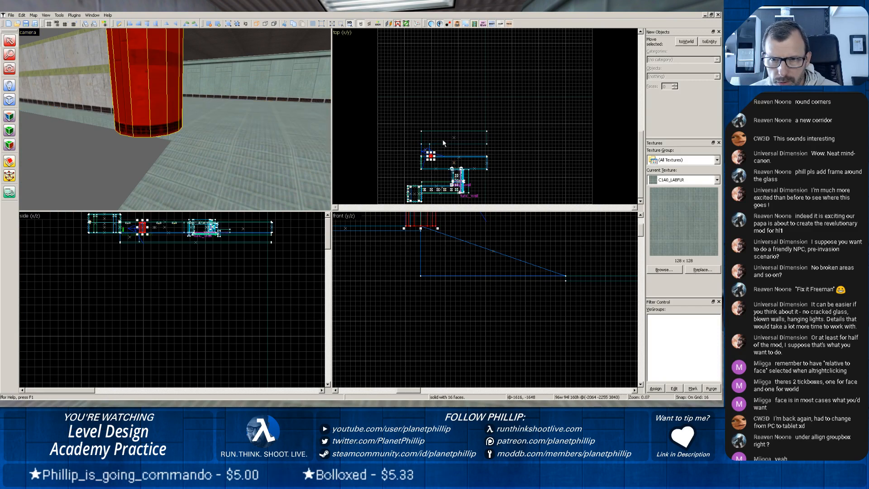
scroll(438, 156, up, 9)
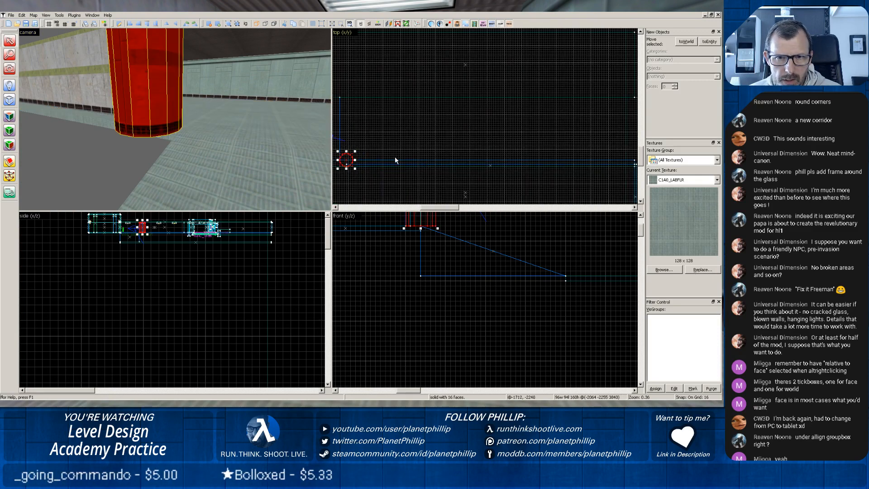
drag(376, 134, 438, 105)
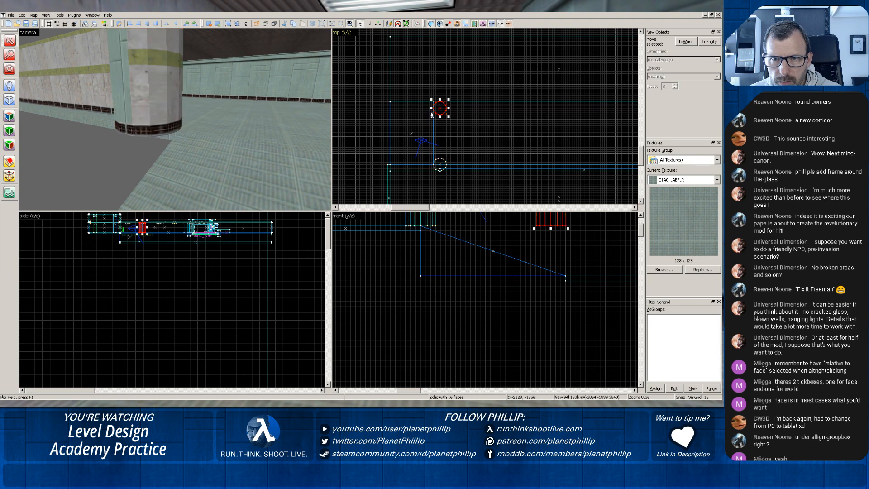
scroll(426, 111, up, 4)
scroll(426, 111, up, 2)
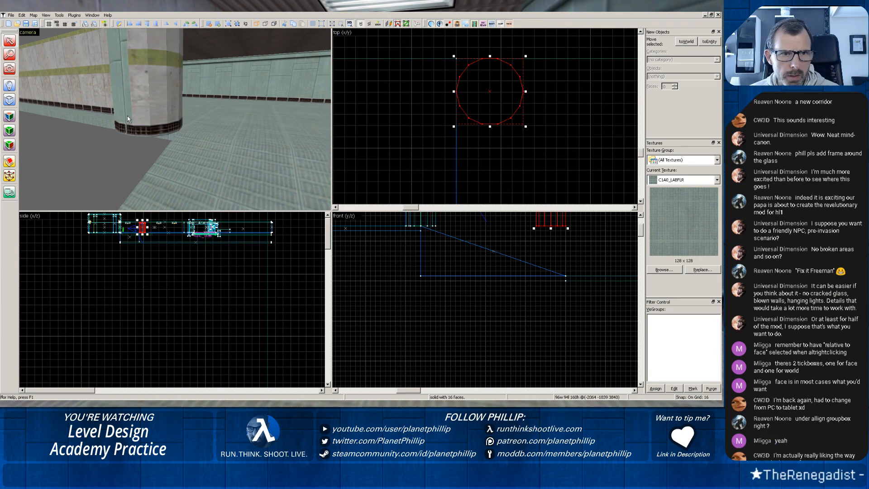
Lower the copied rounded column at the ramp's bottom until its base rests on the lower corridor floor.
key(z)
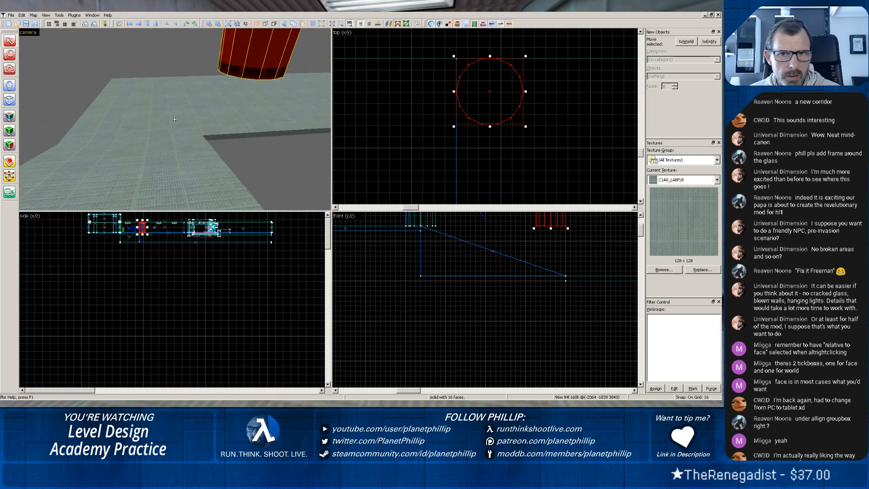
key(z)
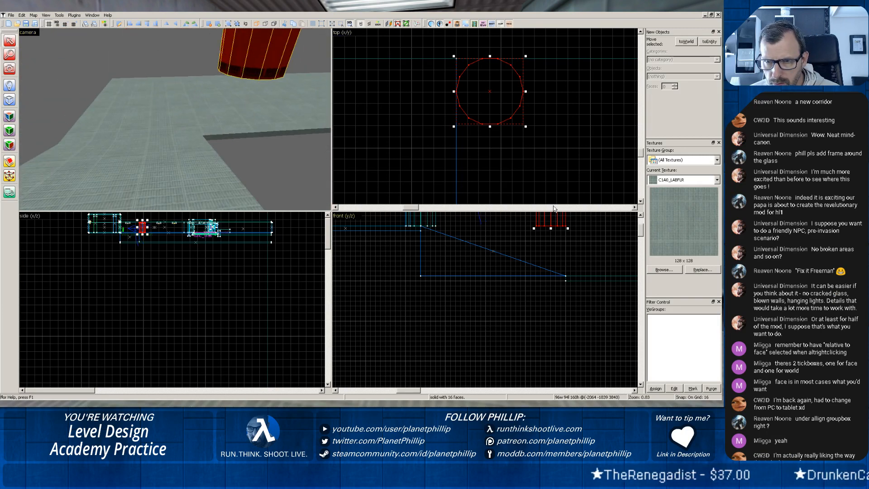
scroll(550, 208, left, 1)
scroll(551, 208, right, 2)
scroll(547, 233, down, 8)
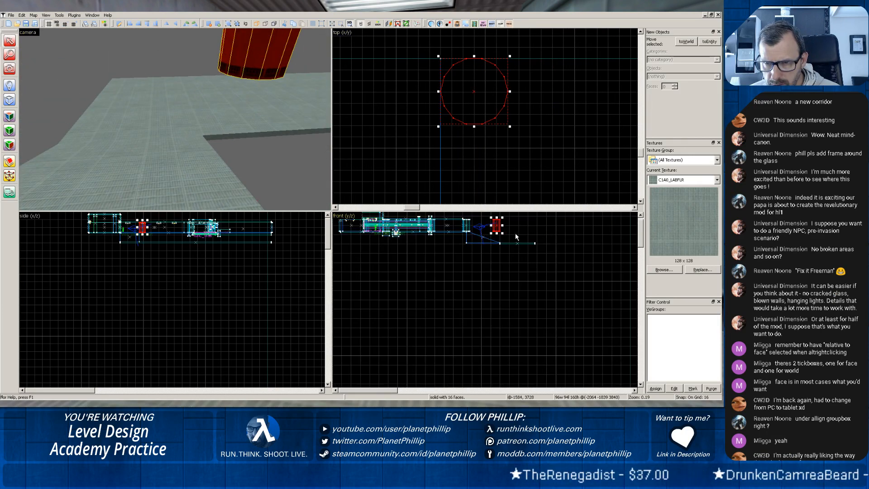
drag(492, 223, 493, 233)
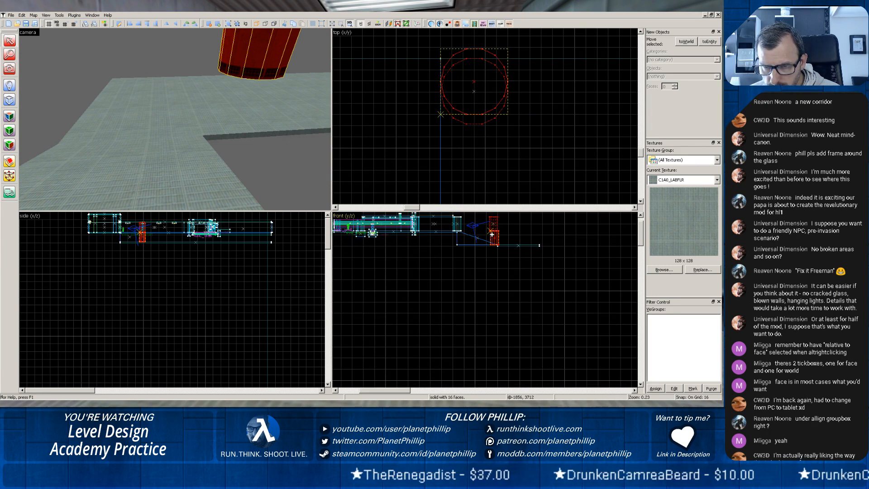
scroll(492, 233, up, 8)
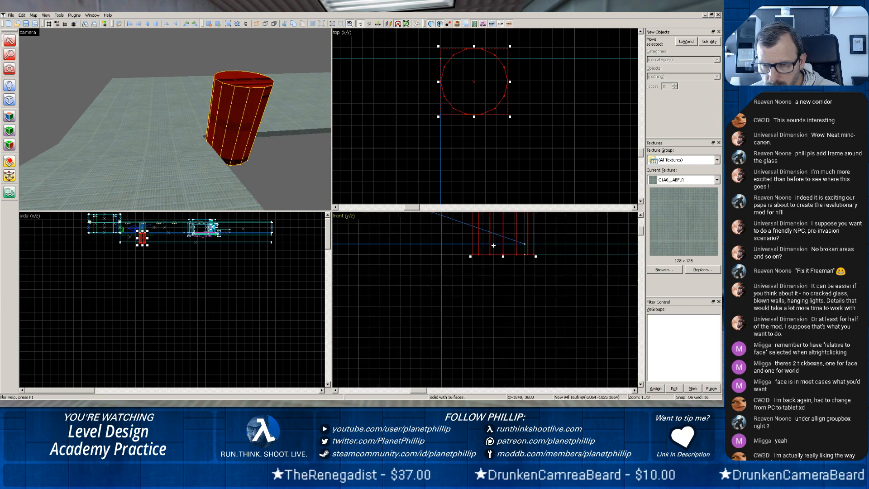
drag(497, 235, 491, 225)
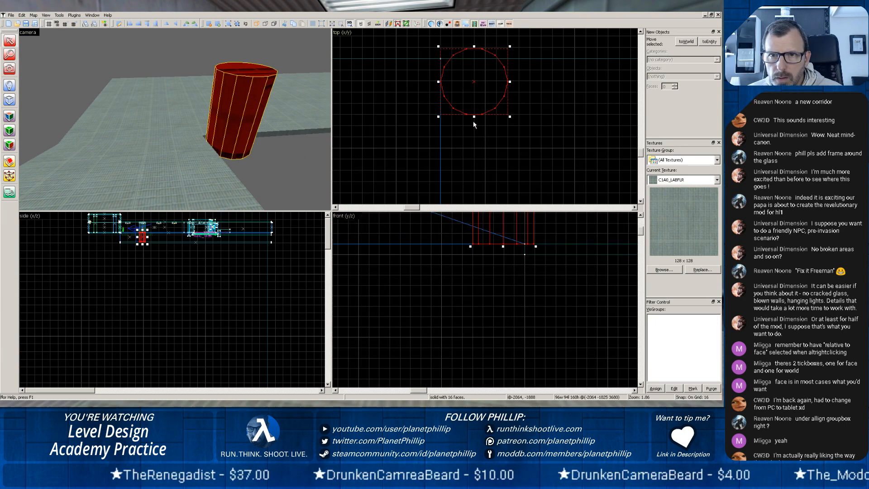
Centre the lowered column on the edge where the ramp meets the lower floor, and check it in the 3D view.
drag(473, 64, 474, 81)
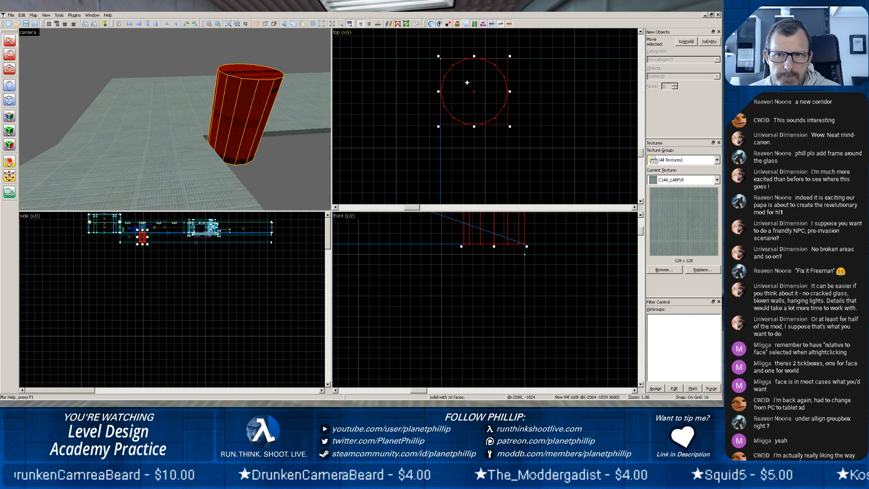
drag(467, 82, 466, 51)
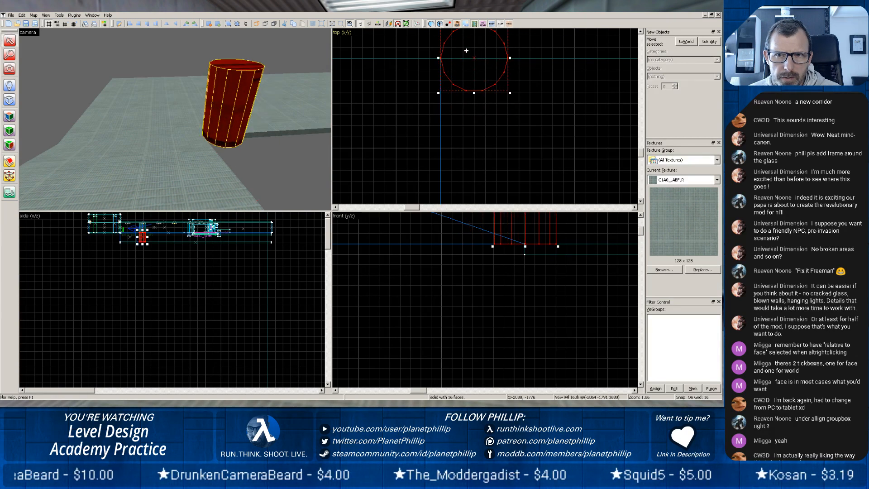
click(179, 127)
scroll(111, 114, up, 3)
key(z)
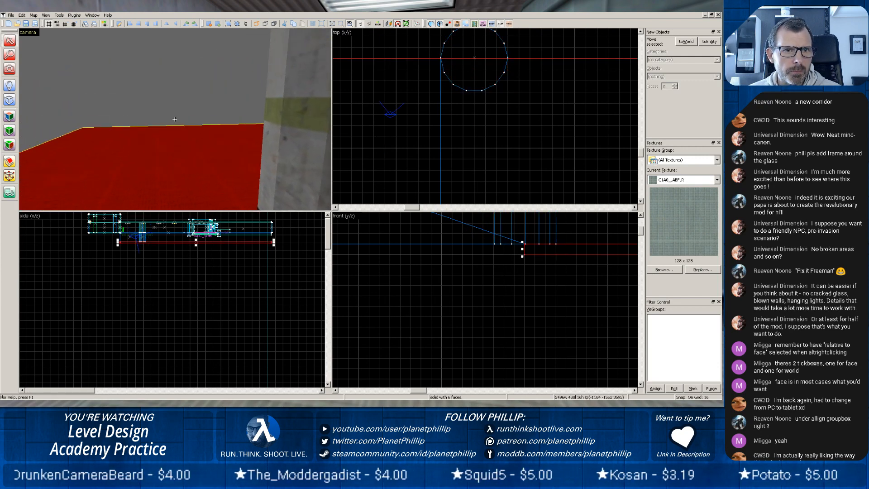
key(w)
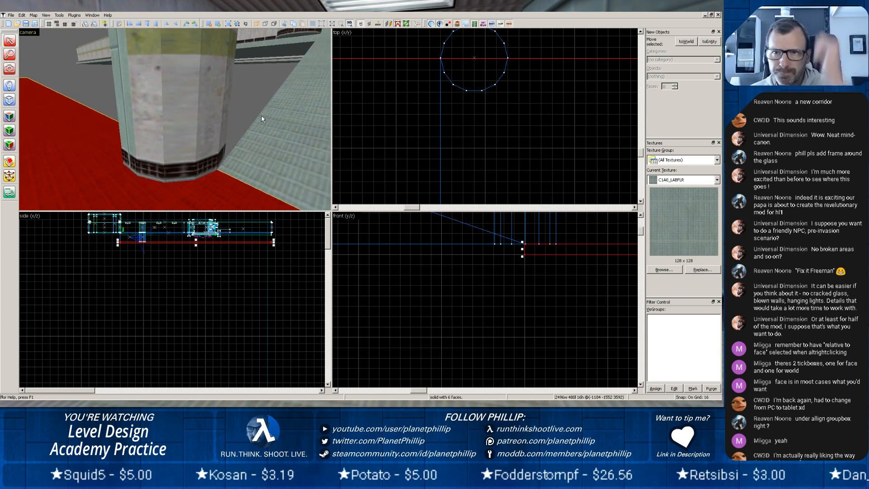
Create a block 16 units wide, 464 long and 336 high as the ramp's side wall between the two rounded columns.
click(9, 99)
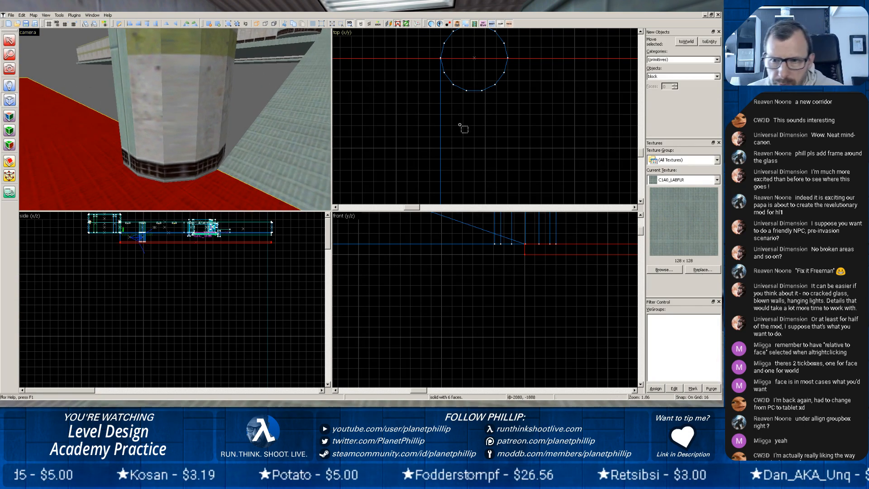
scroll(463, 129, down, 3)
scroll(481, 156, down, 7)
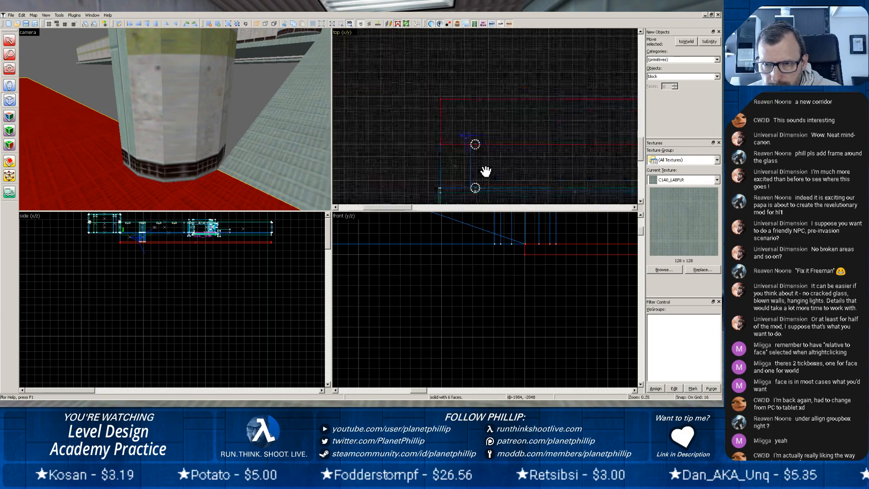
scroll(482, 172, up, 3)
scroll(482, 172, up, 4)
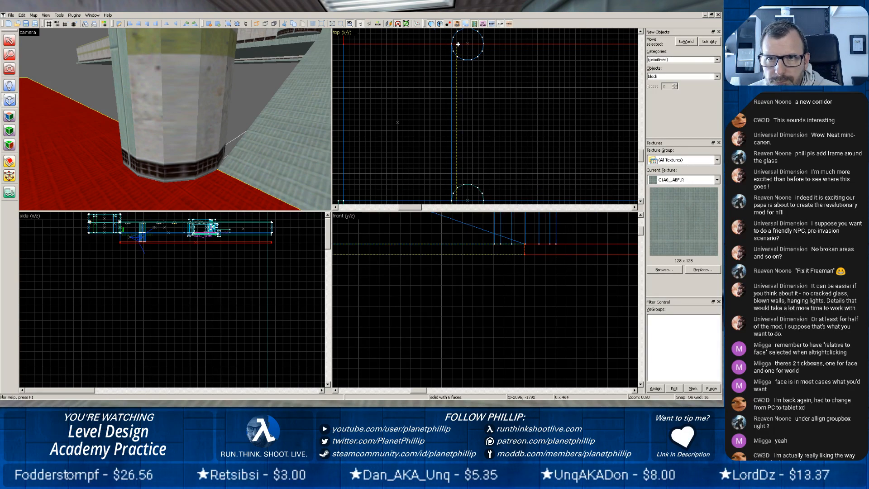
drag(457, 44, 452, 45)
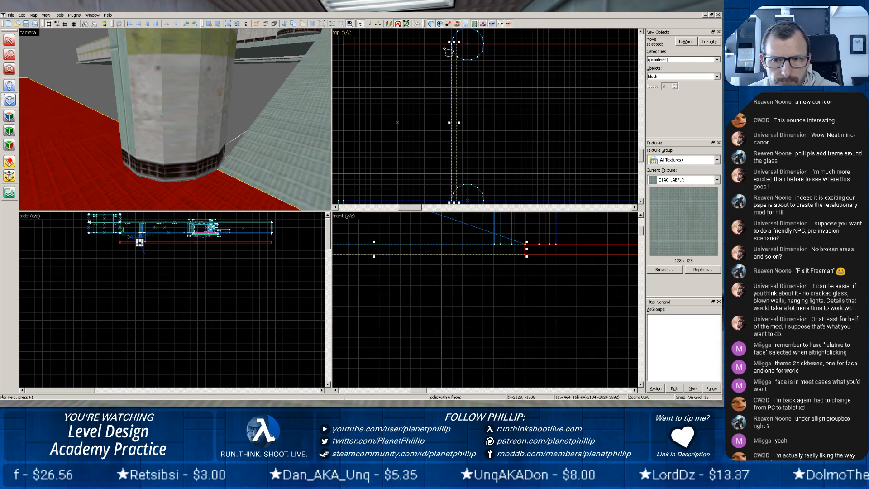
scroll(446, 246, down, 9)
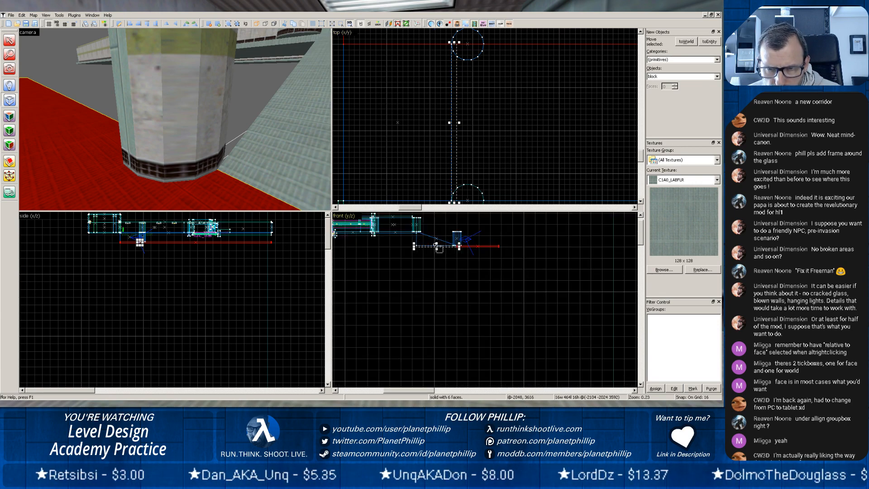
drag(437, 241, 437, 220)
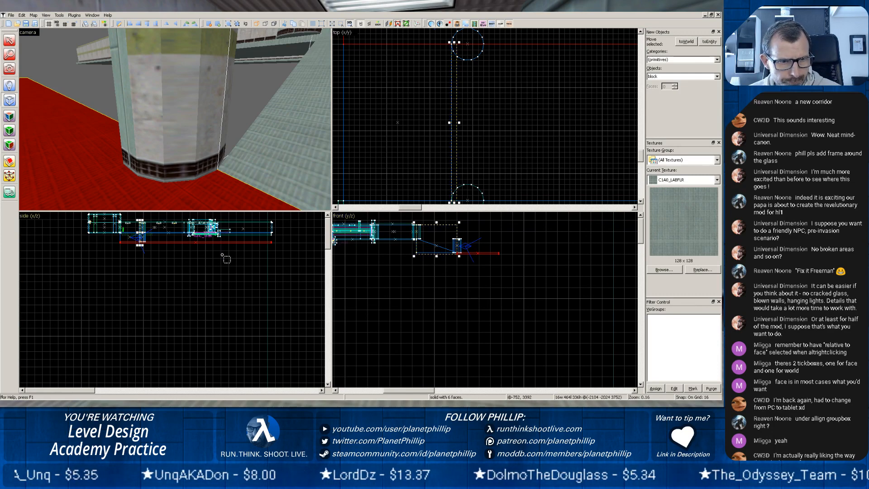
key(Return)
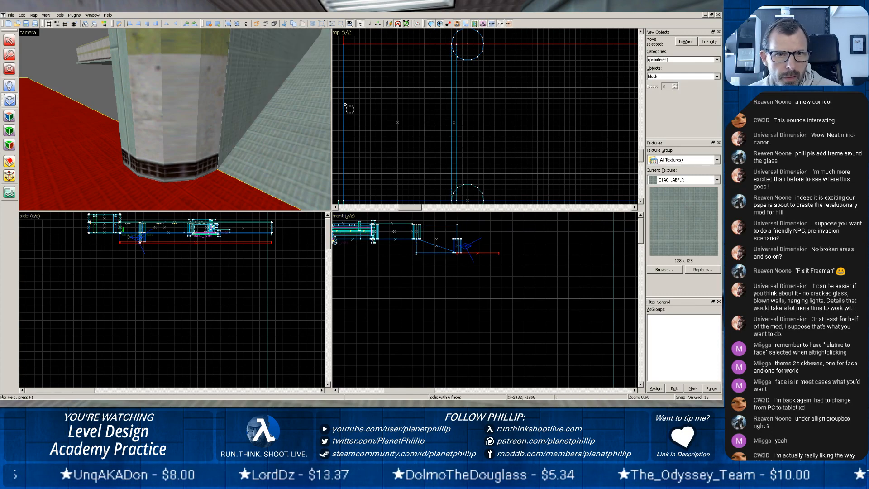
Check the new ramp wall in 3D and copy it to the opposite side of the ramp.
key(z)
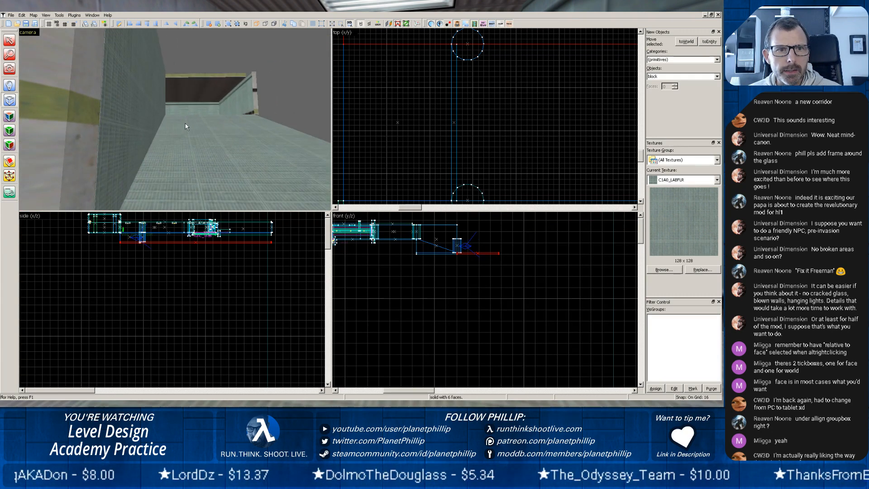
key(w)
key(s)
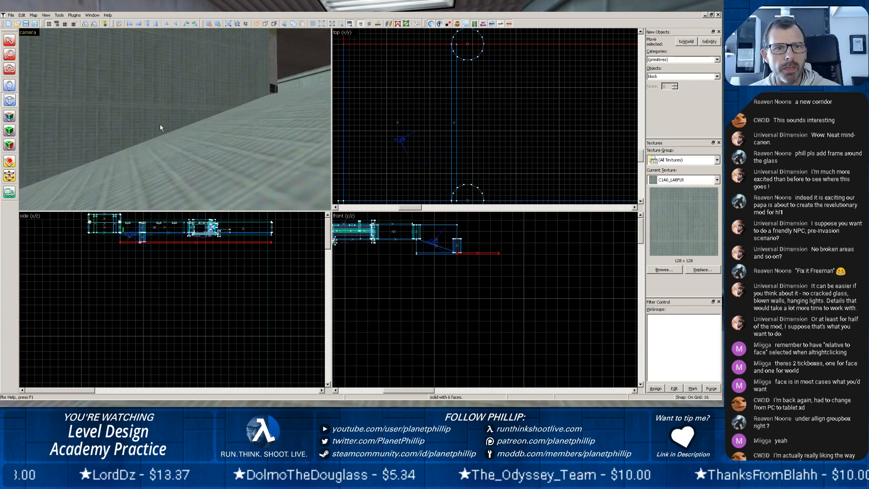
key(w)
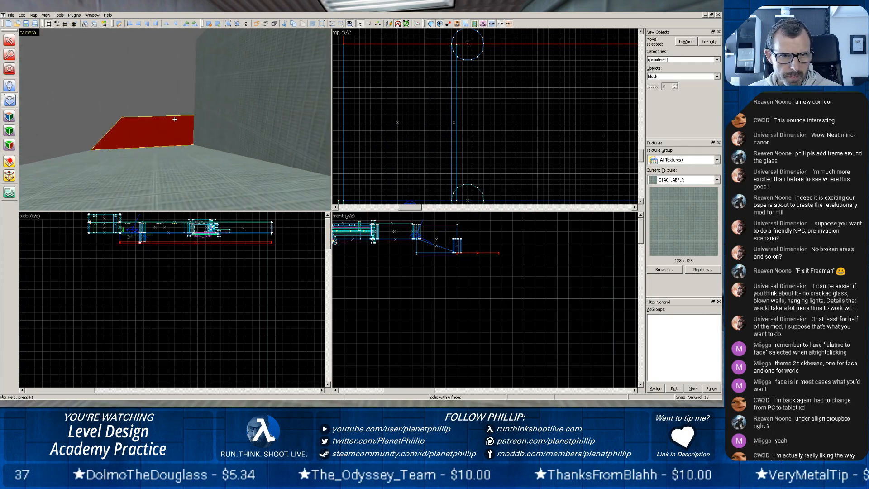
key(z)
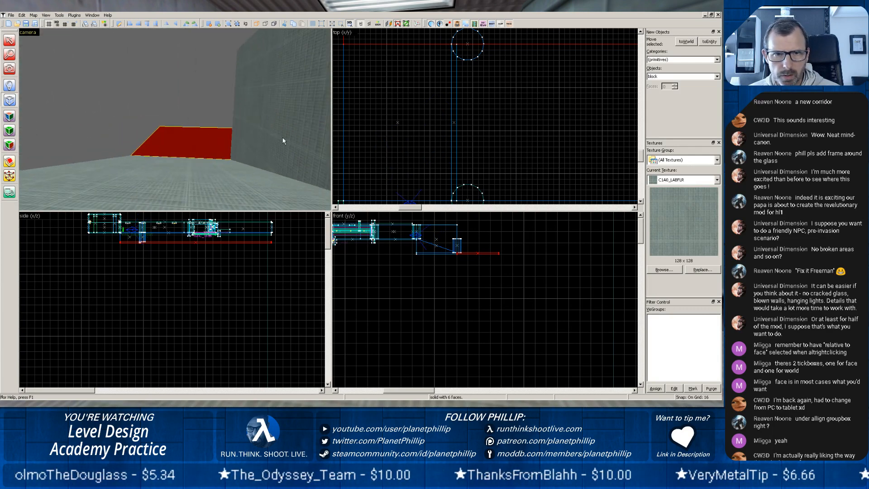
key(shift+s)
click(261, 90)
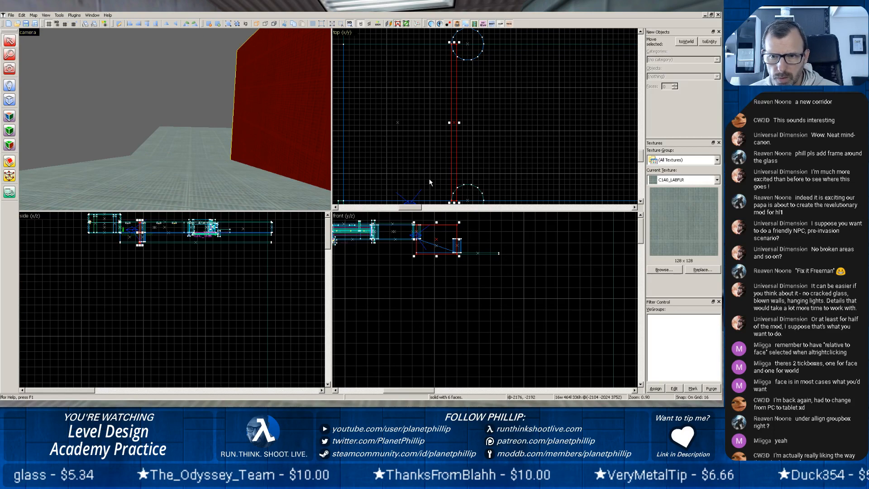
scroll(460, 143, down, 4)
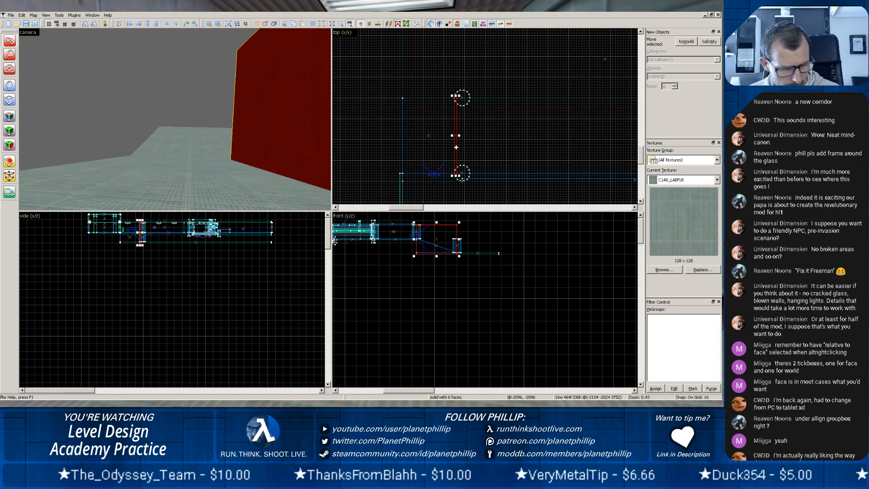
scroll(456, 147, up, 3)
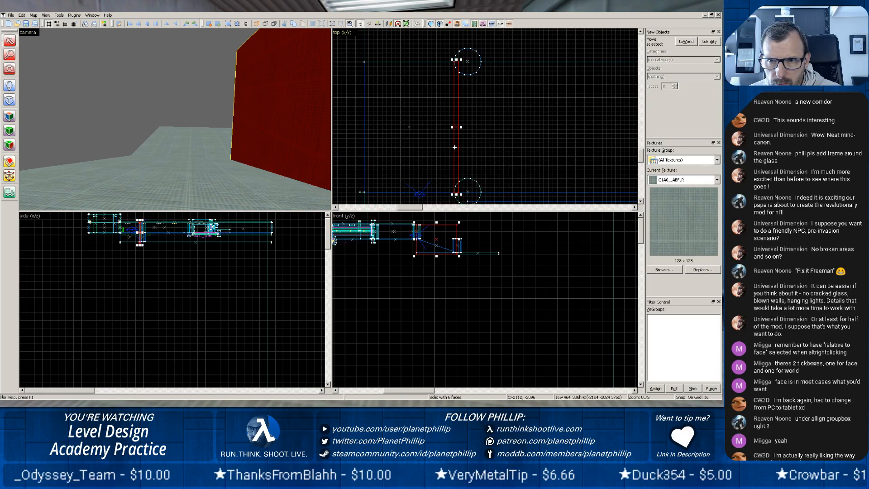
drag(454, 147, 356, 153)
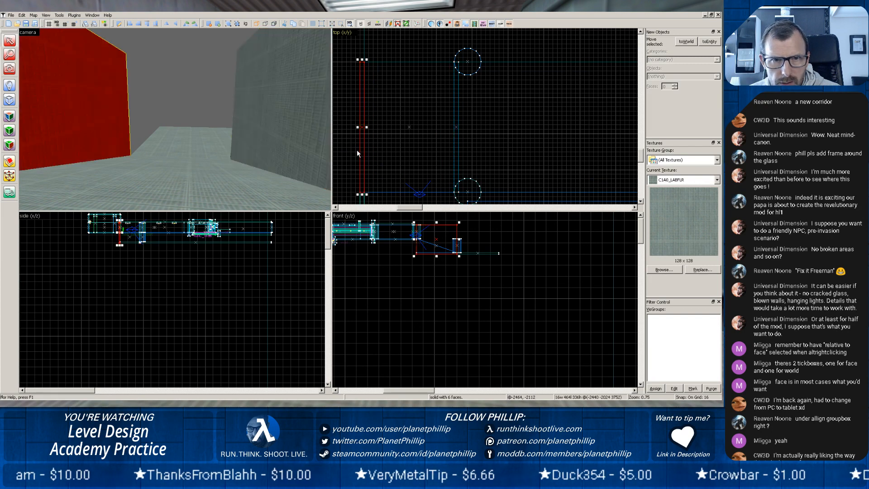
Copy the upper corridor's ceiling across the ramp so it sits above the lower corridor floor.
scroll(208, 142, down, 5)
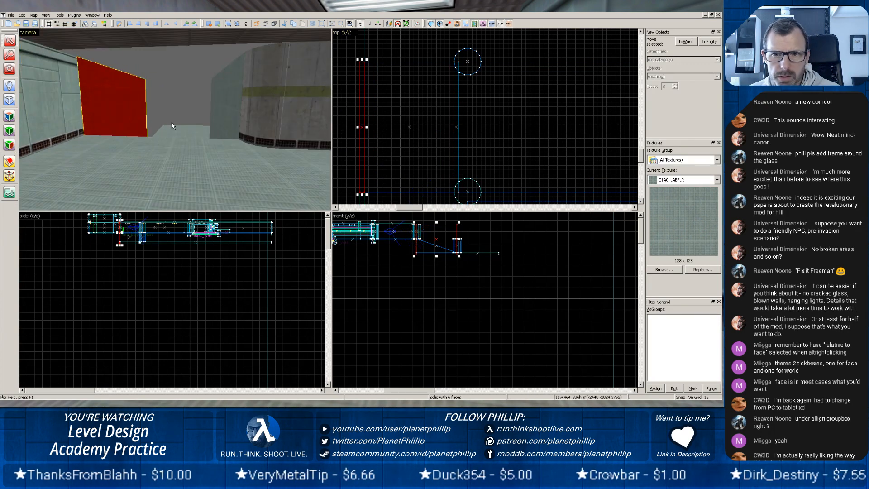
click(189, 41)
scroll(380, 137, down, 3)
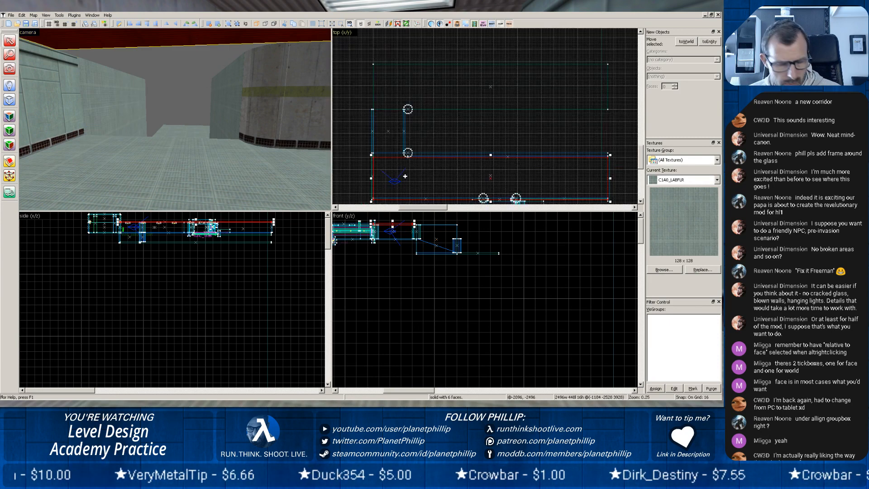
drag(407, 180, 405, 87)
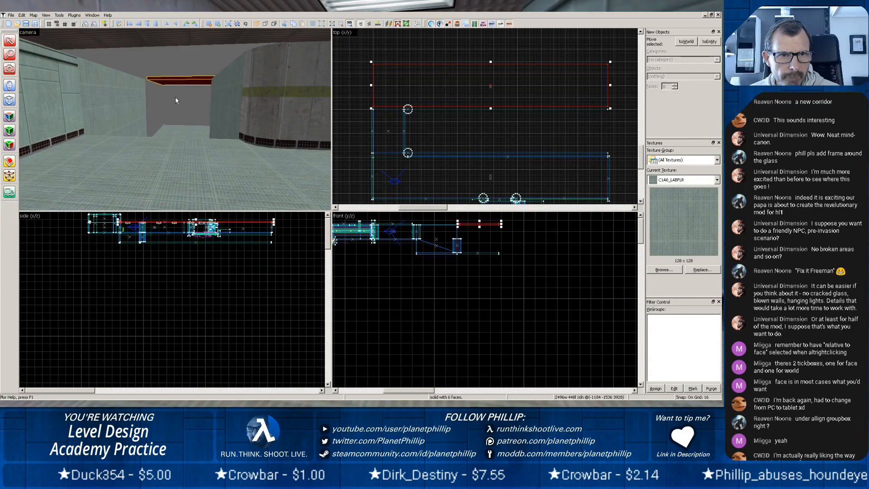
click(434, 255)
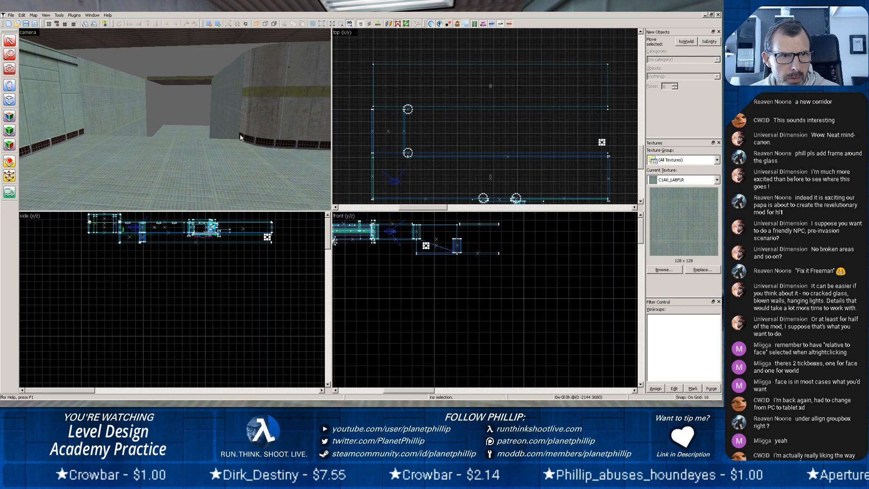
Copy the ceiling over the ramp and resize the copy to 320 units wide and 544 long, spanning between both corridor ceilings.
click(192, 81)
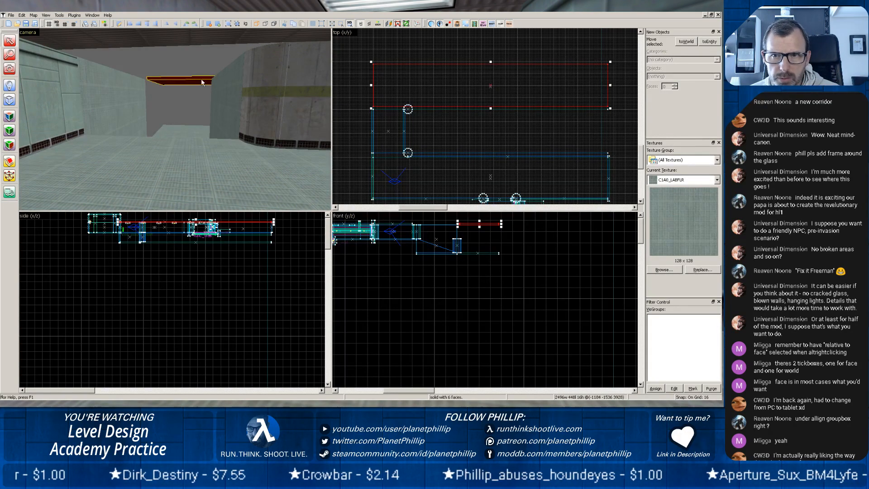
click(448, 127)
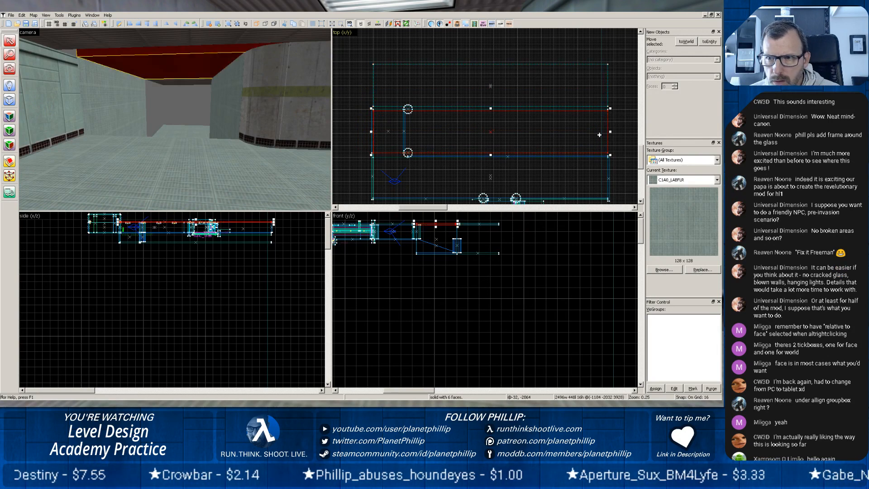
mouse_move(610, 132)
mouse_down()
mouse_move(395, 131)
mouse_move(405, 129)
mouse_up()
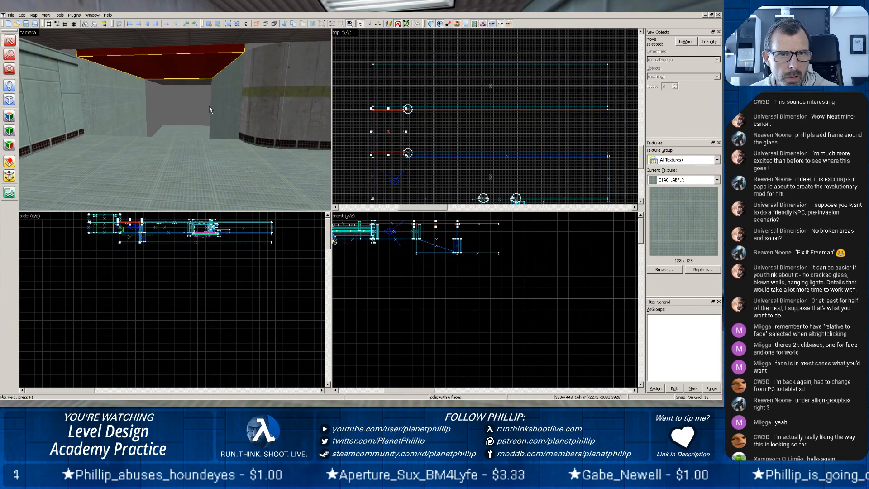
drag(389, 107, 389, 104)
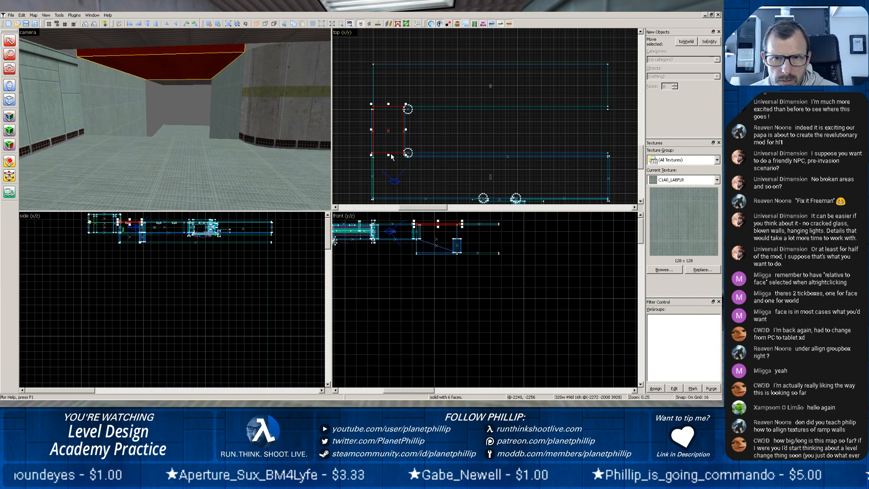
drag(389, 154, 388, 160)
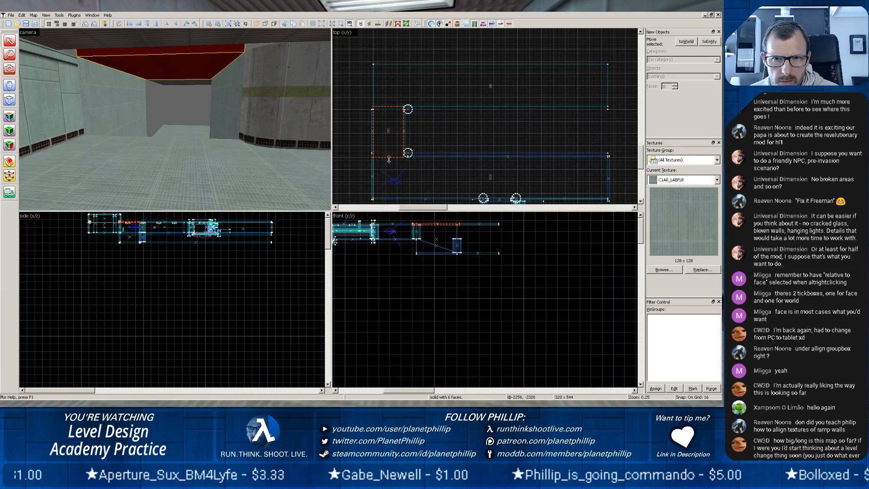
click(186, 145)
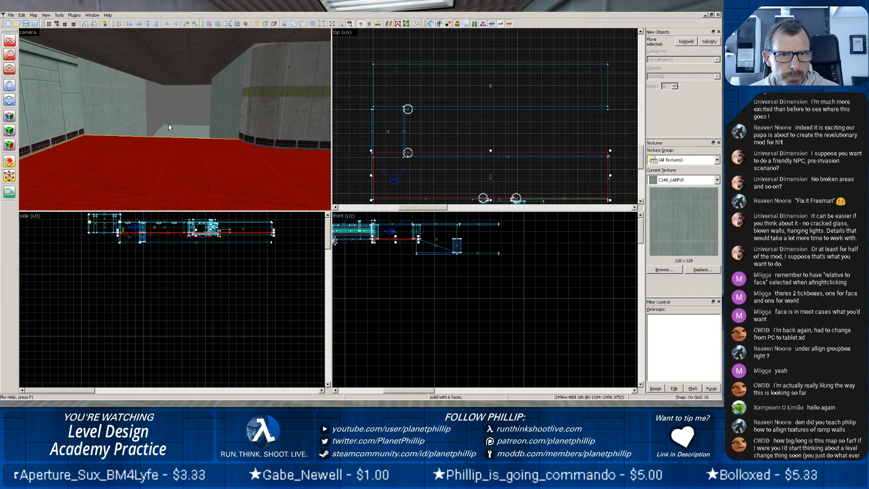
Widen the ceiling block over the ramp to 368 units so it extends out over the two rounded columns.
click(203, 61)
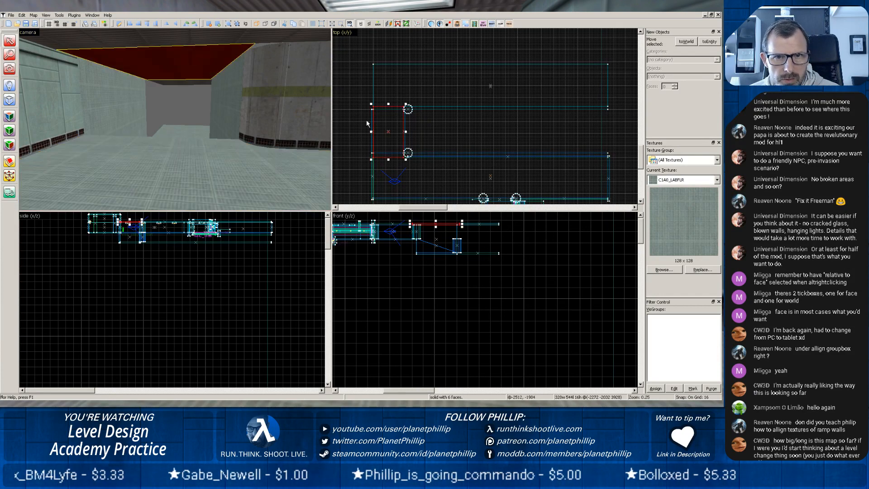
drag(422, 132, 412, 131)
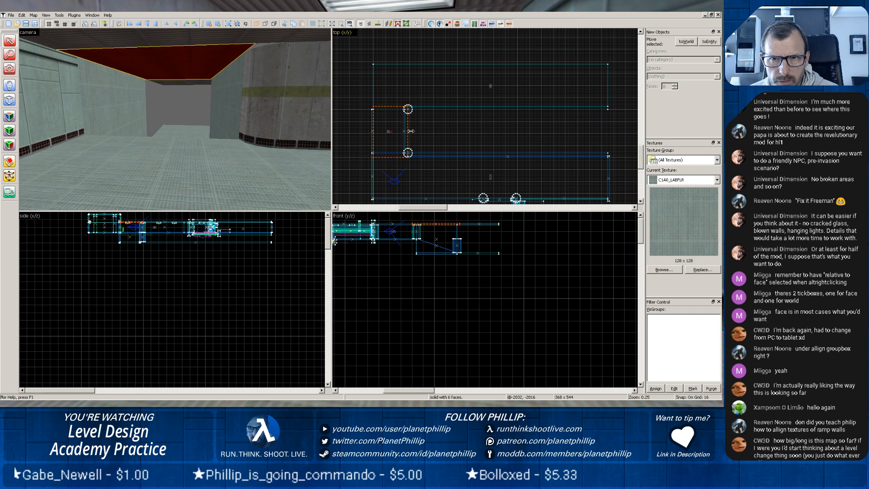
Check the extended ceiling around the rounded columns in 3D and select the ramp's side wall between those columns.
click(181, 145)
scroll(172, 133, up, 7)
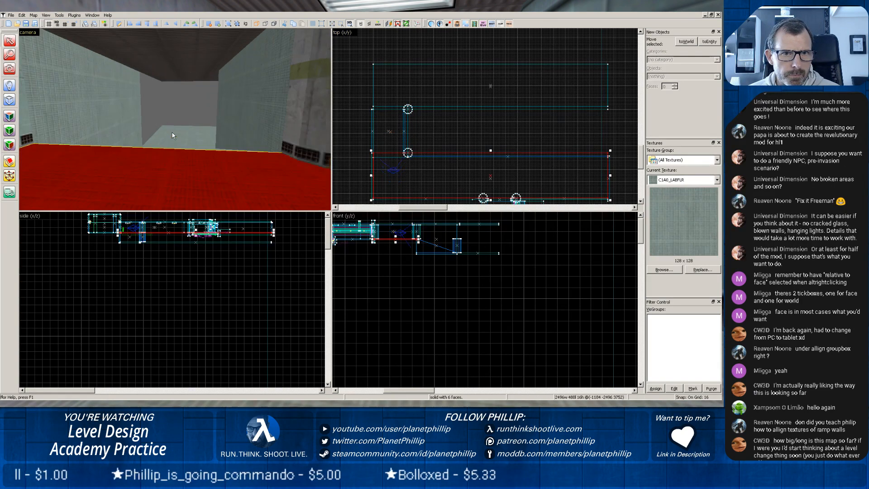
key(z)
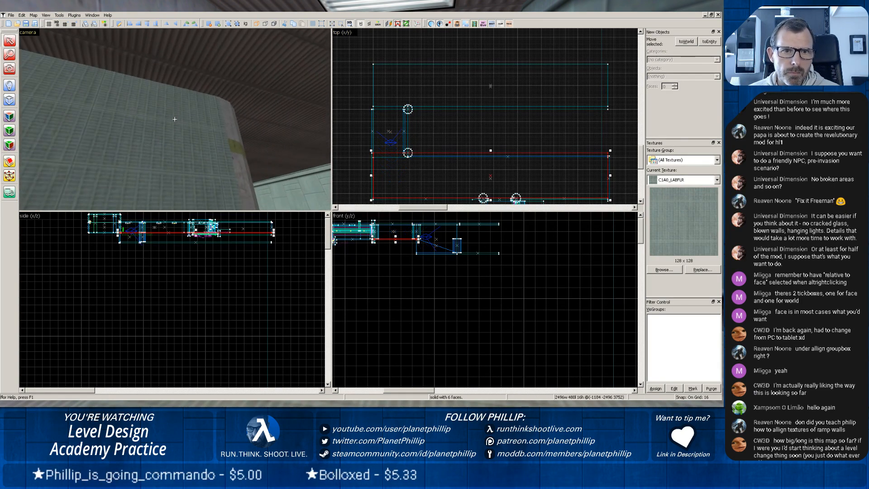
key(z)
scroll(172, 120, up, 3)
key(z)
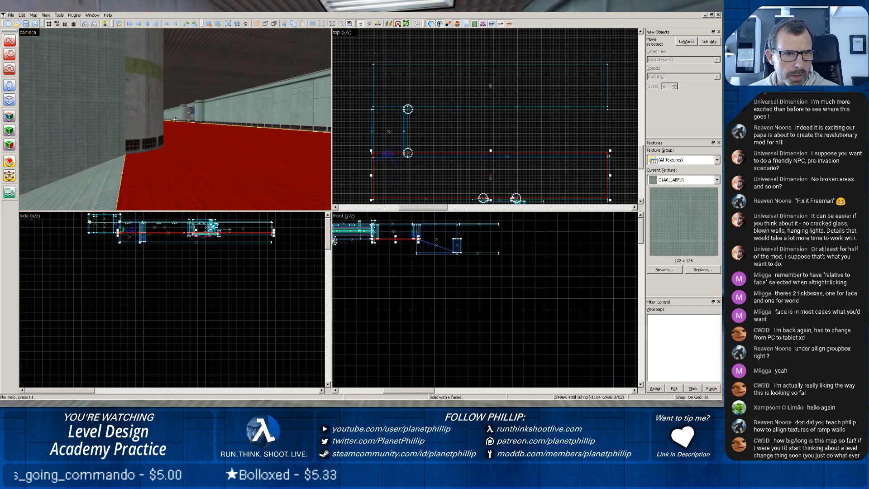
key(z)
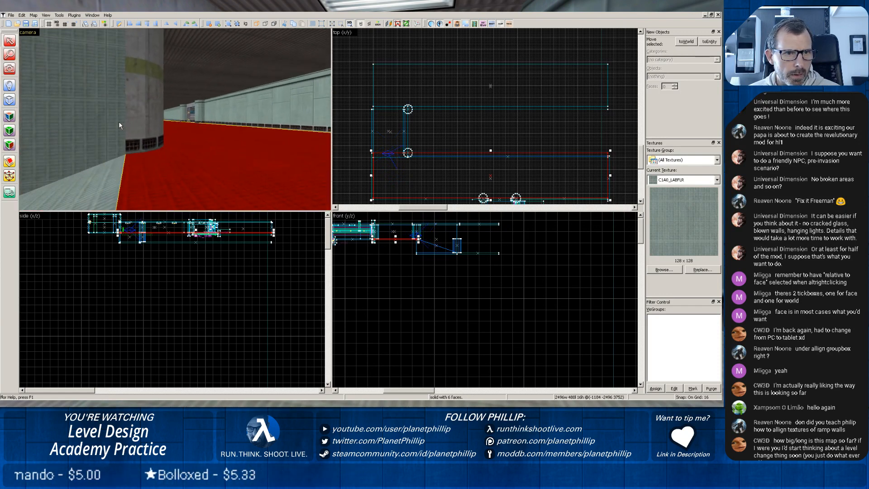
click(119, 121)
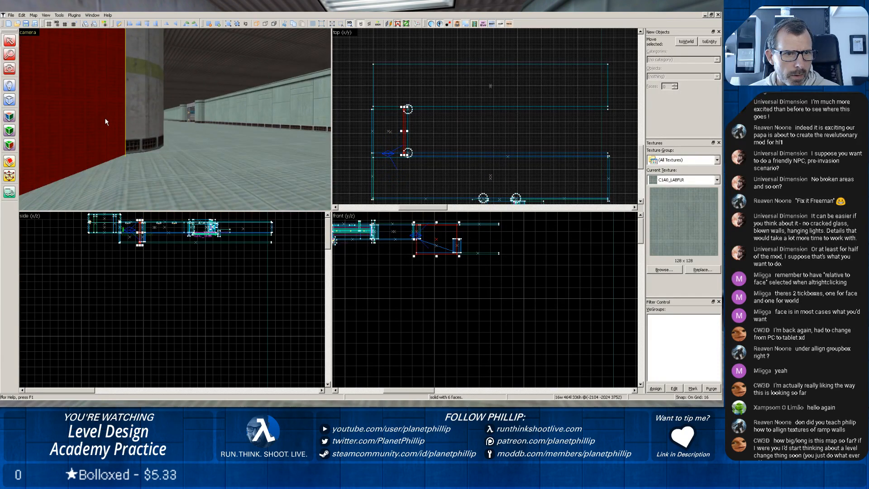
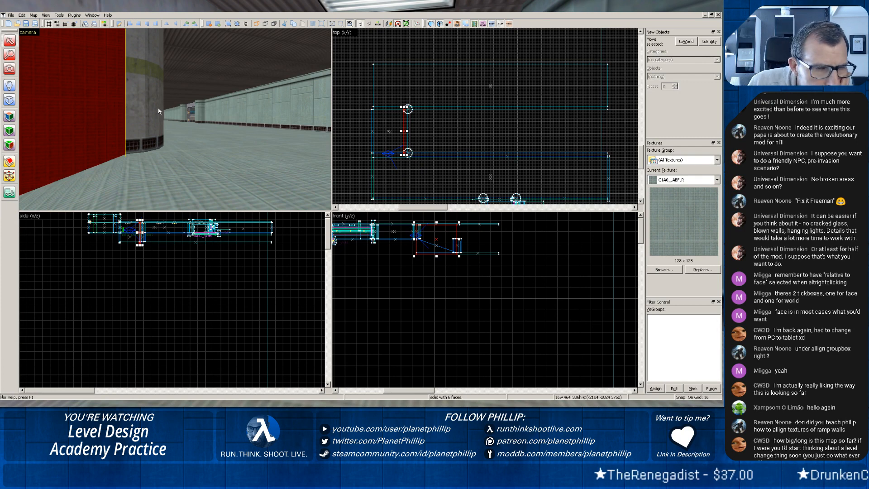
Examine the ramp's side wall and its rounded columns in 3D from the upper corridor down into the lower corridor.
click(167, 116)
click(205, 125)
click(102, 129)
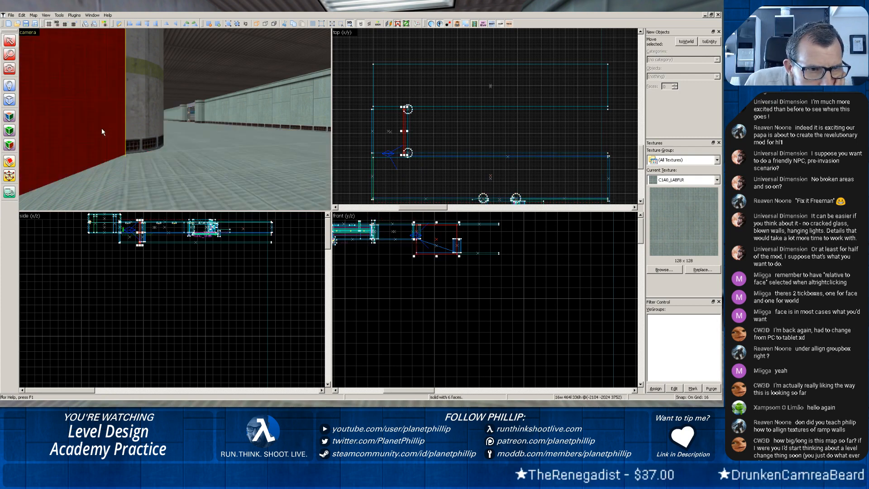
click(130, 122)
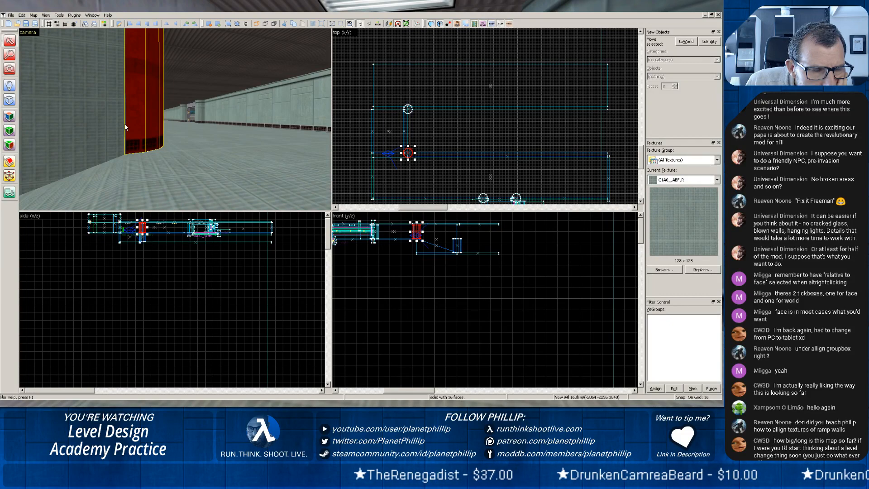
scroll(150, 116, down, 2)
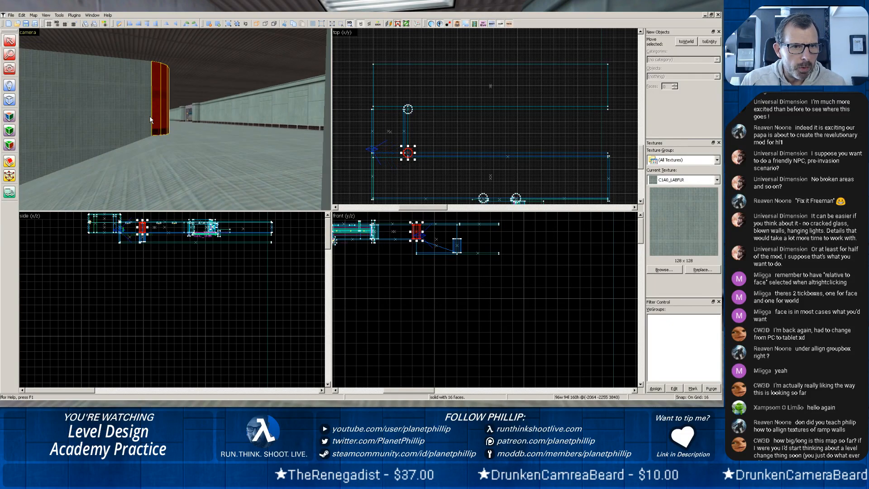
key(z)
key(z)
scroll(168, 123, up, 1)
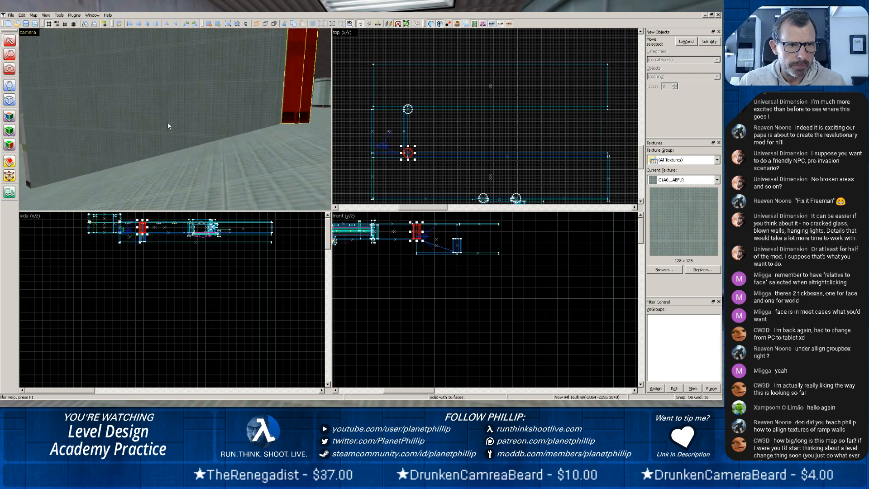
key(z)
key(z)
scroll(161, 125, up, 3)
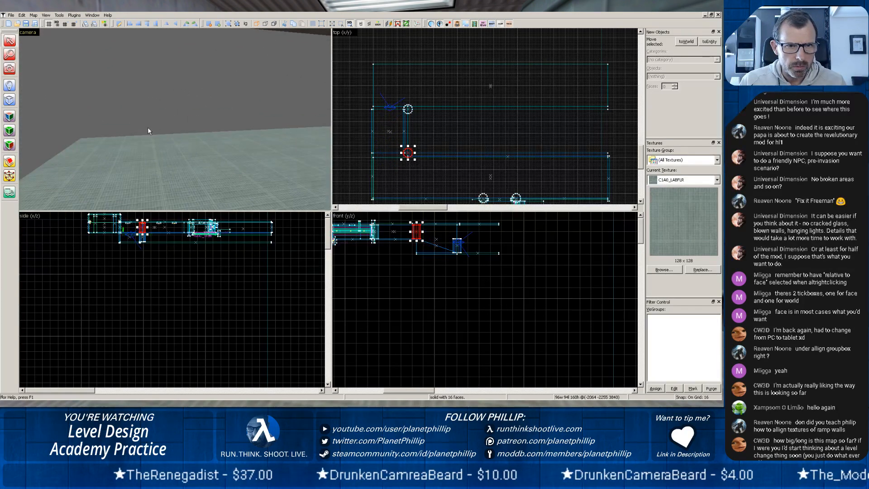
key(z)
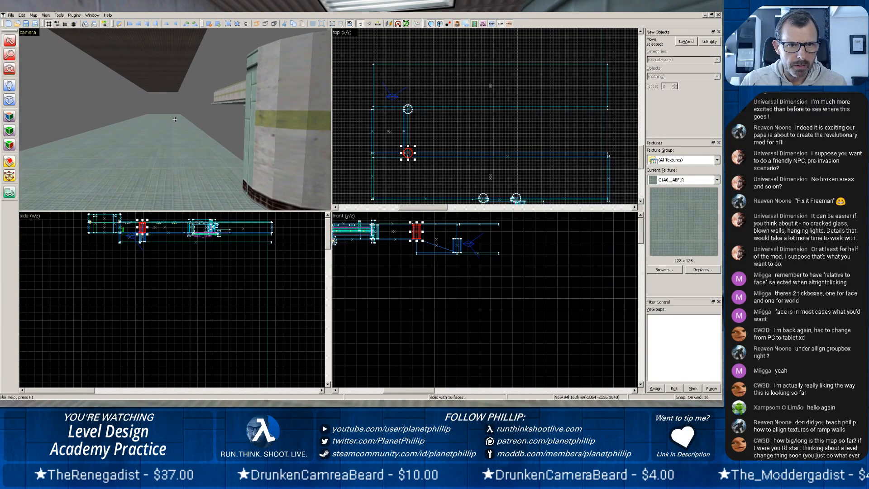
Extend the ramp's outer side wall across the end of the lower corridor, making it 944 units long.
click(249, 129)
scroll(231, 133, down, 3)
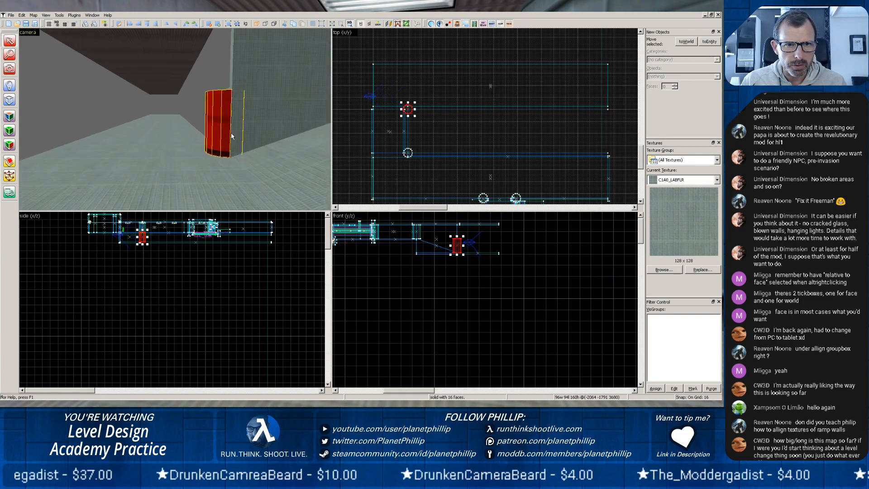
scroll(231, 132, down, 3)
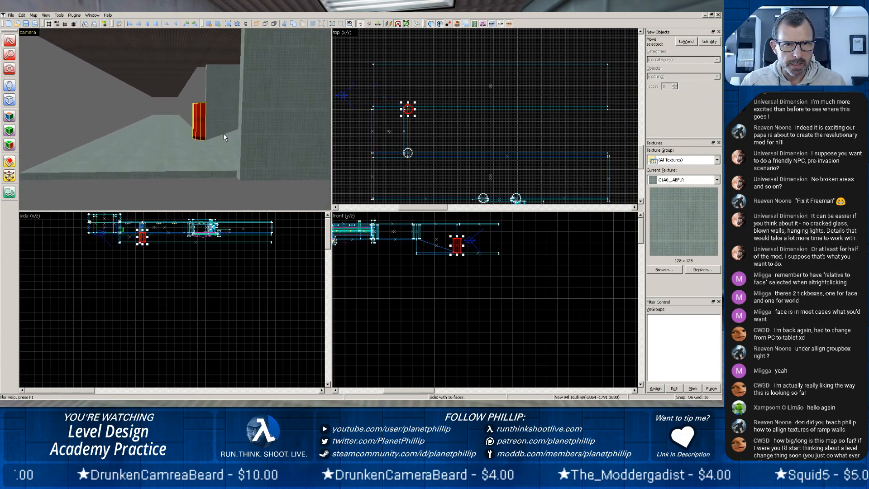
click(250, 123)
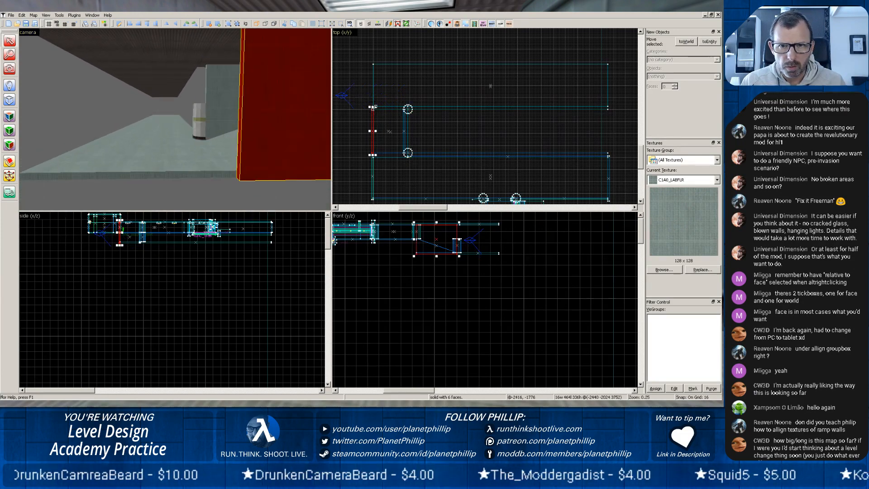
drag(372, 108, 360, 66)
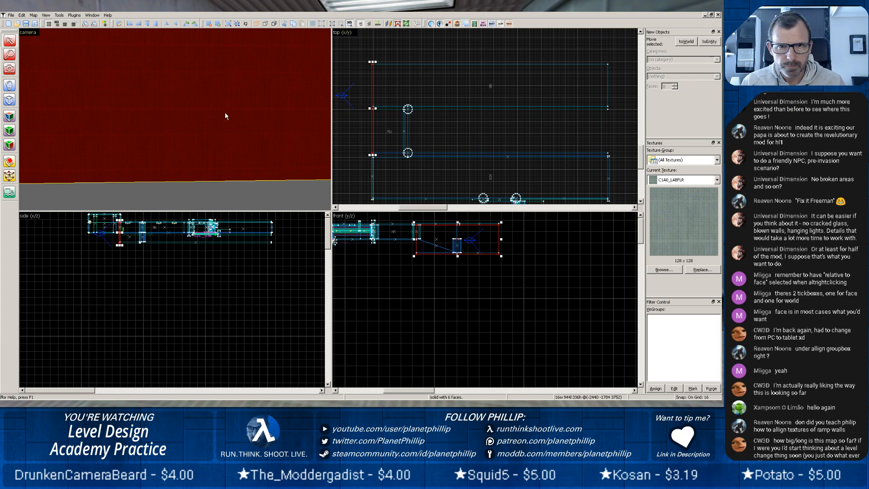
Create a block 2128 units wide, 32 long and 336 high as the lower corridor's inner wall, running from the rounded column to the corridor's far end.
scroll(225, 112, down, 3)
key(z)
key(z)
scroll(251, 115, up, 6)
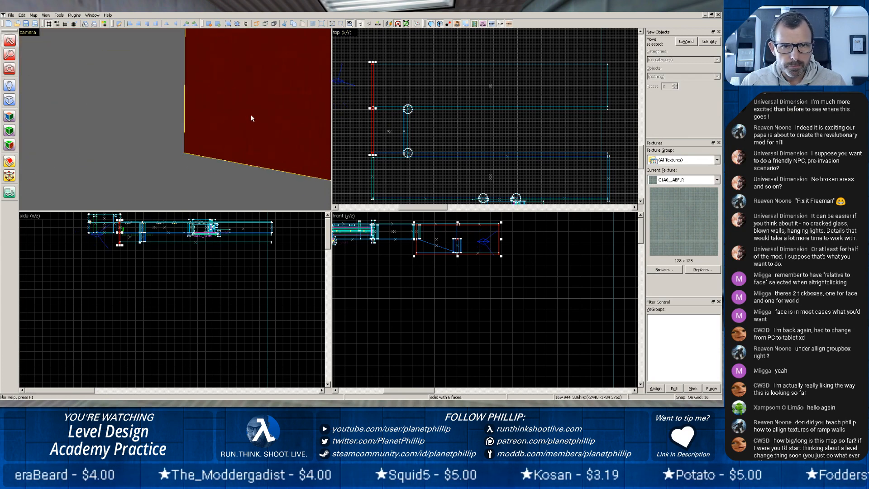
key(z)
key(w)
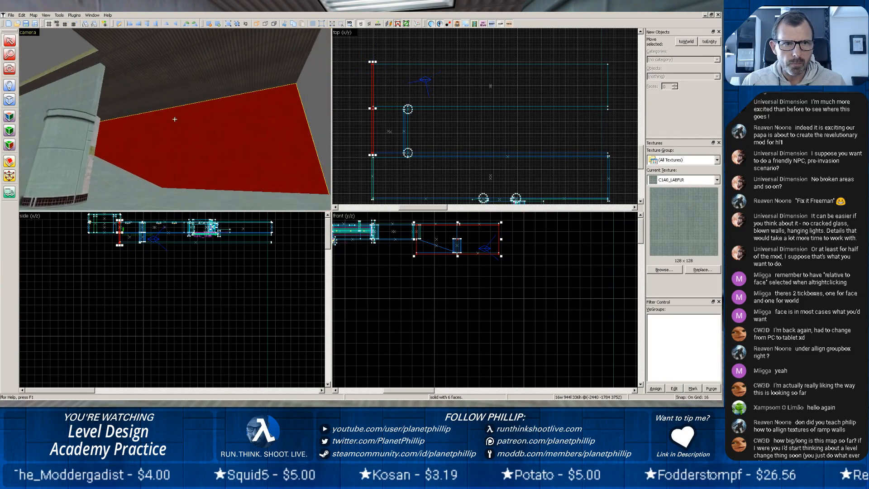
key(z)
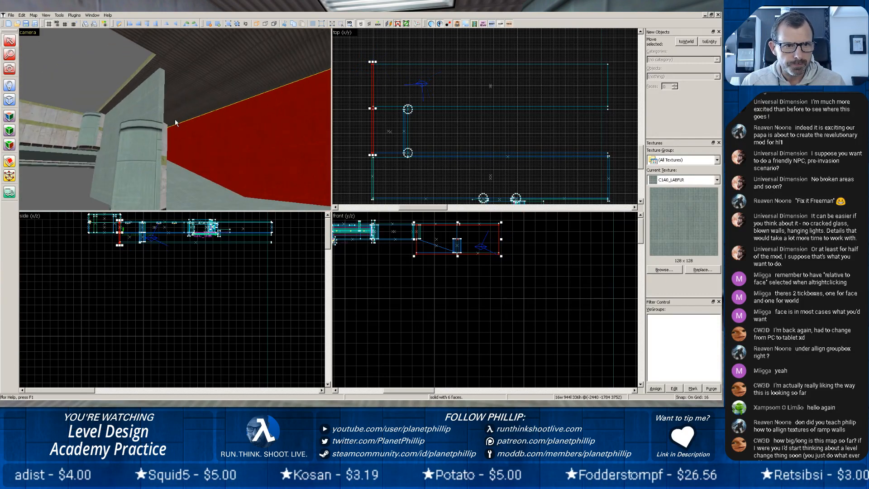
click(105, 158)
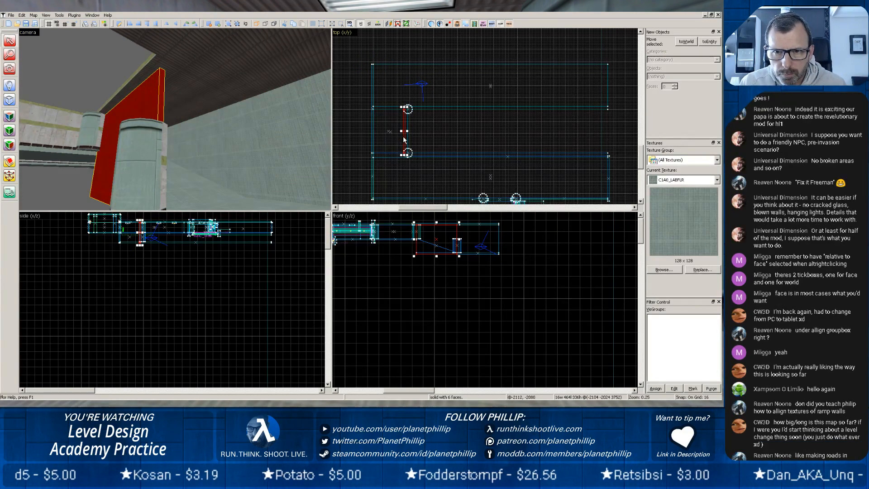
scroll(392, 112, up, 5)
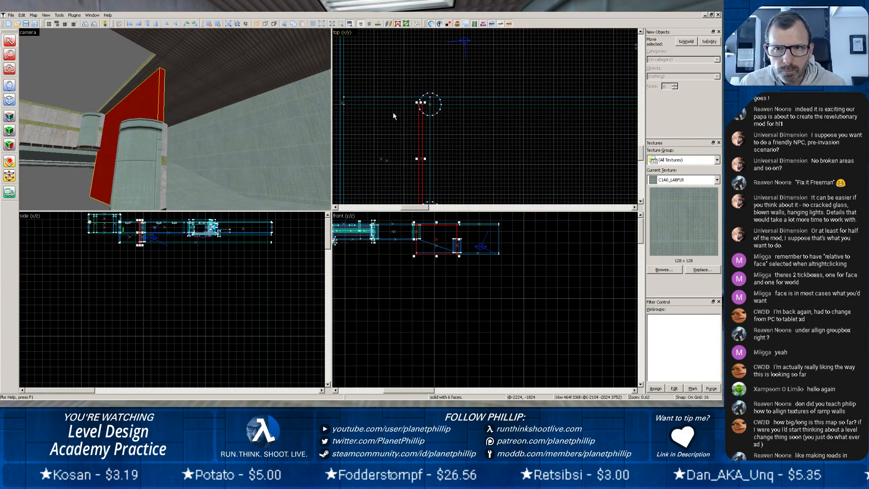
click(9, 100)
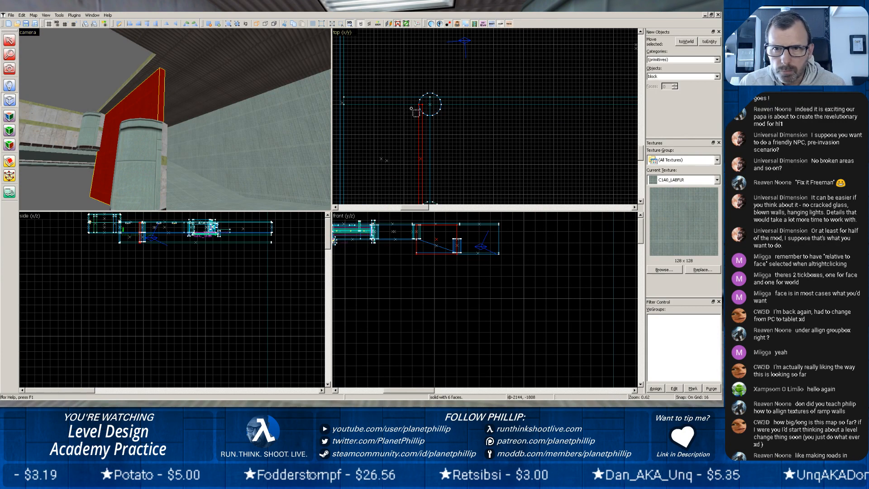
drag(434, 100, 595, 107)
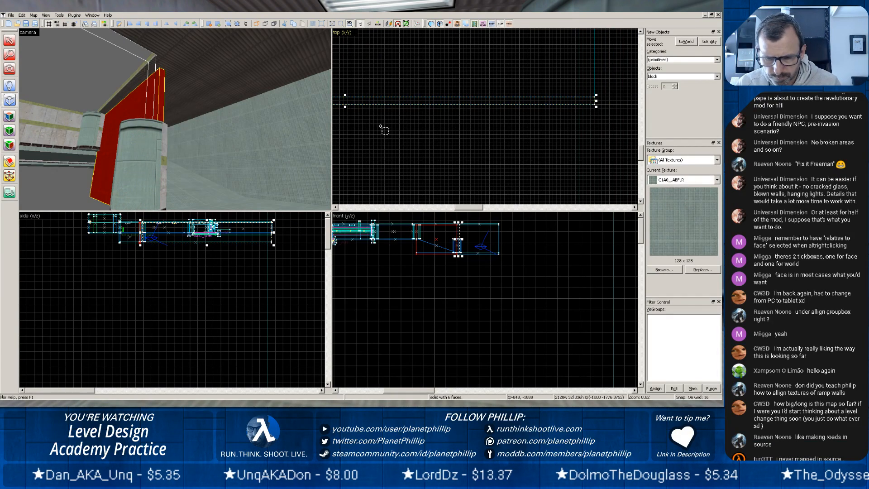
key(Return)
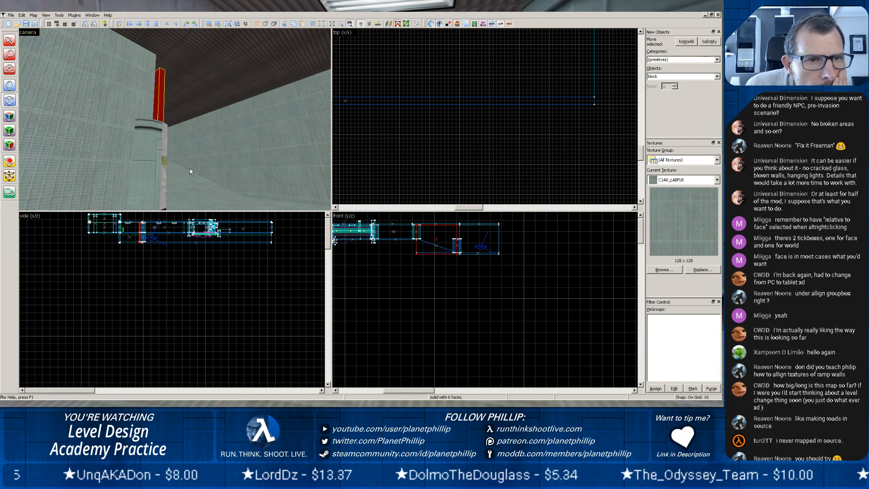
Raise the top of the lower rounded column to the ceiling, making the column 320 units high.
click(9, 40)
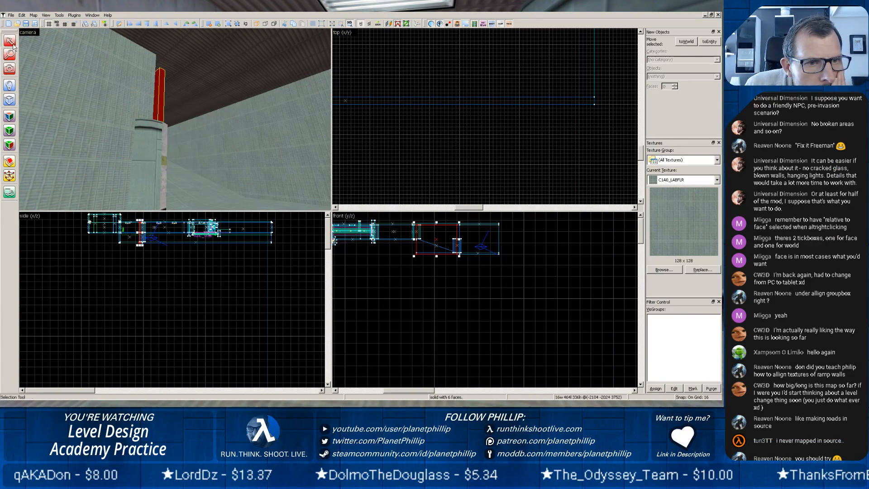
click(148, 151)
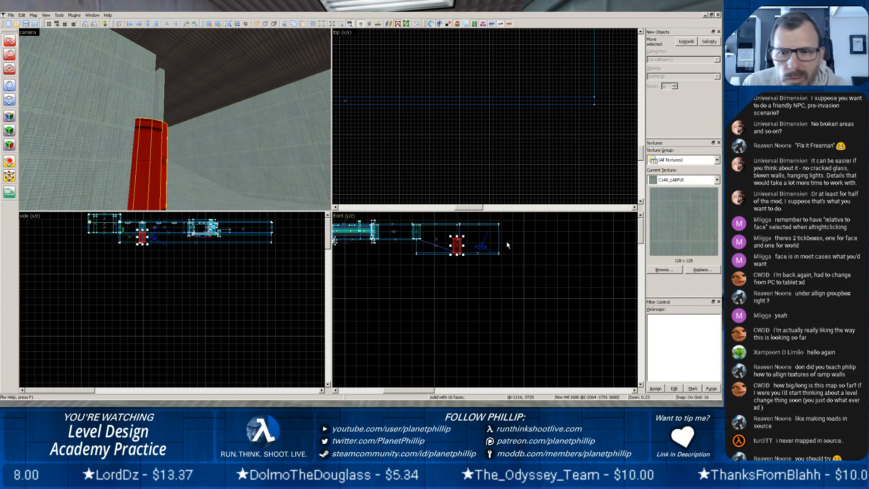
drag(458, 236, 457, 223)
Inspect the heightened column in 3D where it meets the lower corridor's floor and the new wall.
click(220, 171)
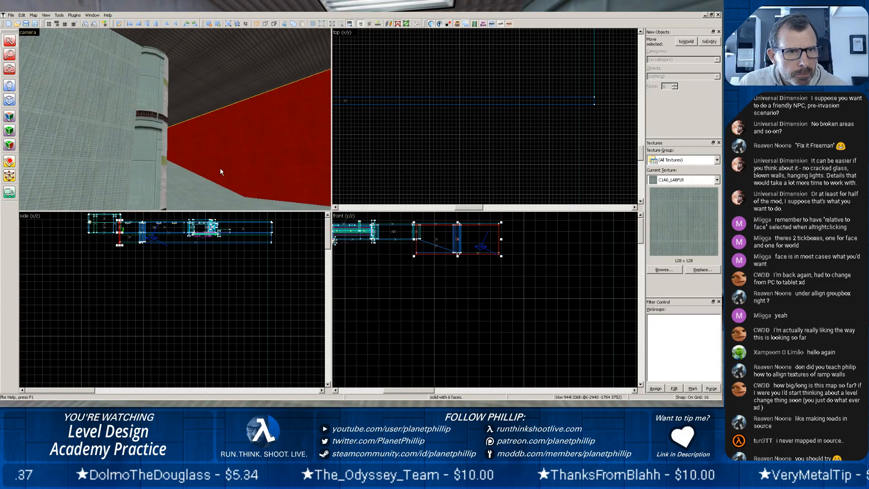
scroll(217, 176, down, 2)
middle_drag(215, 176, 175, 119)
scroll(168, 144, up, 2)
scroll(173, 122, up, 3)
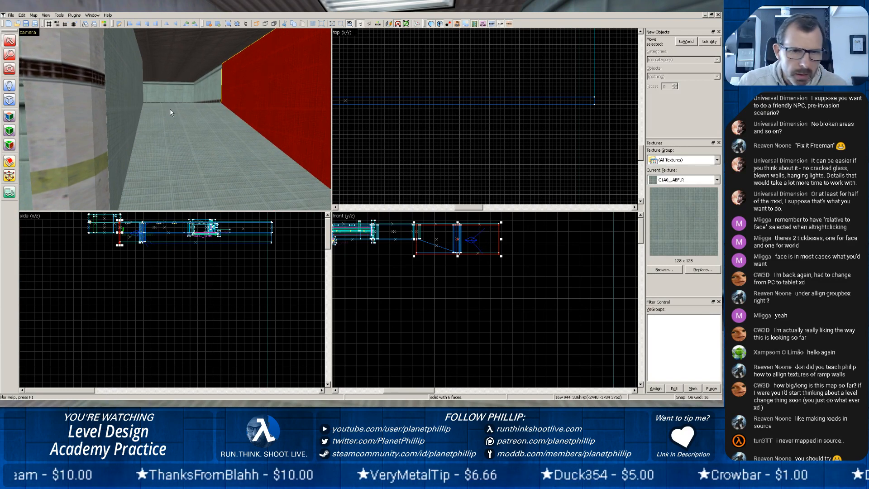
scroll(177, 113, up, 1)
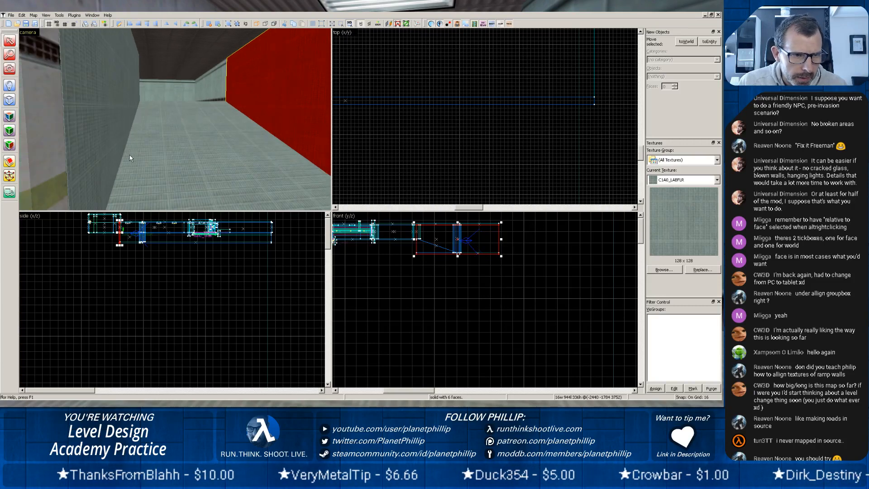
key(z)
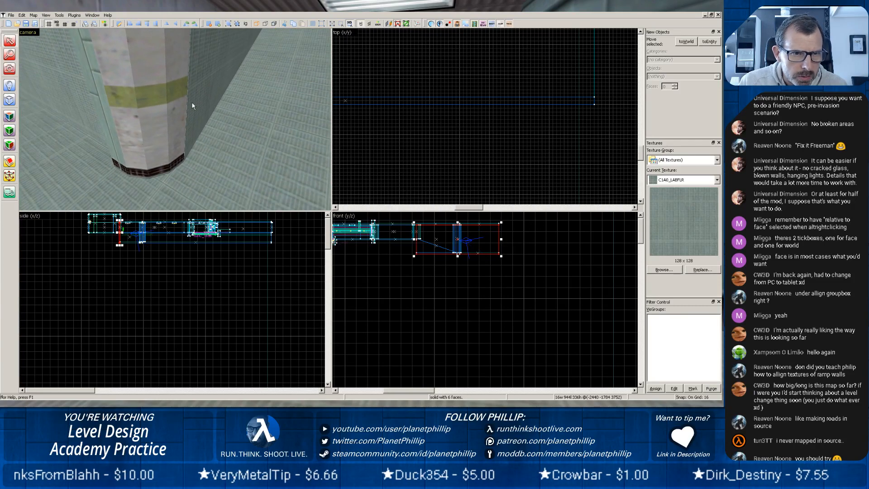
scroll(204, 78, down, 3)
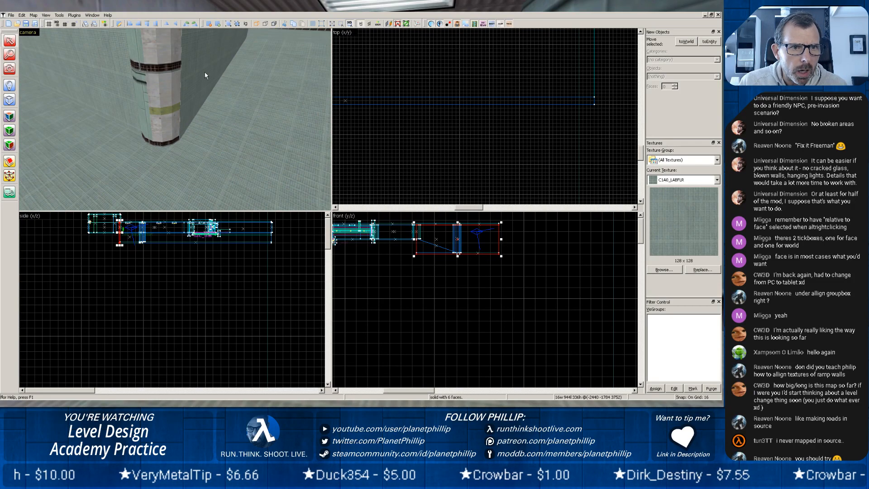
scroll(205, 72, up, 2)
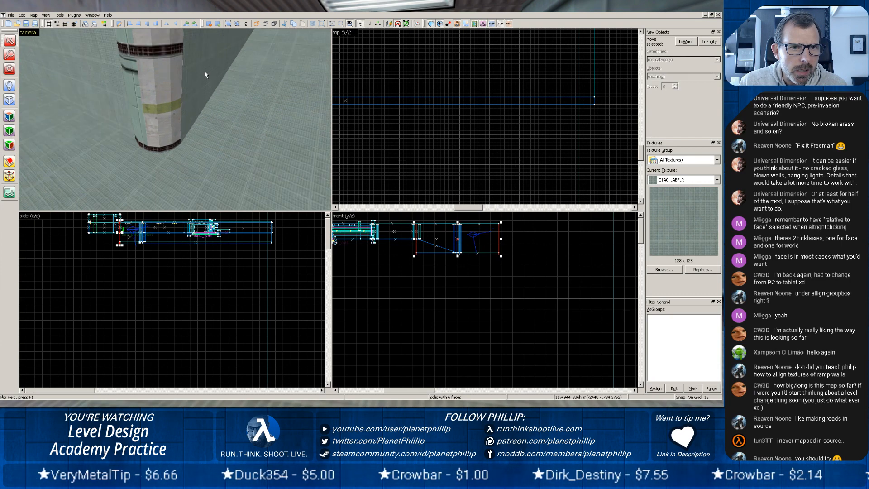
click(136, 97)
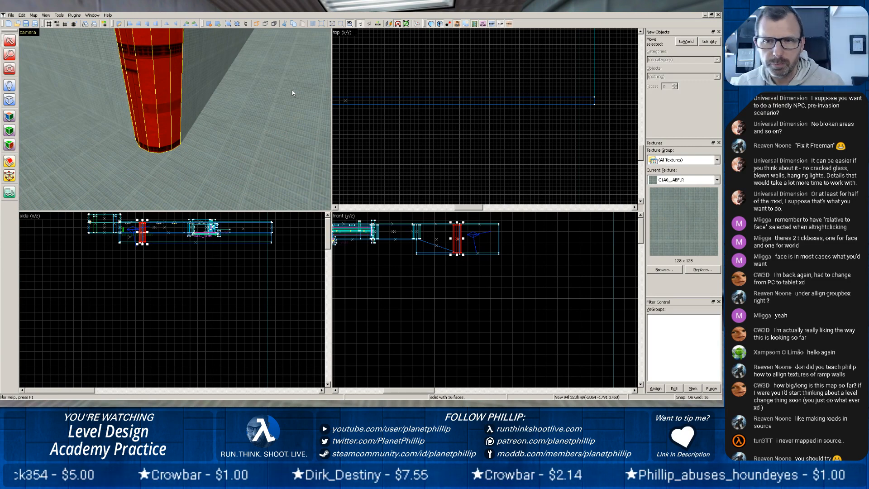
key(z)
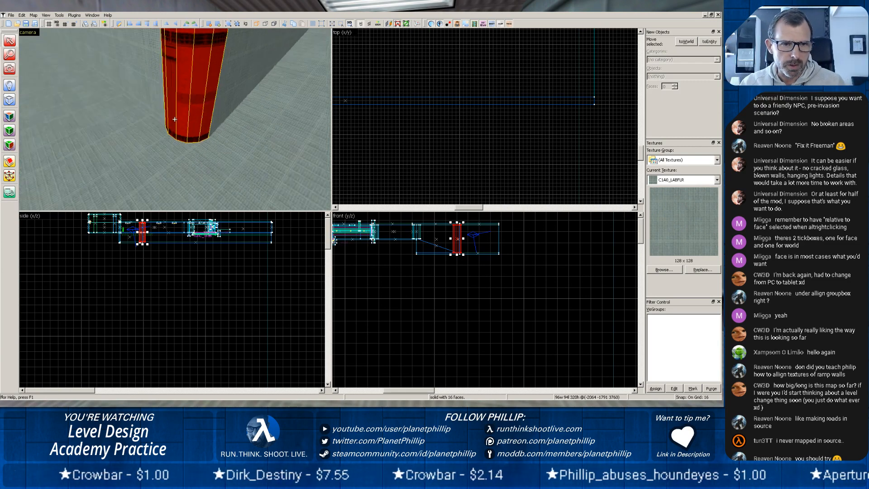
key(z)
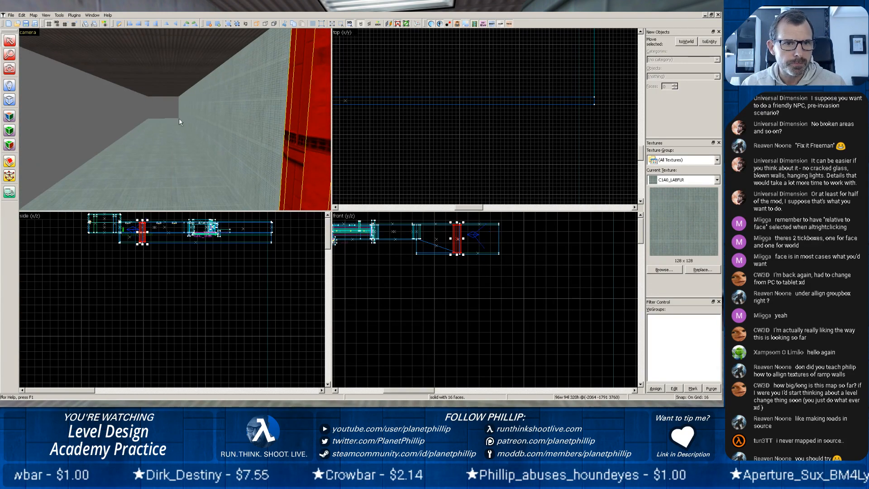
Shorten the lower corridor's floor and inner wall from the far end, making the wall 1408 units wide.
click(194, 127)
scroll(520, 110, down, 5)
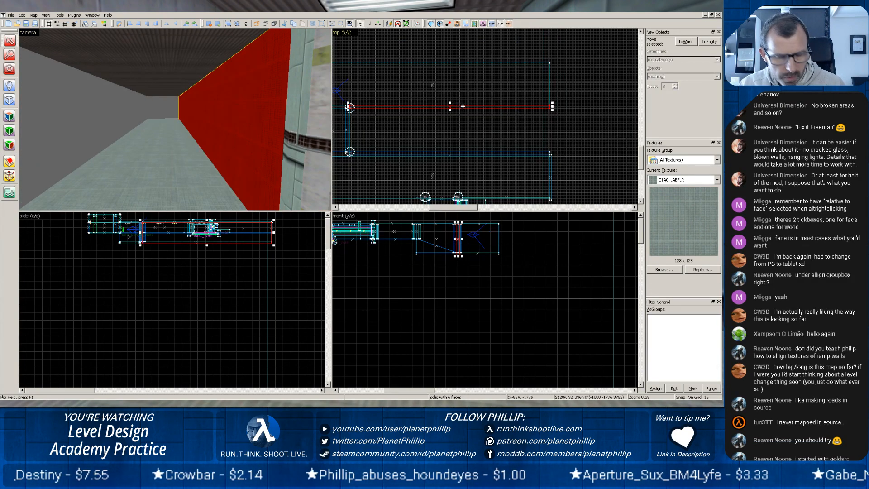
key(Escape)
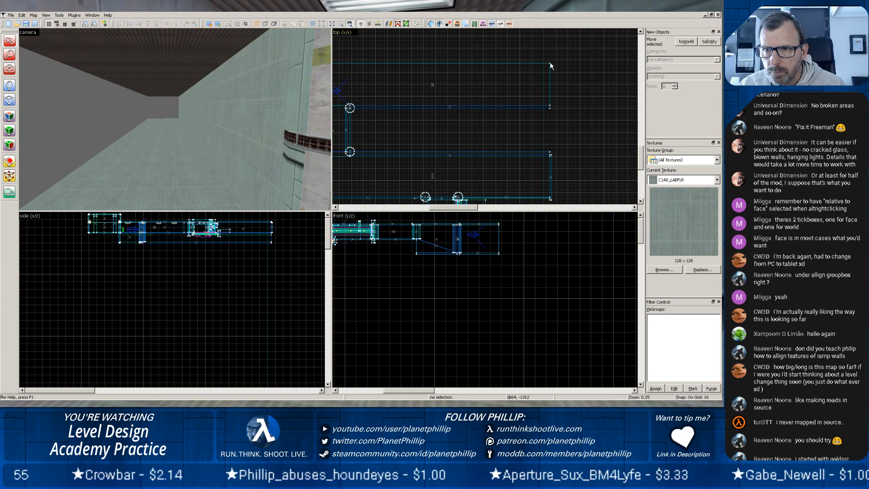
scroll(453, 103, down, 6)
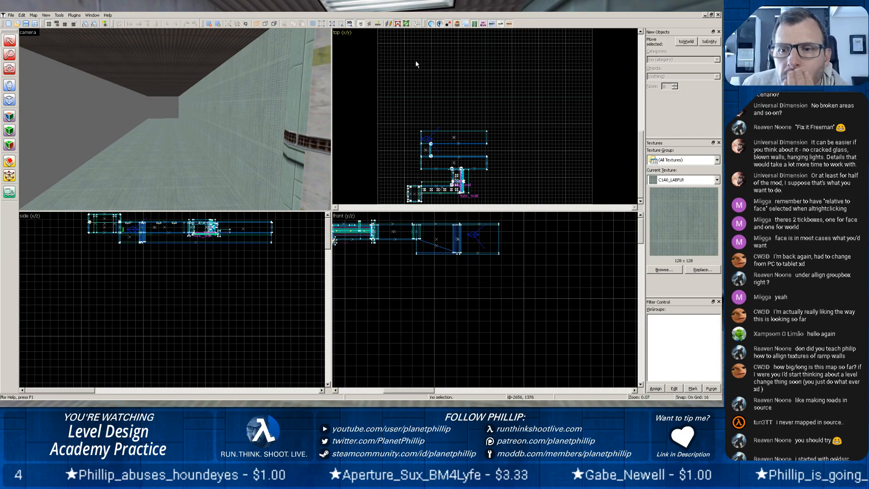
click(142, 169)
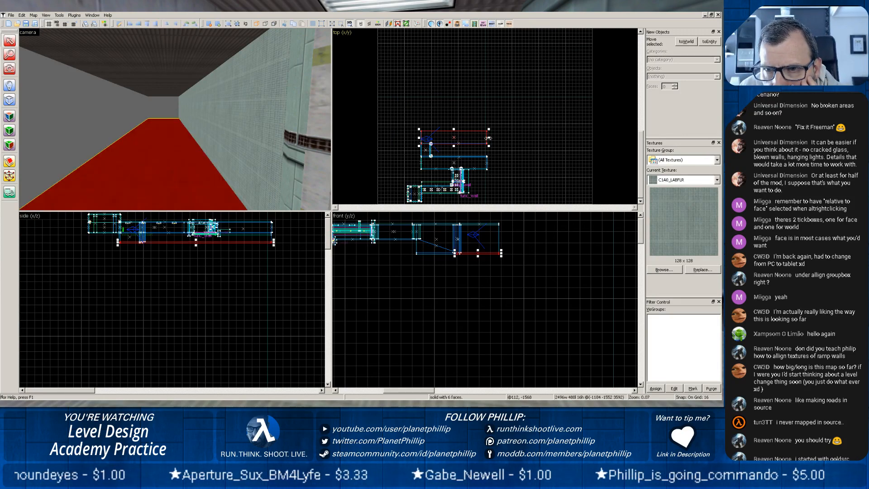
drag(489, 137, 471, 142)
click(253, 126)
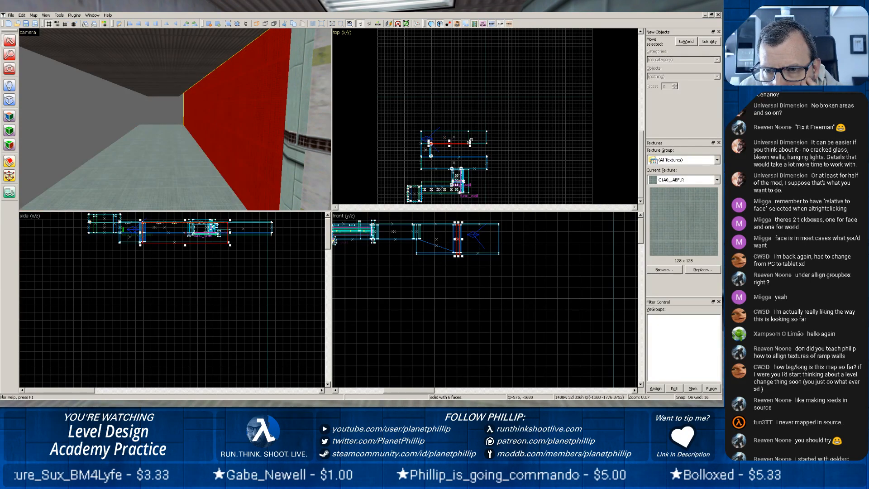
Shorten the lower corridor's ceiling from its far end to a width of 1792 units.
click(128, 76)
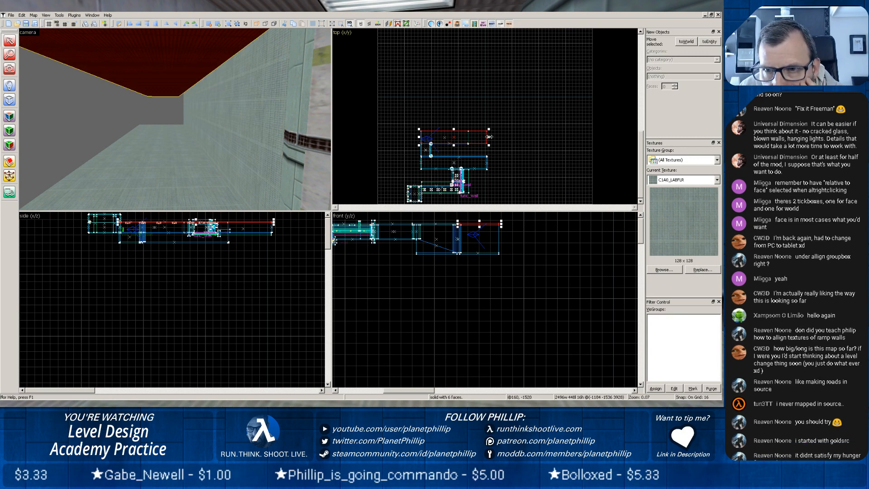
drag(489, 137, 470, 137)
scroll(454, 136, up, 6)
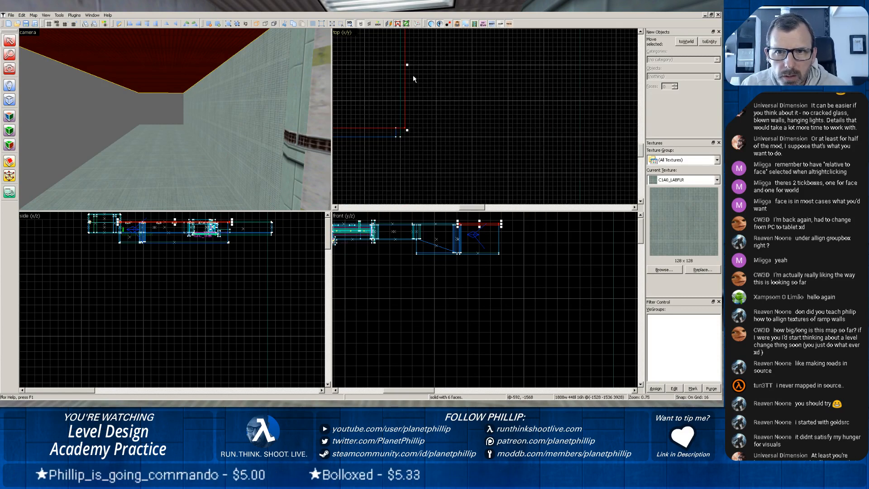
drag(406, 65, 402, 65)
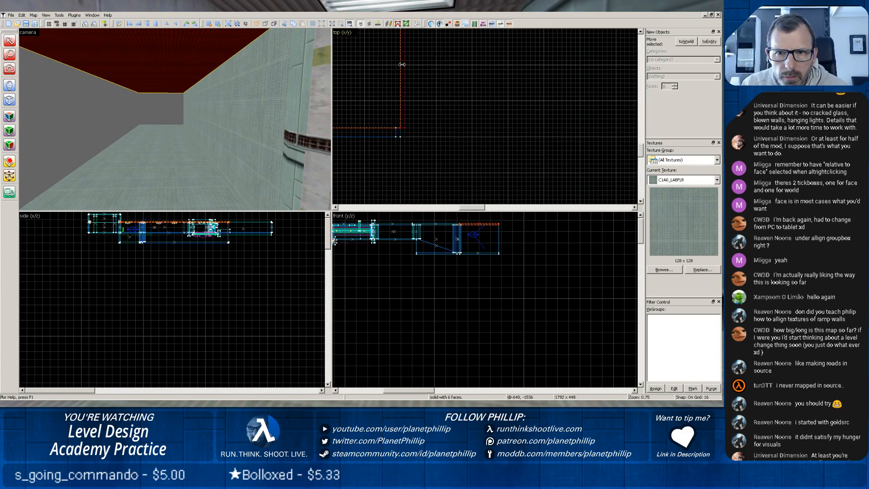
key(Escape)
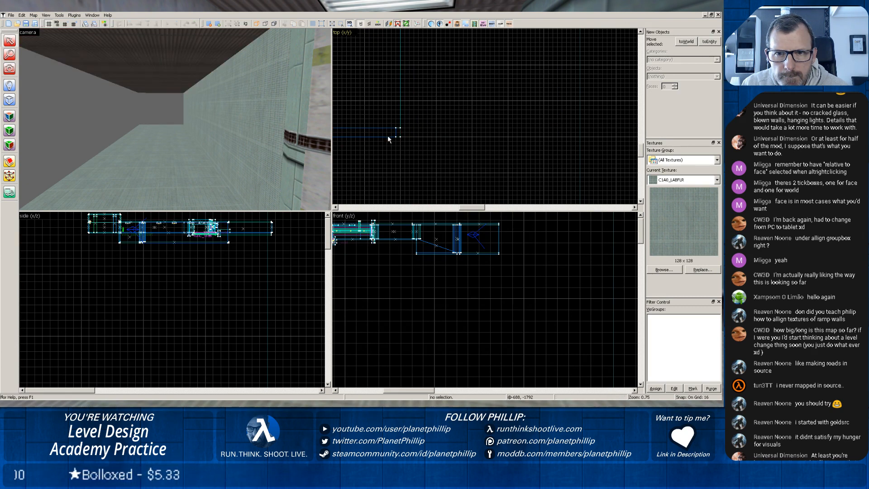
Extend the lower corridor's inner wall to the end of the ceiling, making it 1424 units wide.
click(389, 137)
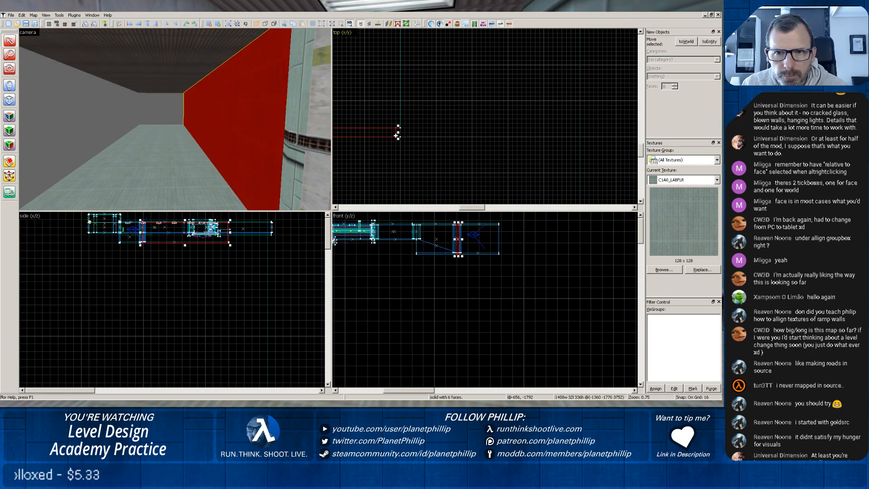
drag(398, 133, 403, 133)
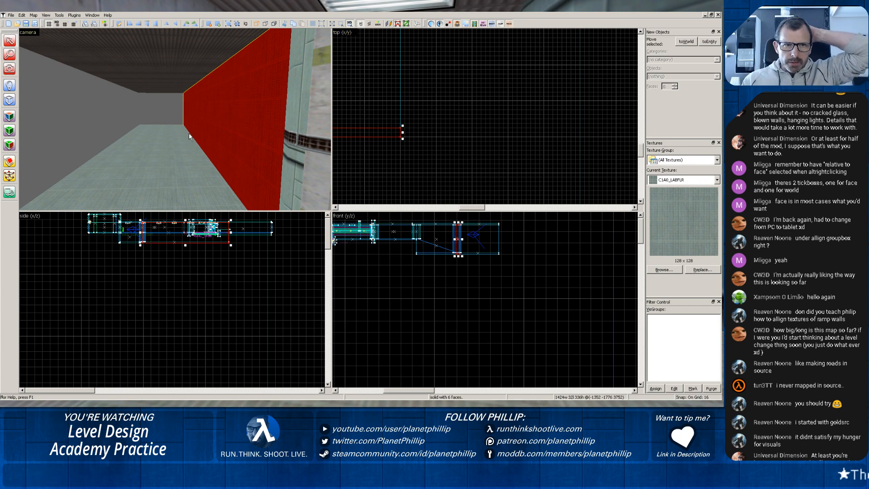
scroll(391, 121, down, 3)
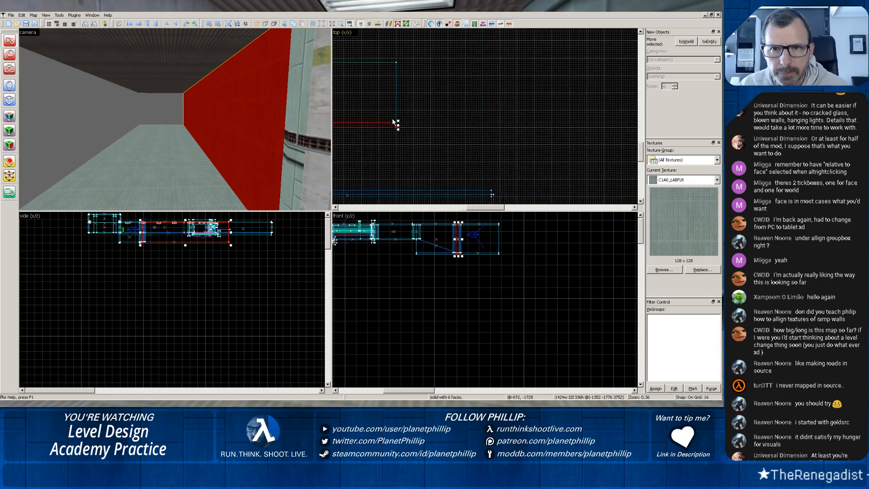
Examine the shortened lower corridor in 3D from the ramp, the outside of the inner wall and the open end.
key(z)
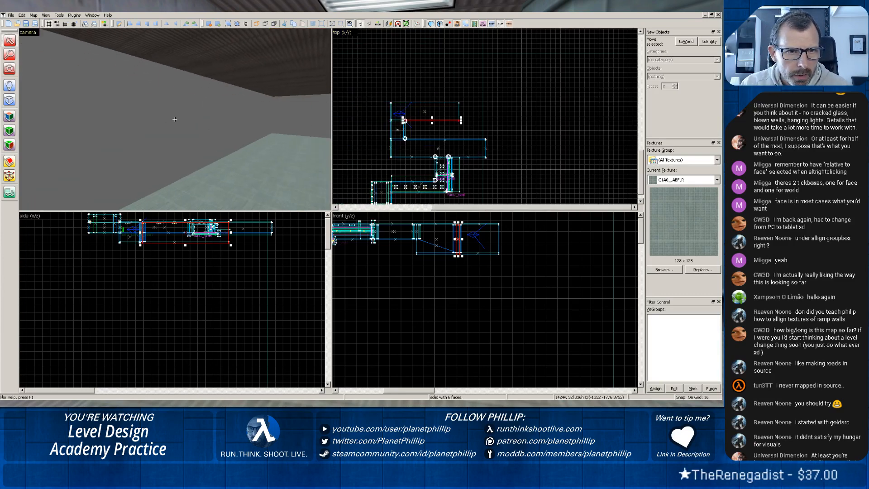
key(z)
scroll(177, 117, up, 6)
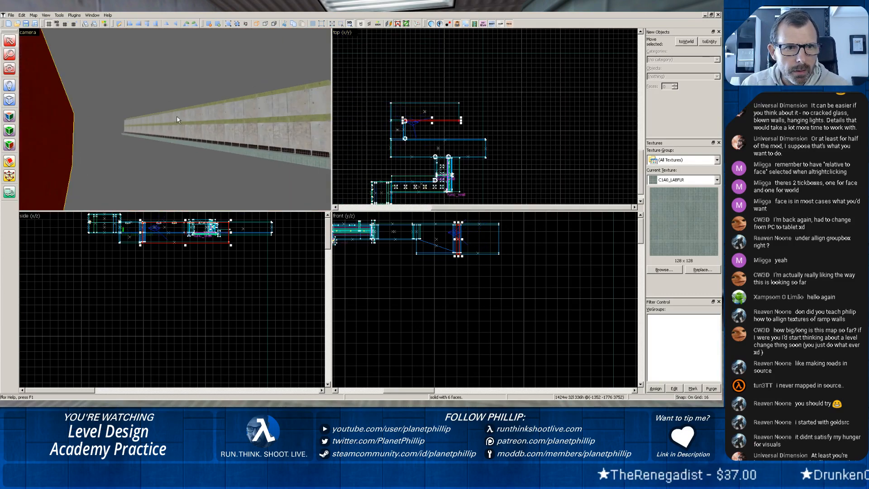
scroll(179, 123, up, 2)
key(z)
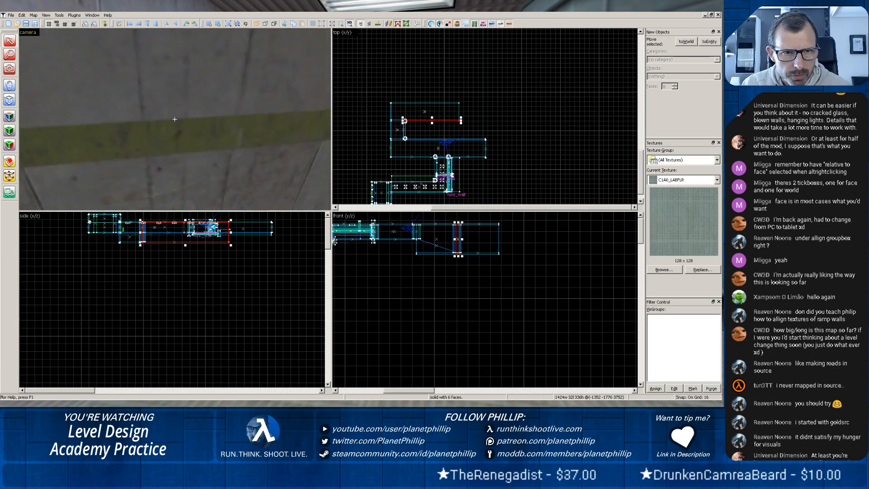
key(z)
scroll(177, 125, up, 3)
key(z)
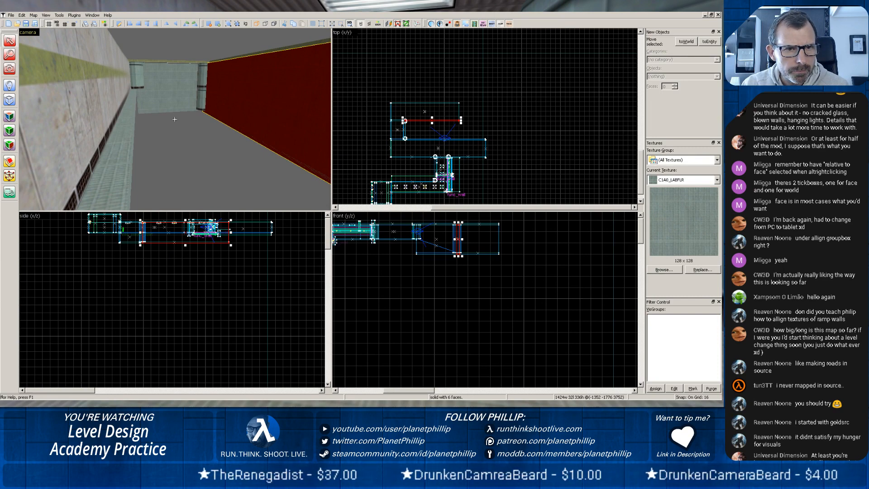
key(z)
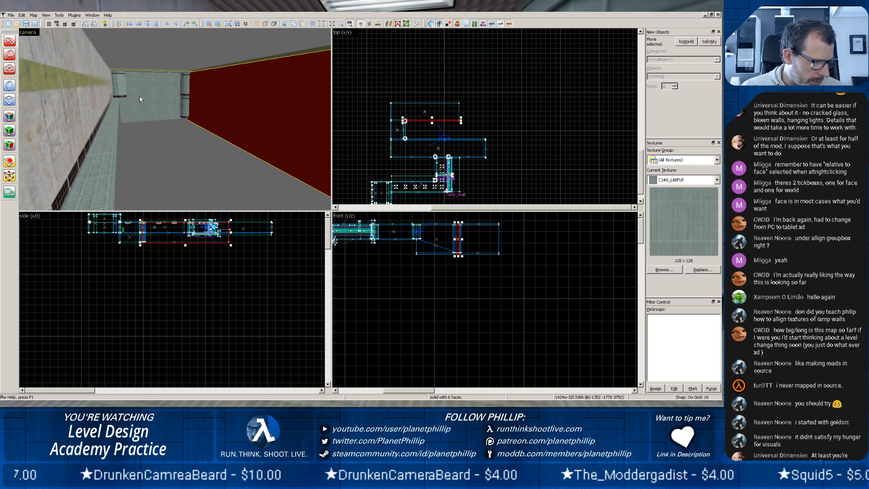
key(z)
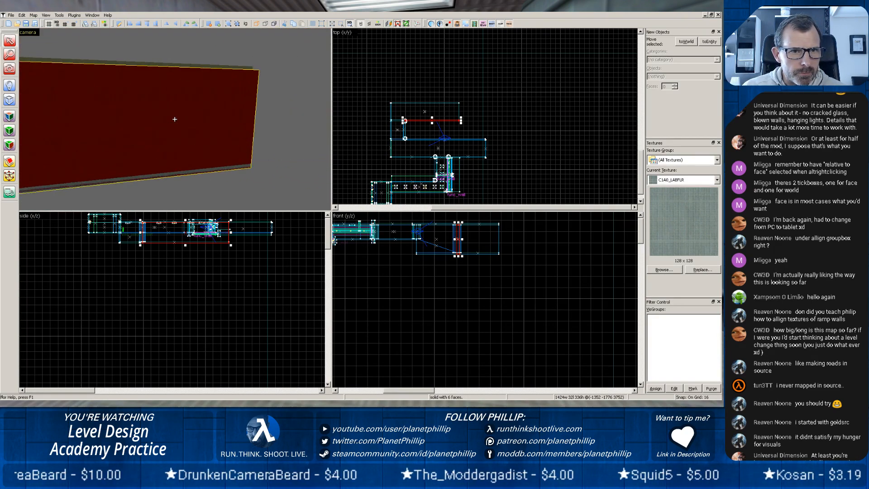
key(z)
scroll(165, 120, up, 3)
scroll(163, 124, down, 3)
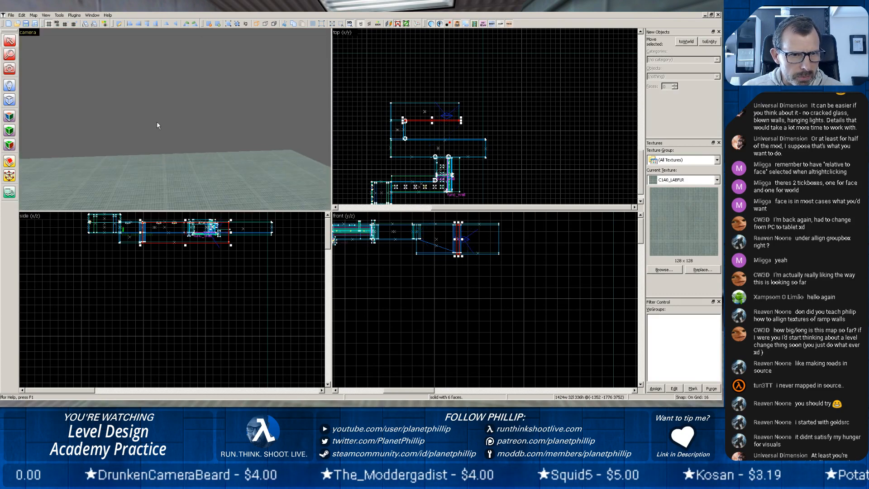
key(z)
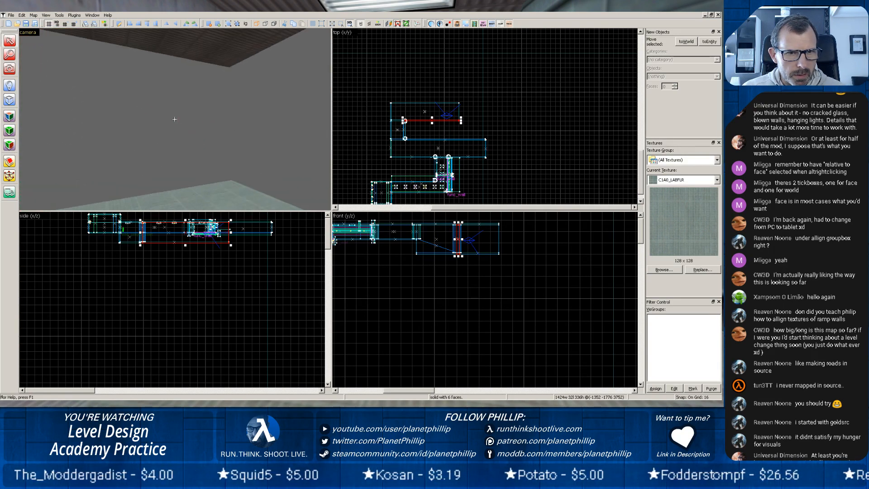
key(z)
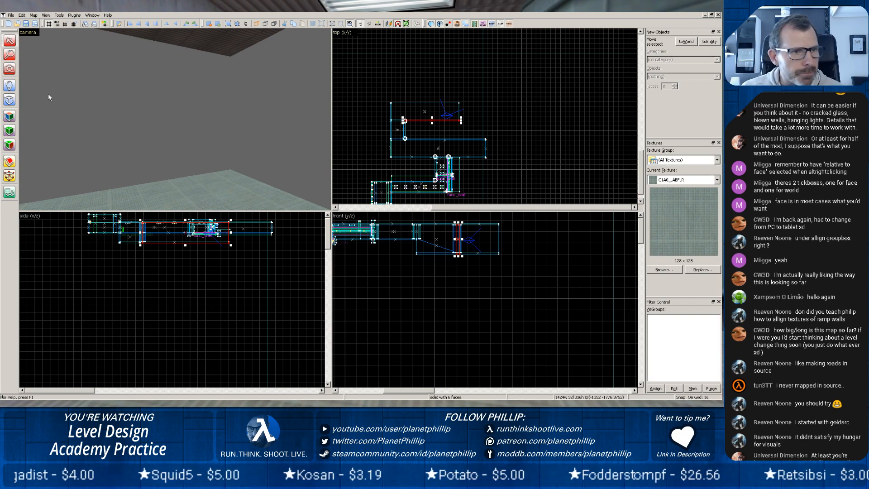
Create a block 1920 units wide, 1632 long and 880 high that surrounds the lower corridor and extends beyond its open side.
click(5, 103)
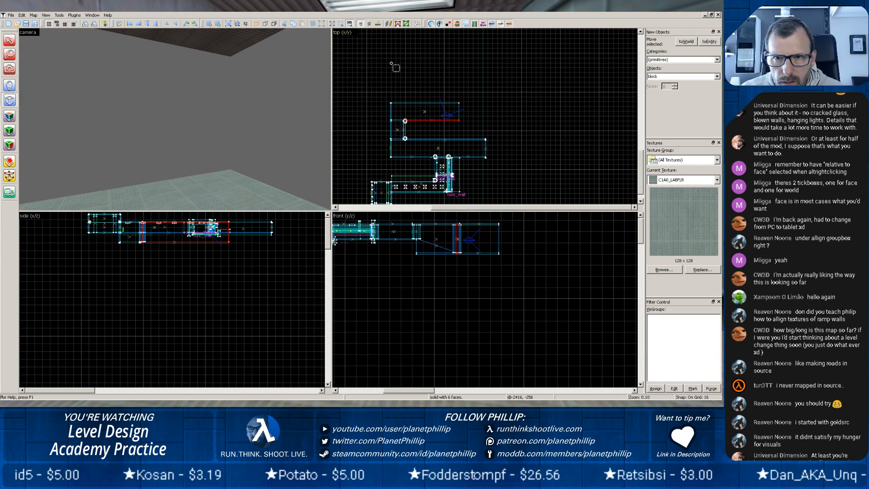
drag(389, 90, 483, 120)
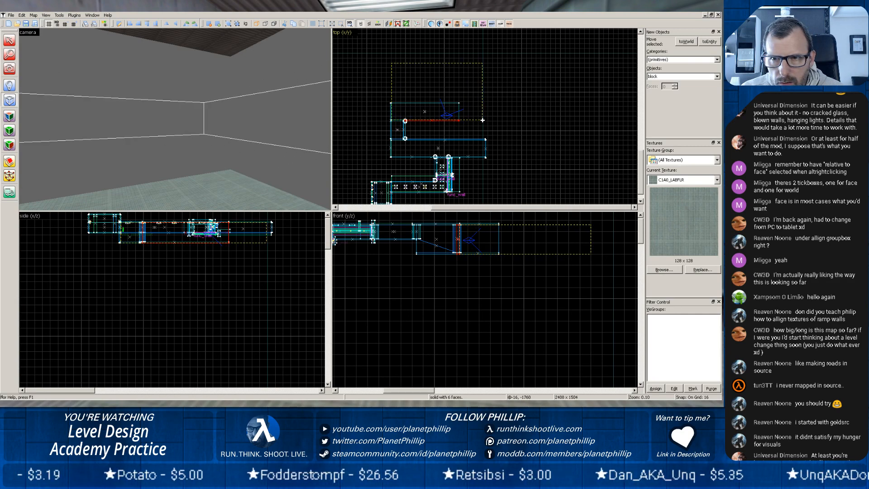
drag(482, 120, 463, 124)
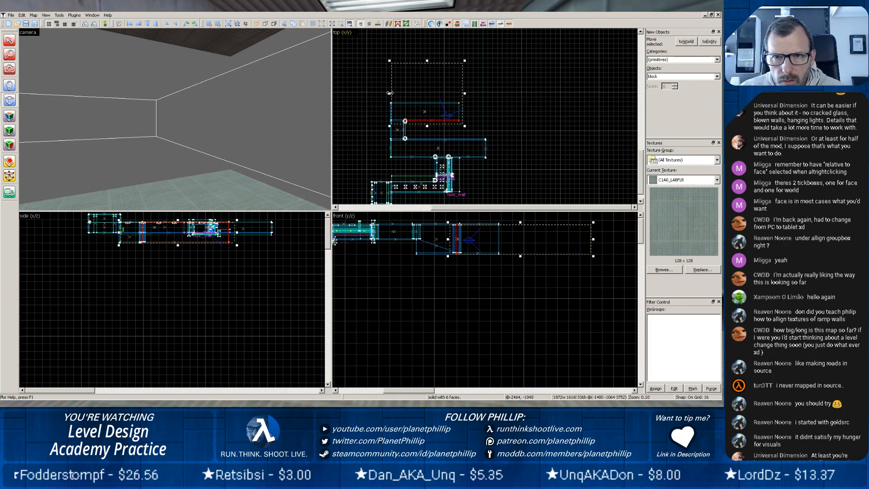
drag(389, 92, 387, 93)
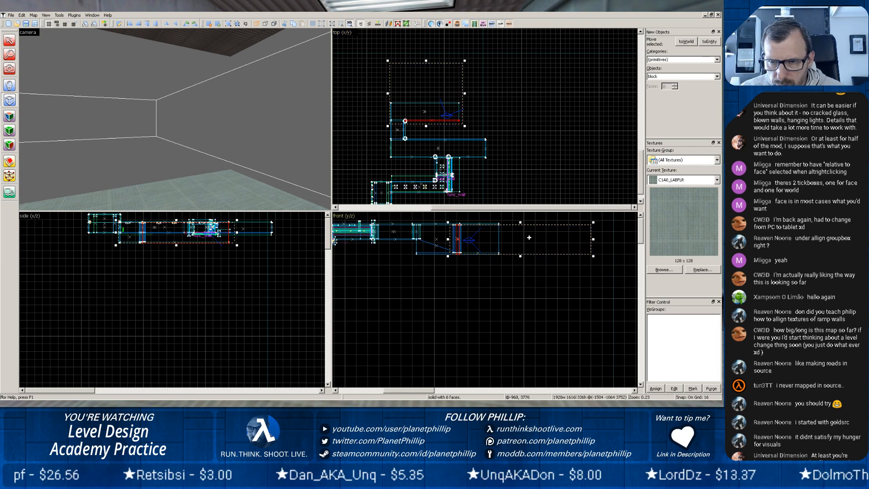
drag(529, 237, 536, 230)
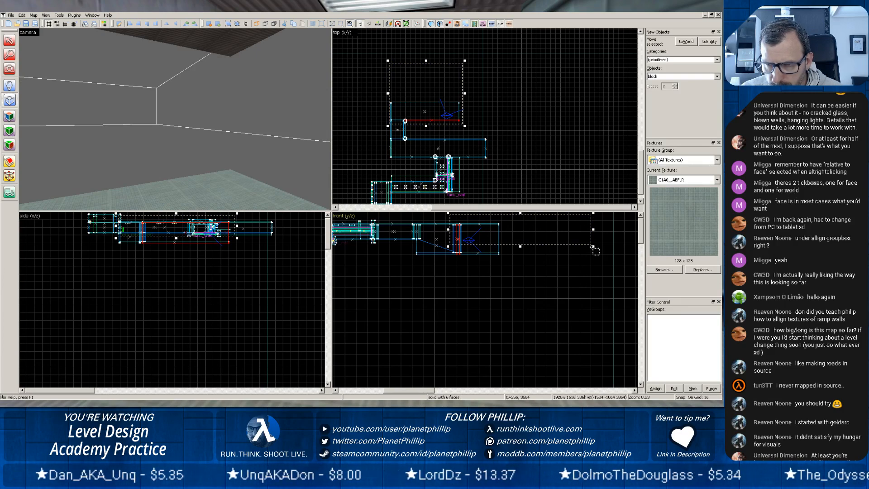
drag(593, 247, 593, 293)
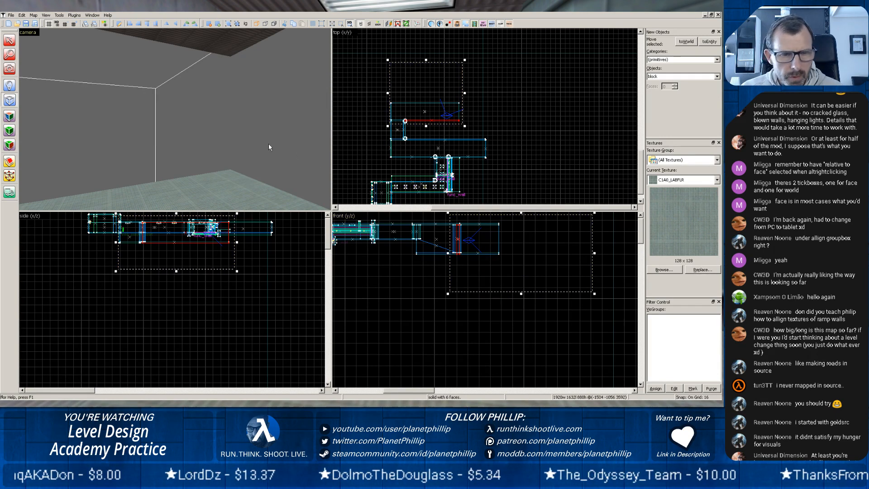
key(Return)
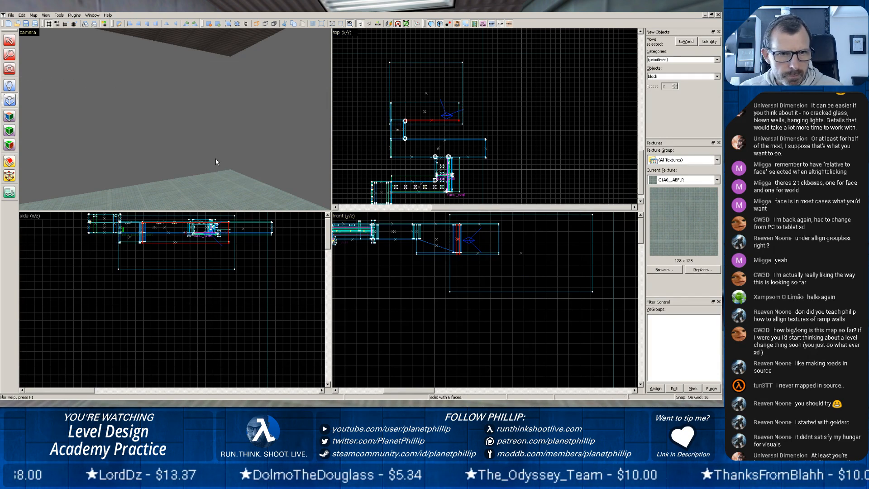
Select the large block that surrounds the lower corridor.
scroll(210, 160, up, 4)
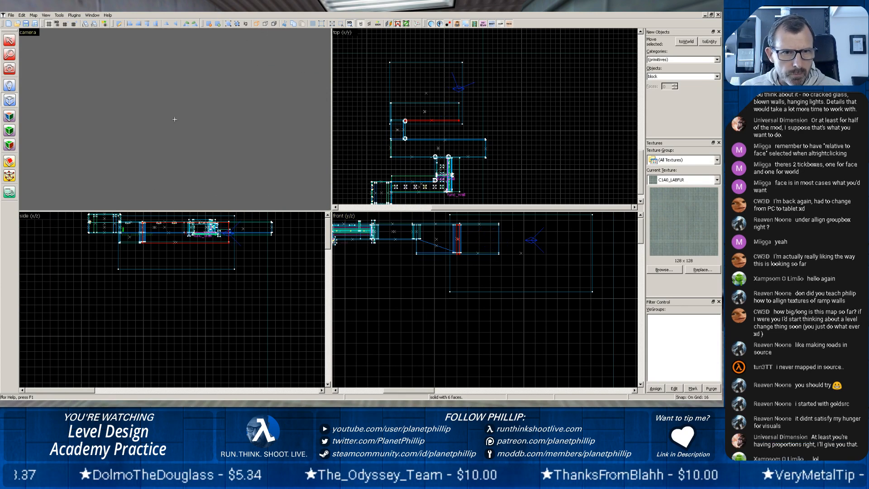
scroll(175, 119, down, 5)
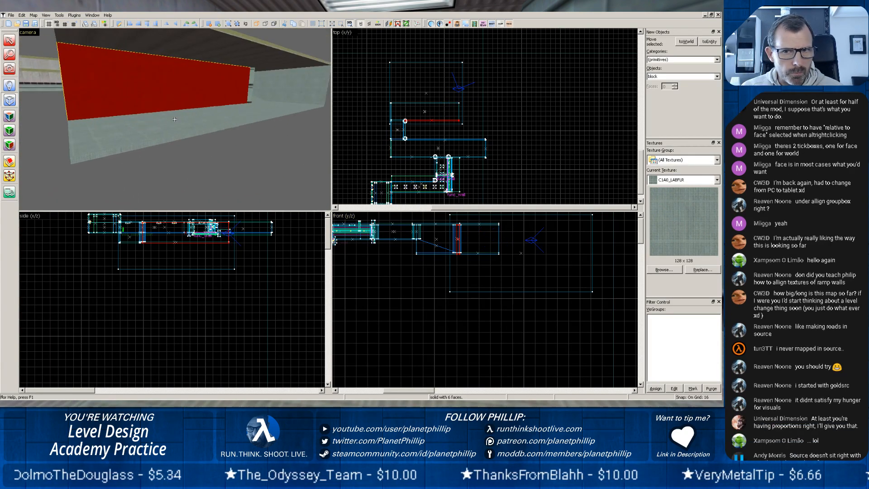
key(z)
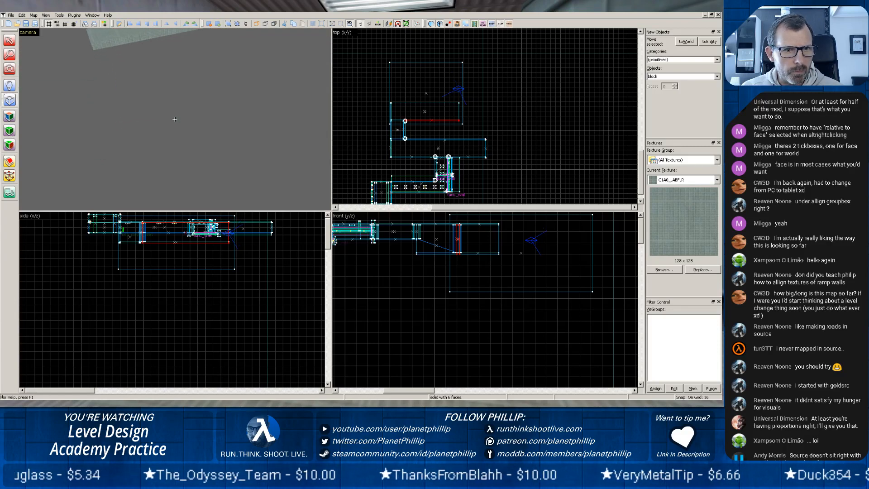
key(z)
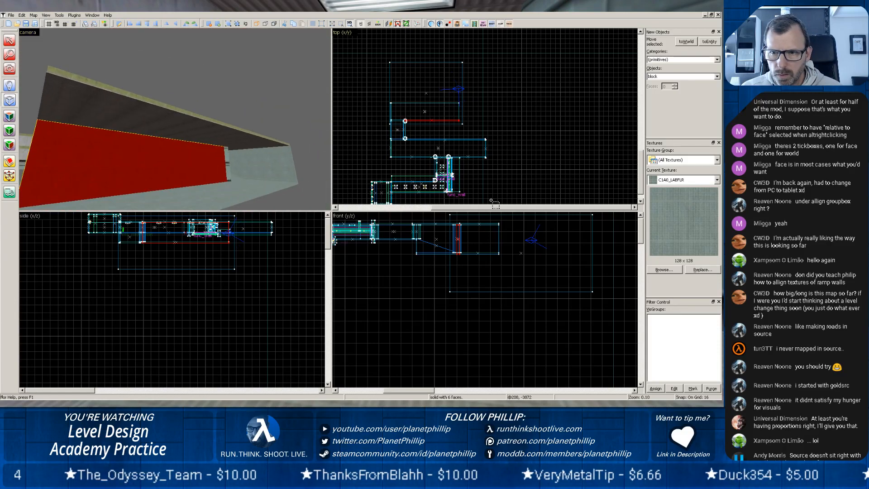
key(shift+s)
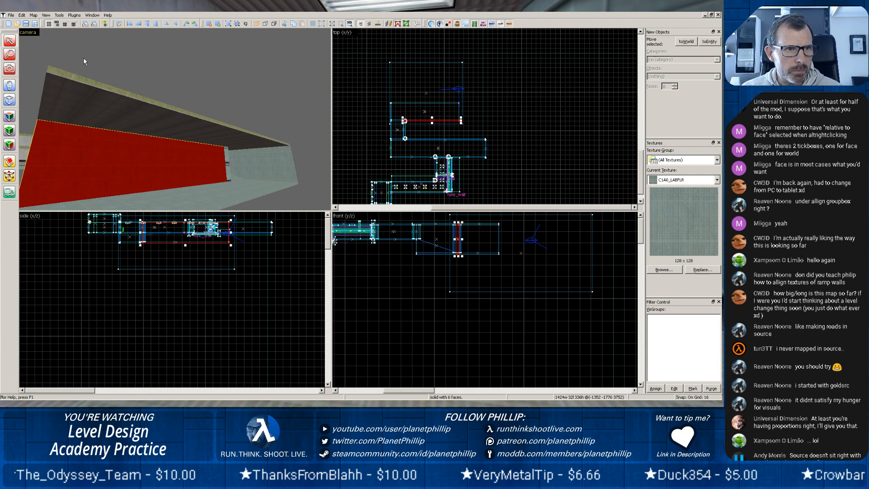
click(390, 68)
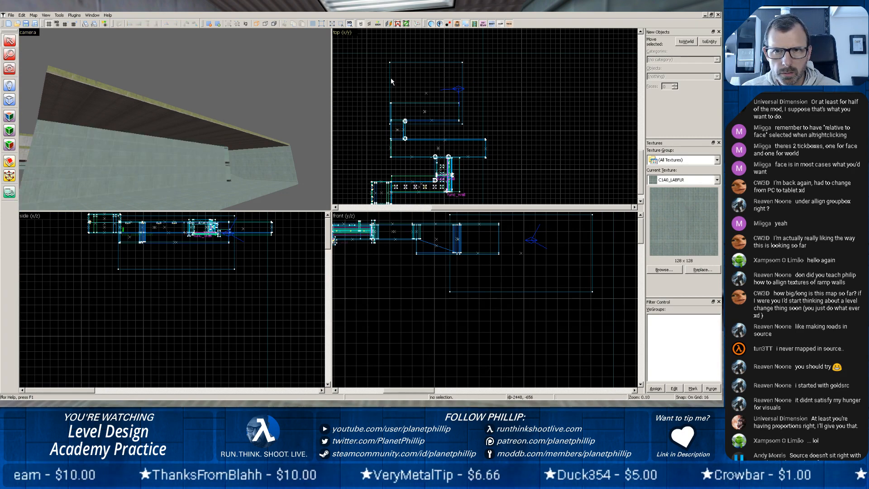
click(391, 86)
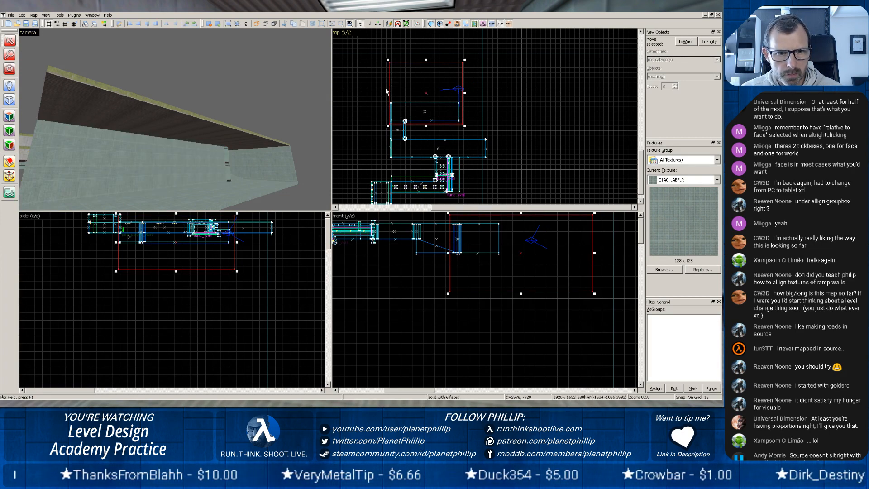
Examine the lower corridor's open side and interior in 3D from within the space of the large block.
scroll(194, 169, down, 5)
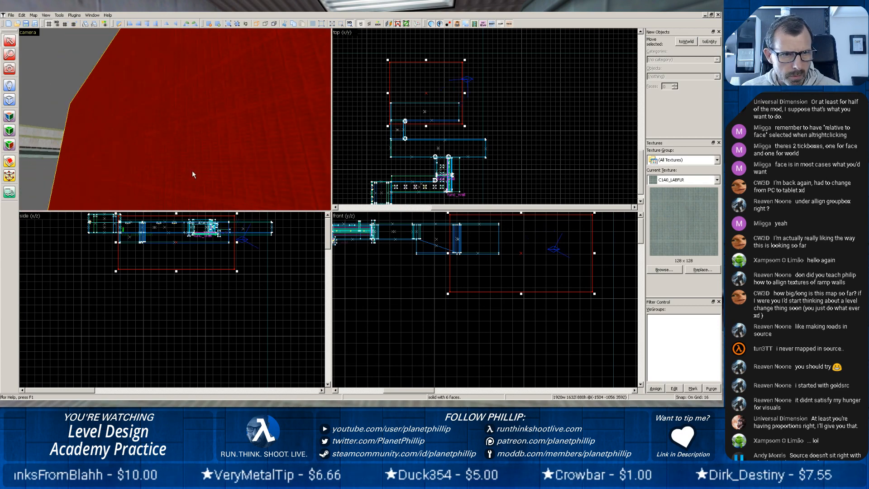
scroll(192, 170, up, 4)
middle_drag(194, 175, 174, 119)
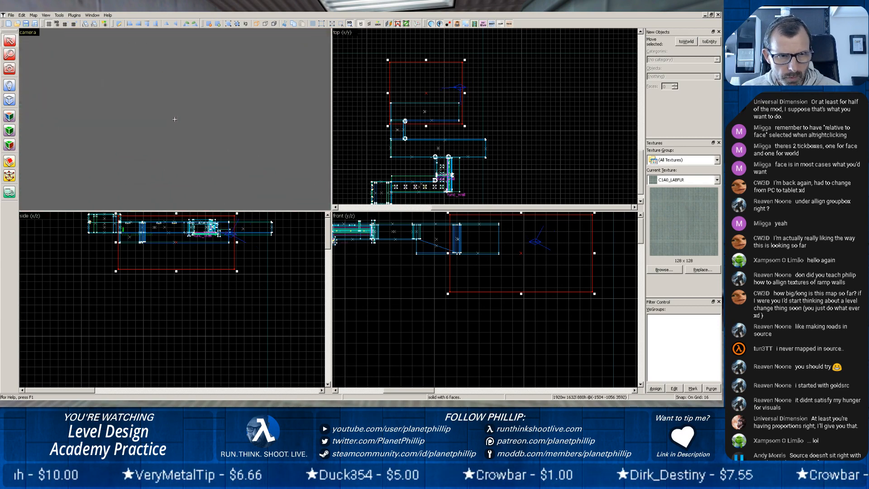
key(w)
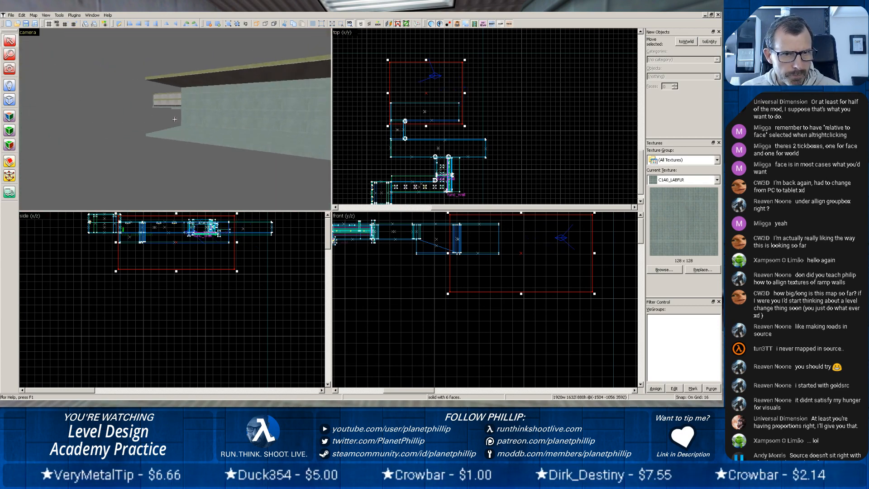
key(z)
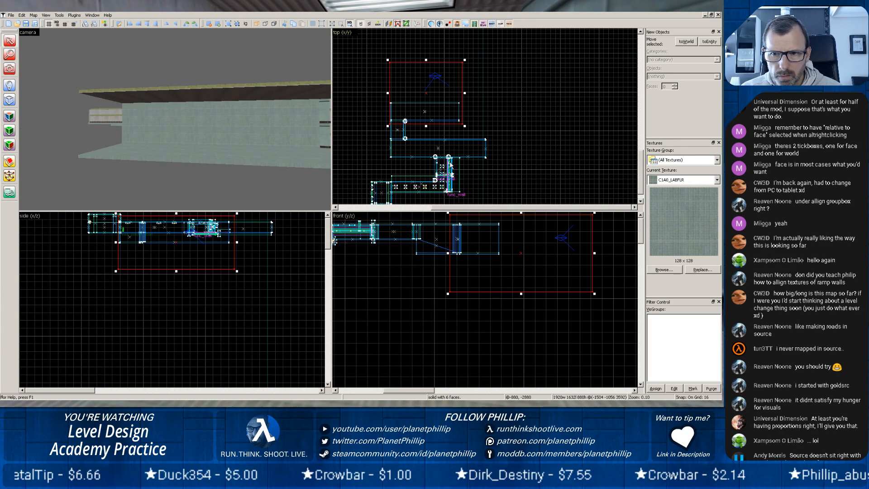
scroll(286, 151, up, 5)
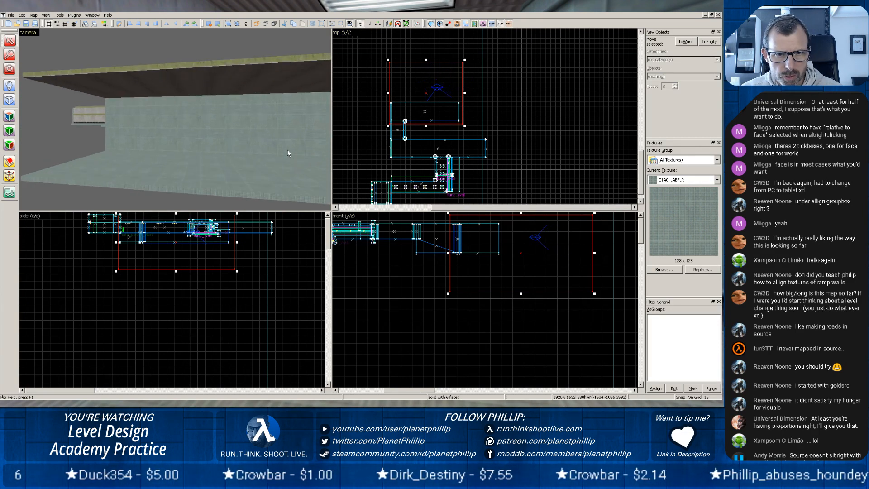
middle_drag(287, 150, 164, 124)
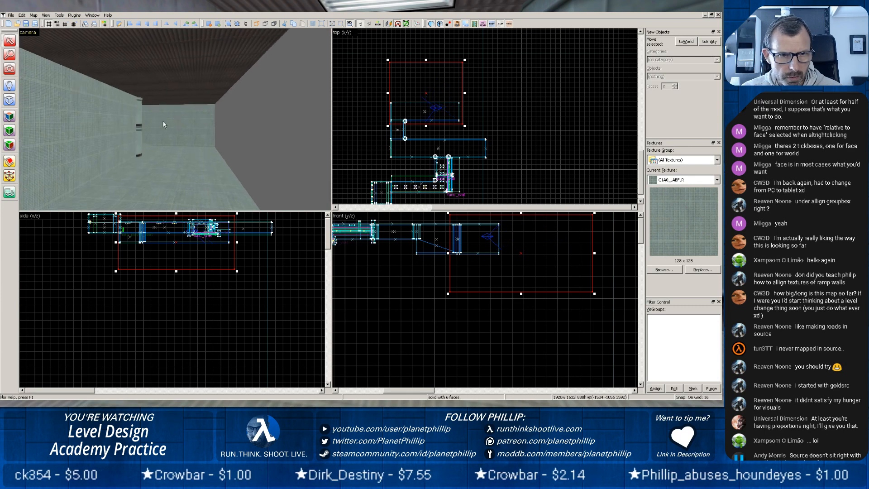
scroll(166, 134, up, 4)
key(z)
key(z)
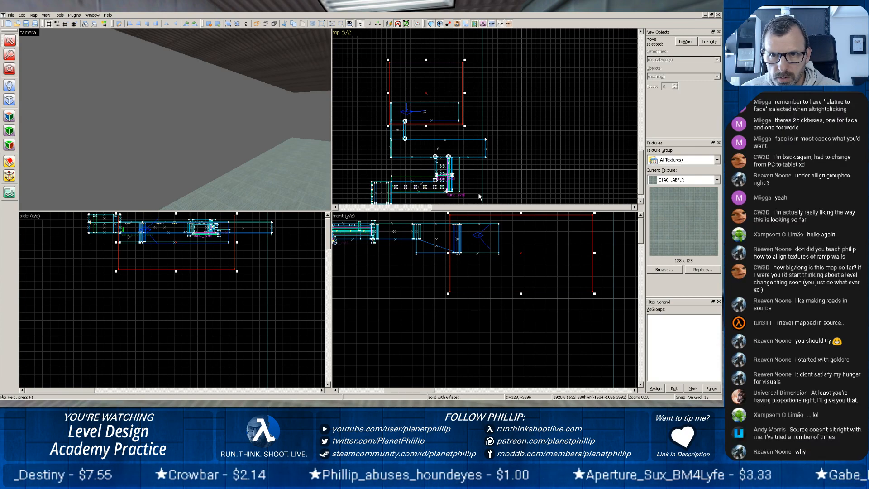
Reduce the large block to a 64-unit-high floor slab and place a copy of it above the lower corridor as a ceiling.
drag(521, 214, 519, 286)
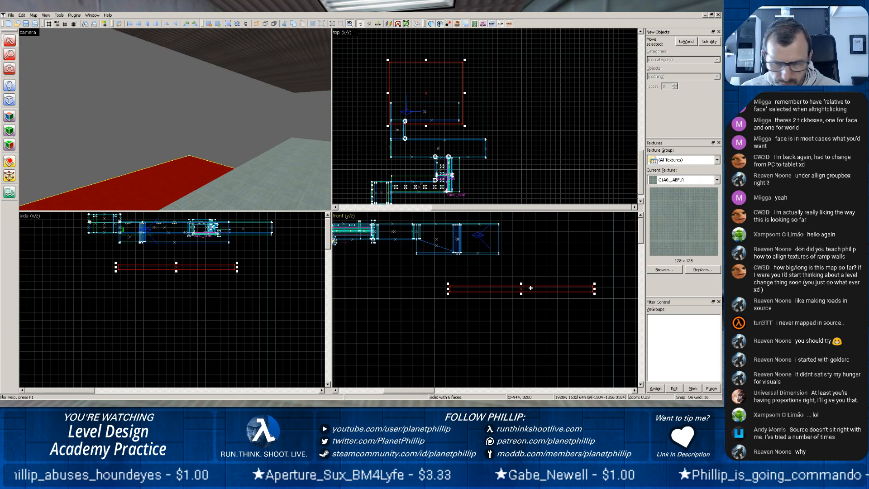
drag(530, 288, 528, 218)
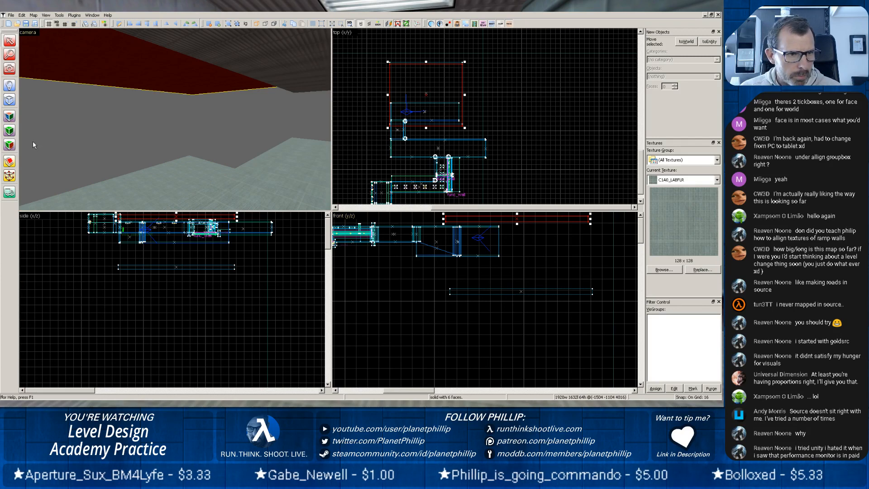
Open the surface properties for the new ceiling slab and search the texture browser for "rock".
click(9, 116)
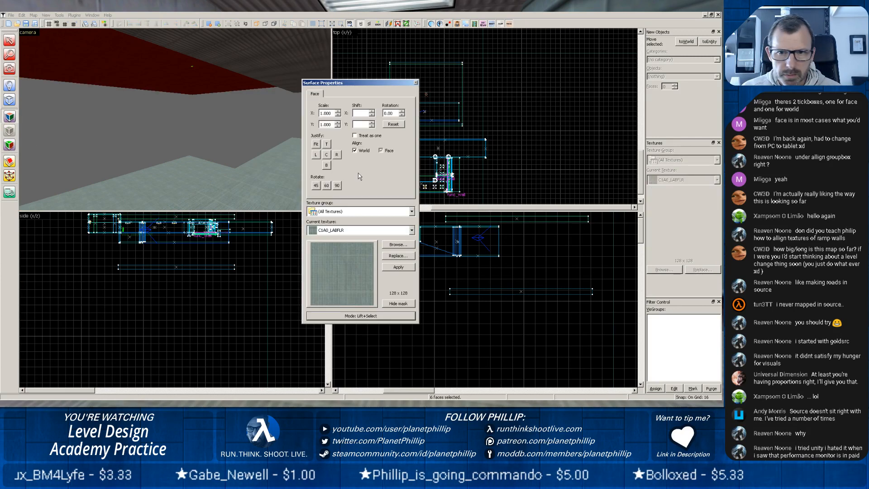
click(390, 245)
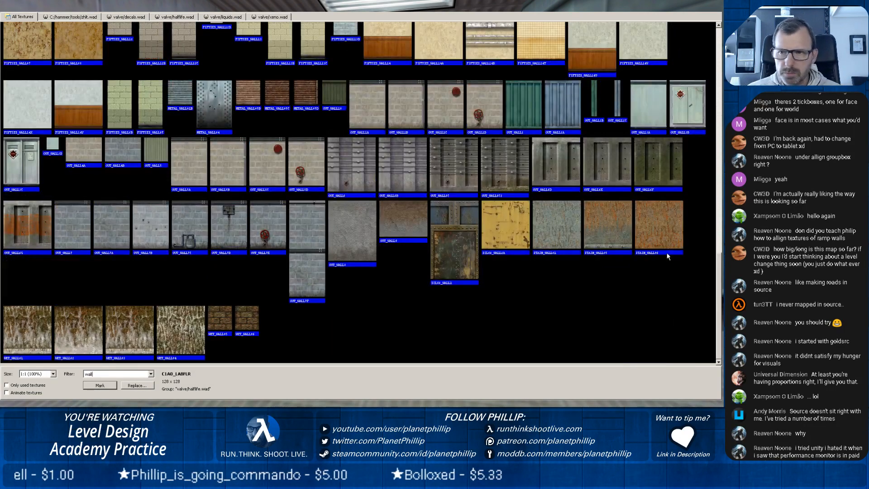
drag(718, 267, 714, 12)
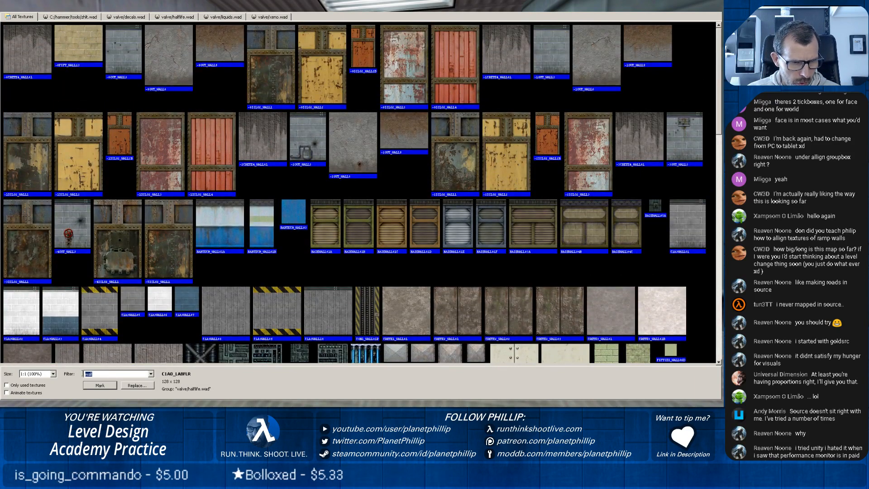
click(86, 374)
text(roc)
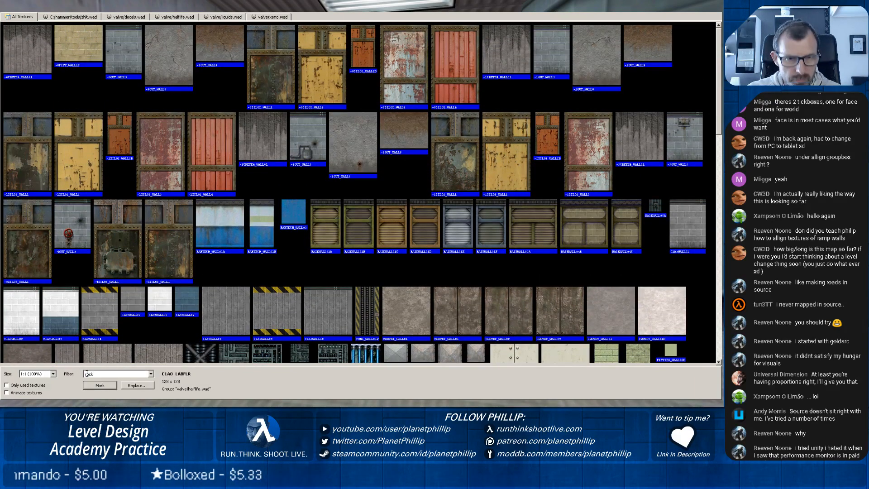
text(k)
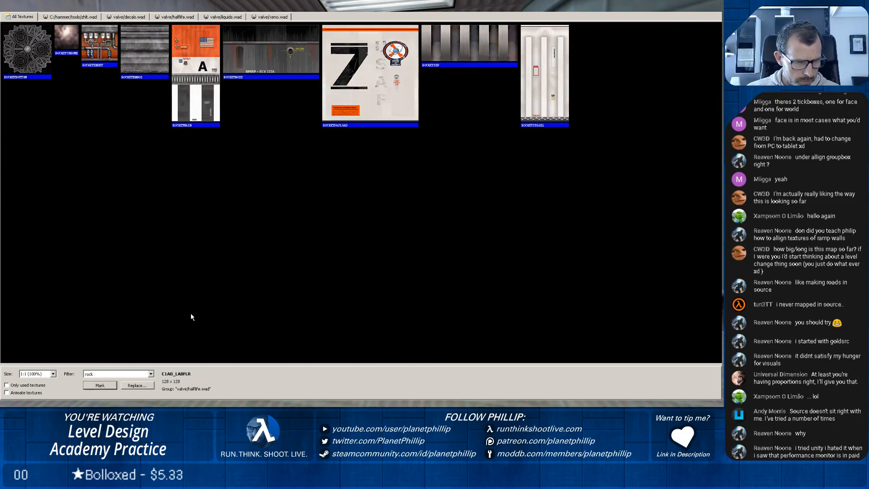
Clear the texture filter and look through the full texture library for a rock surface.
key(BackSpace)
key(BackSpace)
key(BackSpace)
key(BackSpace)
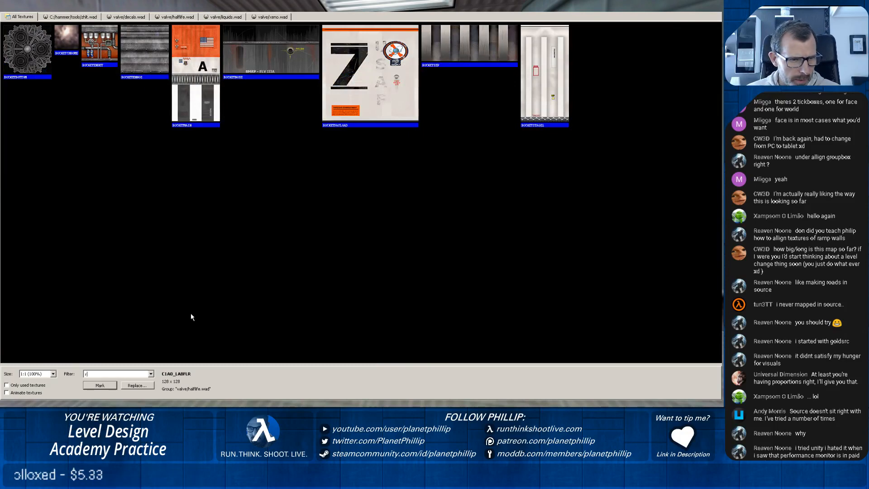
scroll(720, 222, down, 10)
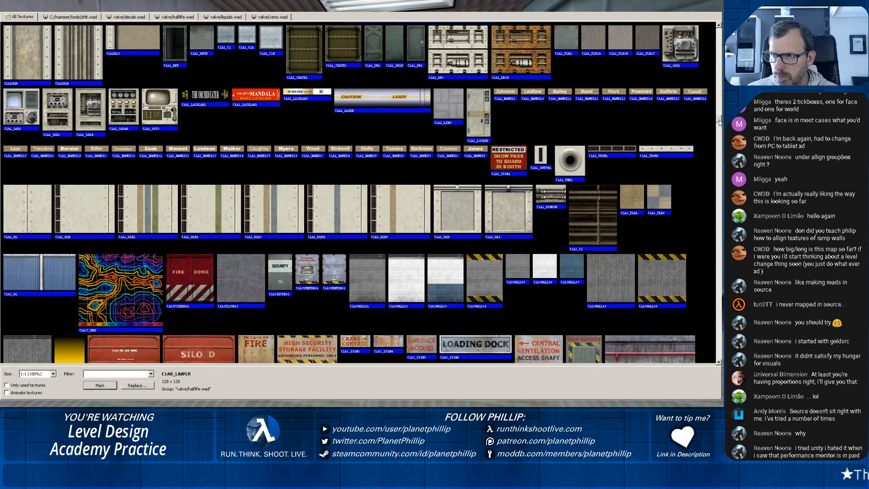
drag(720, 121, 711, 229)
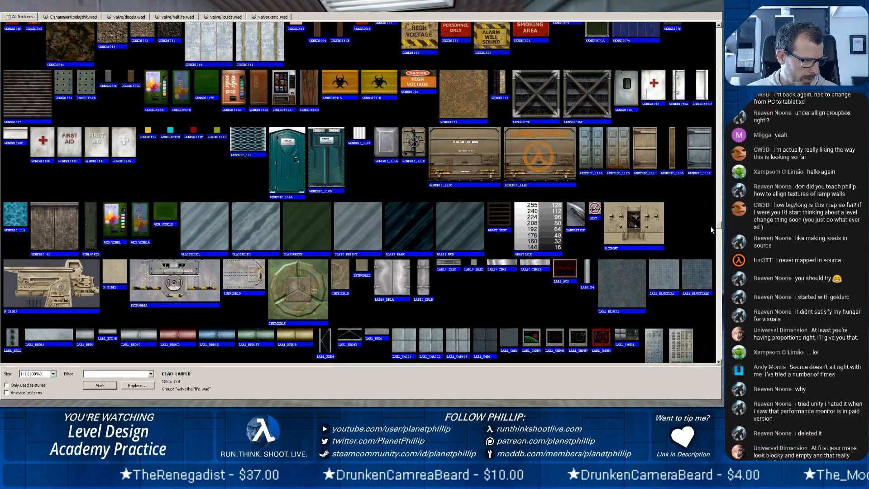
drag(711, 227, 708, 256)
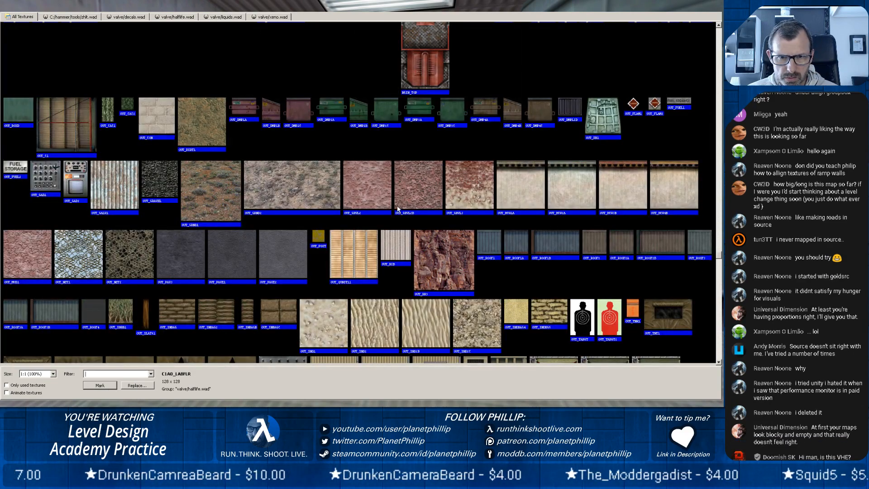
scroll(358, 206, down, 15)
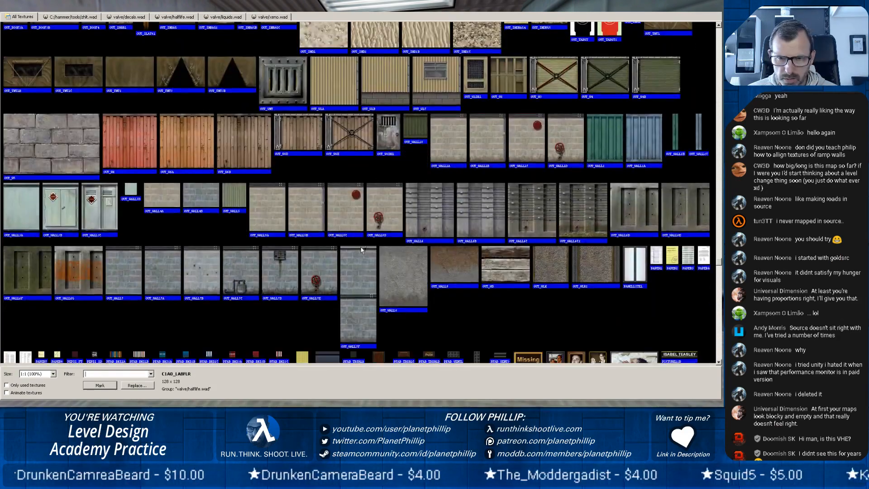
scroll(362, 250, down, 5)
scroll(361, 249, down, 10)
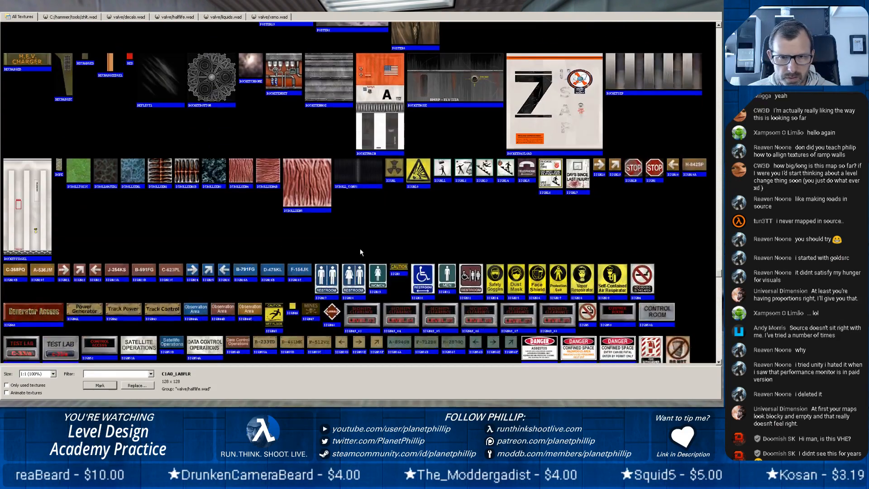
scroll(363, 257, down, 3)
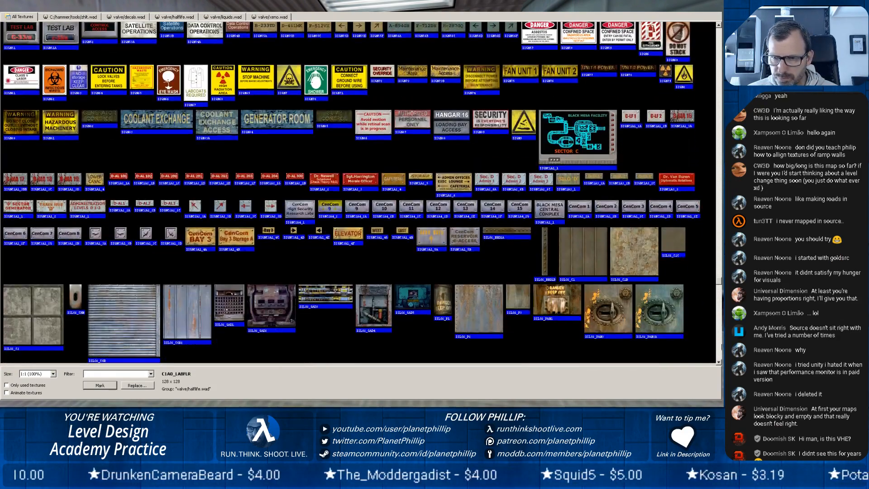
scroll(721, 292, down, 10)
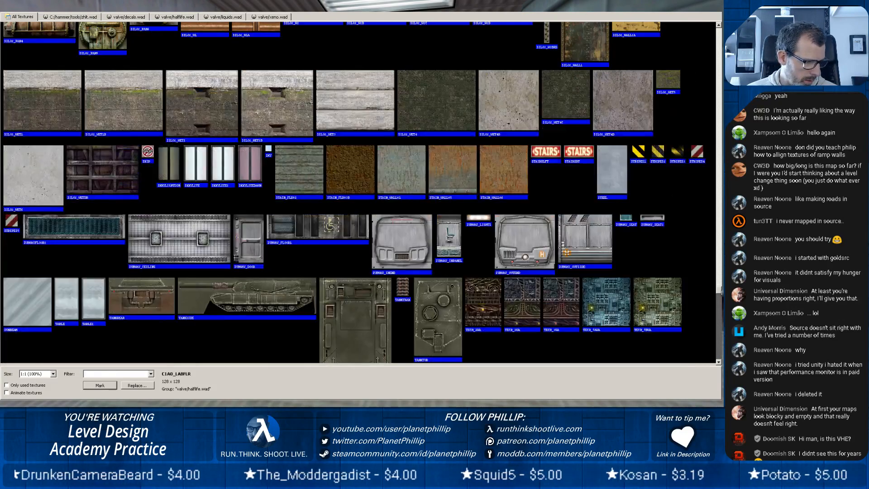
Filter the textures by "out" and apply OUT_RK3 to all faces of the ceiling slab.
click(122, 373)
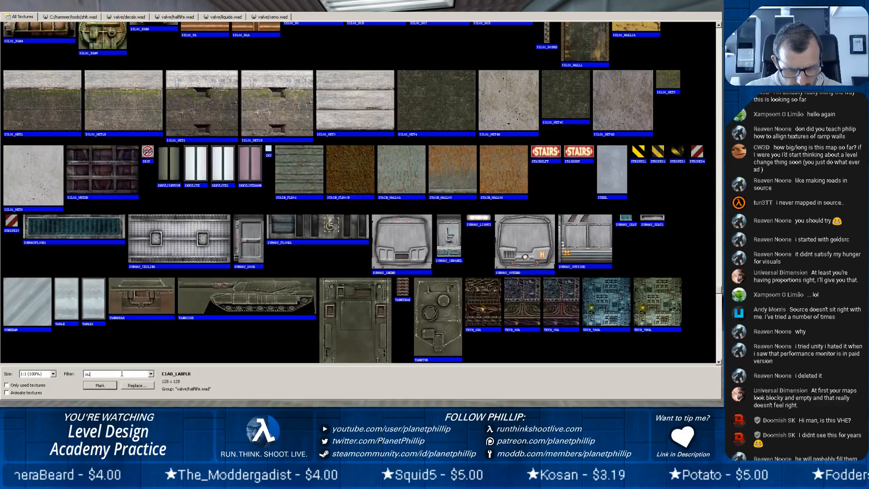
scroll(420, 273, up, 6)
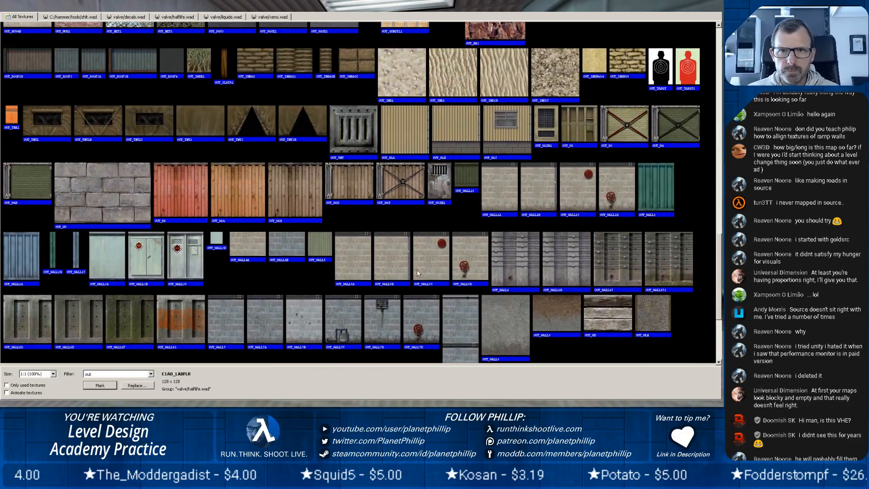
scroll(392, 267, up, 5)
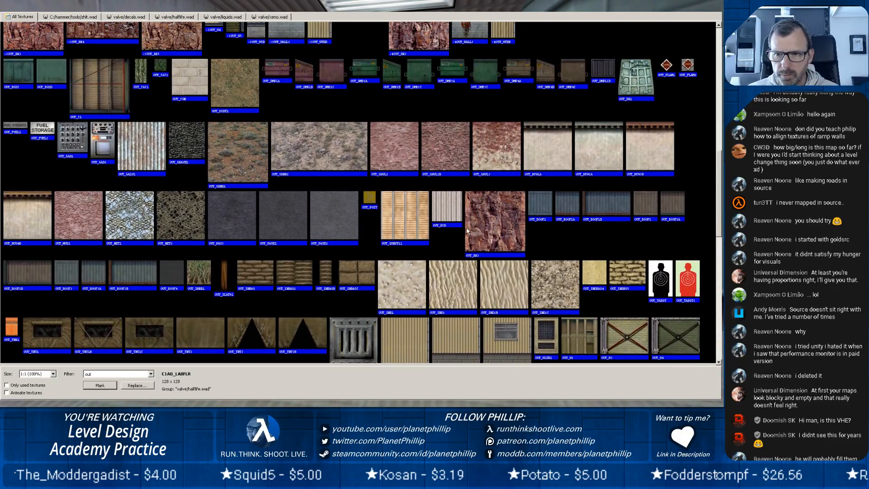
double_click(501, 223)
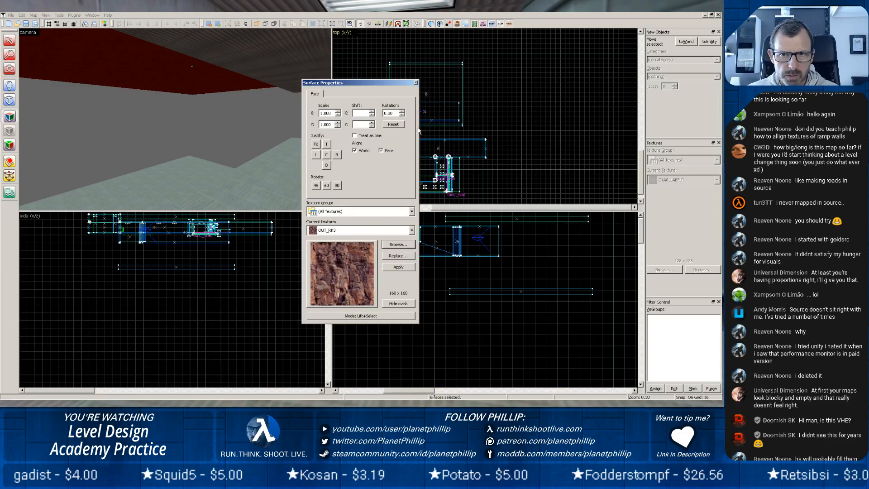
click(393, 270)
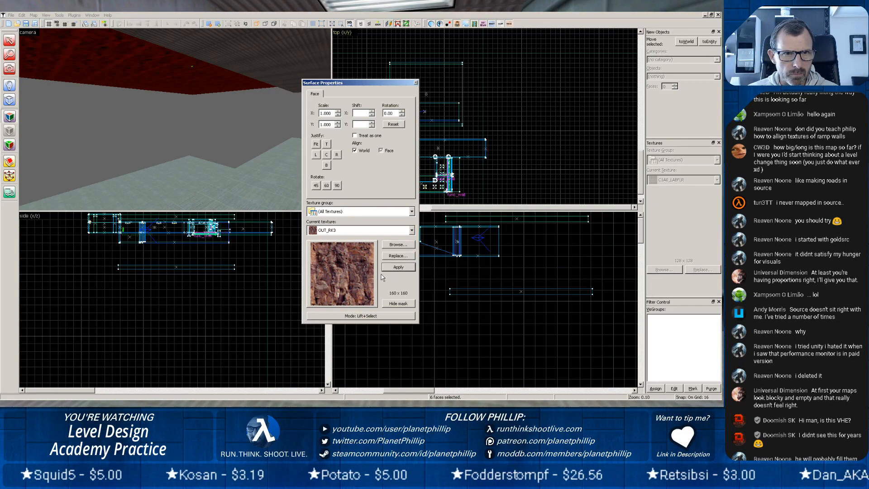
click(415, 83)
Apply OUT_RK3 to all faces of the lower floor slab and close the surface properties.
click(144, 191)
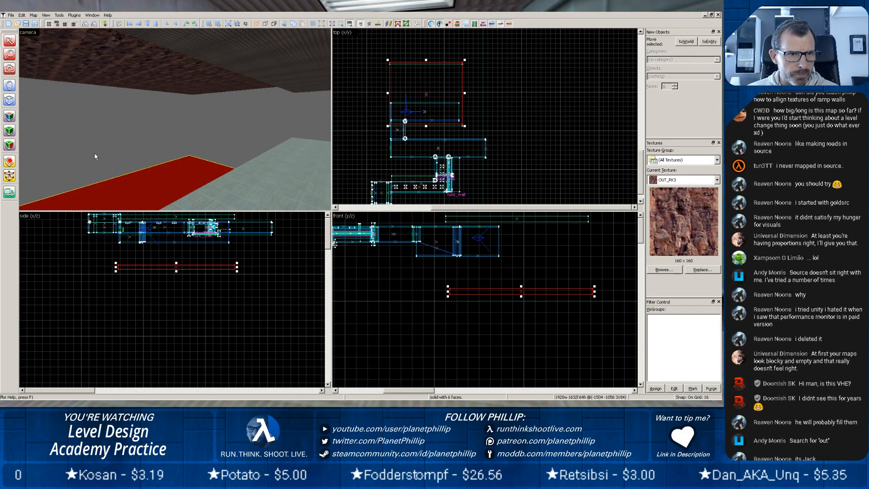
click(52, 54)
click(10, 116)
right_click(114, 199)
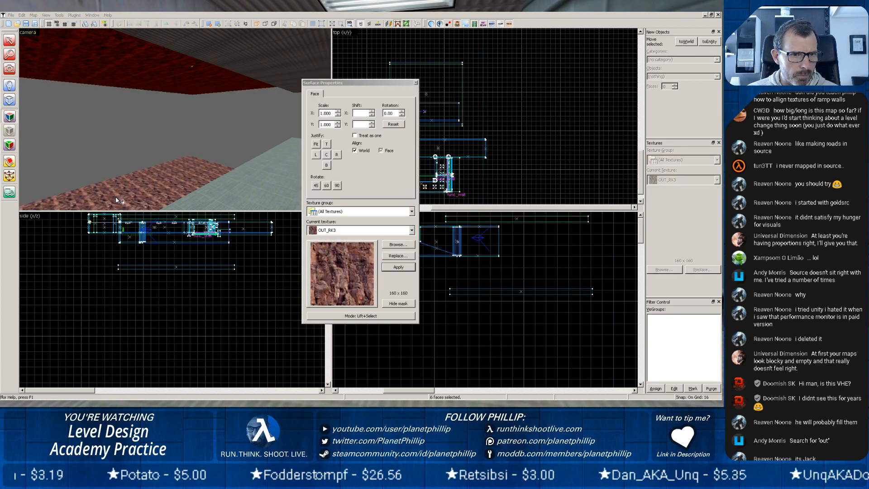
click(415, 83)
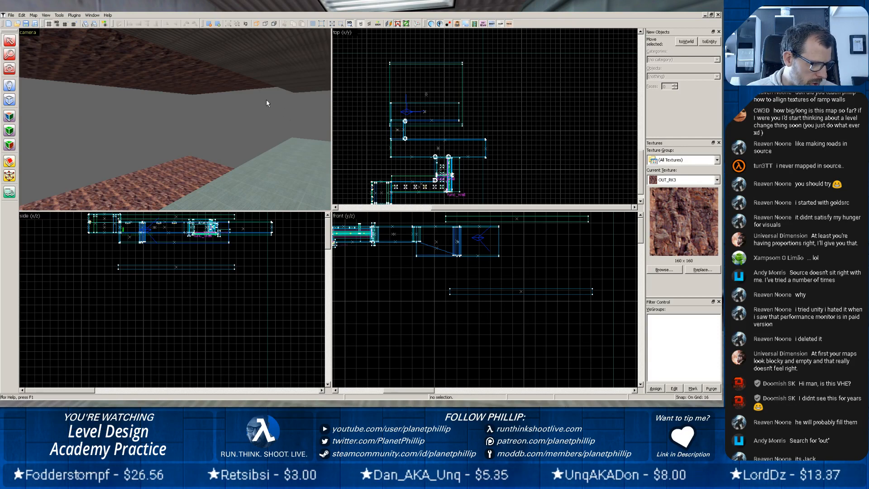
Build a rock wall block 1920 wide, 48 thick and 912 high along the slabs' far long edge, between floor and ceiling.
scroll(205, 131, down, 4)
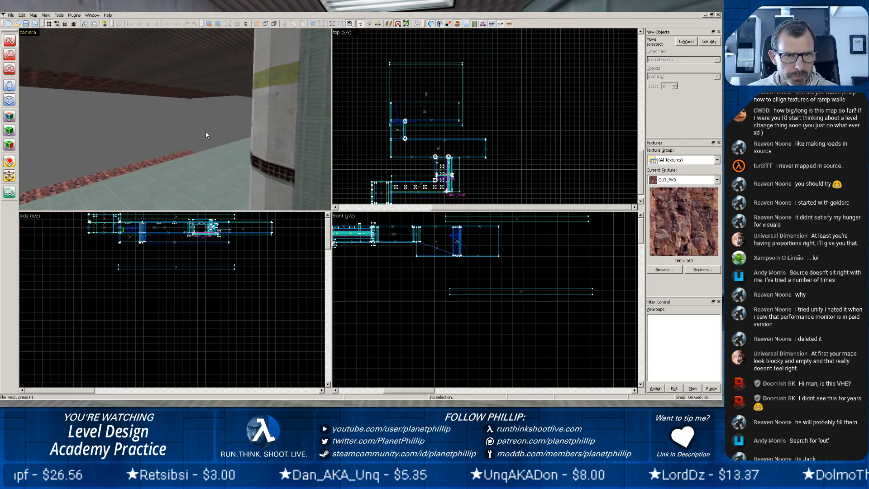
key(z)
key(w)
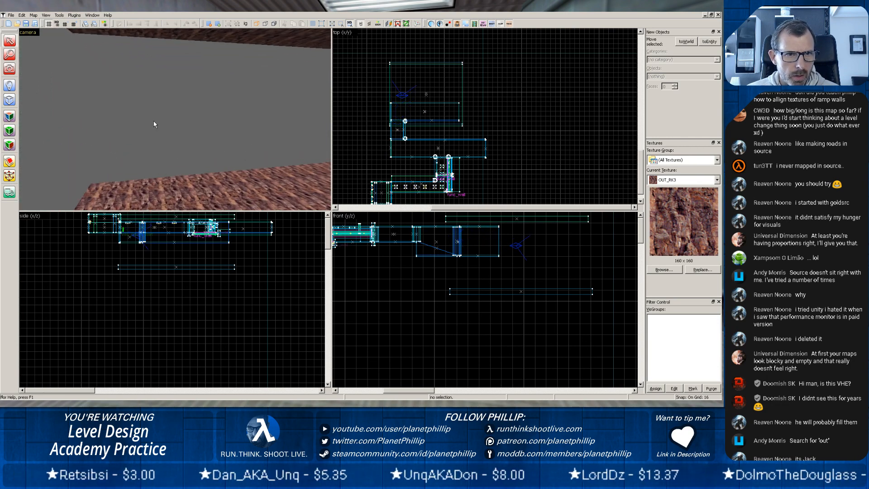
key(z)
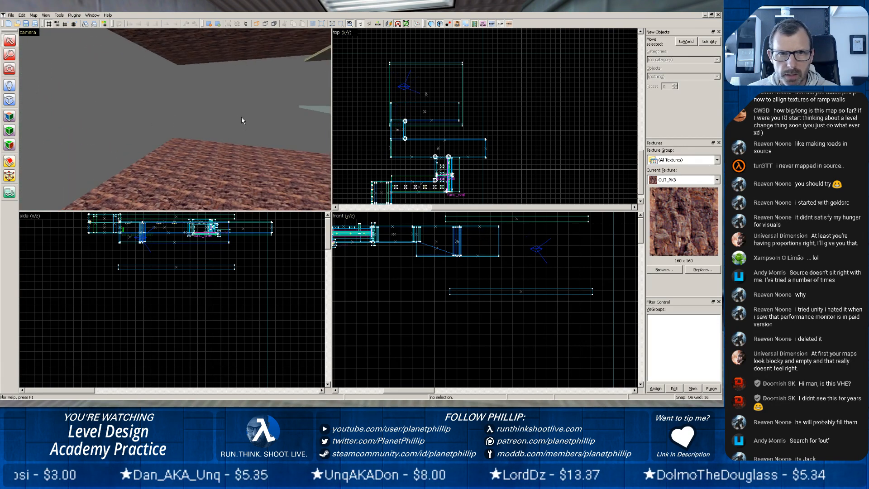
scroll(241, 119, down, 2)
click(243, 55)
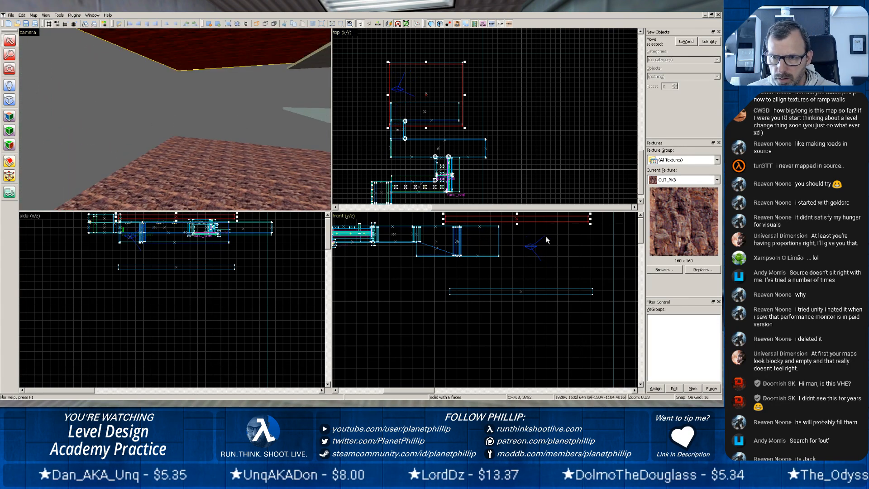
scroll(537, 260, up, 4)
scroll(529, 275, down, 7)
middle_drag(534, 248, 525, 302)
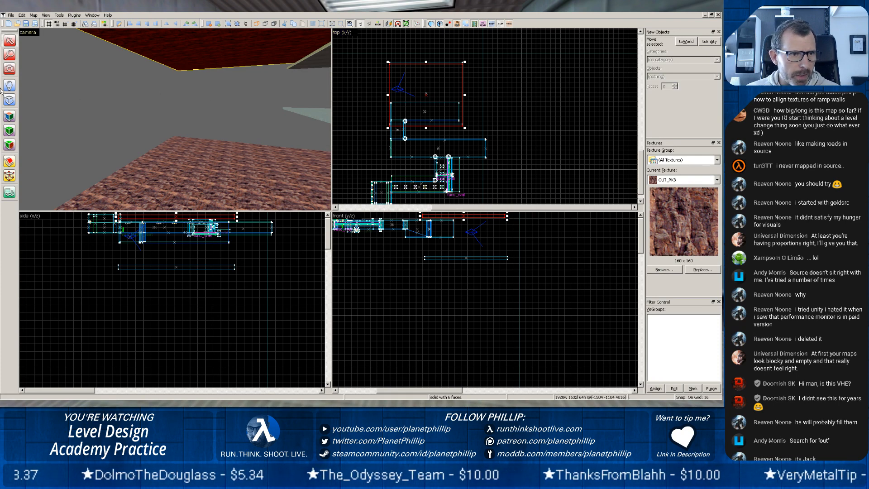
click(9, 99)
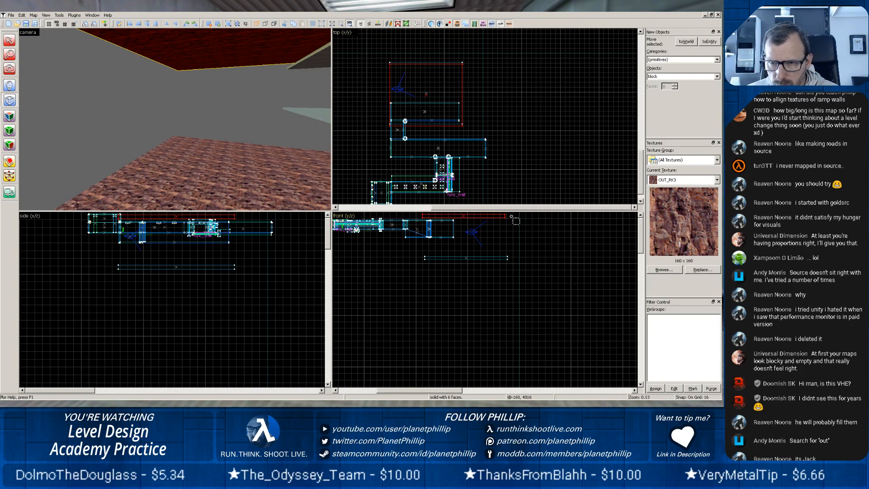
mouse_move(506, 214)
mouse_down()
mouse_move(509, 330)
mouse_move(487, 337)
mouse_up()
scroll(498, 245, up, 6)
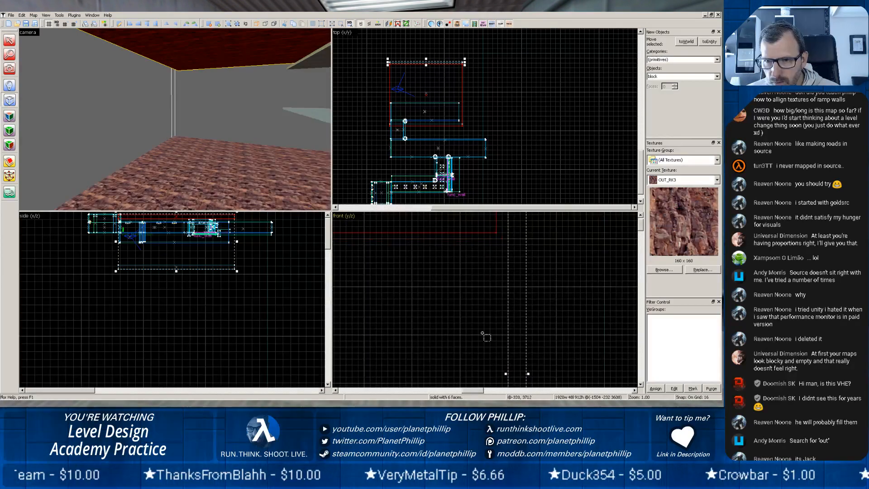
key(Return)
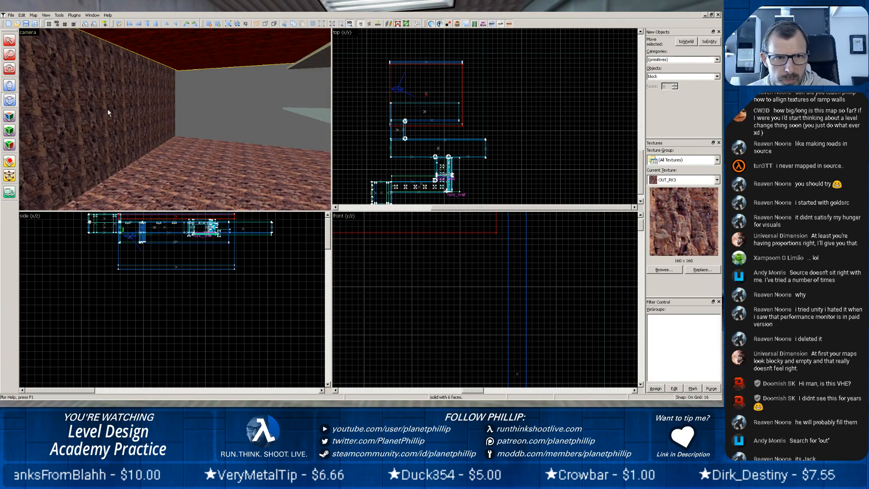
Extend the ceiling slab's far edge to meet the inner face of the new rock wall.
key(shift+s)
click(64, 89)
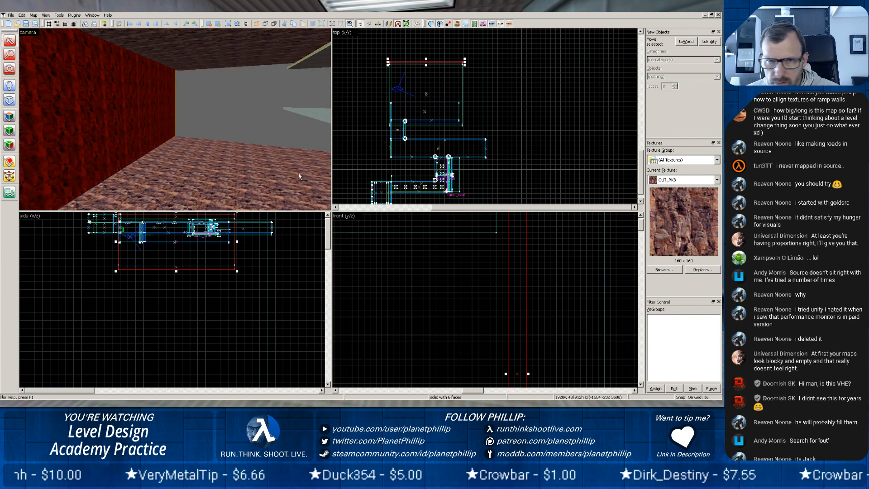
click(196, 163)
click(162, 51)
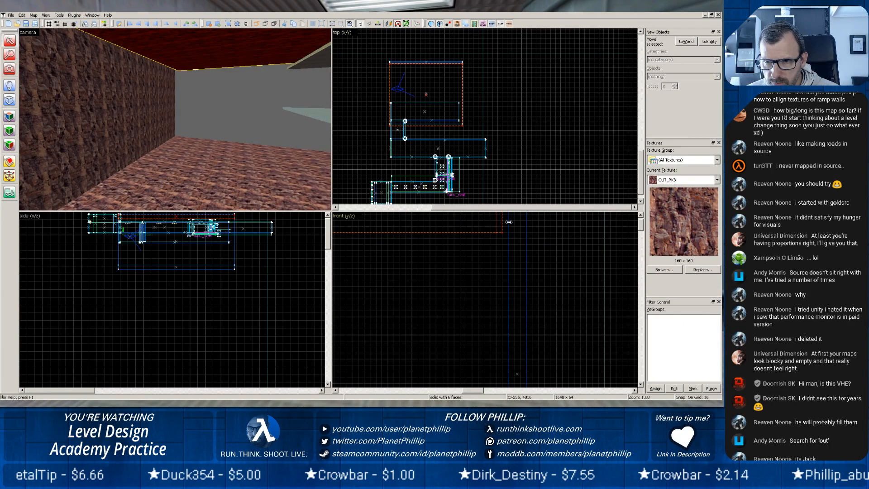
key(Escape)
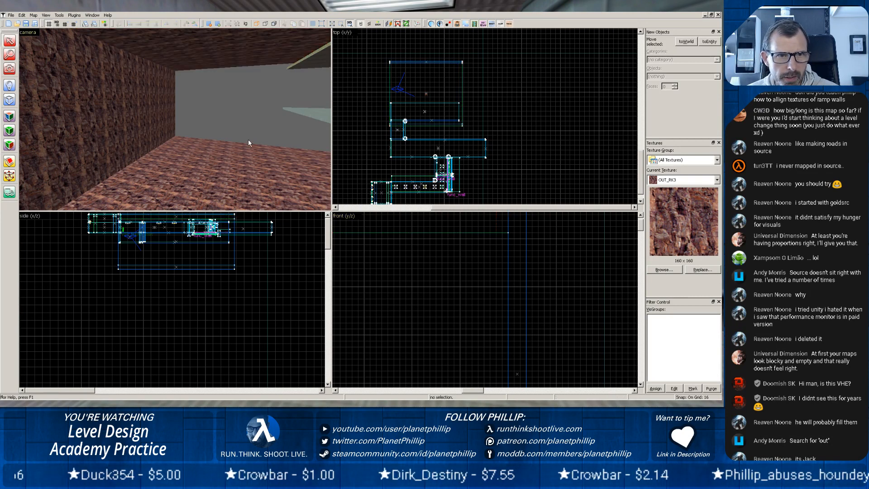
Copy the long rock wall, rotate the copy 90 degrees and place it along the adjacent short end of the slabs.
key(z)
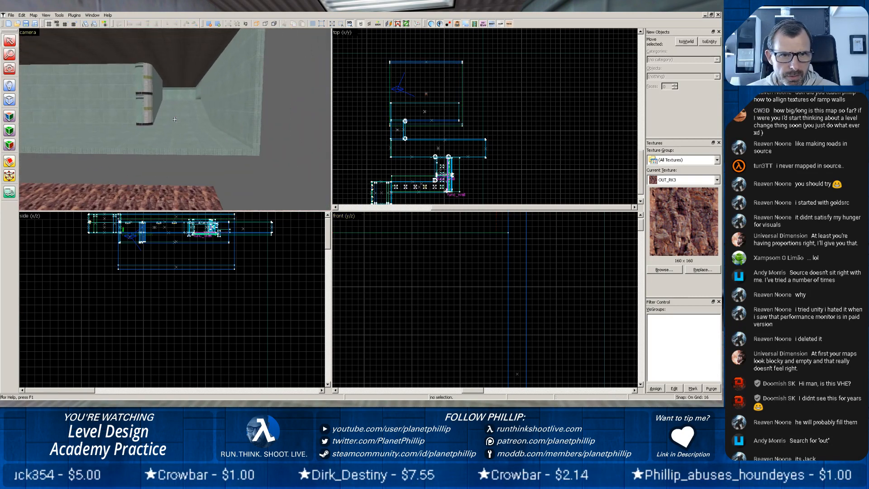
key(z)
click(153, 176)
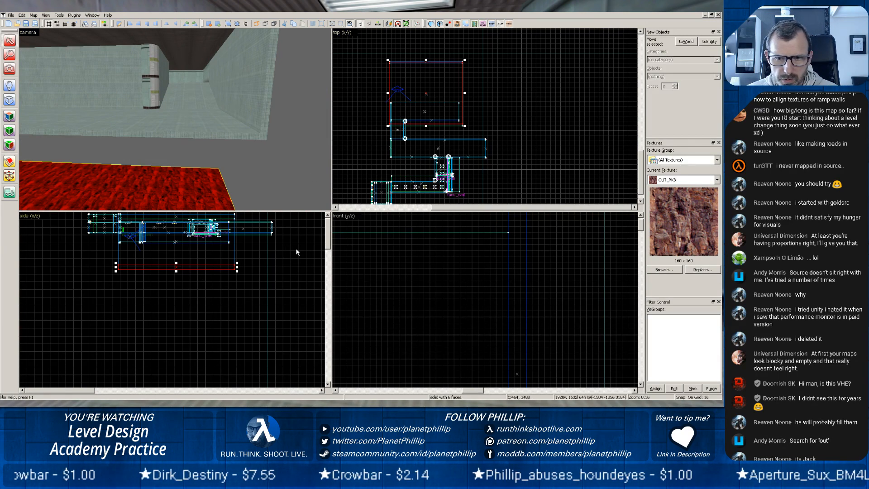
key(z)
key(z)
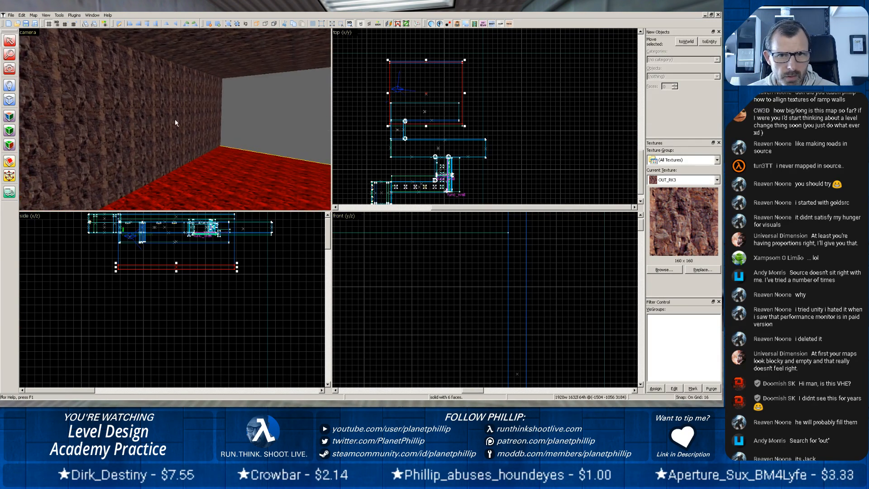
click(175, 118)
scroll(468, 85, down, 3)
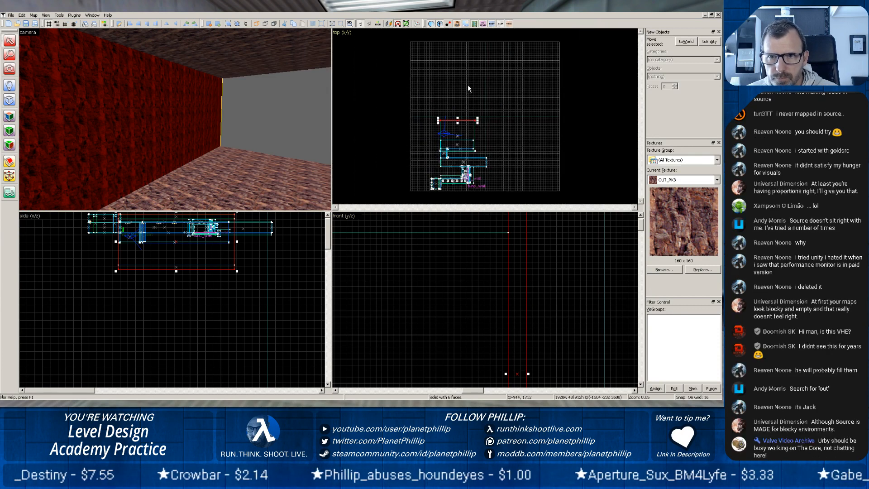
scroll(479, 126, up, 8)
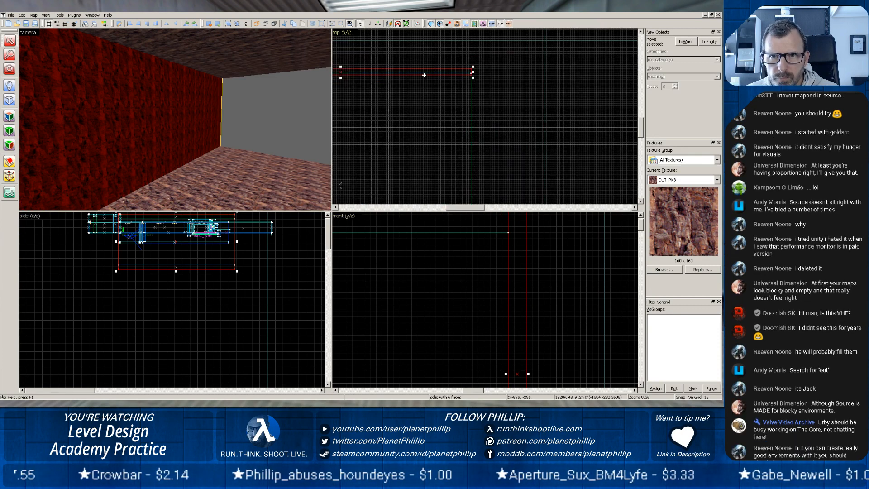
mouse_move(424, 75)
shift+mouse_down()
mouse_move(432, 137)
mouse_move(490, 39)
mouse_move(519, 43)
mouse_move(509, 81)
mouse_move(471, 90)
shift+mouse_up()
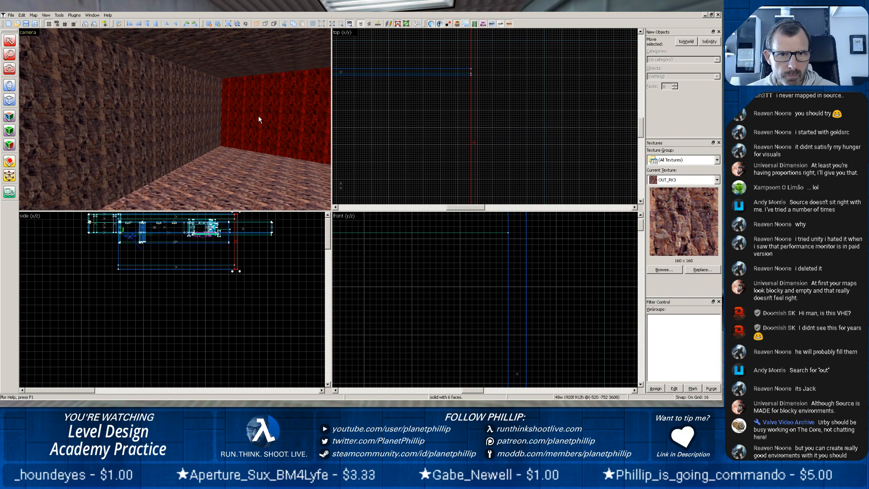
scroll(384, 112, down, 5)
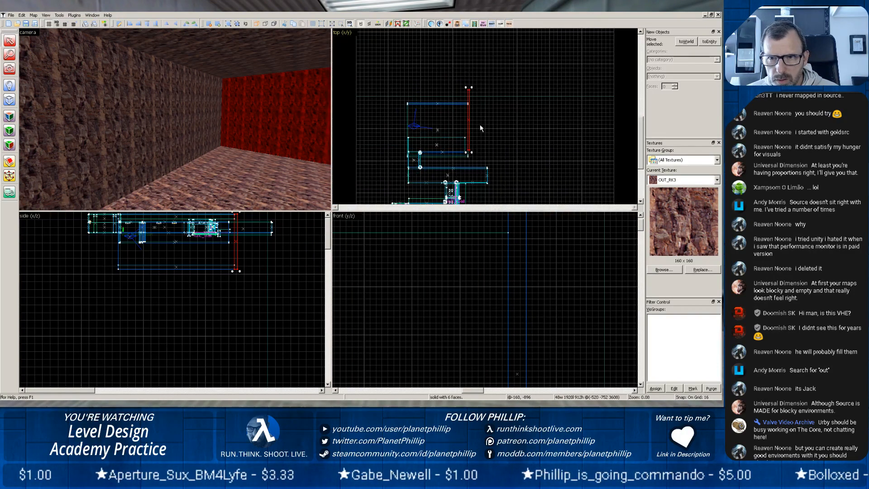
Copy the end wall to the opposite short end of the rock area and shift the copy 16 units outward.
mouse_move(469, 126)
mouse_down()
mouse_move(394, 126)
mouse_move(407, 129)
mouse_up()
key(z)
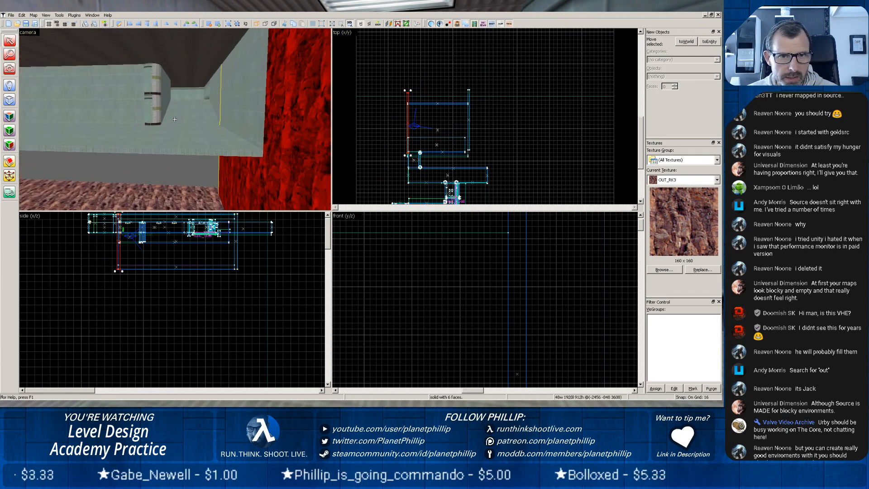
key(z)
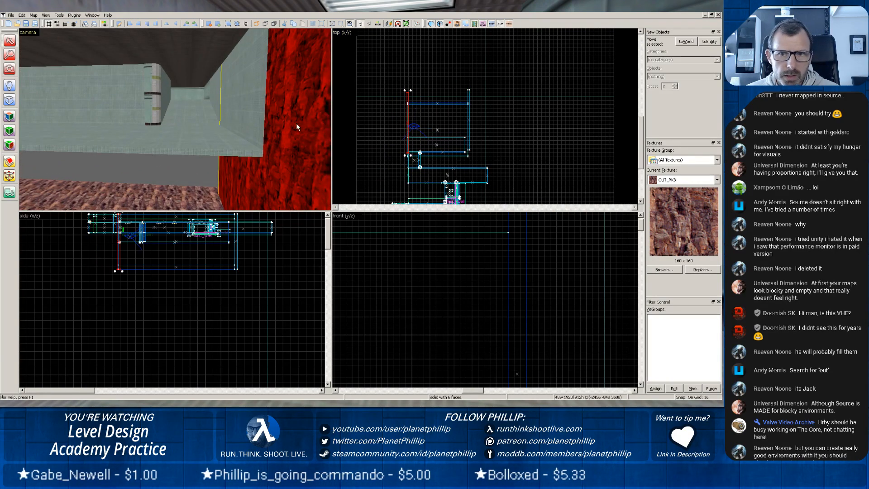
scroll(421, 129, up, 5)
drag(417, 128, 577, 128)
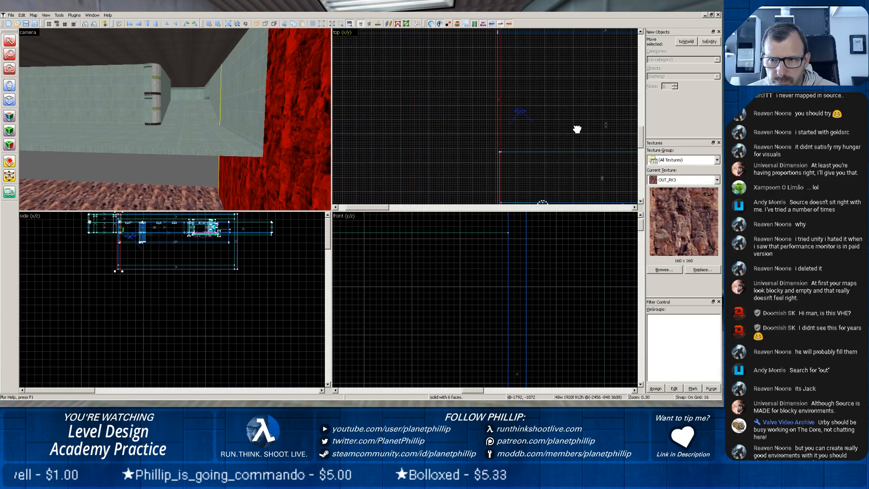
drag(501, 125, 496, 127)
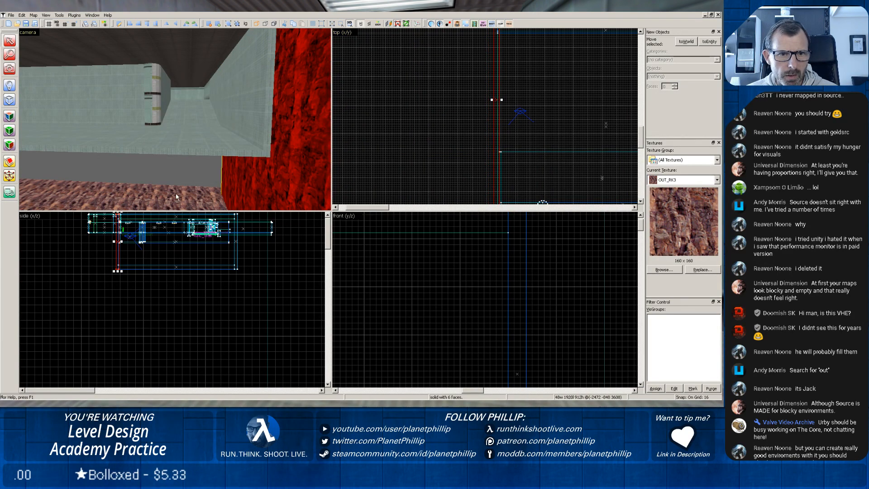
Copy the second end wall, rotate the copy 90 degrees and place it across the rock area's remaining side beside the corridor.
scroll(508, 131, down, 3)
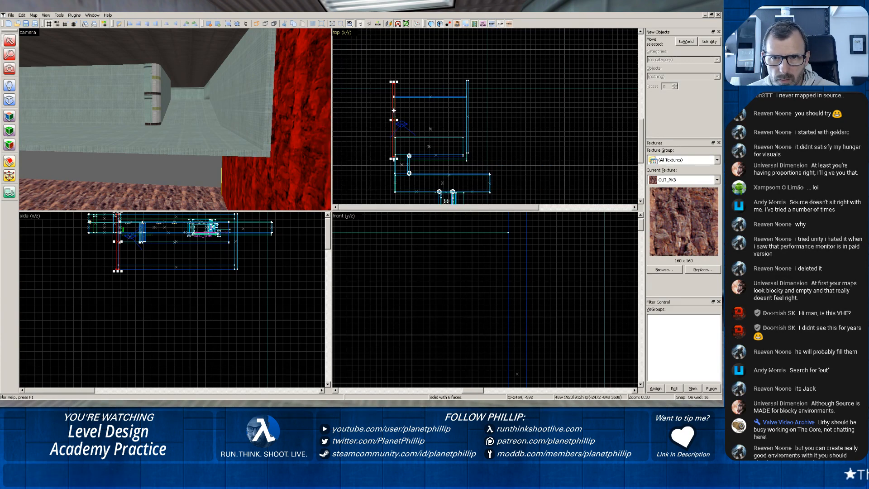
drag(393, 113, 403, 113)
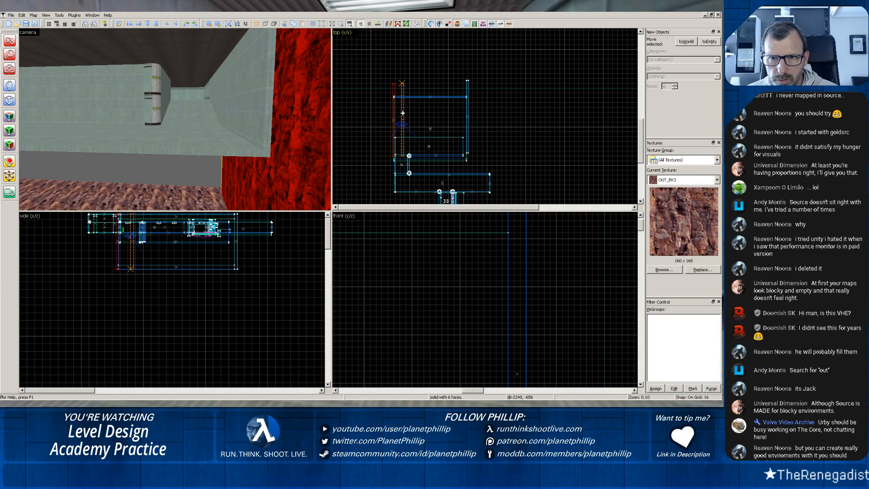
click(403, 88)
drag(400, 81, 366, 127)
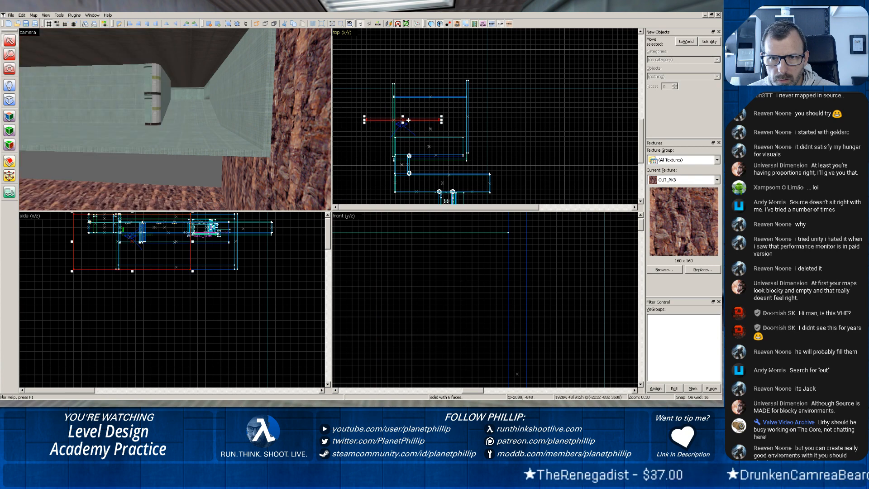
click(437, 156)
drag(436, 155, 429, 159)
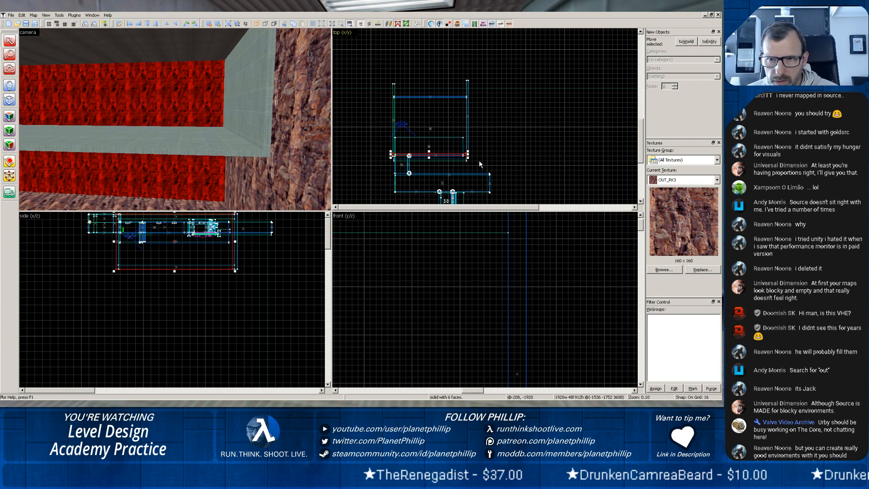
Widen the corridor-side rock wall to 2000 units so it reaches the end wall's outer face, and shift it 16 units inward.
scroll(471, 158, up, 5)
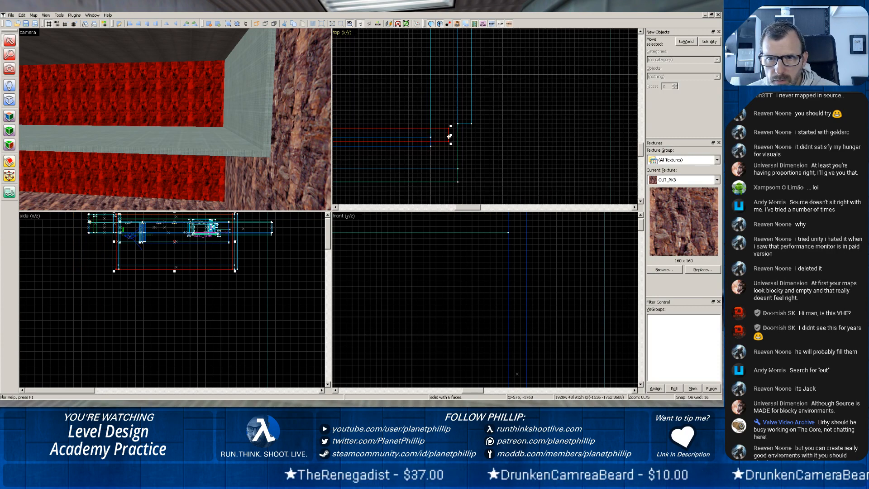
drag(450, 135, 473, 136)
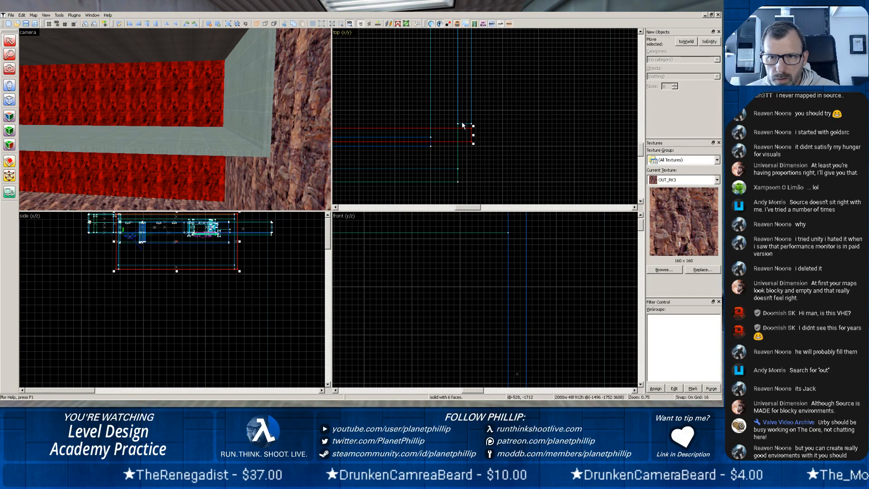
click(311, 144)
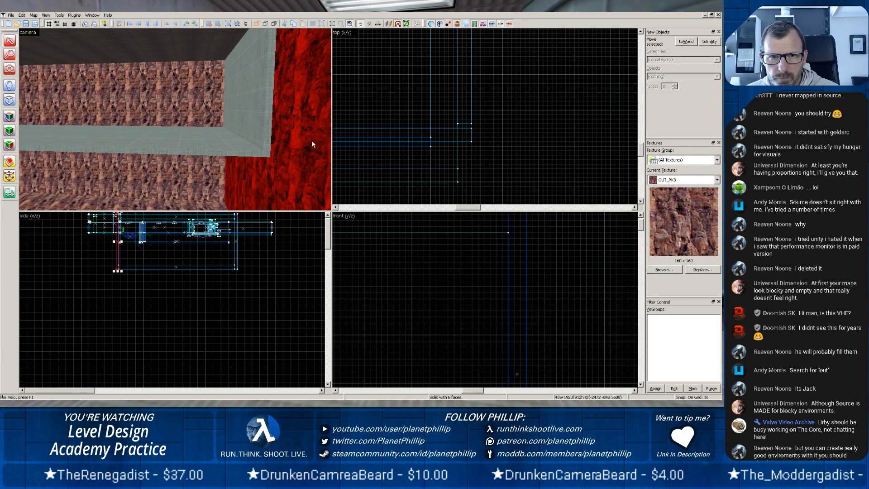
scroll(311, 141, down, 2)
click(196, 171)
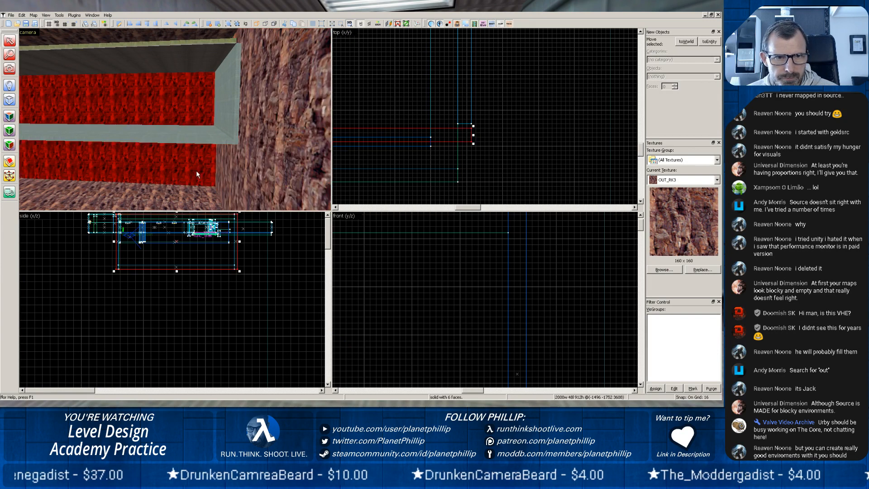
drag(448, 135, 450, 131)
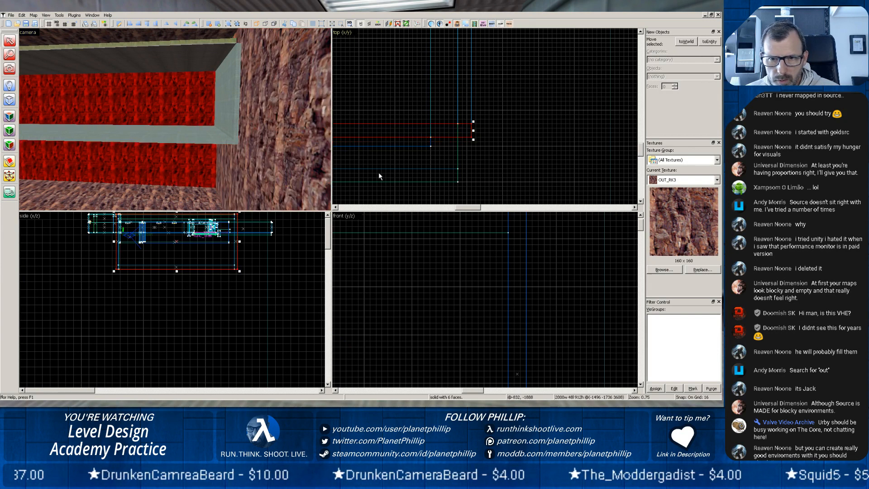
scroll(191, 238, down, 2)
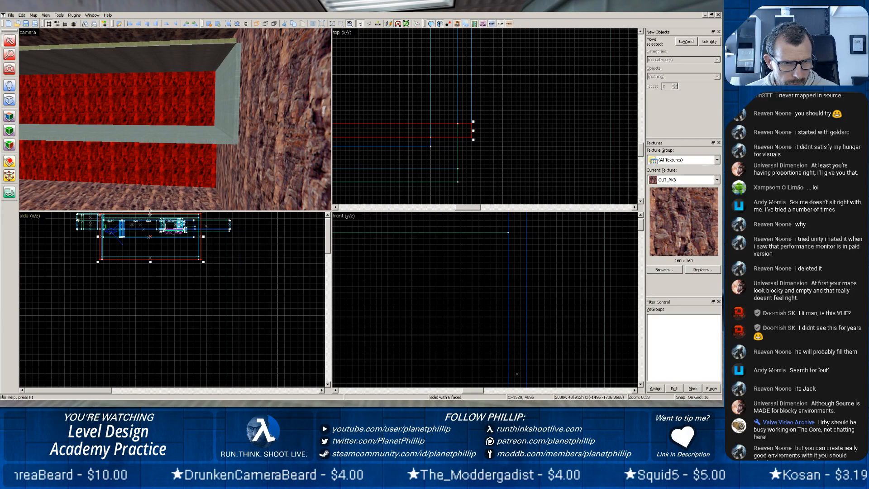
Lower the top of the corridor-side rock wall so that it is 432 units high.
drag(150, 212, 153, 235)
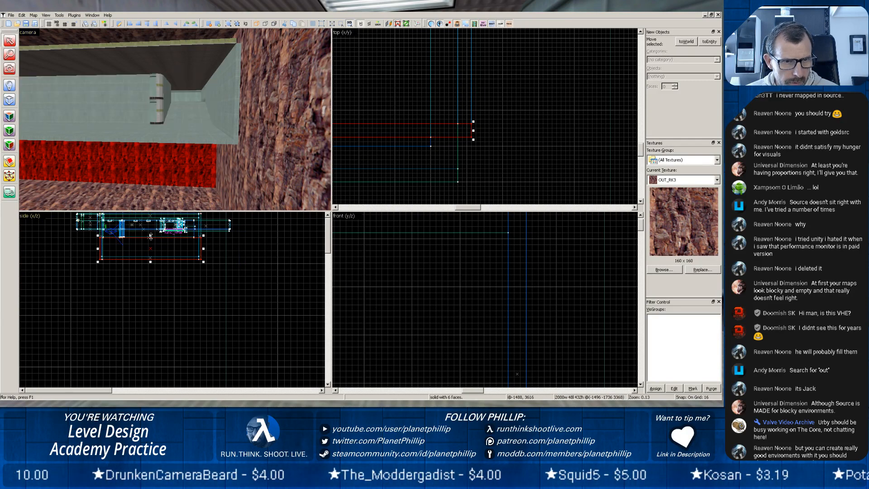
key(z)
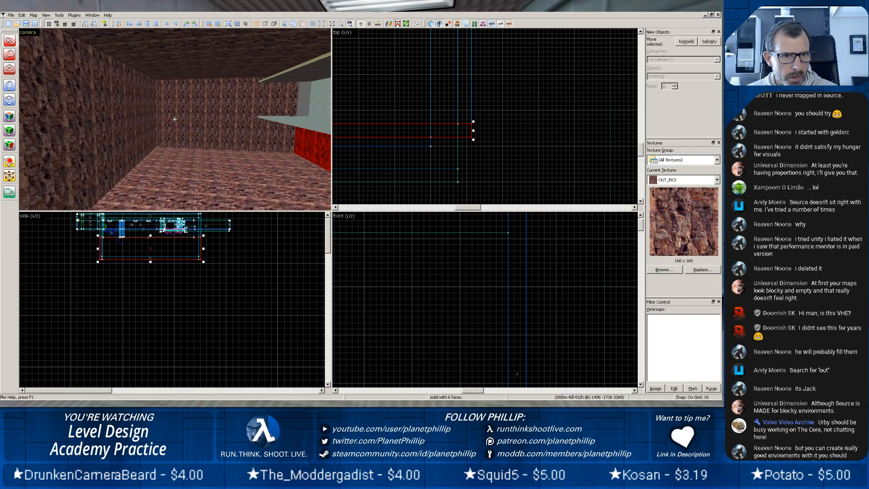
key(z)
key(w)
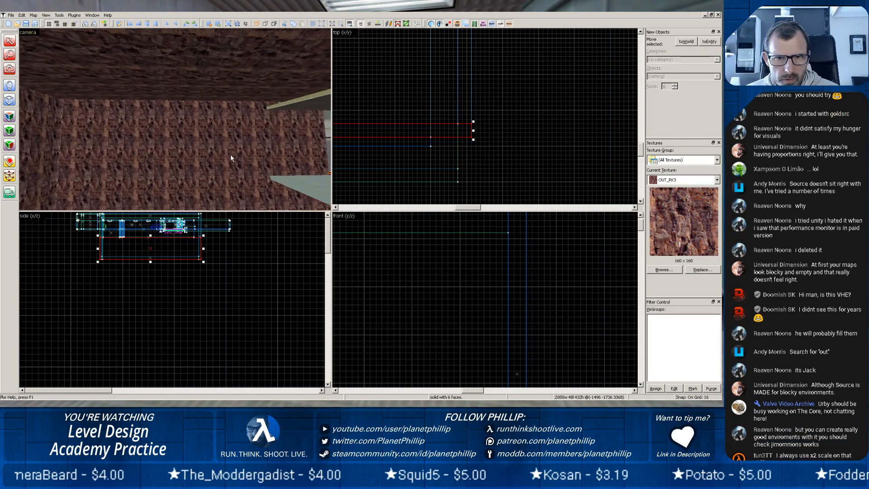
Extend the rock wall running alongside the corridor's end past the corridor-side wall, to a length of 2128 units.
click(266, 142)
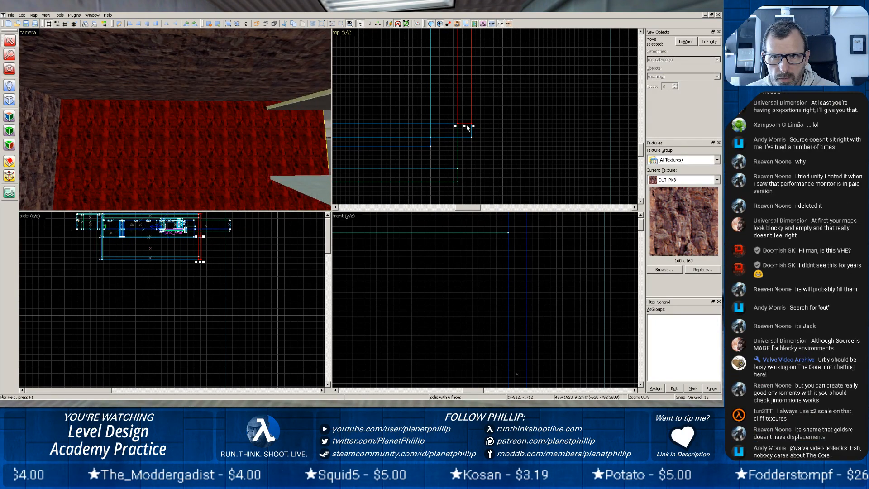
drag(464, 126, 466, 140)
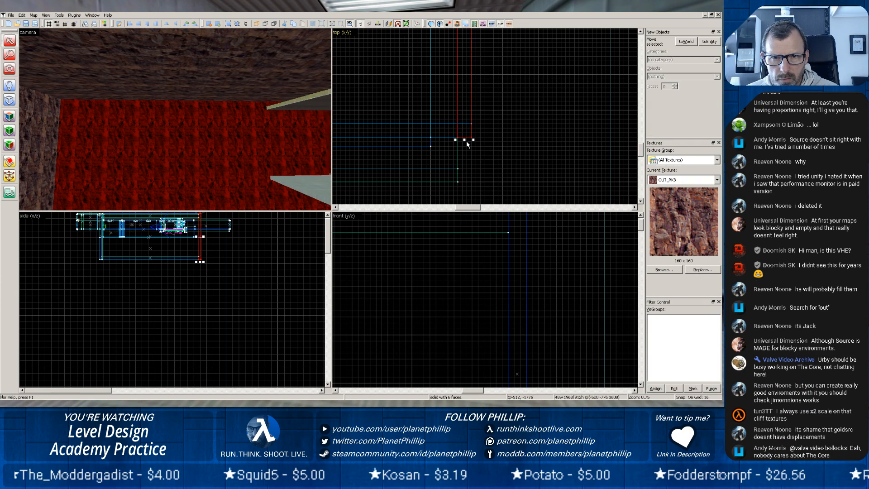
key(z)
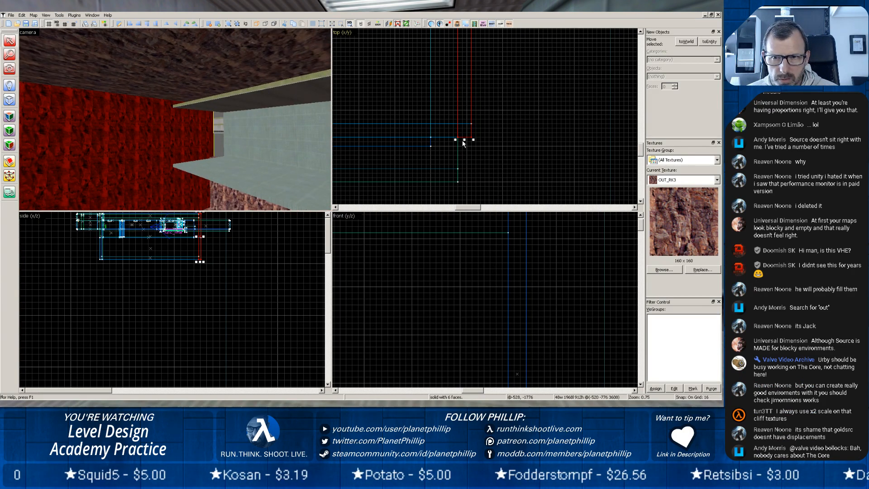
drag(465, 140, 464, 185)
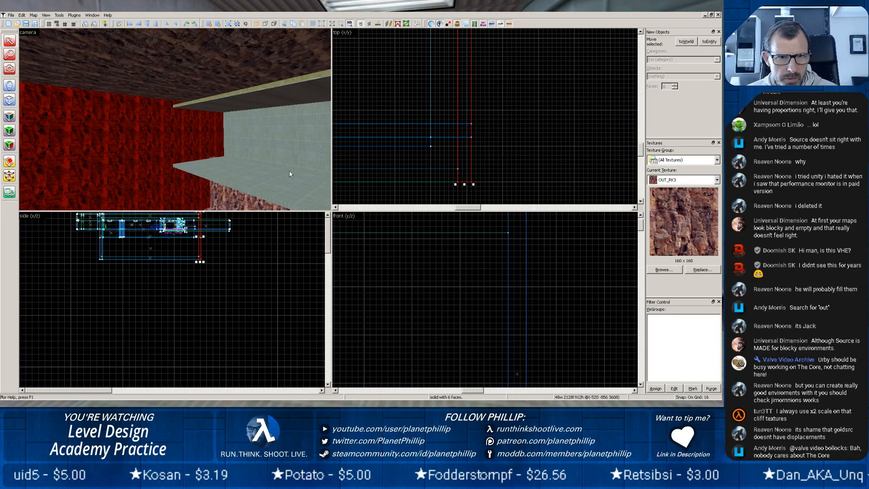
Examine the extended wall's junction with the corridor and the inside of the rock area.
key(z)
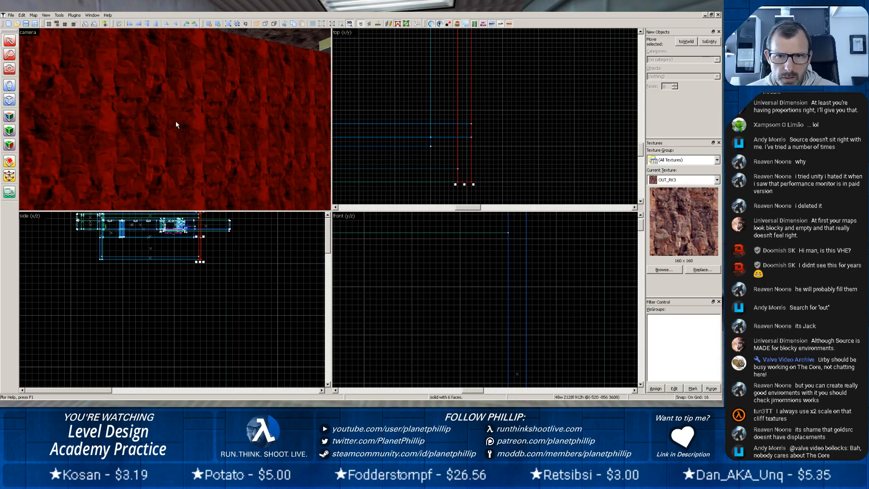
key(z)
scroll(202, 118, up, 5)
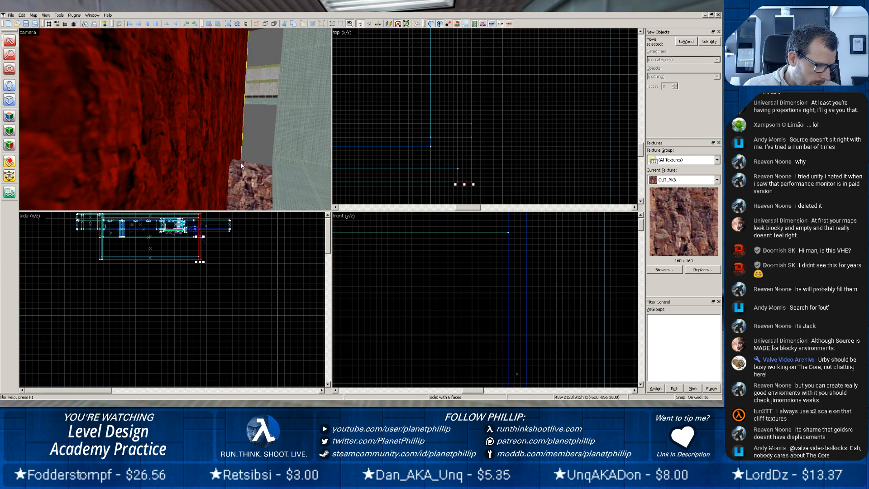
key(z)
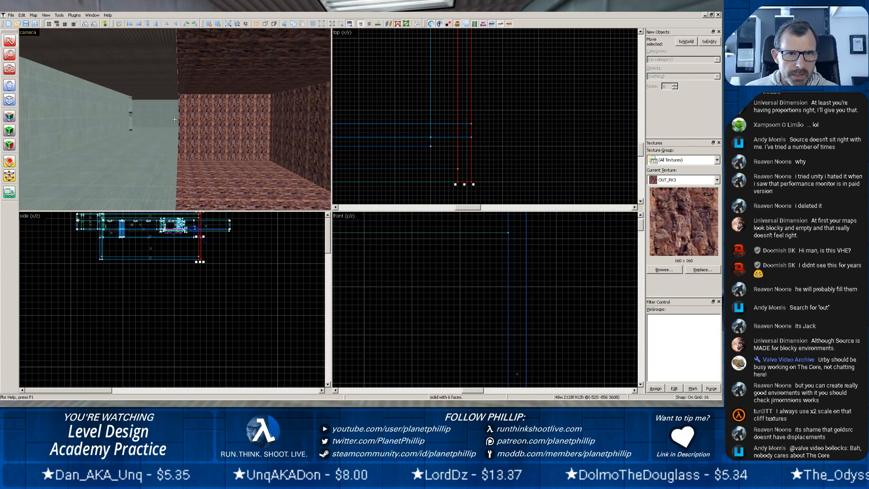
key(z)
scroll(202, 139, up, 7)
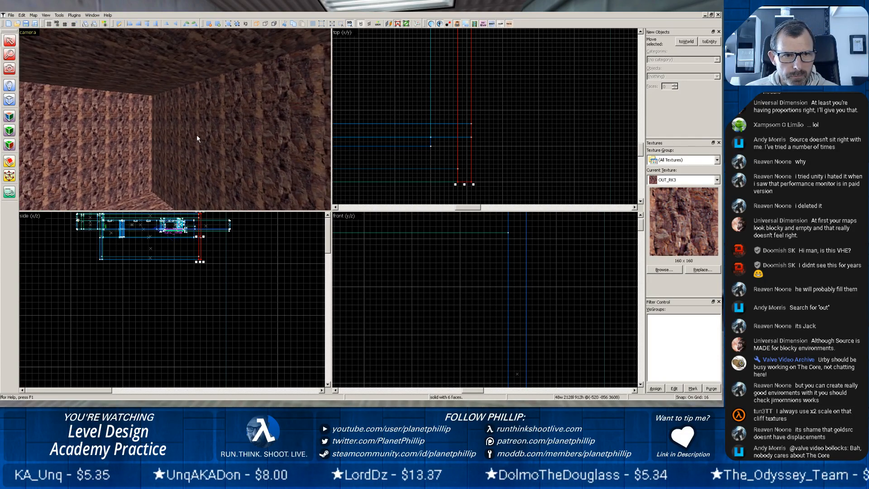
key(z)
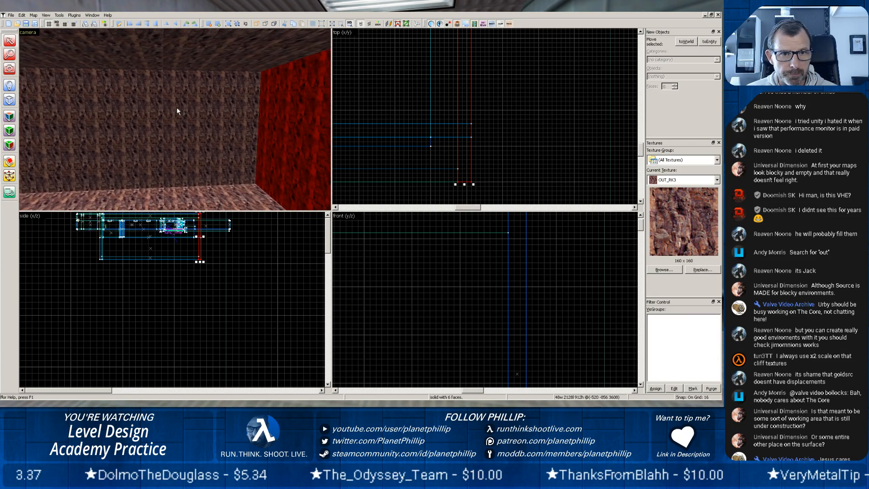
Shorten the far rock wall to 1680 units wide, leaving a gap at its corner with the extended wall.
click(177, 111)
scroll(398, 148, down, 3)
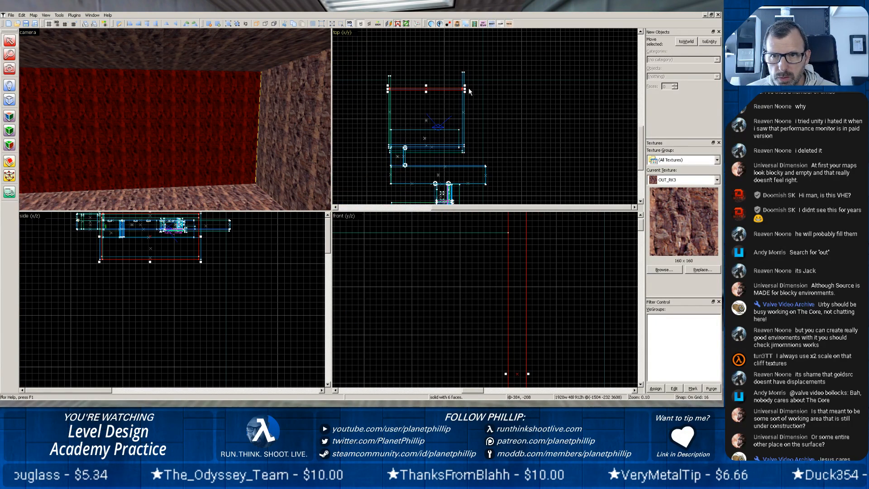
drag(464, 89, 455, 89)
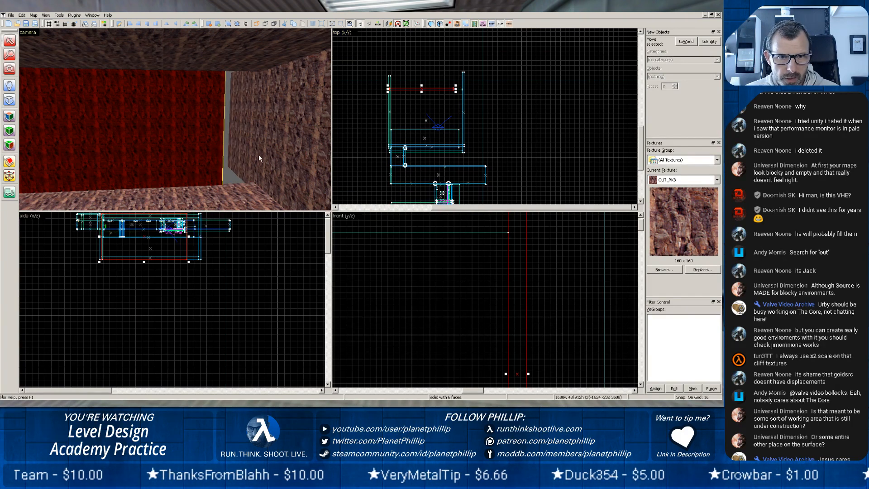
Shorten the extended side wall at its far end to a length of 1664 units.
click(463, 109)
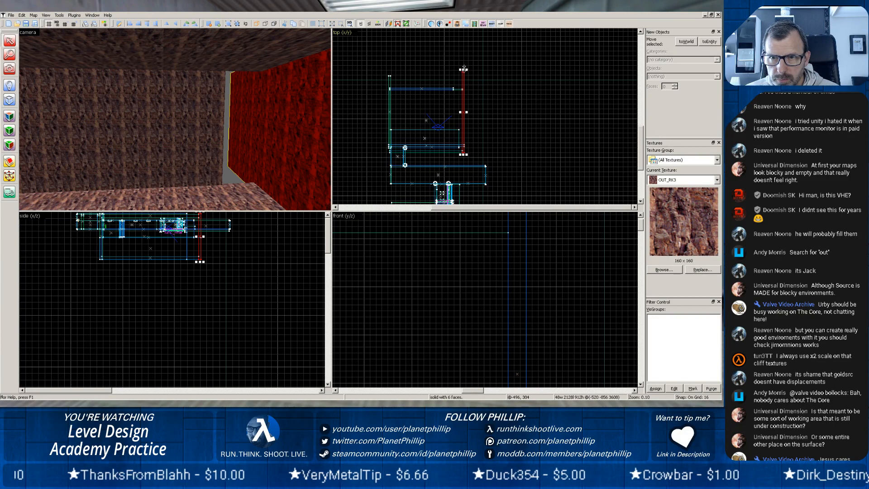
drag(464, 67, 462, 91)
scroll(480, 99, up, 10)
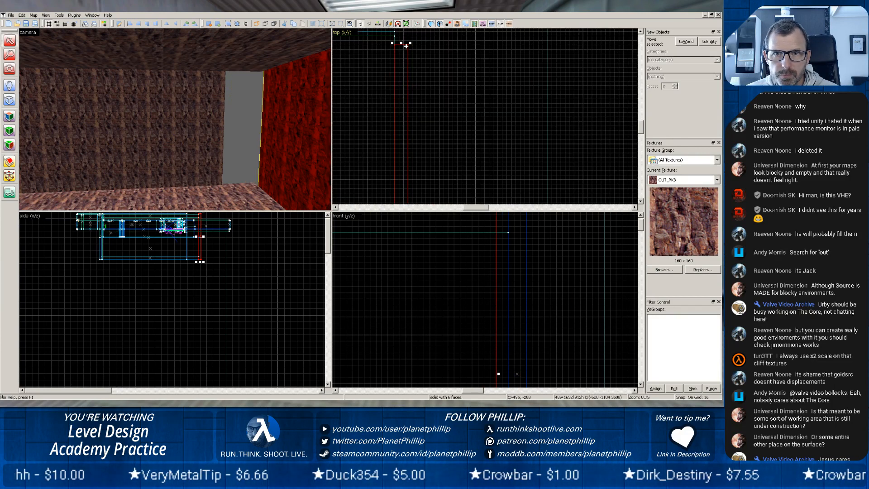
drag(400, 43, 401, 34)
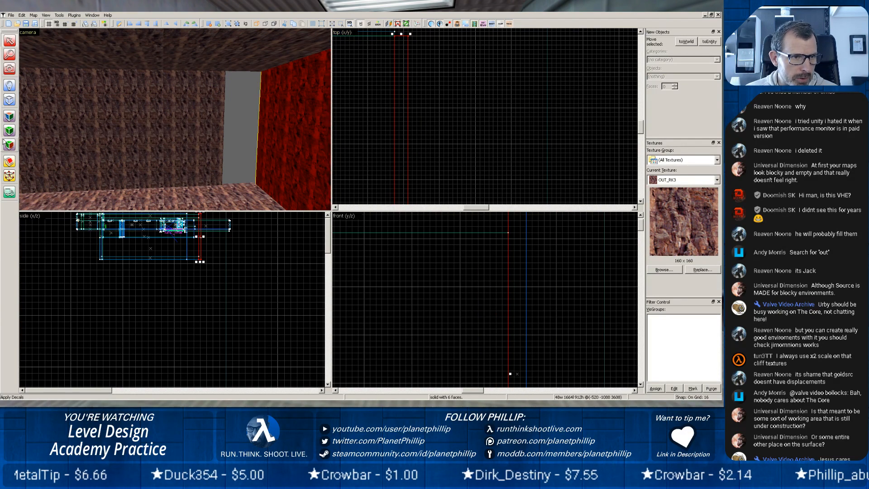
Draw a 240 by 16 unit rock-textured block across the corner gap between the far wall and the side wall.
scroll(298, 109, down, 3)
scroll(383, 113, down, 3)
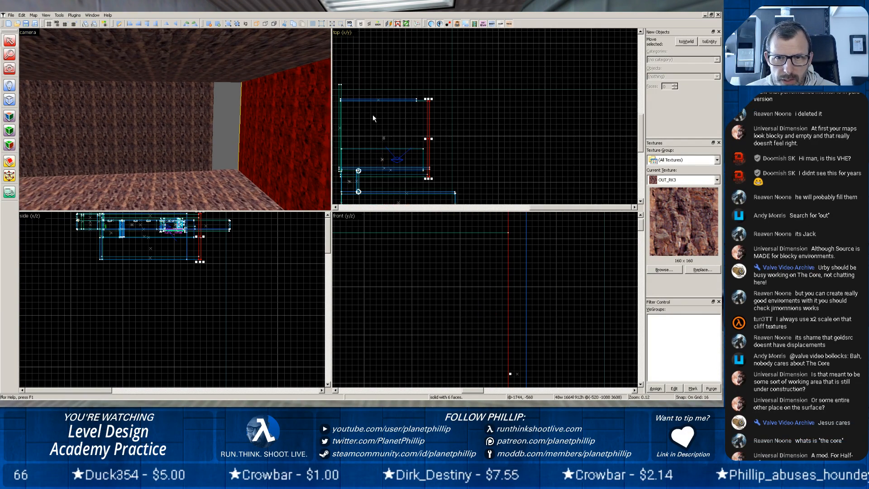
click(10, 99)
scroll(410, 106, up, 4)
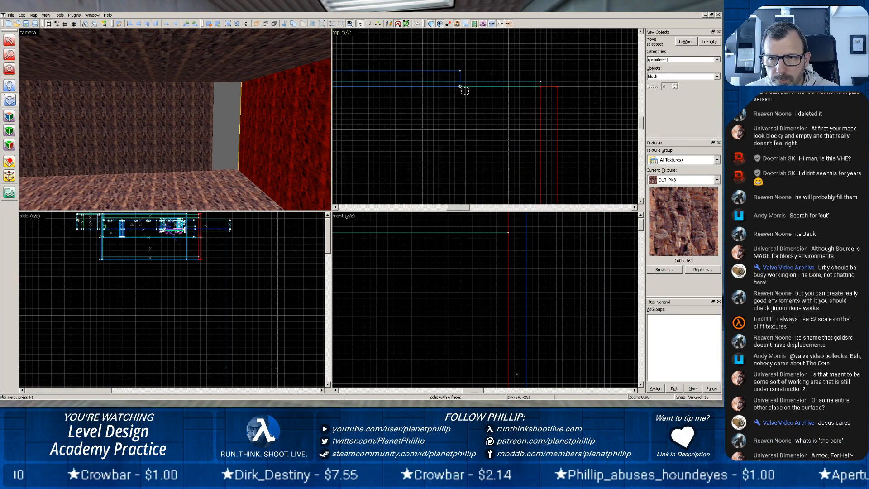
drag(460, 86, 543, 81)
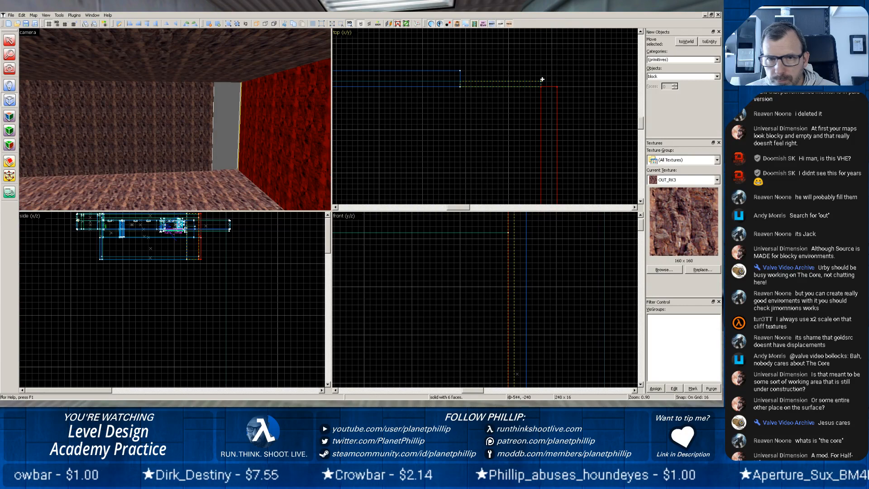
scroll(493, 257, down, 5)
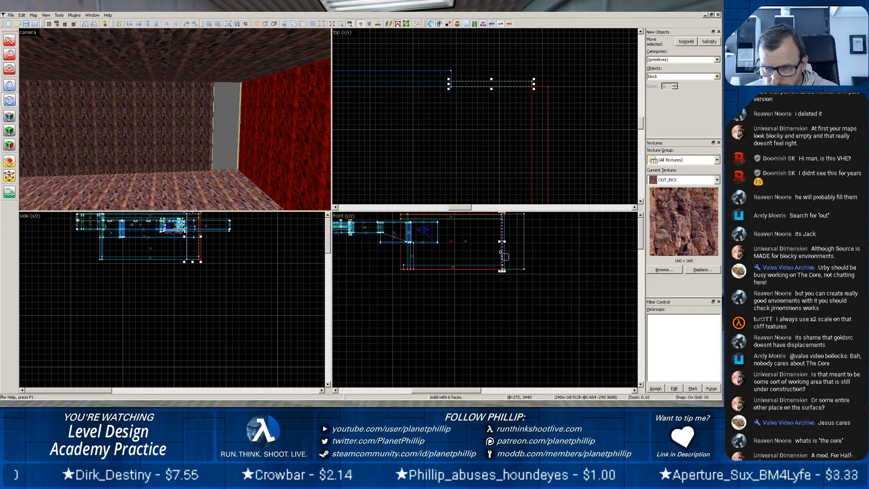
Lower the top of the gap block to a height of 560 units and create it, keeping the space above open.
scroll(500, 252, down, 2)
scroll(516, 241, up, 5)
drag(522, 240, 517, 283)
drag(495, 253, 502, 275)
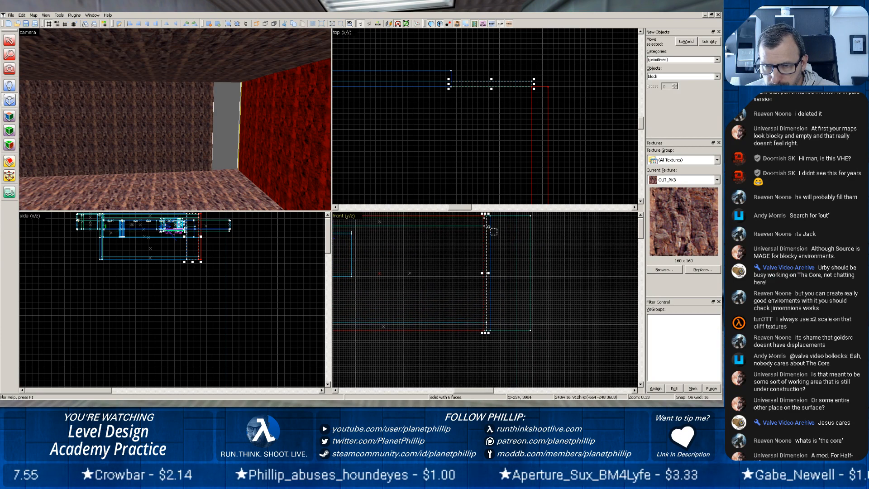
drag(485, 215, 487, 257)
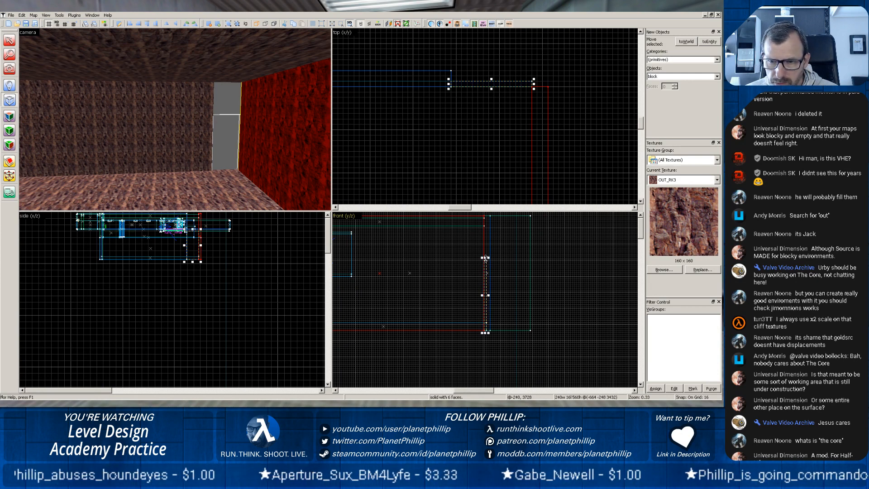
click(495, 156)
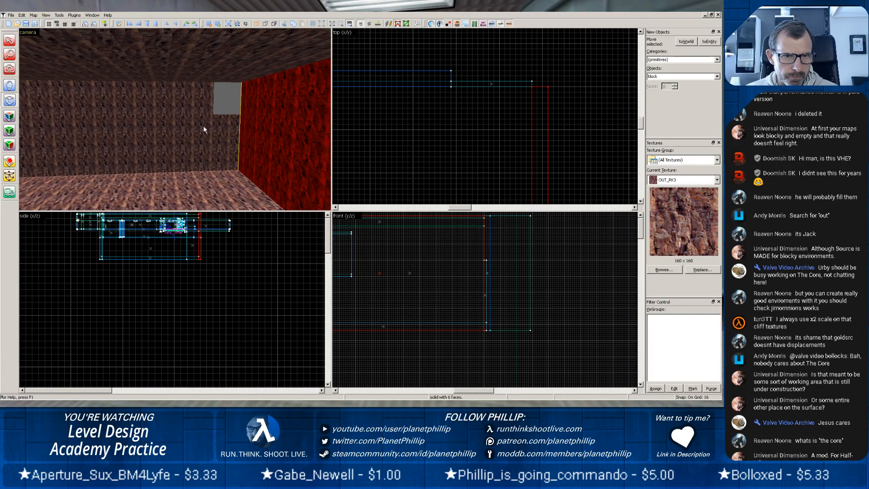
Inspect the opening in the rock area's far corner, the corridor's open side and the column in the corridor.
key(z)
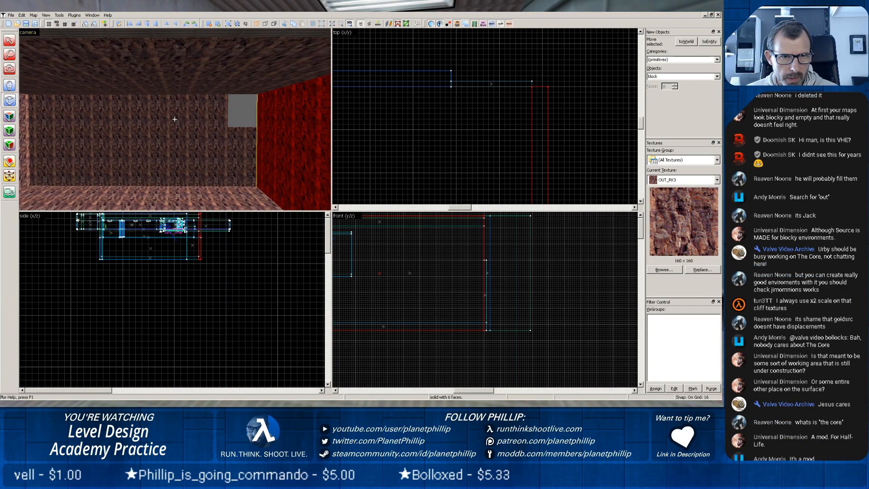
key(z)
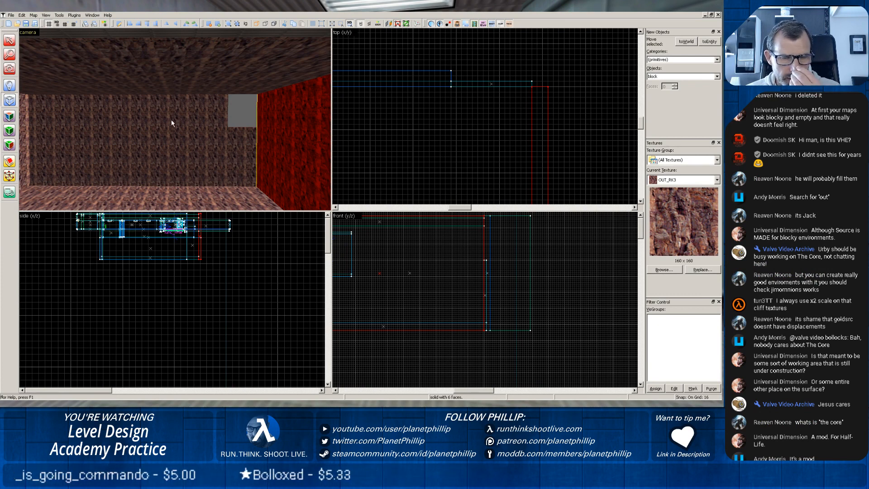
scroll(192, 138, down, 3)
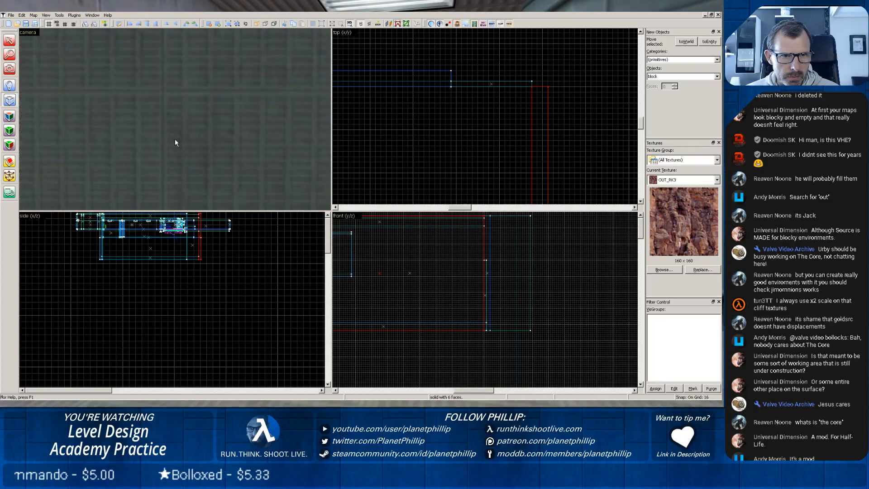
scroll(216, 127, up, 1)
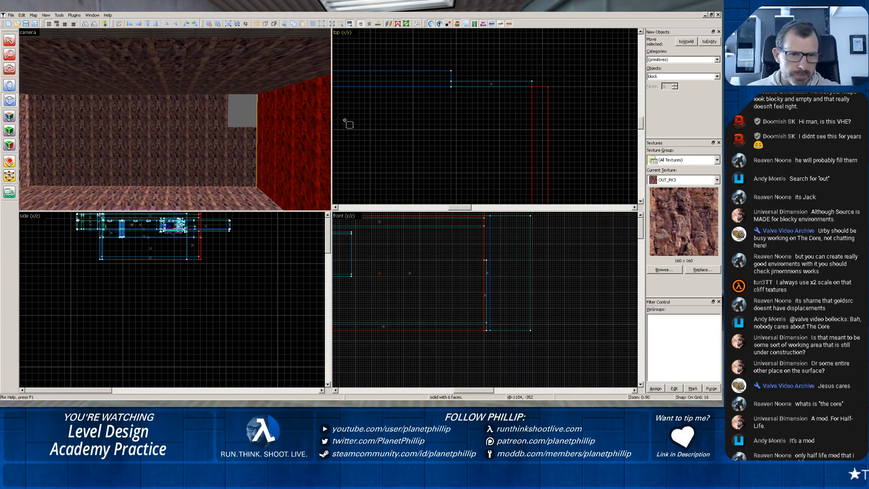
key(z)
key(w)
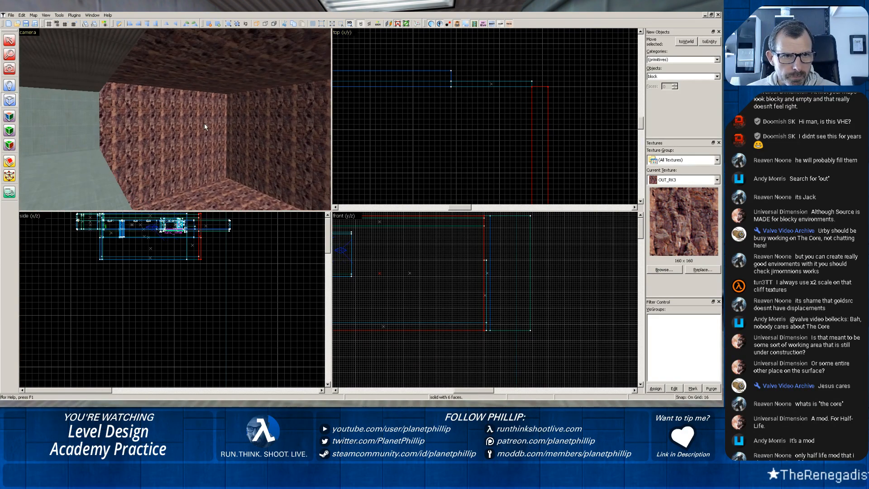
key(z)
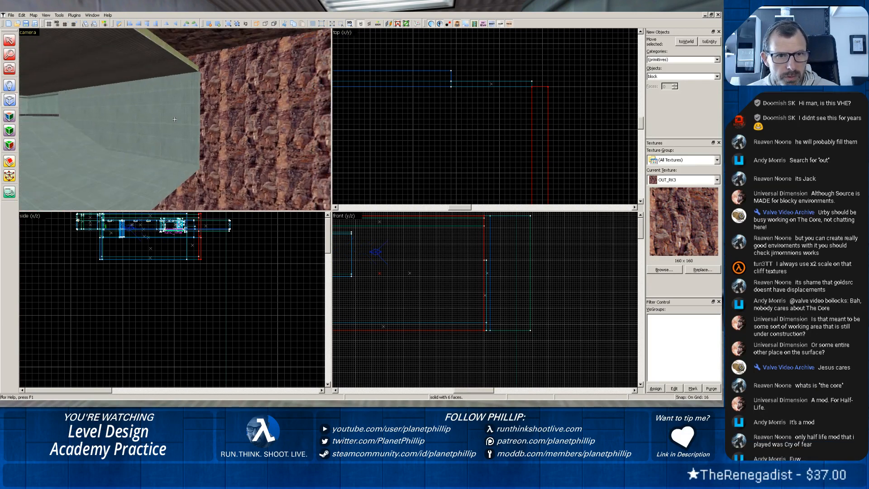
key(w)
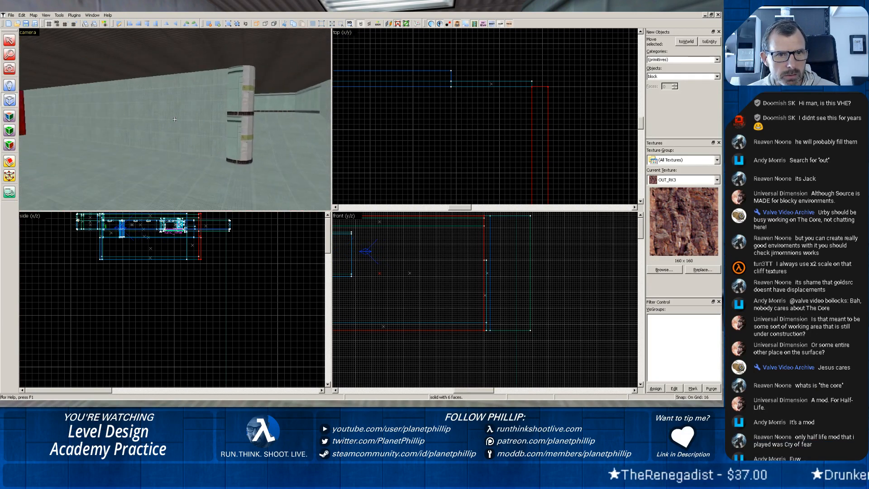
key(z)
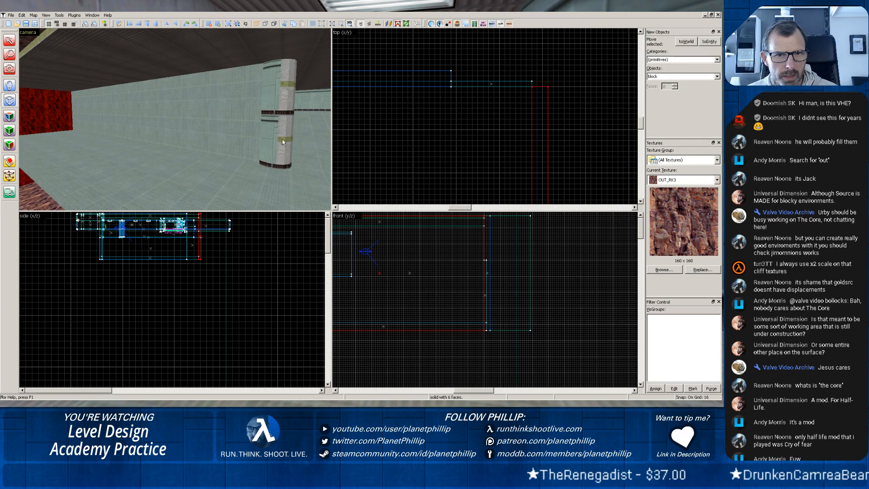
key(z)
key(w)
key(z)
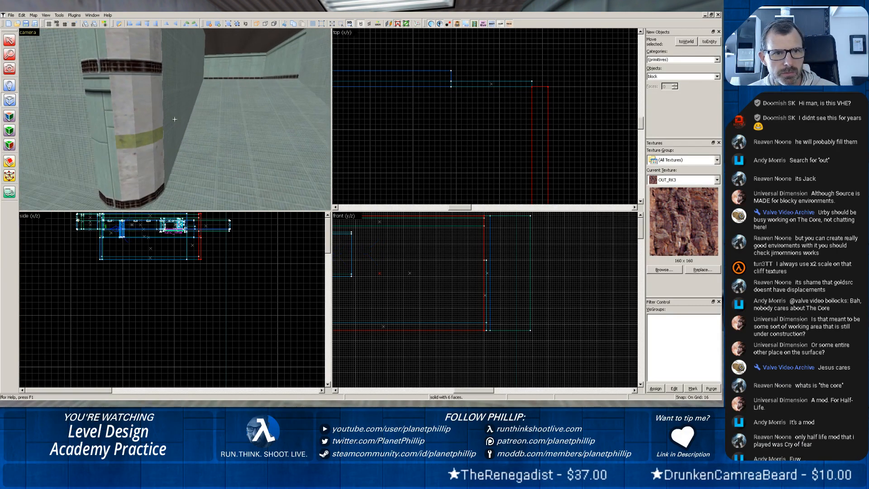
key(z)
key(z)
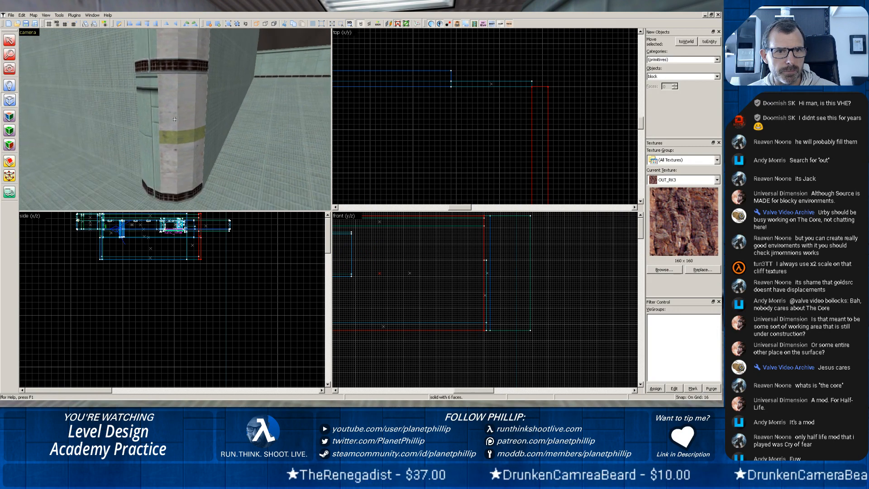
key(z)
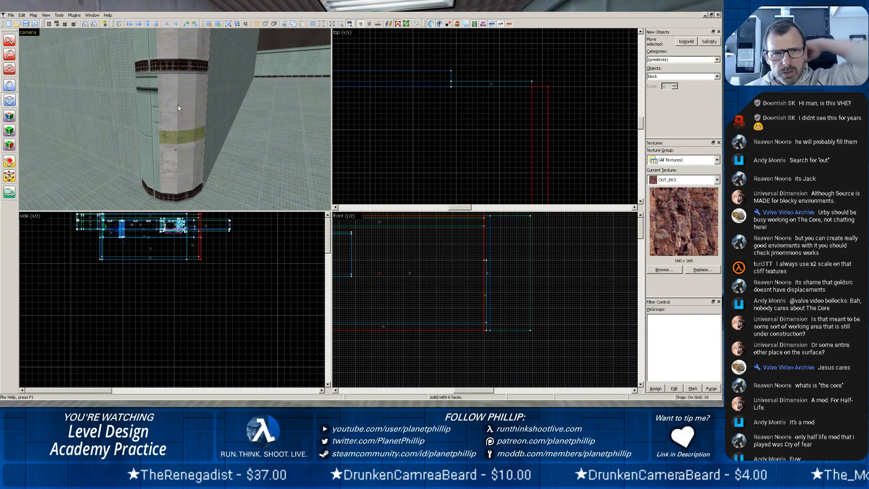
scroll(178, 108, down, 5)
key(z)
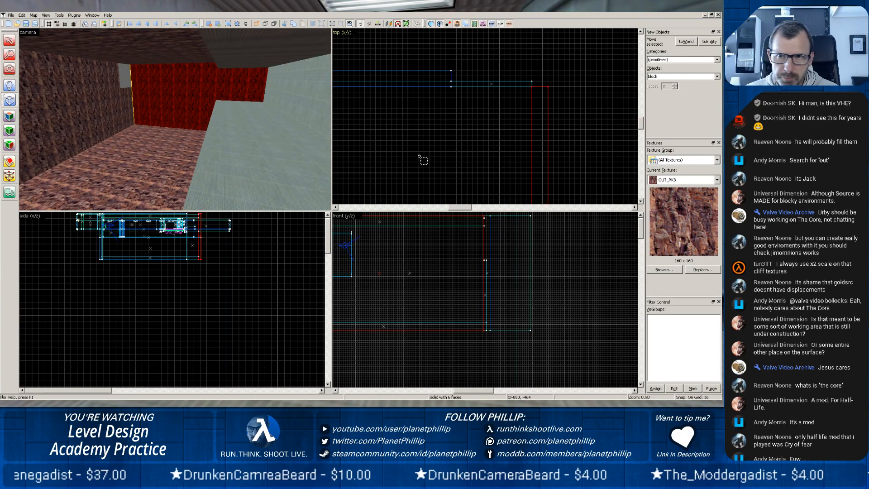
scroll(421, 159, down, 3)
scroll(420, 240, down, 4)
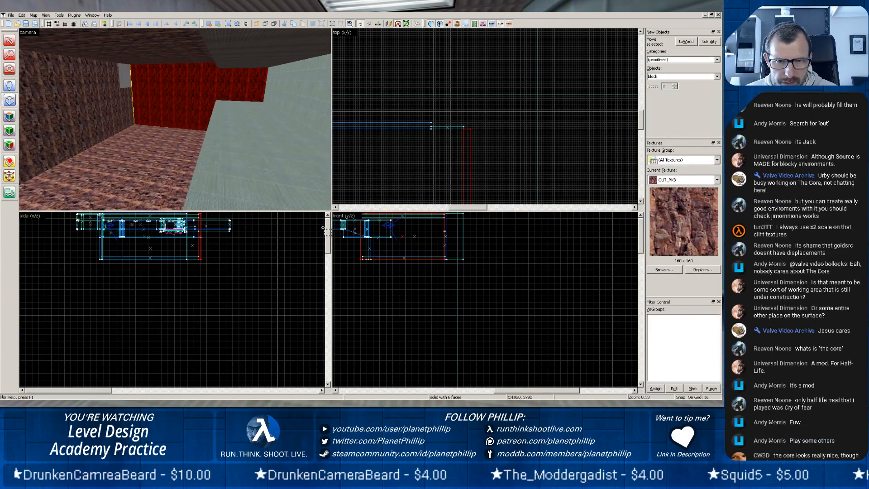
key(z)
key(z)
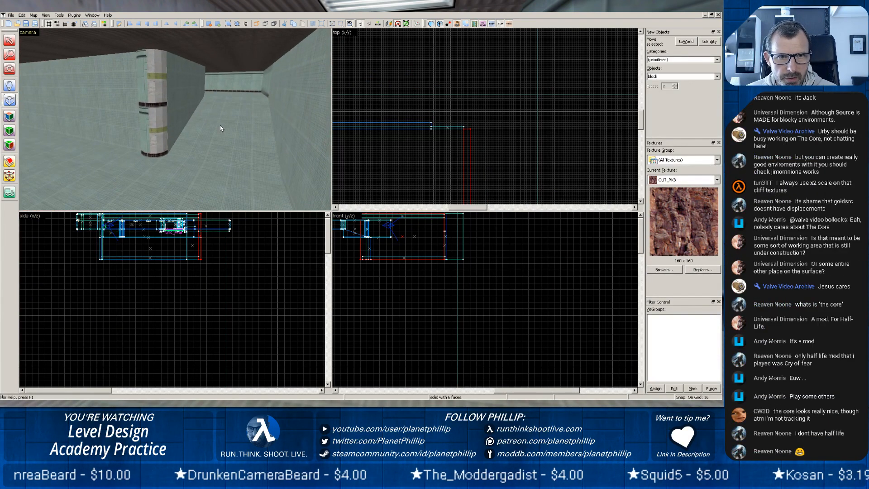
key(shift+s)
click(108, 92)
click(231, 127)
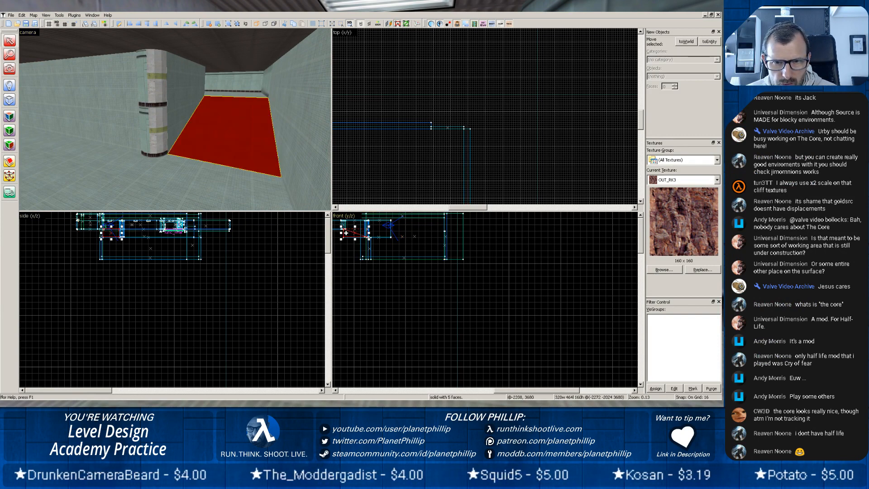
drag(346, 233, 410, 237)
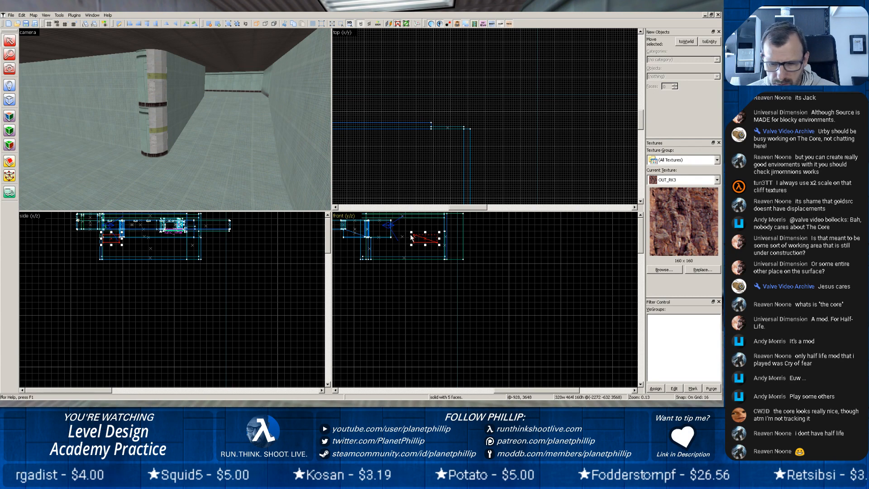
key(Delete)
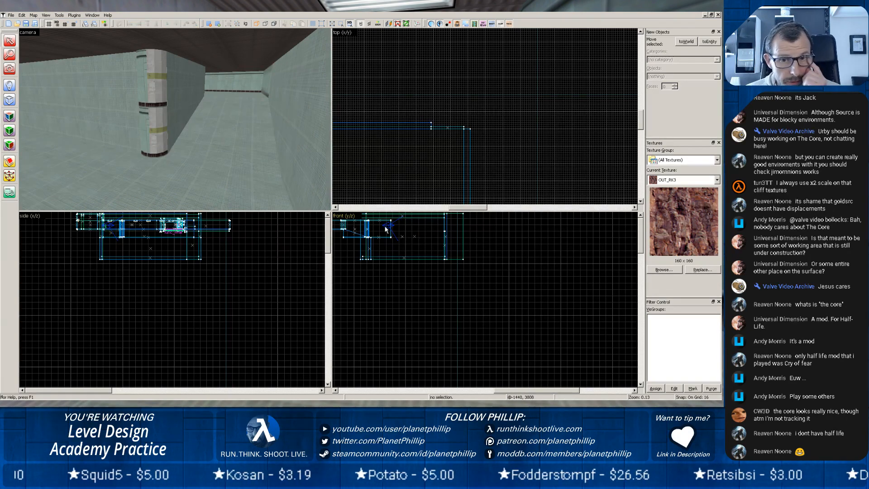
Extend the corridor's floor block to a width of 1888 units so it reaches the rock area's side wall.
key(z)
key(z)
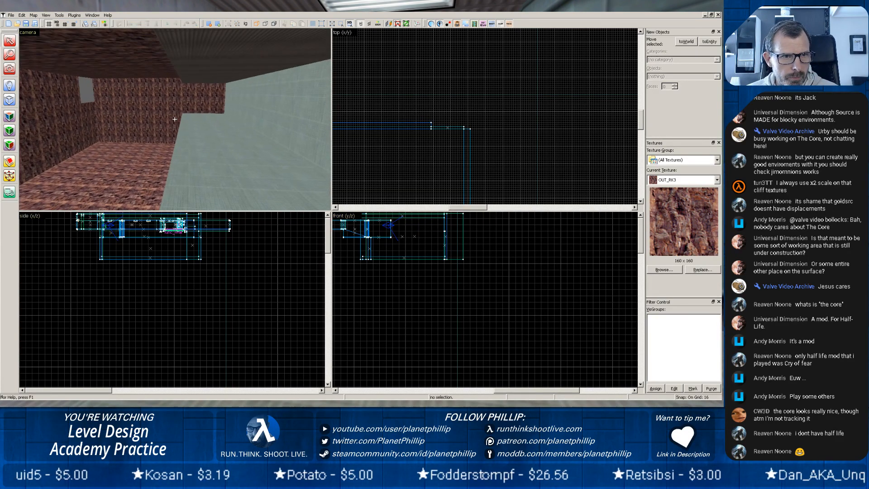
scroll(436, 164, down, 2)
scroll(432, 162, down, 3)
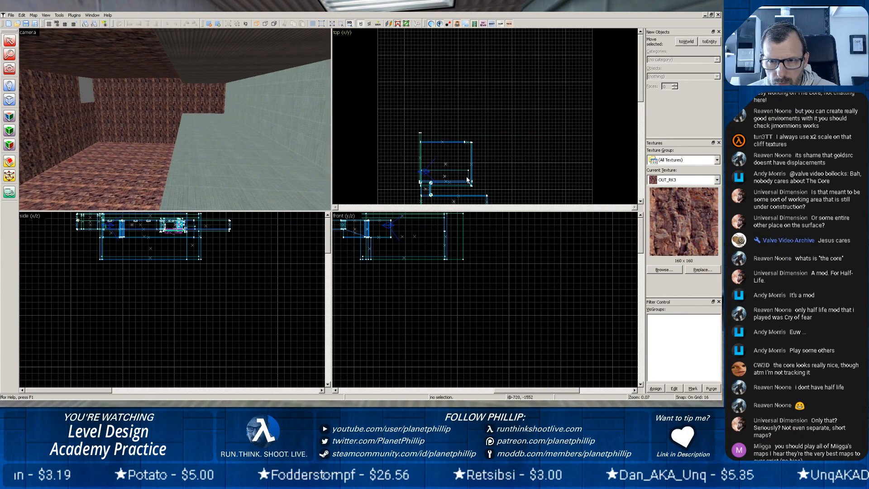
click(440, 174)
scroll(466, 186, up, 5)
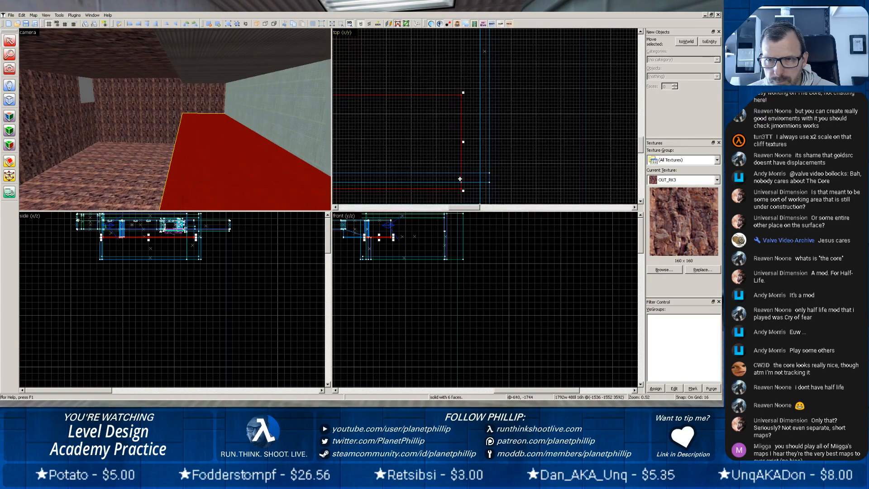
drag(463, 144, 482, 143)
click(406, 175)
Draw a 256 by 1056 unit block footprint along the rock side wall, from the corridor floor's edge to the corner opening.
scroll(466, 129, down, 5)
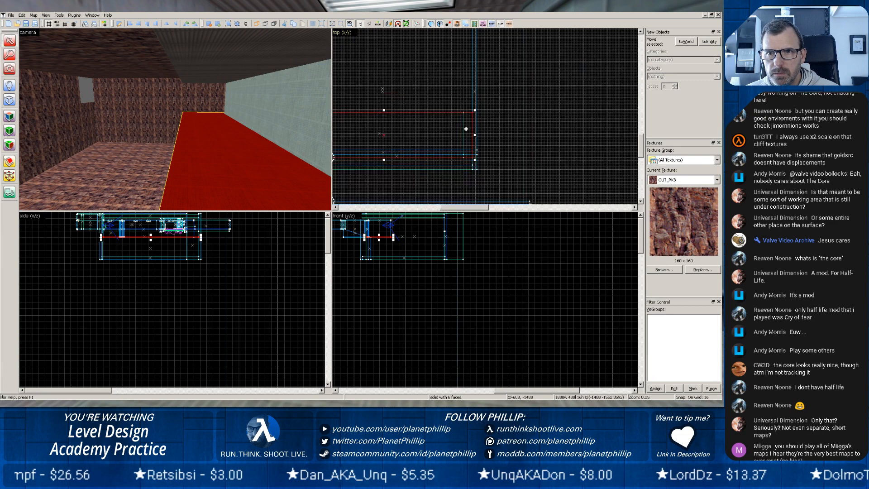
click(5, 103)
scroll(449, 74, up, 2)
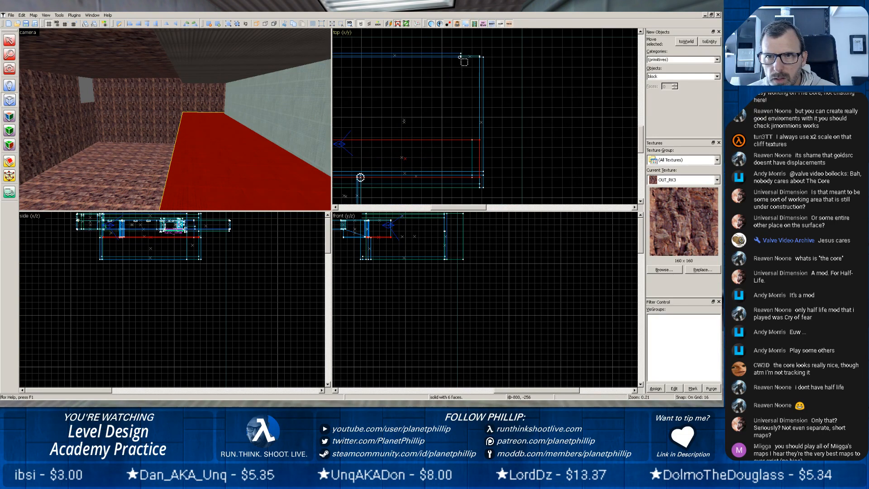
drag(461, 57, 482, 142)
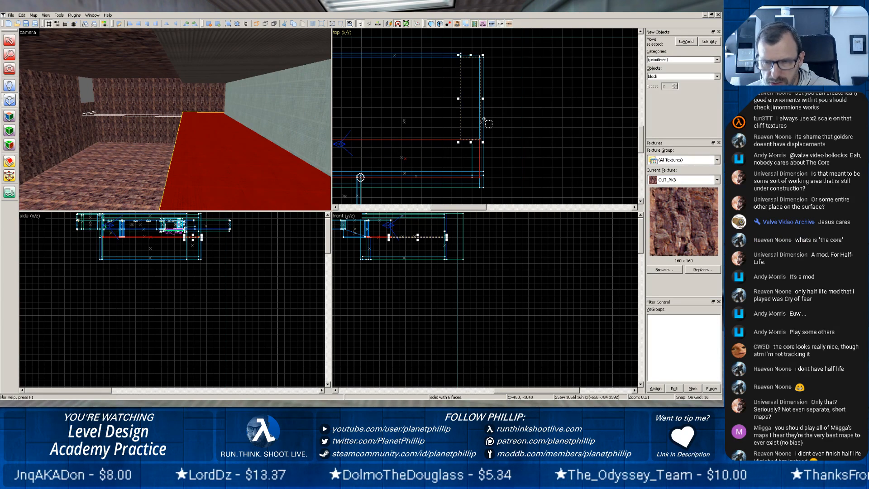
scroll(484, 120, up, 5)
key(Return)
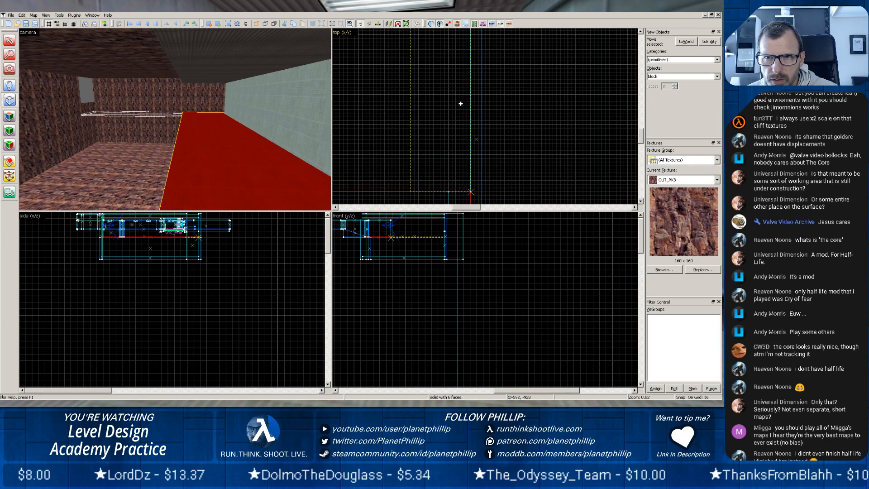
drag(460, 104, 459, 104)
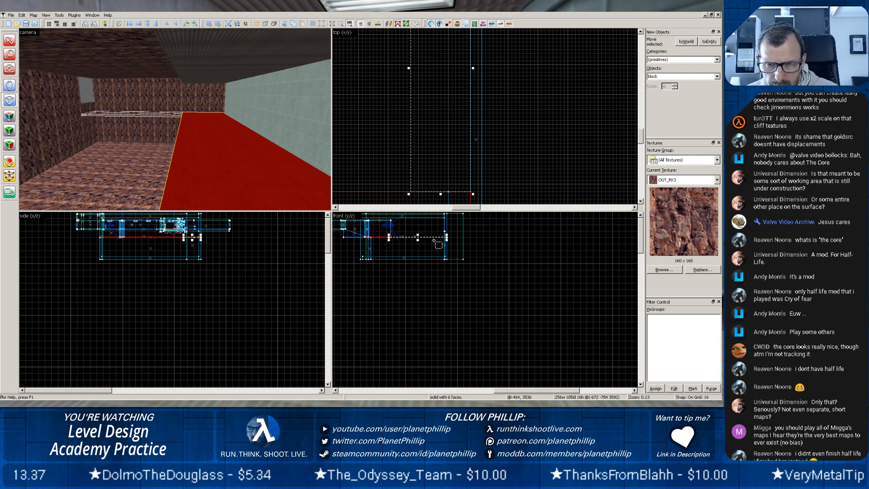
Raise the new block's height to 128 units, up to the lower edge of the corner opening.
scroll(433, 241, up, 3)
scroll(434, 241, up, 2)
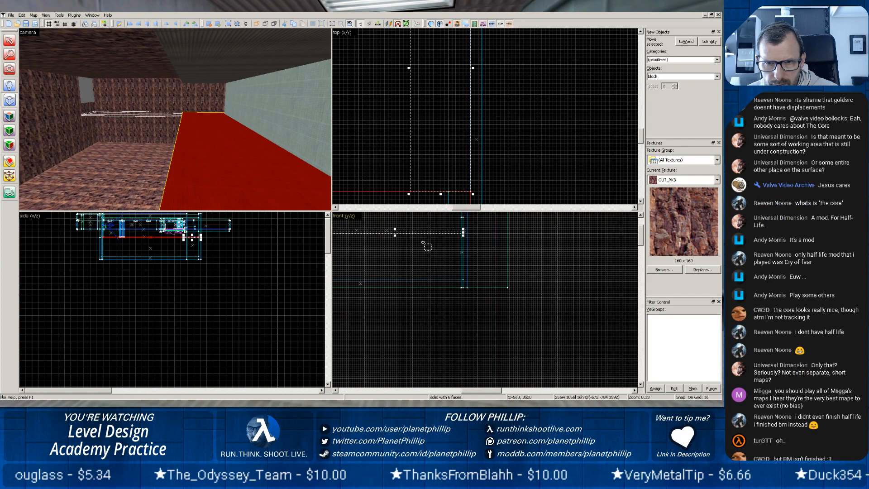
mouse_move(425, 243)
mouse_down()
mouse_move(451, 308)
mouse_move(489, 259)
mouse_up()
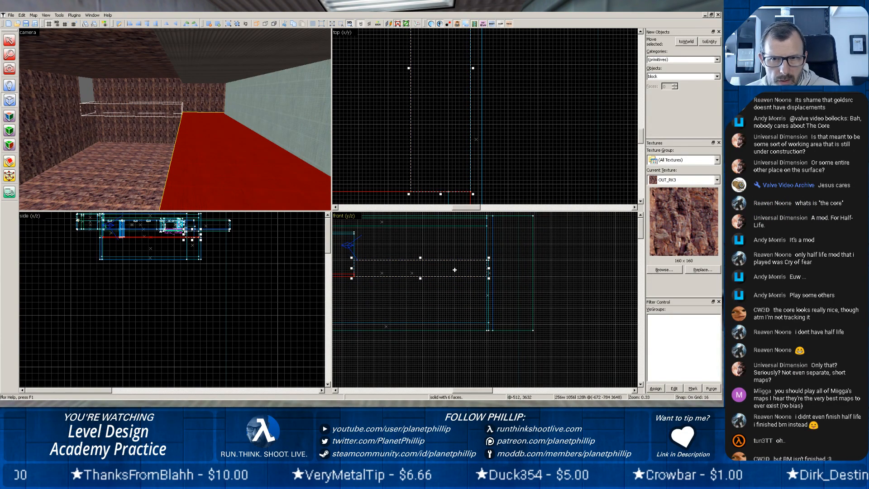
Pick up the corridor floor's C1A0_LABFLR texture and create the 128-unit-high block with it.
click(9, 116)
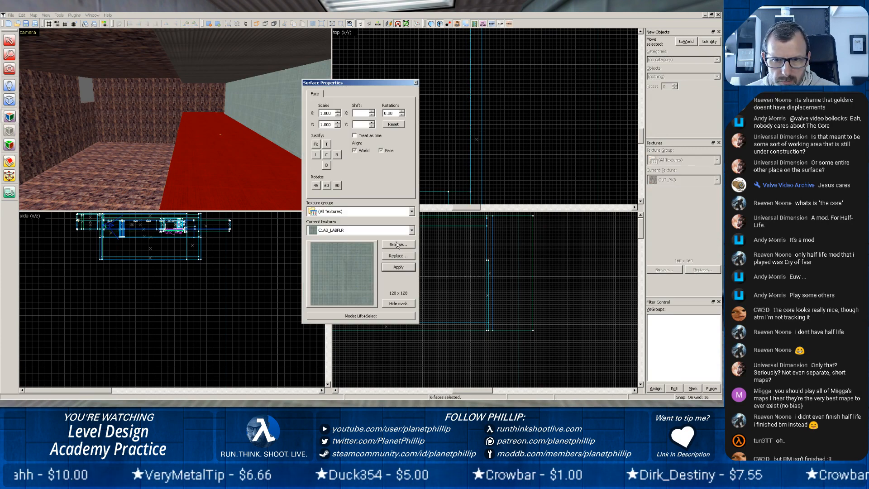
click(415, 83)
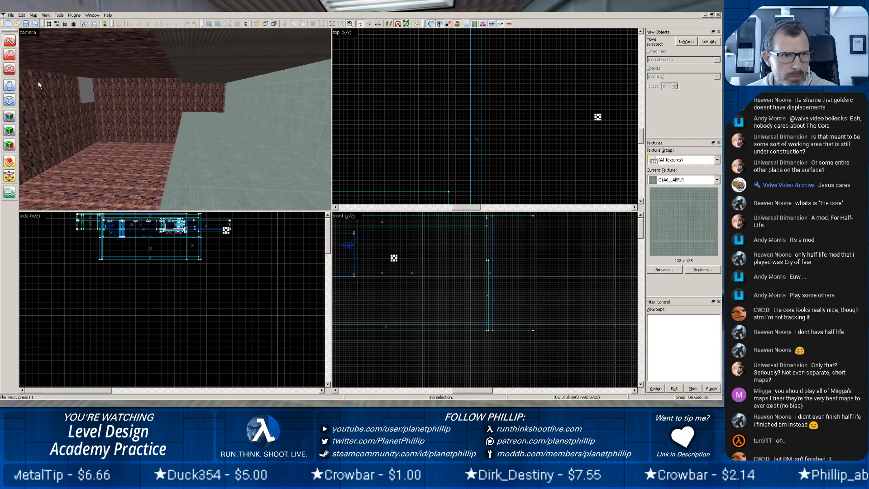
click(10, 100)
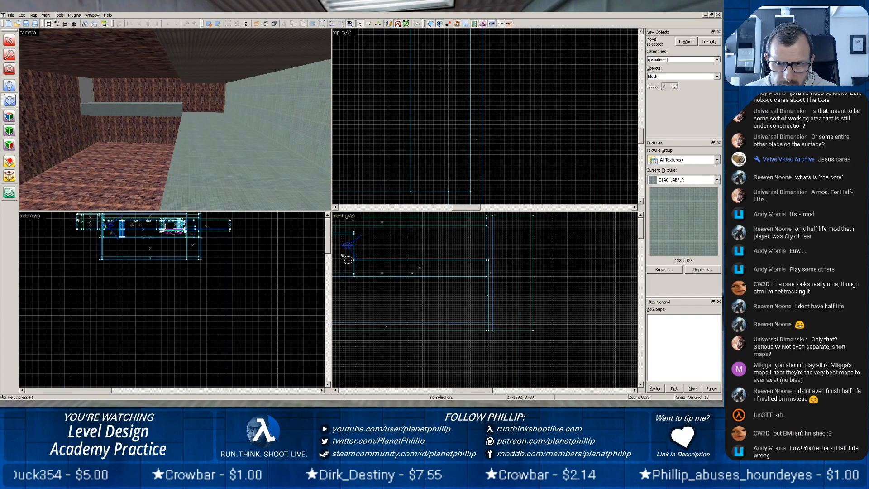
Clip the block diagonally so it slopes up to the corner opening, keeping both pieces, and delete the upper wedge.
click(10, 161)
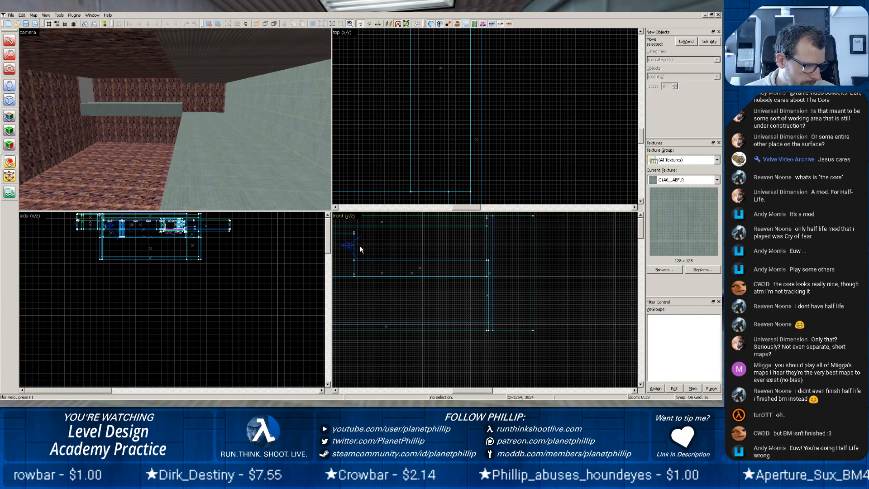
scroll(406, 272, up, 3)
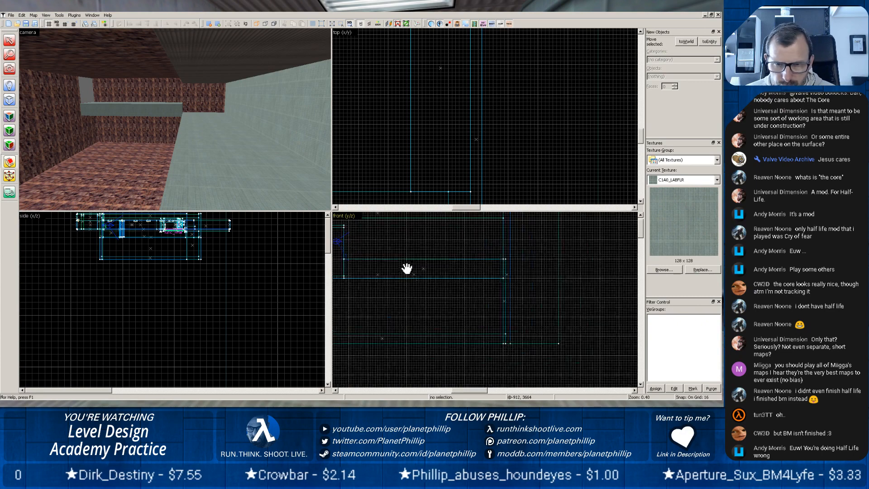
drag(408, 300, 456, 297)
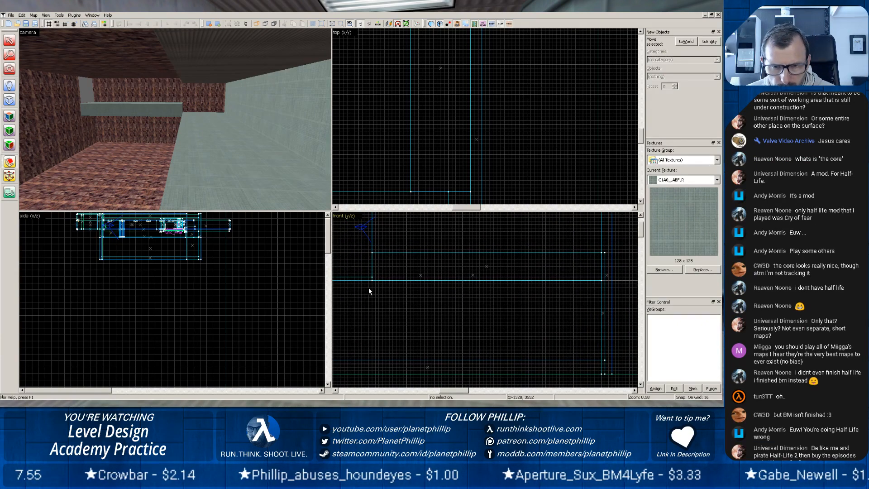
scroll(374, 283, up, 2)
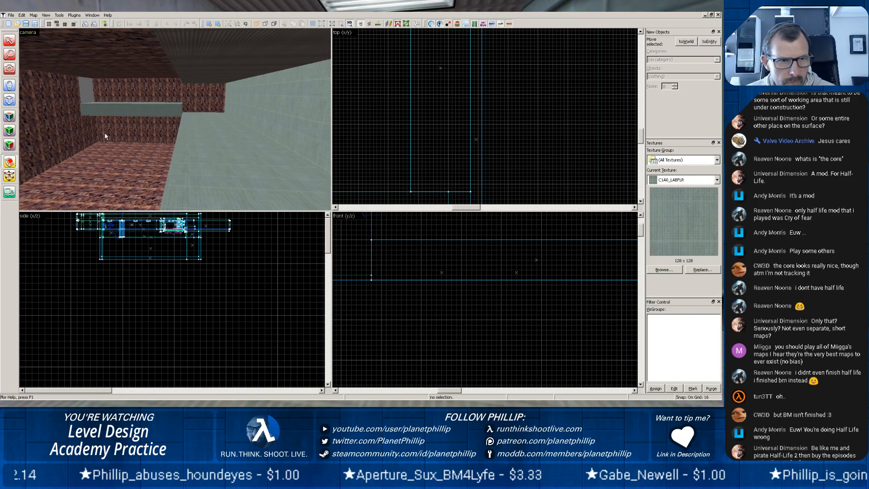
click(96, 115)
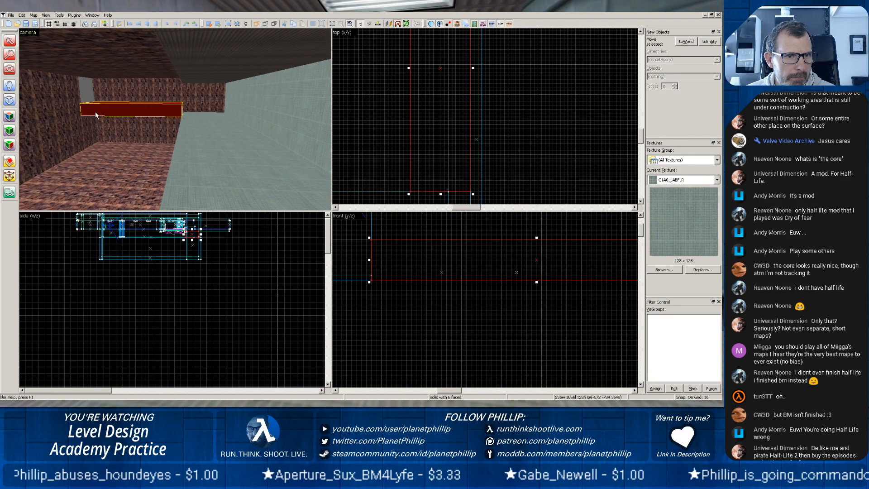
click(9, 161)
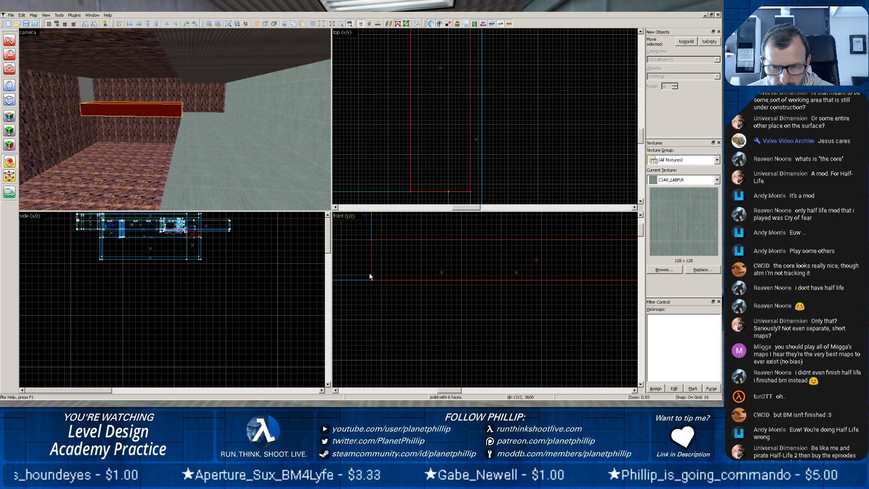
mouse_move(372, 277)
mouse_down()
mouse_move(665, 233)
mouse_move(607, 248)
mouse_move(611, 240)
mouse_up()
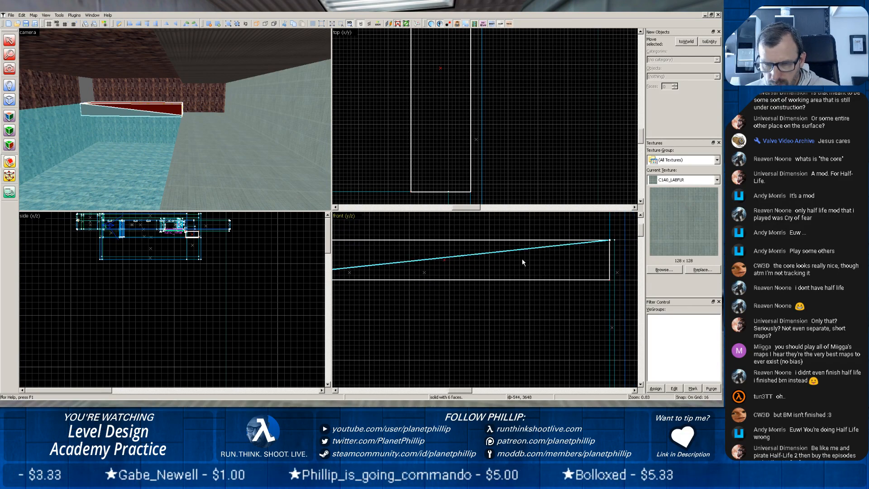
key(Return)
click(10, 41)
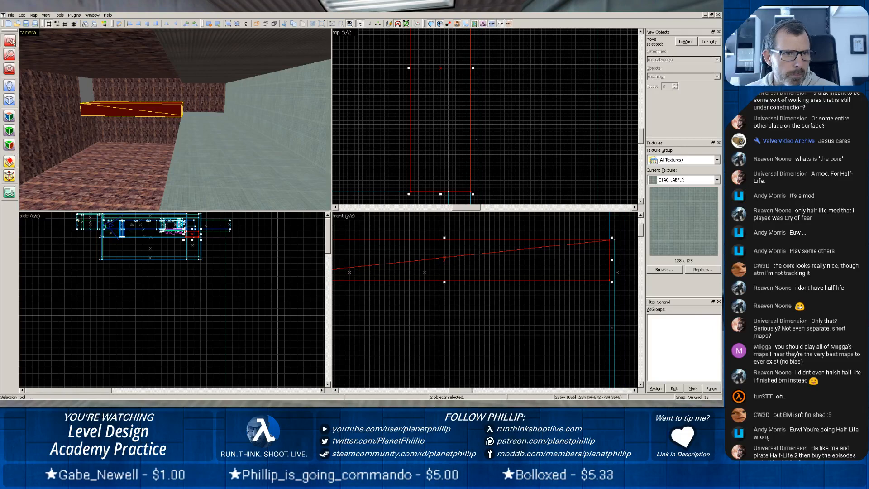
click(173, 112)
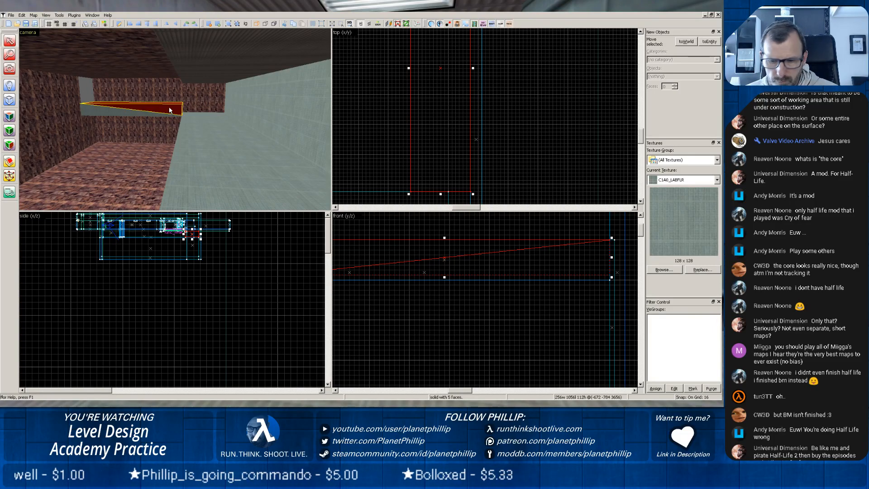
key(Delete)
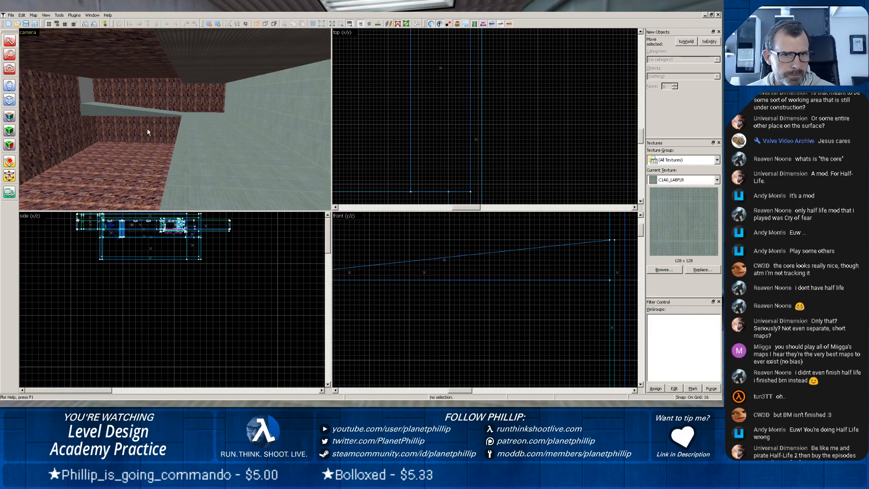
Inspect the ramp along the rock wall up to the corner opening and its approach from the corridor floor.
scroll(143, 131, up, 7)
key(z)
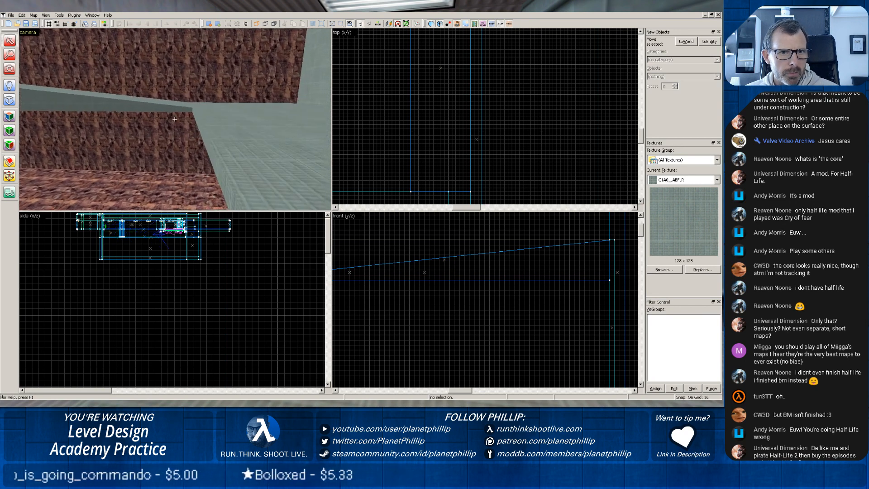
key(z)
scroll(174, 131, up, 10)
key(z)
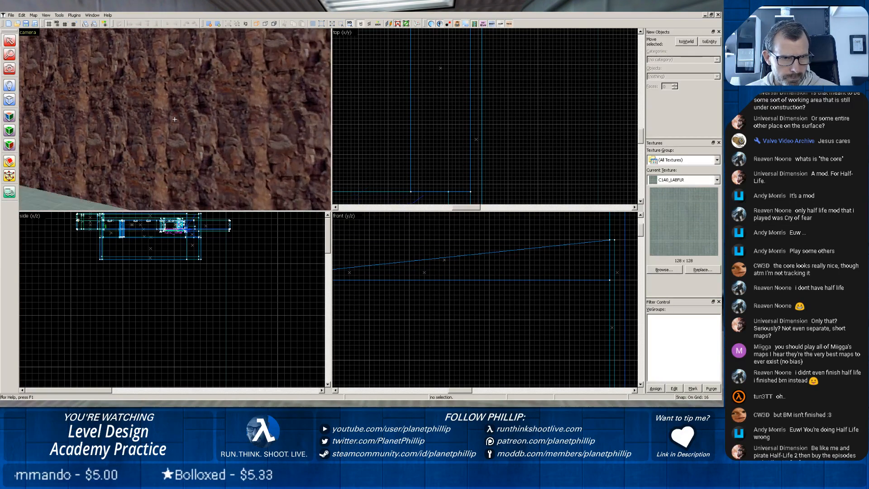
drag(172, 117, 141, 100)
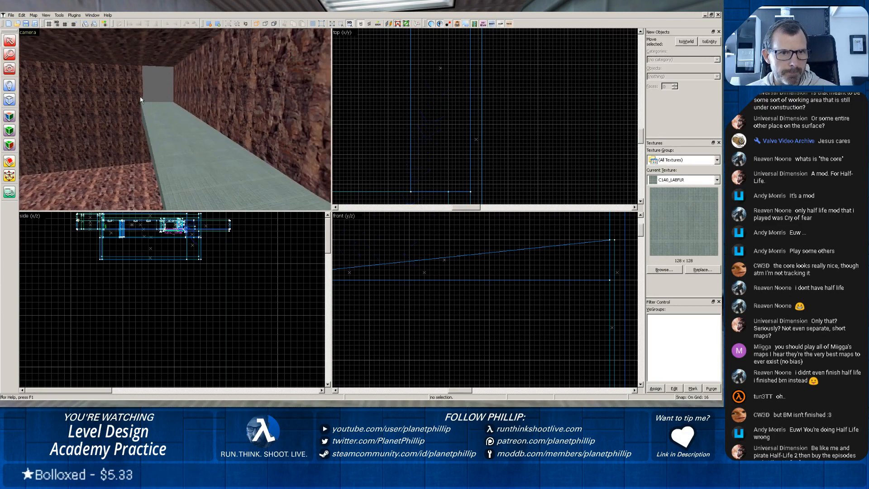
click(168, 135)
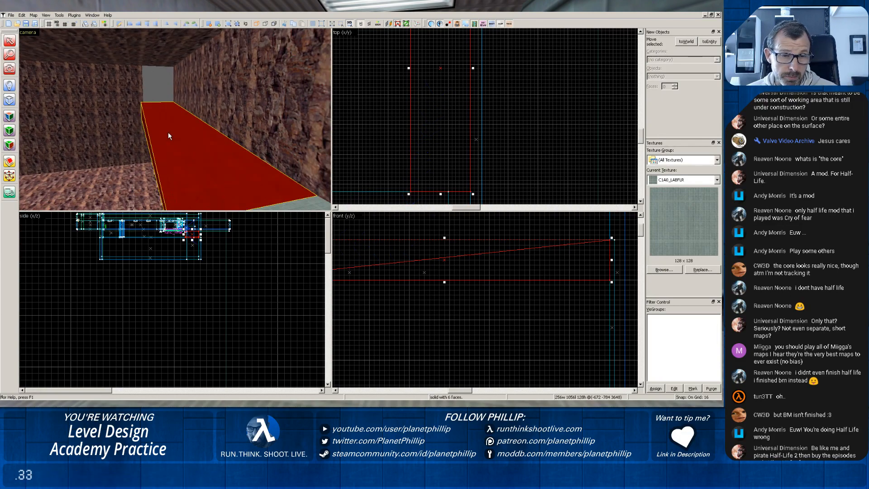
scroll(446, 176, down, 3)
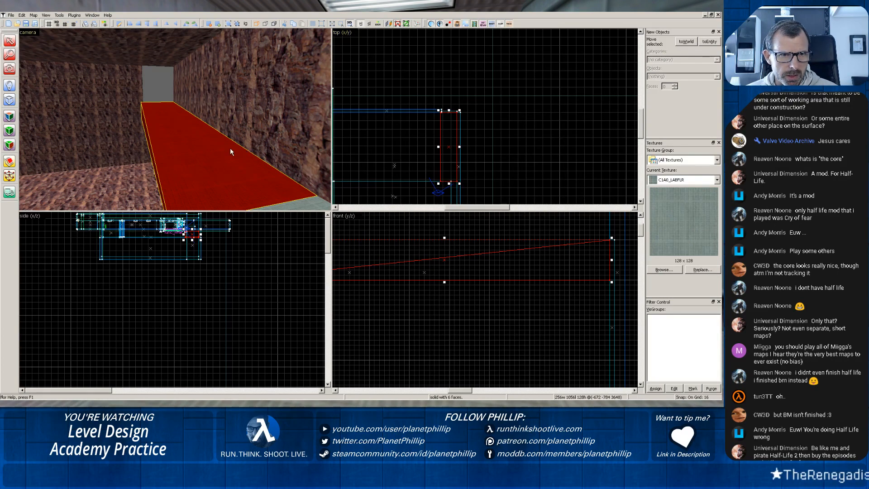
key(z)
key(w)
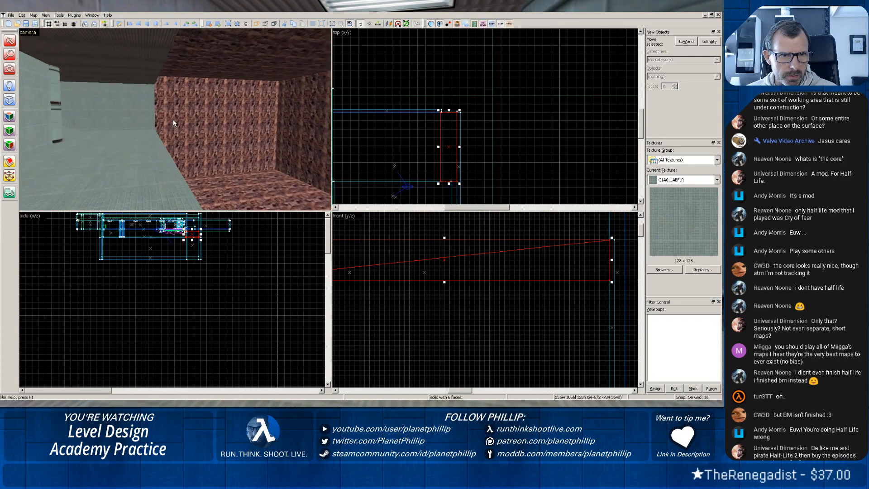
Try placing the ramp at x -1824, far across the rock area from the side wall and corner opening.
key(w)
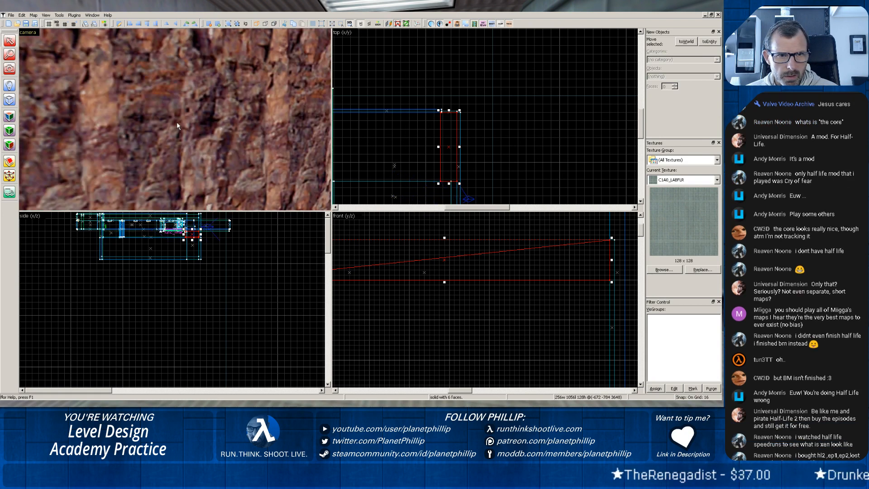
key(w)
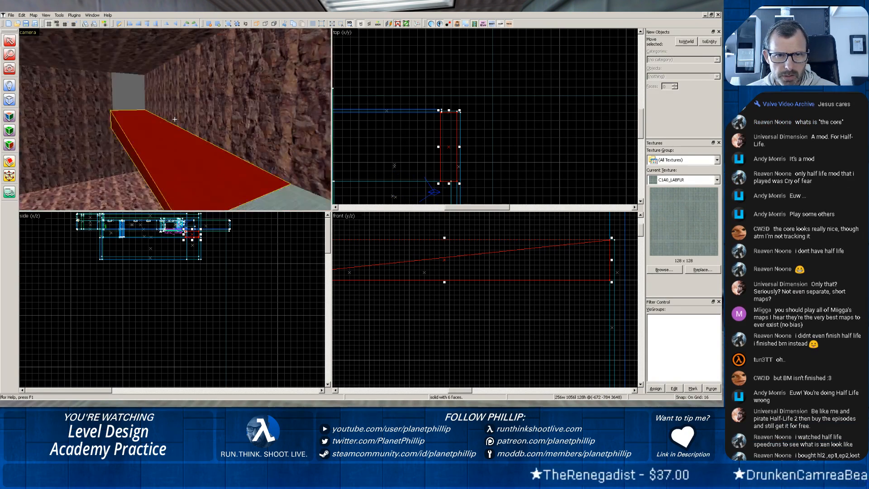
key(z)
click(178, 95)
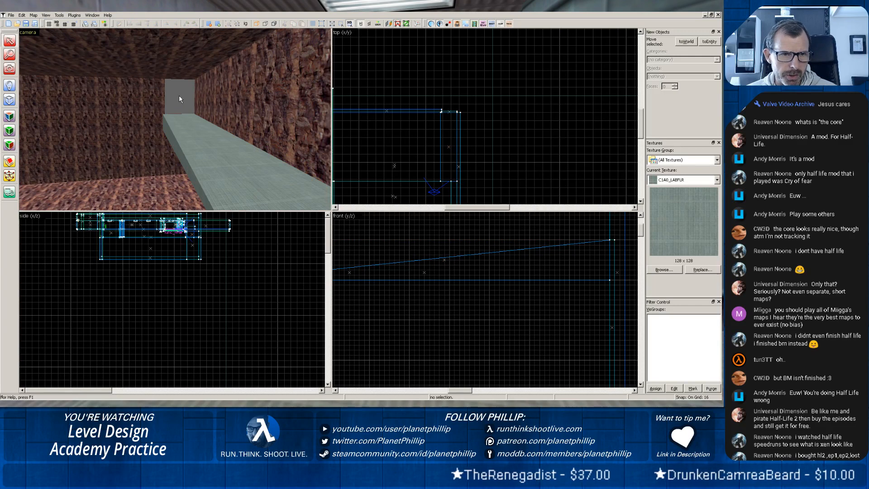
click(199, 138)
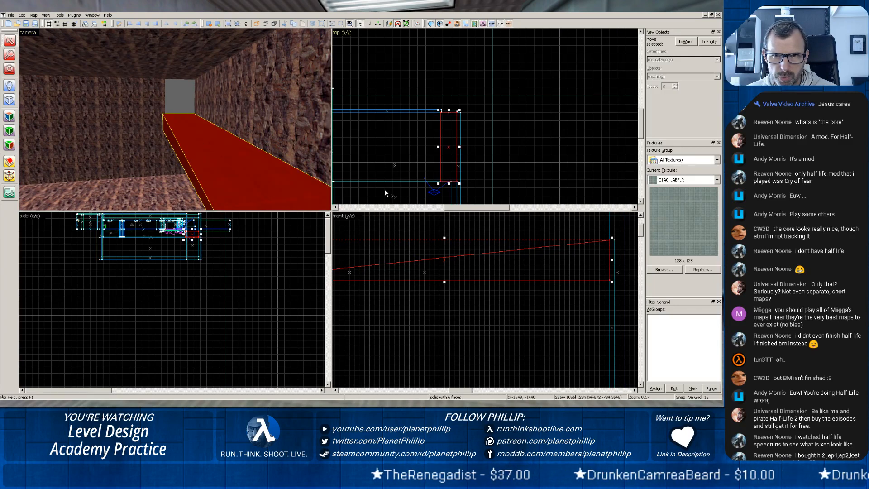
drag(447, 150, 402, 151)
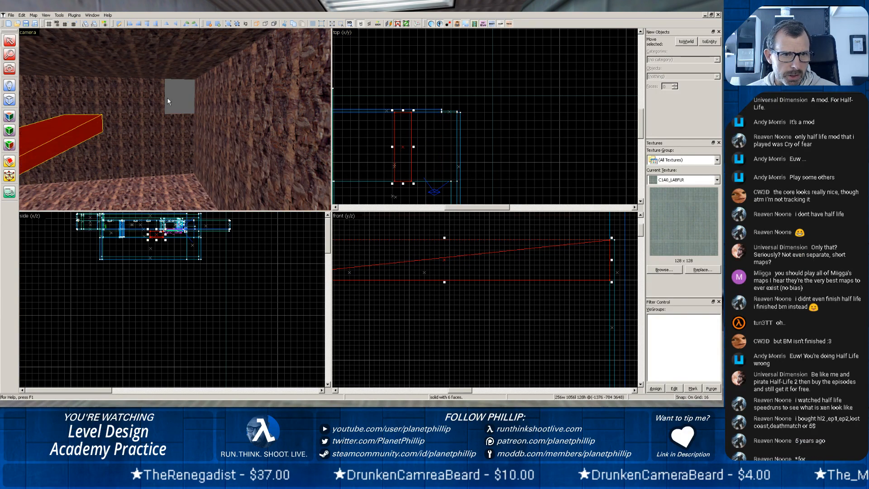
drag(402, 150, 374, 152)
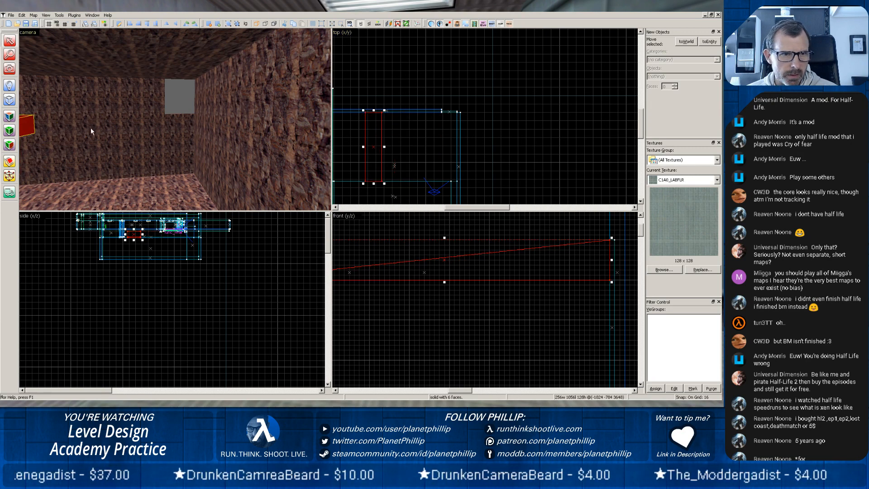
key(s)
key(z)
key(w)
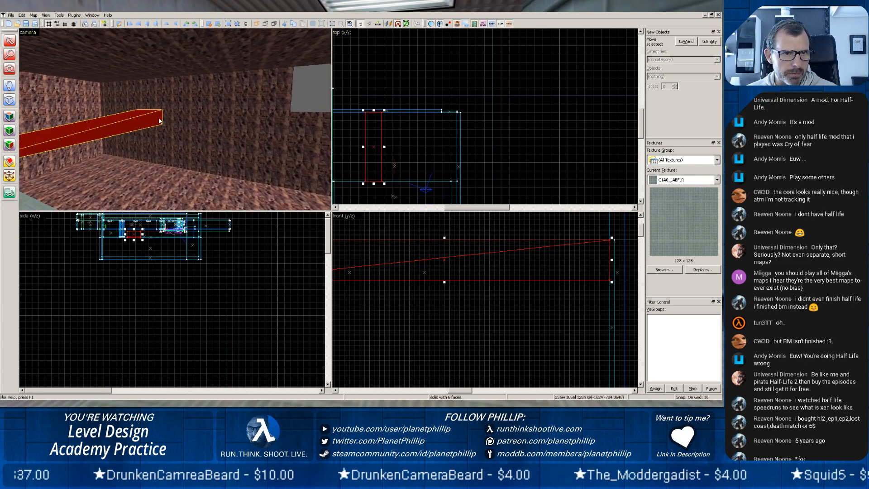
key(z)
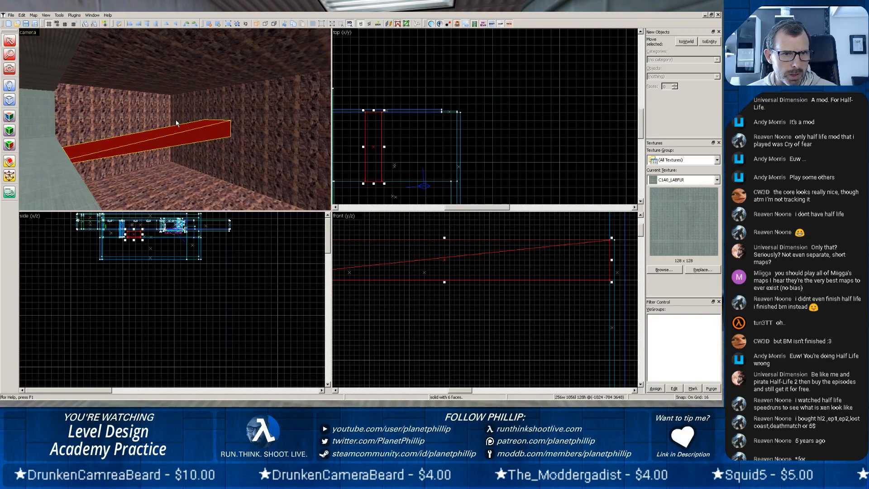
Move the ramp back toward the side wall to (-912, -784, 3648), just beside the corner opening.
scroll(344, 158, down, 1)
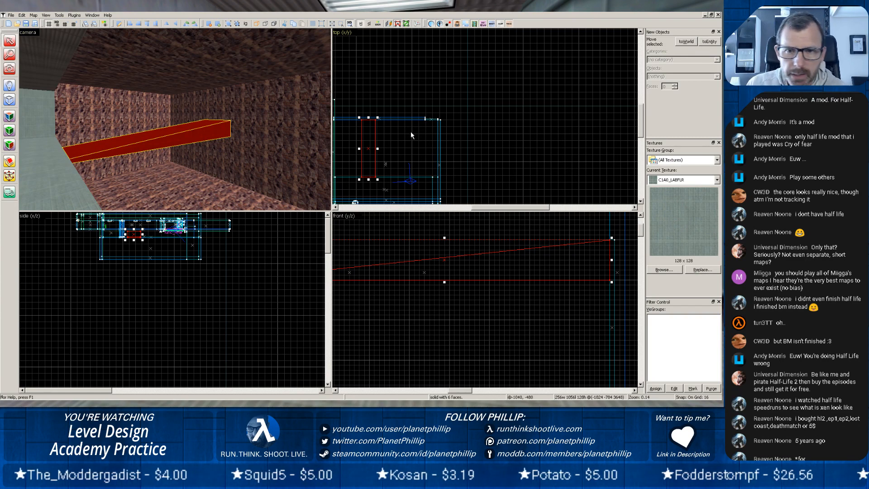
middle_drag(364, 152, 388, 151)
drag(389, 152, 437, 152)
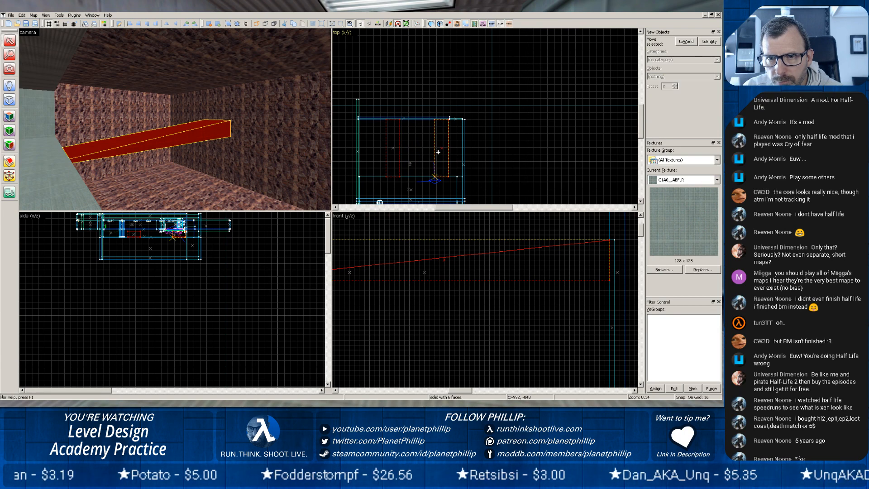
drag(438, 152, 438, 153)
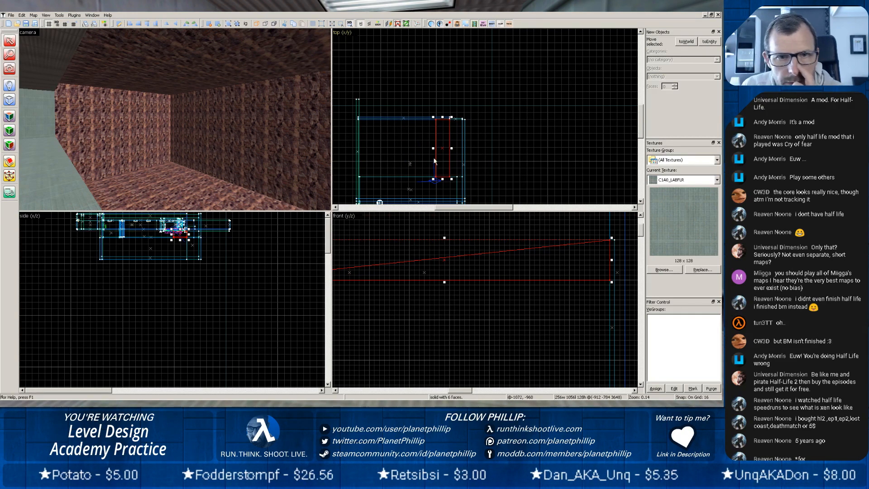
Examine the moved ramp's upper end and its alignment with the edge of the corner opening.
key(z)
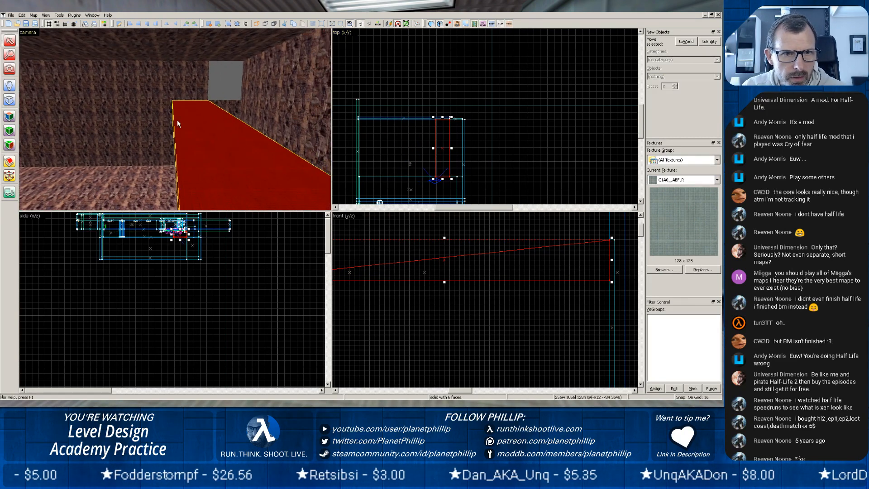
scroll(185, 125, up, 1)
key(z)
key(z)
scroll(172, 122, up, 1)
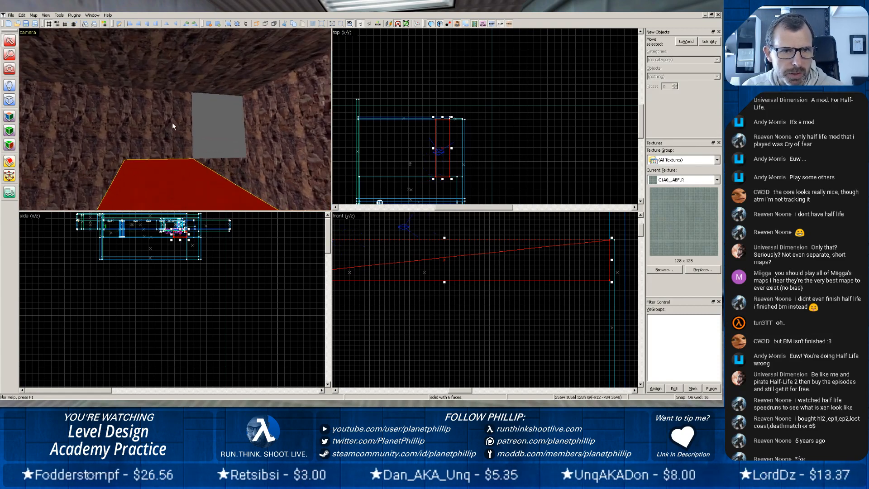
scroll(172, 124, up, 5)
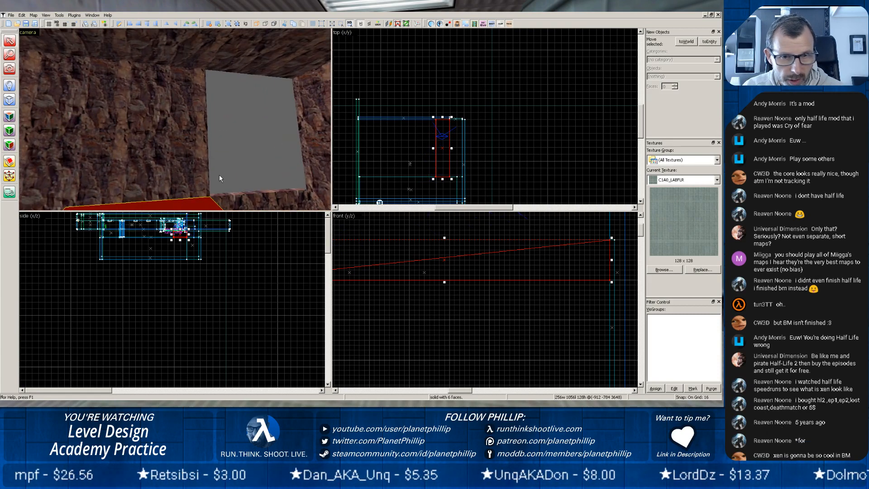
scroll(464, 149, up, 3)
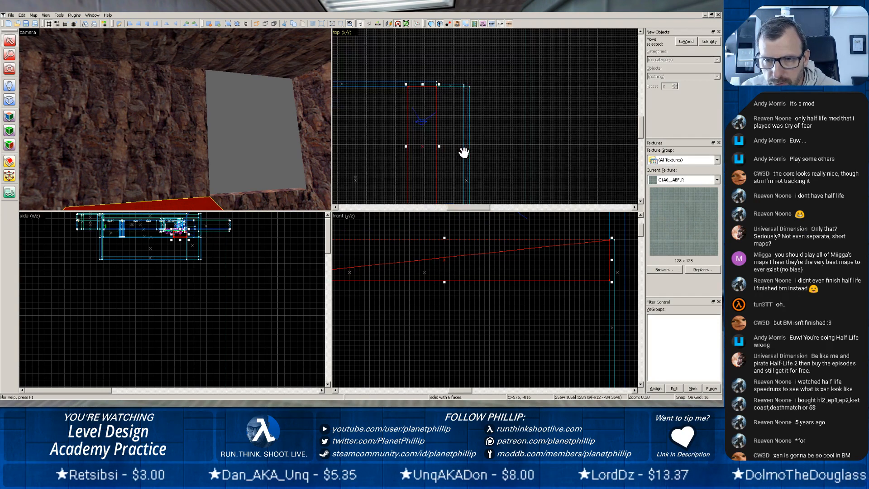
scroll(463, 152, up, 2)
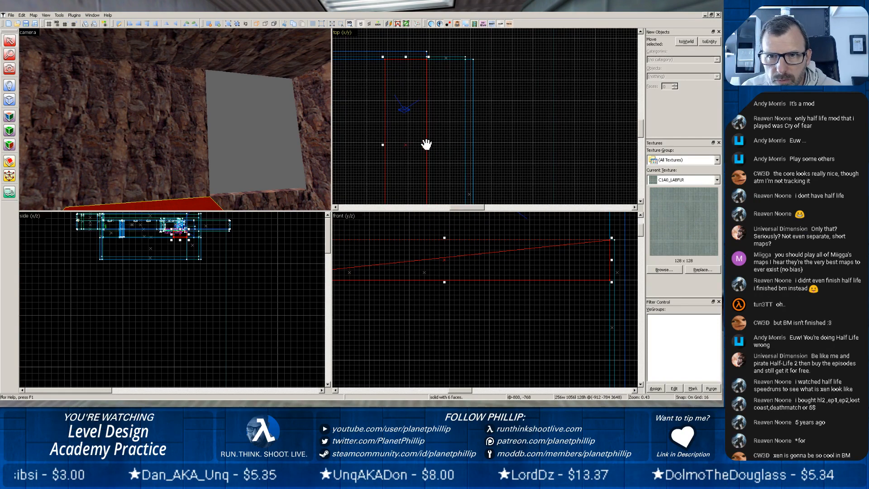
middle_drag(426, 144, 429, 144)
drag(426, 142, 424, 138)
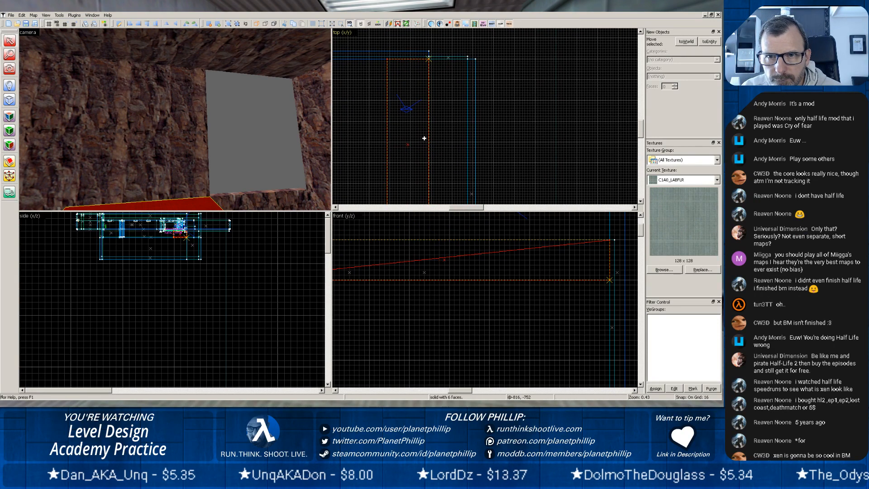
click(543, 127)
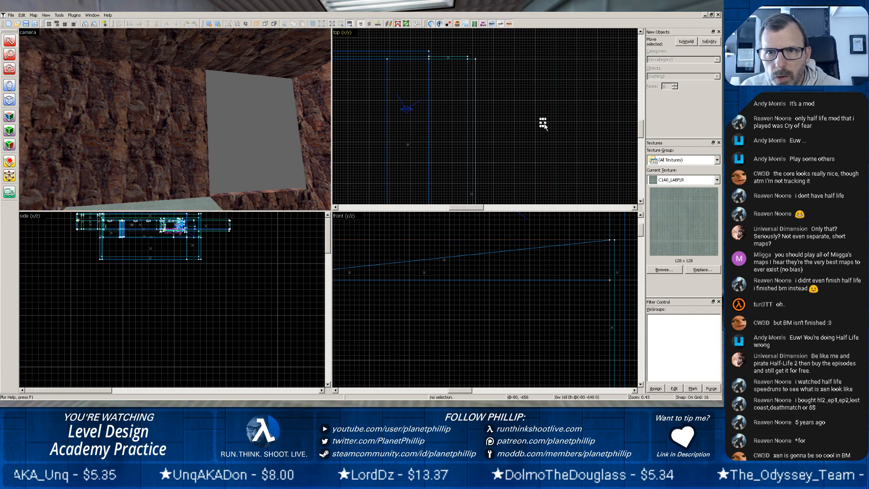
Convert the ramp into a brush entity and set its class to func_door.
click(184, 201)
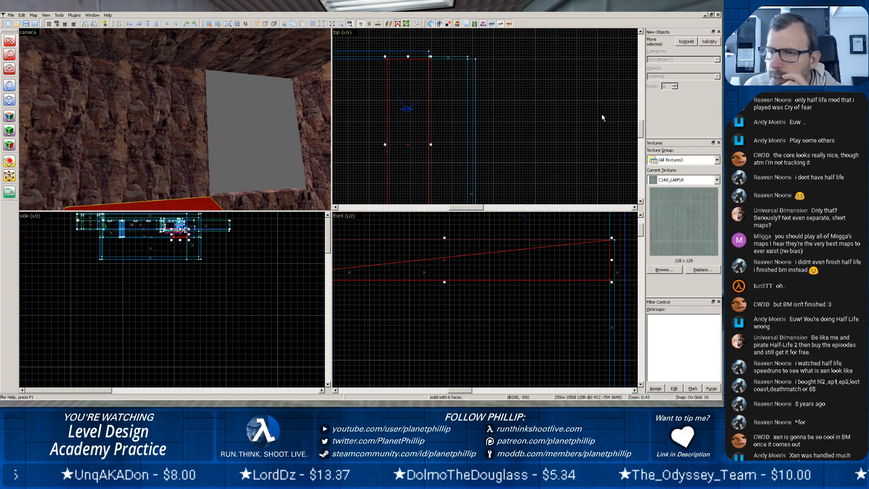
click(708, 41)
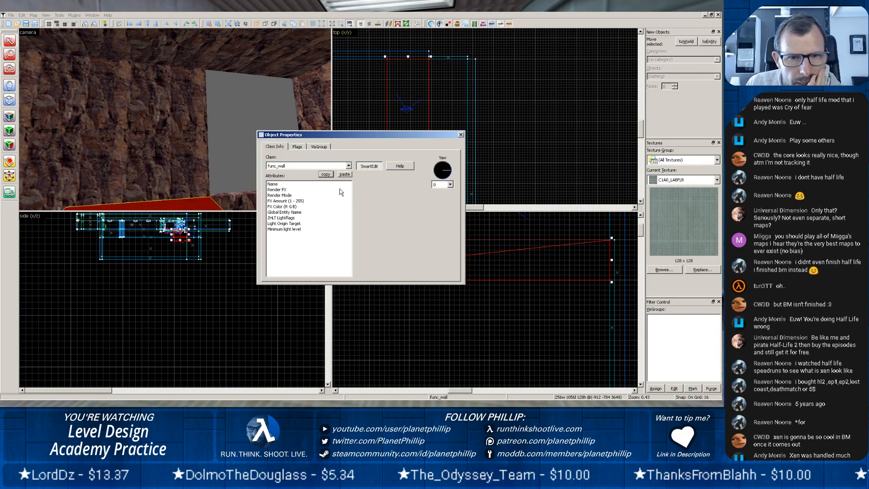
click(349, 166)
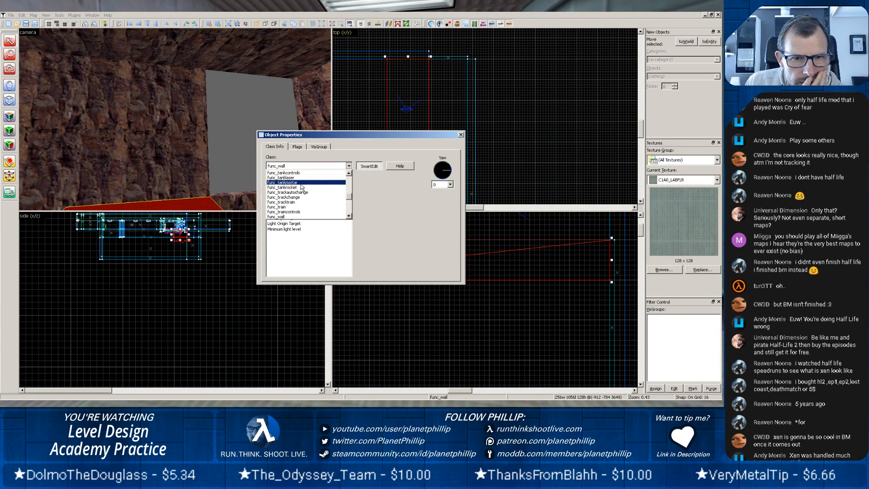
scroll(341, 192, up, 3)
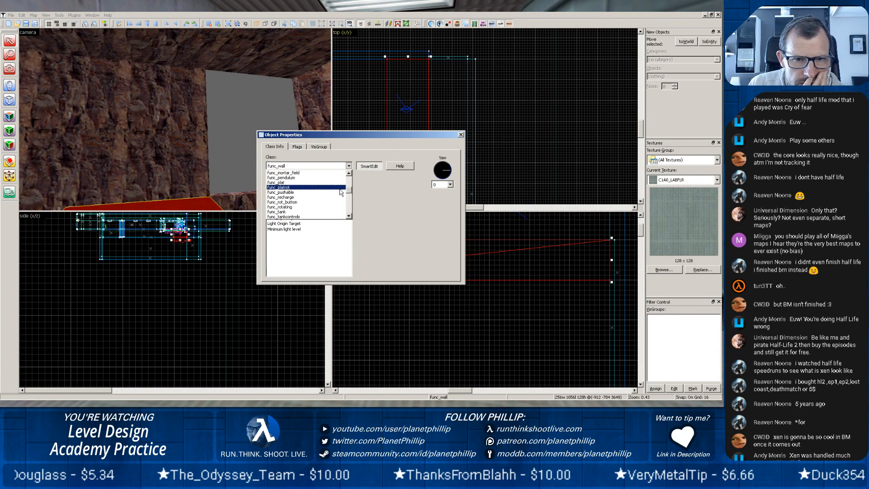
scroll(340, 192, up, 4)
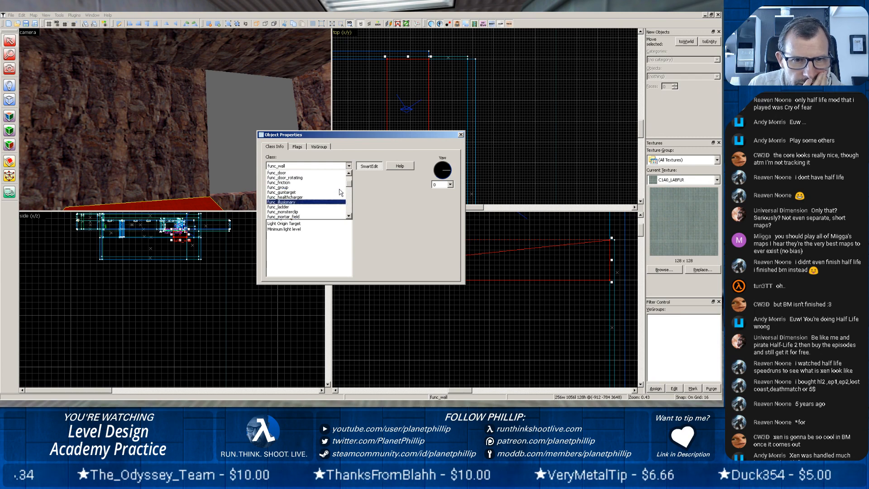
scroll(338, 189, up, 1)
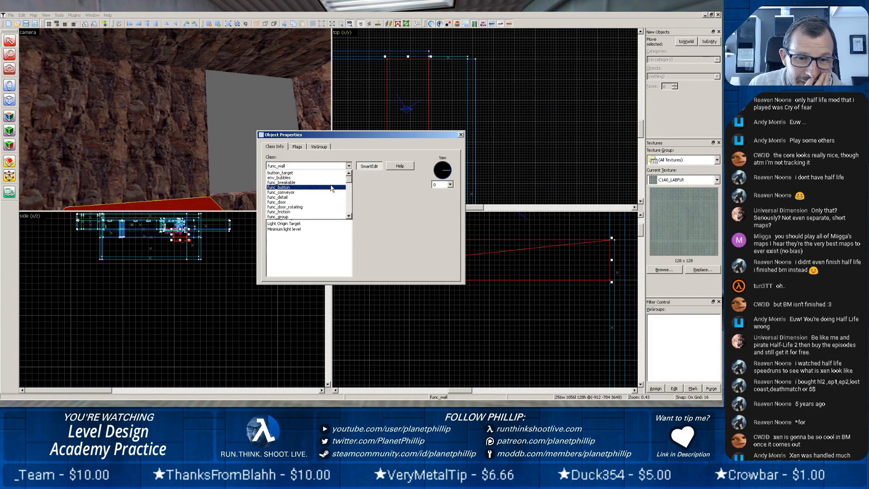
scroll(334, 184, down, 1)
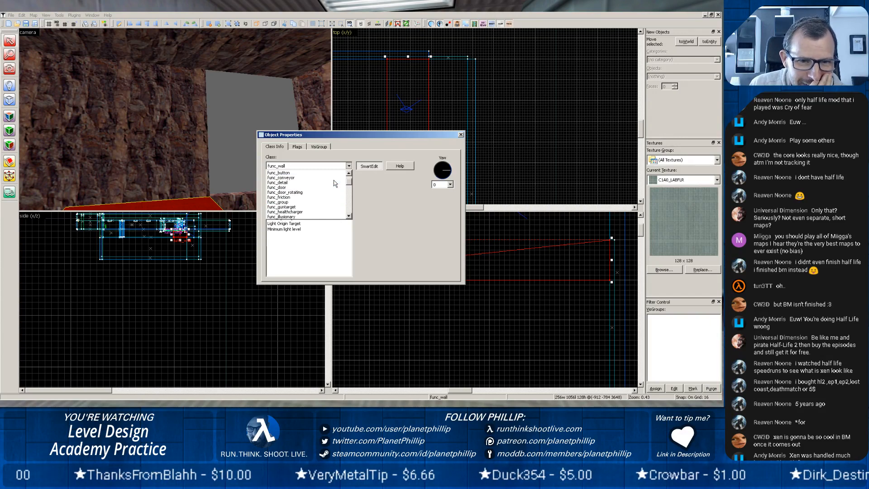
scroll(333, 181, down, 1)
scroll(334, 181, down, 1)
scroll(333, 180, down, 2)
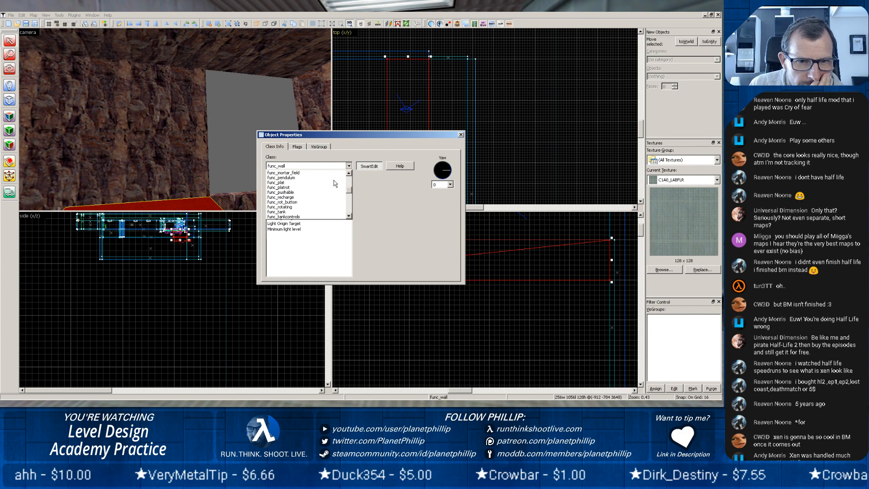
scroll(333, 180, down, 2)
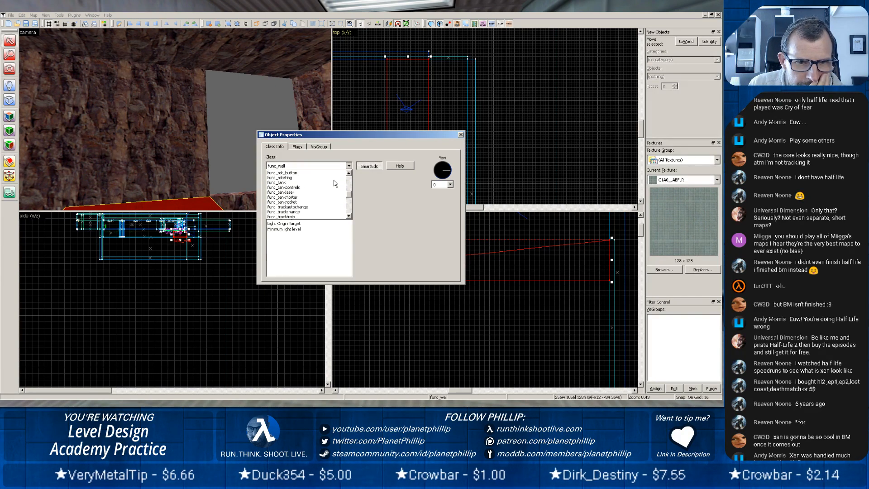
scroll(333, 180, down, 2)
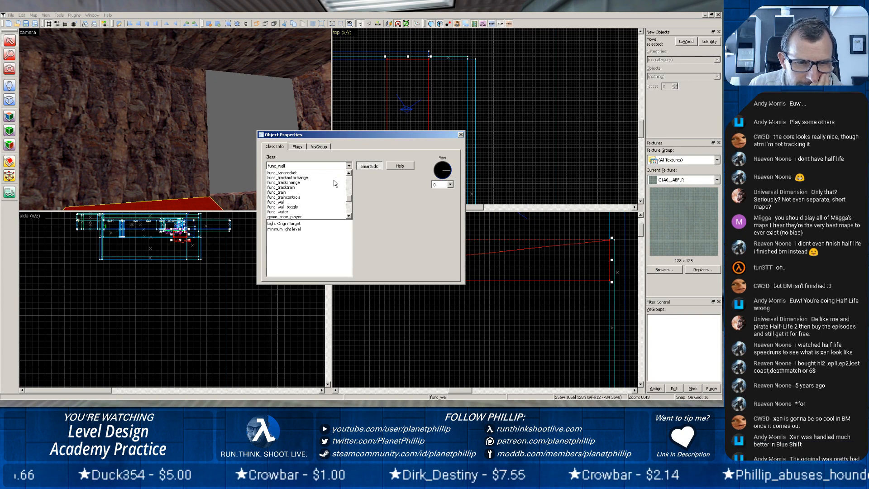
scroll(333, 180, up, 2)
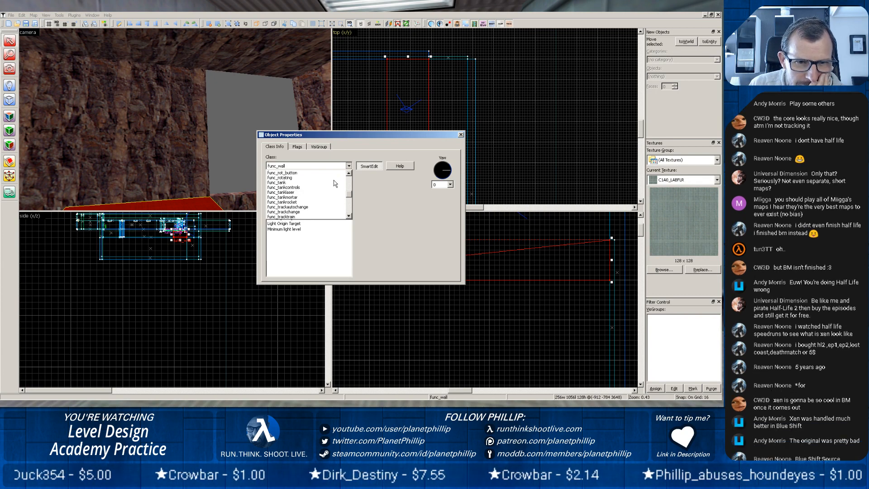
scroll(333, 180, up, 6)
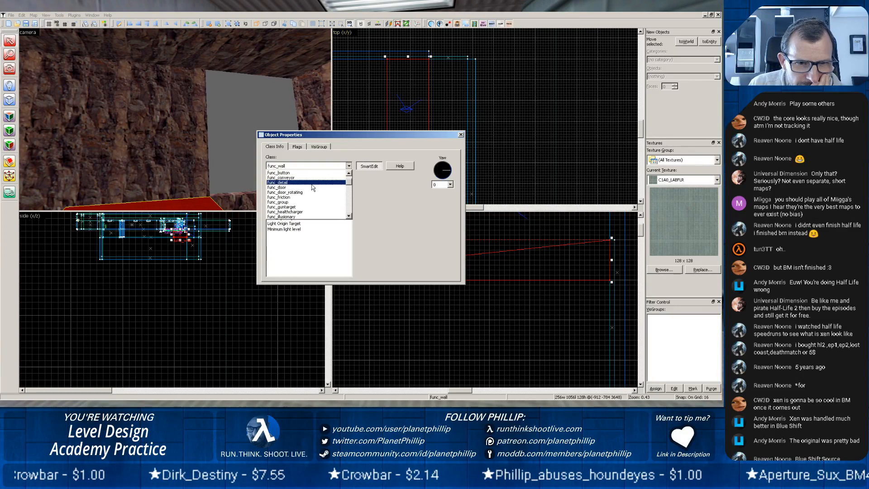
click(281, 187)
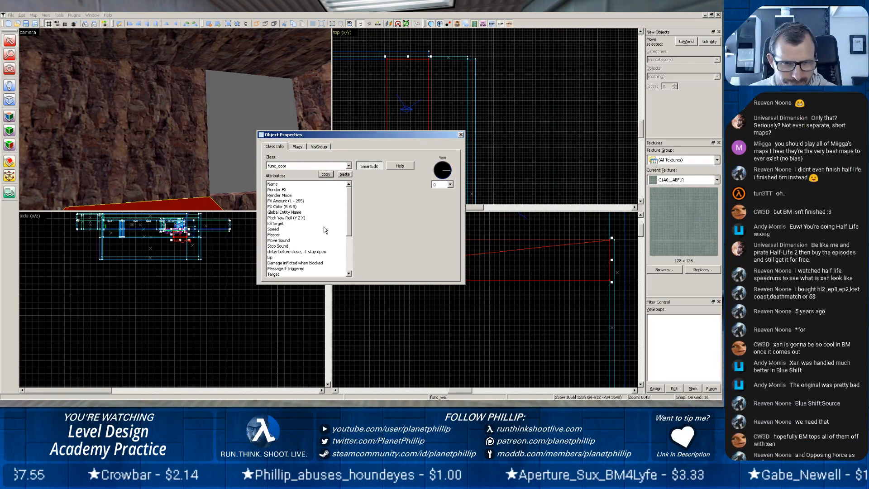
Set the ramp door's Move Sound to Pneumatic (Sliding).
click(285, 241)
click(372, 185)
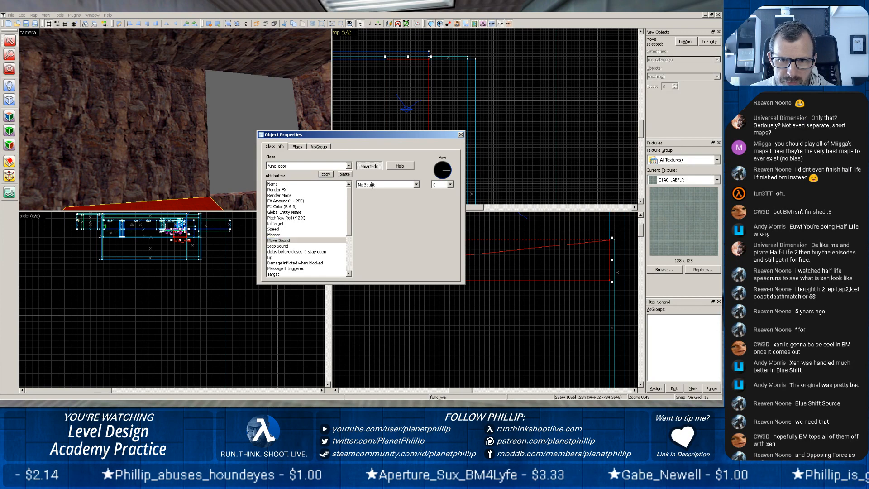
click(416, 185)
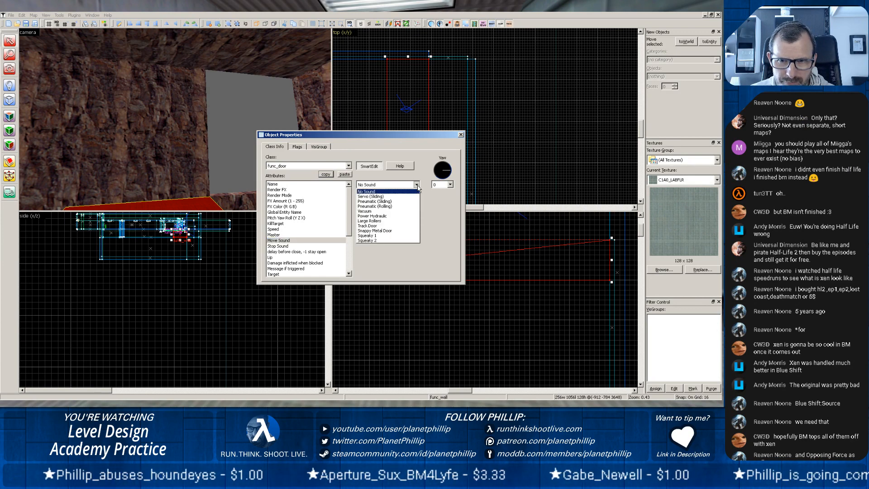
click(390, 201)
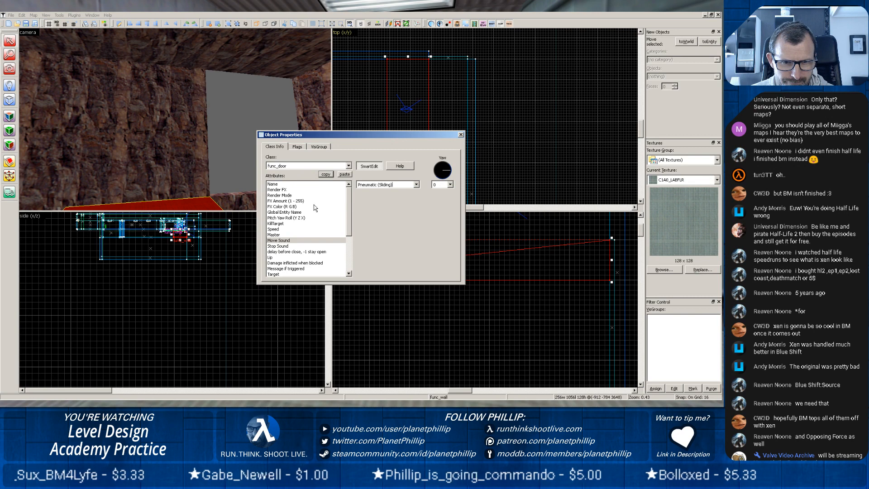
Review the ramp door's blocked-damage attribute and the available Render FX and Render Mode options.
click(305, 263)
click(406, 184)
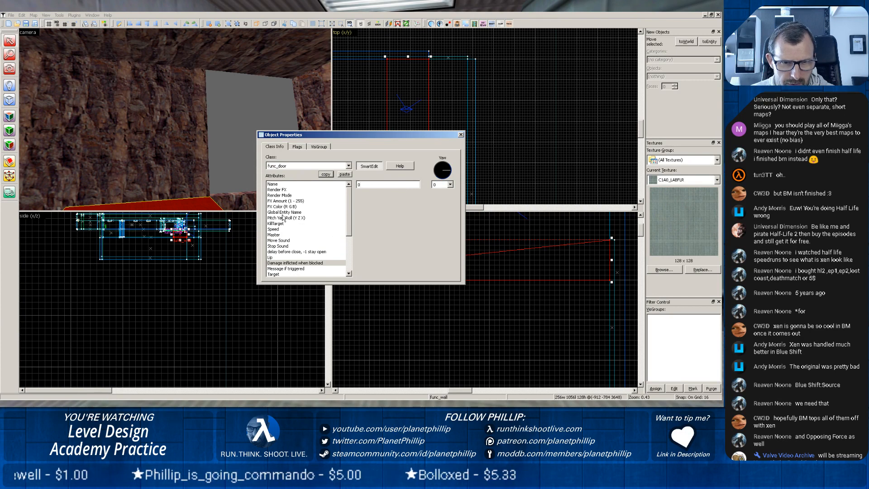
click(278, 190)
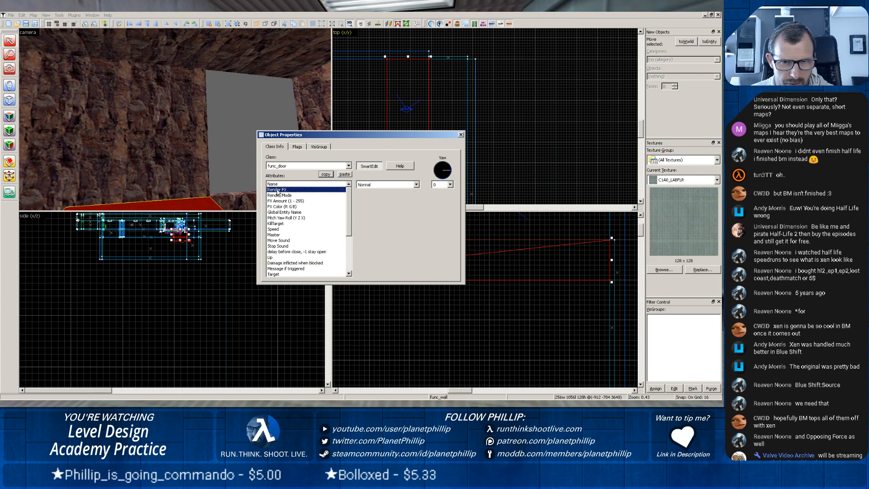
click(415, 184)
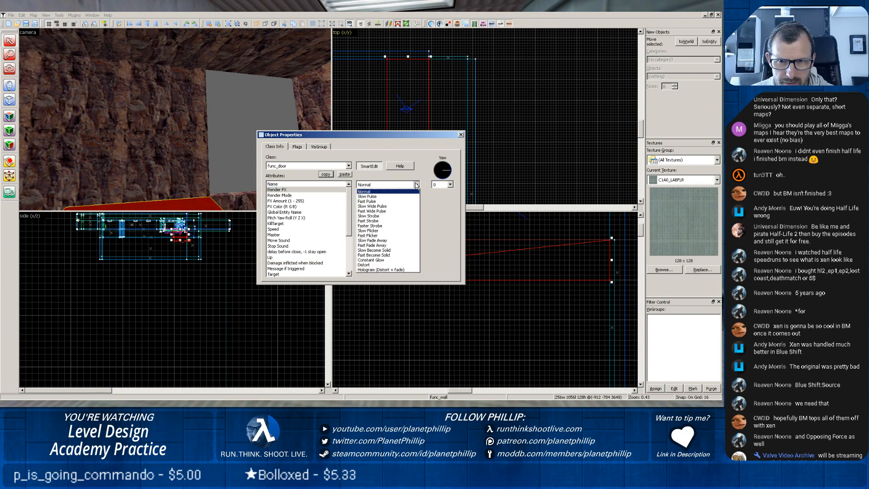
click(290, 195)
click(416, 185)
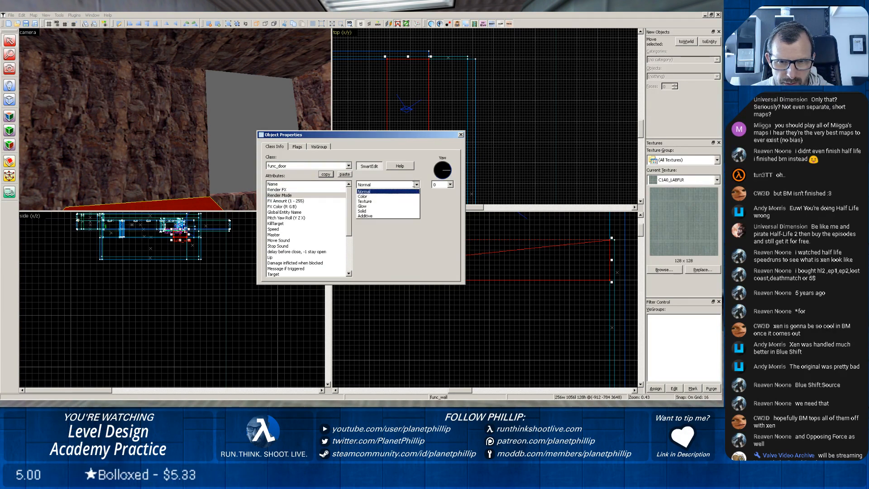
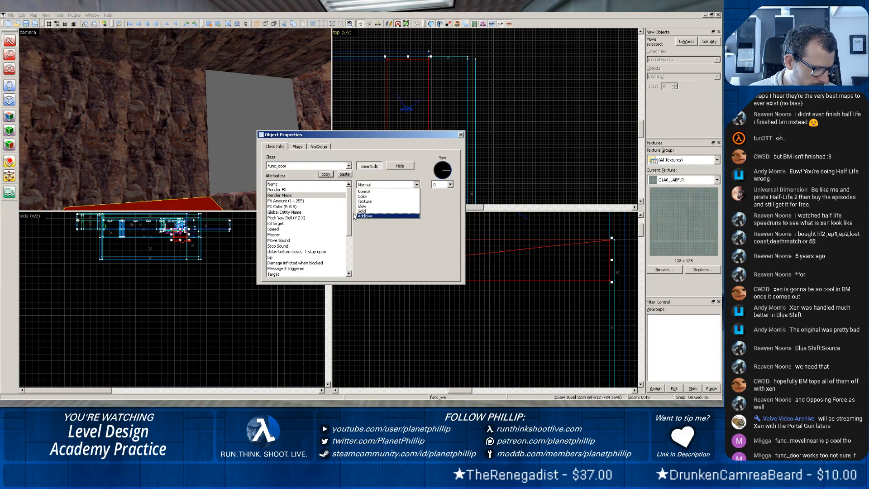
Make the selected ramp brush a func_door entity, reviewing its Pitch Yaw Roll and Lip attributes without entering values.
click(349, 166)
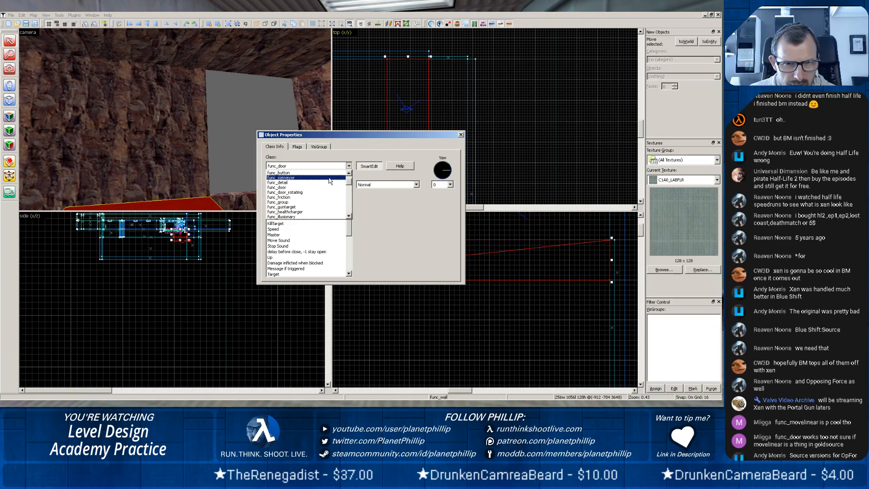
scroll(325, 189, down, 1)
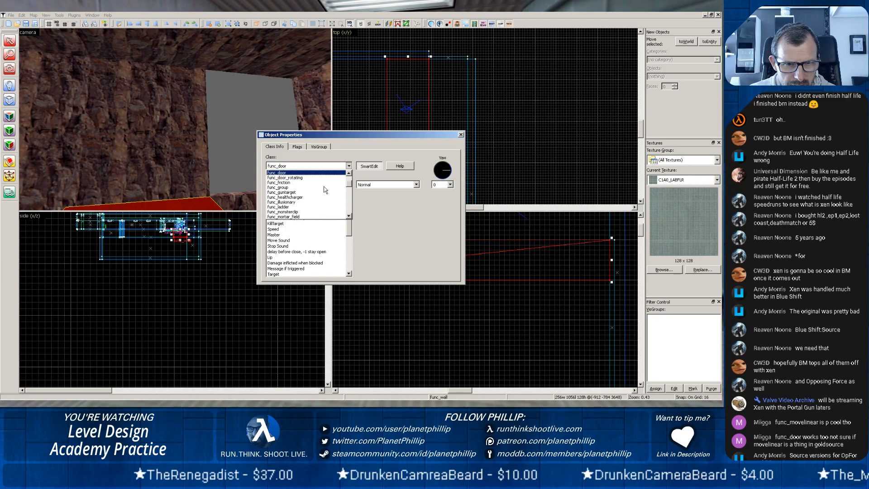
scroll(324, 190, up, 1)
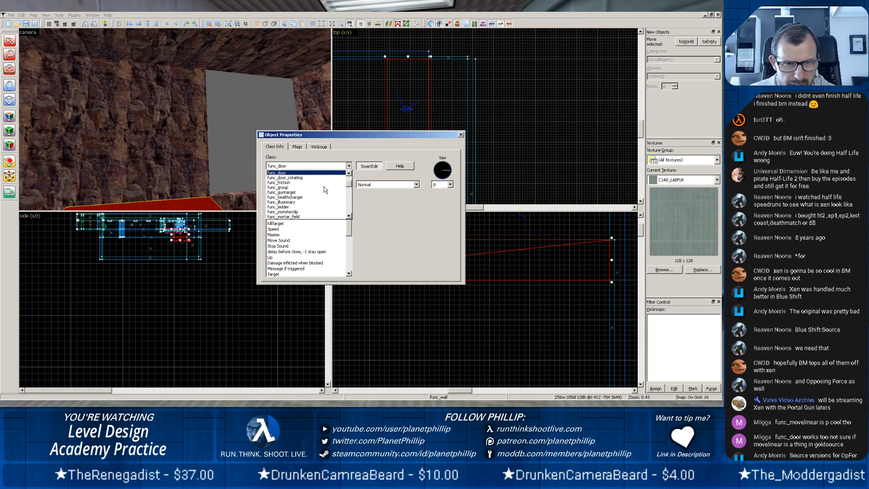
click(337, 159)
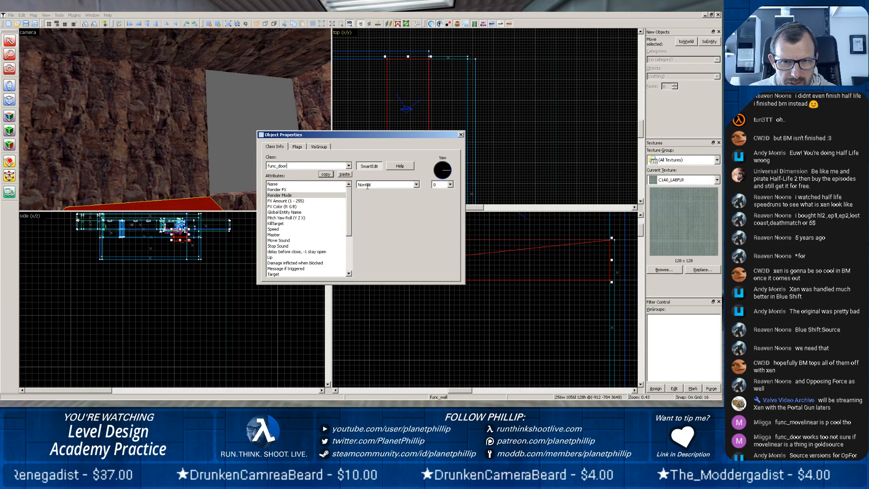
click(283, 217)
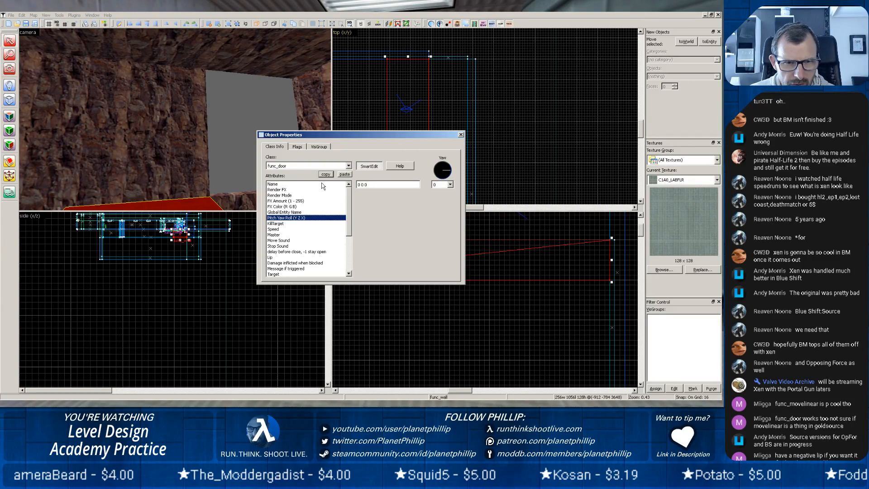
click(274, 257)
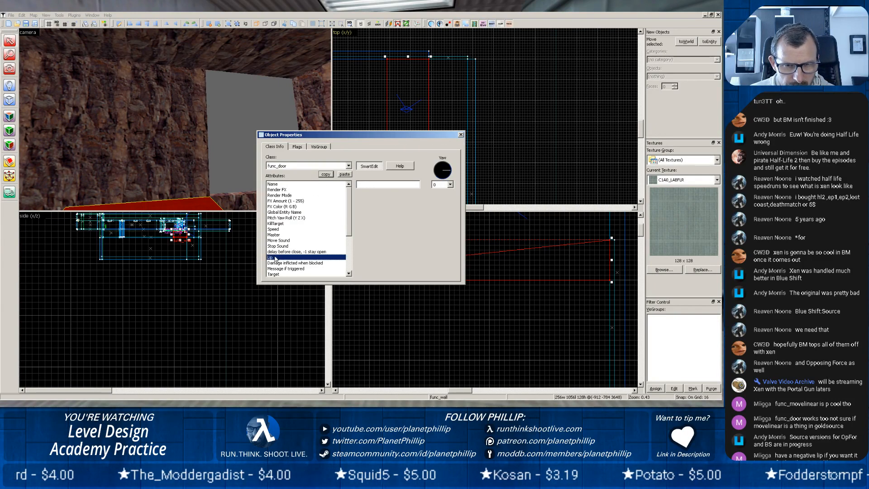
click(368, 185)
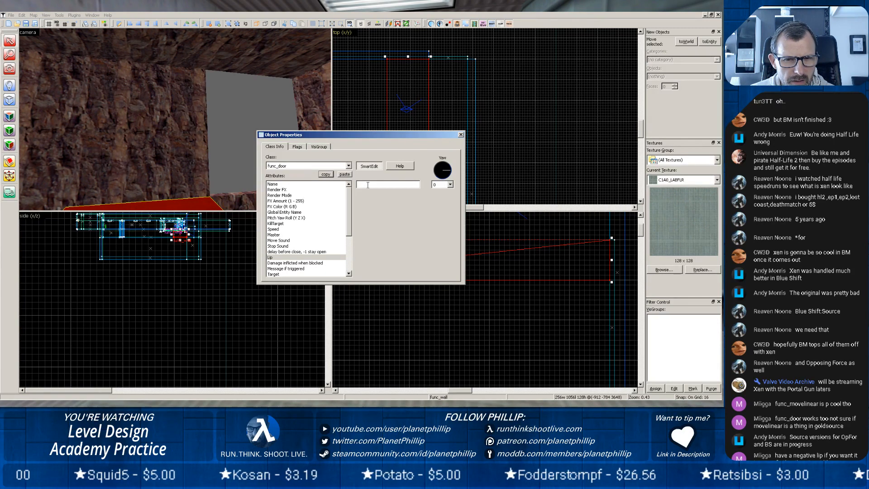
click(461, 136)
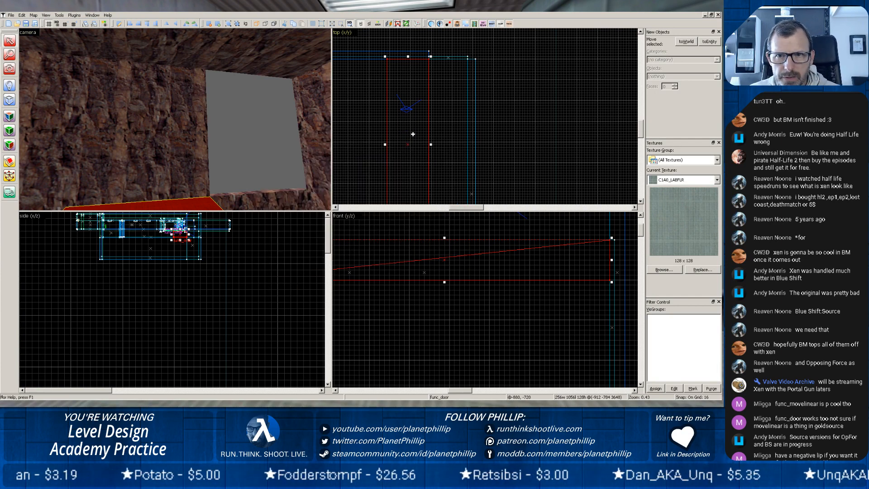
Move the func_door ramp 128 units in the negative X direction in the top view.
middle_drag(414, 135, 397, 135)
drag(397, 135, 369, 138)
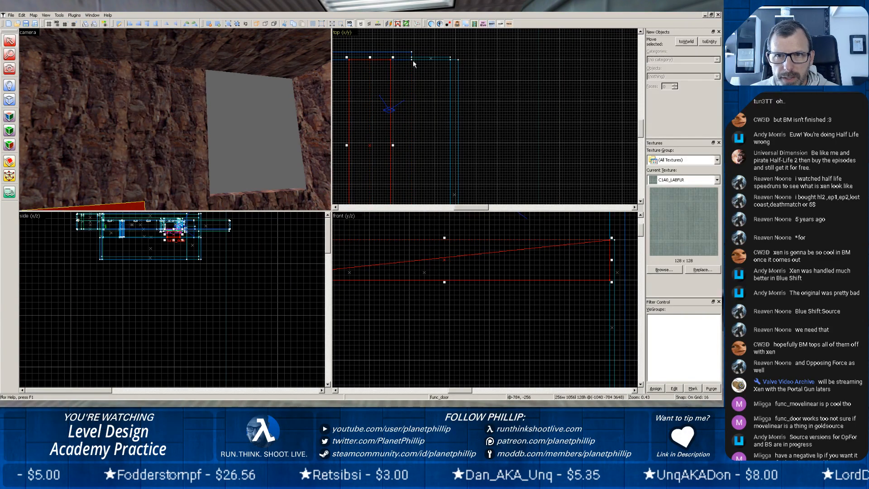
Stretch the rock wall brush in the top view so it closes the gap to the neighbouring side wall.
click(174, 100)
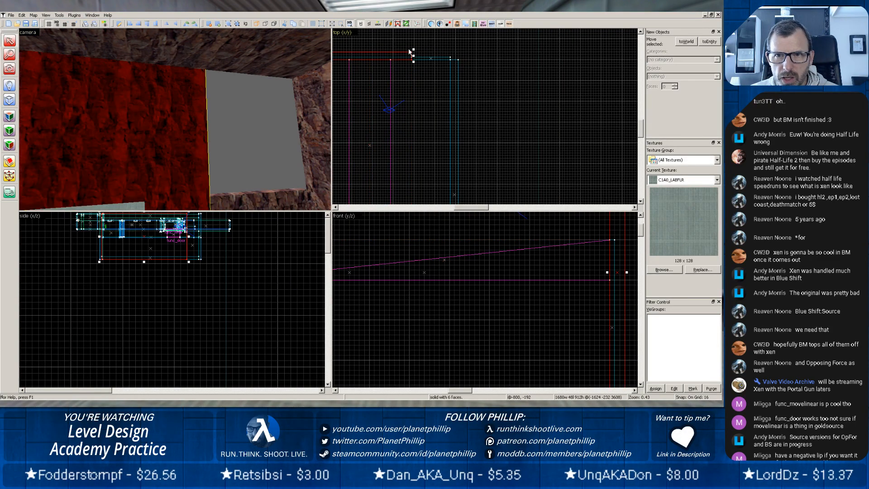
drag(415, 55, 453, 56)
click(425, 101)
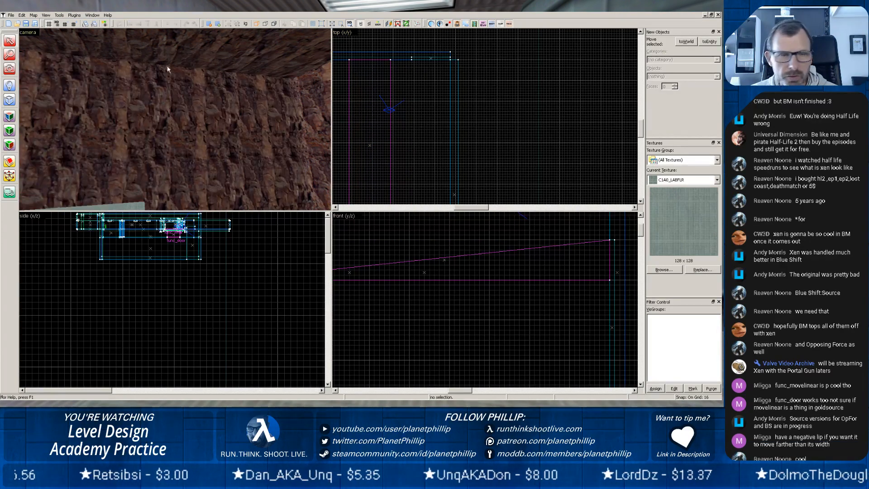
Save the map as a new J.A.C.K. project named pct13 in the hammer maps folder.
click(11, 14)
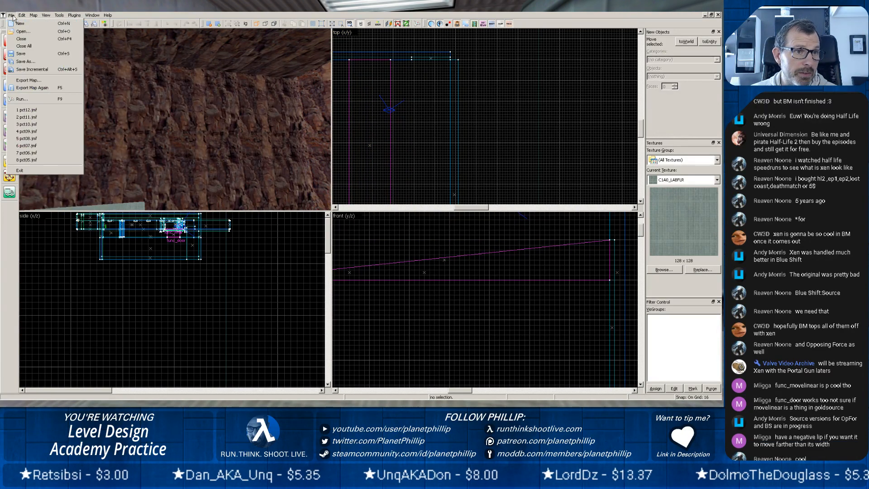
click(25, 62)
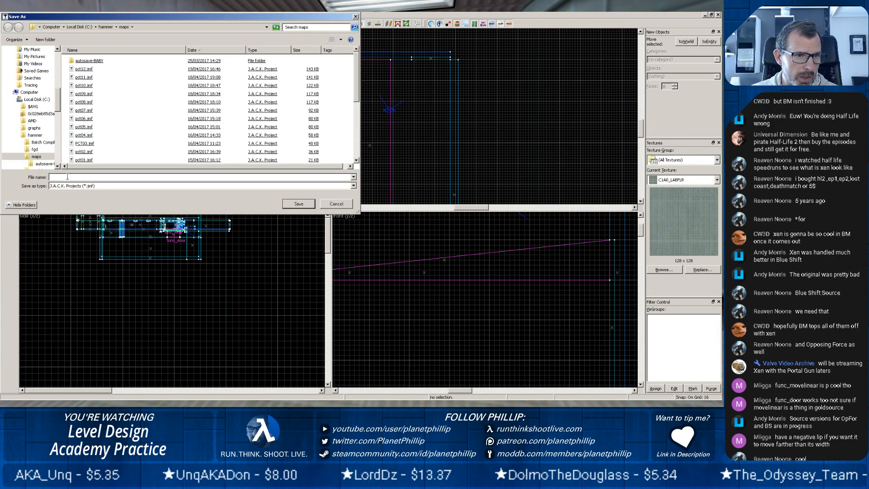
text(pct)
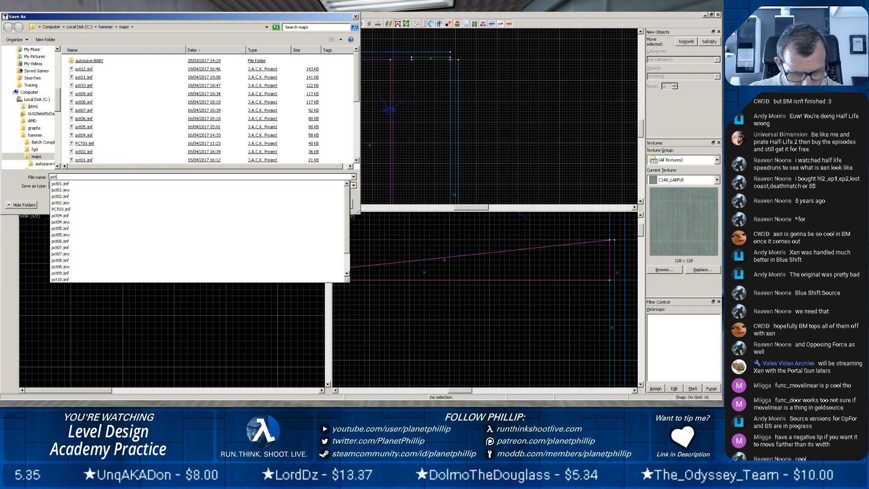
text(13)
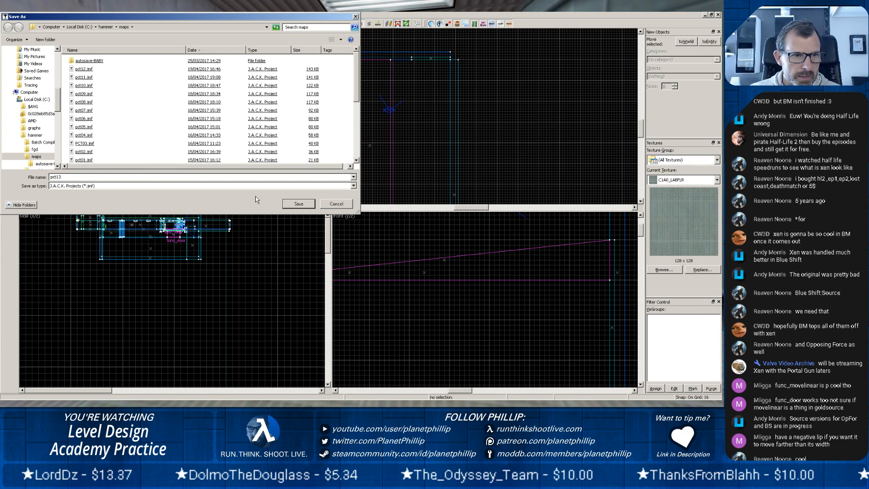
click(295, 204)
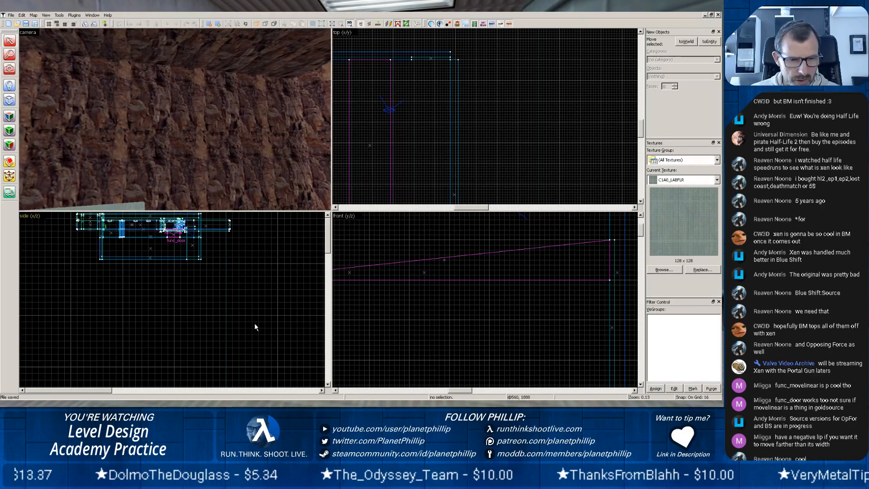
Export the level as the Half-Life MAP file pct13.map into the valve maps folder.
click(11, 15)
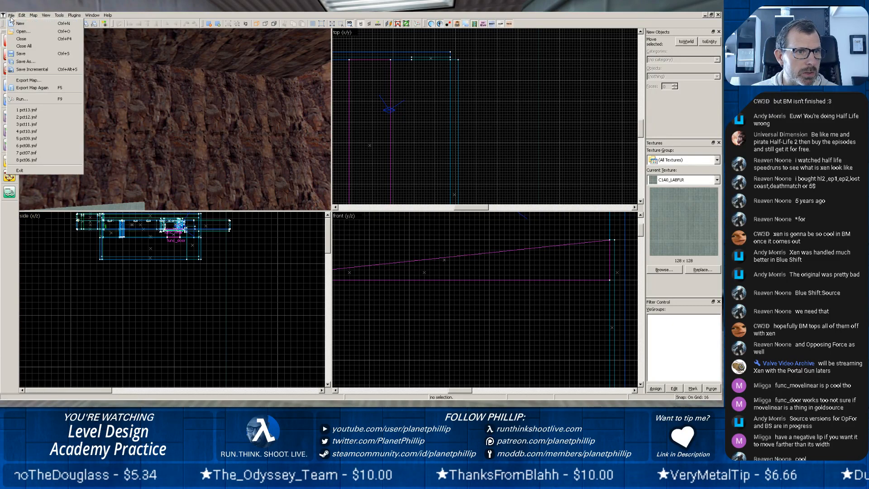
click(24, 84)
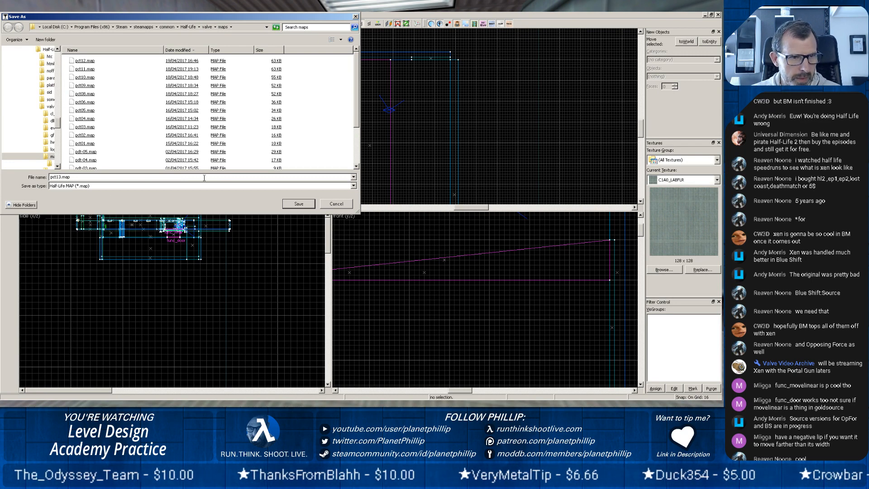
click(288, 204)
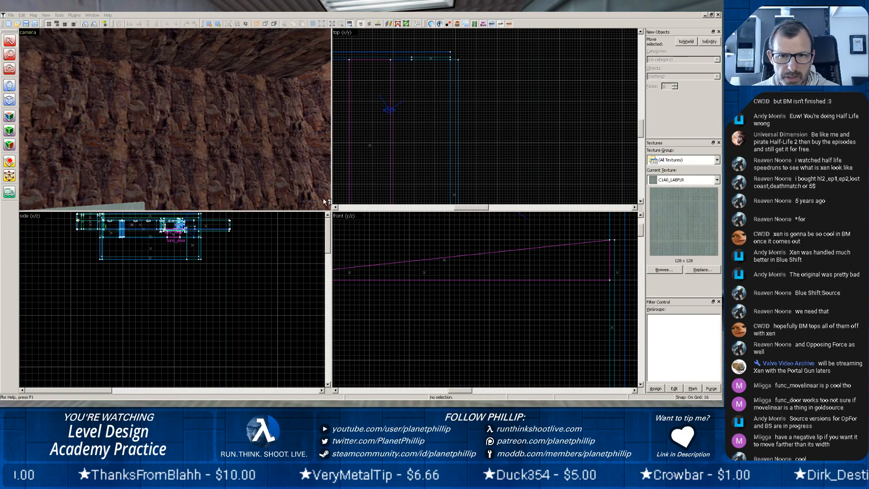
Switch to Batch Compiler, choose pct13.map as the map file and run the compile.
key(alt+Tab)
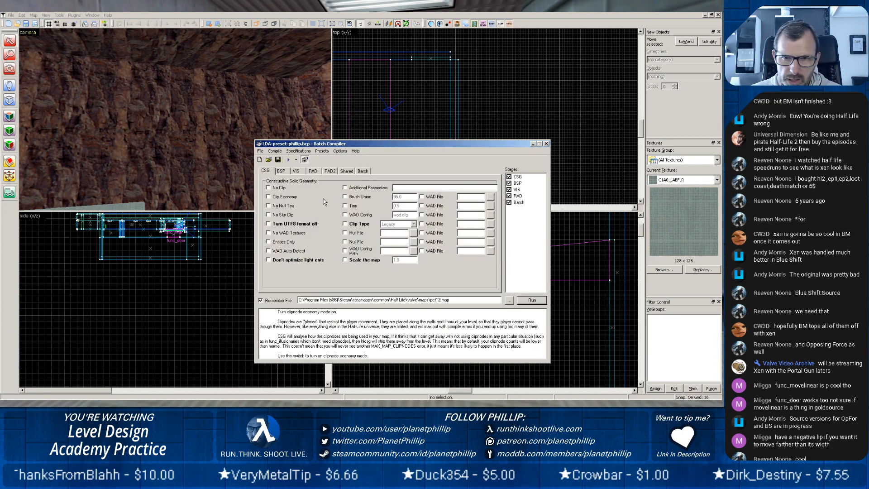
click(509, 300)
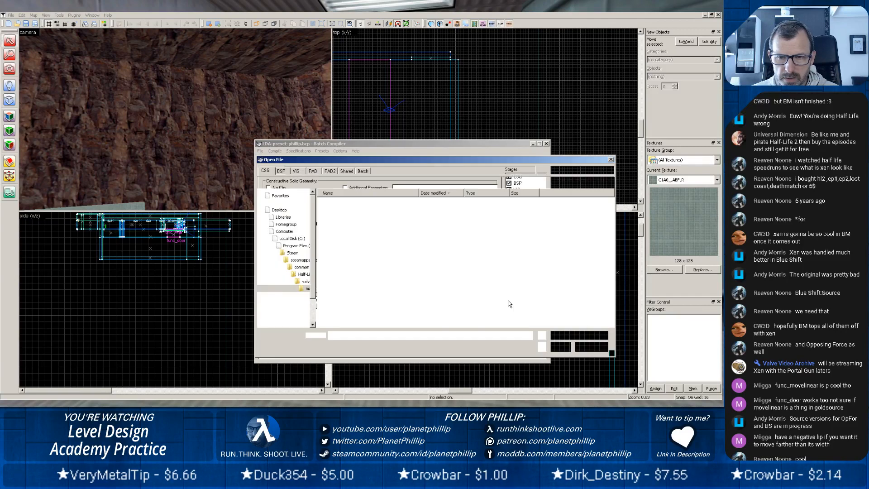
double_click(341, 205)
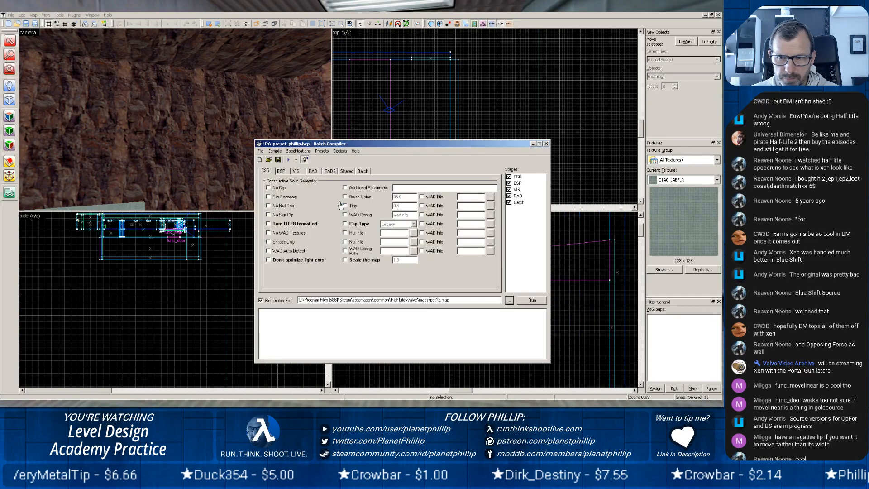
click(523, 304)
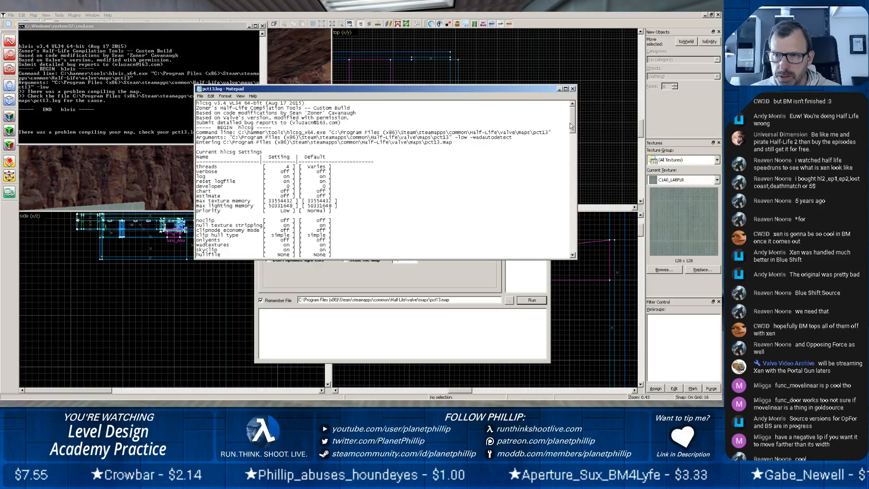
Read through the pct13.log compile log for the cause of the problem, close it and return to the map editor.
drag(569, 123, 571, 247)
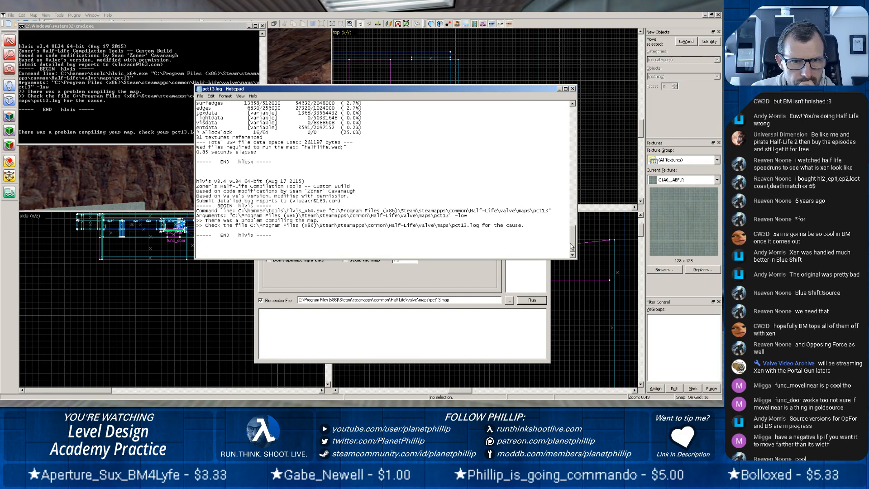
drag(571, 246, 586, 198)
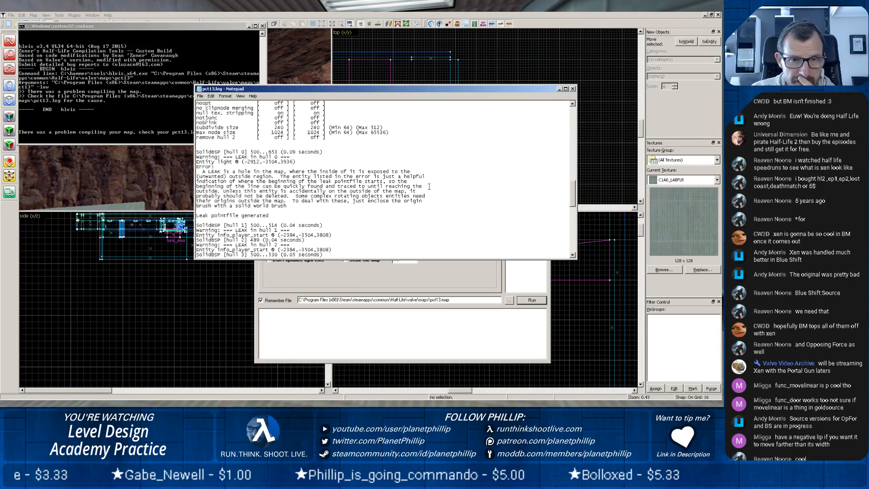
click(573, 89)
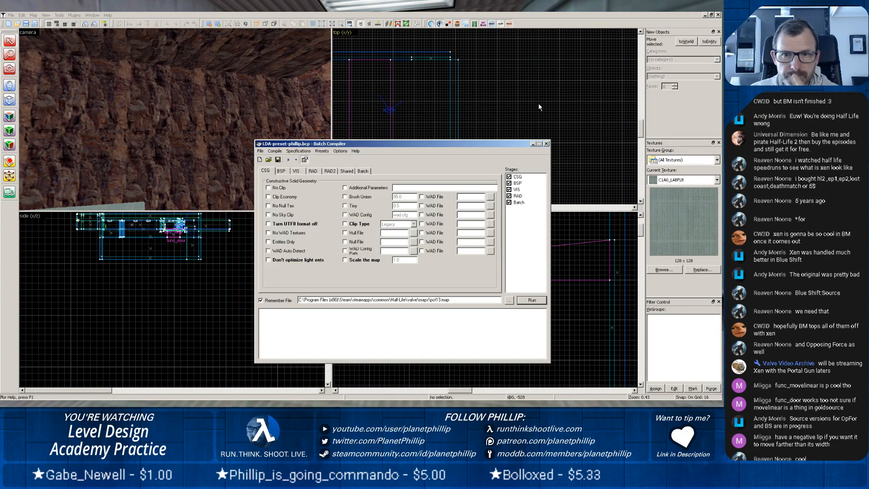
click(547, 144)
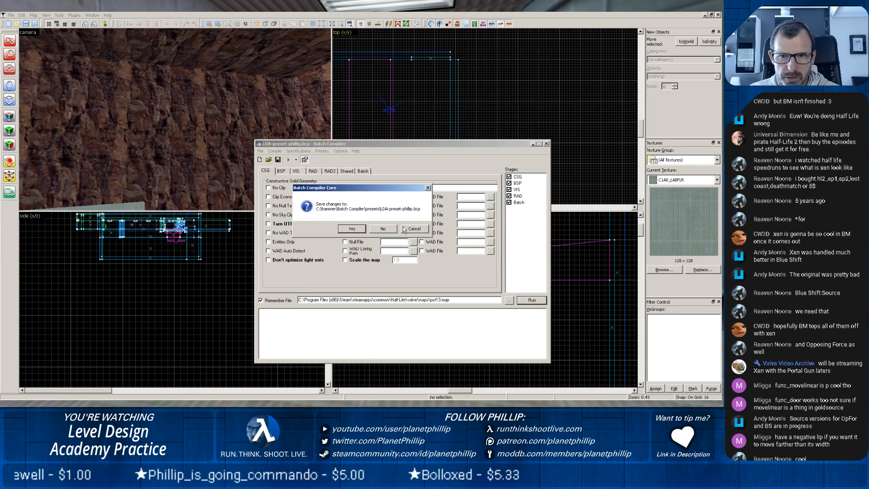
click(415, 230)
click(534, 145)
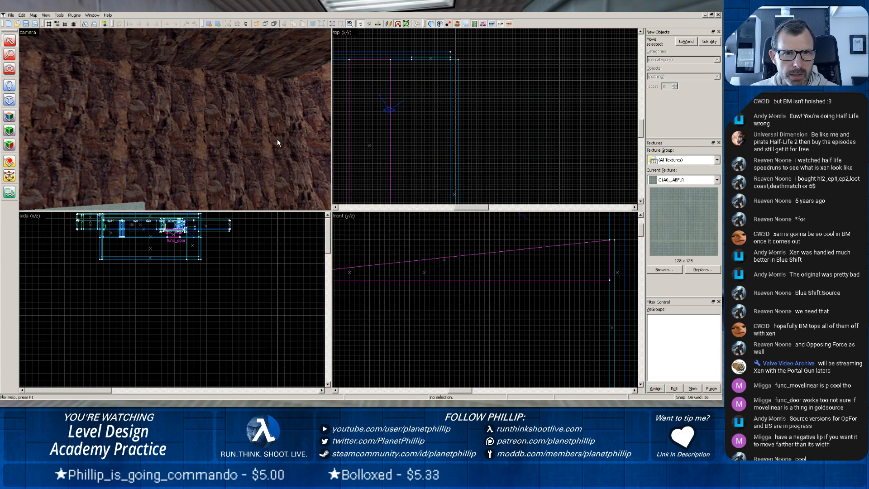
Examine the rock chamber's walls, floor and ceiling around the ramp door in the 3D view for the leak.
key(z)
key(w)
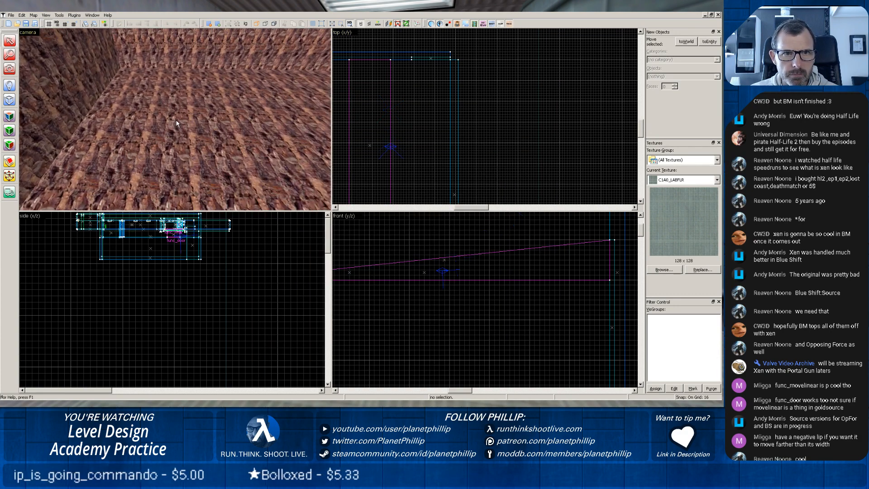
key(z)
key(w)
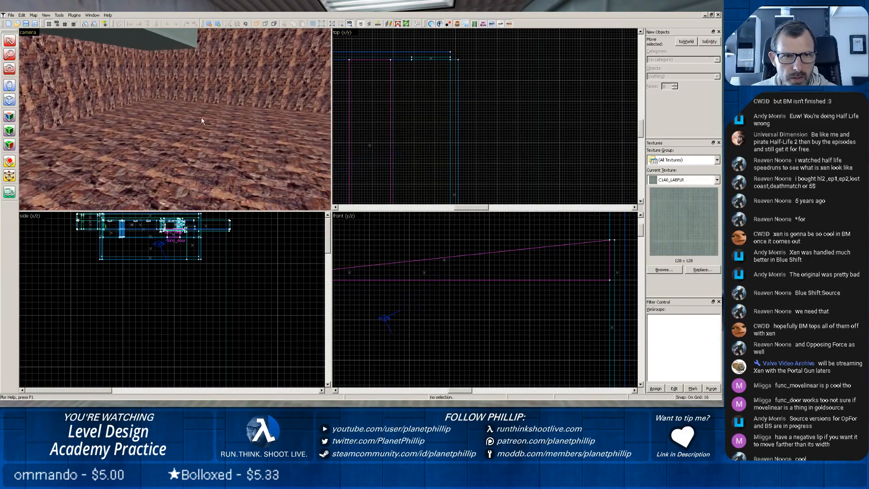
key(z)
key(w)
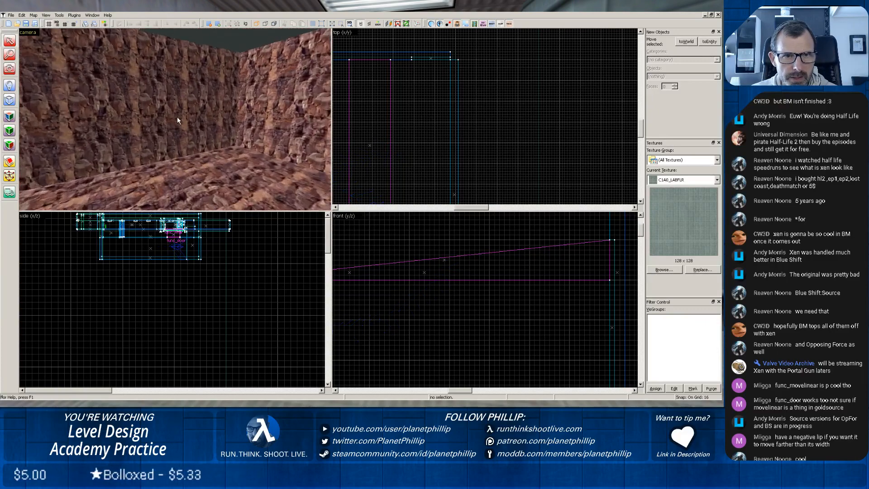
key(w)
key(z)
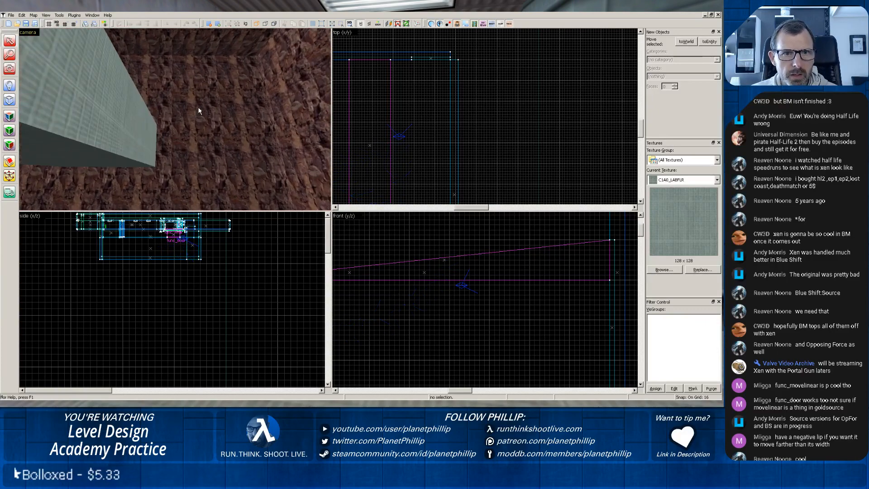
key(z)
key(z)
key(w)
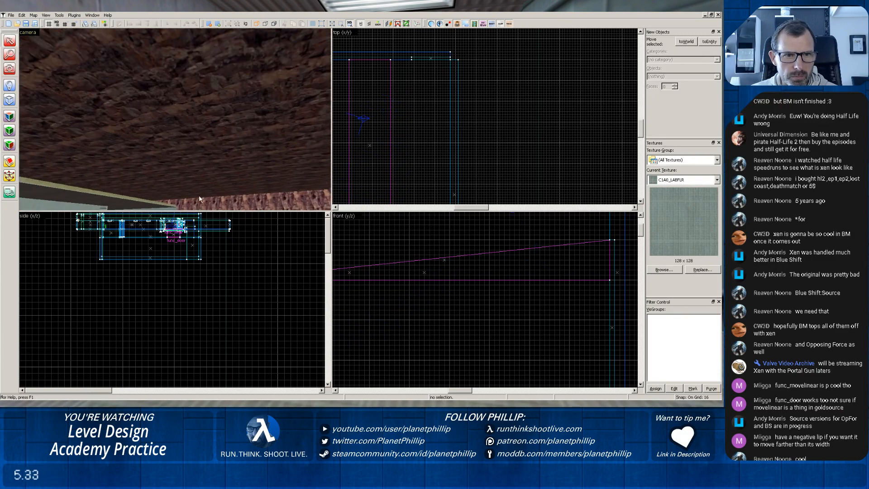
key(w)
key(z)
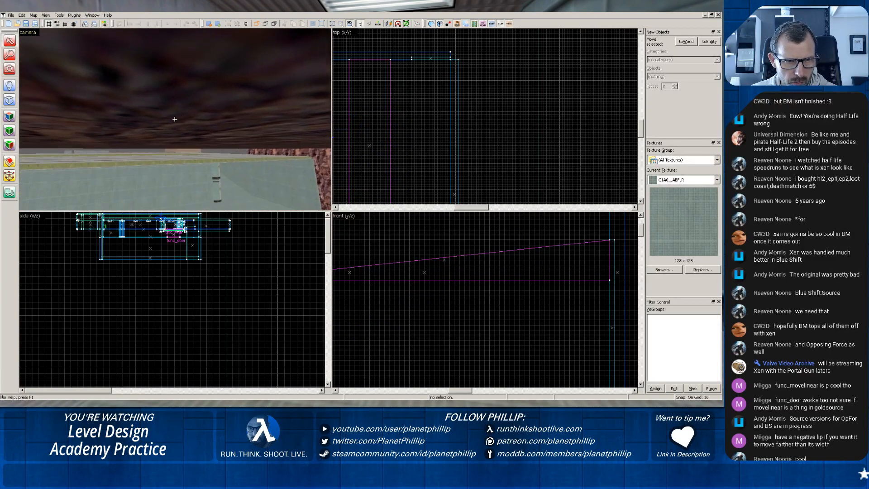
key(z)
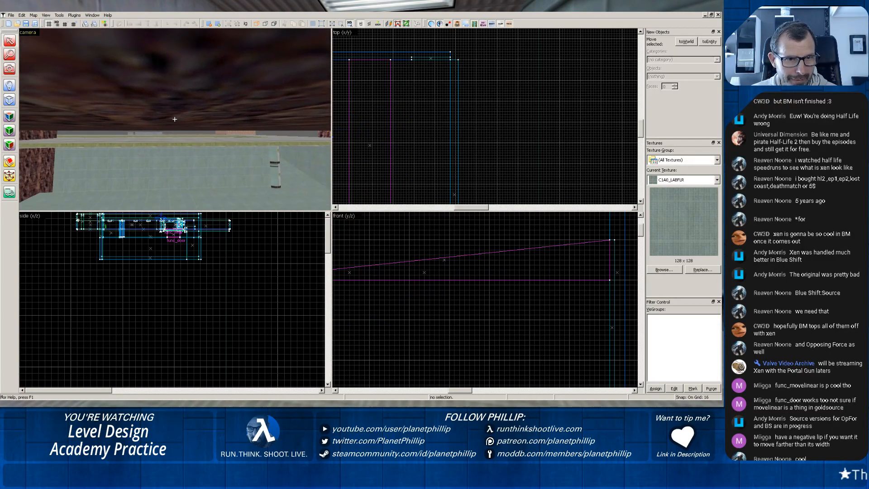
Draw a block about 32 units long and 144 units high in the front view, at the upper end of the selected rock wall.
click(47, 132)
scroll(451, 128, down, 4)
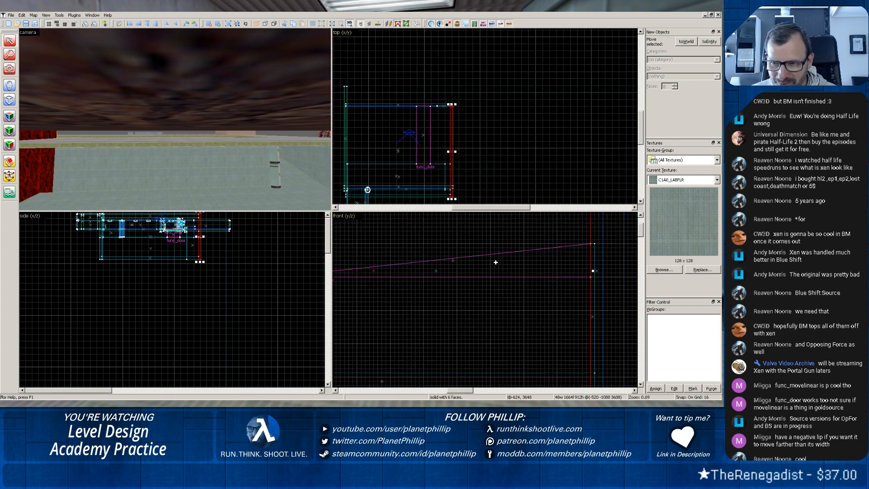
scroll(439, 259, down, 4)
key(space)
scroll(441, 261, up, 6)
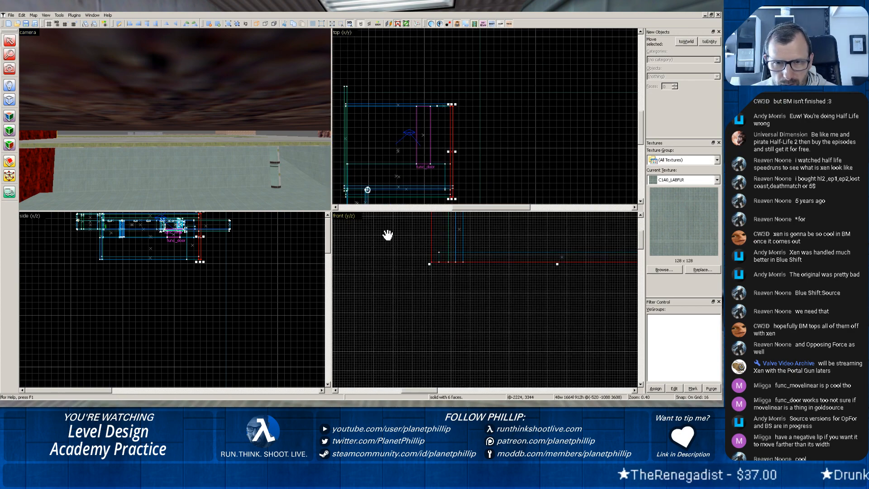
drag(387, 235, 395, 352)
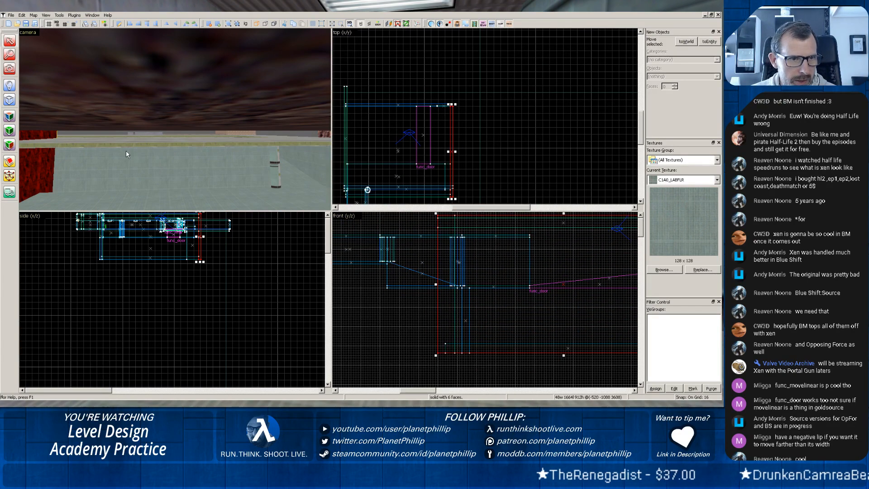
click(9, 100)
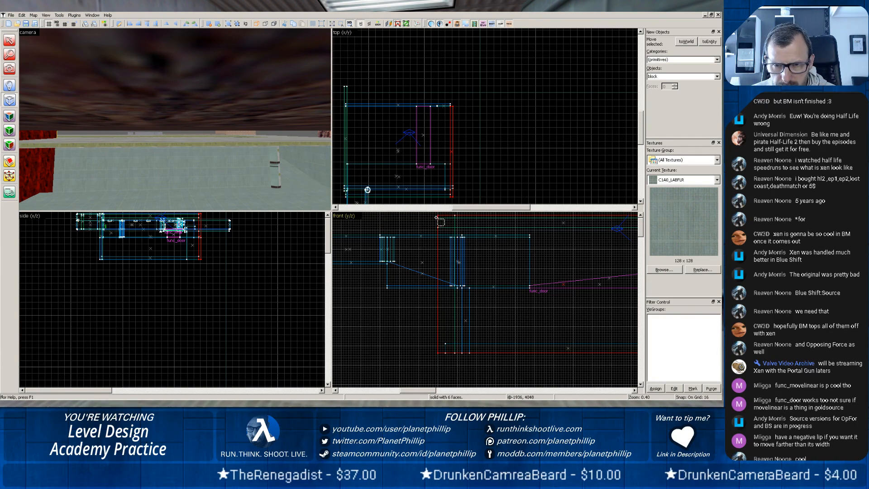
drag(432, 213, 438, 234)
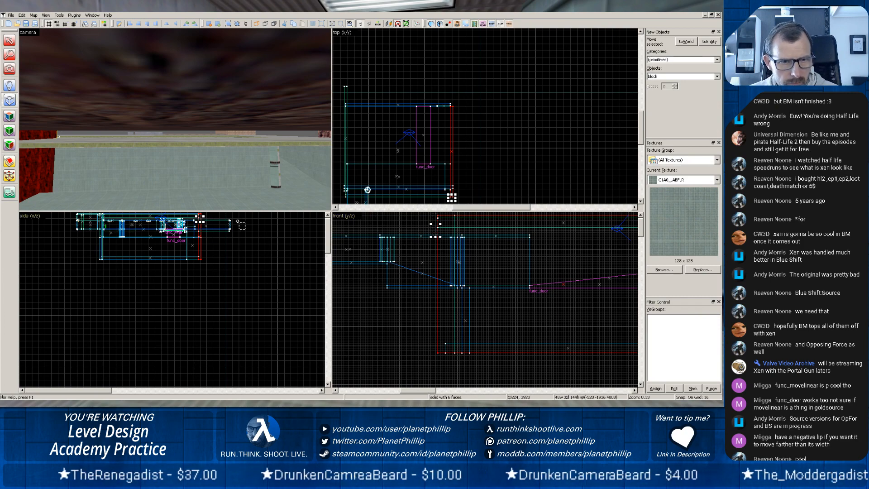
Stretch the new block across the full rock chamber in the side view to about 2464 units wide and create it.
scroll(191, 238, up, 5)
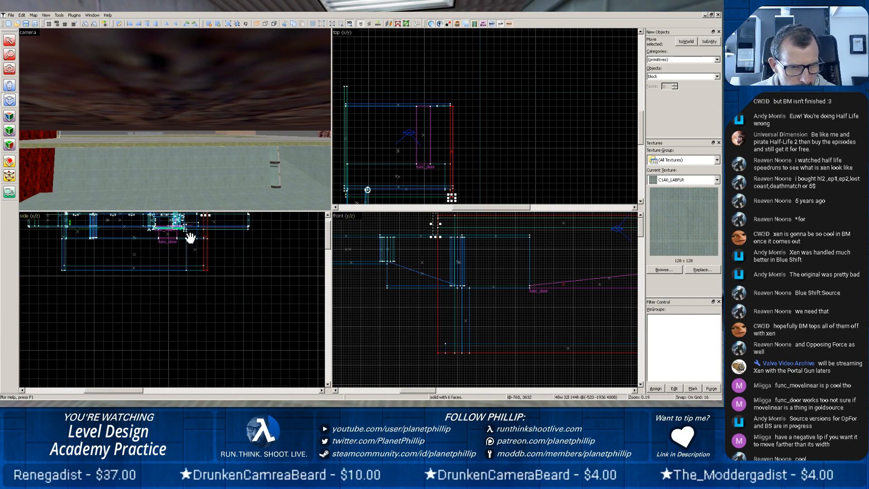
middle_drag(190, 239, 204, 295)
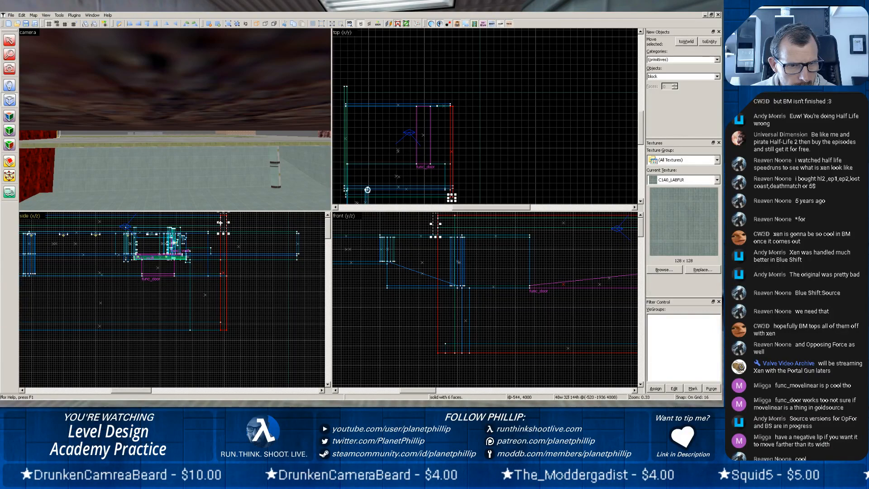
drag(218, 222, 39, 217)
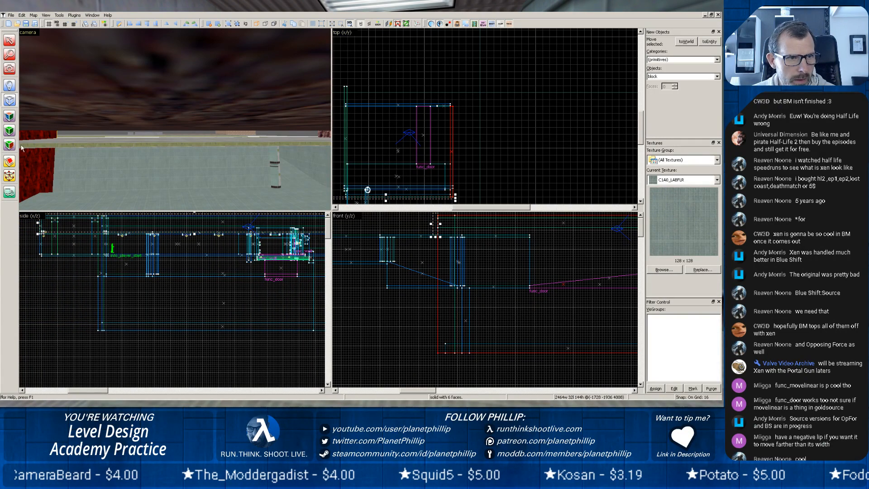
key(Escape)
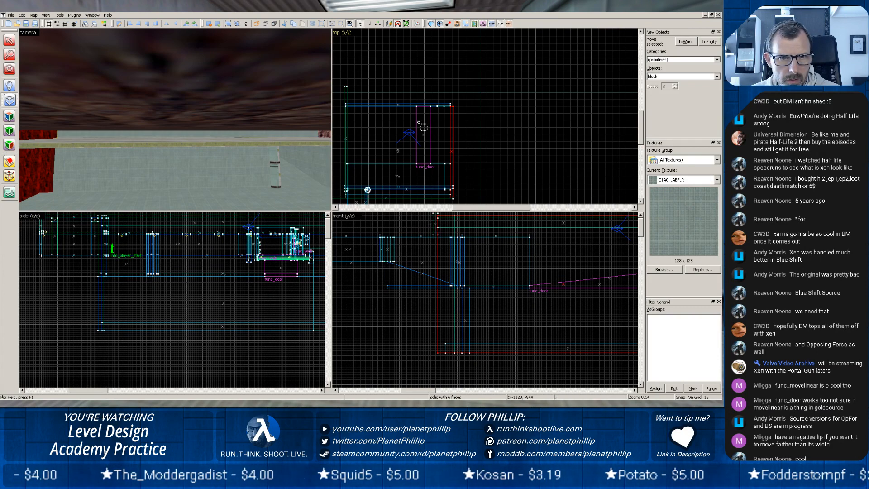
Move the new wall block in the top view about 256 units inward, to the corridor-side edge of the rock chamber.
scroll(236, 151, up, 5)
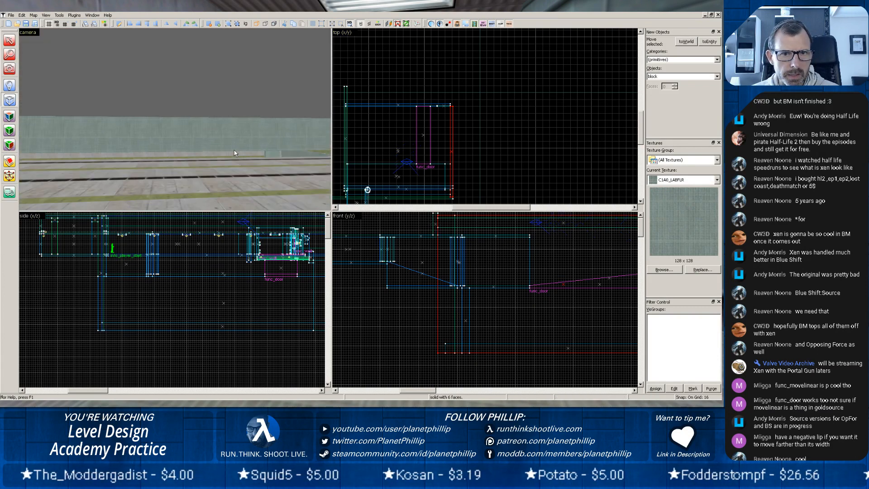
scroll(244, 174, up, 3)
key(z)
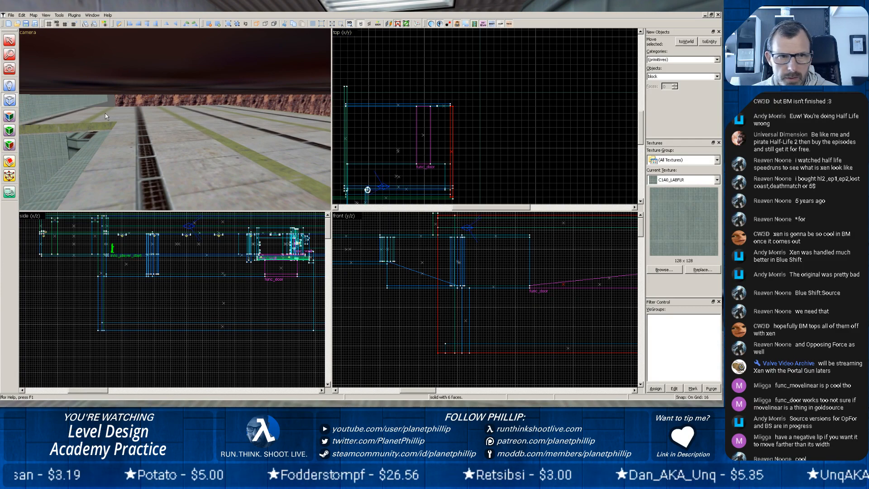
click(9, 40)
click(31, 108)
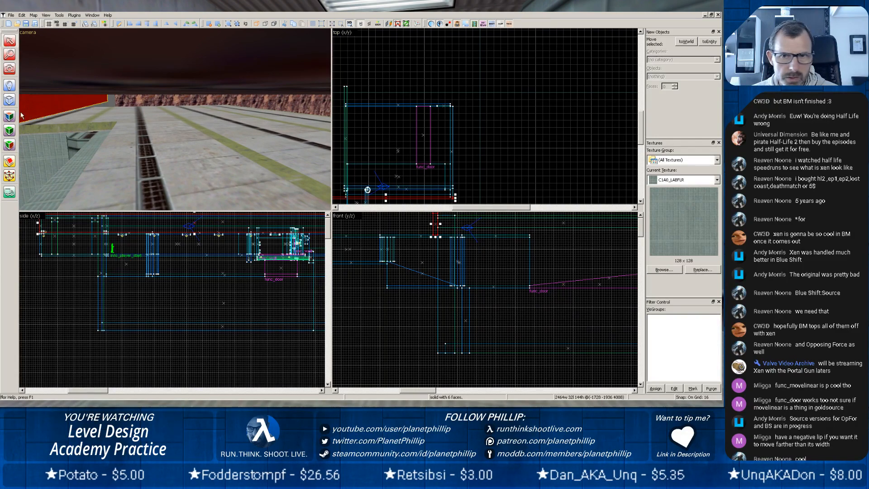
scroll(411, 180, down, 4)
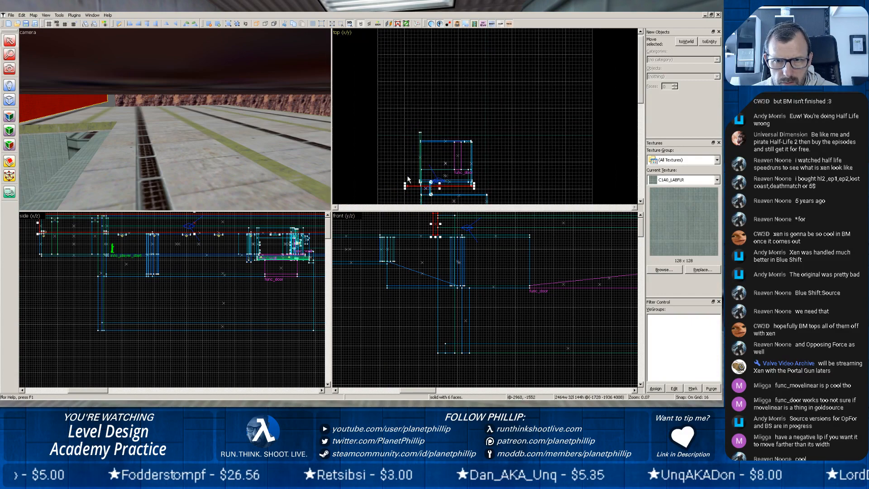
scroll(408, 180, up, 1)
scroll(407, 178, up, 1)
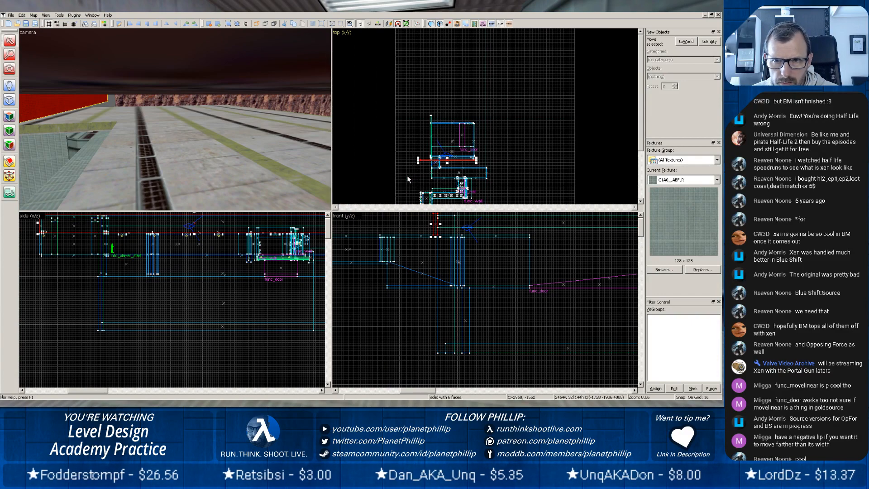
scroll(448, 177, up, 2)
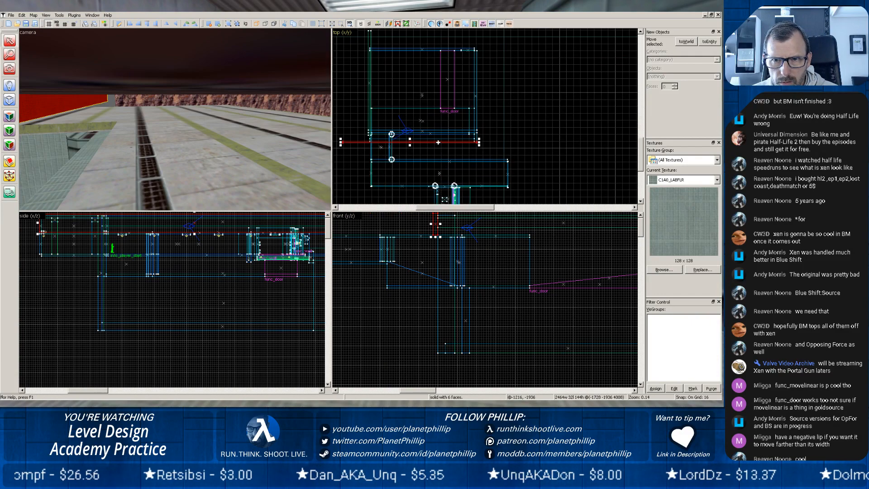
drag(438, 143, 437, 129)
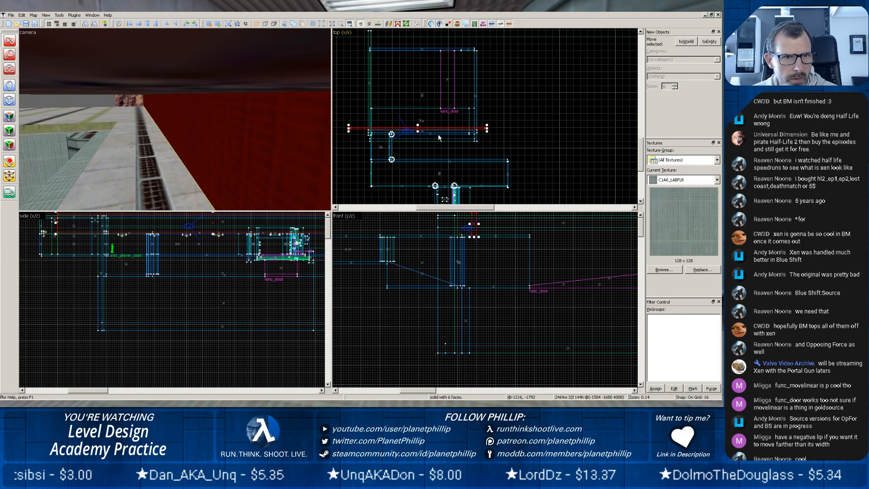
Examine the fit of the moved wall block against the rock chamber's ceiling, floor slab and side walls in the 3D view.
key(z)
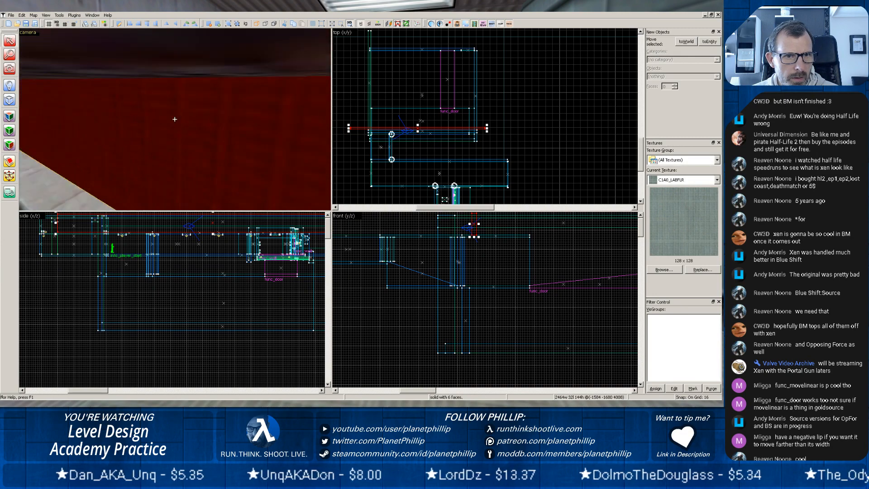
key(z)
scroll(178, 127, up, 3)
key(z)
scroll(175, 119, up, 2)
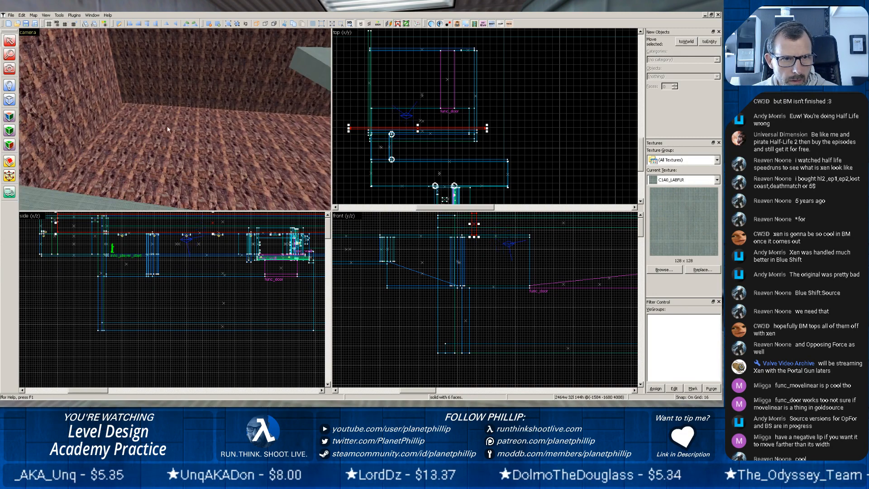
scroll(175, 119, up, 3)
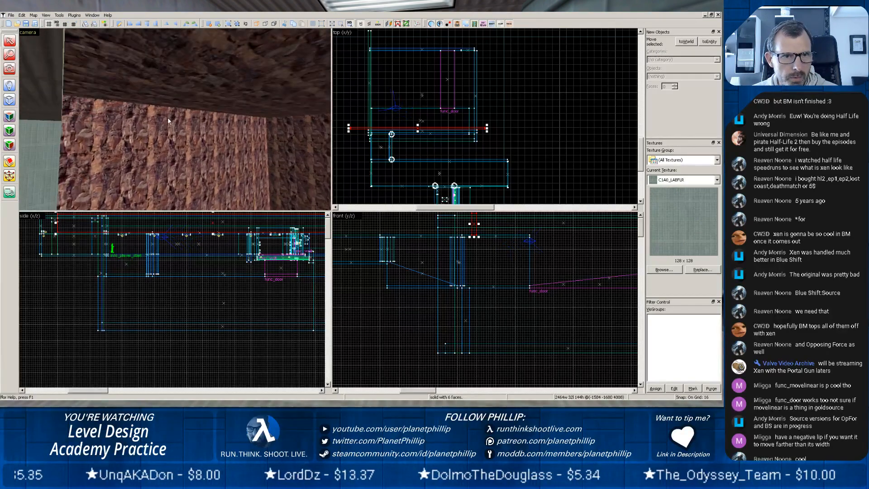
scroll(174, 119, up, 2)
key(z)
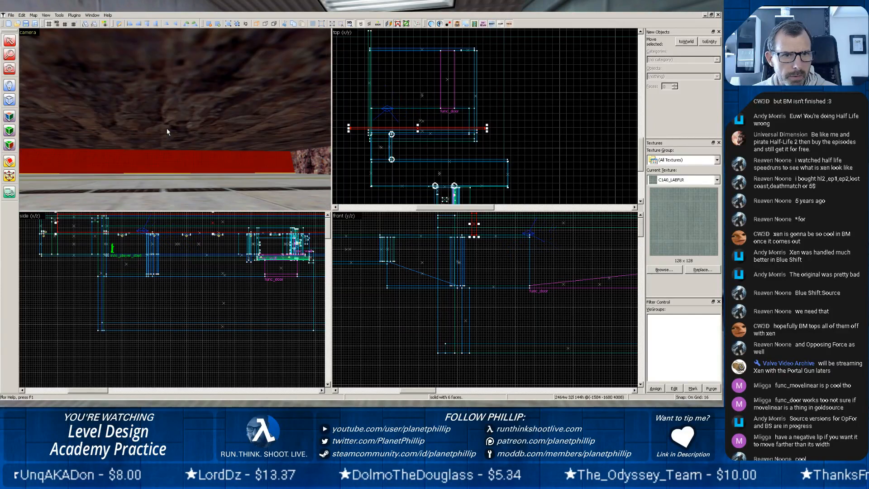
key(z)
key(z)
scroll(173, 120, up, 2)
key(z)
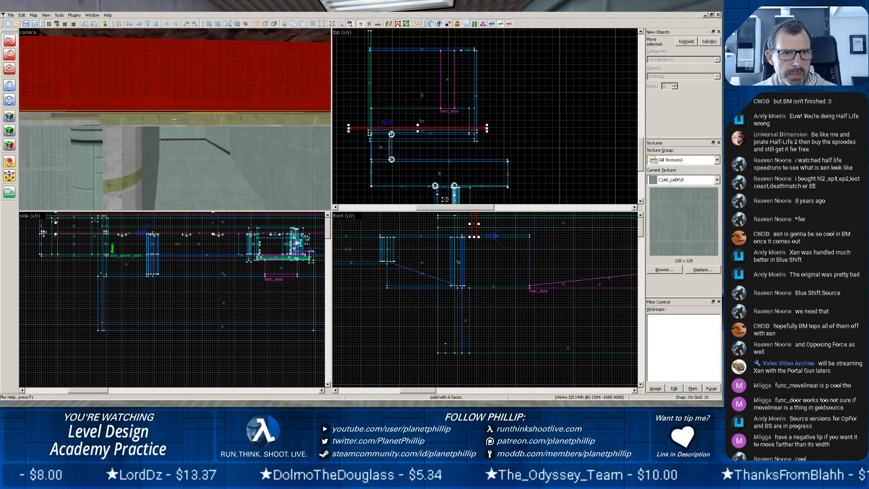
key(z)
scroll(174, 122, up, 1)
key(z)
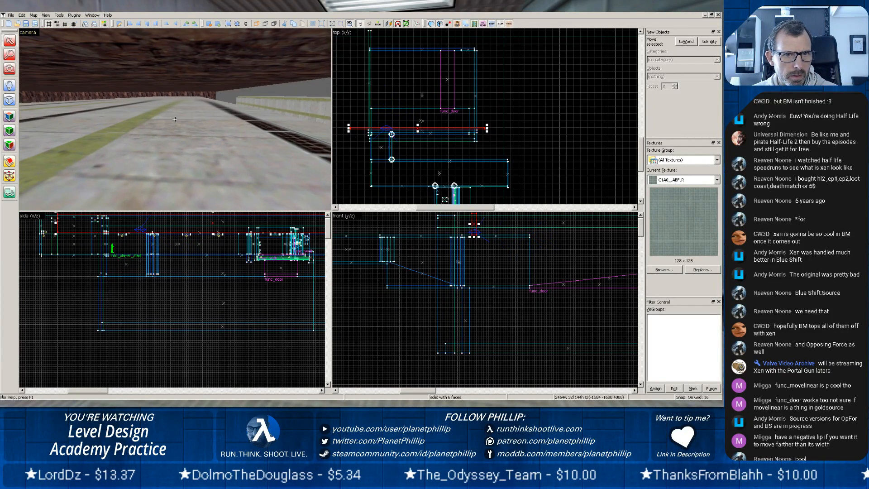
scroll(105, 115, up, 2)
Examine the connecting passage and long corridor beyond the rock chamber in the 3D view for gaps.
key(z)
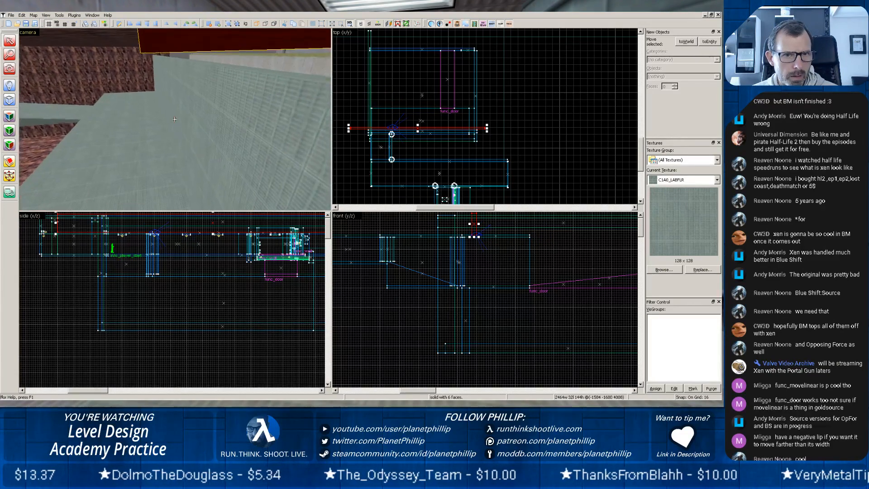
key(z)
scroll(172, 119, up, 1)
key(z)
key(z)
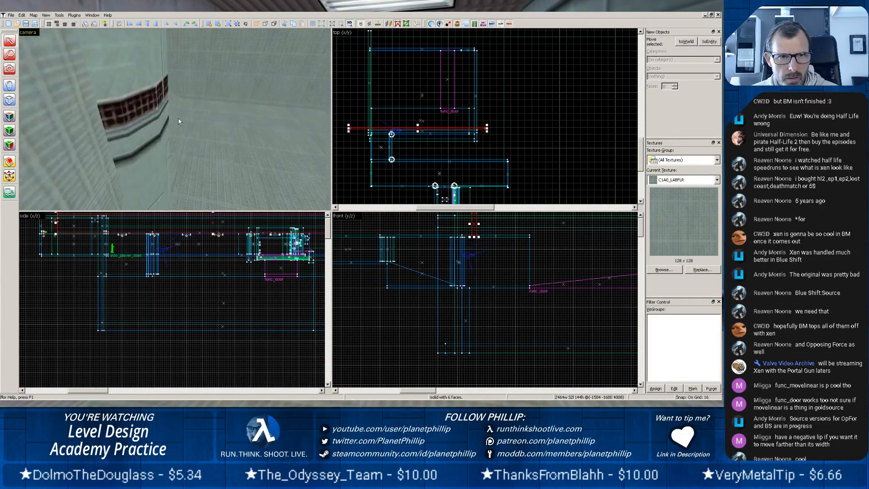
scroll(178, 120, up, 2)
scroll(148, 93, down, 1)
key(z)
key(z)
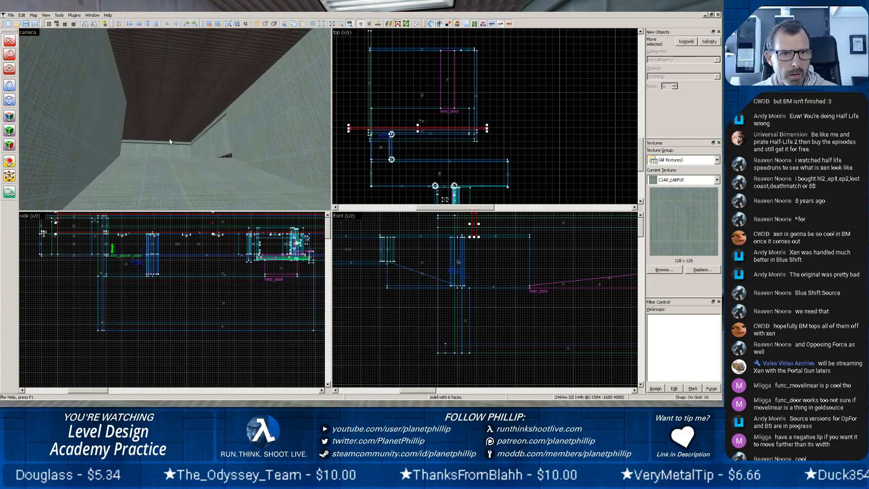
scroll(171, 163, down, 2)
scroll(171, 168, up, 2)
key(z)
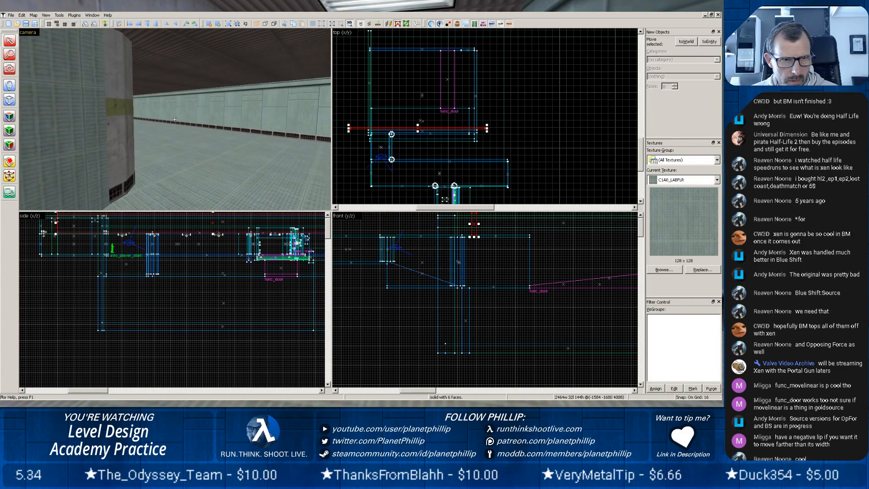
key(z)
scroll(167, 126, up, 1)
scroll(166, 126, up, 2)
key(z)
key(z)
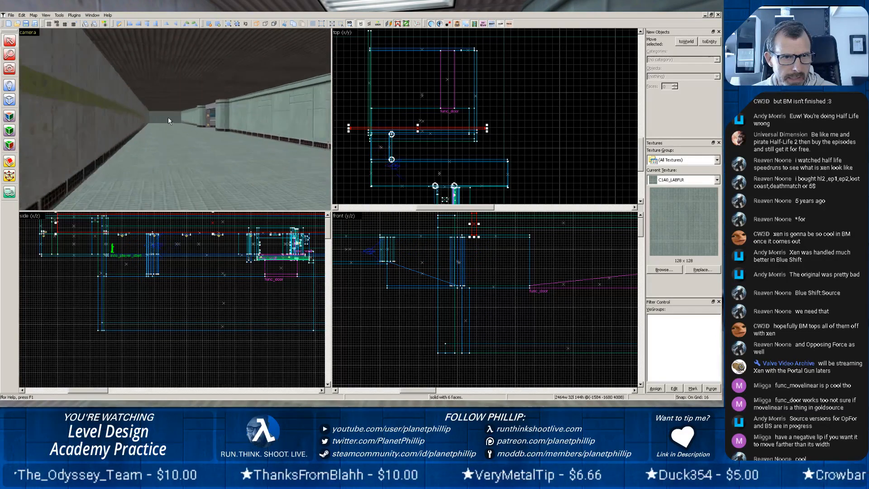
scroll(170, 126, up, 2)
scroll(170, 125, up, 3)
Save the level, then re-export it as pct13.map and compile it with Batch Compiler.
key(z)
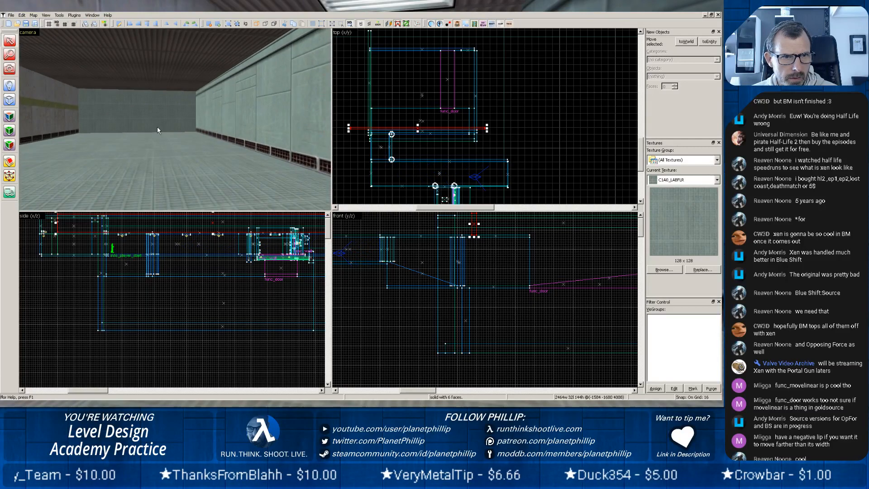
key(z)
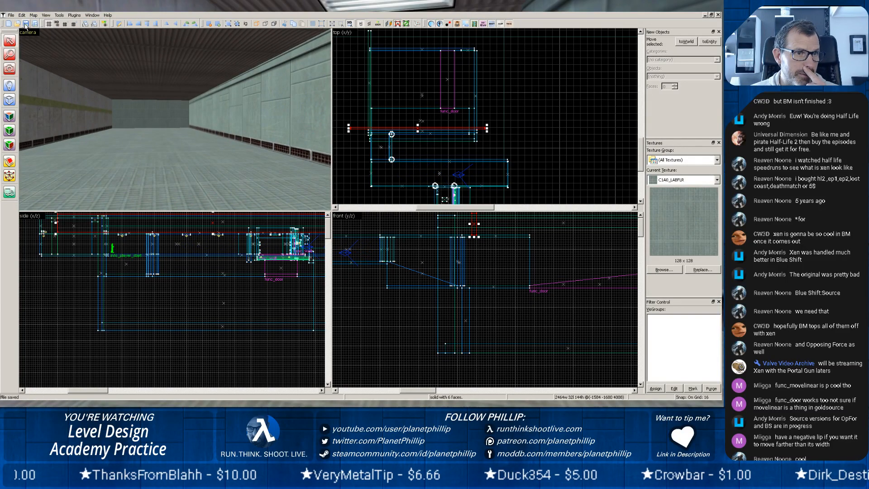
click(12, 15)
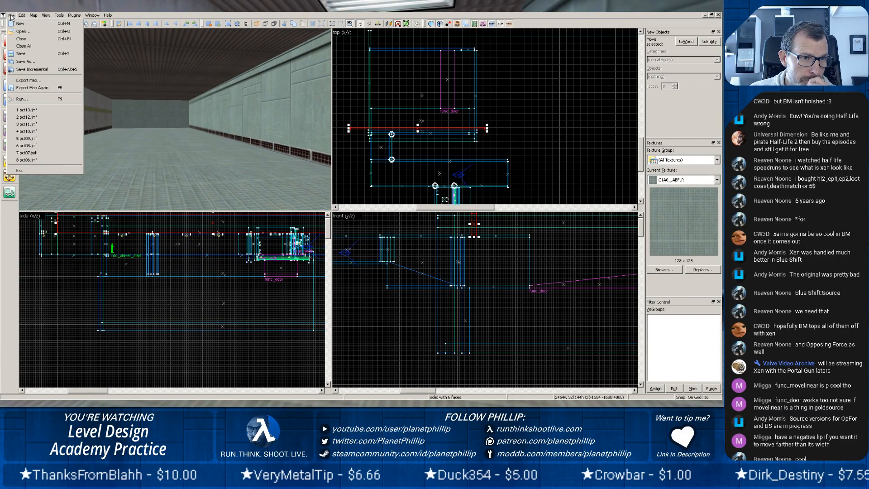
click(22, 86)
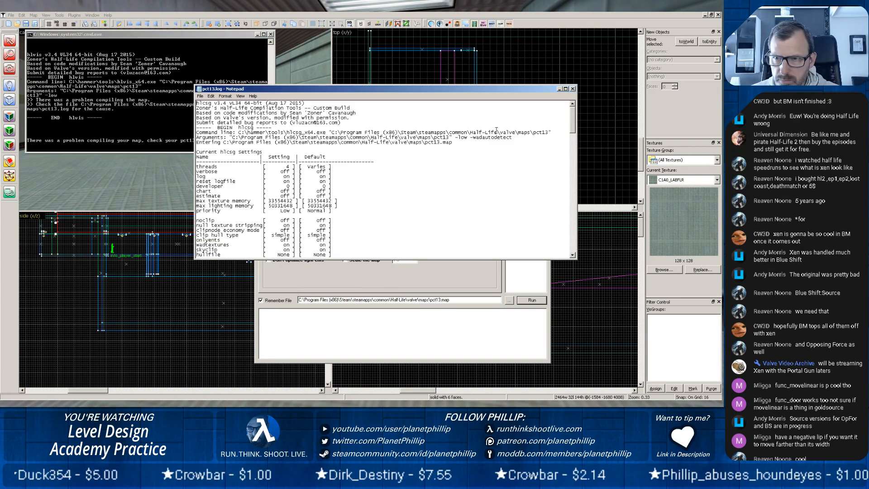
Read through the pct13.log compile log for the leak, close it and put the Batch Compiler window away.
drag(573, 131, 588, 203)
click(573, 90)
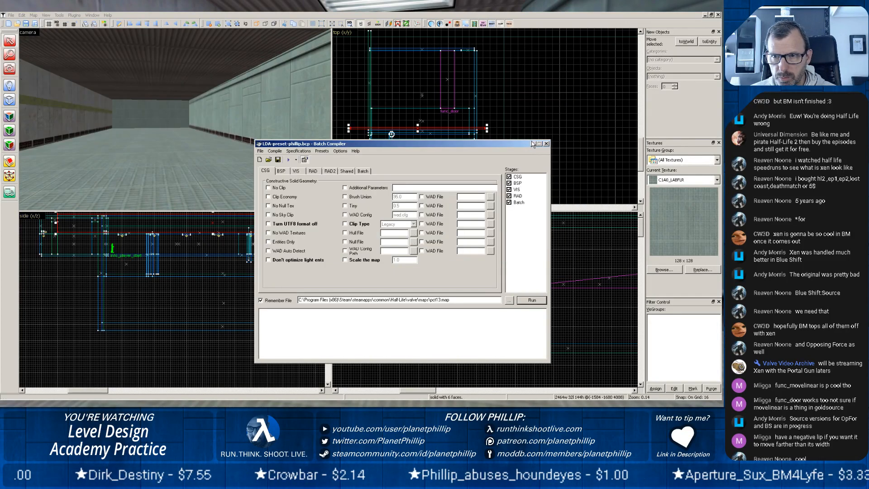
click(533, 143)
Load the map's pointfile to draw the leak path in the views.
click(59, 15)
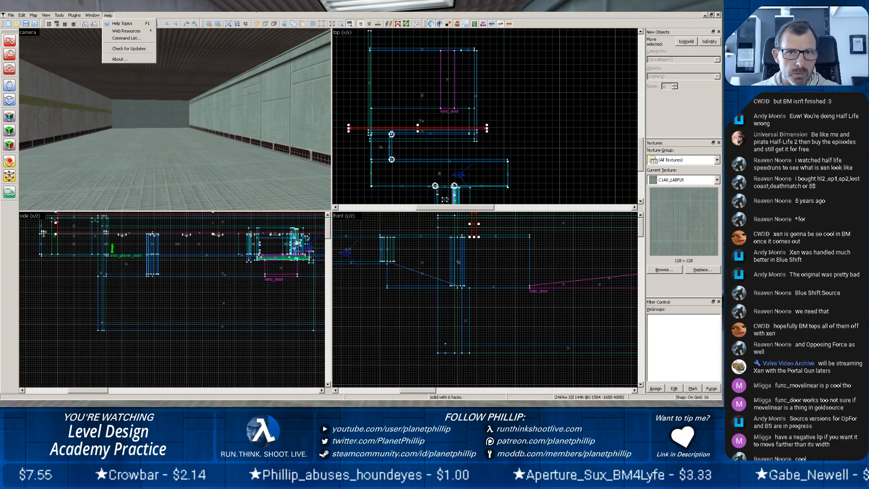
mouse_move(49, 17)
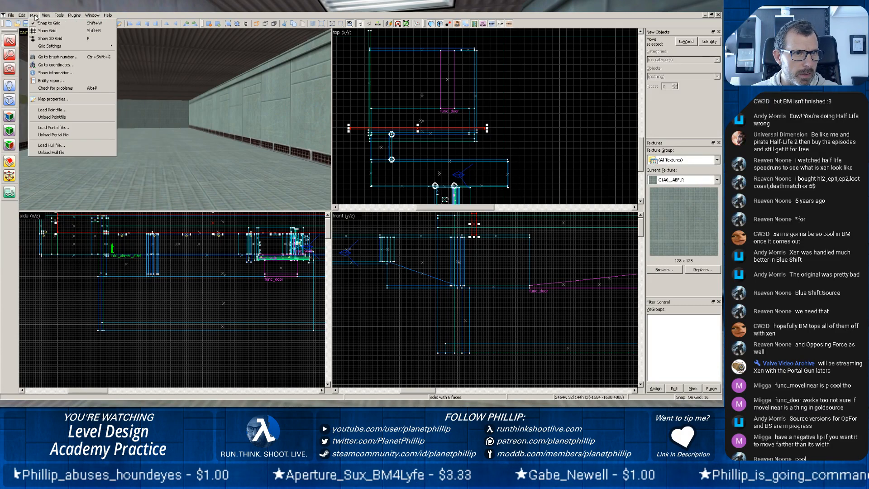
click(58, 111)
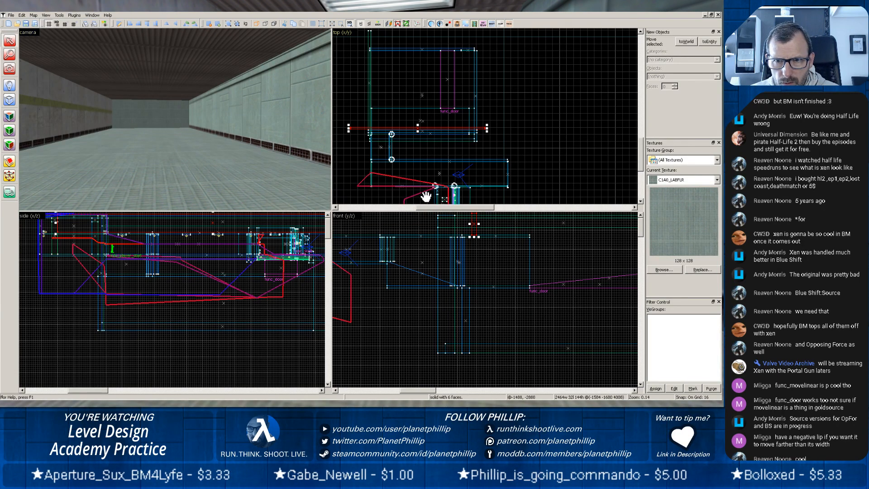
Follow the drawn leak path through the top, side and front views to find where it leaves the level.
scroll(466, 184, up, 3)
drag(461, 189, 493, 84)
scroll(493, 84, up, 9)
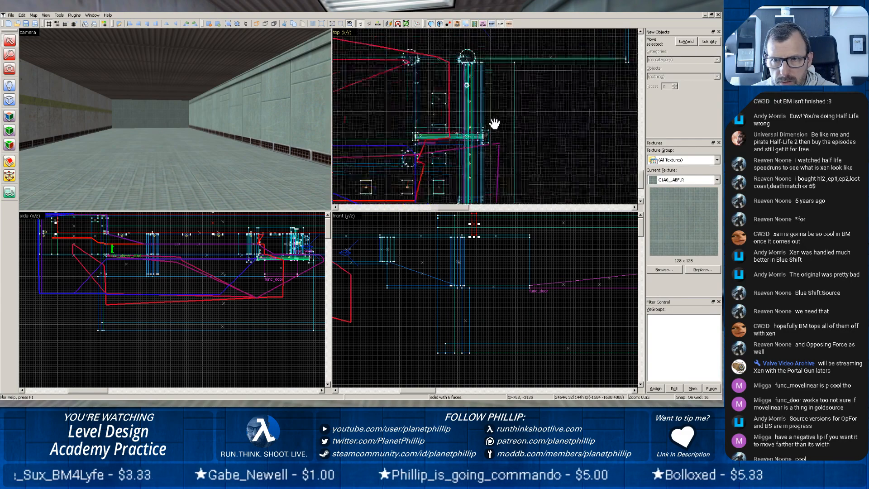
mouse_move(434, 147)
mouse_down()
mouse_move(405, 151)
mouse_move(487, 120)
mouse_move(497, 130)
mouse_move(449, 209)
mouse_move(388, 122)
mouse_move(514, 190)
mouse_move(712, 128)
mouse_move(702, 129)
mouse_up()
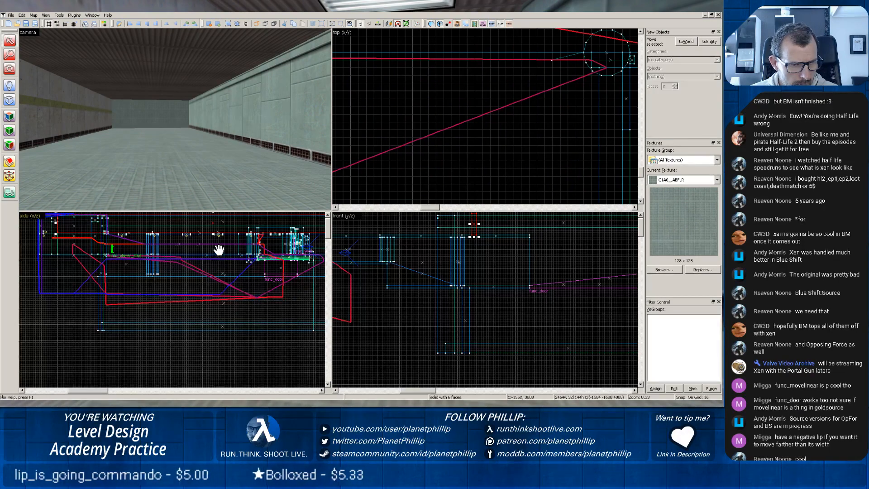
scroll(219, 246, down, 5)
scroll(413, 266, down, 5)
scroll(417, 267, up, 4)
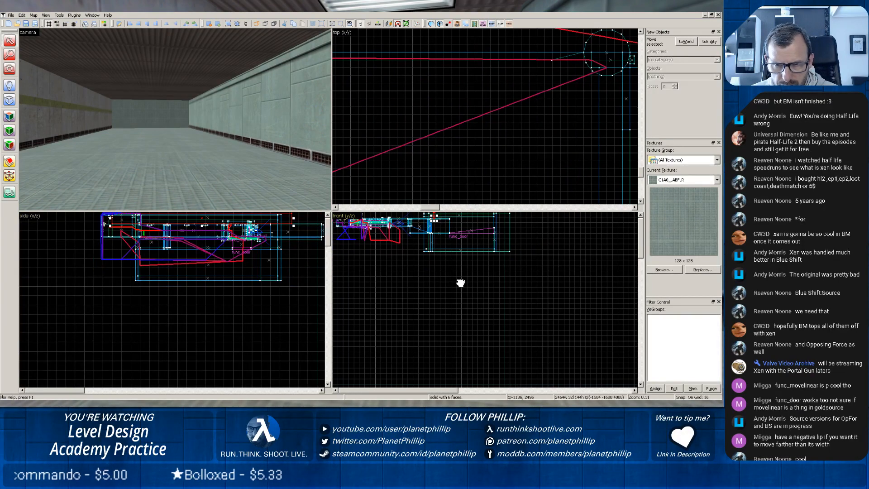
scroll(422, 259, up, 4)
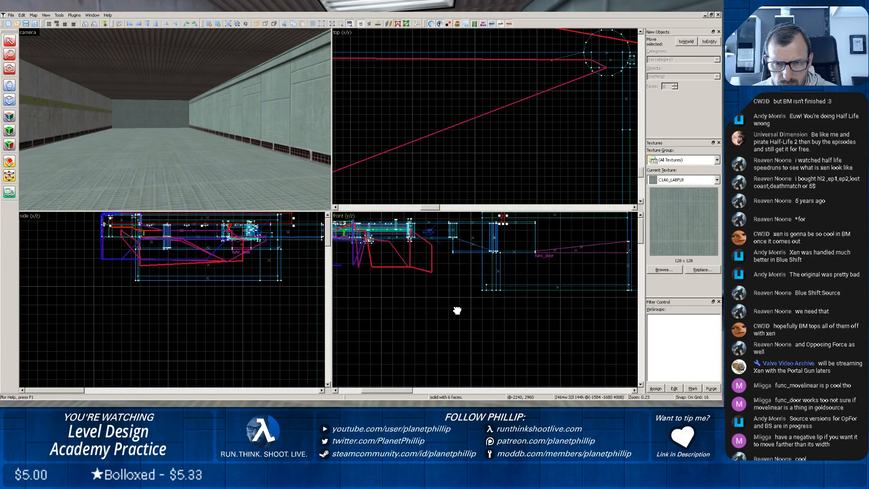
drag(397, 271, 415, 302)
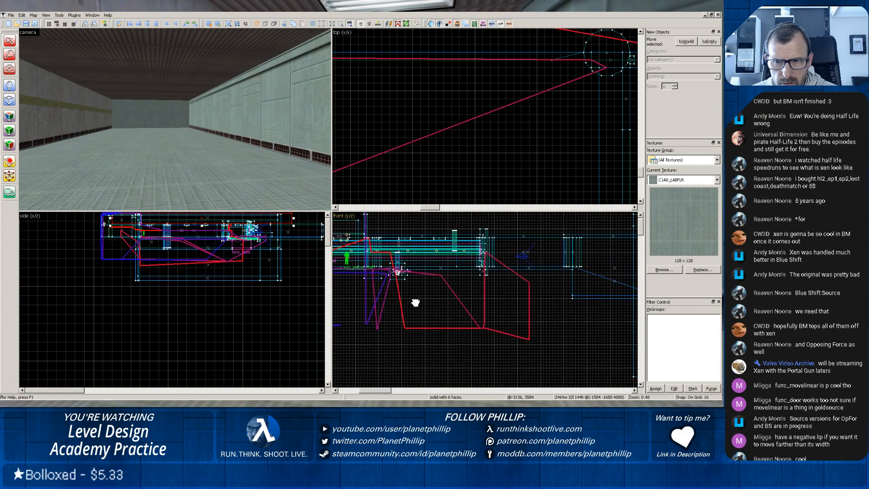
Trace the leak line in the 3D view along the corridor and down into the blue pipe's trench.
key(z)
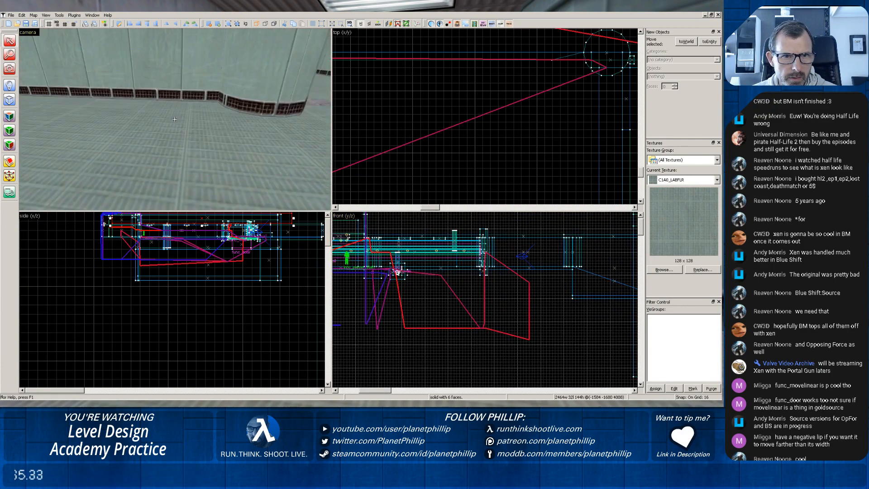
key(z)
key(z)
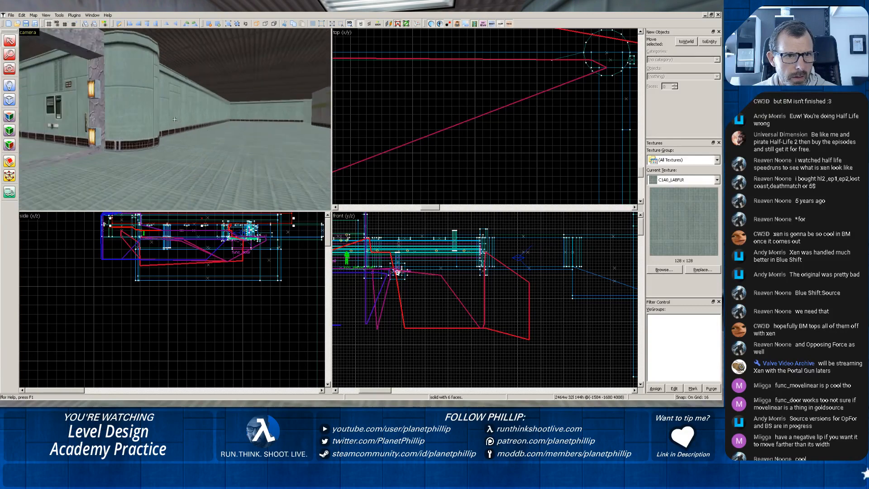
key(z)
key(z)
key(w)
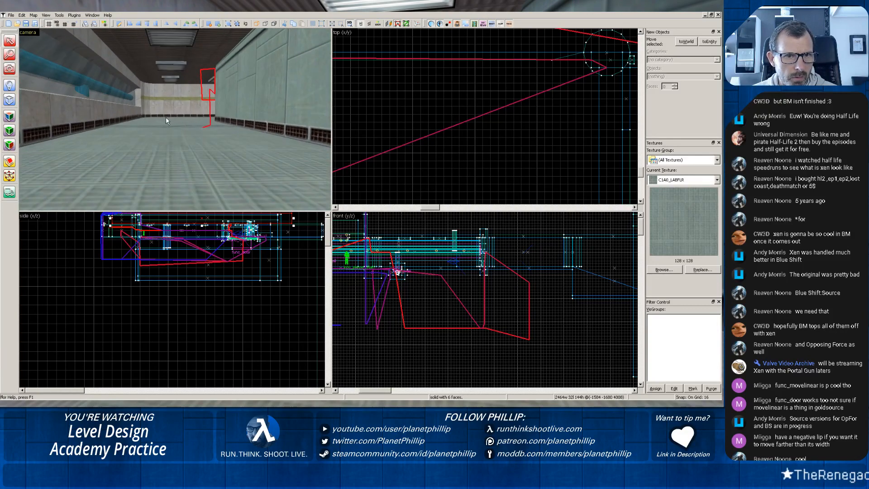
key(w)
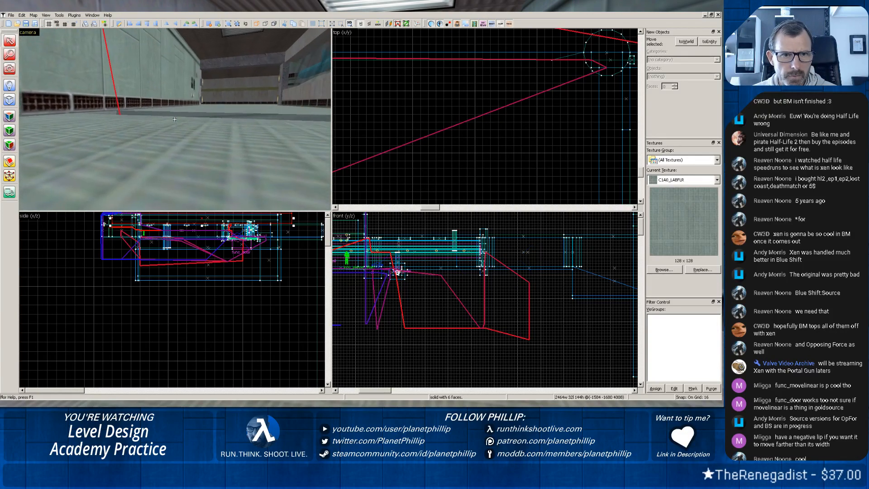
key(w)
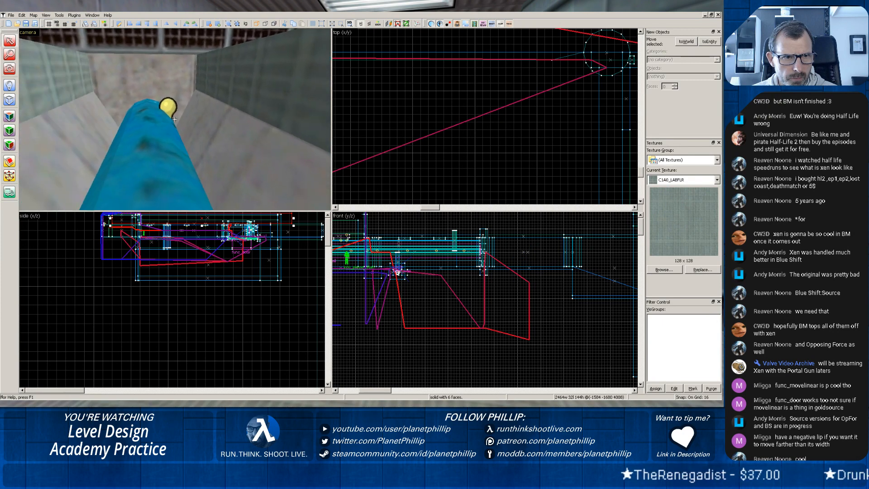
key(w)
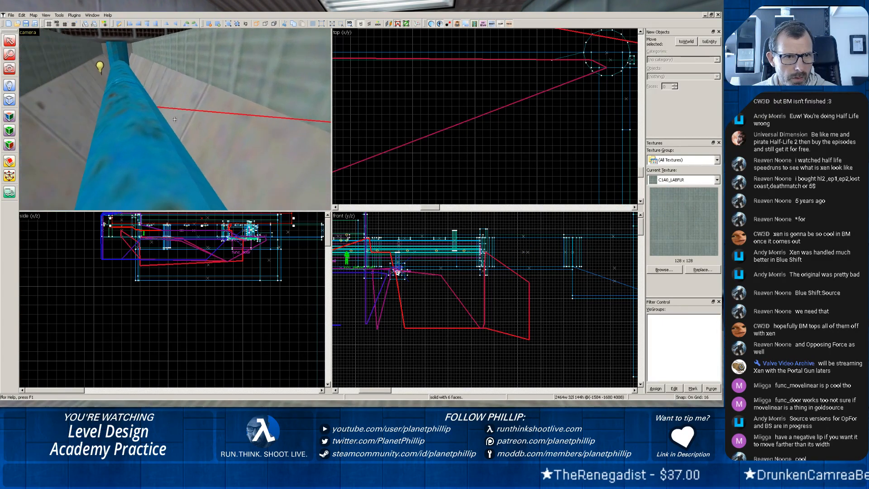
Examine the underside of the pipe trench from outside the level to see where the leak line exits.
key(z)
scroll(181, 114, up, 2)
scroll(185, 93, up, 4)
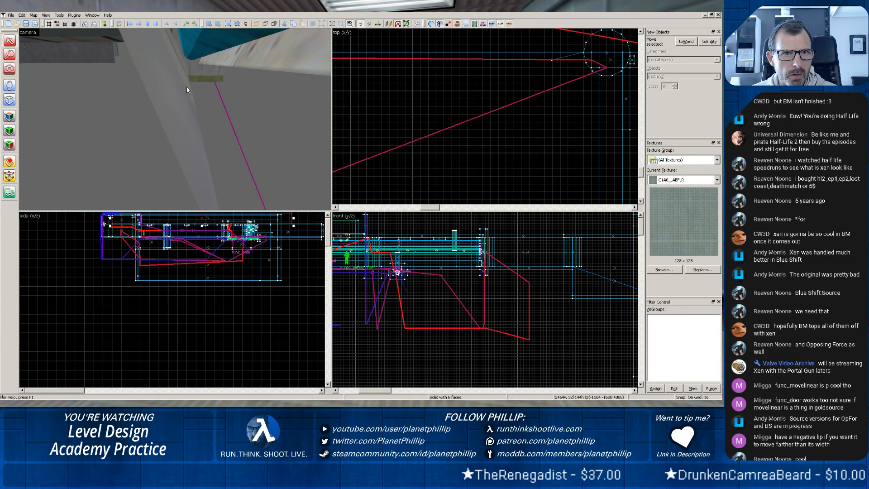
key(z)
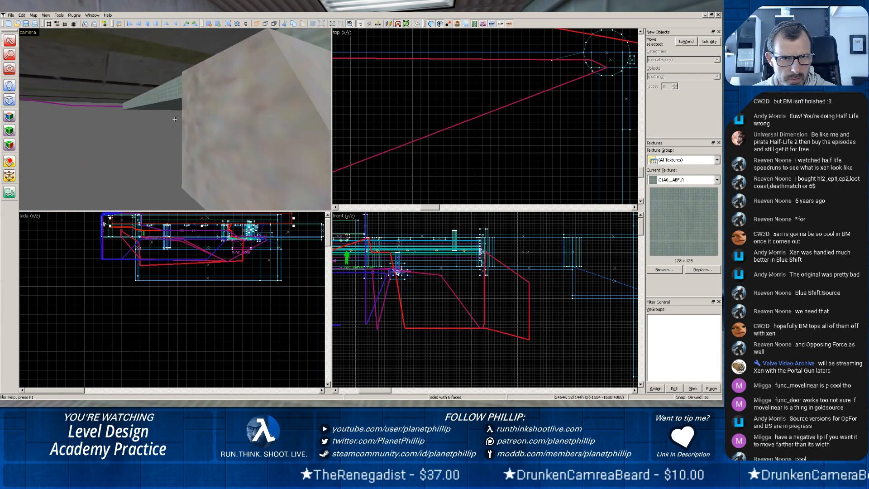
key(z)
scroll(176, 121, down, 2)
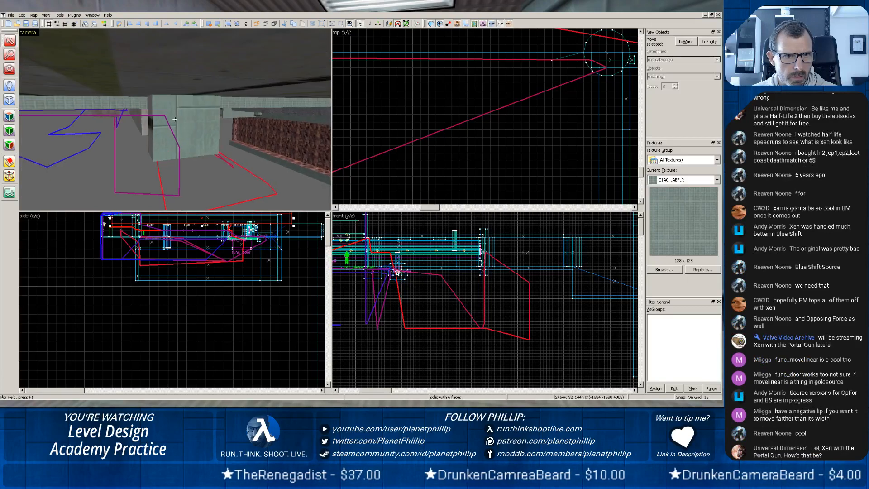
scroll(174, 120, up, 4)
key(z)
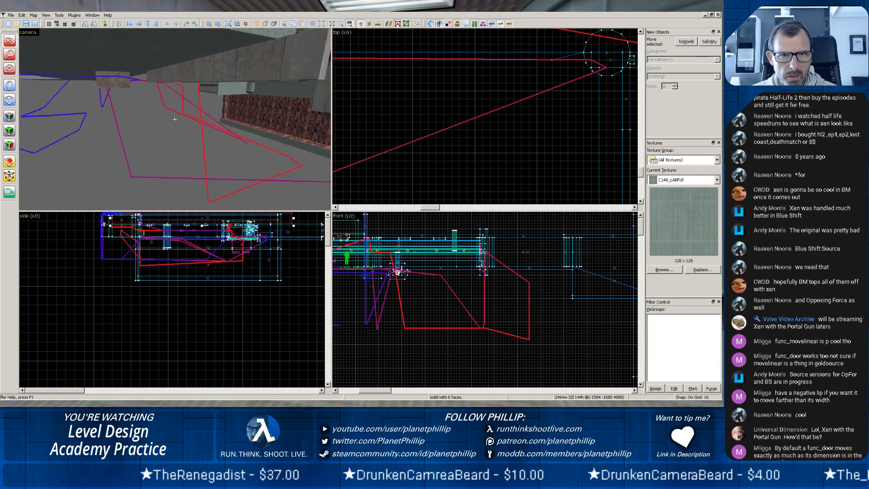
key(z)
scroll(166, 120, up, 2)
scroll(141, 113, up, 2)
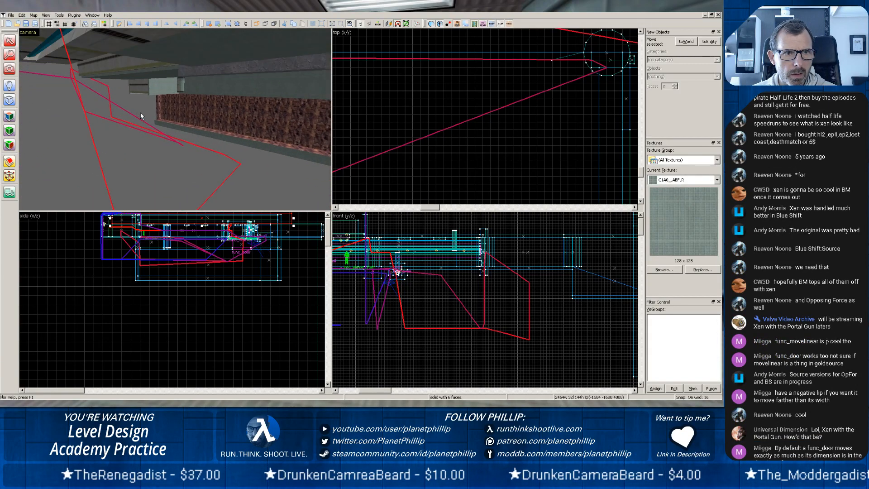
key(z)
key(z)
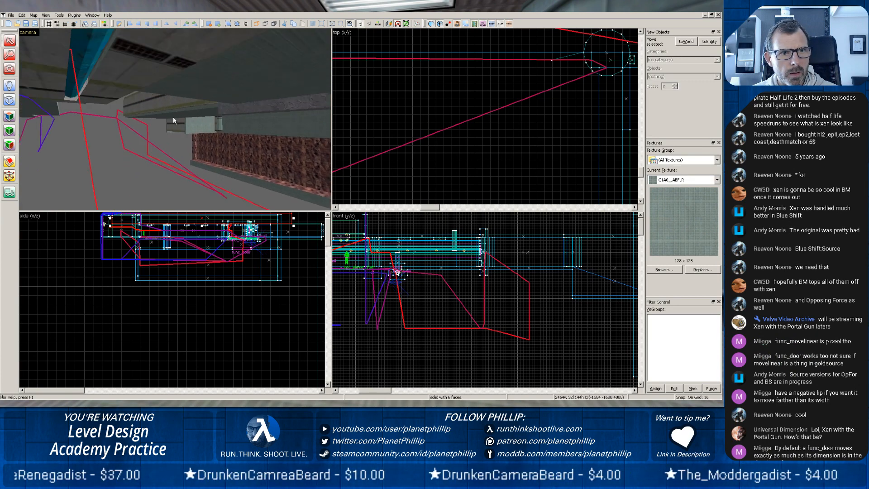
key(z)
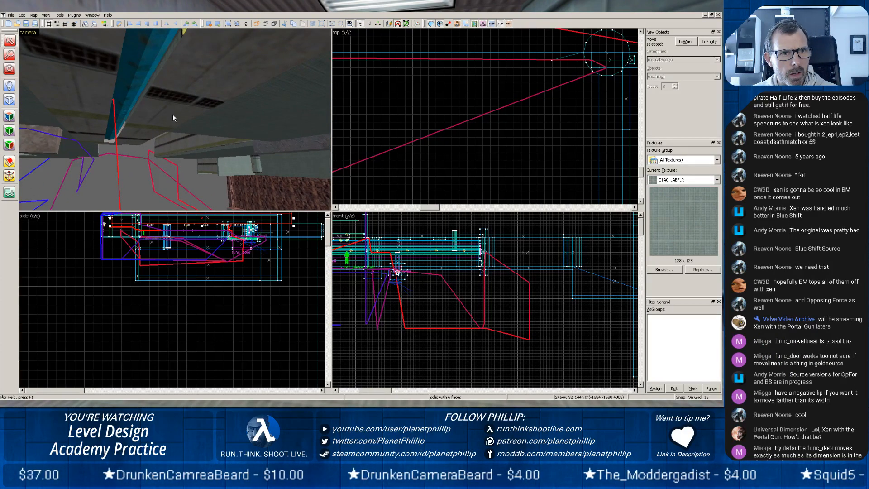
Select the blue pipe, its adjoining end block and the sloping trench wall in turn to identify the brushes around the leak.
click(132, 97)
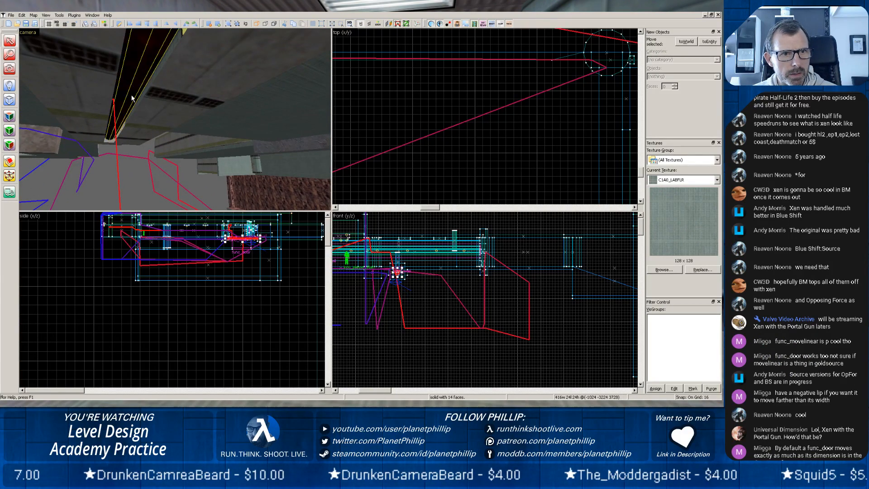
click(111, 141)
key(z)
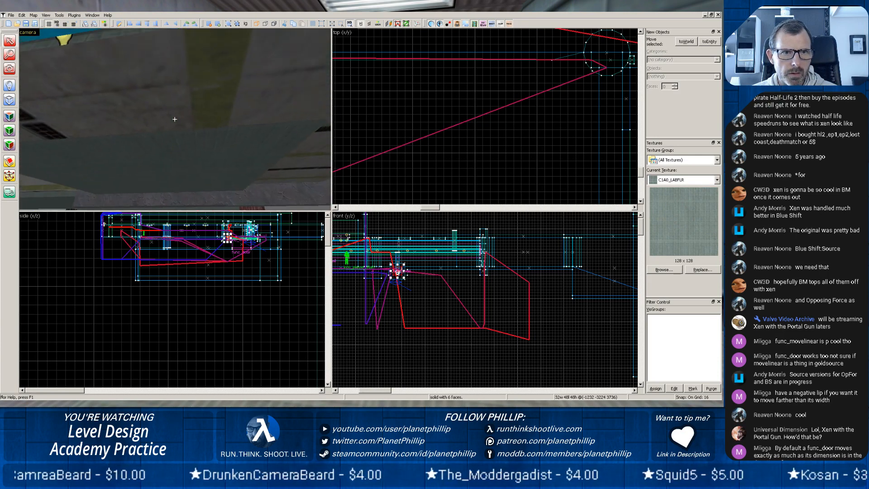
key(z)
click(128, 125)
key(z)
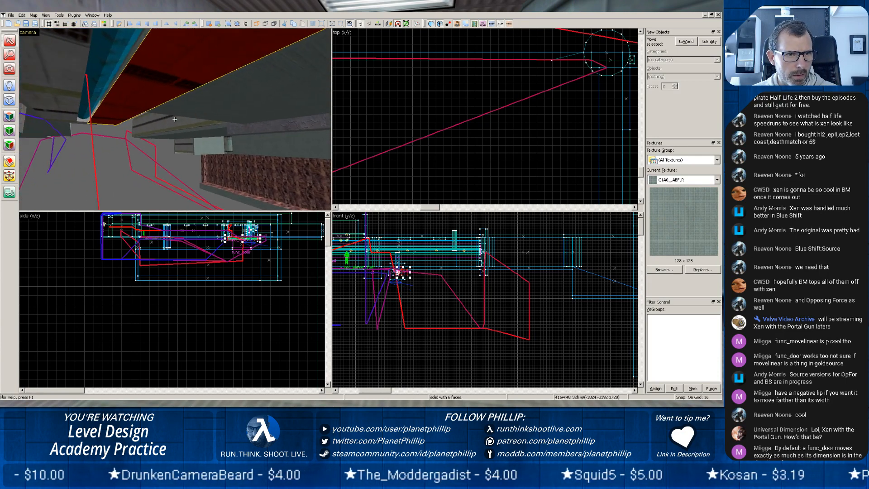
Select the block closing the far end of the pipe trench and unload the pointfile.
scroll(377, 291, up, 10)
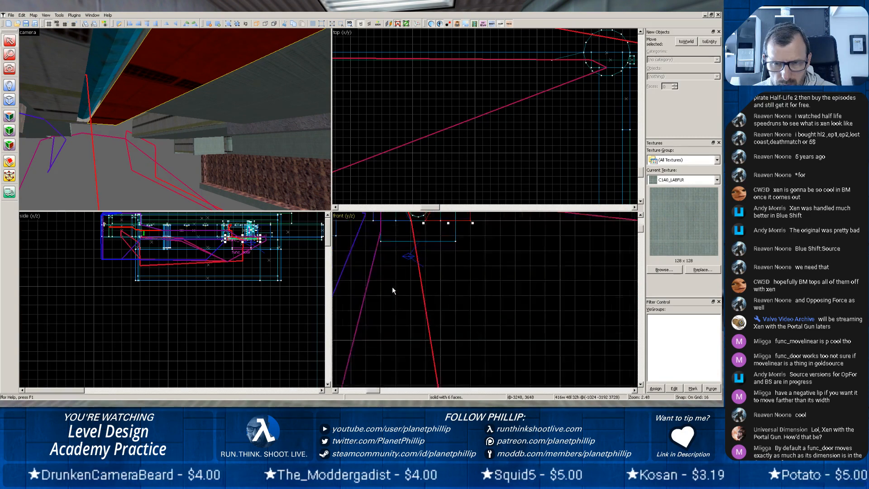
click(399, 232)
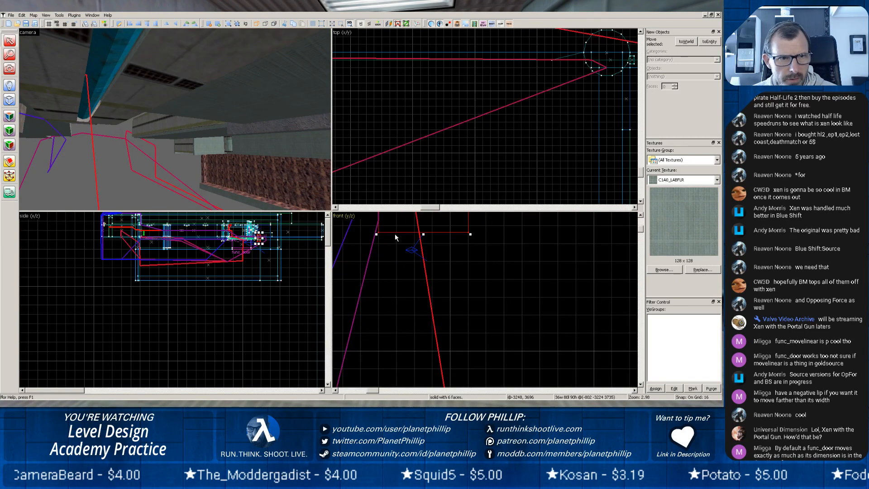
scroll(166, 144, down, 4)
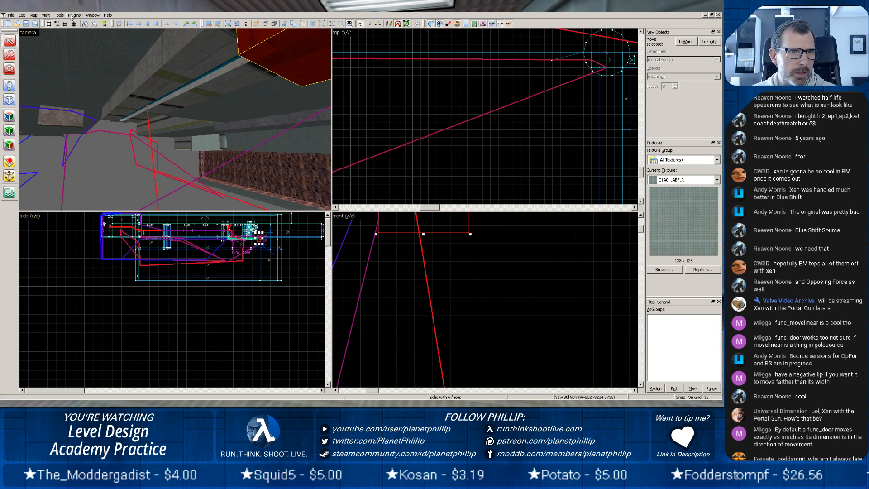
click(33, 15)
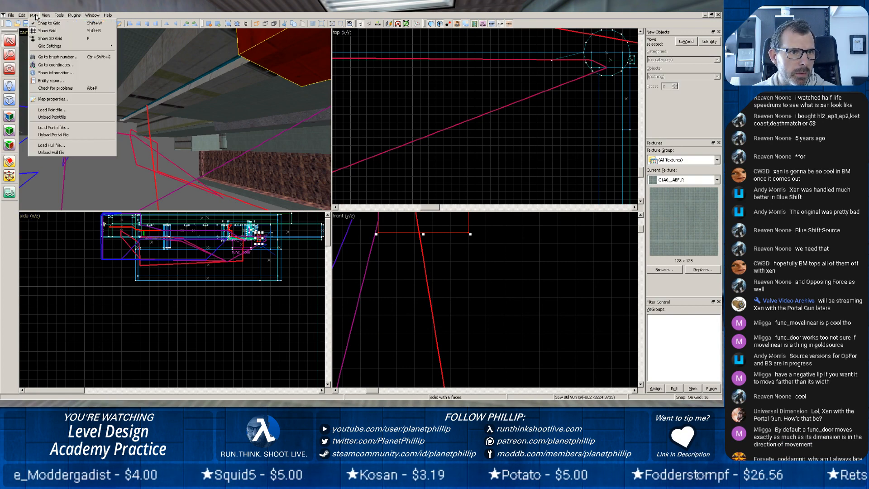
click(51, 117)
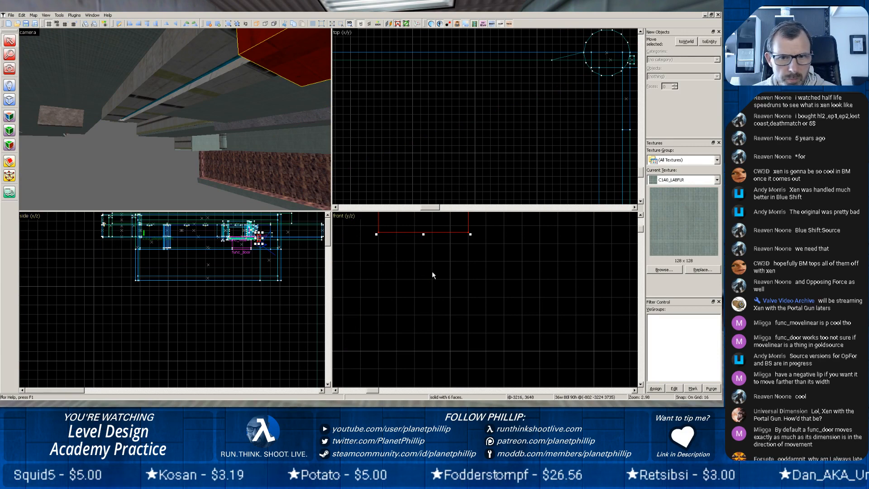
Stretch the selected end block along the full length of the pipe trench, making it 448 units wide.
scroll(428, 266, down, 5)
scroll(218, 247, up, 2)
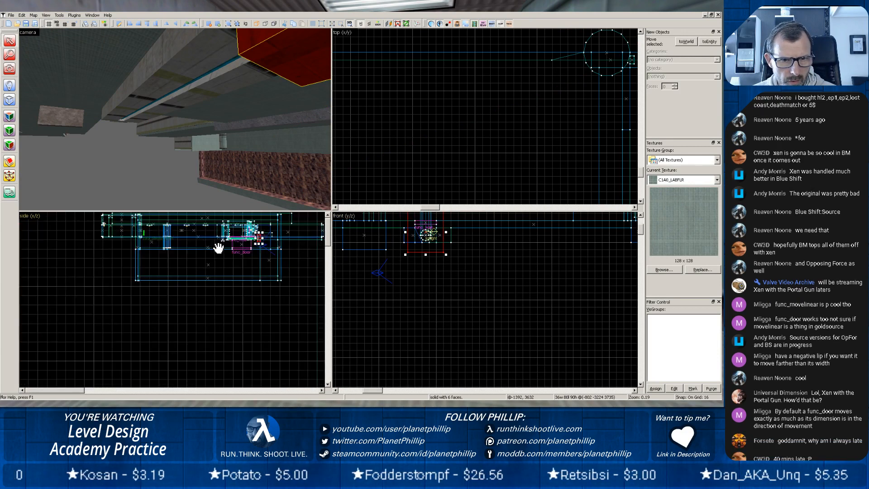
scroll(252, 246, up, 4)
scroll(252, 248, up, 2)
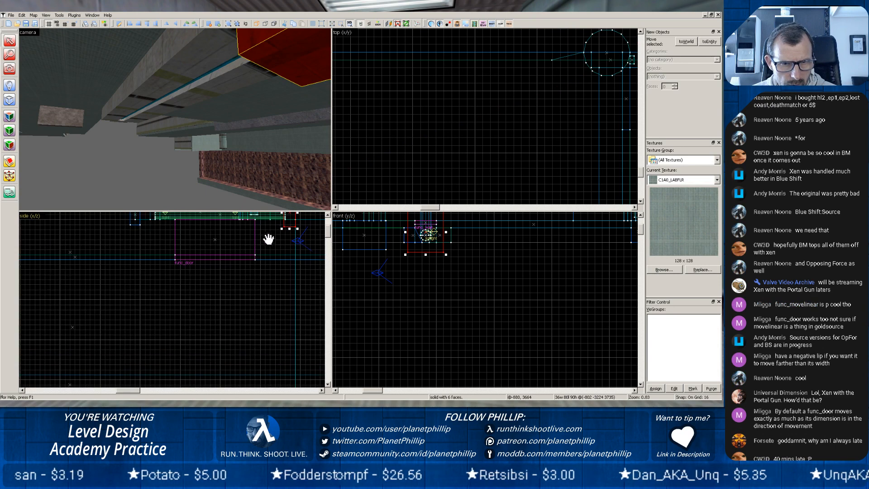
mouse_move(269, 238)
mouse_down()
mouse_move(273, 282)
mouse_move(277, 254)
mouse_move(156, 252)
mouse_up()
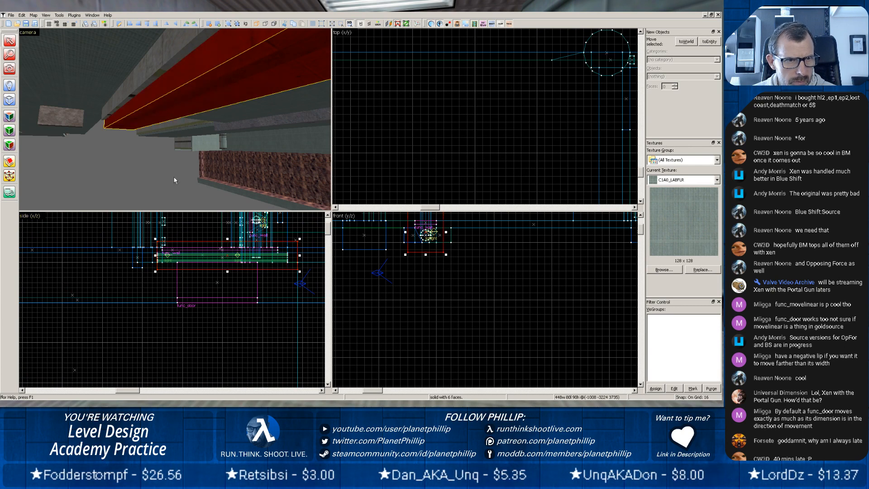
Clear the selection and inspect the inside of the pipe trench around the blue pipe for remaining gaps.
mouse_move(181, 155)
middle_down()
mouse_move(175, 118)
mouse_move(167, 121)
mouse_move(175, 120)
middle_up()
scroll(163, 115, up, 3)
scroll(160, 122, up, 5)
scroll(166, 121, up, 3)
scroll(181, 125, down, 4)
scroll(183, 132, up, 3)
key(Escape)
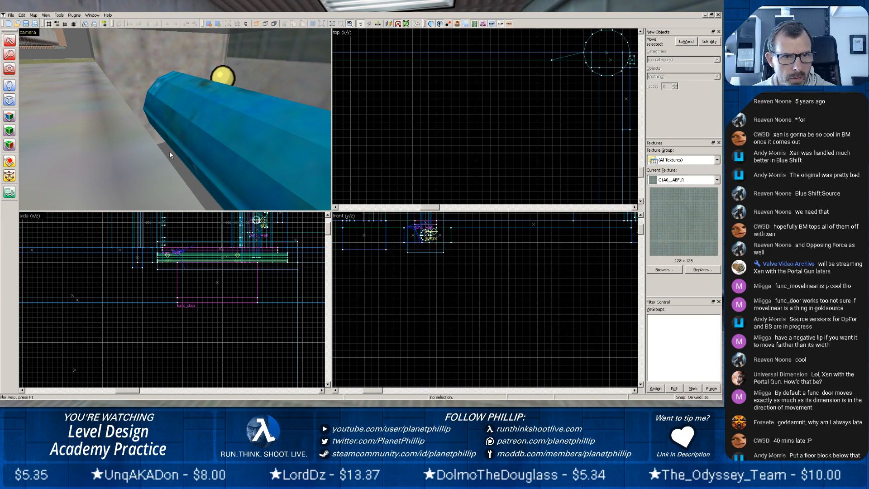
scroll(168, 160, down, 1)
scroll(168, 161, up, 1)
middle_drag(168, 161, 175, 120)
scroll(166, 117, up, 1)
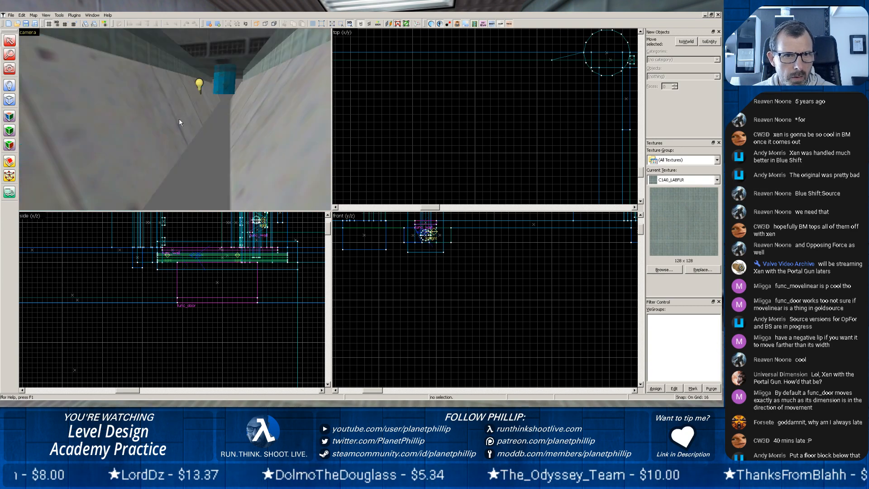
Select the sloping trench wall and examine its lower edge and the space beneath it.
click(168, 125)
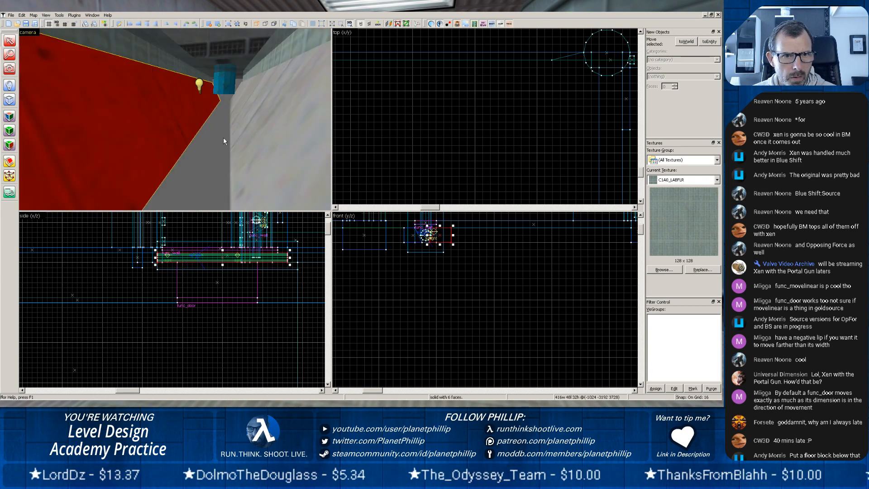
scroll(221, 138, up, 2)
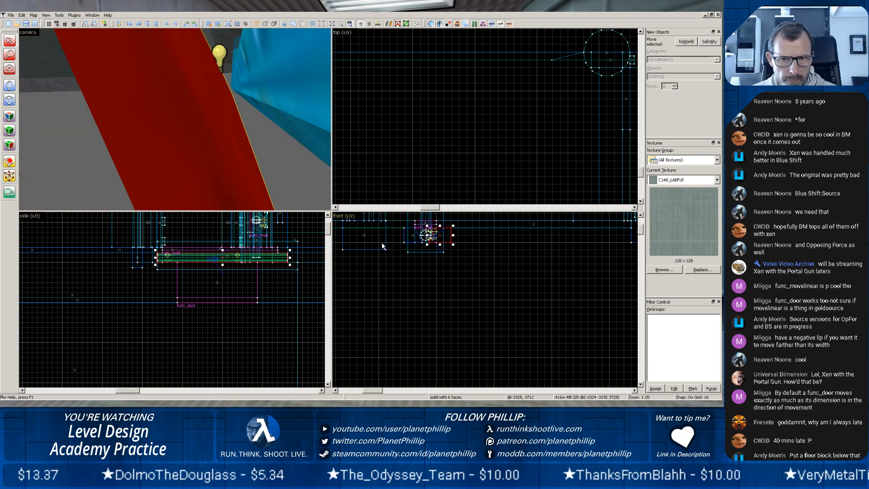
scroll(276, 173, up, 2)
key(z)
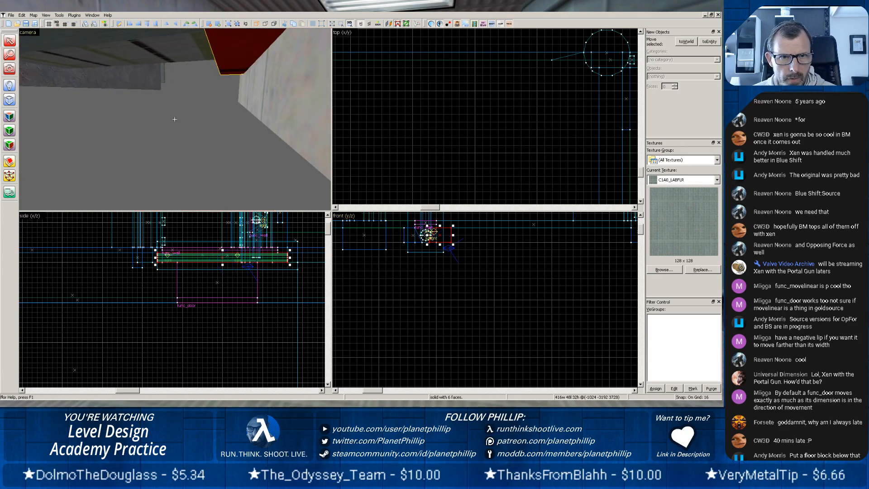
key(z)
Shrink the stretched trench block back to 32 units wide so it only closes the trench's far end.
click(174, 122)
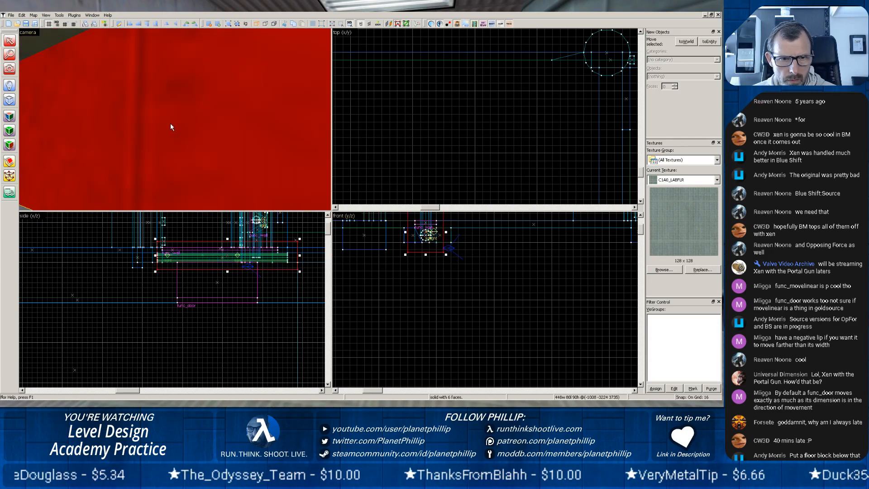
scroll(370, 222, down, 4)
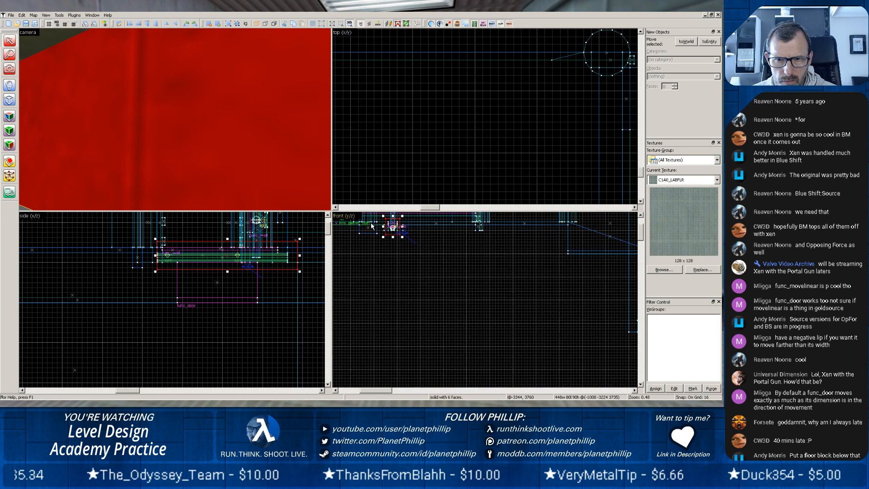
key(z)
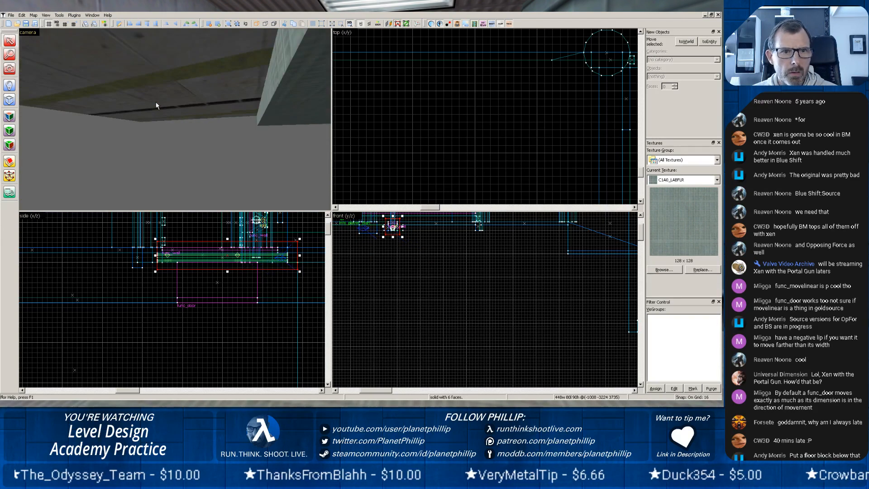
key(z)
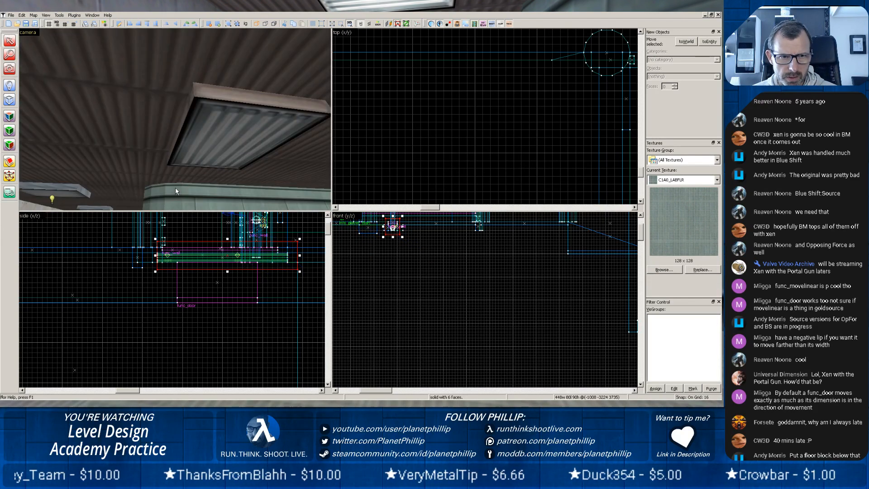
key(z)
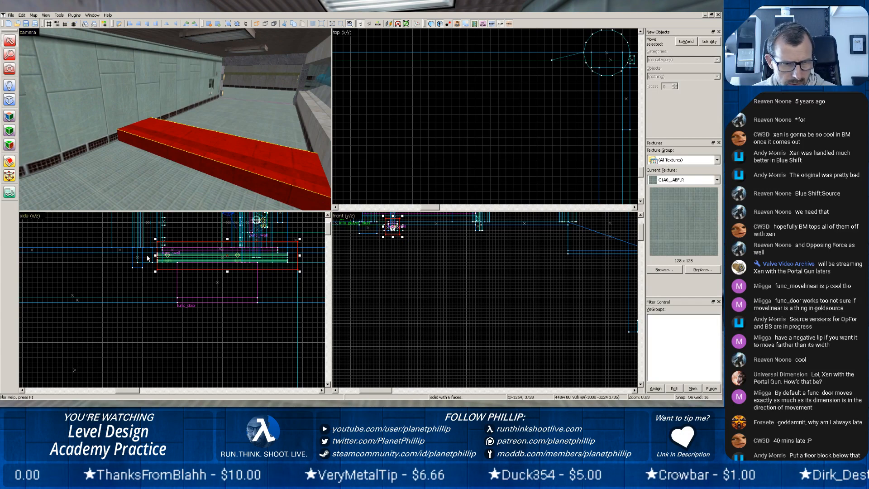
drag(153, 255, 278, 248)
key(z)
Inspect the open bottom between the trench's two sloping walls and clear the selection.
key(z)
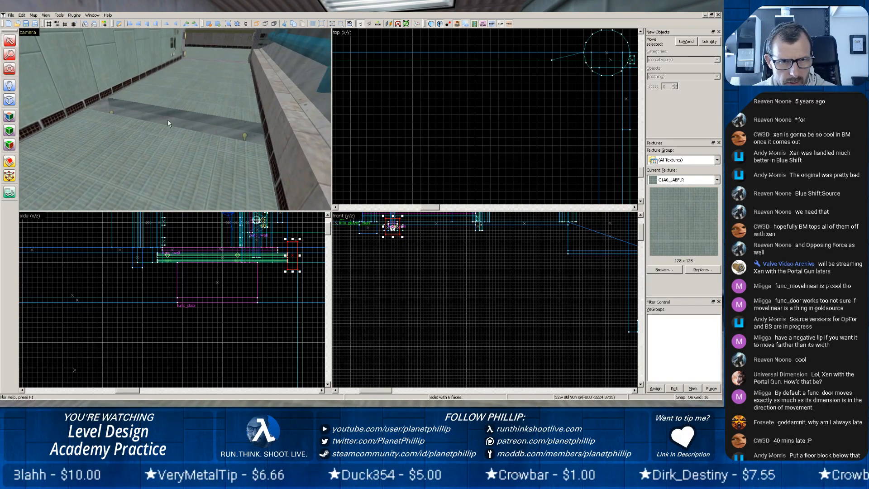
scroll(167, 119, up, 4)
key(z)
key(z)
scroll(169, 122, up, 4)
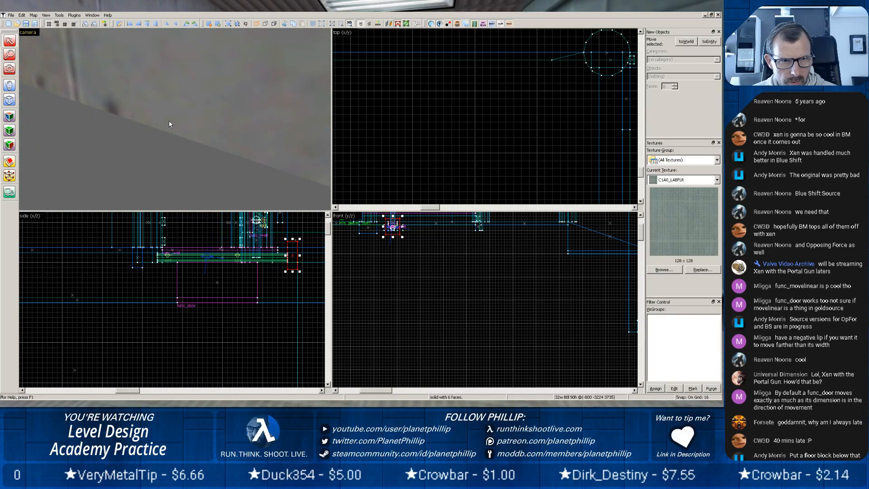
scroll(162, 121, down, 3)
key(z)
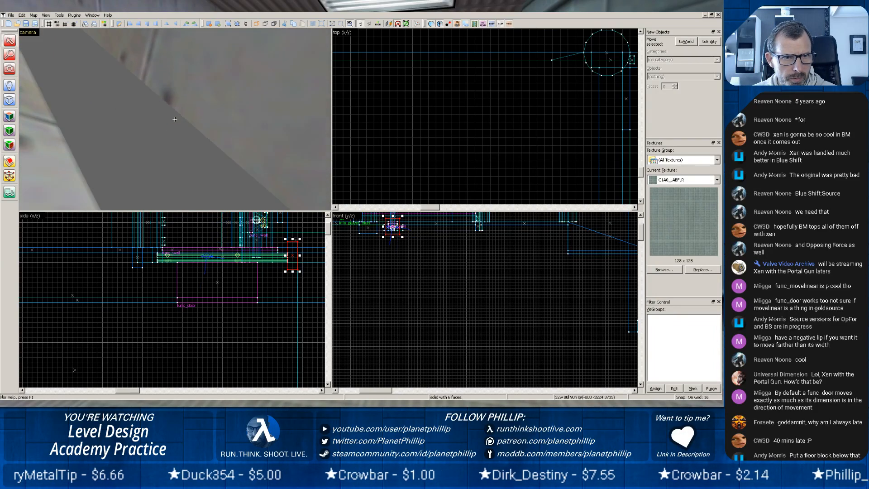
key(z)
click(171, 97)
Outline a new block under the trench in the front view, 96 units long and 16 units high.
scroll(388, 246, up, 6)
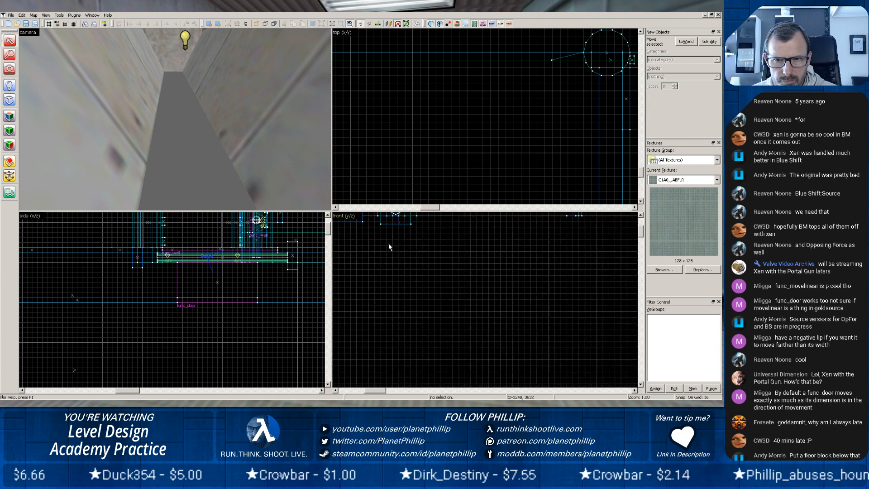
drag(390, 232, 387, 282)
scroll(388, 281, down, 3)
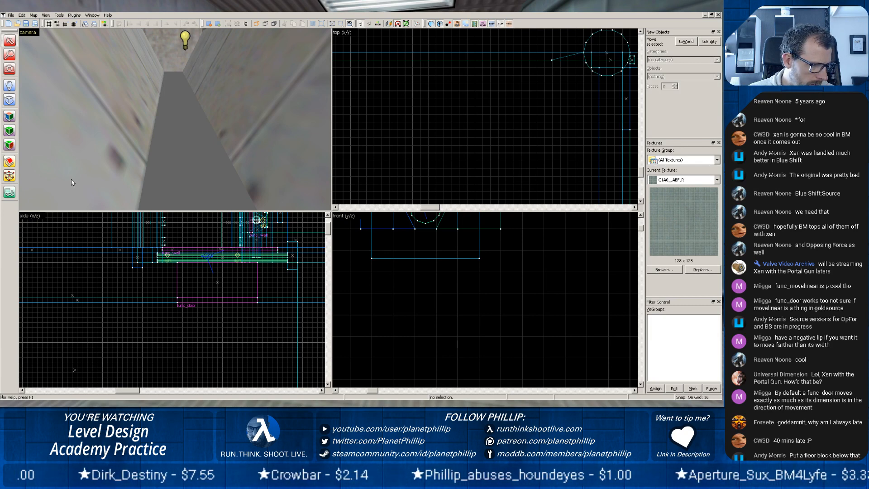
click(14, 102)
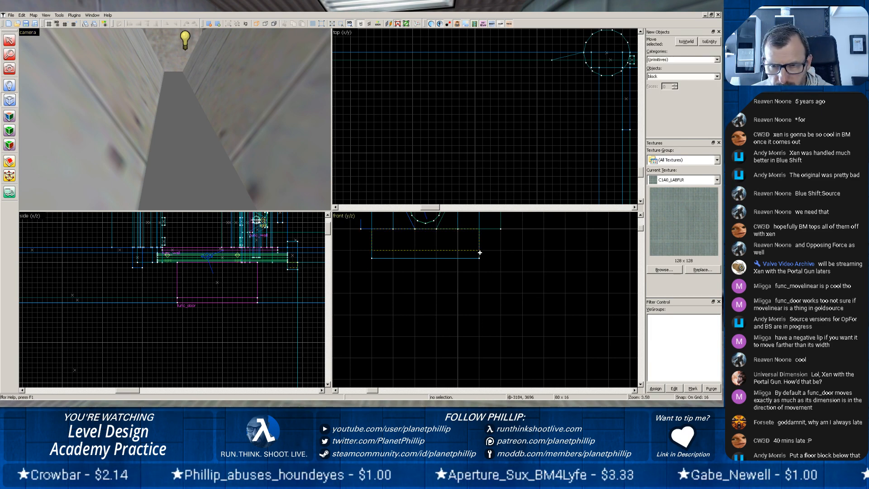
drag(480, 252, 479, 253)
click(372, 243)
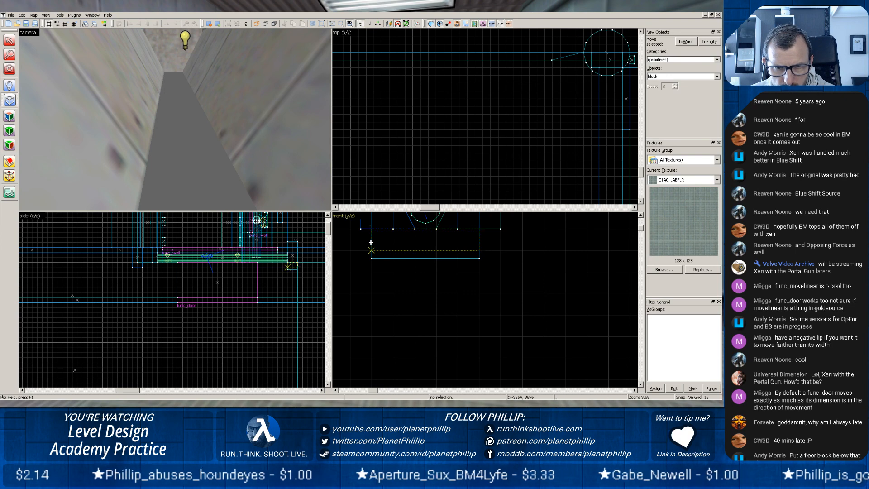
click(369, 242)
drag(369, 241, 359, 240)
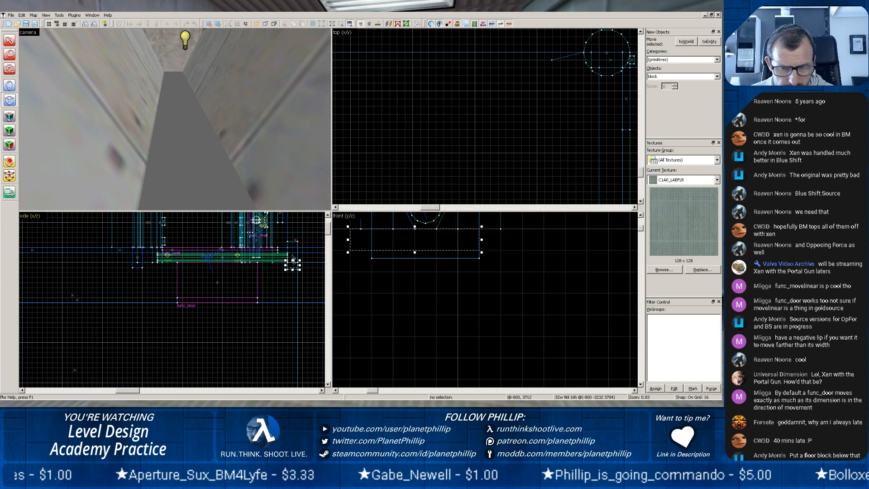
Extend the new block outline along the full trench to 448 units wide and create the floor brush.
scroll(277, 250, down, 1)
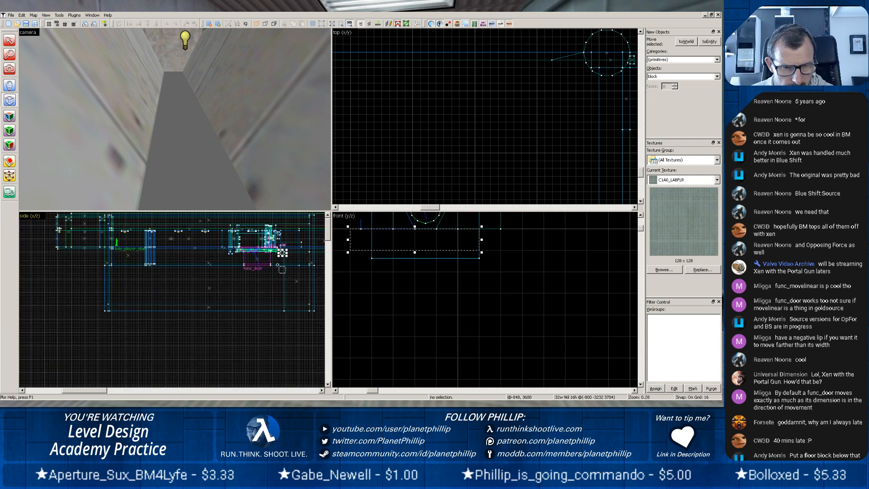
scroll(279, 262, down, 1)
scroll(278, 260, up, 4)
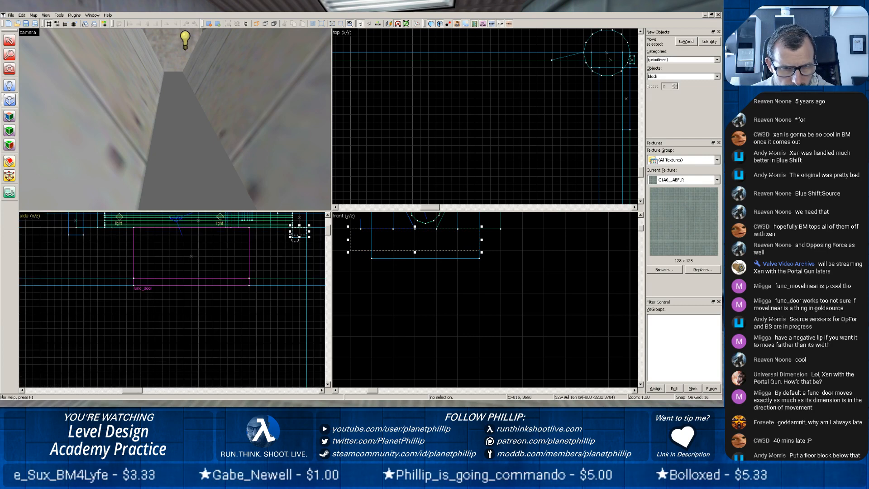
drag(290, 233, 101, 232)
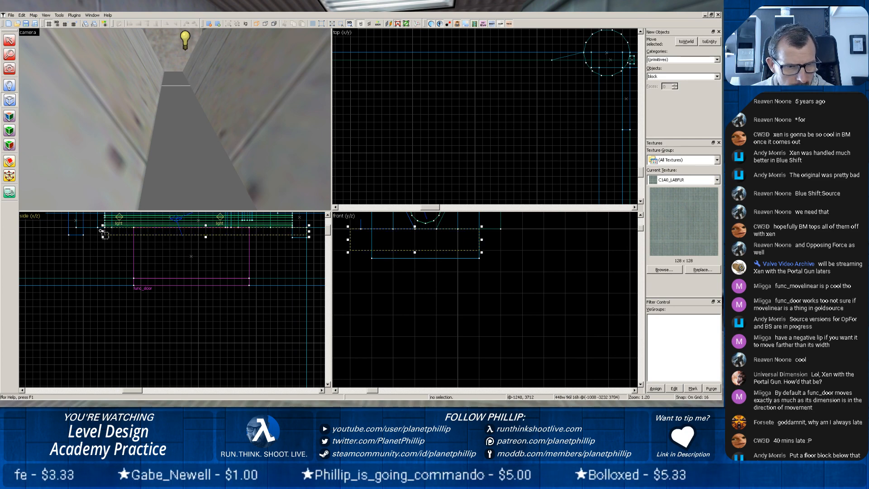
key(Return)
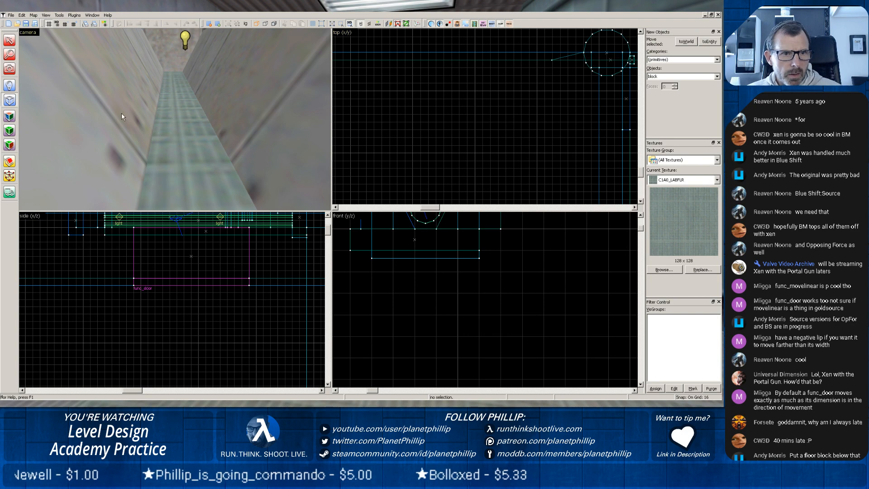
Pick up the sloping wall's concrete texture and apply it to the top face of the new trench floor.
click(15, 117)
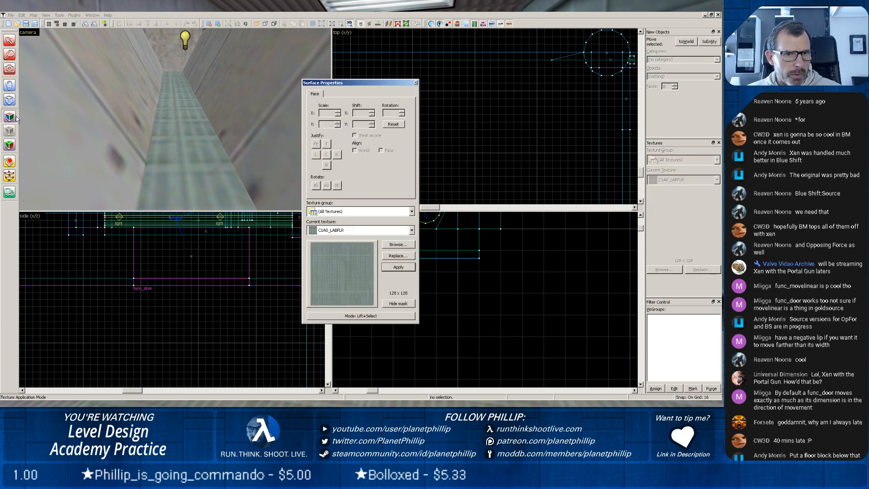
click(182, 156)
click(124, 132)
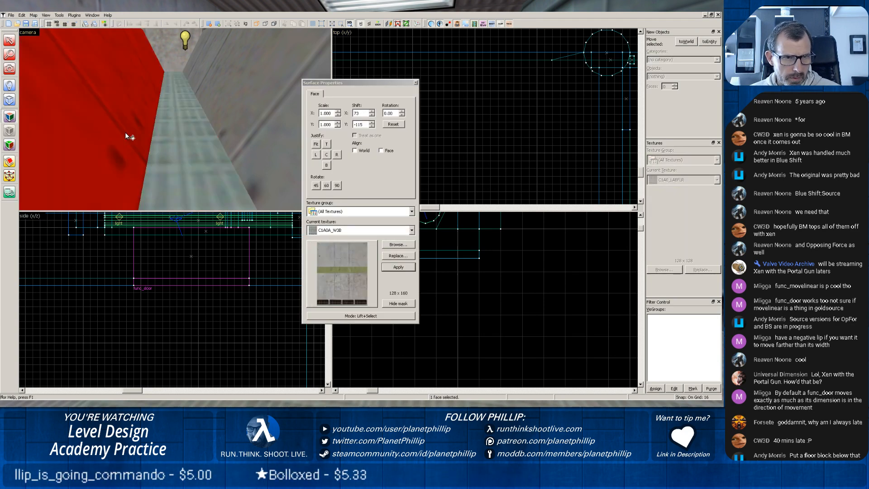
right_click(181, 169)
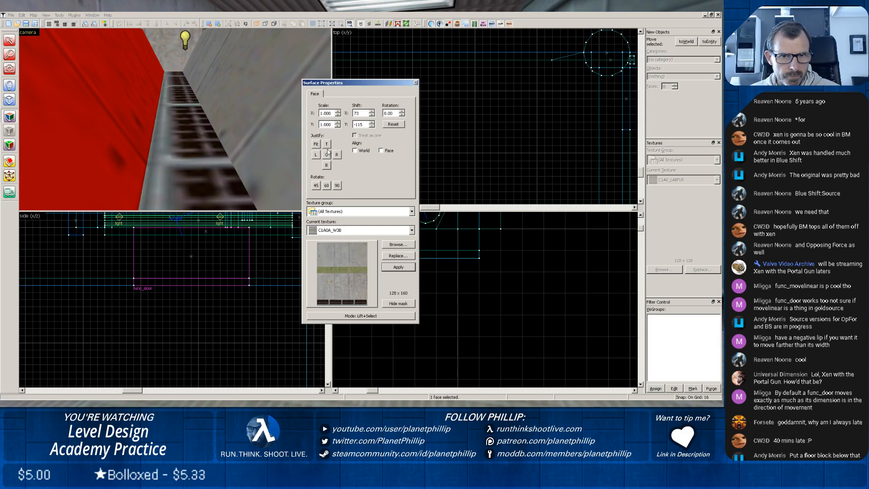
Justify the concrete texture to the bottom on the trench floor face and finish the face editing.
click(327, 165)
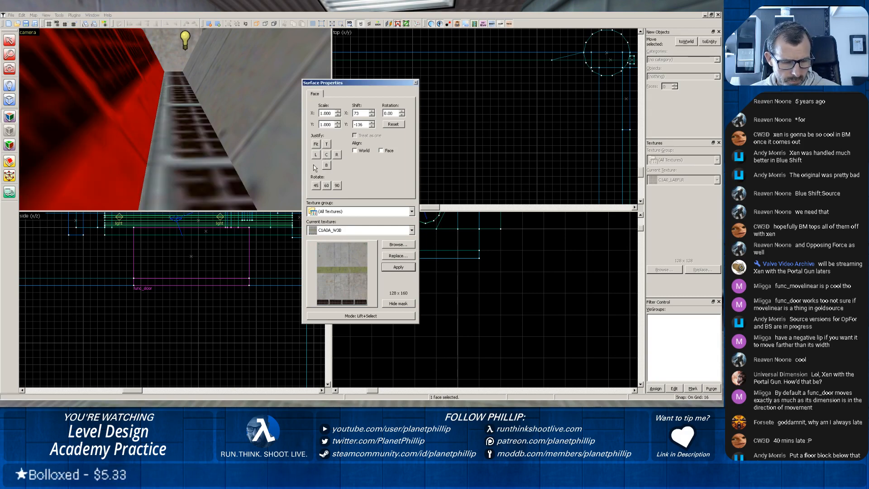
click(207, 154)
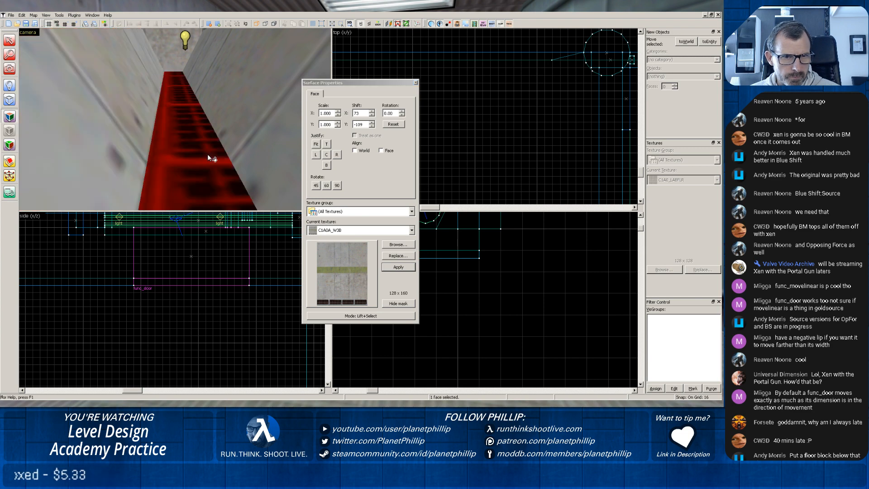
click(326, 166)
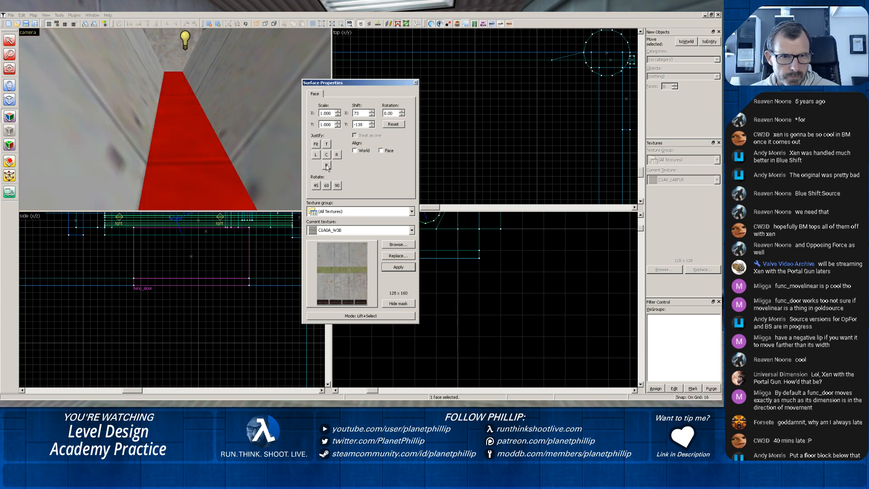
click(416, 83)
Inspect the floored trench from inside and from underneath for remaining openings.
key(z)
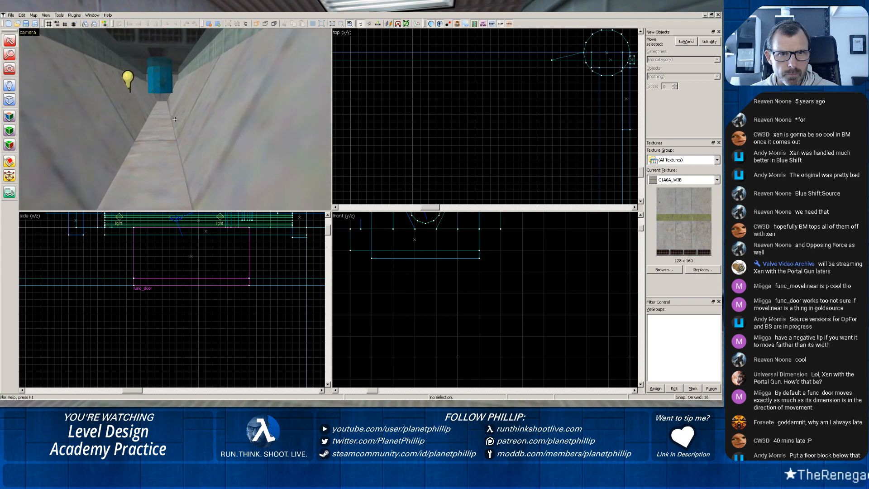
key(z)
scroll(160, 107, up, 3)
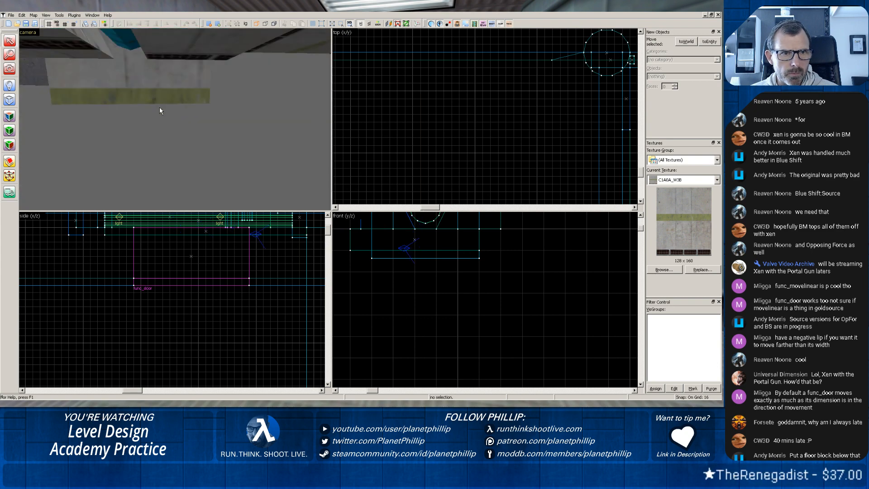
key(z)
scroll(412, 237, down, 7)
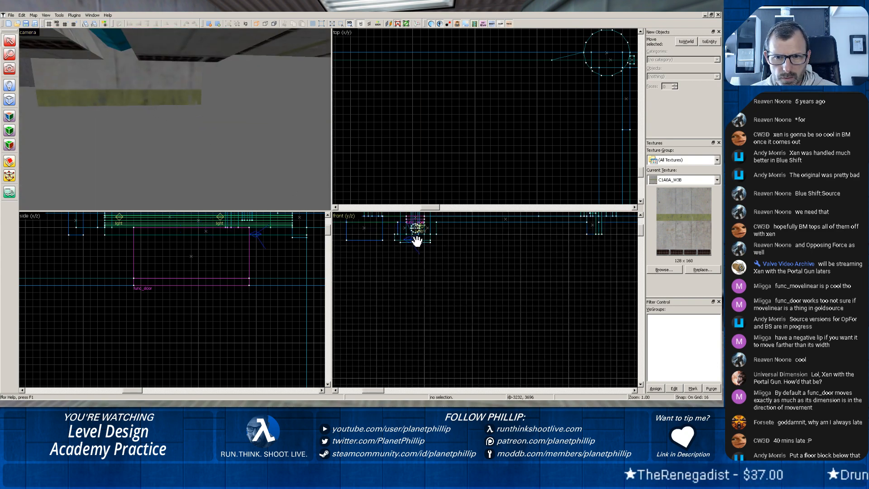
scroll(416, 241, down, 3)
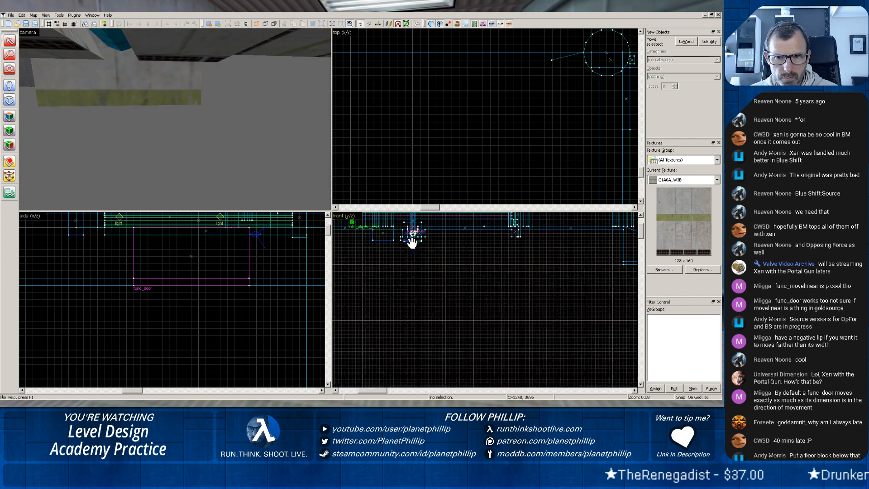
Export and compile the map as pct13.map, and check the compile log for leak errors.
click(11, 16)
click(29, 88)
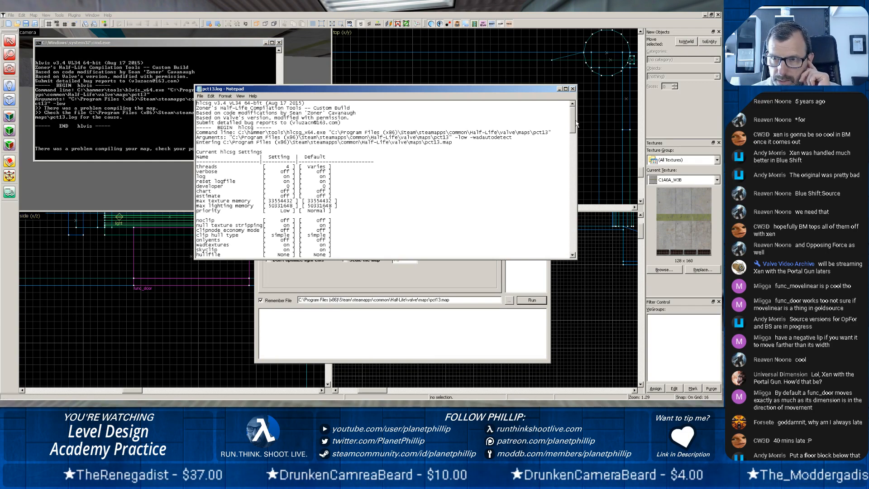
drag(572, 121, 569, 213)
scroll(560, 198, up, 6)
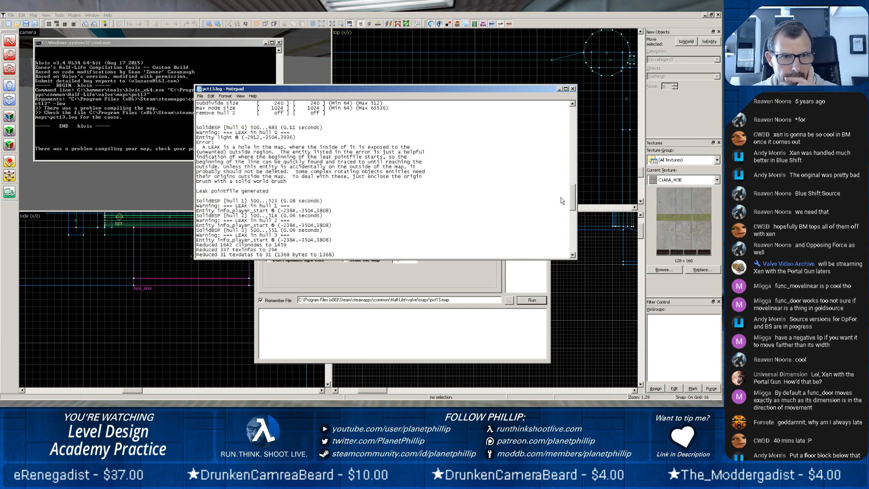
click(573, 89)
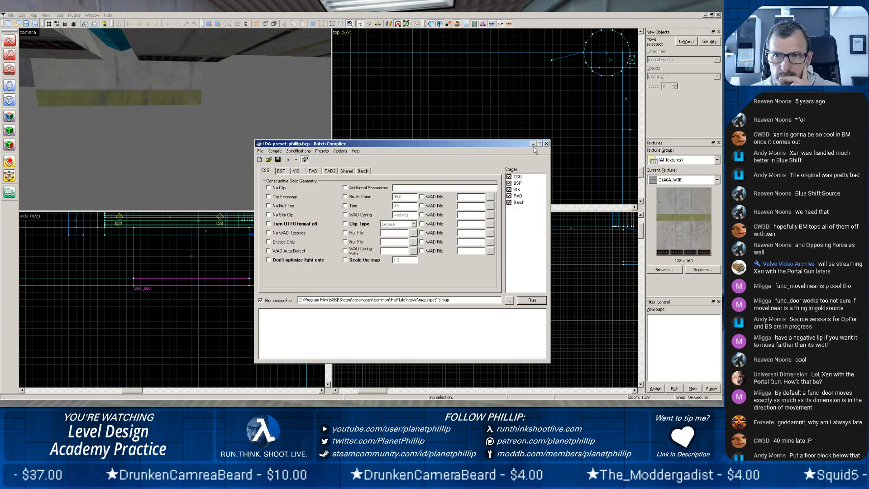
click(547, 143)
Load the default pointfile for pct13 and trace its leak line through the map in the top view.
click(39, 16)
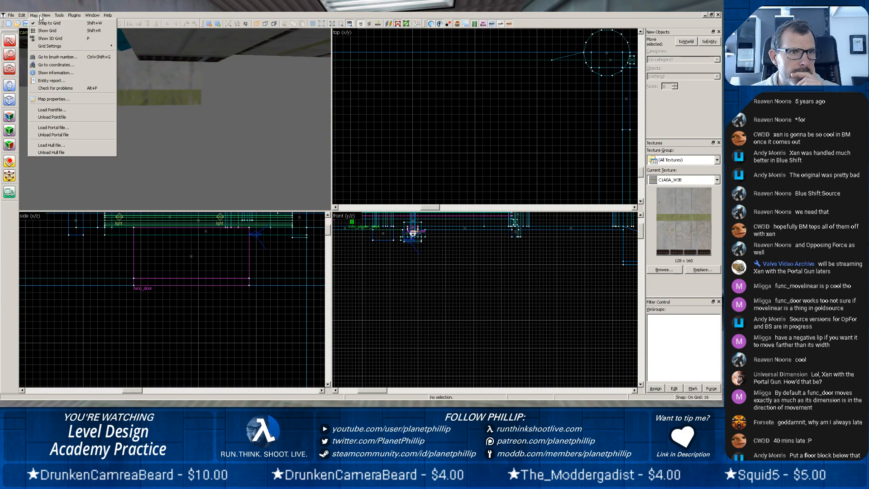
click(42, 110)
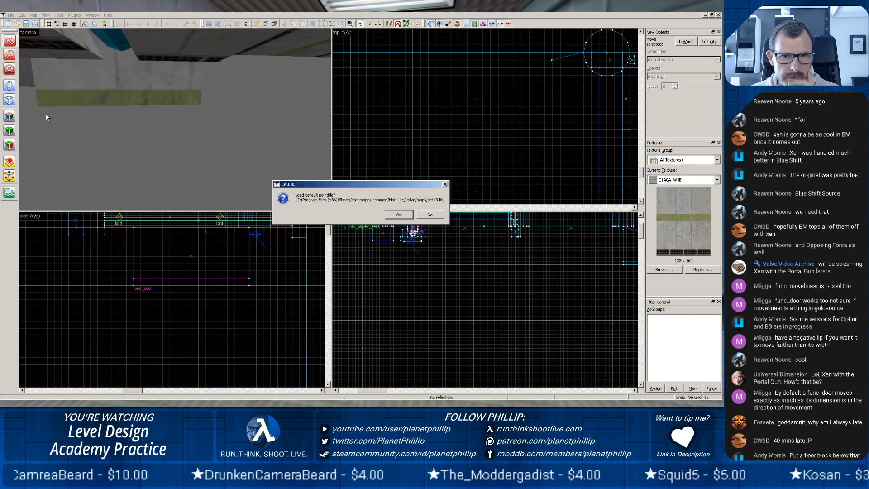
click(400, 214)
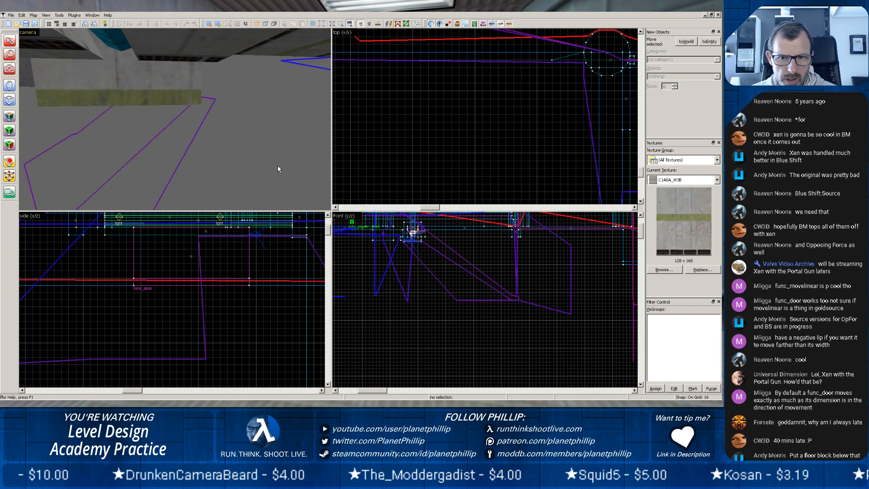
scroll(461, 183, down, 10)
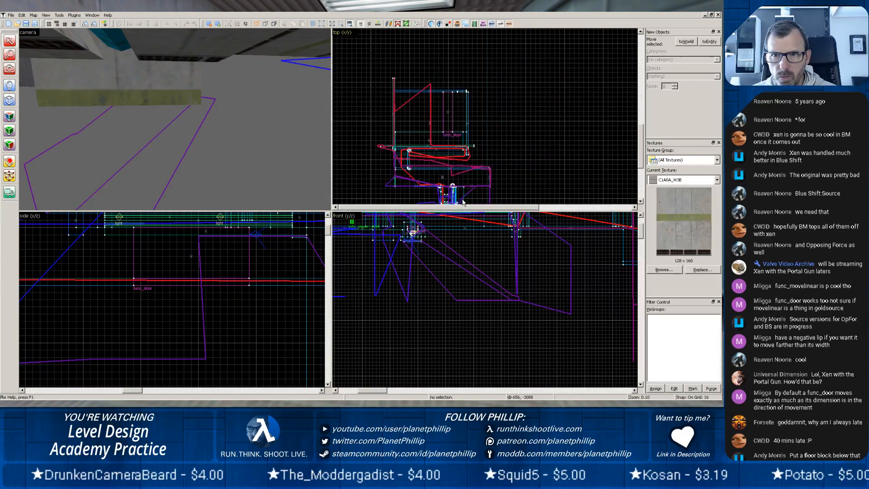
scroll(453, 197, down, 1)
drag(441, 197, 479, 114)
scroll(474, 171, up, 2)
scroll(472, 172, down, 3)
scroll(468, 176, up, 2)
scroll(468, 176, up, 10)
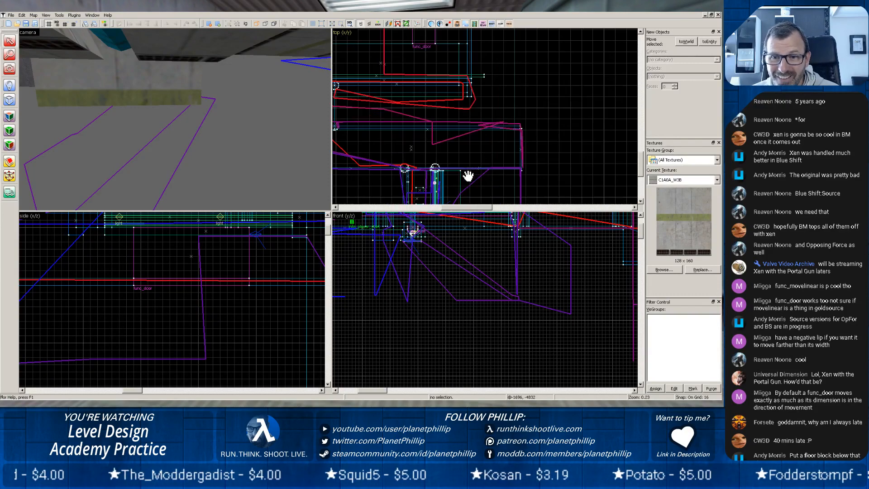
scroll(481, 163, up, 1)
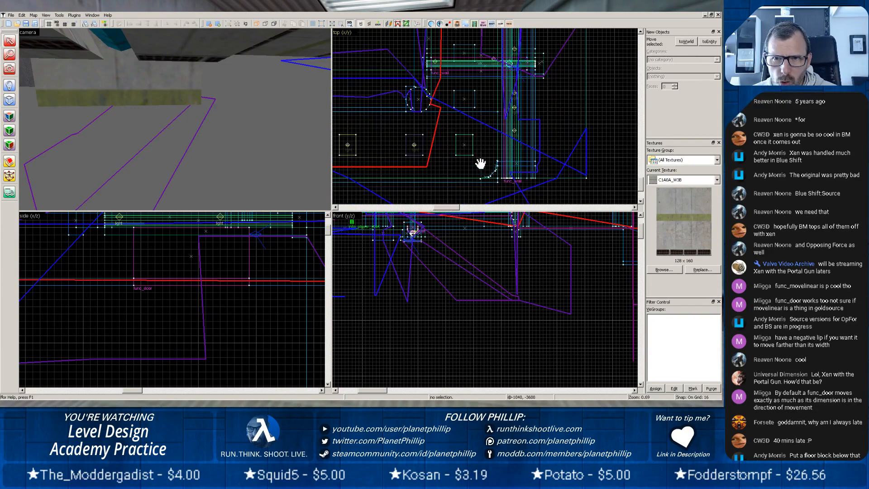
Follow the leak line in the 3D view through the rock chamber to the end of the pale green wall.
key(z)
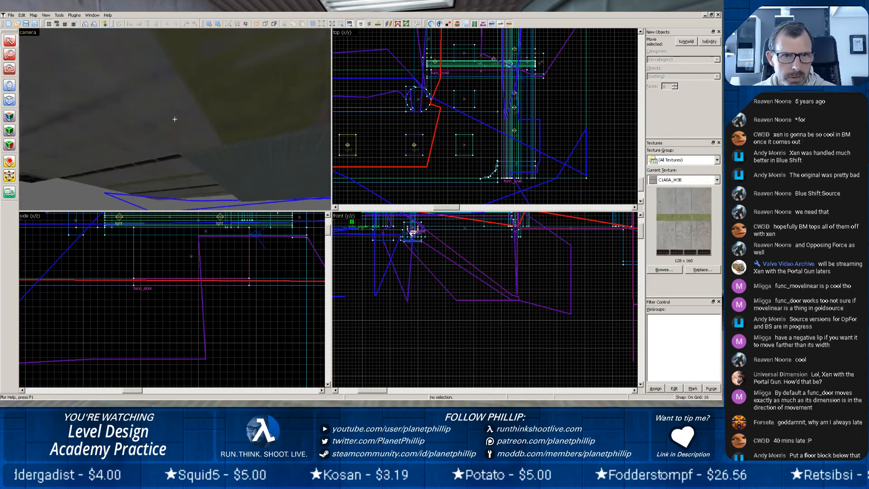
key(z)
key(w)
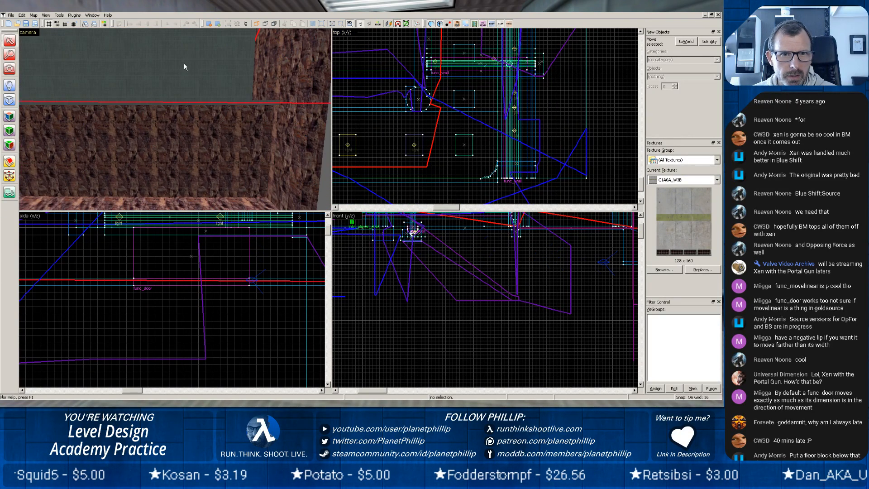
key(z)
key(z)
key(w)
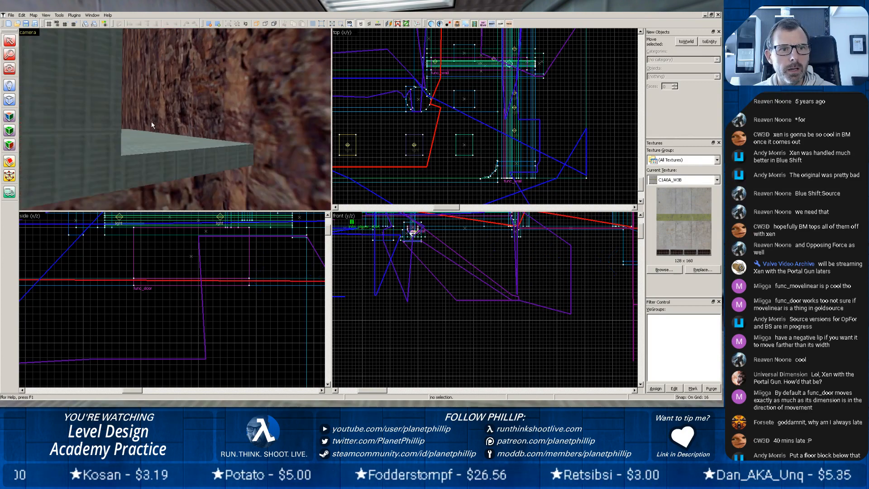
key(w)
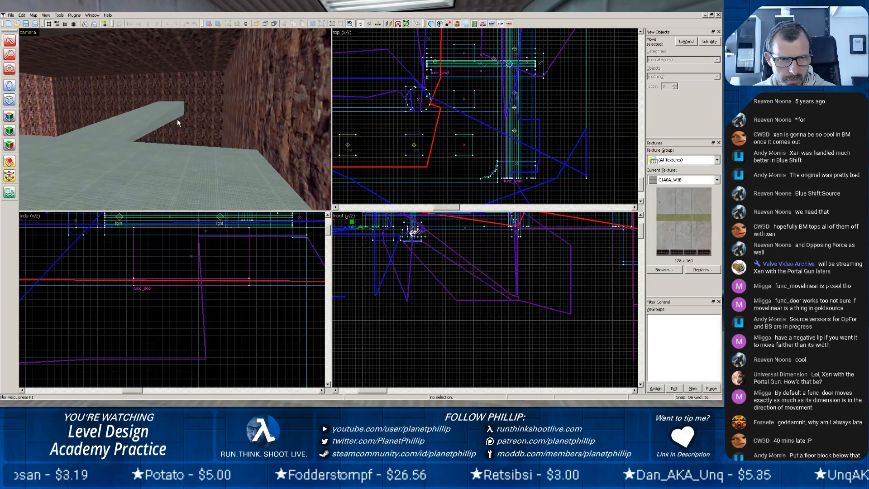
key(z)
key(w)
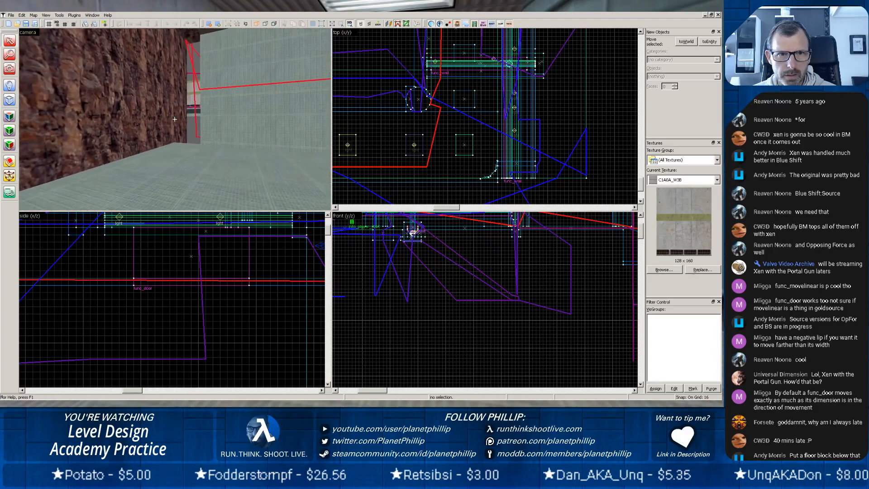
Unload the pointfile and widen the pale green wall to 1520 units so it meets the rock wall.
click(220, 109)
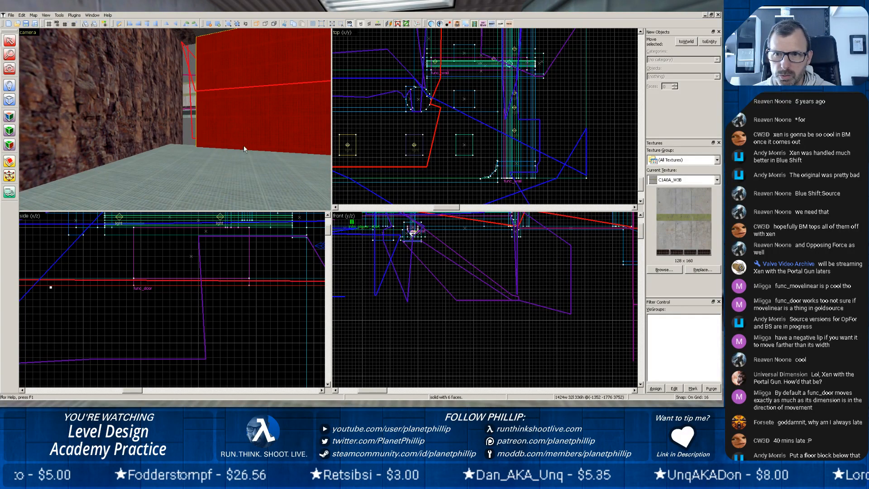
click(46, 16)
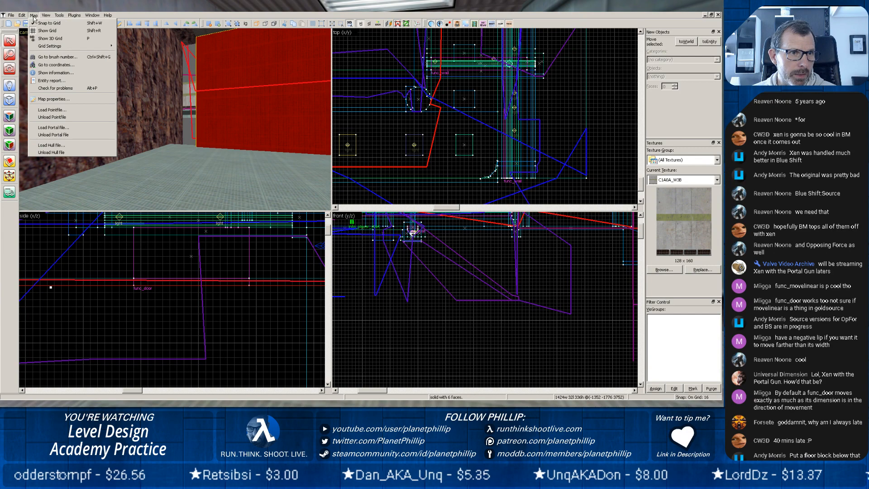
click(47, 119)
scroll(409, 170, down, 10)
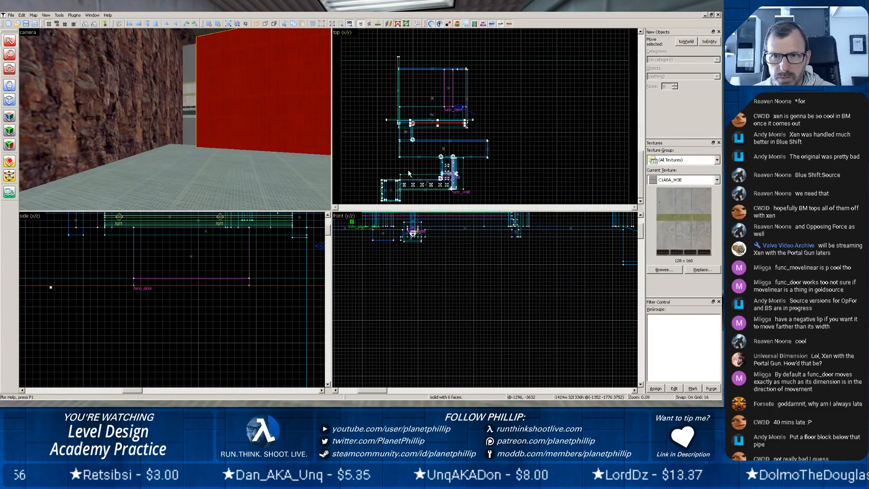
scroll(481, 157, up, 4)
middle_drag(481, 156, 424, 96)
scroll(489, 150, up, 6)
drag(401, 71, 460, 157)
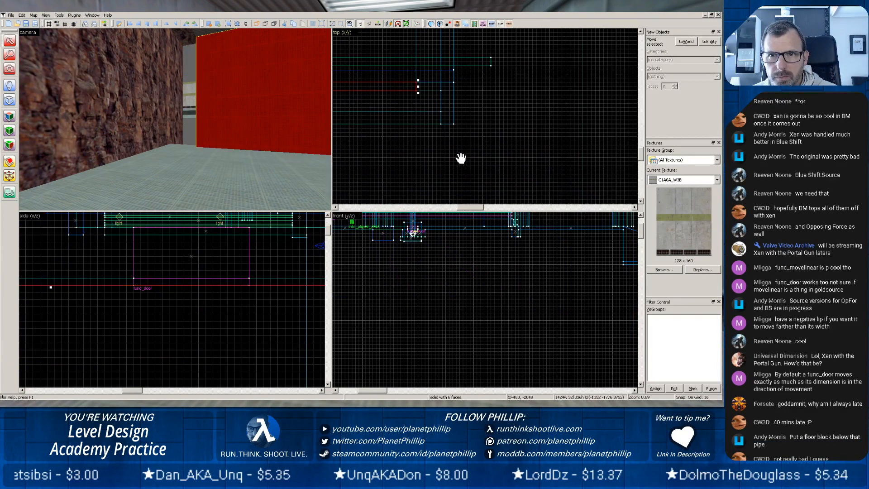
scroll(452, 149, up, 2)
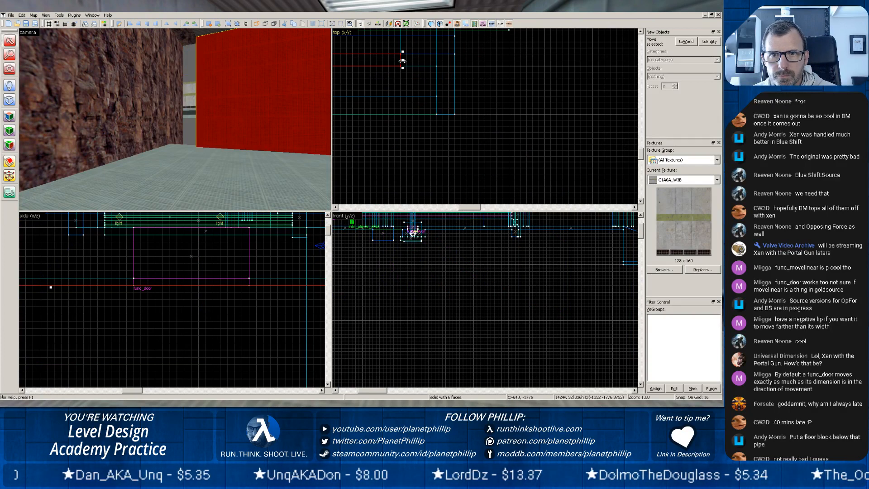
drag(403, 60, 439, 62)
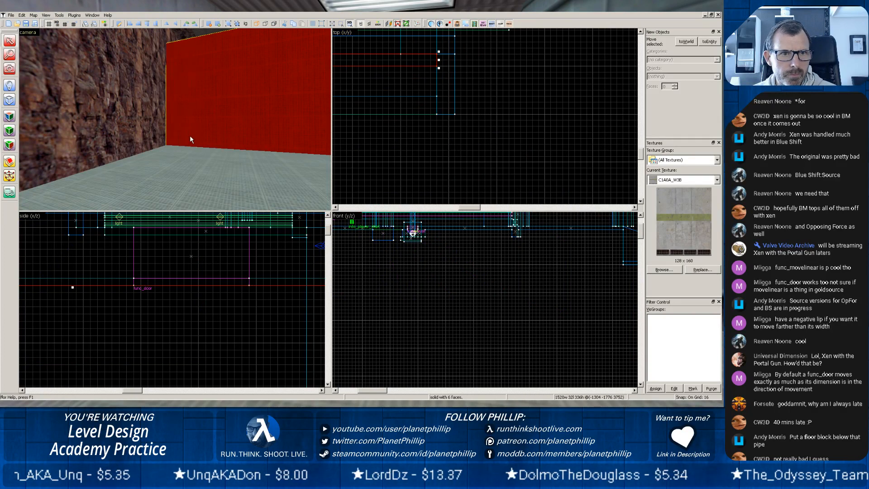
Select the chamber's floor slab and inspect the corners where the extended wall, floor and rock meet.
click(190, 148)
key(z)
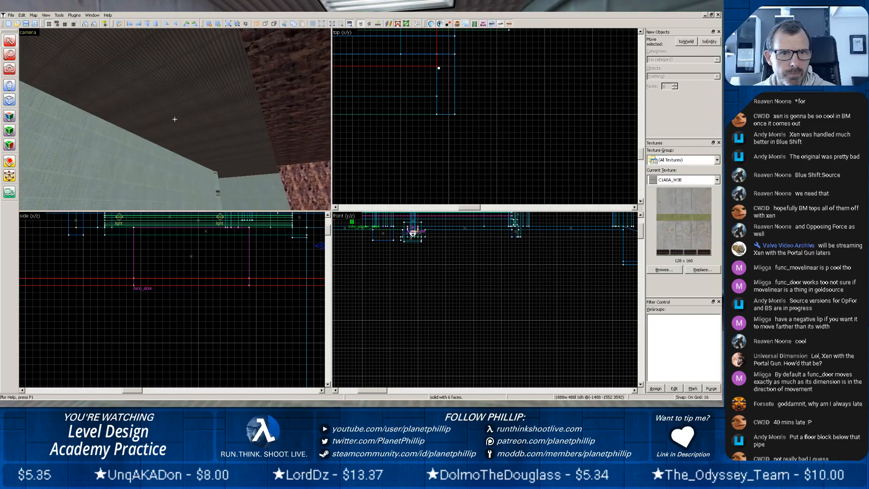
key(z)
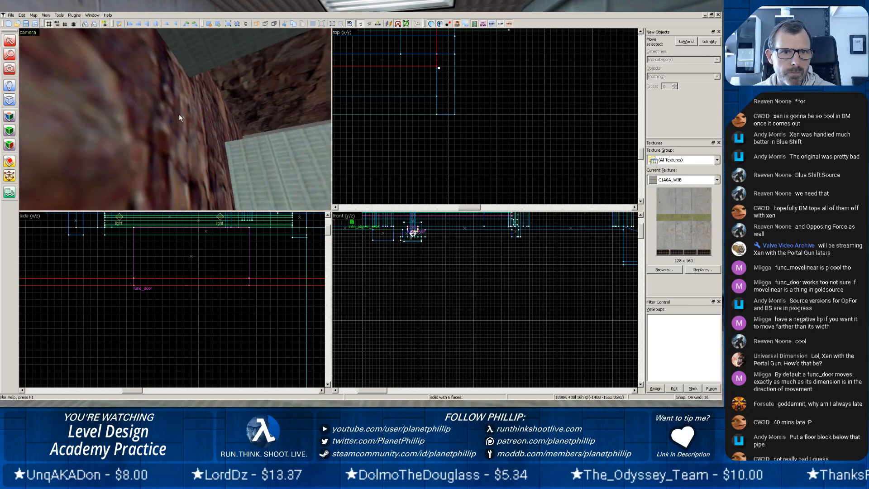
key(z)
key(w)
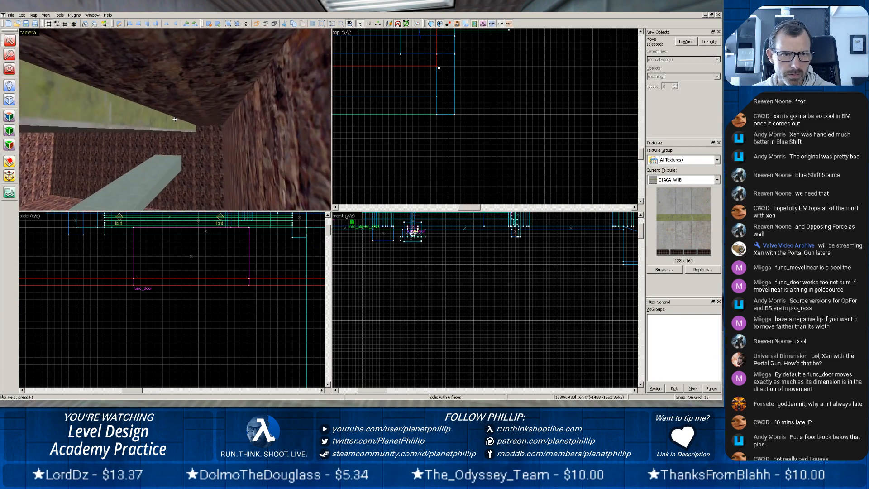
key(w)
key(w)
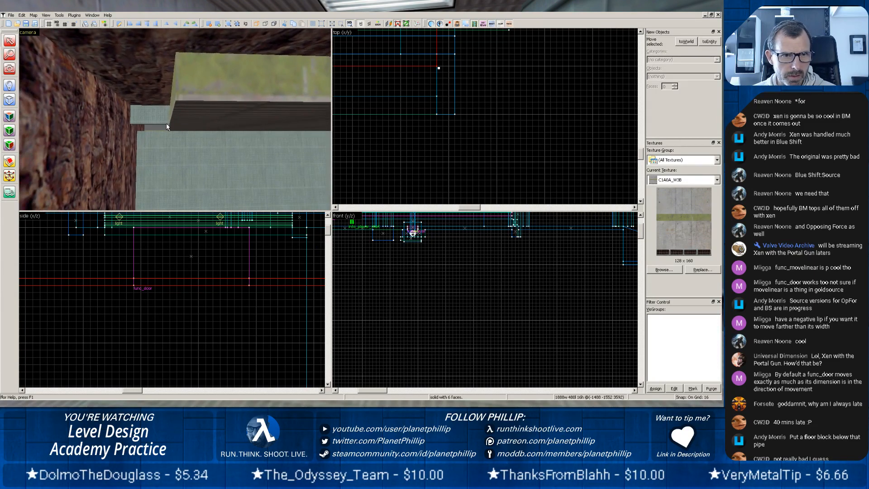
scroll(140, 125, up, 2)
scroll(139, 126, down, 1)
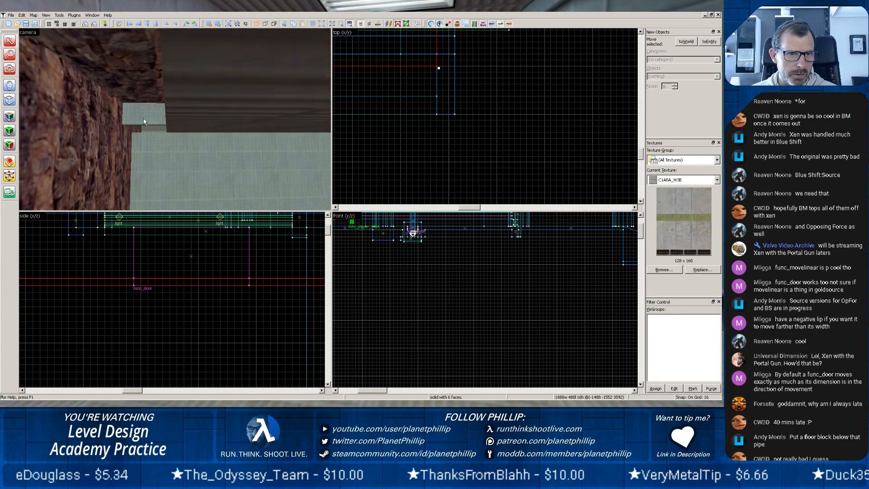
Inspect the extended wall and the higher wall strip from several sides for remaining gaps against the rock.
click(143, 118)
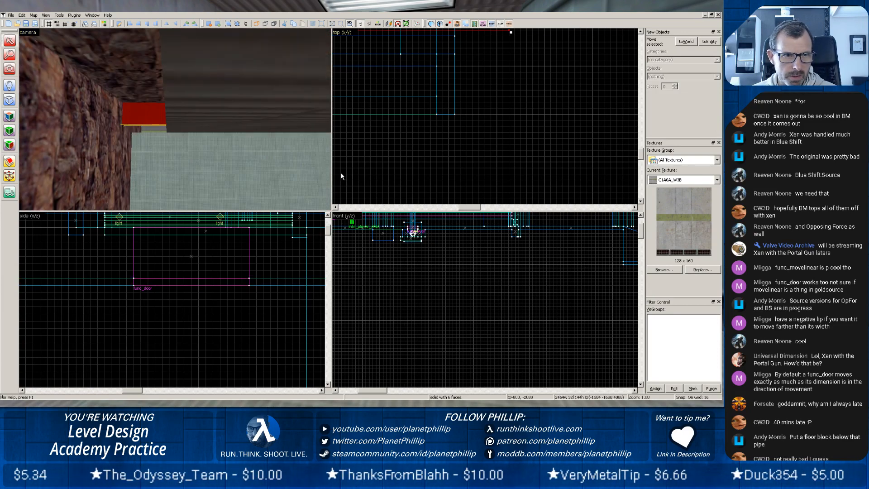
click(102, 150)
click(141, 149)
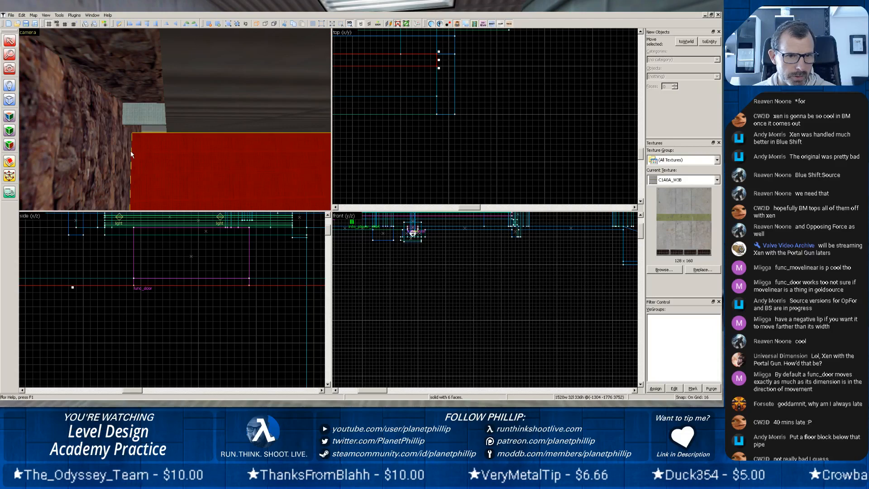
scroll(122, 152, up, 4)
key(z)
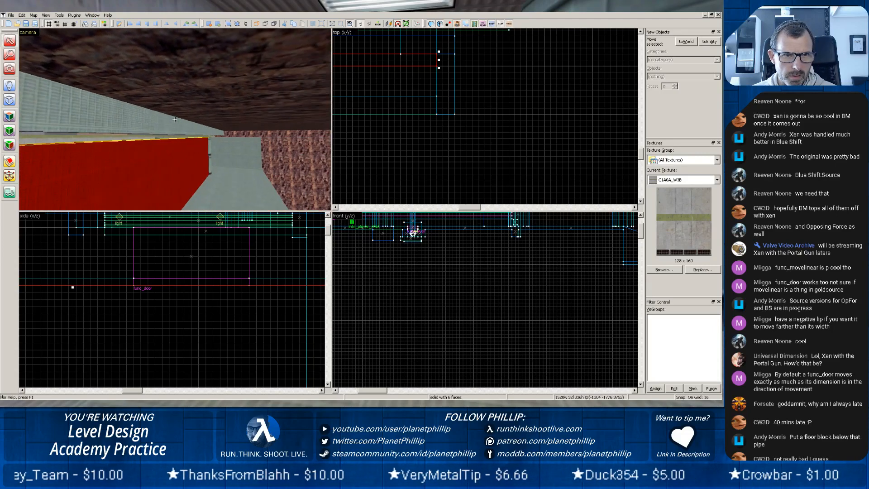
key(w)
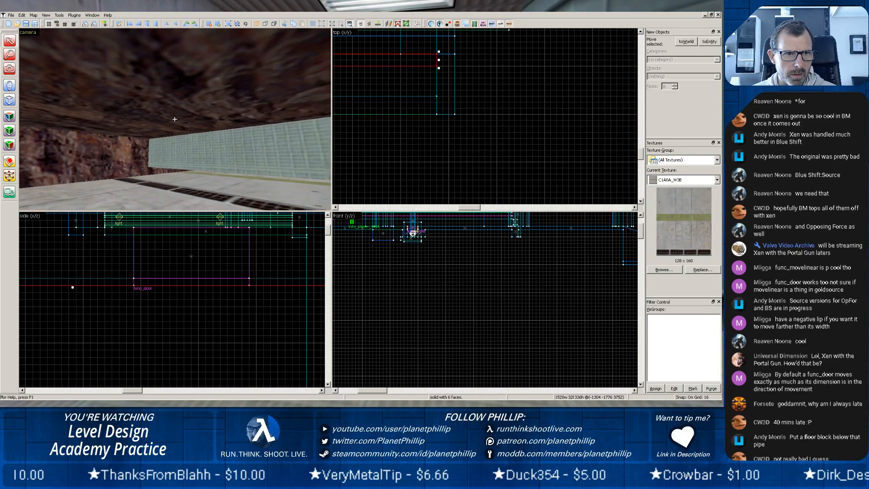
key(w)
key(z)
scroll(173, 124, up, 4)
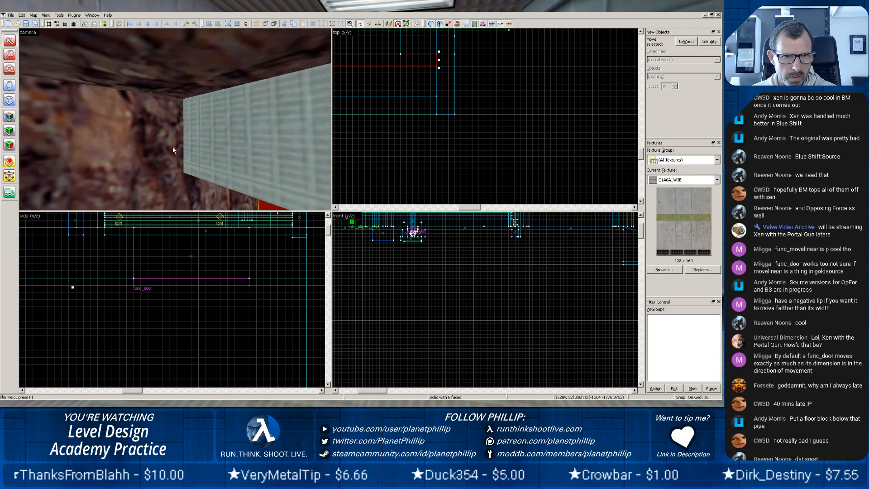
key(z)
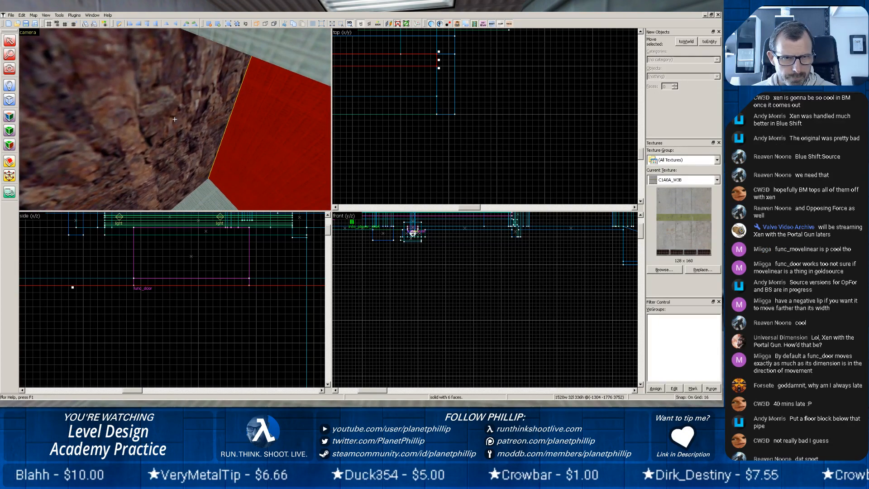
key(z)
scroll(175, 118, up, 2)
key(z)
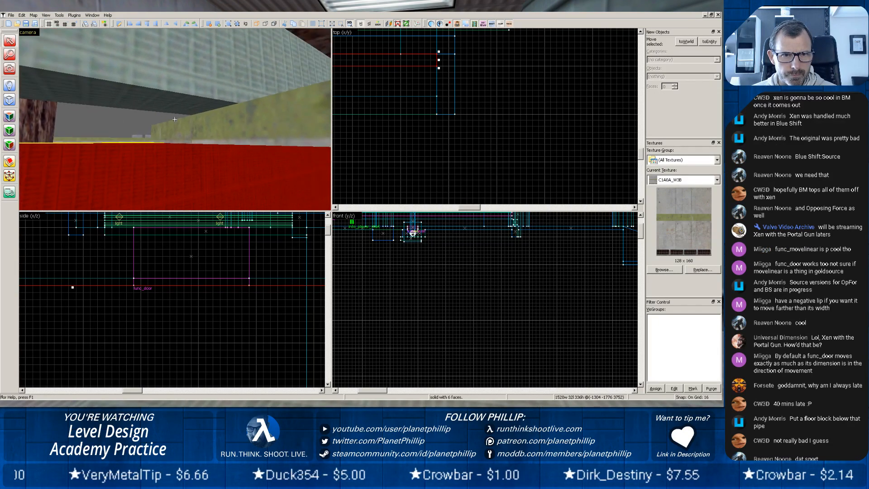
Enlarge the concrete slab on top of the wall to 1888 by 480 units and check its fit against the rock.
click(214, 121)
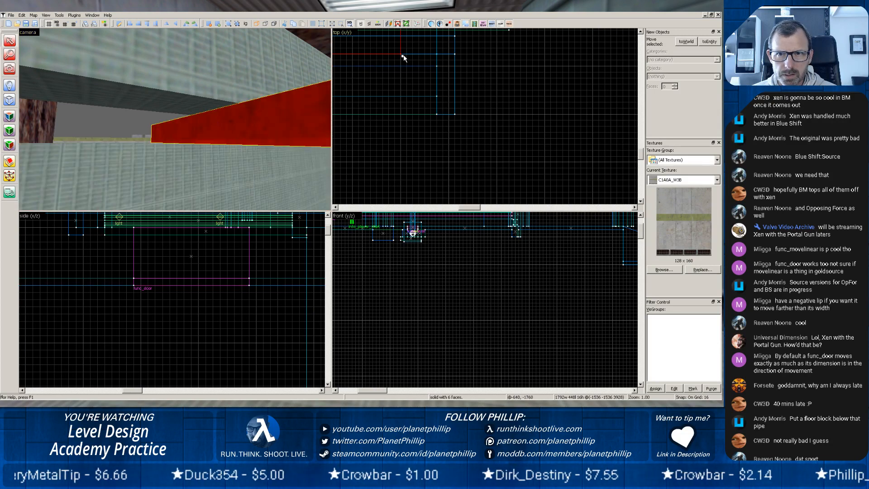
drag(403, 54, 436, 66)
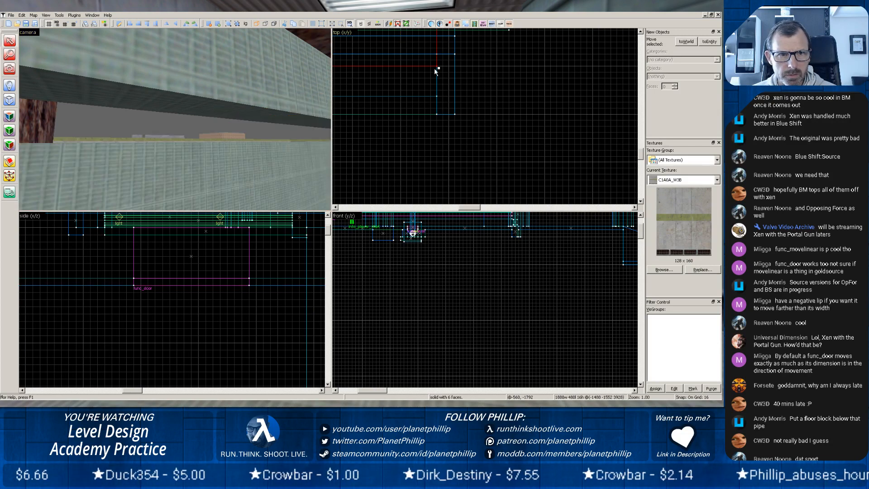
scroll(420, 80, down, 10)
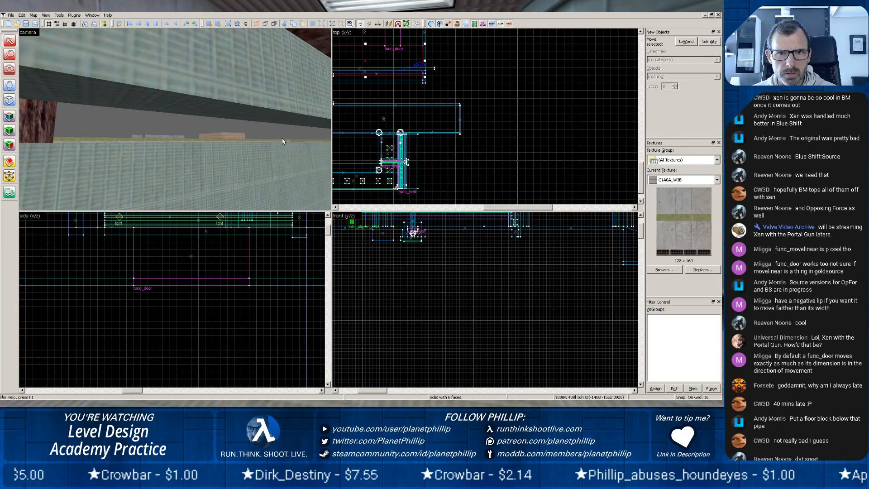
scroll(282, 141, down, 5)
key(z)
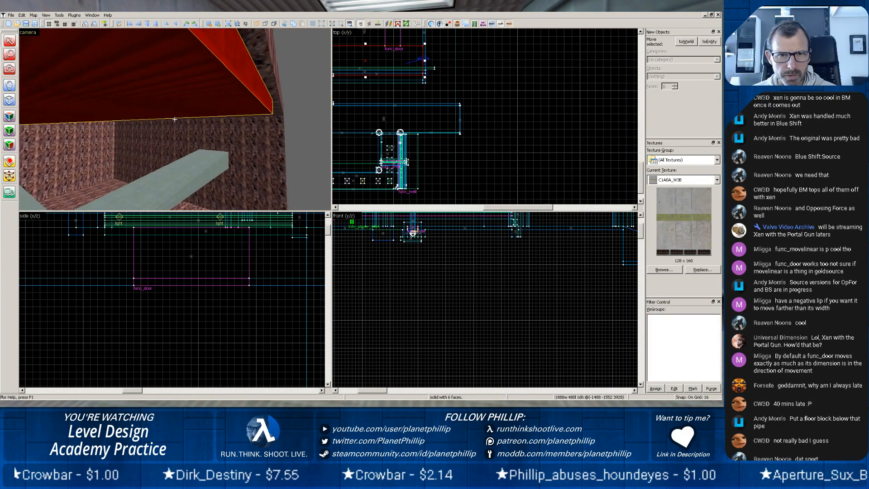
key(w)
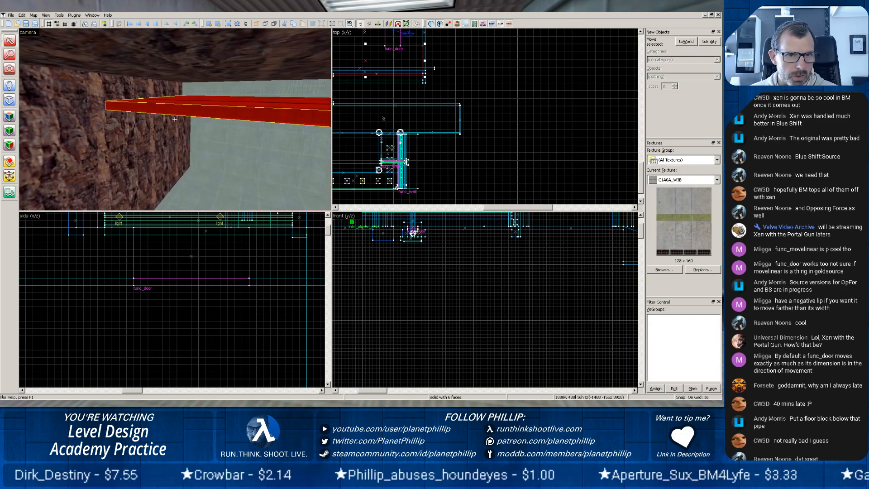
key(w)
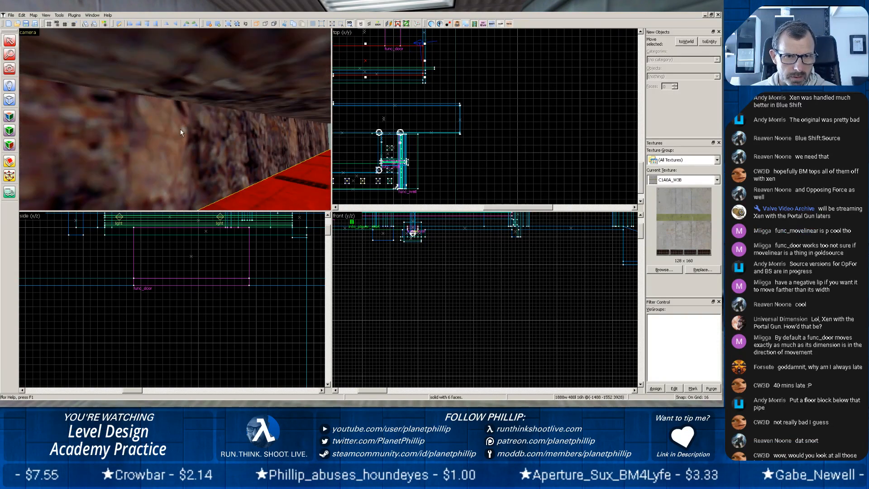
Try to apply the func_door ramp's C1A0_LABFLR texture to the rock wall at the chamber's far end and undo it.
key(w)
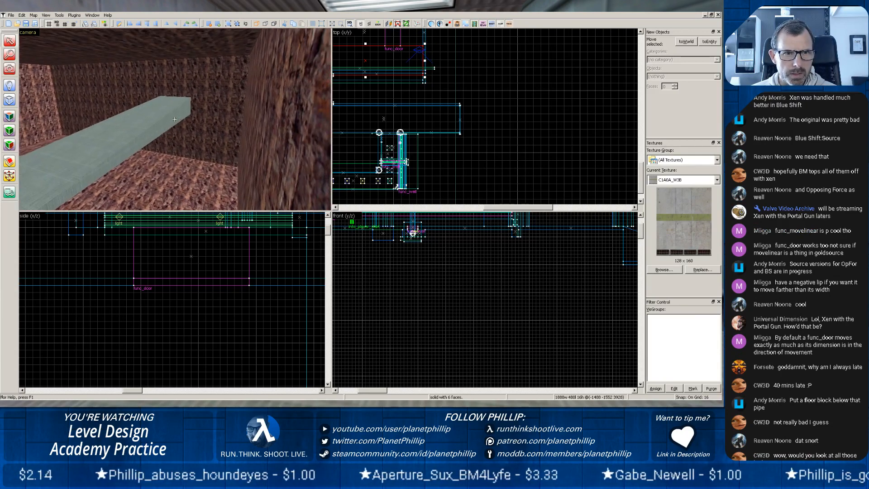
key(w)
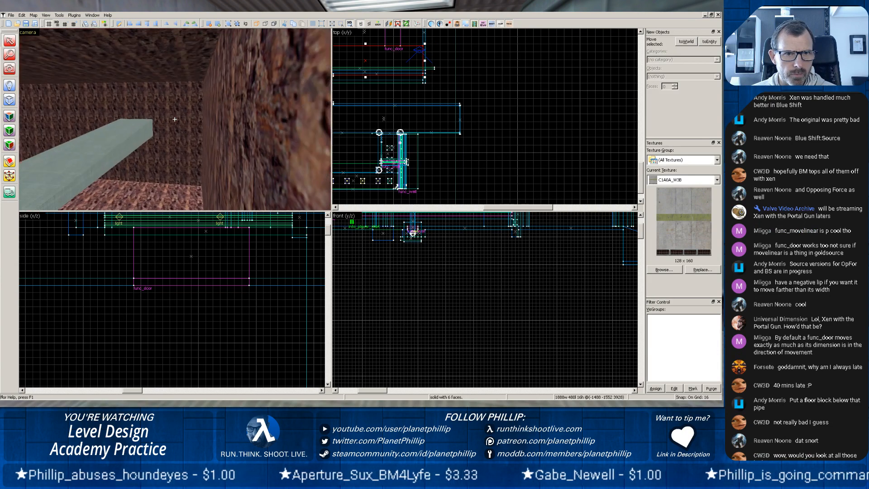
click(130, 134)
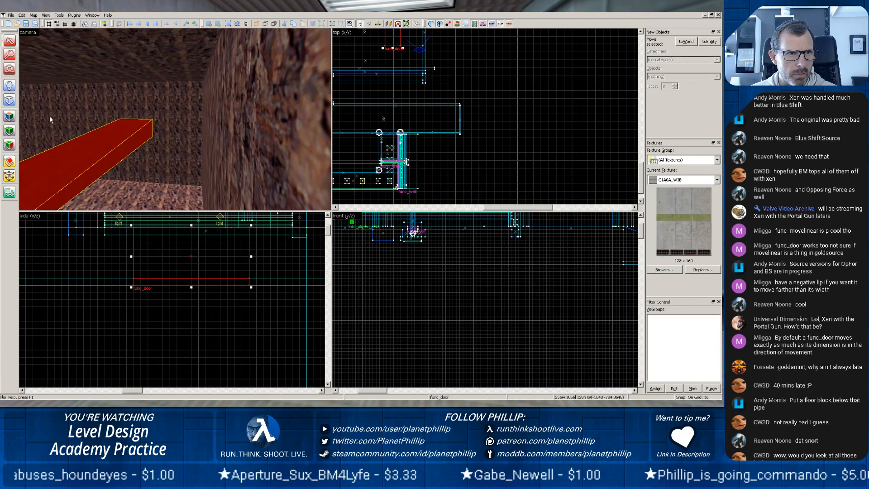
click(9, 116)
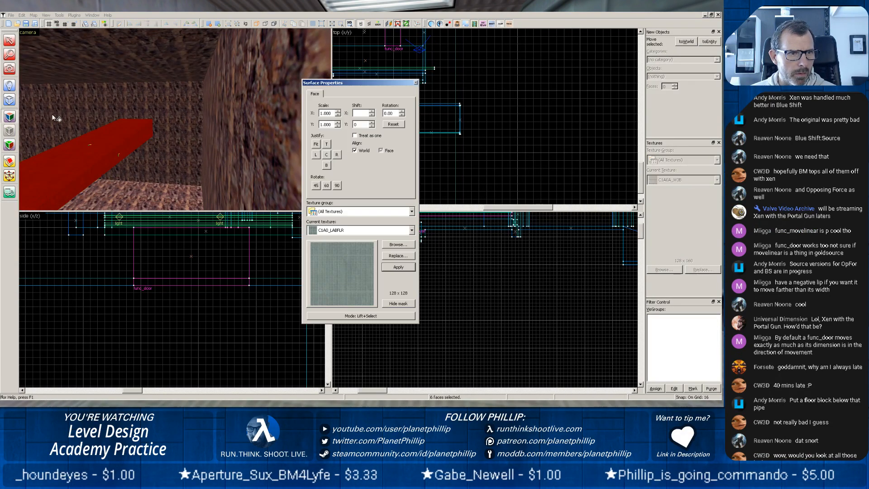
right_click(193, 98)
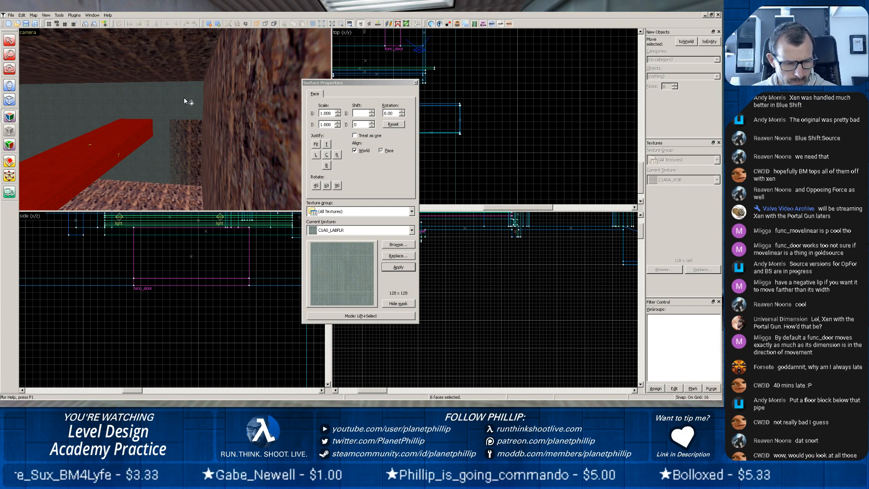
key(ctrl+z)
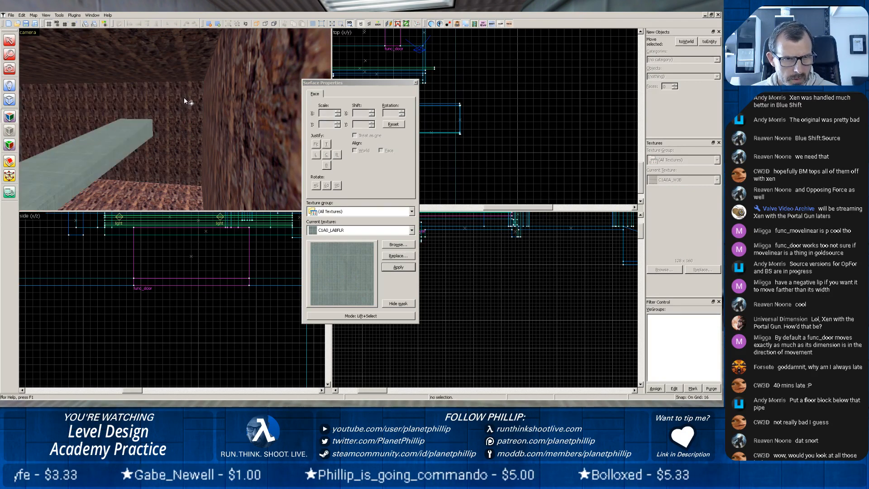
click(415, 83)
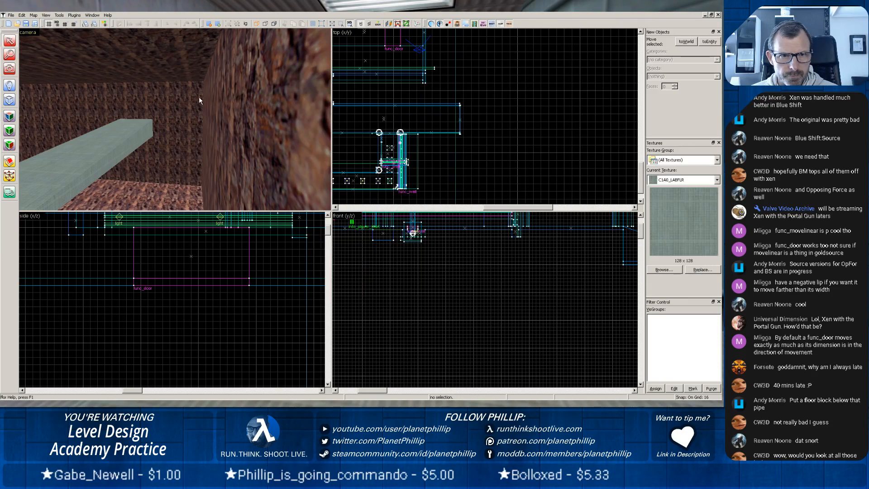
Shorten the rock wall at the chamber's far end to 1680 units wide, leaving the strip beside the side wall open.
click(156, 93)
scroll(392, 170, down, 5)
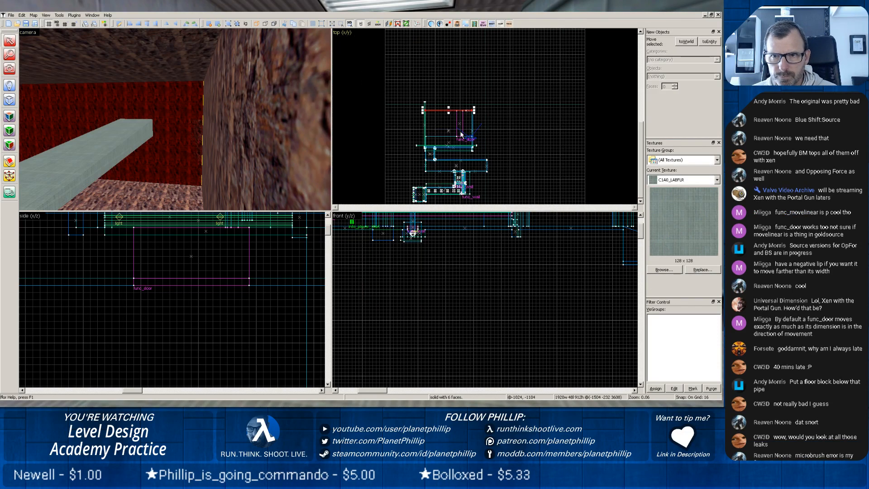
scroll(461, 134, up, 9)
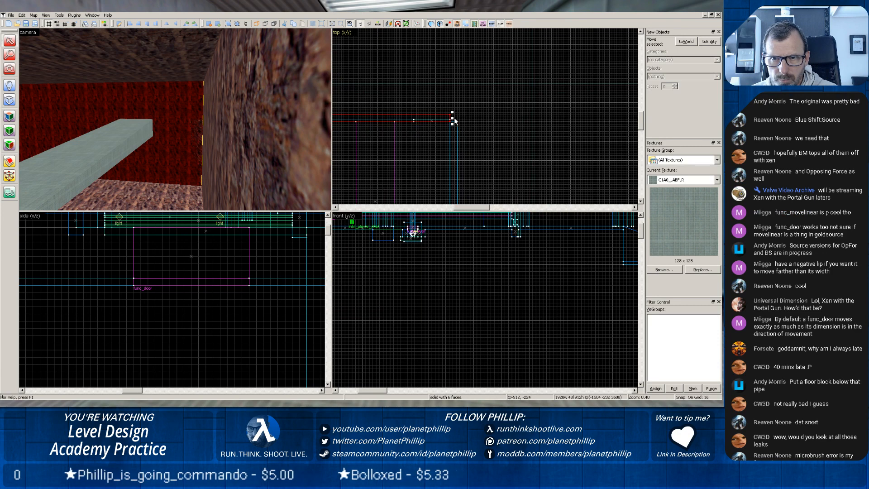
drag(453, 118, 416, 113)
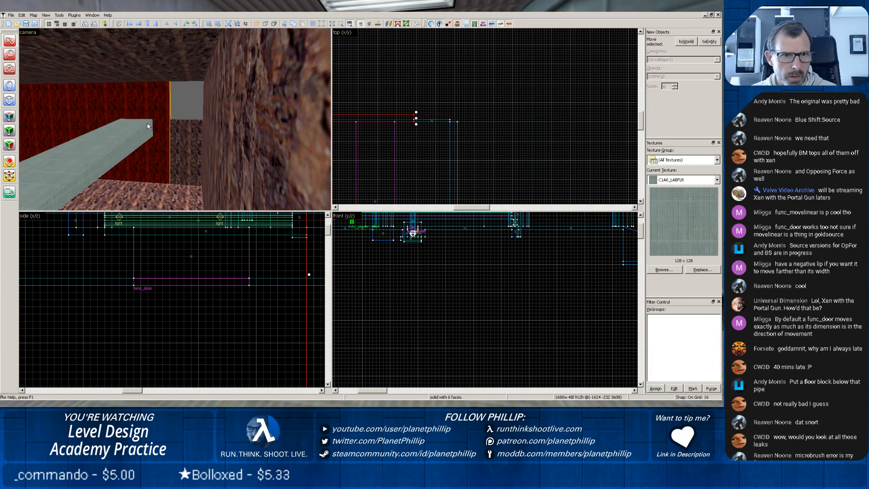
Extend the 240-unit-wide rock wall segment below the opening upwards so it fills the full height of the far corner.
click(185, 141)
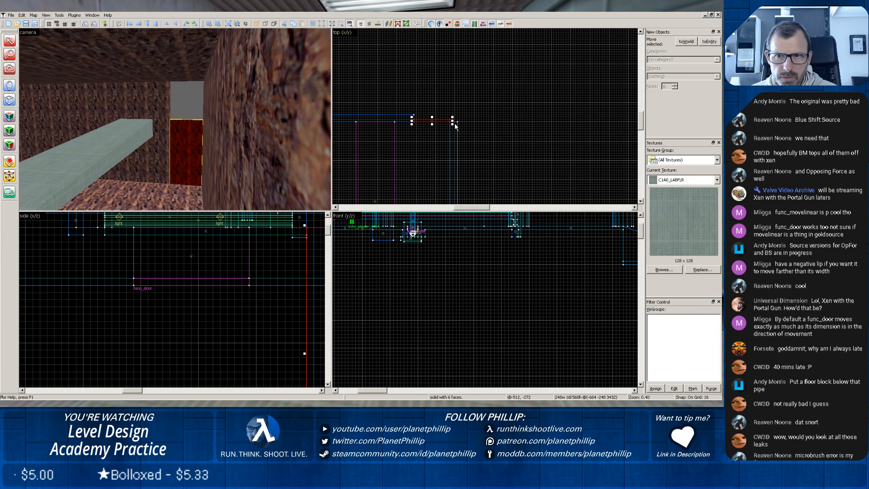
scroll(414, 235, down, 2)
scroll(285, 274, down, 5)
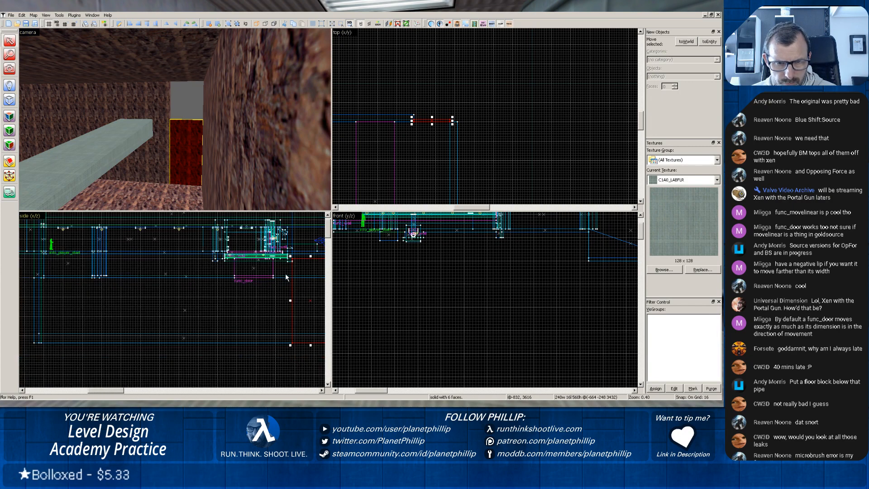
scroll(280, 269, down, 1)
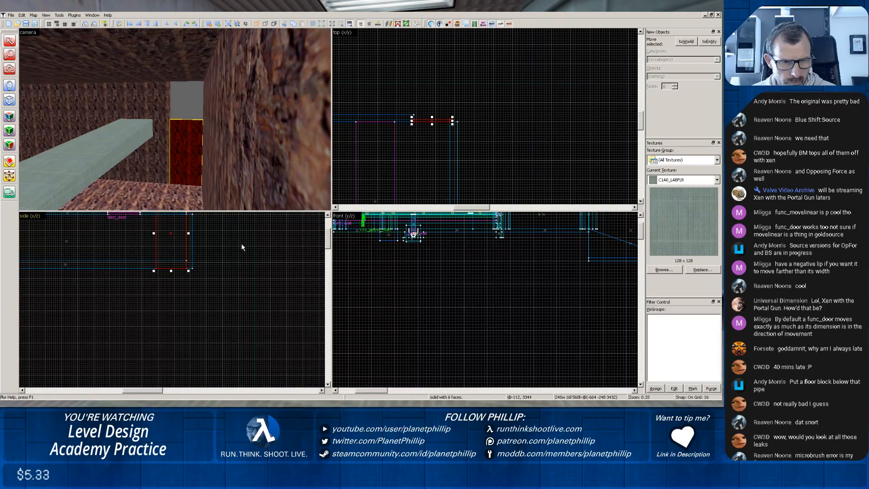
scroll(241, 243, down, 1)
middle_drag(238, 266, 219, 276)
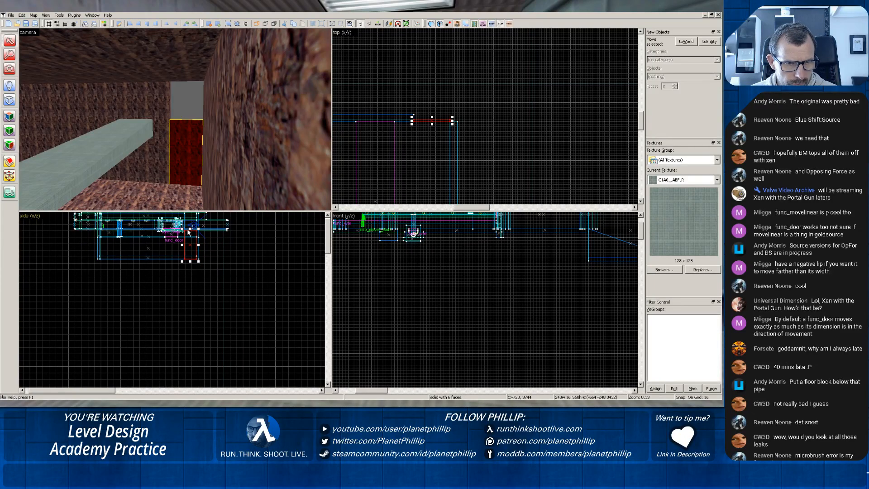
drag(189, 229, 190, 210)
Apply the func_door ramp's C1A0_LABFLR texture to the extended wall segment in the far corner.
click(144, 114)
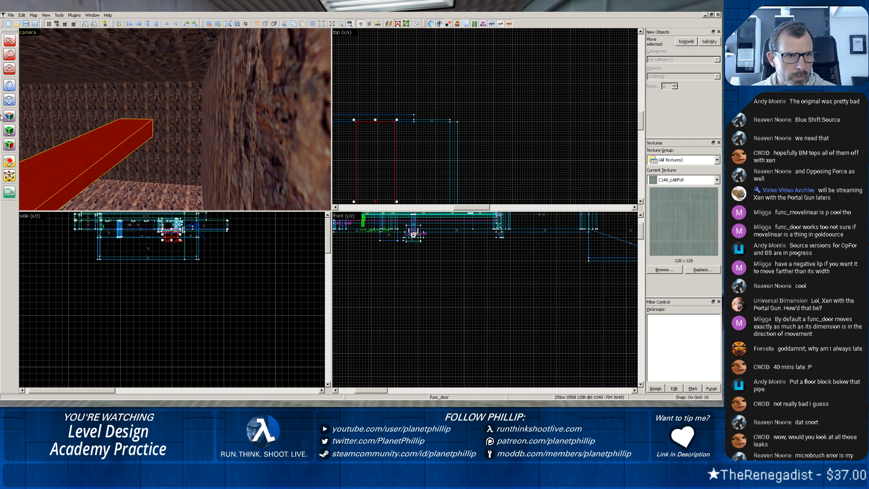
key(shift+a)
right_click(178, 116)
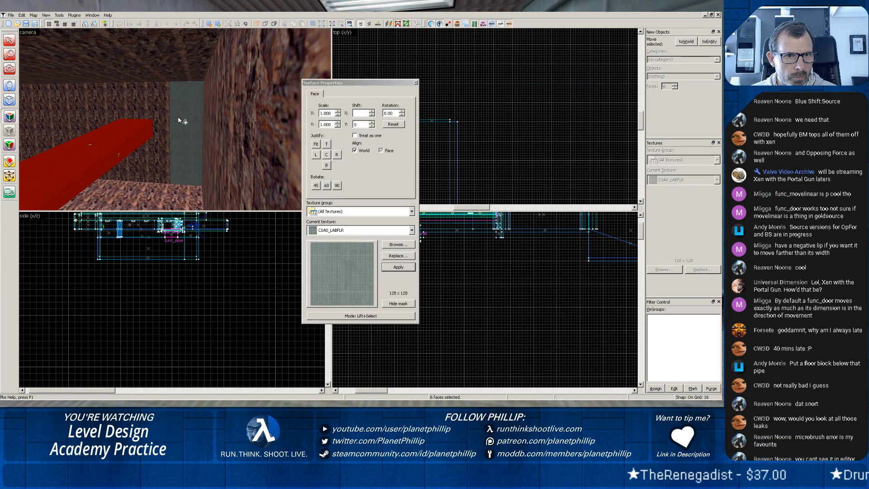
click(415, 83)
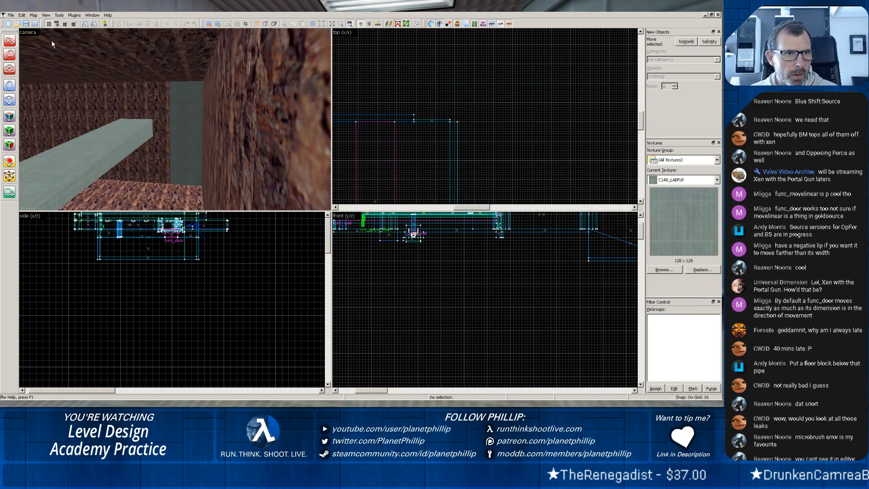
Export the map again and compile pct13.map in Batch Compiler with all stages enabled, then return to the map editor.
click(11, 15)
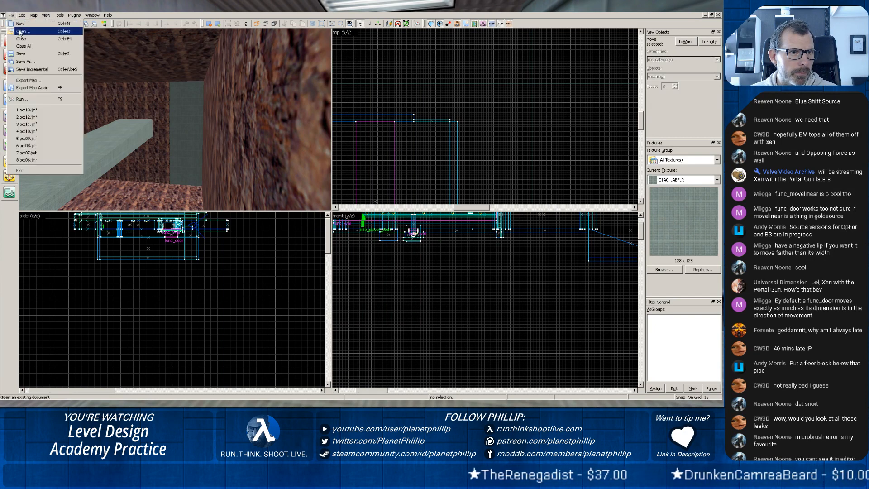
click(26, 88)
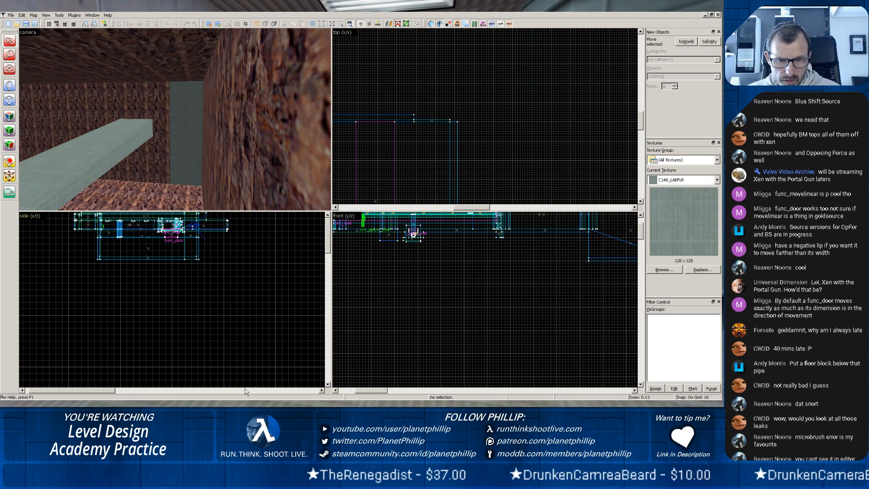
key(alt+Tab)
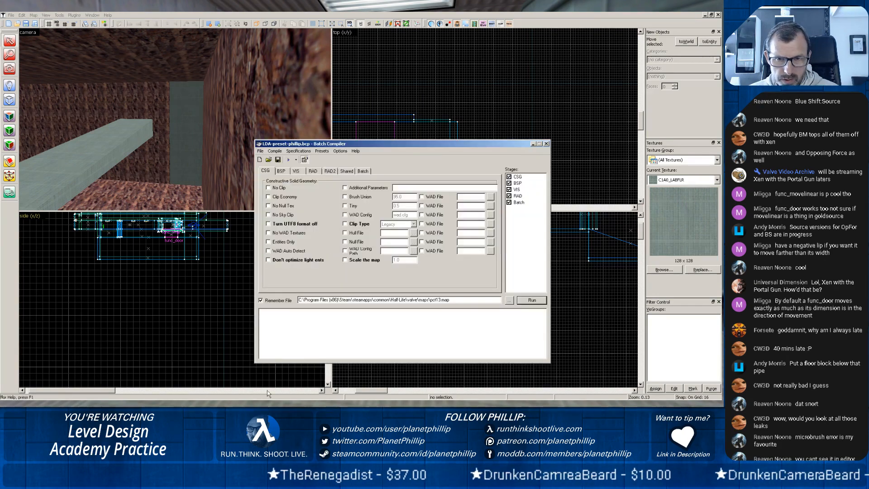
click(537, 299)
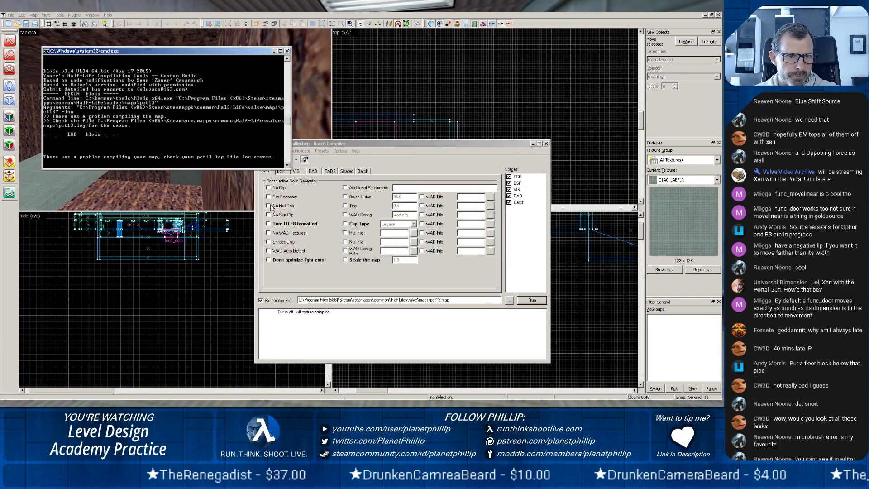
drag(573, 123, 566, 195)
click(572, 89)
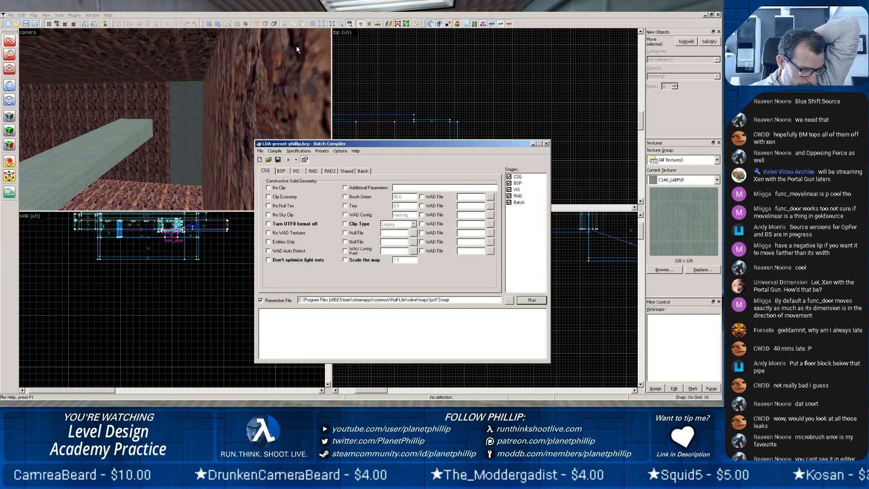
click(533, 144)
Inspect the chamber from below and along the top of the concrete slab for remaining gaps between the pale green walls, slab and rock.
drag(227, 137, 200, 155)
key(w)
key(z)
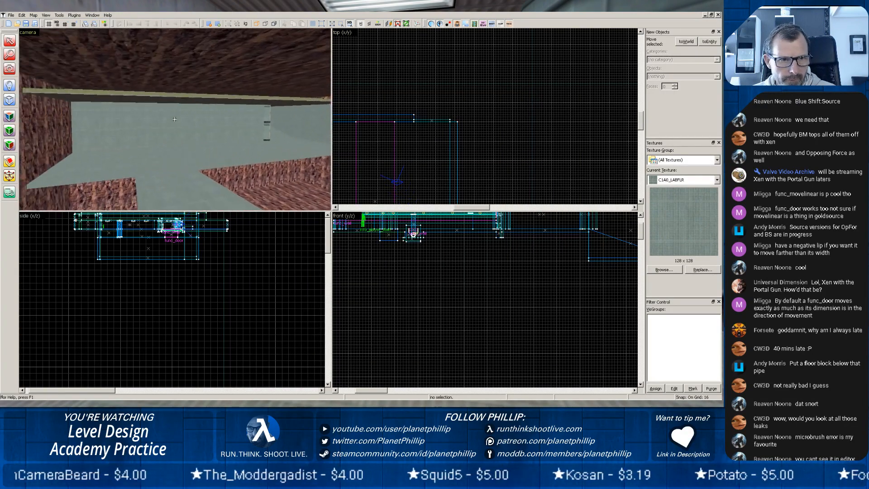
key(w)
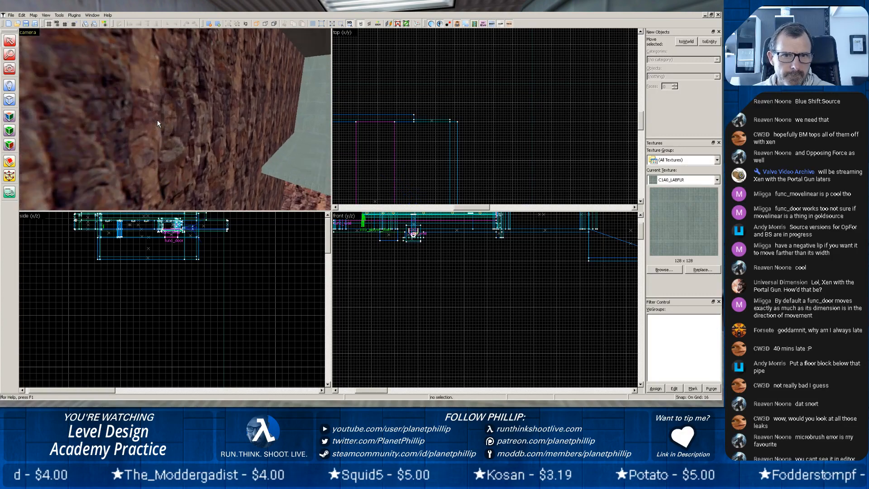
key(w)
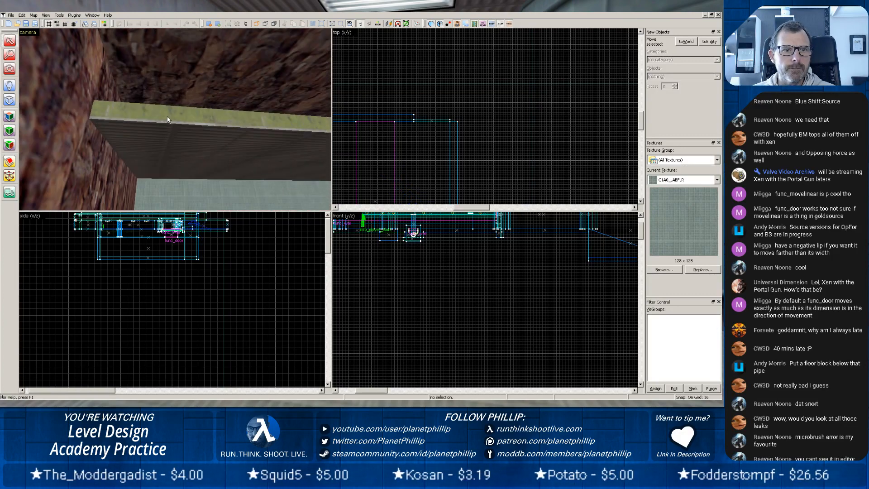
key(z)
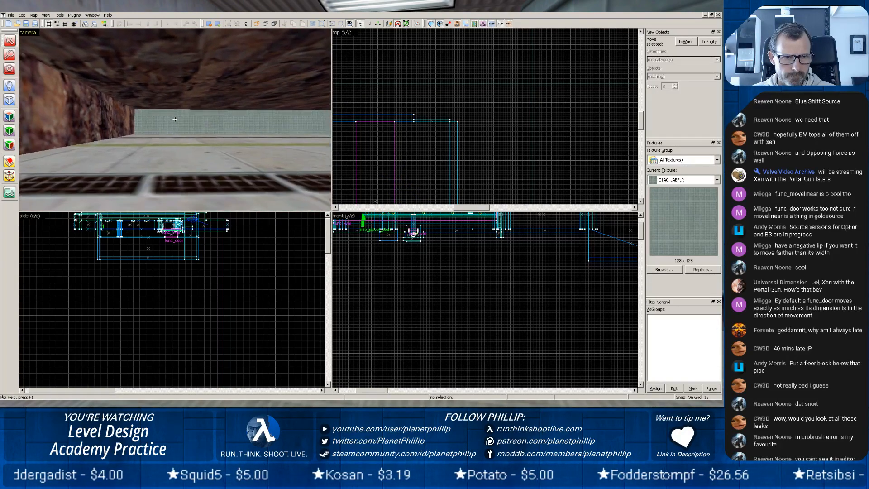
key(z)
key(z)
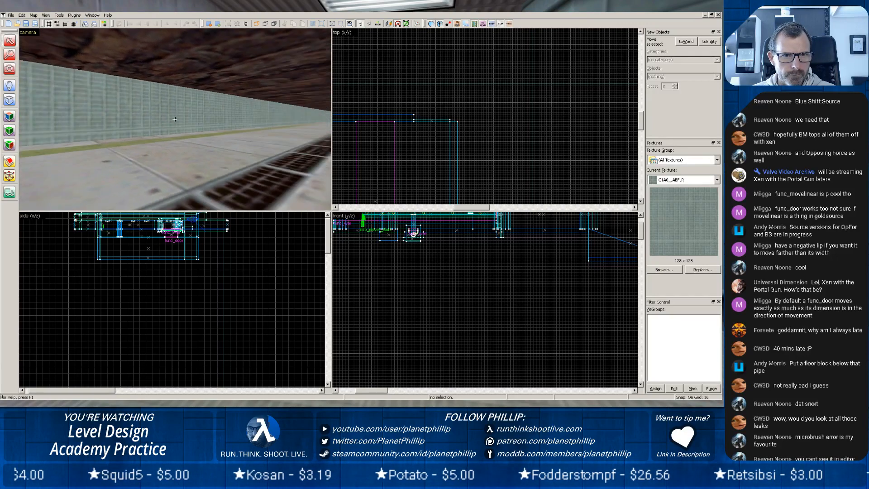
key(w)
key(z)
scroll(157, 131, up, 10)
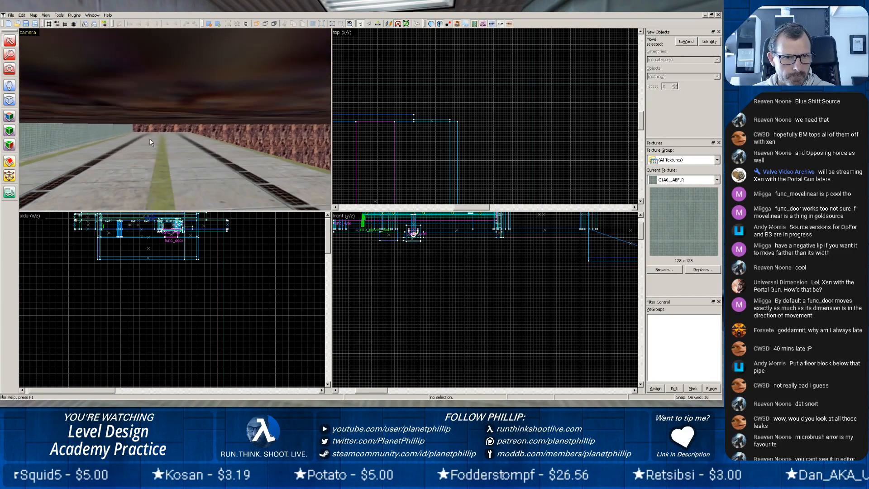
key(z)
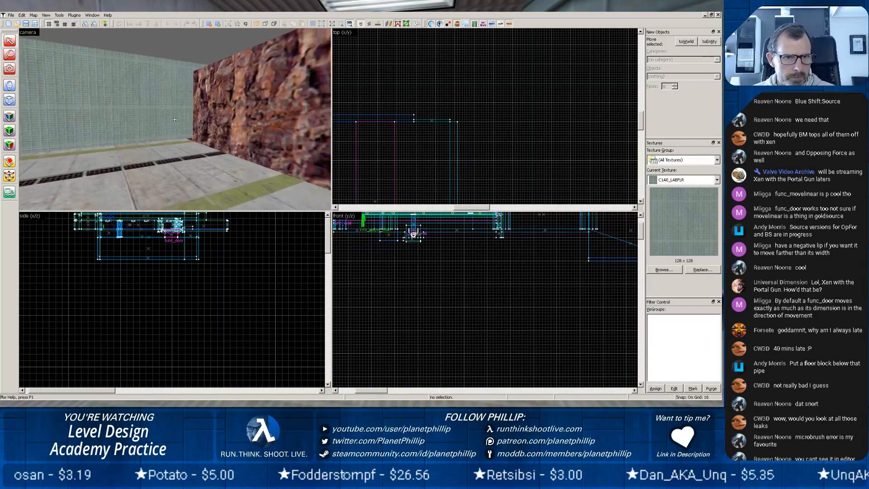
scroll(174, 119, up, 5)
key(z)
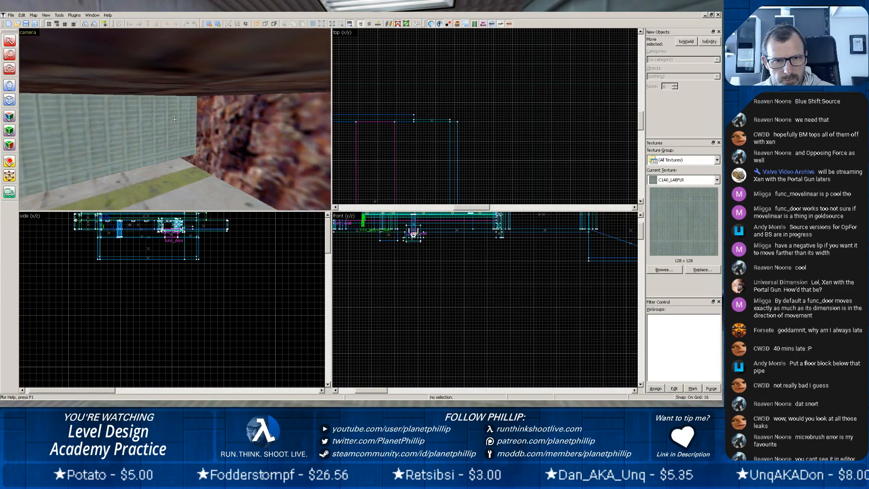
key(w)
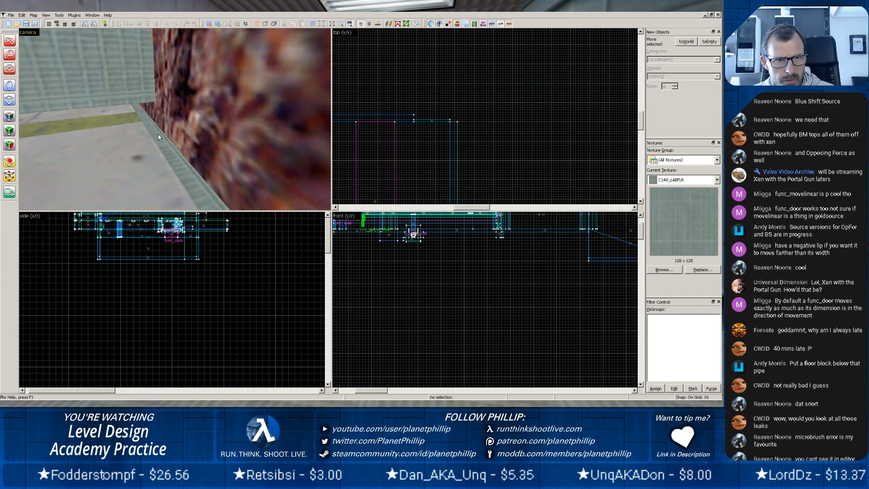
Raise the low pale green wall at the slab's end above the slab to cover the rock, and select the concrete slab.
click(158, 138)
scroll(583, 239, down, 4)
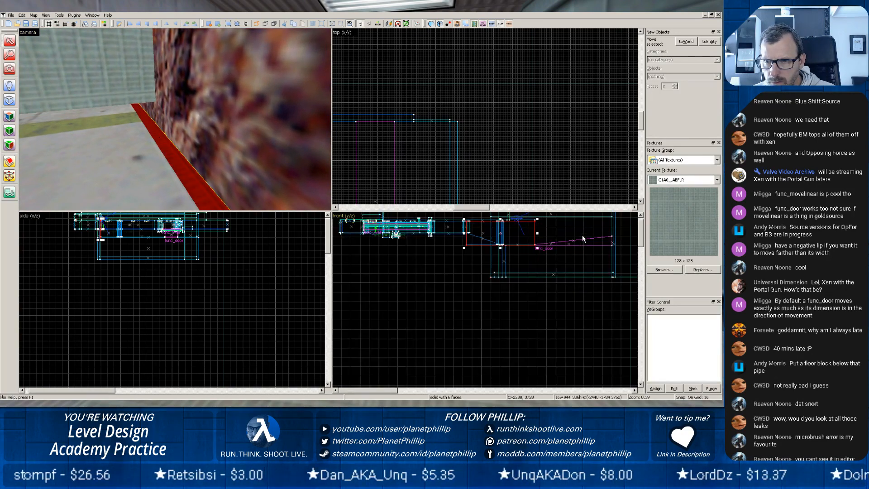
scroll(559, 236, up, 1)
drag(530, 285, 516, 297)
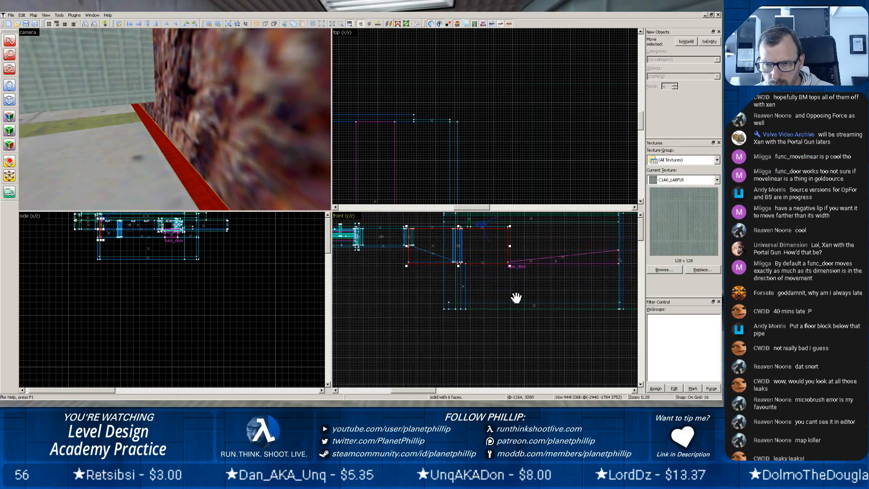
scroll(481, 272, up, 2)
scroll(482, 272, down, 2)
scroll(481, 272, up, 3)
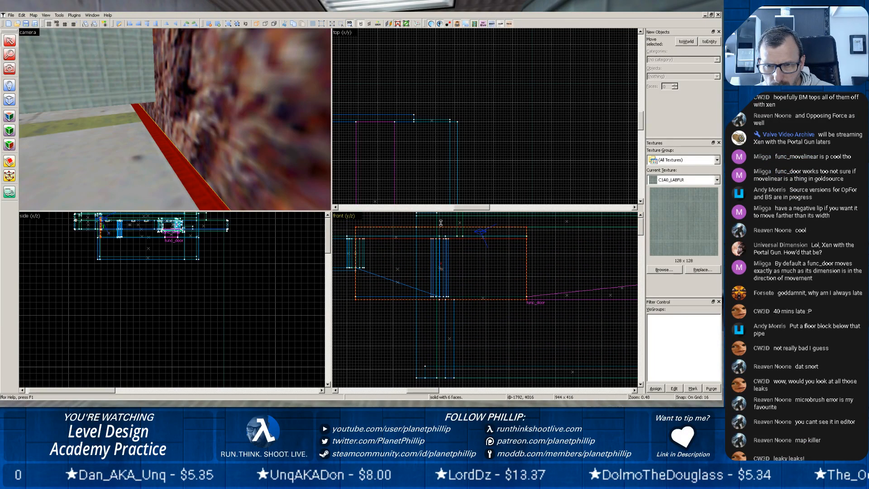
drag(441, 235, 441, 219)
click(139, 131)
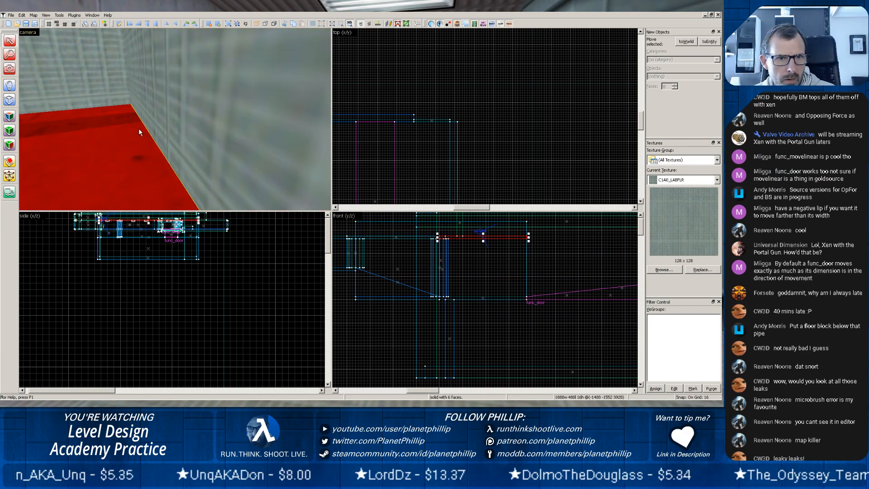
Inspect the underside and edges of the concrete slab against the pale green walls and rock for remaining gaps.
key(z)
key(z)
scroll(146, 134, up, 5)
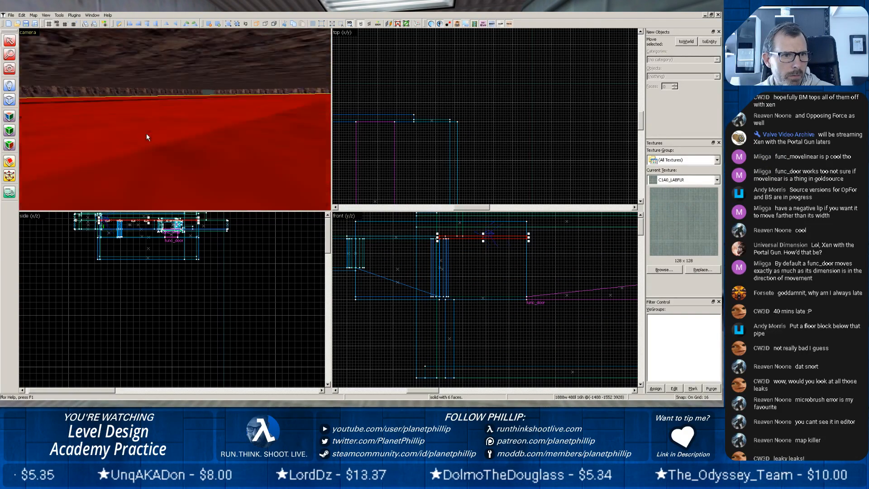
key(z)
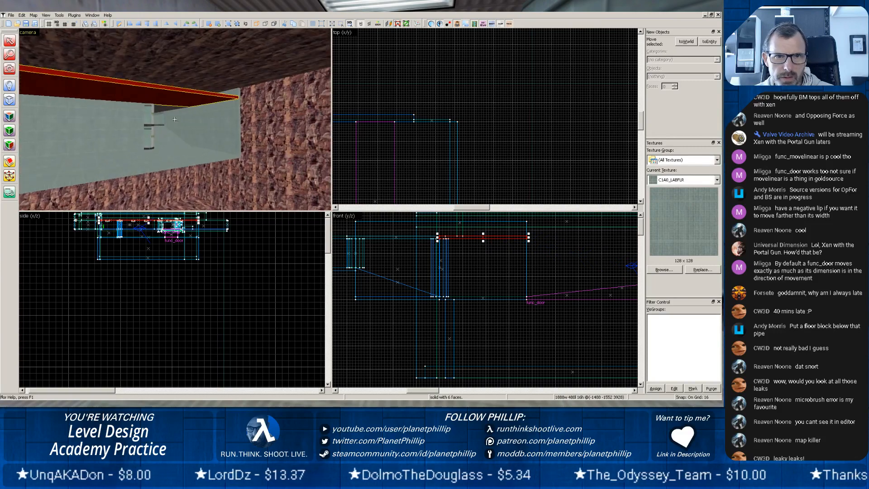
scroll(254, 131, up, 4)
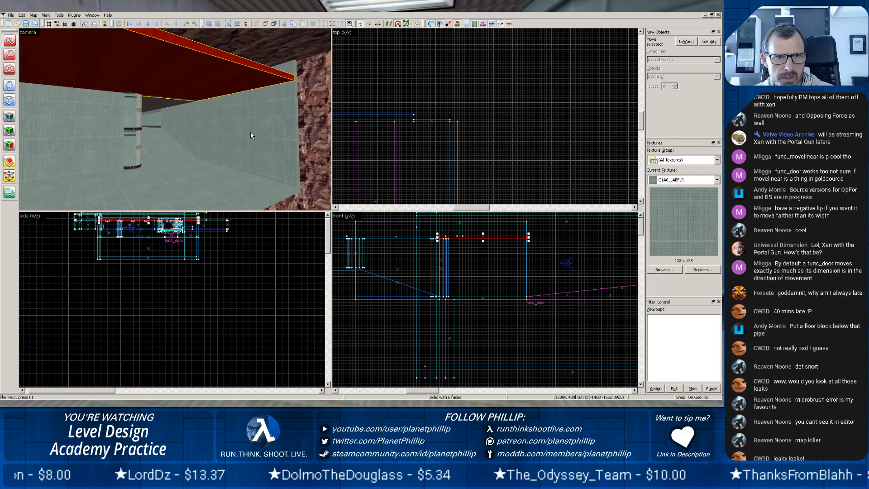
key(z)
key(z)
scroll(162, 143, up, 5)
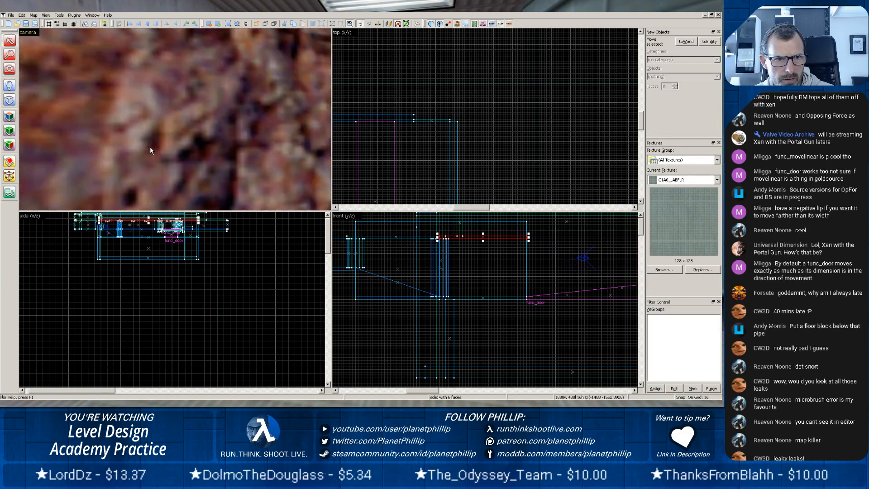
key(z)
scroll(170, 122, up, 3)
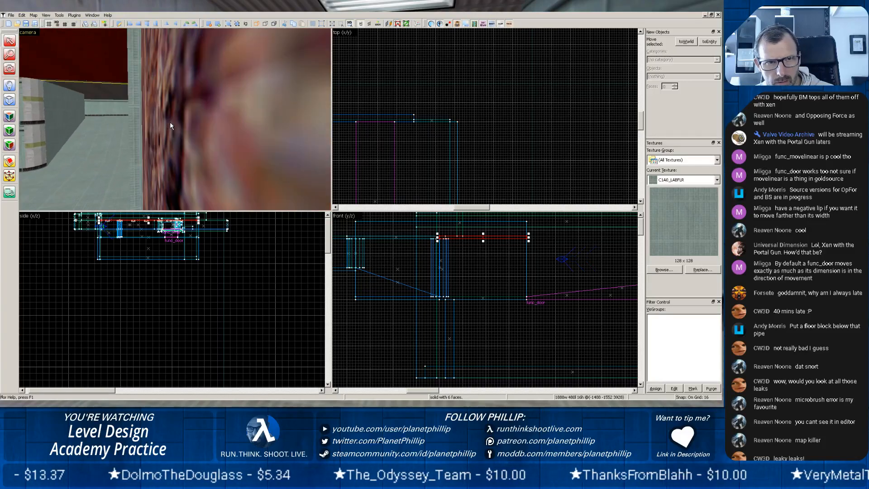
scroll(170, 122, down, 4)
scroll(147, 154, down, 3)
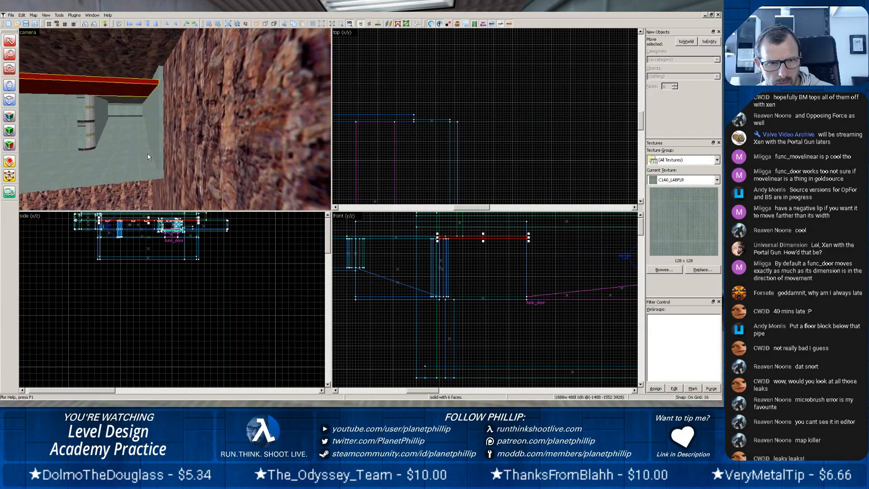
Export the map again, compile pct13.map in Batch Compiler with all stages enabled, and check the compile log.
click(9, 16)
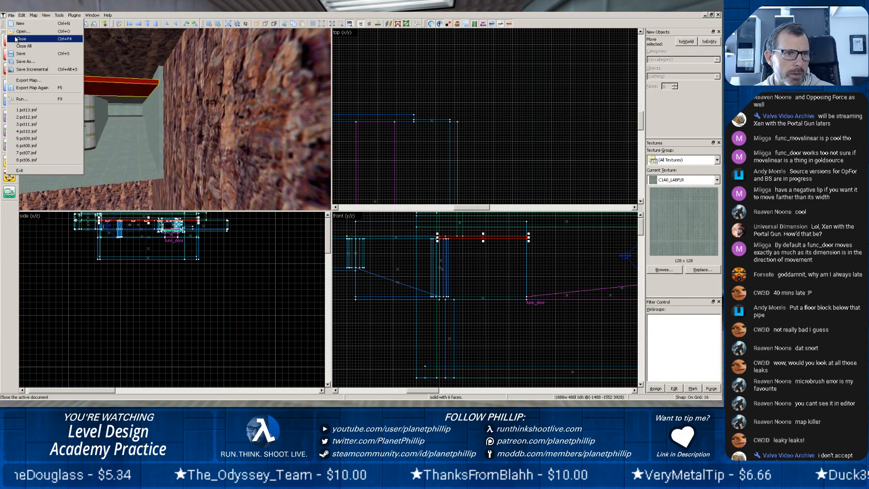
click(32, 89)
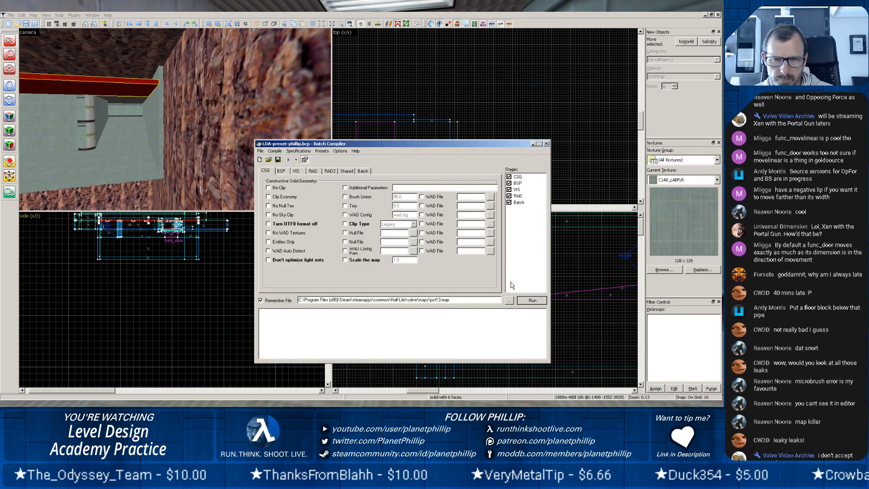
key(Return)
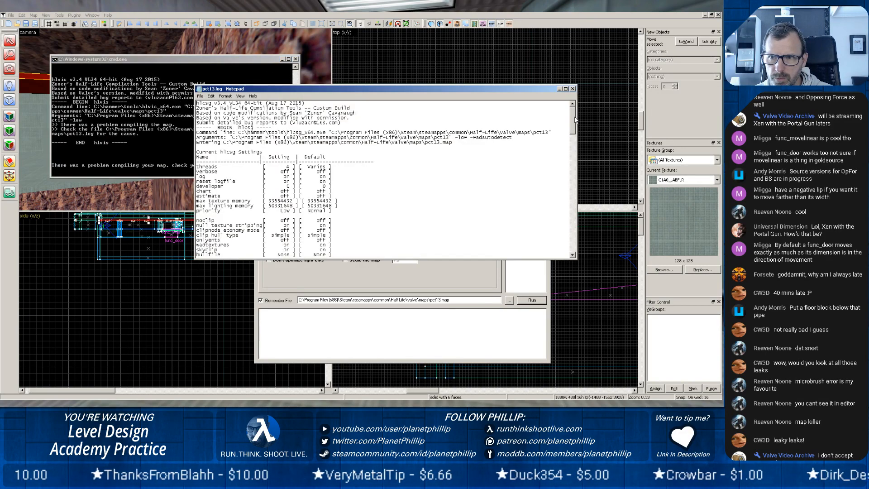
drag(575, 119, 574, 193)
click(572, 90)
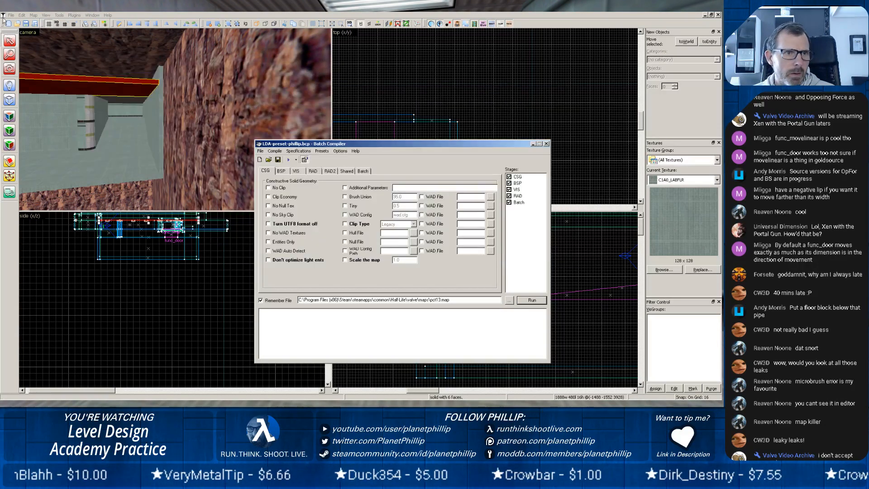
Load the default pointfile pct13.lin in the map editor and locate the leak line in the front view.
click(34, 16)
click(42, 110)
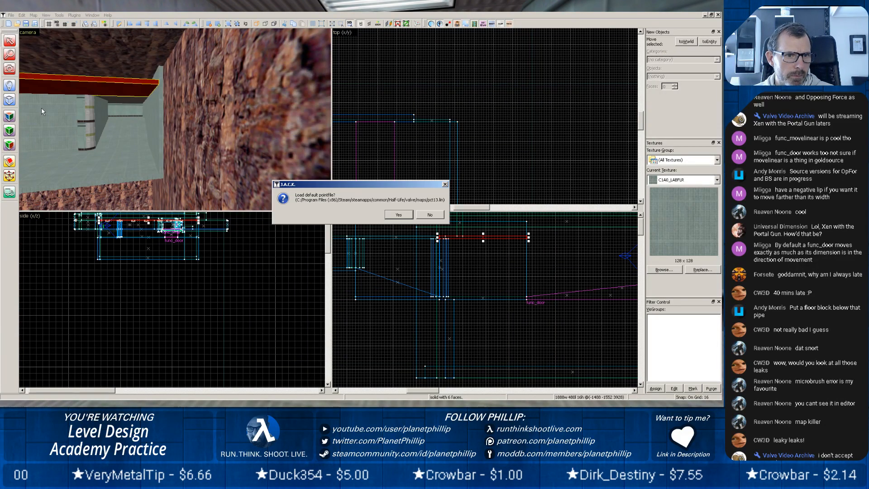
click(398, 215)
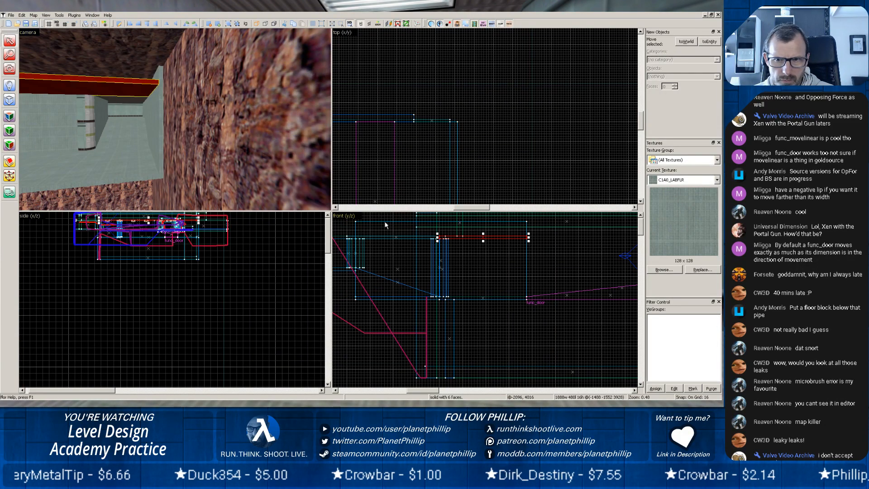
scroll(400, 281, down, 5)
middle_drag(372, 252, 463, 339)
scroll(405, 264, up, 9)
Trace the leak line beneath the map and into the corridor with the blue pipe to find where it escapes.
key(z)
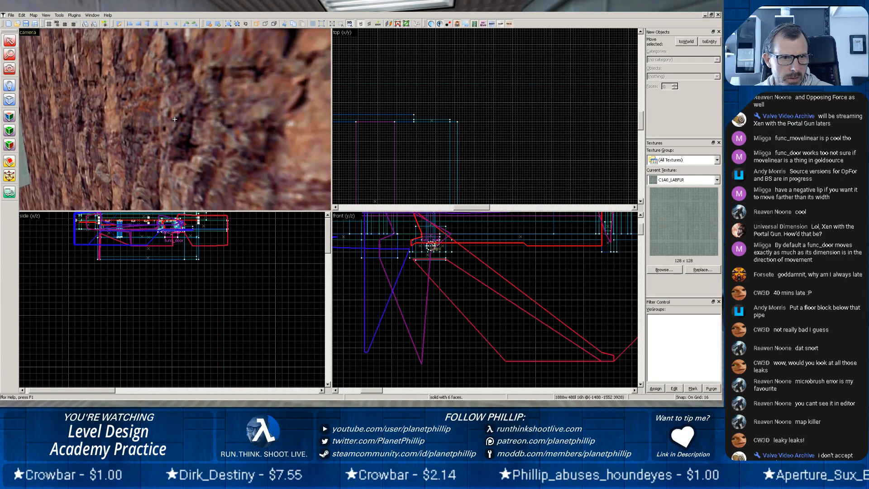
key(w)
key(z)
scroll(163, 106, up, 8)
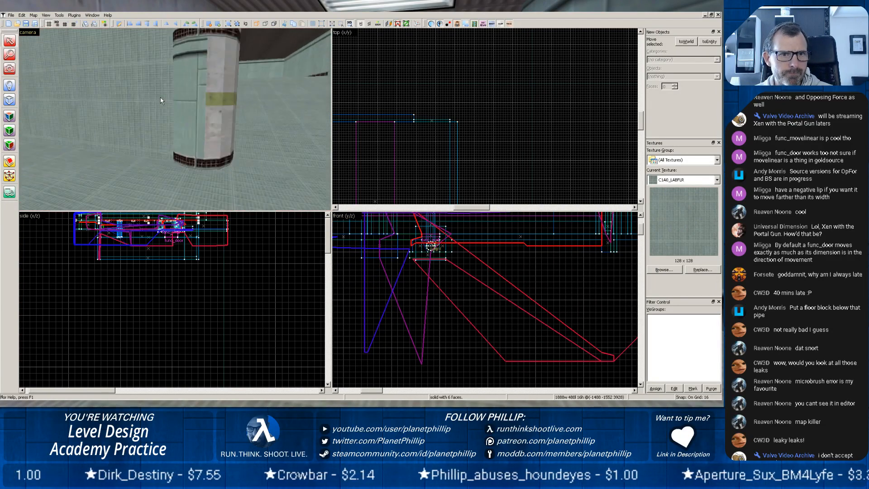
key(z)
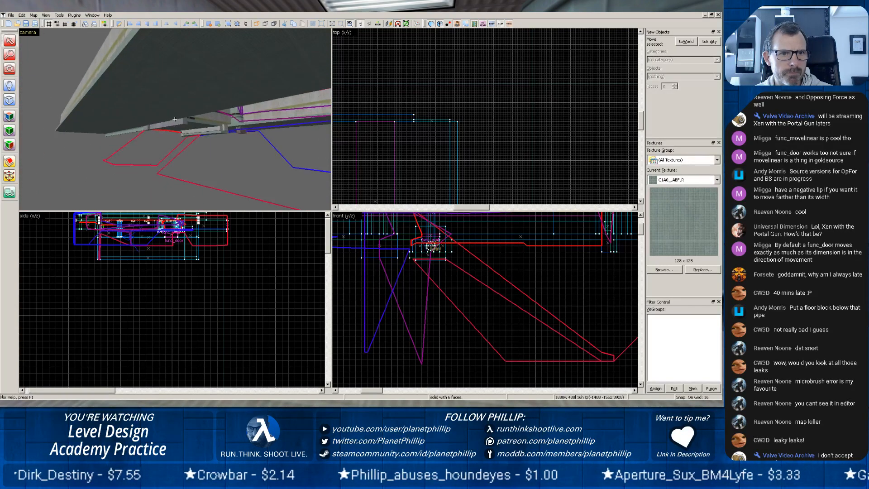
key(z)
scroll(172, 119, up, 8)
scroll(170, 119, up, 5)
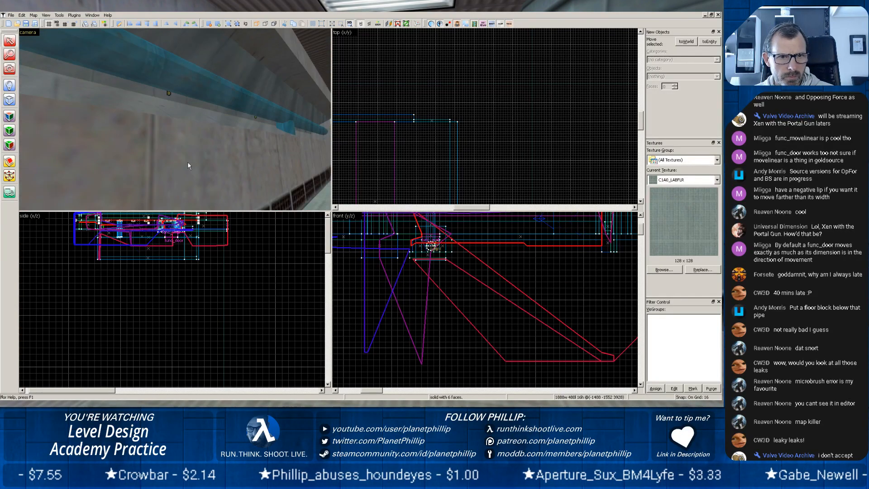
key(z)
key(z)
scroll(174, 114, up, 4)
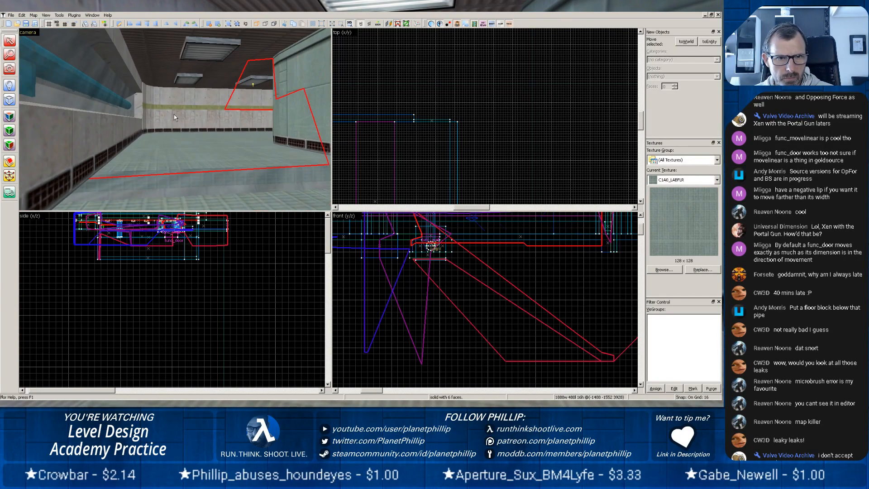
Unload the pointfile and extend the large corridor floor brush to 464 units long towards the adjoining floor.
click(202, 200)
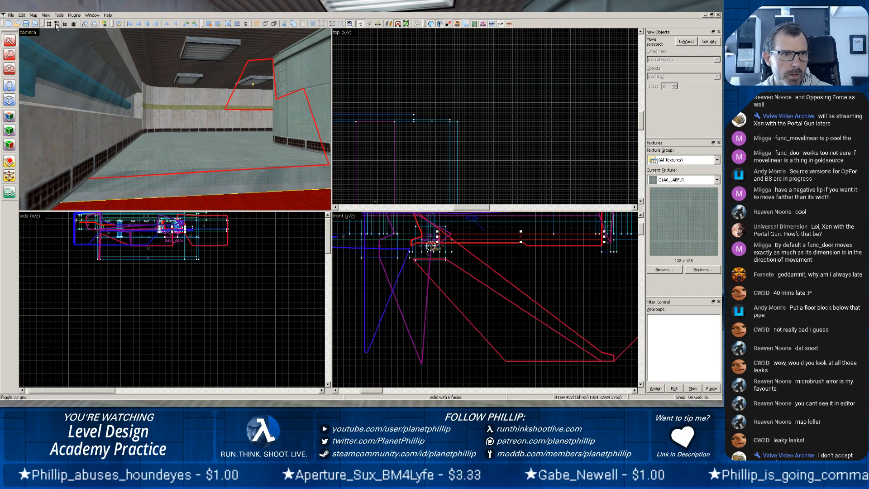
click(34, 15)
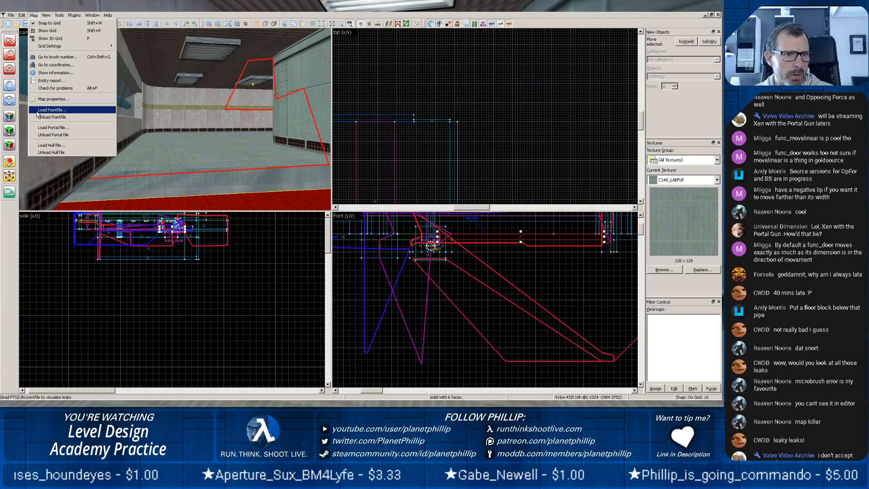
click(45, 117)
click(182, 155)
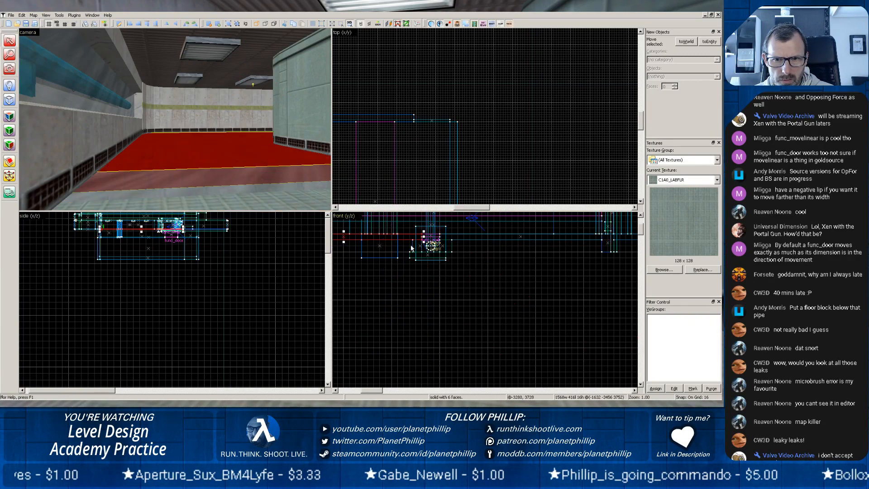
drag(426, 236, 448, 242)
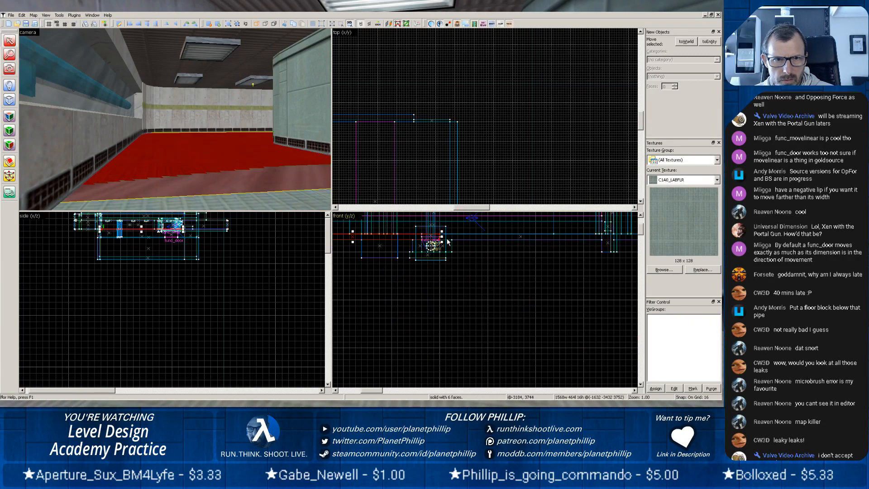
Export the map again, compile pct13.map with all stages enabled, check the log for leaks and return to the map editor.
click(10, 15)
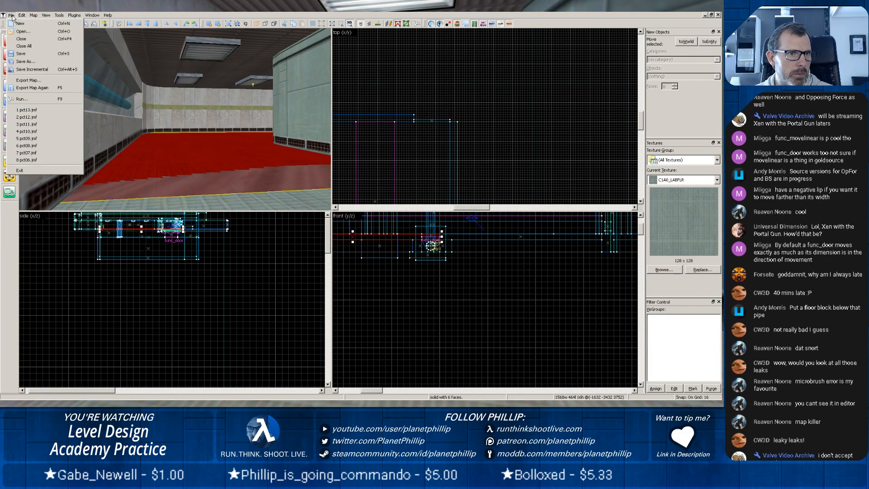
click(29, 88)
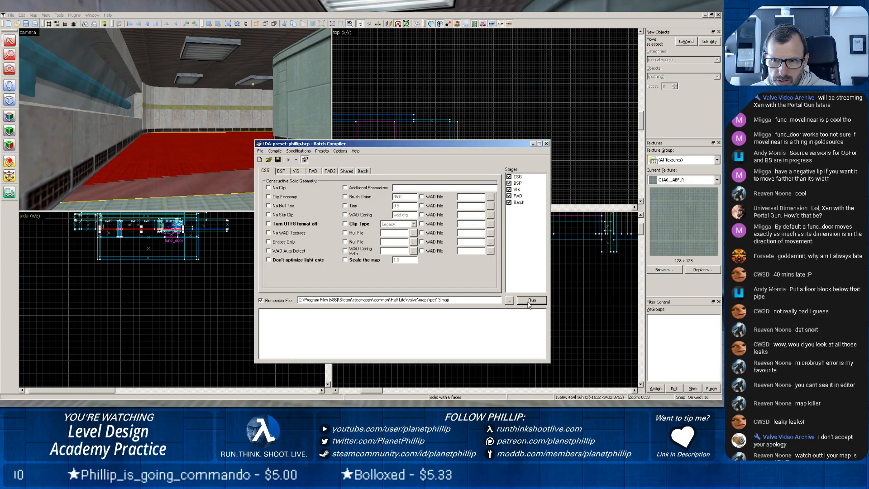
click(532, 300)
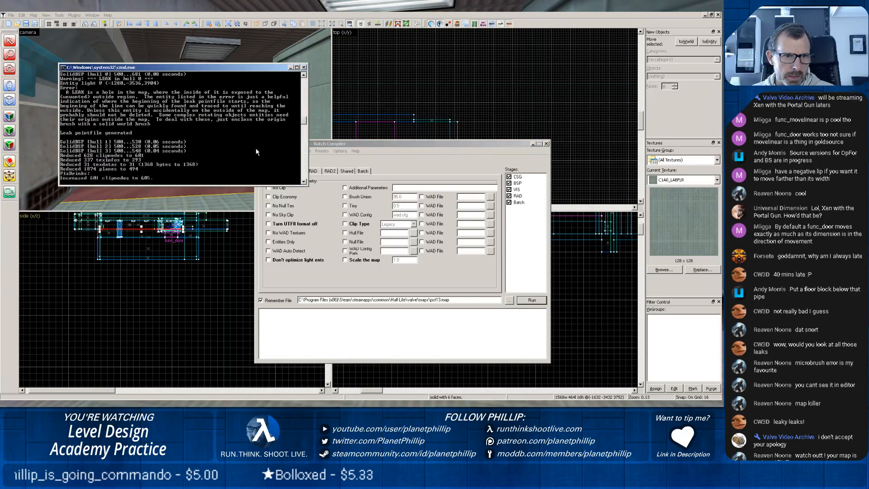
scroll(573, 129, down, 15)
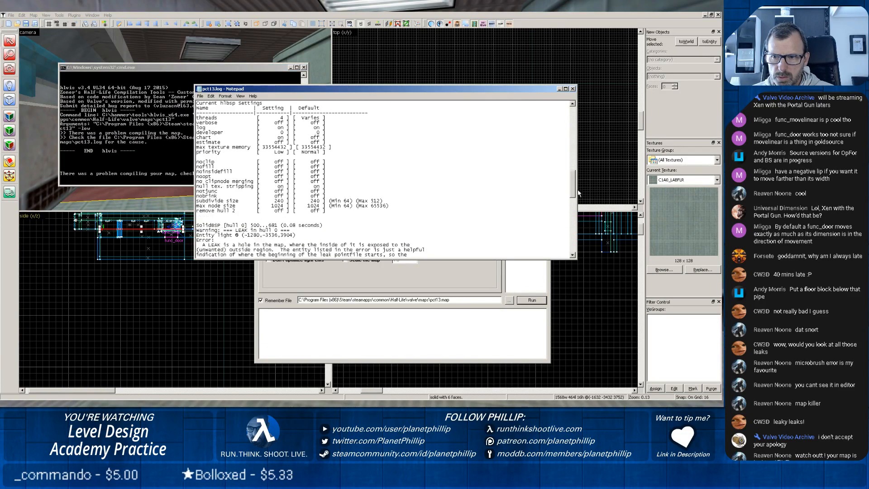
click(571, 90)
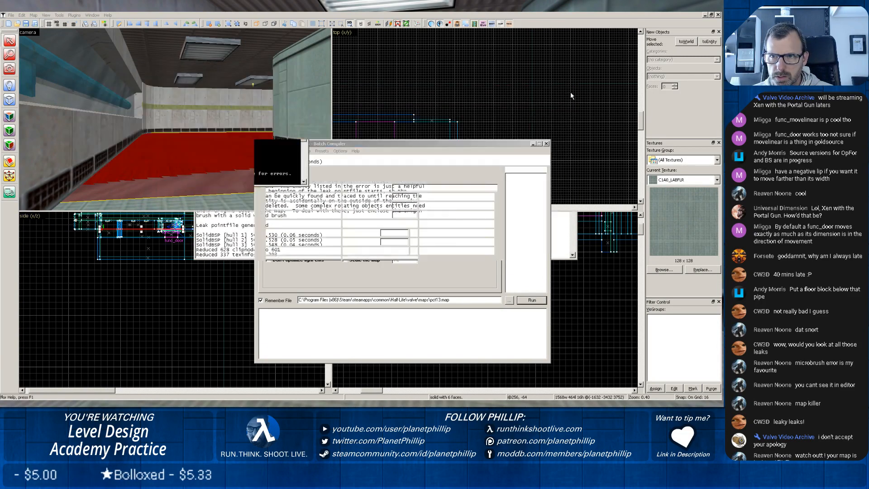
click(533, 144)
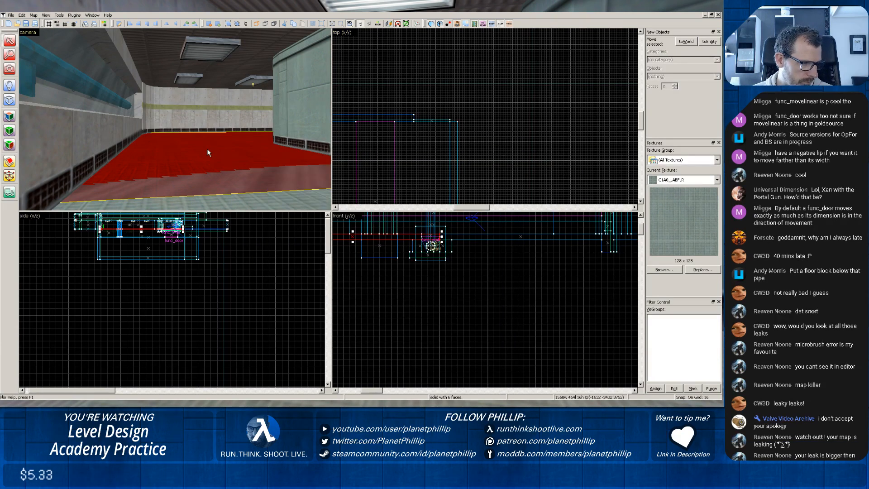
Inspect the corridor floor and the adjoining concrete room in the camera view for gaps that could leak.
key(z)
key(w)
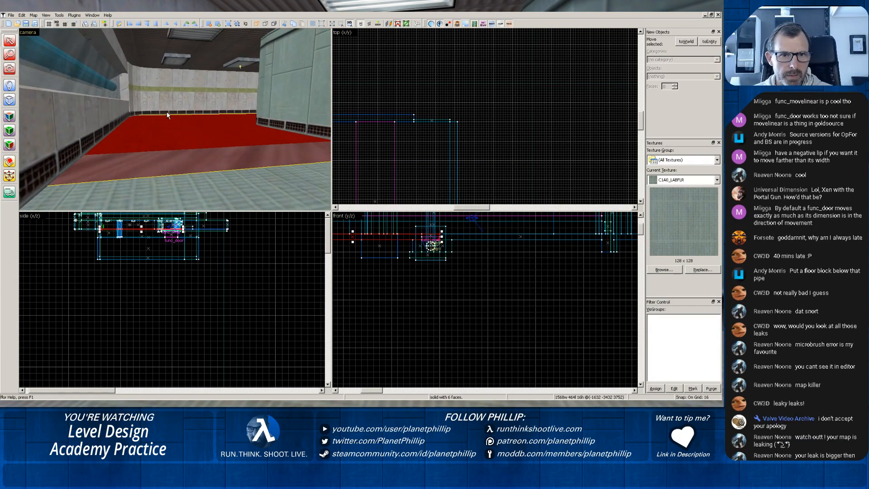
key(w)
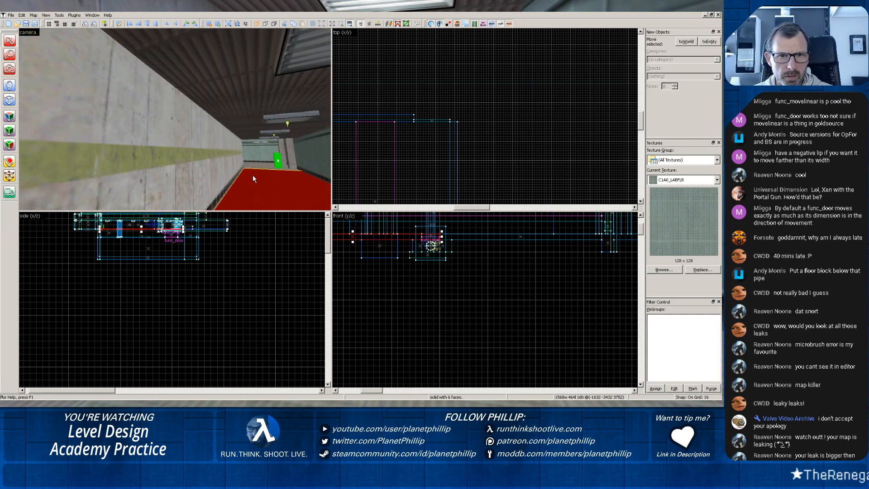
key(w)
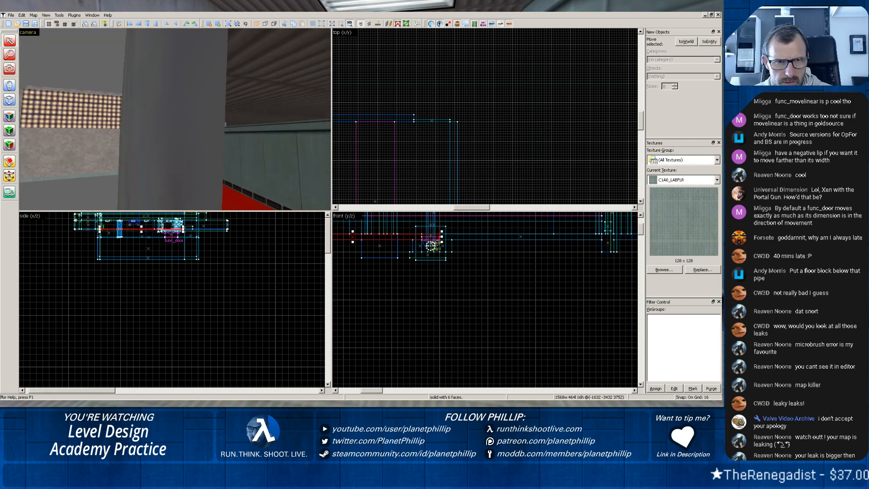
key(z)
scroll(164, 135, up, 2)
key(z)
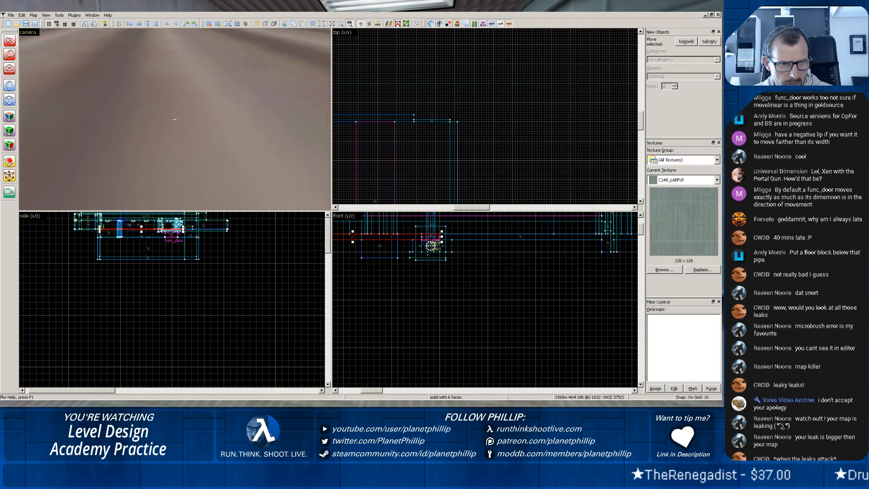
key(z)
scroll(162, 109, up, 3)
key(z)
key(z)
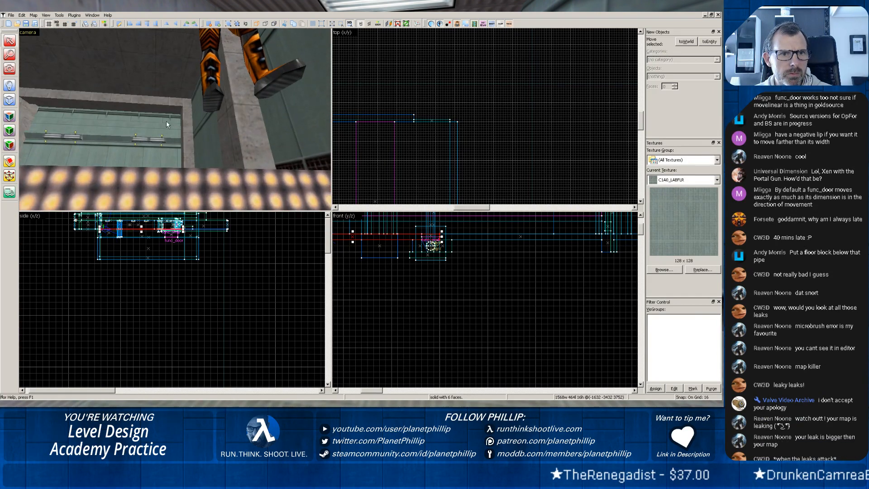
scroll(166, 121, up, 2)
key(z)
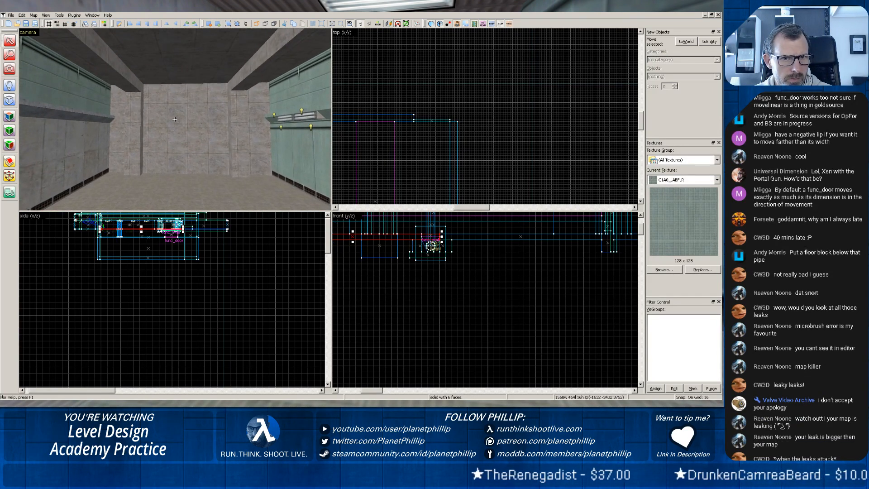
scroll(174, 119, up, 2)
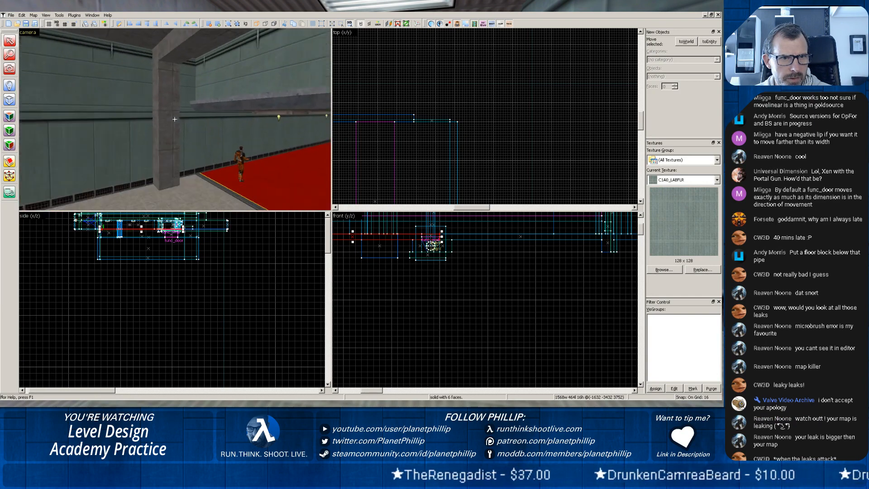
Examine the corridor floor's edge along the wall and the blue pipe recess for gaps.
key(z)
key(z)
scroll(175, 118, up, 2)
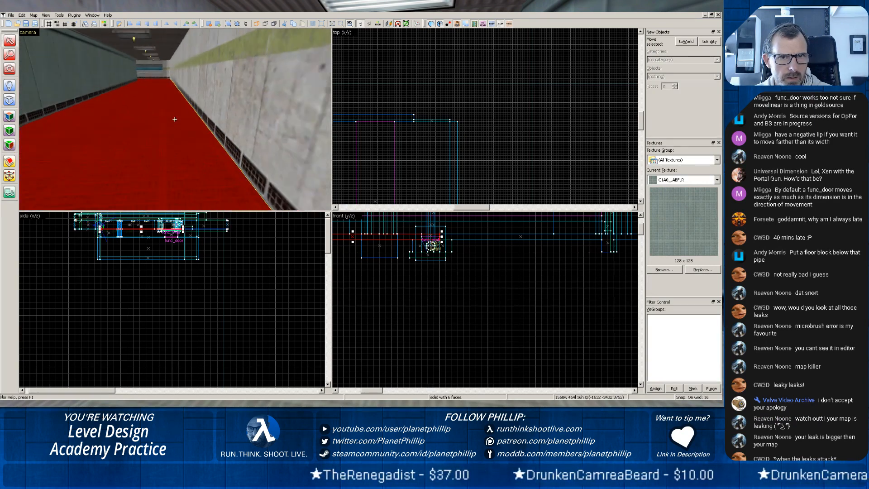
key(z)
scroll(157, 116, up, 2)
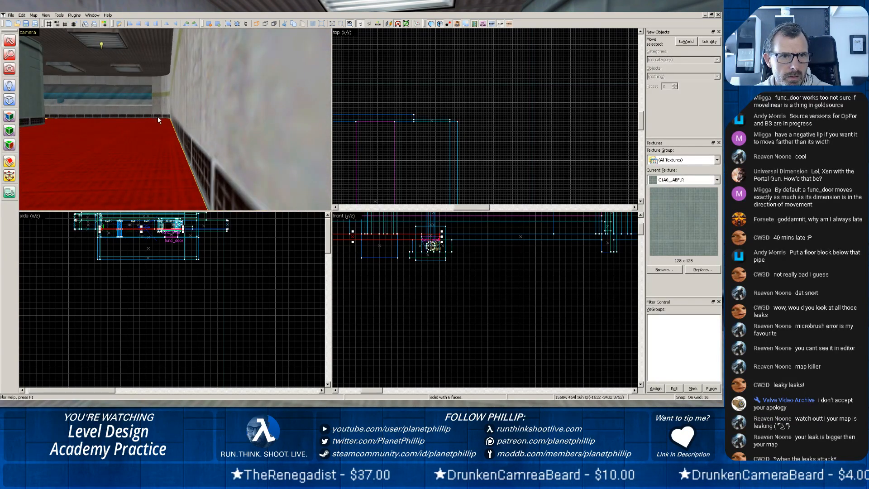
key(z)
key(z)
scroll(163, 142, up, 2)
key(z)
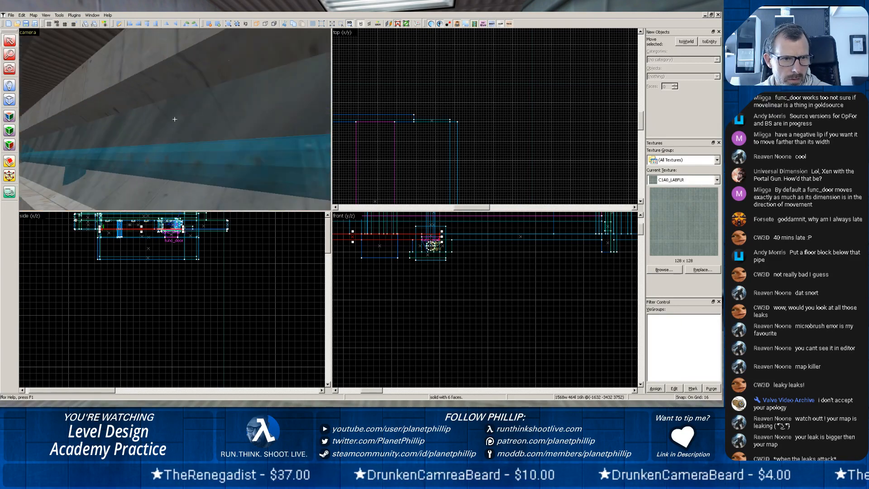
key(z)
Load the default pointfile pct13.lin and find where its leak line leaves the map in the front view.
click(22, 15)
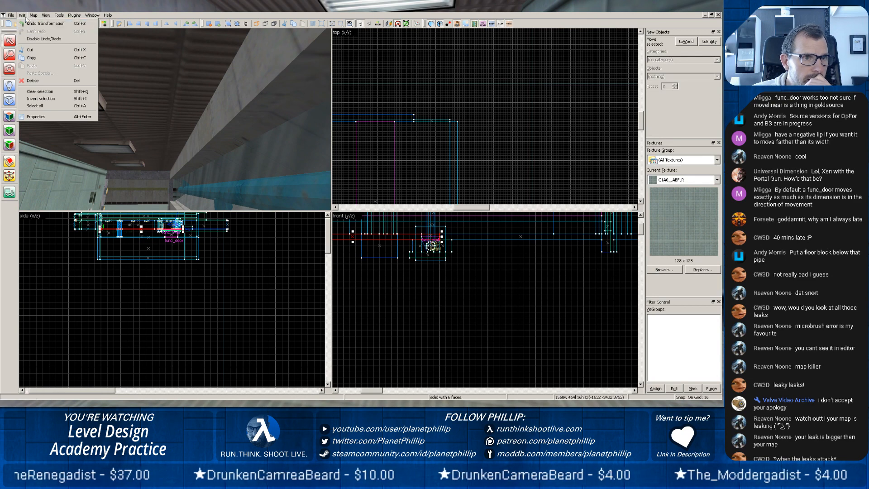
click(13, 15)
mouse_move(33, 15)
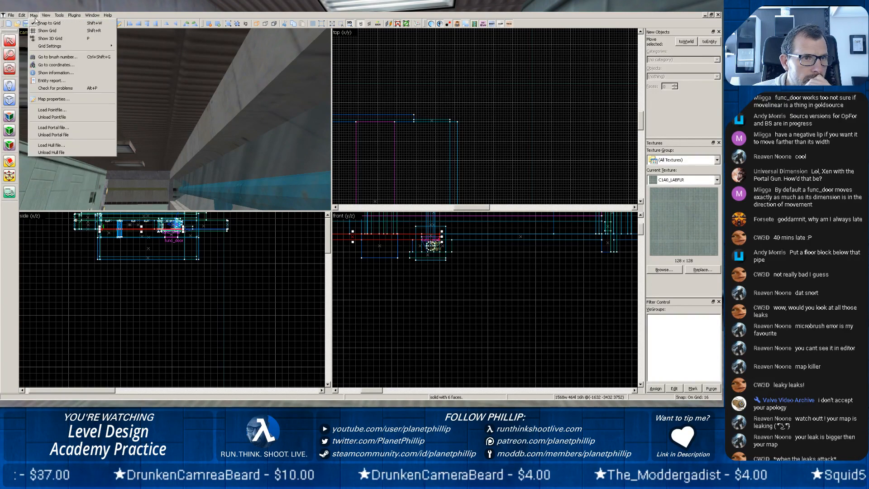
click(50, 110)
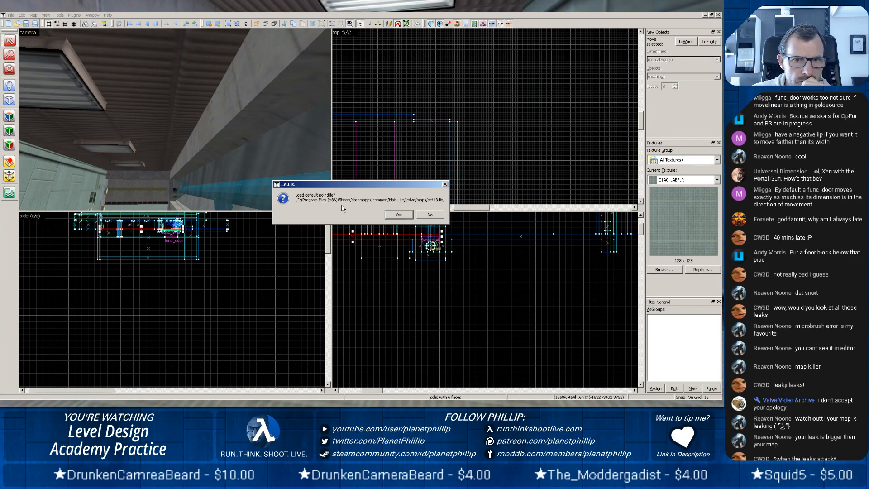
click(398, 214)
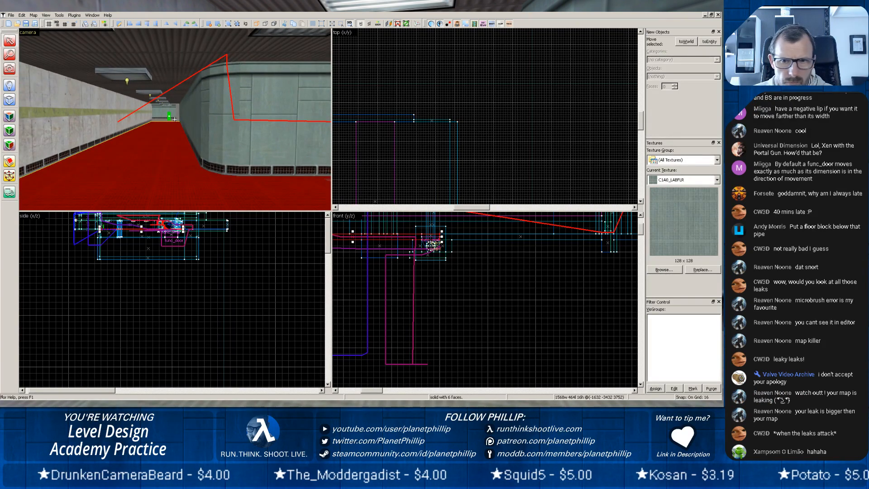
scroll(524, 254, down, 4)
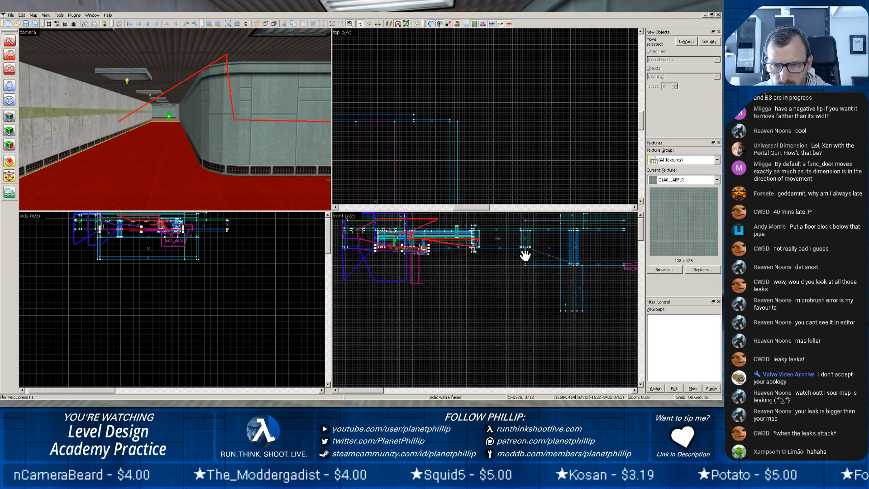
drag(524, 254, 416, 271)
scroll(388, 262, up, 4)
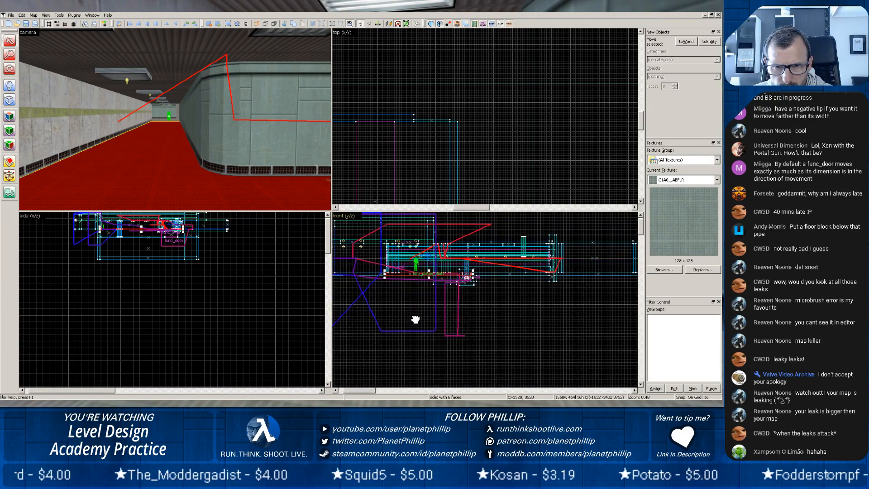
drag(413, 316, 436, 316)
Trace the leak line along the corridor to the round green pillar beside the wall.
key(z)
key(w)
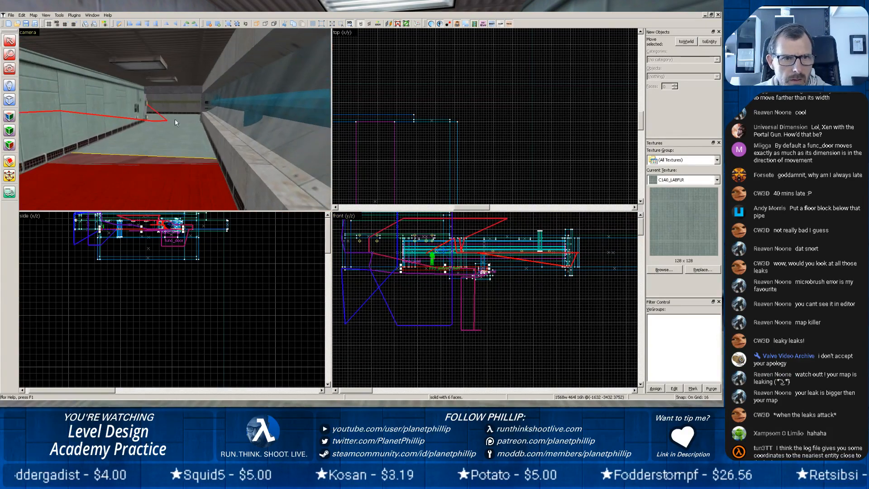
key(w)
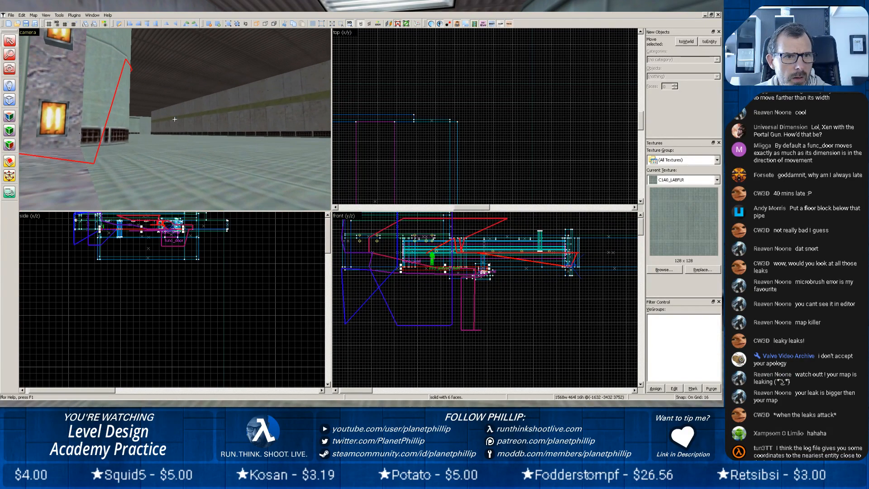
key(w)
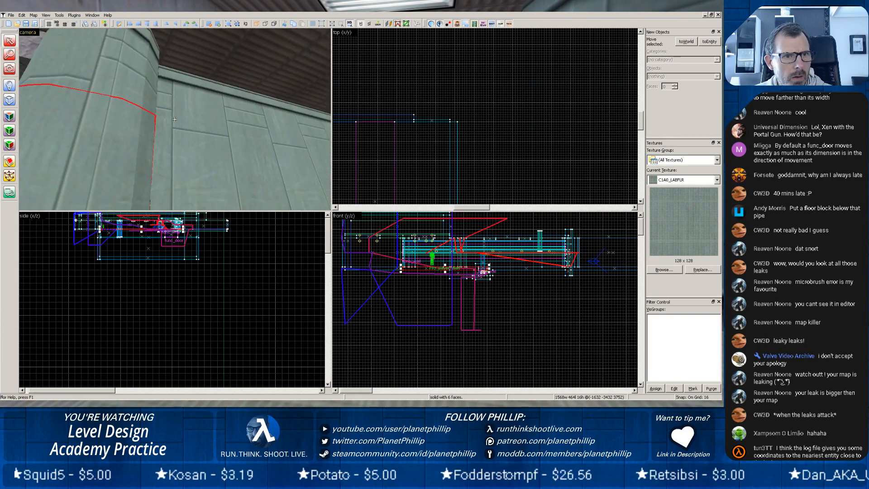
key(w)
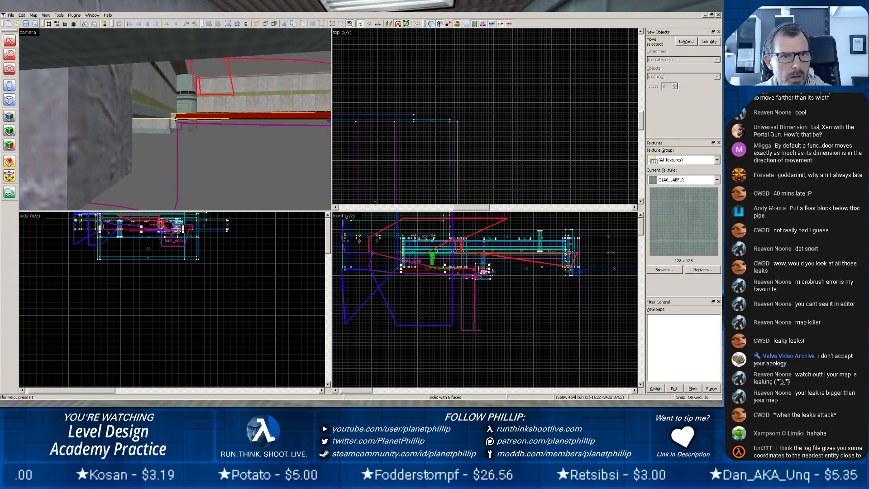
key(z)
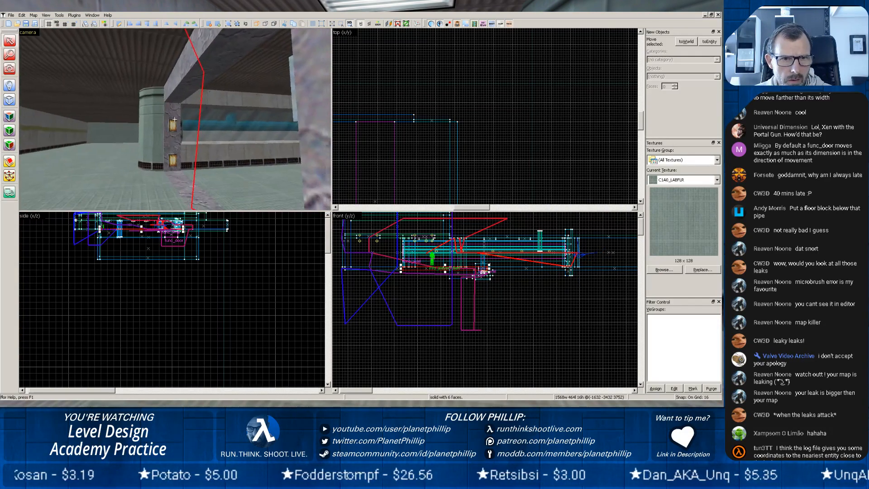
key(w)
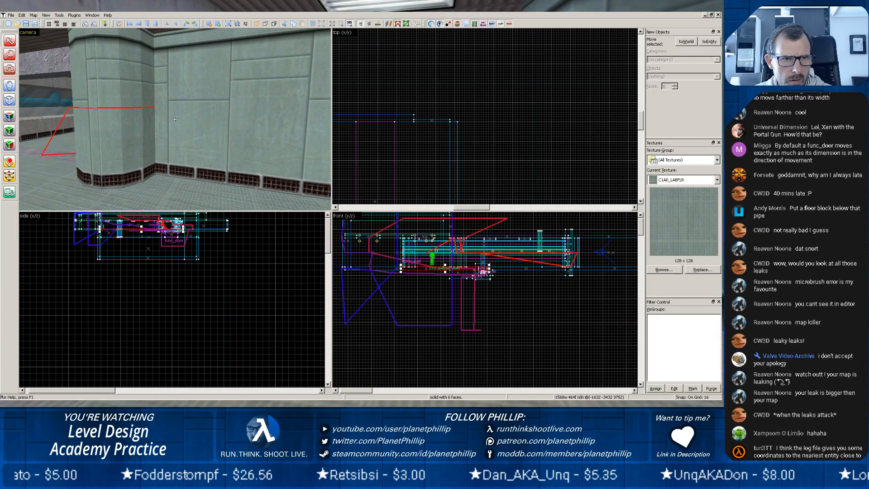
key(w)
key(z)
Select the long green wall brush that meets the round pillar and unload the pointfile.
click(94, 111)
click(124, 113)
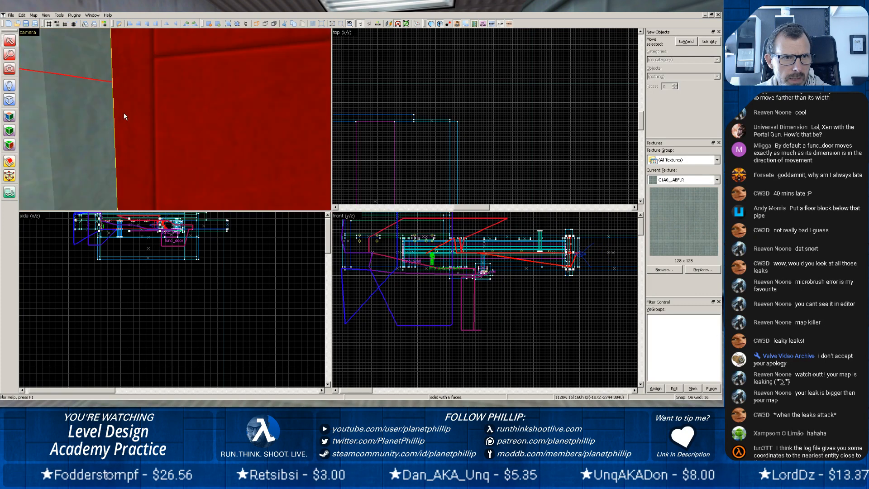
click(99, 105)
click(149, 110)
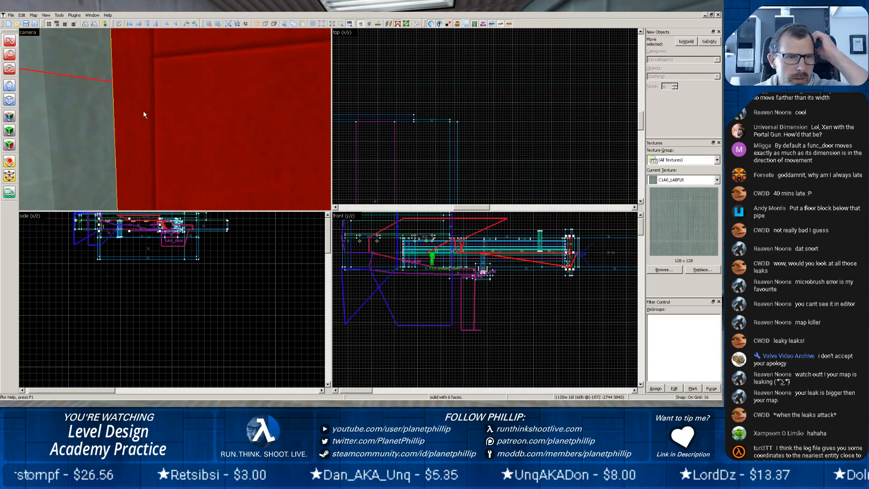
click(33, 15)
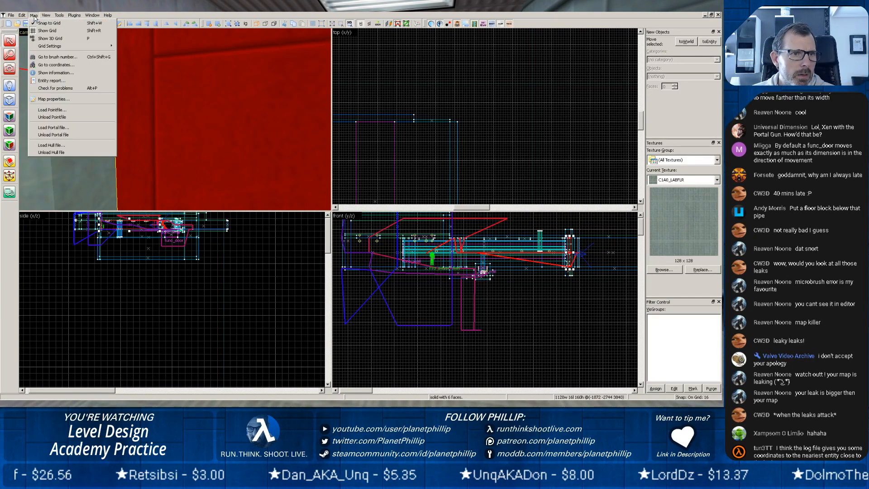
click(45, 117)
Examine in the top view how the end of the green wall brush meets the round pillar's edge.
scroll(566, 246, up, 6)
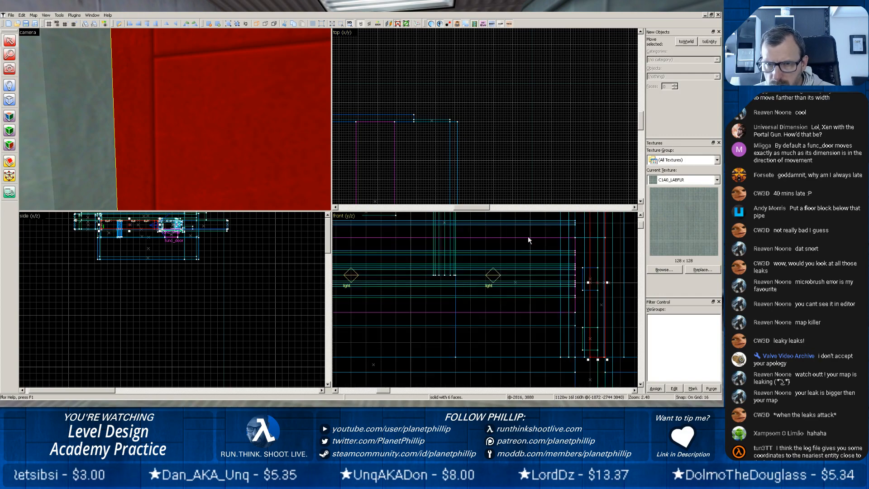
scroll(392, 139, up, 5)
scroll(386, 150, down, 10)
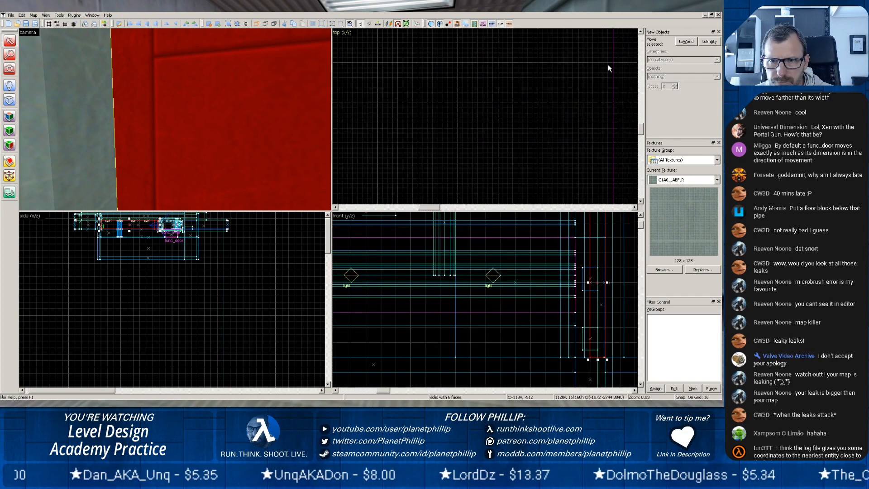
scroll(515, 159, up, 10)
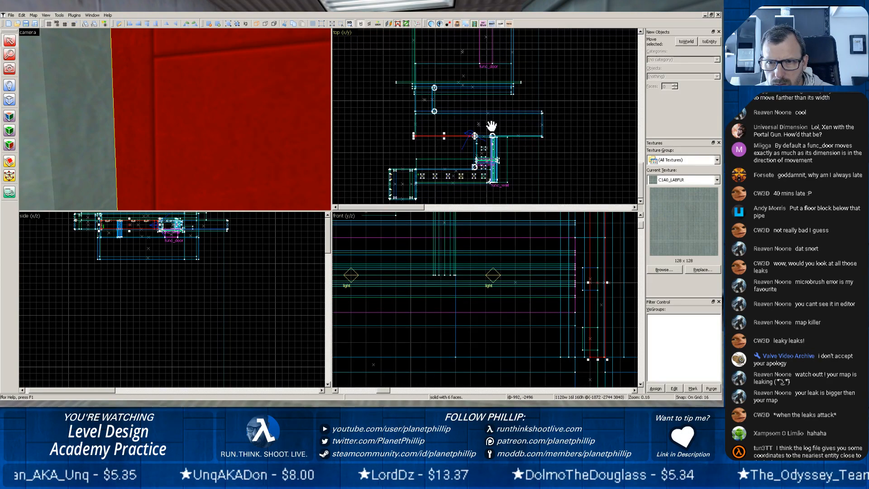
scroll(426, 176, up, 10)
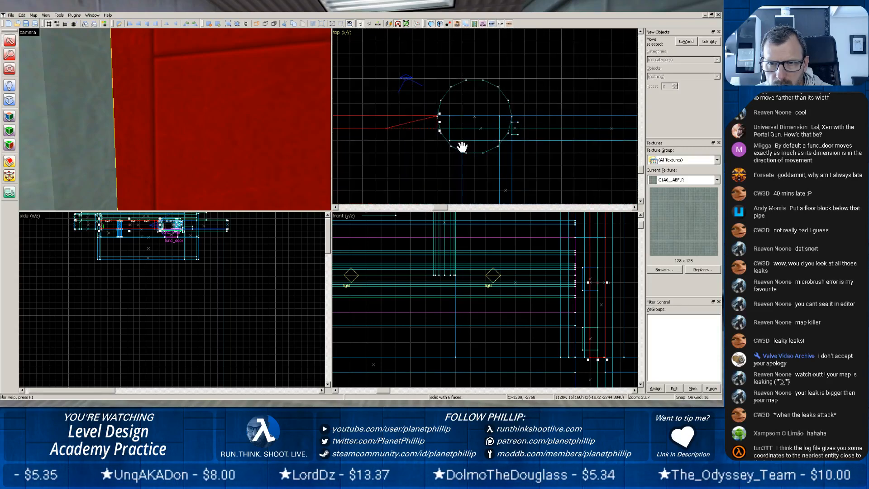
scroll(448, 145, up, 2)
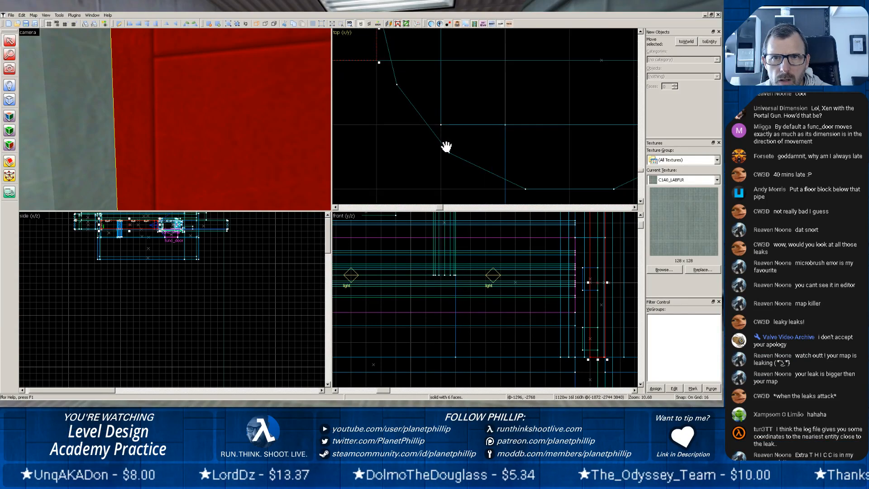
click(88, 104)
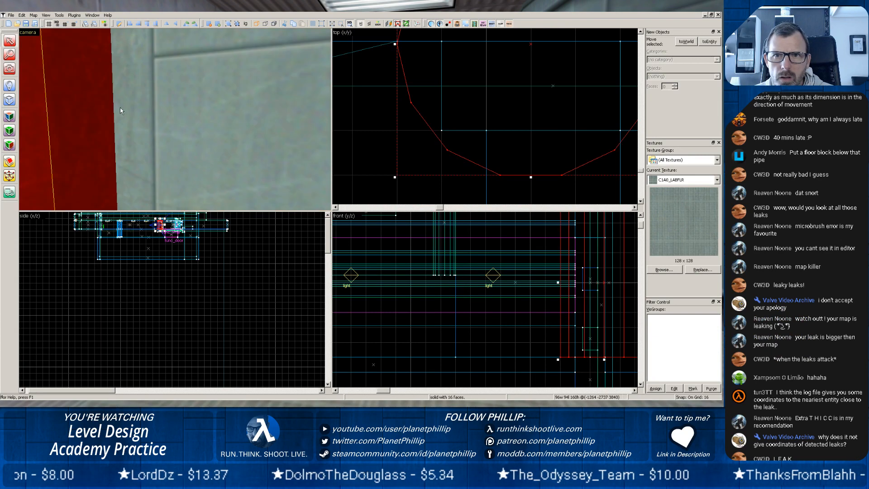
click(121, 107)
scroll(303, 96, up, 4)
scroll(404, 86, up, 5)
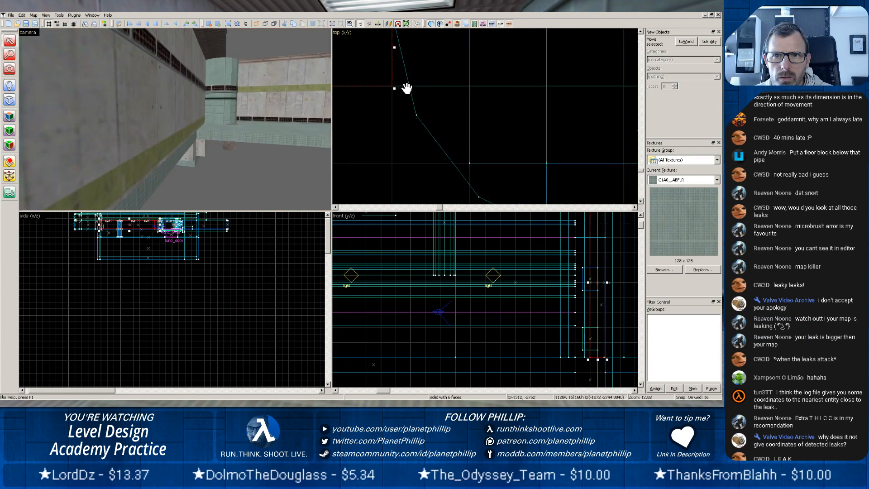
drag(399, 73, 422, 167)
scroll(425, 135, up, 3)
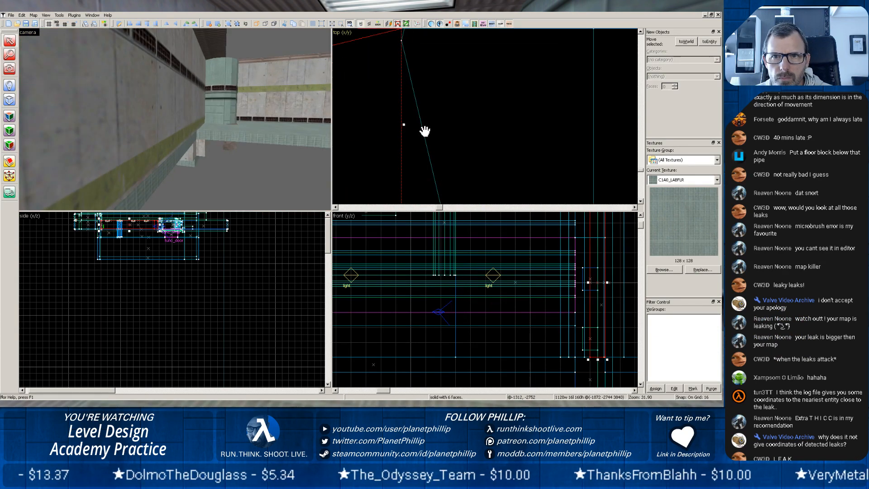
drag(404, 84, 419, 141)
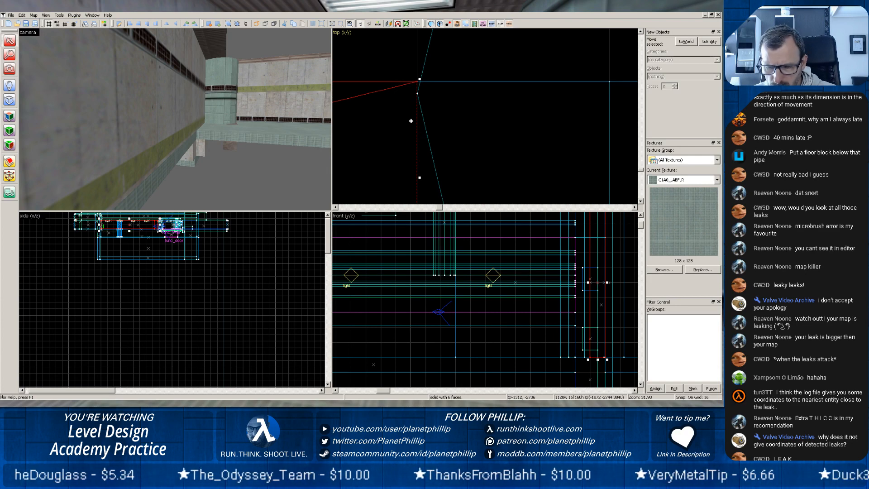
Reduce the grid size to 1 unit for fine editing at the wall and pillar joint.
key(bracketleft)
key(bracketleft)
key(bracketleft)
key(bracketleft)
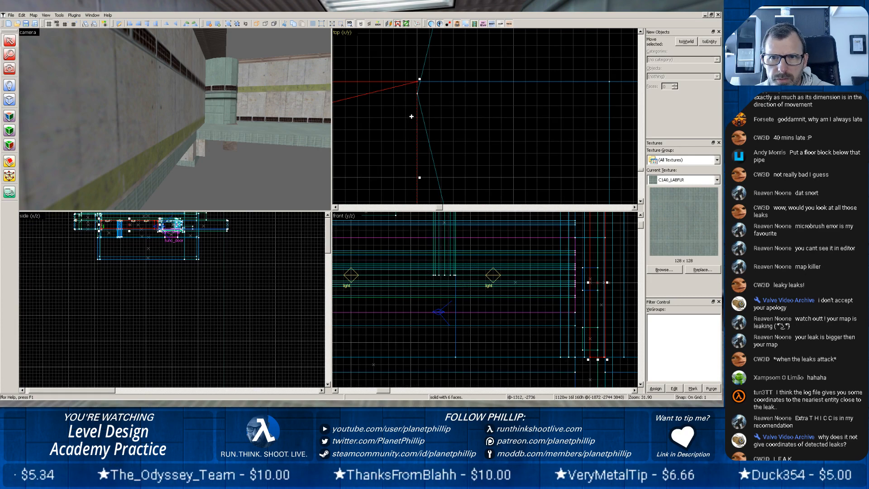
Examine the walls around the round pillar from the corridor and the large room to find the brush that needs extending.
click(132, 90)
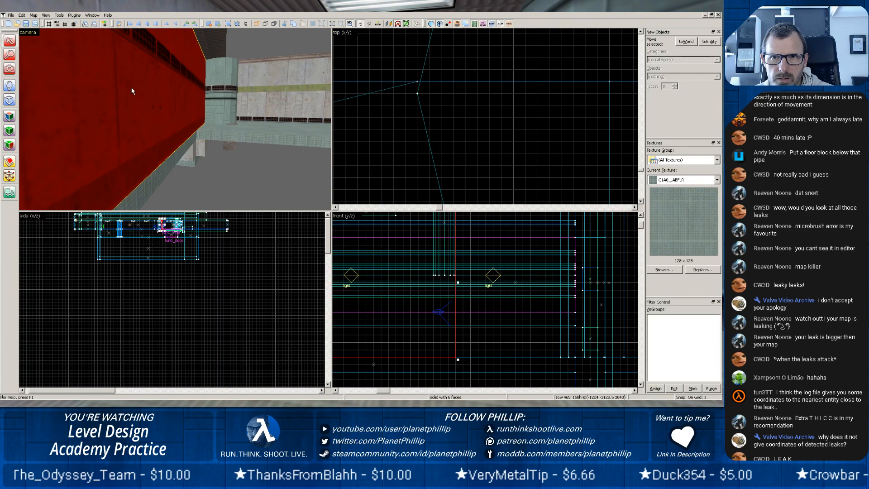
click(246, 96)
key(z)
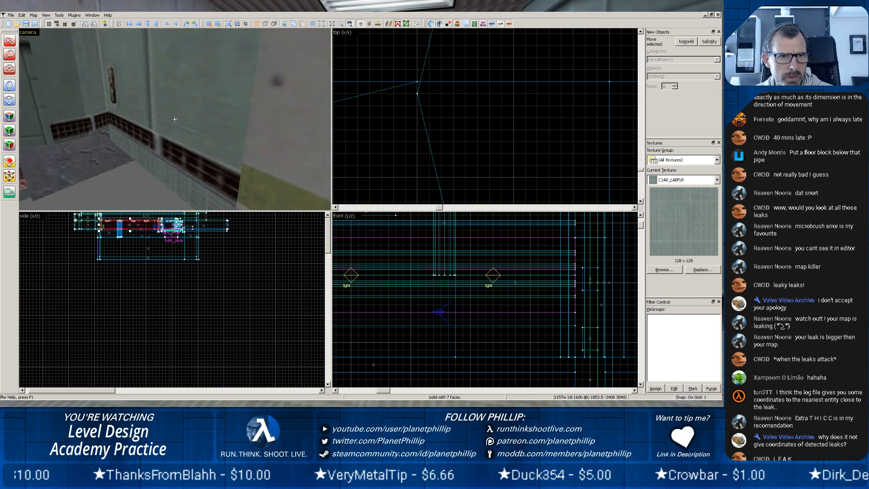
key(w)
key(z)
key(w)
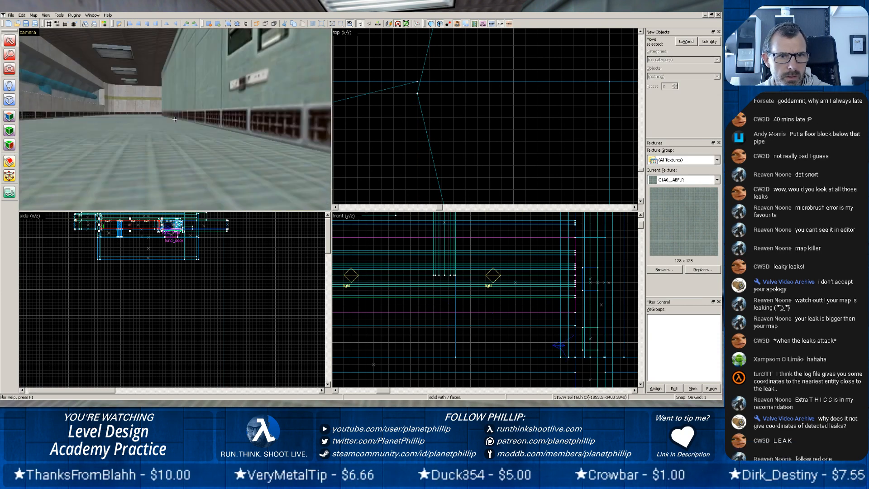
key(w)
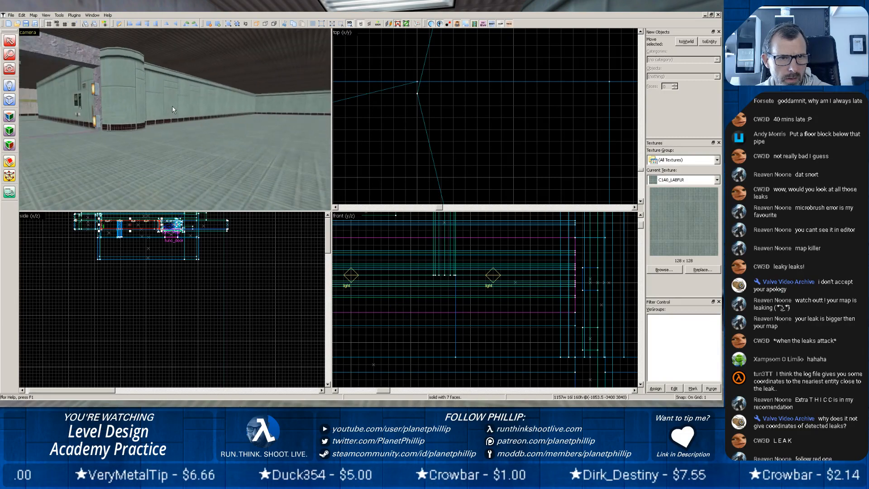
key(z)
Extend the end of the long green wall brush 1 unit into the round pillar, then deselect it.
click(168, 109)
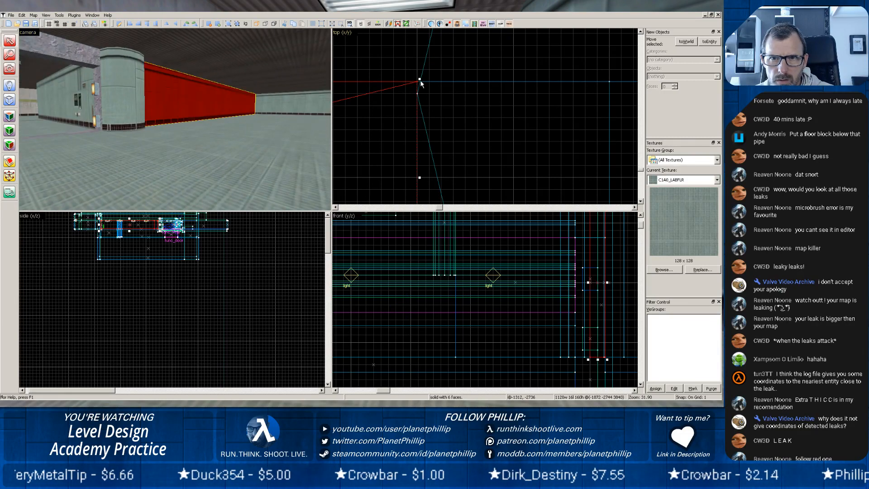
drag(420, 81, 429, 81)
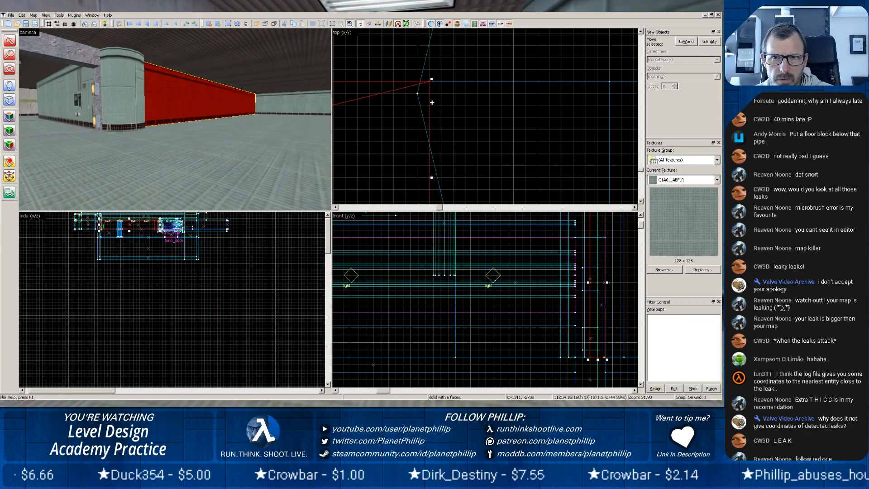
click(477, 130)
Inspect the joint between the extended green wall and the round pillar in the camera and top views.
scroll(233, 120, up, 5)
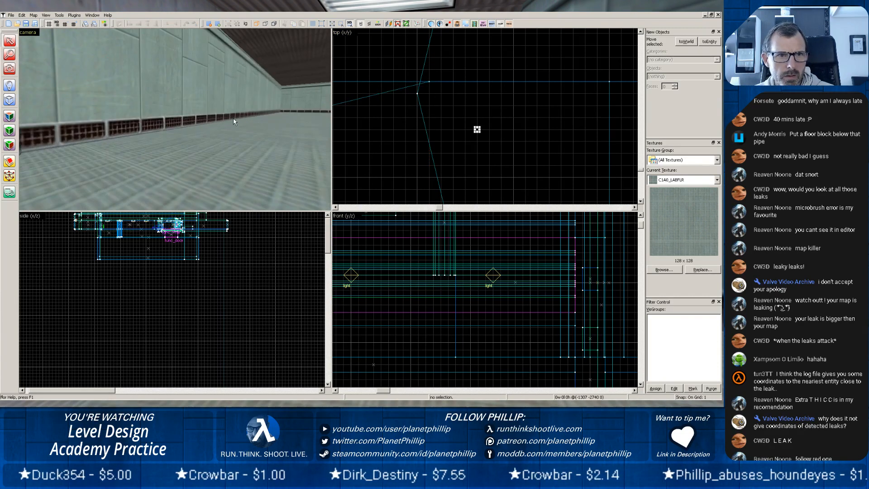
scroll(233, 121, up, 3)
key(z)
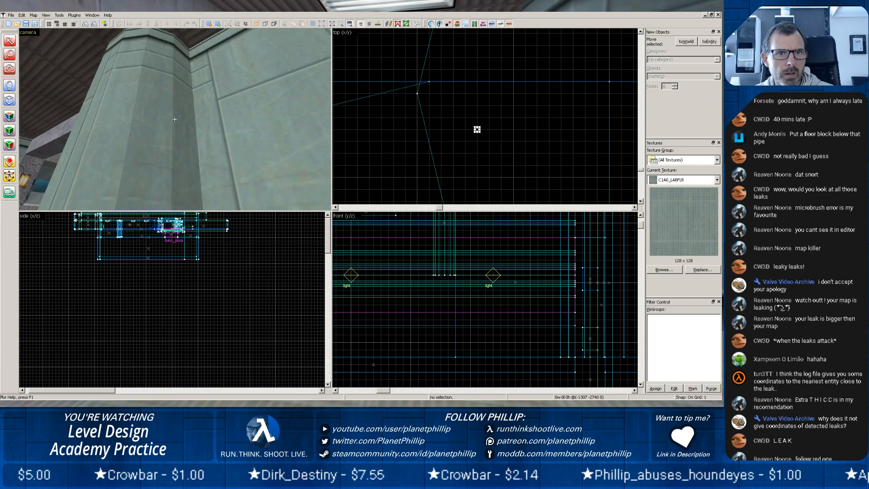
key(z)
scroll(423, 116, up, 3)
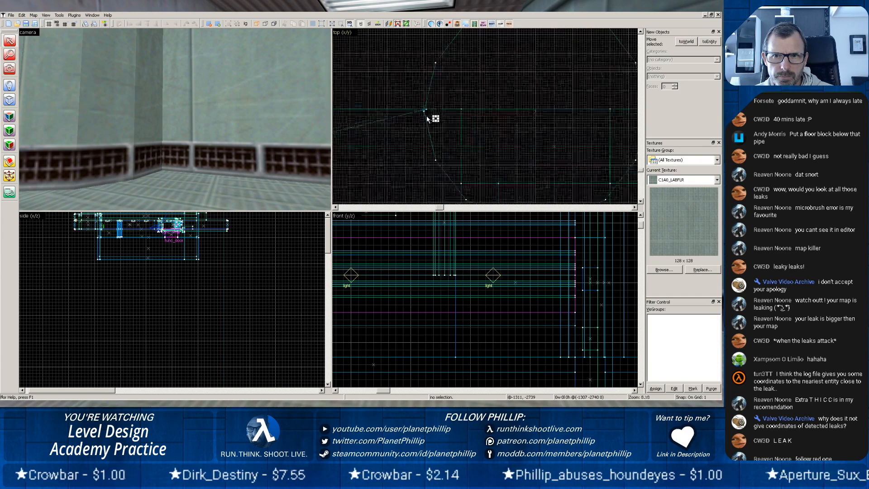
scroll(427, 119, down, 3)
scroll(226, 118, down, 6)
scroll(164, 110, up, 4)
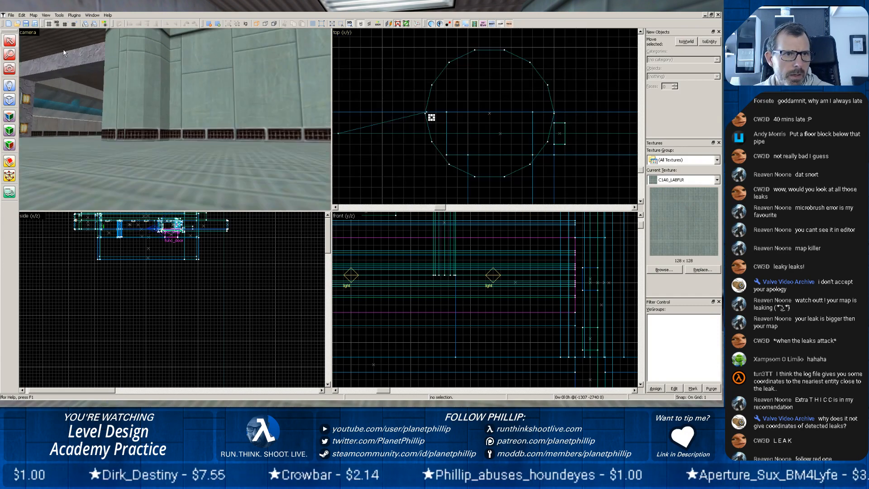
click(19, 15)
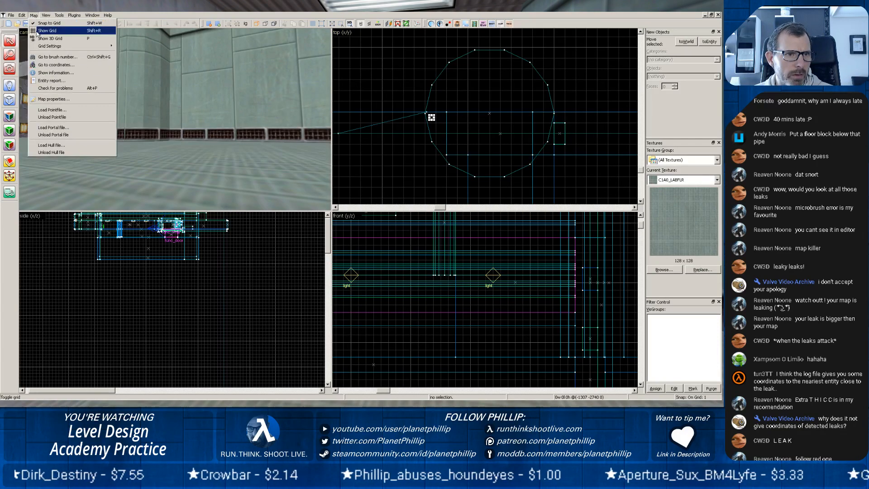
click(49, 99)
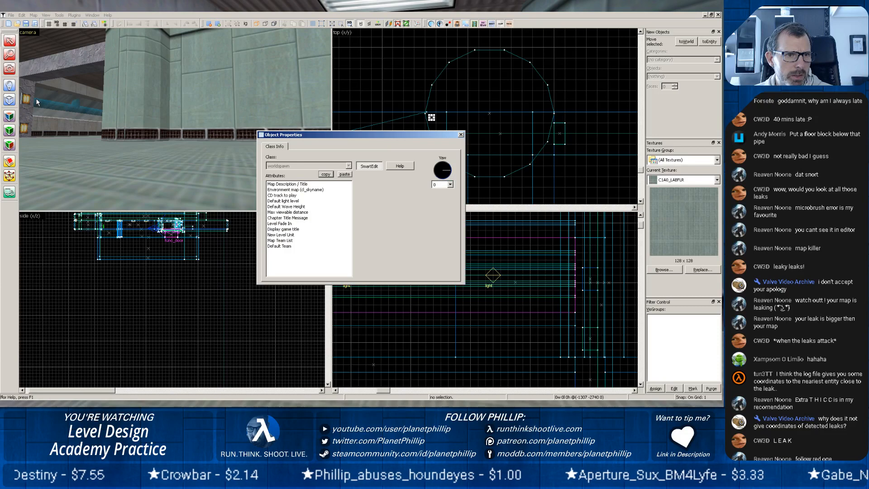
click(461, 134)
Load the default pct13 pointfile to display the leak line.
click(34, 14)
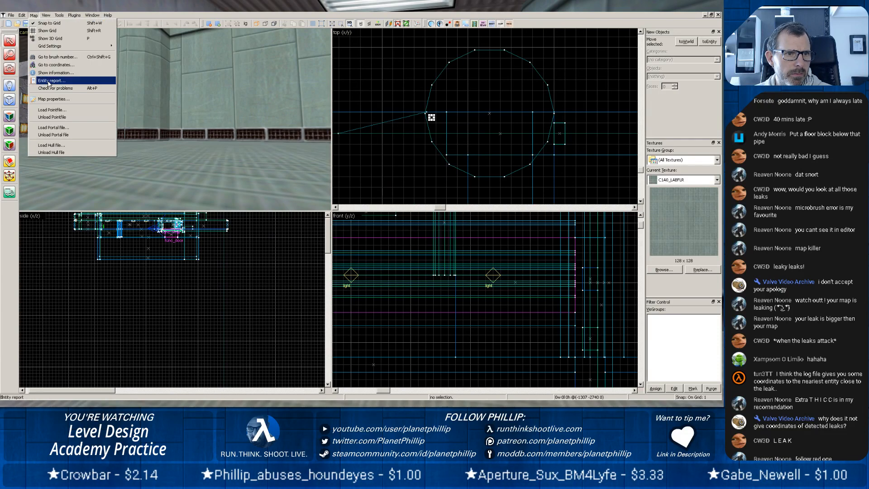
click(50, 110)
click(398, 215)
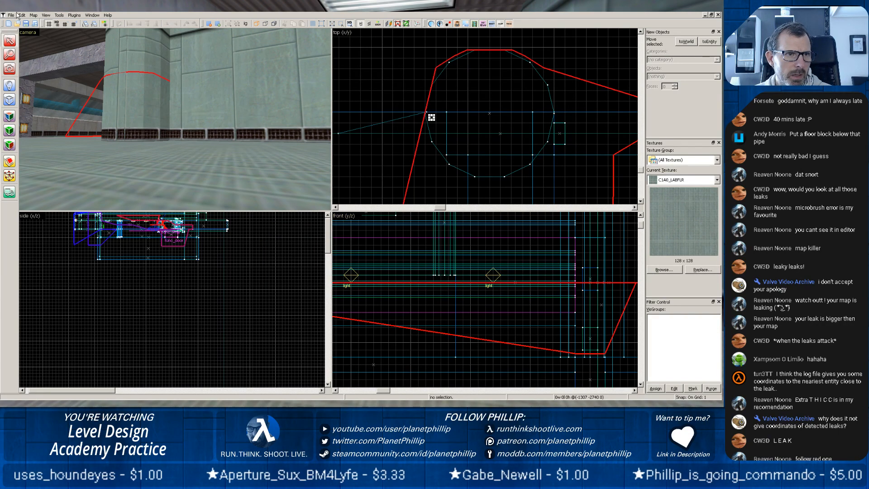
Unload the pointfile and load the default pct13.lin again to refresh the leak line.
click(31, 15)
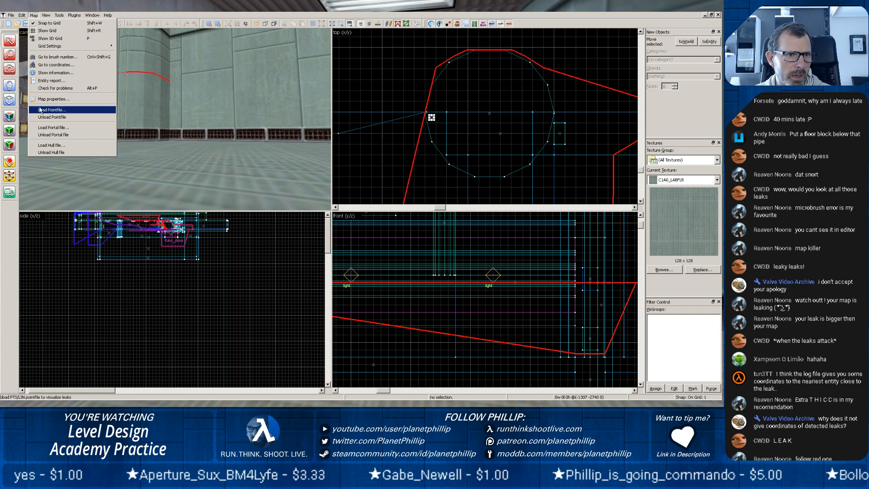
click(42, 118)
click(30, 15)
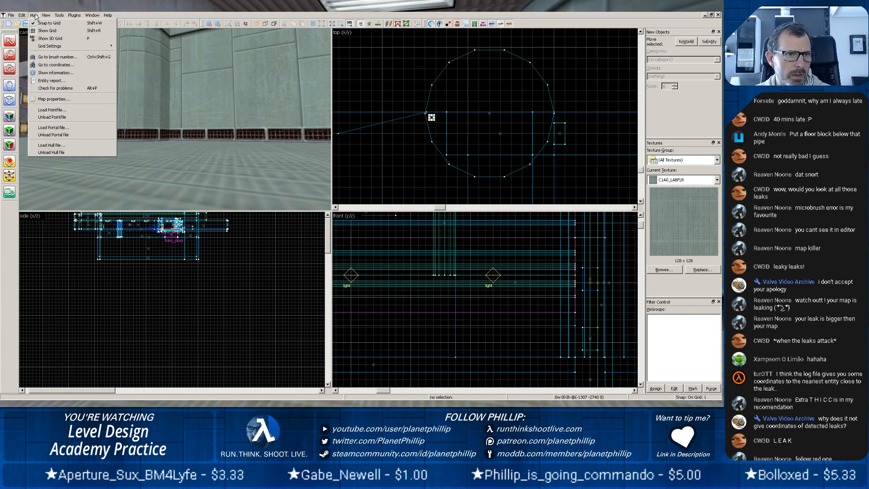
click(40, 110)
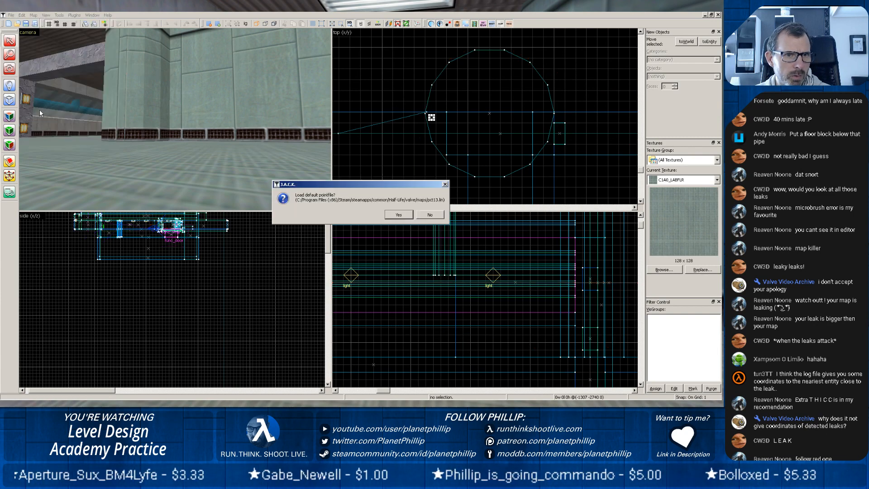
click(398, 215)
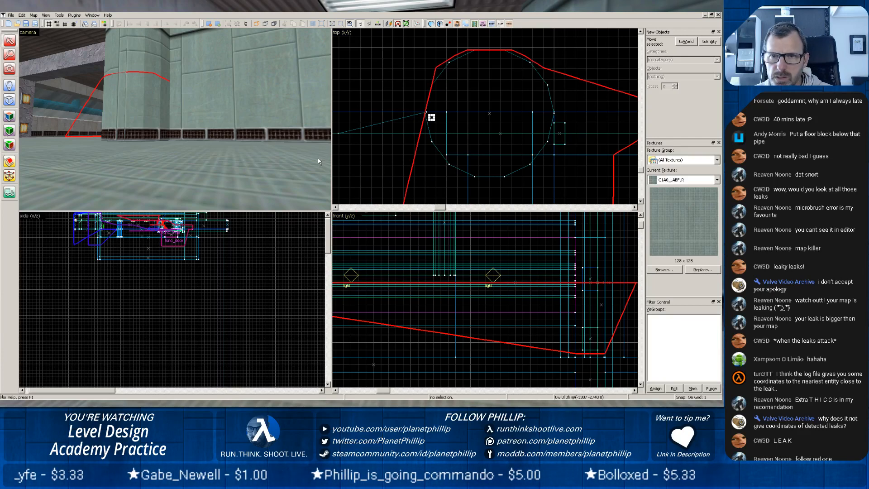
Compare the green wall and round pillar brushes with the leak line where it passes their joint.
click(240, 106)
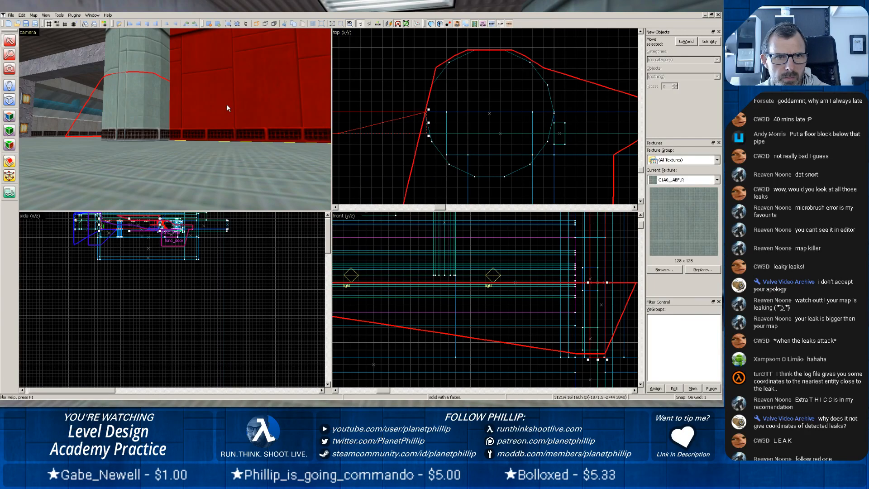
scroll(440, 131, up, 2)
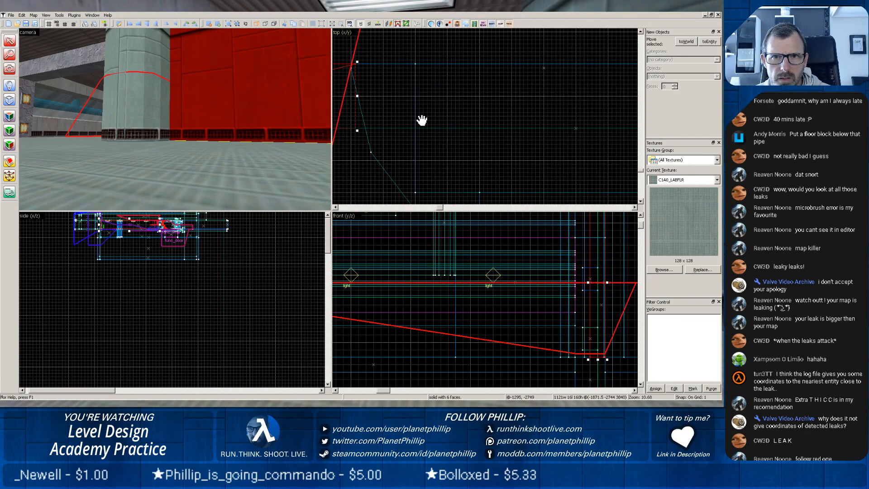
click(127, 100)
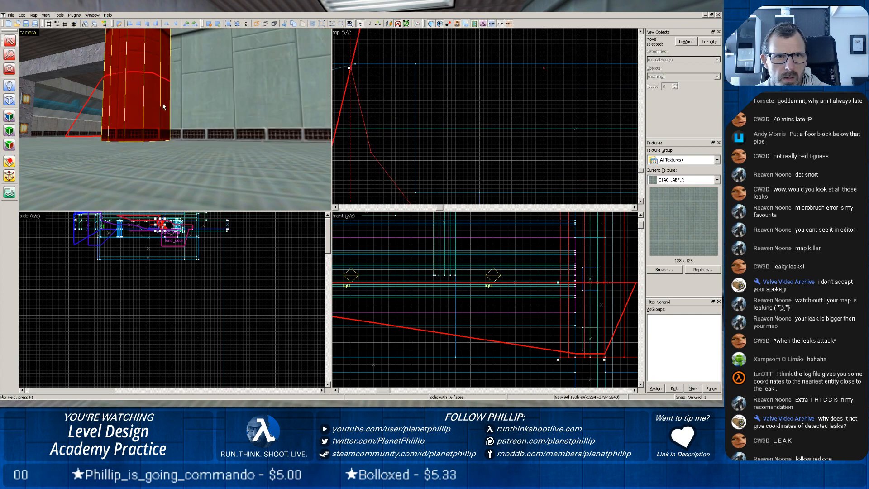
click(188, 105)
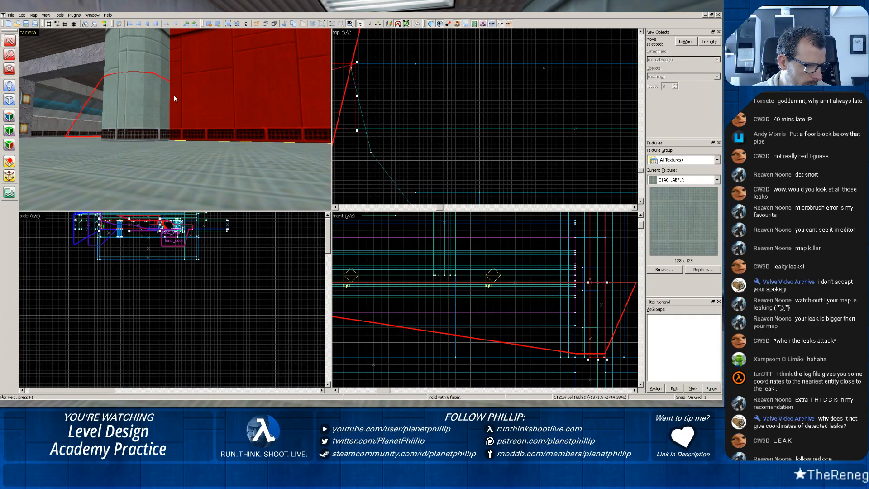
scroll(173, 92, down, 5)
scroll(173, 92, up, 5)
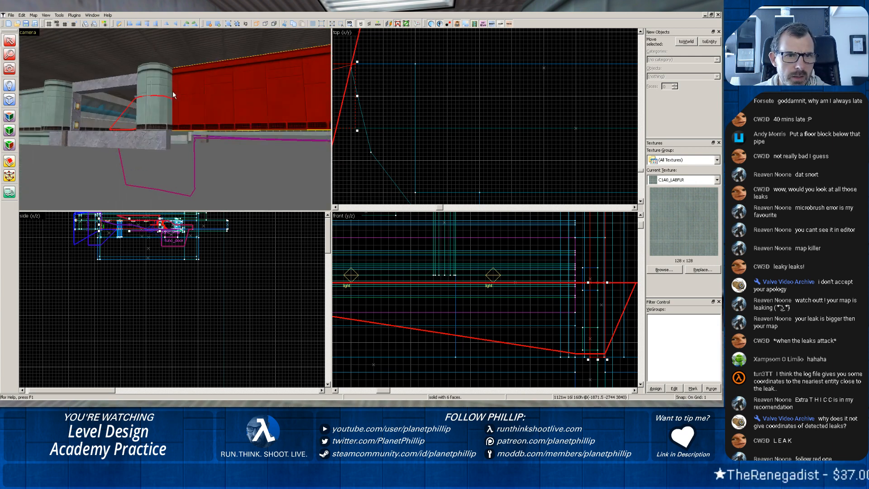
middle_drag(165, 96, 172, 114)
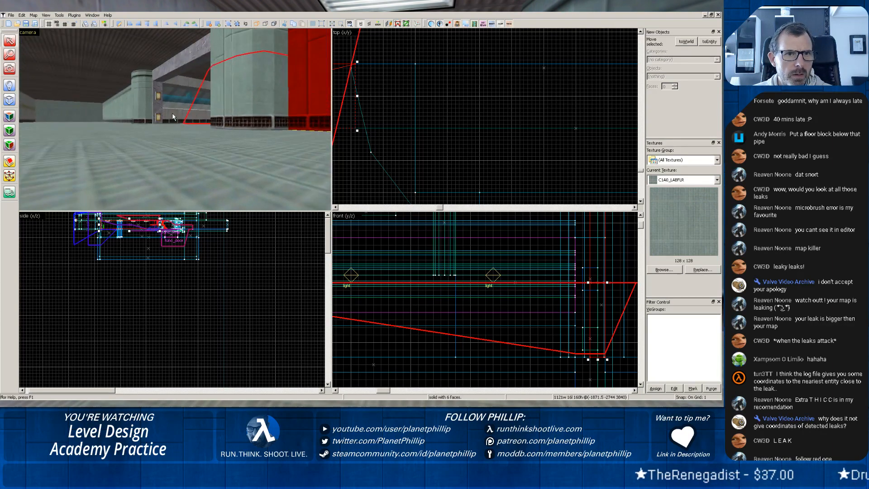
scroll(172, 113, up, 3)
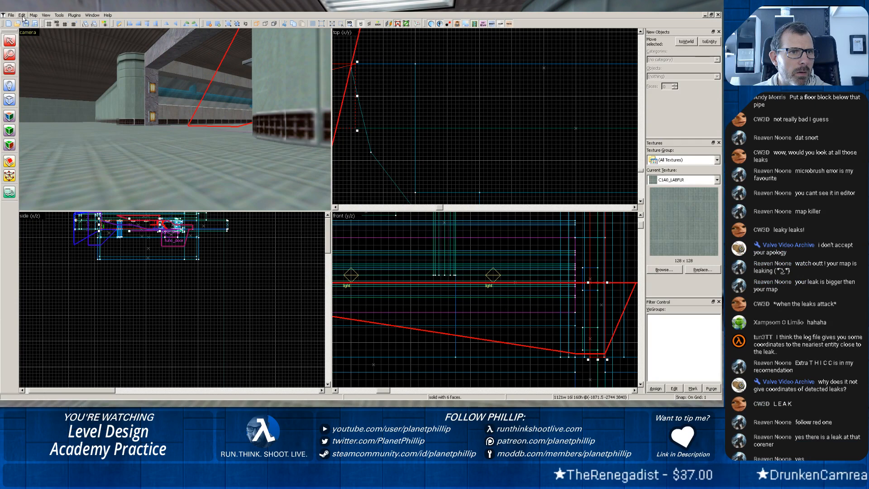
Unload the pointfile and export the edited map for compiling.
click(22, 16)
mouse_move(33, 16)
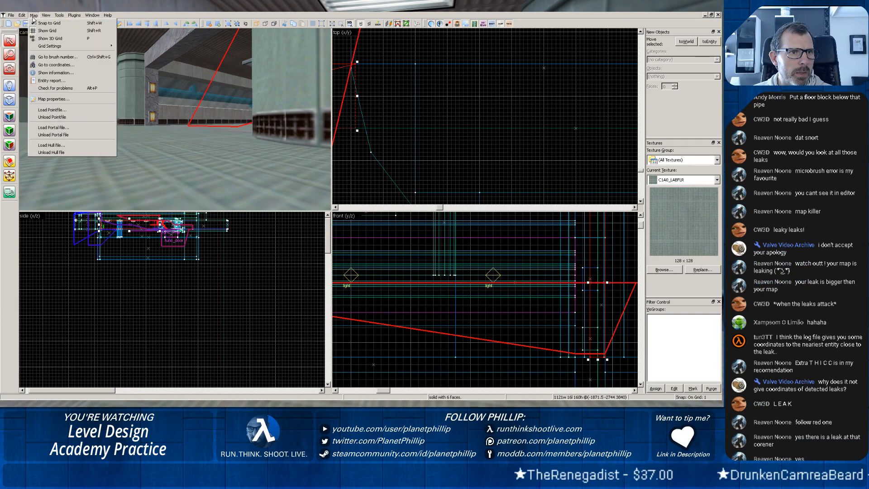
click(51, 117)
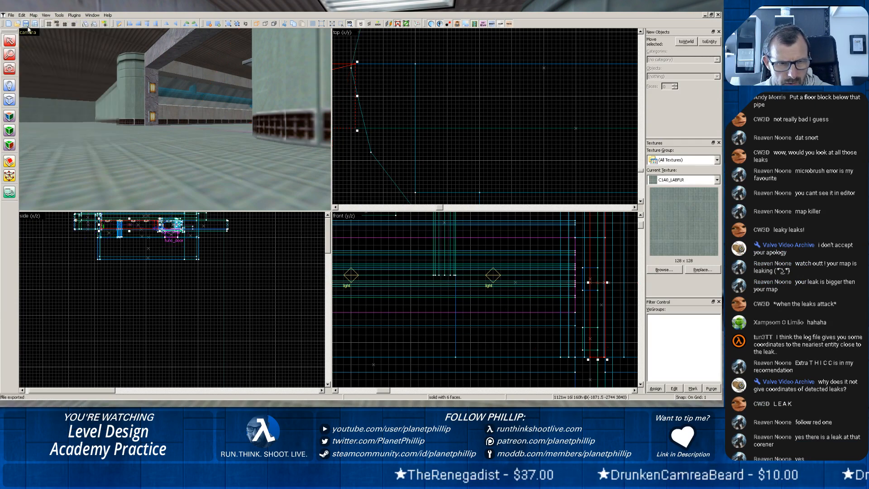
Switch to the Batch Compiler, recompile pct13.map and check the pct13.log compile log for leak errors.
key(alt+Tab)
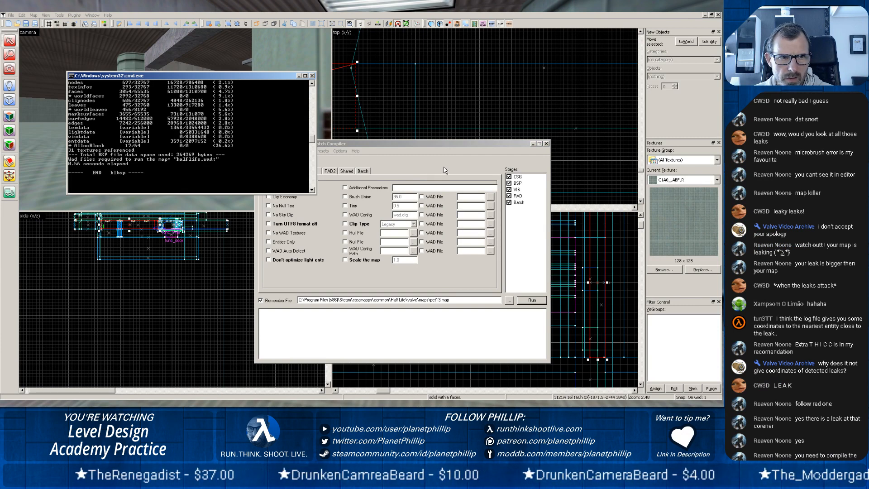
scroll(370, 148, down, 15)
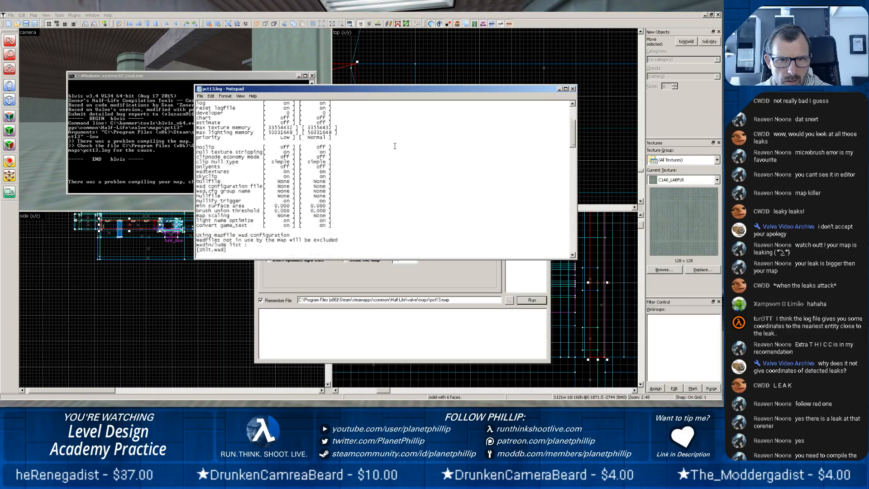
scroll(394, 146, down, 15)
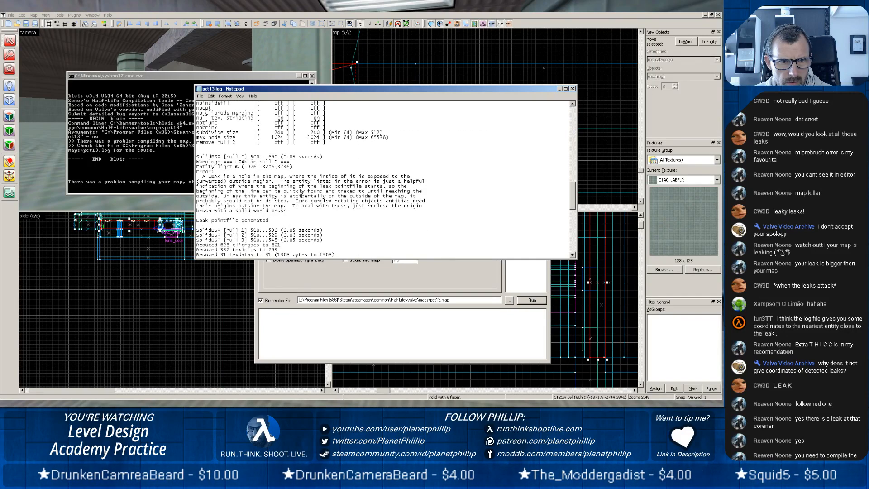
scroll(302, 191, down, 3)
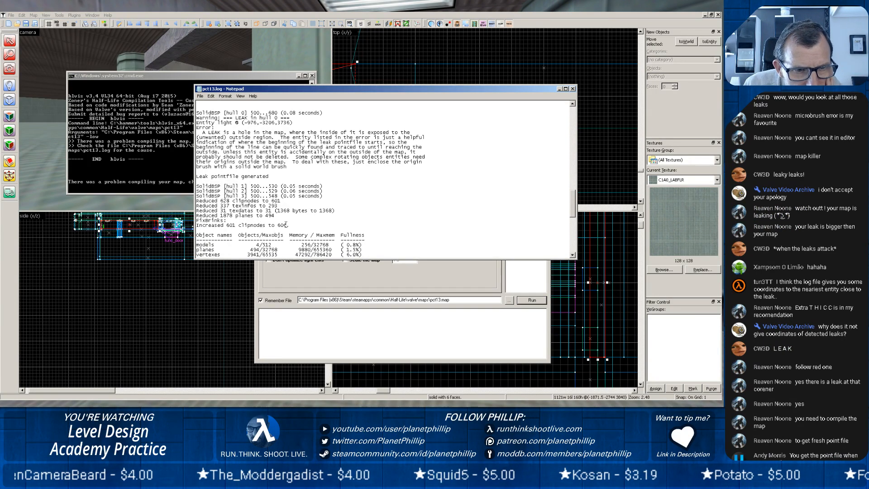
scroll(307, 222, down, 5)
scroll(299, 217, up, 4)
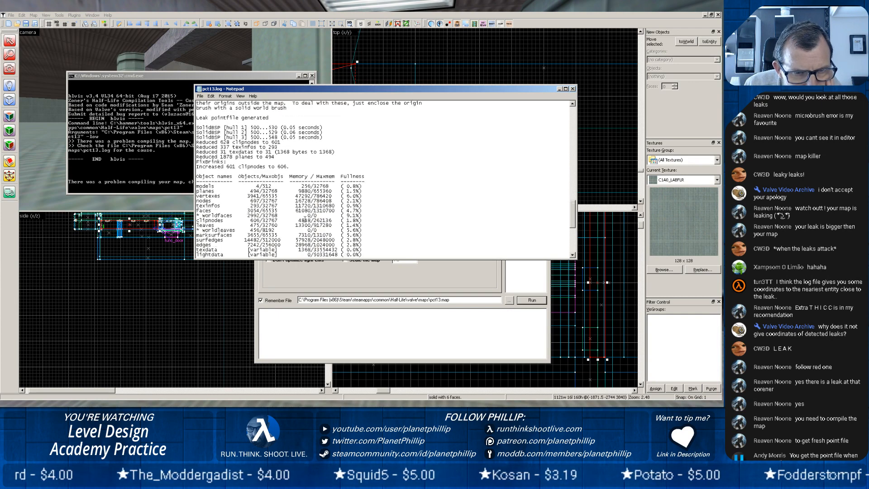
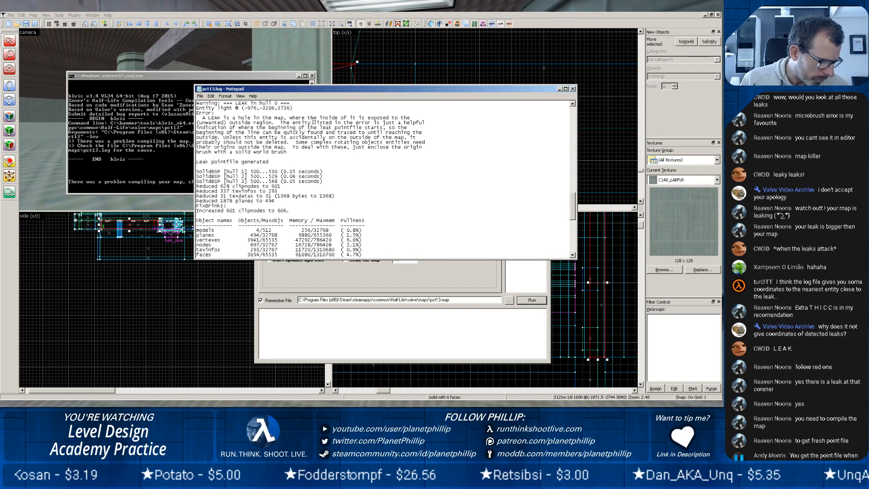
Close the pct13.log compile log, return to the J.A.C.K. map editor and load the default pointfile pct13.lin.
click(573, 90)
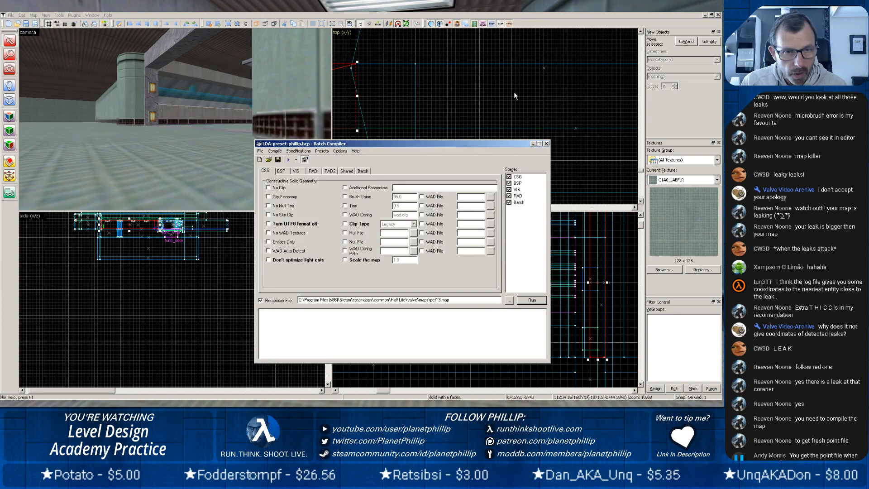
click(32, 17)
click(50, 112)
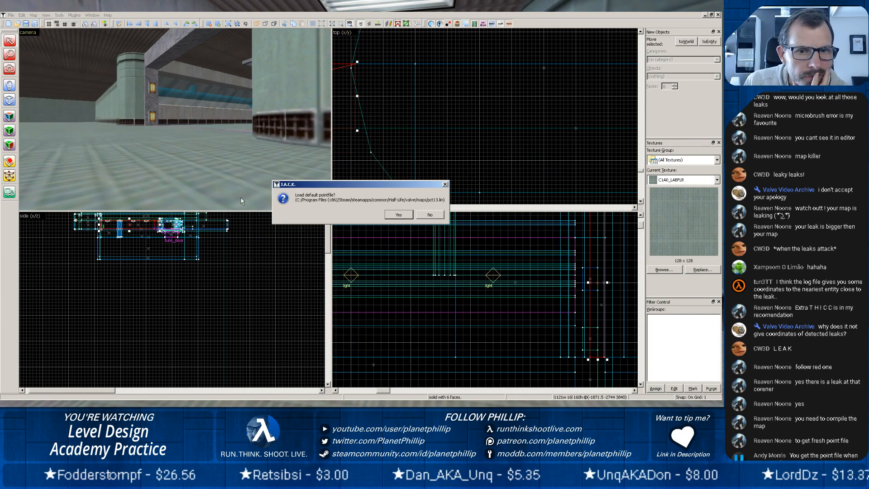
click(397, 215)
Examine the doorway between the round green pillars and the corridor up to the player start for the new leak line.
scroll(265, 113, down, 4)
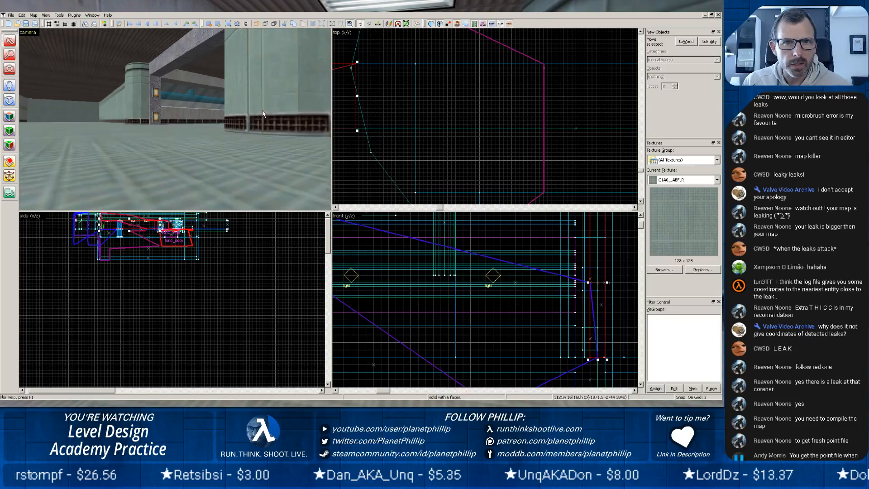
key(z)
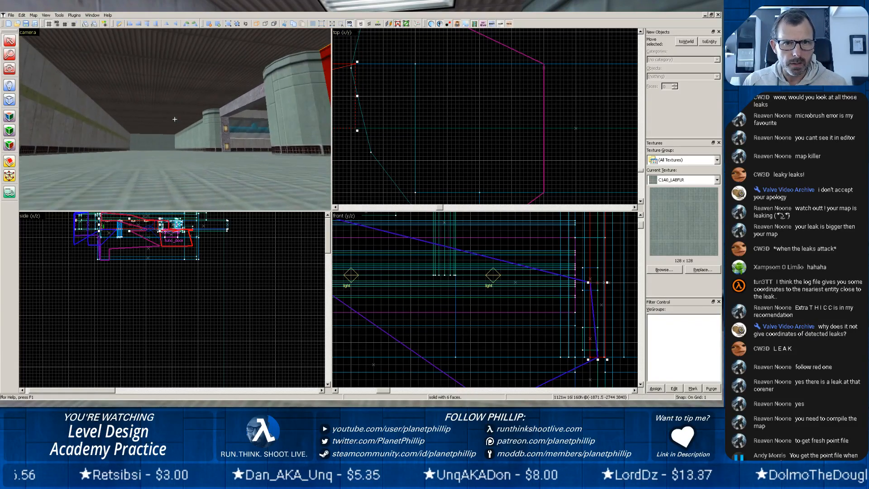
key(w)
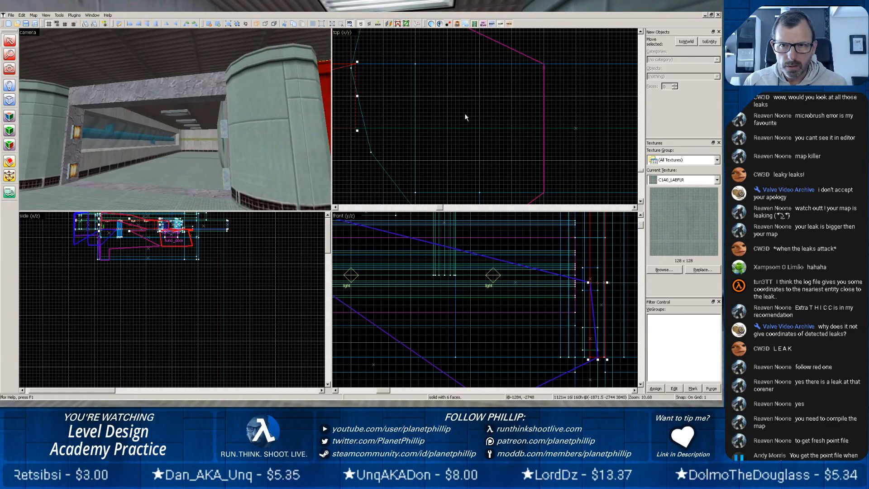
scroll(464, 117, down, 10)
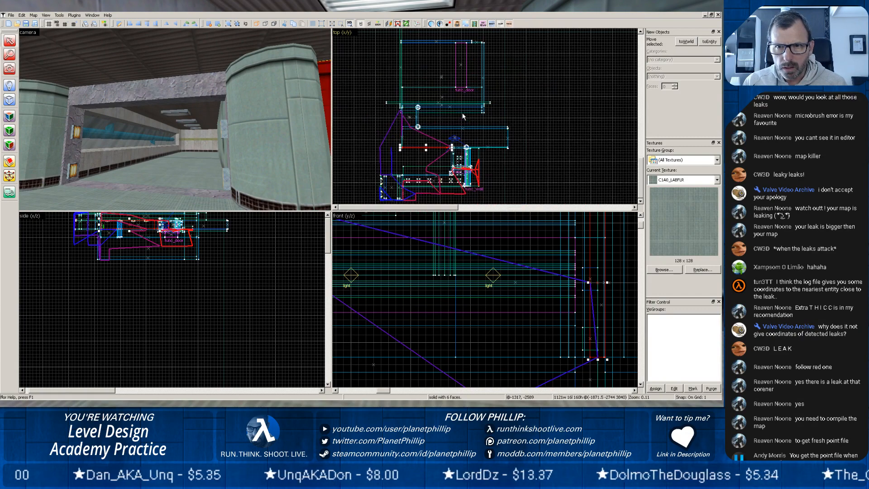
scroll(452, 175, up, 8)
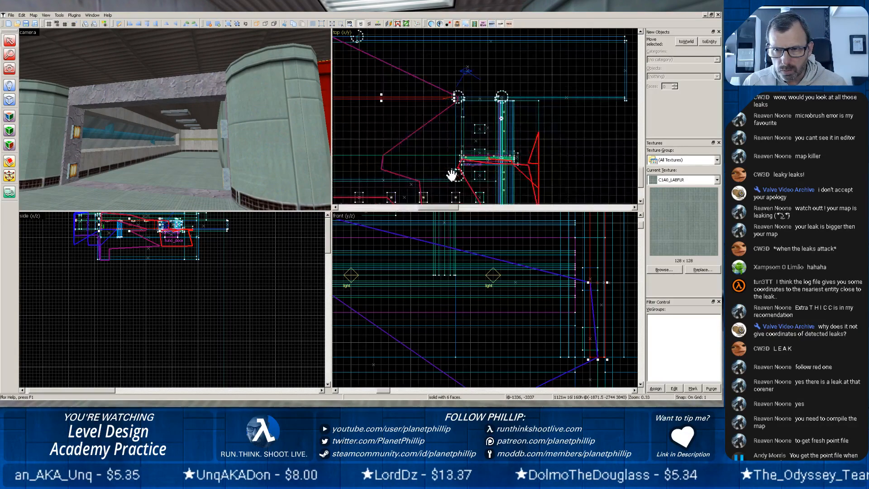
key(w)
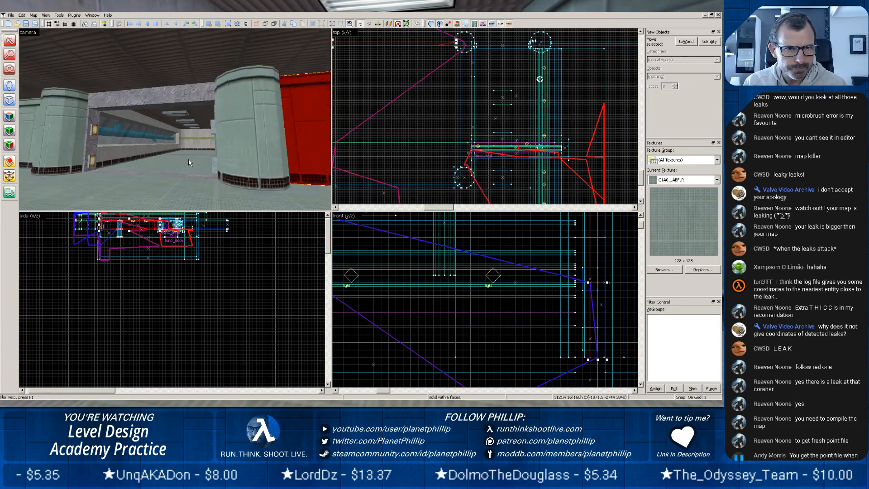
key(w)
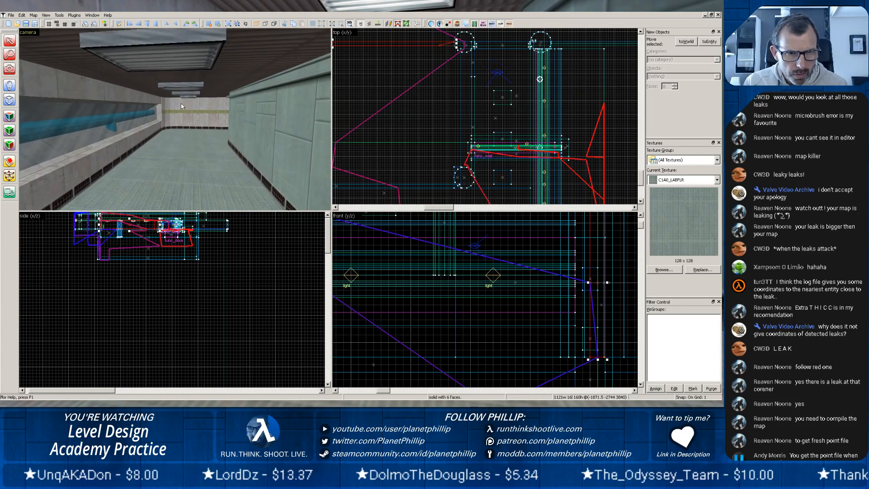
key(w)
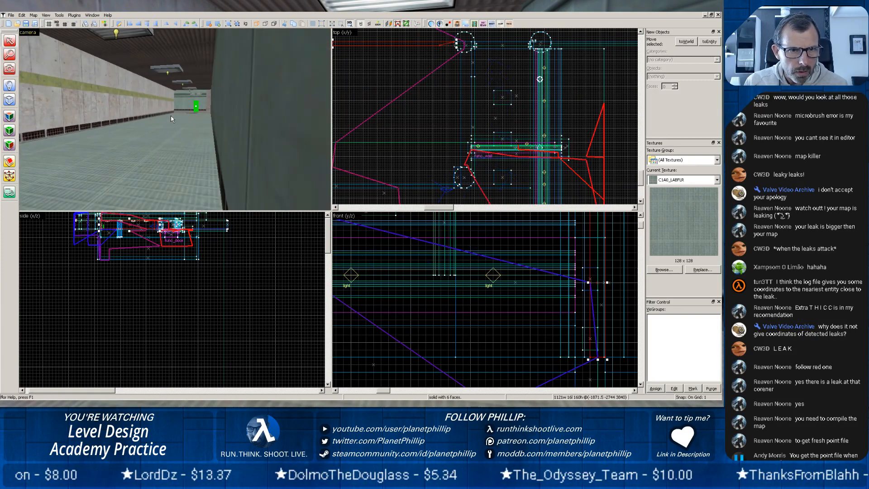
key(w)
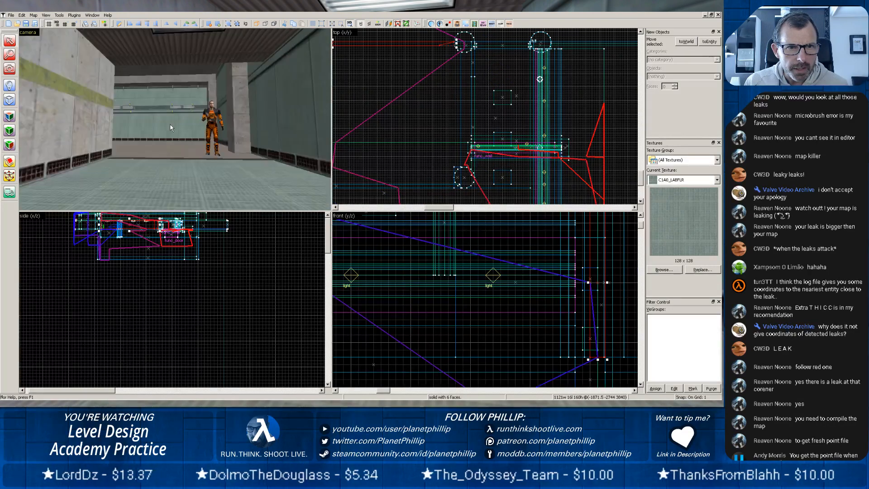
key(w)
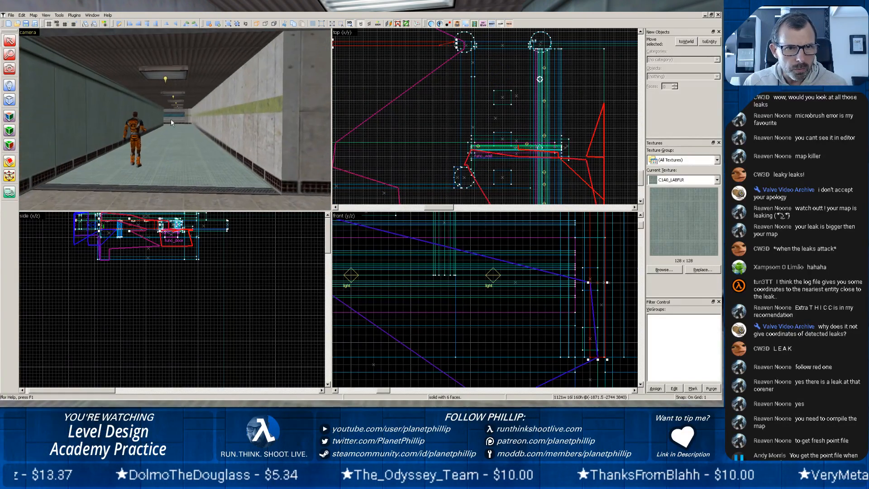
Inspect the route back along the corridor, the large hall and the rock-walled pit for gaps in the brushes.
key(z)
key(w)
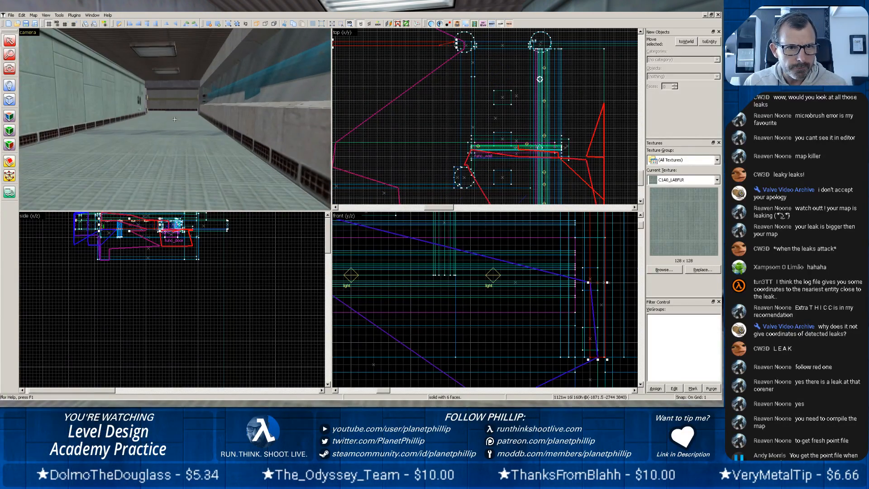
key(w)
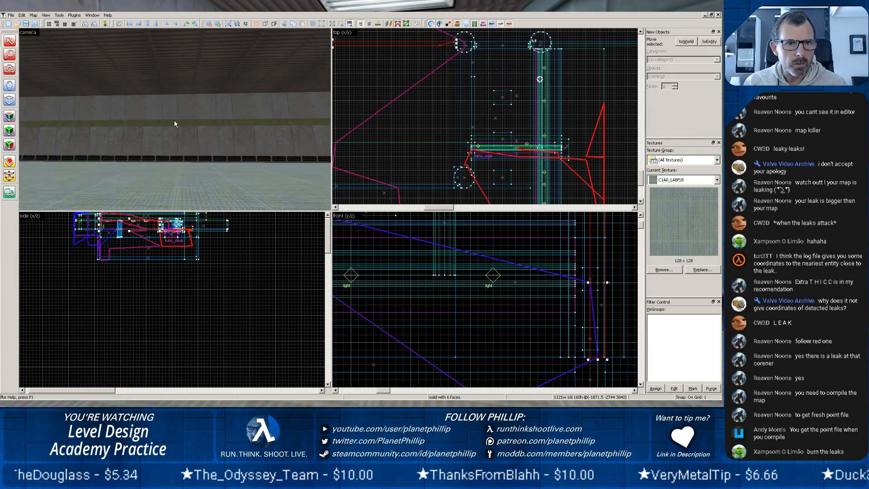
key(w)
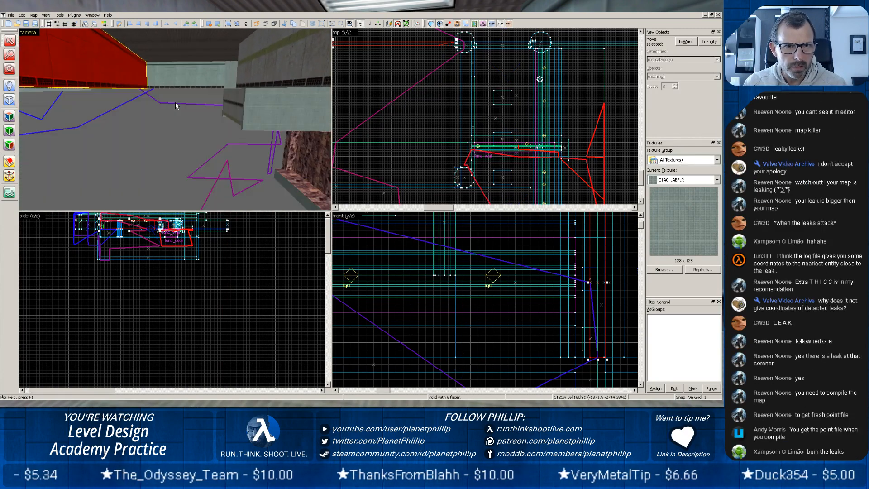
key(z)
scroll(189, 129, up, 10)
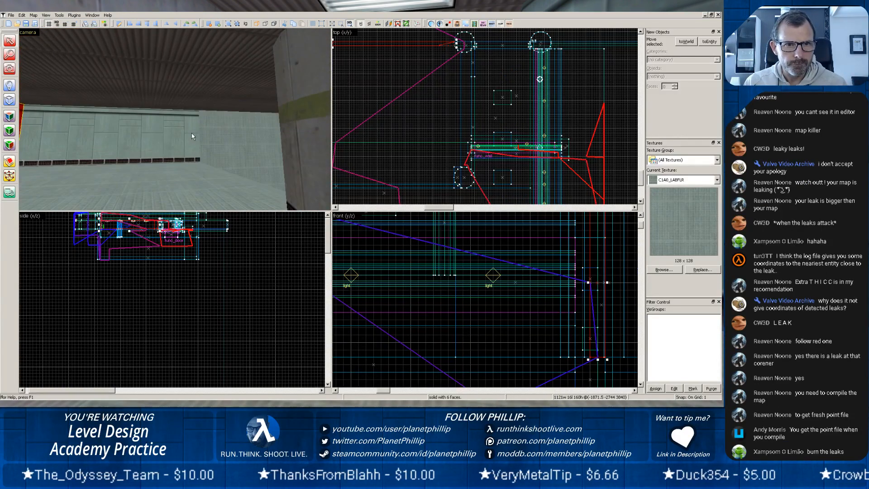
scroll(231, 167, up, 5)
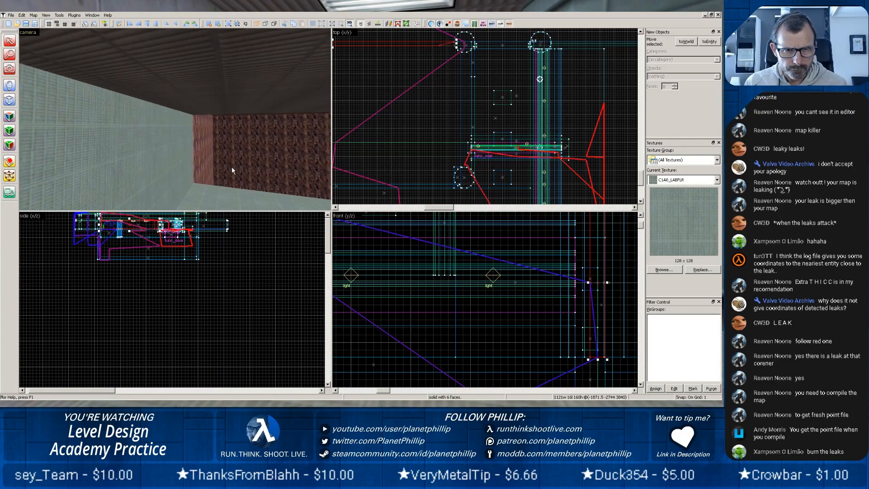
middle_drag(241, 171, 167, 121)
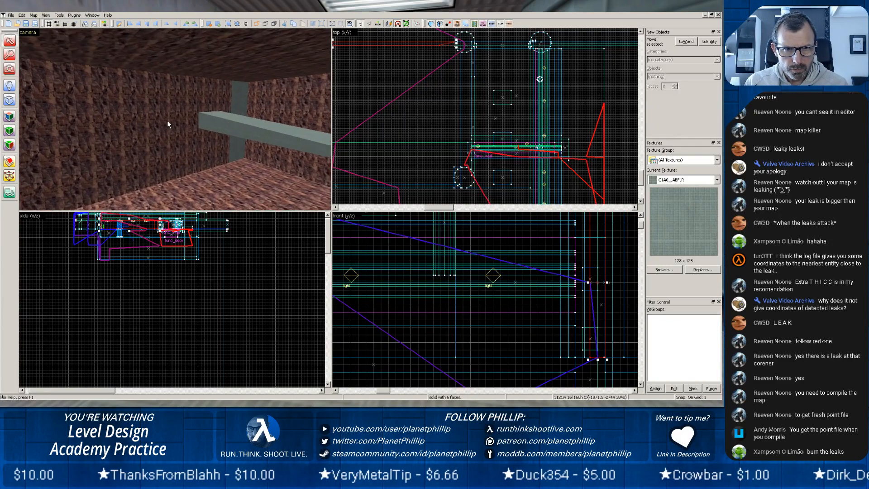
key(z)
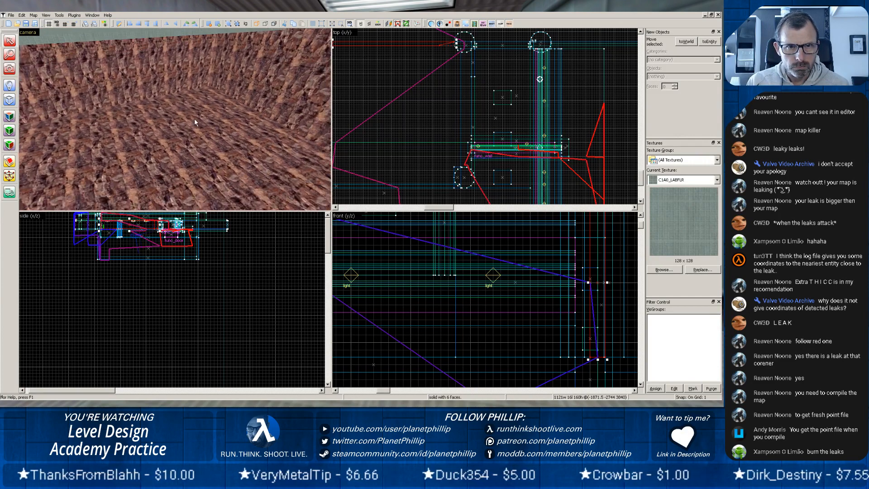
key(z)
scroll(175, 120, up, 4)
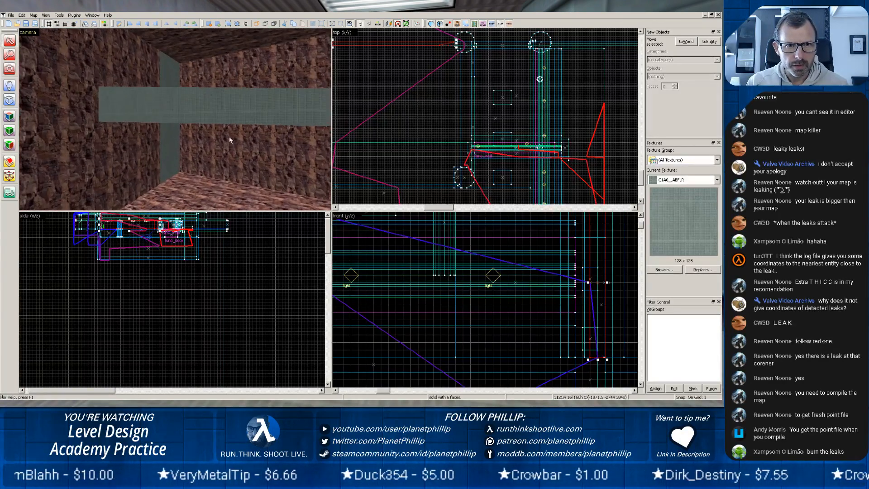
key(z)
drag(174, 119, 217, 120)
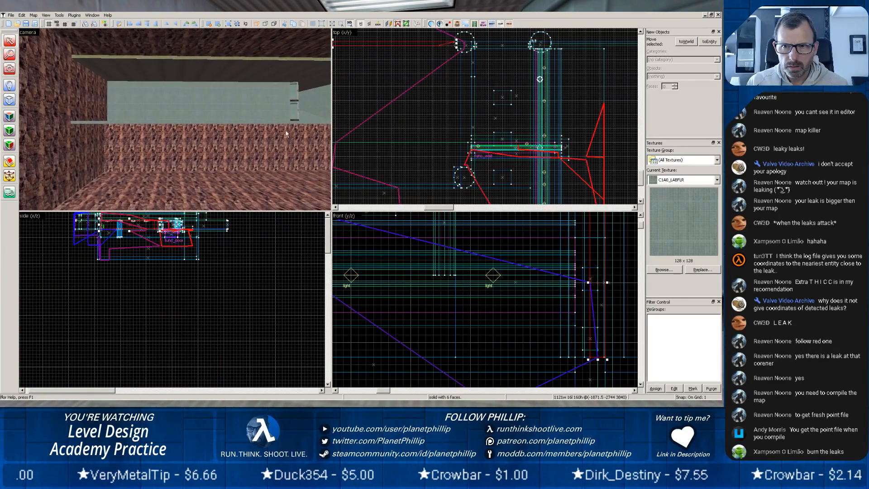
Trace the red leak line in the top and side views around the func_wall and the nearby light.
scroll(435, 120, down, 8)
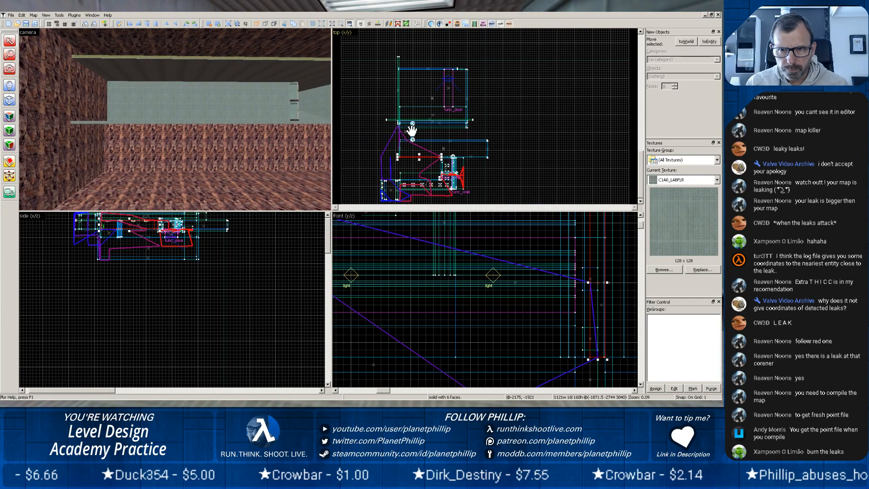
scroll(402, 135, up, 5)
scroll(400, 135, down, 5)
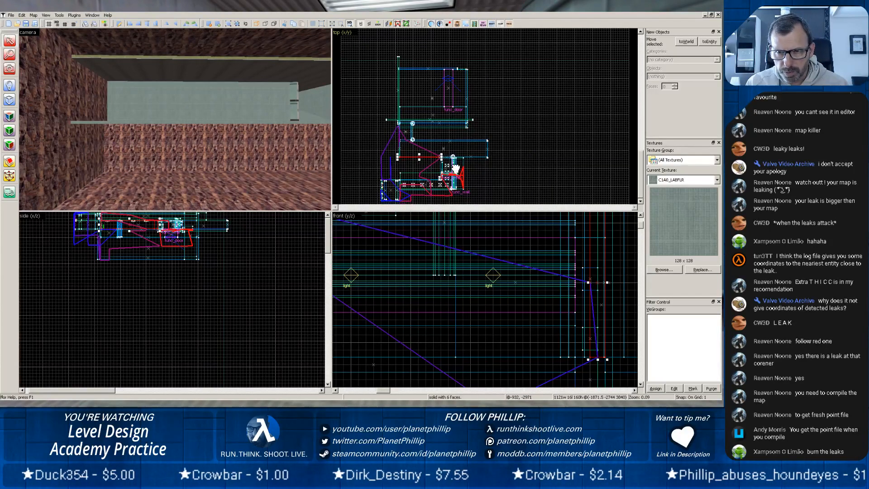
scroll(453, 175, up, 5)
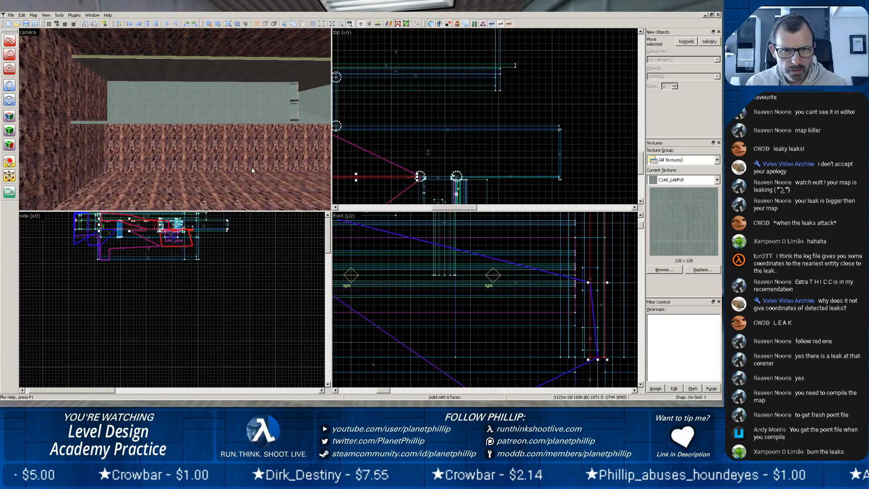
scroll(177, 256, up, 10)
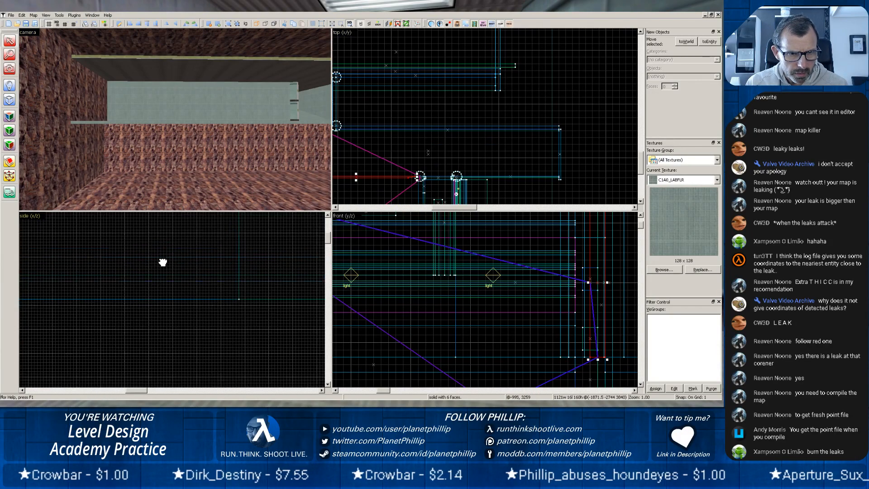
drag(290, 398, 341, 406)
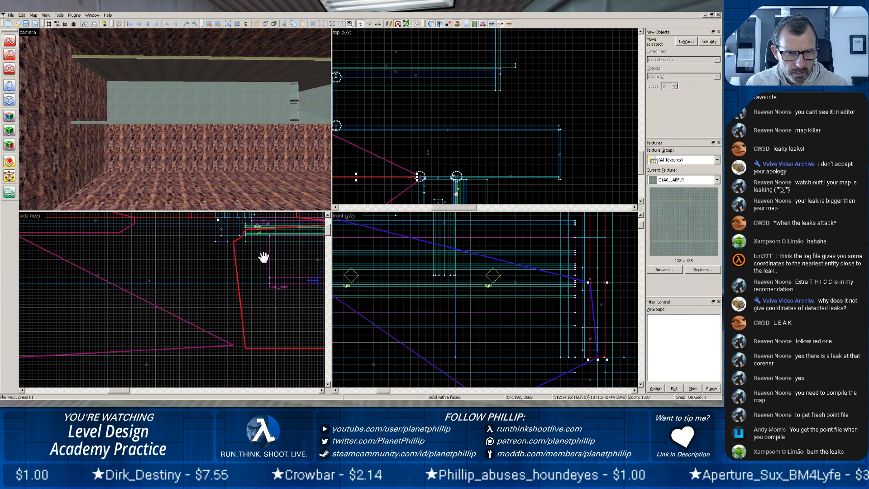
scroll(261, 258, up, 5)
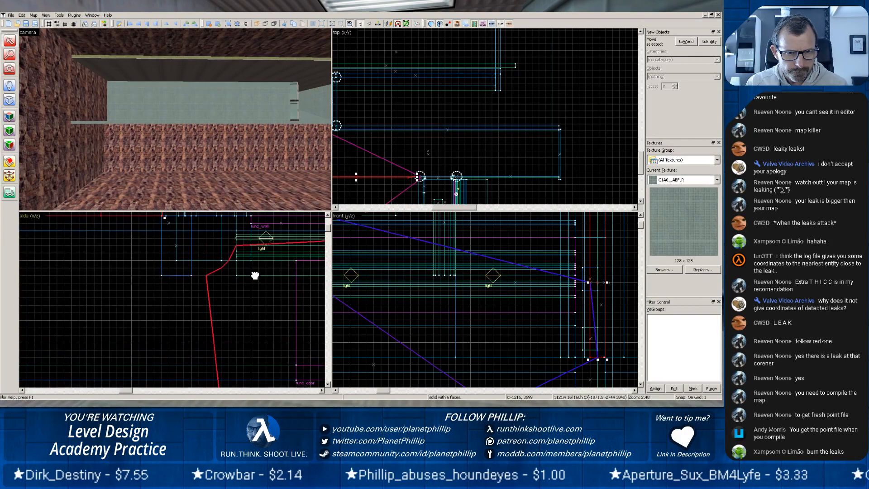
scroll(225, 178, up, 7)
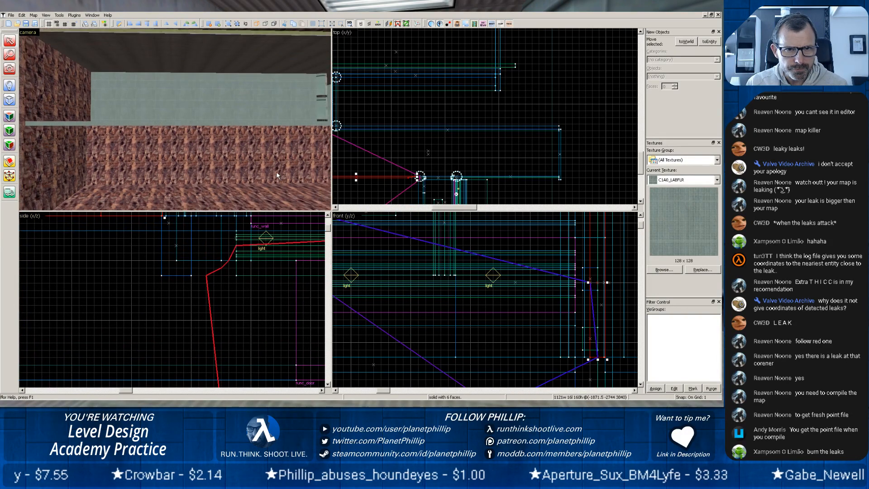
Follow the red leak line outside and beneath the corridor, and select the green wall block beside which it passes.
scroll(224, 178, up, 8)
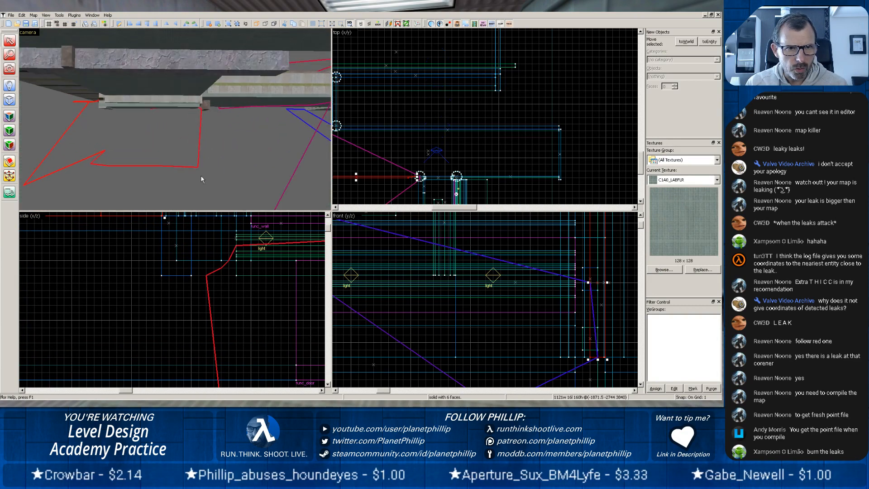
scroll(95, 149, up, 4)
key(z)
key(z)
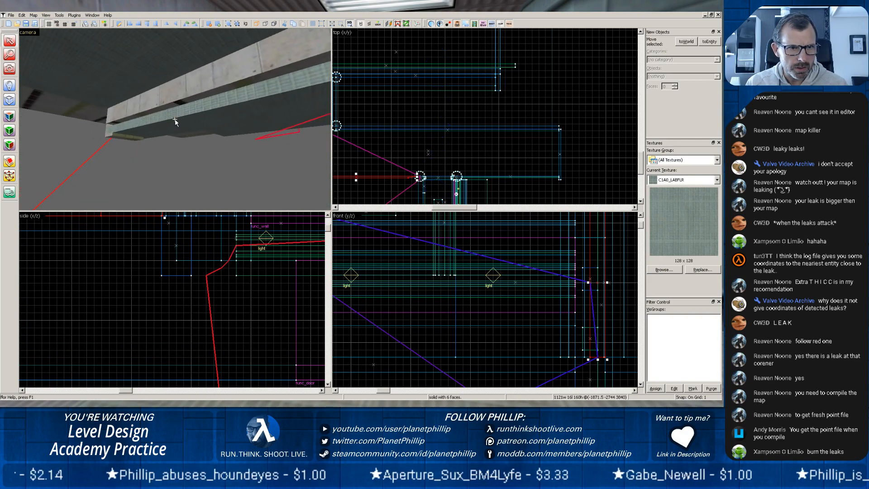
scroll(147, 138, up, 3)
key(z)
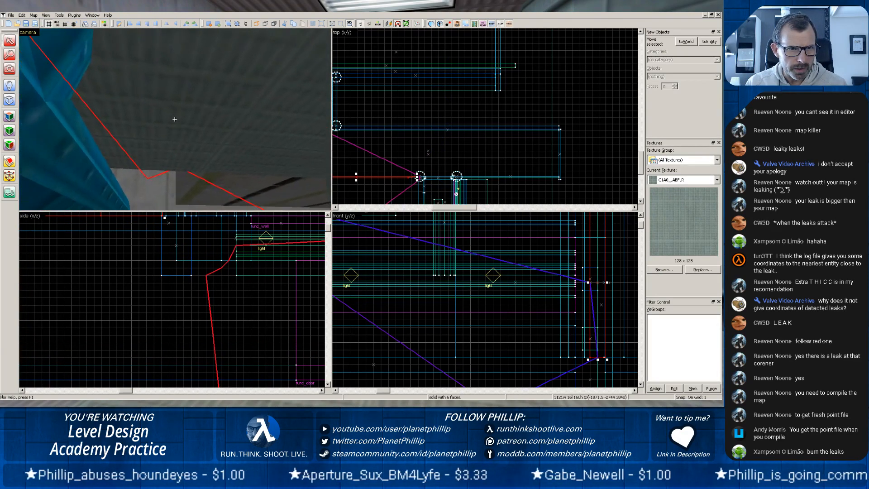
key(z)
scroll(153, 153, up, 3)
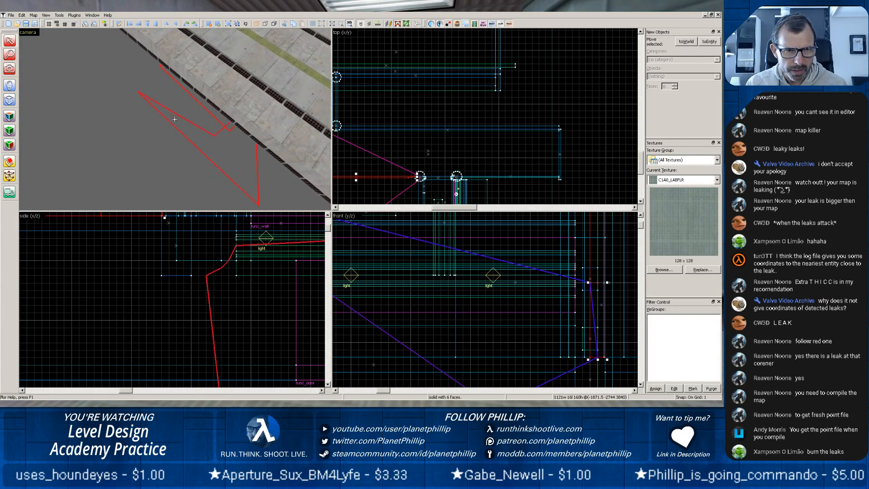
key(z)
scroll(166, 121, up, 4)
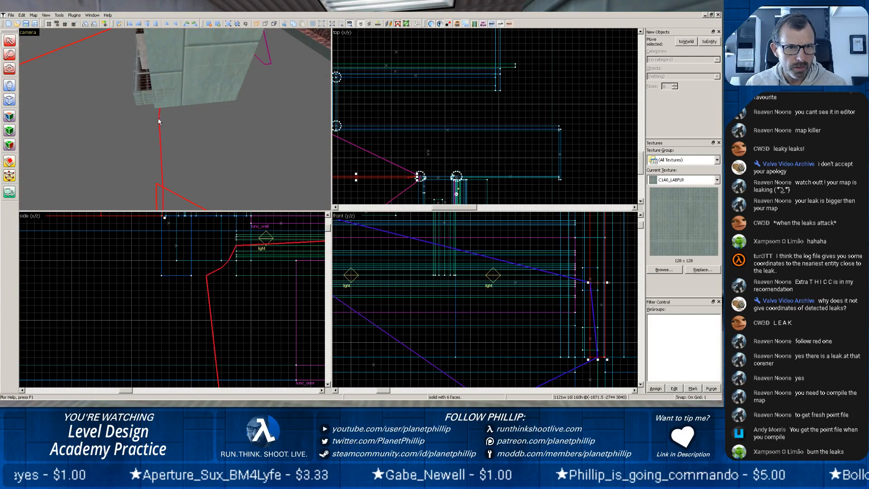
key(z)
key(z)
scroll(150, 126, up, 2)
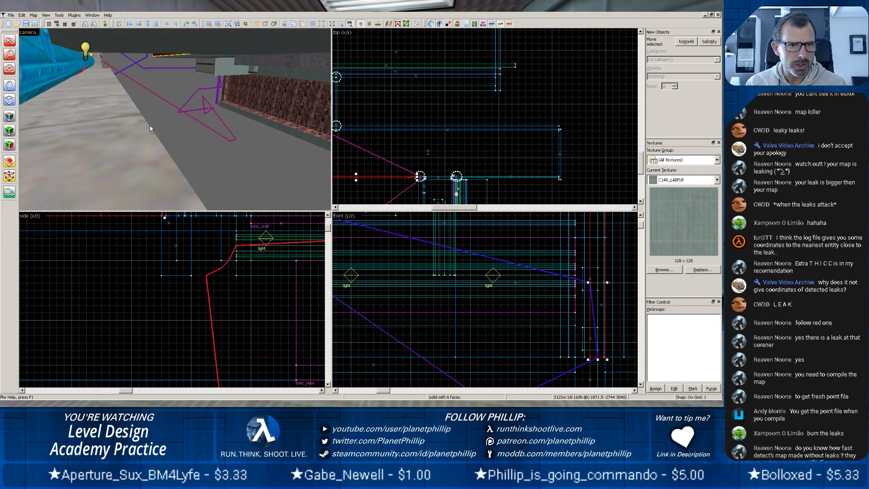
scroll(145, 126, down, 2)
click(141, 119)
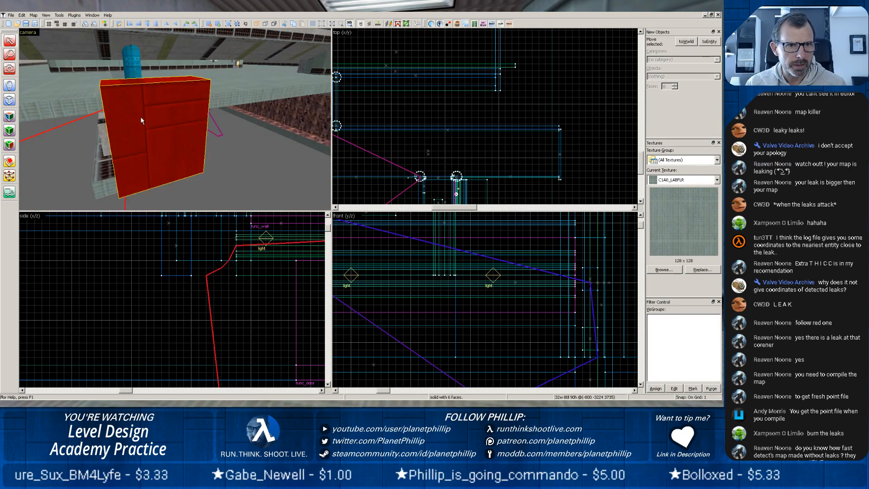
Widen the selected green wall block to 573 units in the side view and recompile pct13, closing the compile log.
scroll(250, 262, down, 10)
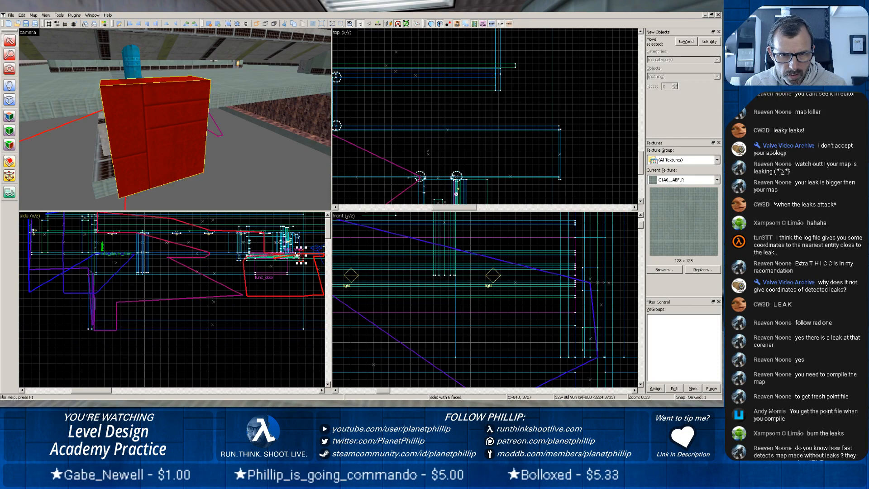
drag(298, 256, 229, 256)
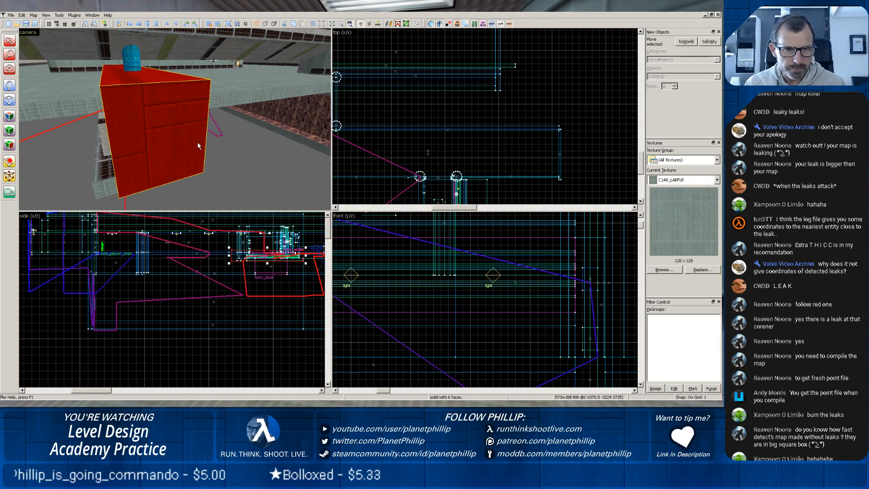
click(227, 408)
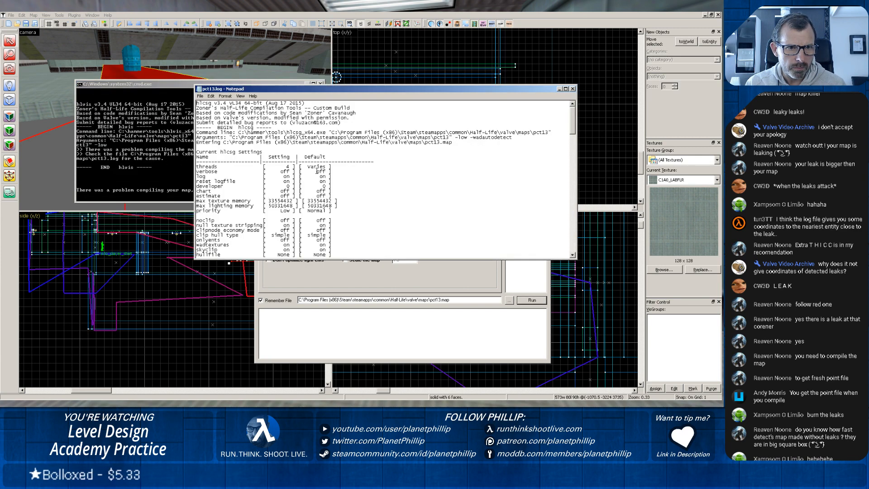
click(572, 89)
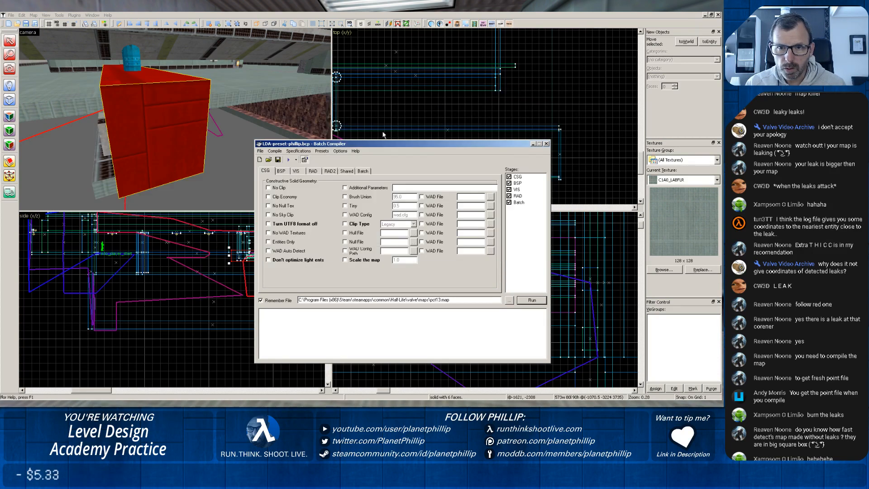
Unload the old pointfile and load the default pointfile pct13.lin.
click(13, 15)
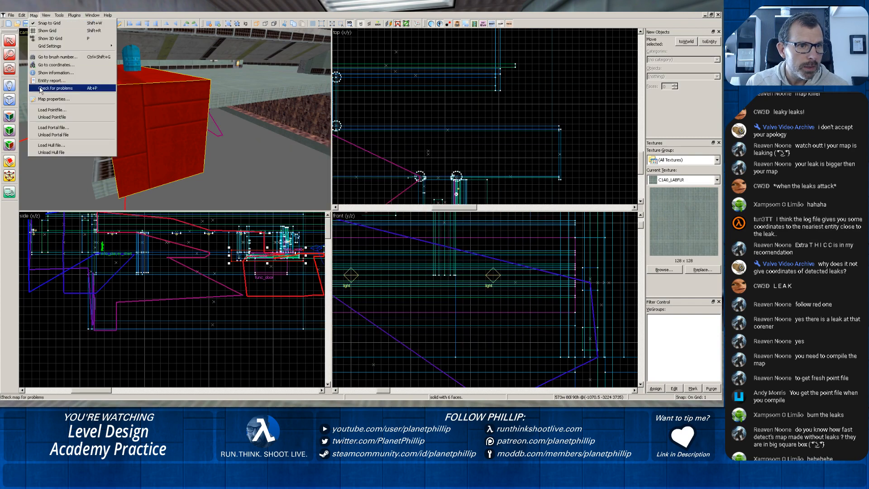
click(50, 112)
click(33, 15)
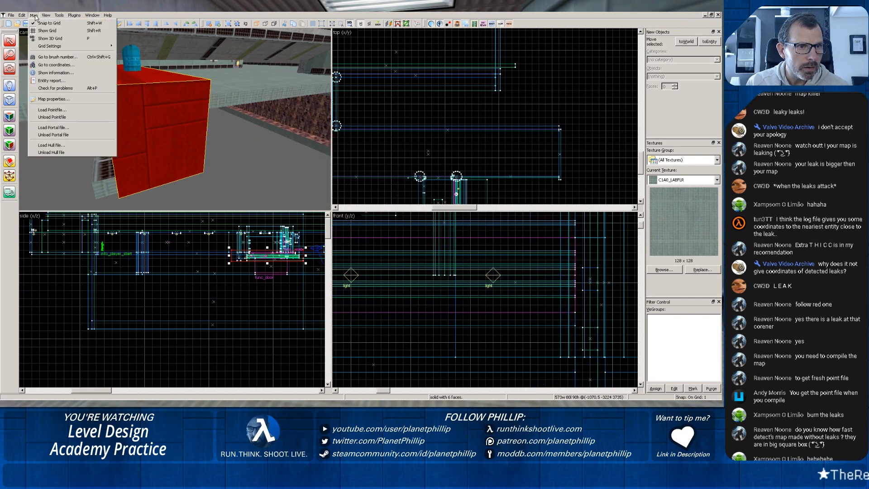
click(34, 110)
click(398, 214)
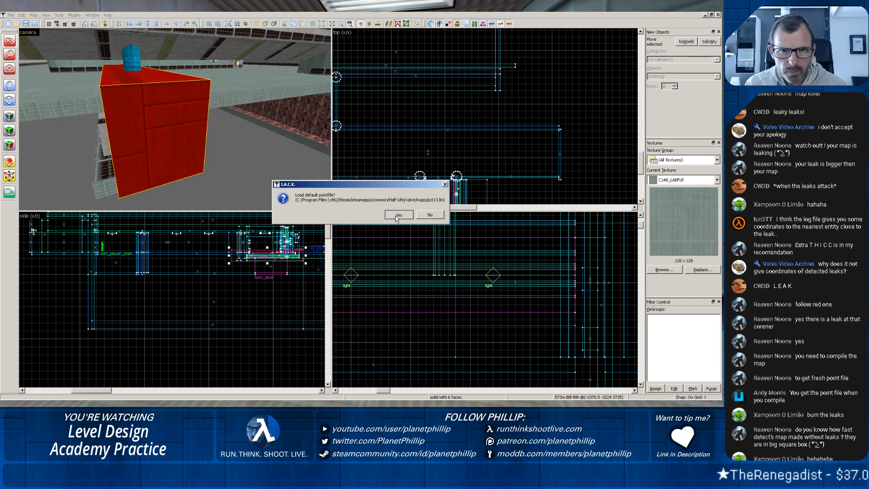
Trace the new leak line around the round pillars and the corridor in the top view.
scroll(433, 142, down, 8)
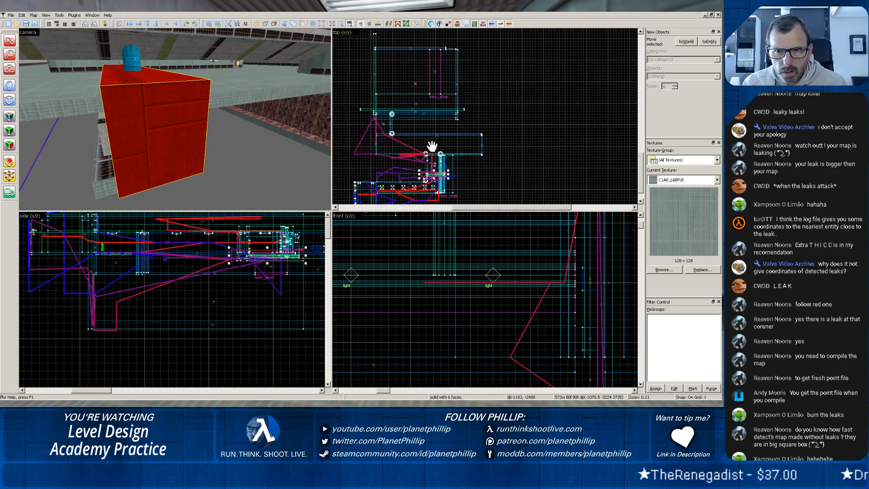
scroll(430, 166, up, 4)
scroll(429, 167, up, 6)
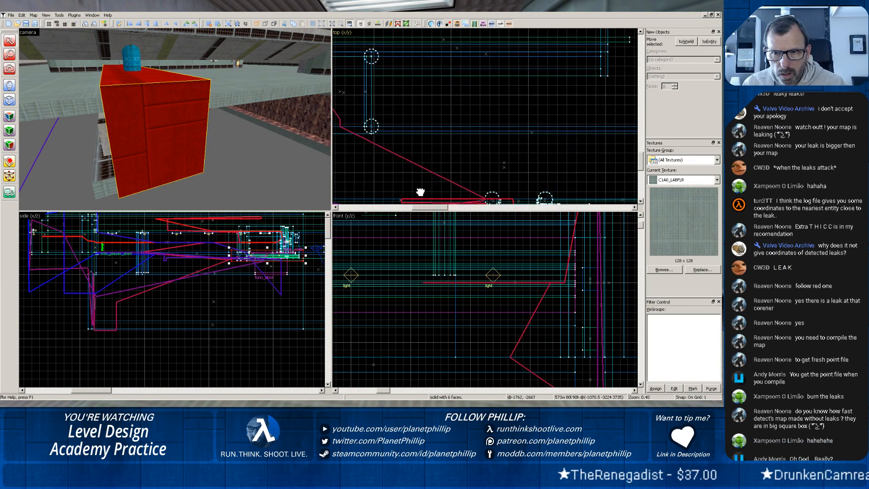
scroll(516, 131, up, 4)
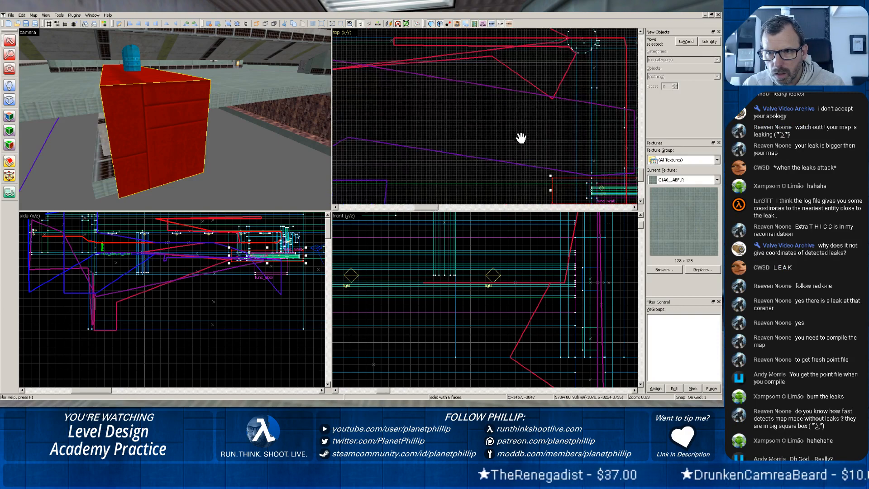
scroll(181, 127, up, 3)
Follow the leak line in the camera view beneath the corridor and along the rock-walled pit.
key(z)
key(w)
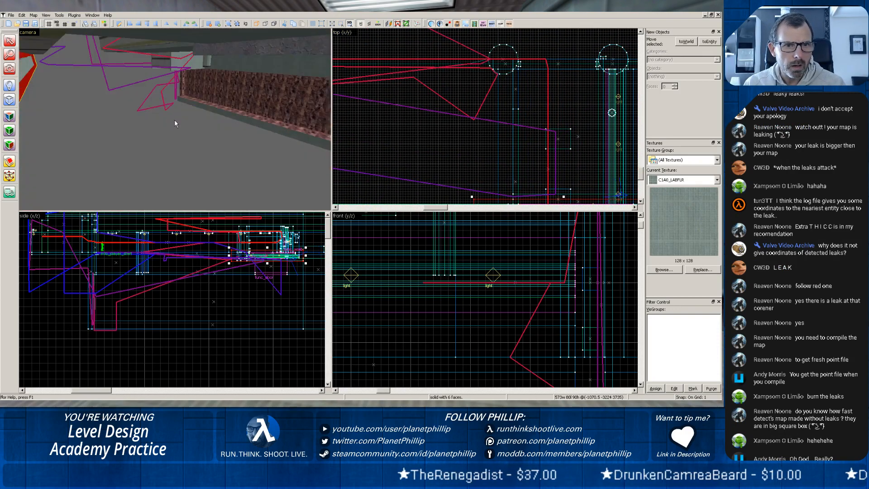
key(w)
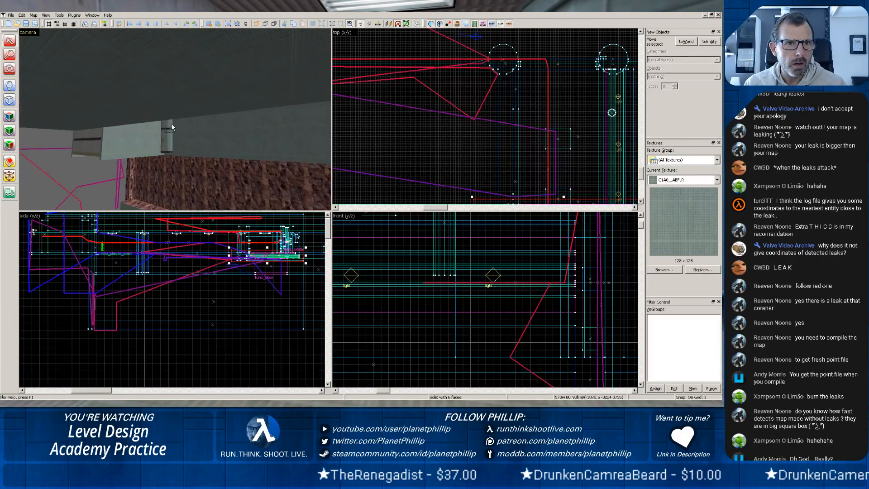
key(w)
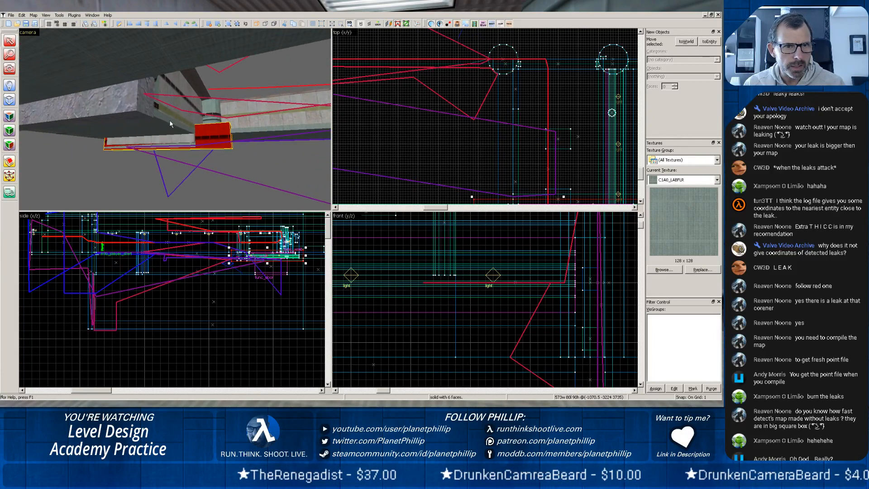
key(w)
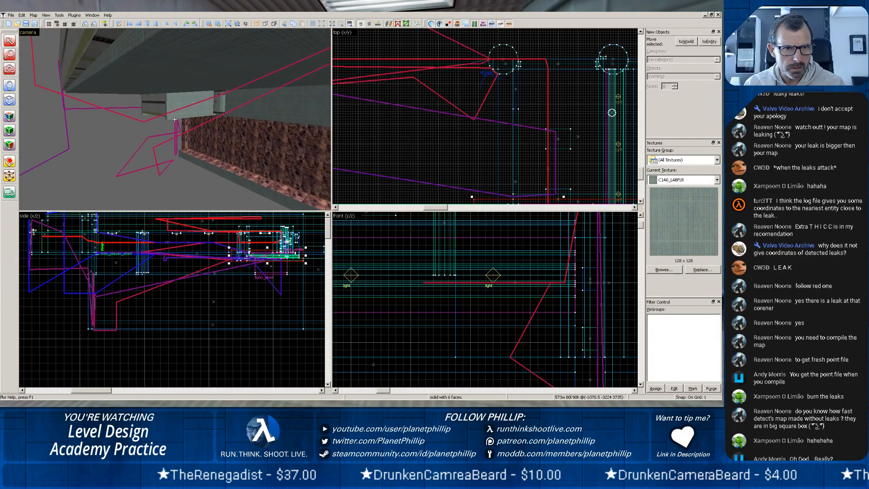
key(z)
key(w)
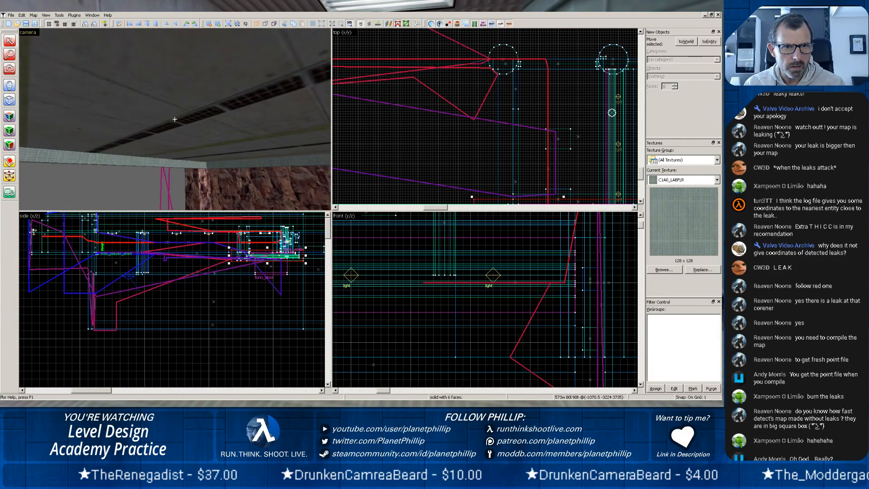
key(w)
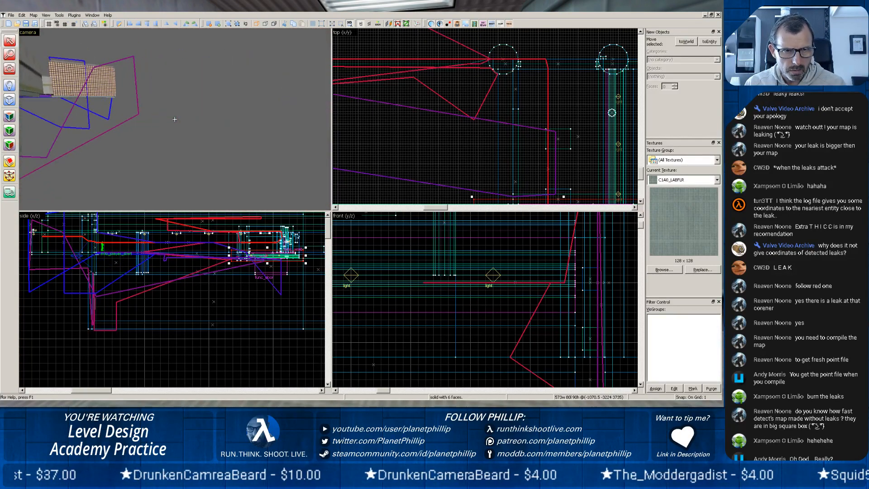
Follow the leak line around the outside of the map to the angled wall pieces beside the blue pipe.
key(z)
key(w)
key(z)
key(w)
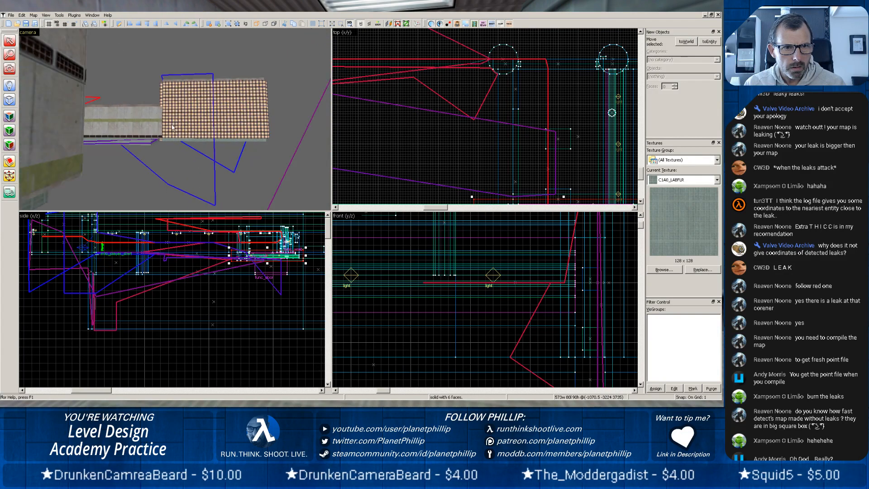
key(z)
key(w)
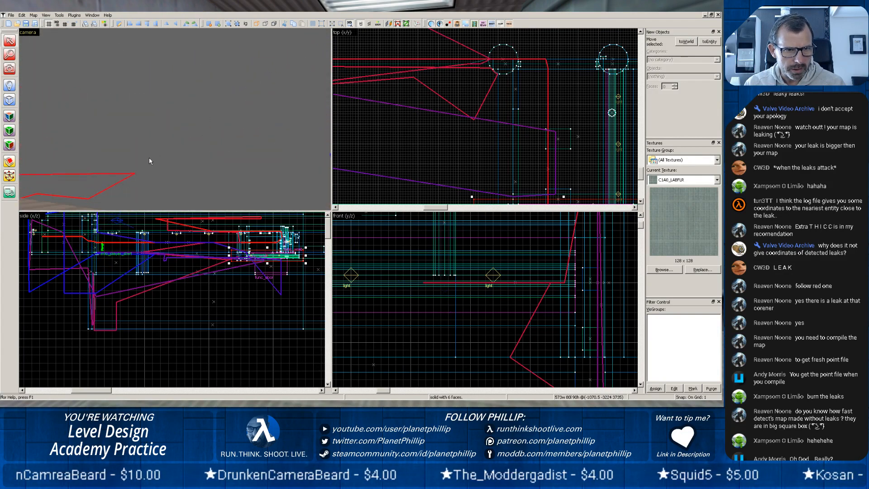
key(z)
key(z)
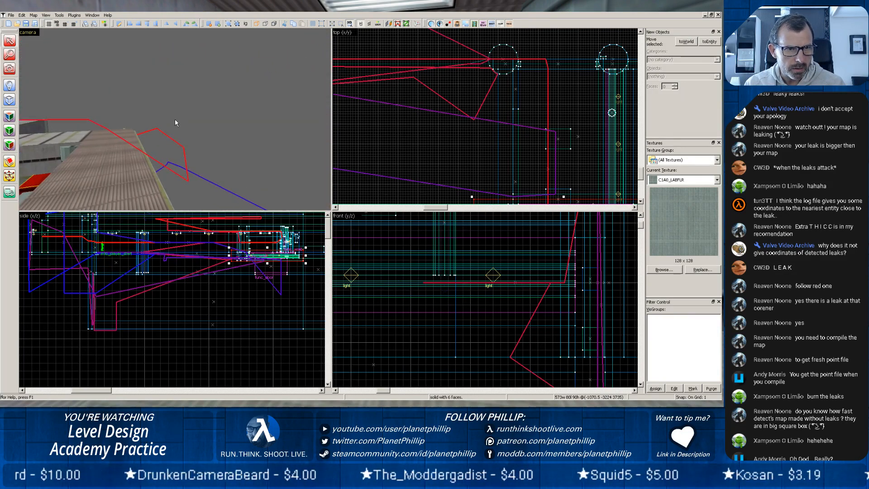
key(w)
key(w)
key(z)
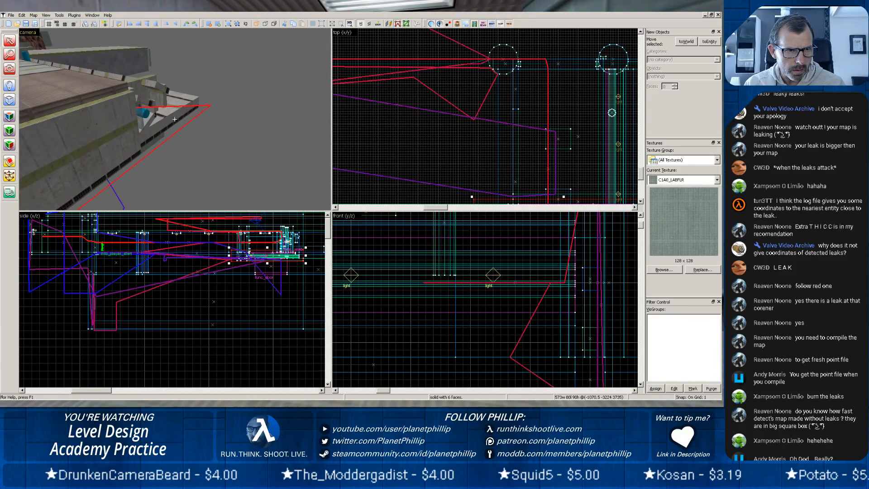
key(w)
key(z)
key(z)
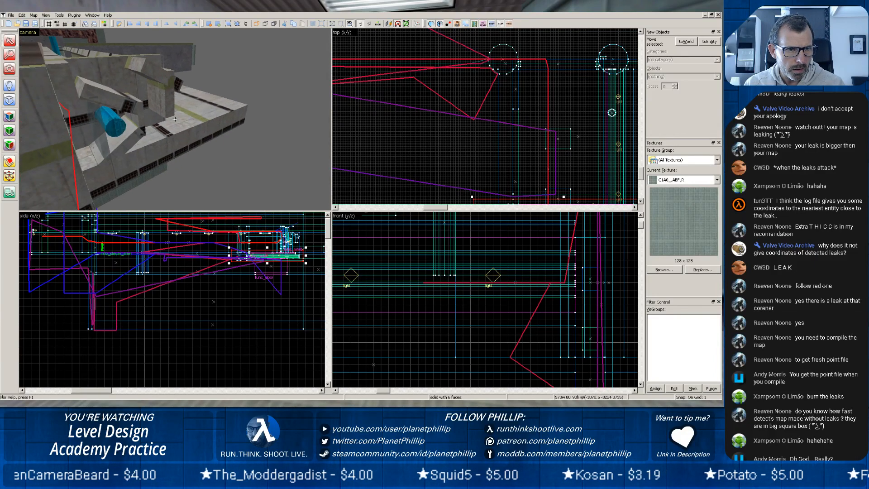
key(w)
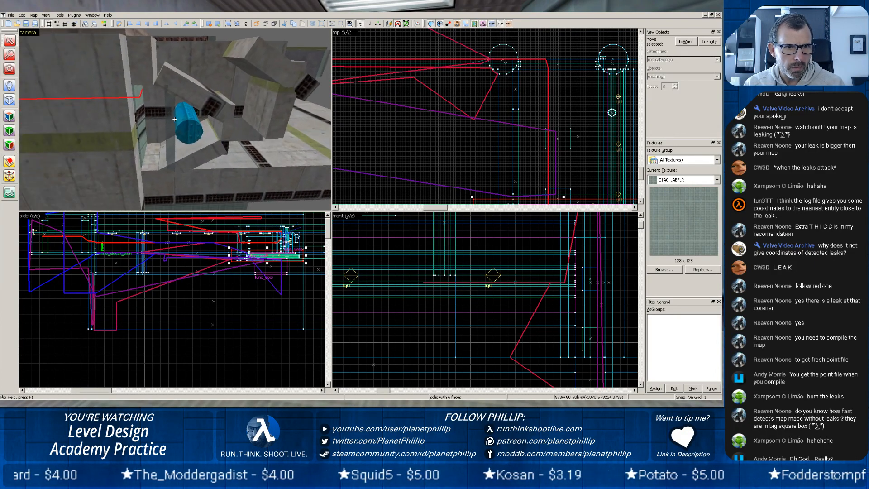
key(w)
key(s)
key(z)
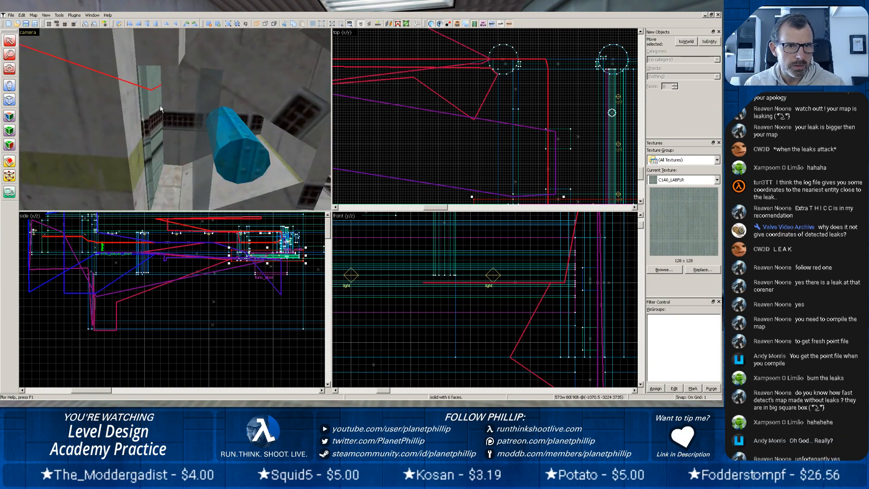
Stretch the thin angled wall brush beside the blue pipe to about 15.5 by 46 units in the top view and deselect it.
click(159, 111)
scroll(483, 109, down, 5)
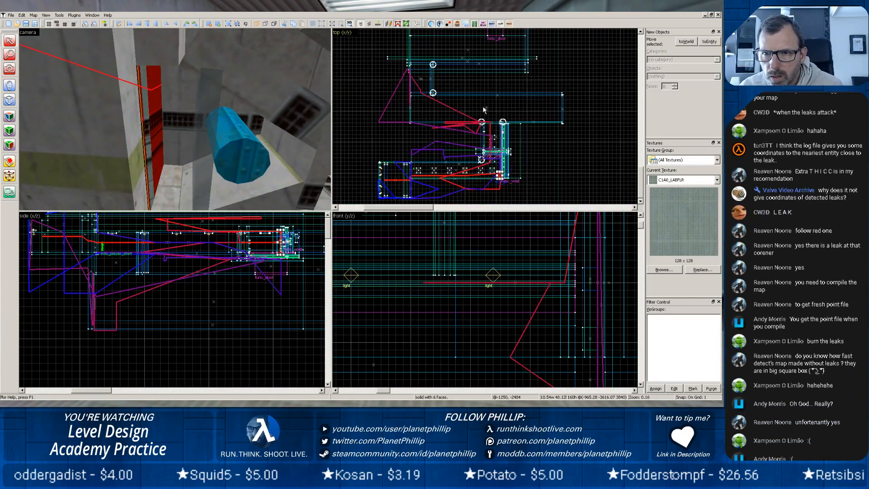
scroll(488, 115, up, 10)
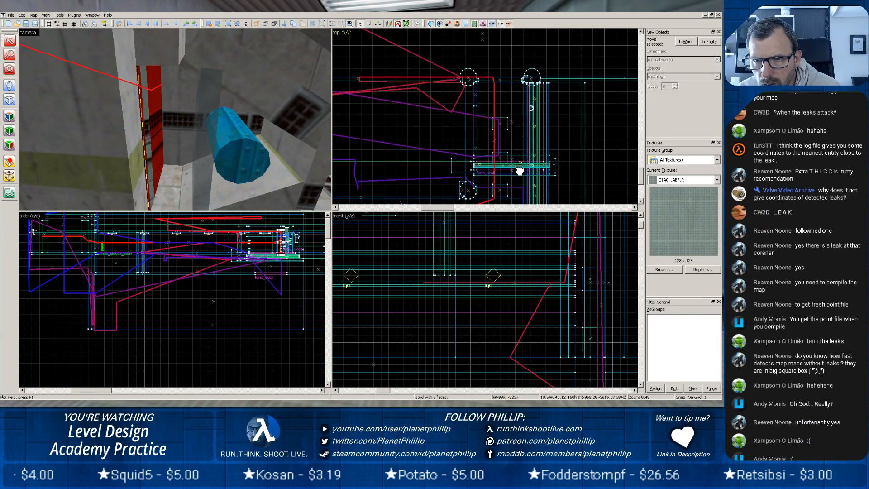
scroll(504, 143, up, 4)
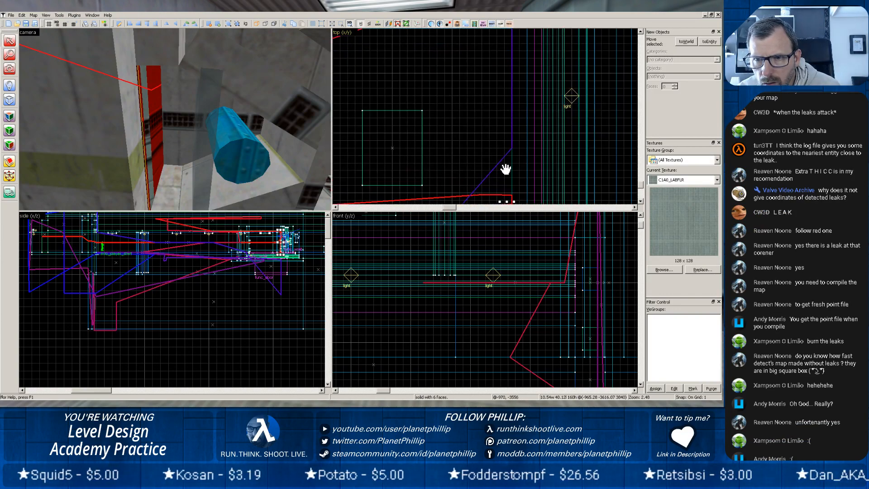
scroll(506, 169, up, 4)
drag(503, 174, 493, 23)
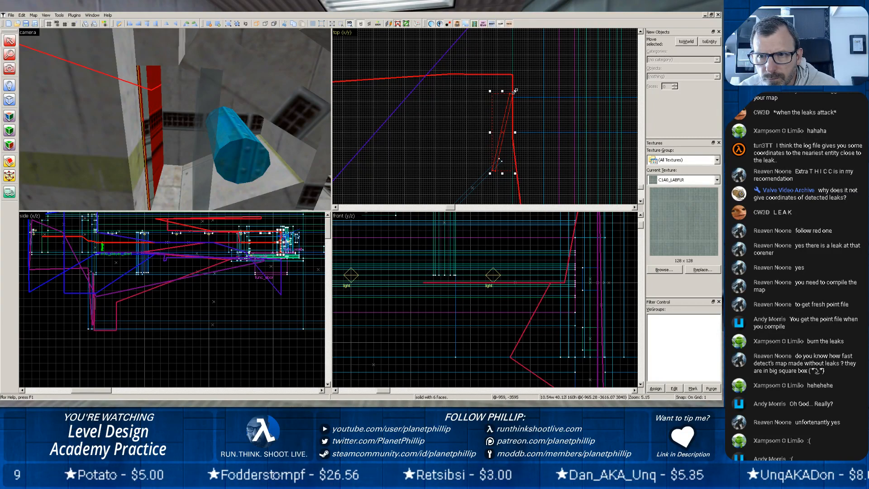
drag(515, 91, 524, 80)
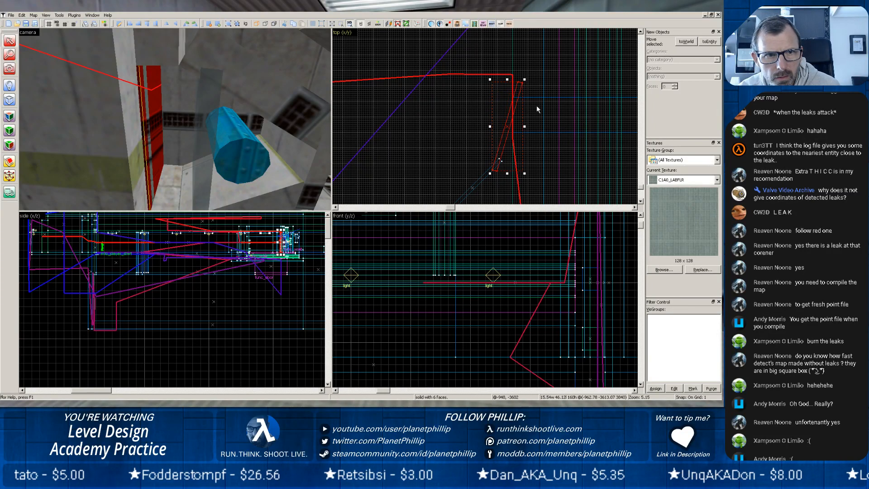
click(536, 106)
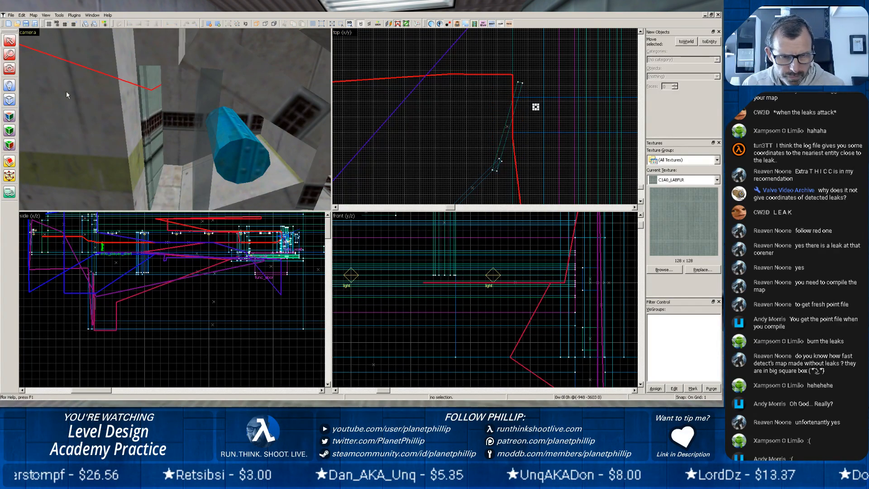
Compile pct13 in the Batch Compiler with the CSG, BSP, VIS, RAD and Batch stages.
click(265, 403)
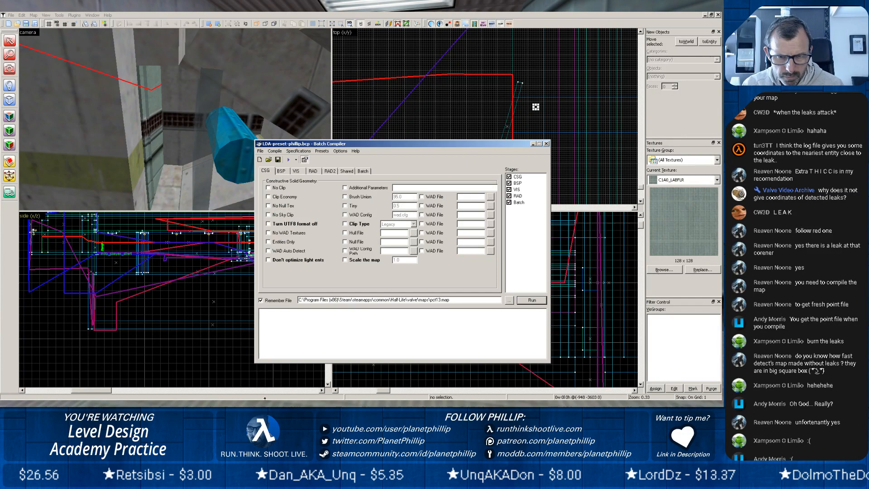
click(532, 301)
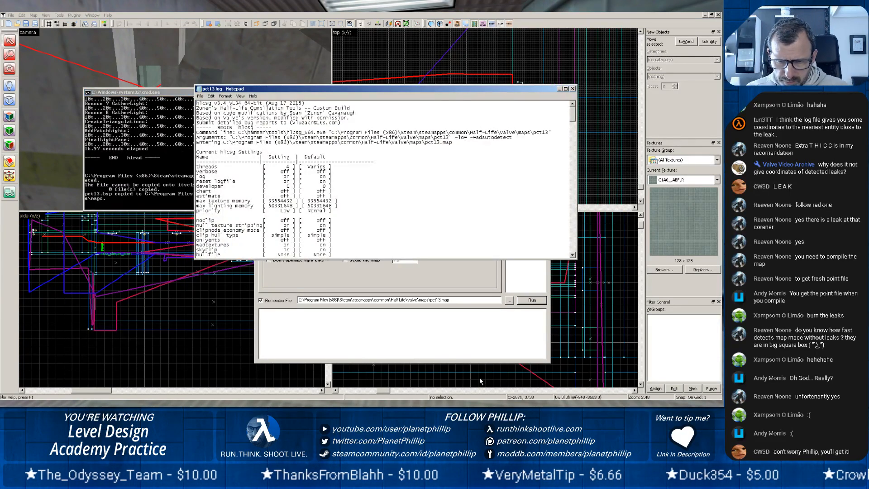
Switch to Half-Life and load the compiled pct13 map through the console.
click(306, 404)
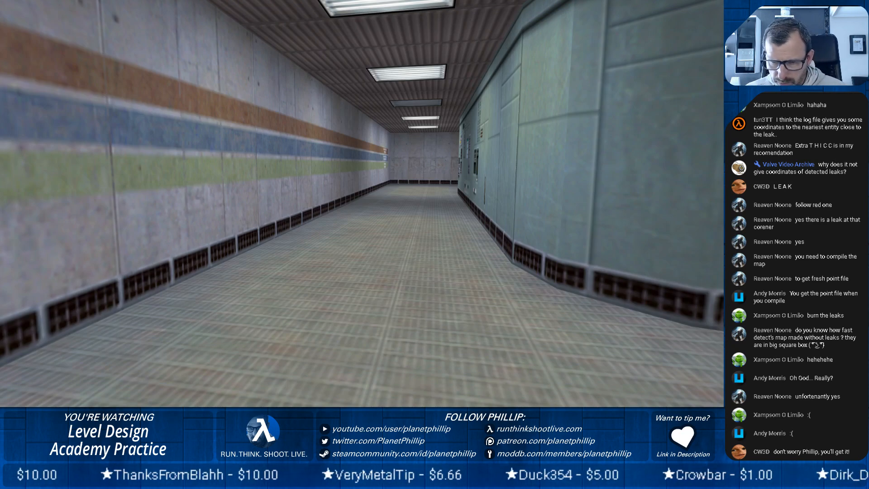
key(Escape)
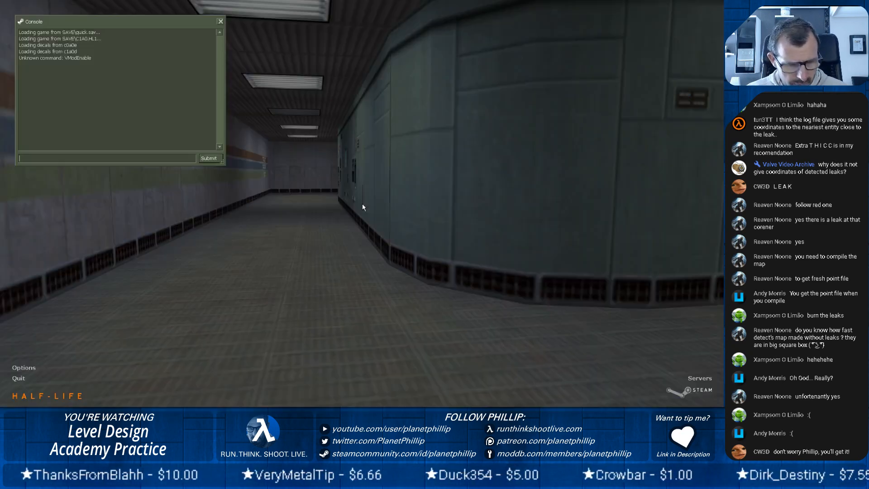
text(map pct13)
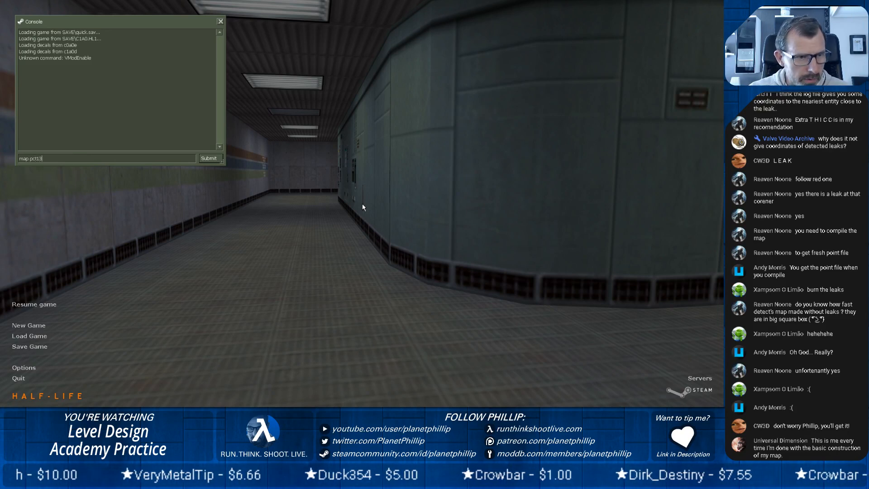
key(Return)
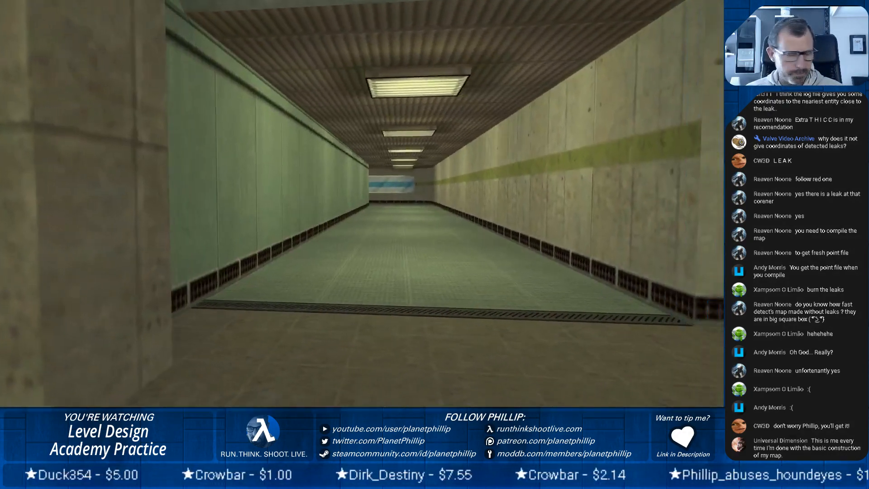
Walk through the lit corridor, past the window and into the unlit rooms to check the map's lighting.
key(w)
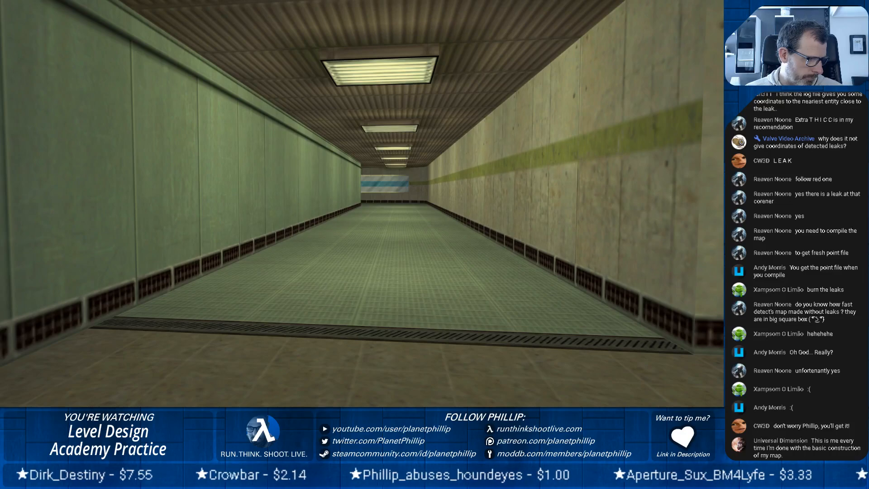
key(w)
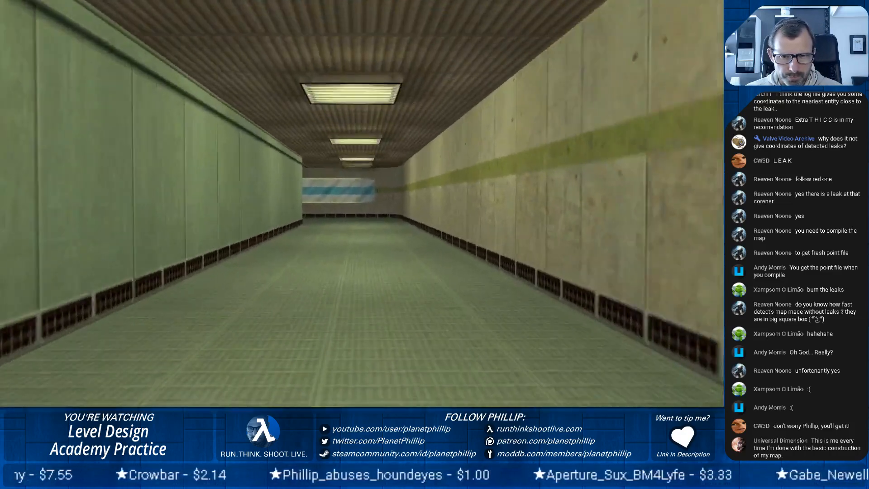
key(w)
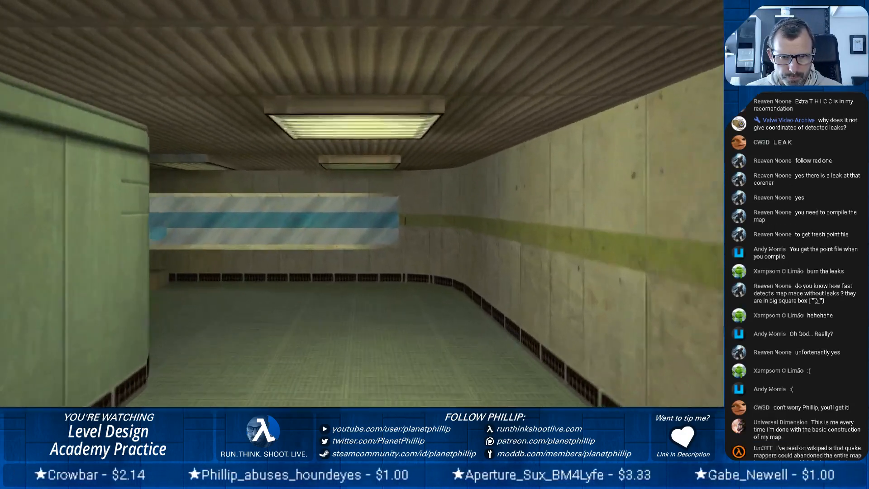
key(w)
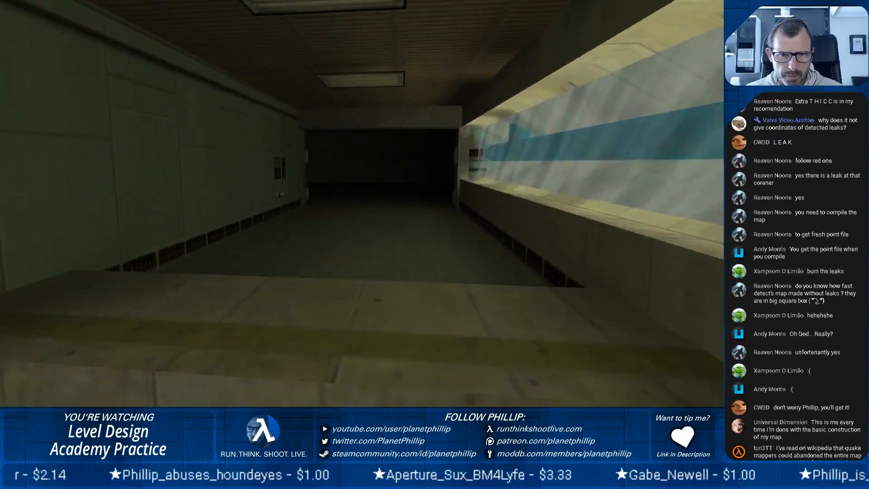
key(w)
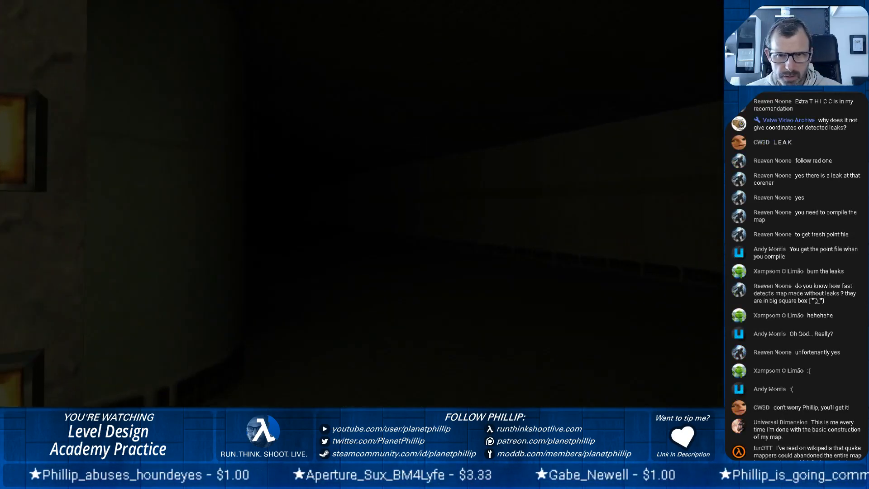
key(w)
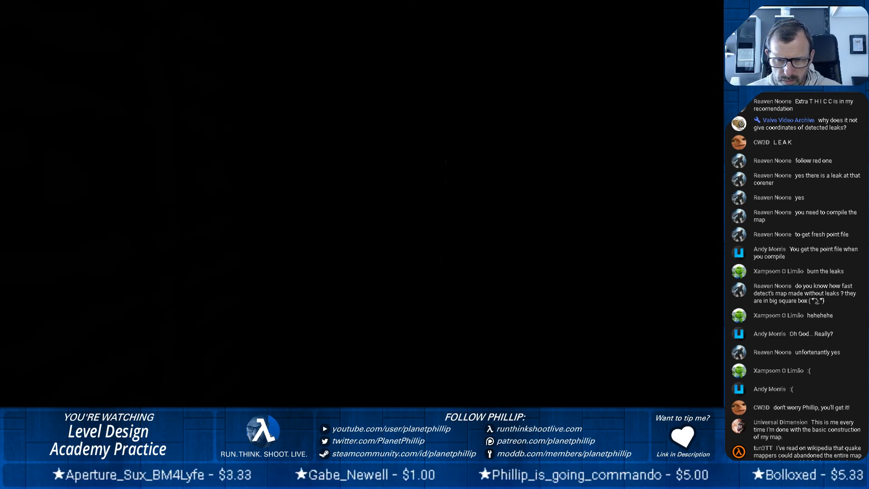
key(Escape)
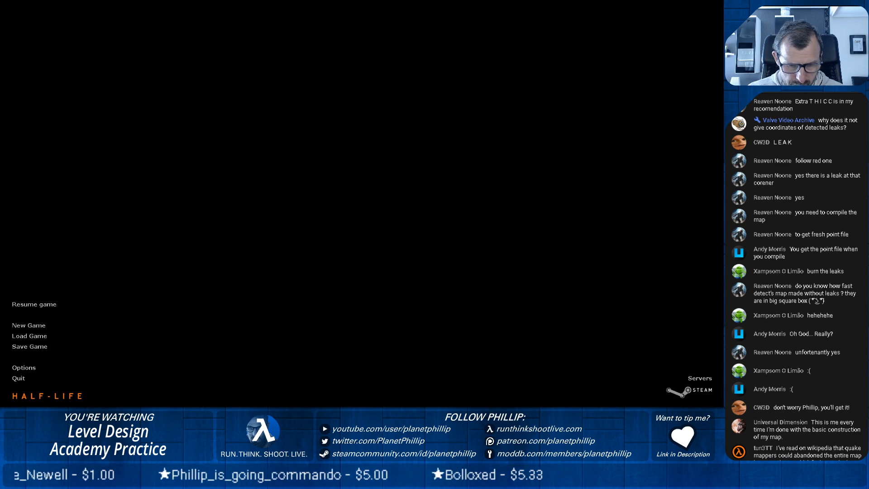
Switch back to the Hammer map editor, closing the pct13 log and the compile command window.
key(alt+Tab)
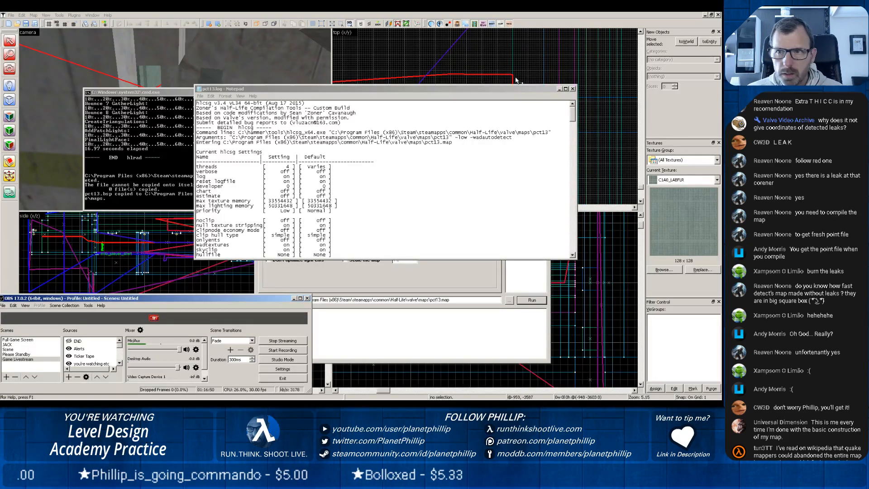
click(515, 93)
click(572, 89)
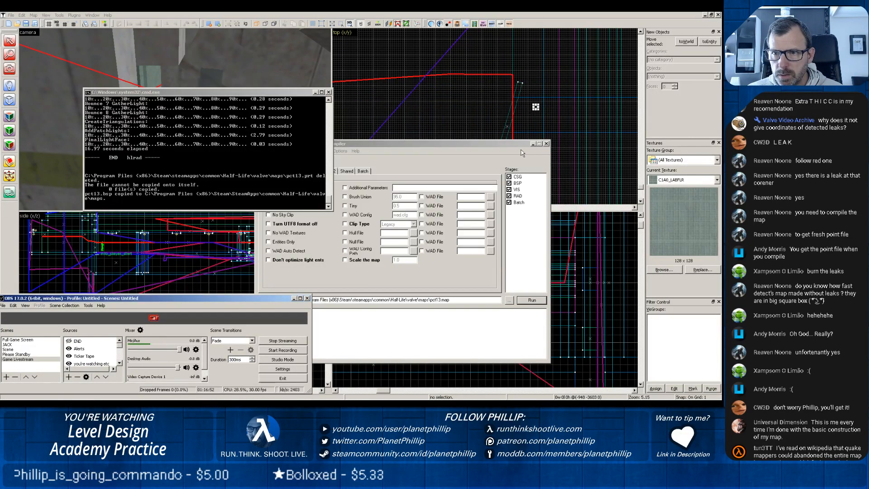
click(330, 92)
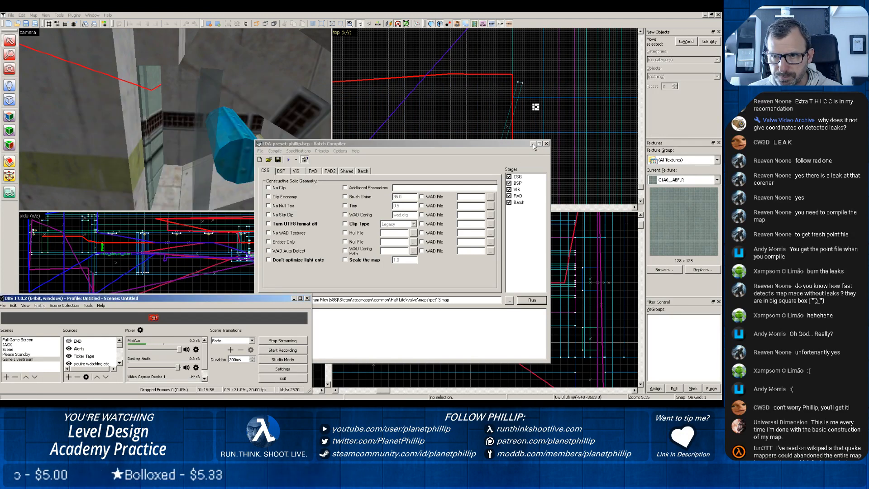
click(475, 121)
click(347, 273)
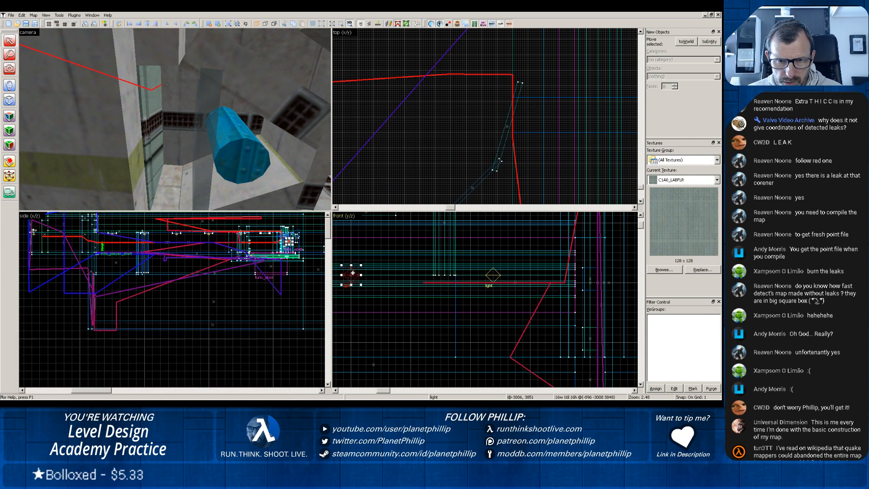
scroll(384, 236, down, 5)
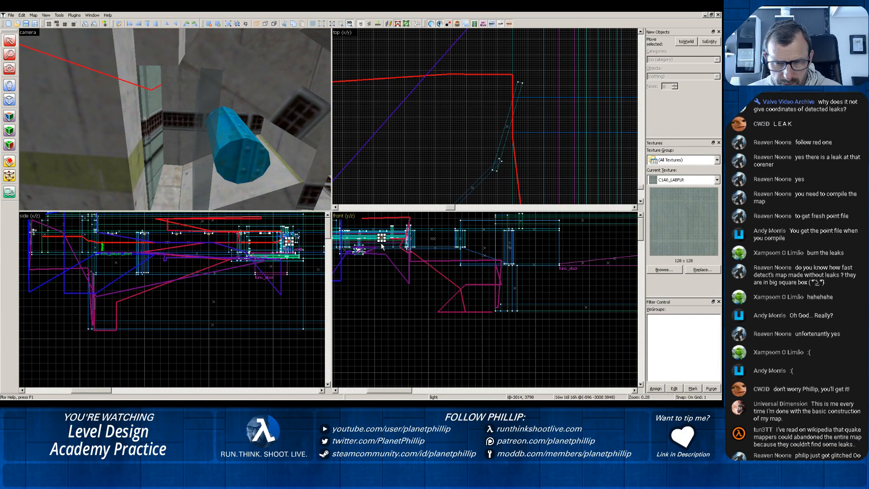
scroll(381, 248, up, 2)
scroll(384, 253, up, 3)
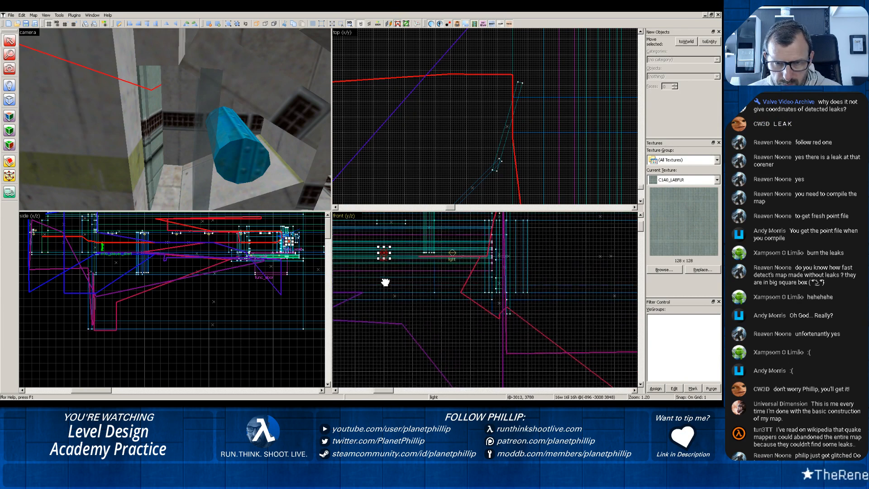
drag(385, 254, 484, 258)
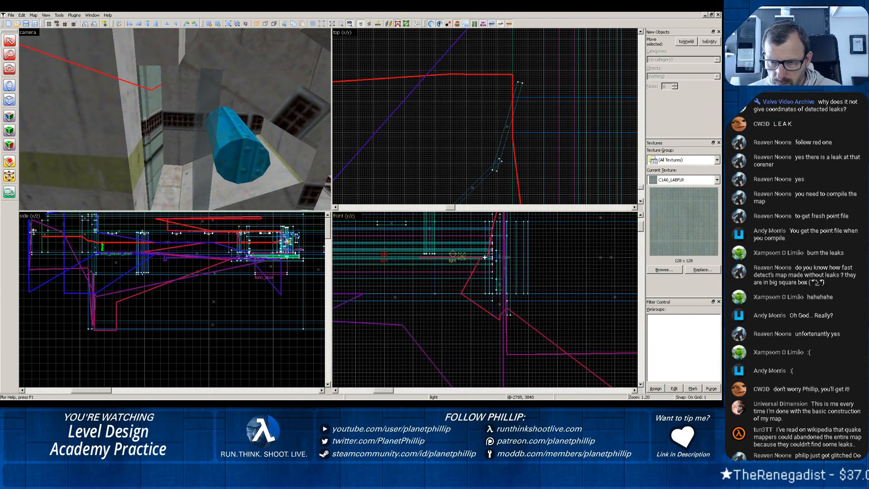
shift+drag(566, 247, 566, 248)
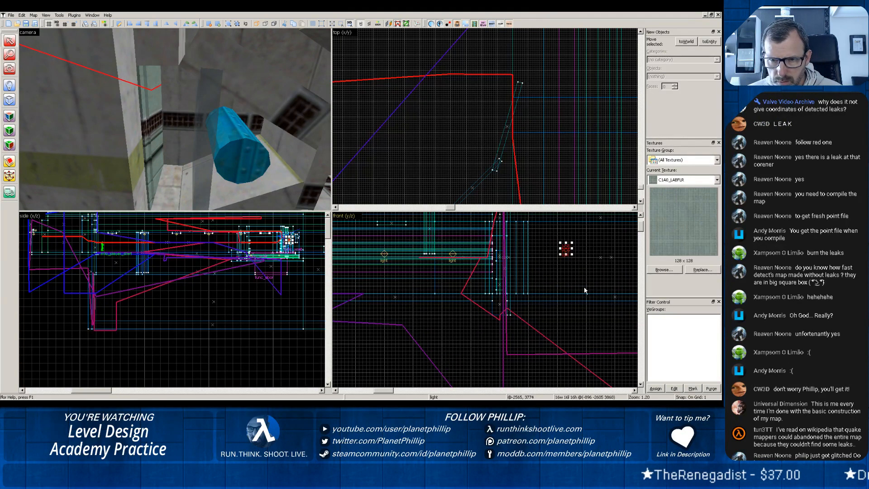
Examine the wide room around the copied light in the 3D view.
key(z)
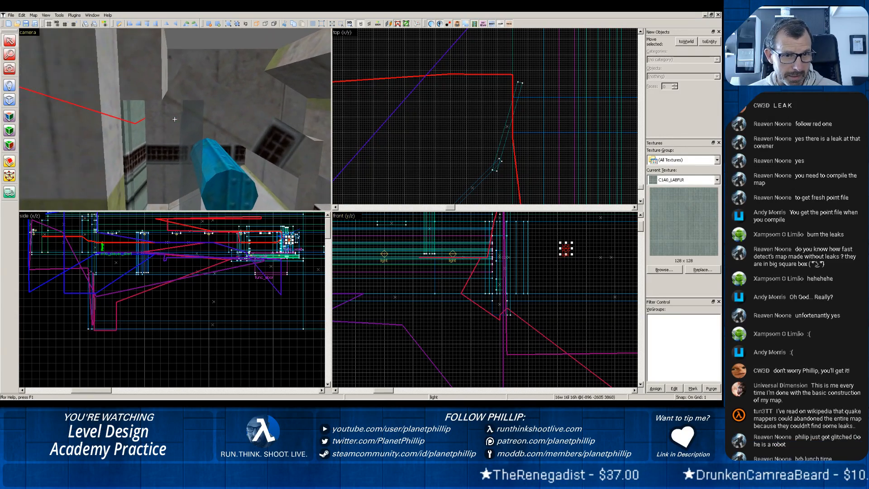
key(z)
key(z)
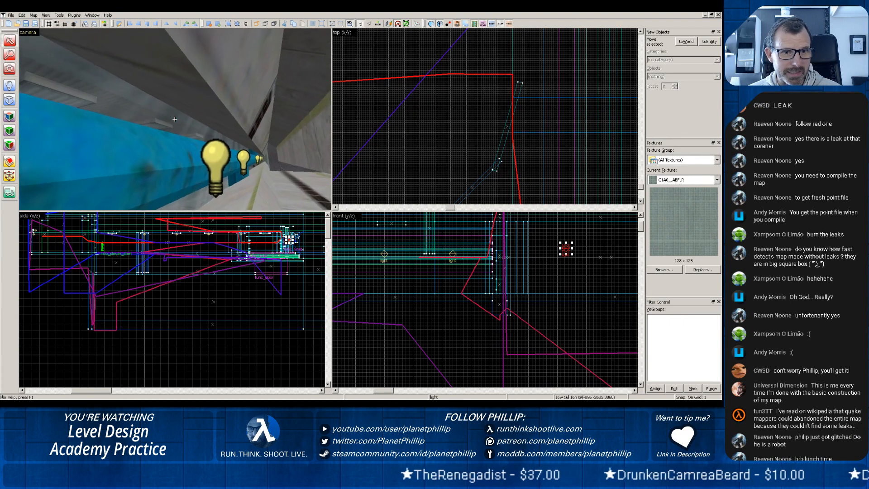
key(z)
key(z)
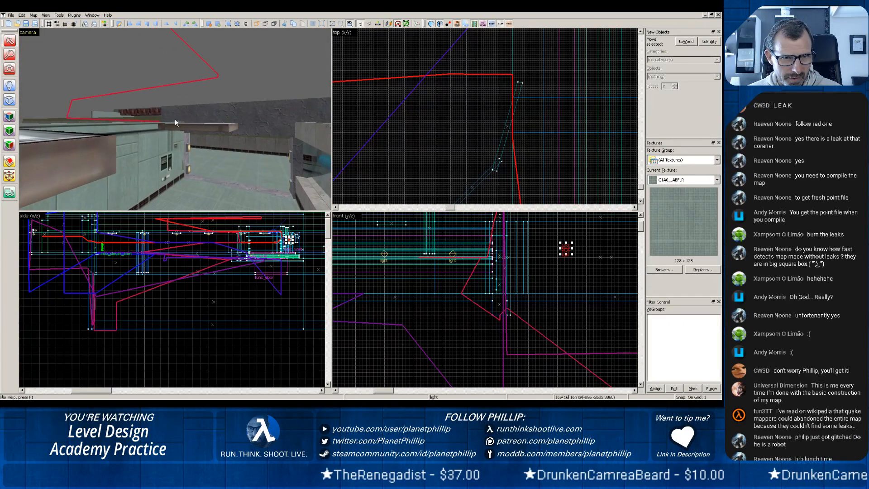
key(z)
key(w)
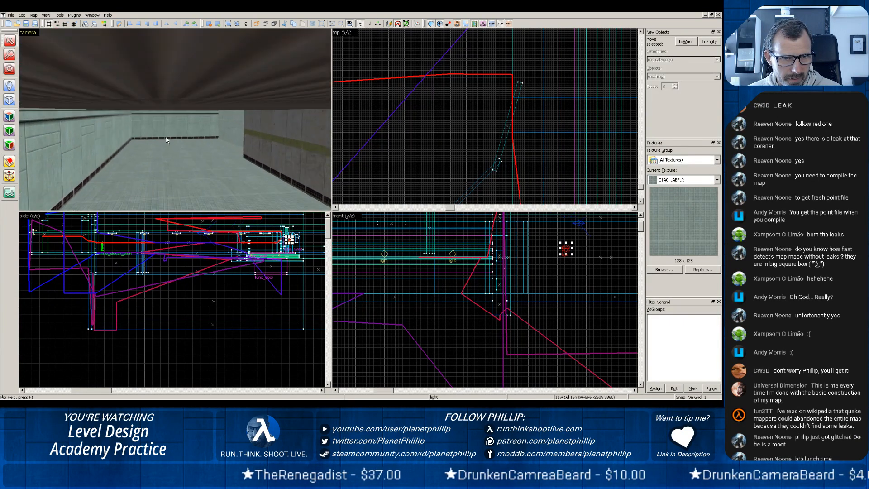
key(w)
key(z)
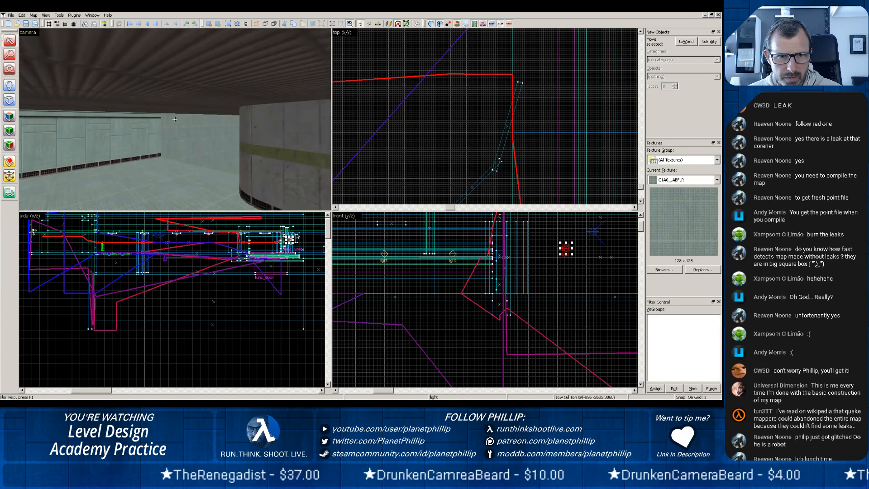
key(z)
scroll(222, 109, up, 10)
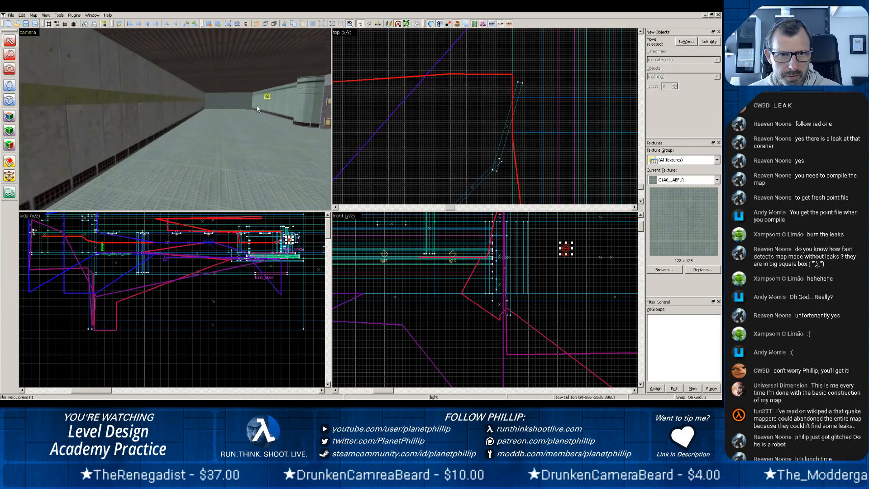
scroll(629, 264, down, 3)
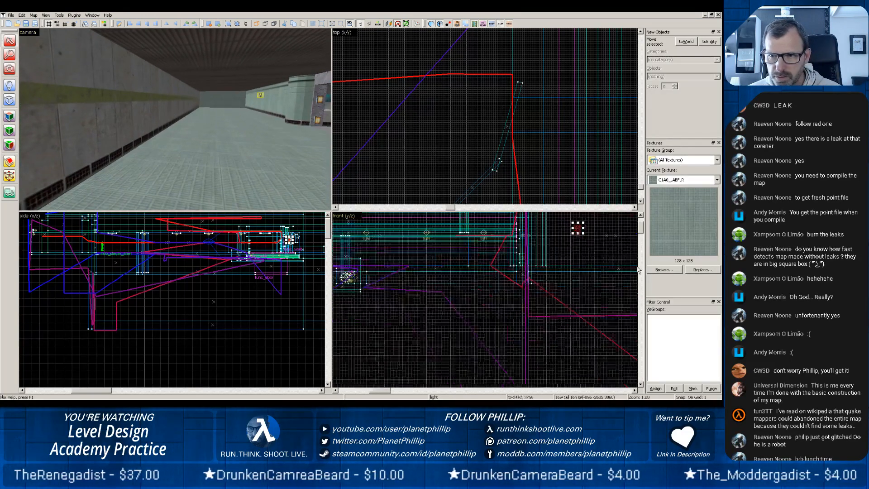
middle_drag(609, 260, 393, 274)
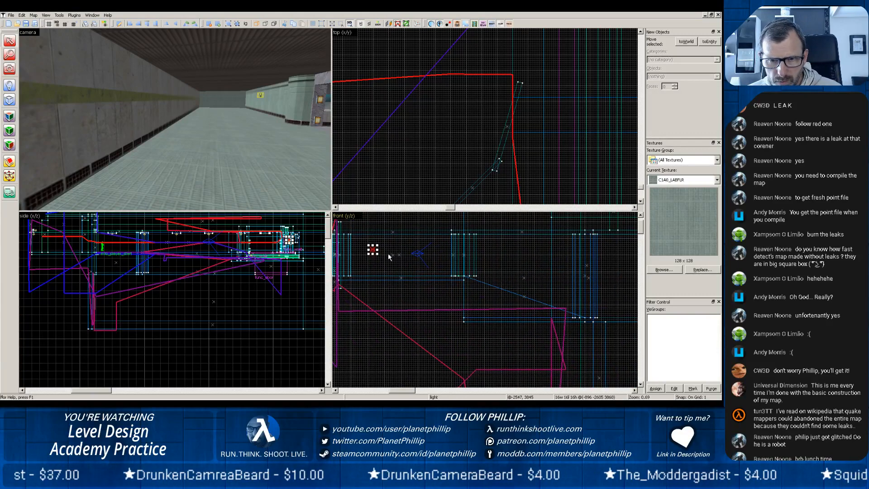
scroll(394, 144, down, 14)
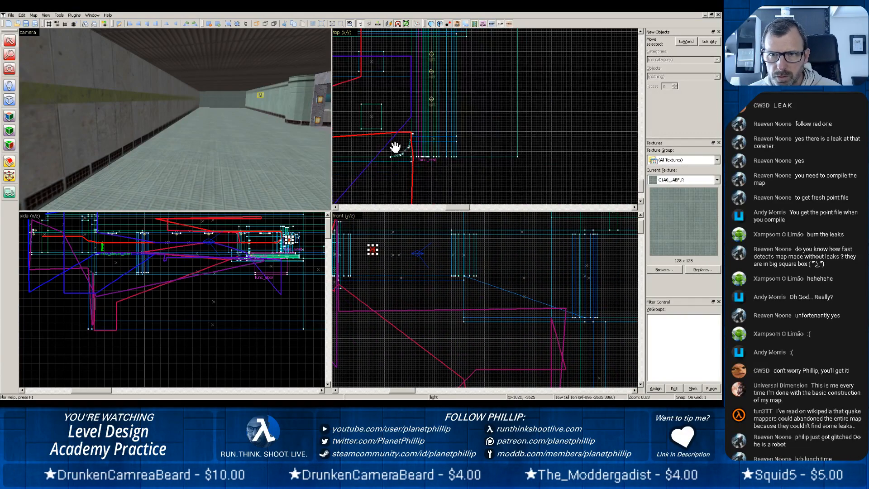
scroll(397, 144, down, 1)
middle_drag(410, 78, 472, 153)
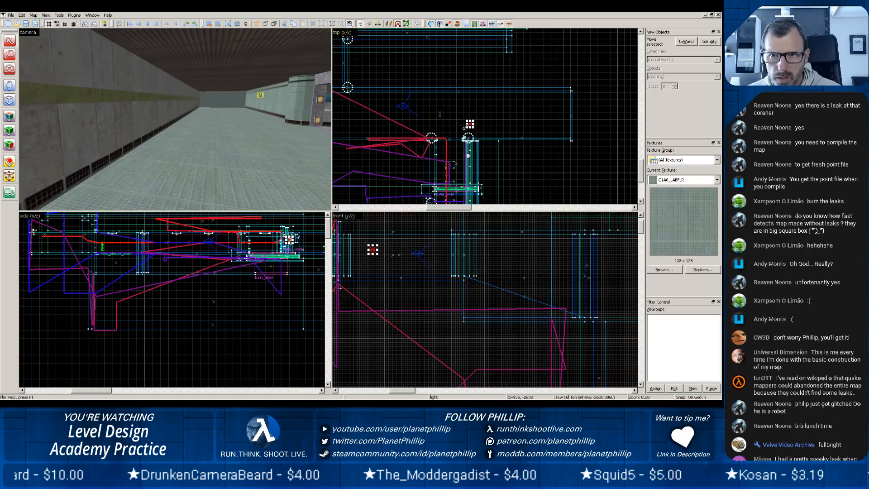
drag(469, 124, 478, 109)
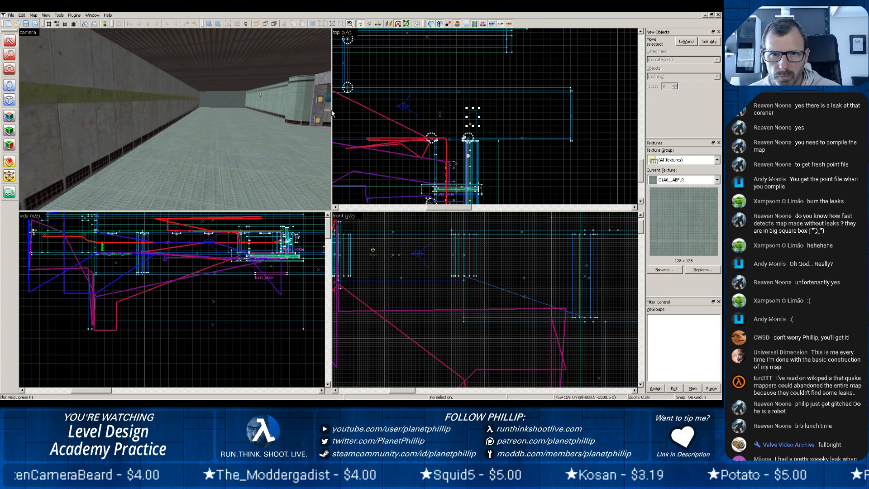
click(260, 97)
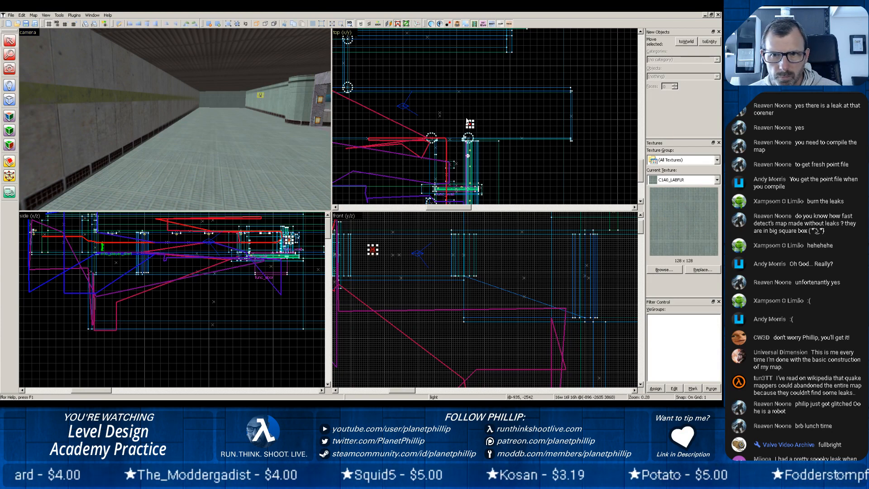
drag(470, 124, 475, 110)
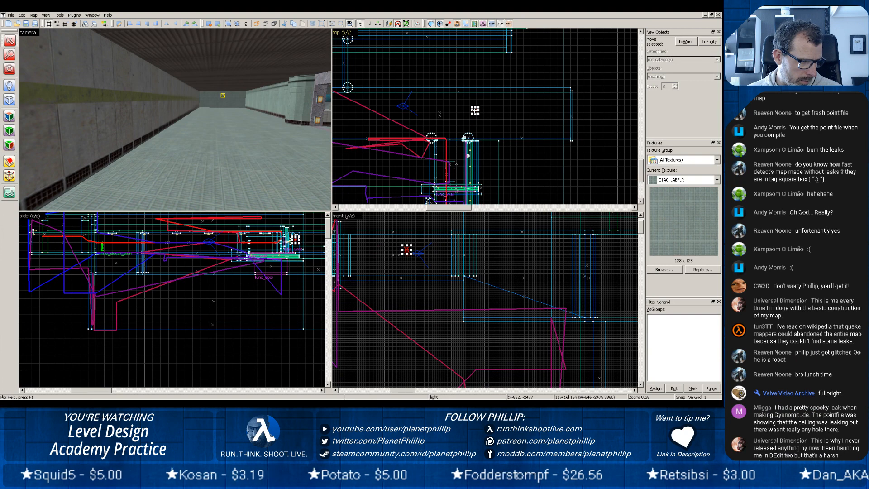
drag(475, 110, 377, 70)
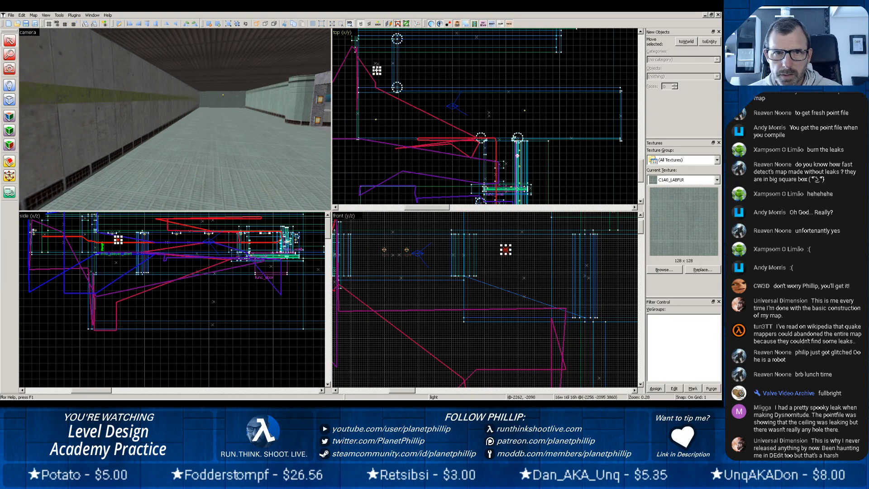
click(246, 119)
key(z)
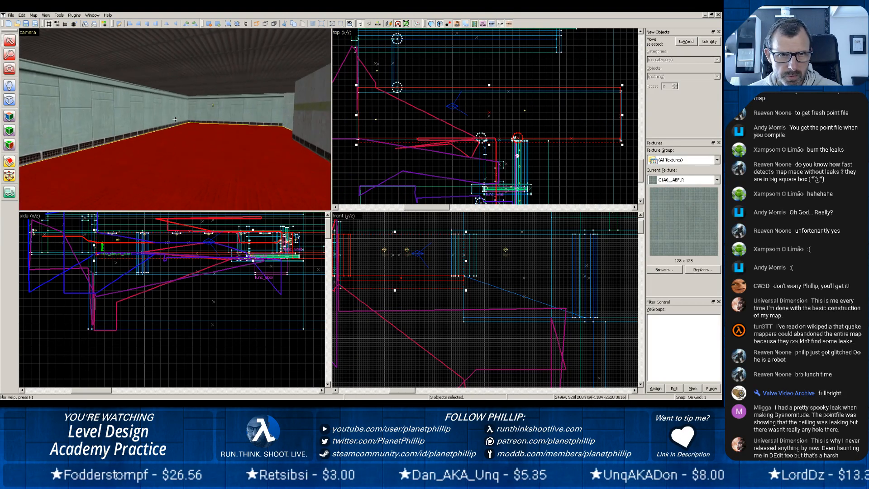
key(z)
scroll(159, 124, up, 3)
scroll(159, 124, up, 4)
key(z)
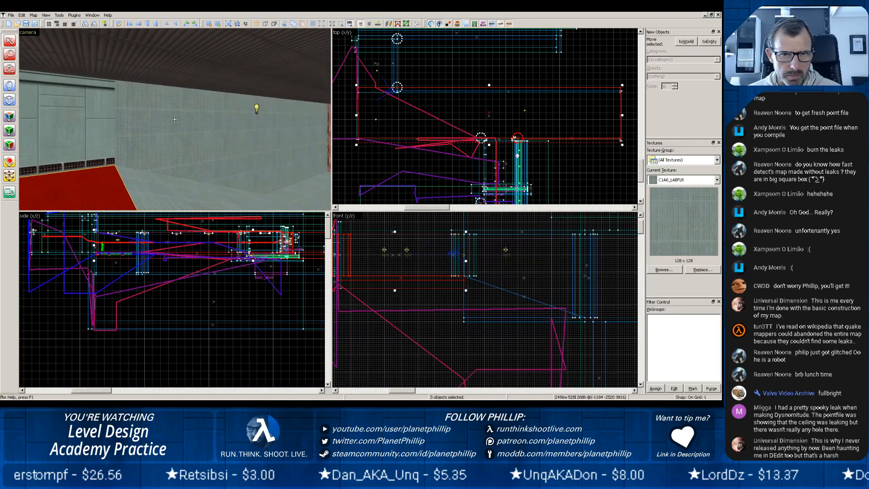
key(z)
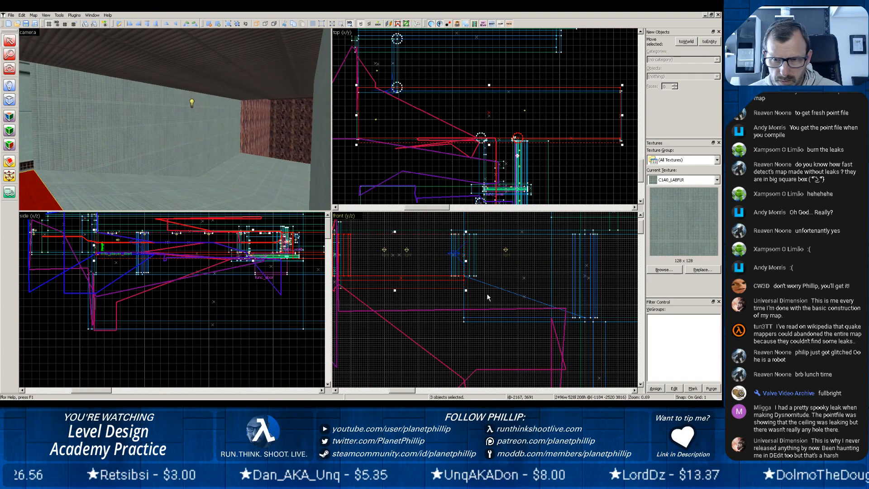
scroll(487, 297, down, 5)
drag(484, 258, 465, 270)
scroll(436, 108, up, 4)
drag(432, 60, 517, 197)
click(192, 104)
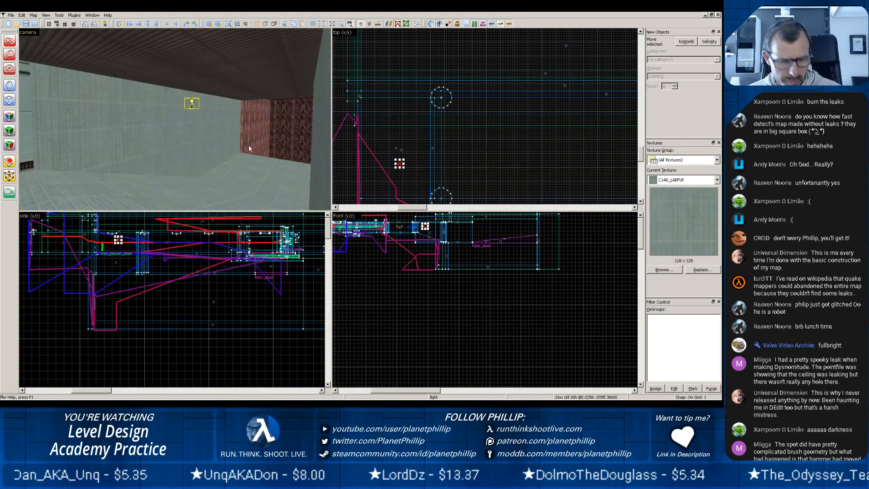
drag(399, 163, 398, 84)
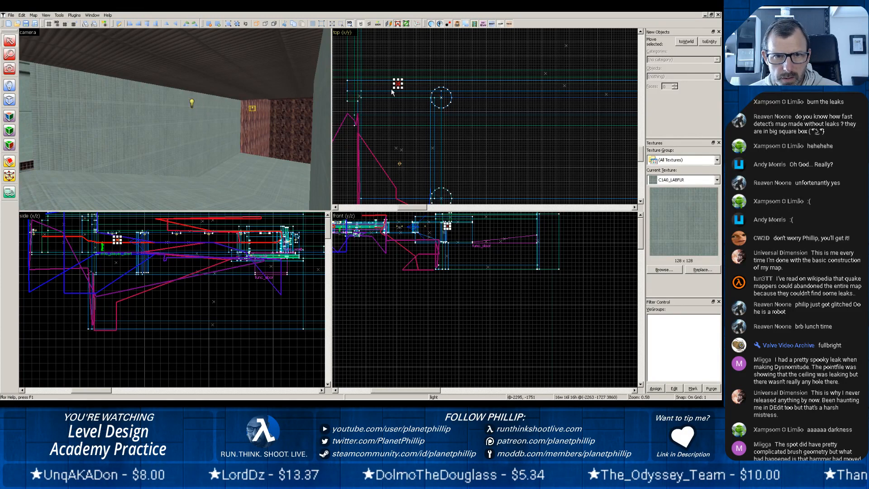
drag(435, 63, 423, 132)
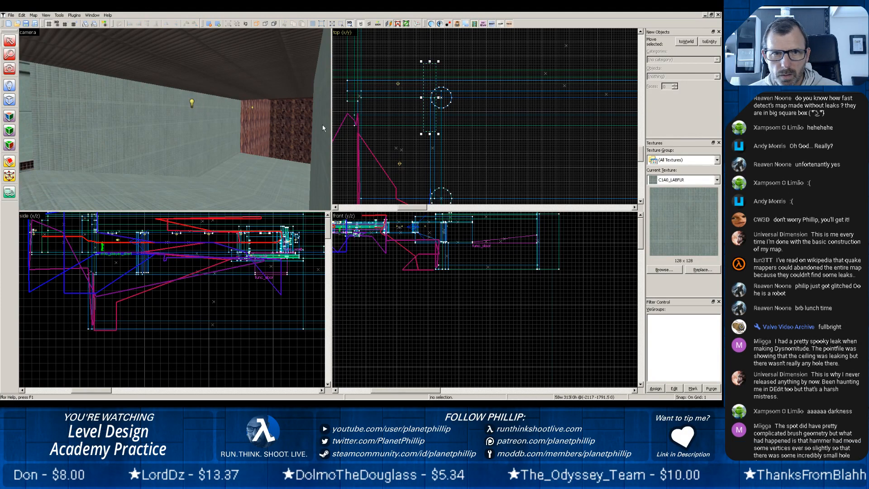
Examine the rock-walled room with the ramp and the wide hall leading into it in the 3D view.
key(z)
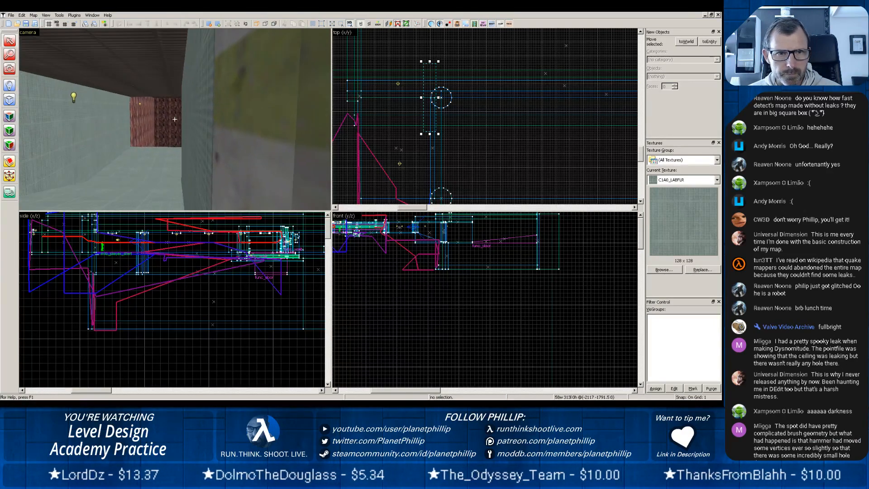
key(z)
scroll(164, 129, up, 4)
scroll(159, 140, up, 3)
key(z)
key(z)
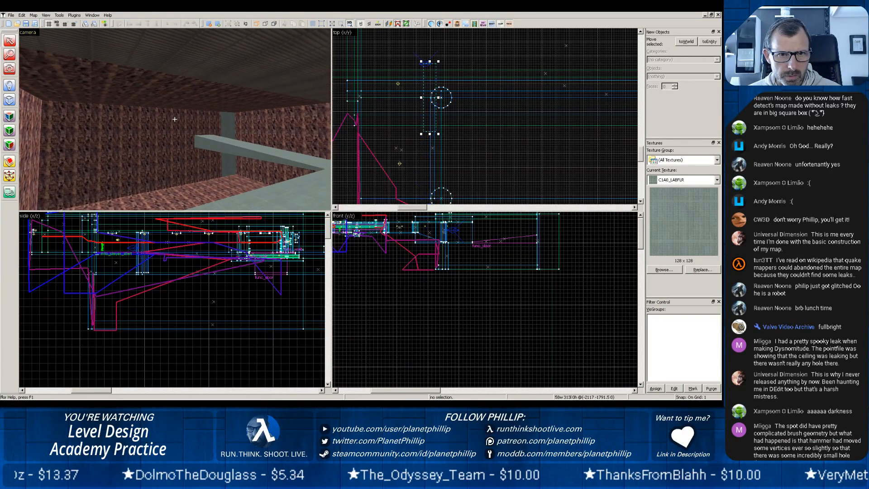
scroll(498, 101, down, 4)
scroll(498, 106, down, 3)
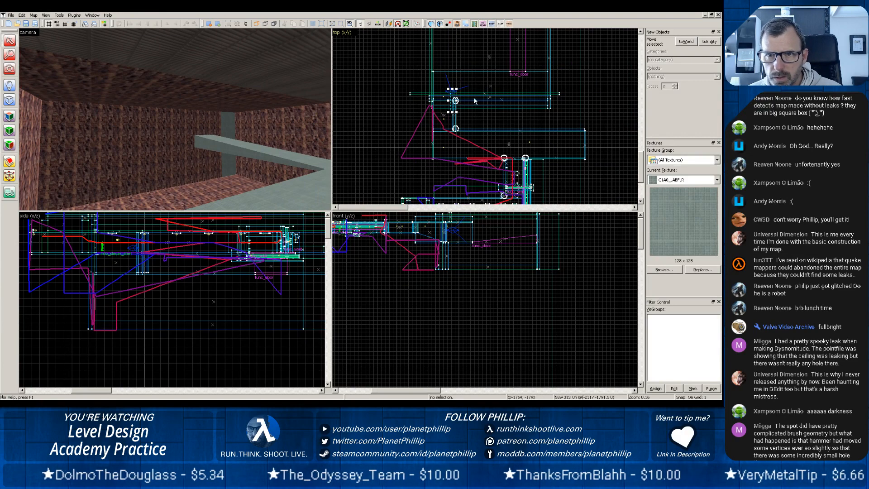
key(z)
key(z)
scroll(169, 127, up, 5)
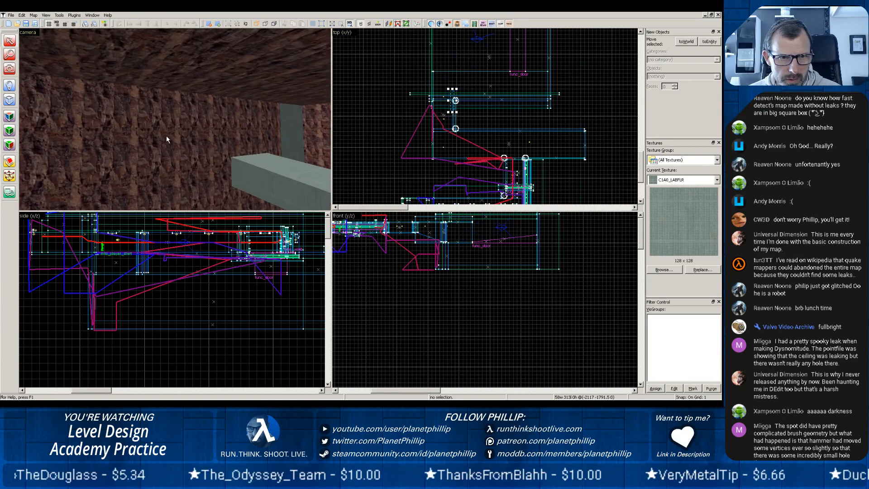
key(z)
key(z)
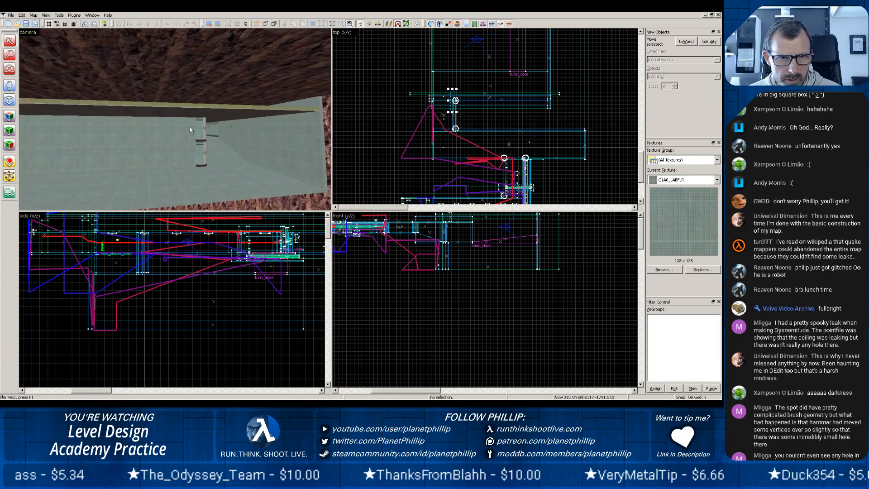
click(232, 129)
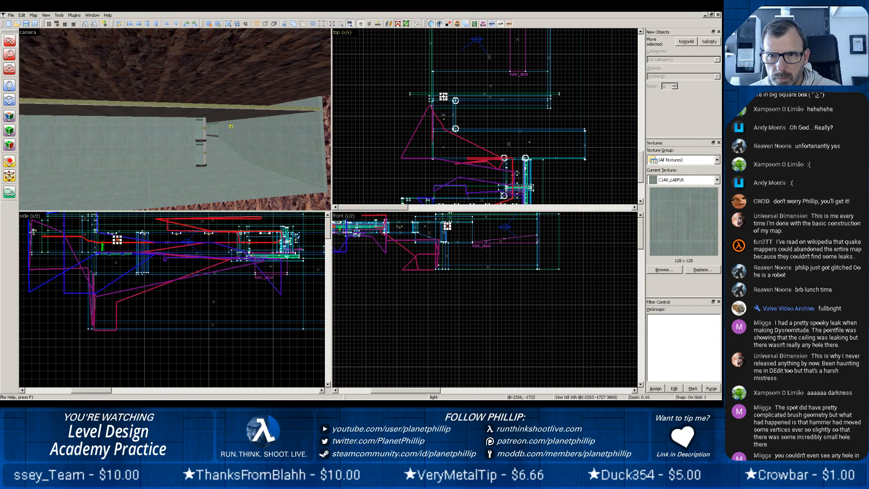
mouse_move(443, 96)
shift+mouse_down()
mouse_move(444, 75)
mouse_move(477, 57)
shift+mouse_up()
mouse_move(474, 57)
mouse_down()
mouse_move(453, 42)
mouse_move(443, 52)
mouse_move(509, 77)
mouse_up()
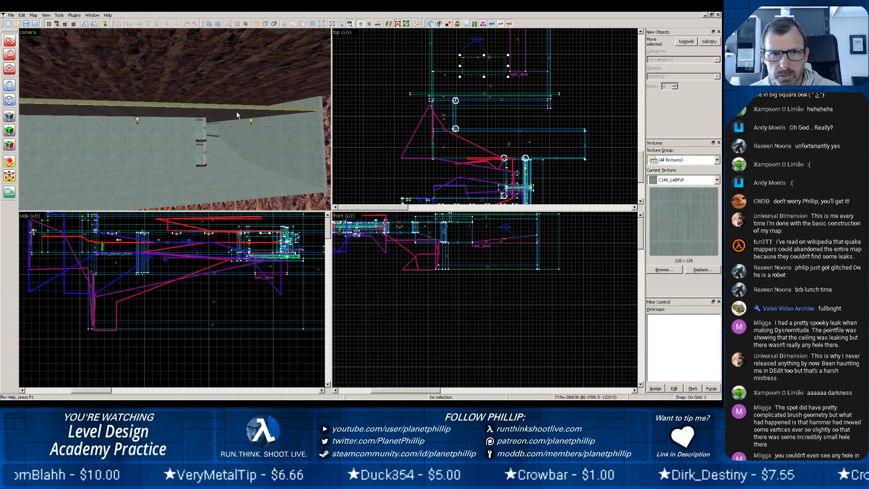
click(138, 121)
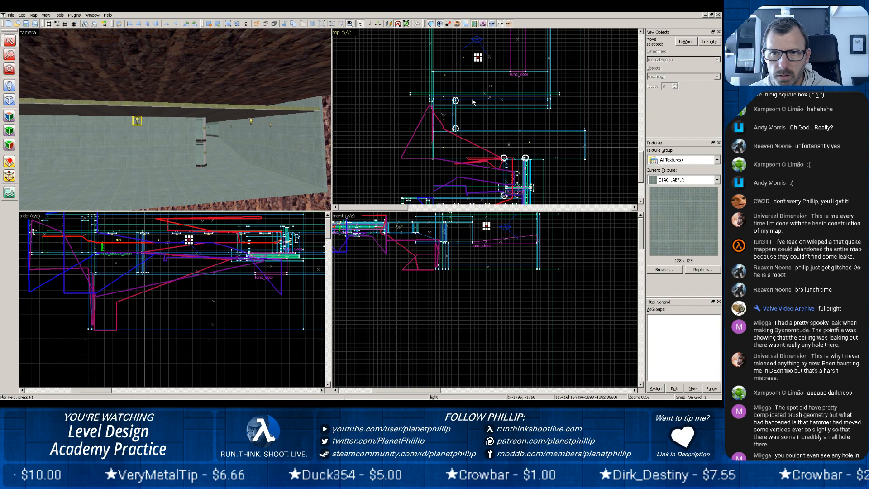
click(479, 59)
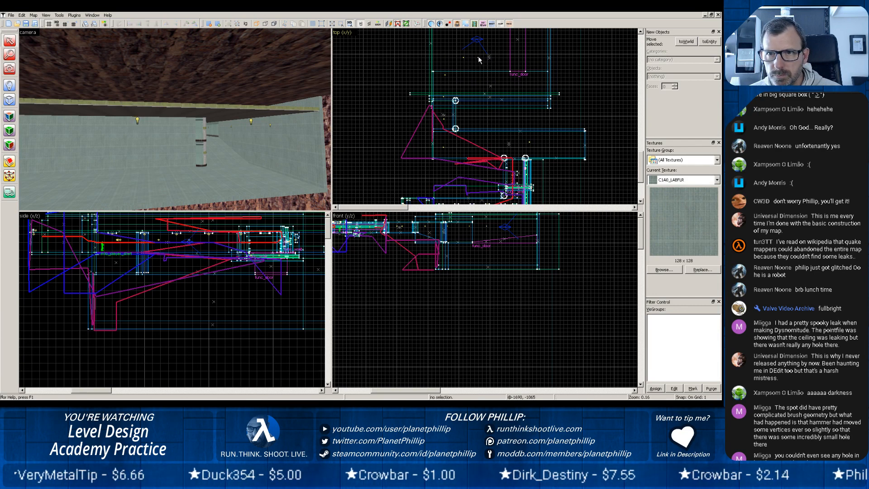
scroll(471, 70, up, 5)
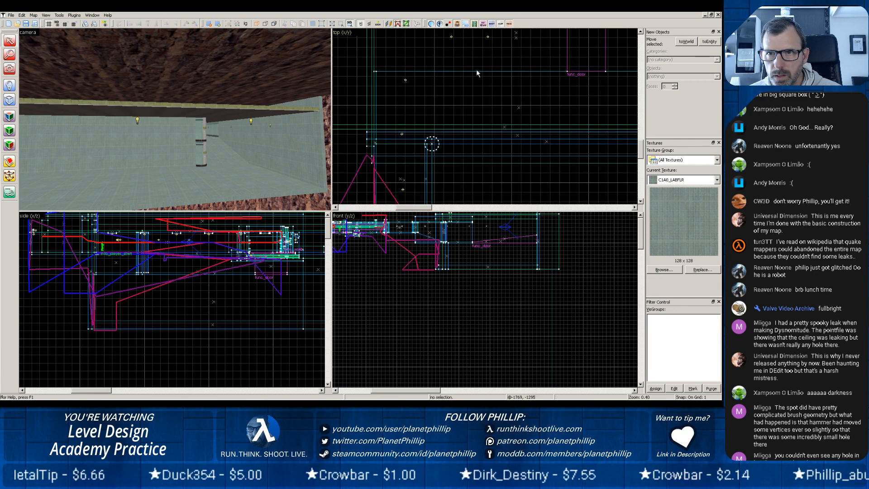
click(488, 36)
shift+drag(488, 37, 519, 169)
drag(587, 75, 523, 177)
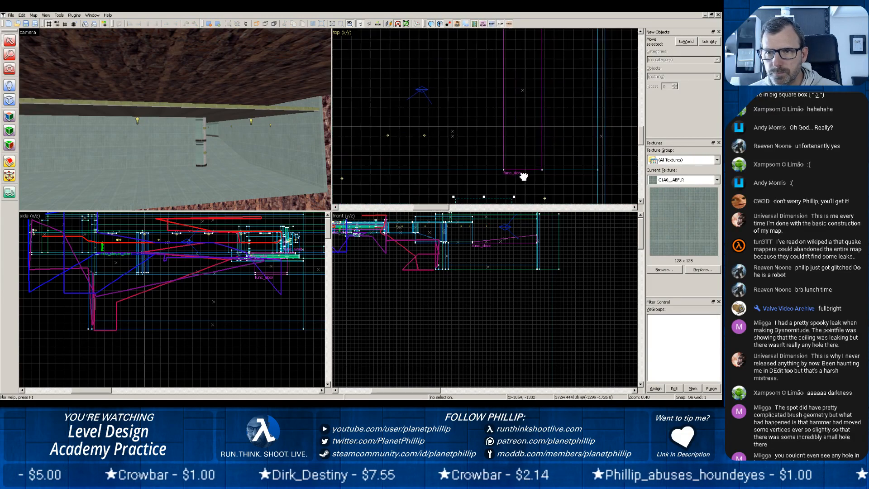
click(424, 135)
drag(425, 134, 583, 38)
middle_drag(592, 63, 572, 155)
middle_drag(220, 151, 14, 58)
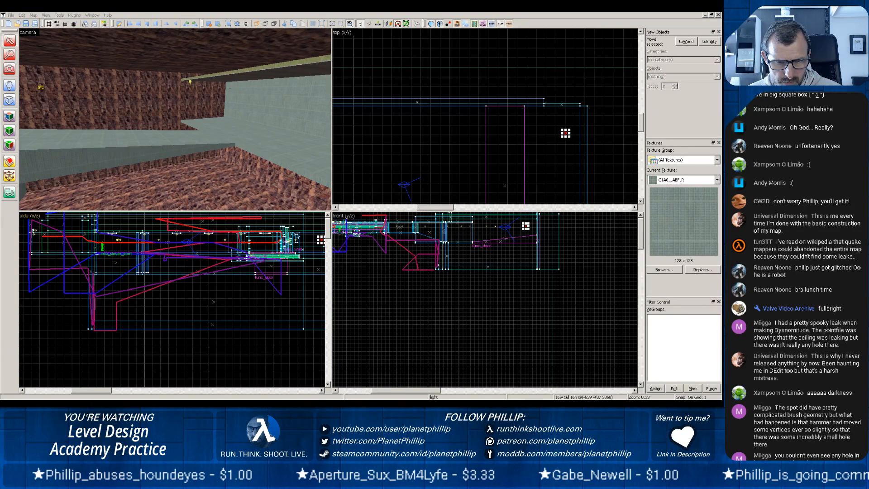
Switch to Half-Life and reload the pct13 map with the console command restart.
click(528, 302)
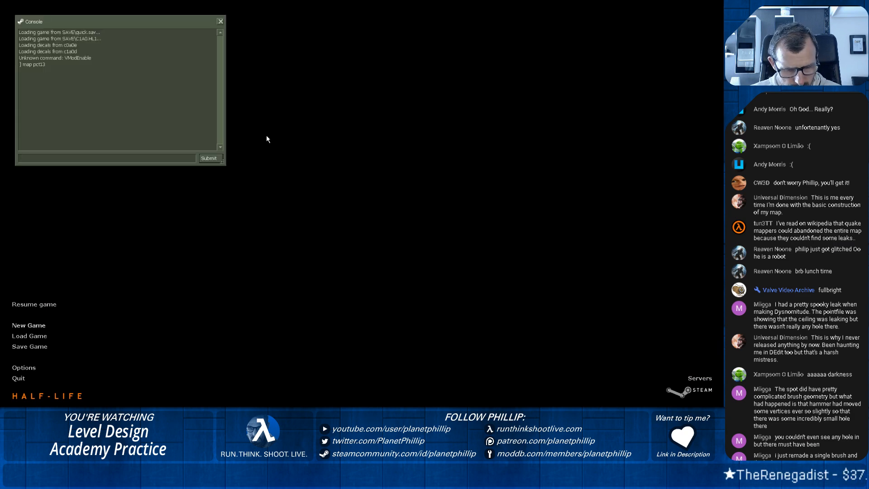
key(Return)
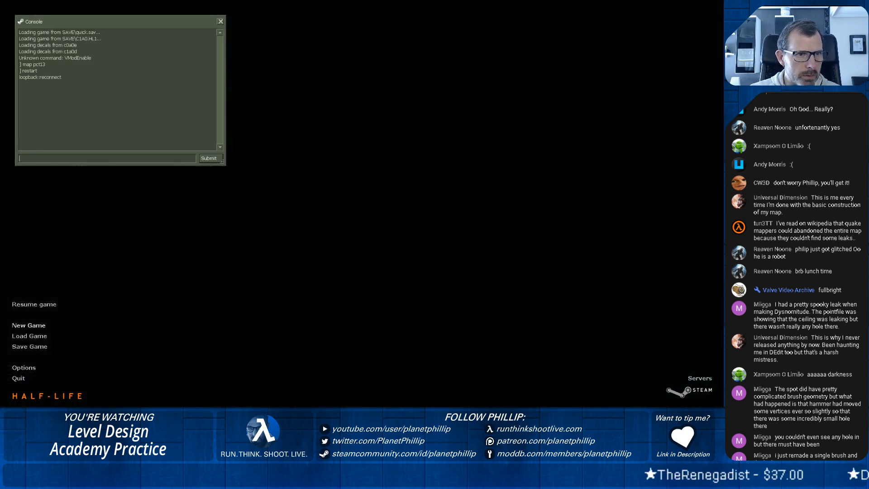
key(w)
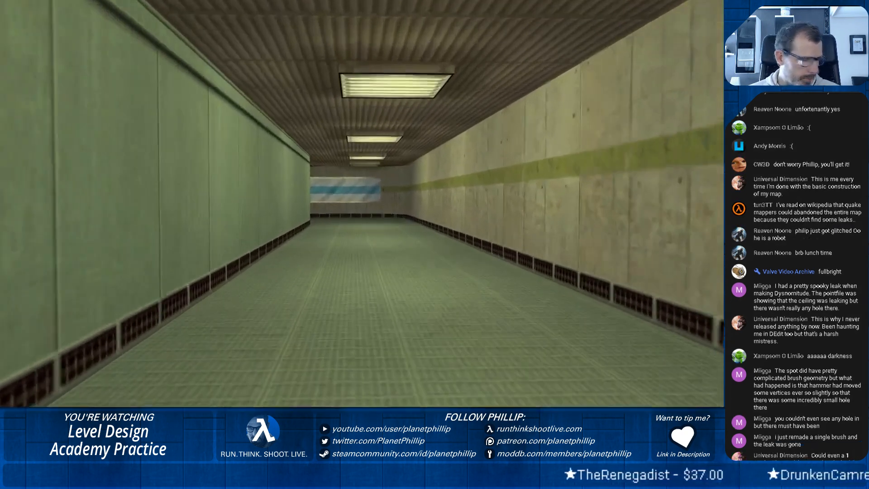
Walk through the corridors and the wide hall to the rock-walled room to check the lighting in game.
key(w)
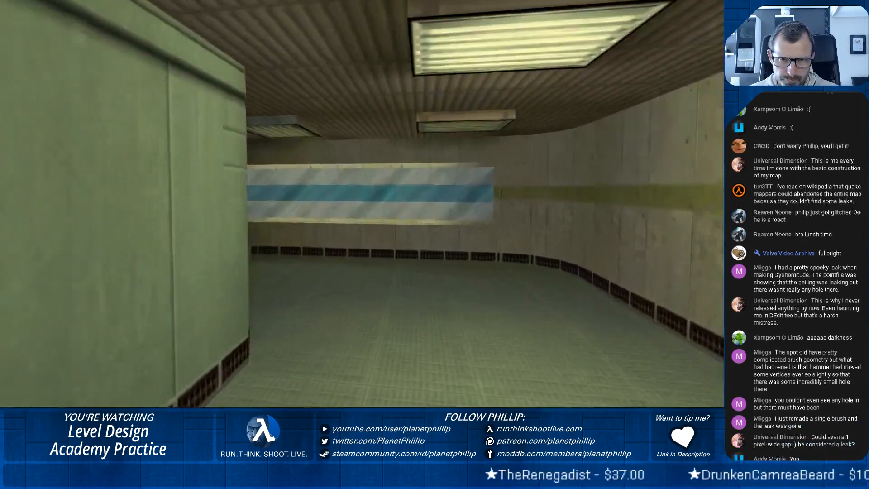
key(w)
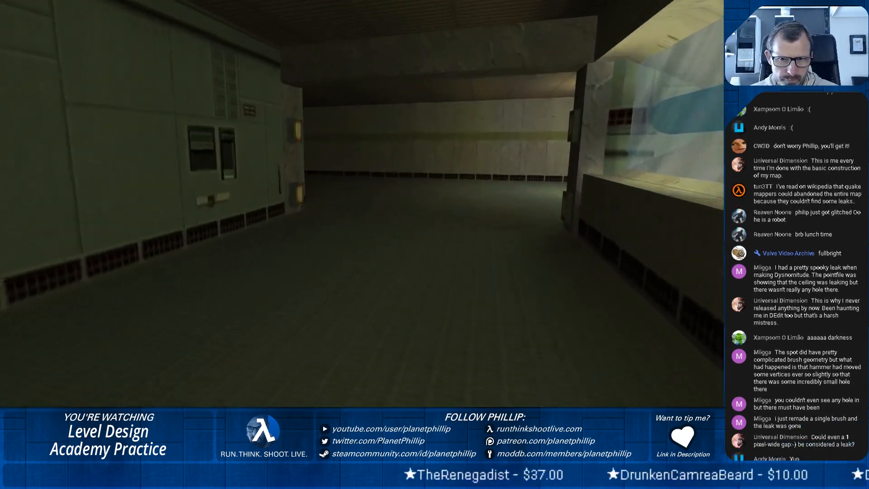
key(w)
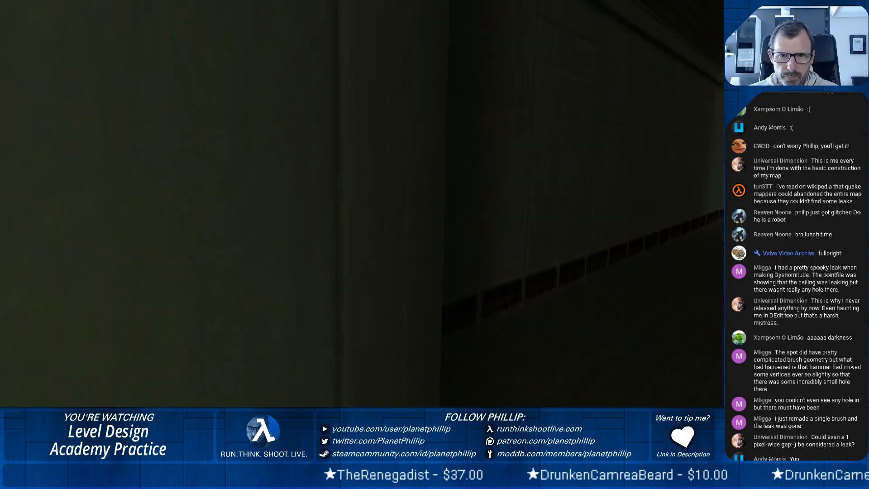
key(w)
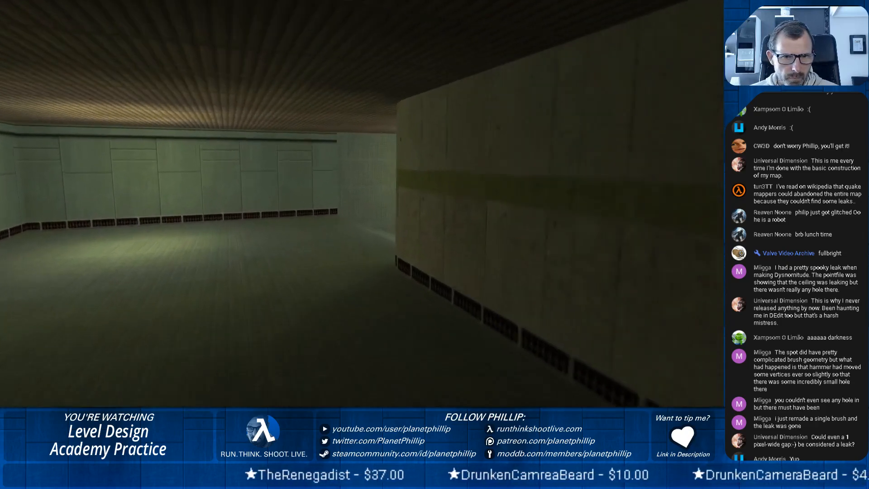
key(w)
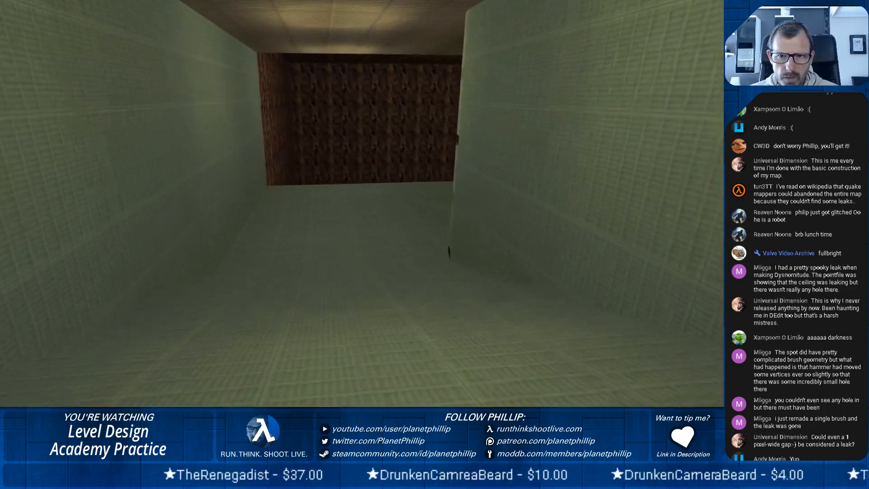
key(w)
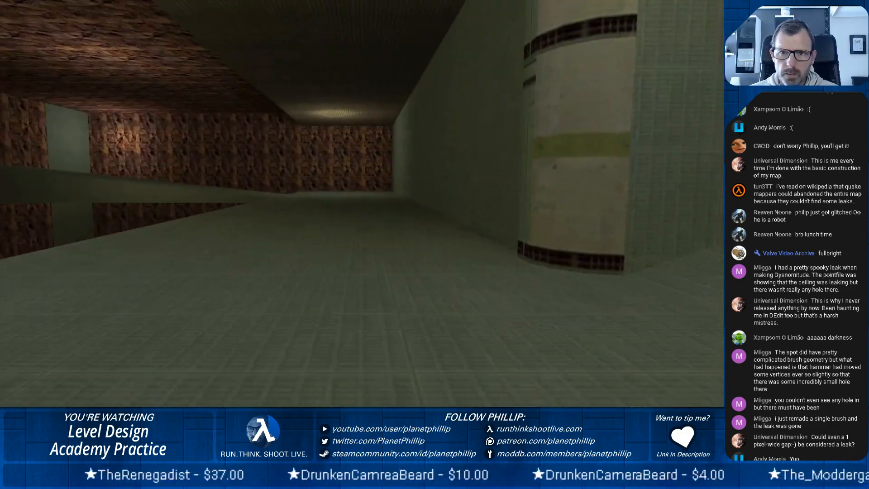
key(w)
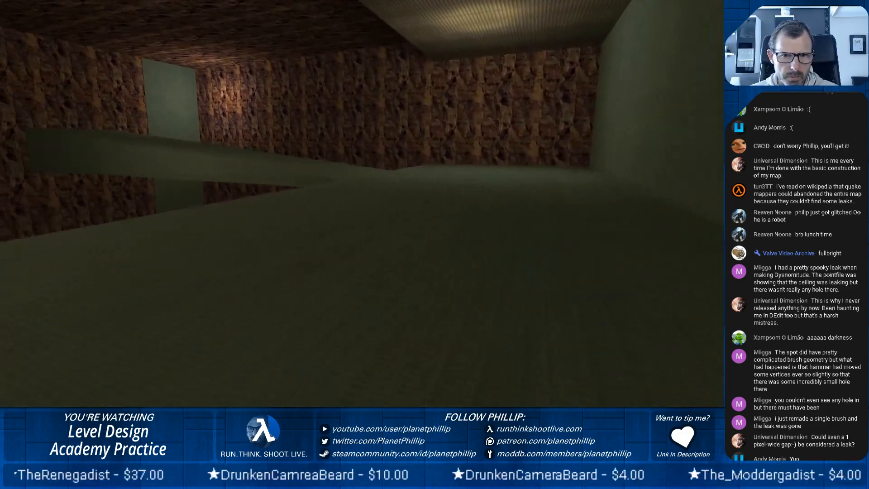
Check the moving ramp from the ledge in the rock-walled room at its different positions against the tall opening.
key(w)
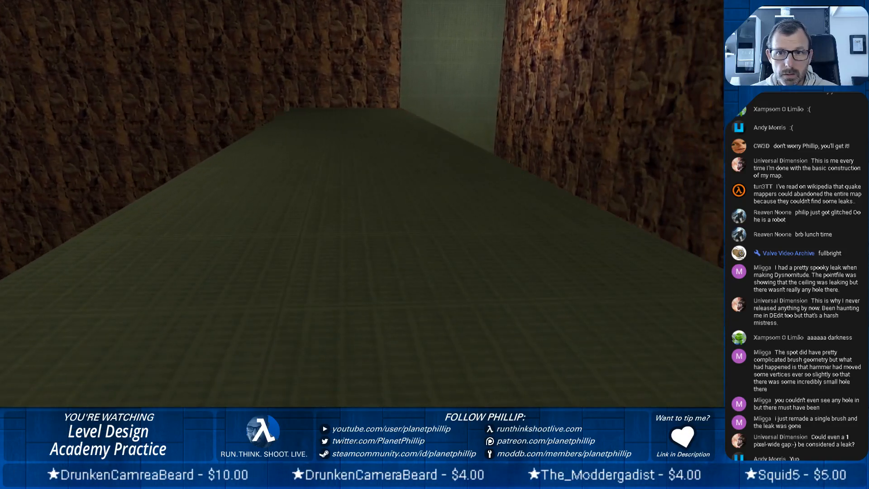
key(d)
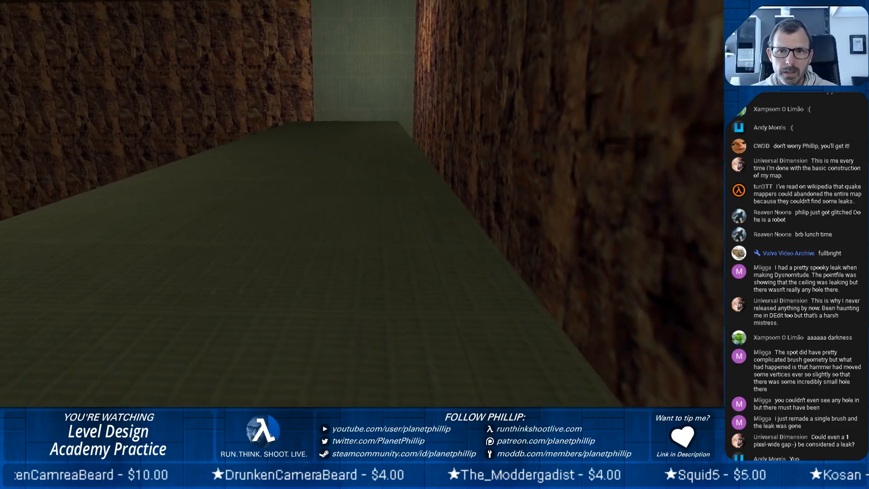
key(a)
key(s)
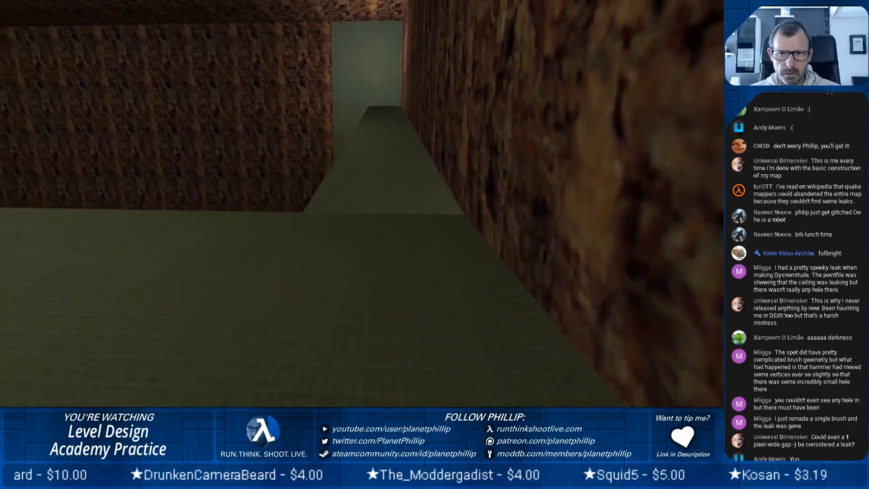
key(w)
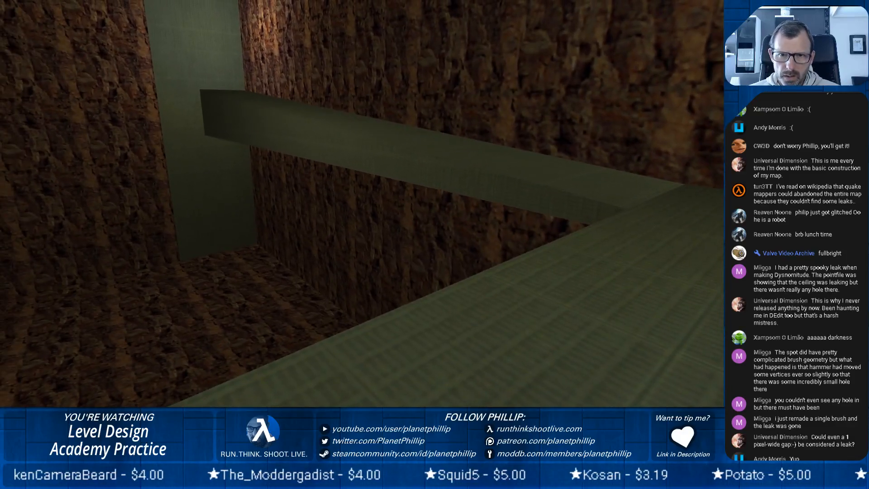
key(d)
key(d)
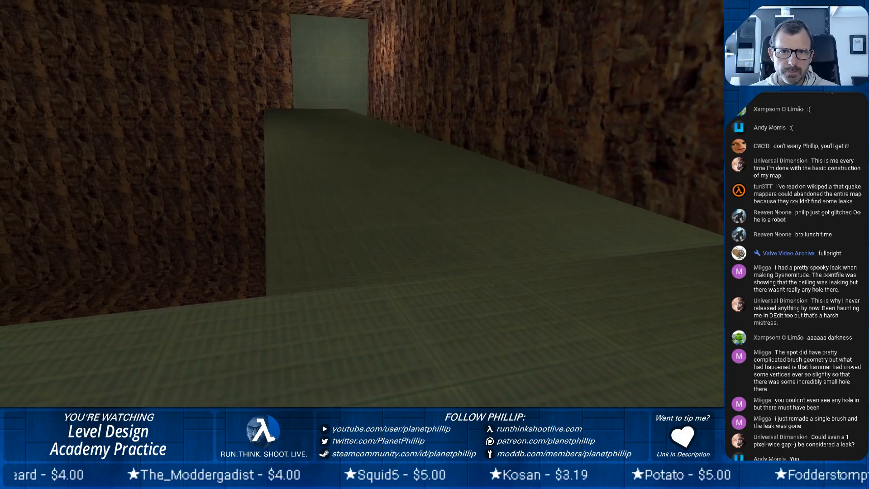
key(d)
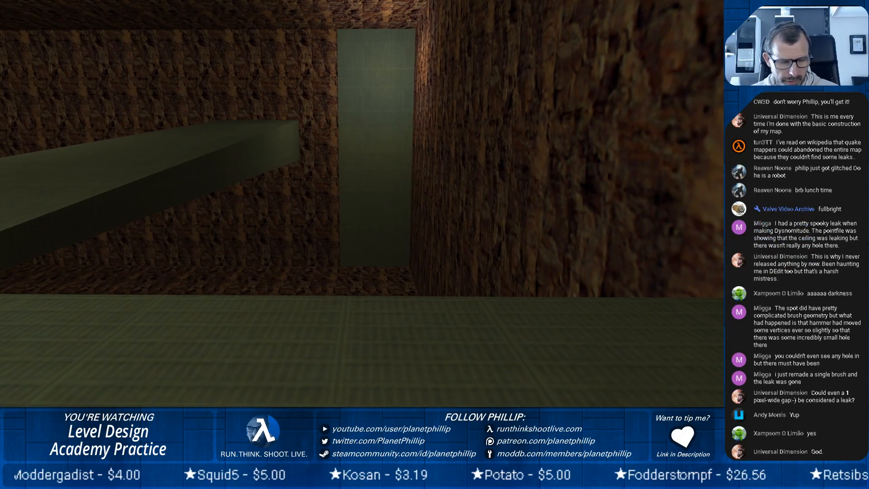
Walk back and forth along the ledge and return to the ramp to inspect the lighting of the walls and floor.
key(w)
key(w)
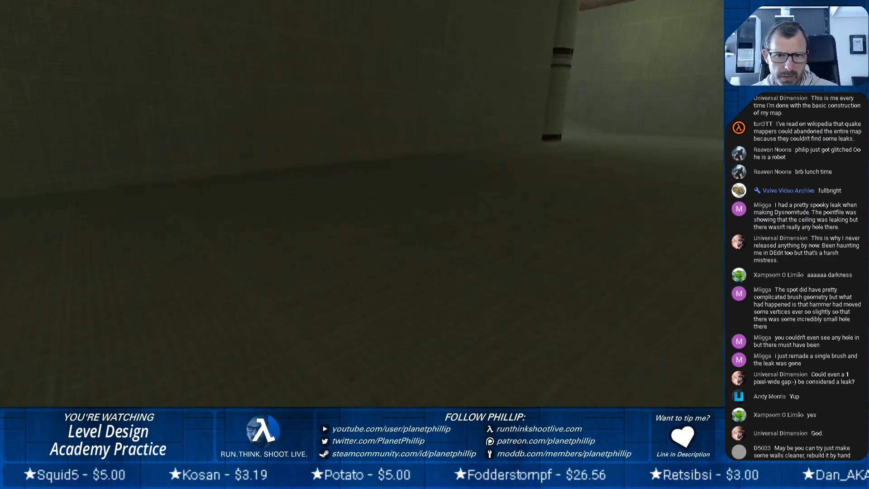
key(w)
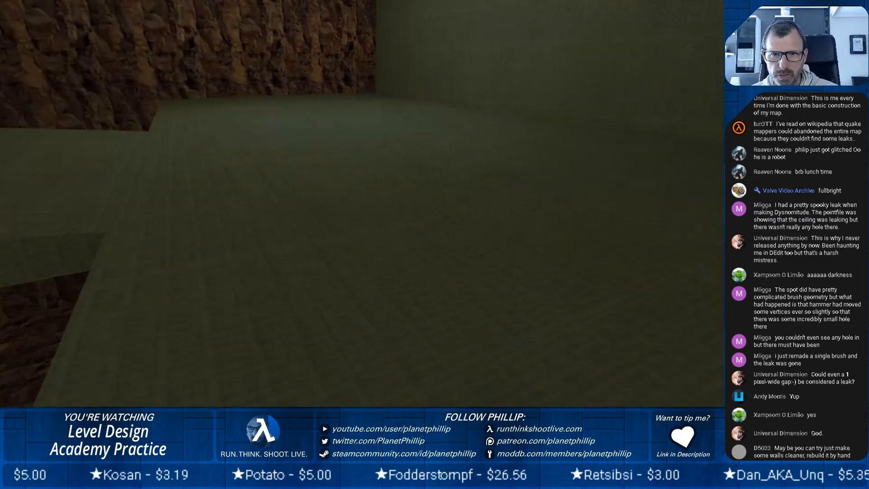
key(w)
key(w)
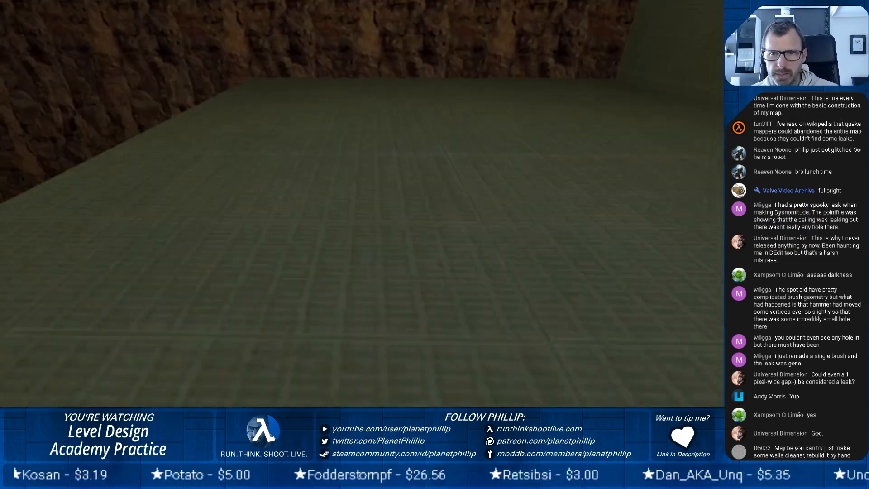
key(w)
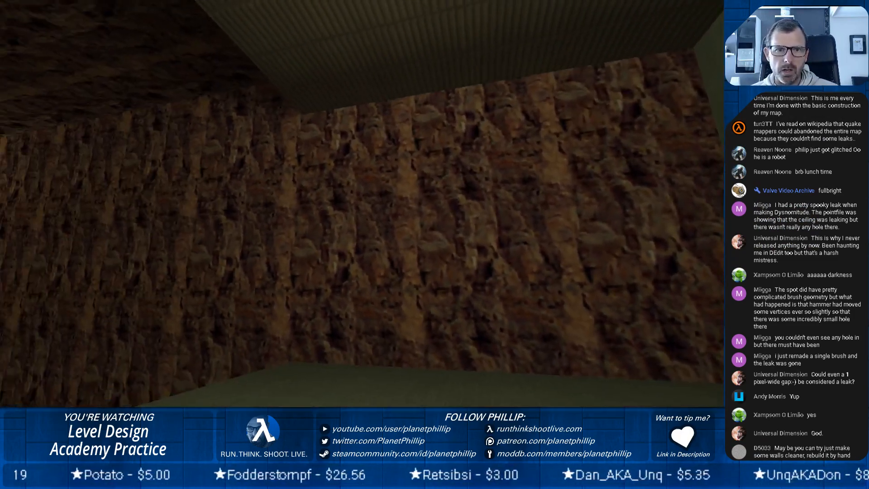
key(w)
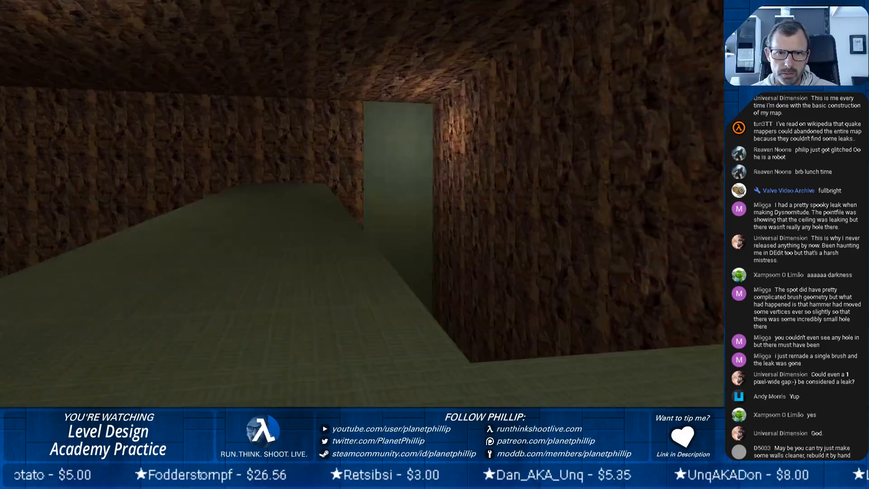
key(w)
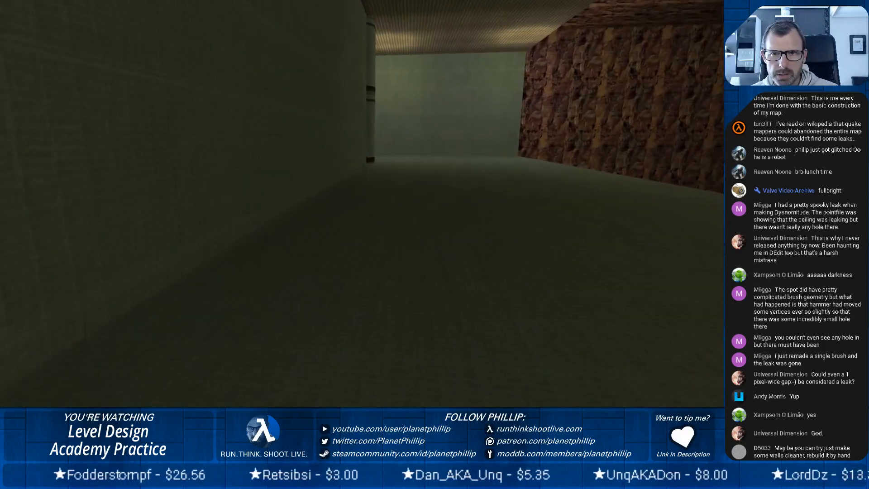
key(w)
key(w)
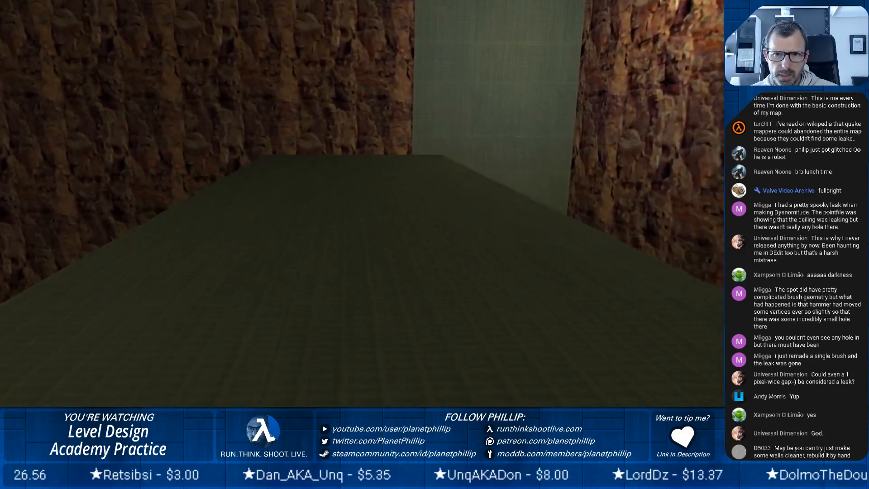
key(w)
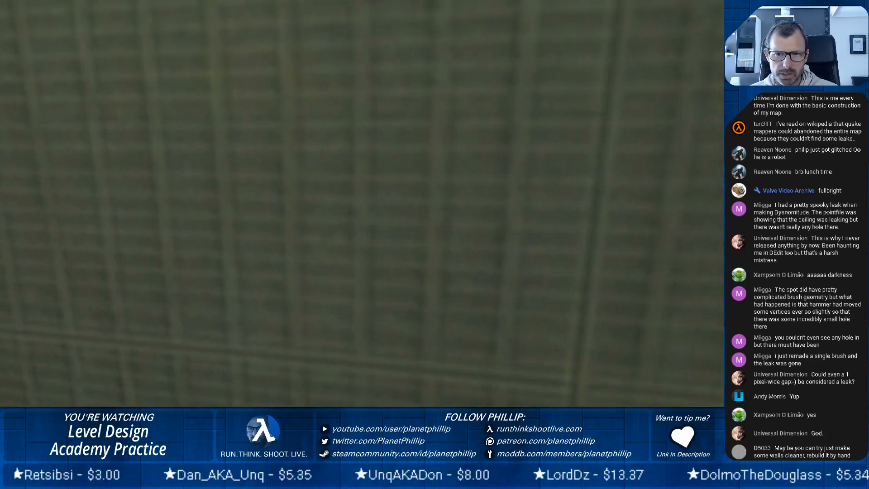
key(w)
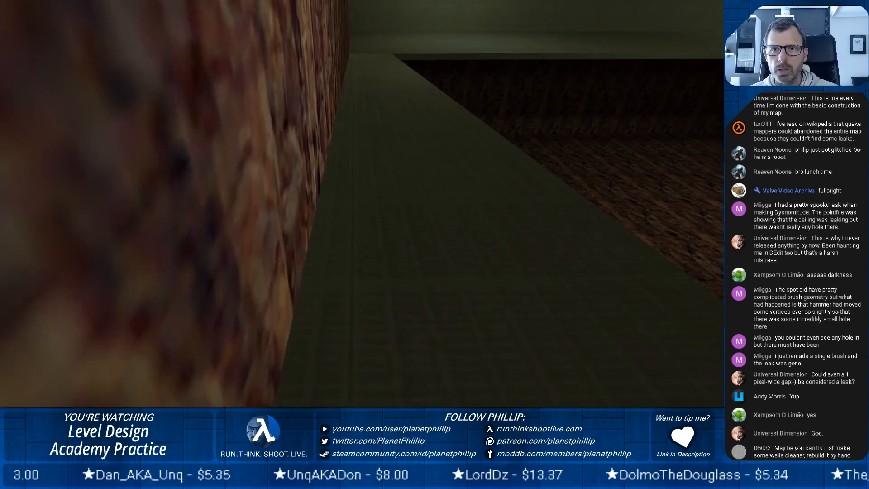
key(w)
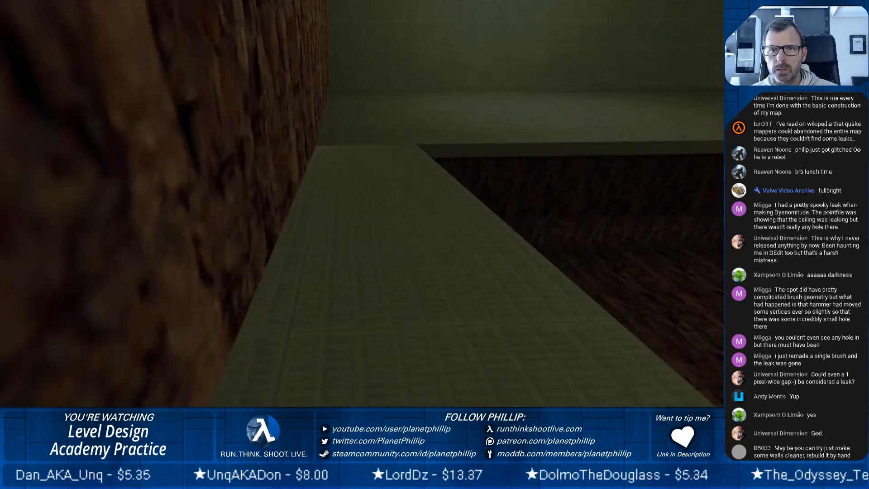
key(w)
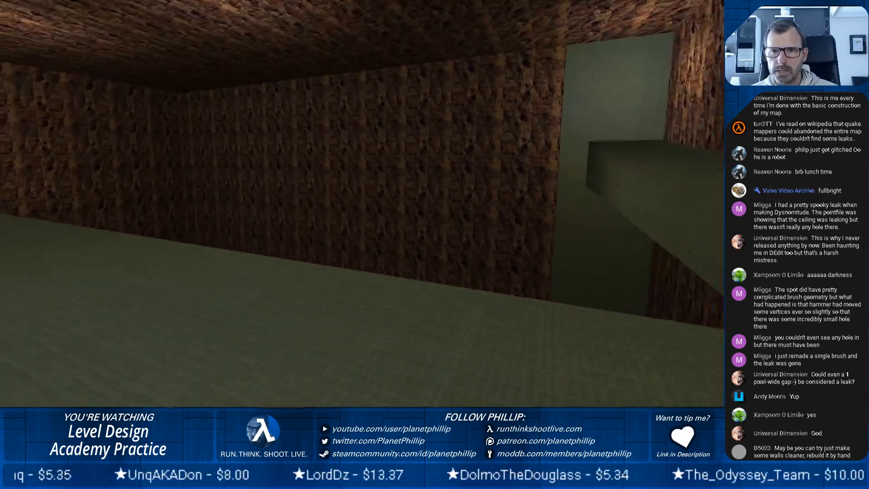
key(w)
key(d)
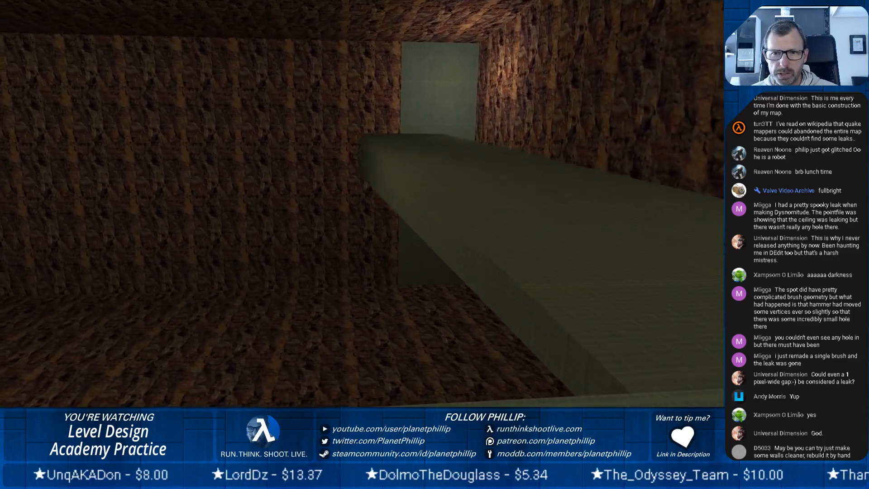
key(w)
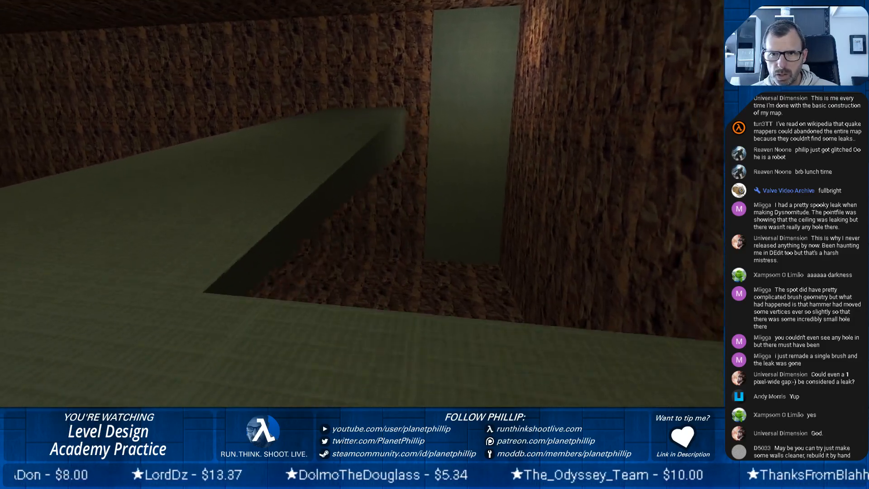
key(a)
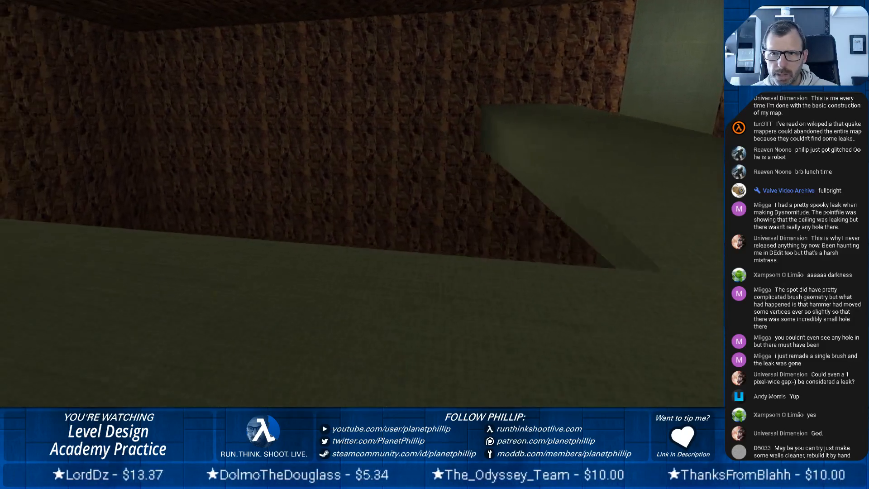
key(w)
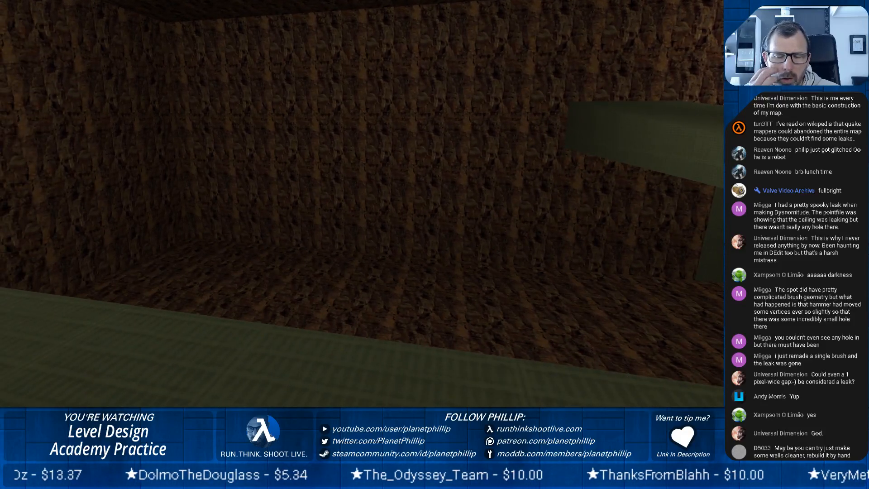
key(d)
key(s)
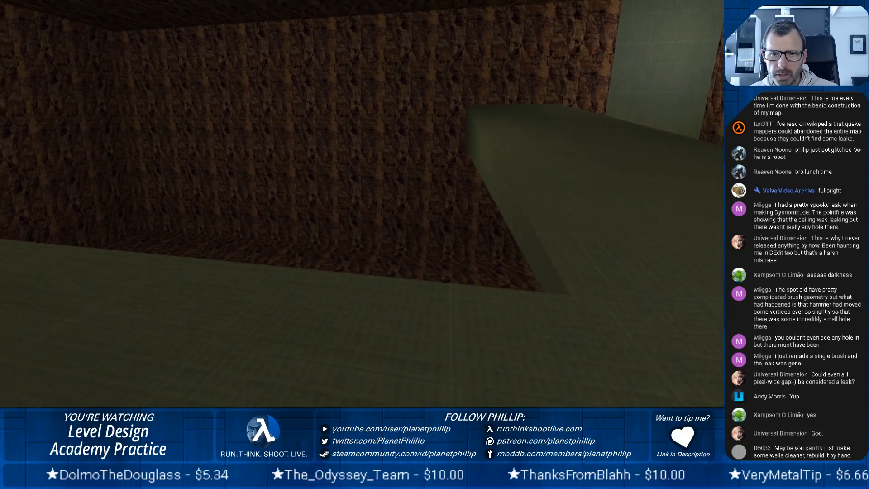
key(w)
key(s)
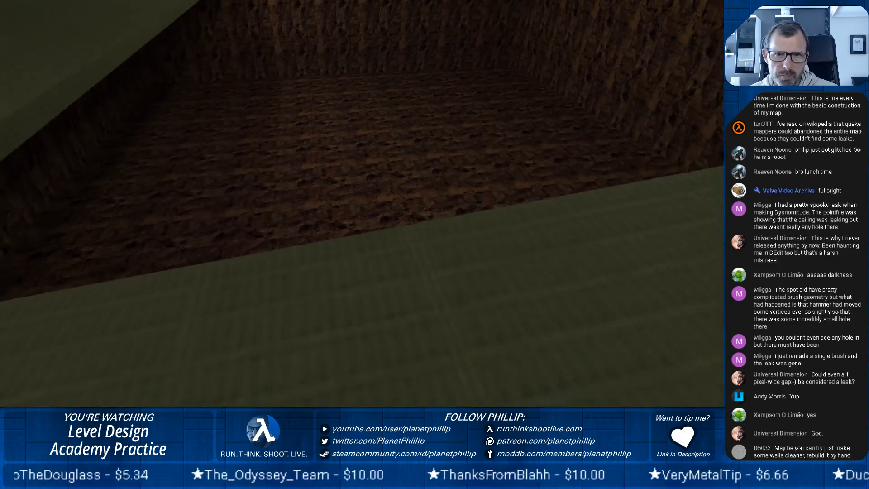
key(w)
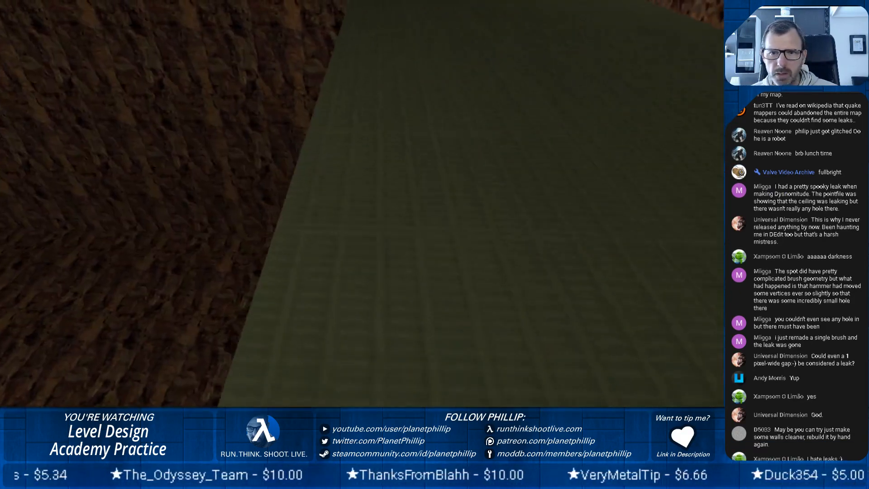
key(w)
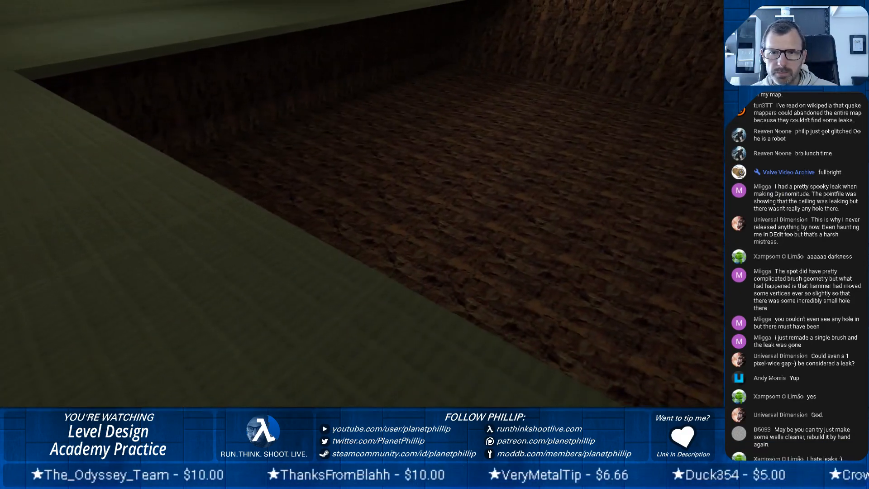
key(w)
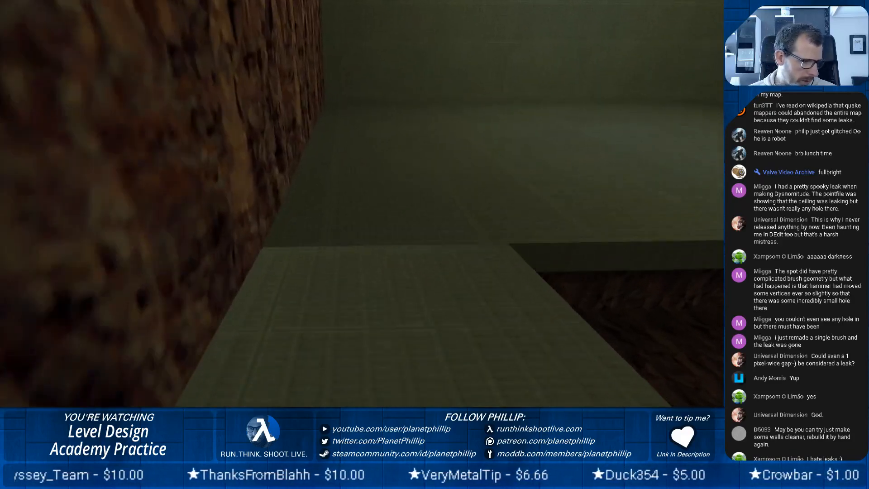
key(w)
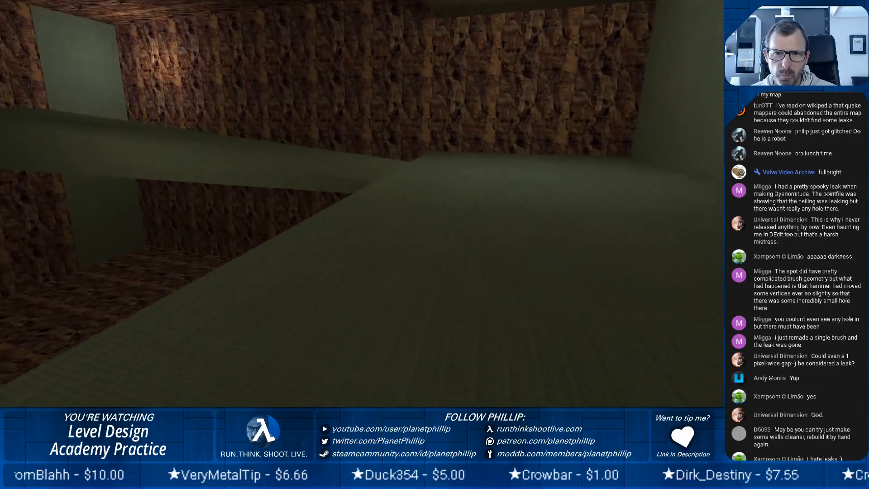
key(d)
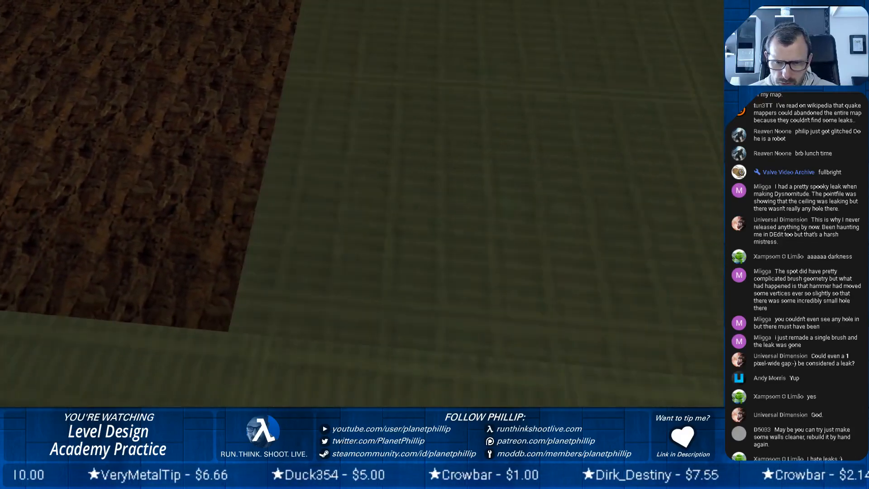
key(w)
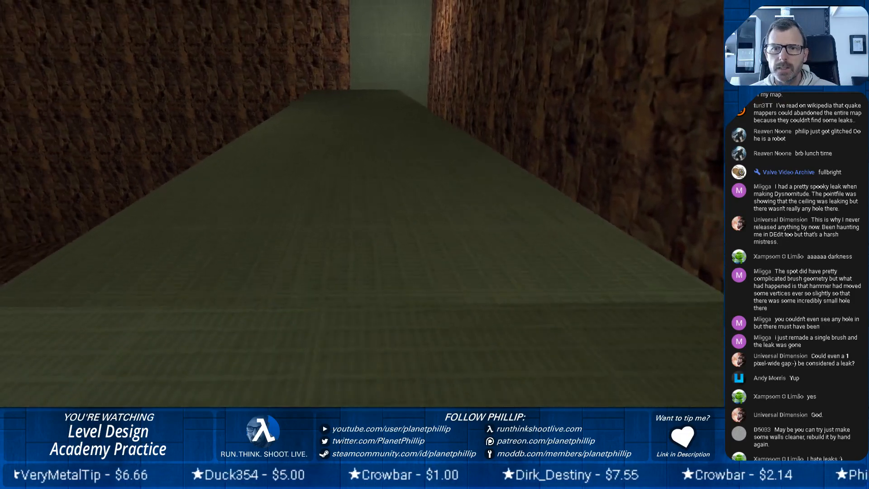
key(a)
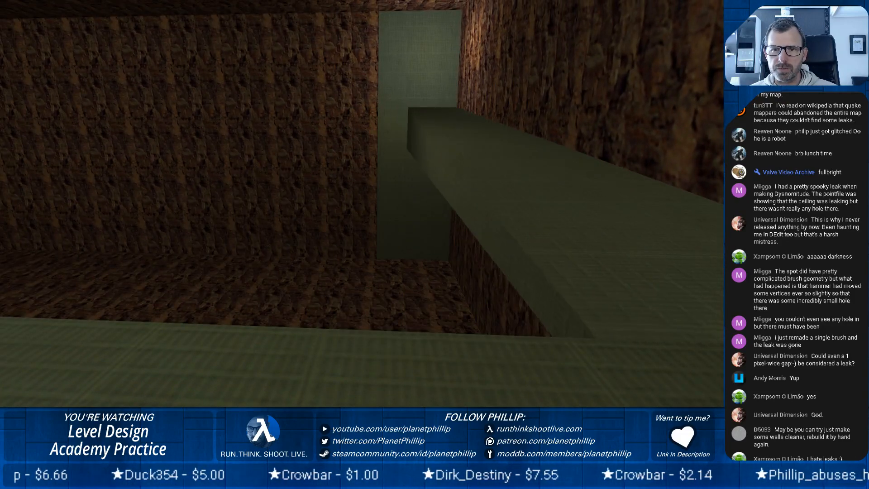
key(w)
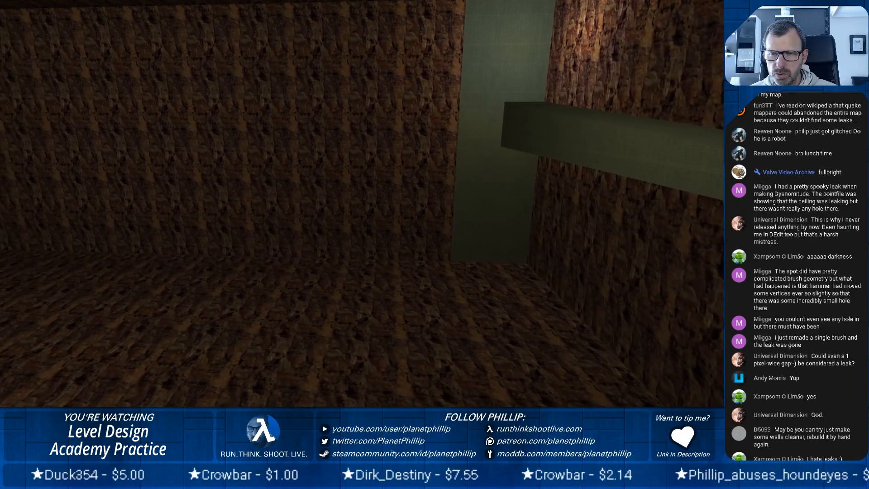
key(s)
key(s)
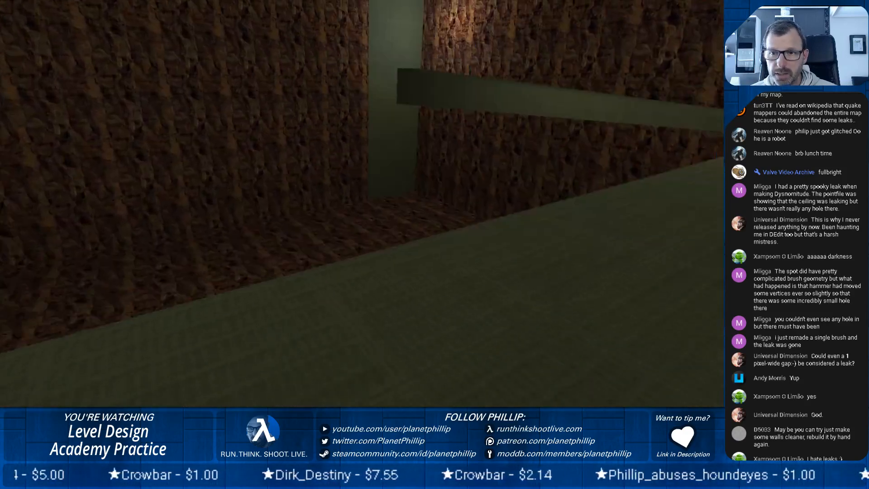
key(a)
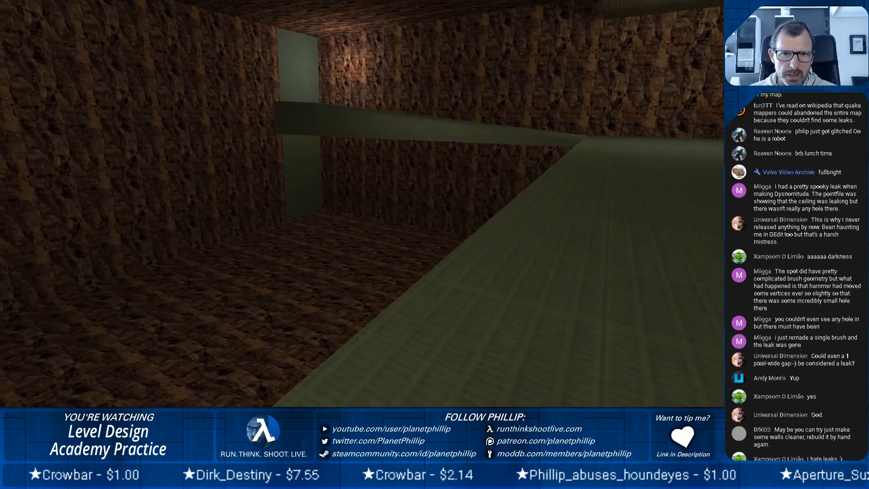
key(a)
key(w)
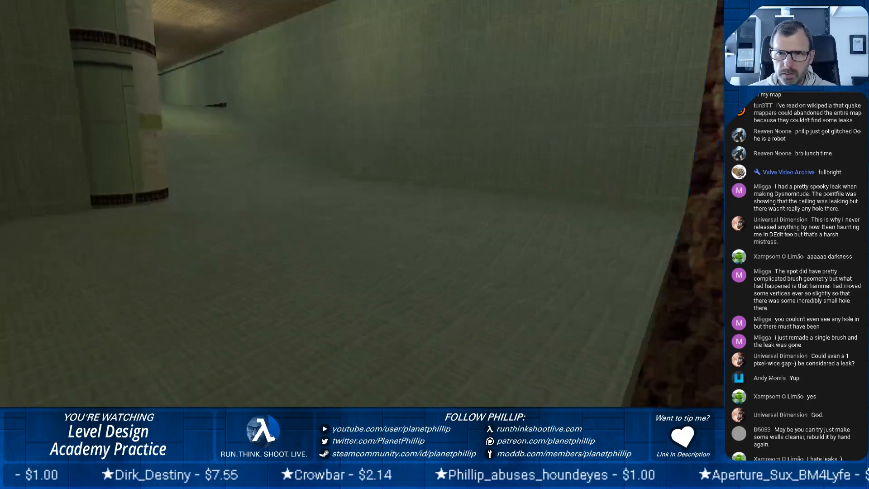
key(w)
key(d)
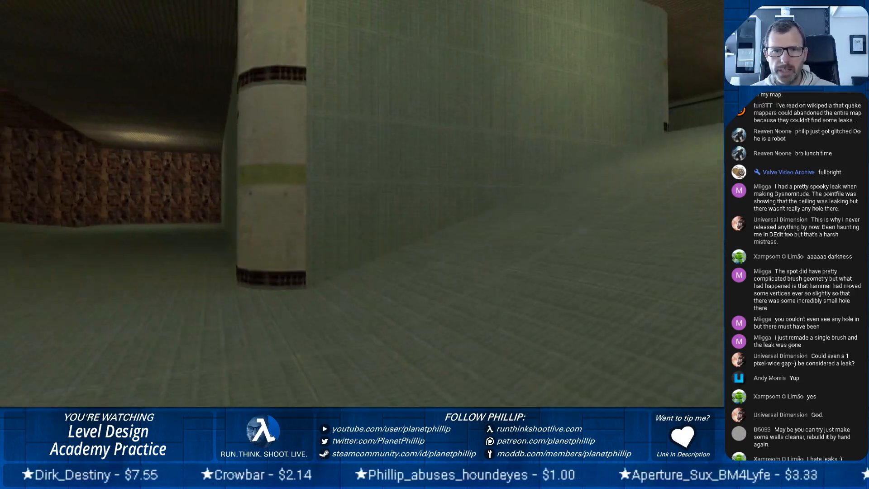
key(w)
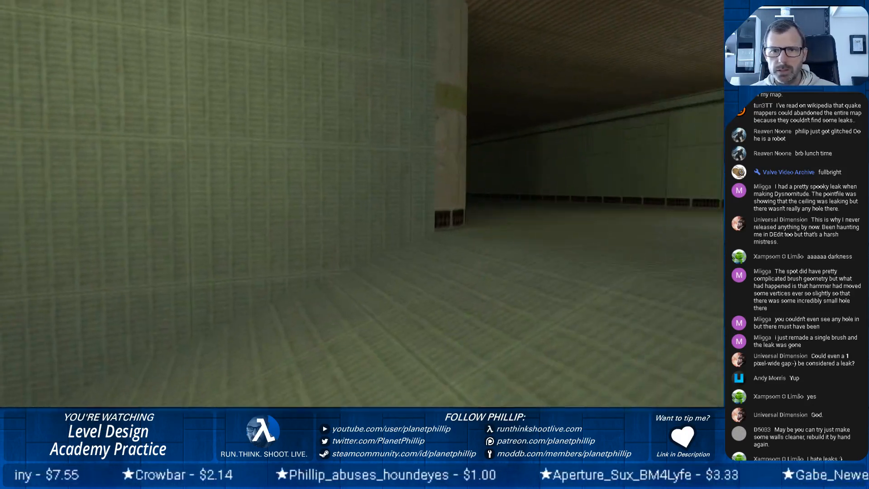
key(d)
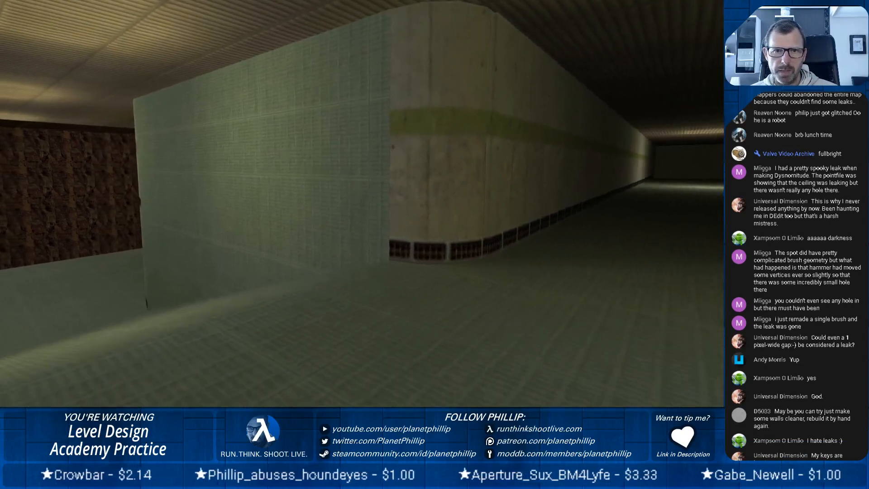
key(a)
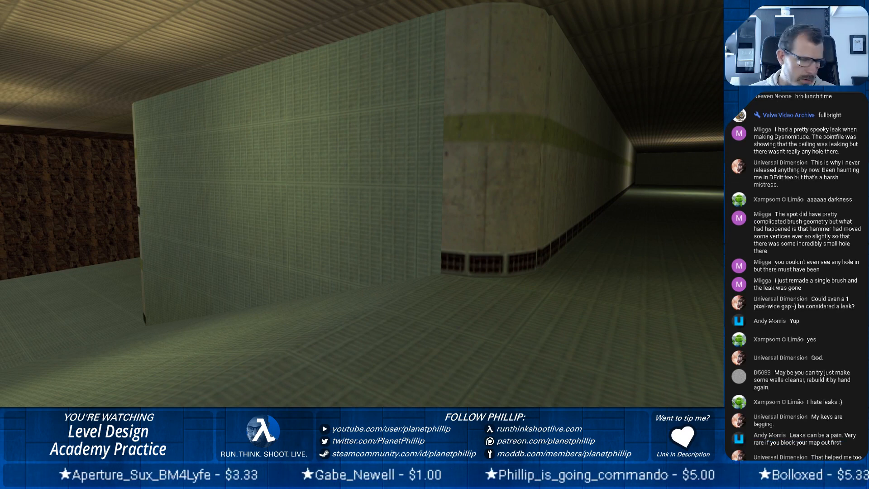
key(w)
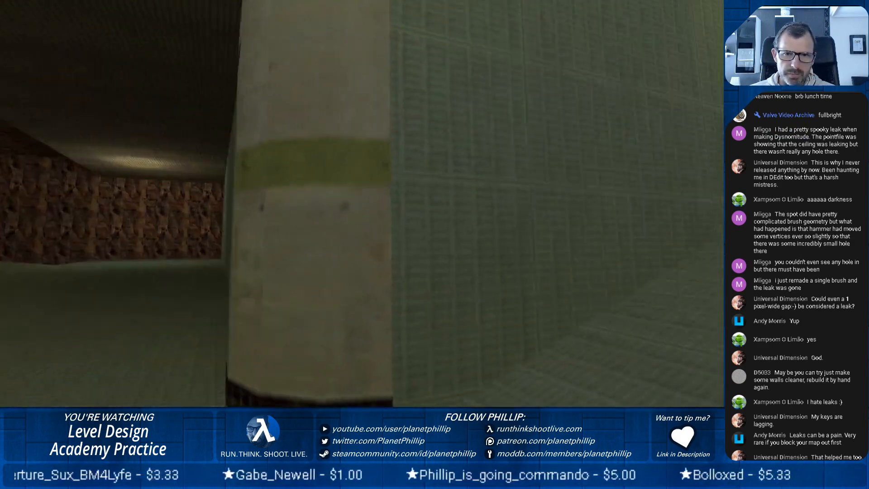
key(s)
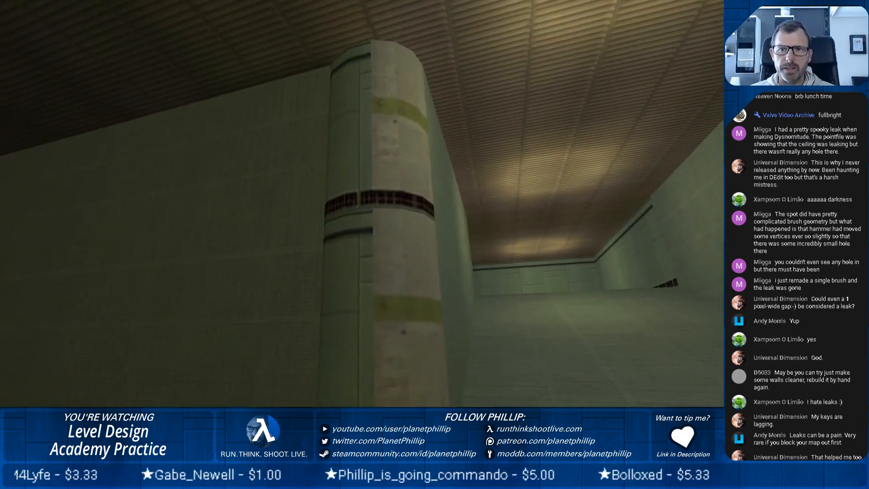
key(d)
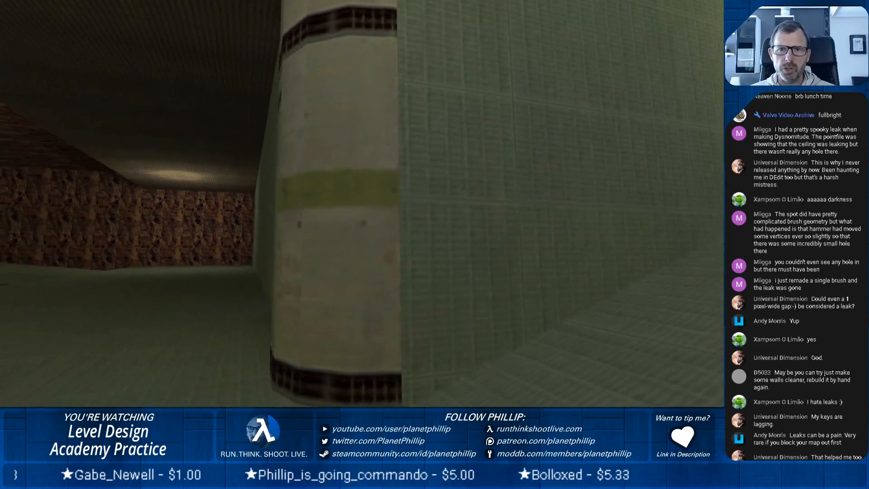
key(s)
key(a)
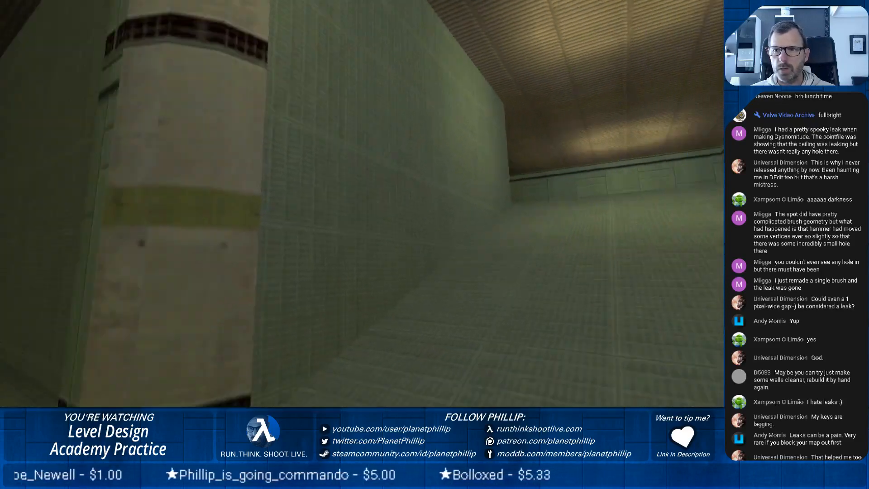
key(w)
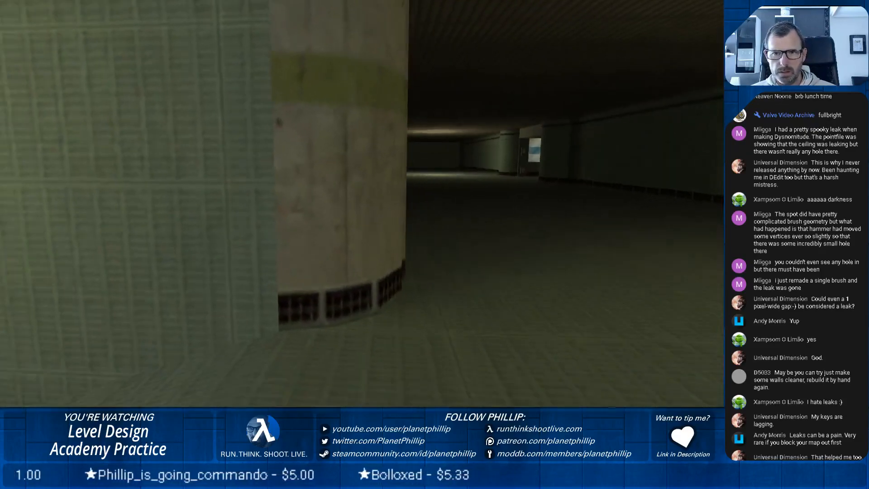
key(s)
key(a)
key(w)
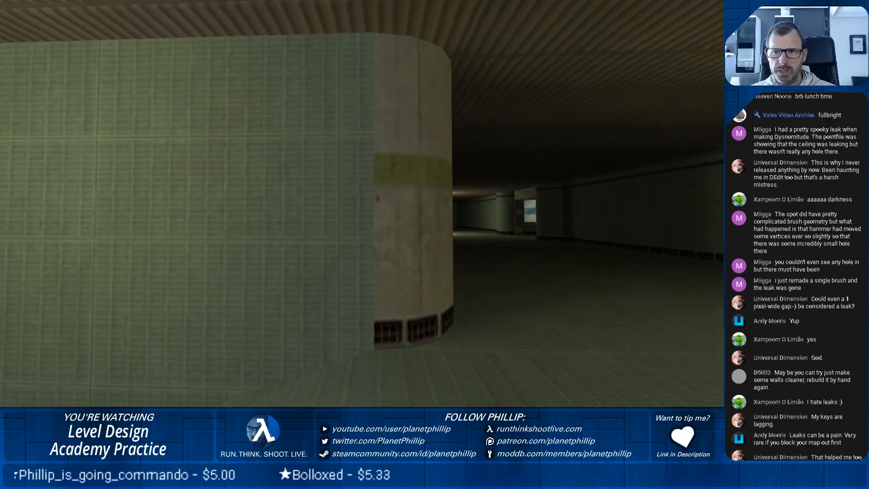
key(w)
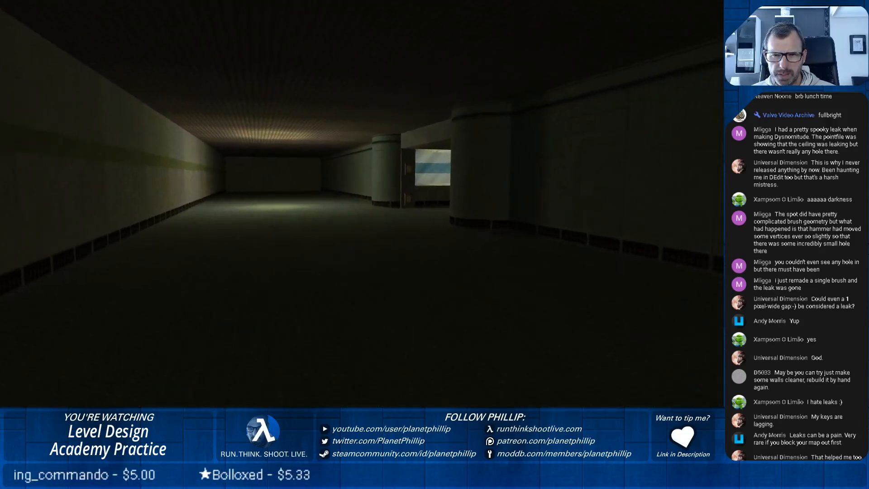
key(w)
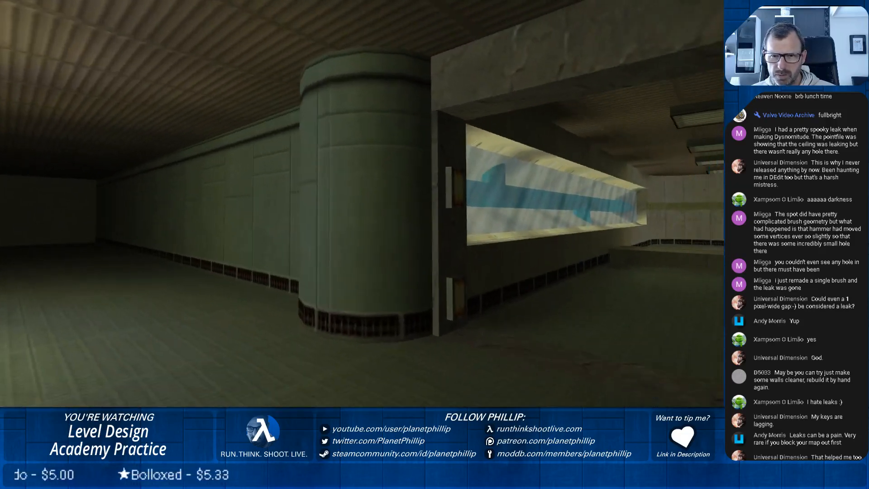
key(w)
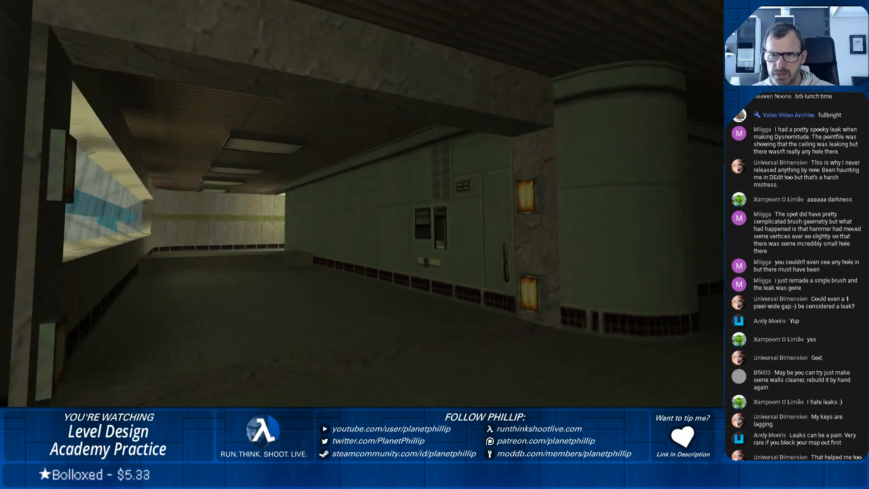
key(d)
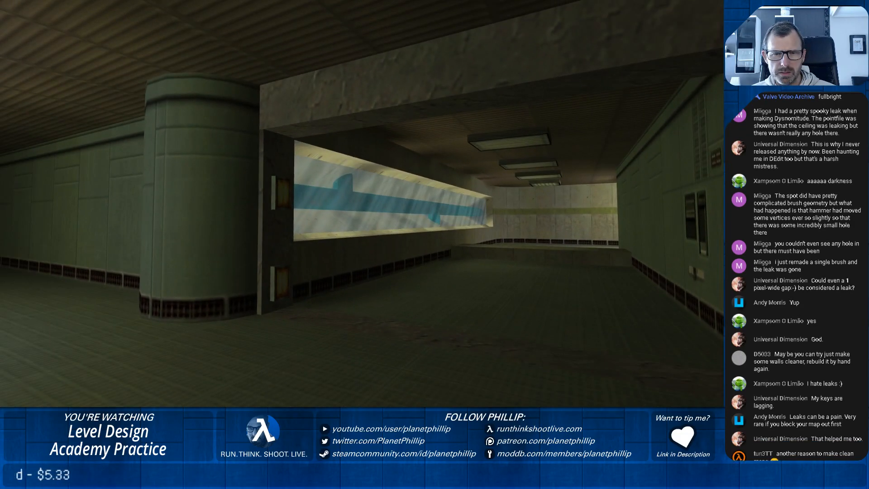
Walk past the window wall into the dark corridor to check its lighting, and switch back to the map editor.
key(w)
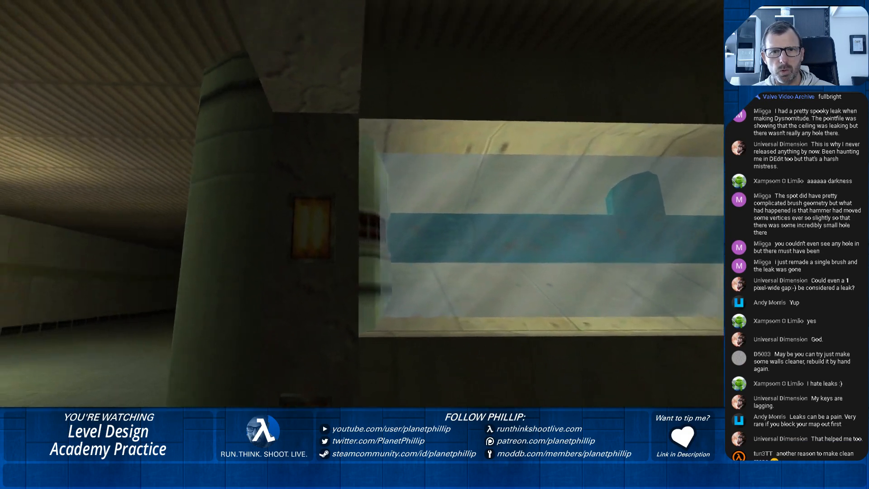
key(w)
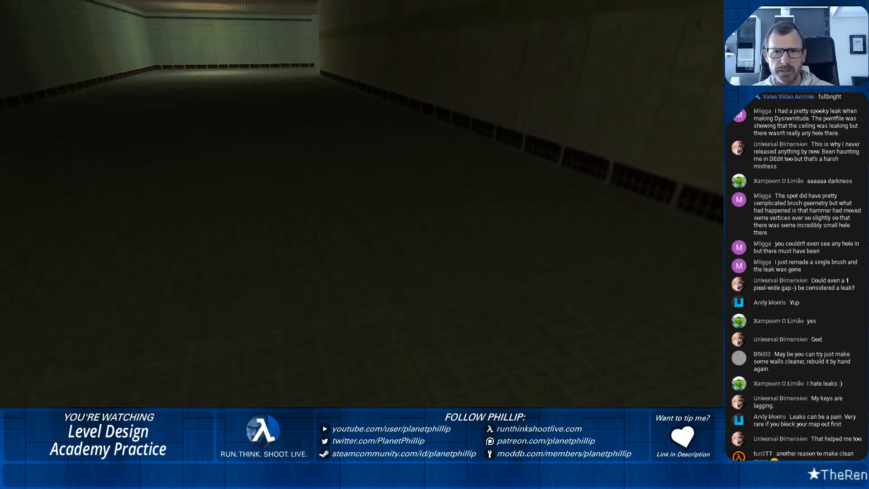
key(Escape)
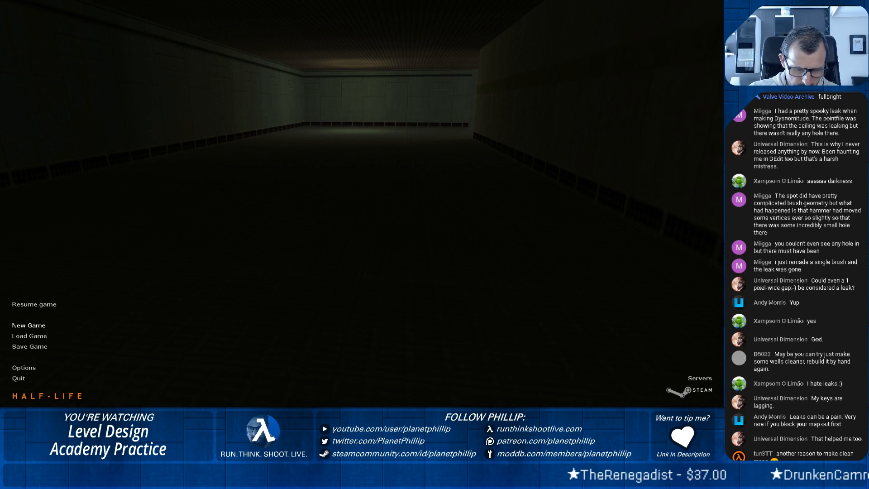
key(alt+Tab)
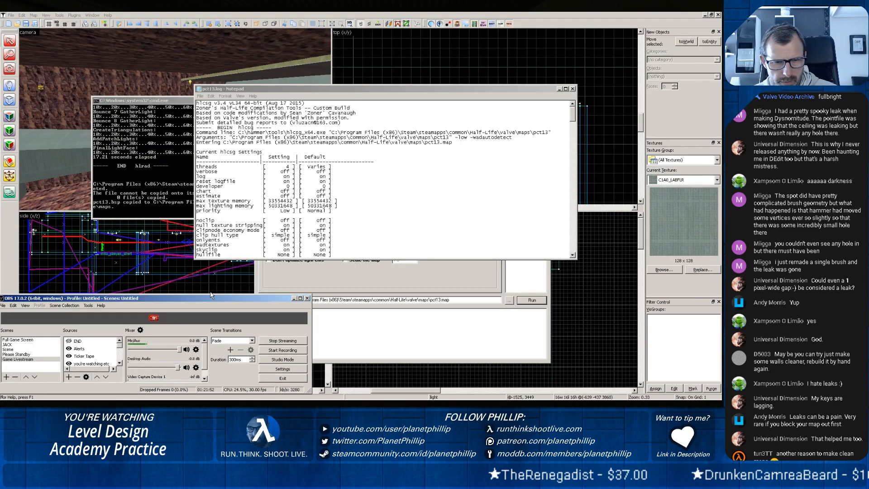
click(492, 12)
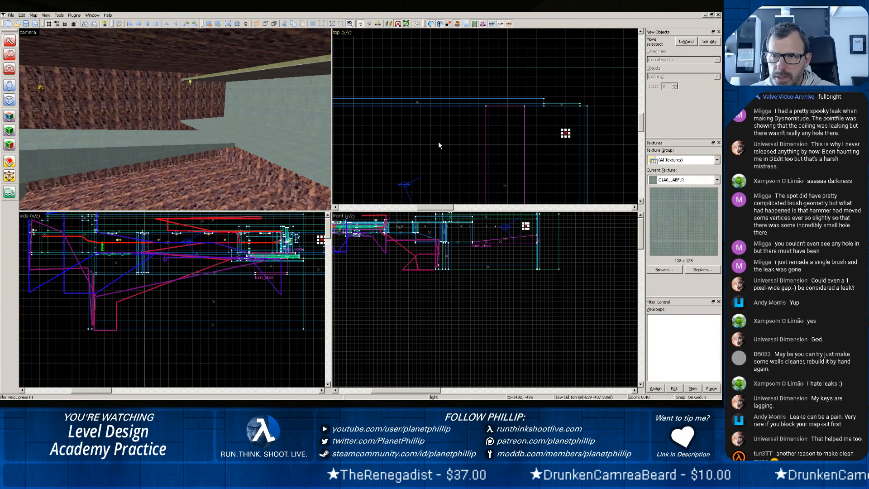
Try moving the func_door ramp across the rock-walled room towards the far wall.
click(156, 148)
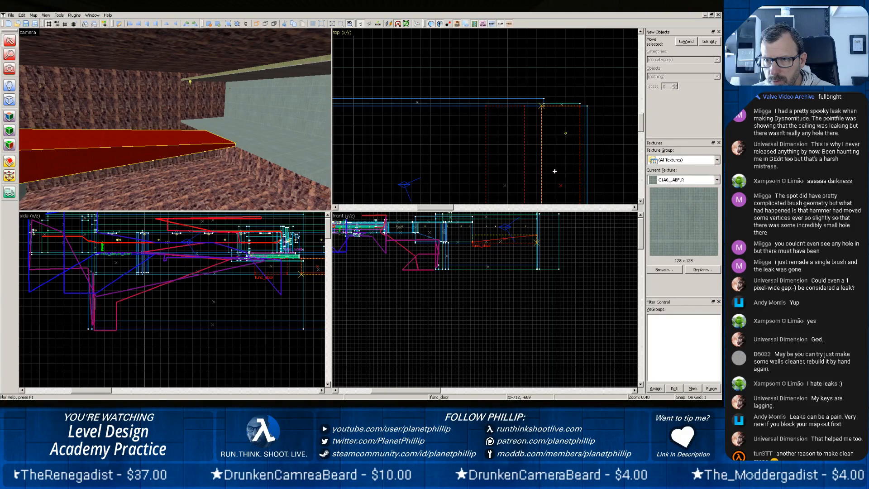
drag(554, 171, 555, 172)
scroll(566, 159, up, 6)
scroll(563, 97, down, 5)
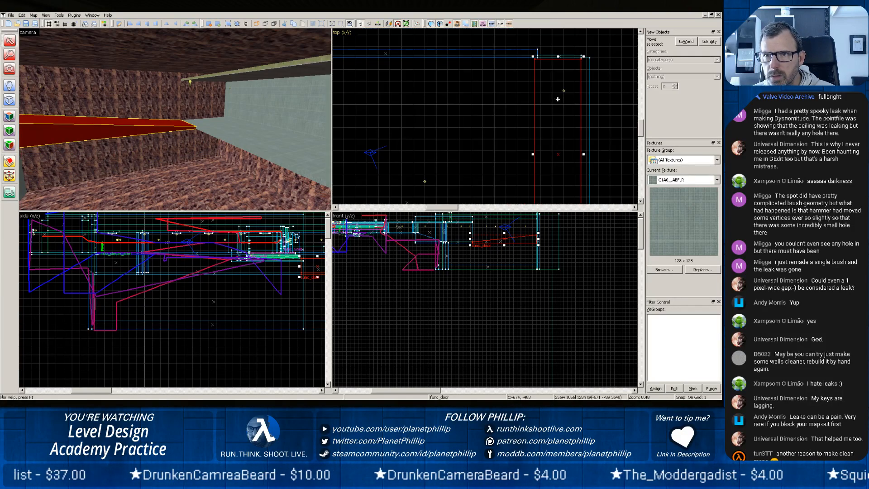
scroll(558, 107, up, 2)
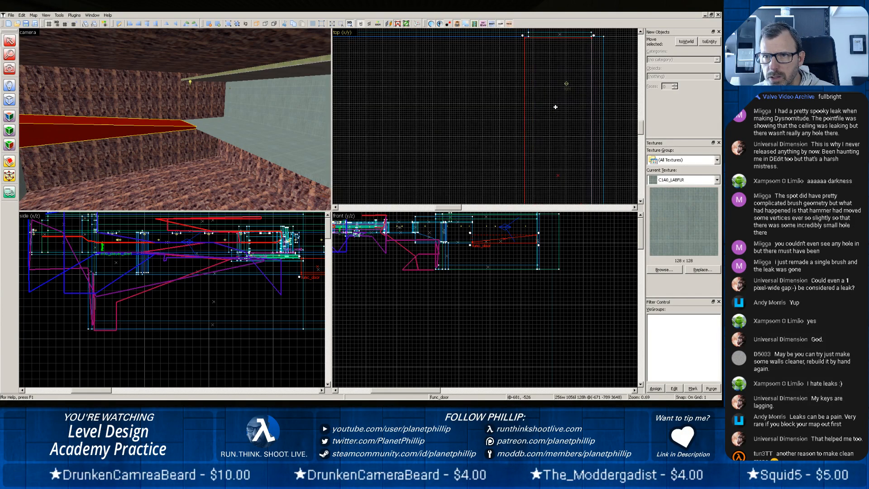
key(ctrl+z)
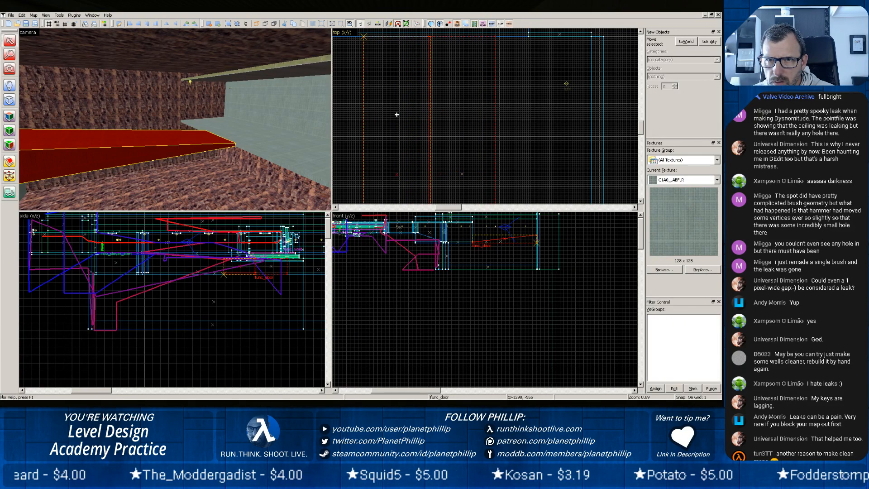
Reposition the func_door ramp at about x -1285 and set its Lip to -400.
key(ctrl+z)
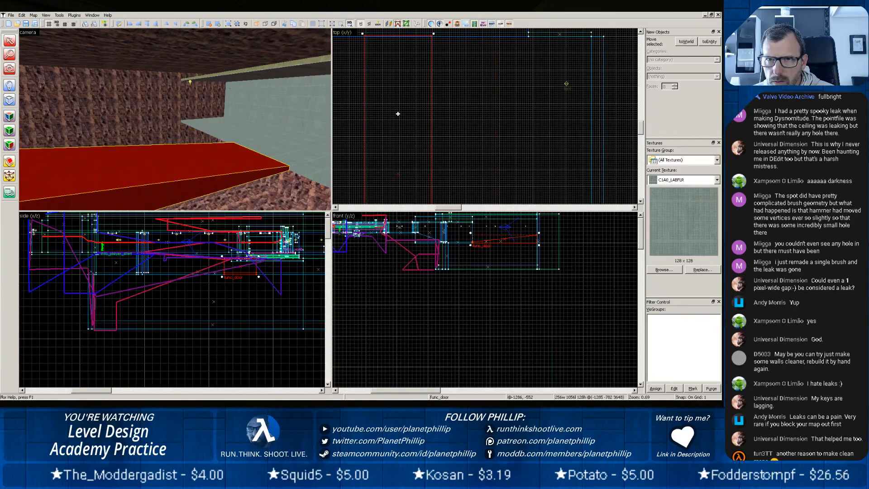
right_click(196, 160)
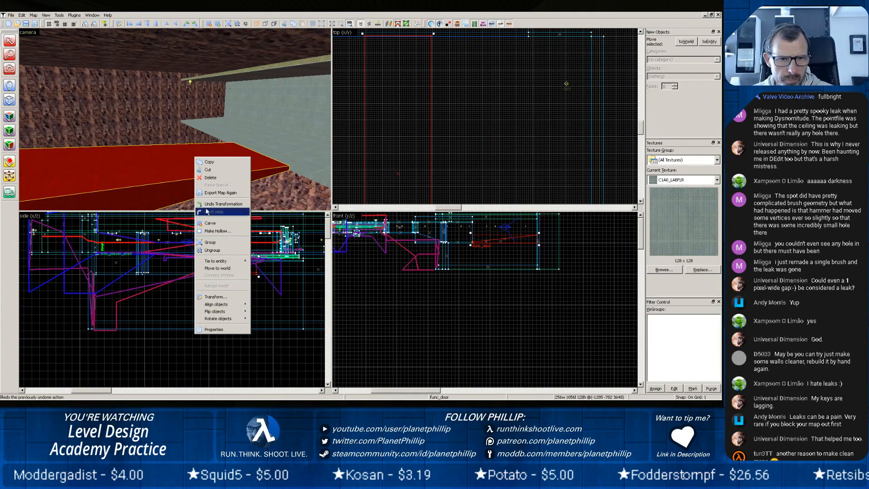
click(210, 332)
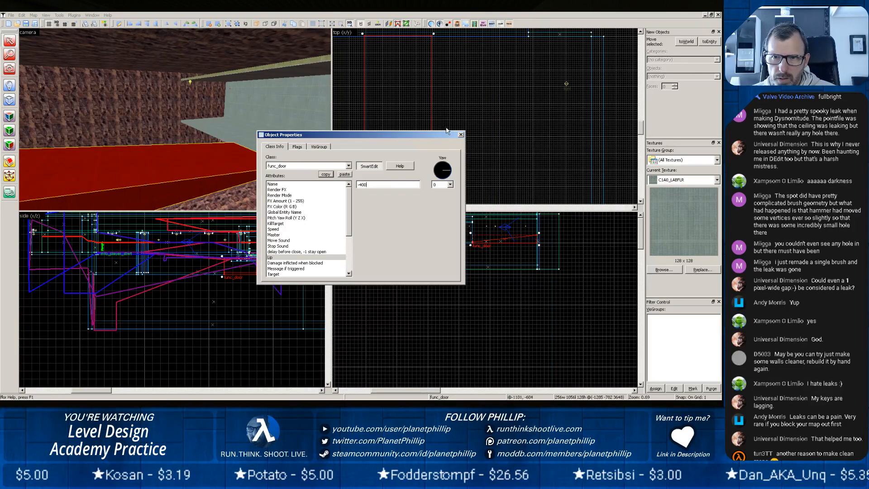
click(461, 135)
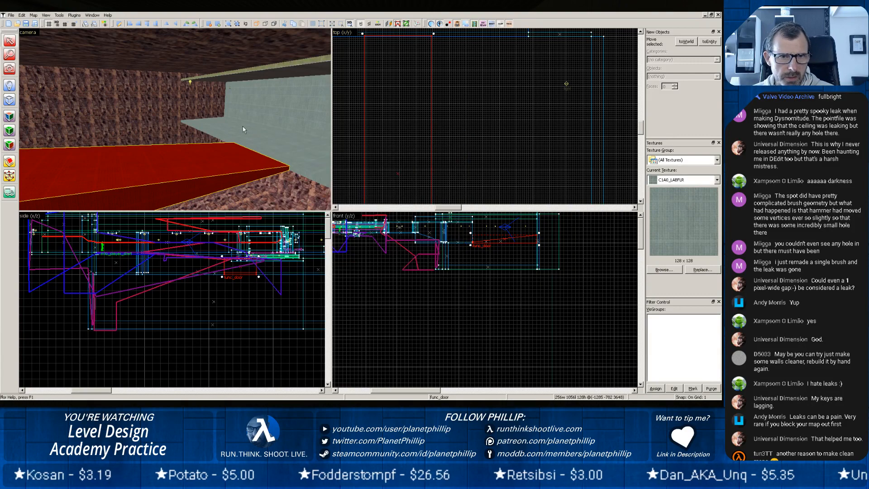
Examine the plain and panelled walls of the adjoining corridor, including where they meet the floor and ceiling.
key(z)
key(w)
key(w)
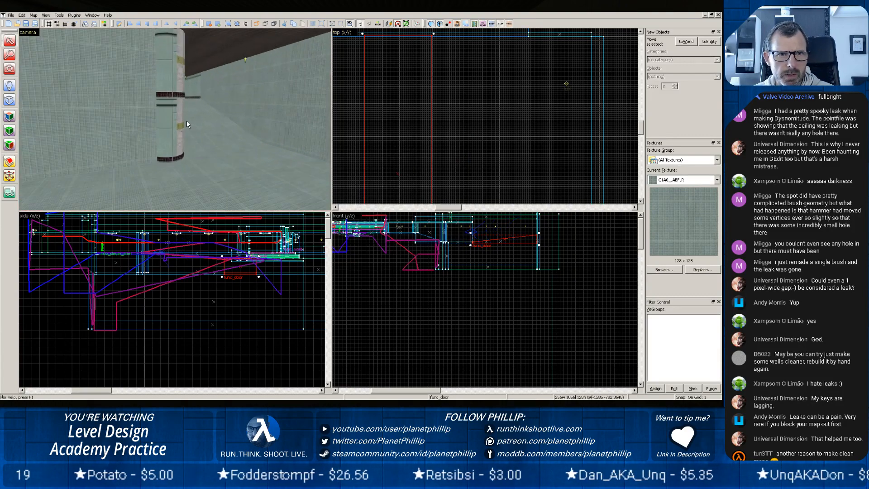
key(w)
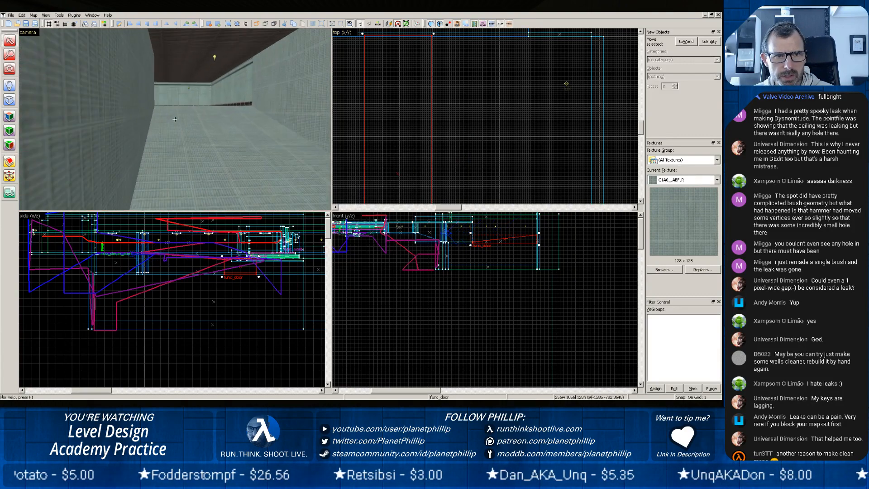
key(w)
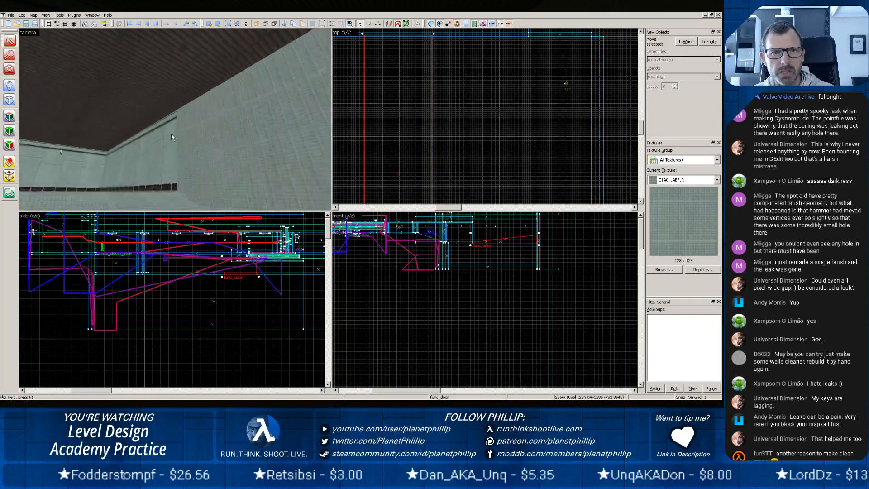
key(z)
key(z)
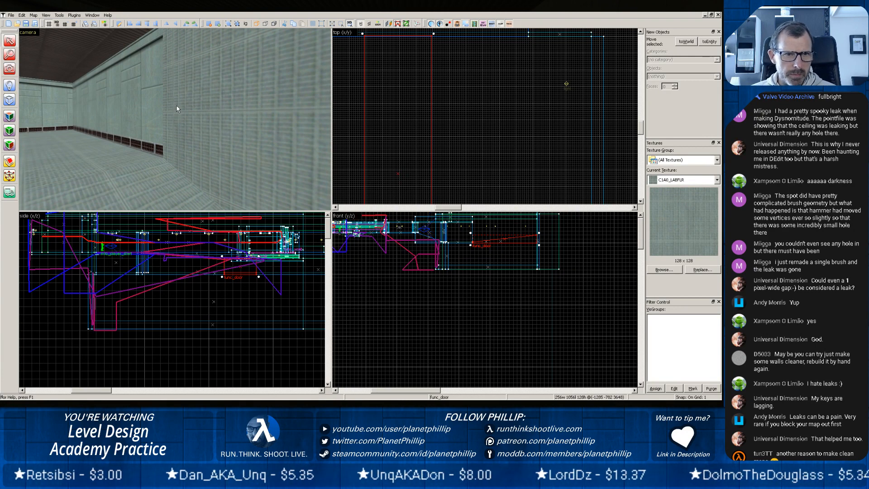
key(z)
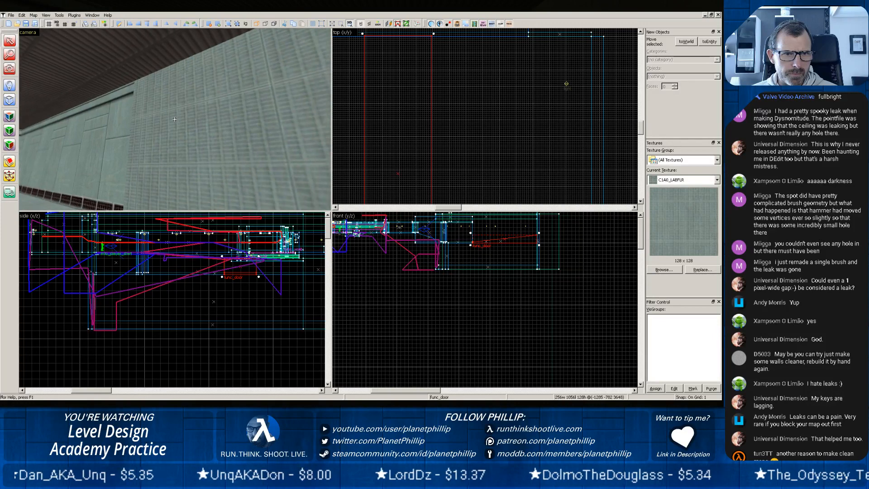
key(z)
Select the large plain wall brush beside the panelled wall and unload the leak pointfile.
click(97, 143)
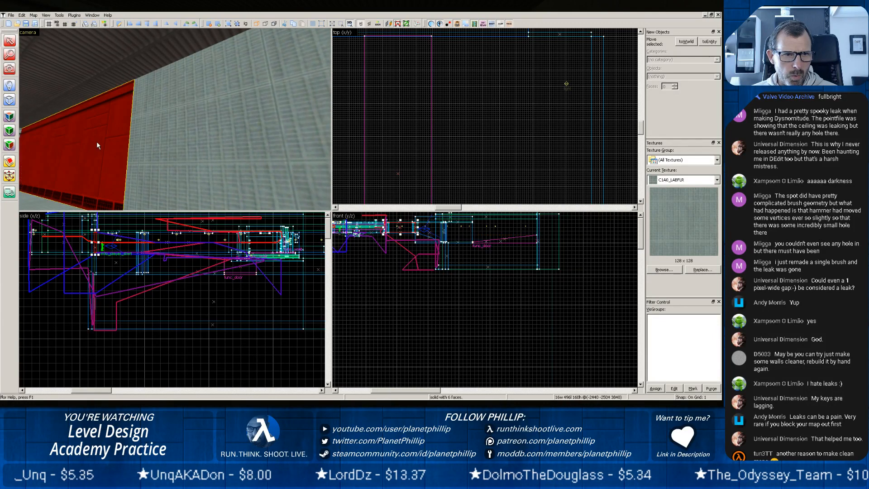
click(214, 154)
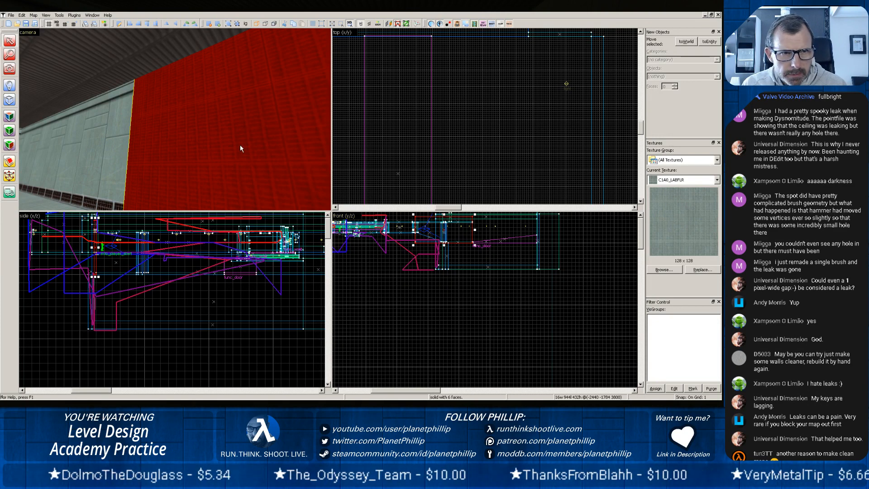
scroll(240, 145, down, 1)
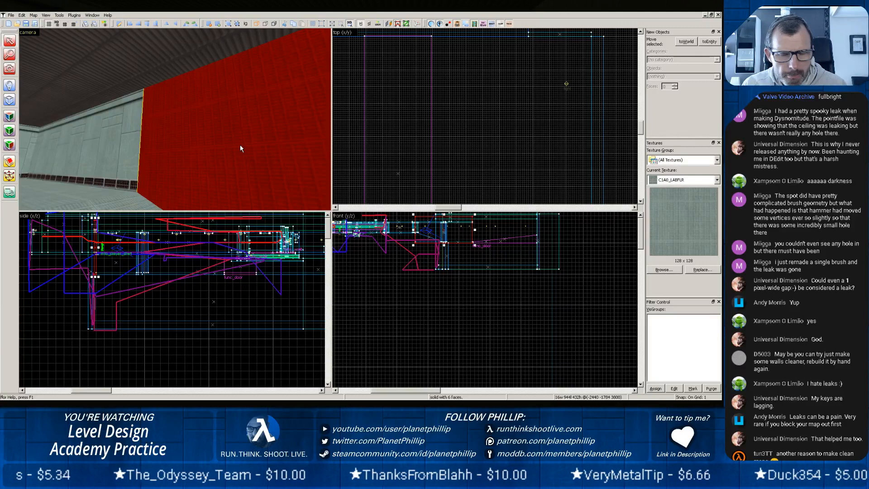
scroll(430, 240, up, 3)
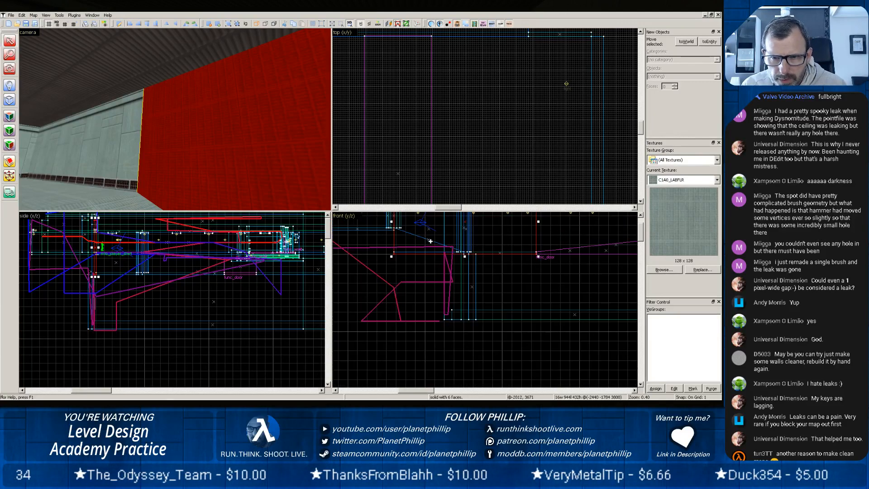
click(33, 15)
click(48, 117)
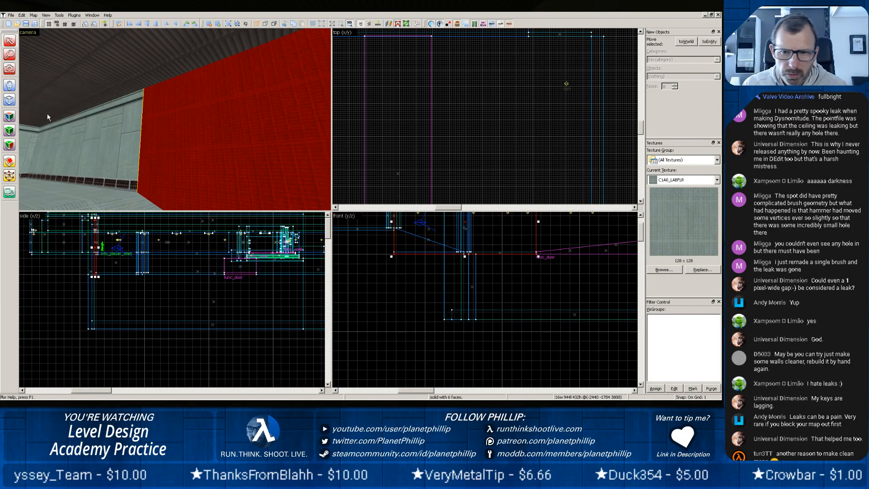
Raise the lower edge of the selected plain wall brush to make it 256 units high.
scroll(449, 243, down, 2)
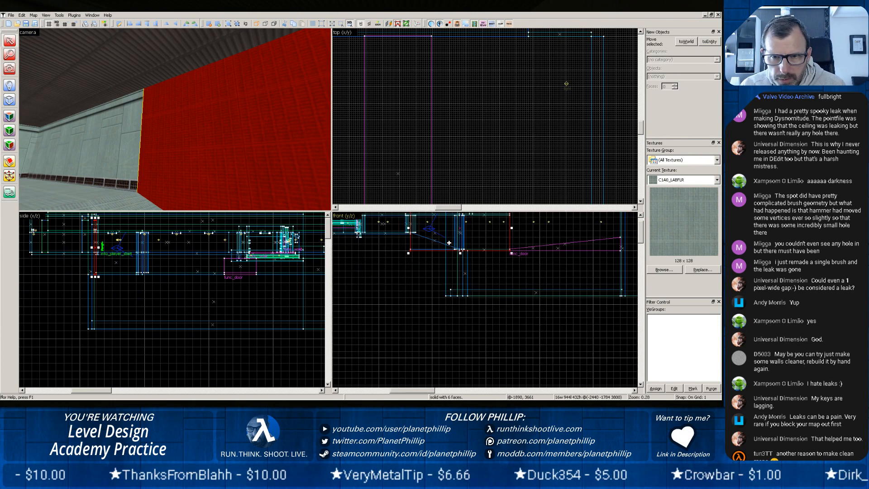
scroll(449, 243, down, 1)
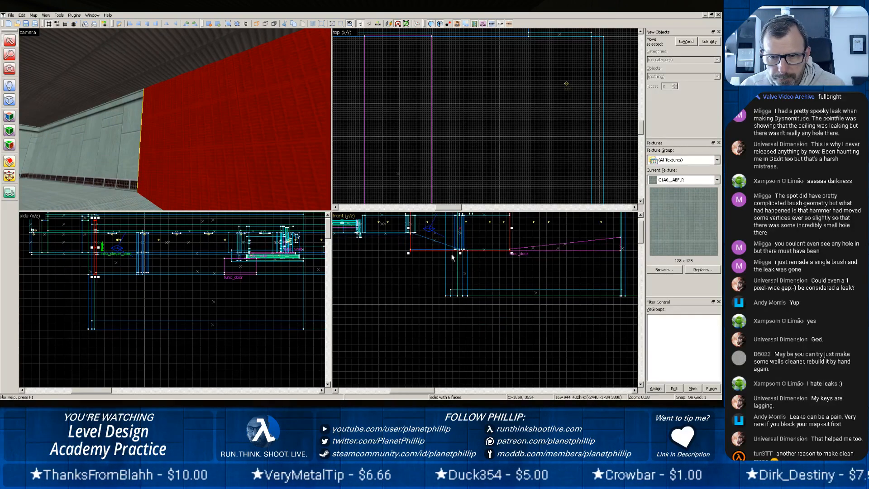
mouse_move(461, 254)
mouse_down()
mouse_move(462, 236)
mouse_move(426, 224)
mouse_up()
scroll(432, 231, up, 4)
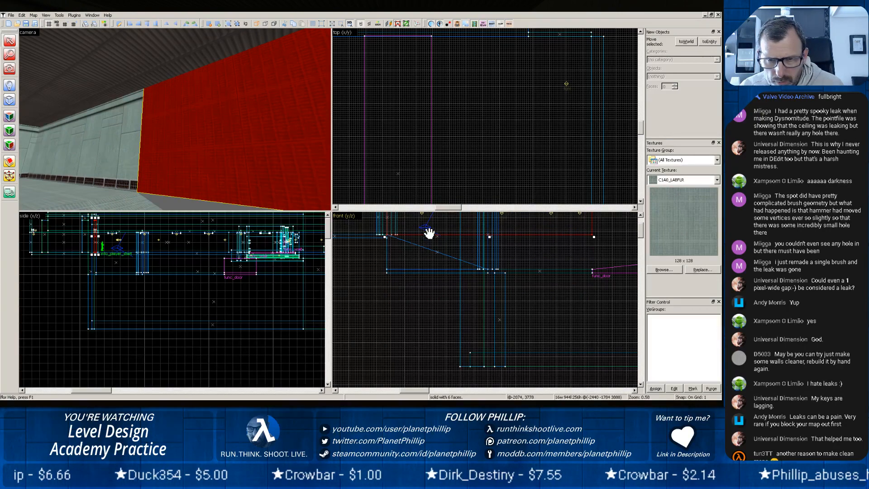
middle_drag(429, 234, 429, 309)
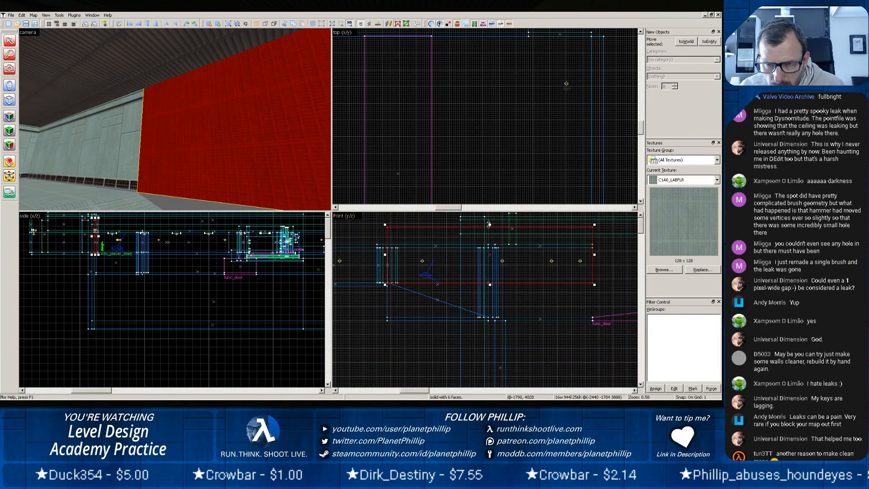
Lower the plain wall brush's upper edge and set the grid to 16 to make the brush exactly 160 units high.
drag(489, 224, 487, 245)
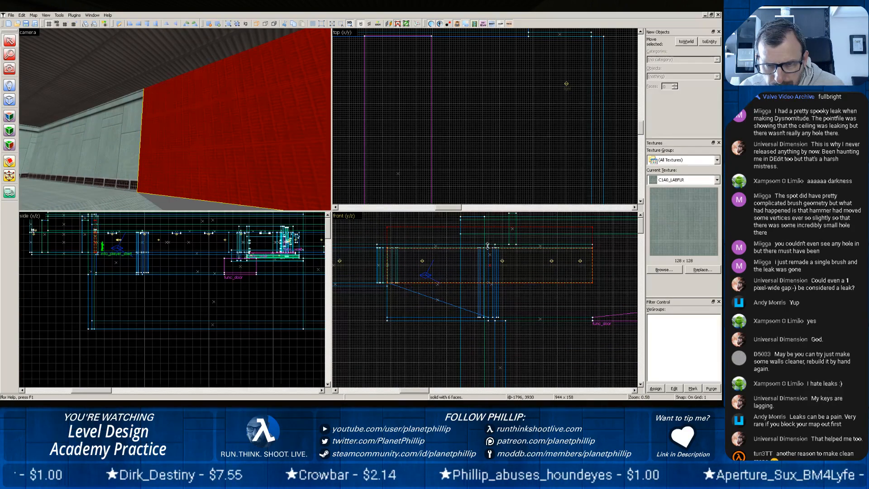
scroll(487, 246, up, 6)
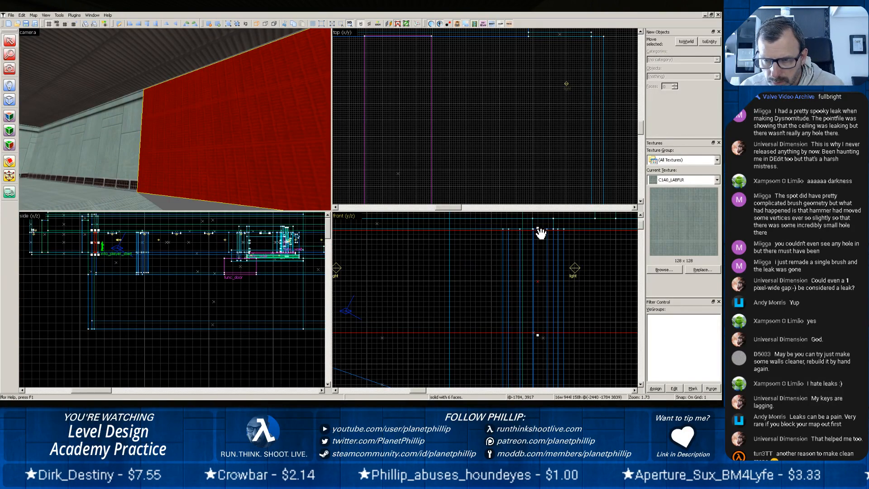
drag(538, 229, 539, 228)
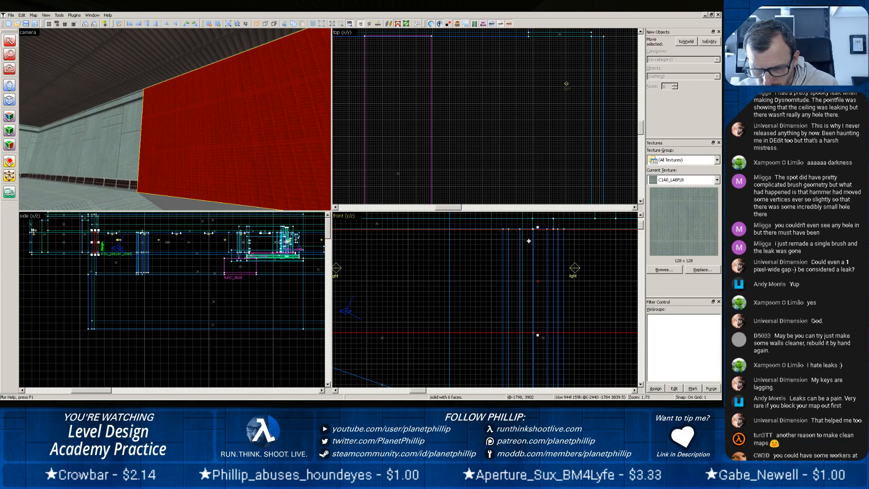
key(bracketright)
key(bracketright)
key(bracketright)
key(bracketright)
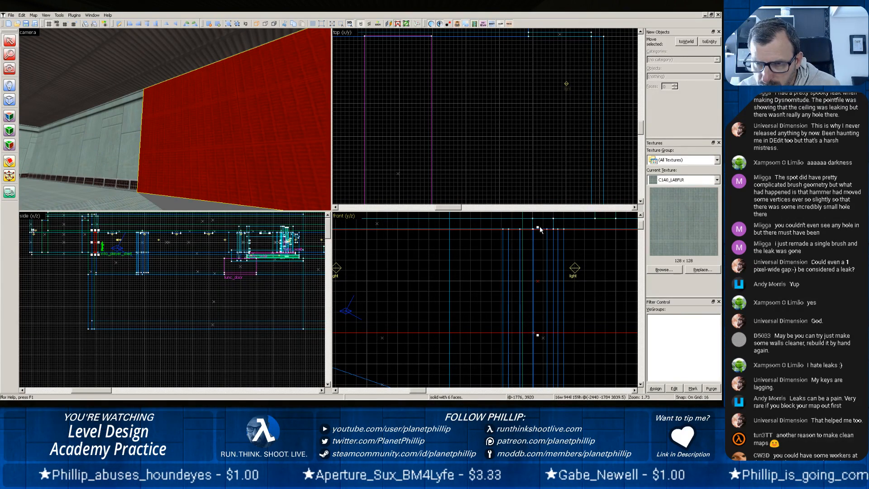
drag(538, 227, 541, 227)
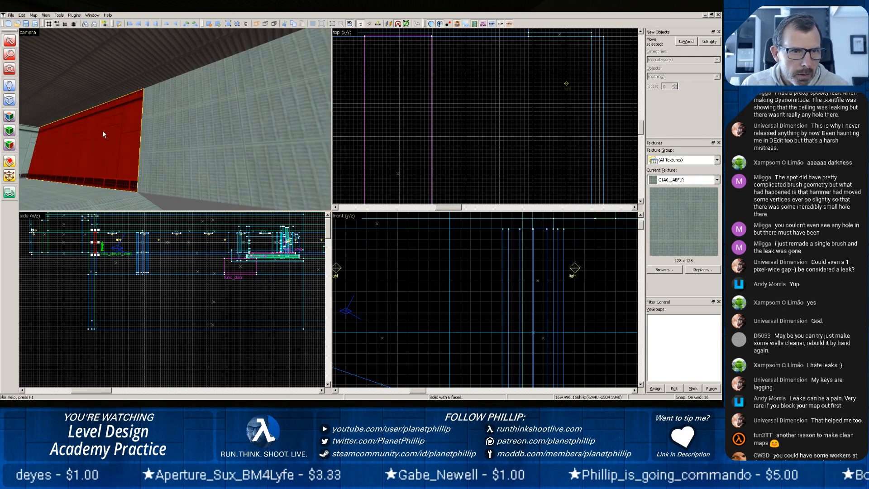
Rotate the plain wall brush to tilt down roughly along the sloping floor and shift it towards the corridor's start.
scroll(446, 278, down, 3)
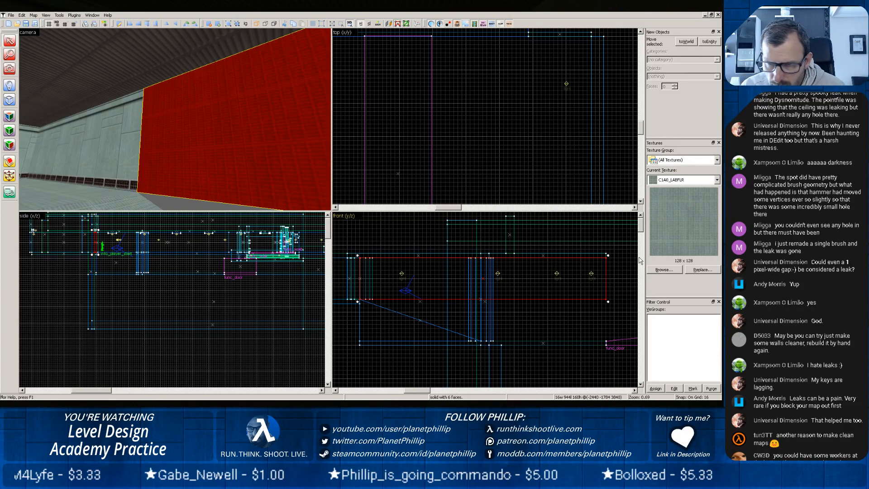
drag(608, 256, 617, 295)
drag(489, 286, 481, 310)
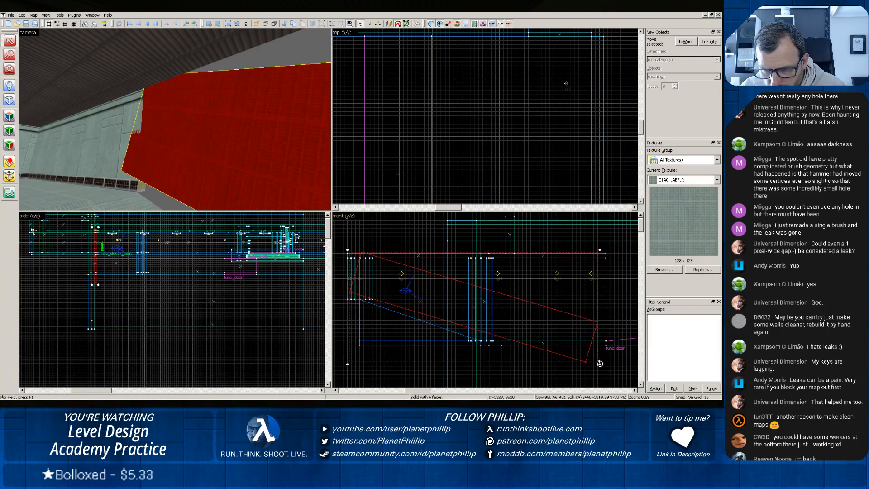
drag(600, 363, 597, 369)
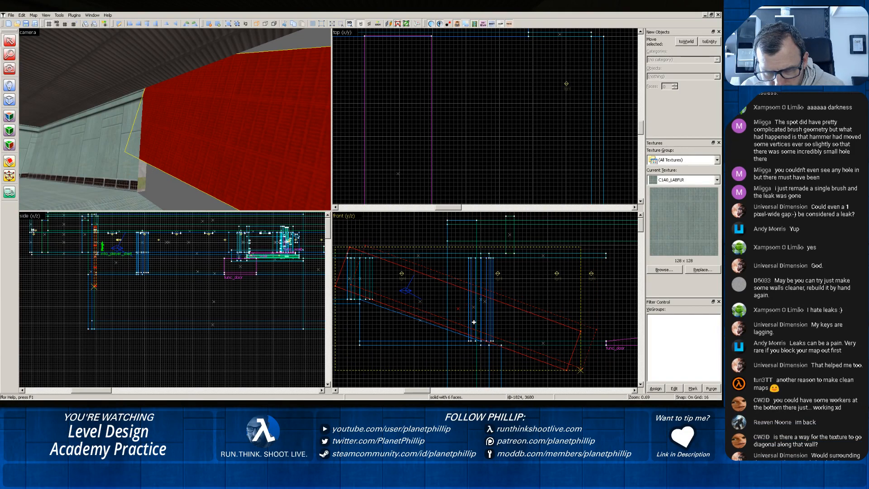
Fine-tune the tilted wall brush's rotation and move it so its lower edge meets the sloping floor line.
scroll(451, 331, up, 3)
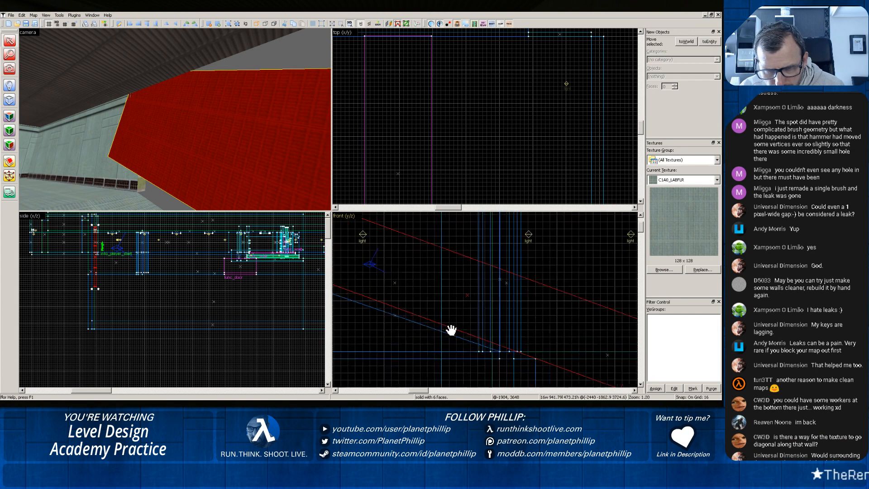
middle_drag(451, 331, 472, 339)
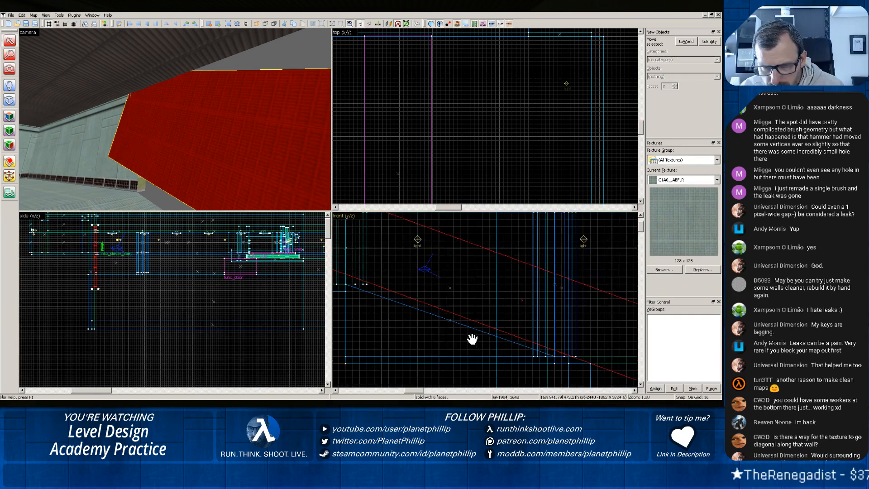
scroll(472, 339, down, 2)
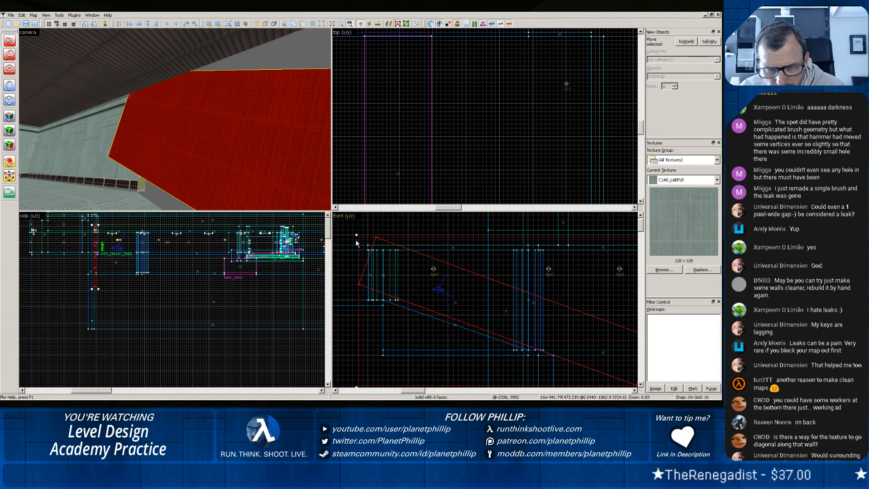
drag(356, 235, 355, 236)
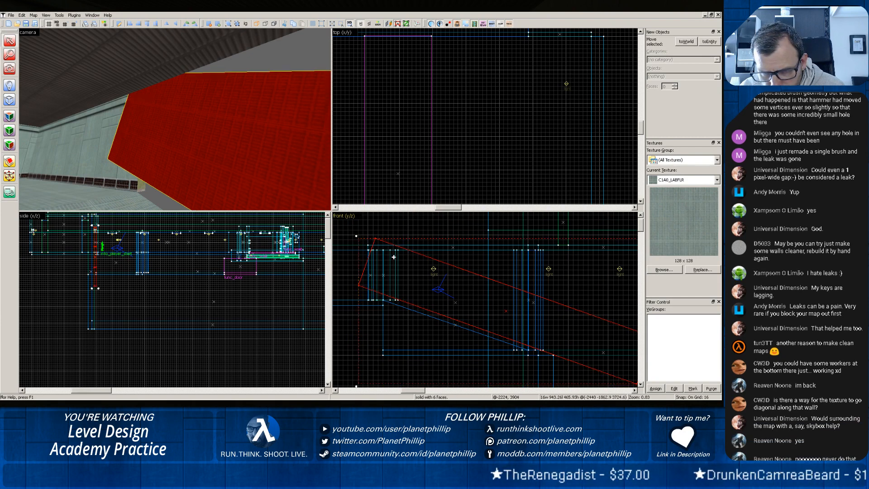
drag(437, 279, 427, 280)
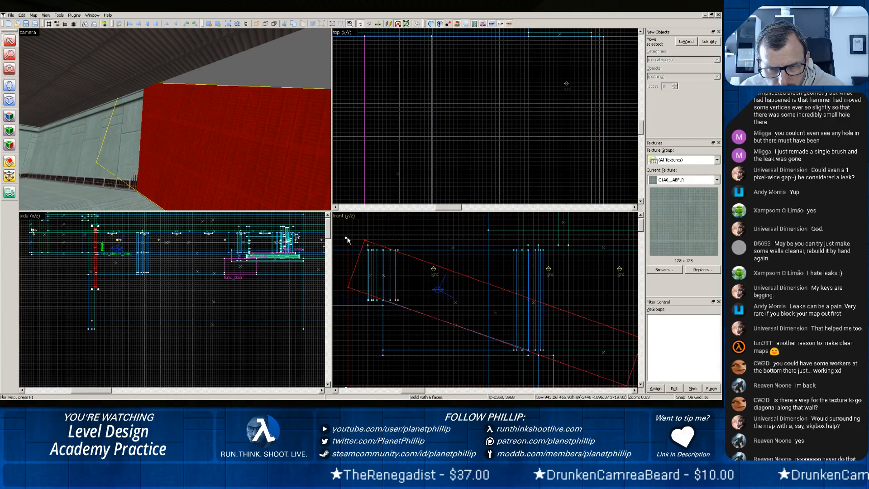
Enlarge the front view, set the grid to 2 and try rotating the tilted wall brush slightly.
scroll(347, 240, up, 1)
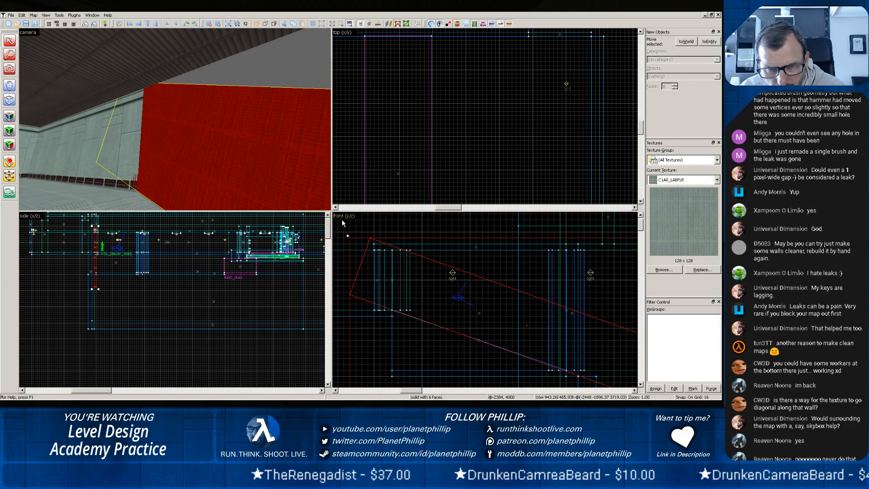
drag(331, 211, 148, 127)
scroll(322, 197, up, 2)
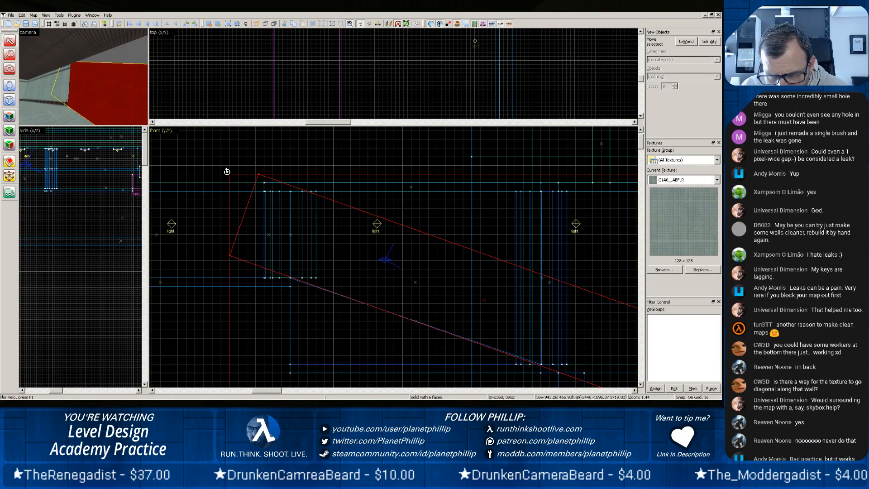
drag(226, 172, 227, 174)
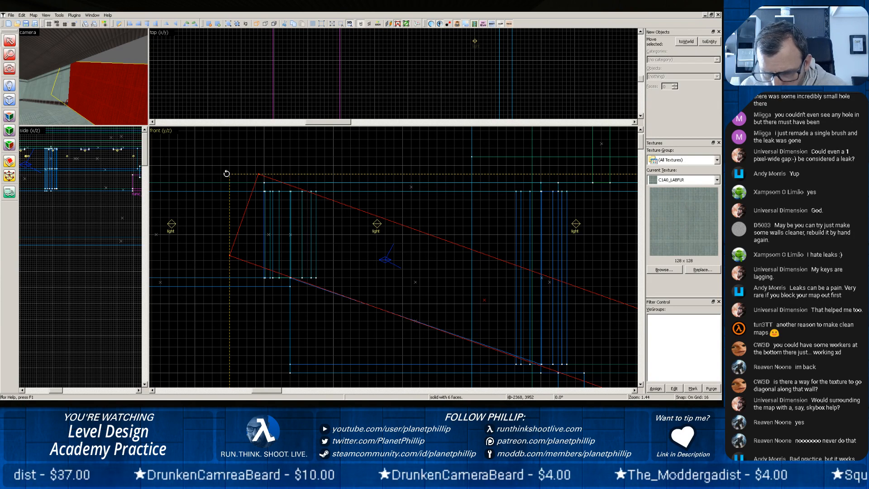
key(bracketleft)
key(bracketleft)
key(bracketleft)
drag(226, 173, 229, 177)
Set the grid to 1 and rotate the tilted wall brush slightly to line its lower edge up with the floor slope.
scroll(235, 204, up, 5)
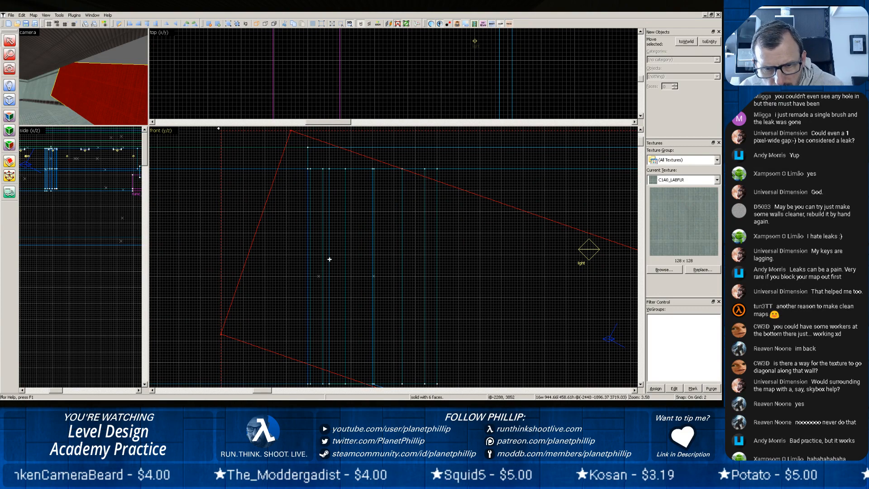
scroll(343, 249, down, 2)
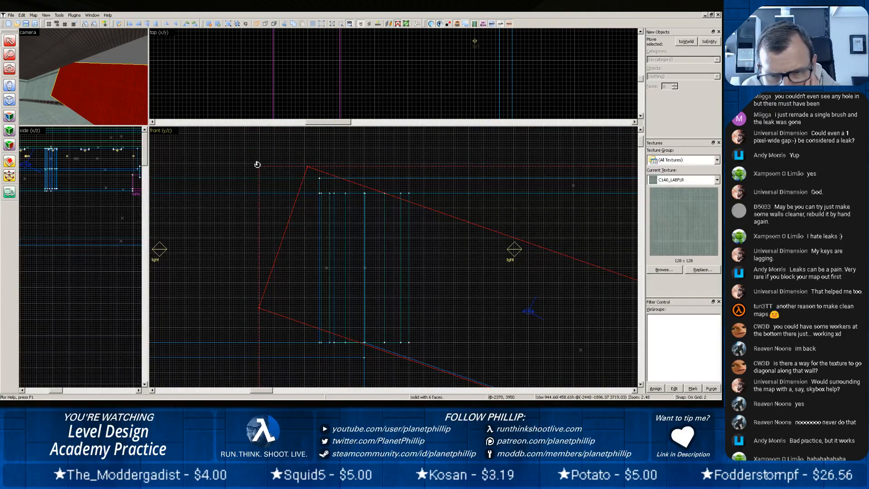
drag(257, 163, 261, 161)
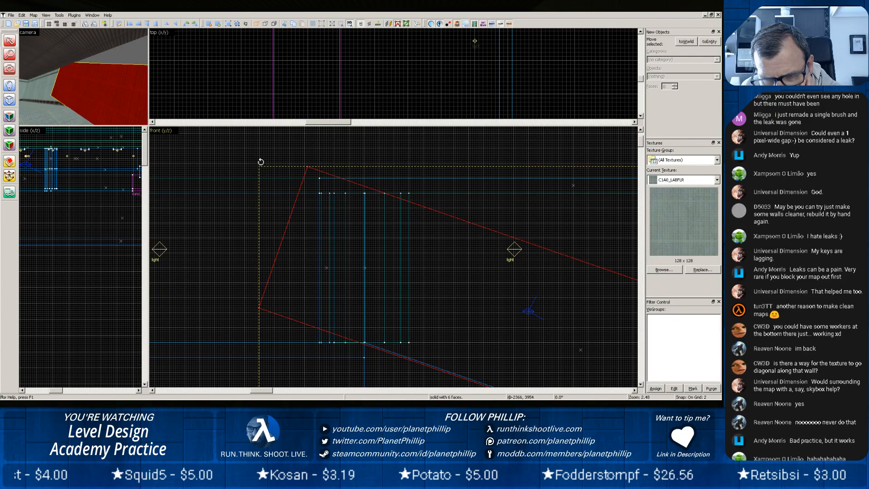
key(bracketleft)
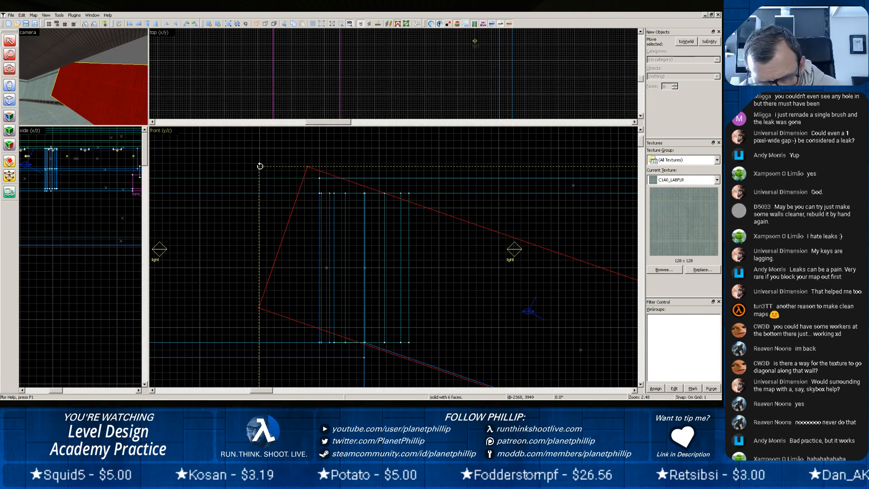
drag(262, 164, 262, 164)
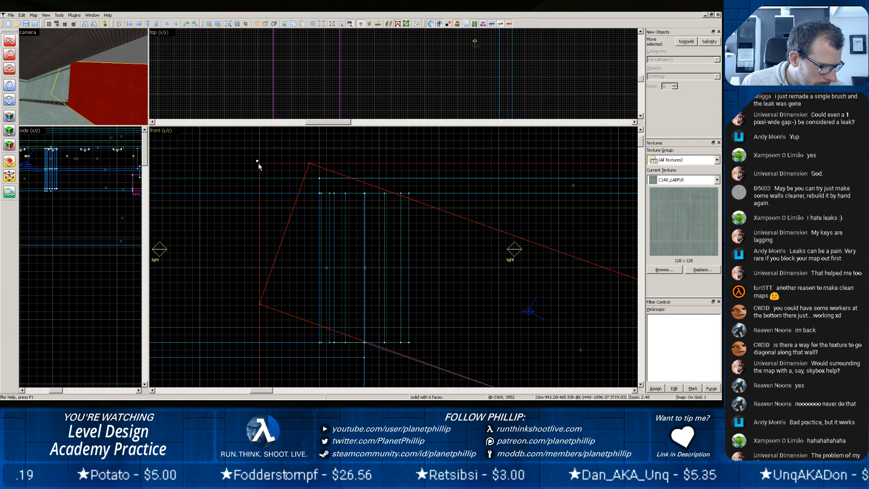
Check the tilted wall with and without selection where it overlaps the panelled wall and meets the sloping floor.
mouse_move(466, 301)
mouse_down()
mouse_move(371, 221)
mouse_move(378, 219)
mouse_move(393, 287)
mouse_up()
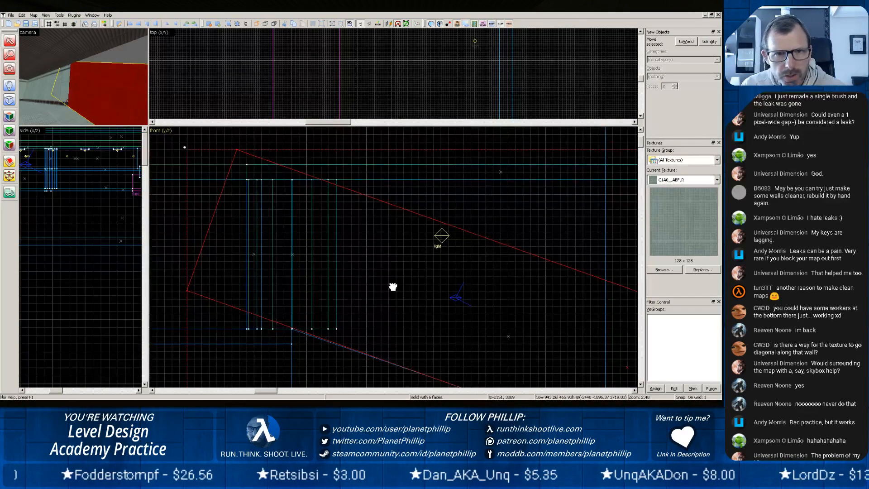
click(99, 93)
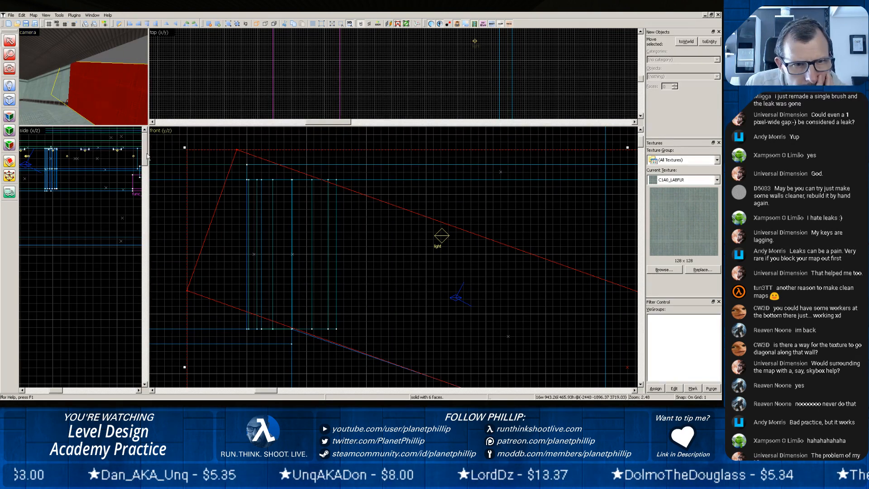
click(161, 163)
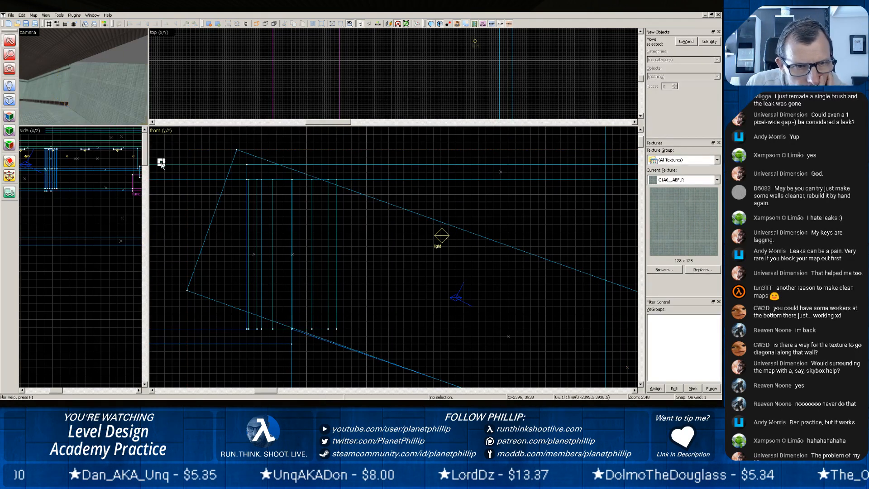
click(97, 96)
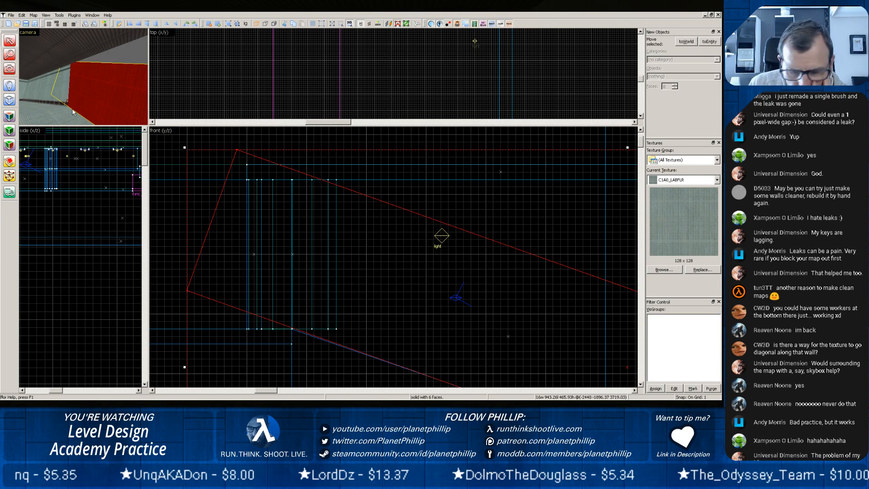
click(173, 186)
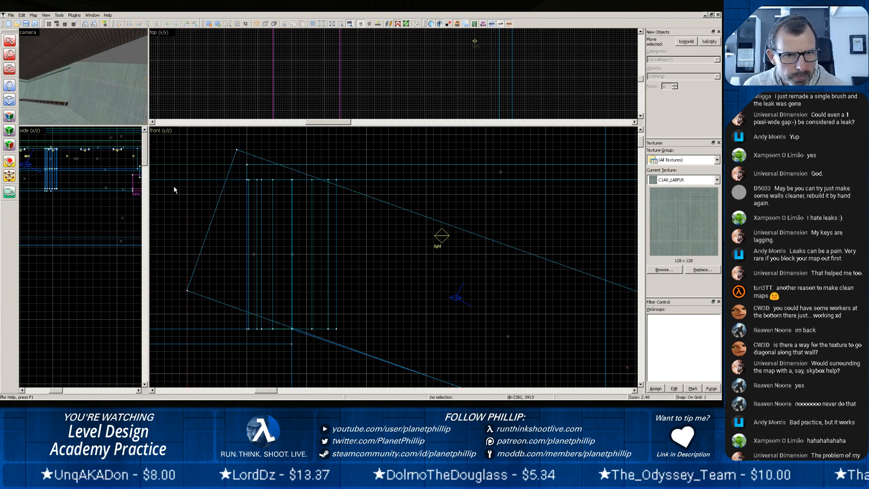
Clip the tilted wall brush vertically at the end of the panelled wall, keeping both pieces.
click(85, 88)
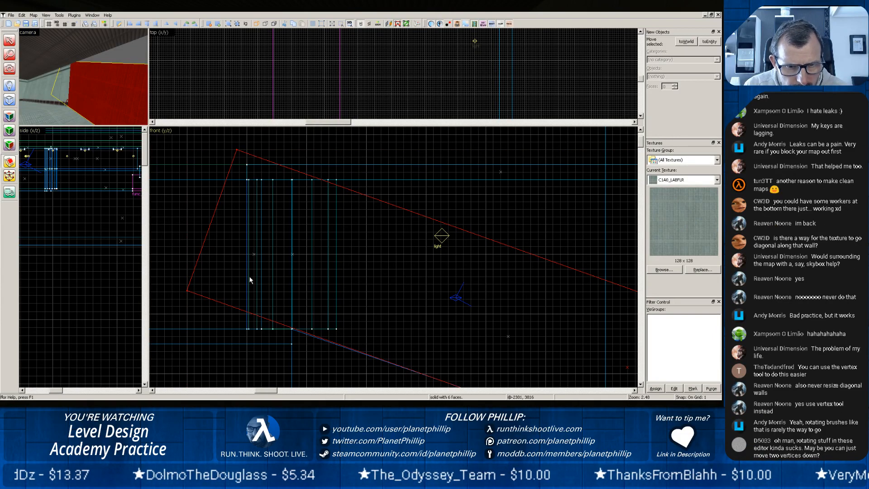
key(shift+x)
drag(292, 328, 292, 170)
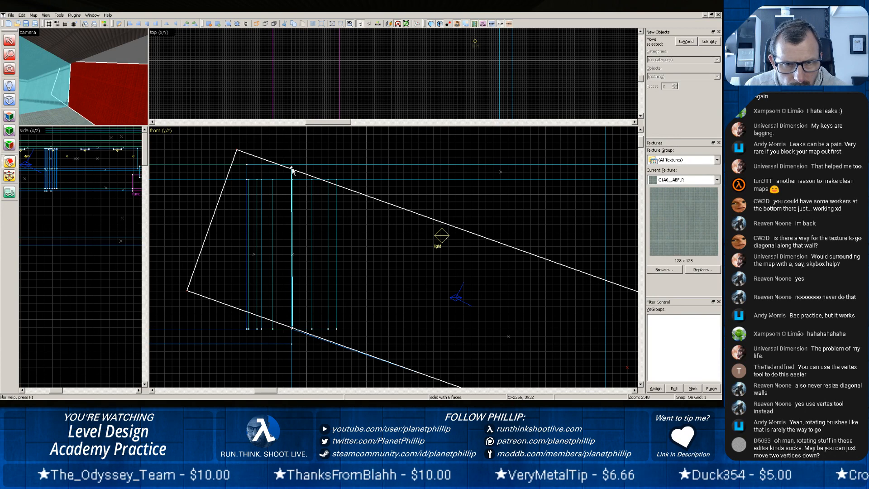
drag(292, 170, 293, 169)
key(Return)
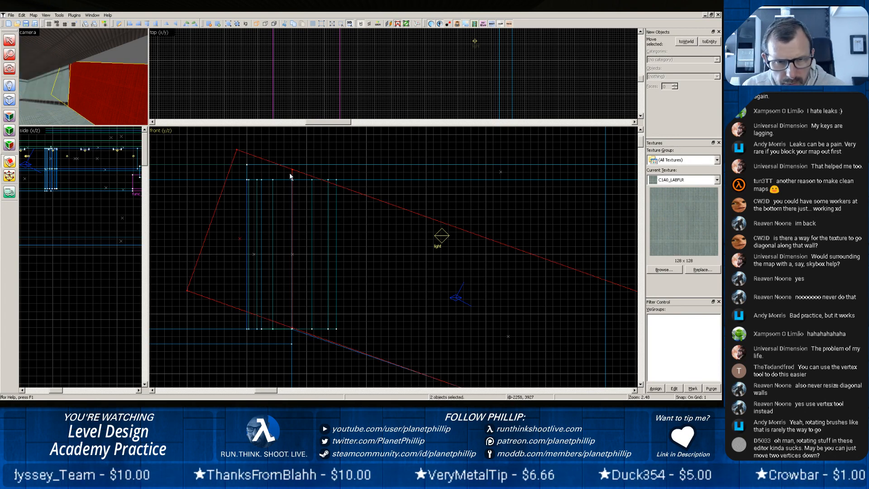
Delete the cut-off piece of the tilted wall that overlaps the panelled wall.
click(11, 42)
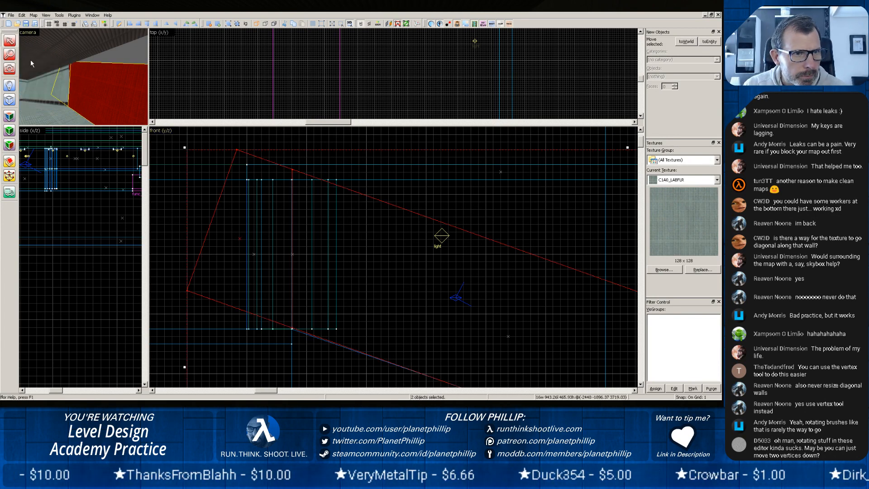
click(65, 89)
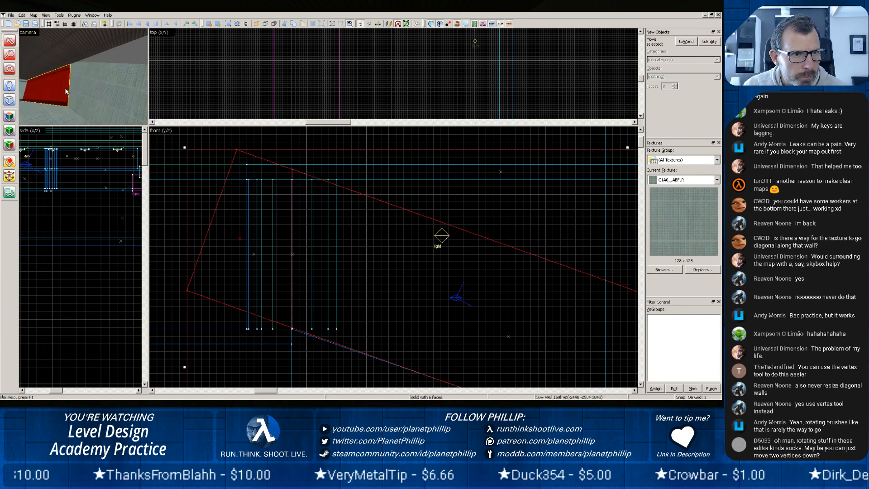
click(229, 172)
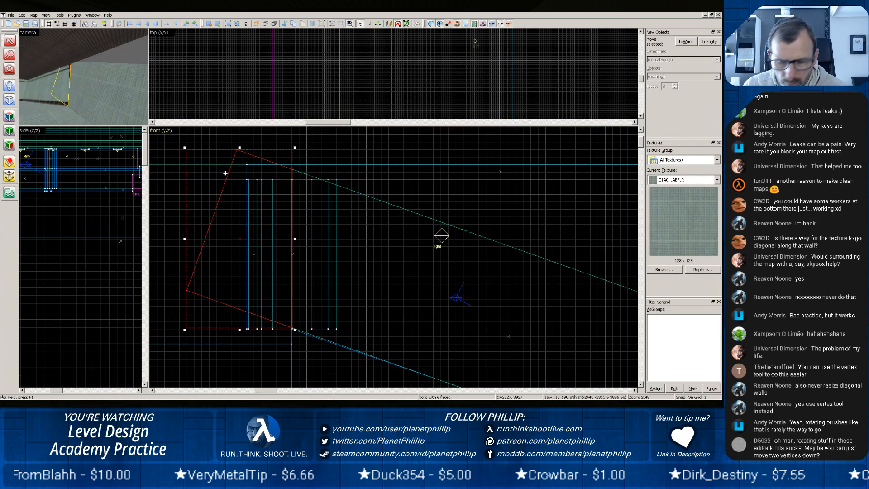
key(Delete)
Lift the C1A0_LABW5 texture from the panelled wall and apply it to the adjoining sloped wall face.
click(60, 79)
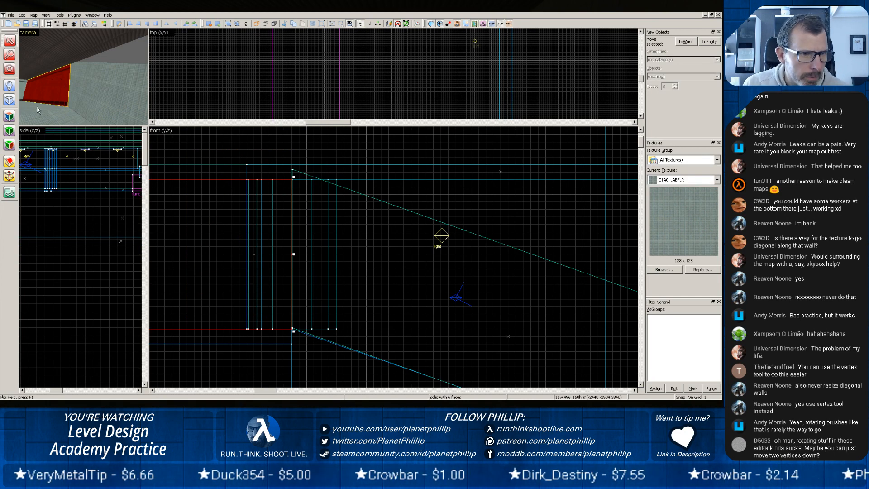
key(shift+a)
click(51, 87)
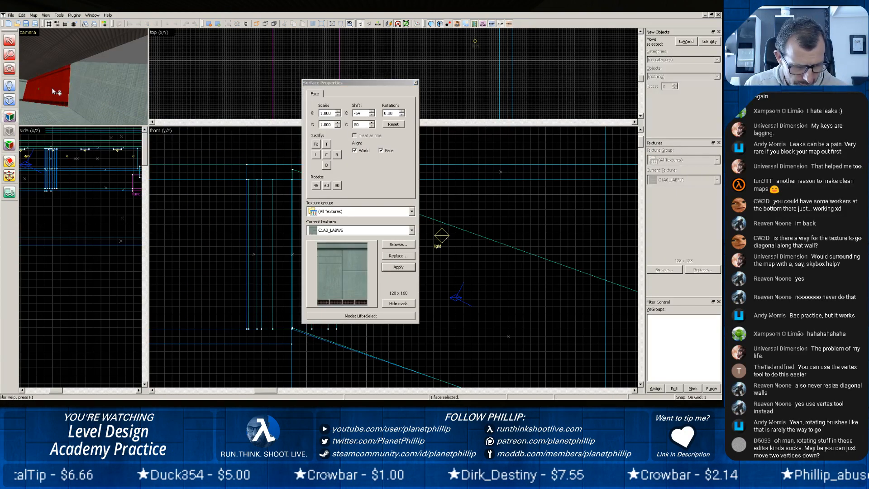
right_click(97, 101)
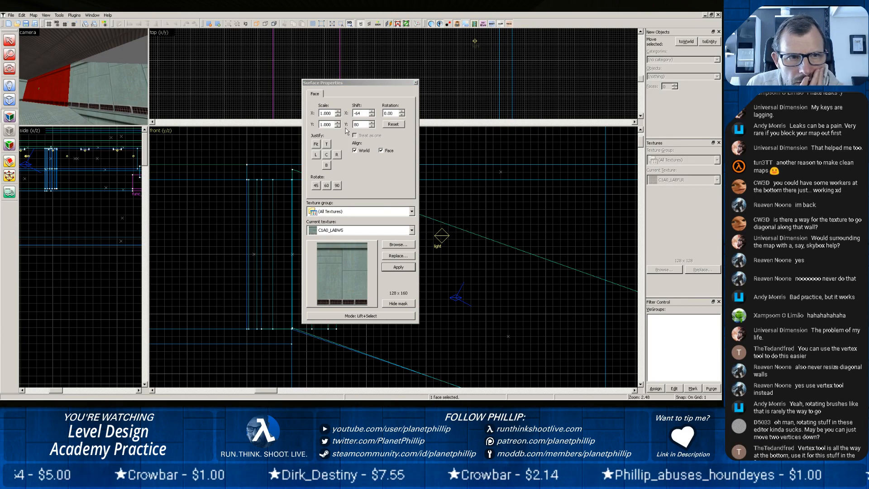
Justify the texture to the bottom on the panelled wall face and on the sloped wall face.
click(327, 166)
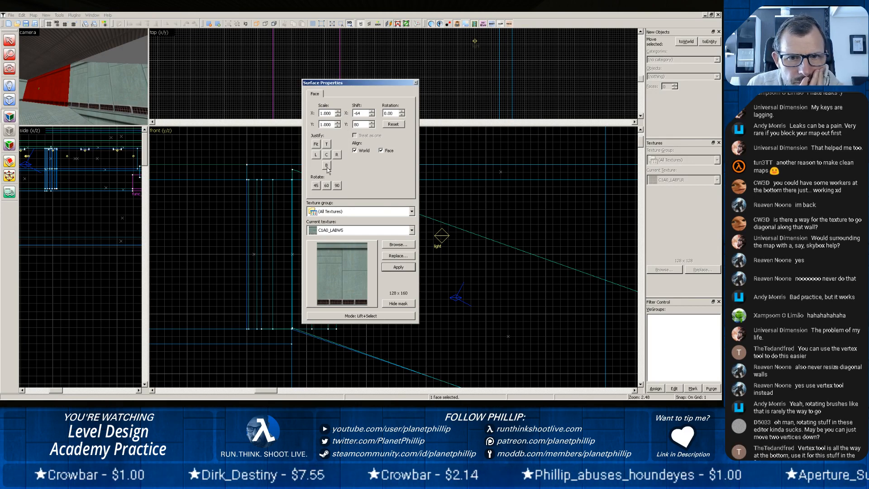
click(129, 84)
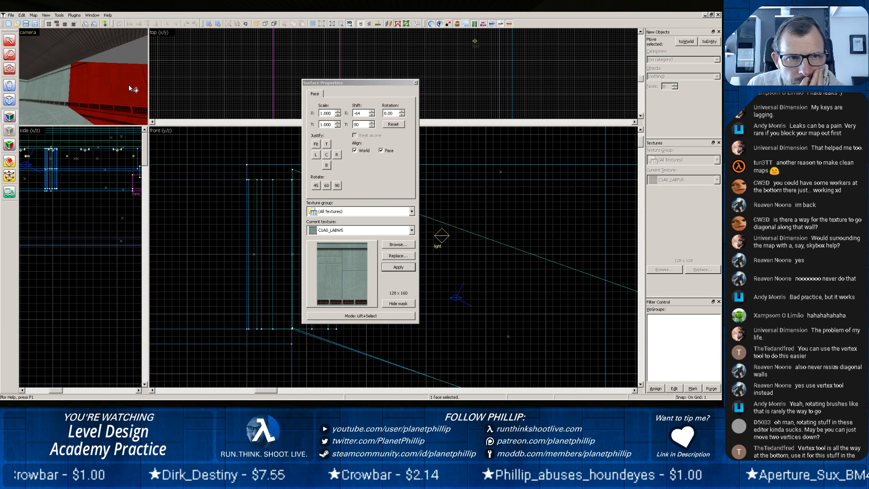
click(326, 165)
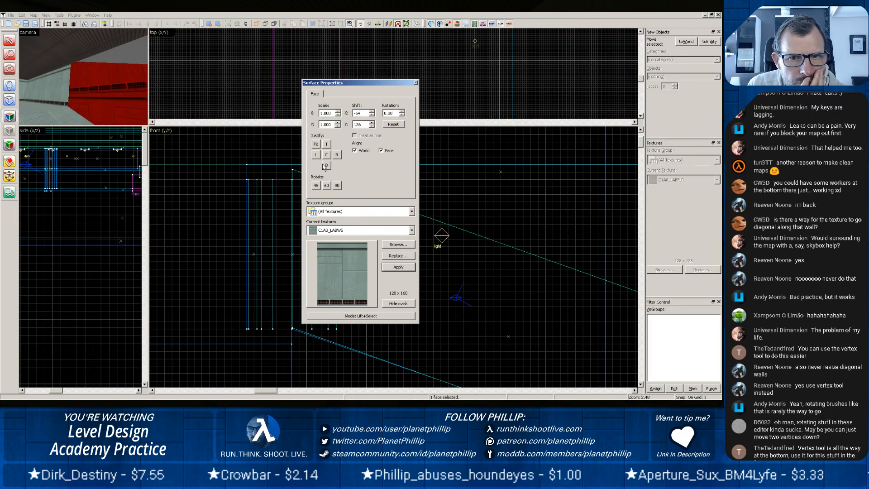
Try rotating the sloped wall face's texture in one-degree increments and with the 45 and 90 presets, ending at 135 degrees.
click(402, 115)
click(402, 115)
click(402, 115)
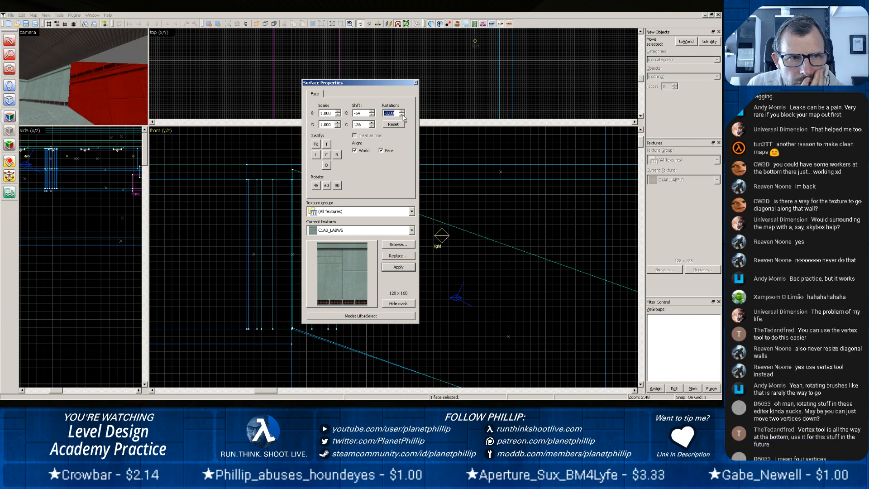
click(401, 115)
click(402, 112)
click(402, 112)
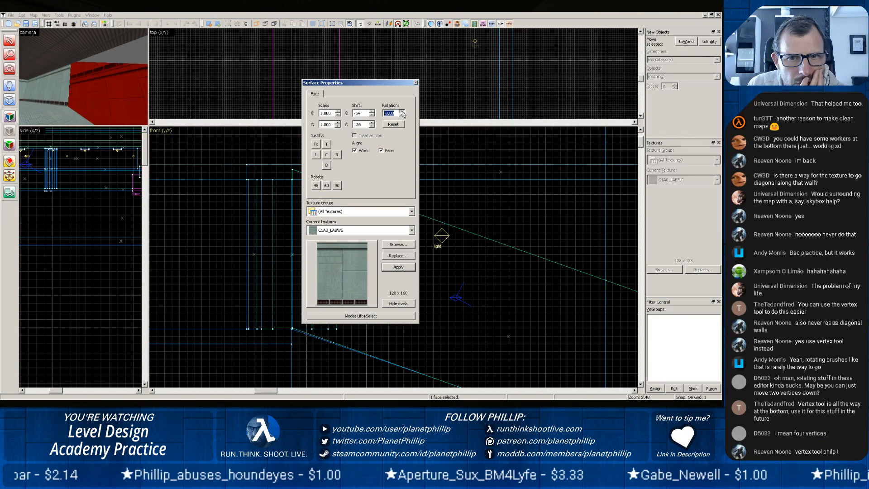
click(402, 112)
click(402, 112)
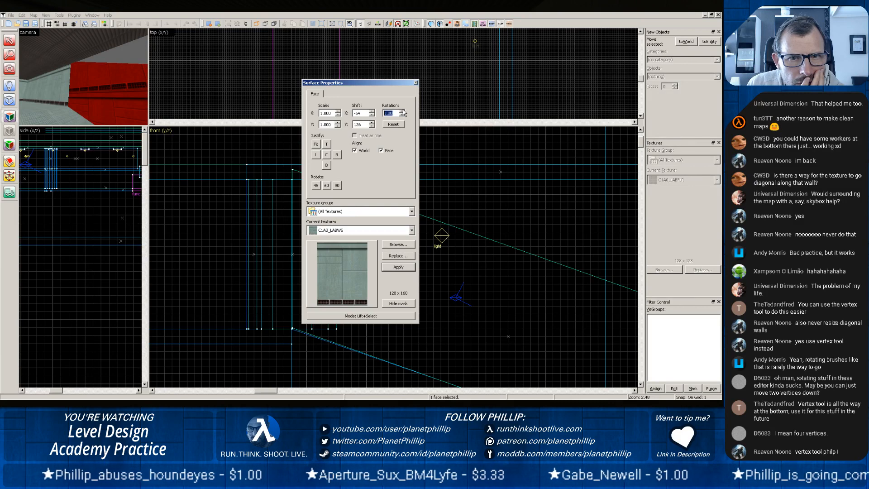
click(316, 186)
click(337, 185)
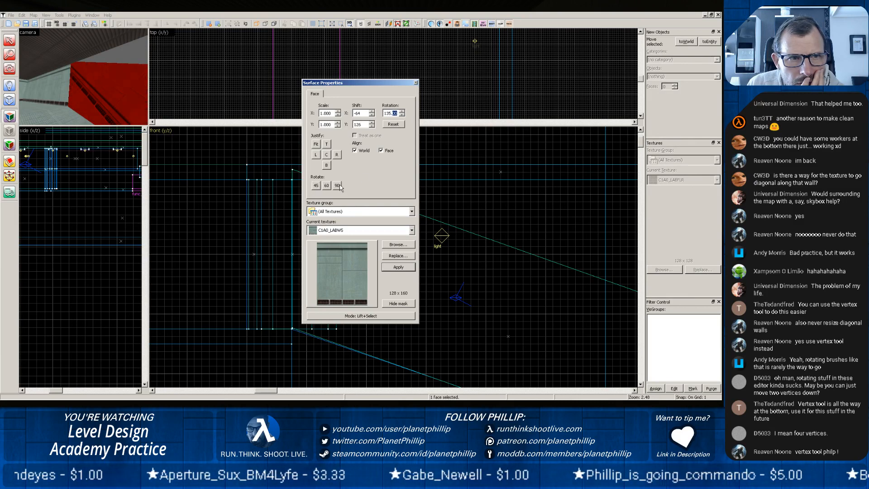
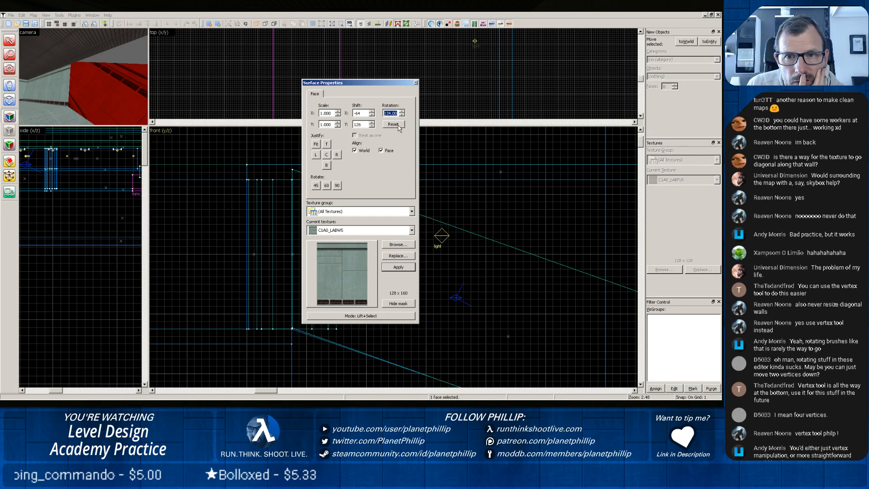
Reset the sloped wall face's texture scale, shift and rotation, and justify the texture to the top.
click(396, 126)
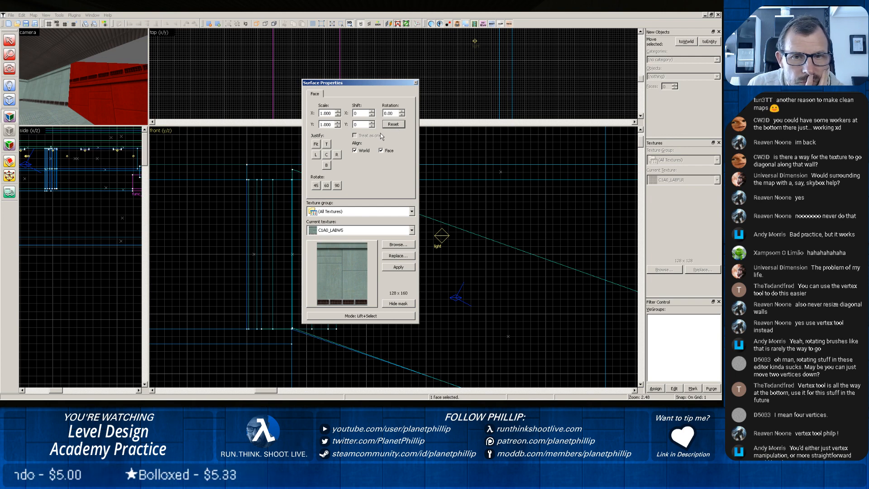
click(327, 144)
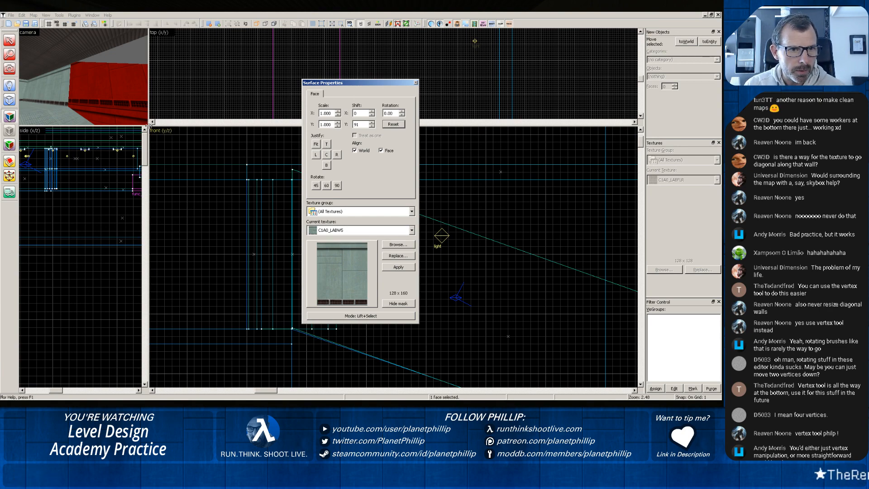
Enlarge the camera view and move the Surface Properties window clear of it.
drag(148, 125, 416, 263)
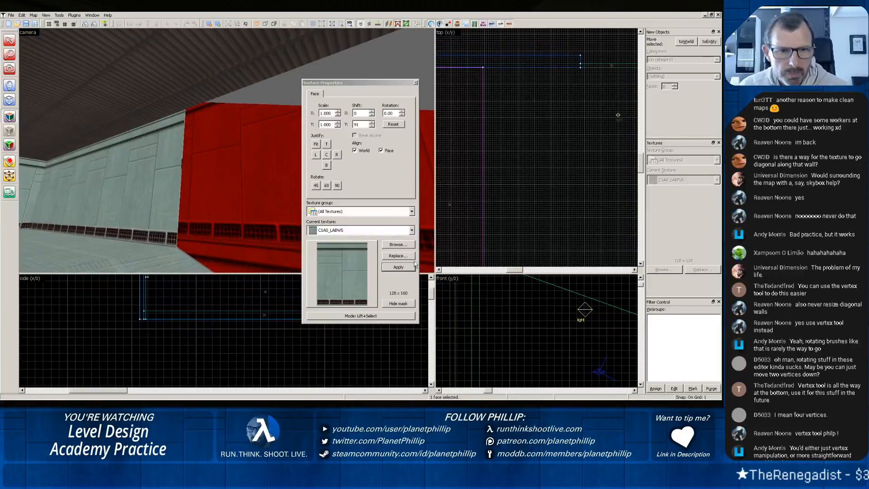
scroll(214, 189, down, 3)
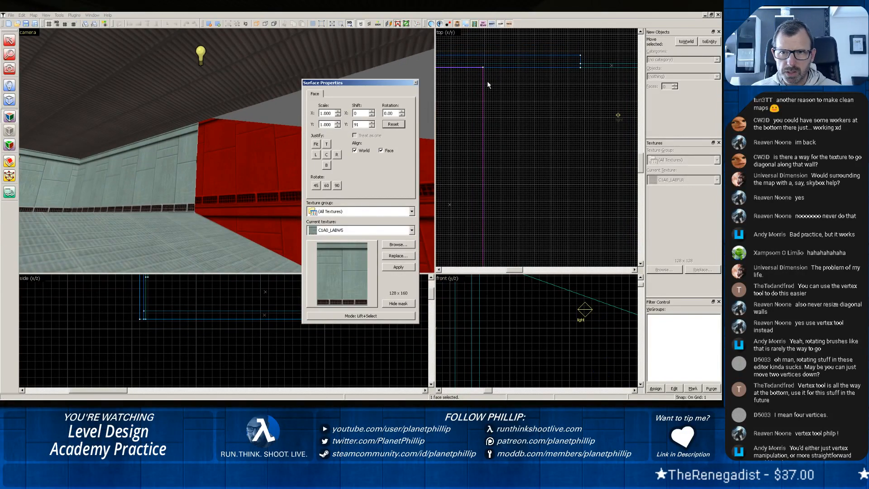
drag(324, 84, 488, 81)
key(z)
key(z)
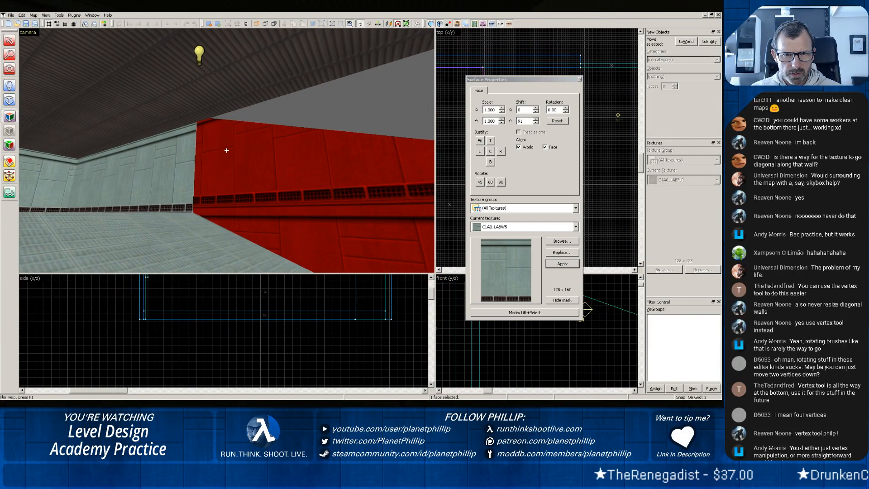
Compare the texture alignment of the panelled wall face with that of the adjoining sloped wall face.
click(142, 165)
key(z)
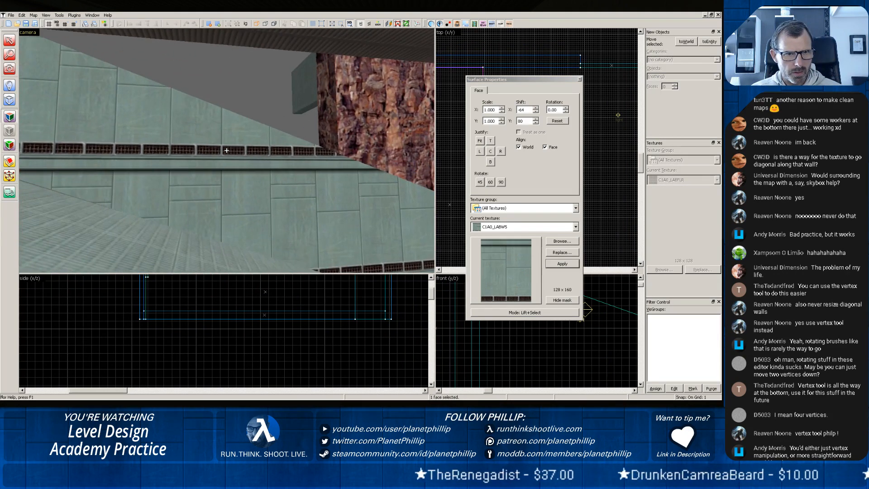
key(z)
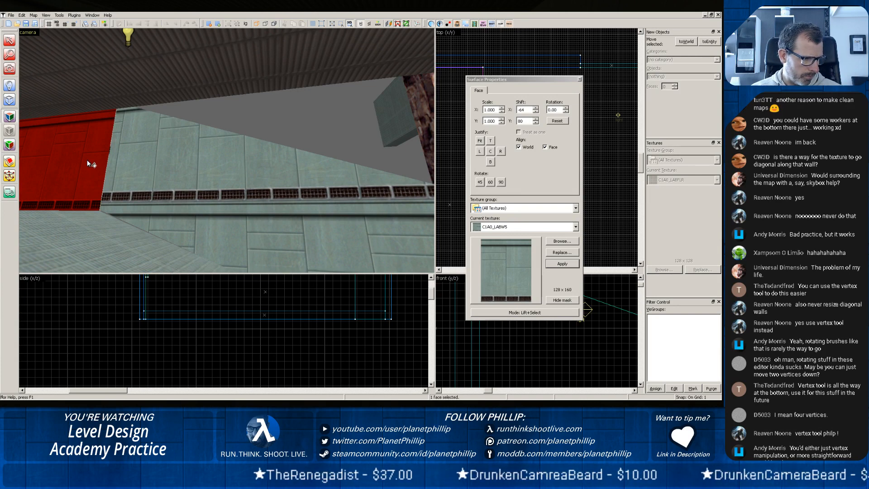
scroll(355, 179, down, 4)
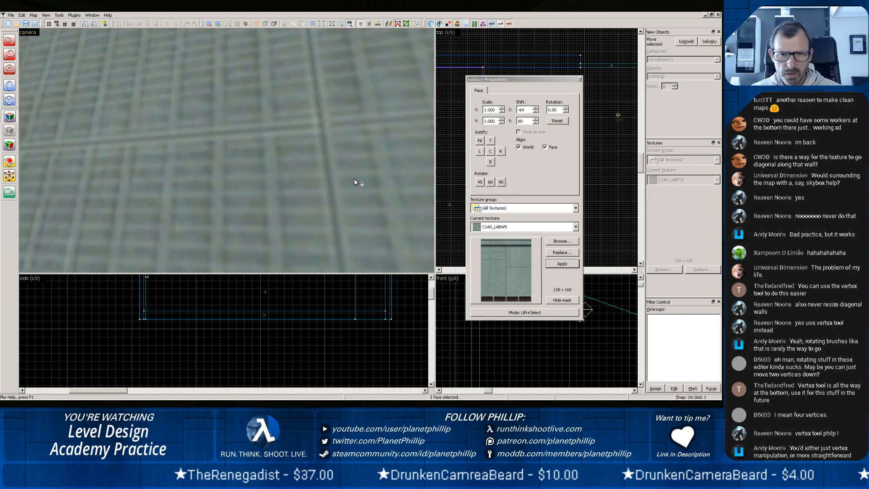
scroll(353, 178, up, 3)
scroll(224, 158, down, 2)
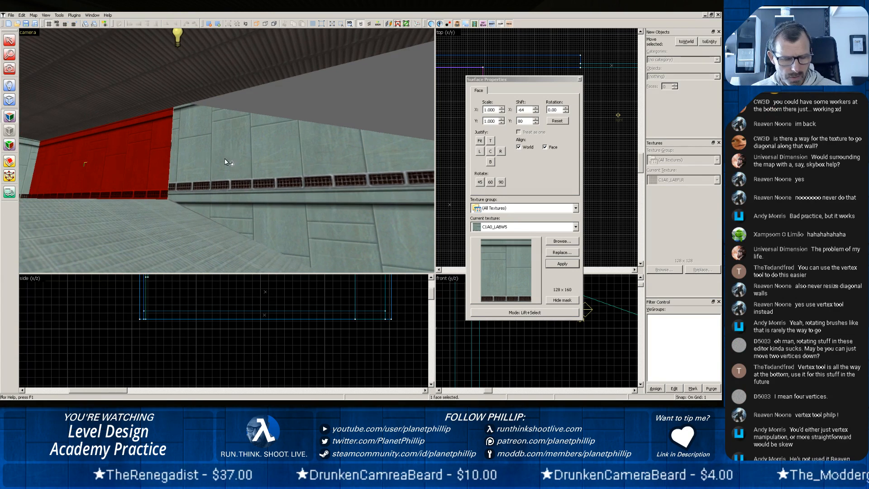
click(224, 159)
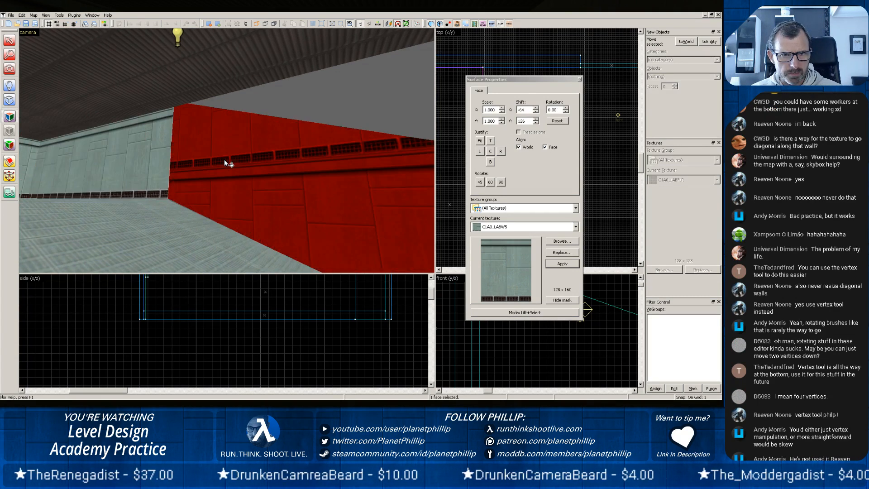
Undo the sloped wall's texture edits and the cut through it, back to the complete tilted wall brush.
key(Page_Down)
key(Page_Down)
key(Page_Down)
key(Page_Down)
key(Page_Up)
key(Page_Up)
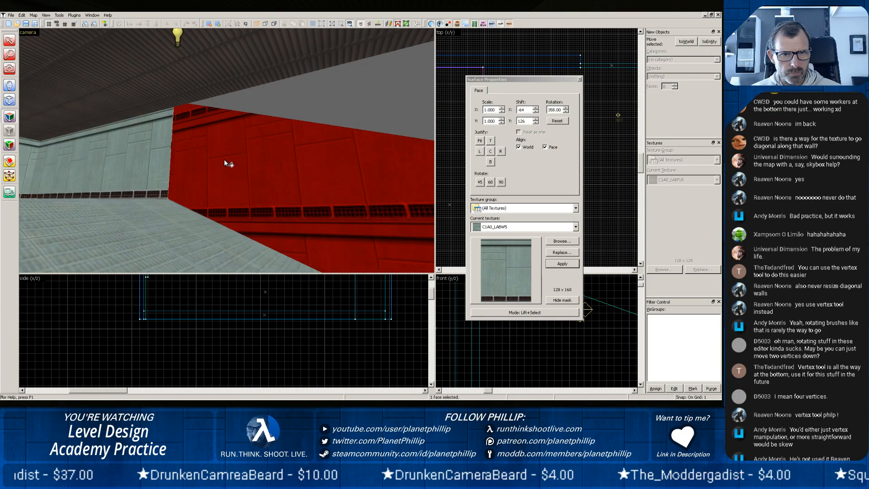
key(ctrl+z)
key(ctrl+z)
key(ctrl+z)
key(ctrl+z)
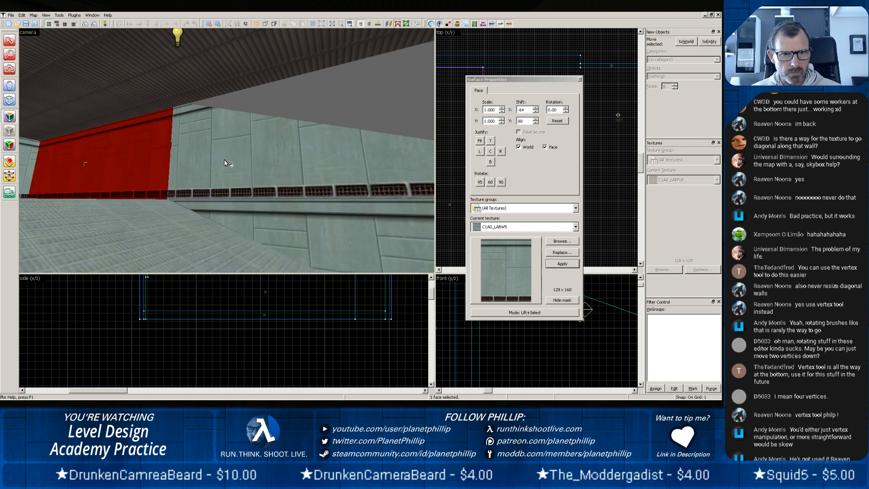
key(ctrl+z)
key(ctrl+z)
key(ctrl+z)
key(ctrl+z)
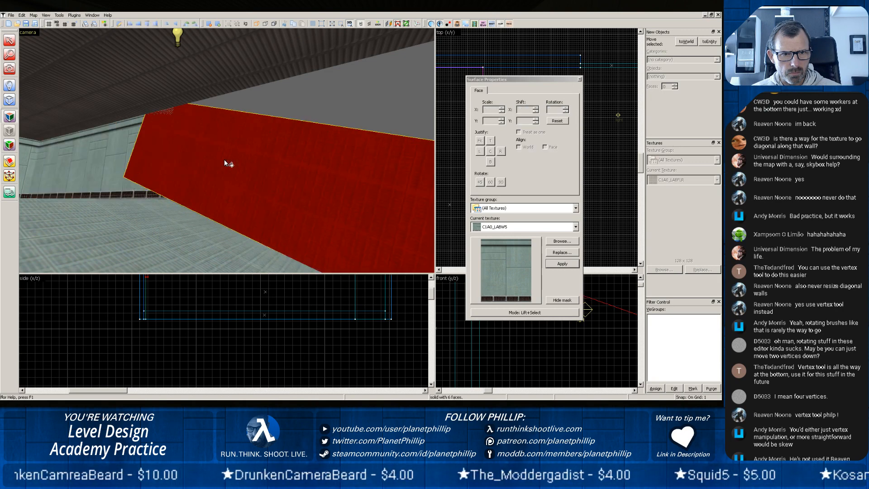
Undo the remaining repositioning and tilting of the wall brush, back to the original upright wall.
key(ctrl+z)
key(ctrl+z)
key(ctrl+z)
key(ctrl+z)
key(ctrl+z)
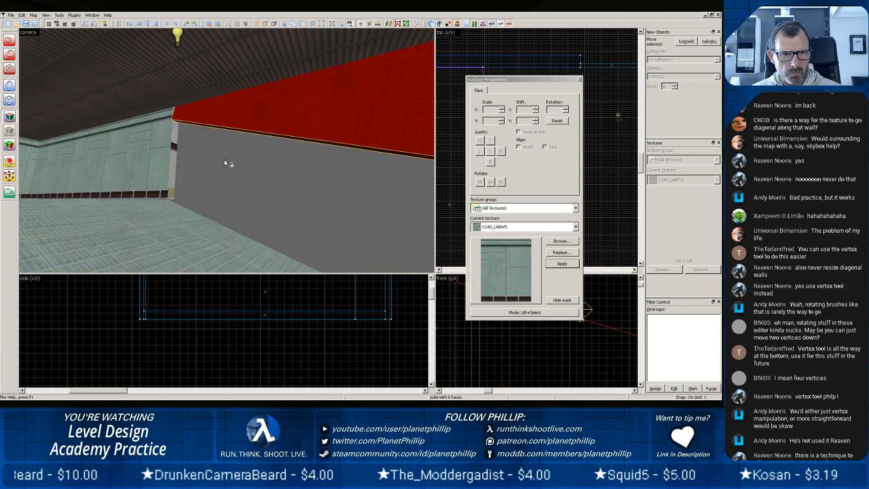
key(ctrl+z)
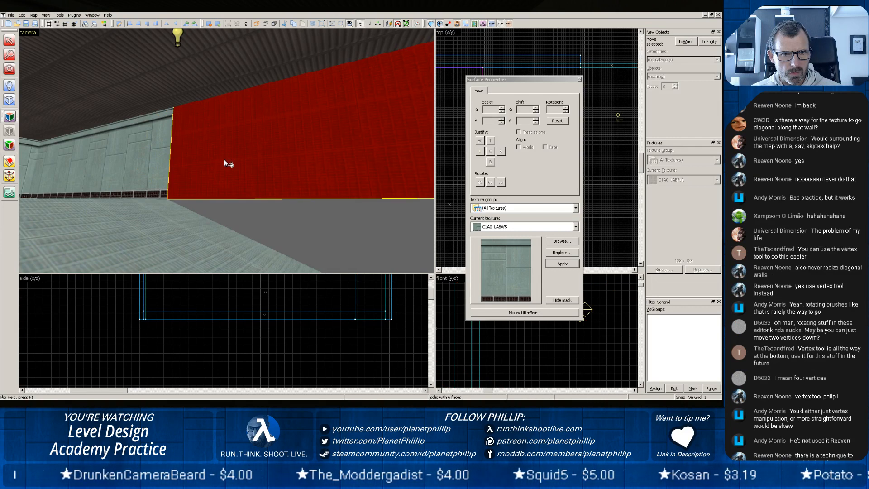
key(ctrl+z)
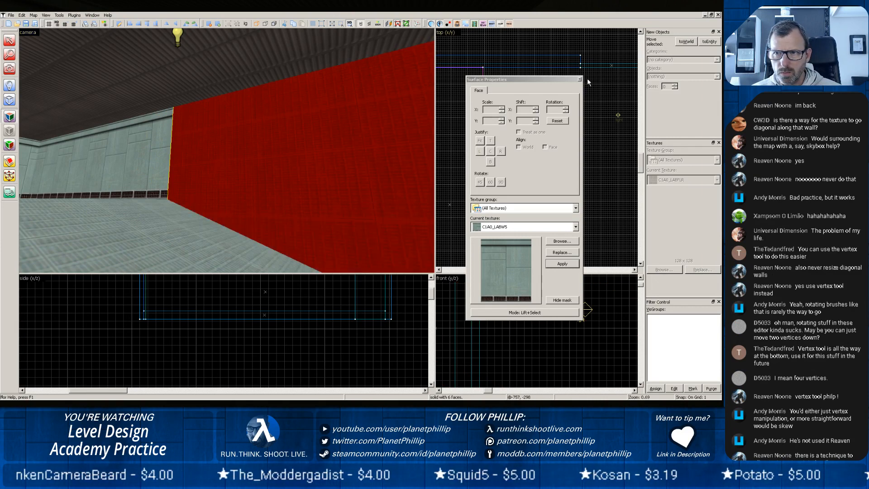
Select the restored wall's C1A0_LABFLR face and inspect the surrounding corridor, ramp and adjoining hall in the 3D view.
click(557, 121)
click(324, 167)
key(z)
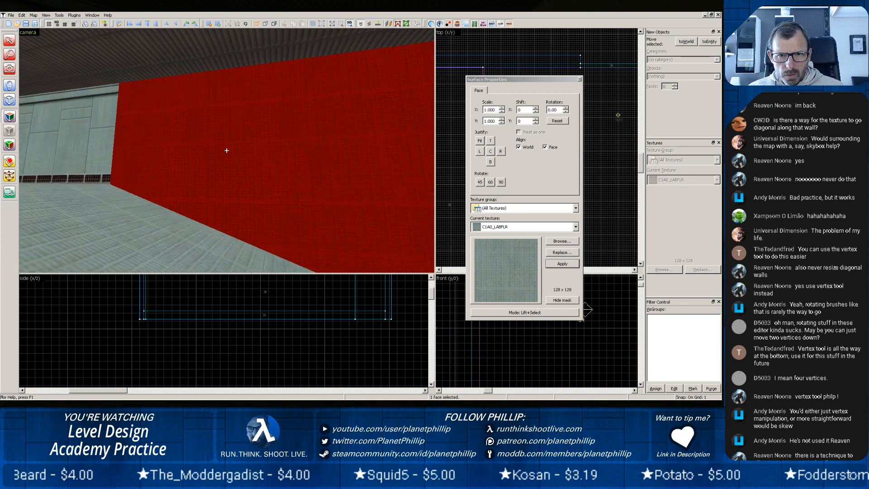
key(w)
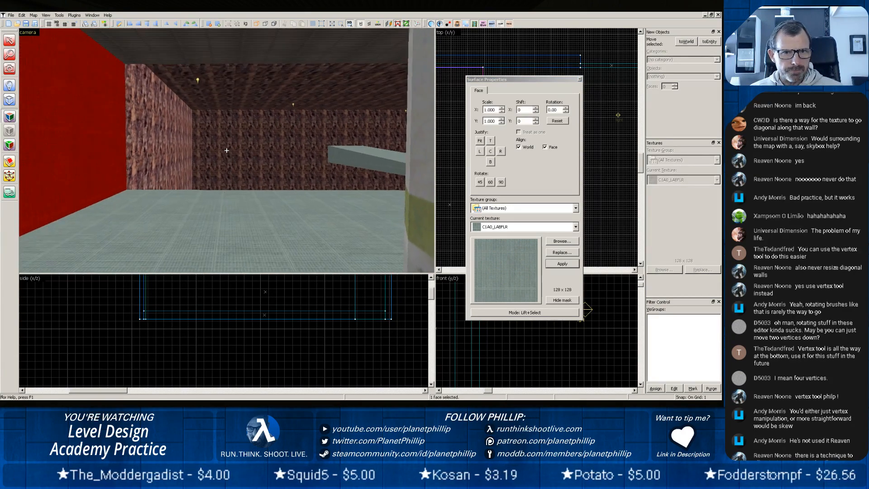
key(w)
key(z)
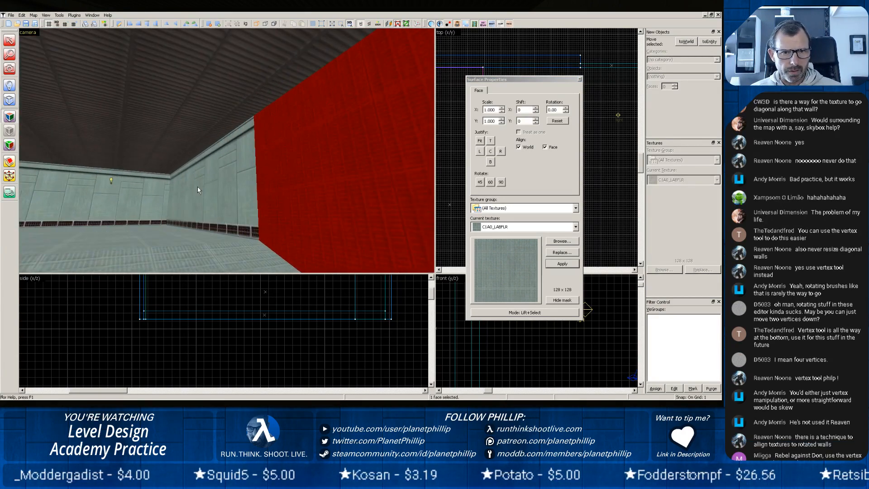
key(z)
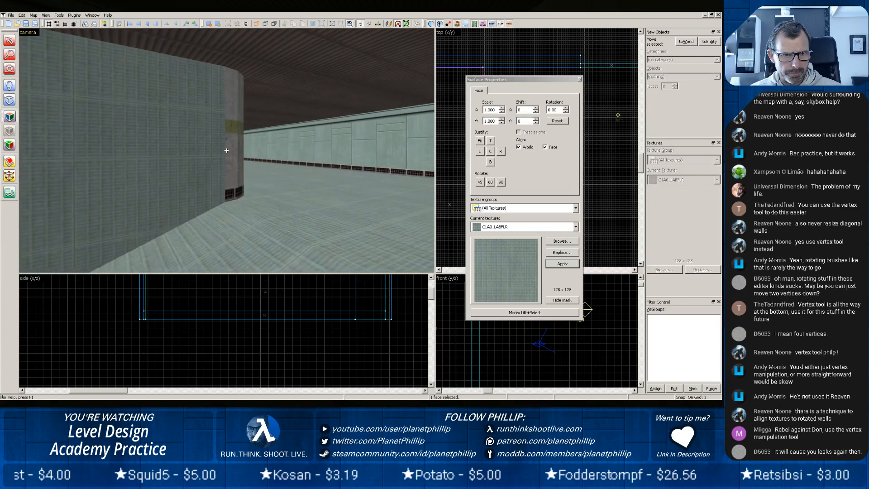
key(w)
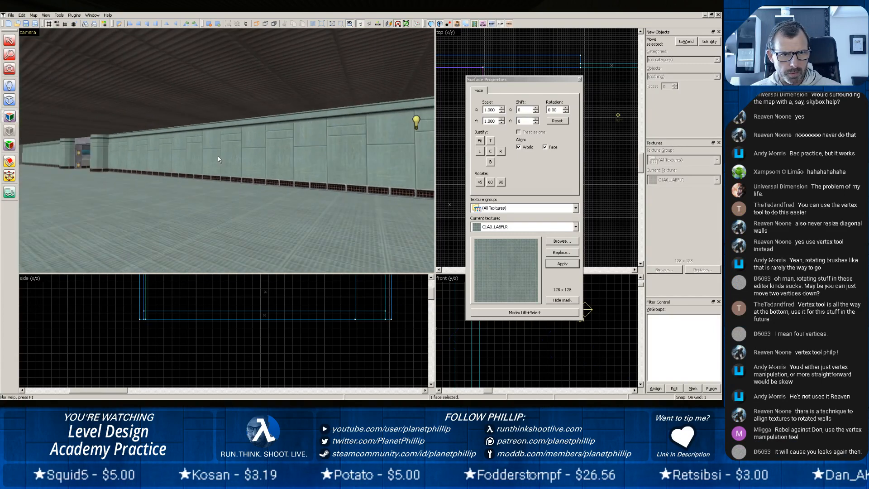
key(w)
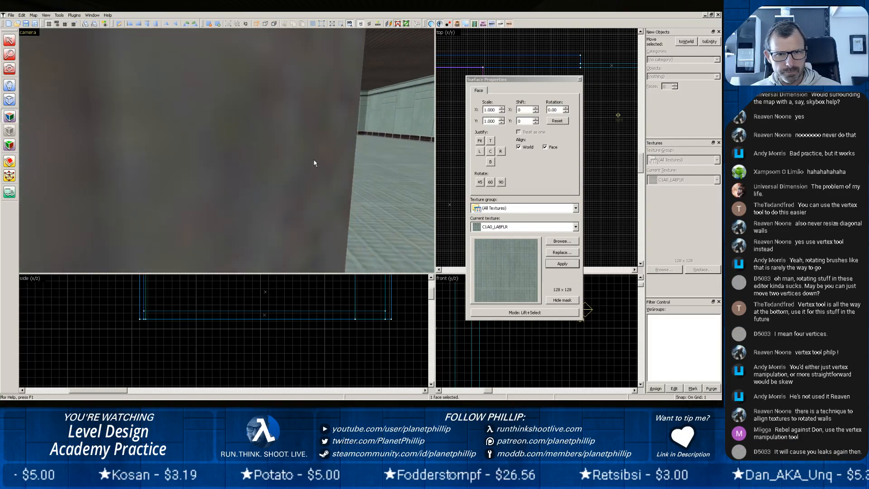
key(s)
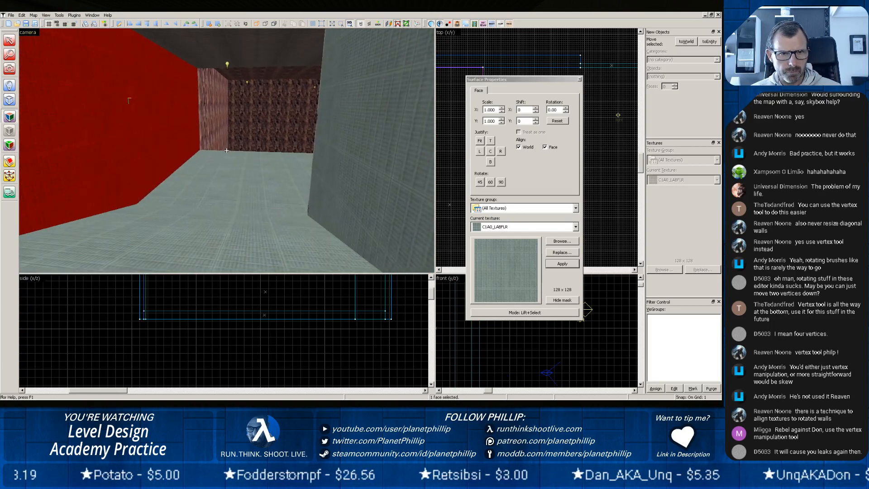
key(z)
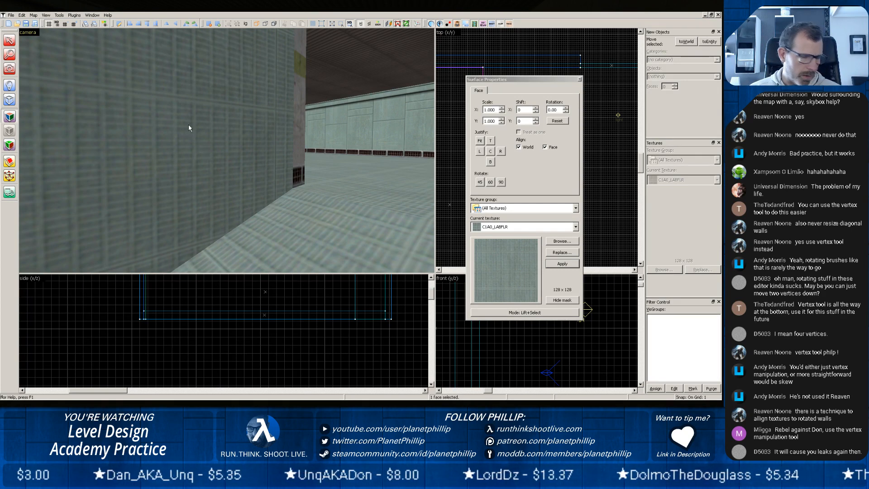
key(z)
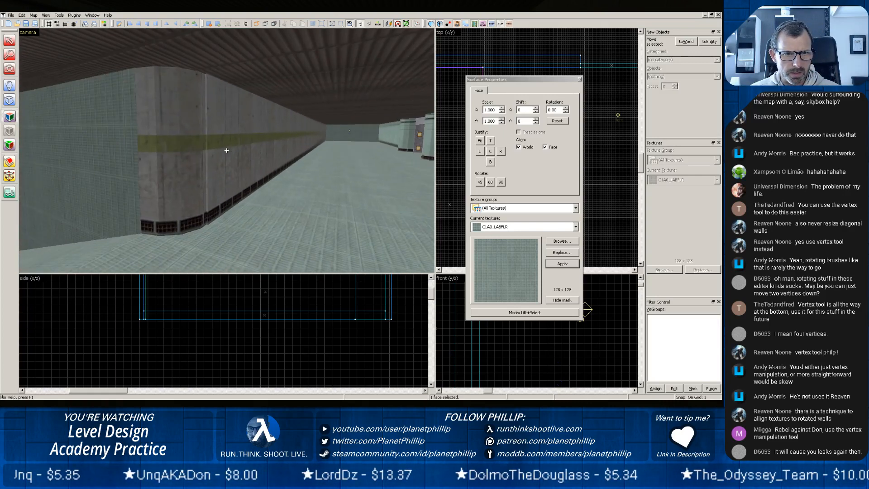
Examine the C1A0A_W3B texture alignment on the rounded concrete corner's faces and the long wall beside it.
key(z)
click(162, 152)
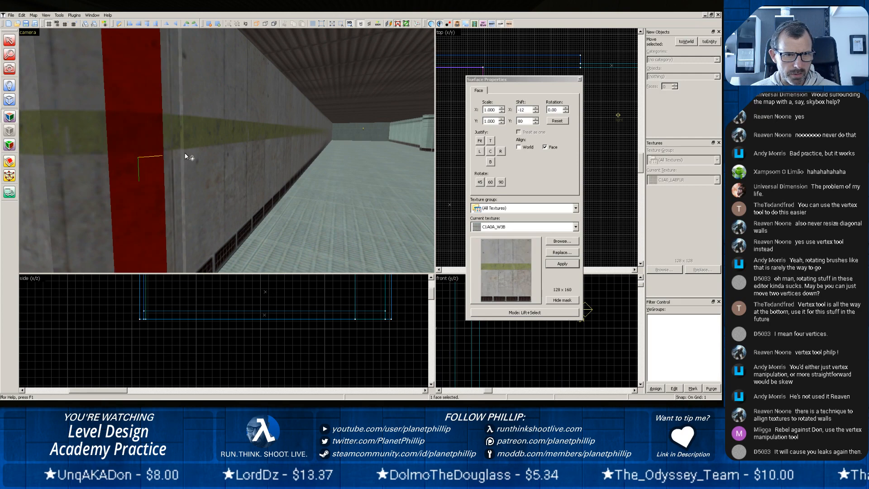
click(194, 154)
scroll(169, 199, down, 2)
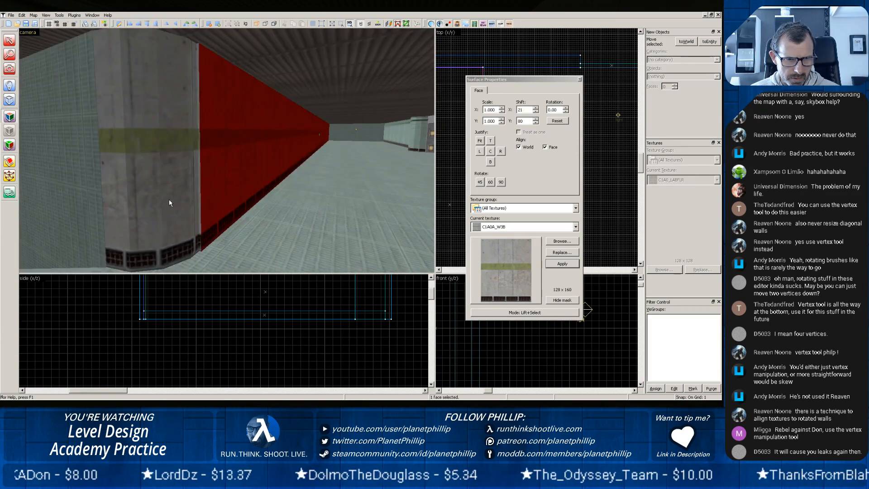
click(180, 206)
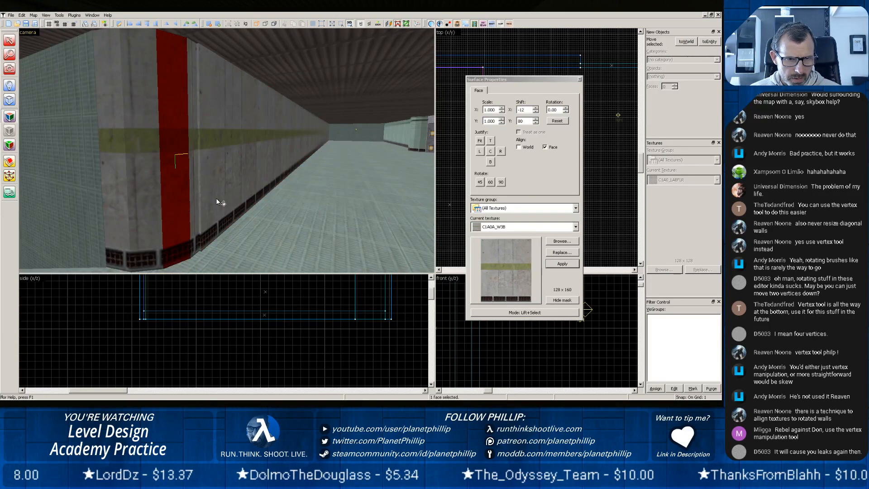
click(211, 223)
click(197, 228)
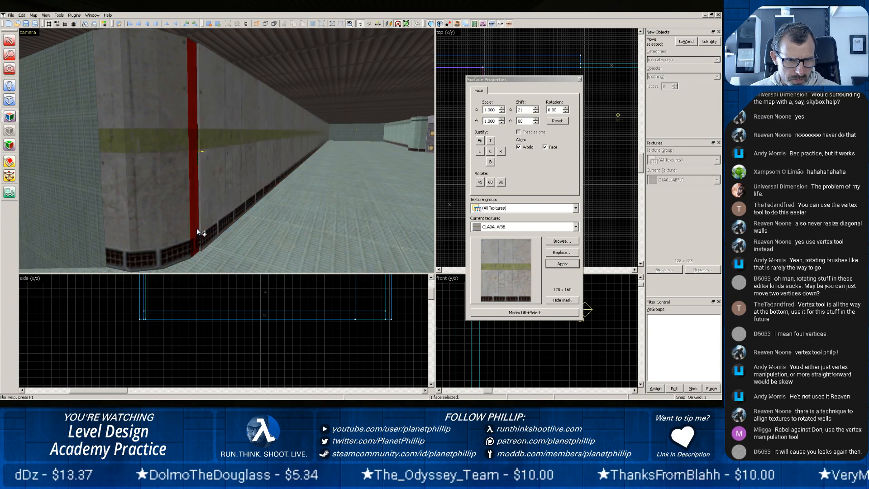
click(202, 228)
click(197, 228)
scroll(196, 233, up, 2)
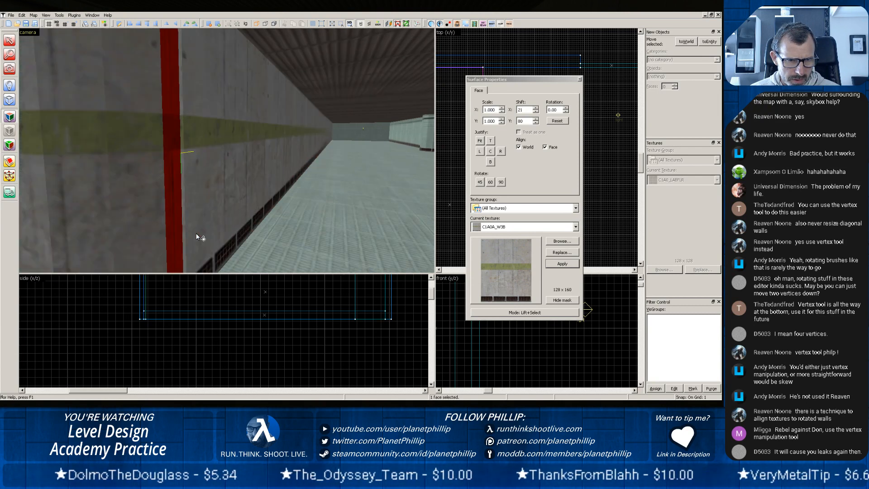
Close Surface Properties and examine how the rounded corner cylinder meets the wall brushes in the top view.
click(580, 80)
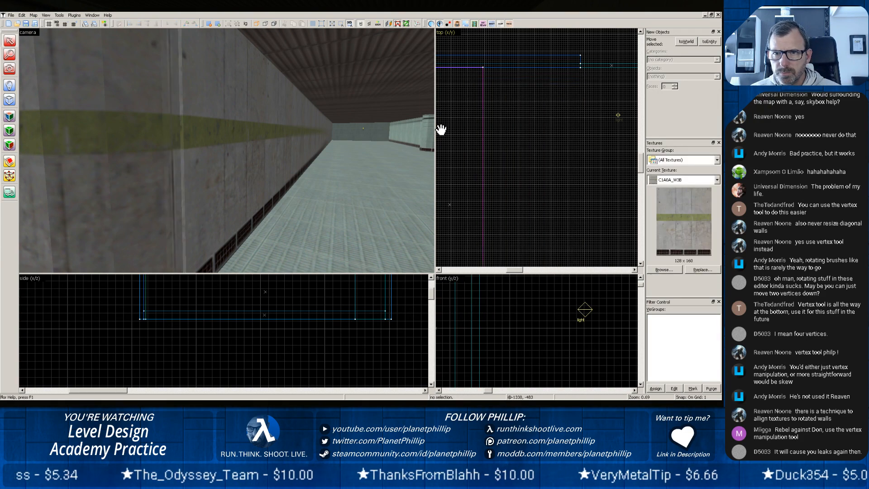
scroll(458, 130, down, 6)
drag(462, 156, 521, 154)
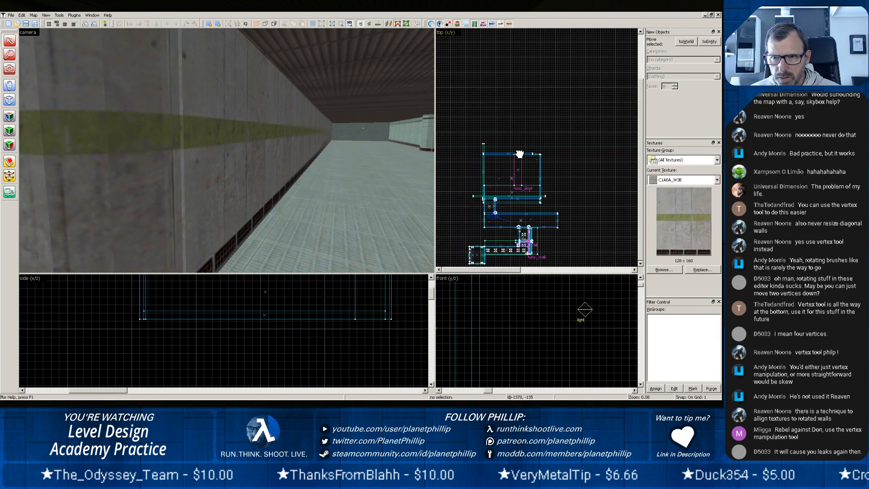
scroll(503, 218, up, 2)
scroll(504, 217, up, 8)
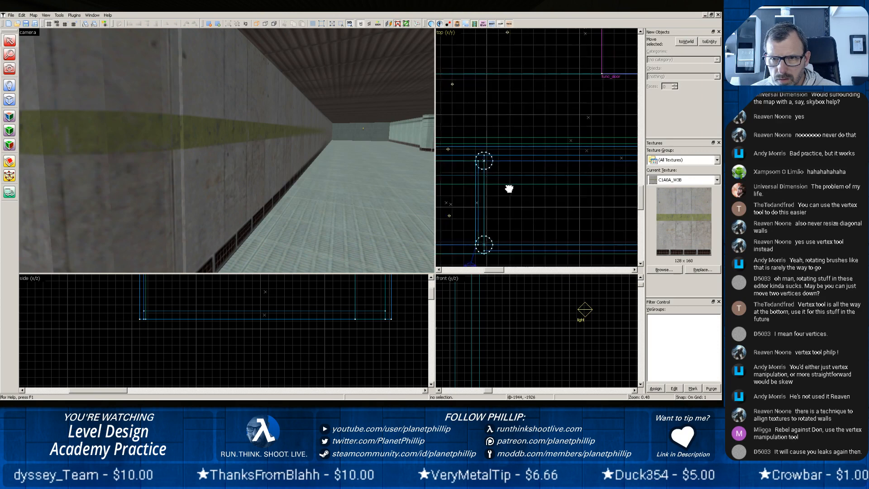
mouse_move(489, 151)
mouse_down()
mouse_move(593, 194)
mouse_move(587, 220)
mouse_move(582, 216)
mouse_up()
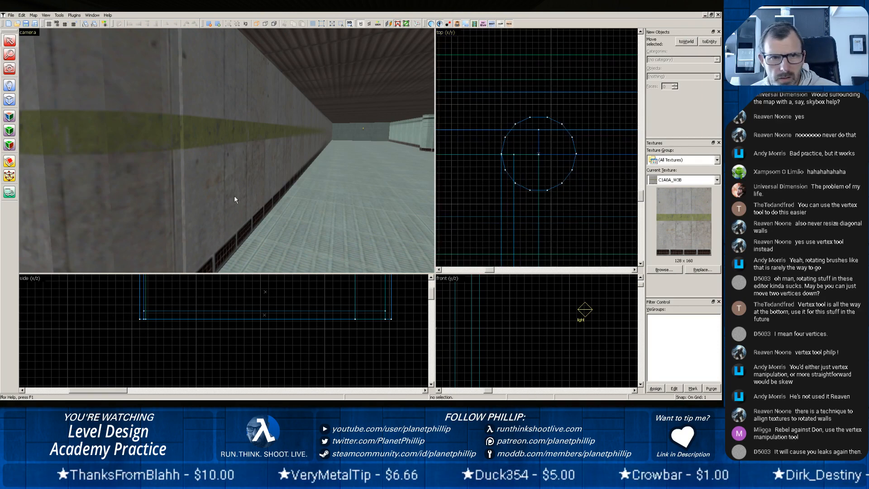
click(209, 171)
click(473, 187)
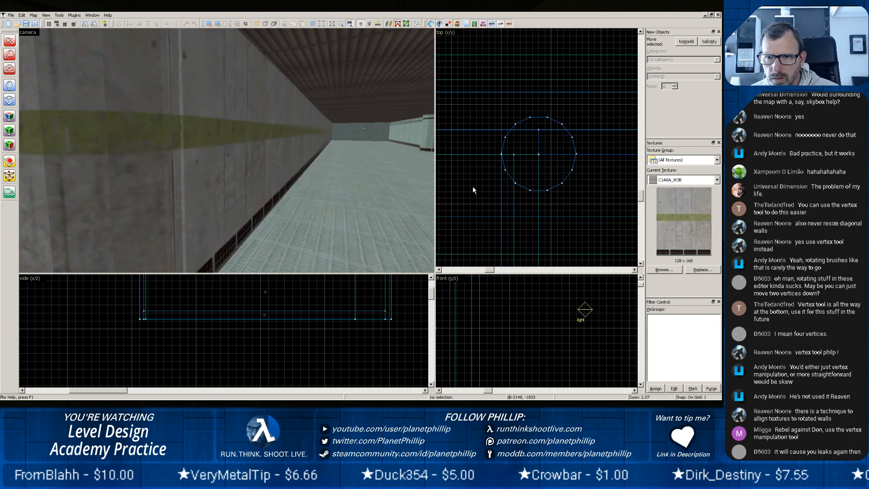
Set the grid to 16 and shift the rounded corner cylinder about 2 units in the top view, flush with the long wall's outer face.
drag(473, 187, 704, 191)
mouse_move(547, 194)
mouse_down()
mouse_move(647, 194)
mouse_move(518, 205)
mouse_move(522, 217)
mouse_move(518, 206)
mouse_move(549, 118)
mouse_move(489, 130)
mouse_move(563, 246)
mouse_move(524, 141)
mouse_move(557, 204)
mouse_up()
scroll(518, 206, down, 1)
scroll(518, 206, down, 10)
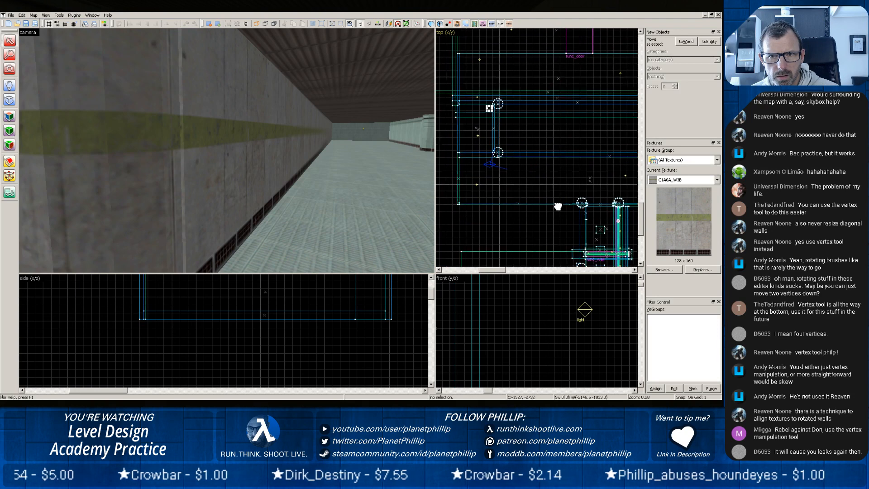
click(496, 154)
click(142, 176)
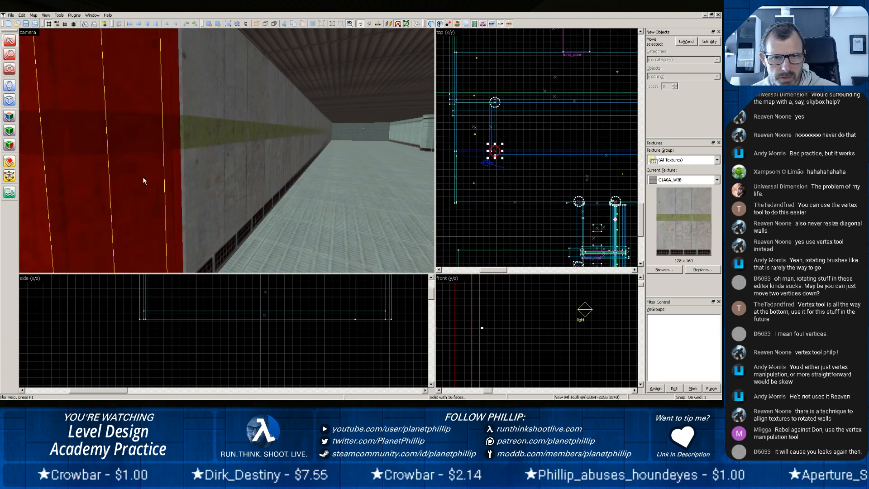
scroll(478, 177, up, 9)
drag(566, 96, 523, 171)
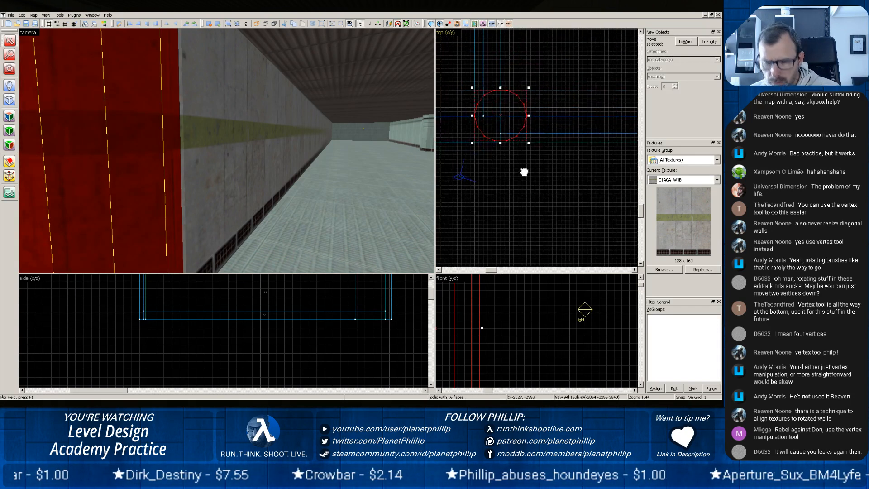
key(bracketright)
key(bracketright)
key(bracketright)
key(bracketright)
scroll(504, 167, up, 5)
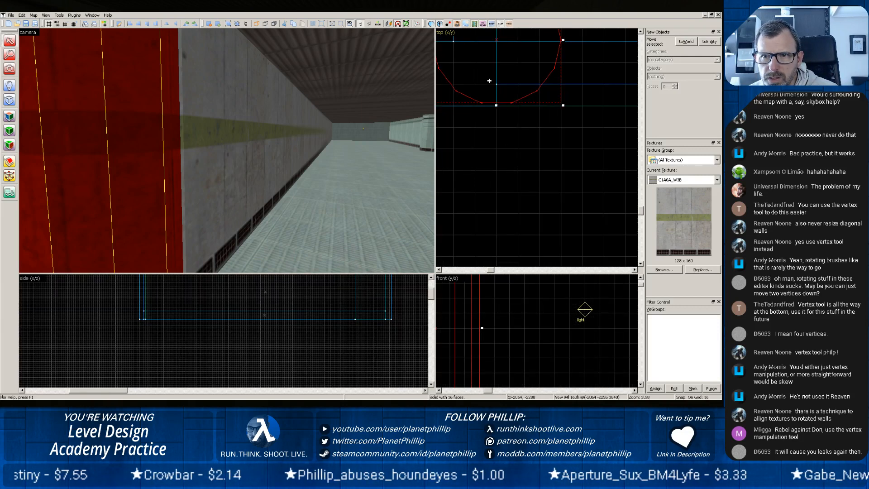
drag(472, 88, 468, 90)
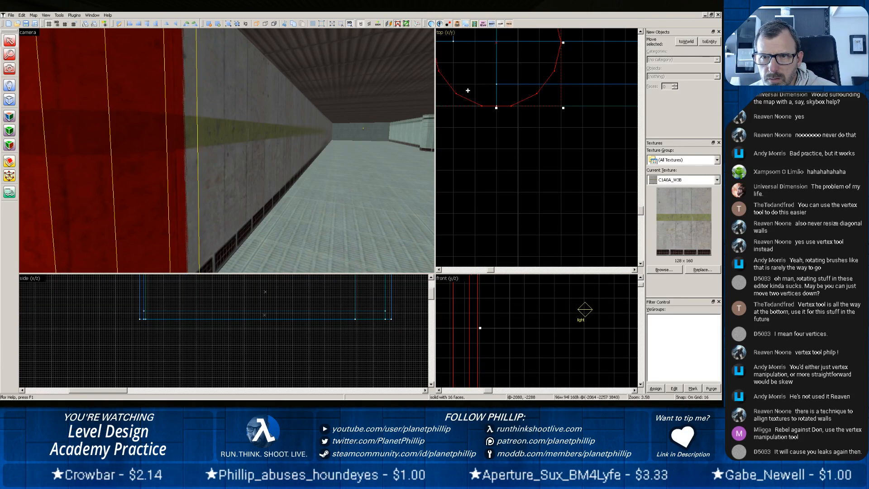
click(477, 134)
Split the long wall inside the cylinder with a slanted Clipping Tool cut on a grid of 4, keeping both parts.
mouse_move(524, 177)
mouse_down()
mouse_move(509, 157)
mouse_move(589, 210)
mouse_up()
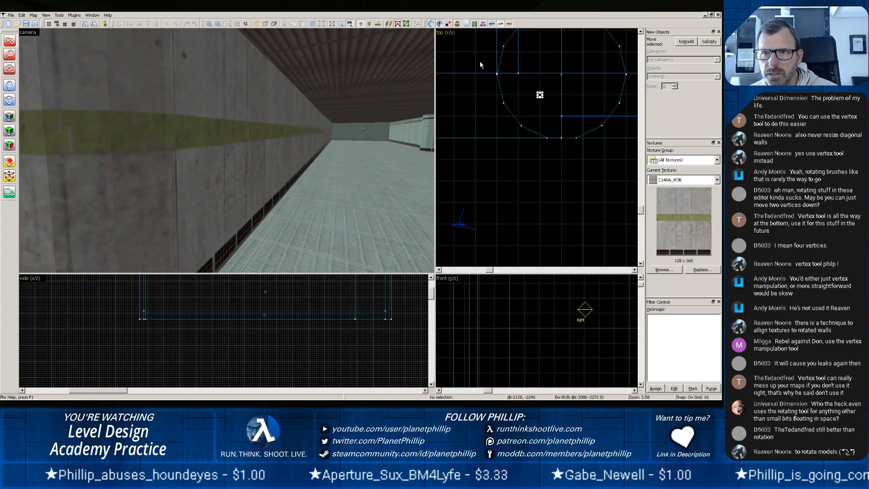
click(115, 156)
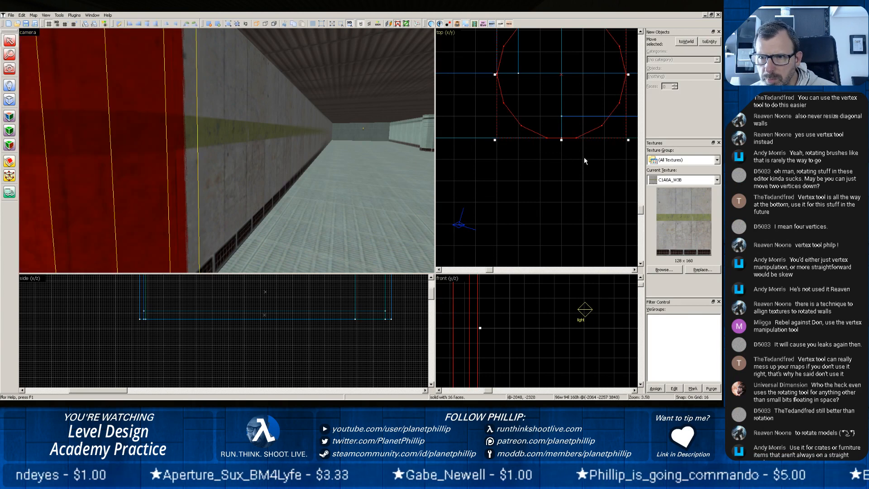
click(249, 180)
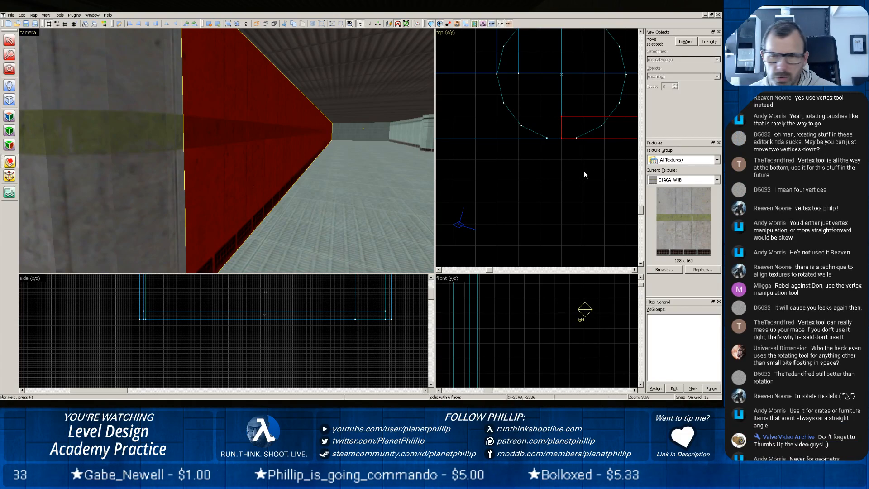
drag(582, 135, 583, 118)
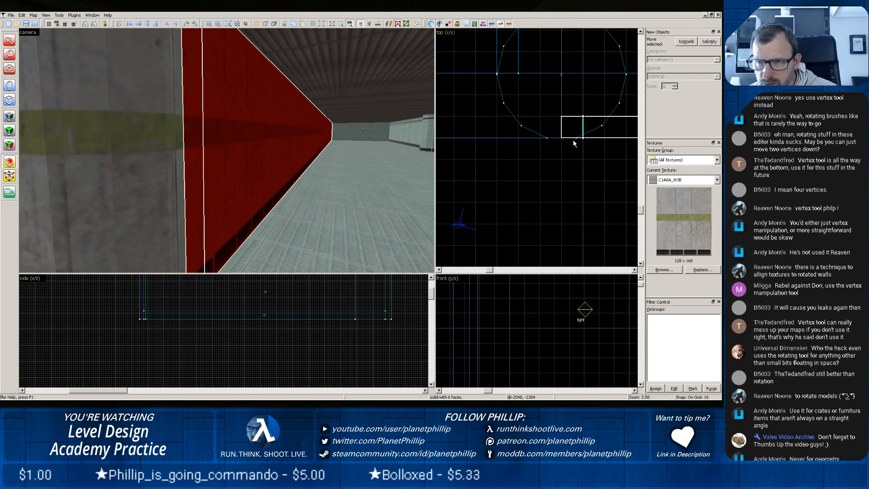
key(bracketleft)
key(bracketleft)
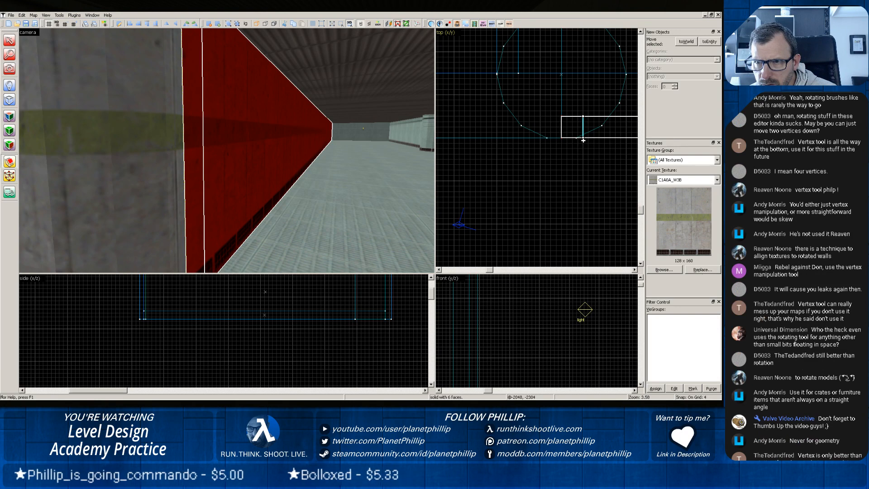
drag(583, 139, 579, 136)
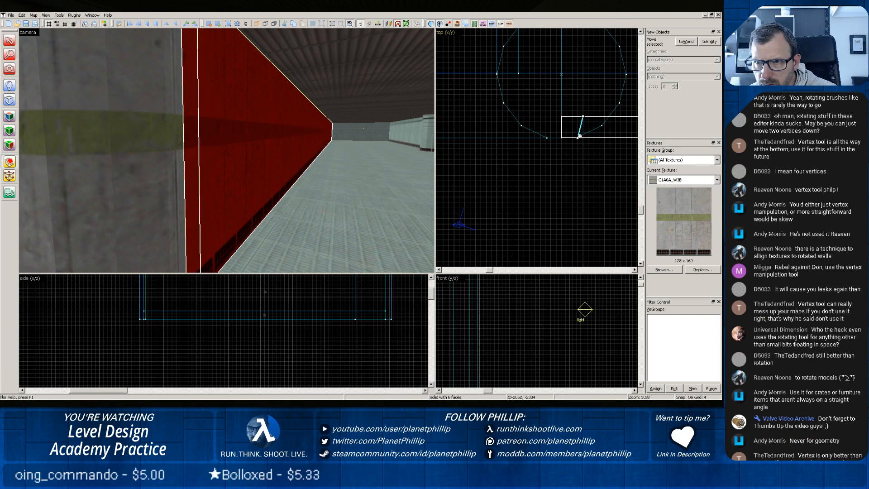
key(Return)
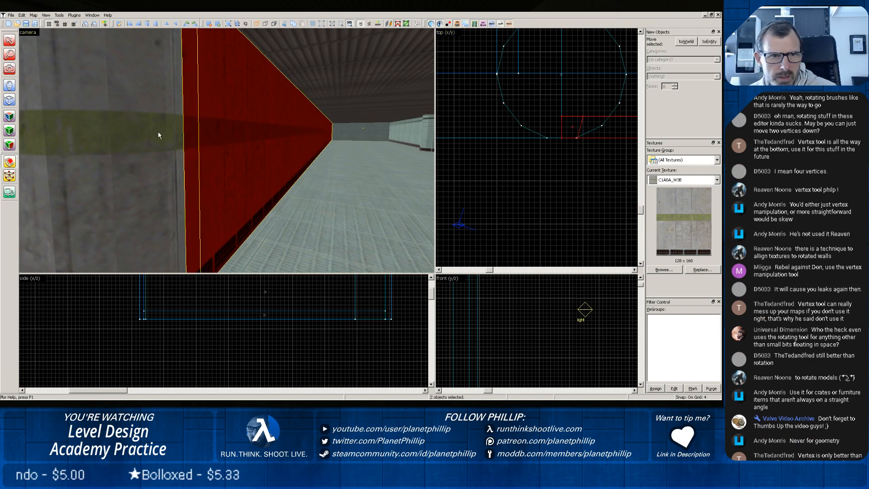
Delete the short wall piece cut off inside the cylinder.
click(9, 40)
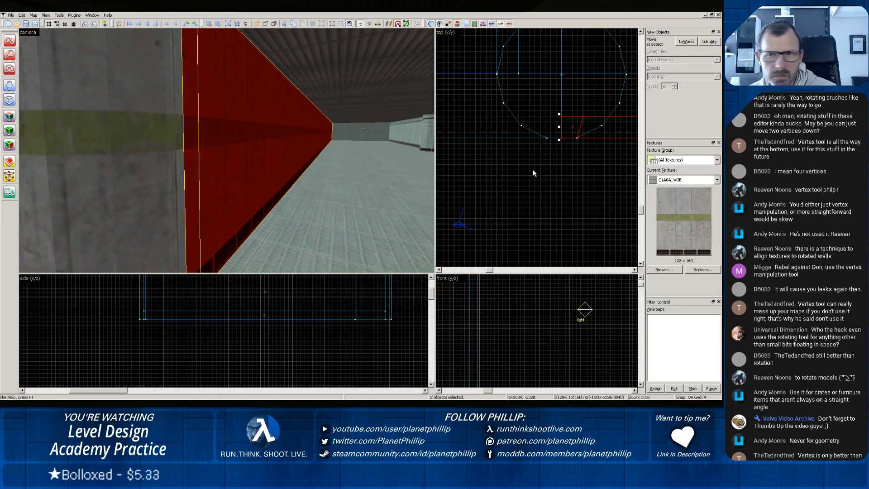
click(533, 169)
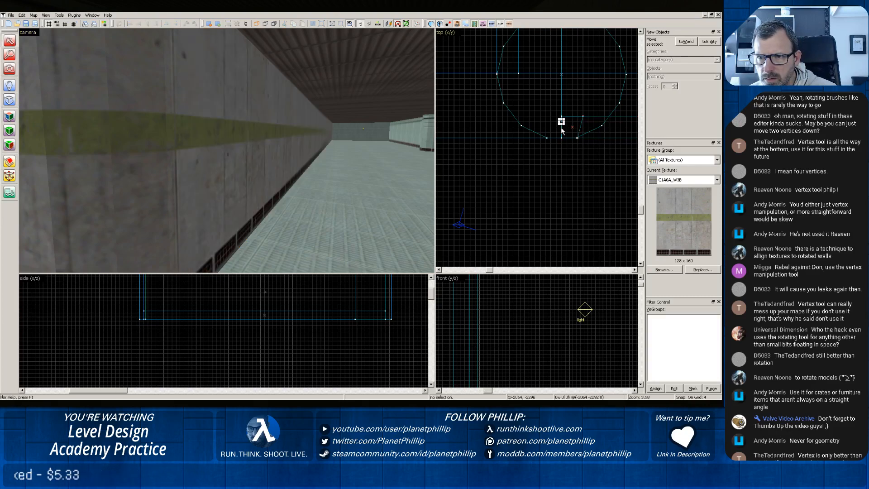
click(561, 131)
click(555, 135)
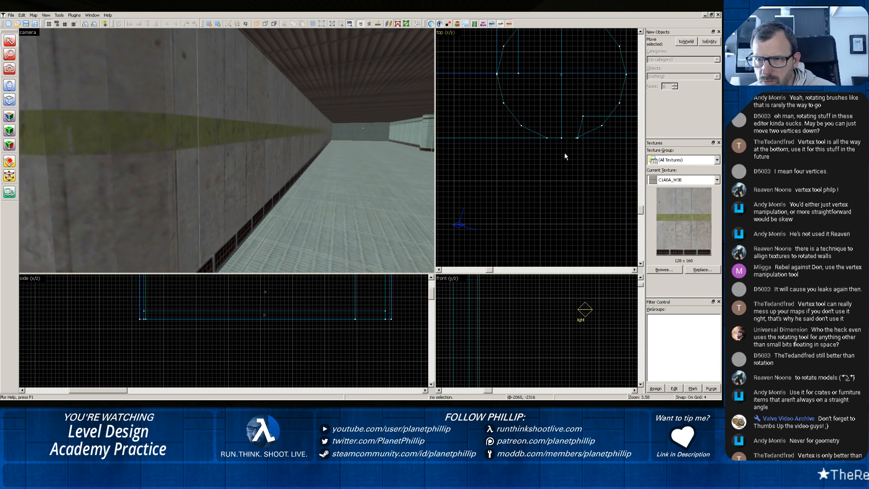
Set the grid to 1 for precise work at the cylinder's vertex on the long wall's outer face.
scroll(567, 154, up, 6)
scroll(567, 154, up, 1)
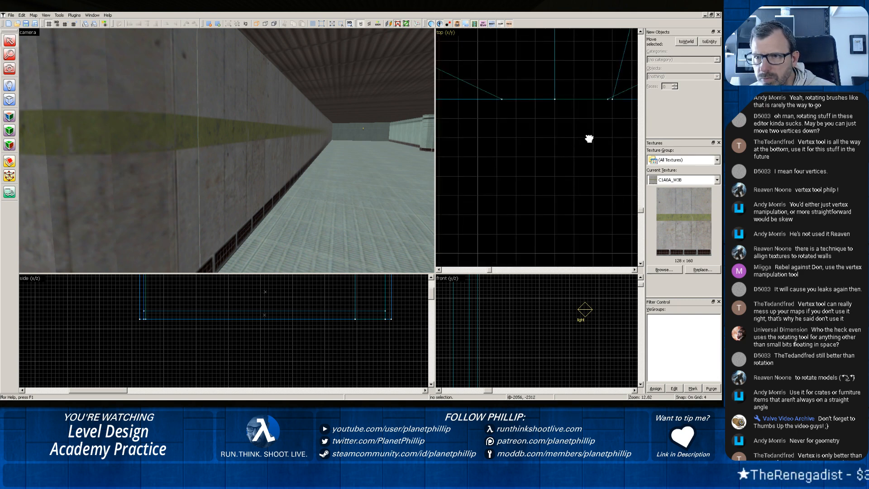
drag(586, 140, 556, 159)
key(bracketleft)
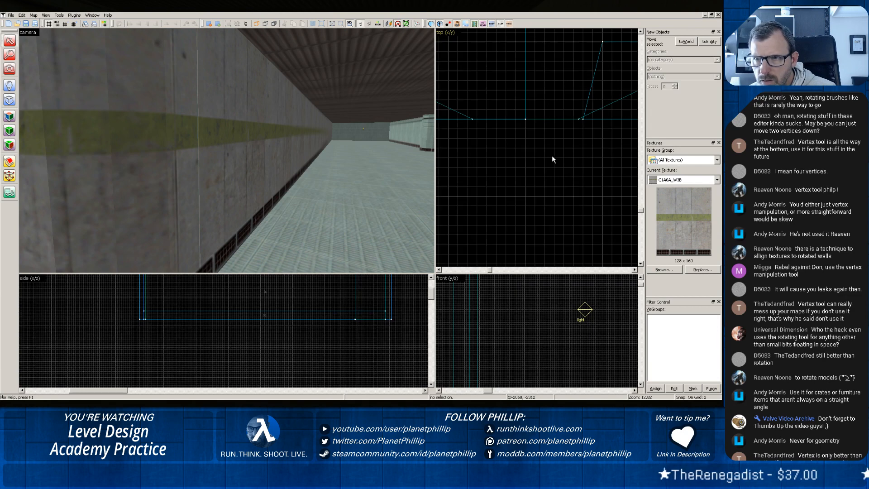
key(bracketleft)
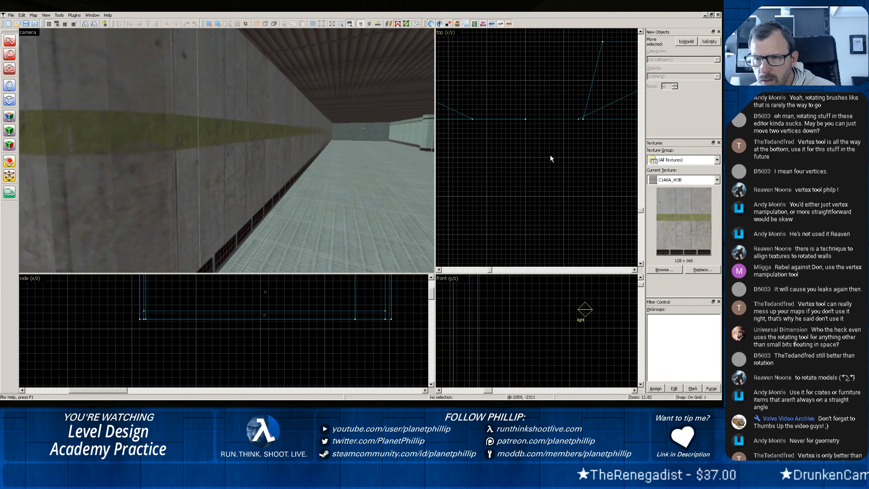
Undo the deletion of the wall's end piece and the slanted cut.
key(ctrl+z)
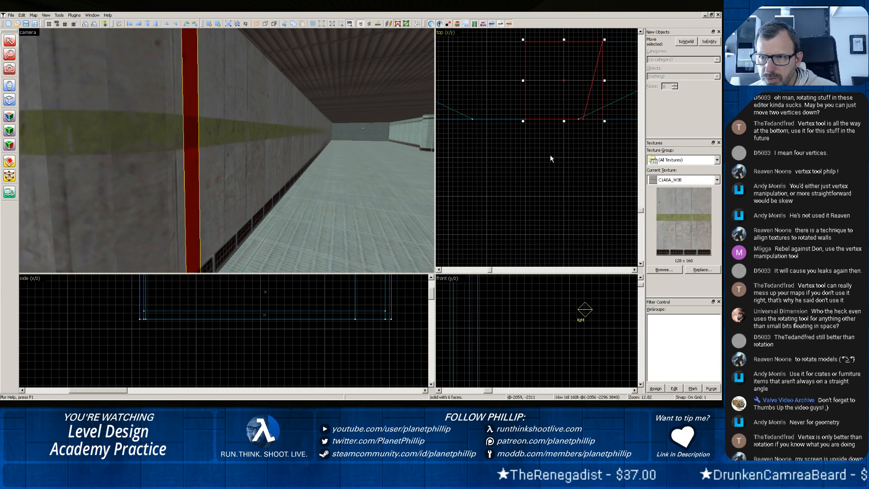
key(ctrl+z)
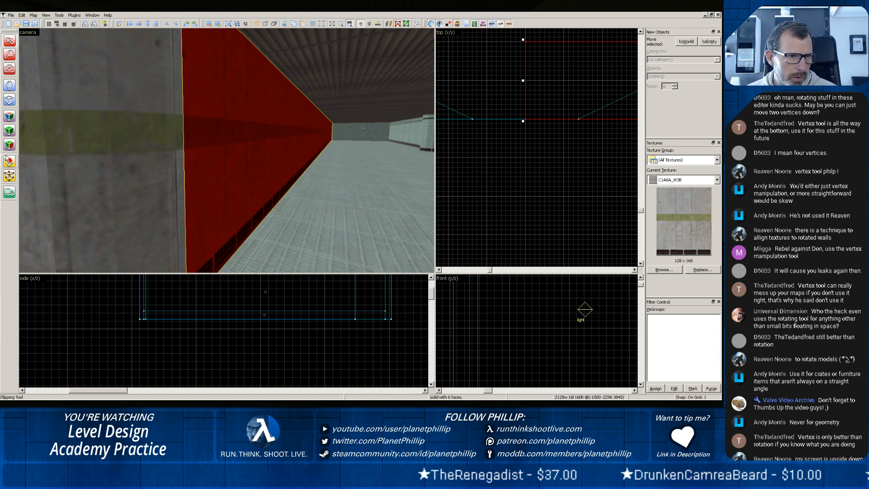
Split the long wall with the Clipping Tool from the cylinder's vertex along its adjacent angled facet, keeping both parts.
click(8, 159)
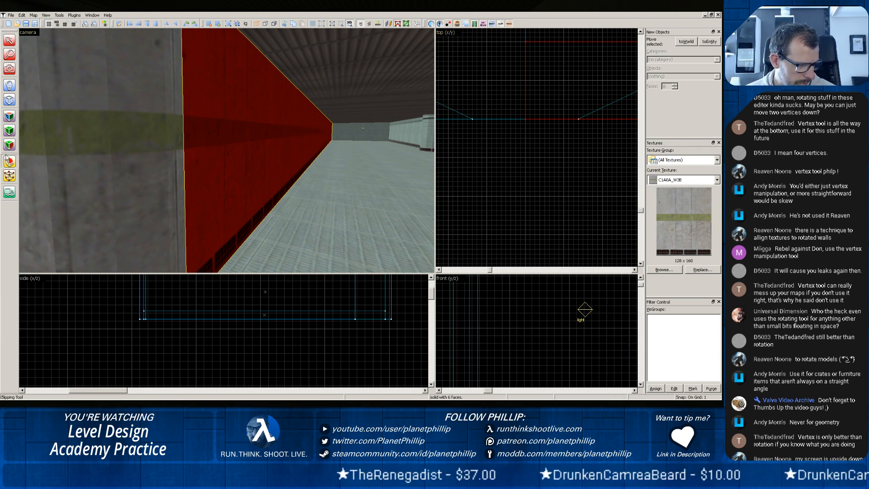
click(8, 159)
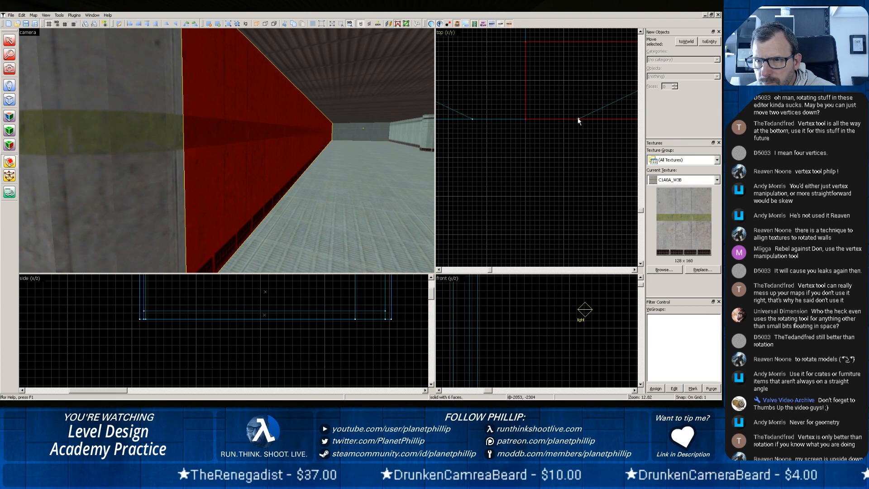
mouse_move(578, 119)
mouse_down()
mouse_move(593, 46)
mouse_move(643, 41)
mouse_move(680, 24)
mouse_move(673, 60)
mouse_move(661, 68)
mouse_move(597, 85)
mouse_move(607, 69)
mouse_move(578, 77)
mouse_up()
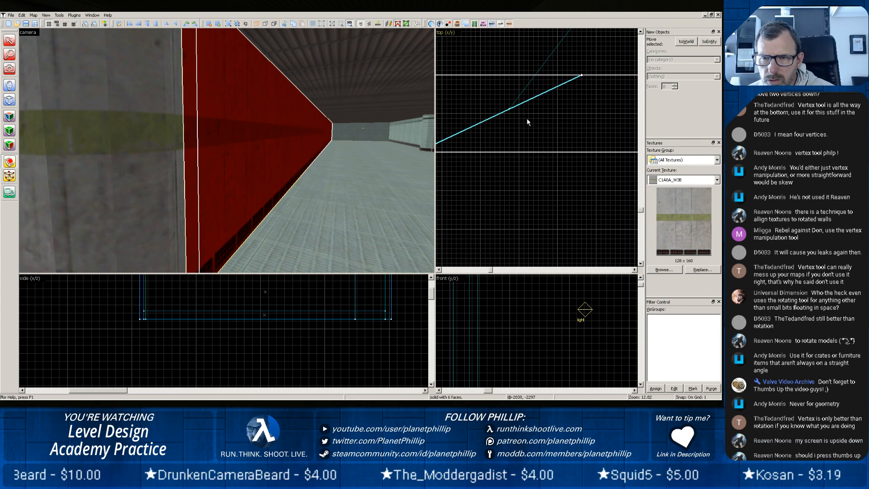
key(Return)
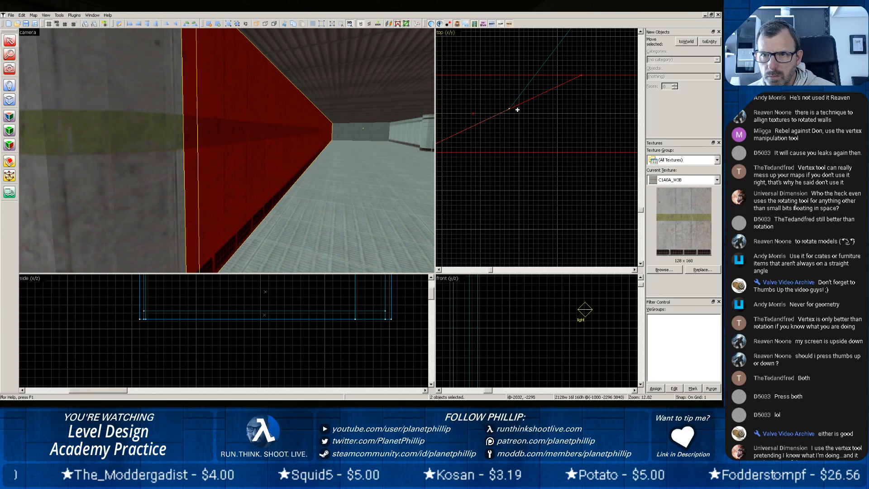
Delete the cut-off wall end piece that overlaps the corner cylinder.
click(490, 179)
scroll(489, 180, down, 2)
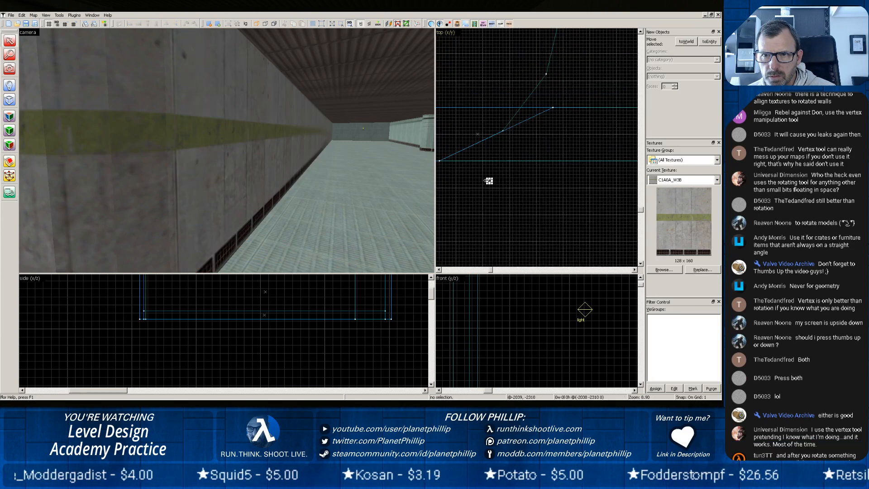
scroll(489, 180, down, 5)
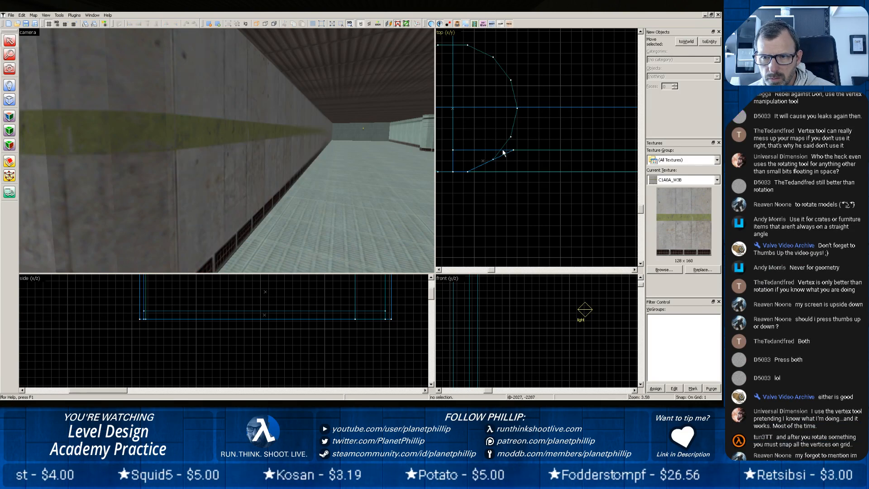
click(506, 152)
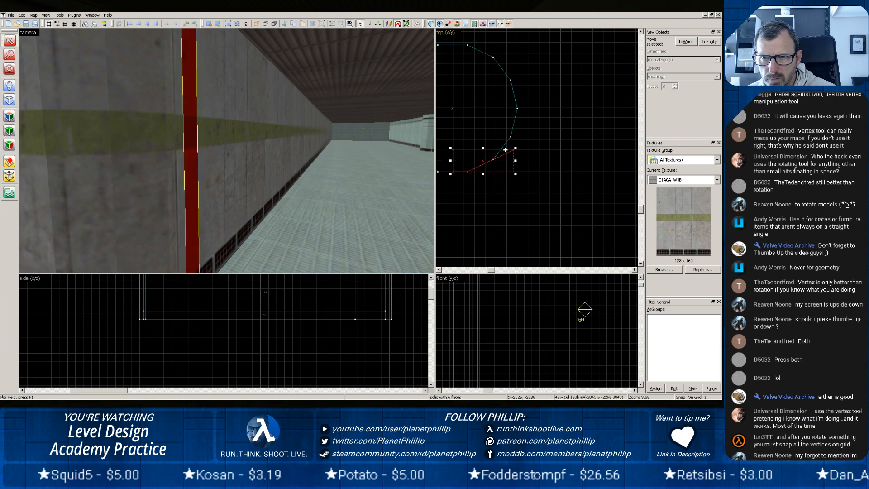
key(Delete)
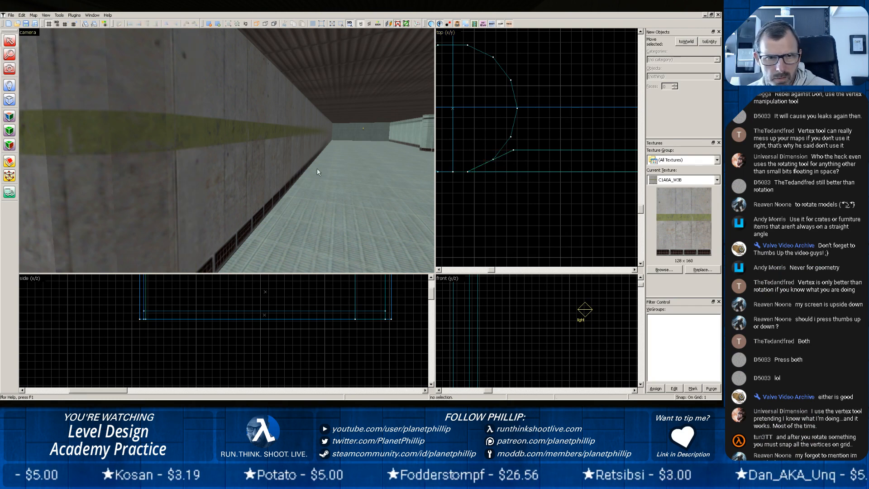
Examine in the 3D view how the rounded corner cylinder meets the mitred long wall and the adjoining hall.
key(z)
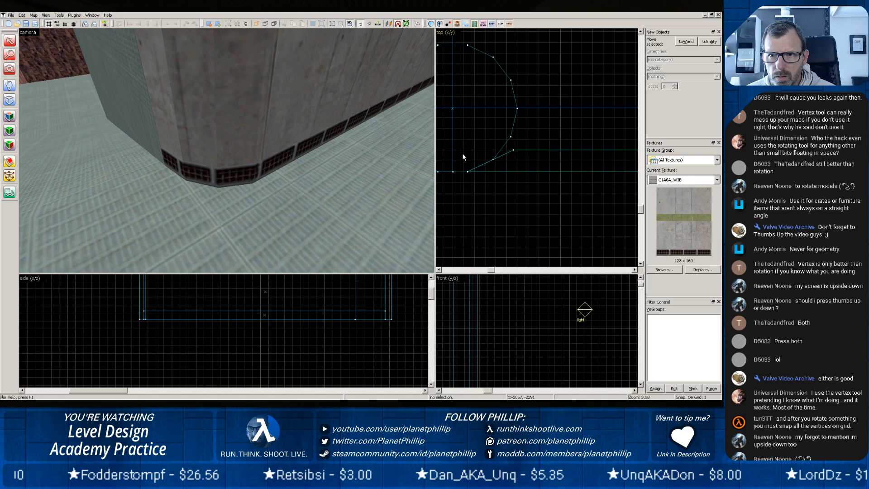
scroll(463, 157, down, 4)
click(233, 151)
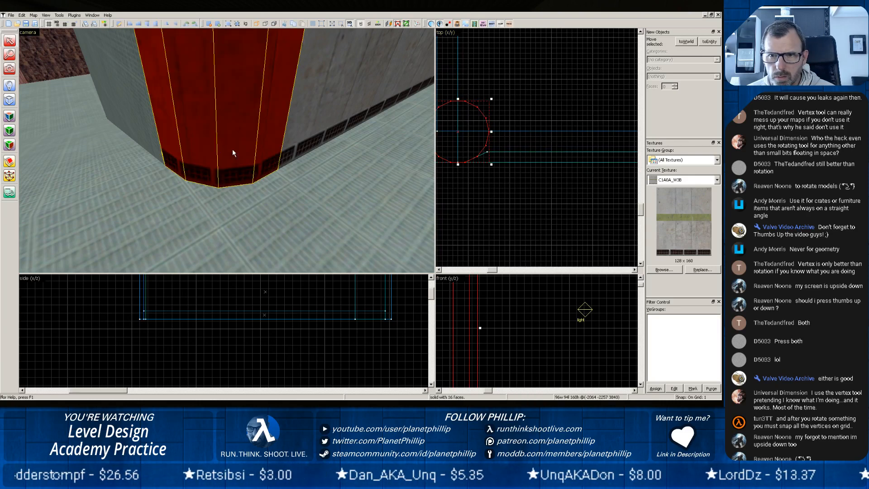
click(299, 127)
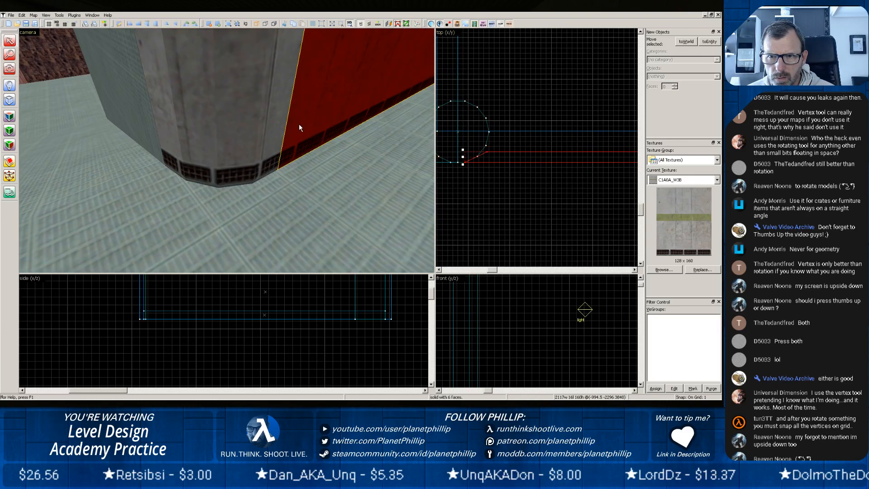
click(260, 135)
click(299, 128)
click(245, 129)
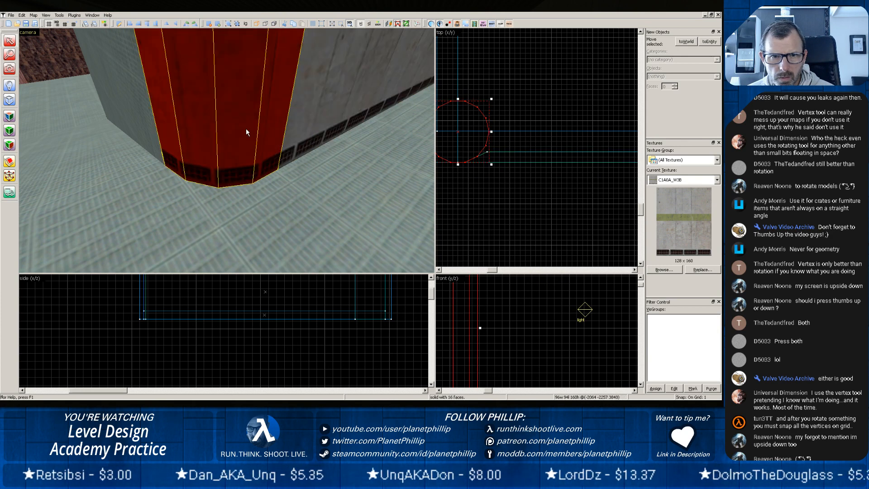
click(331, 107)
click(235, 137)
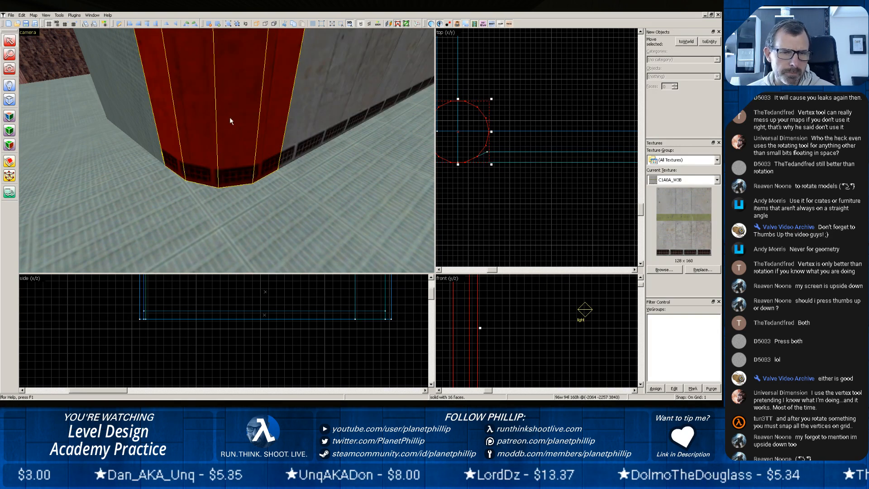
key(z)
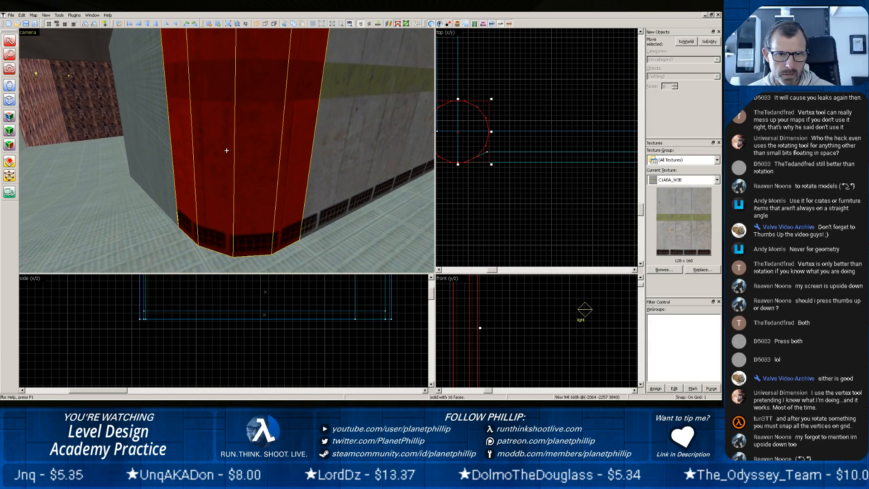
key(z)
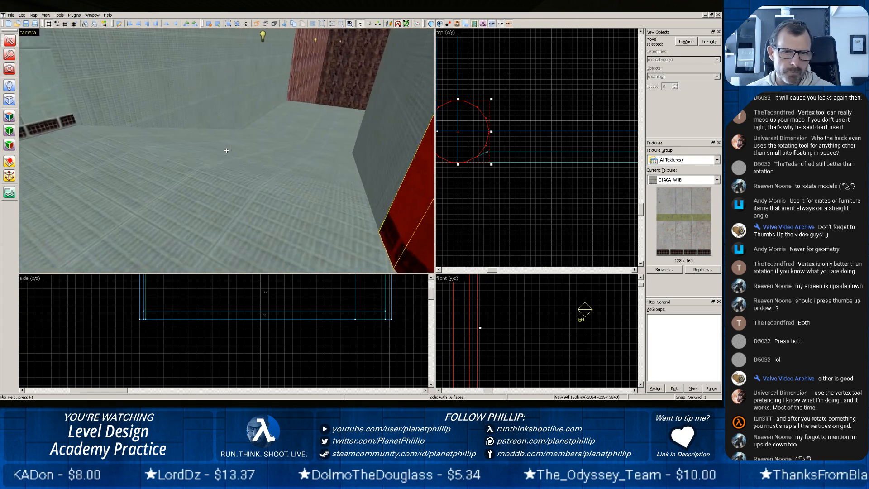
Retexture the wall beside the sloped floor, adjoining the corner cylinder, with C1A0_WX, filtering the textures by "c1a0".
key(w)
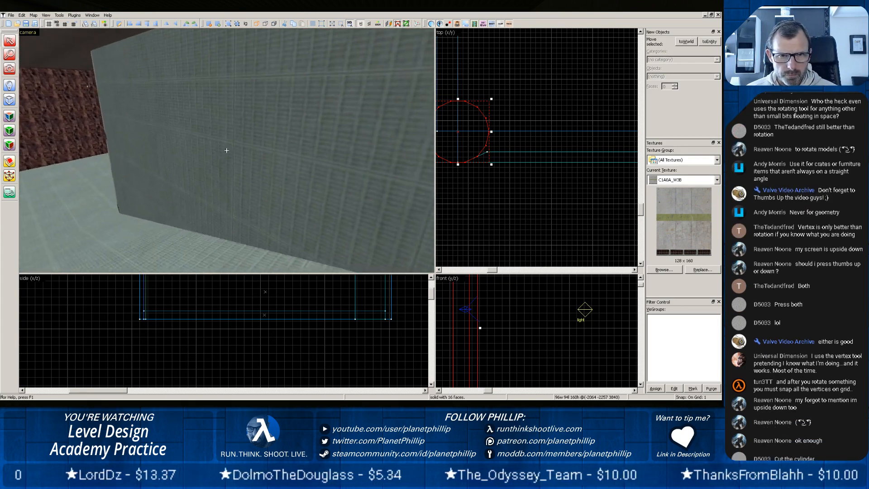
key(z)
click(229, 149)
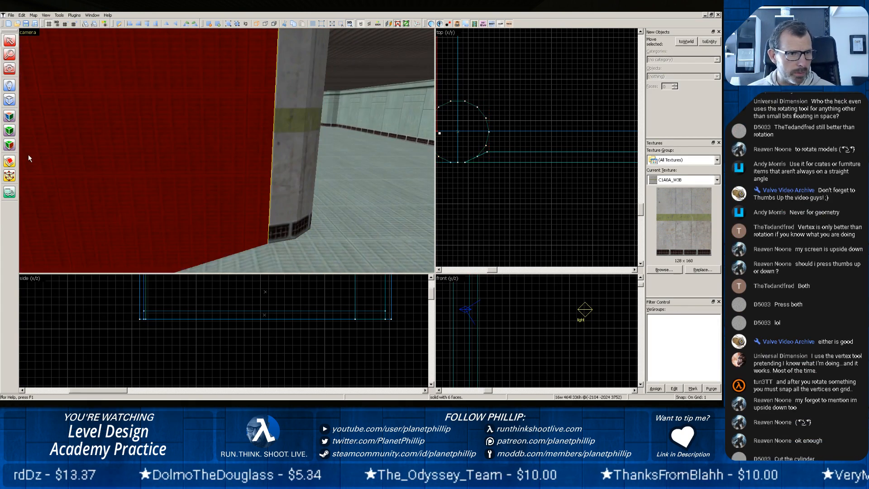
click(9, 131)
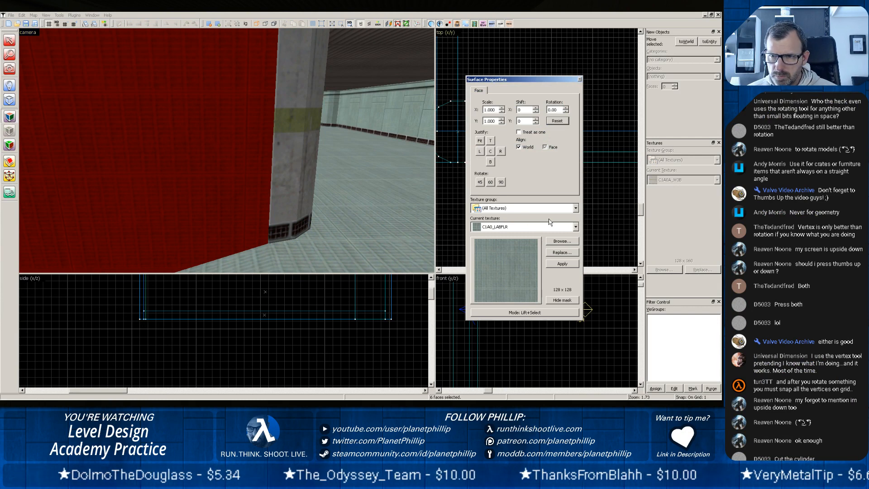
click(561, 241)
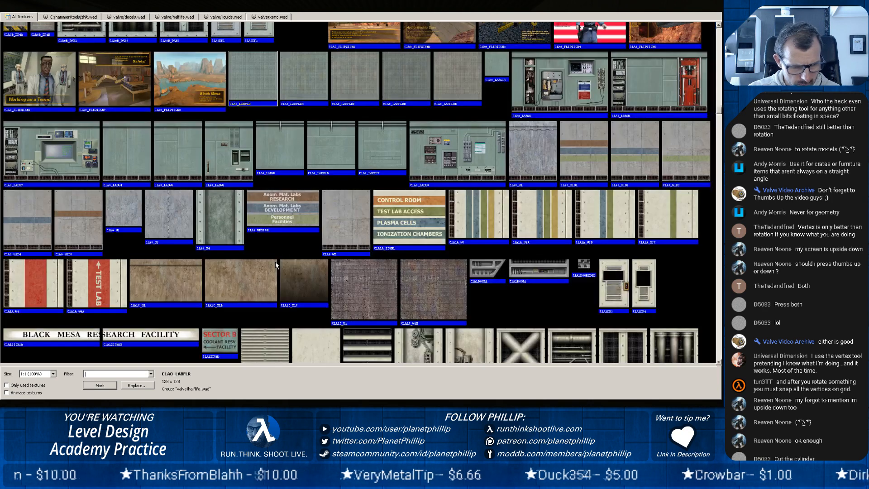
text(a1c)
key(BackSpace)
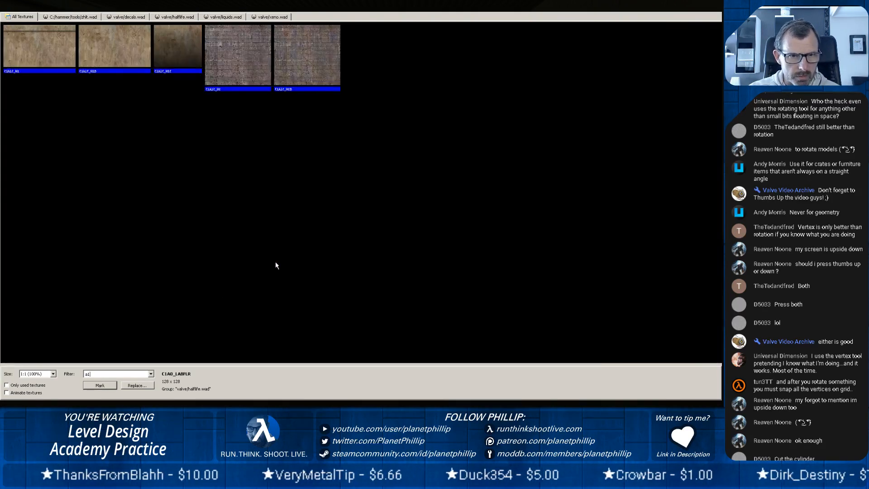
text(c1a0)
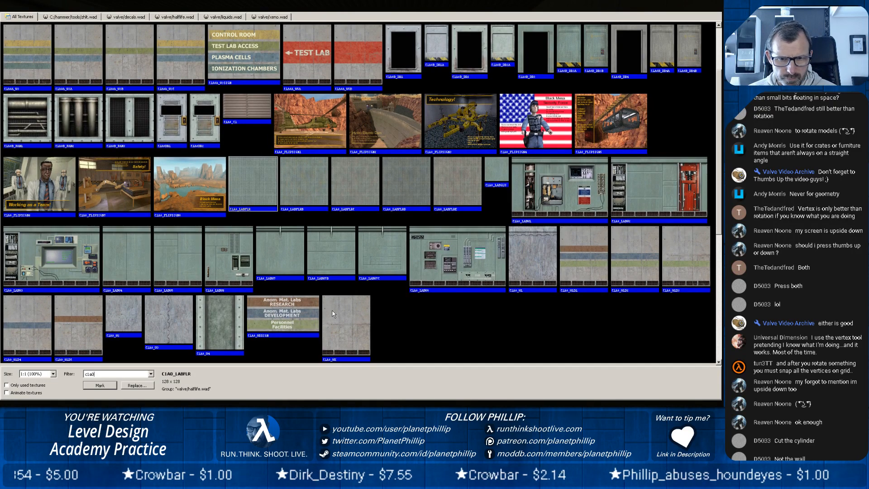
double_click(337, 321)
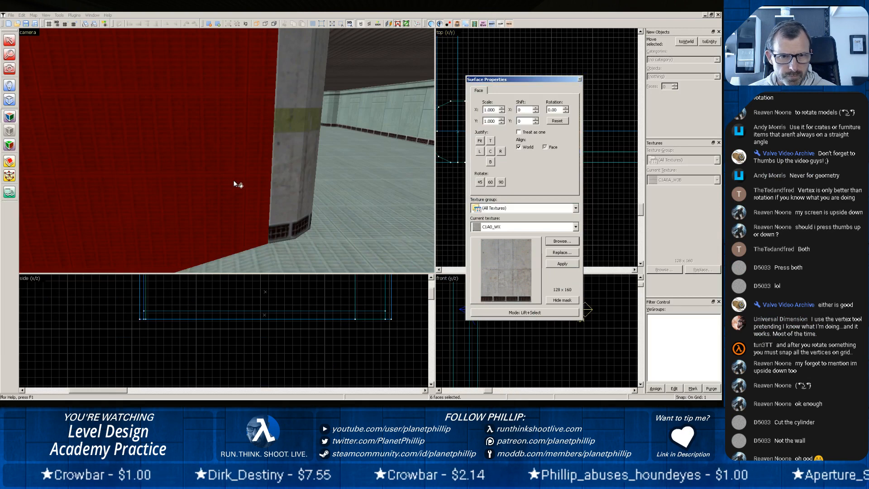
right_click(232, 183)
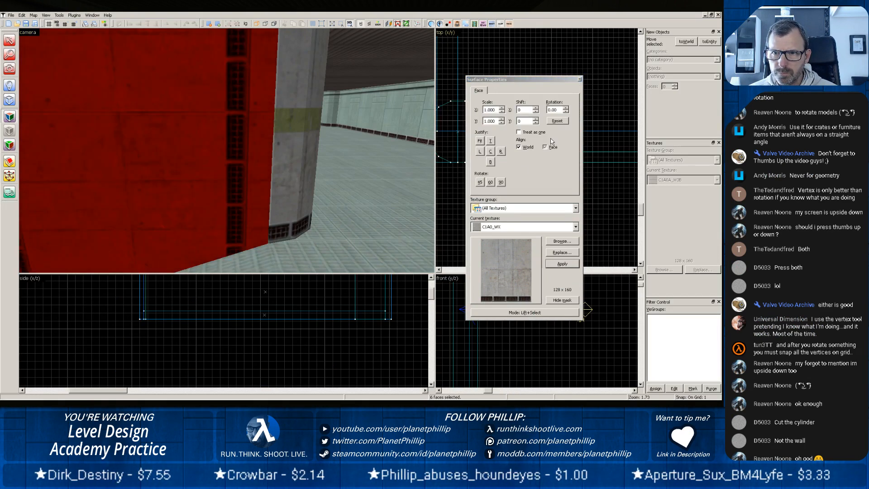
Try justifying the sloped-floor wall's texture to its bottom edge, and set its texture shift back to 0.
click(490, 163)
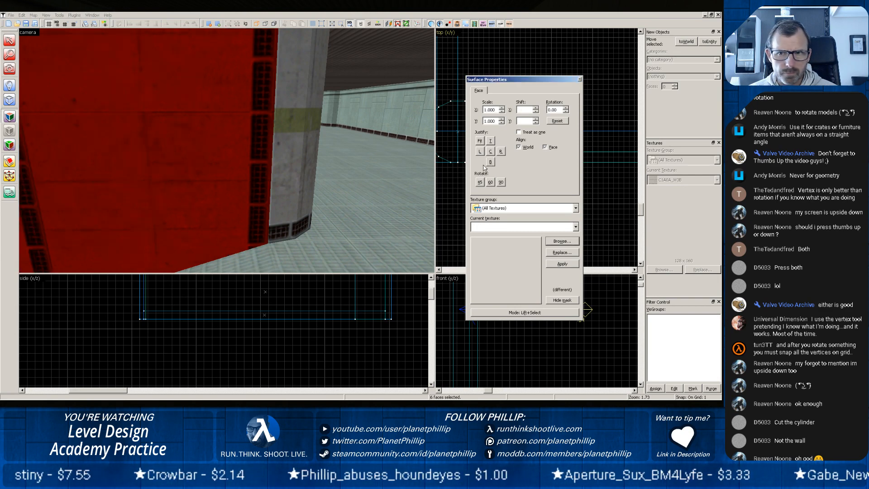
click(523, 122)
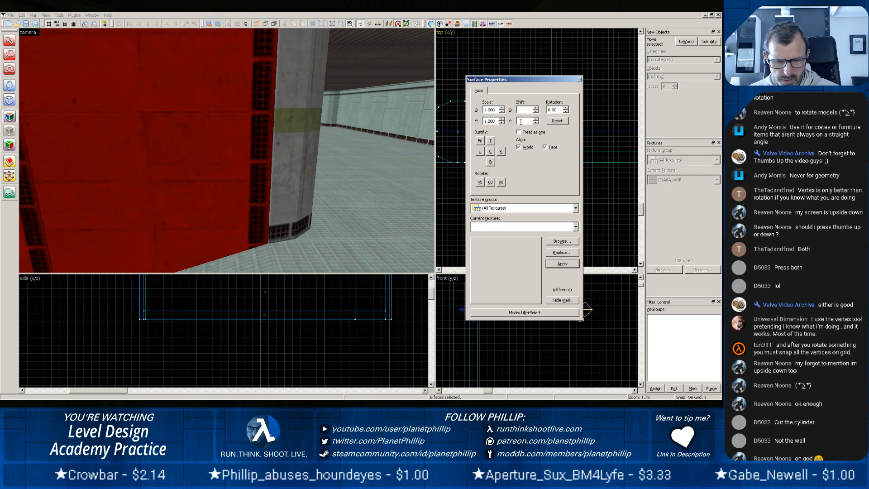
text(0)
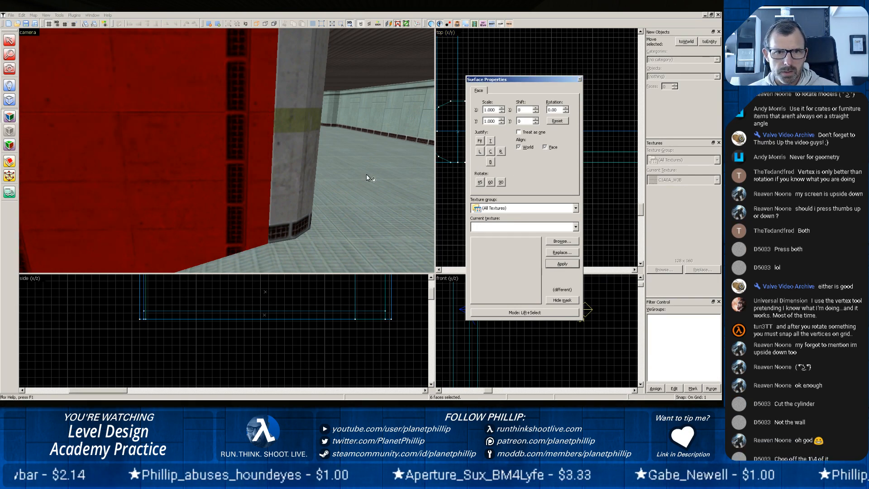
Lift the C1A0A_W3B texture from the adjacent cylinder facet and apply it aligned to the neighbouring wall face.
click(298, 179)
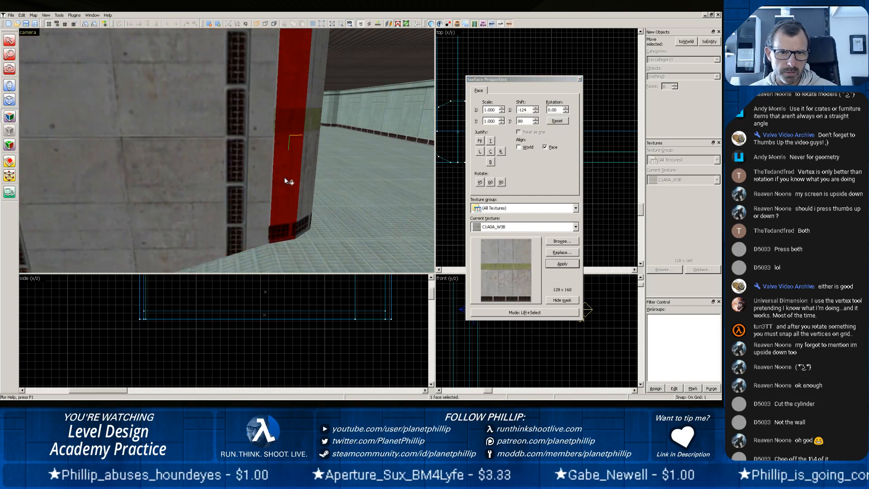
right_click(217, 187)
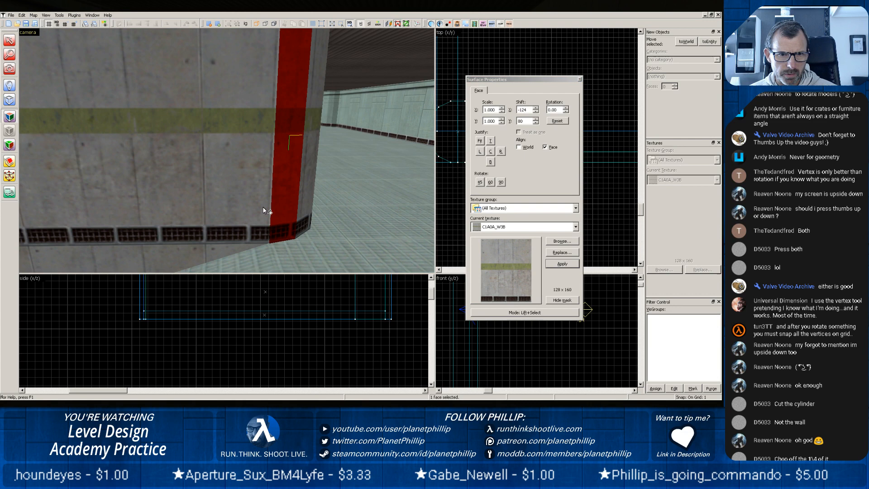
Examine how the texture stripe and base grille run around the corner cylinder and both adjoining walls, and finish the face editing.
click(350, 207)
scroll(350, 207, down, 5)
scroll(311, 204, up, 1)
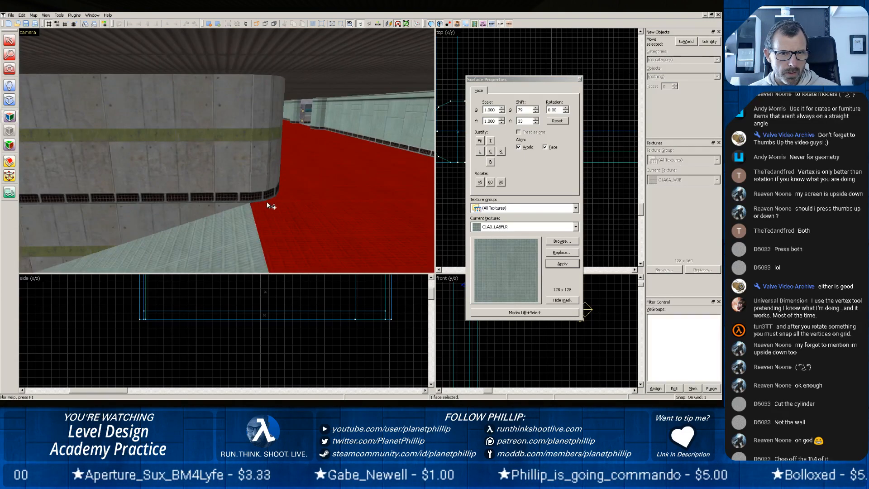
key(z)
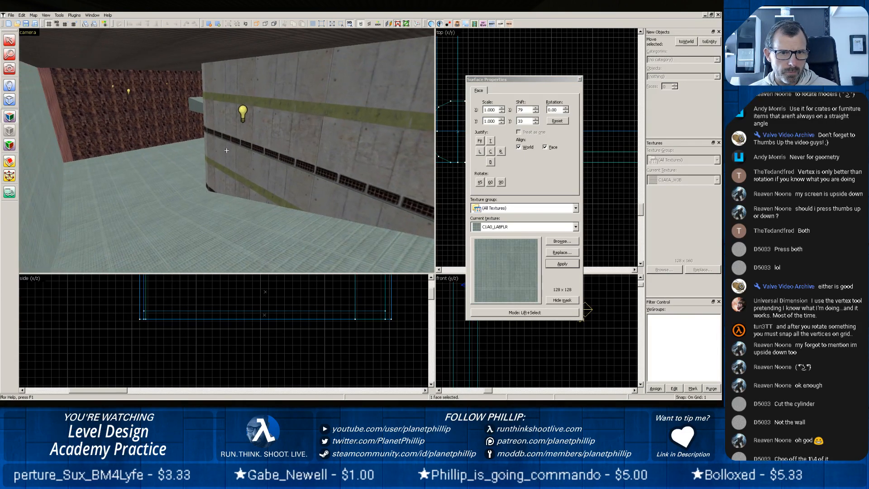
key(z)
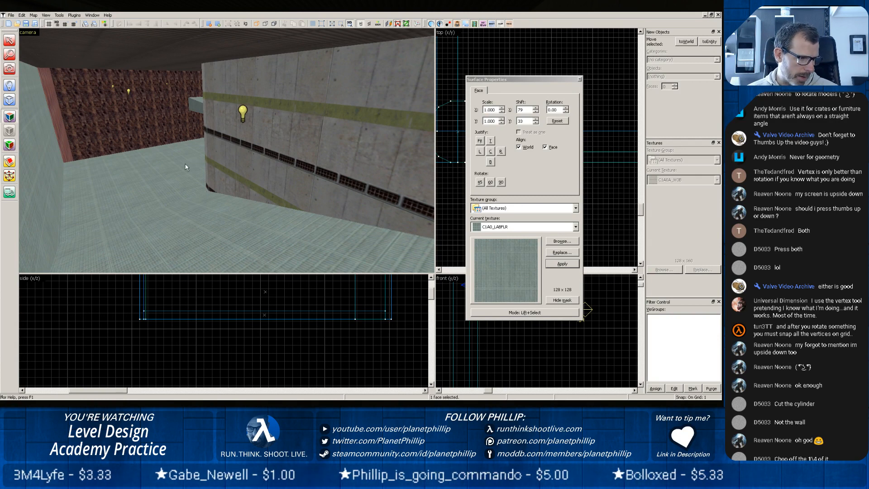
key(z)
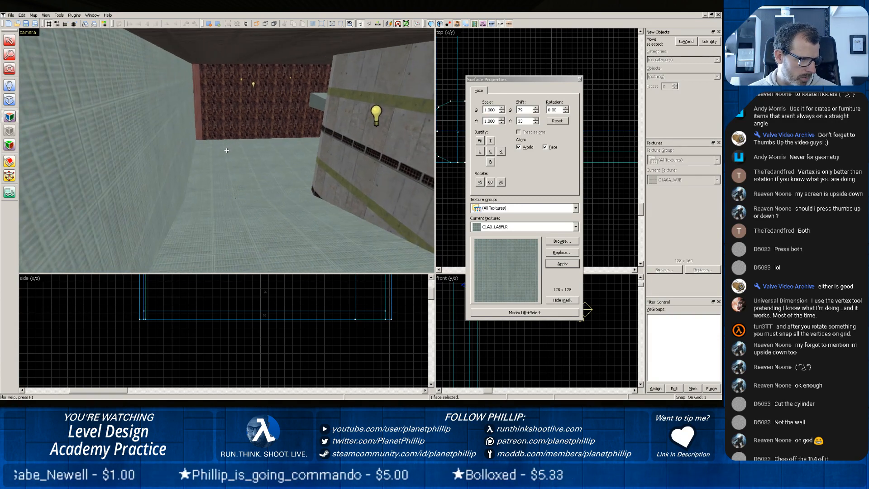
key(z)
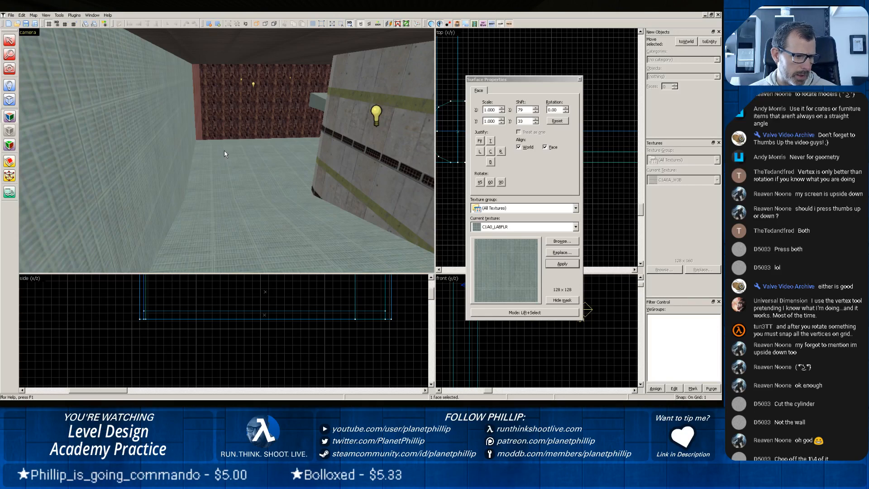
scroll(224, 149, down, 4)
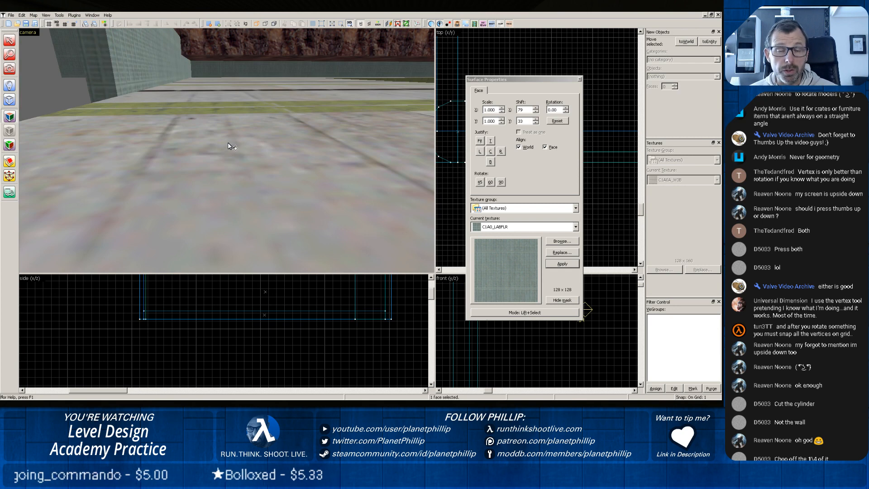
key(z)
key(z)
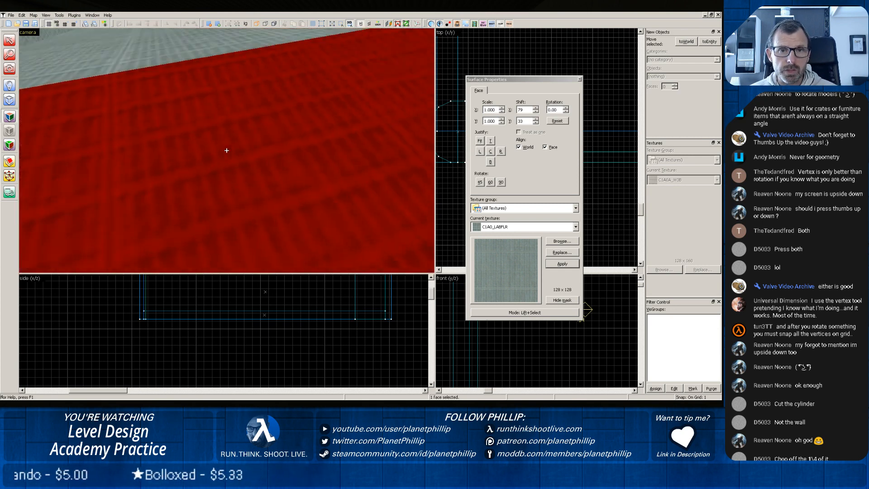
key(z)
key(w)
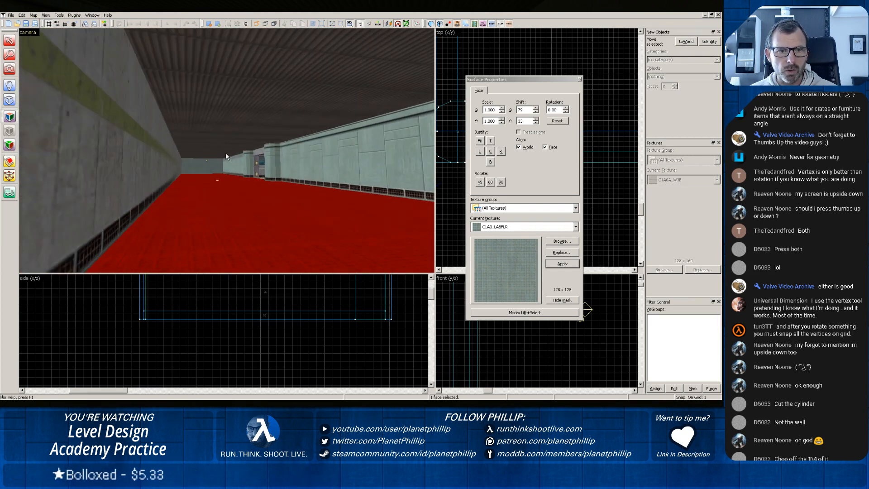
key(z)
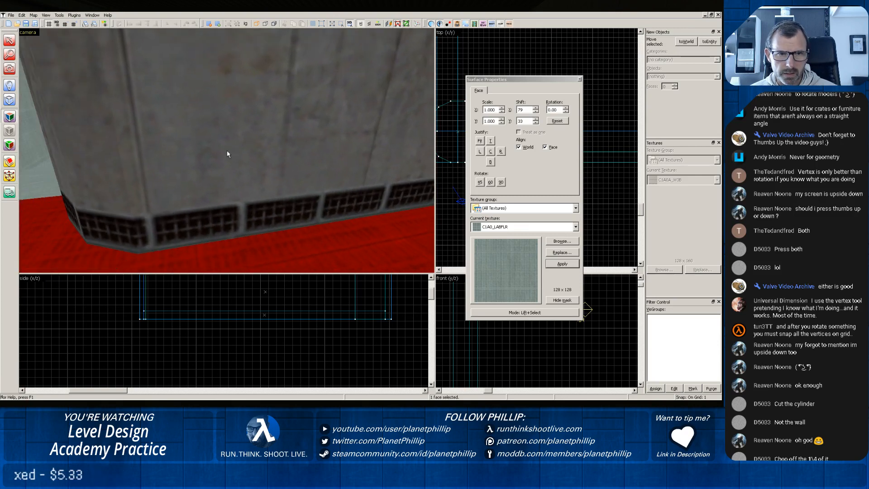
key(z)
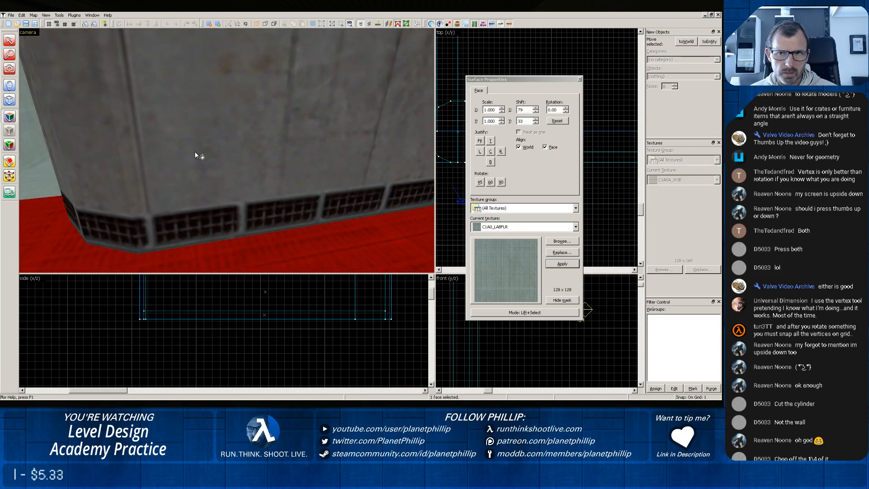
click(579, 80)
Inspect the corner cylinder and the long mitred hall wall from several viewpoints, selecting each solid to check their junction.
key(z)
key(w)
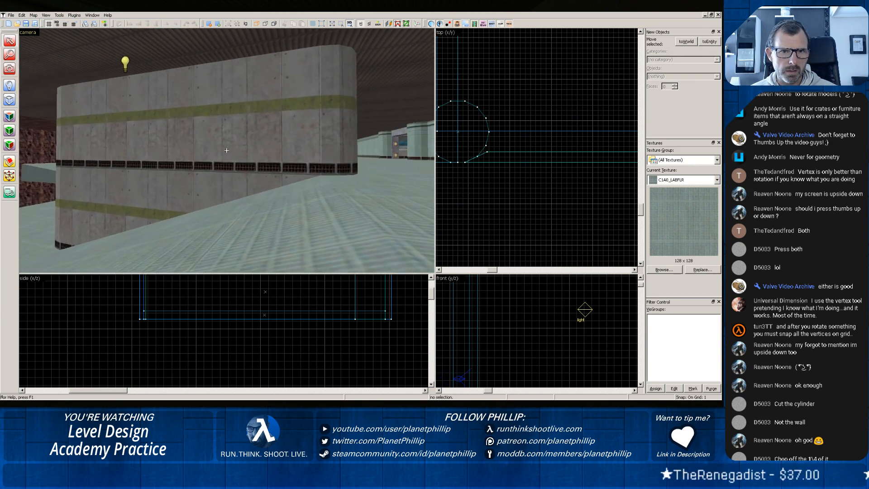
key(w)
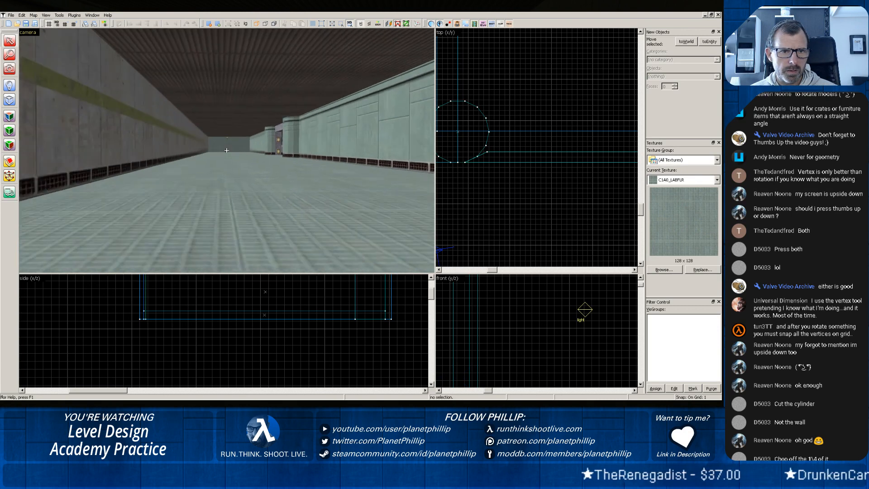
key(z)
click(161, 156)
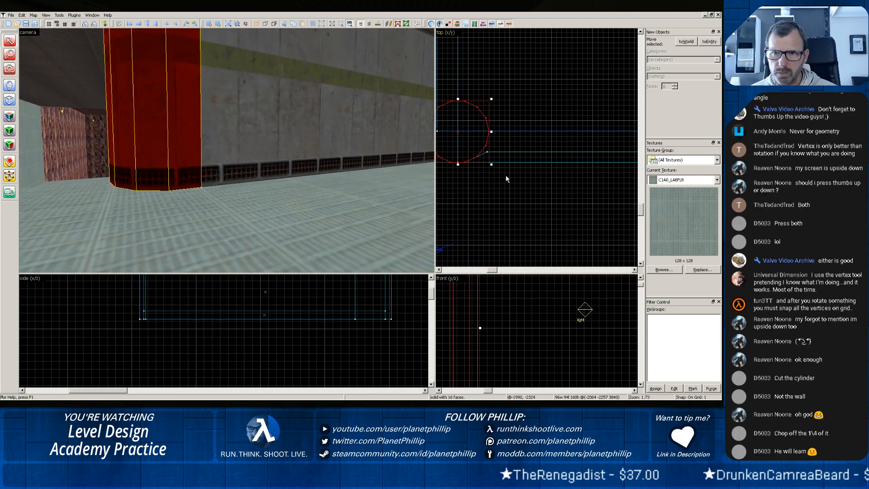
click(516, 152)
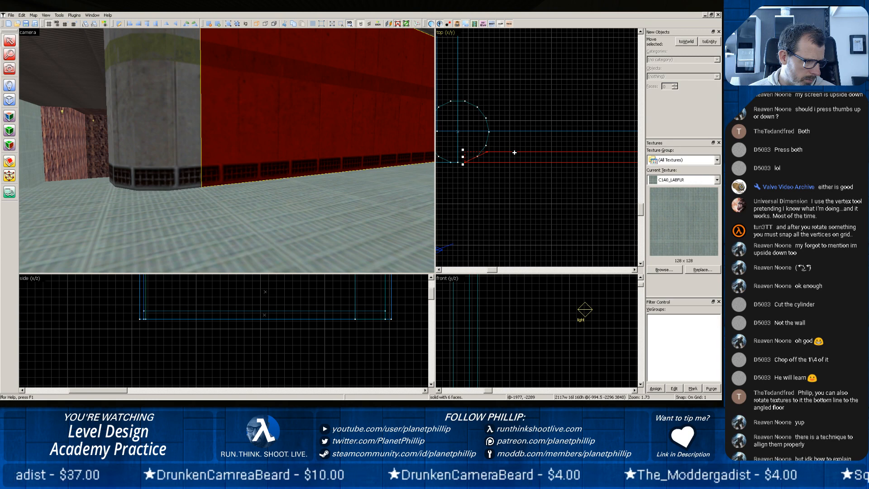
key(z)
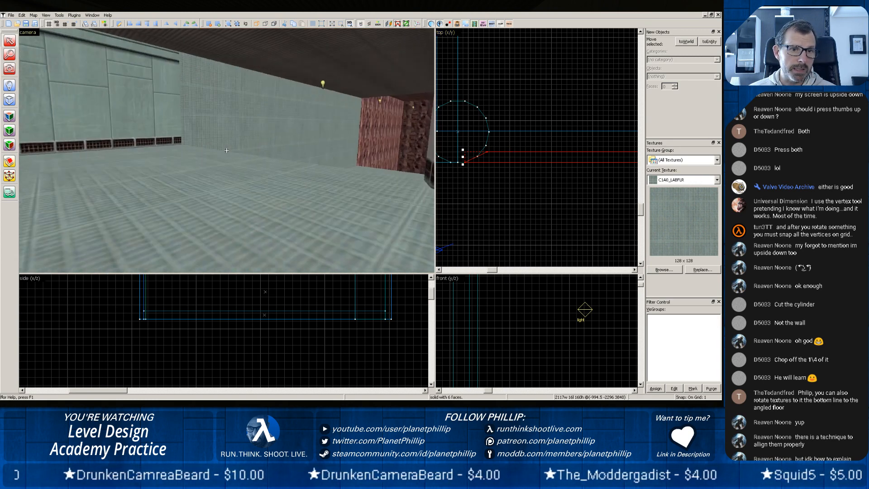
key(z)
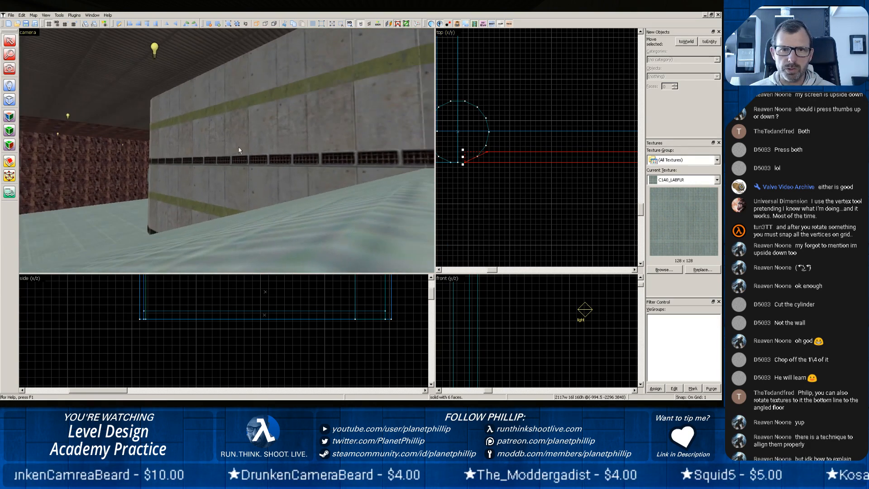
key(z)
Rotate the texture on all faces of the sloped-floor wall to -10 degrees.
click(253, 142)
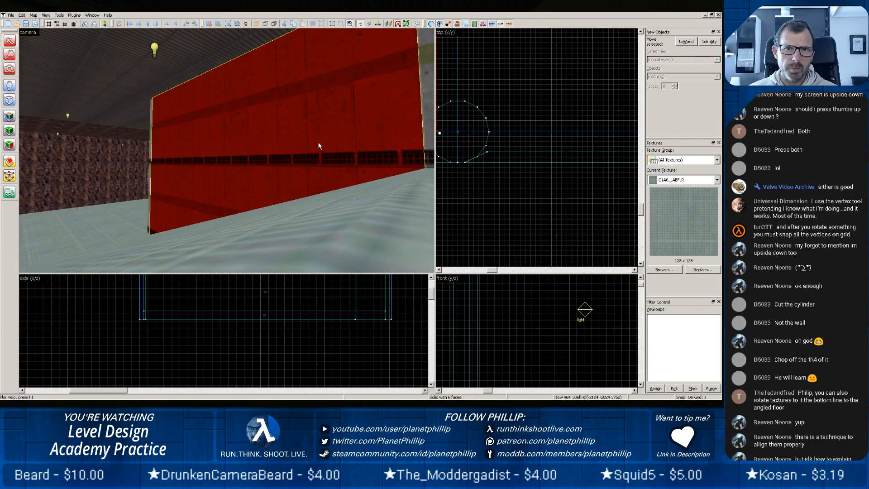
key(z)
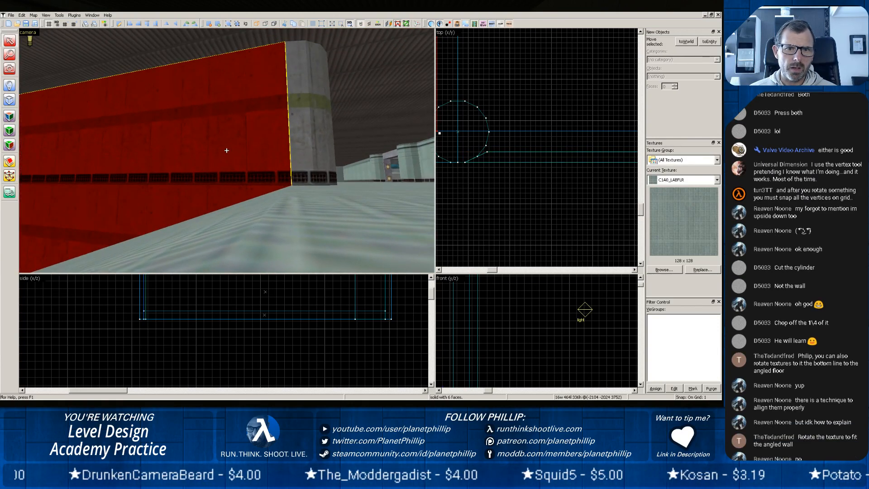
click(11, 116)
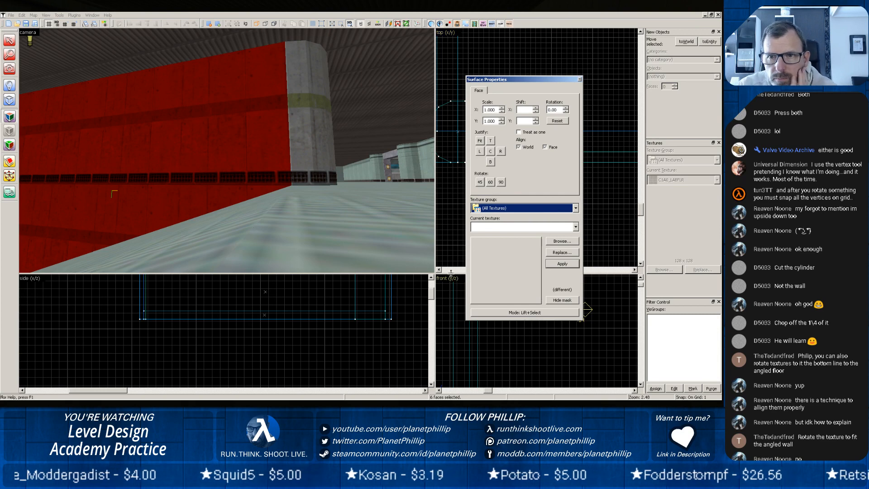
click(566, 112)
click(566, 112)
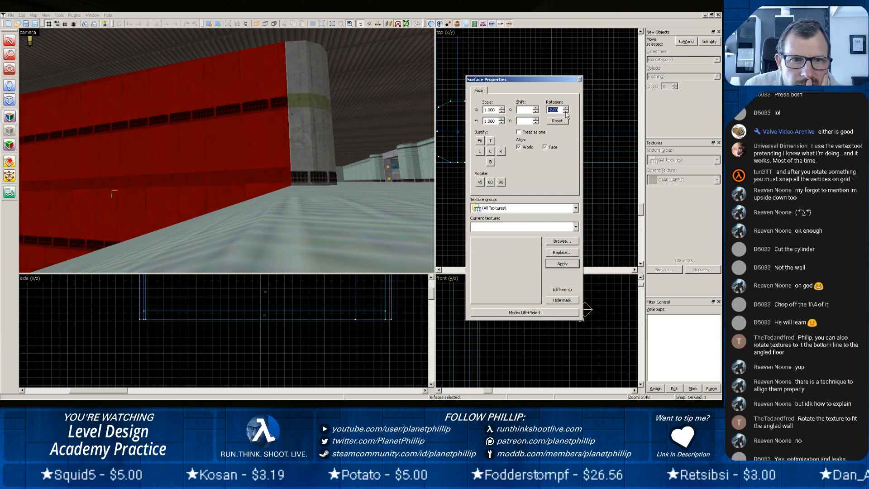
click(566, 112)
click(566, 112)
click(566, 112)
click(565, 113)
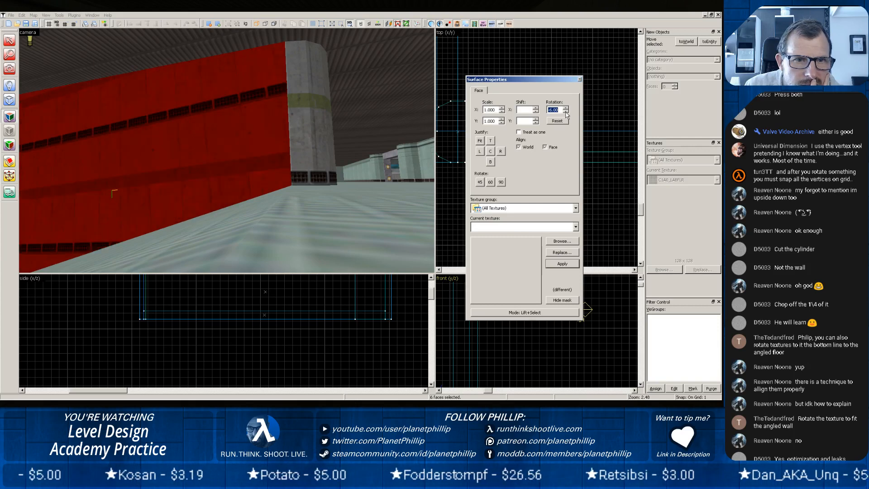
click(566, 112)
click(566, 112)
click(566, 112)
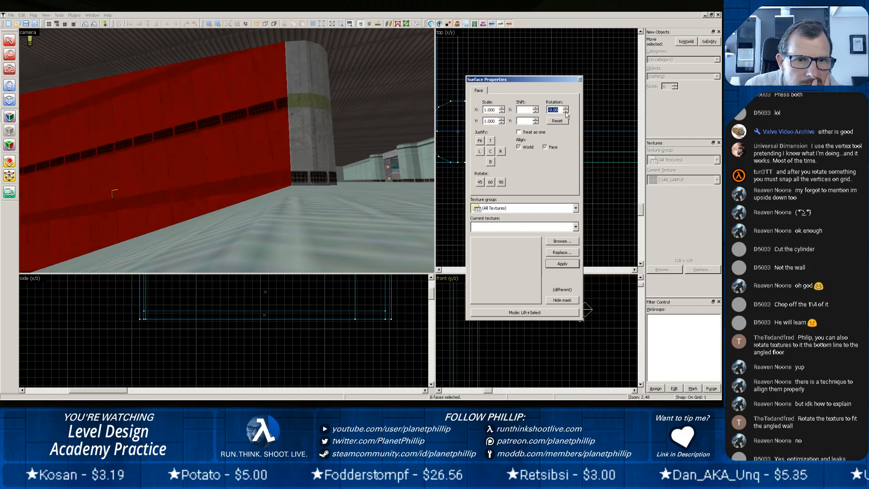
click(566, 112)
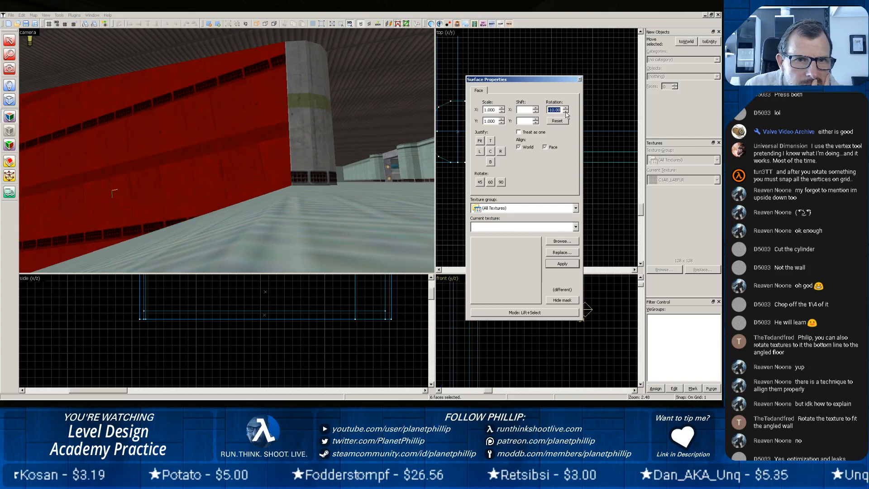
Select only the sloped-floor wall's large visible face, rotate its texture to 340 degrees and justify it to the bottom edge.
click(266, 185)
key(z)
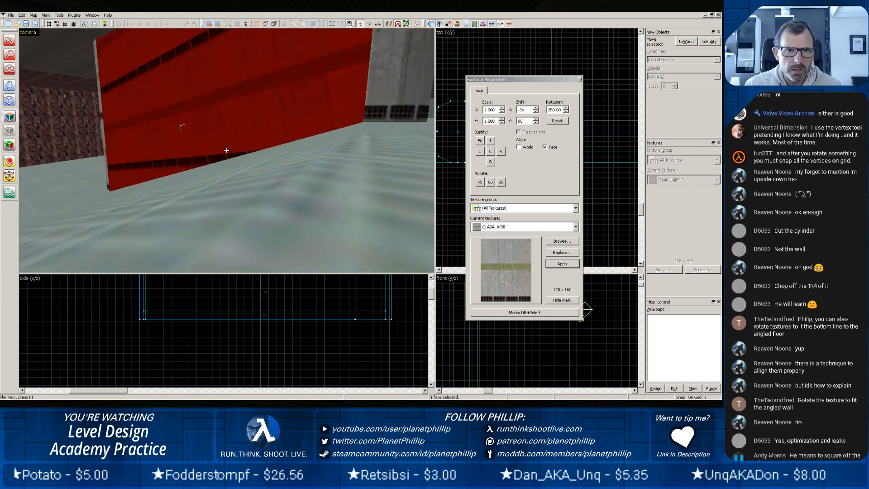
click(566, 111)
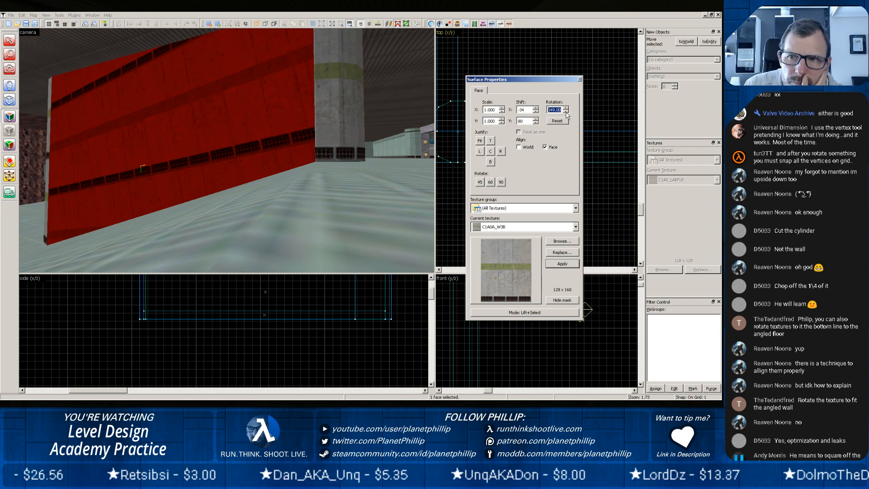
click(565, 111)
click(566, 112)
click(566, 112)
click(566, 112)
click(566, 112)
click(565, 112)
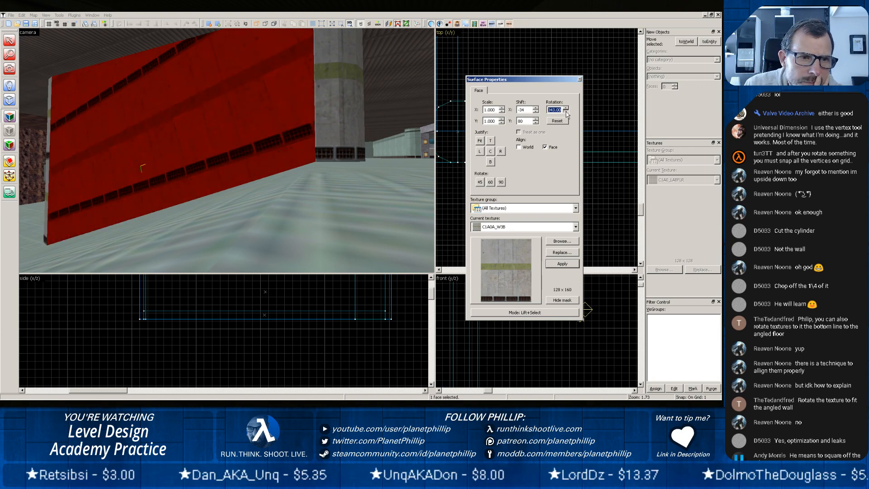
click(565, 112)
click(566, 112)
click(565, 112)
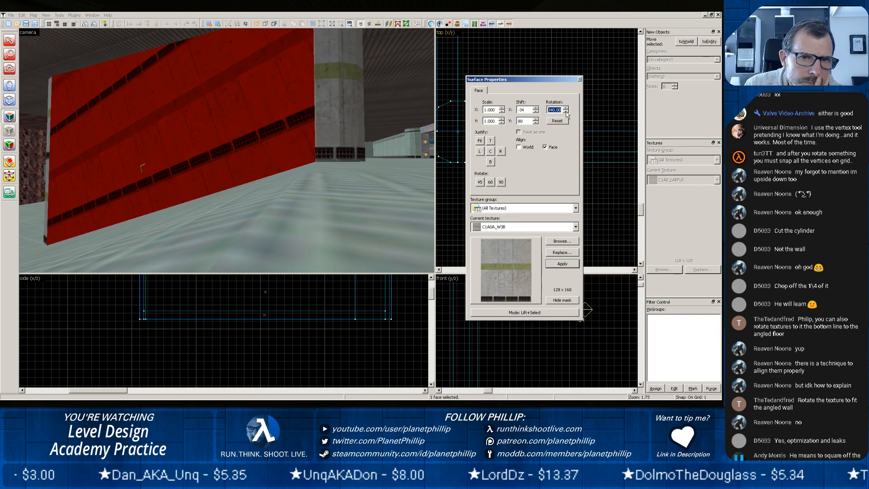
click(491, 164)
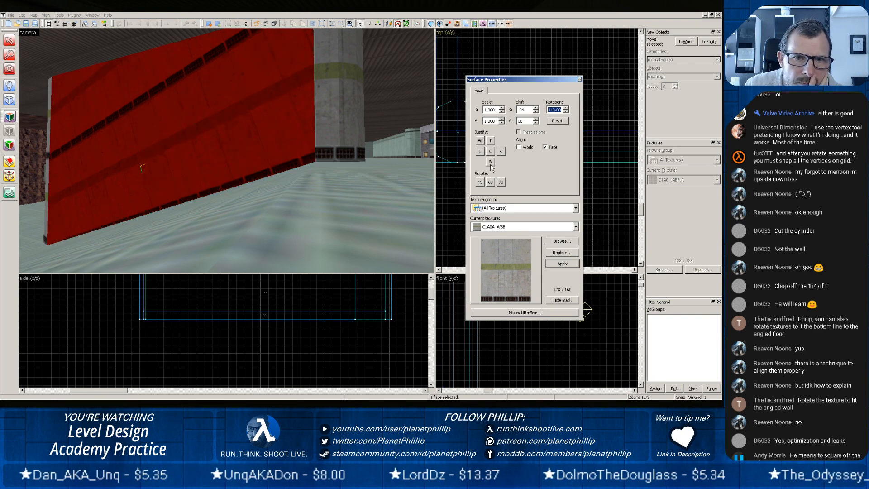
Set the face's texture X shift to -33 and rotation to 342 degrees, justify it to the bottom again, and finish the face editing.
click(536, 109)
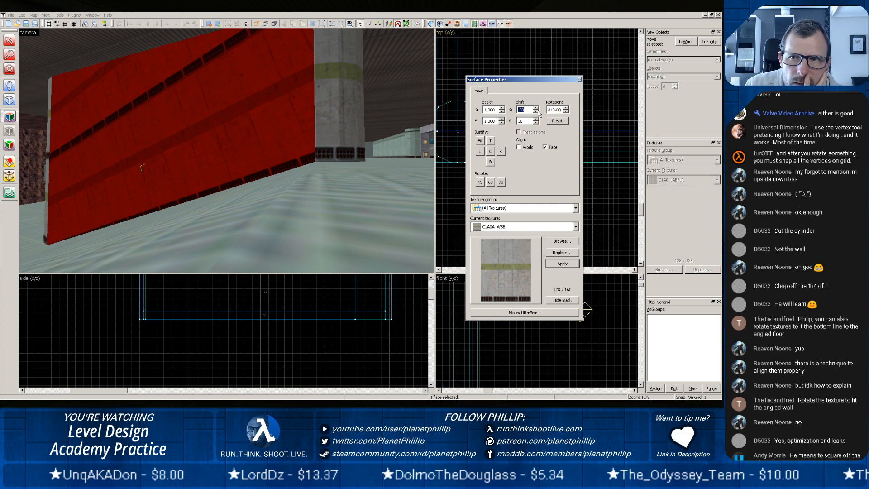
click(536, 120)
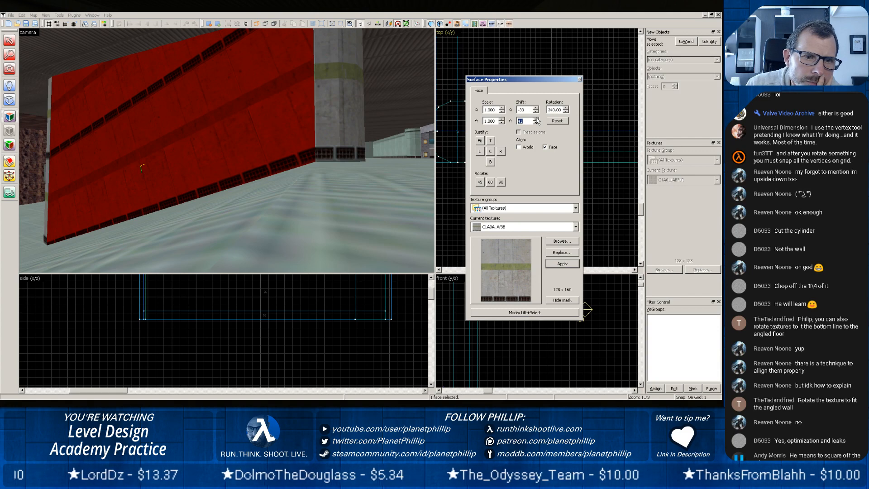
click(566, 111)
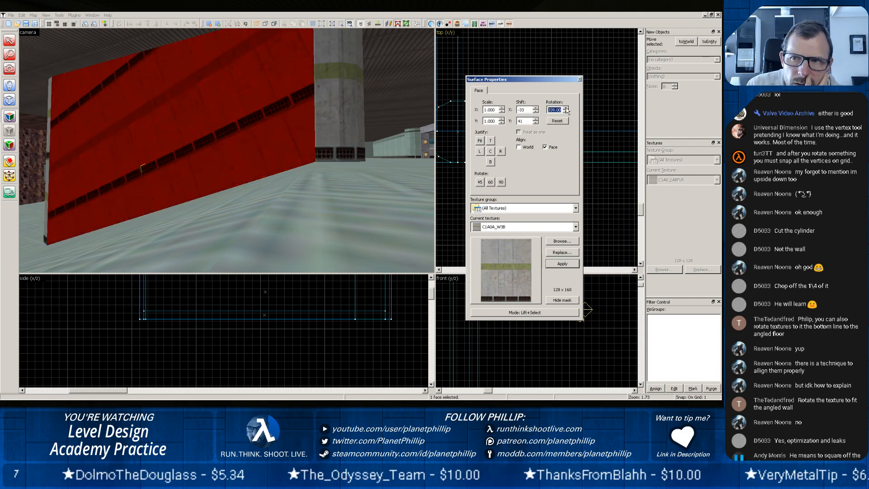
click(565, 109)
click(566, 108)
click(566, 108)
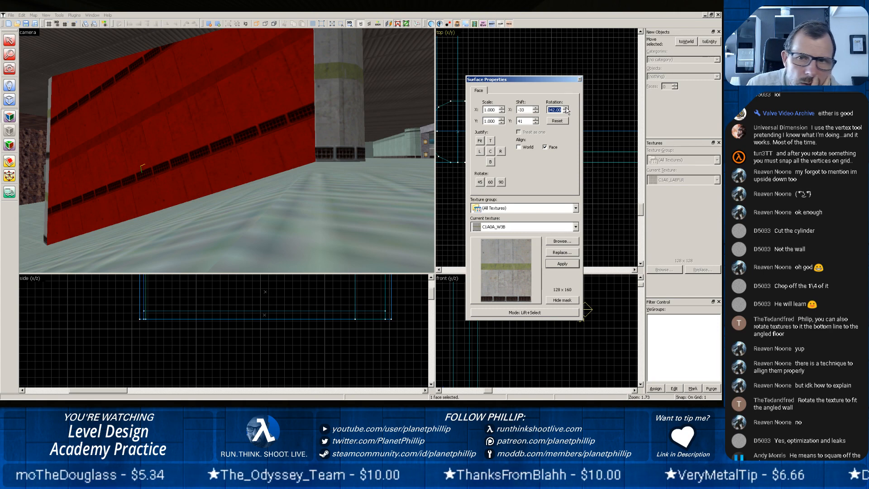
click(491, 162)
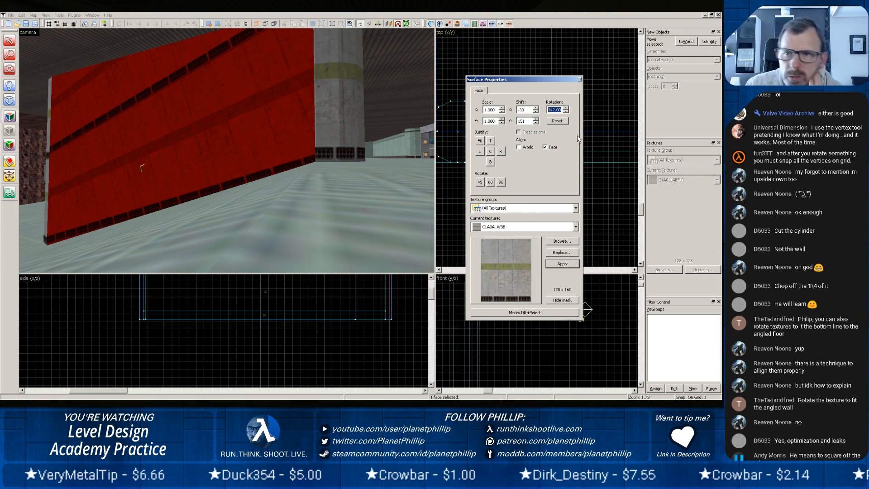
click(580, 79)
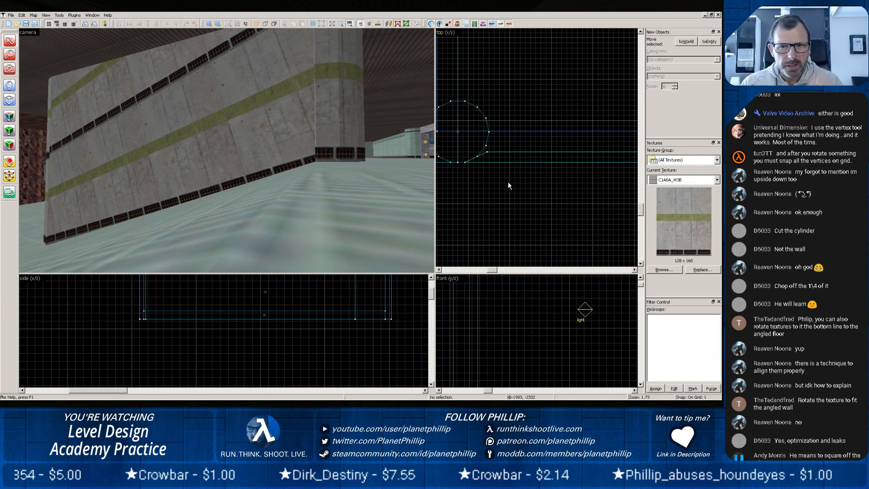
Split the mitred end off the long hall wall with a straight cut on the 16-unit grid, keeping both pieces.
scroll(507, 181, down, 4)
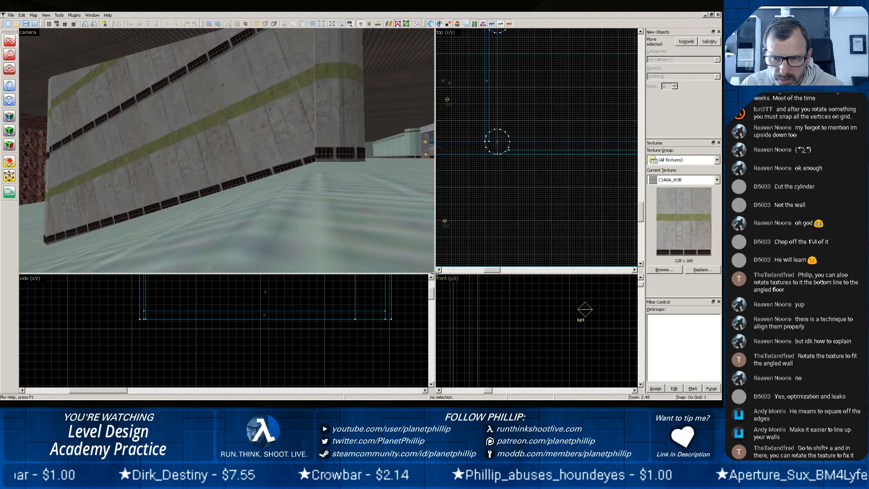
click(344, 127)
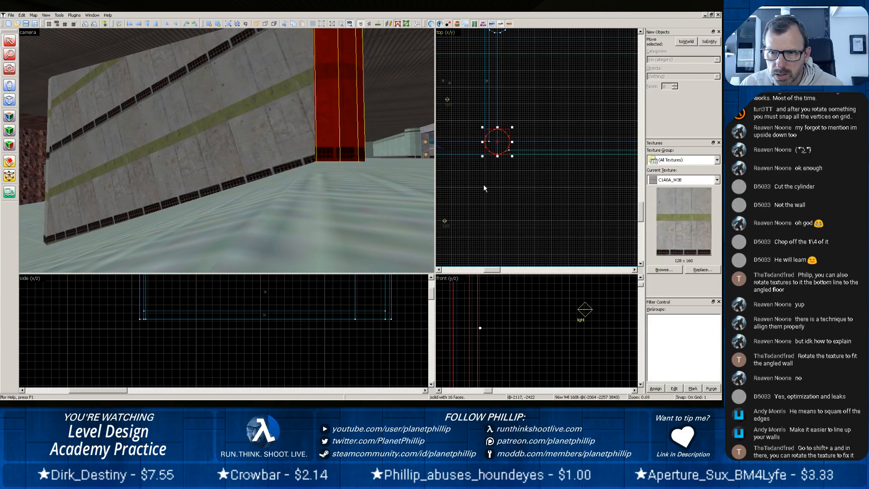
scroll(484, 184, up, 4)
key(z)
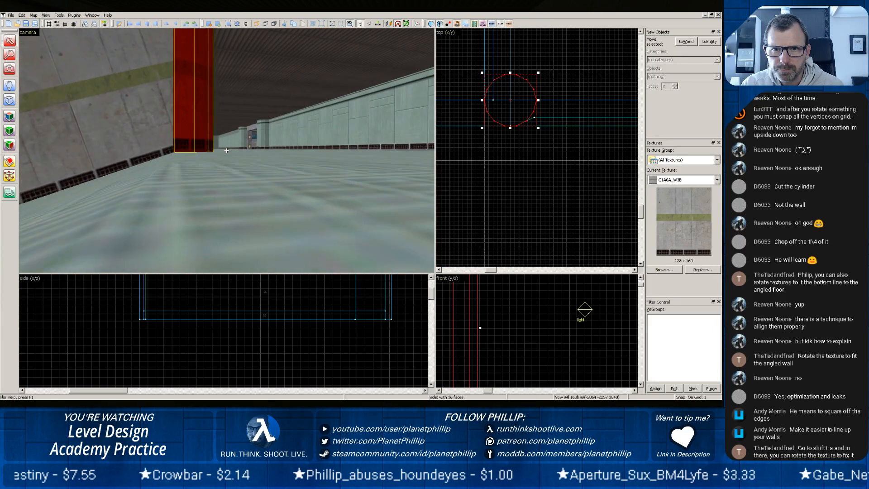
key(w)
key(z)
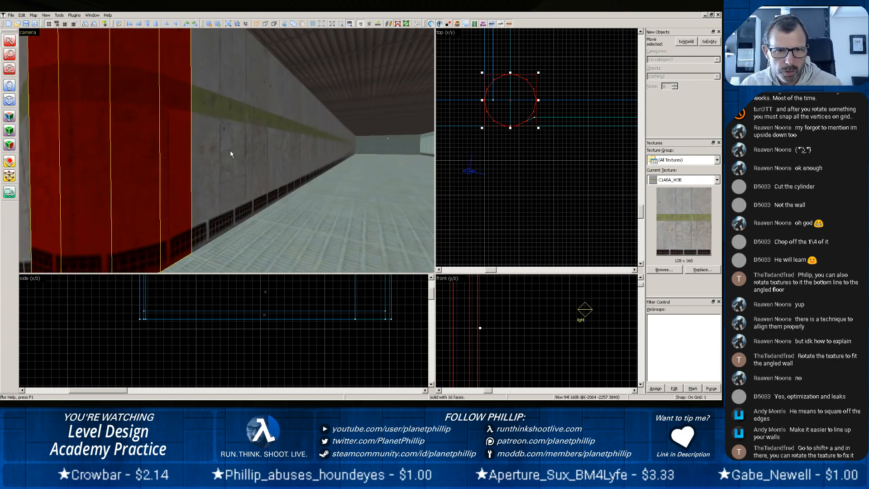
click(229, 150)
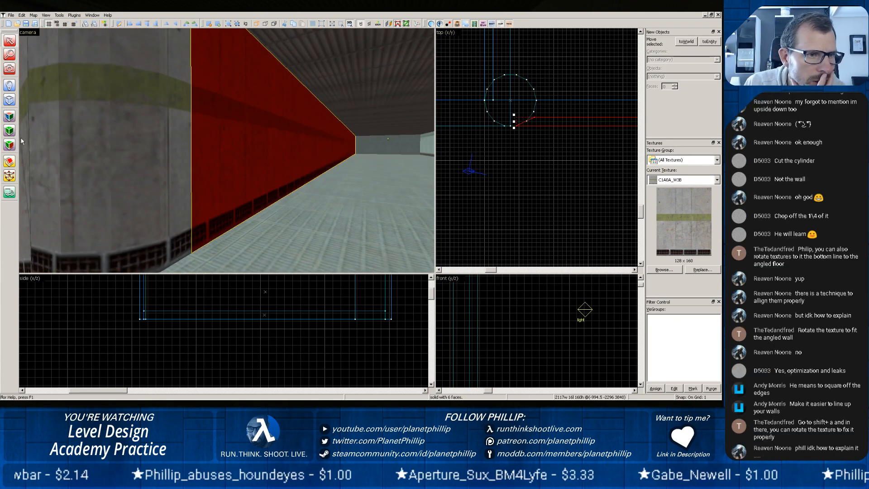
click(9, 162)
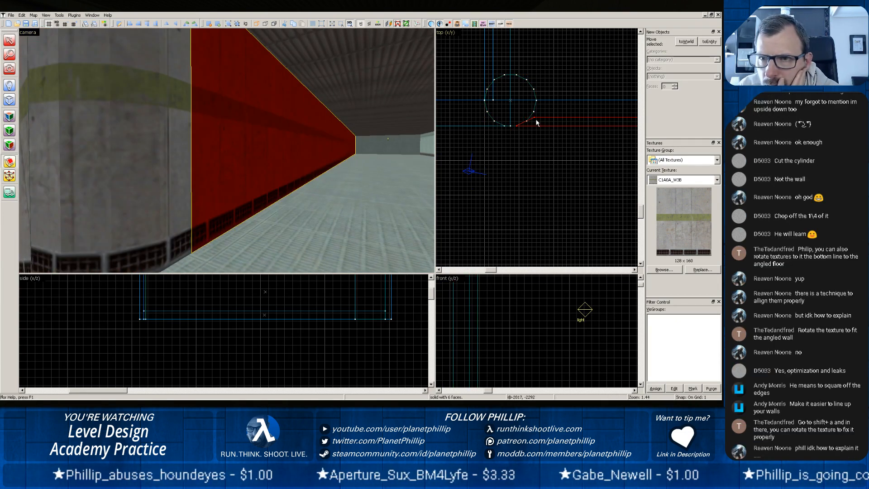
scroll(532, 127, up, 6)
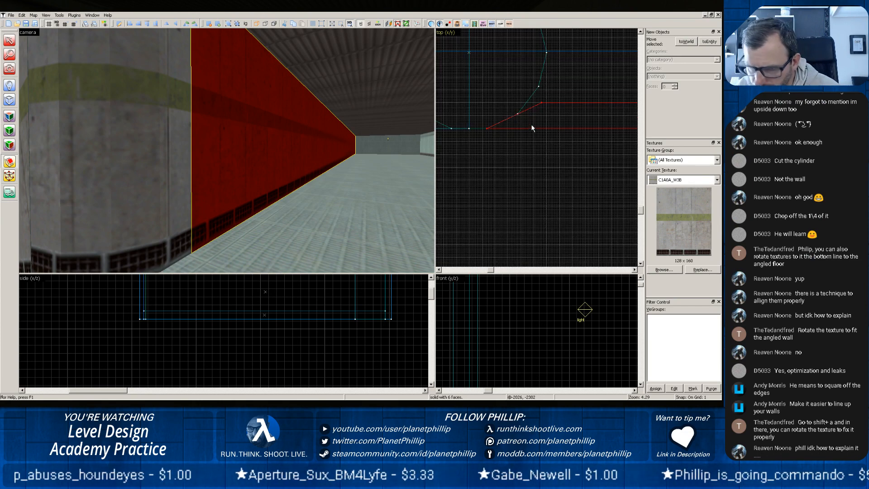
key(bracketright)
key(bracketright)
key(bracketright)
key(bracketright)
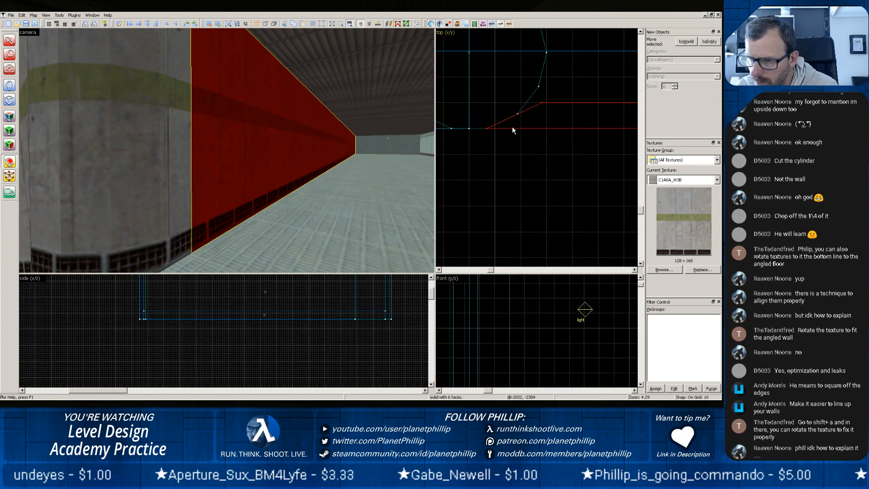
mouse_move(545, 102)
mouse_down()
mouse_move(548, 131)
mouse_move(555, 129)
mouse_up()
key(Return)
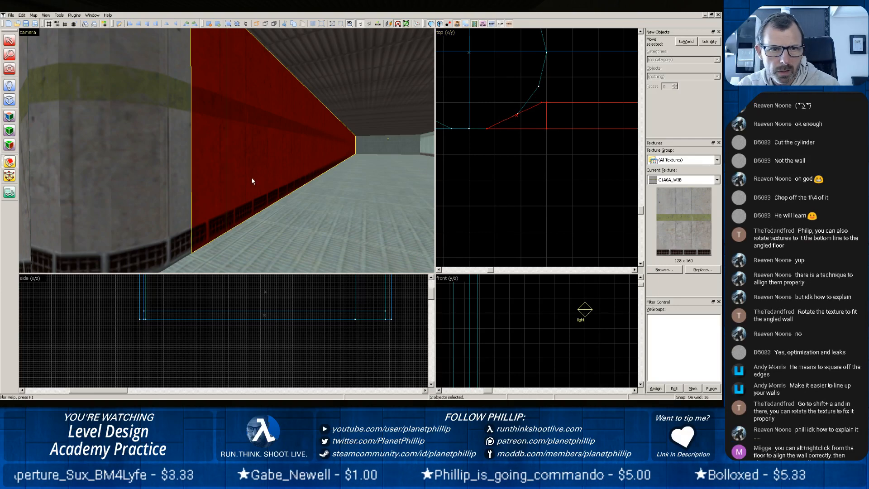
Delete the cut-off mitred piece and stretch the hall wall's squared end into the corner cylinder, making the wall 2128 units long.
key(shift+s)
click(201, 144)
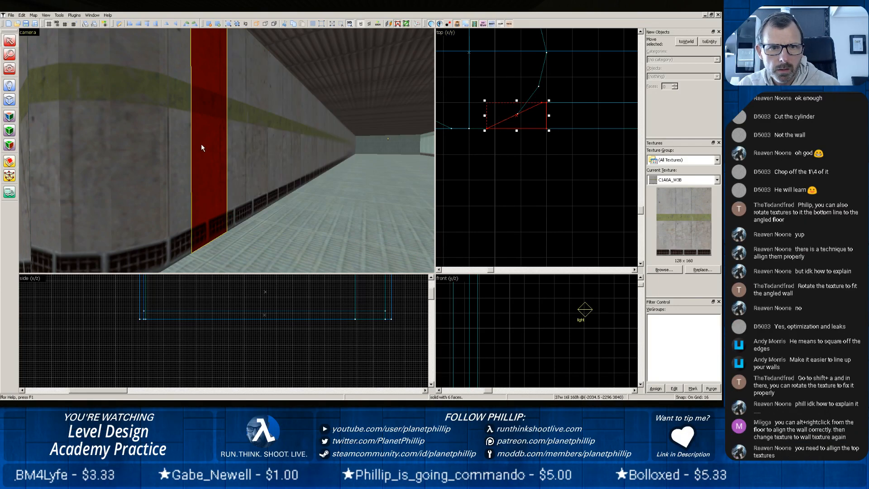
key(Delete)
click(228, 184)
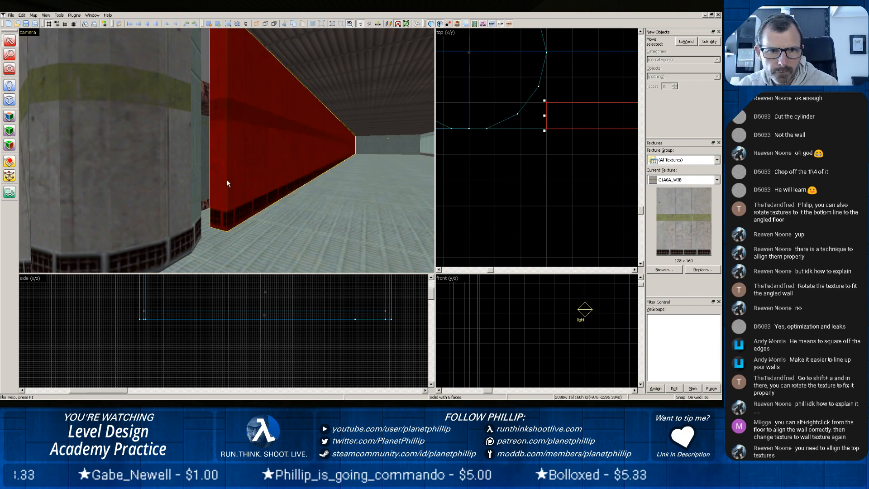
drag(544, 115, 476, 122)
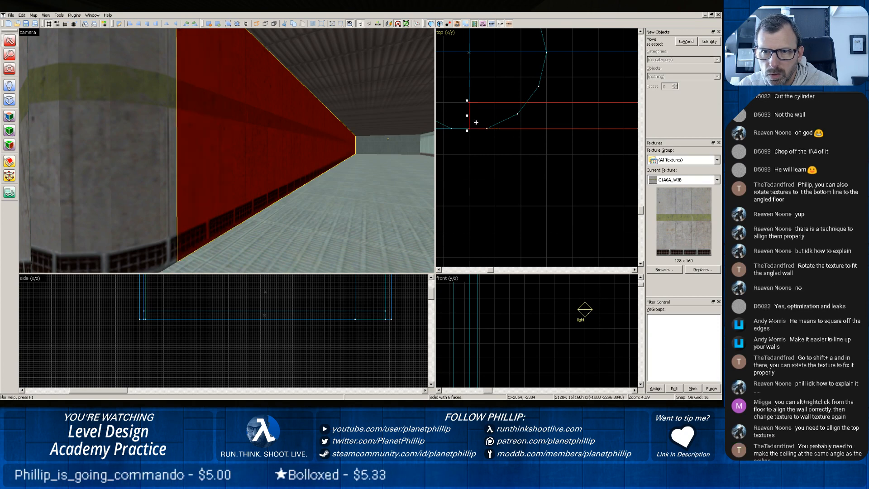
Select the corner cylinder and inspect how its edges meet the hall wall's end against a 2-unit grid.
click(442, 125)
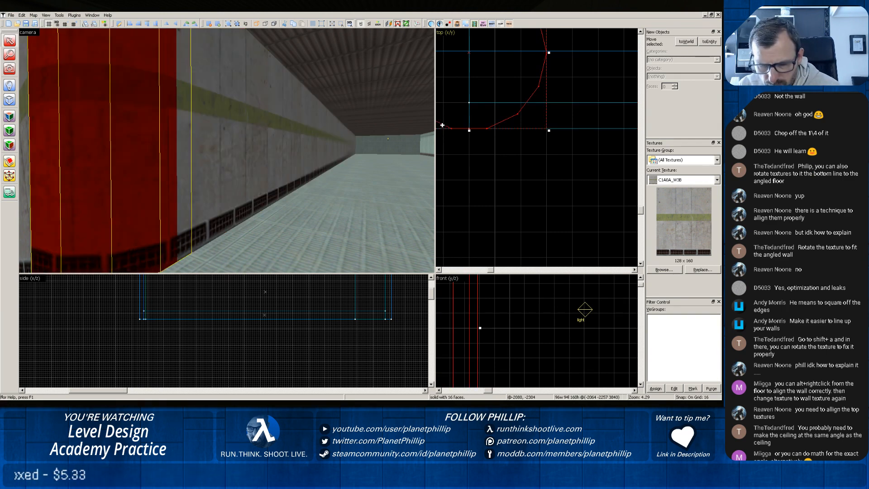
key(bracketleft)
key(bracketleft)
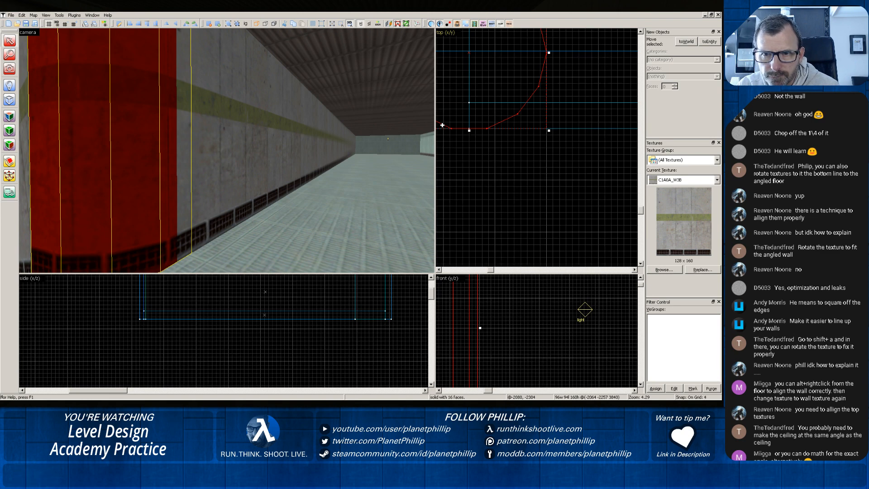
key(bracketleft)
scroll(479, 156, up, 3)
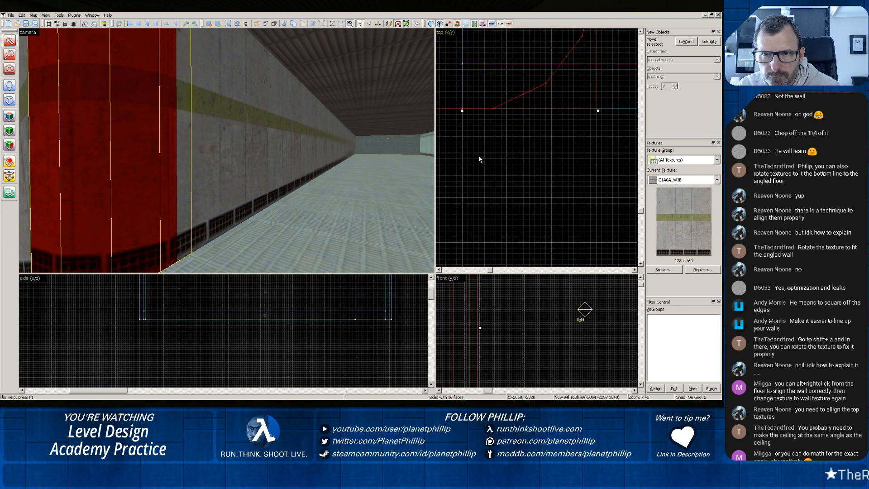
scroll(475, 154, down, 3)
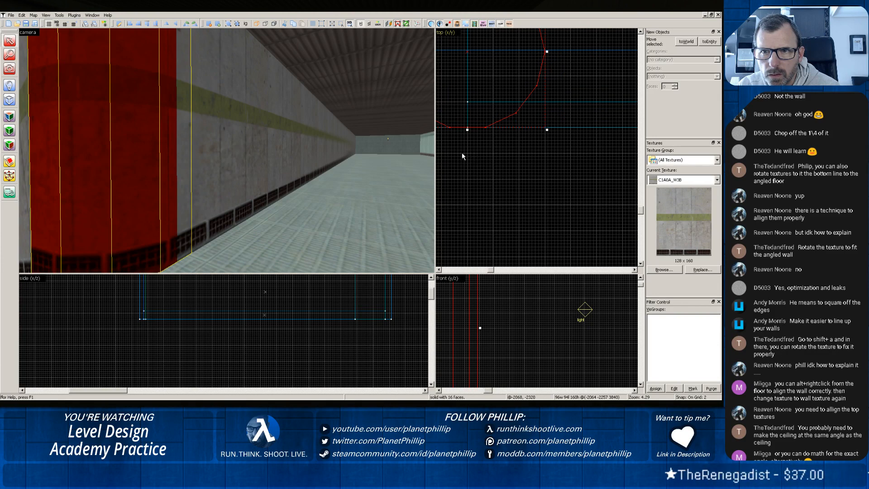
Try shortening the hall wall's end at the corner cylinder to 2112 units, and stretch it back to 2128 units.
click(217, 158)
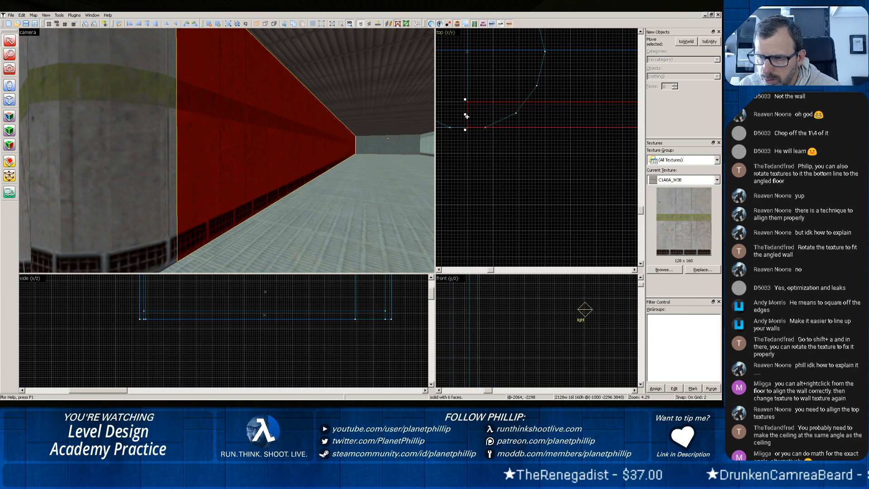
key(bracketright)
key(bracketright)
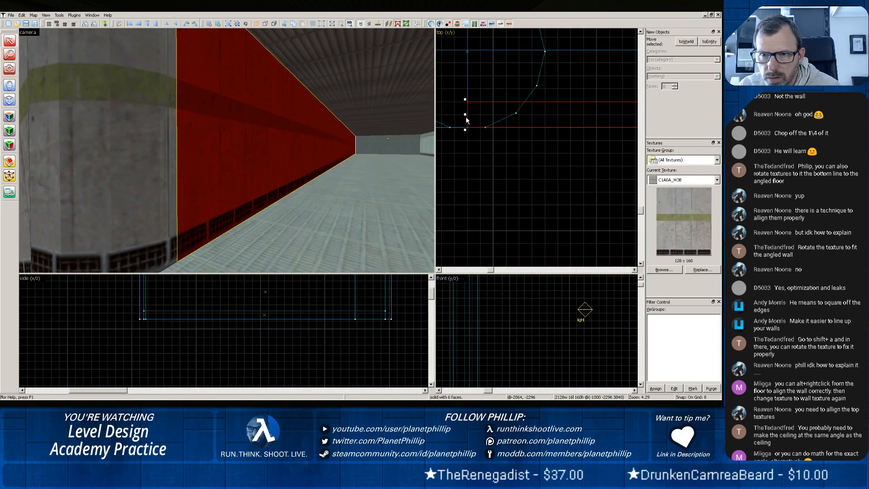
drag(465, 116, 478, 114)
key(bracketright)
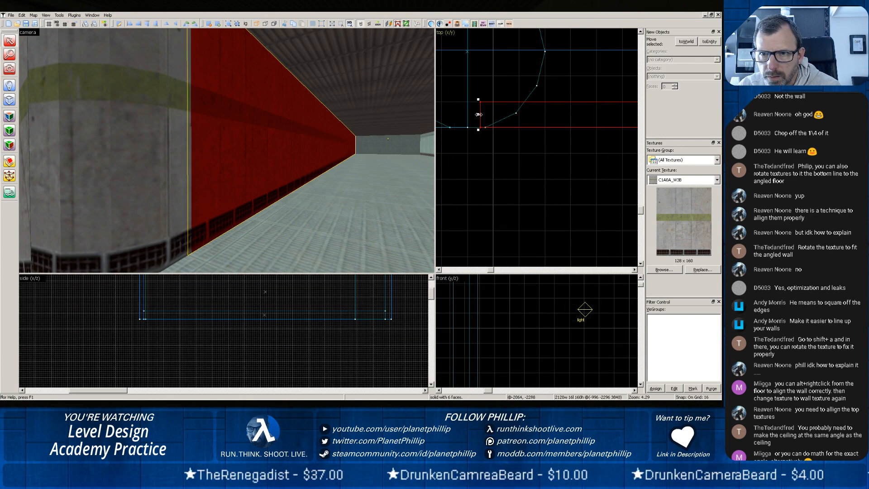
drag(478, 114, 485, 113)
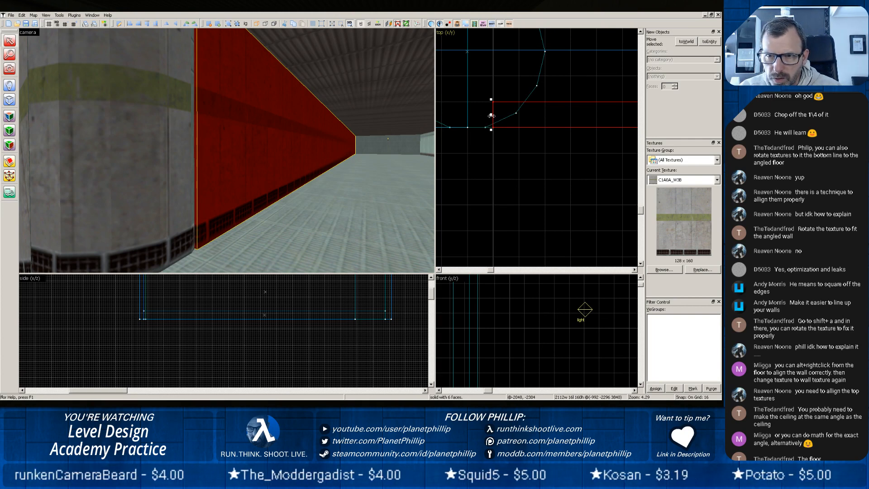
drag(491, 116, 475, 117)
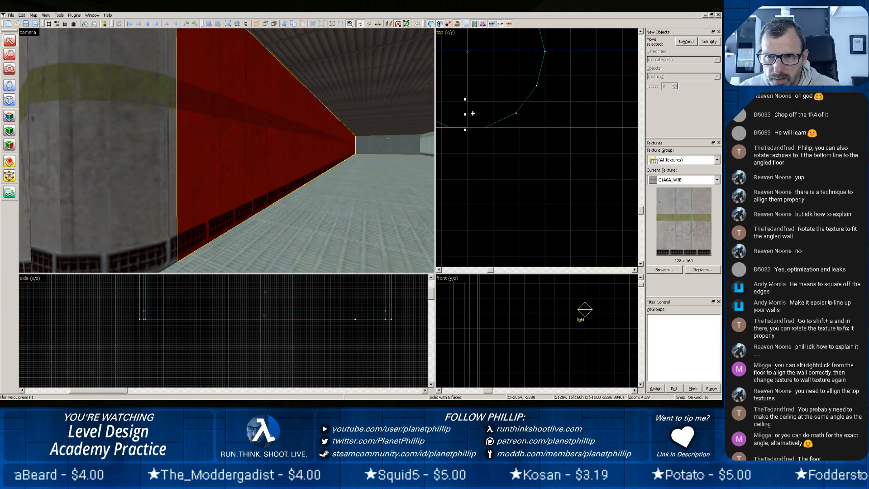
Split the corner cylinder with an angled cut from its lower vertex at the hall wall's end to its upper-left vertex, keeping both pieces.
click(441, 127)
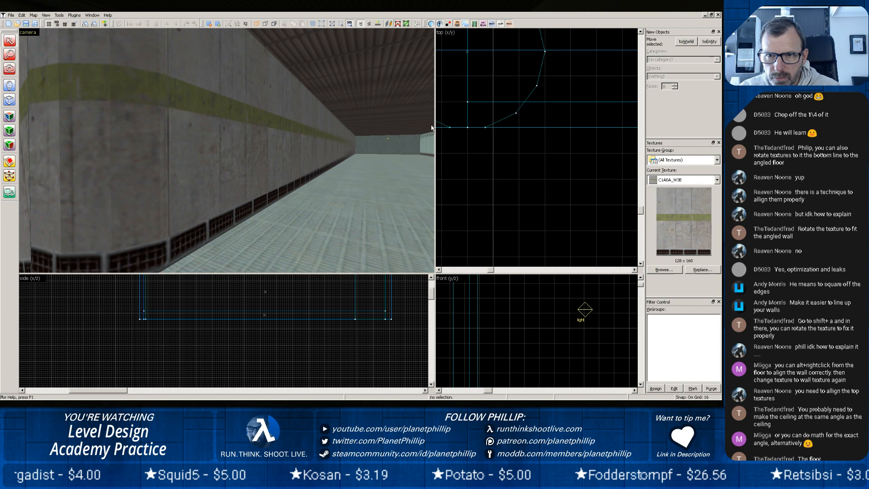
click(114, 147)
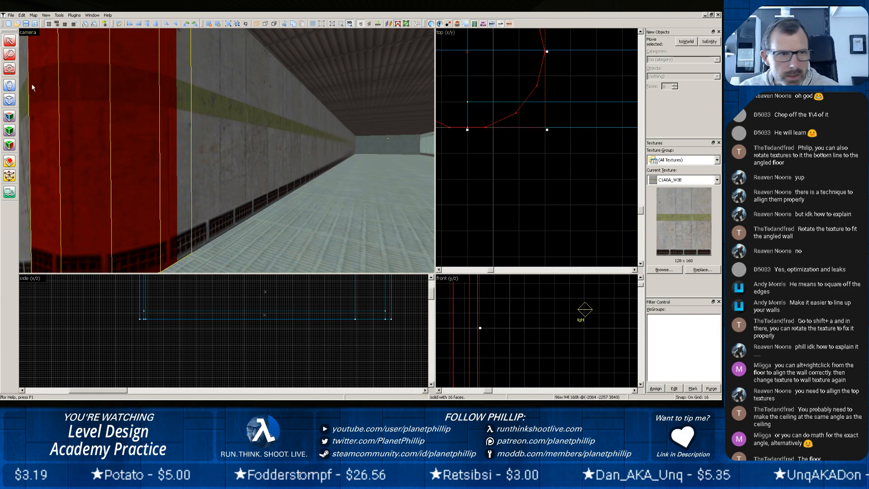
key(Escape)
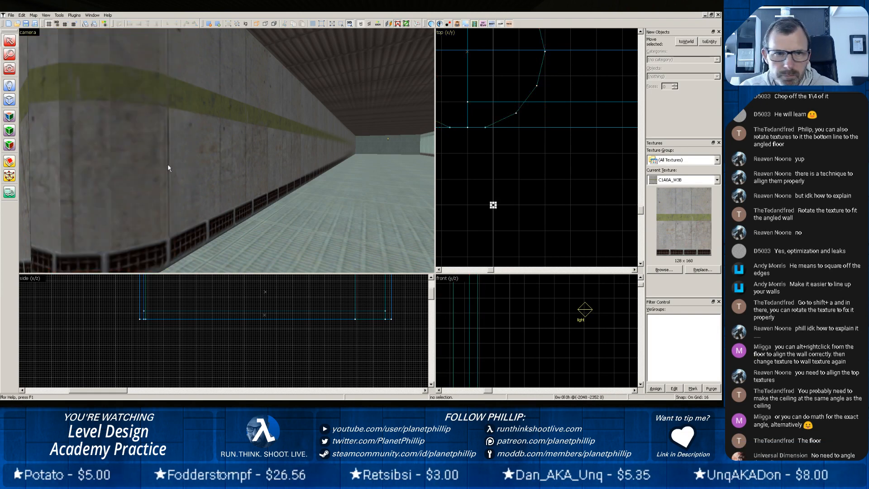
click(139, 167)
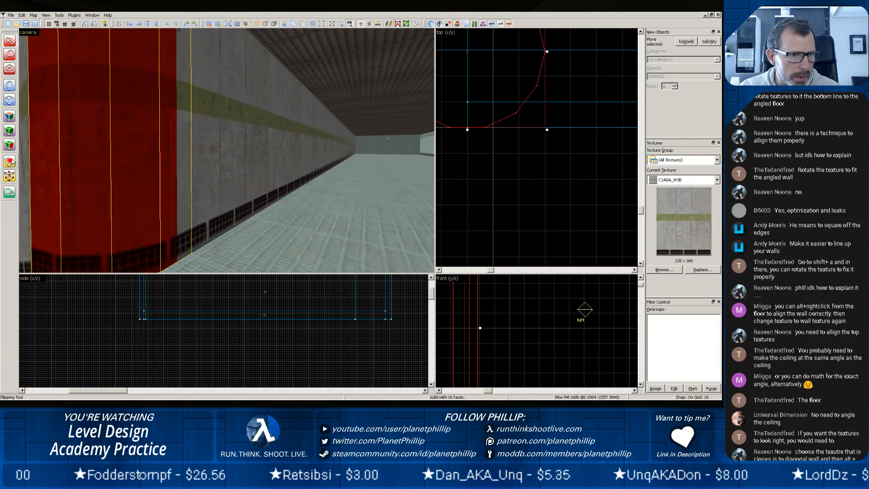
key(shift+a)
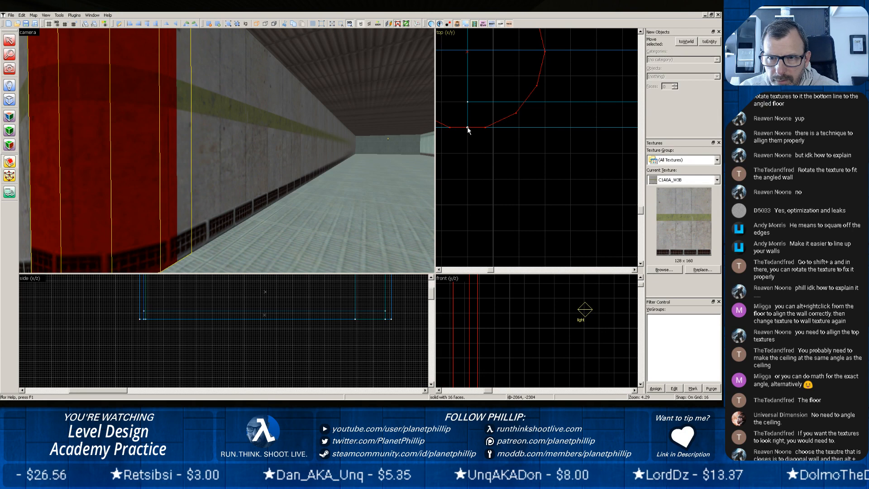
drag(467, 127, 542, 60)
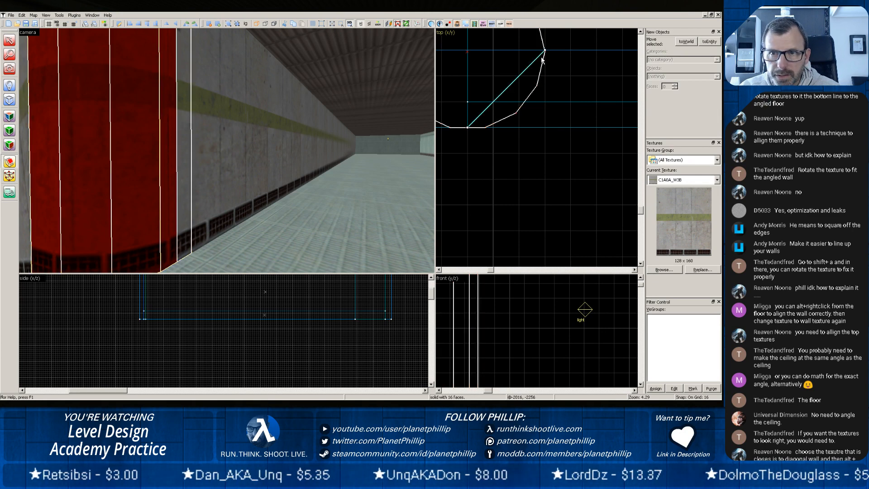
scroll(543, 68, down, 2)
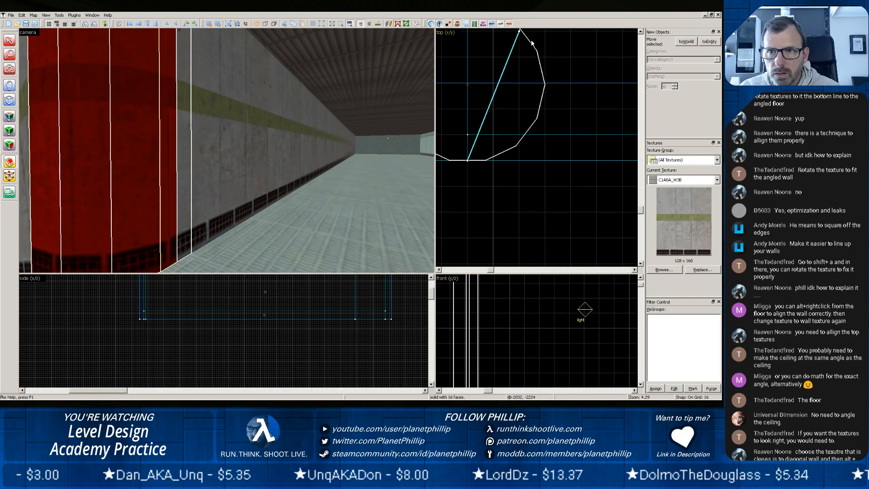
scroll(539, 93, down, 1)
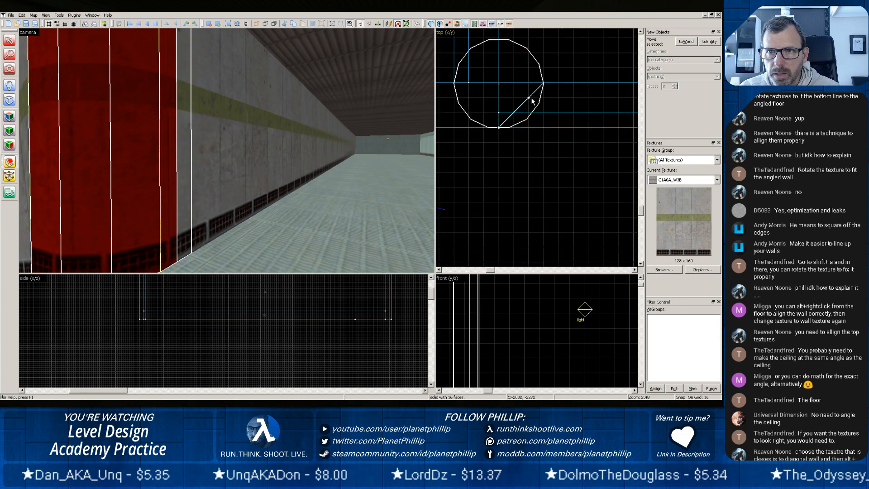
drag(531, 102, 487, 89)
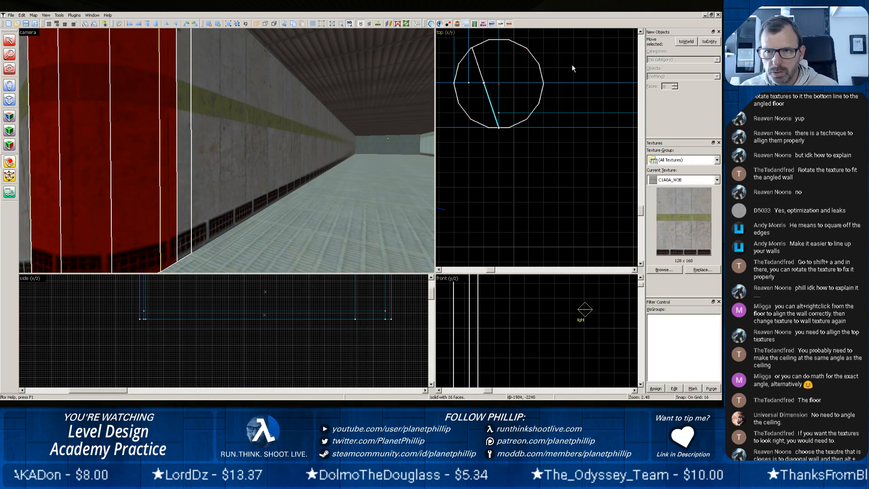
key(Return)
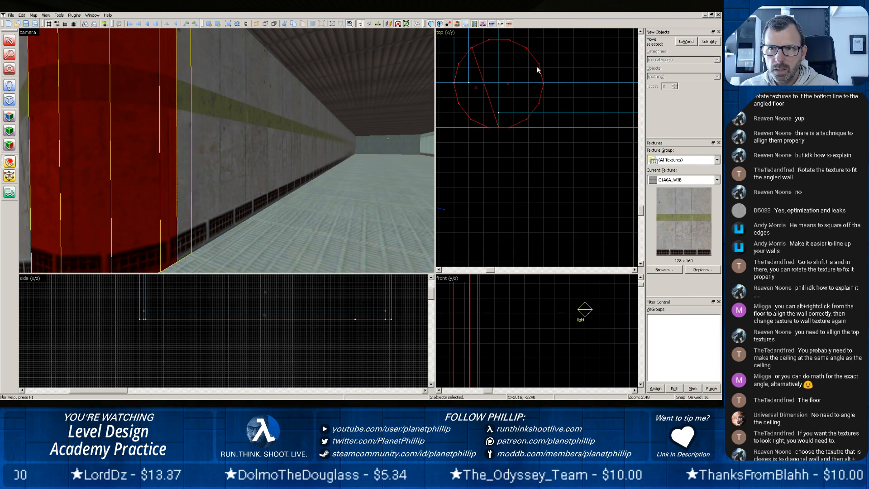
Delete the larger hidden piece of the split corner cylinder, keeping the slice that rounds the visible corner.
click(9, 40)
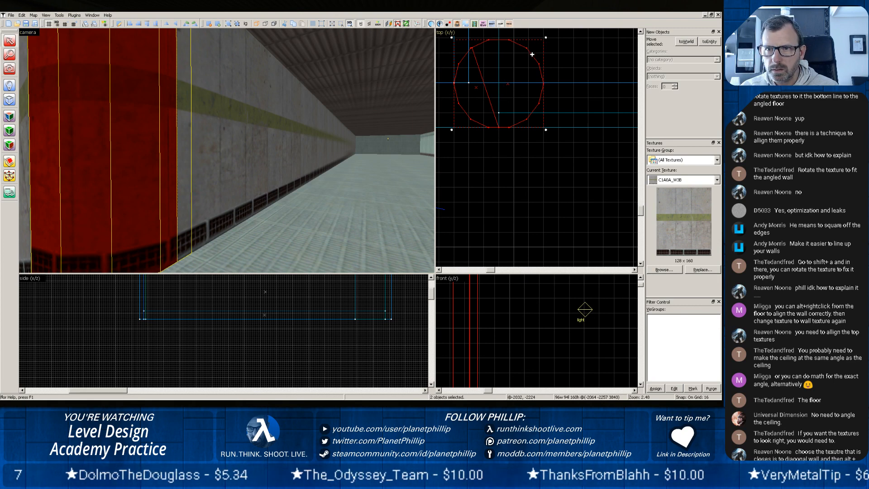
click(531, 54)
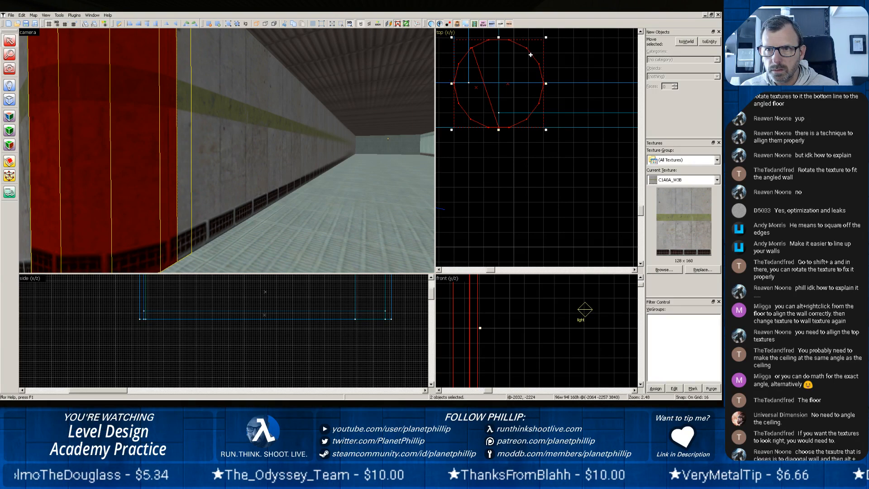
click(502, 198)
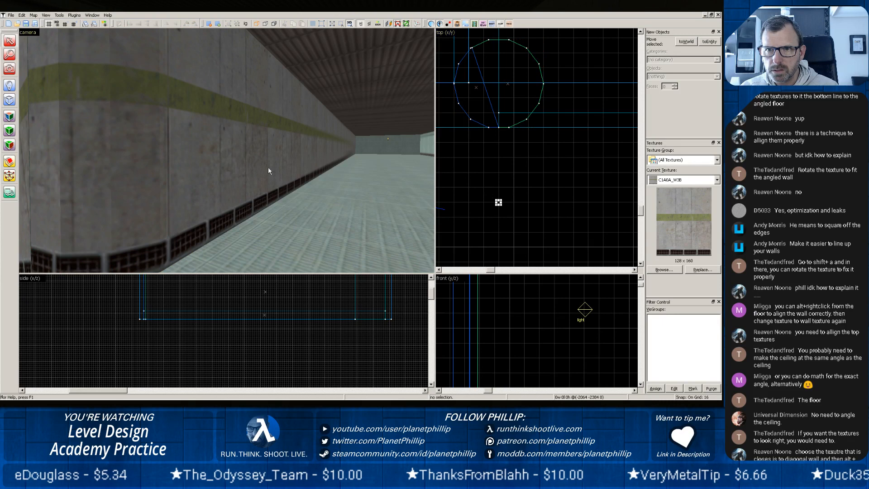
click(477, 49)
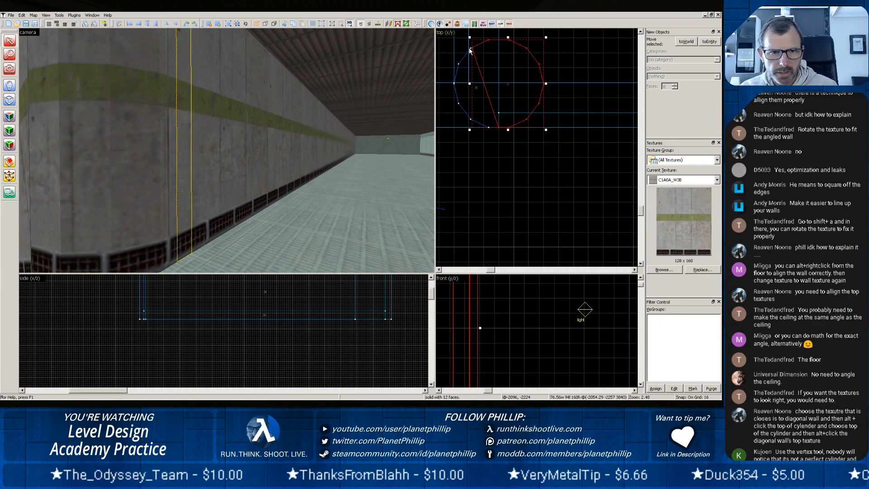
key(Delete)
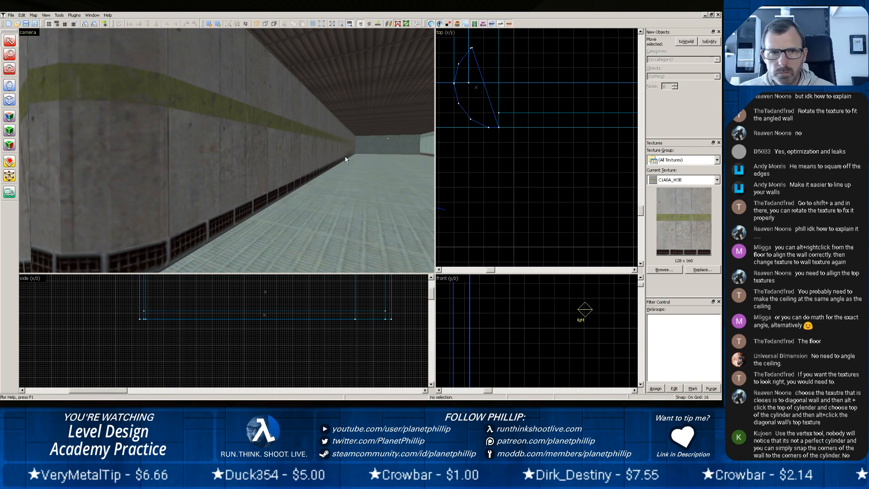
Examine the trimmed corner slice and the surrounding hall walls and floor from several viewpoints.
scroll(278, 175, down, 3)
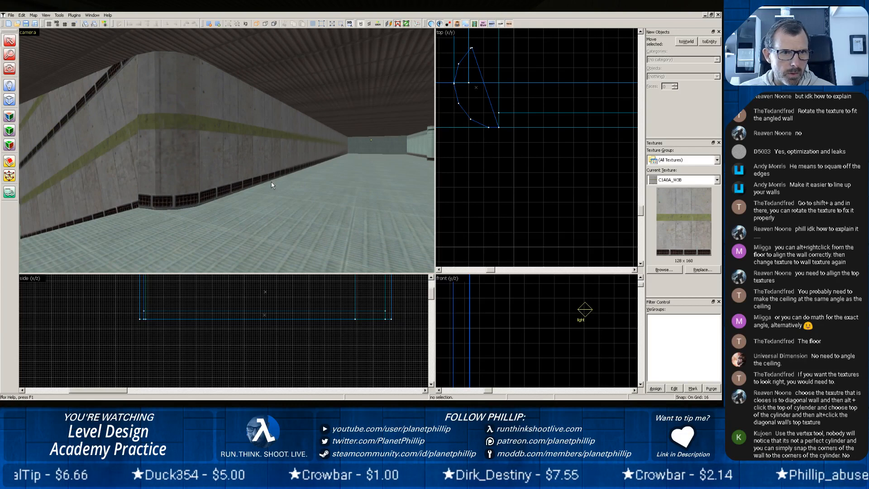
scroll(271, 182, down, 2)
scroll(270, 182, up, 2)
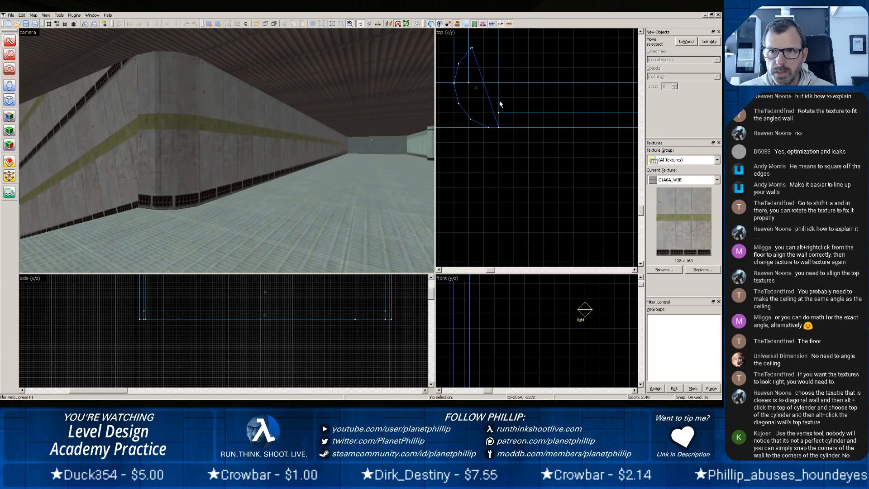
click(464, 112)
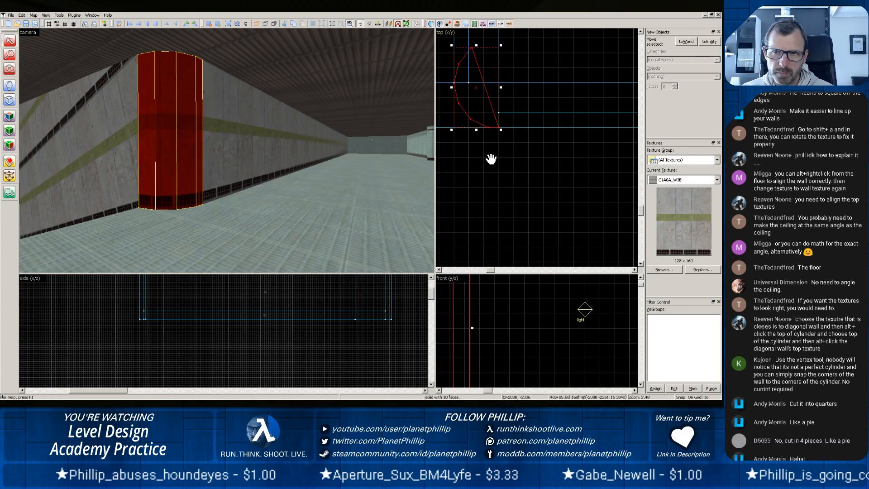
scroll(491, 160, down, 3)
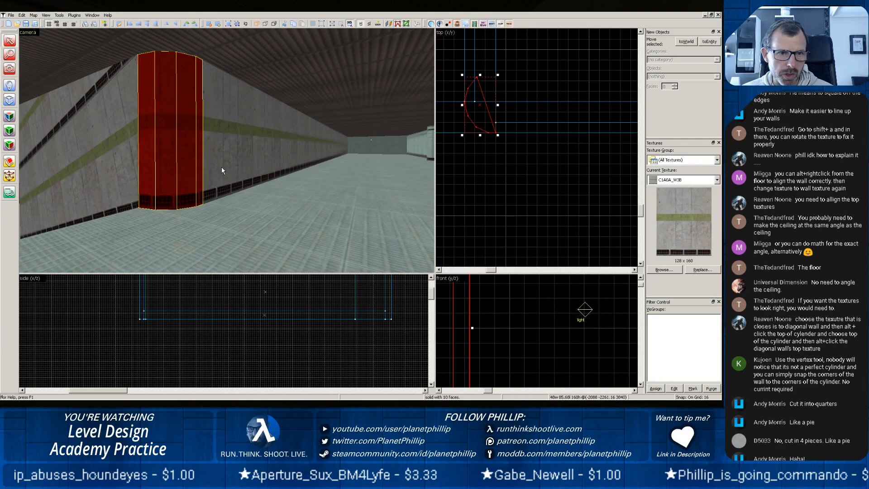
click(253, 208)
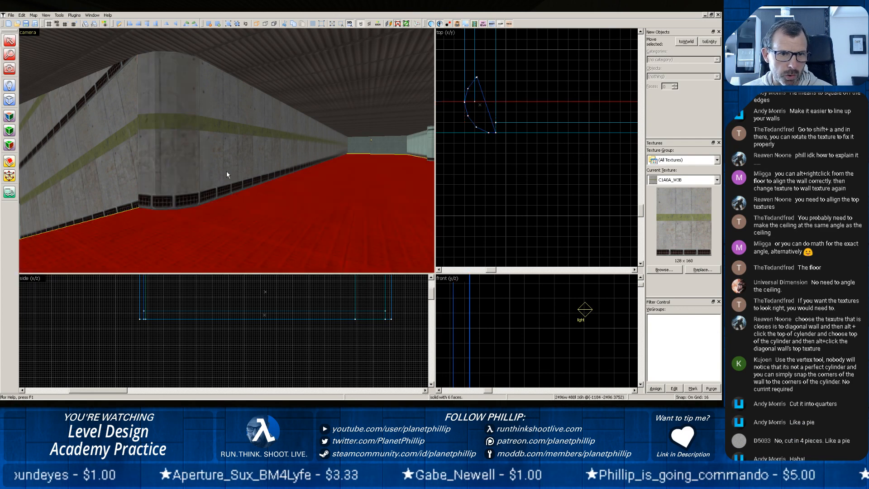
key(z)
key(z)
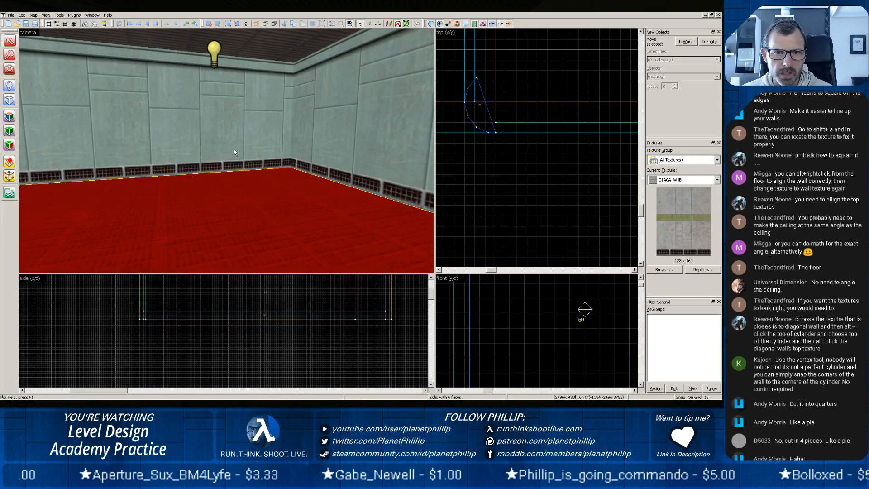
key(z)
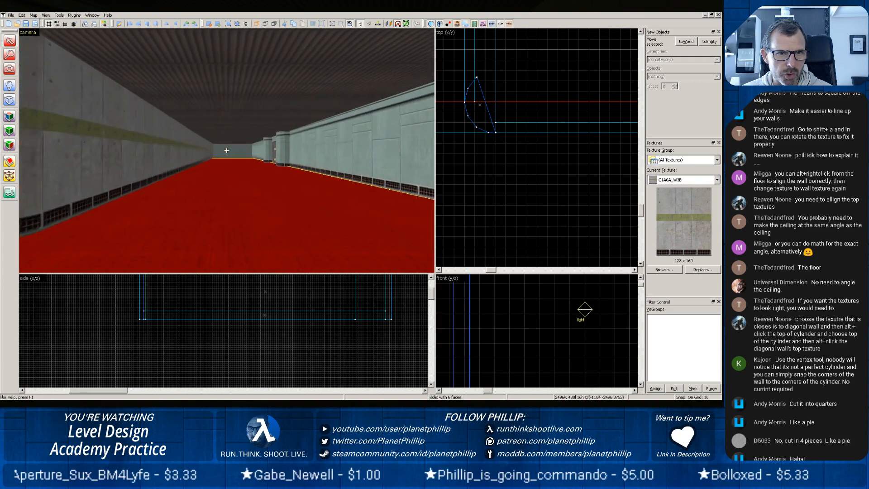
key(z)
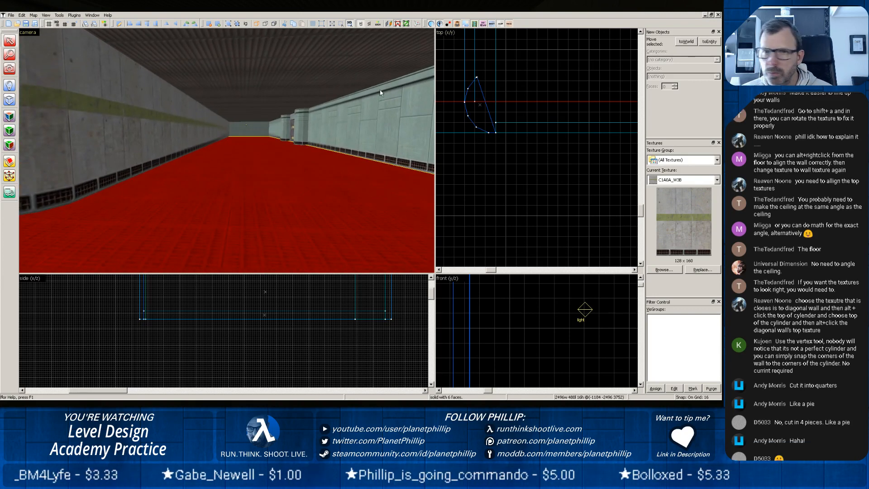
Create an 80 by 64 unit arch, 16 units high, with wall width 32, 8 sides and a 180° arc on the floor near the corner slice.
key(shift+b)
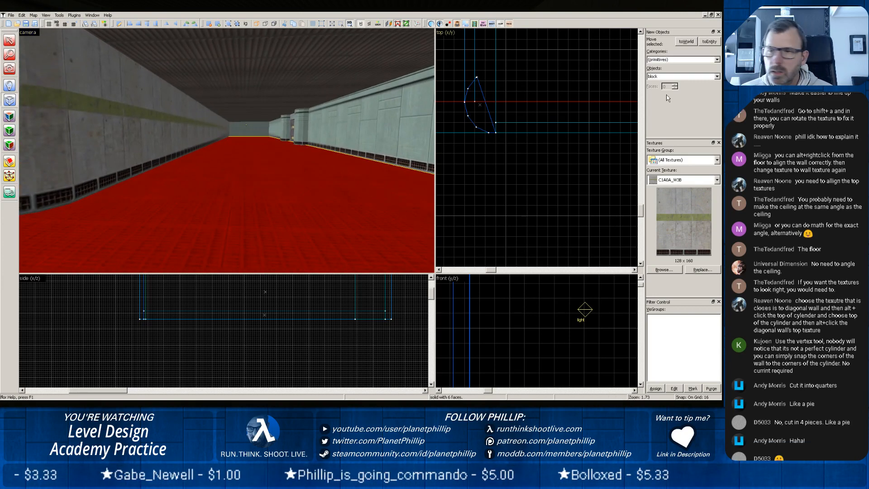
click(717, 76)
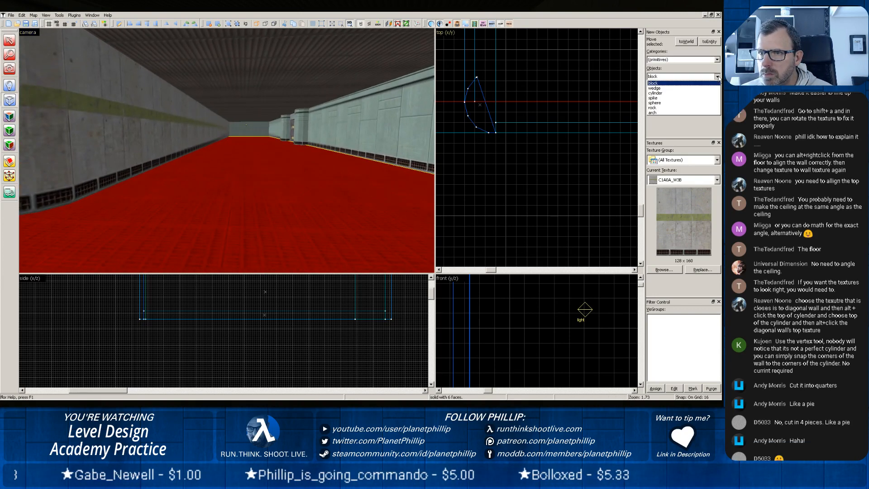
click(653, 112)
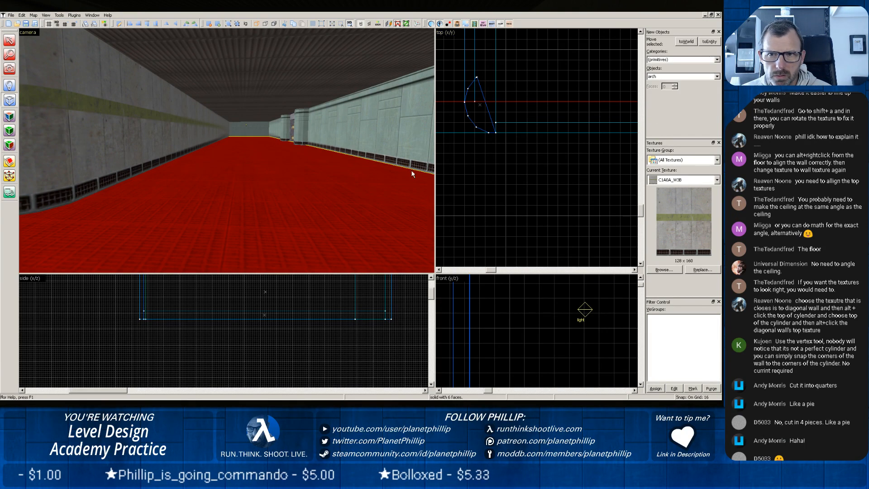
drag(493, 172, 549, 217)
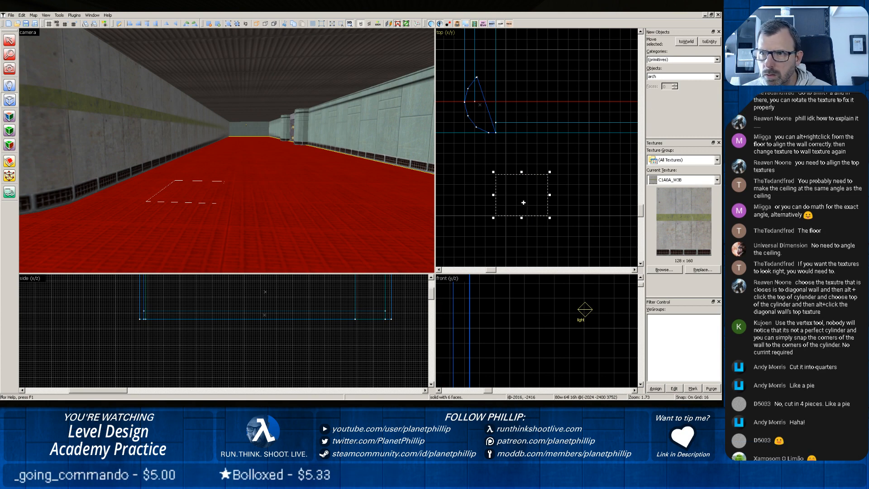
scroll(539, 225, down, 5)
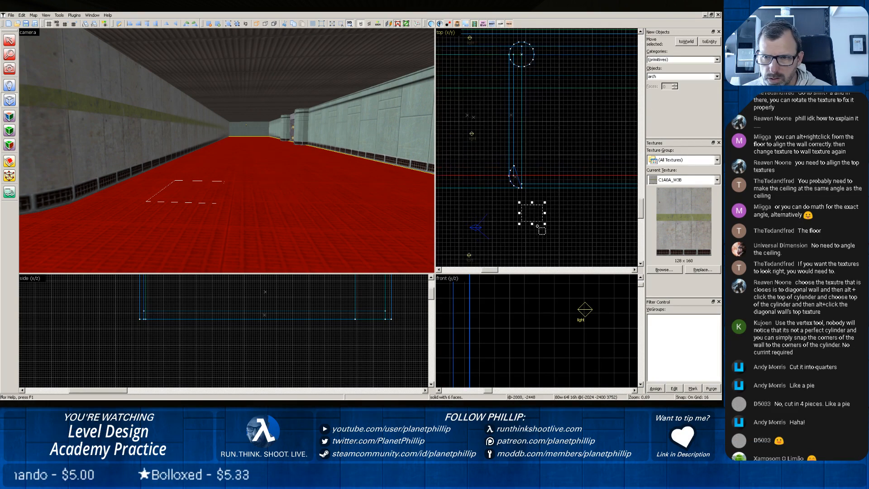
scroll(265, 209, down, 2)
scroll(264, 212, down, 3)
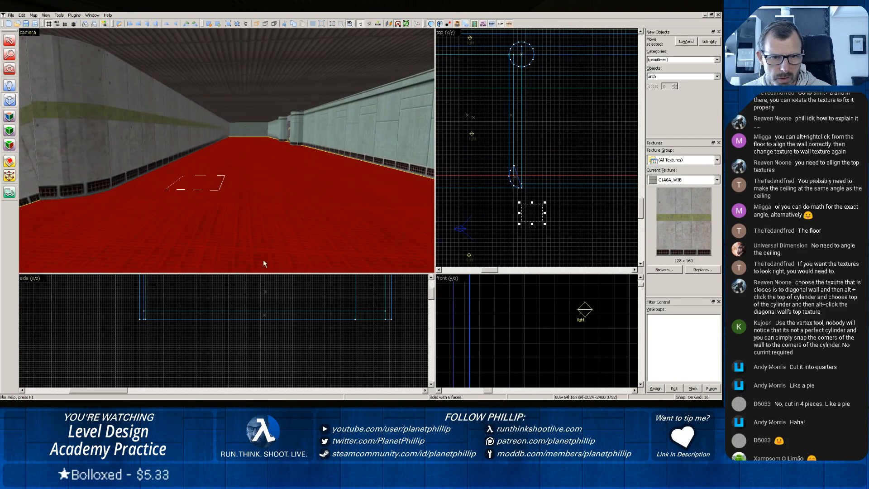
scroll(252, 324, down, 5)
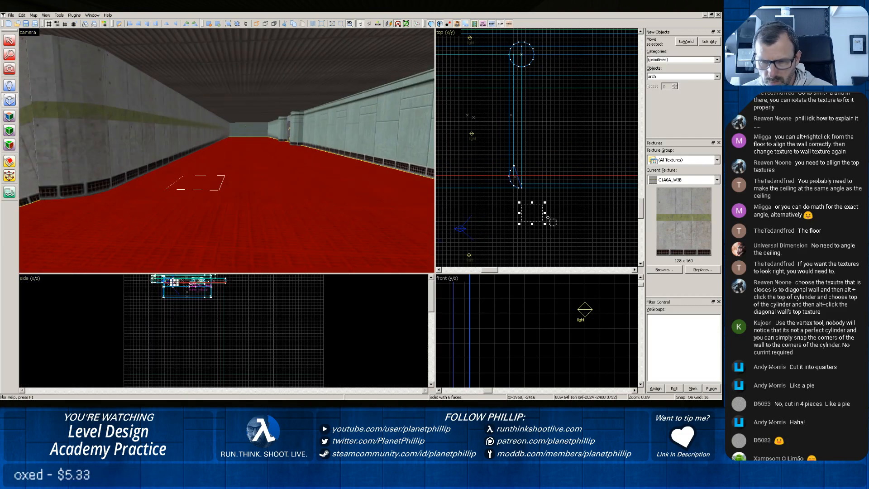
key(Return)
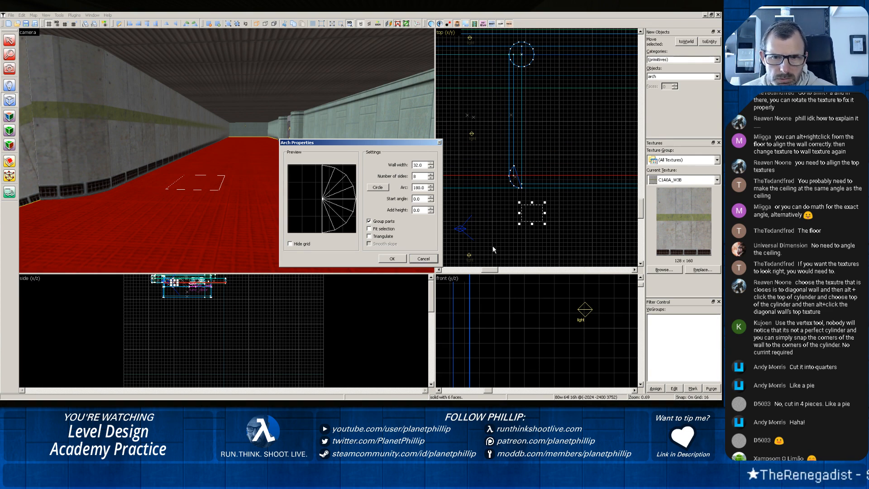
click(392, 258)
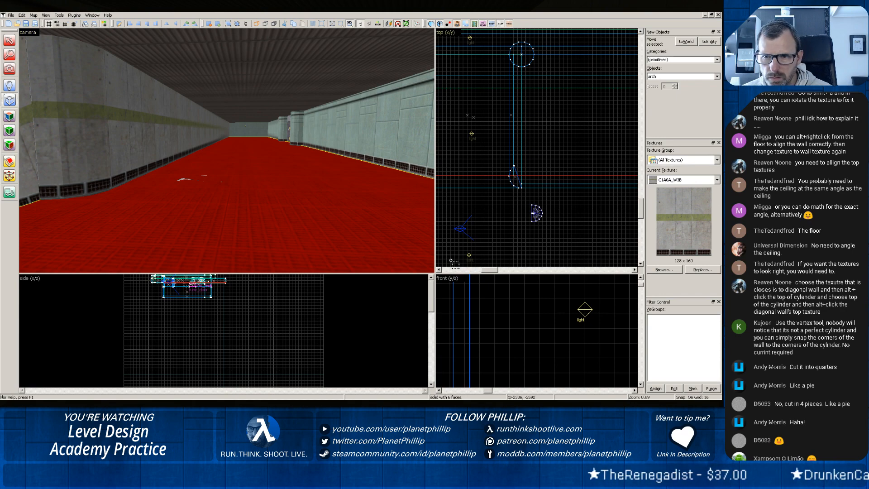
Stretch the flat arch group on the hall floor upward to a height of 176 units.
scroll(508, 255, down, 4)
scroll(507, 255, down, 1)
scroll(277, 291, down, 4)
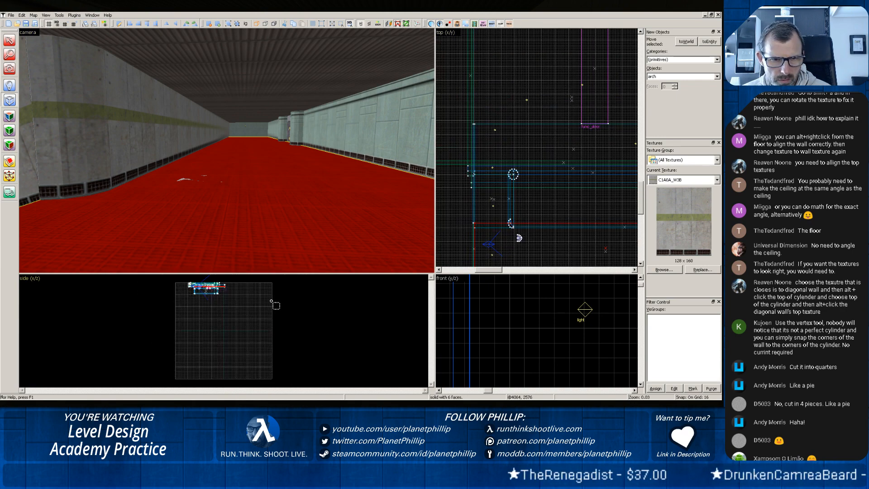
scroll(248, 313, up, 10)
drag(131, 290, 190, 357)
drag(152, 312, 204, 371)
drag(196, 325, 208, 326)
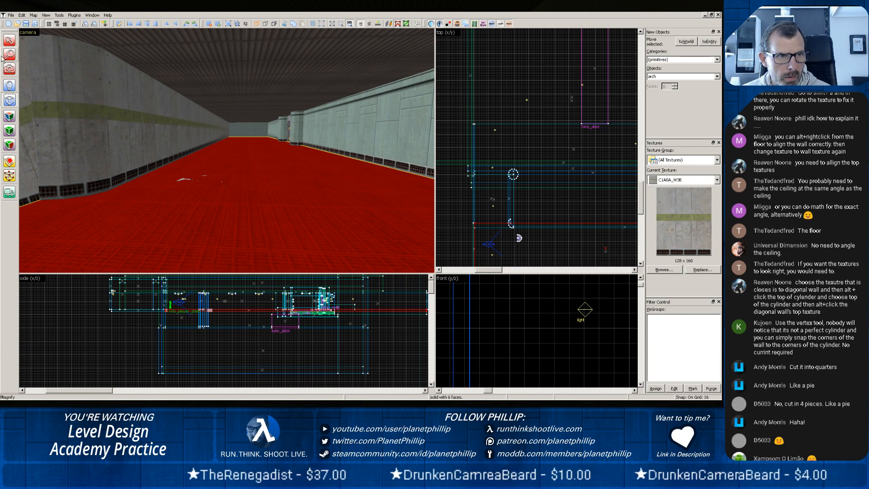
click(9, 41)
click(79, 87)
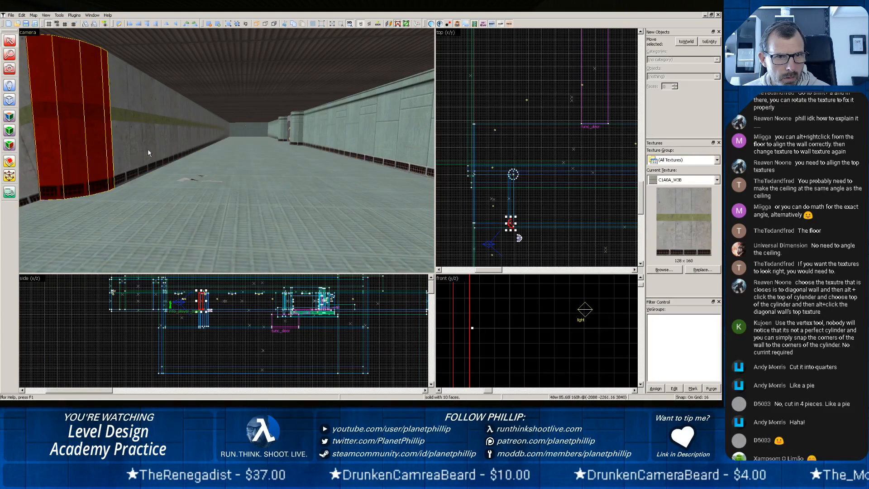
click(187, 181)
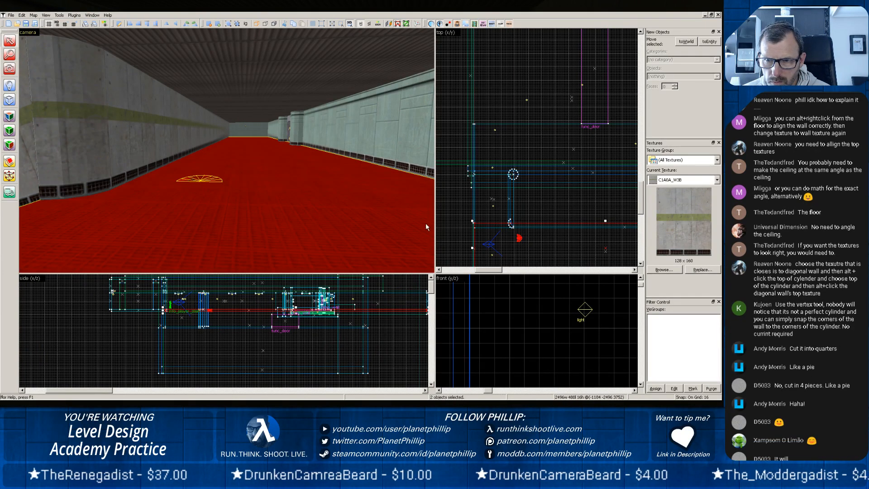
scroll(324, 338, up, 3)
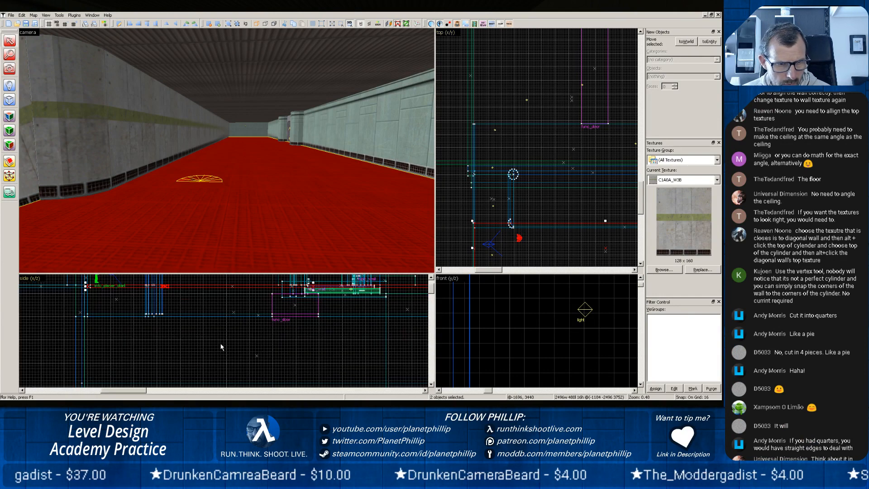
mouse_move(180, 330)
mouse_down()
mouse_move(203, 322)
mouse_move(212, 299)
mouse_up()
scroll(351, 307, down, 3)
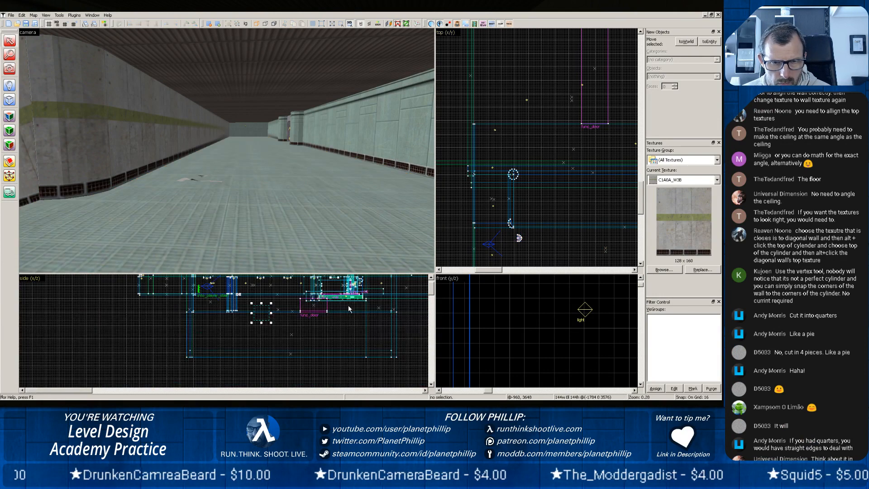
drag(363, 302, 339, 345)
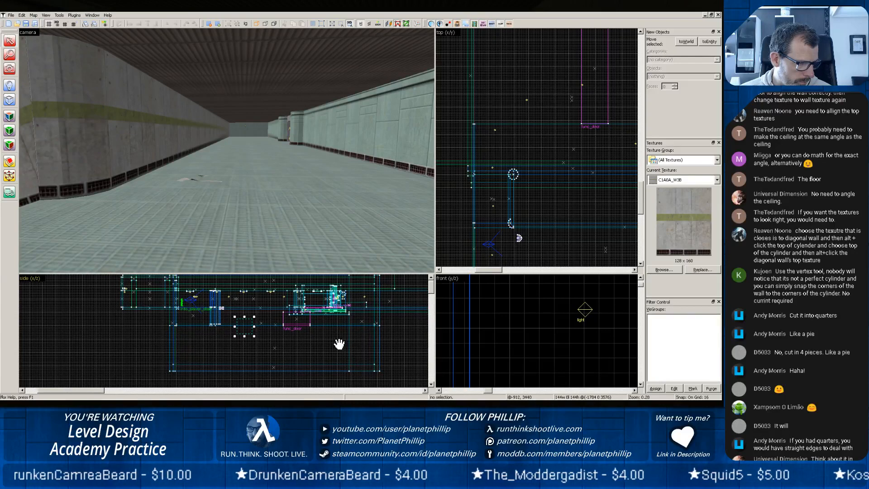
scroll(334, 336, up, 4)
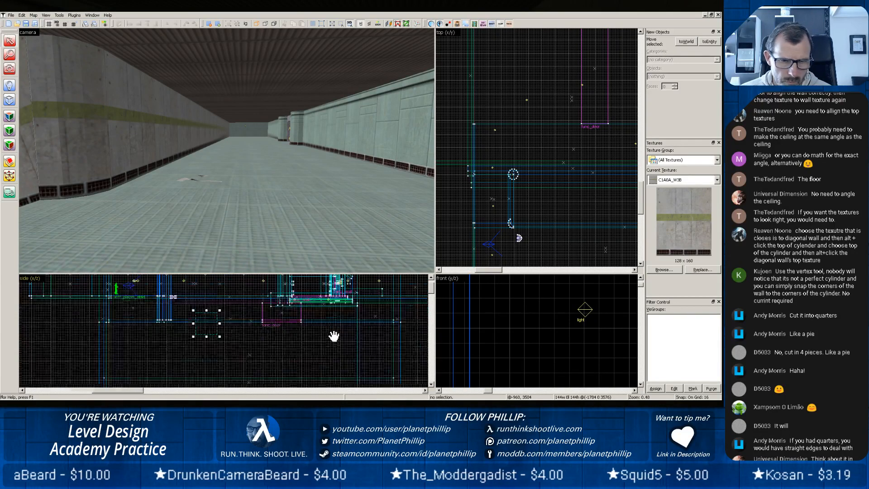
drag(326, 308, 337, 359)
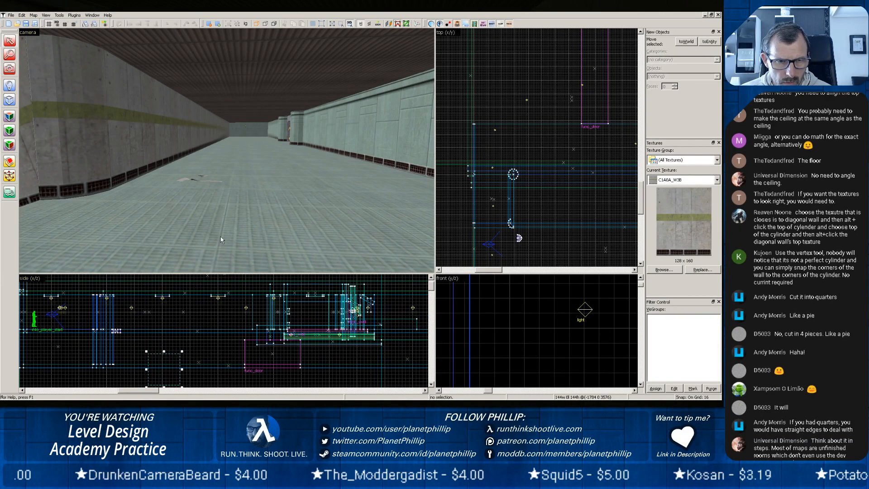
click(190, 183)
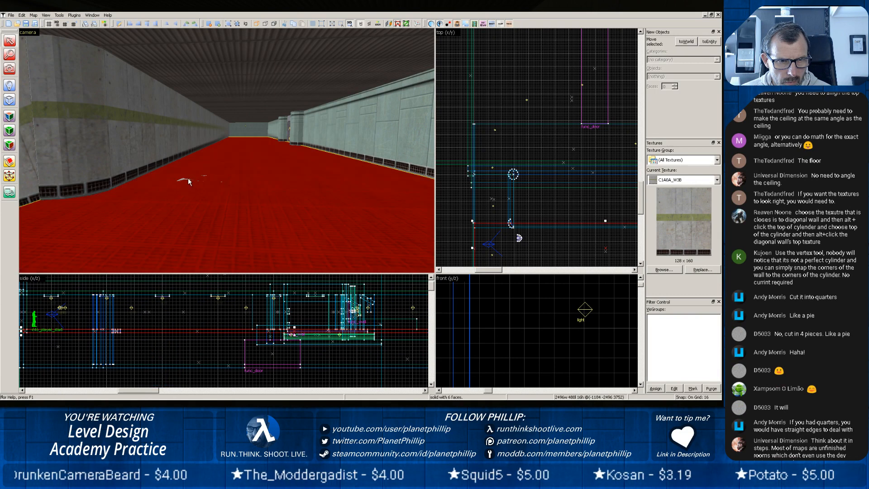
click(184, 181)
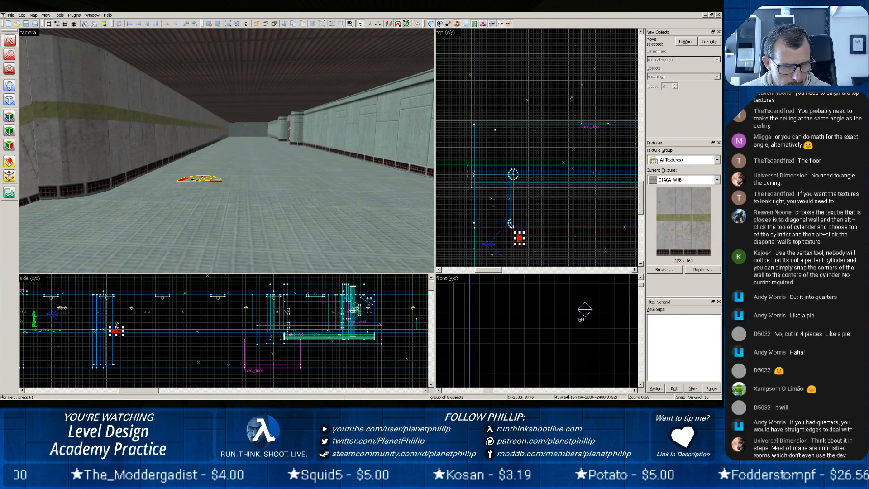
drag(117, 324, 121, 293)
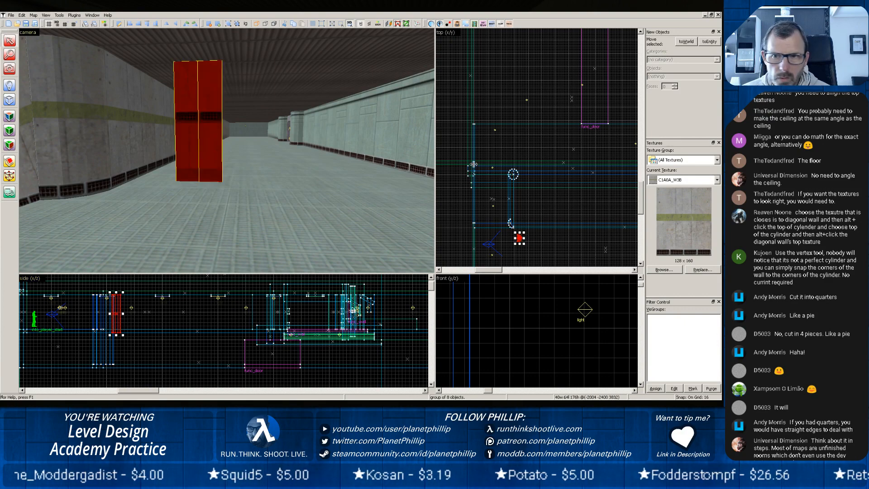
Try moving the arch closer to the corner slice and widening it to 56 units, and delete it.
drag(523, 242, 493, 240)
drag(492, 238, 484, 236)
scroll(477, 244, up, 8)
scroll(478, 230, up, 3)
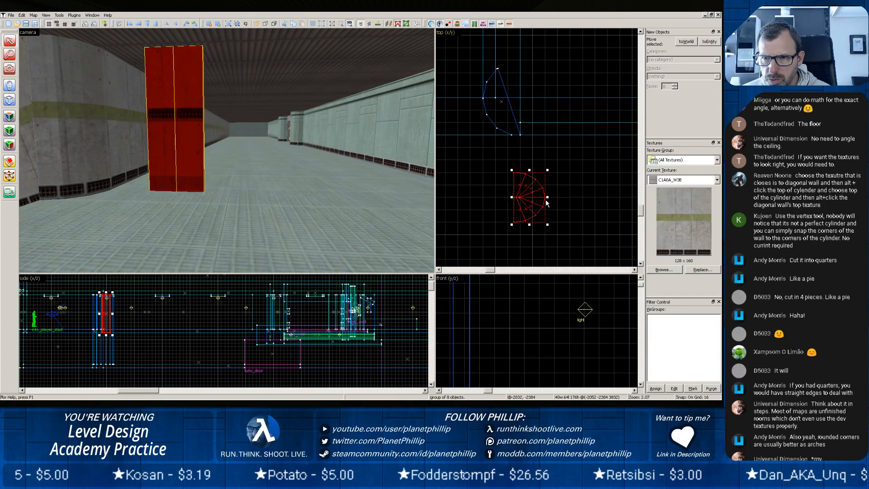
drag(547, 197, 555, 197)
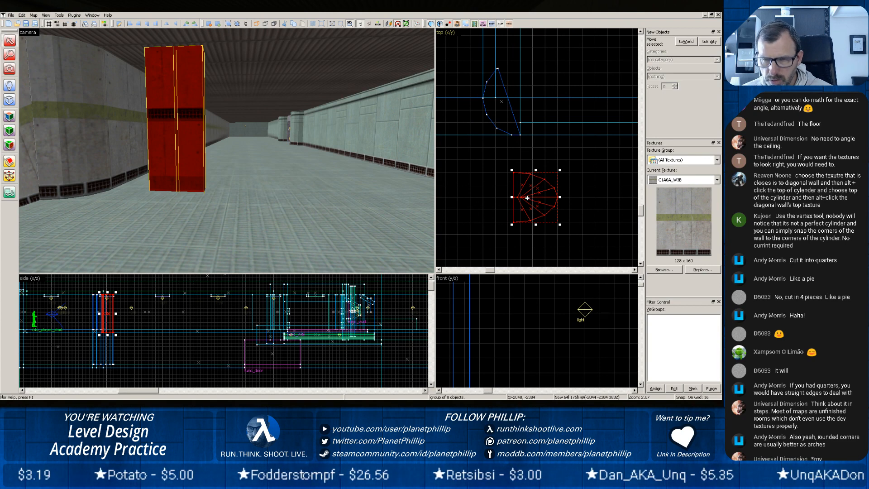
key(Delete)
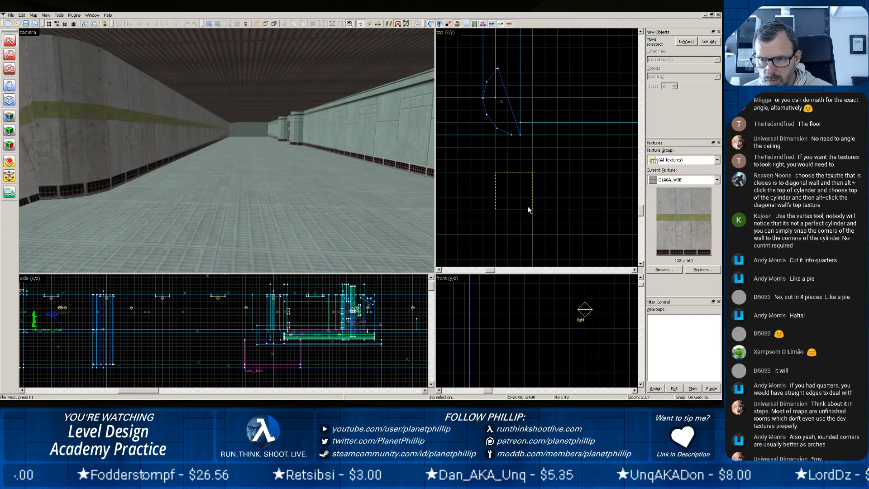
Using the hall floor and ceiling for height, create a 48 by 48 by 192 unit arch with wall width 24, 8 sides and a 180° arc.
drag(530, 209, 530, 209)
key(Return)
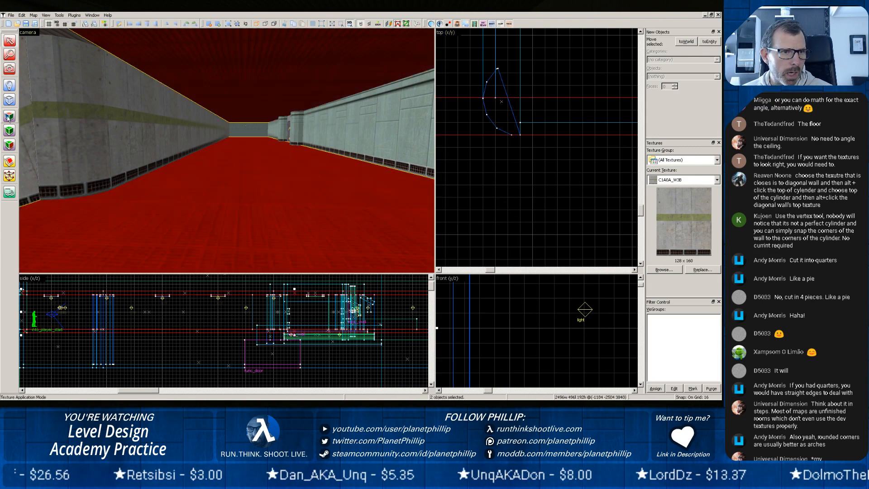
click(14, 103)
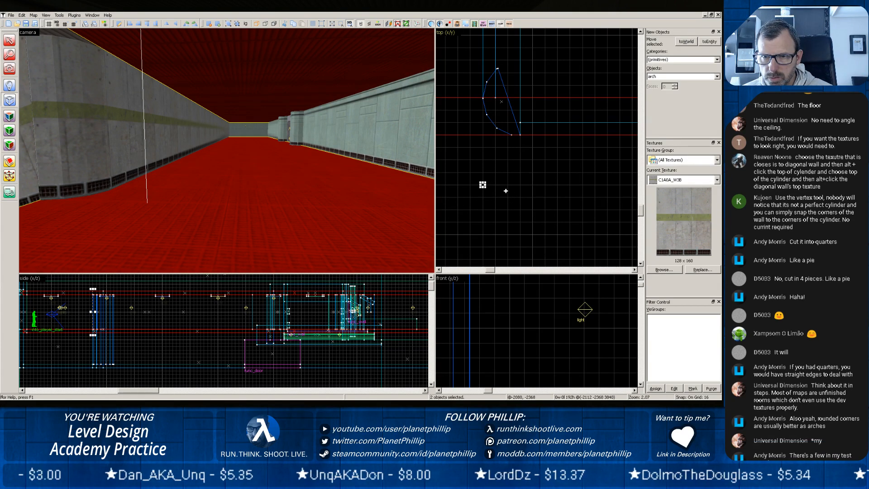
drag(482, 186, 520, 221)
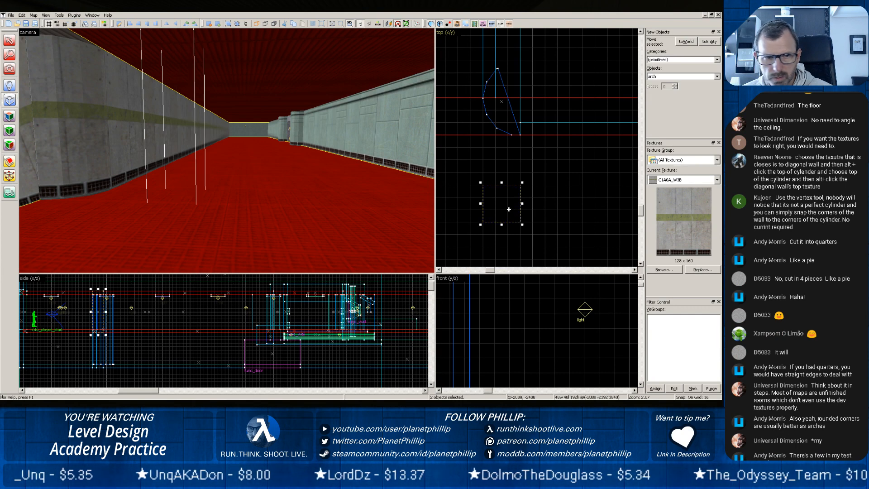
key(Return)
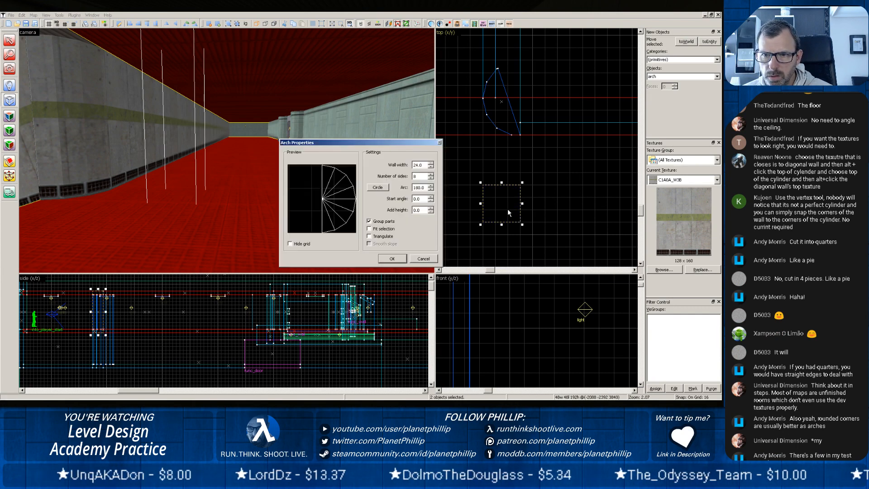
click(391, 259)
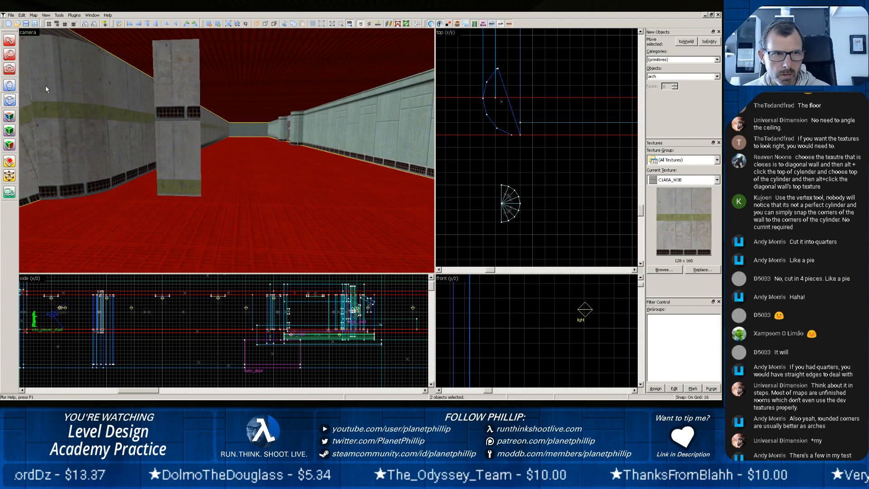
Rotate the new arch by 180° and move it onto the trimmed slice at the hall corner.
click(9, 40)
click(183, 114)
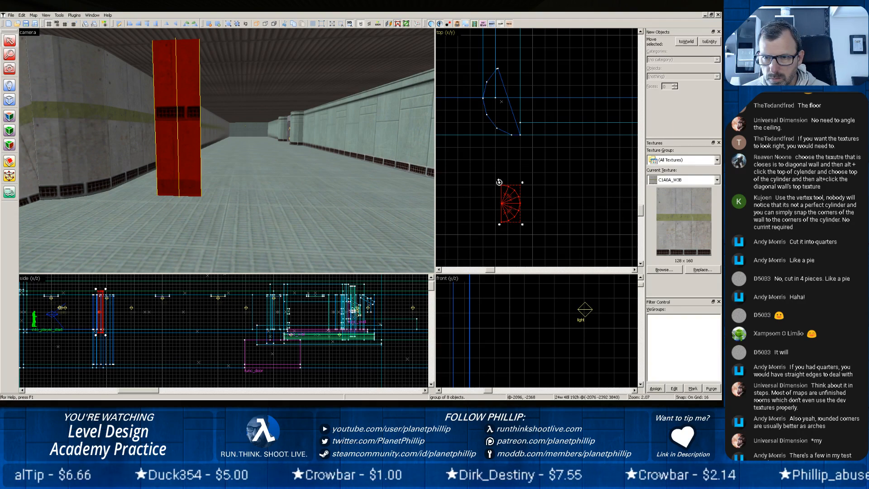
mouse_move(498, 181)
mouse_down()
mouse_move(521, 177)
mouse_move(536, 191)
mouse_move(529, 231)
mouse_move(488, 123)
mouse_move(494, 108)
mouse_up()
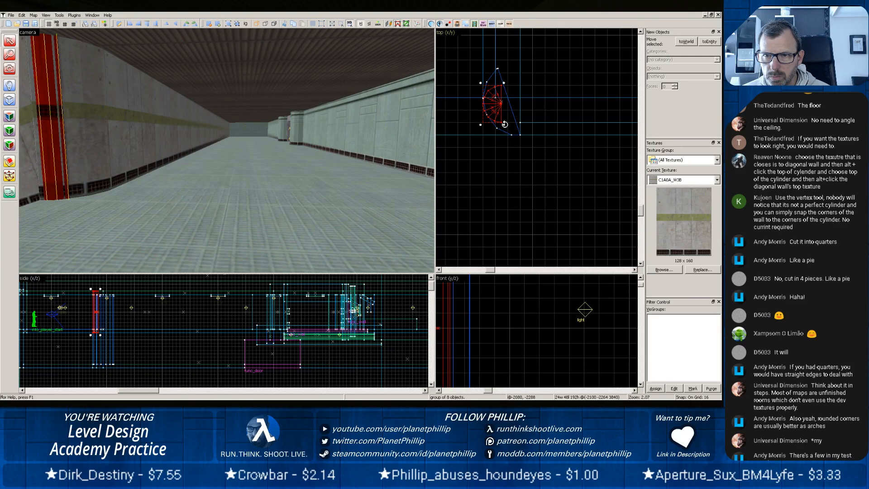
click(492, 113)
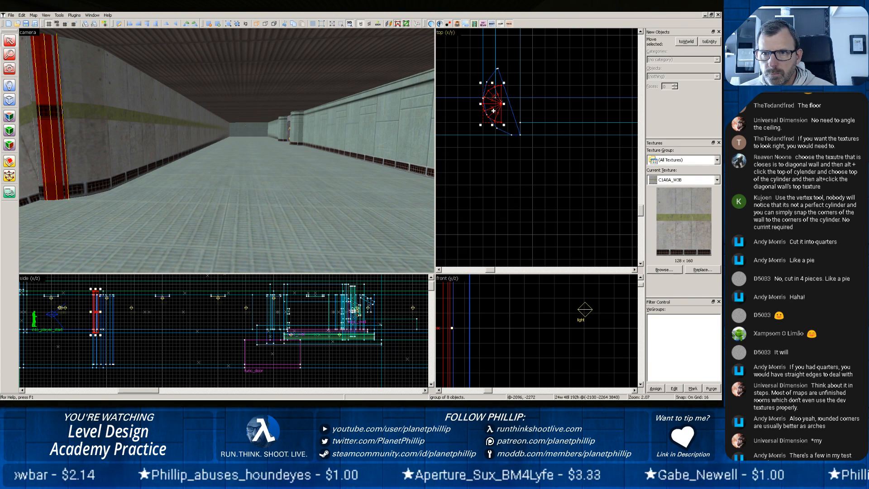
Stretch the arch over the corner slice to 48 by 80 units and clear the selection.
mouse_move(503, 125)
mouse_down()
mouse_move(528, 143)
mouse_move(507, 111)
mouse_up()
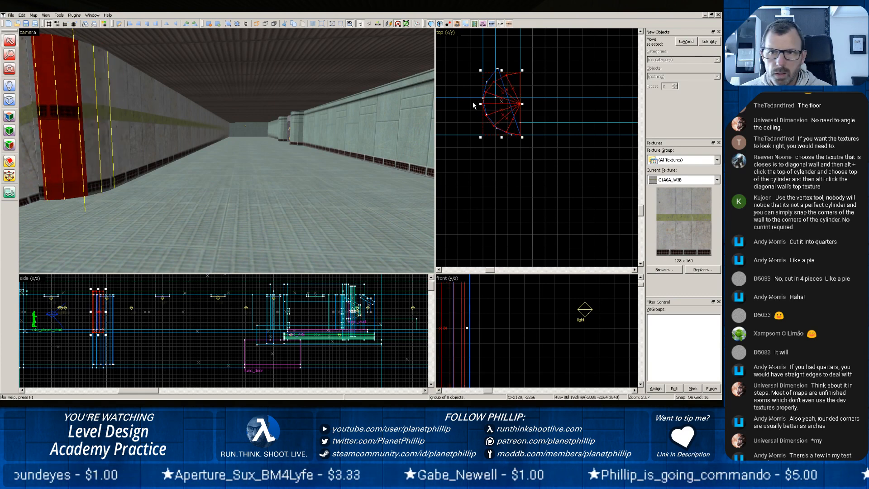
key(Escape)
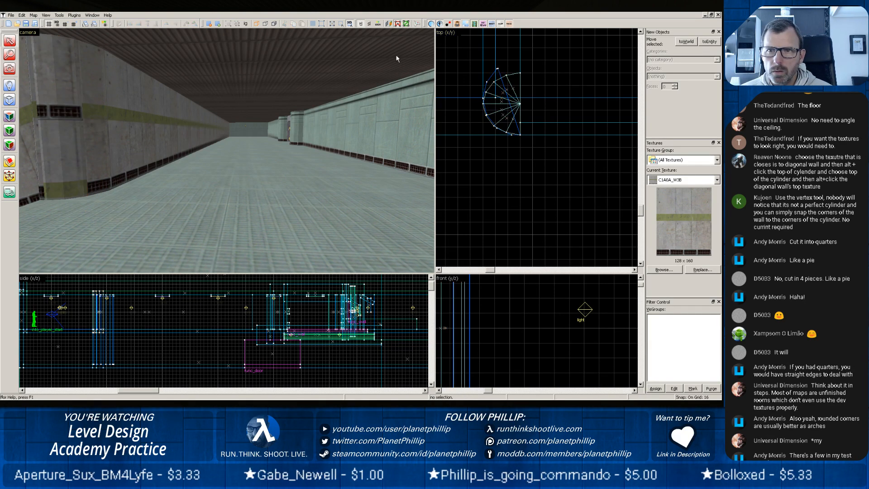
click(497, 69)
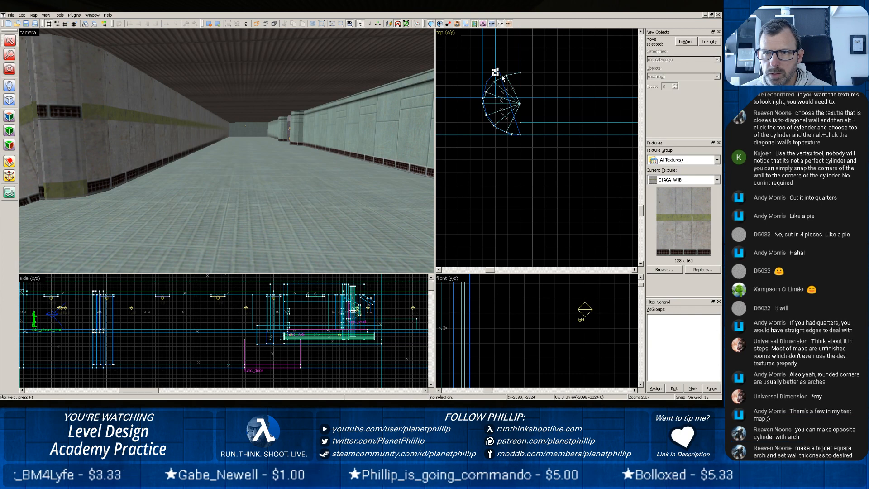
Undo the trial move of the corner piece, then undo the arch's stretch, placement and creation.
click(500, 76)
drag(499, 76, 538, 51)
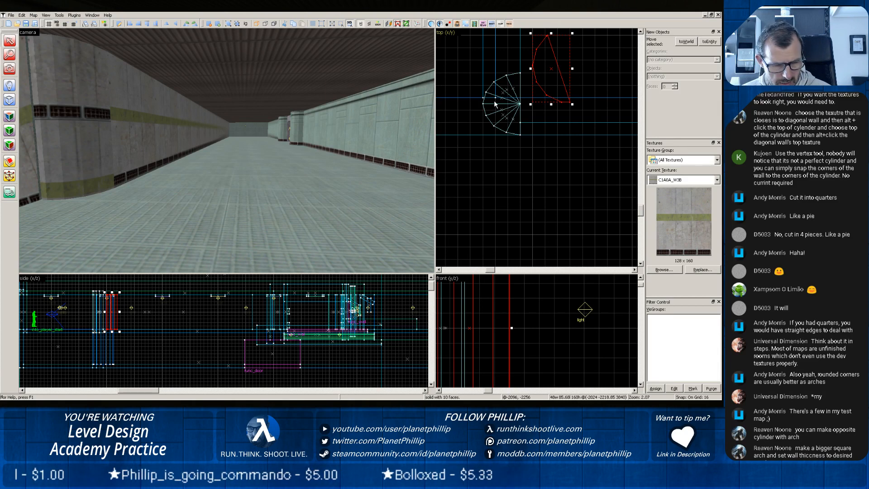
key(ctrl+z)
key(ctrl+z)
key(ctrl+z)
key(ctrl+z)
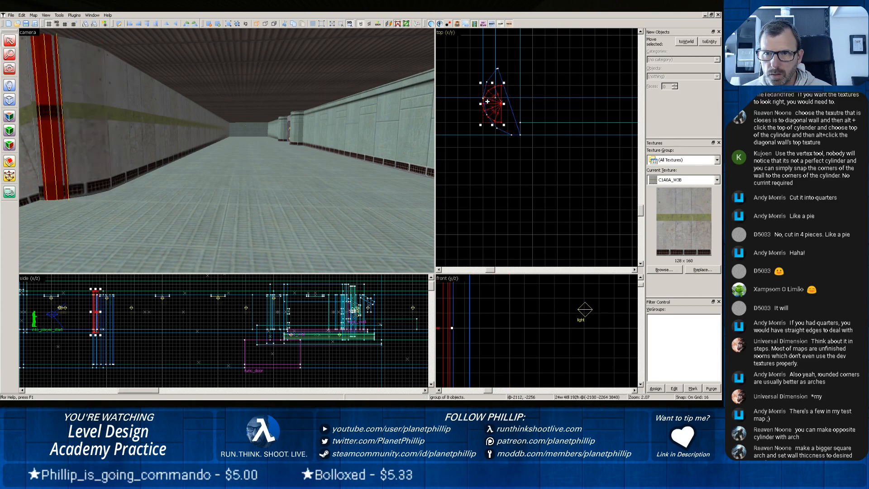
key(ctrl+z)
key(ctrl+z)
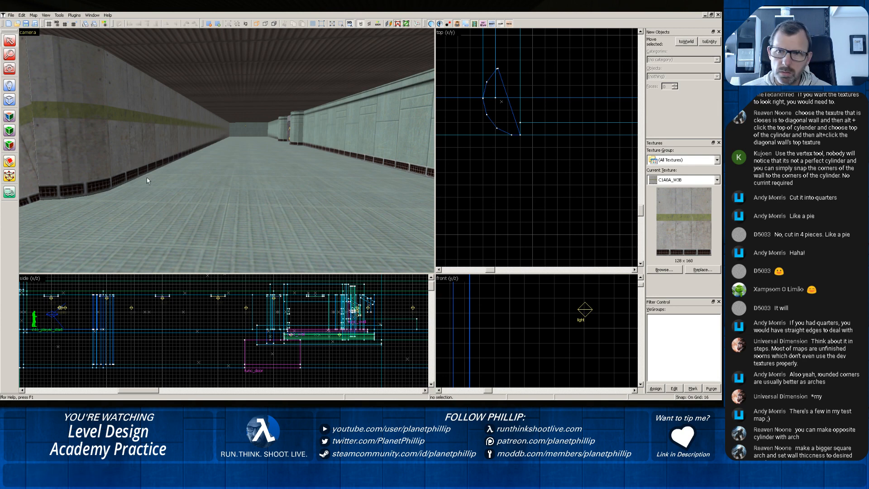
Split the tall wall beside the rounded corner diagonally along the sloping floor line, keeping both pieces, and clear the selection.
key(z)
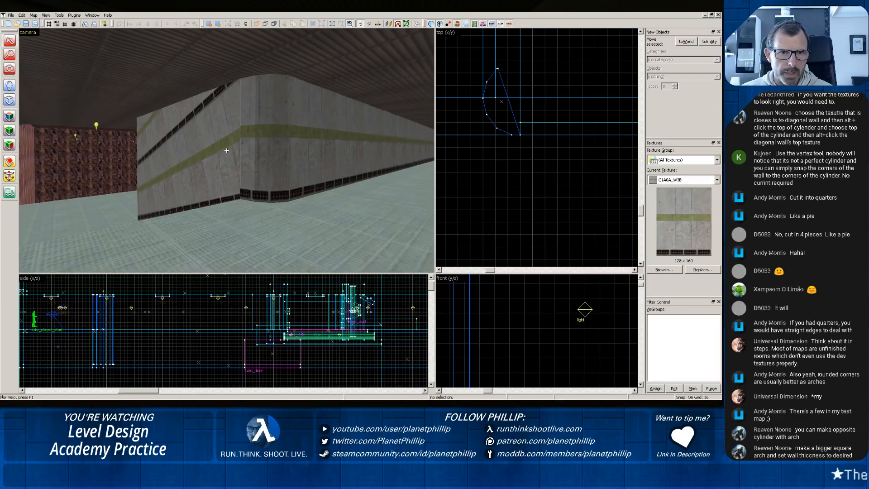
key(z)
click(216, 141)
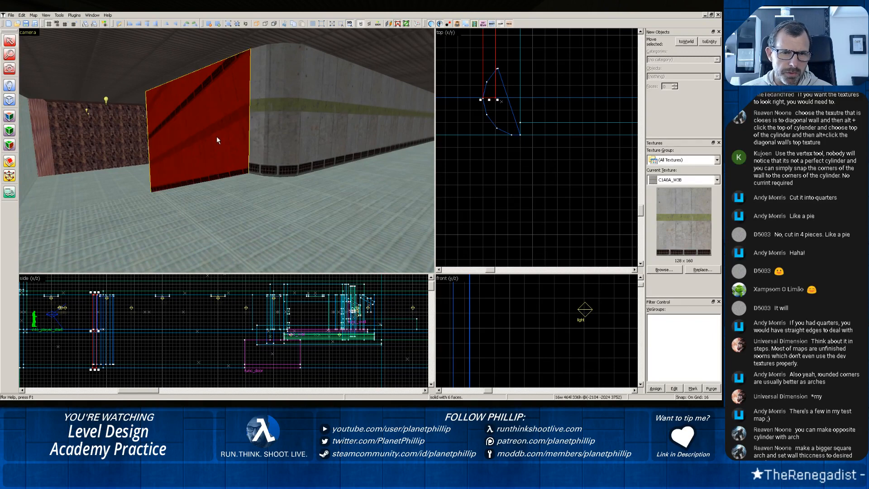
scroll(517, 164, down, 2)
scroll(517, 161, down, 3)
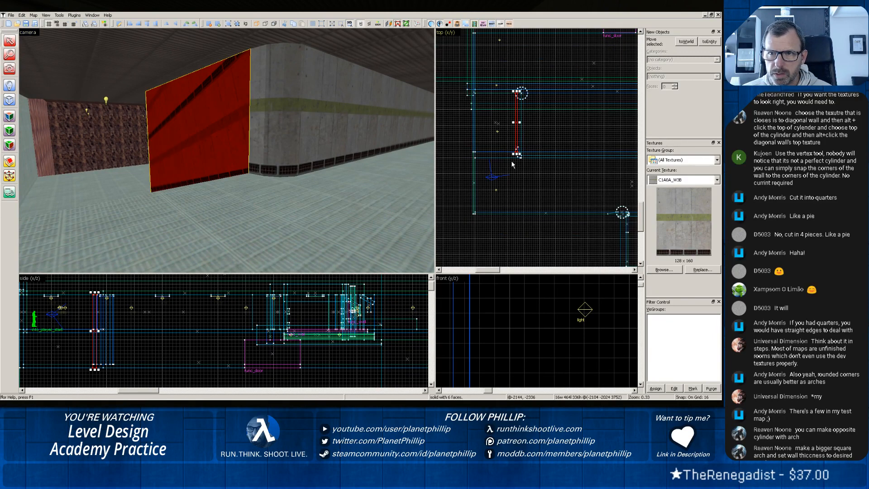
scroll(243, 324, down, 2)
scroll(243, 324, up, 5)
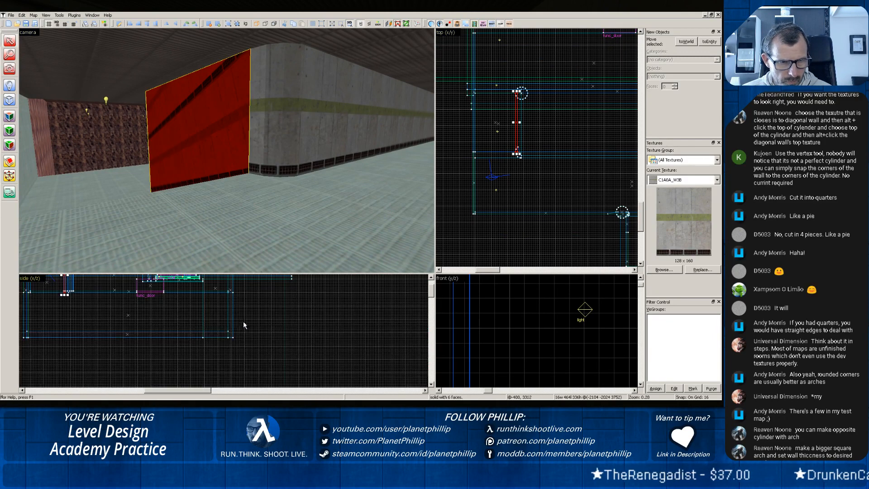
mouse_move(99, 294)
mouse_down()
mouse_move(84, 305)
mouse_move(132, 320)
mouse_move(213, 322)
mouse_move(286, 391)
mouse_move(303, 387)
mouse_up()
scroll(527, 344, down, 10)
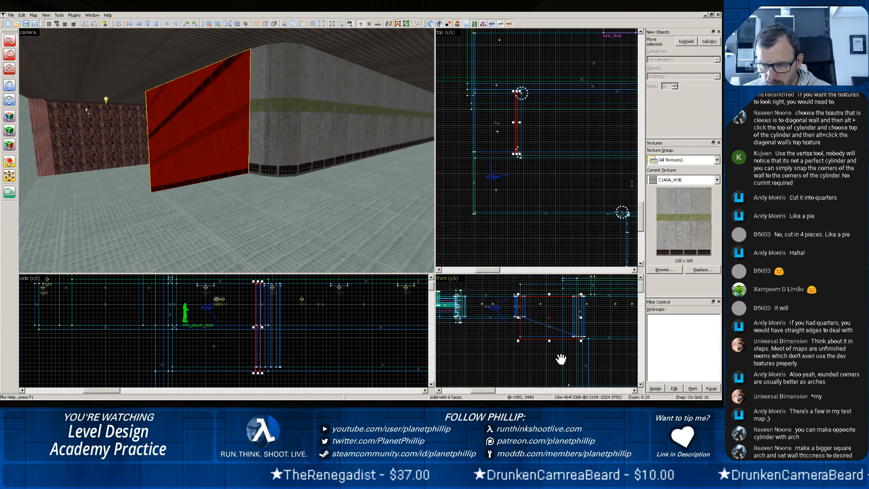
scroll(561, 359, up, 4)
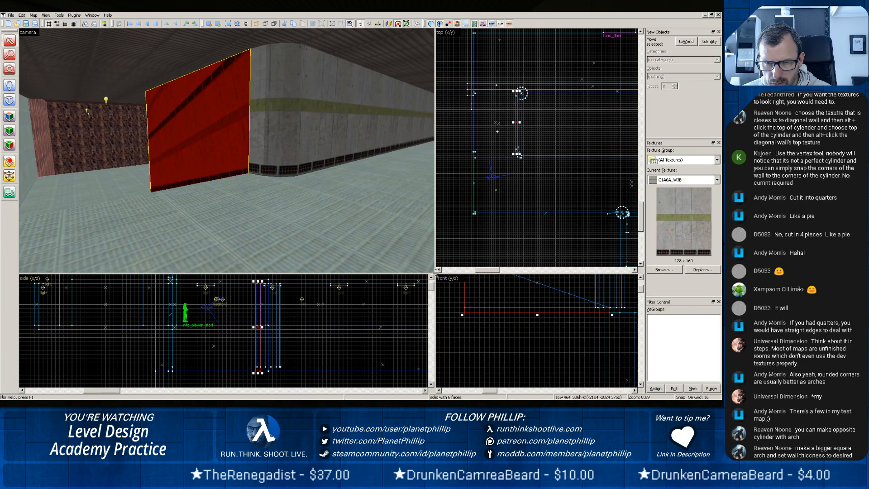
drag(436, 275, 93, 131)
scroll(364, 235, up, 2)
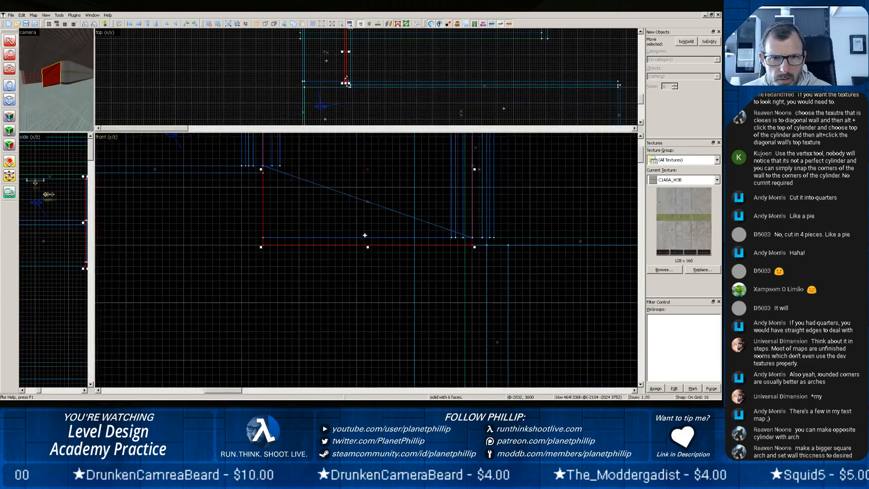
scroll(365, 235, up, 1)
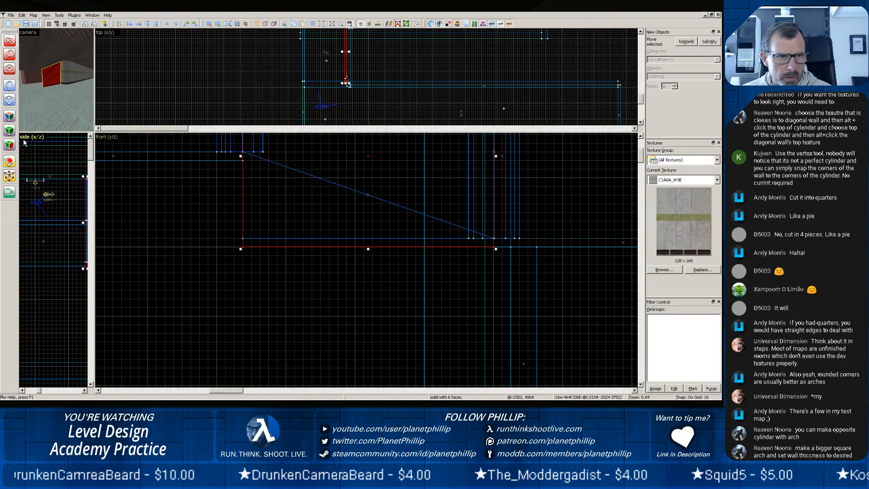
click(10, 160)
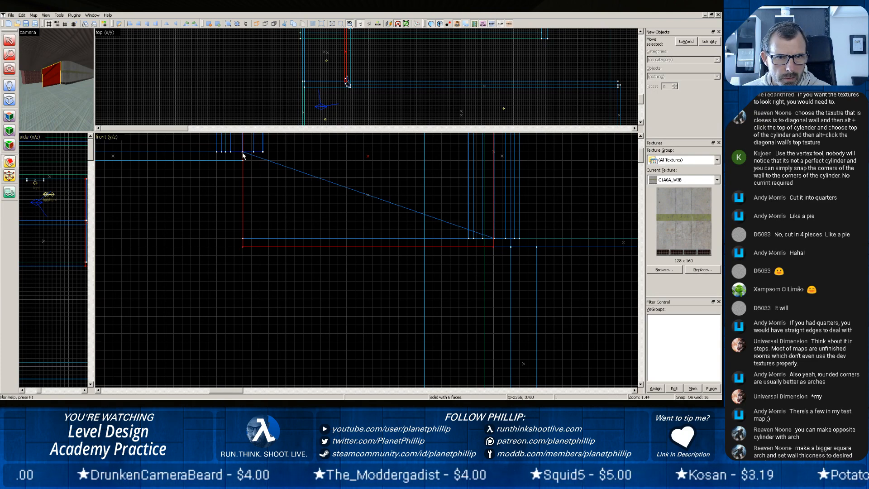
drag(246, 159, 496, 245)
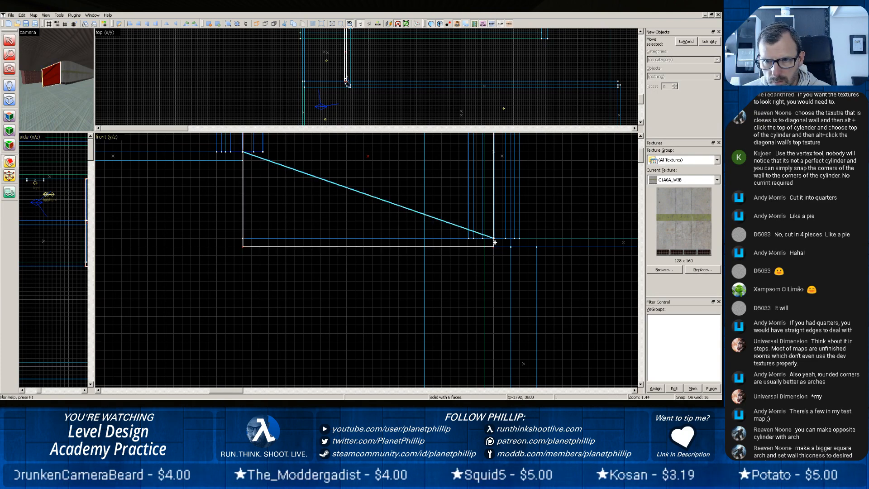
key(Return)
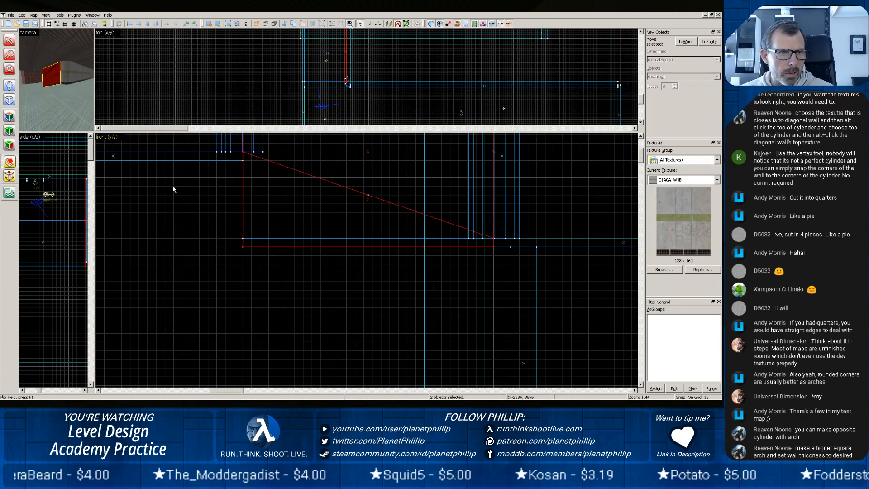
click(9, 42)
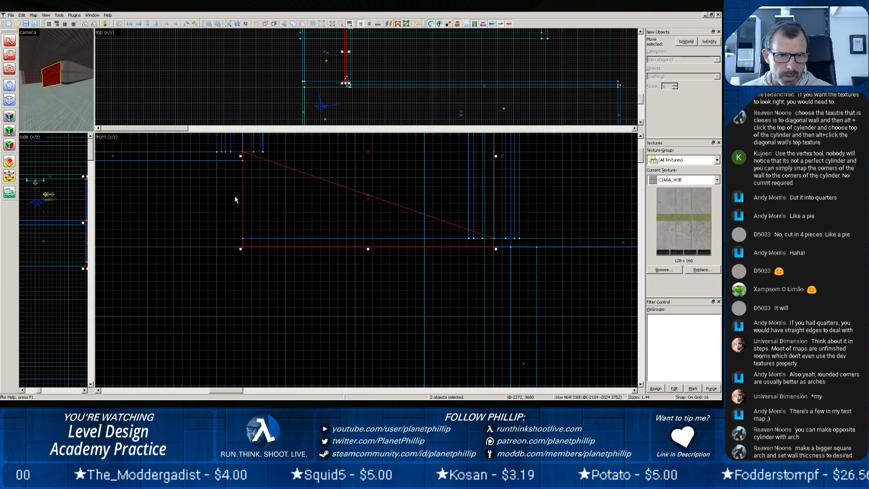
key(Escape)
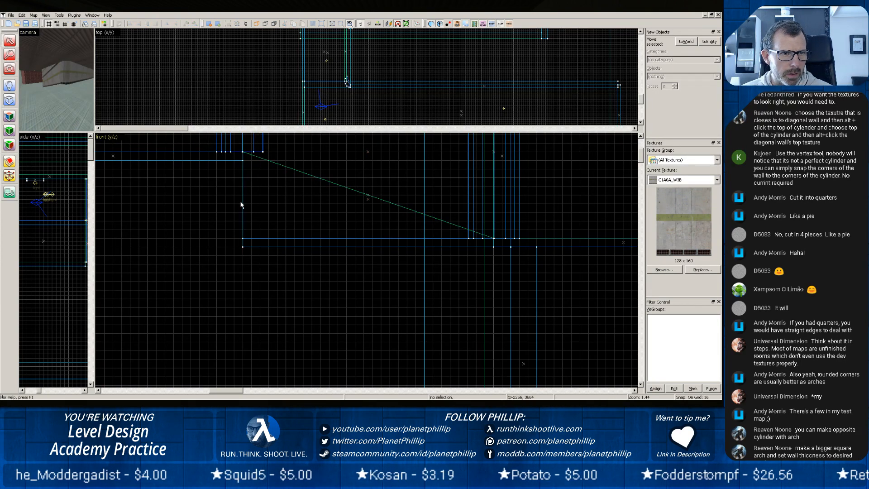
Examine where the end of the split wall's upper piece meets the curved corner slice in the restored four-view layout.
click(53, 73)
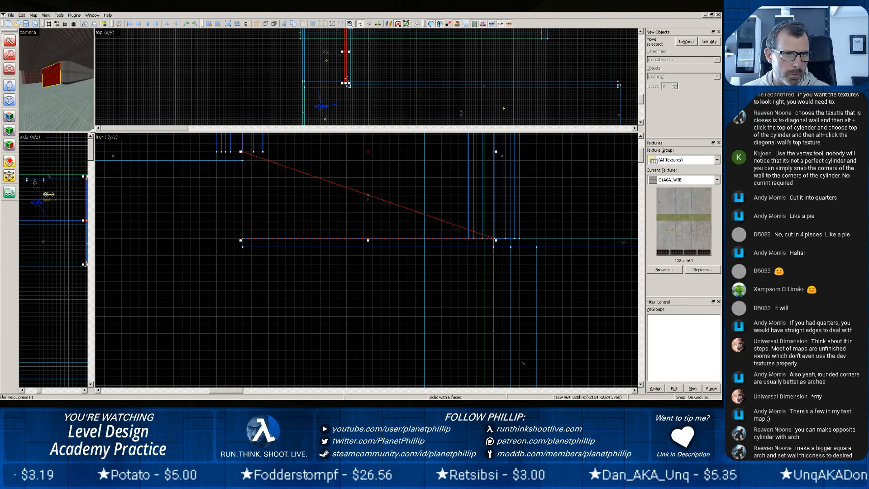
drag(94, 132, 426, 259)
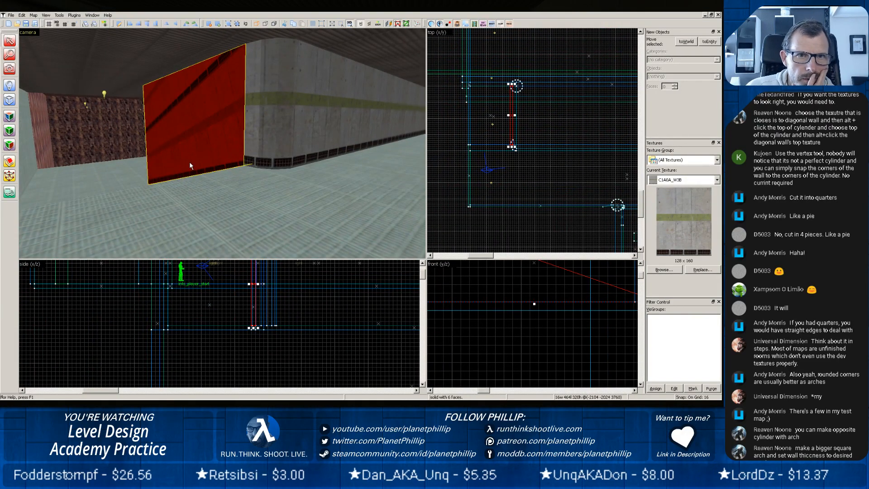
middle_drag(521, 268, 587, 387)
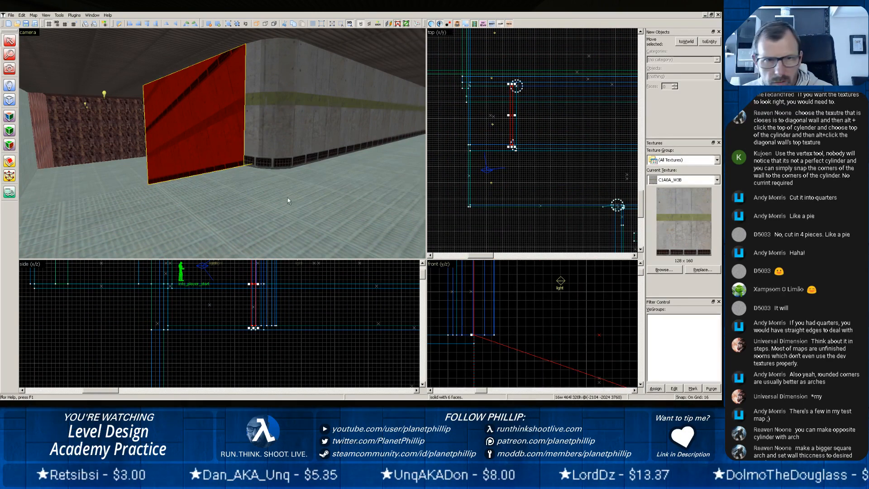
click(255, 135)
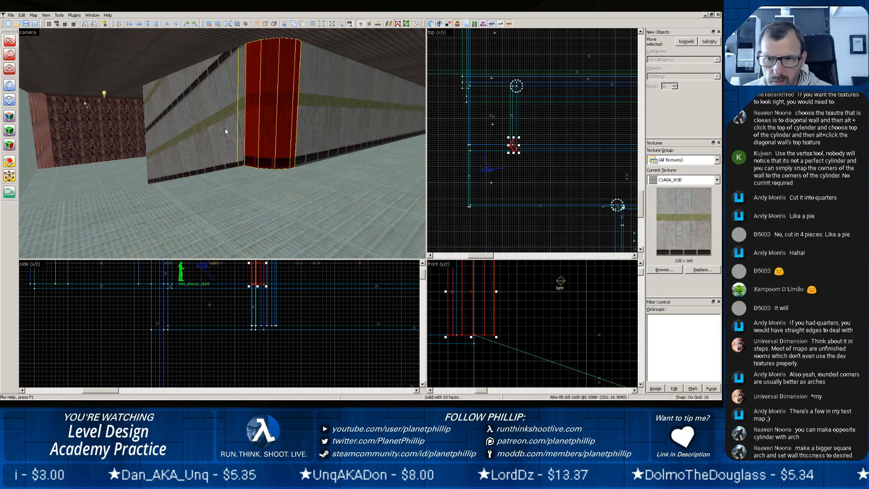
scroll(512, 169, up, 5)
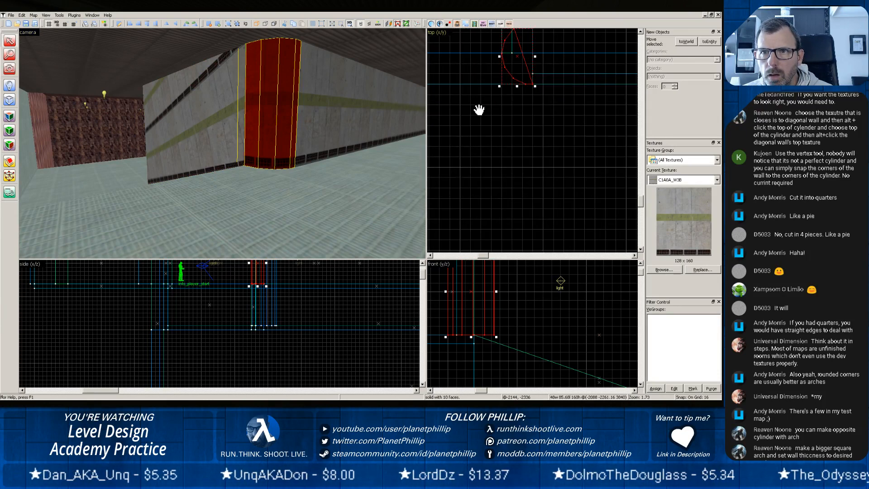
middle_drag(477, 109, 490, 188)
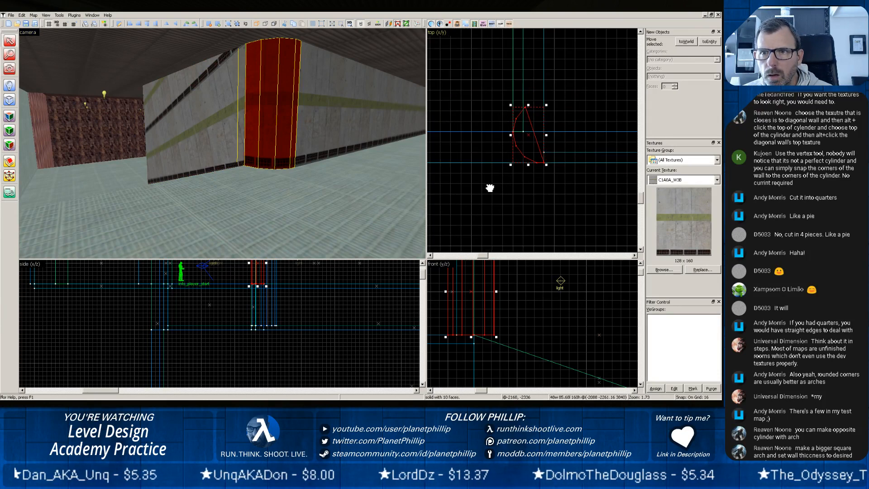
click(513, 89)
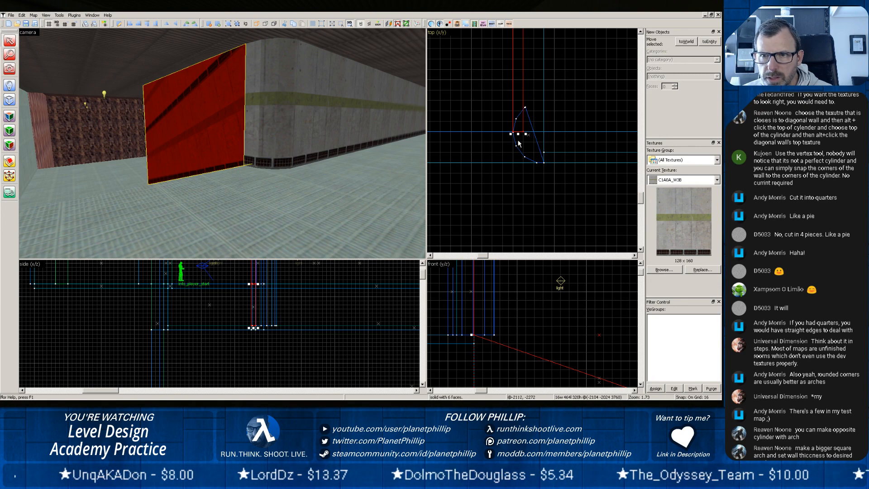
scroll(519, 144, up, 5)
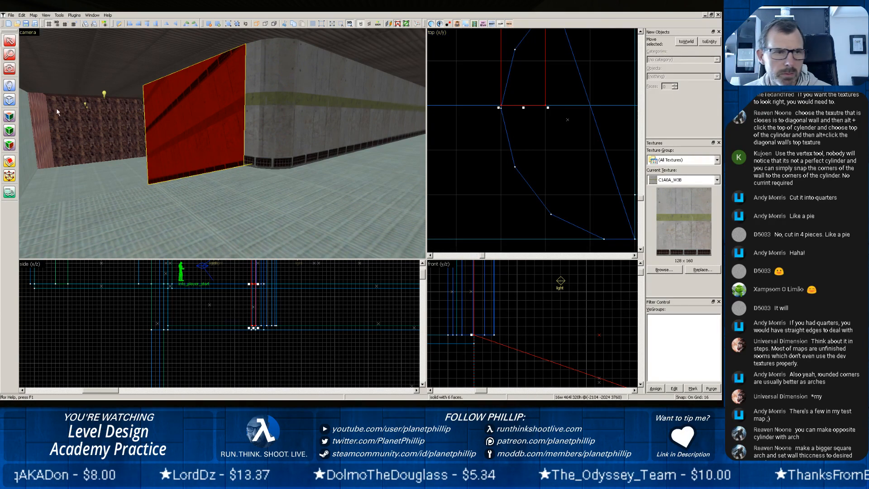
Set the grid to 1 unit and split the corner slice straight across from its outermost vertex, level with the wall's end.
click(268, 133)
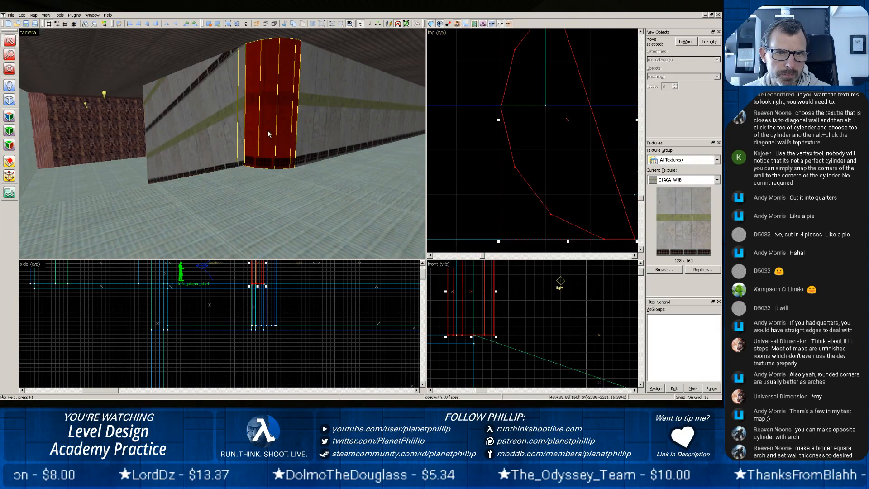
click(7, 165)
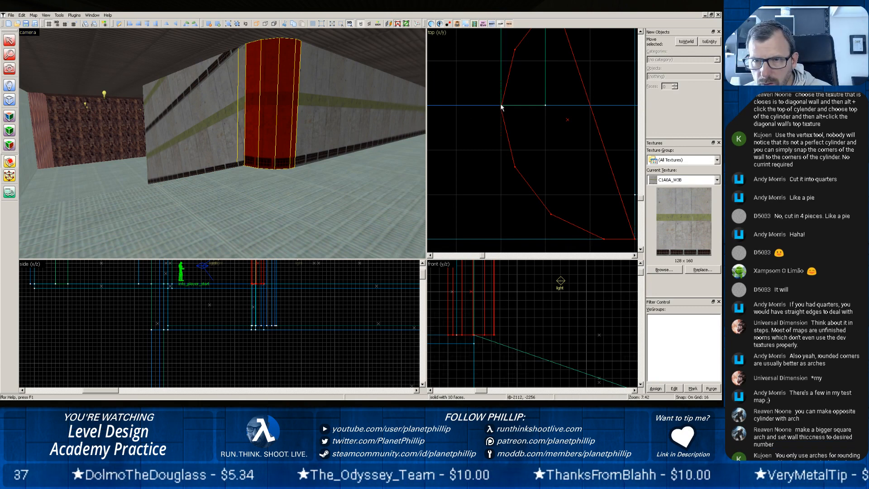
key(bracketleft)
key(bracketleft)
key(bracketleft)
key(bracketleft)
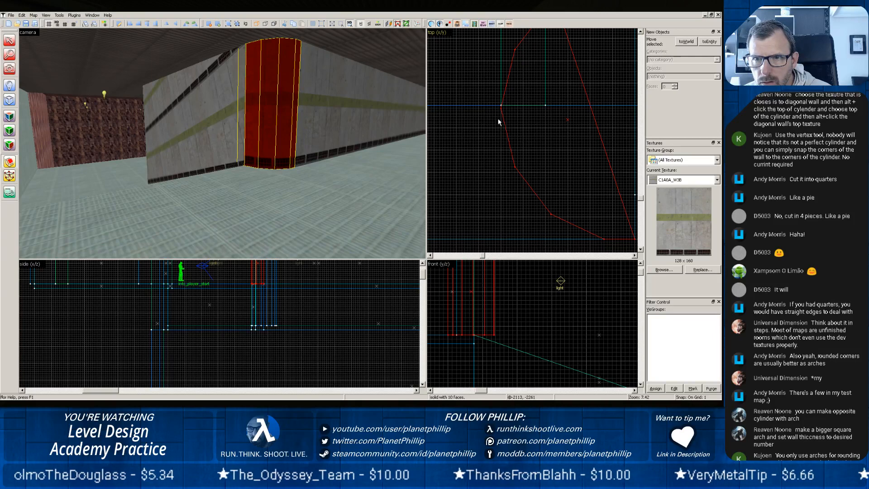
scroll(498, 118, up, 7)
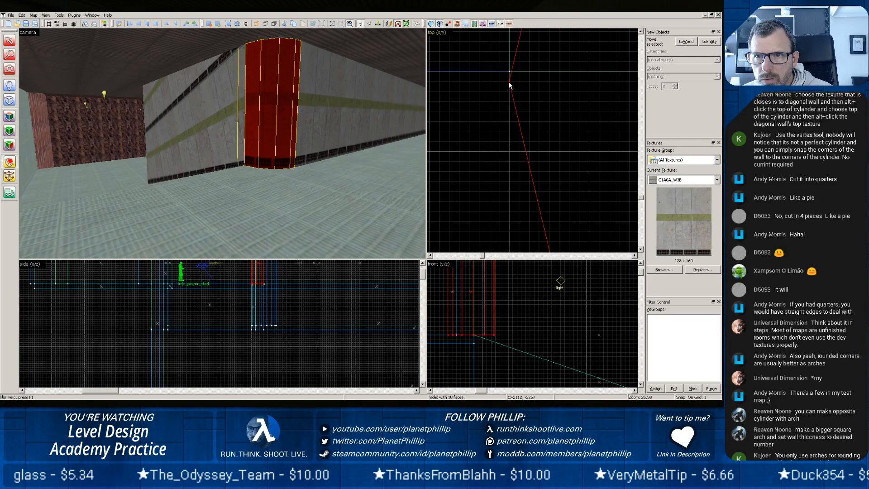
mouse_move(509, 82)
mouse_down()
mouse_move(587, 98)
mouse_move(671, 94)
mouse_up()
scroll(596, 119, down, 5)
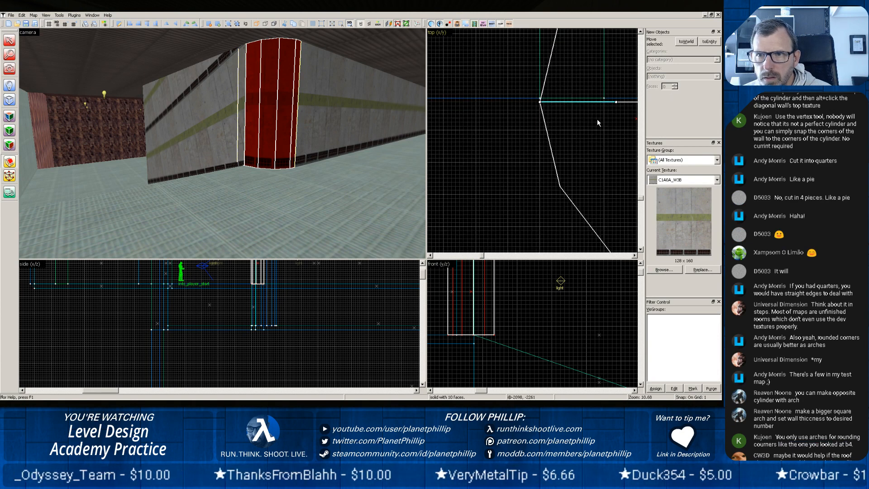
scroll(598, 121, down, 6)
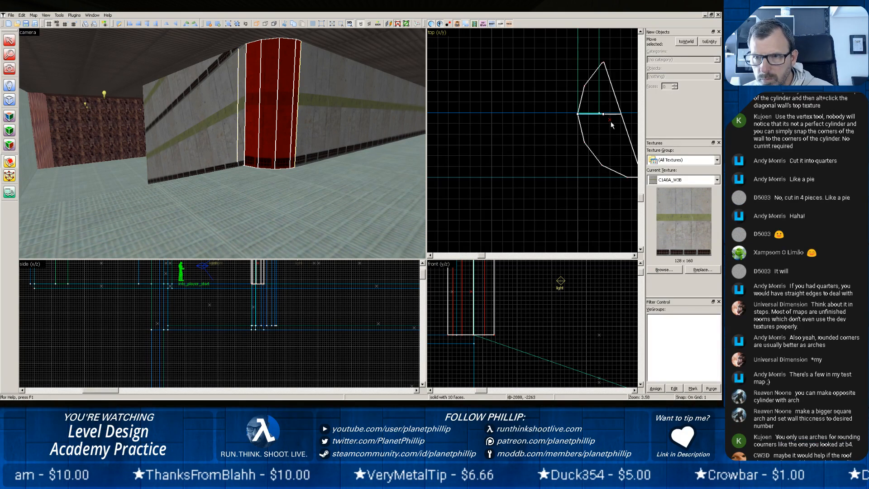
key(Return)
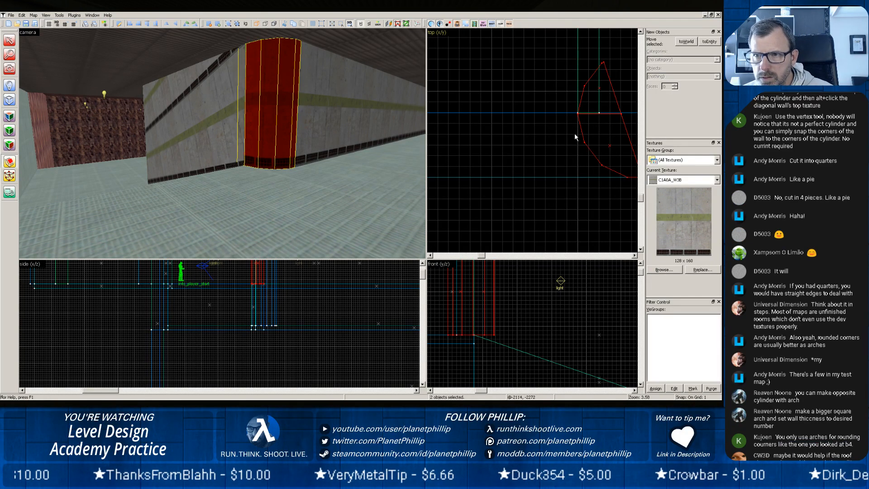
click(10, 41)
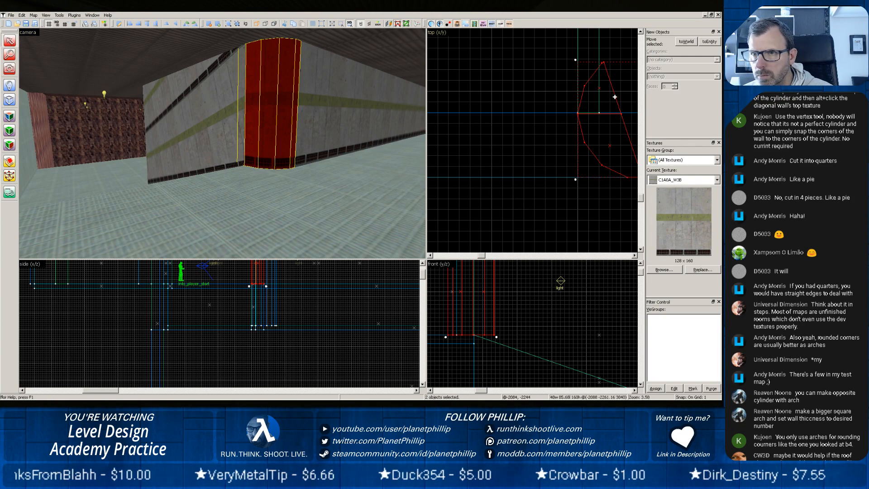
Delete the part of the split corner slice that overlaps the wall, keeping the outer rounded part.
key(Delete)
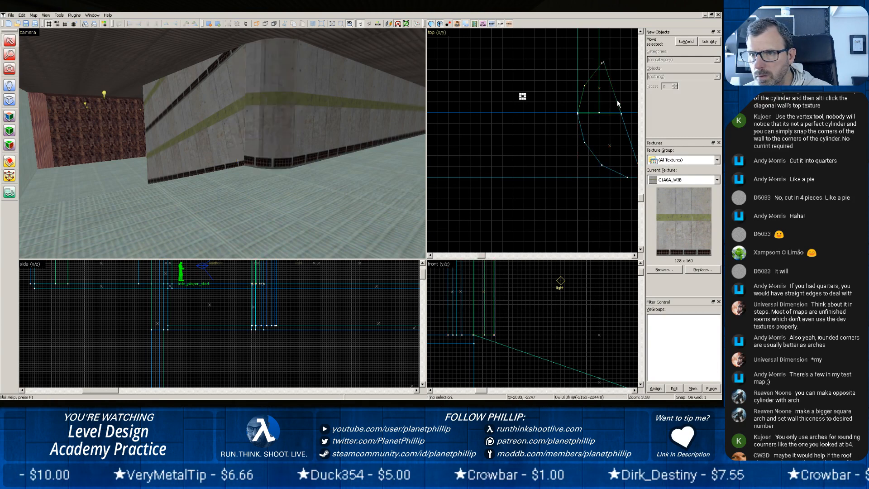
click(618, 103)
key(Delete)
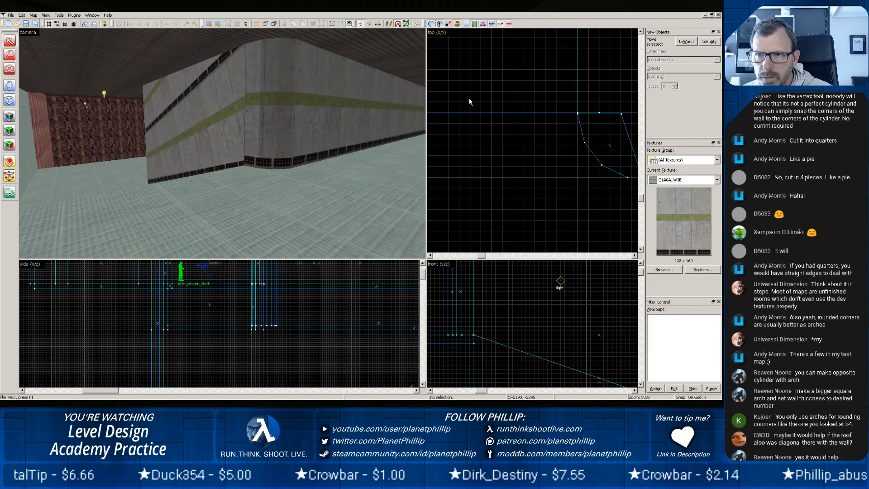
Stretch the wall beside the rounded corner by 1 unit to a length of 465, bringing its end to the corner slice's straight cut.
click(218, 104)
scroll(558, 155, up, 5)
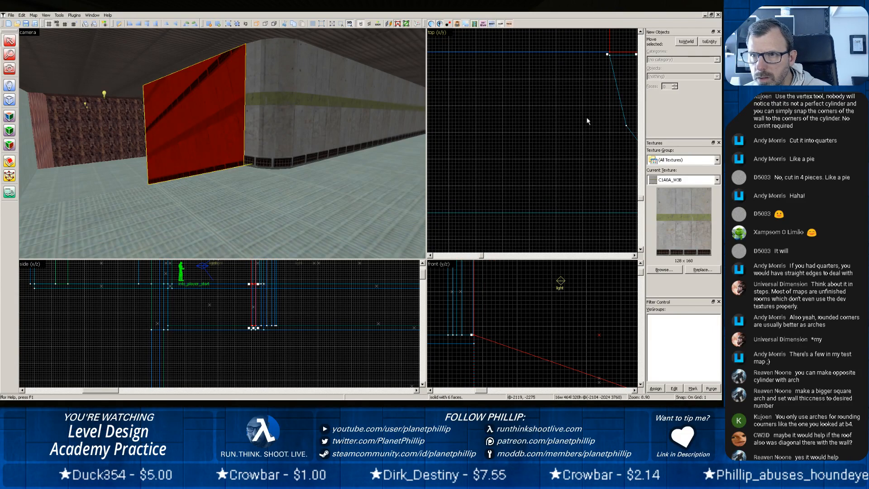
scroll(583, 114, down, 4)
scroll(583, 130, down, 1)
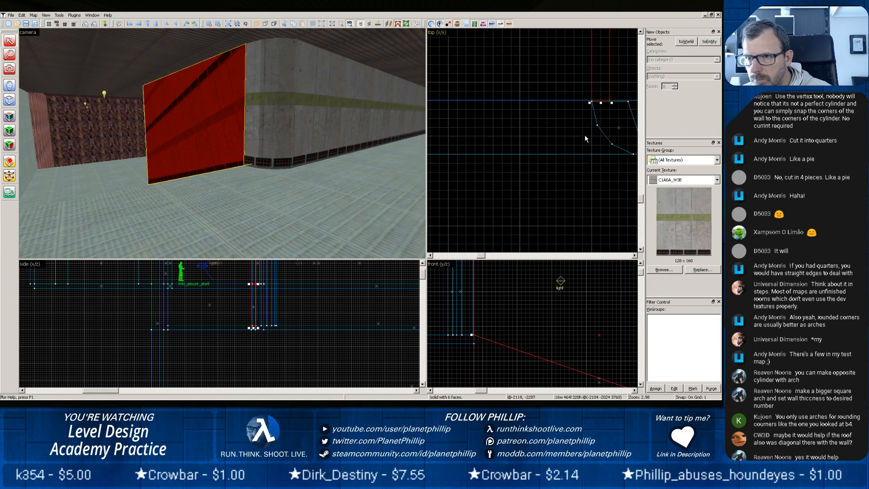
scroll(588, 144, down, 1)
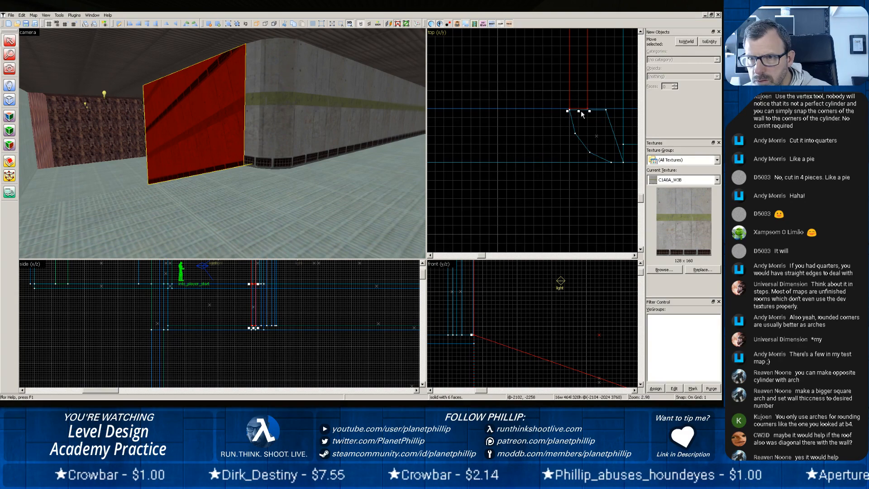
scroll(569, 115, up, 8)
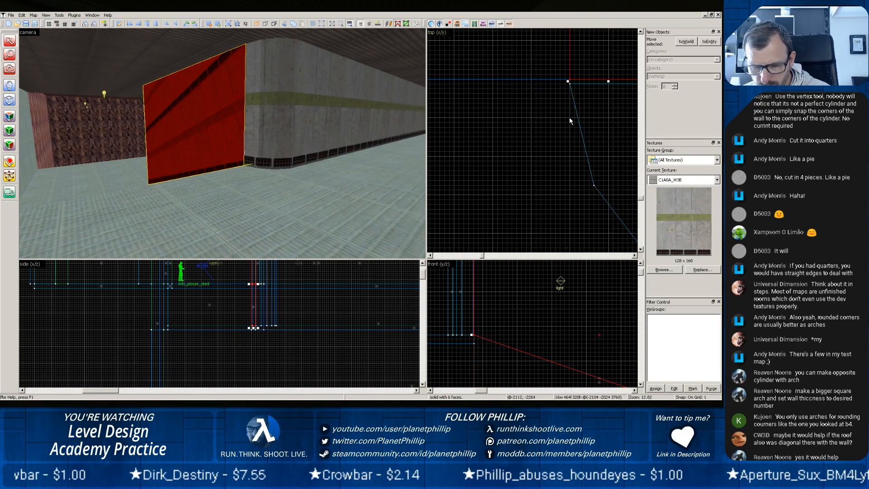
key(bracketright)
key(bracketleft)
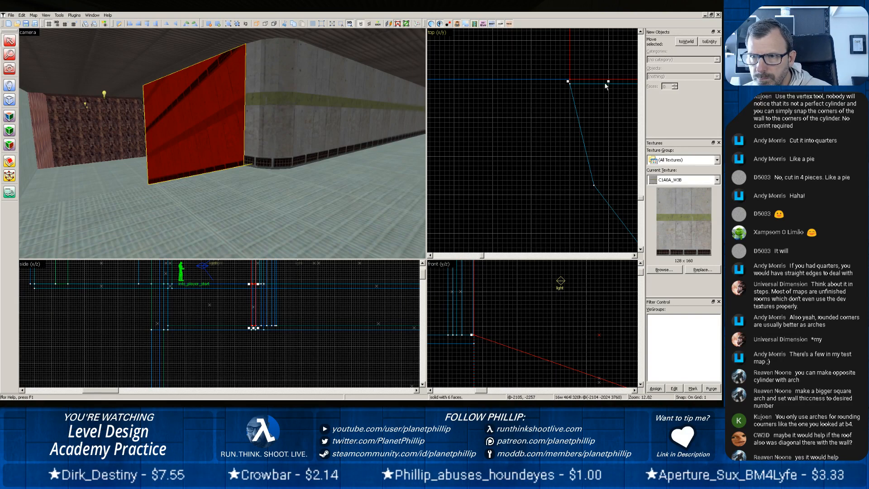
drag(609, 82, 610, 83)
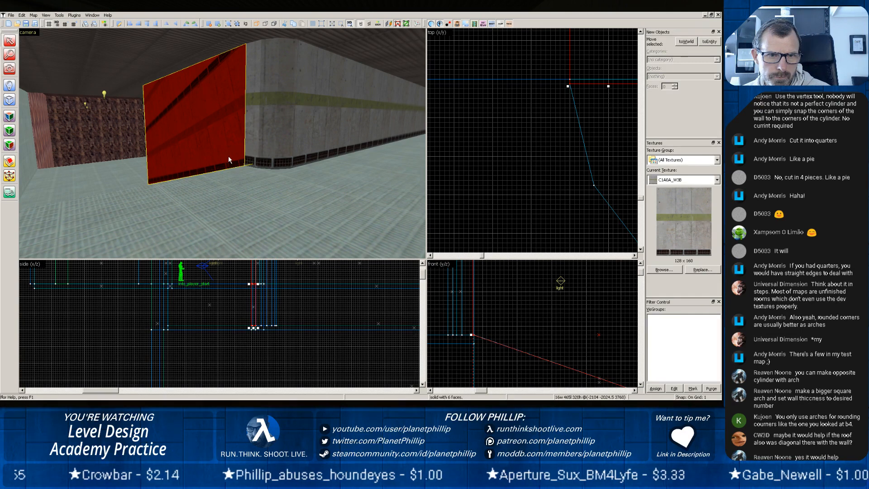
click(245, 192)
click(228, 157)
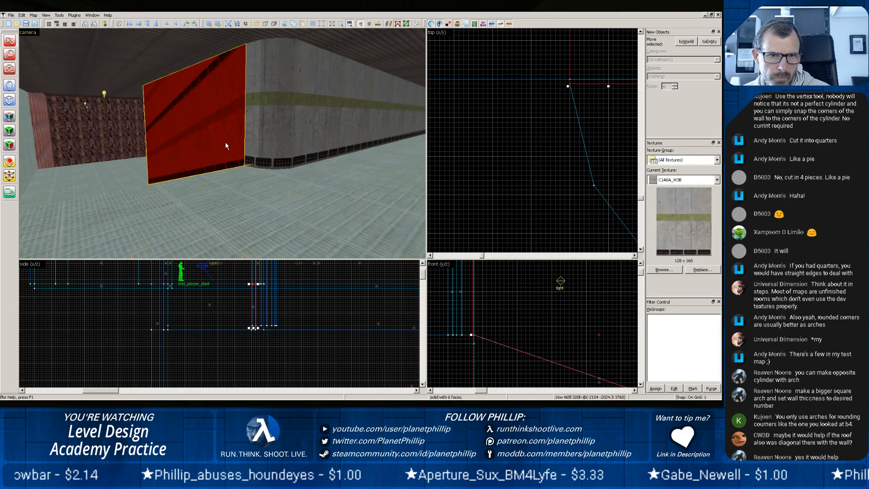
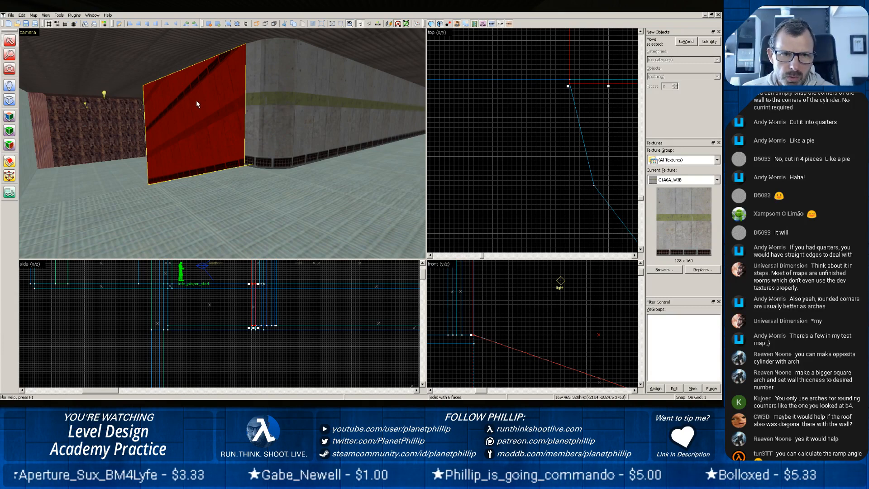
Reset the texture placement on all faces of the wall beside the rounded corner and set the texture rotation to -16.
key(shift+a)
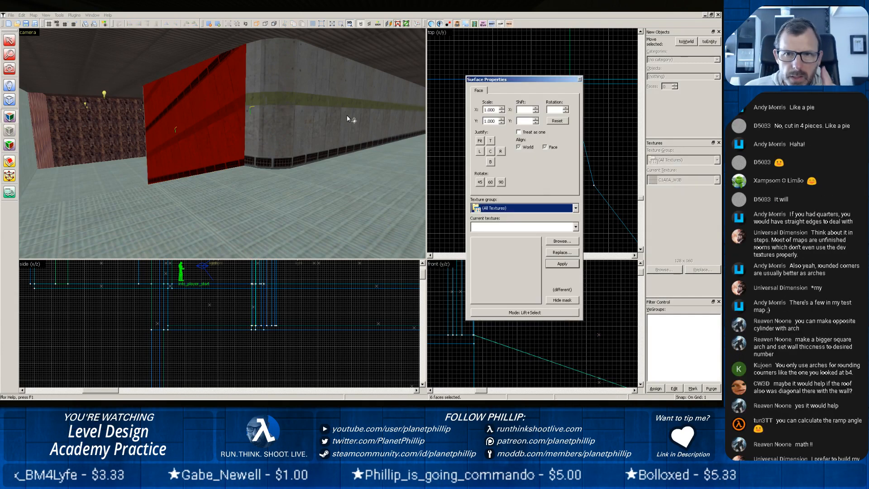
click(561, 123)
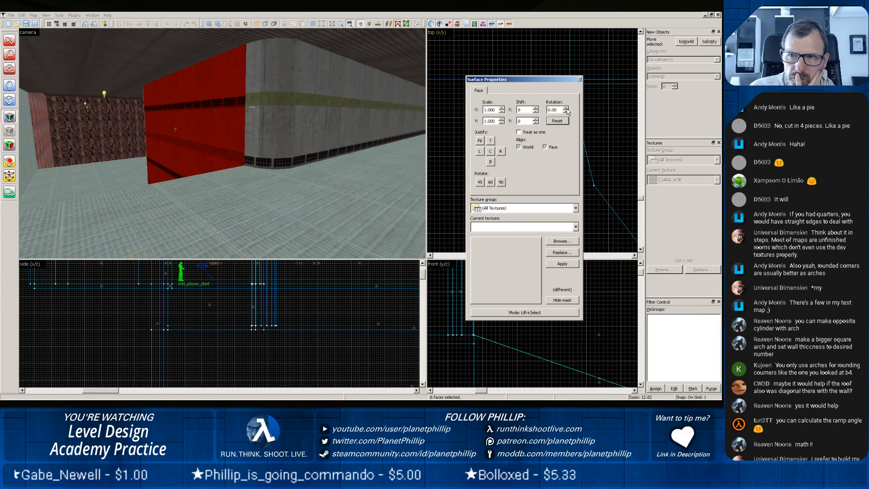
click(566, 109)
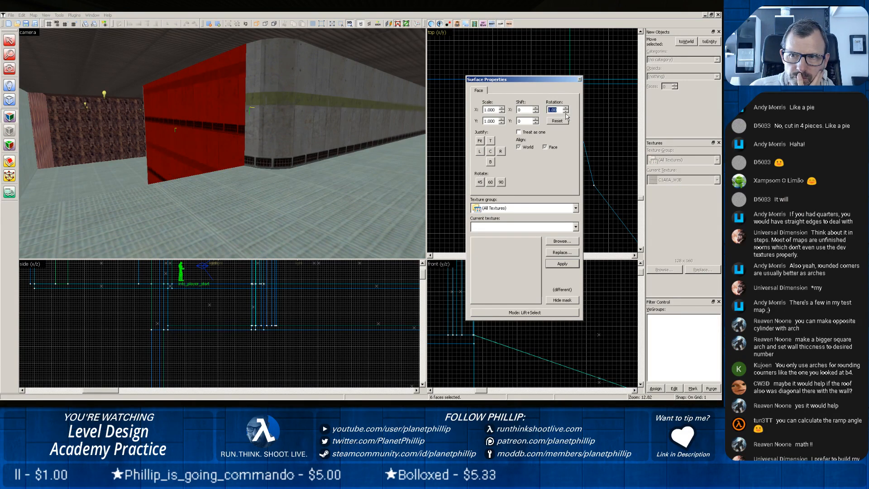
click(566, 109)
click(565, 109)
click(566, 109)
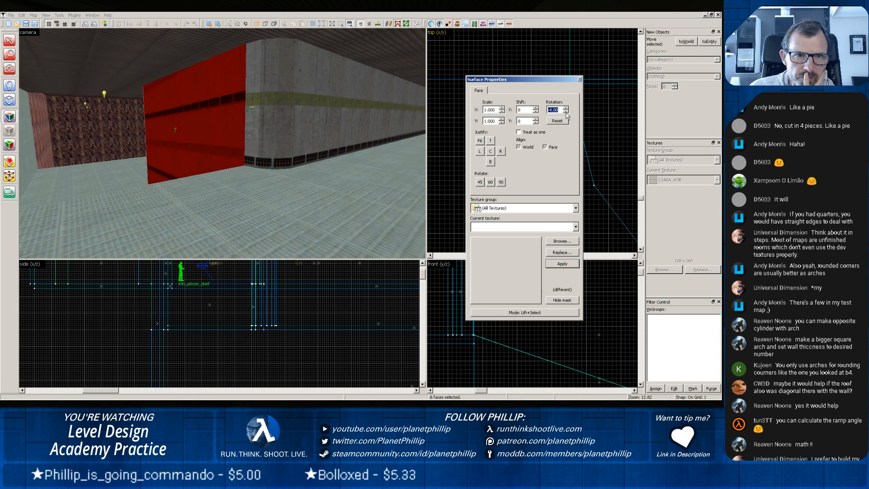
click(566, 109)
click(566, 109)
click(566, 110)
click(566, 109)
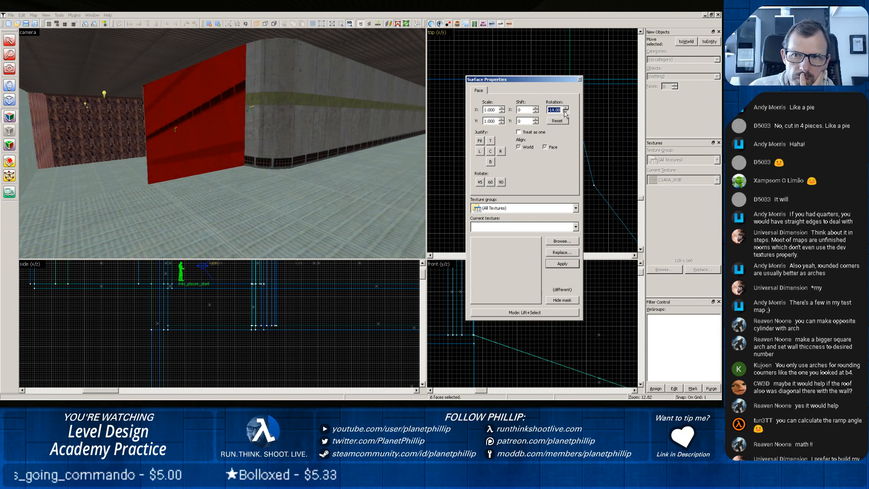
click(565, 110)
click(565, 109)
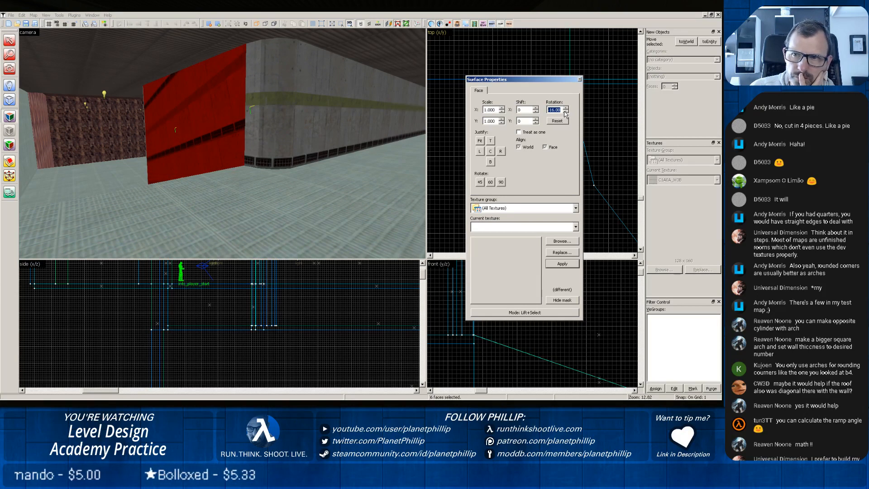
Justify the wall texture to the bottom and set its vertical shift to -49.
click(490, 161)
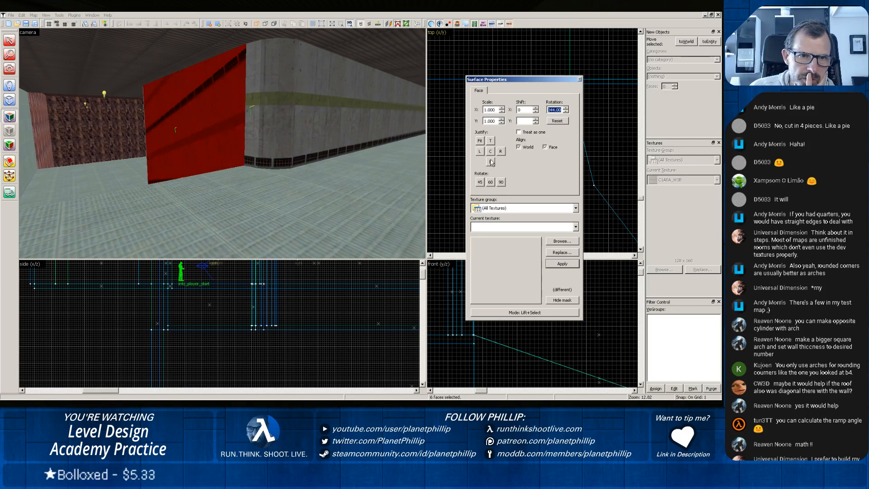
click(535, 122)
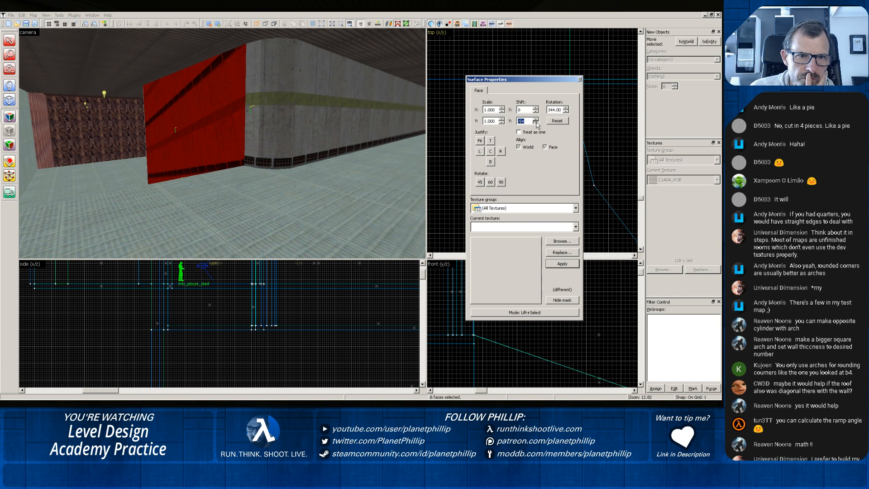
click(536, 122)
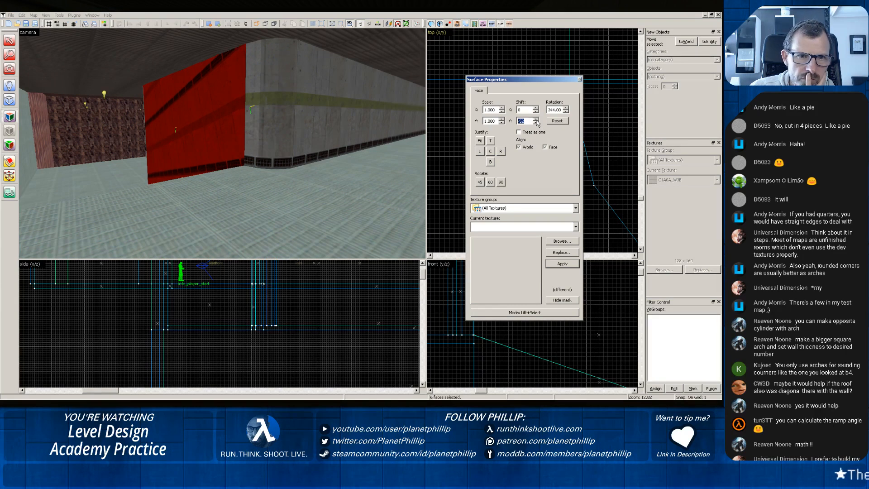
click(535, 122)
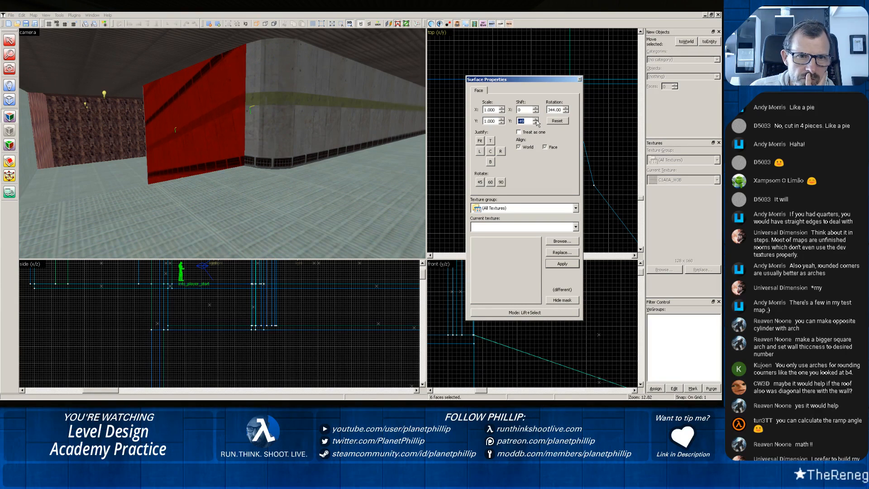
Set the wall texture's rotation to 342 and justify the texture to the bottom.
click(566, 112)
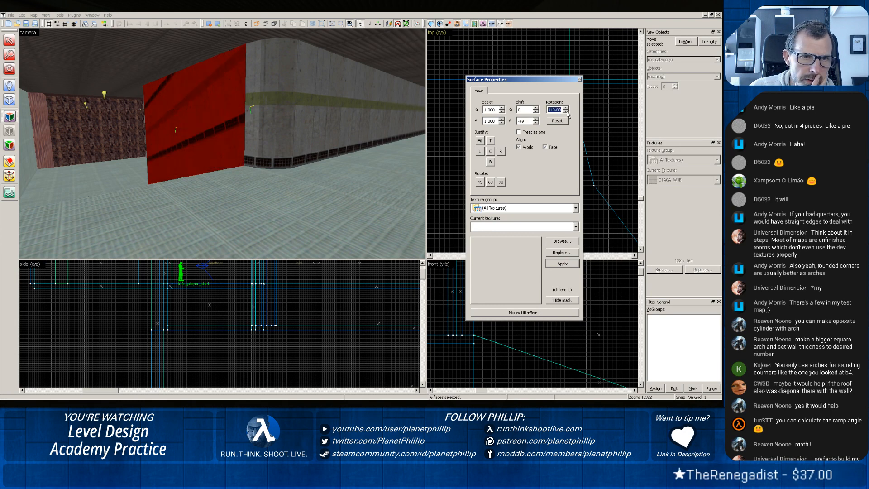
click(567, 111)
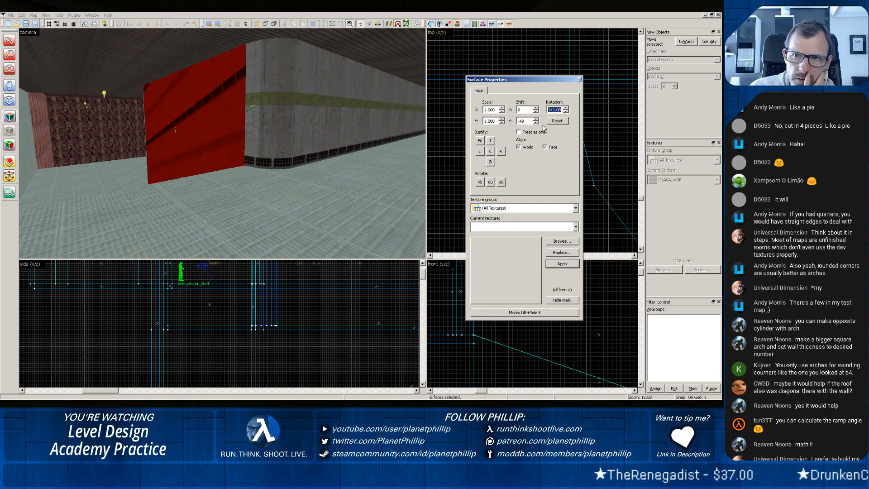
click(491, 162)
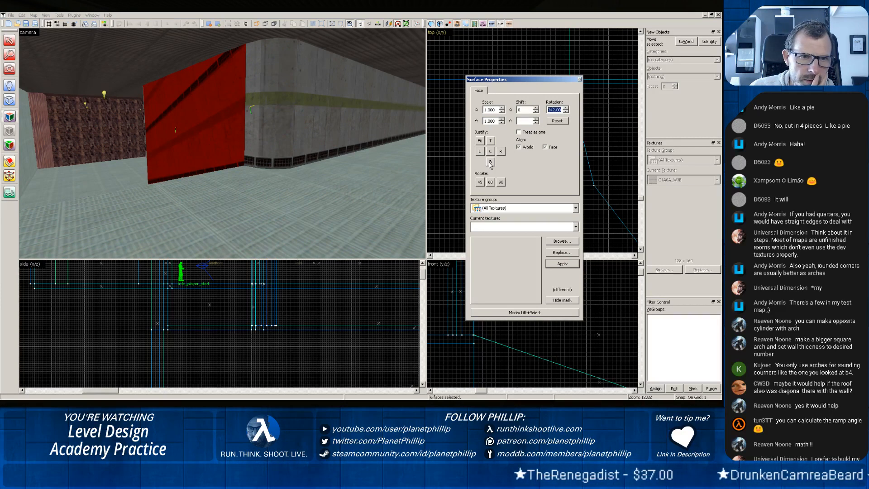
Set the wall texture's vertical shift to -162 to follow the wall's sloping bottom edge, and close the surface properties.
click(536, 123)
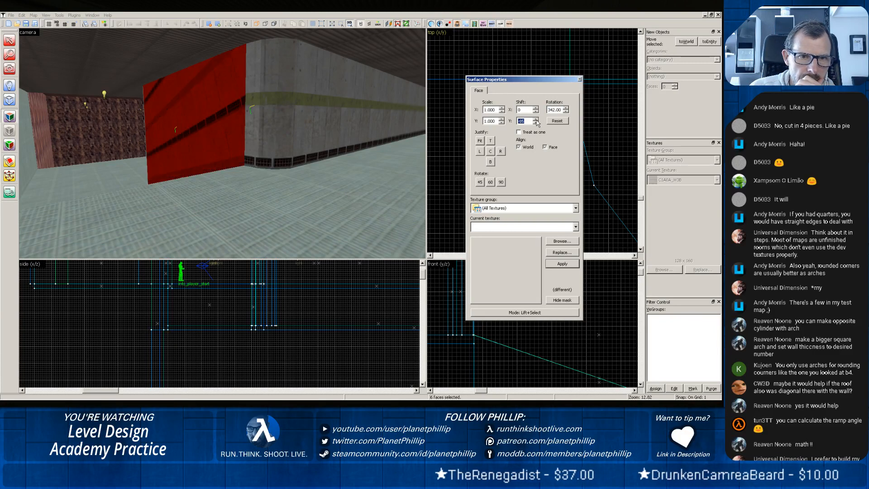
click(537, 123)
click(536, 124)
click(536, 123)
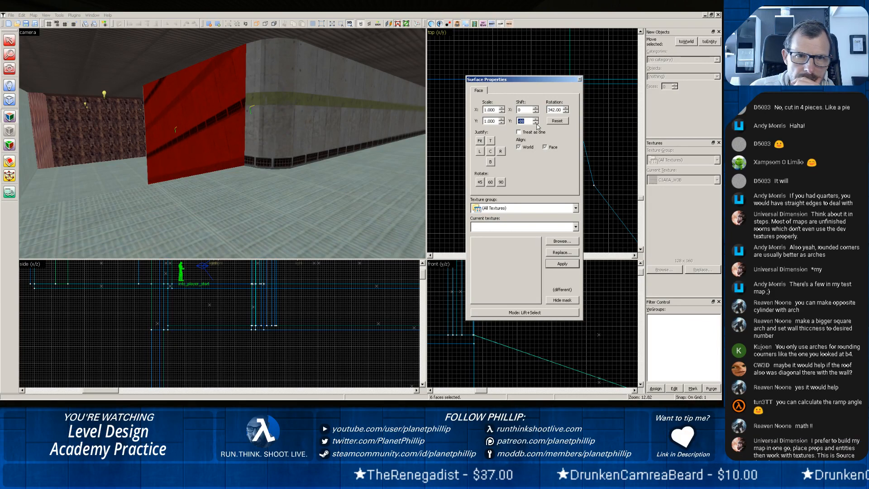
click(536, 123)
click(536, 123)
click(537, 123)
click(537, 123)
click(537, 123)
click(536, 124)
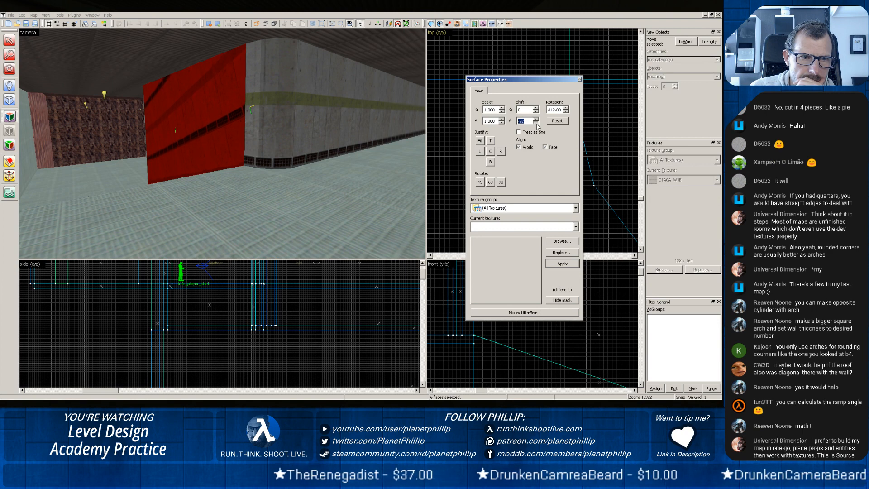
click(536, 123)
click(536, 124)
click(536, 123)
click(537, 123)
click(537, 123)
click(537, 123)
click(537, 123)
click(536, 123)
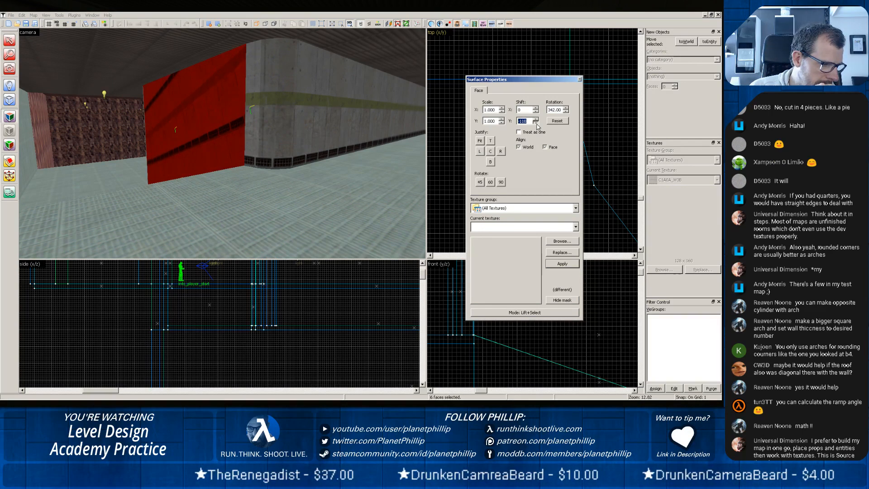
click(536, 123)
click(536, 123)
click(536, 123)
click(537, 123)
click(536, 123)
click(536, 124)
click(537, 123)
click(536, 123)
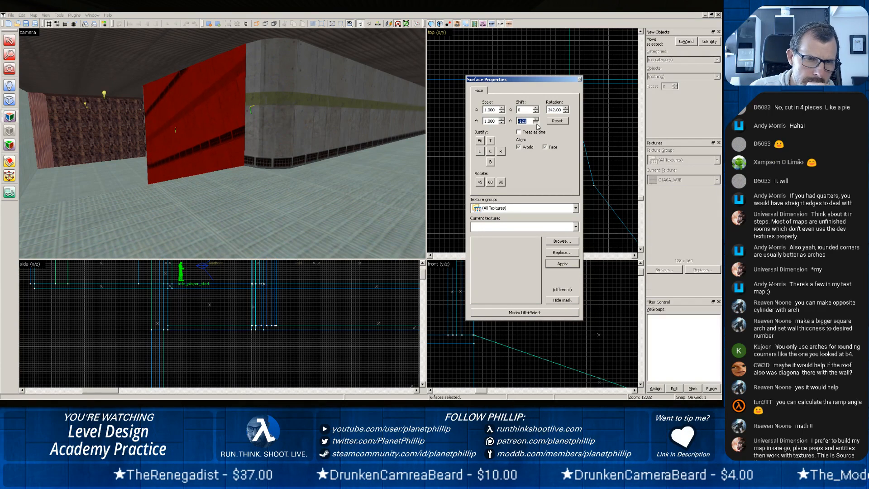
click(536, 123)
click(536, 123)
click(536, 123)
click(537, 123)
click(536, 123)
click(537, 123)
click(536, 123)
click(536, 123)
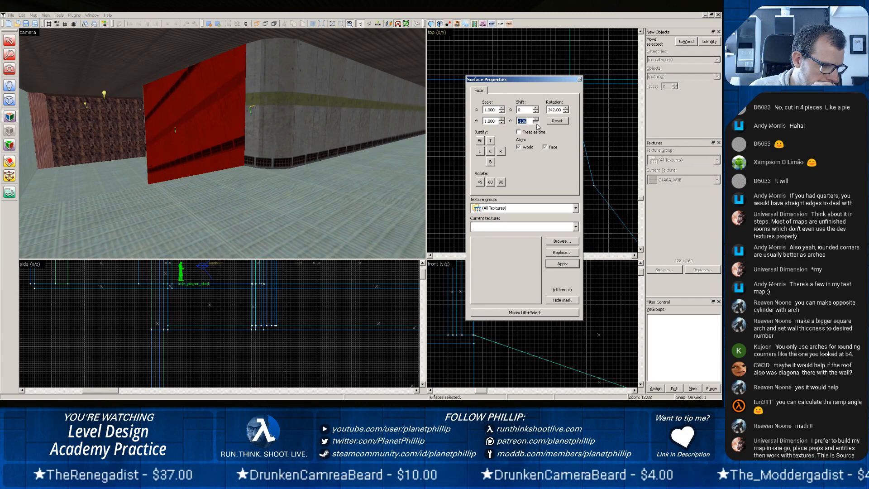
click(536, 123)
click(536, 123)
click(536, 123)
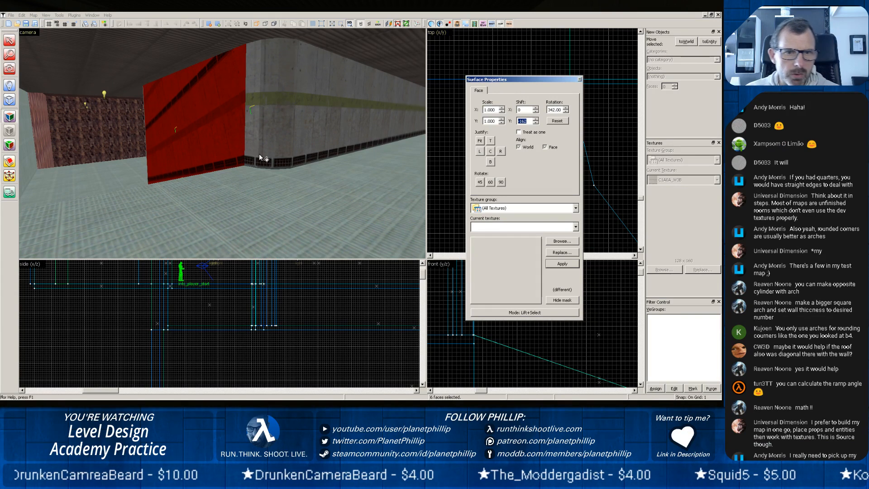
click(580, 79)
Split the wall diagonally from its far upper corner, parallel to its sloping bottom edge, keeping both pieces, and select the upper piece alone.
key(z)
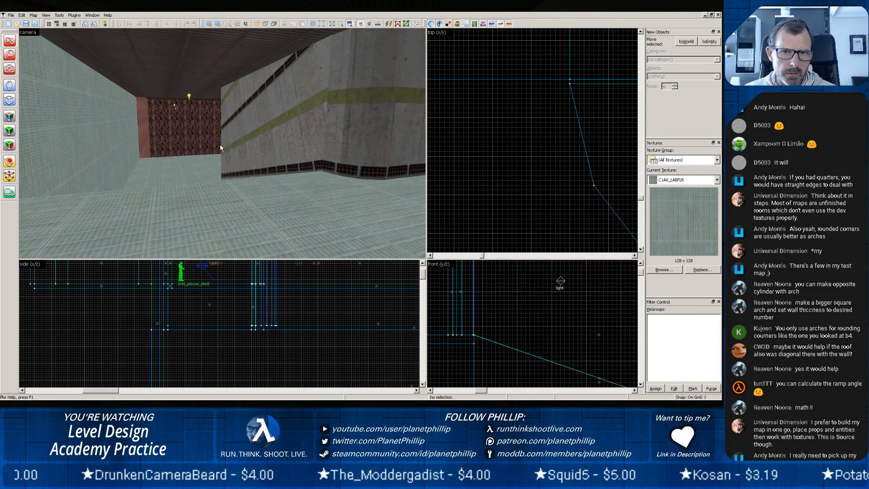
scroll(202, 152, up, 2)
key(z)
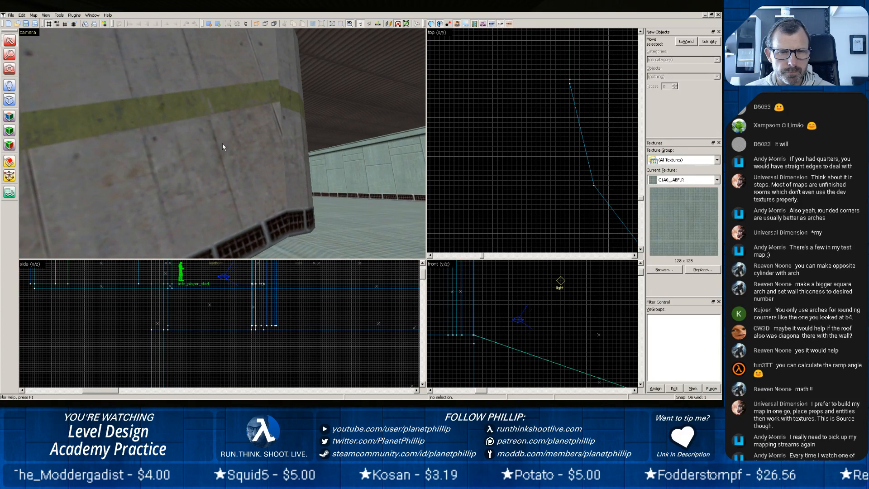
key(z)
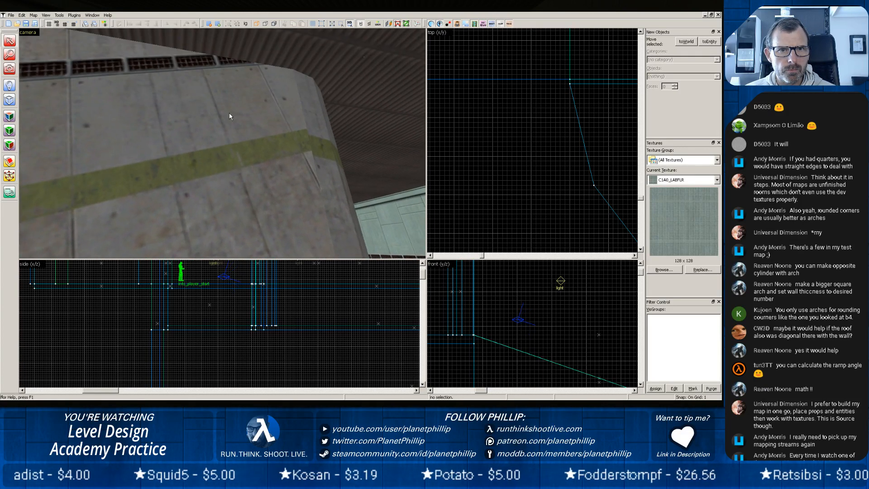
click(208, 125)
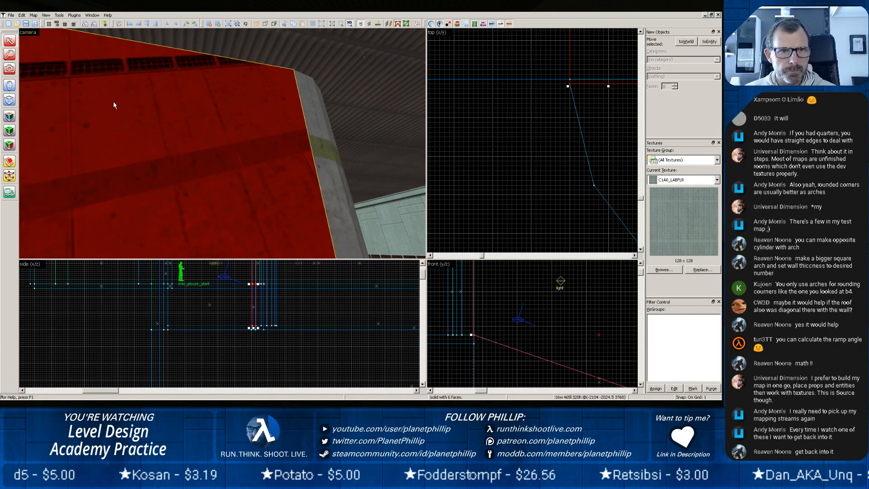
scroll(510, 135, down, 5)
scroll(480, 307, down, 1)
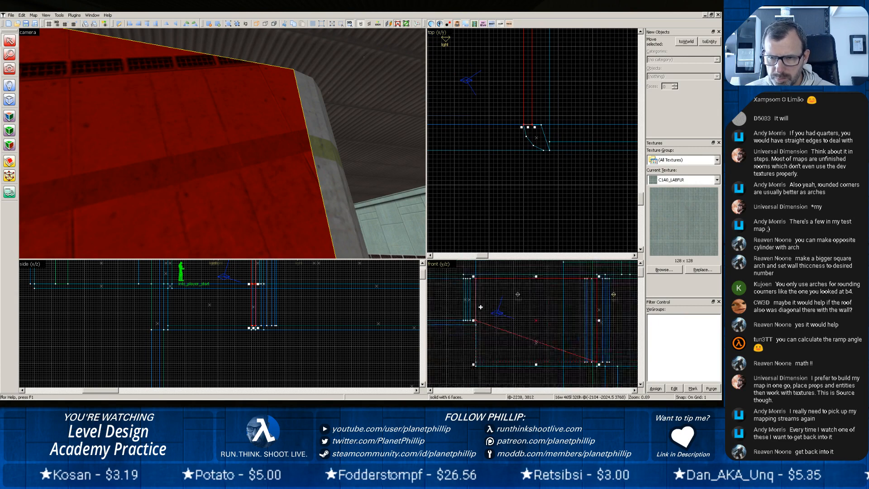
scroll(481, 307, down, 4)
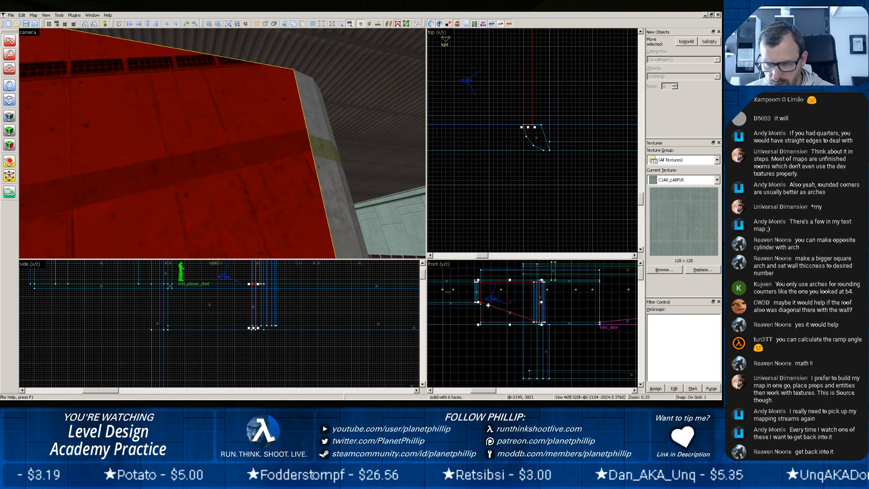
scroll(518, 307, up, 4)
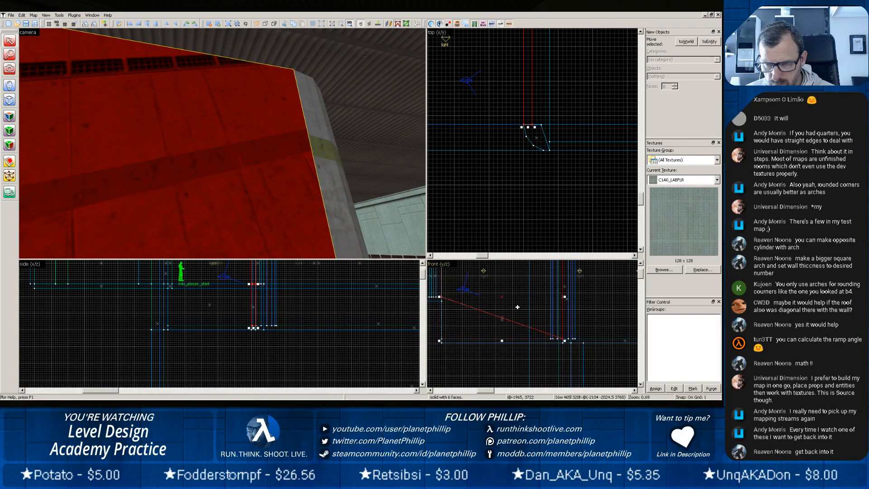
scroll(517, 307, down, 2)
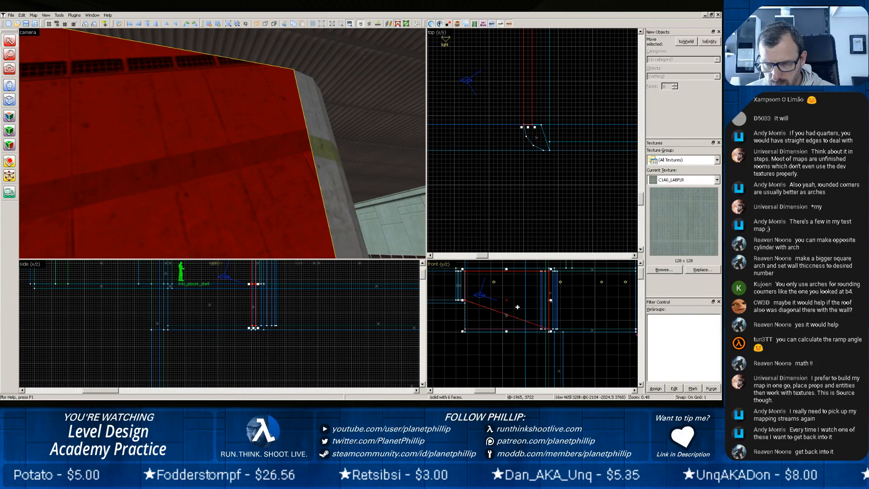
click(9, 161)
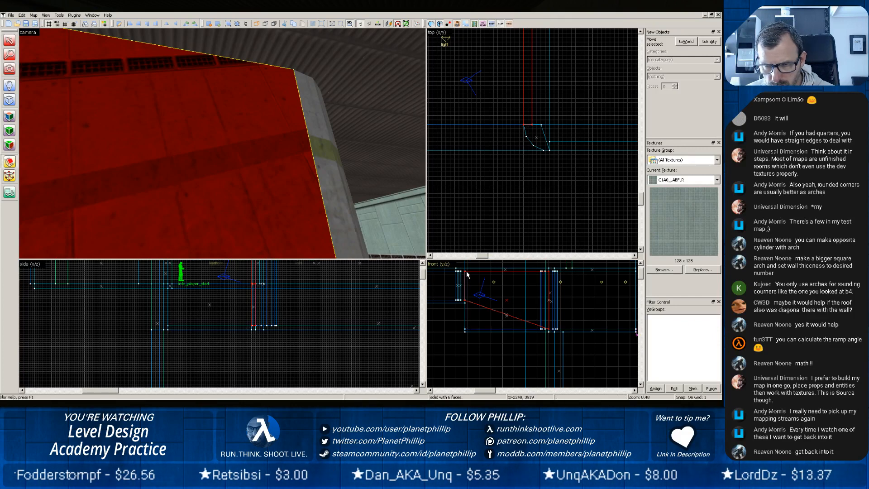
drag(467, 271, 548, 300)
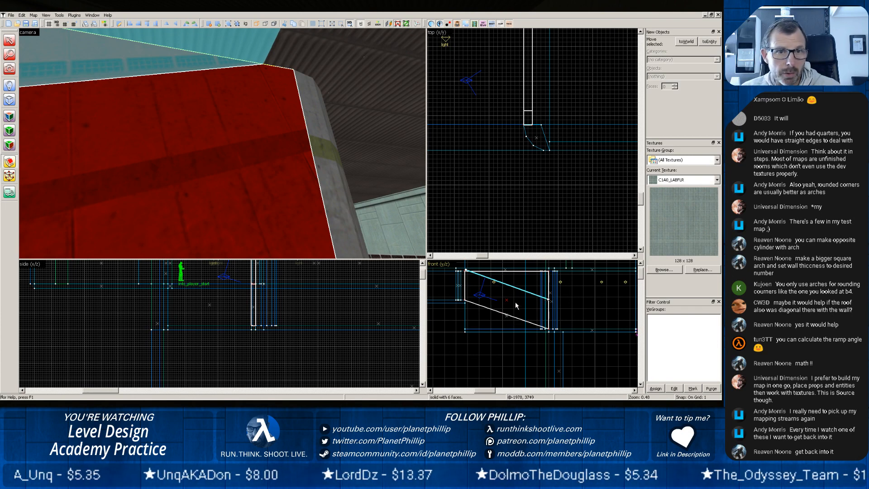
key(z)
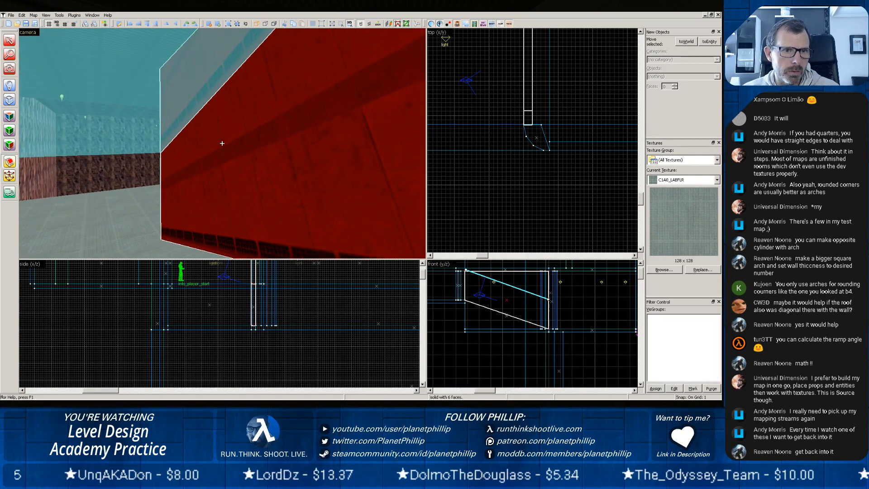
key(z)
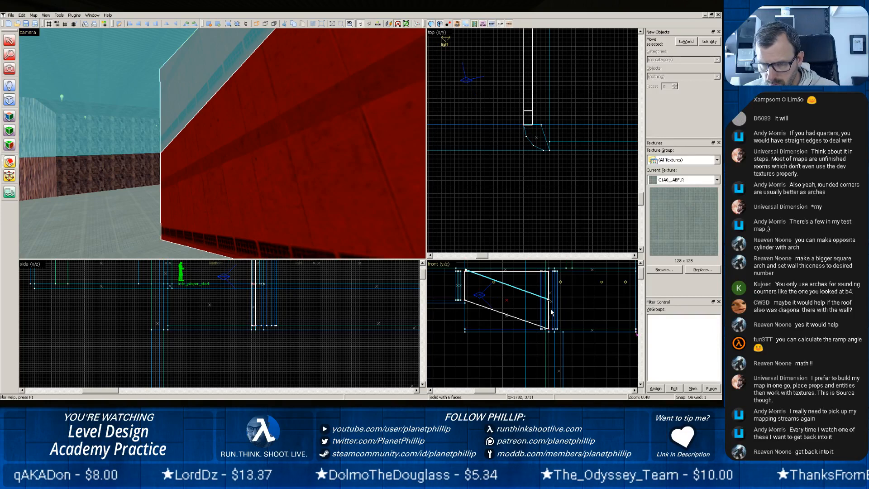
scroll(551, 327, up, 3)
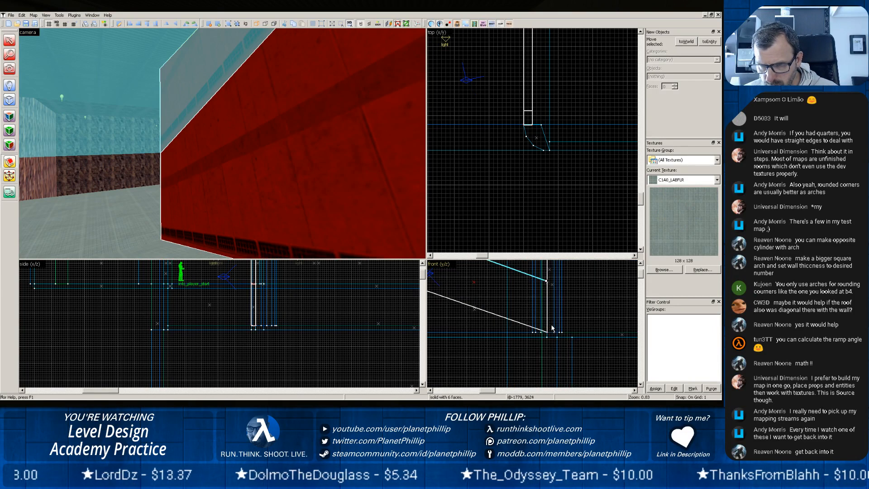
scroll(552, 326, down, 2)
key(Return)
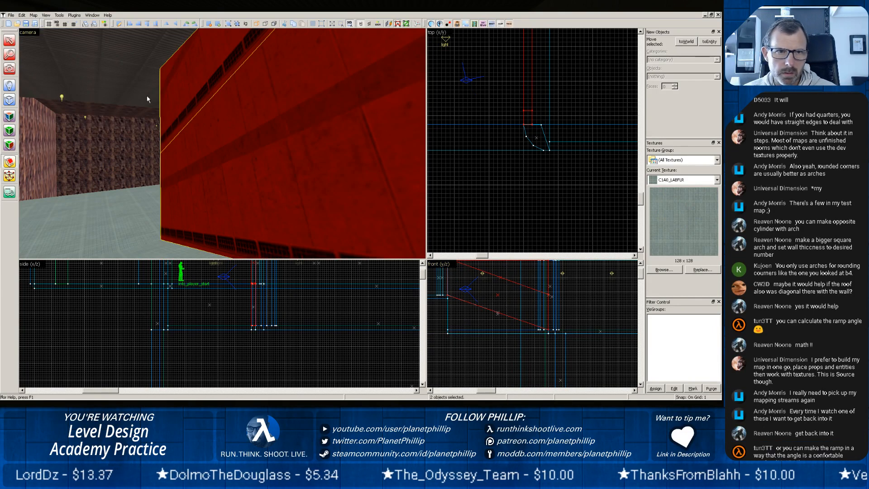
click(189, 83)
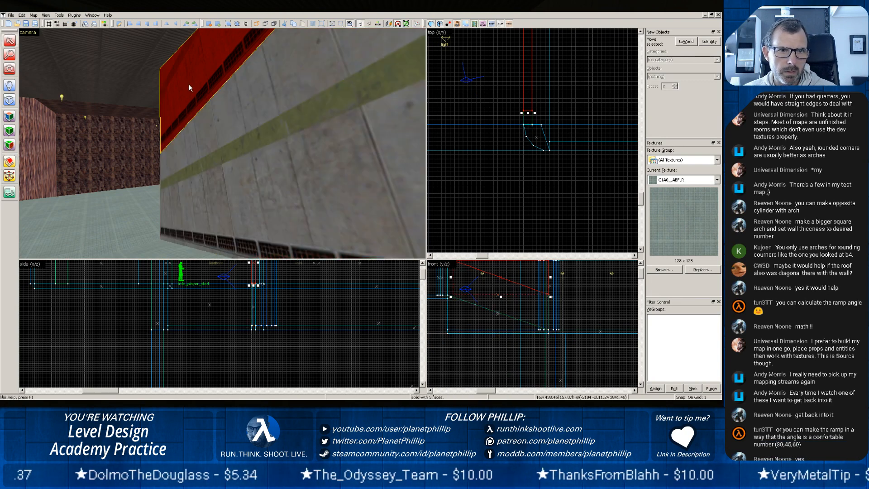
Try deleting the wall's upper piece and select the remaining sloping piece to compare it with the rounded corner.
key(Delete)
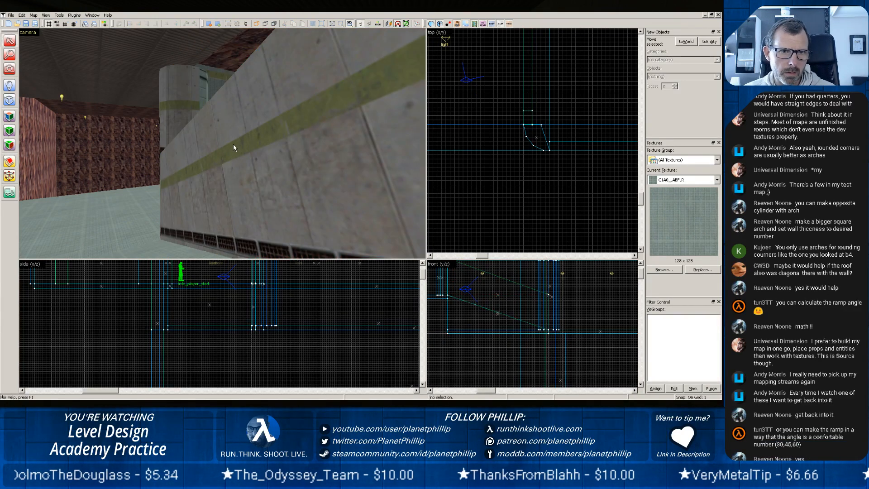
scroll(236, 141, down, 4)
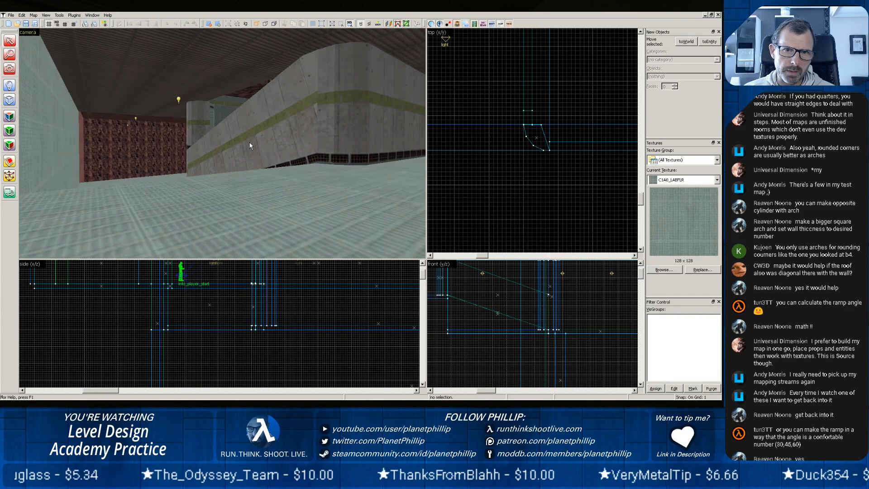
click(239, 144)
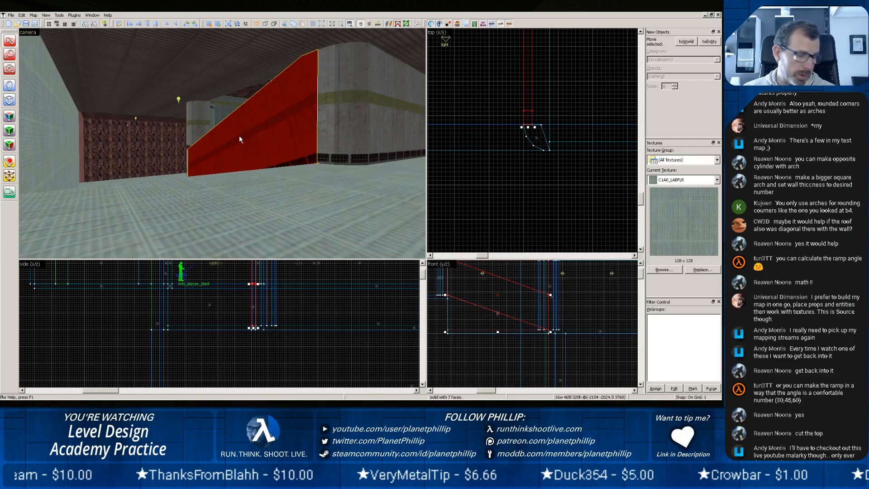
Undo the deletion and the diagonal split of the wall, and clear the selection.
key(ctrl+z)
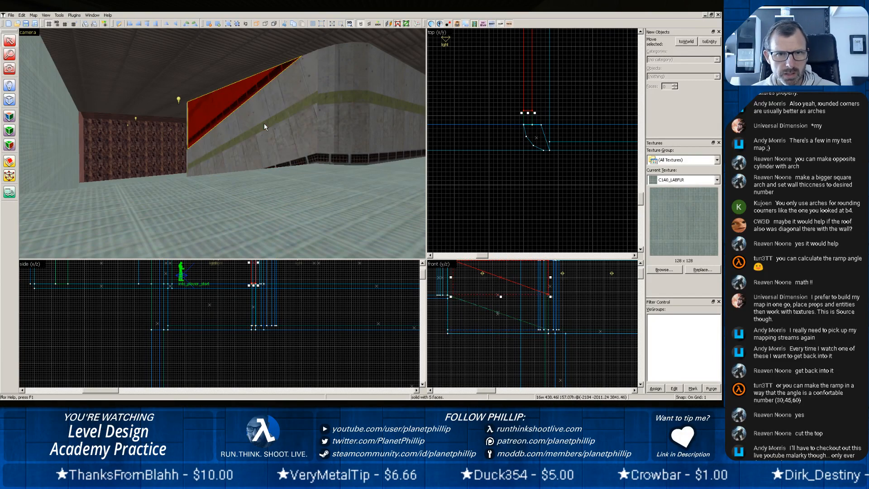
key(ctrl+z)
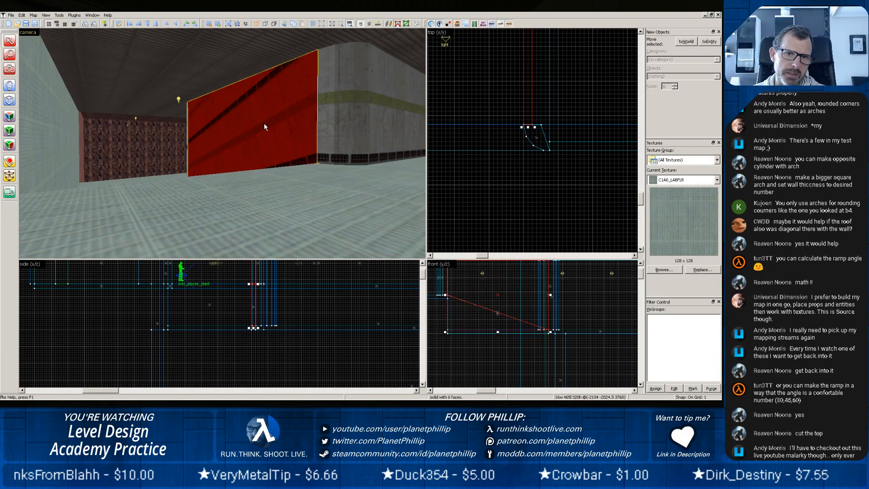
key(Escape)
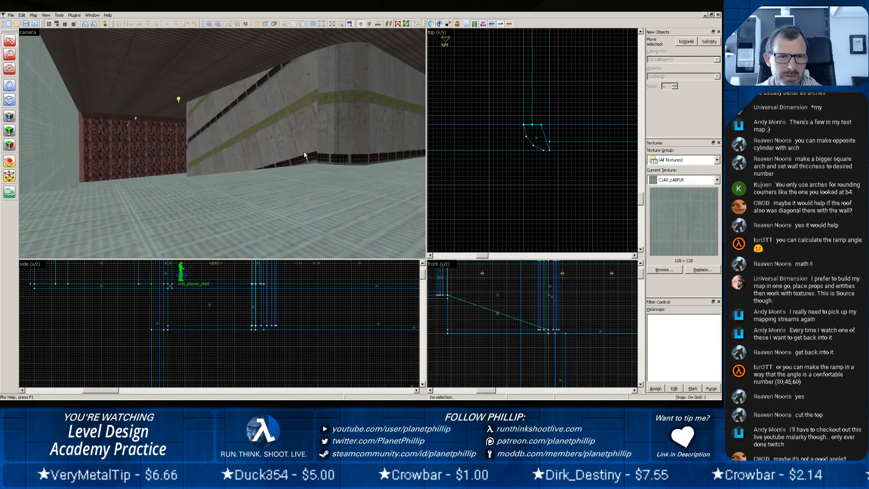
Examine how the sloping wall and its texture meet the rounded corner brush, looking from both sides.
key(z)
key(z)
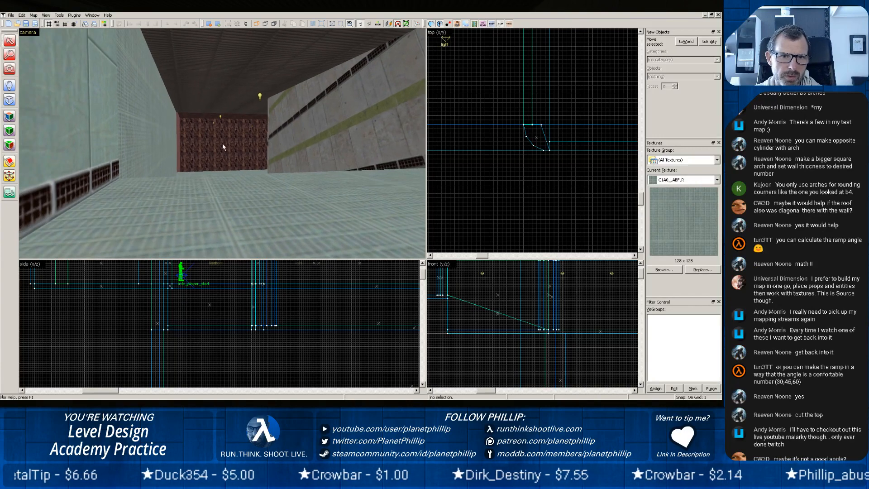
scroll(222, 143, up, 8)
key(z)
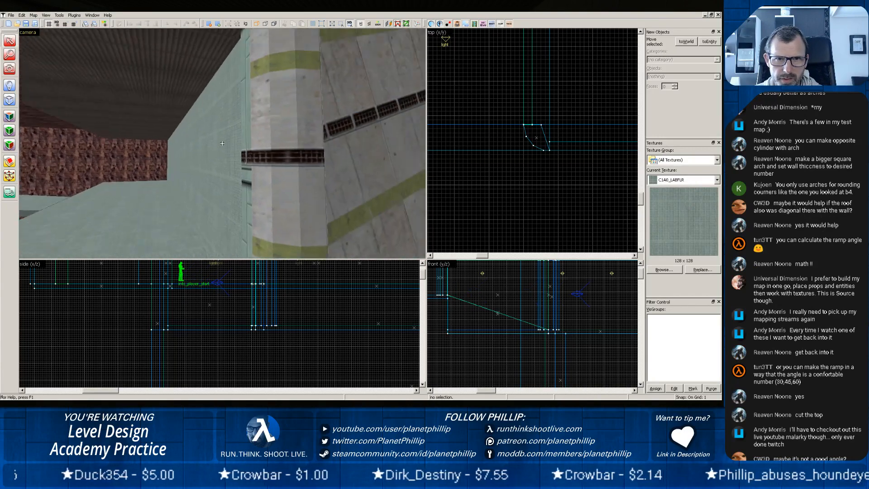
key(z)
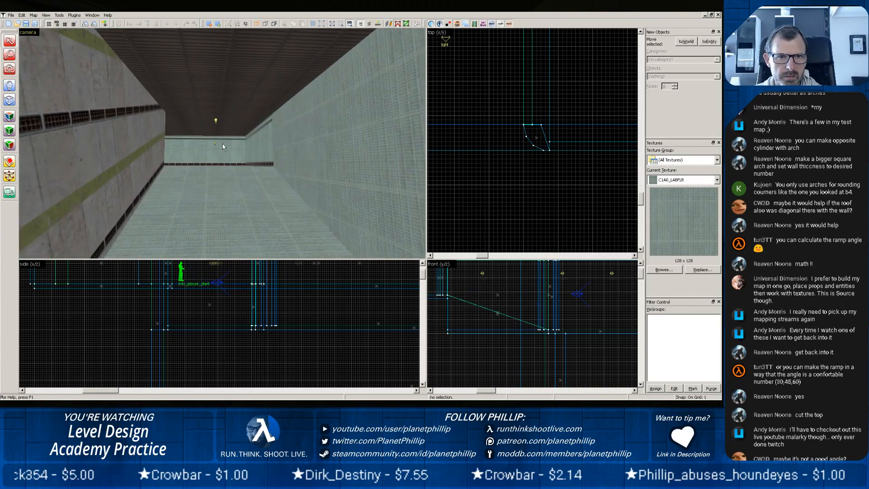
key(z)
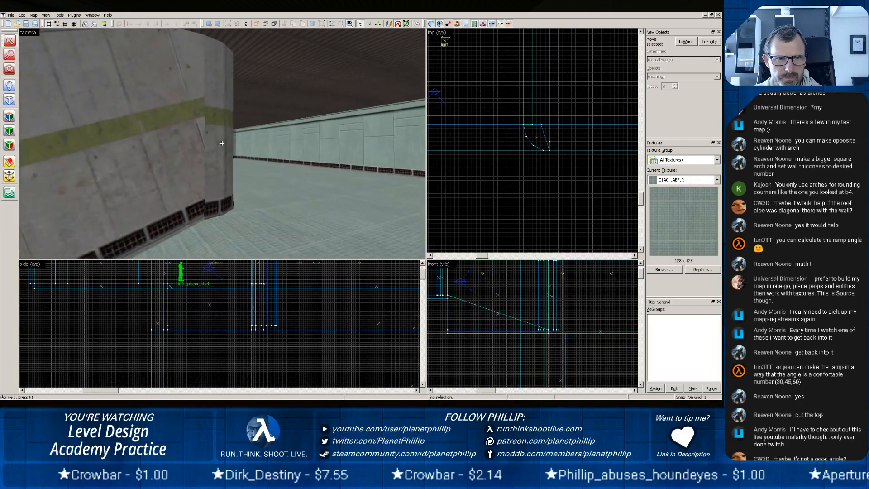
key(z)
click(235, 148)
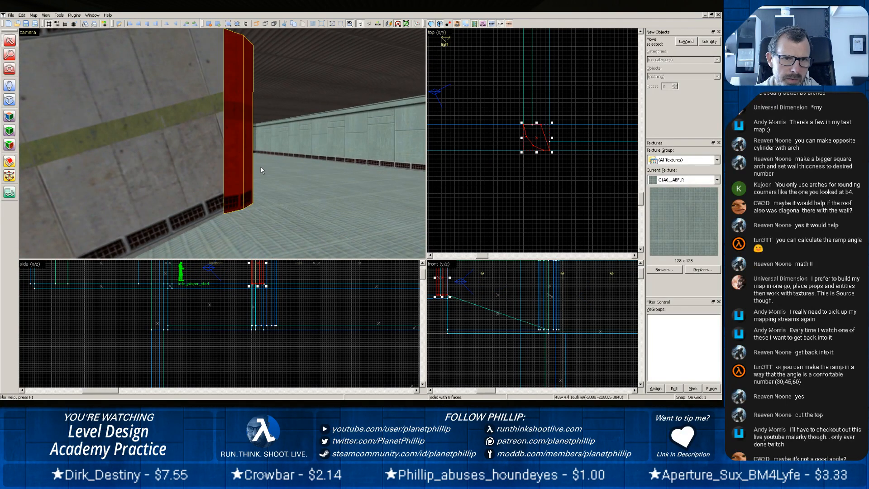
click(157, 163)
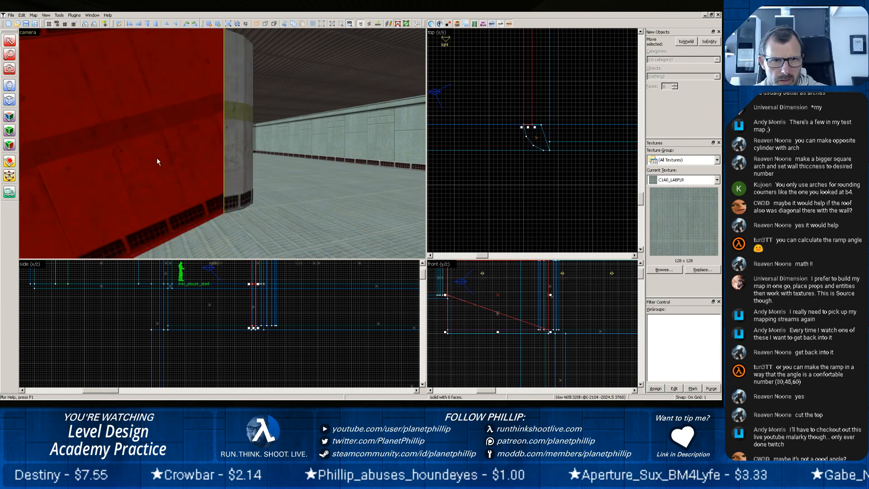
Save the map as a new J.A.C.K. project named pct14.
click(13, 15)
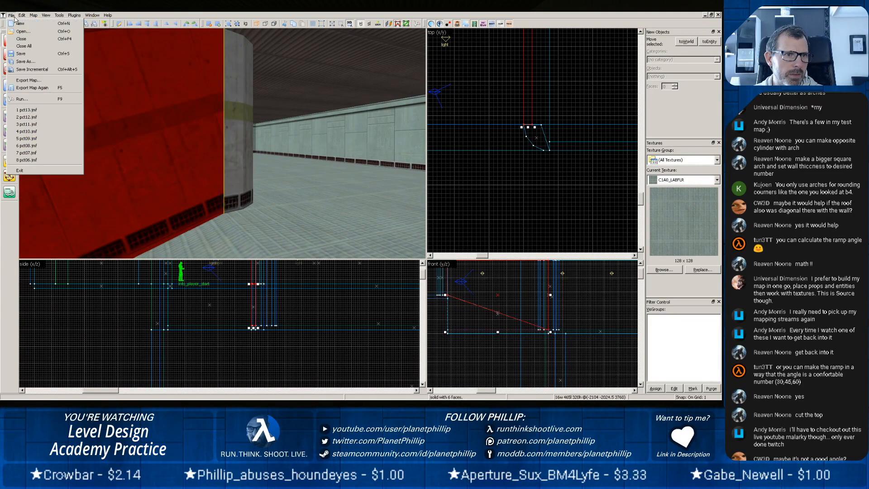
click(23, 61)
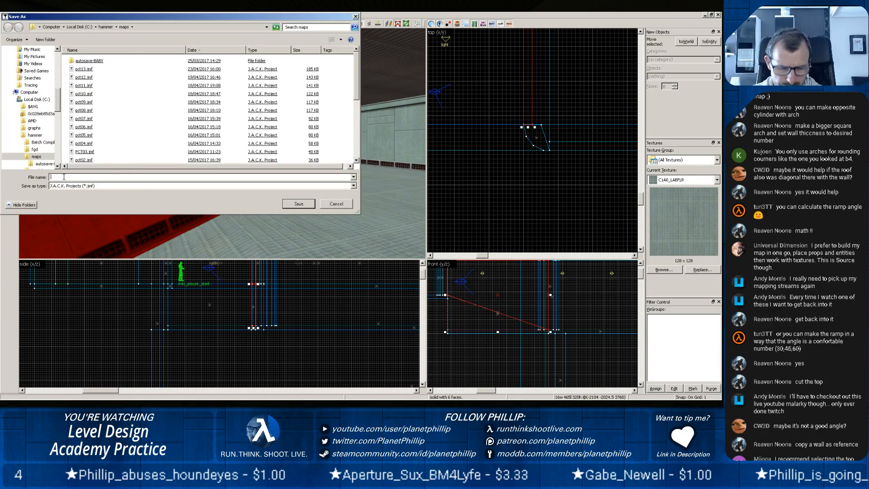
text(pct14)
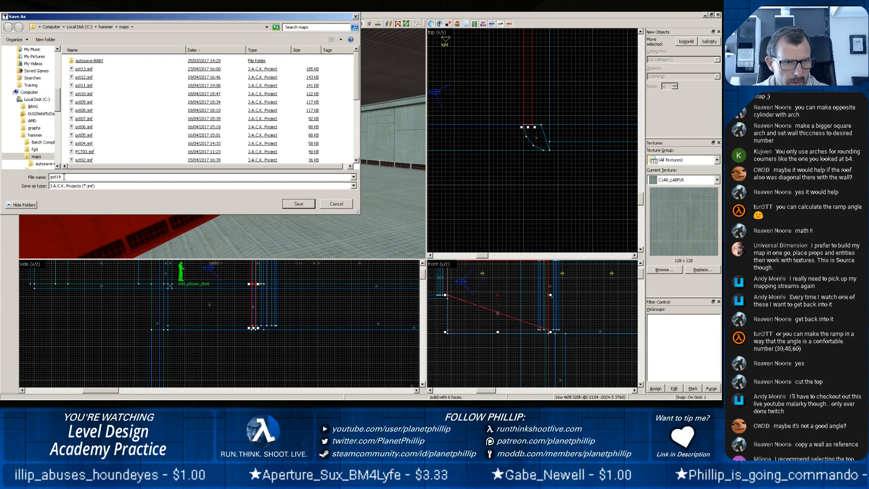
key(Return)
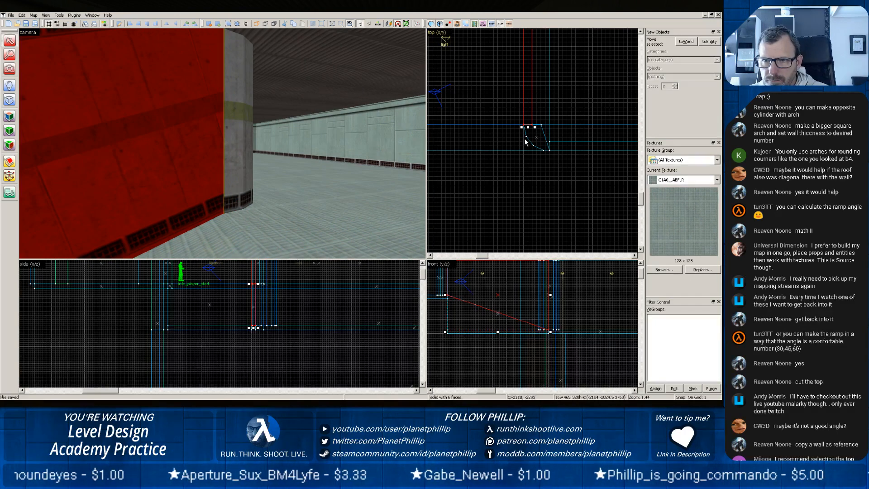
Delete the rounded corner brush and move both adjoining walls back from the corner to clear the floor around it.
click(235, 161)
key(Escape)
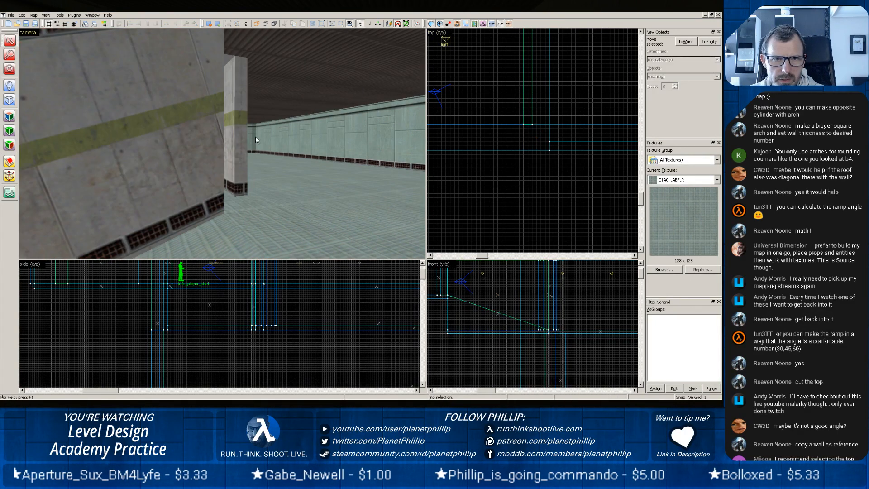
click(239, 135)
drag(547, 146, 578, 146)
click(212, 140)
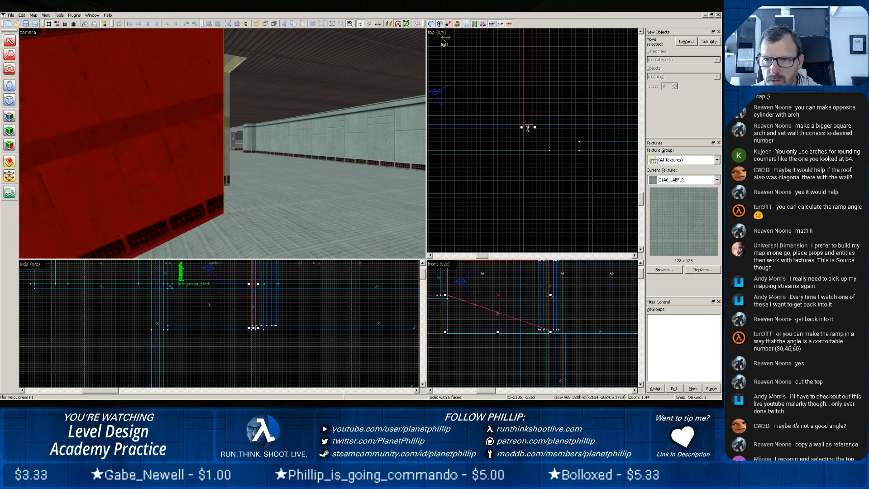
drag(528, 127, 529, 83)
click(212, 197)
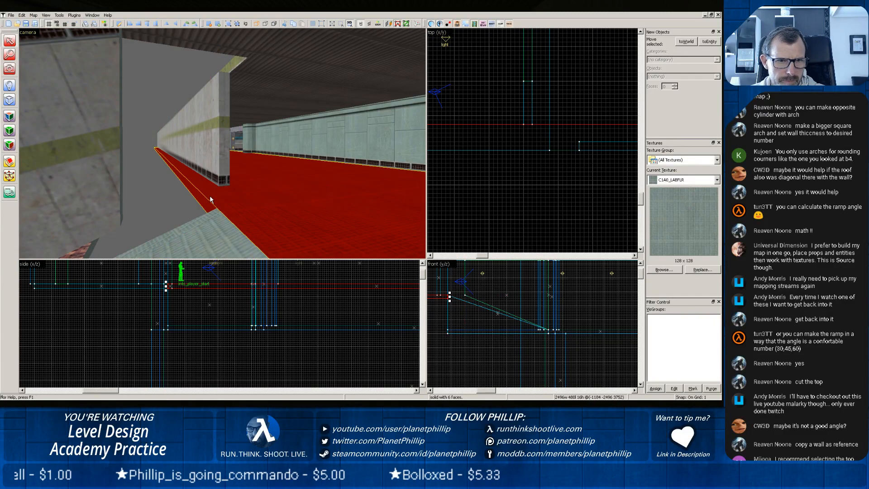
Try a wedge brush on the floor near the cleared corner, 96 × 96 units and 16 high, with the grid at 16.
click(9, 100)
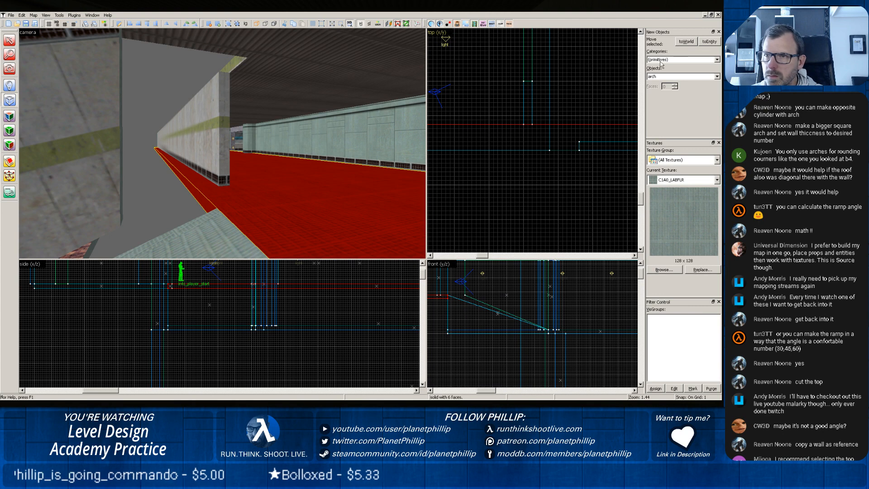
click(716, 77)
click(690, 88)
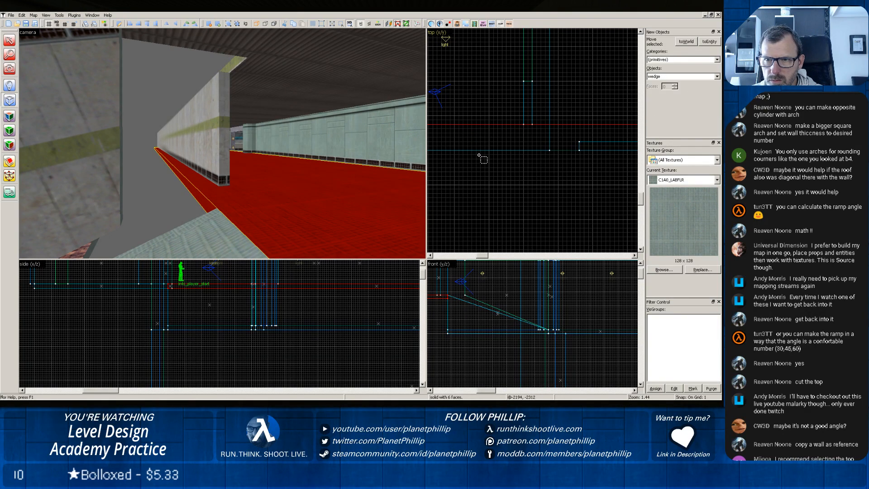
drag(479, 155, 533, 204)
key(bracketright)
key(bracketright)
key(bracketright)
key(bracketright)
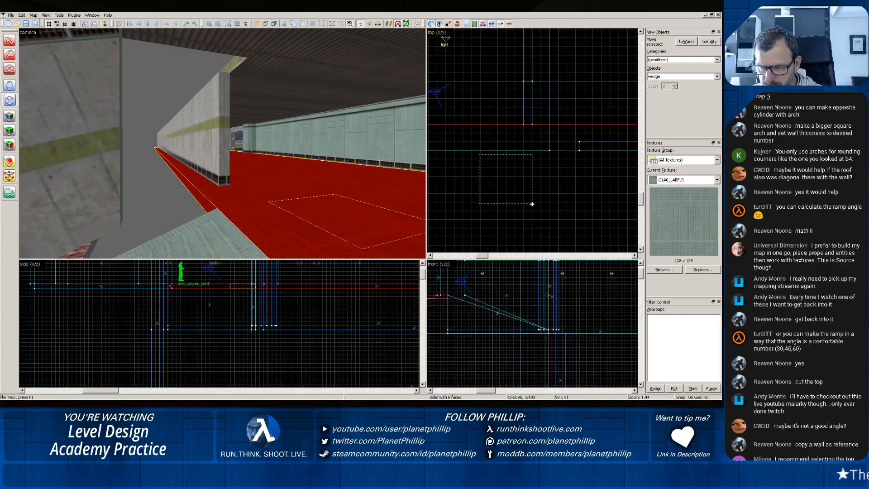
drag(532, 204, 523, 167)
scroll(521, 171, up, 5)
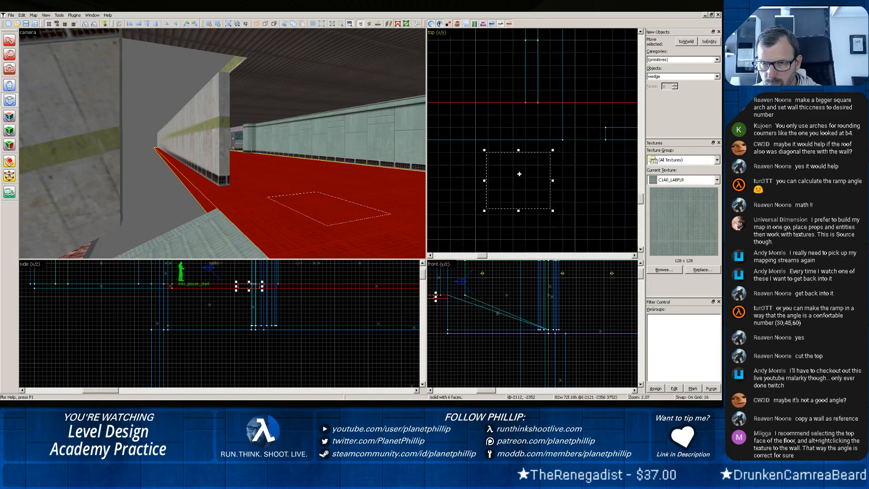
scroll(466, 206, down, 3)
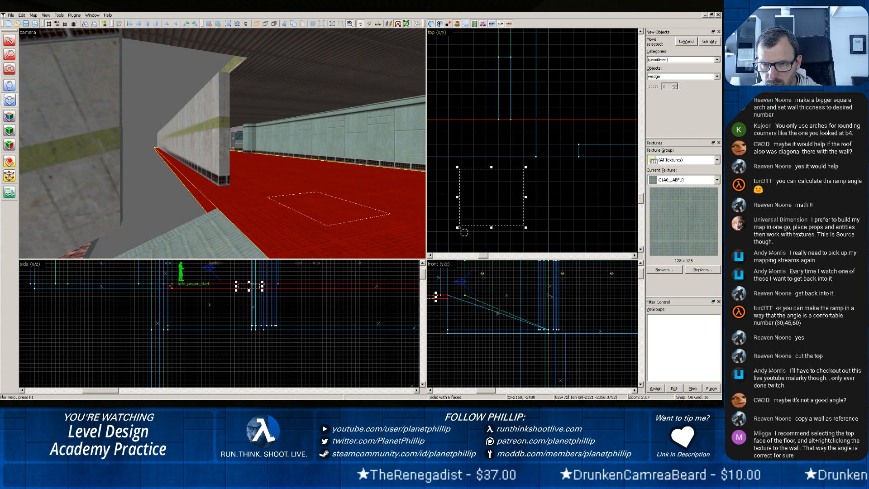
mouse_move(455, 228)
mouse_down()
mouse_move(452, 241)
mouse_move(460, 239)
mouse_up()
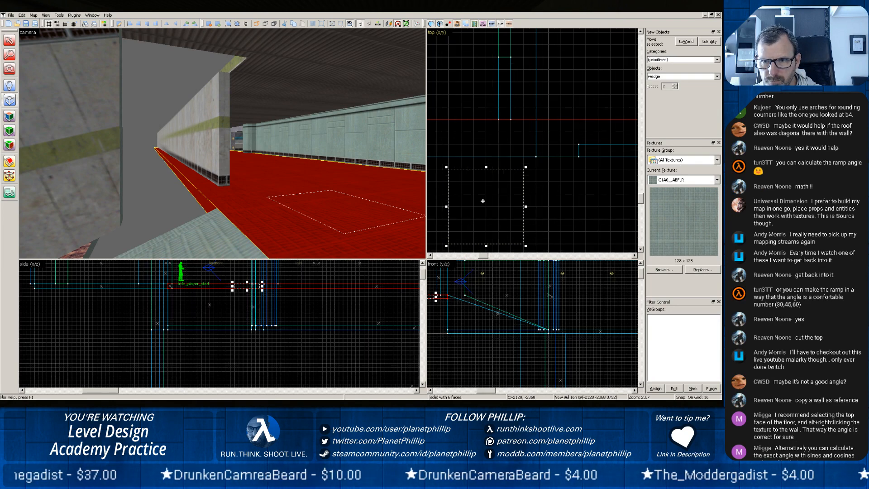
key(Return)
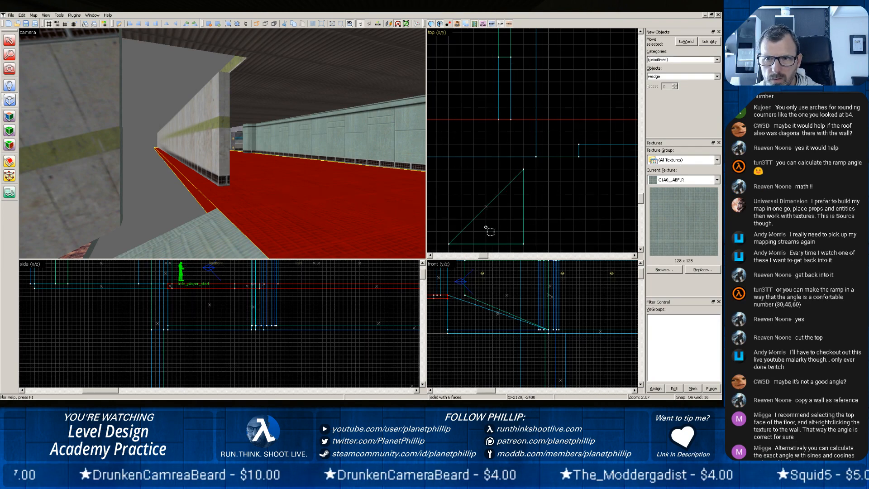
Discard the new wedge brush and clear the selection of the floor.
scroll(326, 212, down, 3)
scroll(326, 213, up, 2)
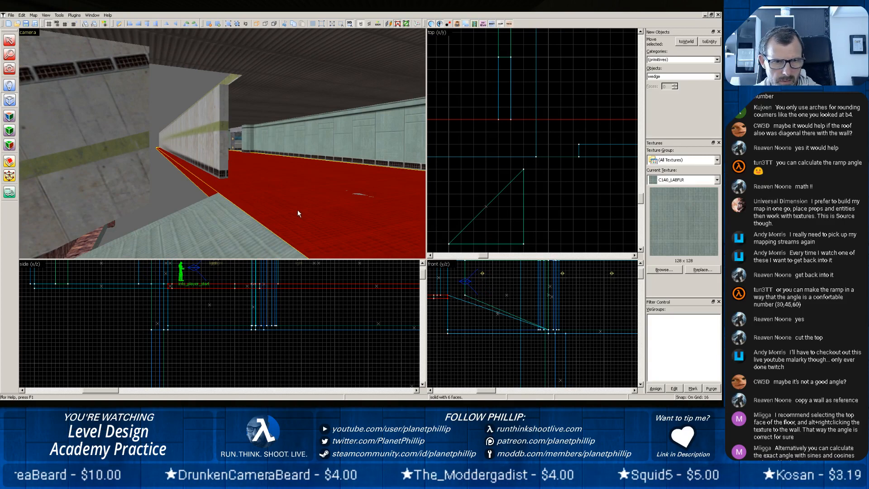
key(z)
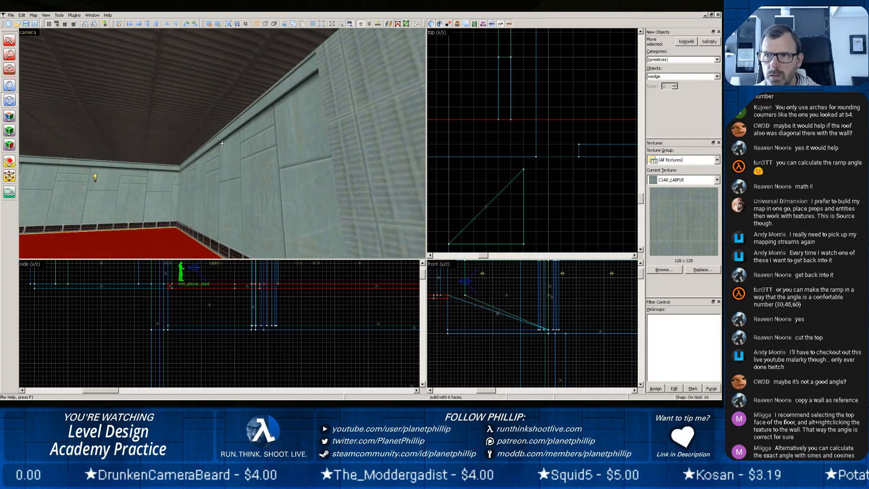
key(z)
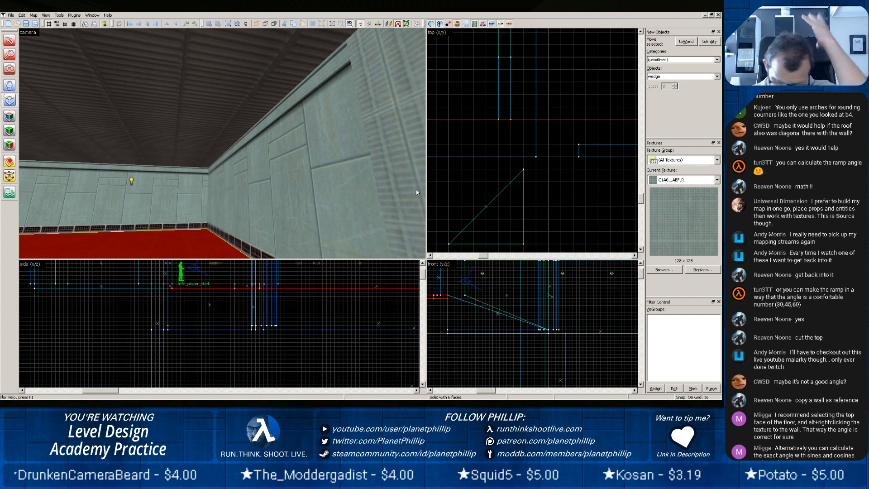
key(Escape)
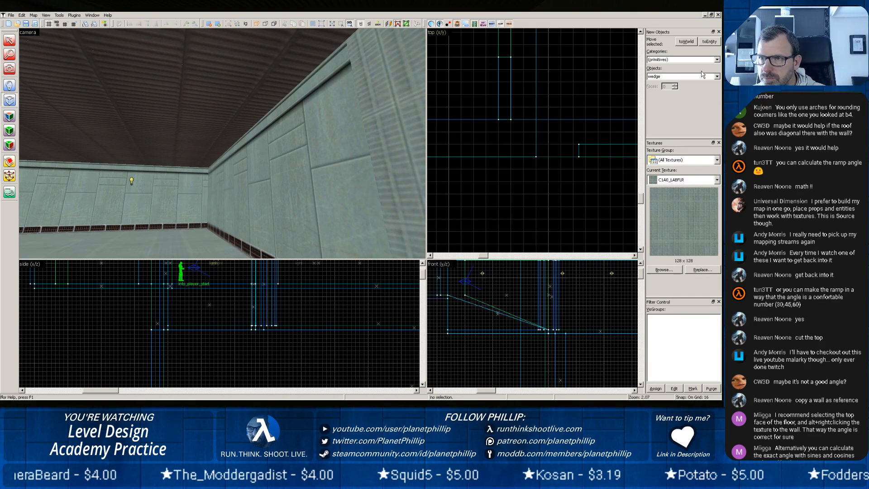
Create a 96 × 96 unit cylinder brush in the top view, just beyond the cleared corner.
click(718, 76)
click(679, 95)
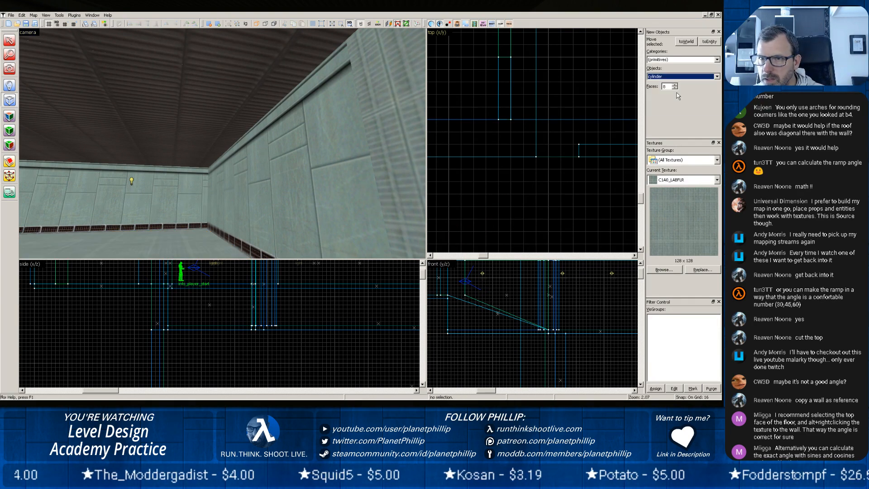
scroll(534, 195, down, 5)
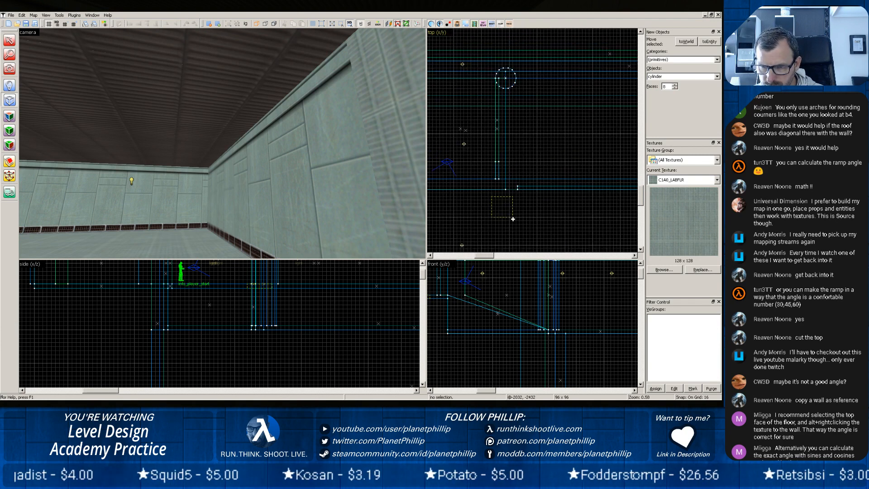
drag(512, 219, 514, 219)
key(Return)
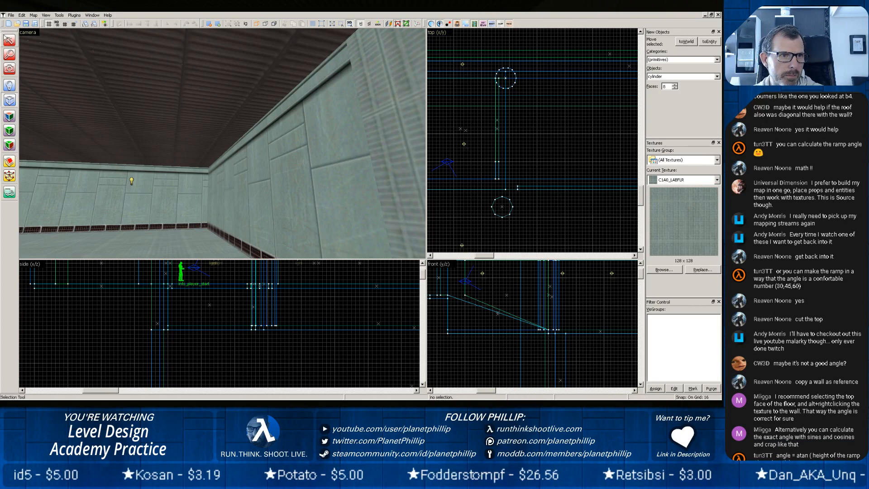
Stretch the 96 × 96 unit cylinder to 176 units high and move it onto the cleared wall corner.
click(10, 40)
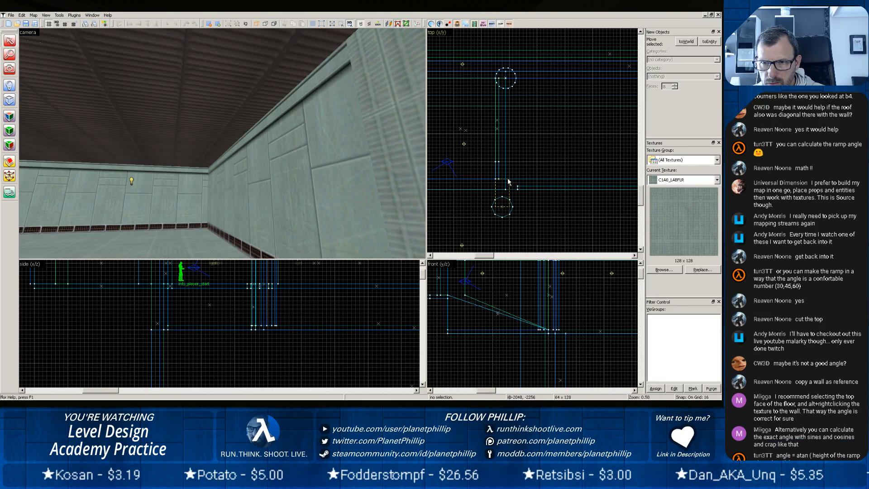
drag(508, 179, 509, 196)
scroll(175, 184, down, 2)
key(z)
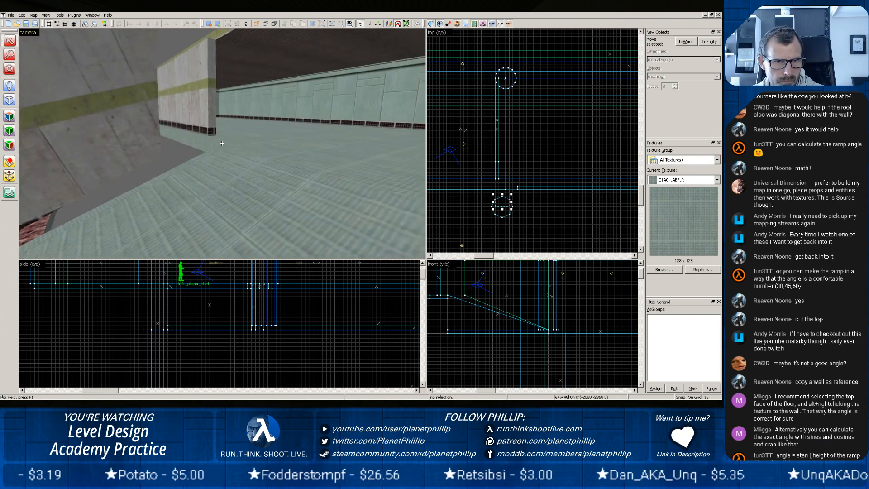
key(z)
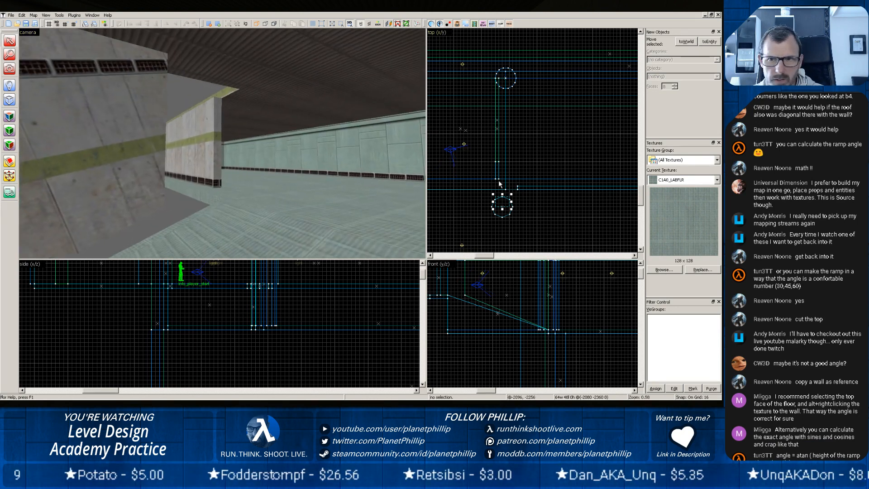
key(Escape)
click(499, 216)
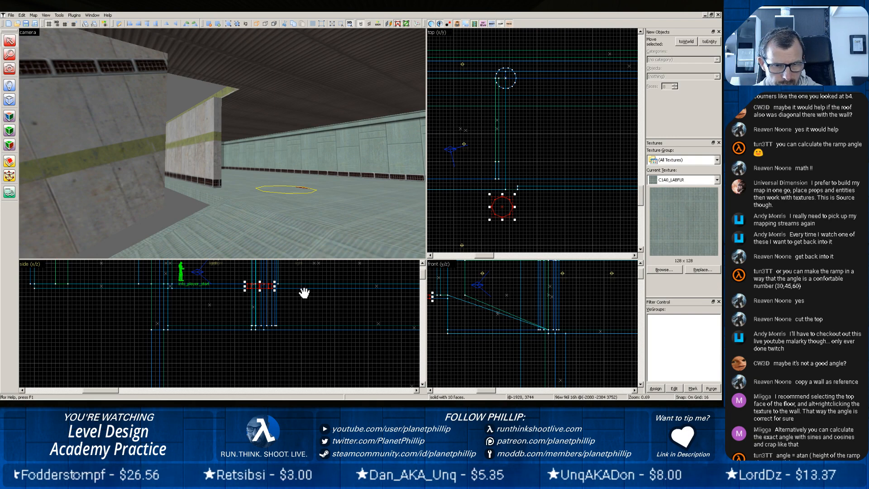
mouse_move(304, 293)
mouse_down()
mouse_move(306, 356)
mouse_move(264, 304)
mouse_up()
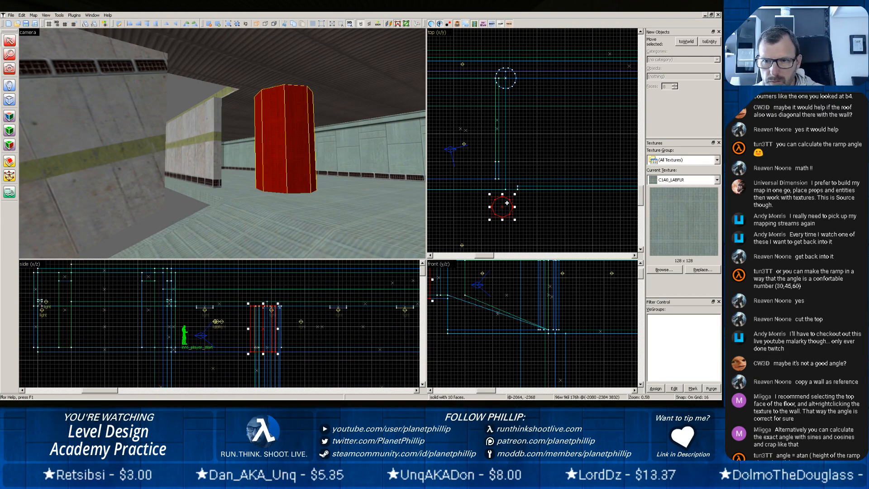
drag(500, 210, 503, 180)
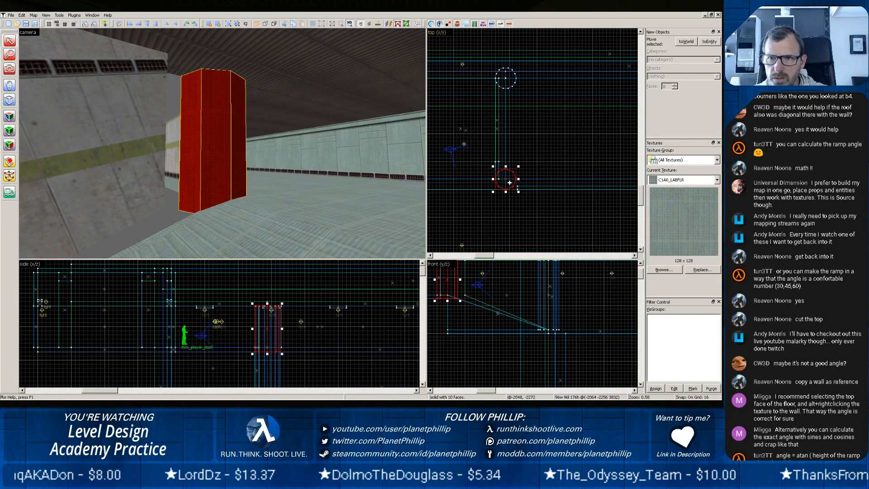
Create a 12-sided cylinder brush, 128 × 128 units and 176 high, in the top view just beyond the corner.
click(10, 100)
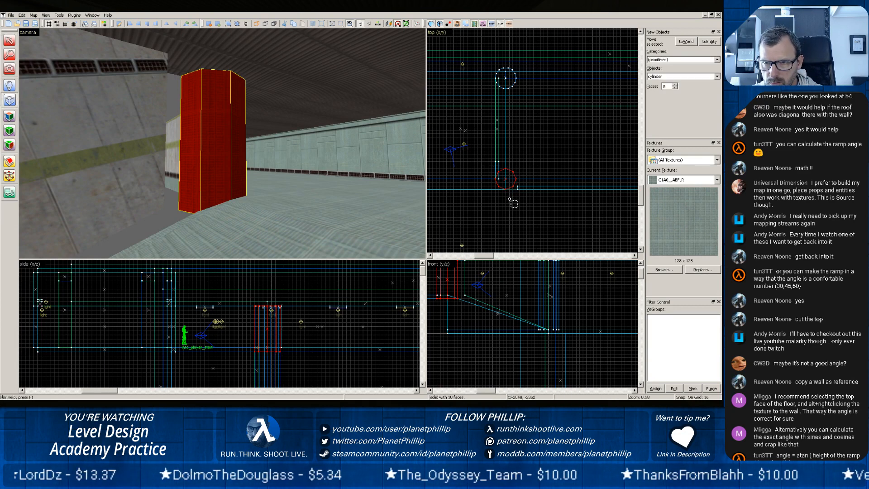
drag(511, 199, 539, 228)
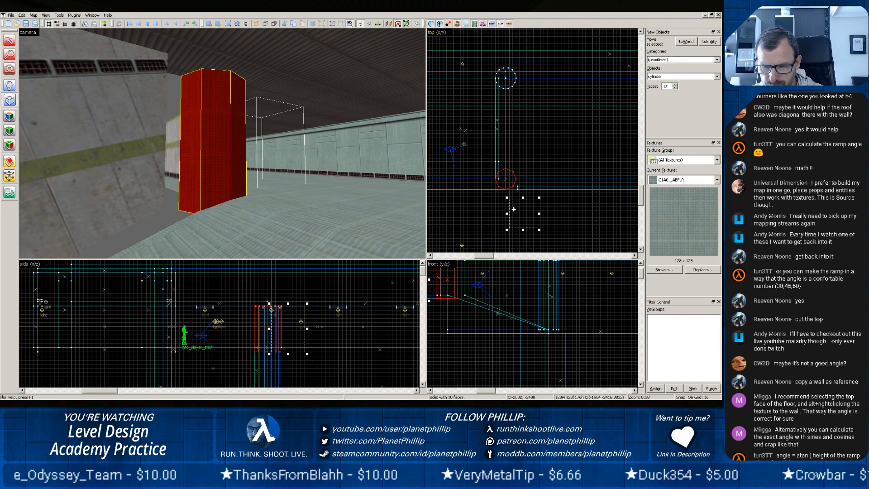
key(Return)
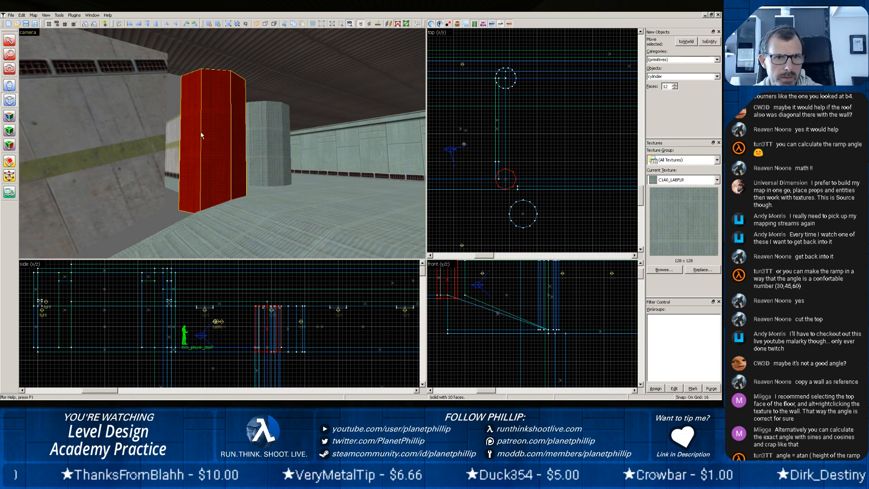
Move the 96 × 96 unit cylinder out of the way and place the 12-sided cylinder on the wall corner.
click(9, 40)
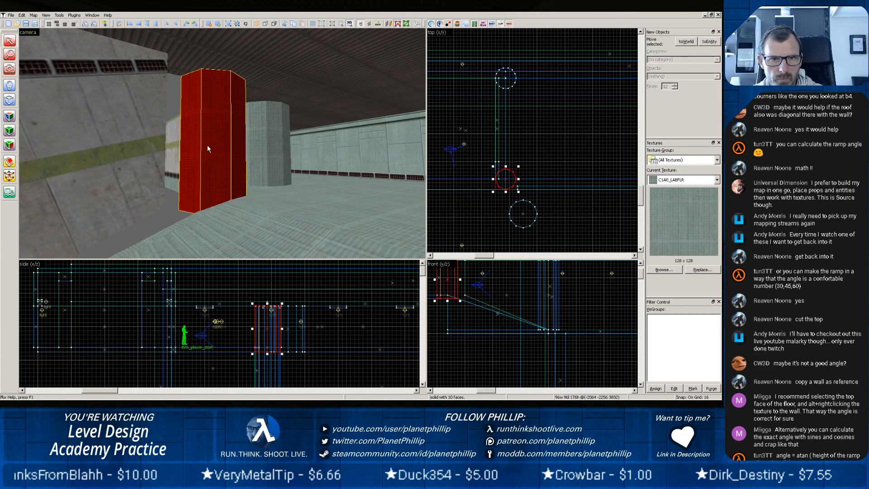
drag(502, 176, 585, 206)
click(274, 166)
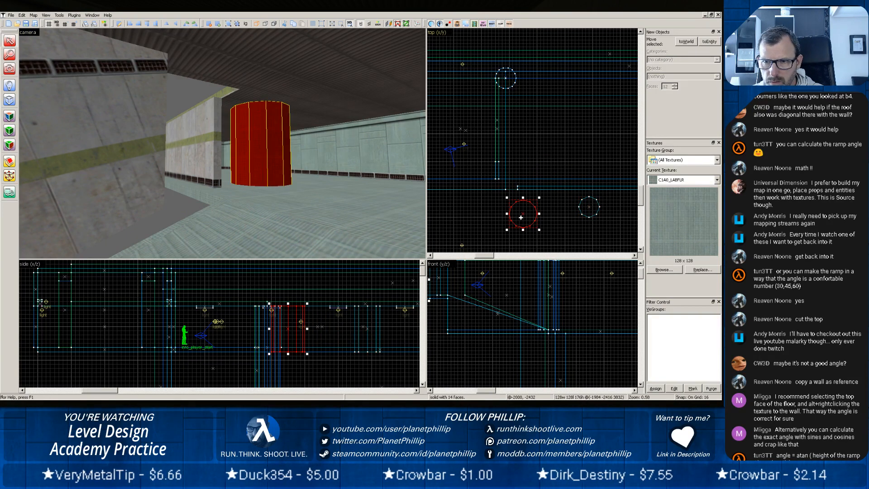
drag(521, 217, 510, 179)
scroll(513, 190, up, 6)
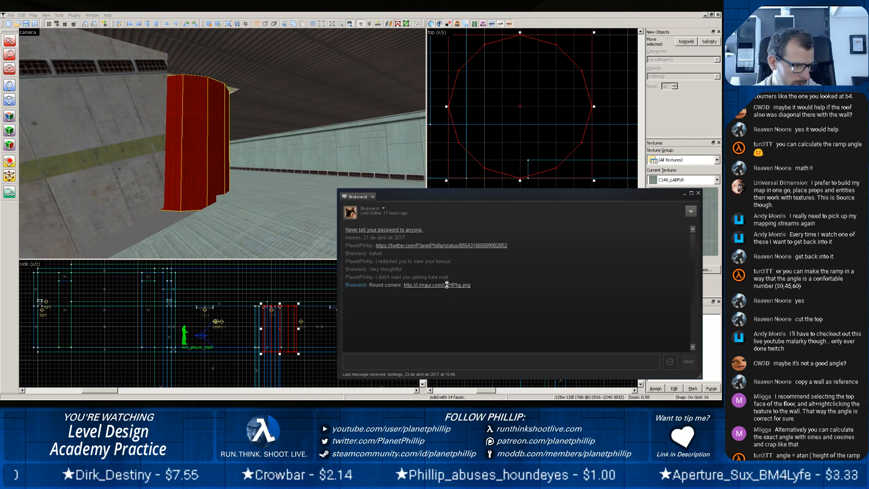
Check the linked round-corner reference image in the browser, and back in the map editor move the 12-sided cylinder clear of the corner.
click(447, 285)
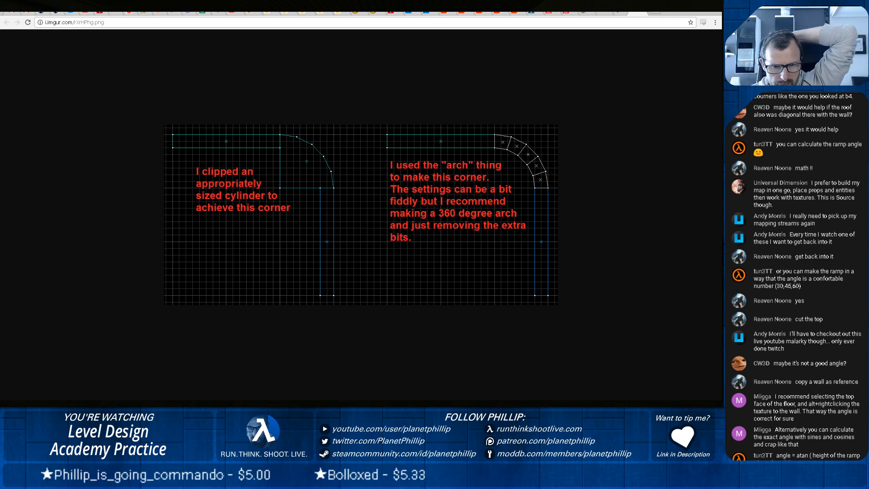
click(330, 400)
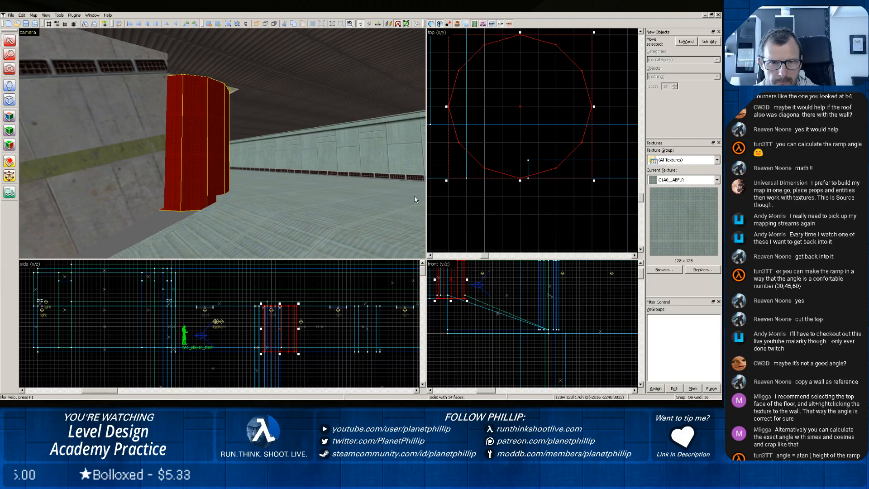
scroll(414, 194, down, 5)
scroll(491, 185, down, 5)
scroll(286, 194, up, 4)
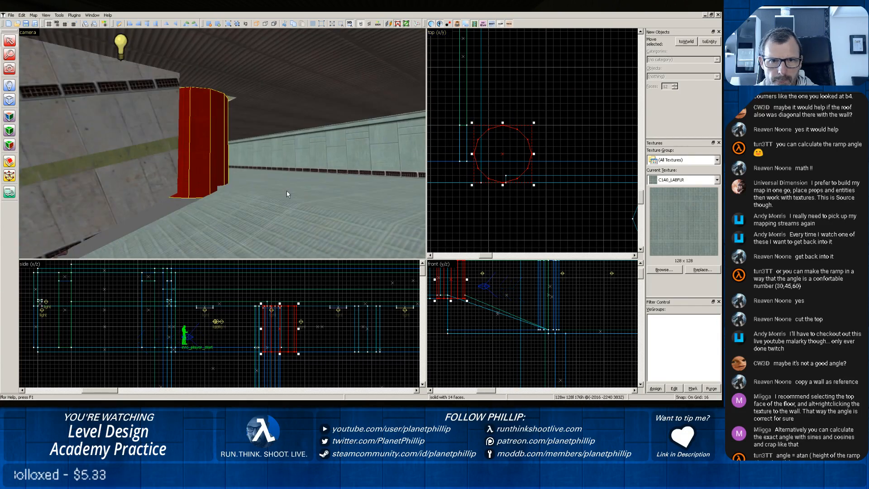
mouse_move(495, 160)
mouse_down()
mouse_move(522, 196)
mouse_move(587, 225)
mouse_up()
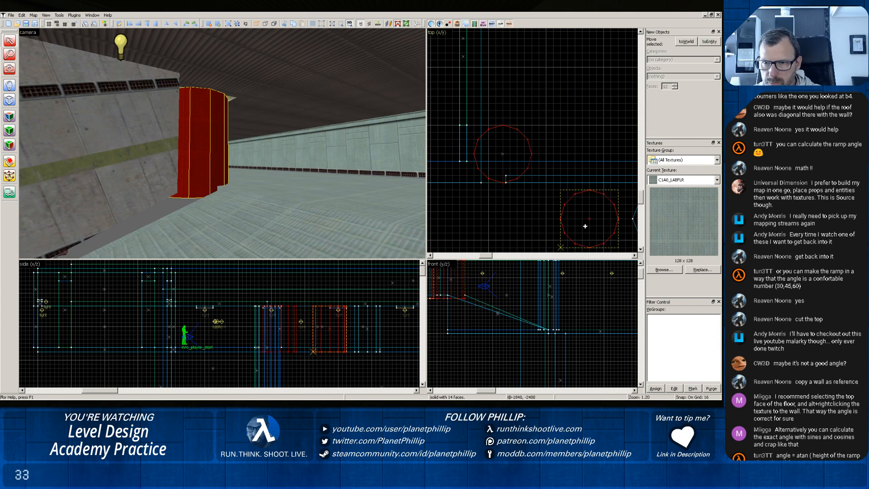
Create a 20-sided cylinder brush, 128 × 128 units and 176 high, in the top view near the corner.
click(9, 99)
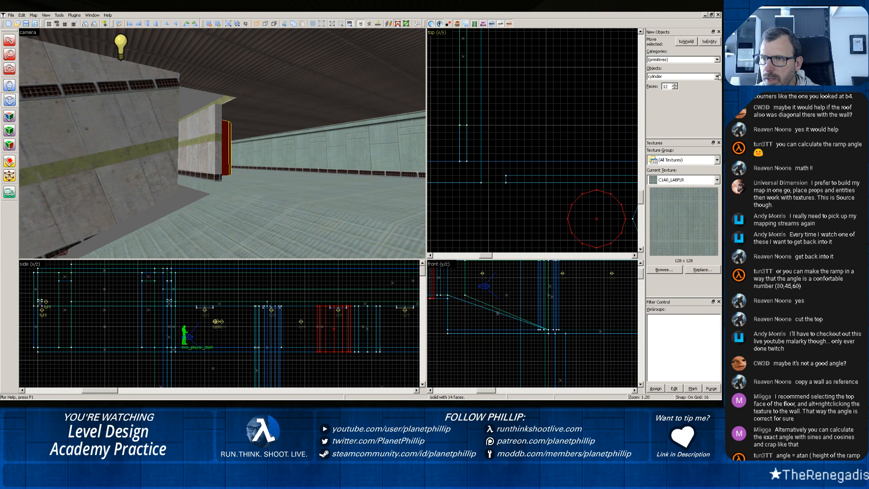
click(675, 85)
click(674, 85)
click(675, 85)
click(674, 85)
click(675, 84)
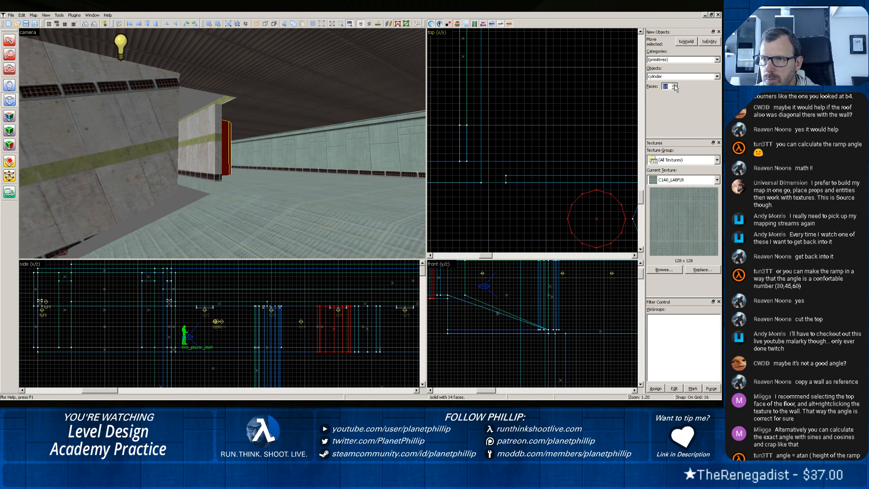
click(675, 84)
click(675, 85)
click(675, 85)
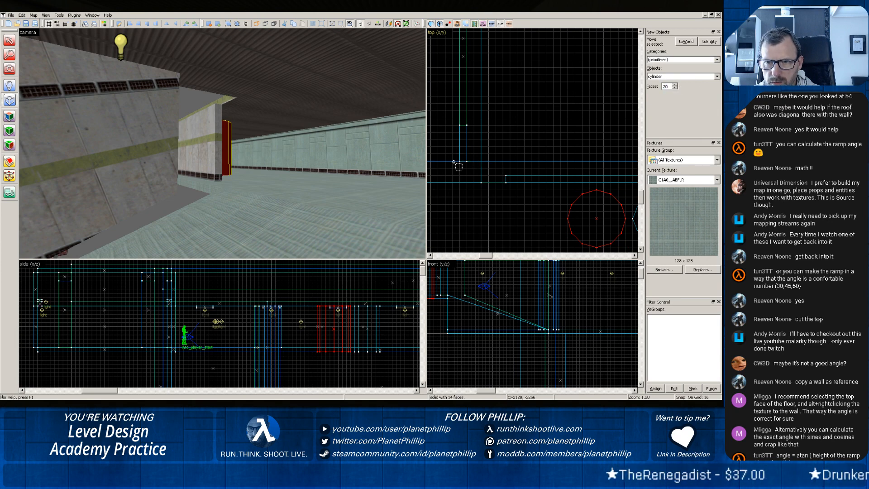
mouse_move(461, 160)
mouse_down()
mouse_move(507, 204)
mouse_move(566, 231)
mouse_move(510, 221)
mouse_move(519, 220)
mouse_up()
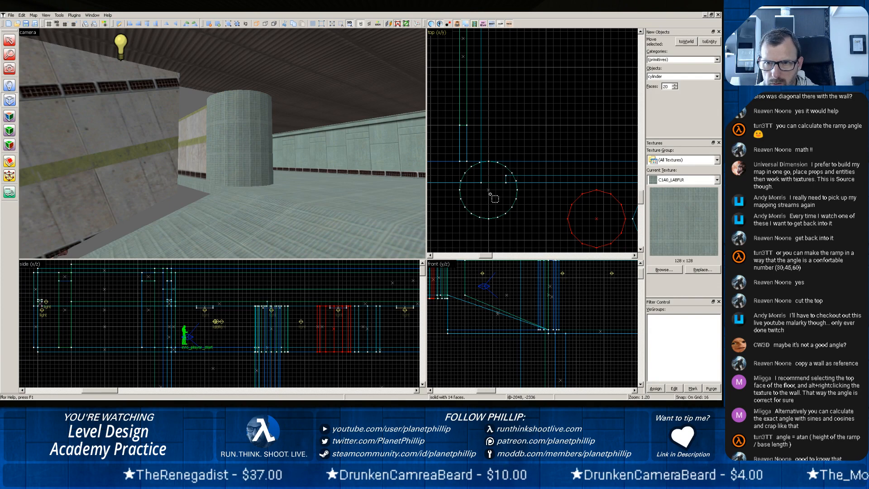
click(242, 127)
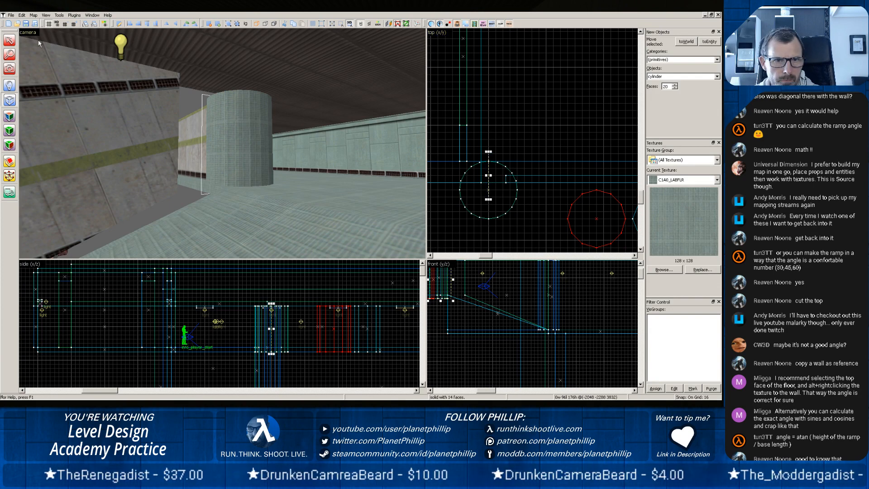
Move the 20-sided cylinder into the corner so its edges line up with the outer faces of both walls.
click(9, 41)
click(248, 135)
drag(481, 187, 504, 155)
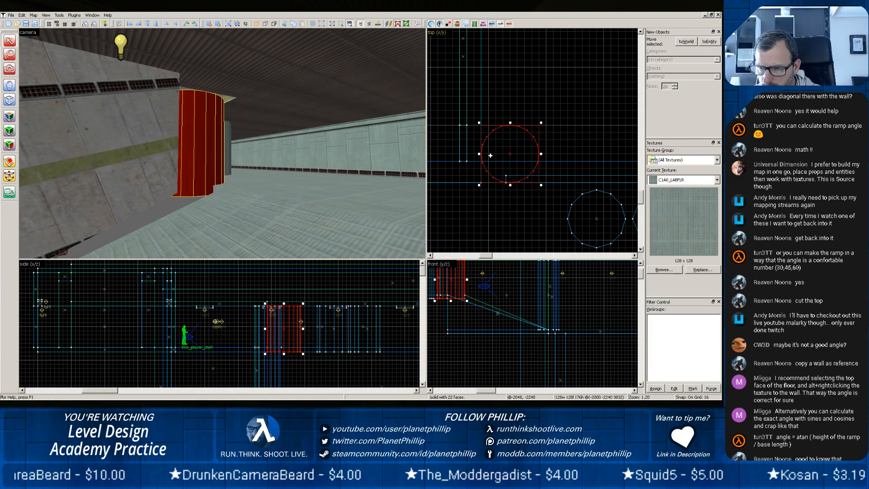
scroll(493, 163, up, 6)
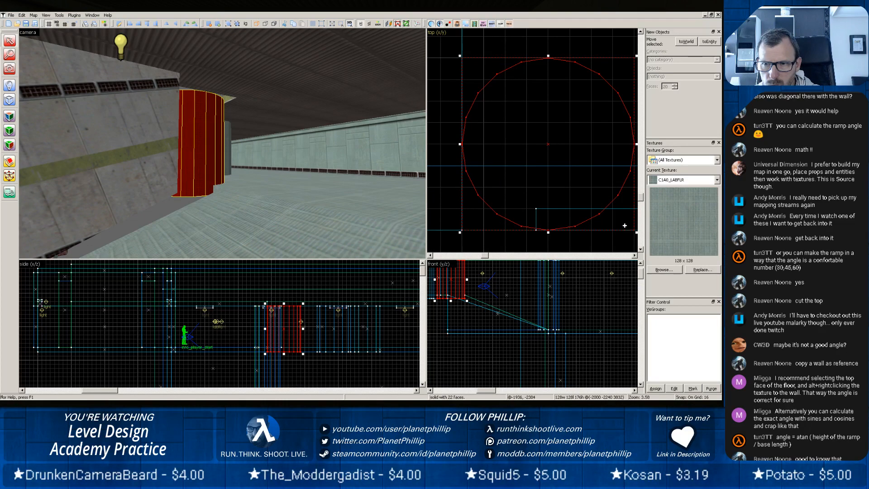
click(629, 210)
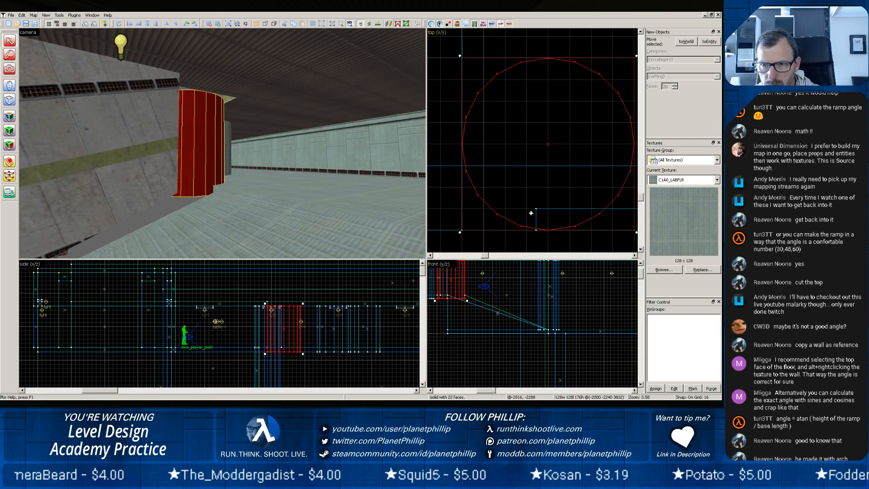
scroll(531, 211, down, 4)
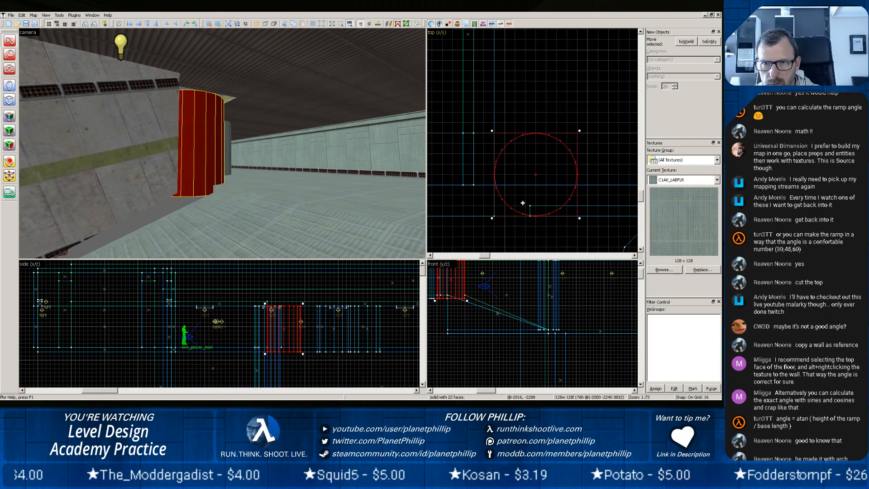
drag(526, 186, 496, 186)
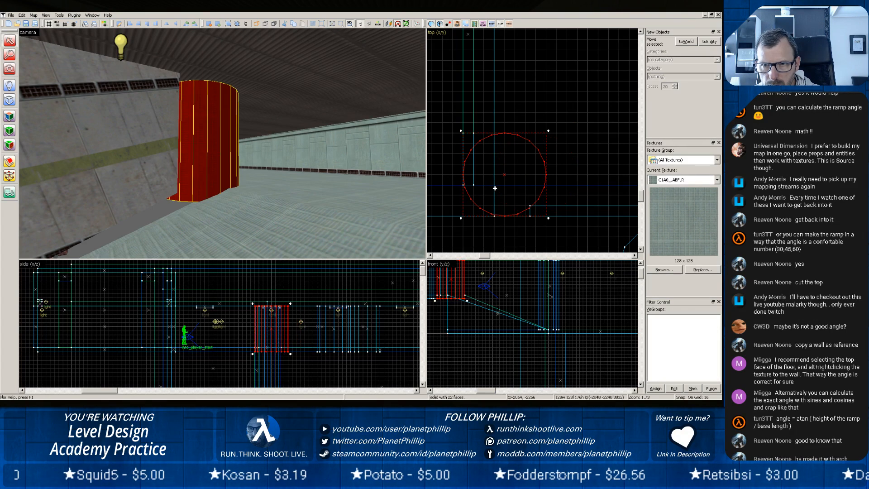
click(135, 168)
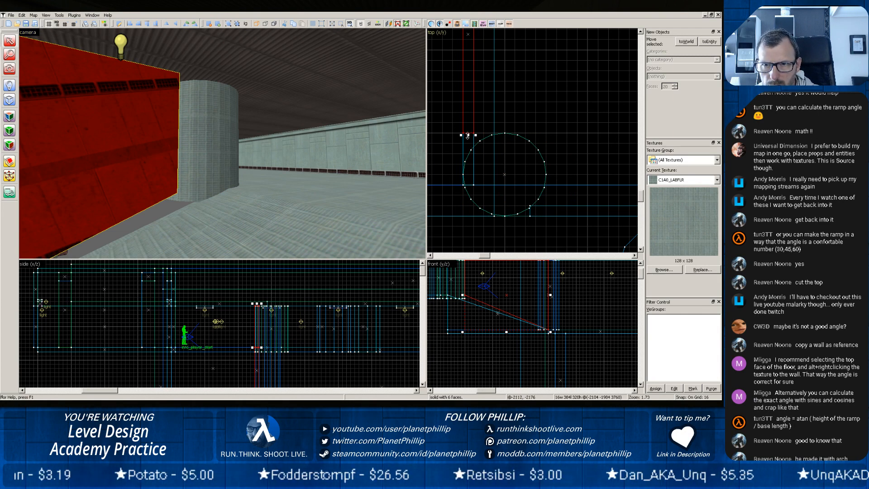
key(shift+x)
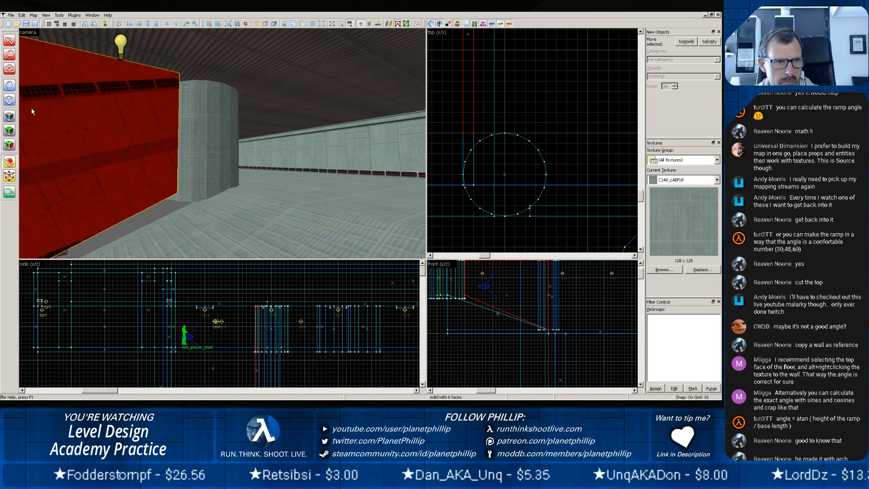
click(9, 40)
Clip the corner cylinder through its centre with a horizontal cut in the top view, keeping both halves.
click(195, 128)
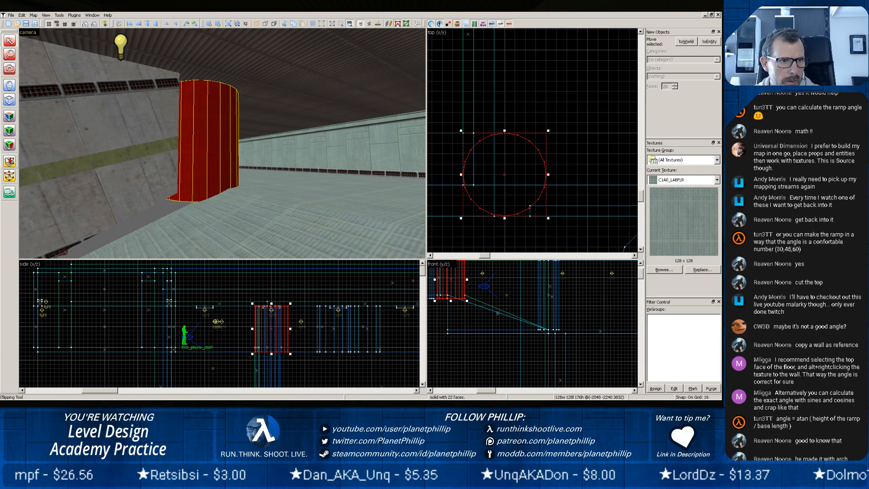
click(9, 161)
drag(463, 175, 544, 175)
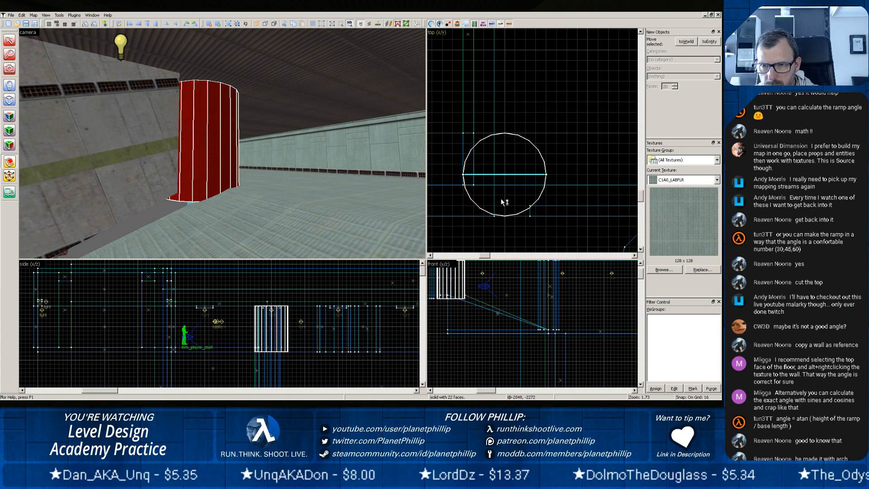
key(Return)
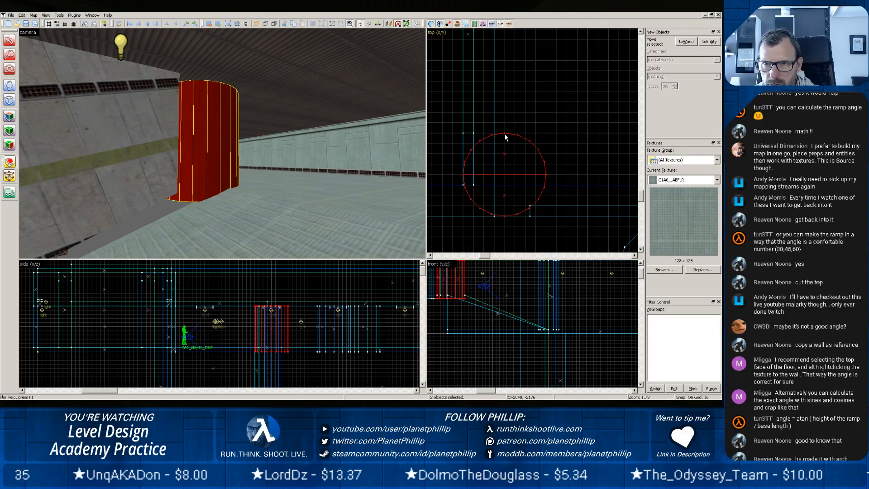
Clip both halves vertically through the centre in the top view, keep only the left side, and clear the selection.
drag(506, 145, 506, 192)
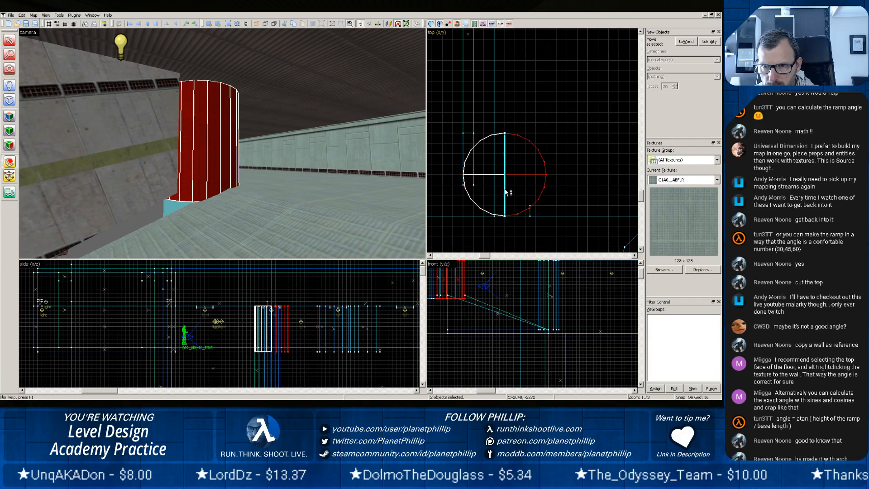
key(Return)
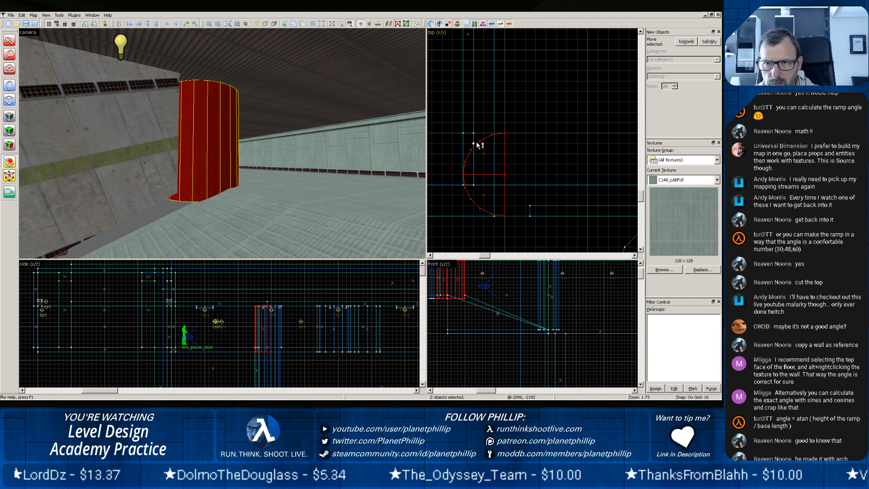
key(shift+s)
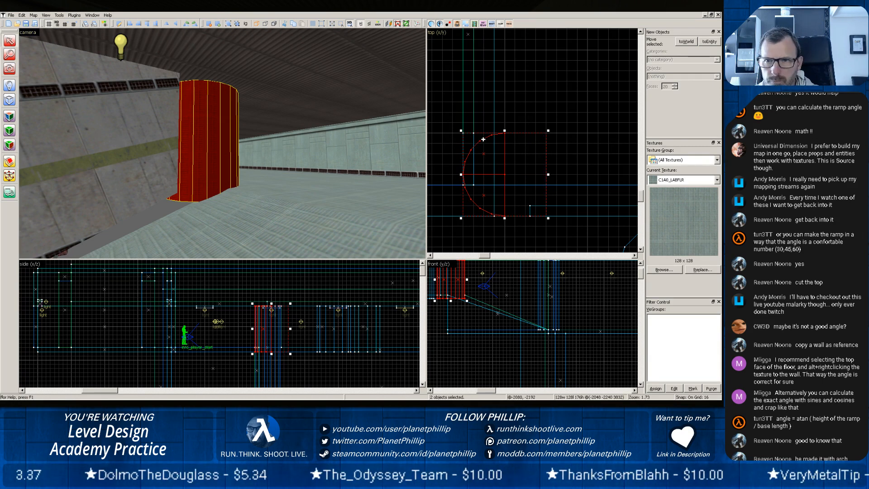
click(516, 92)
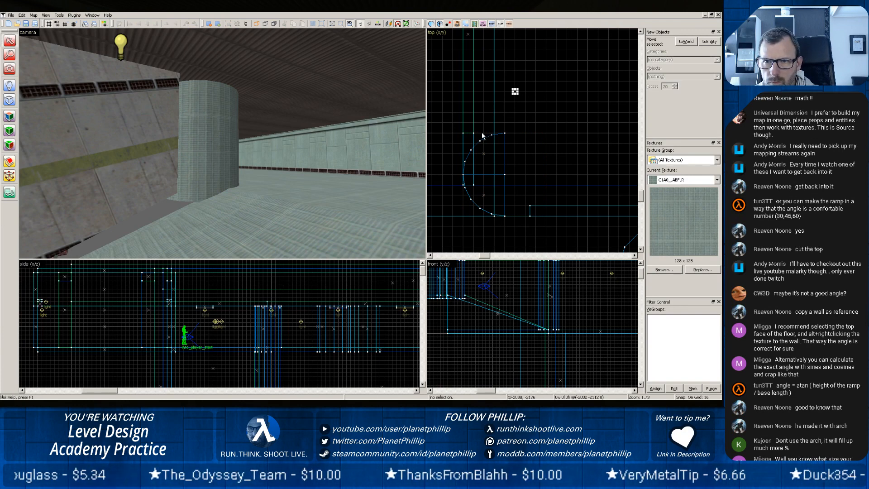
Delete the upper quarter of the split corner cylinder and the old concrete-textured wall that stops short of the rounded corner.
click(186, 142)
key(Delete)
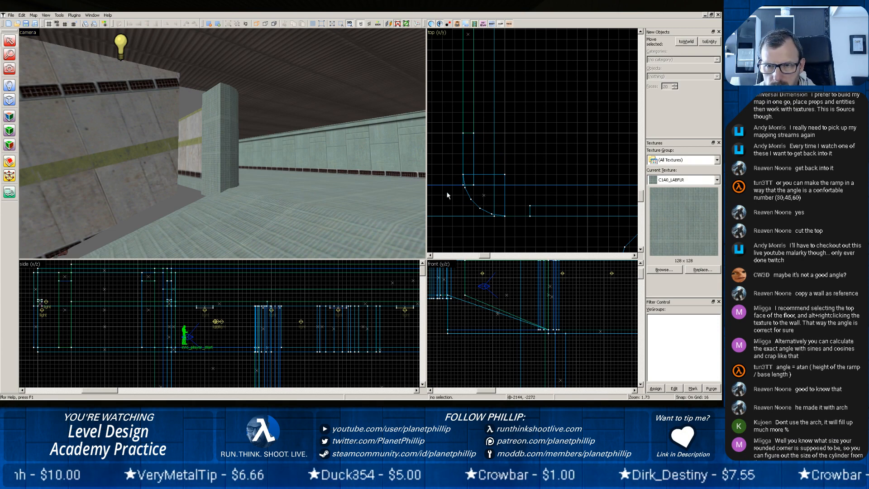
click(146, 162)
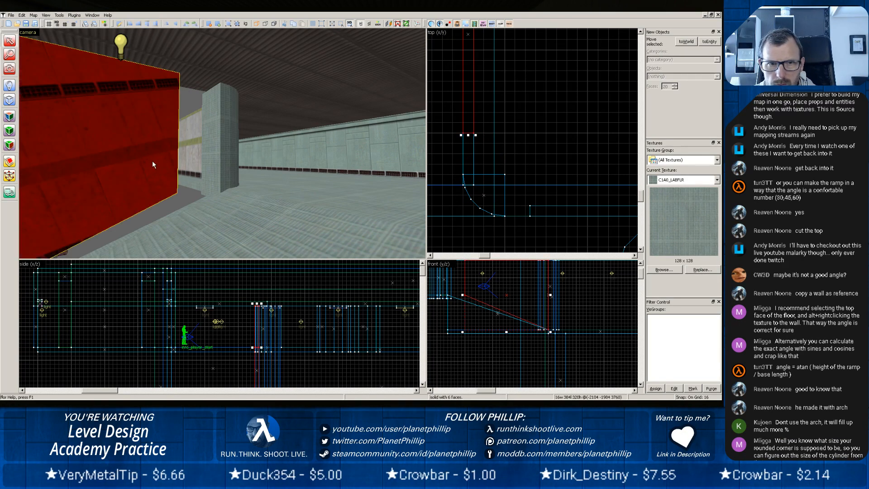
click(200, 215)
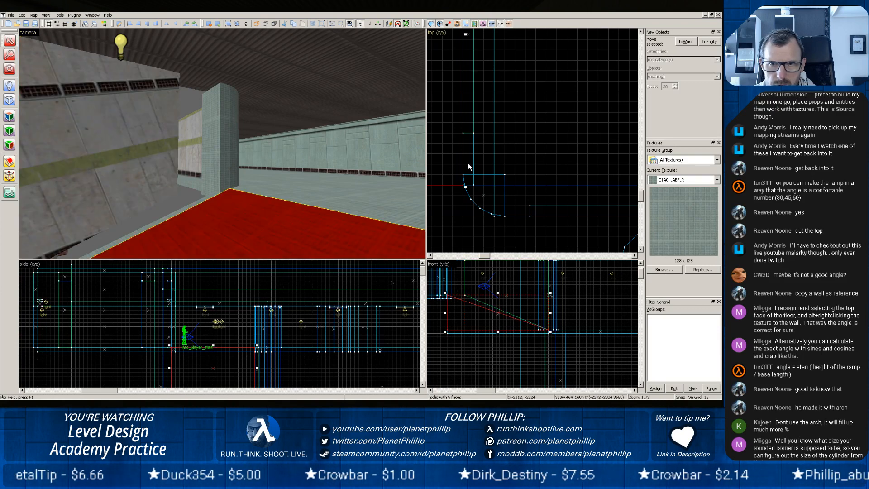
click(473, 162)
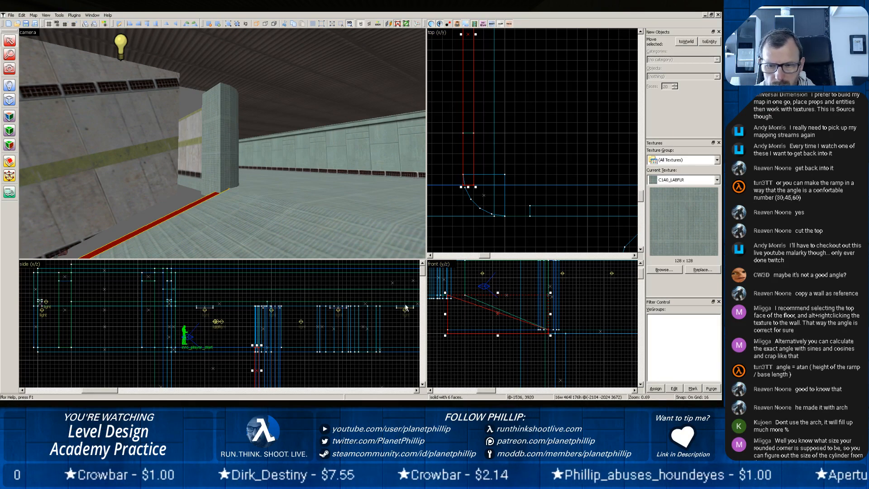
key(Escape)
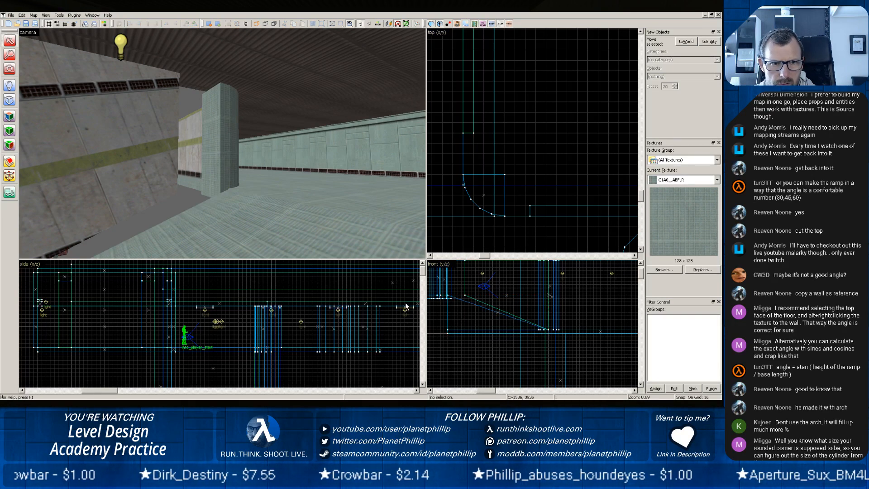
click(103, 178)
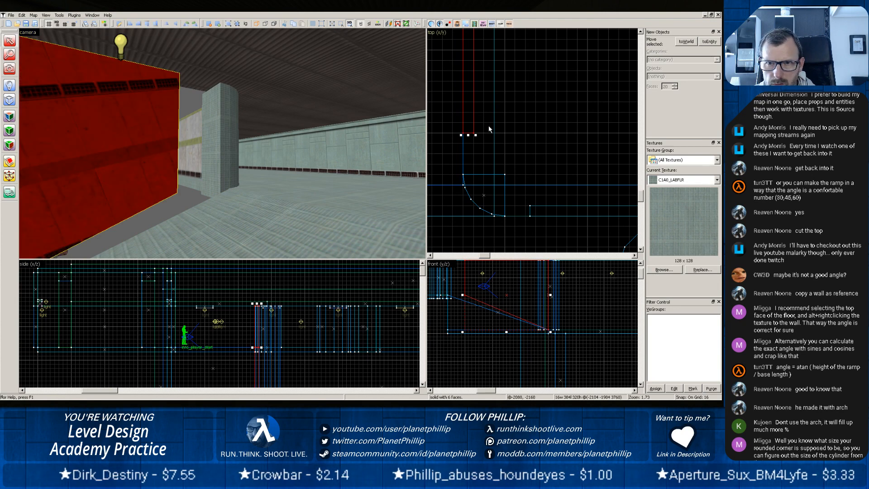
key(Delete)
Set the primitive to block and outline a 16 × 96 unit footprint in the top view, starting at the rounded corner's outer edge.
scroll(168, 182, down, 3)
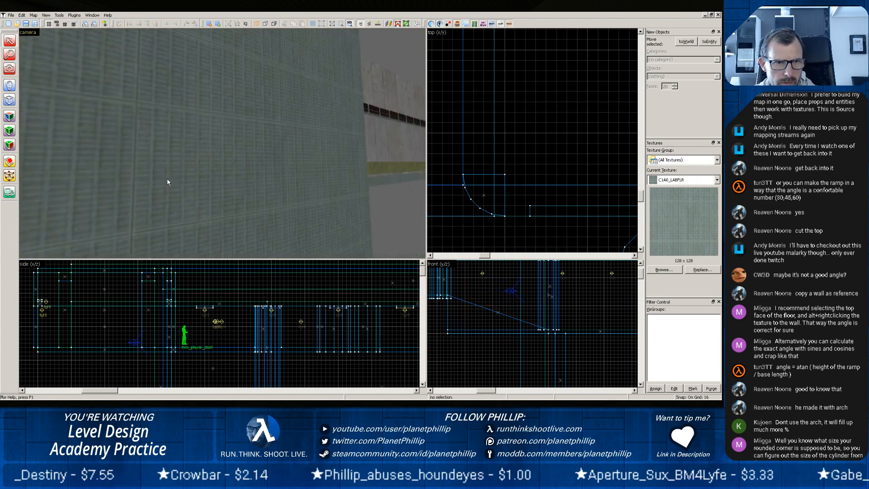
scroll(168, 182, up, 2)
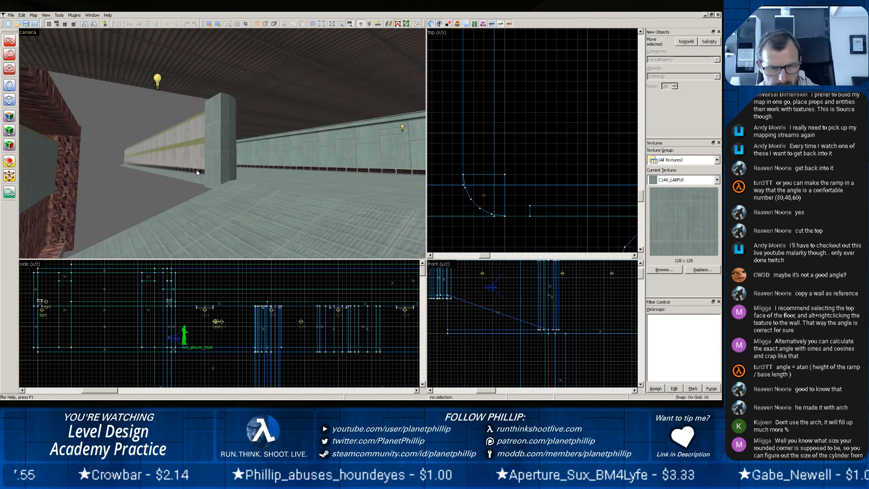
key(z)
key(z)
scroll(506, 144, down, 2)
scroll(506, 144, down, 1)
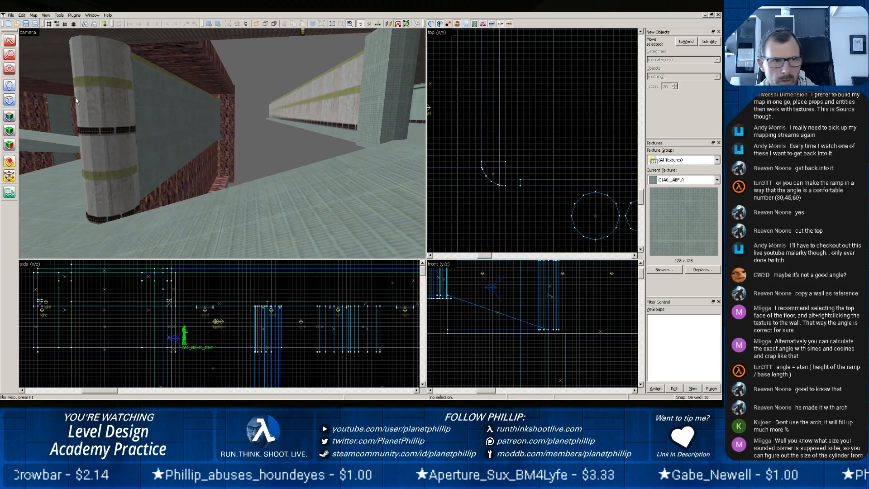
click(9, 99)
click(691, 76)
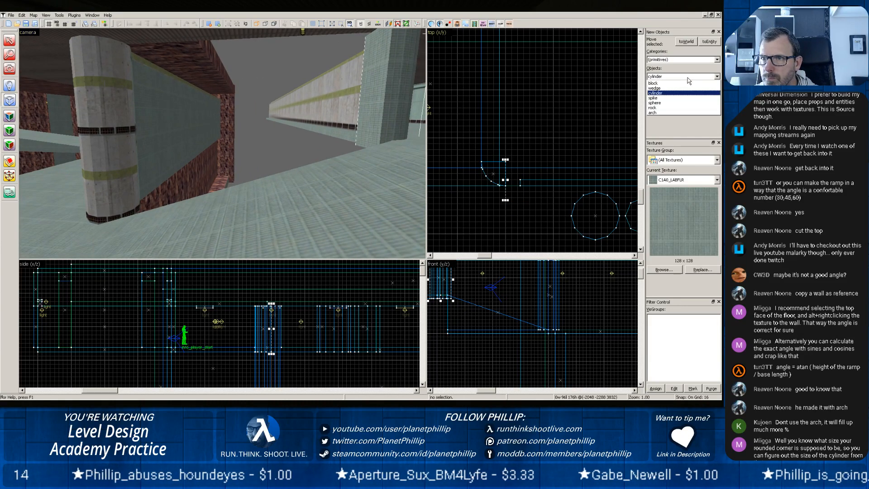
click(665, 89)
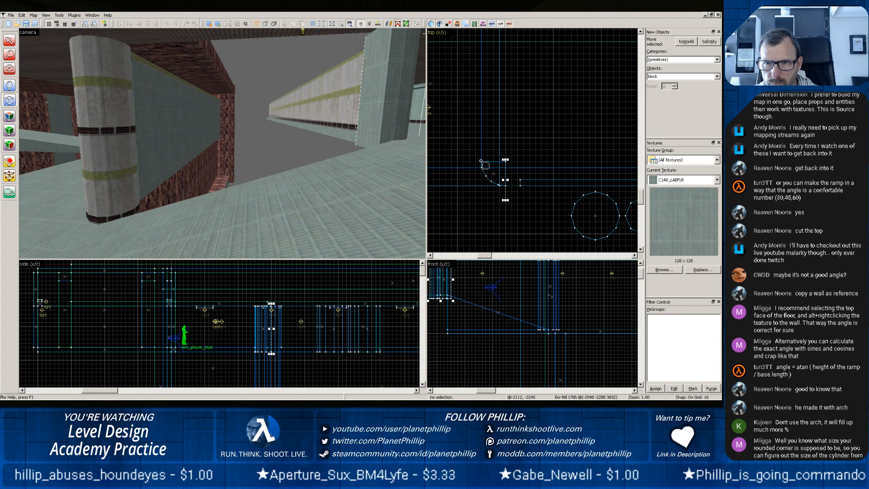
scroll(479, 174, up, 8)
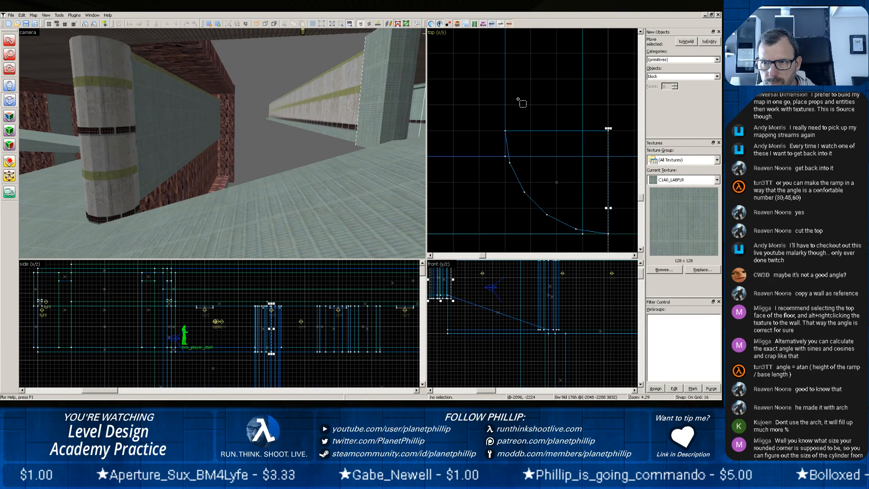
scroll(520, 103, down, 6)
drag(551, 147, 512, 109)
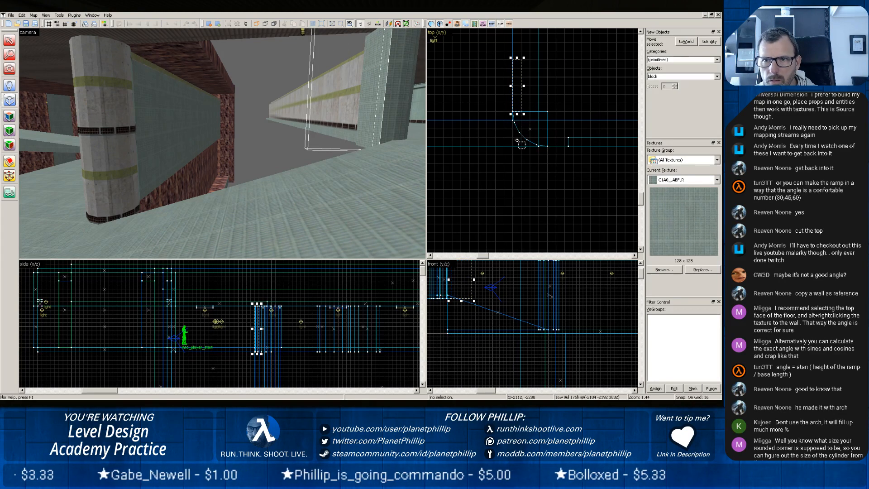
Extend the block outline to 448 units long up to the round pillar and 336 units high, and create the wall brush.
scroll(512, 109, down, 7)
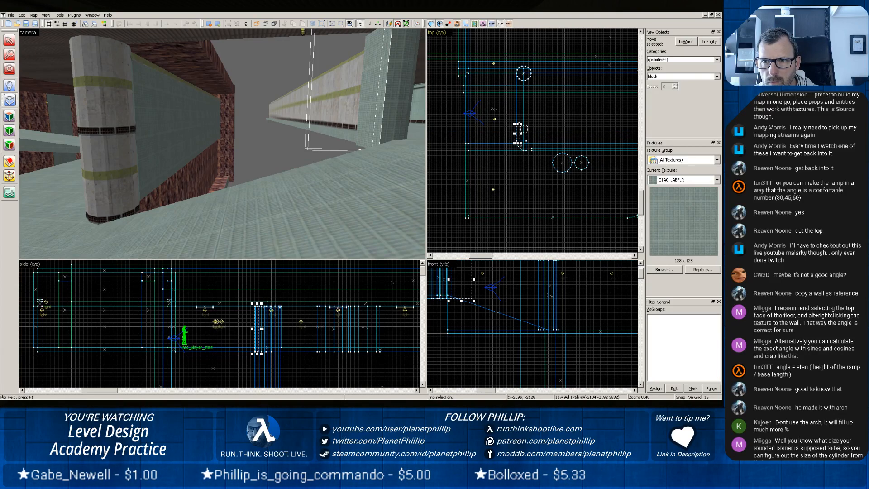
drag(518, 124, 520, 71)
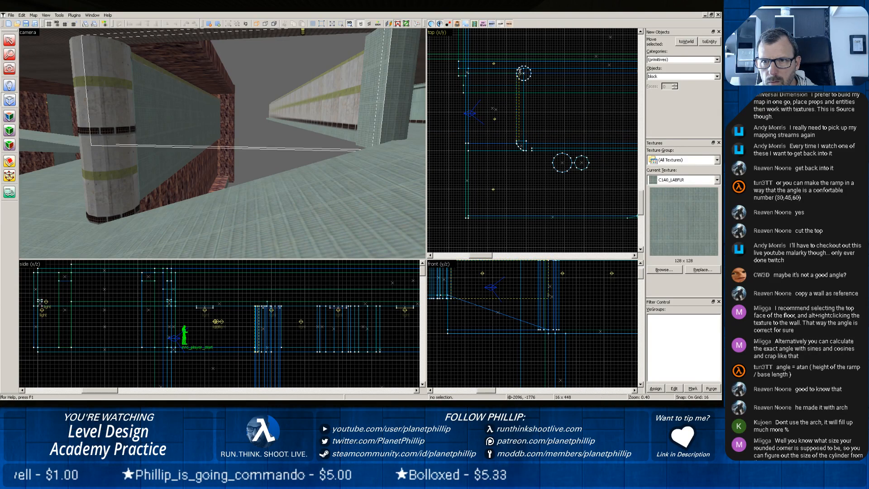
scroll(481, 299, down, 4)
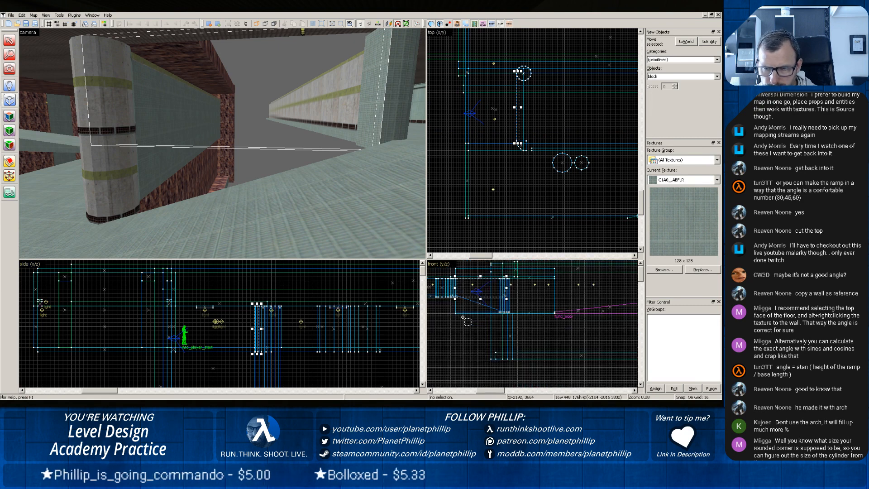
drag(481, 299, 480, 316)
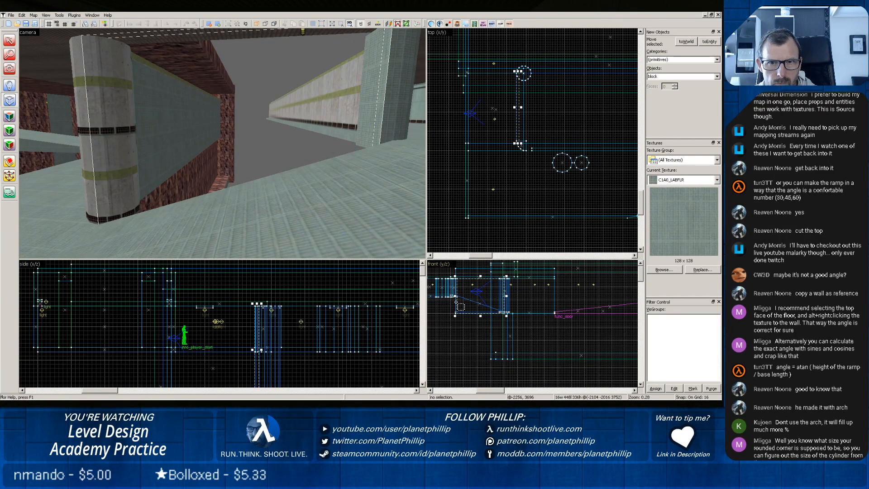
key(Return)
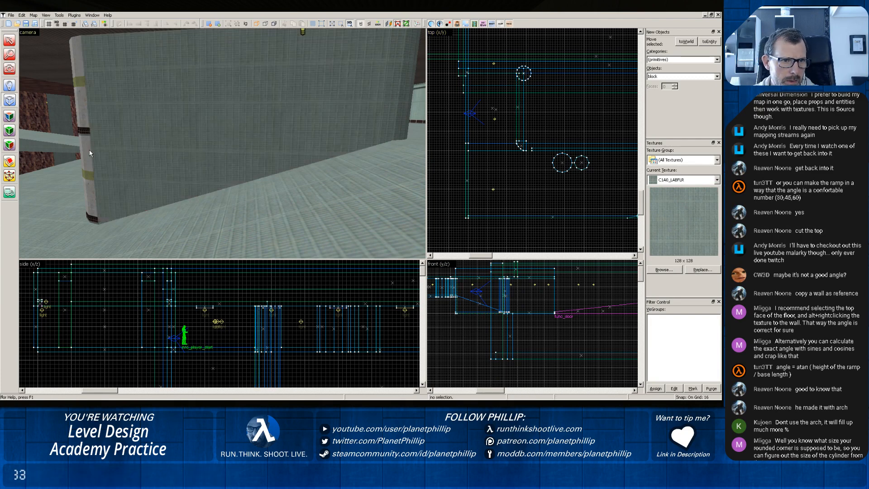
Lift the C1A0A_W3B texture from the round pillar's face and apply it with matching alignment to the new wall.
key(shift+a)
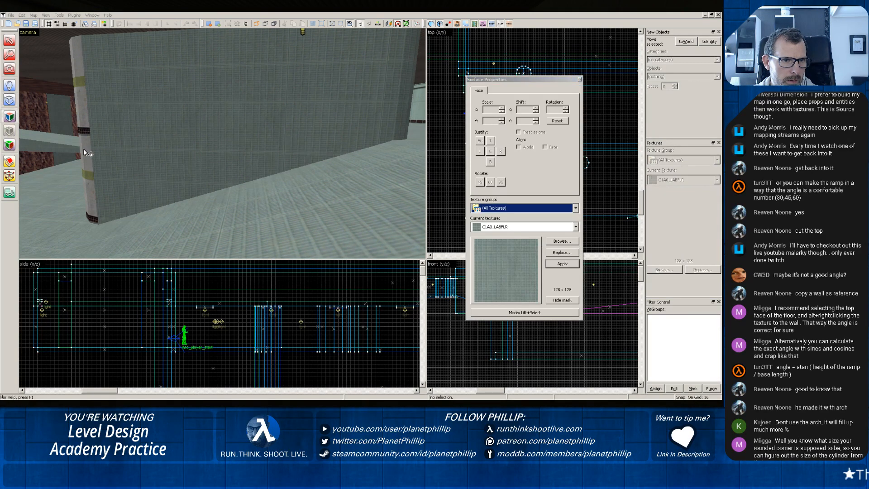
click(83, 148)
alt+right_click(140, 131)
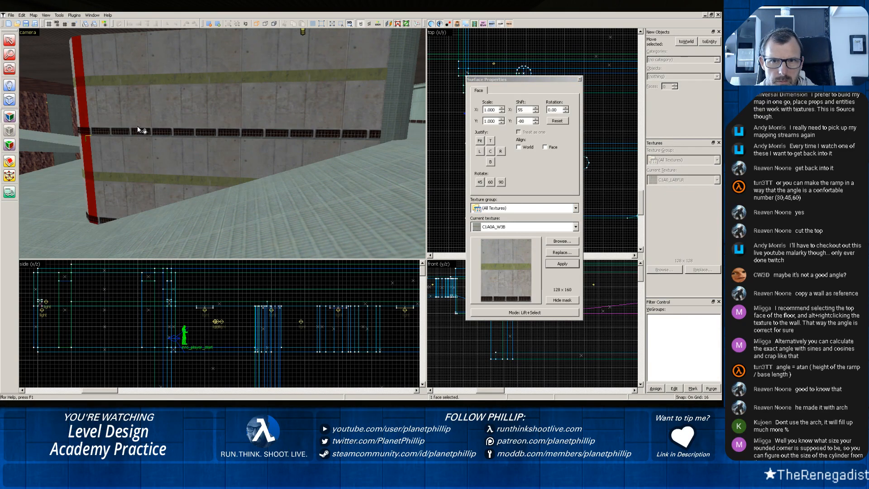
click(579, 79)
Examine the joint between the new wall, the rounded corner piece and the floor from several sides and in the top view.
key(z)
key(w)
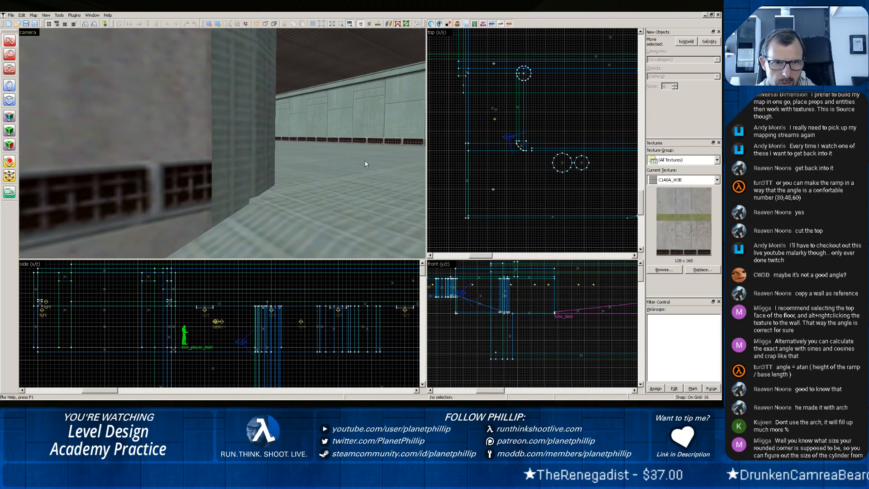
click(194, 173)
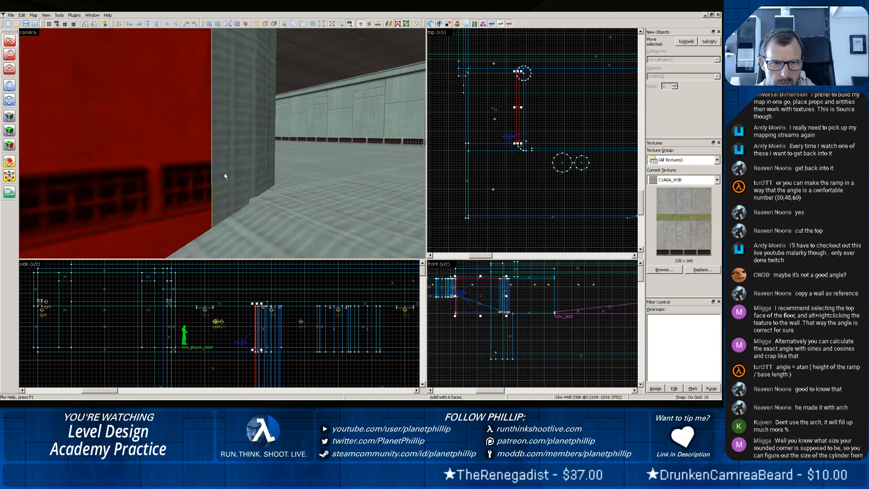
click(226, 174)
scroll(488, 176, up, 2)
scroll(488, 175, up, 3)
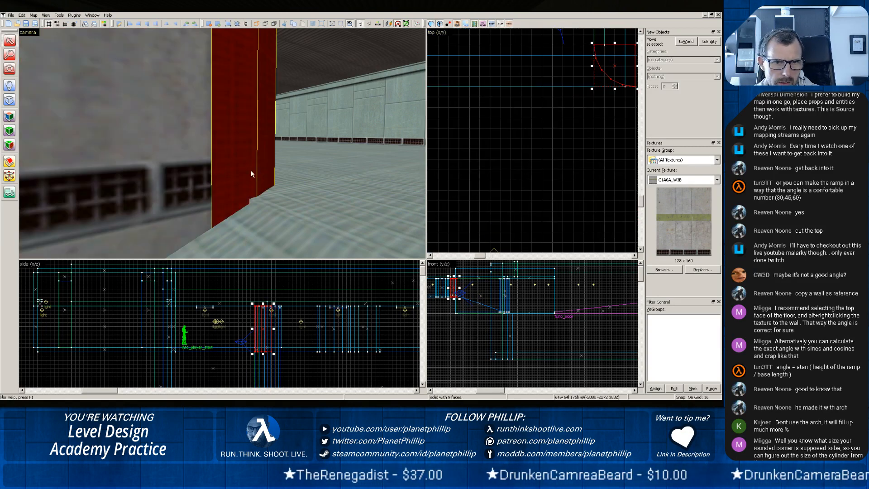
scroll(251, 171, down, 1)
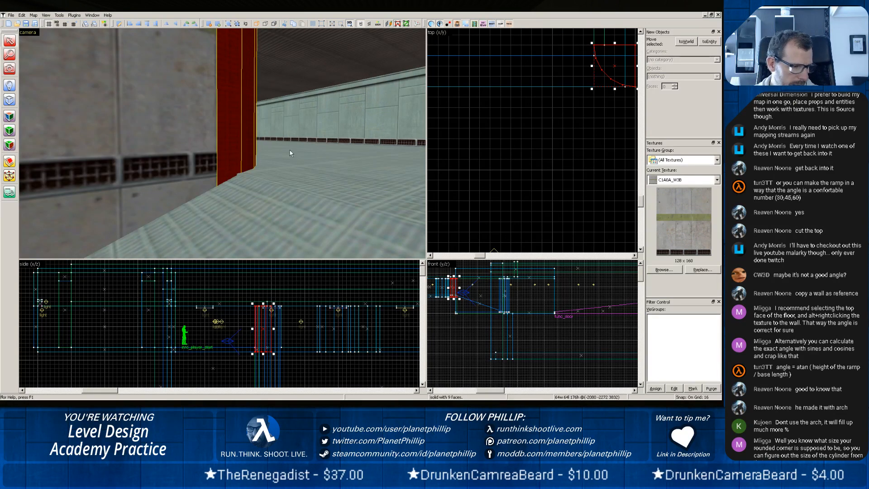
click(376, 162)
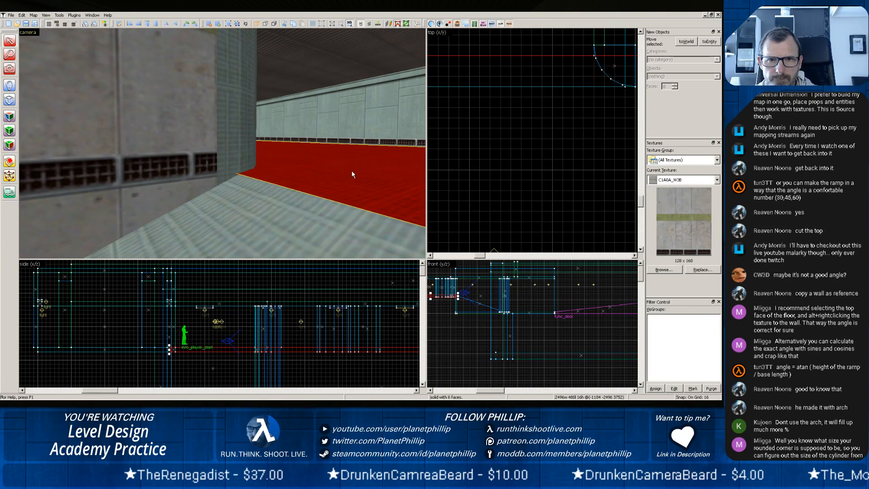
key(z)
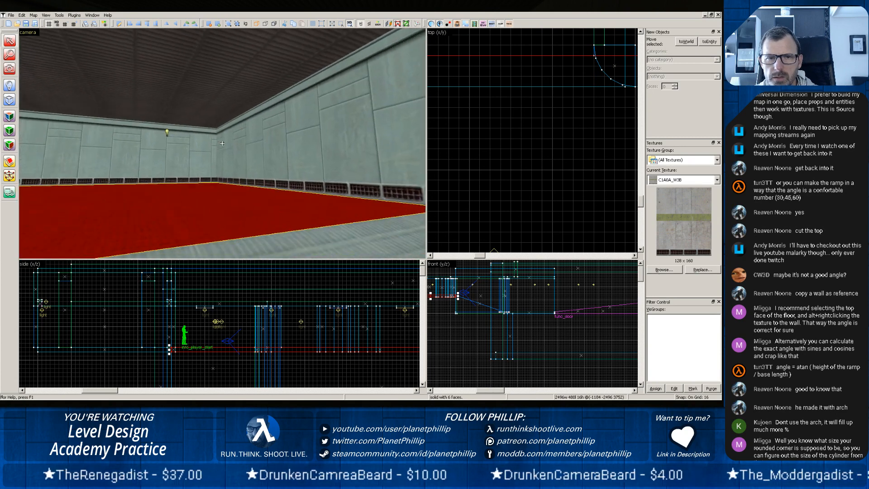
key(w)
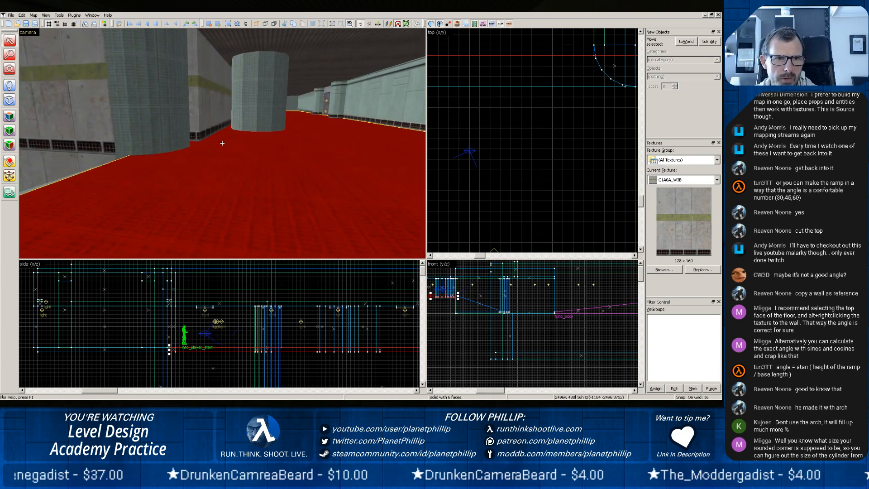
scroll(182, 161, down, 1)
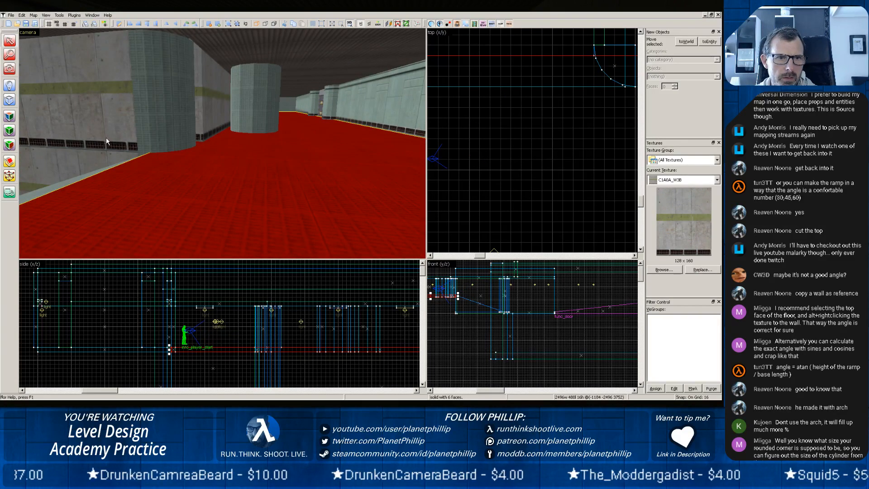
click(150, 118)
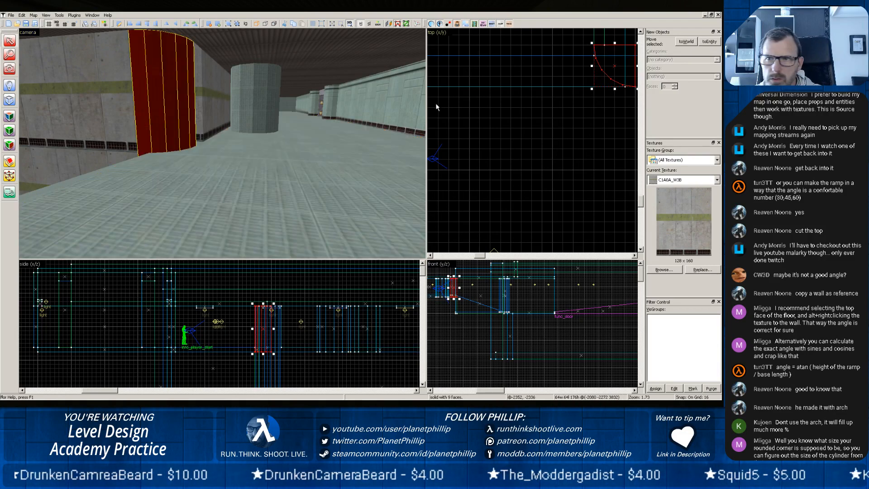
scroll(570, 100, up, 4)
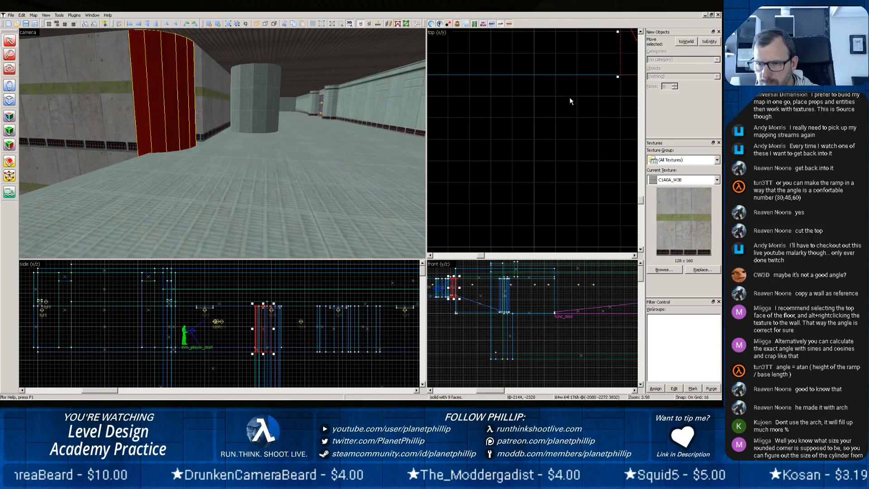
middle_drag(569, 97, 484, 230)
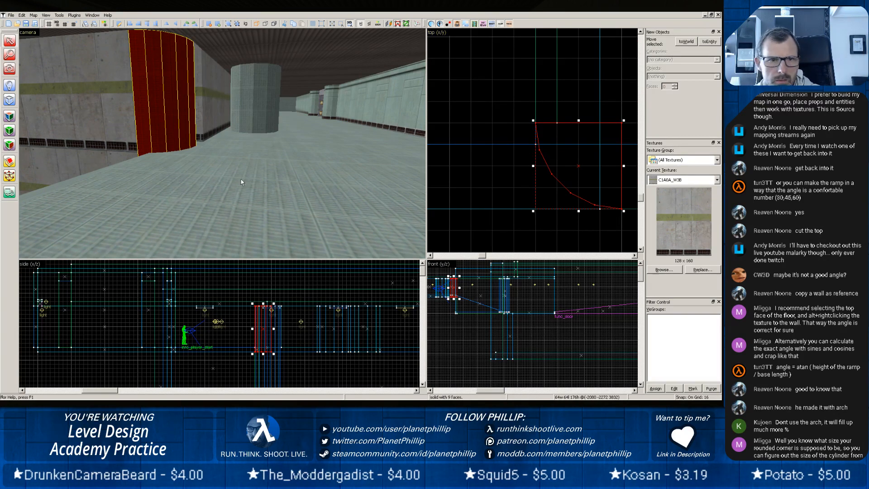
Resize the corridor floor slab to 2432 × 512 units in the top view, with its edge at the rounded corner's inner end.
click(137, 168)
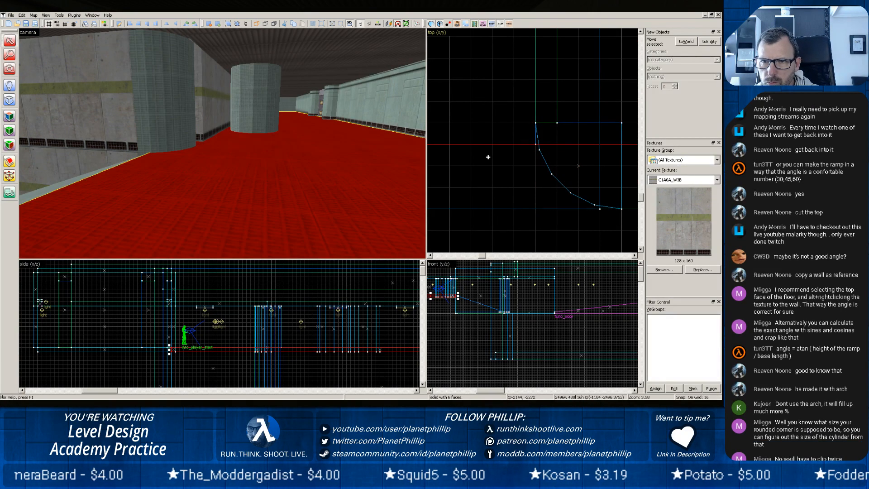
scroll(489, 160, down, 5)
scroll(489, 160, down, 8)
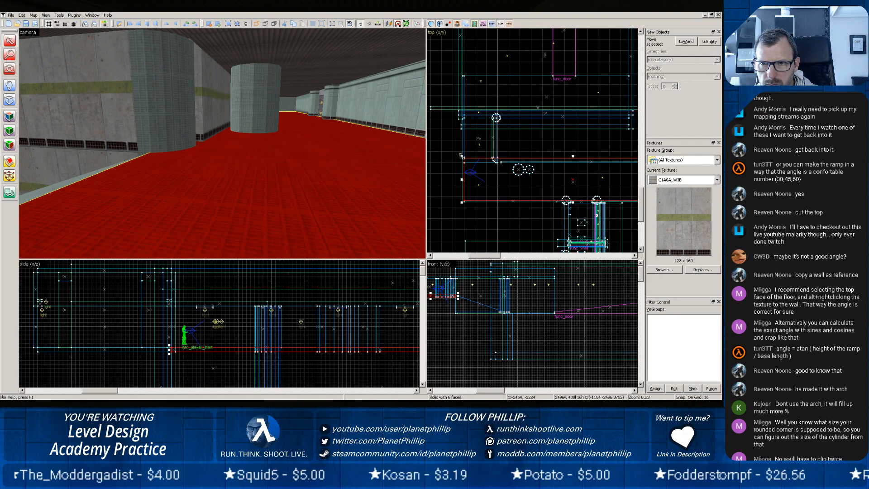
drag(461, 156, 465, 142)
right_click(465, 141)
click(443, 139)
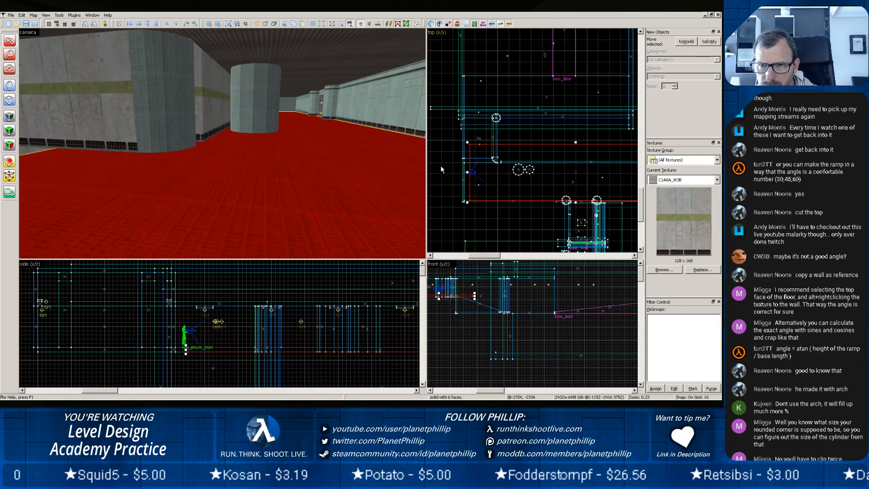
scroll(455, 170, up, 9)
mouse_move(585, 163)
mouse_down()
mouse_move(544, 178)
mouse_move(571, 164)
mouse_up()
middle_drag(572, 171, 530, 176)
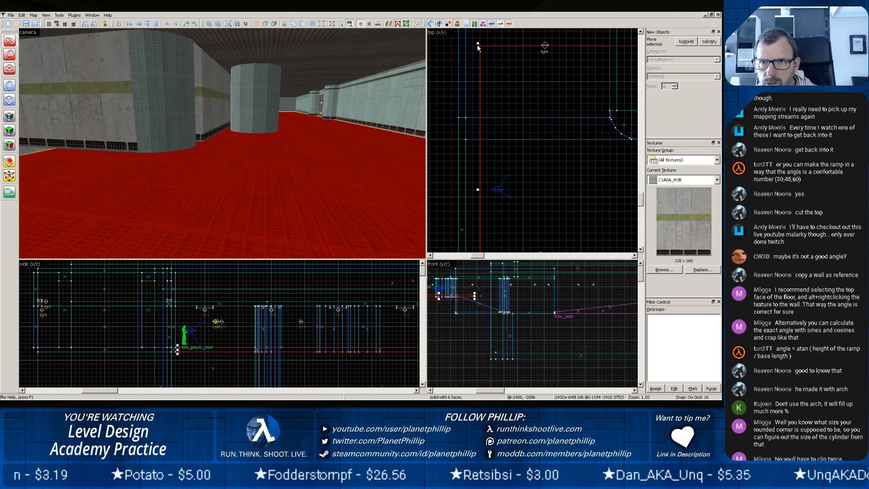
drag(477, 45, 481, 82)
drag(462, 52, 463, 109)
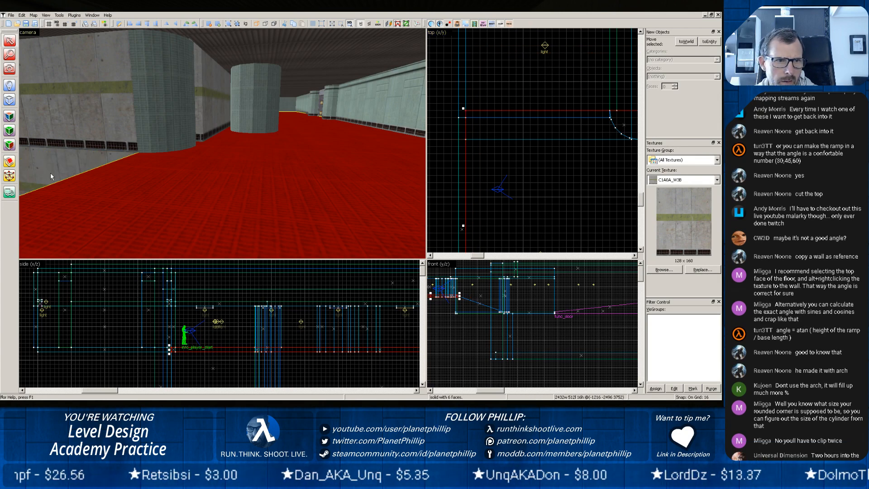
Shorten the sloping ramp brush to 448 units long in the top view so it meets the floor slab's edge.
key(z)
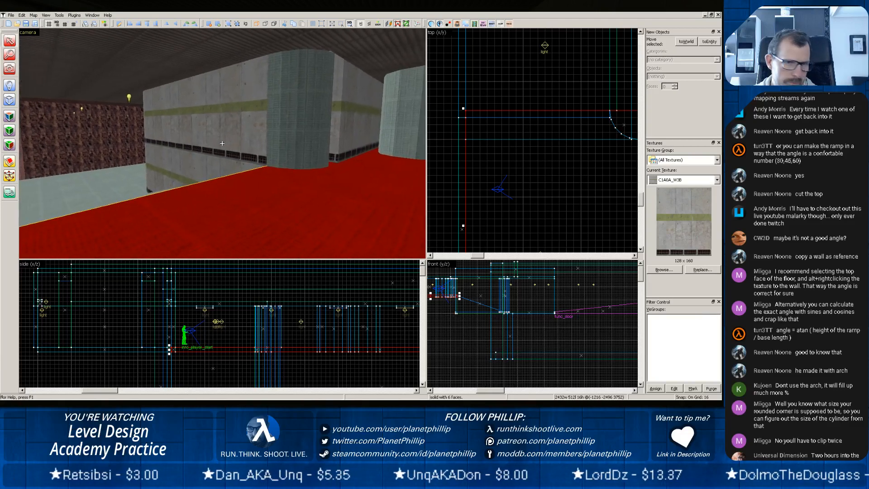
key(w)
key(z)
click(251, 199)
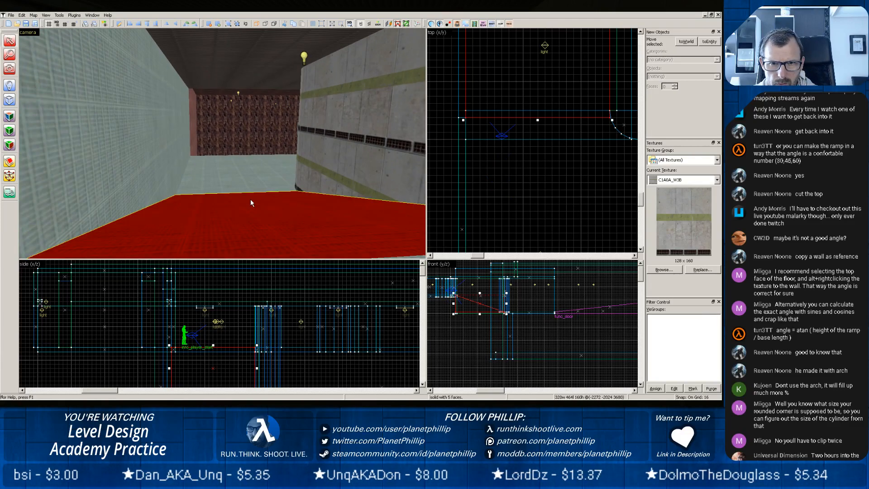
key(z)
key(w)
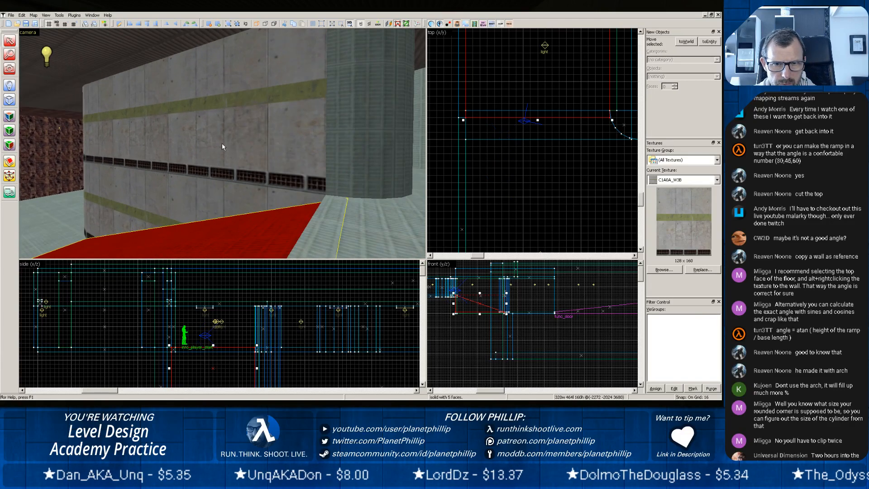
key(z)
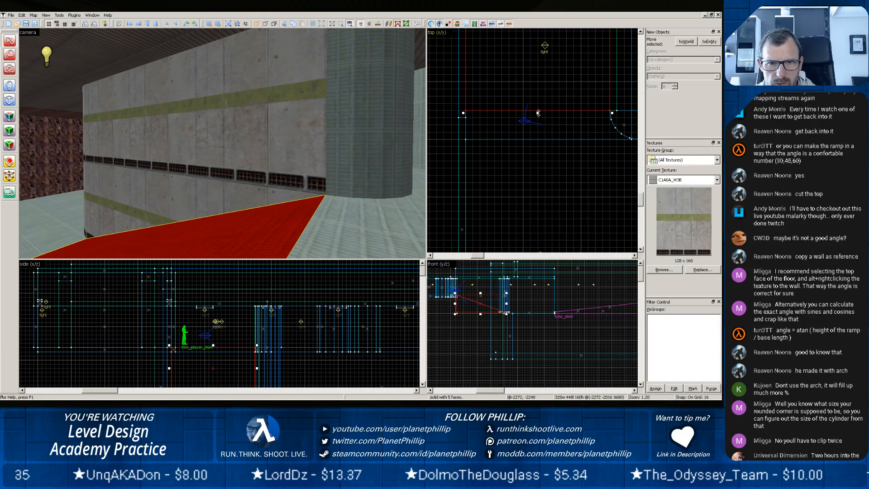
Examine how the floor slab meets the ramp and the rounded corner from several sides.
click(330, 222)
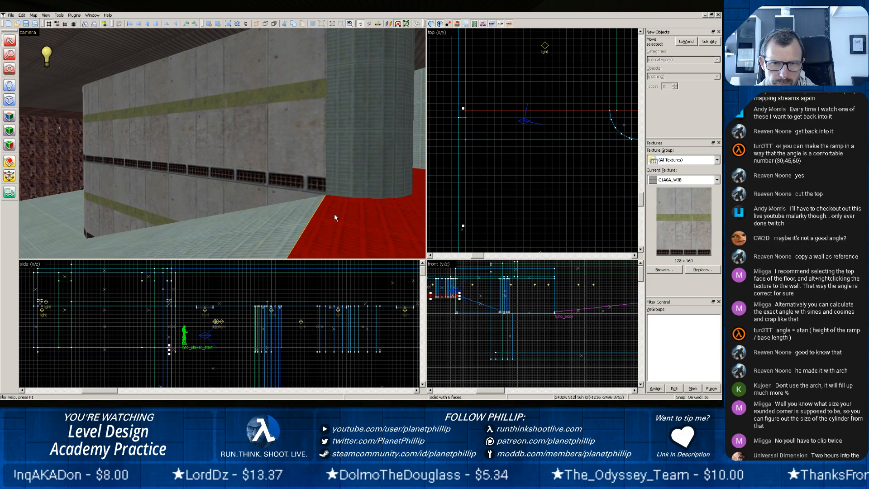
key(z)
key(w)
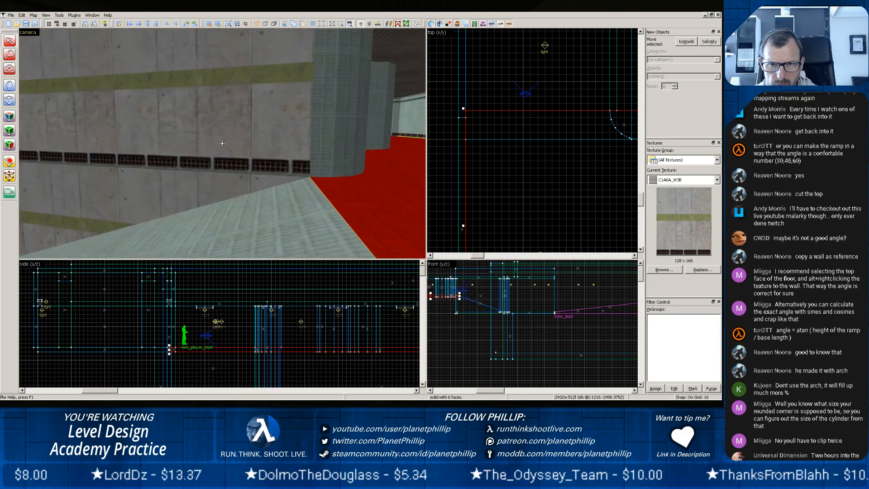
key(s)
key(z)
key(w)
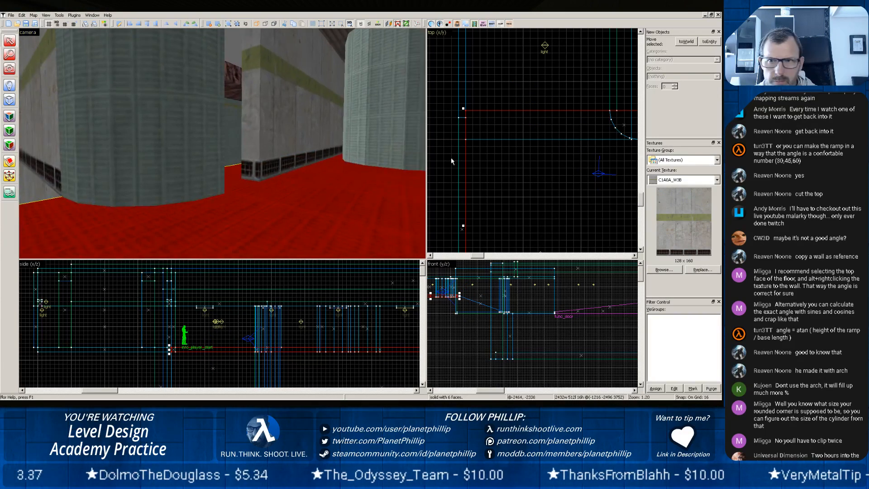
key(s)
key(z)
Extend the long corridor wall to 2112 units so its end meets the rounded corner piece.
click(246, 129)
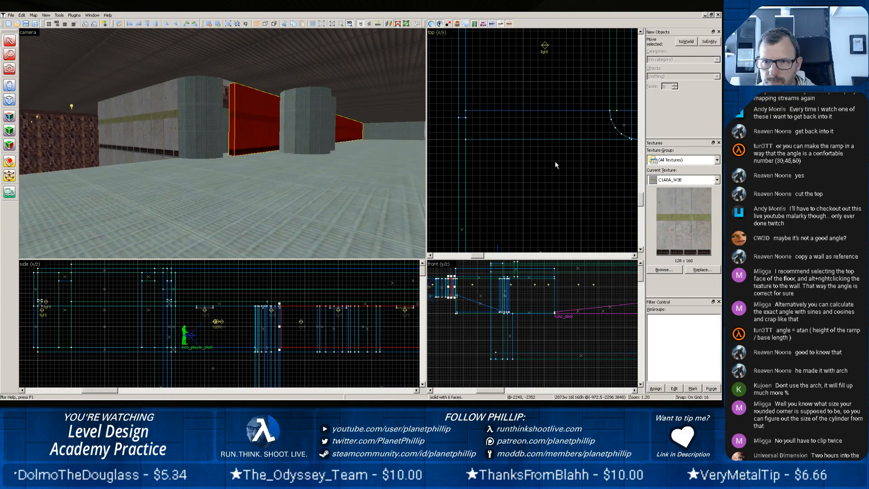
scroll(555, 159, down, 6)
scroll(610, 181, up, 5)
scroll(584, 141, up, 3)
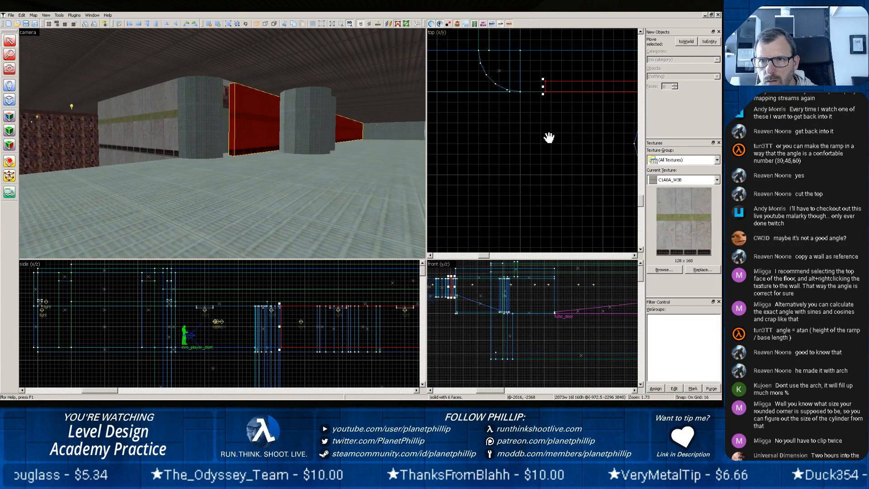
drag(549, 137, 531, 162)
click(502, 107)
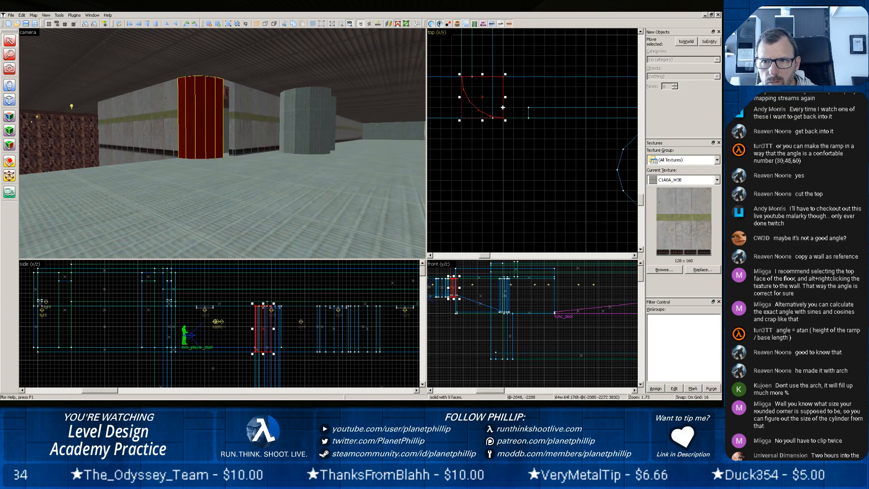
key(Escape)
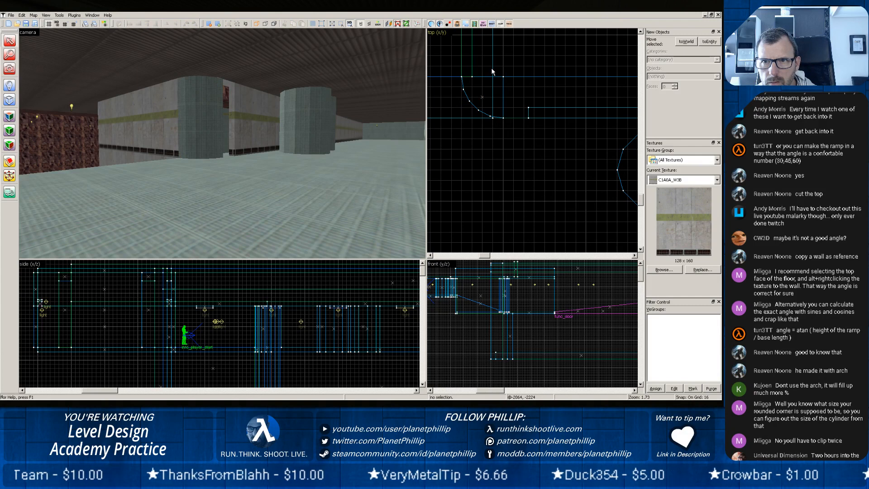
click(493, 71)
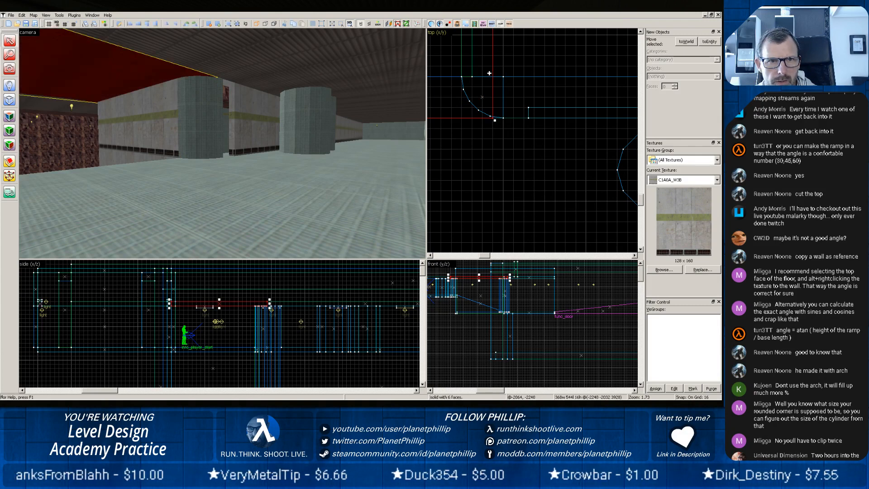
click(521, 118)
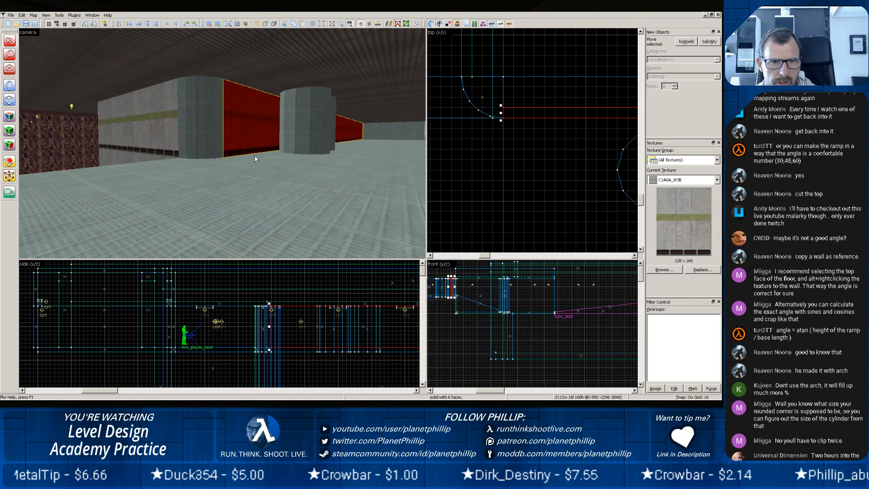
Wrap the long wall's C1A0A_W3B texture with continuous alignment around the curved faces of the rounded corner.
click(223, 168)
click(201, 144)
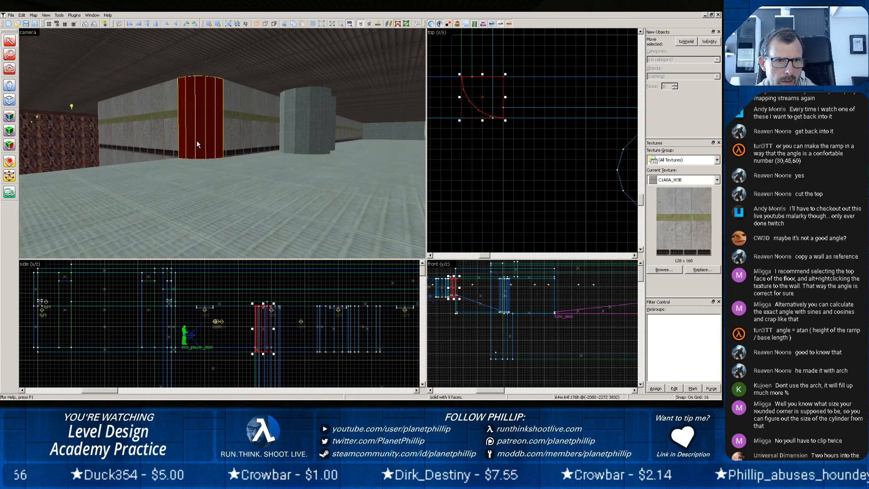
click(235, 133)
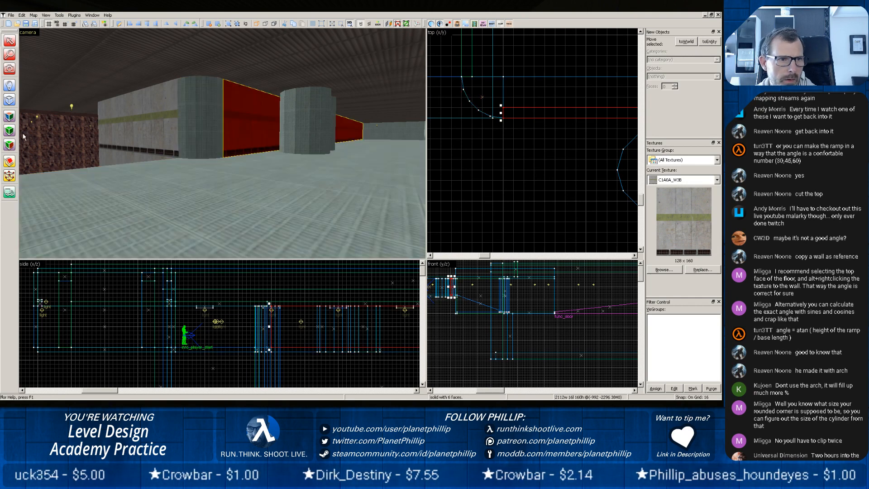
click(9, 116)
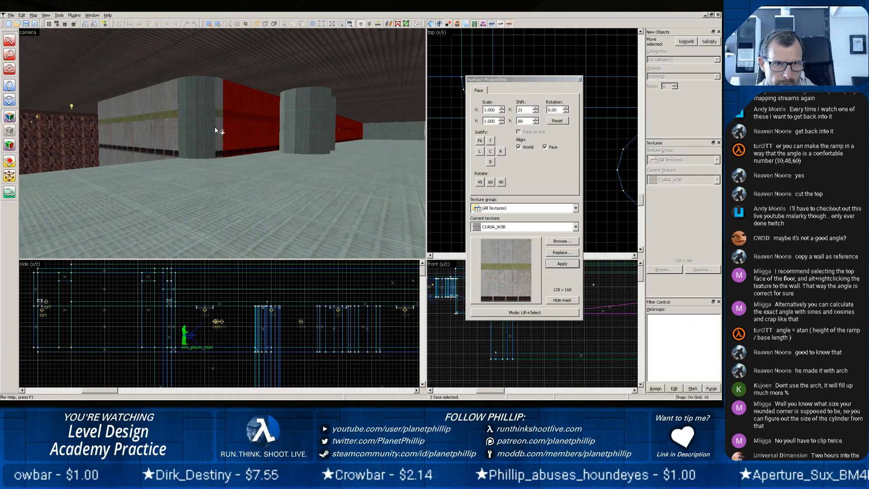
alt+right_click(212, 128)
alt+right_click(203, 131)
alt+right_click(194, 135)
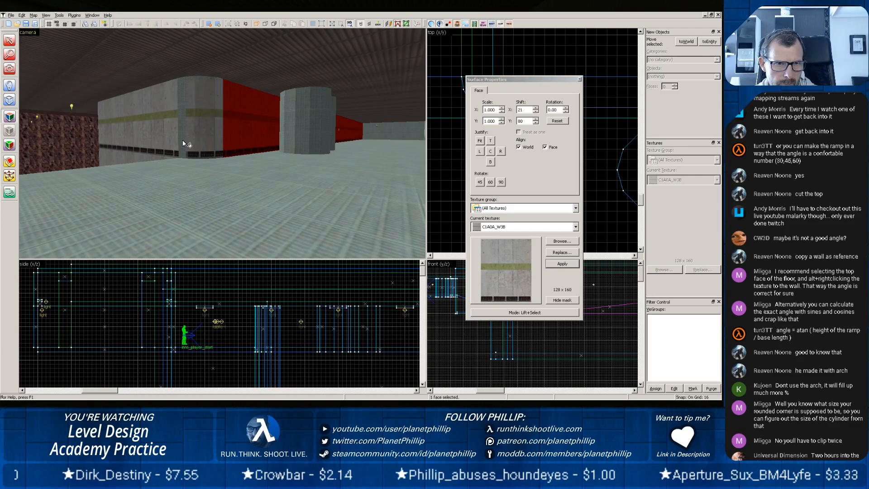
alt+right_click(182, 141)
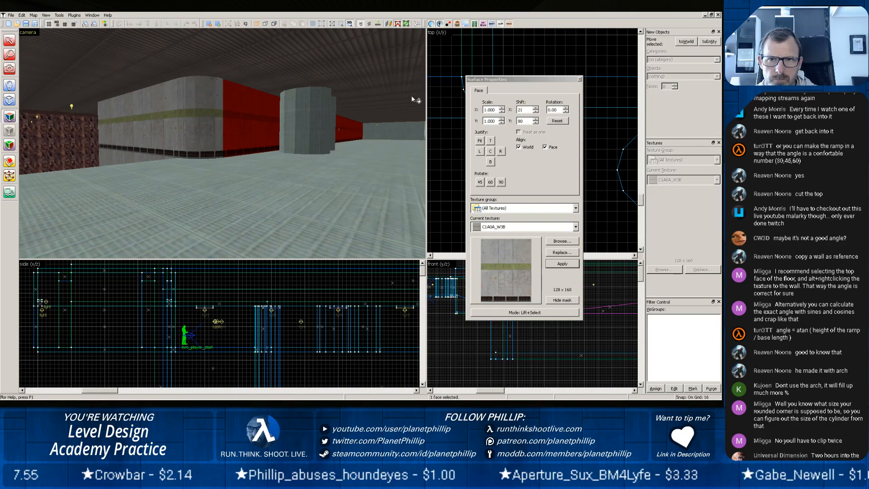
click(580, 81)
Reduce the wall beside the ramp to 160 units high from its lower edge and place a copy of it underneath, 160 units down.
key(z)
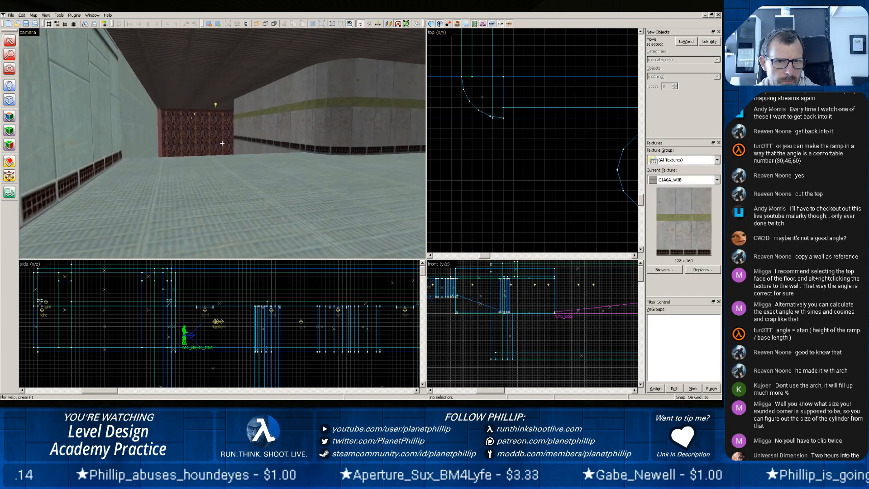
key(w)
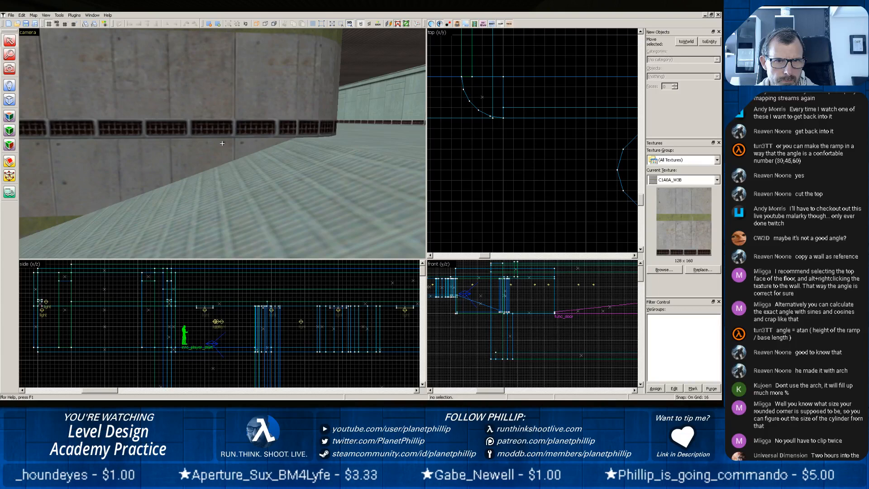
key(z)
click(209, 118)
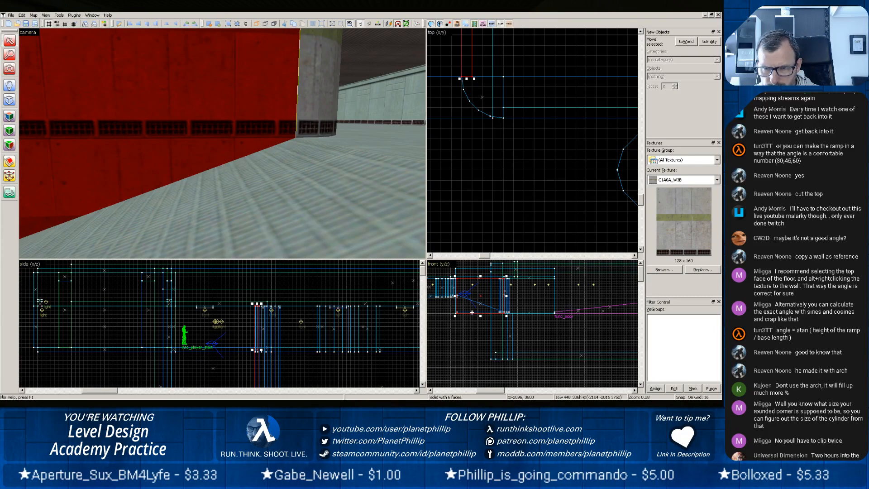
drag(480, 315, 487, 301)
scroll(485, 303, up, 5)
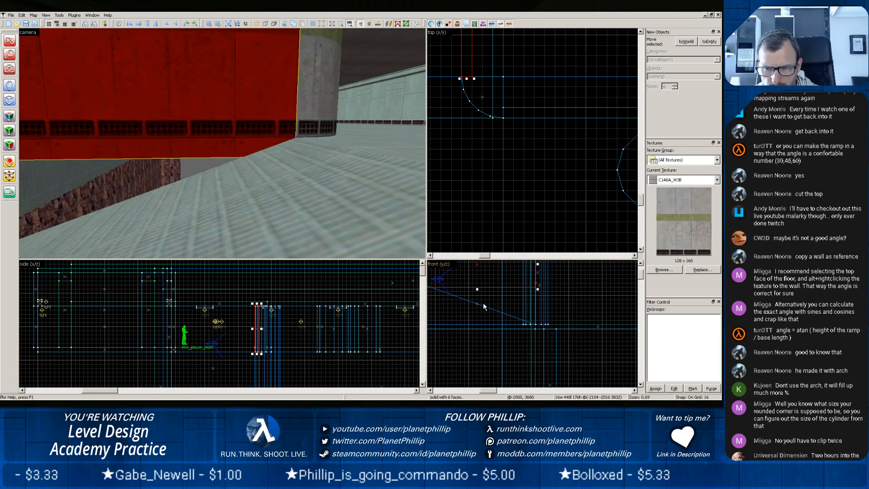
click(481, 308)
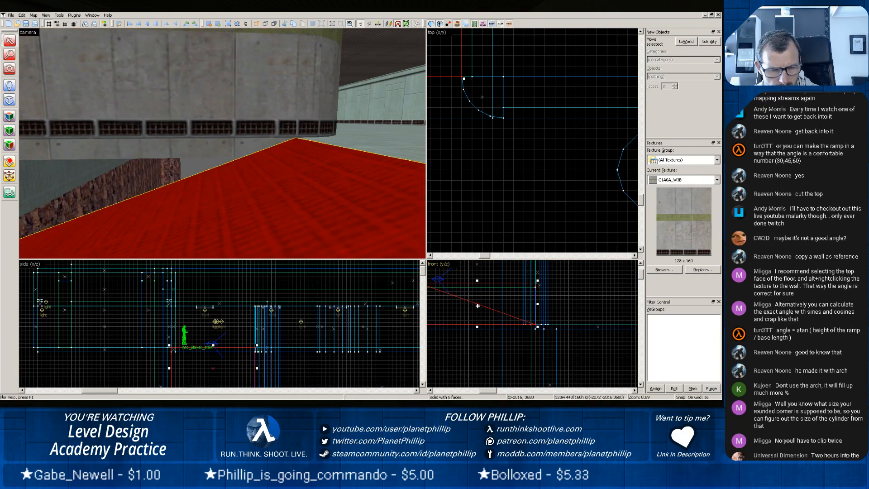
click(181, 122)
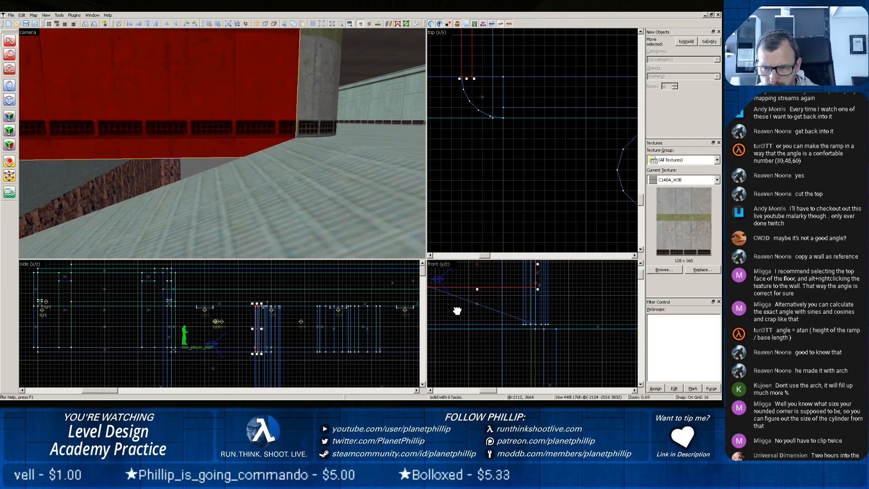
drag(456, 310, 496, 321)
scroll(526, 308, up, 2)
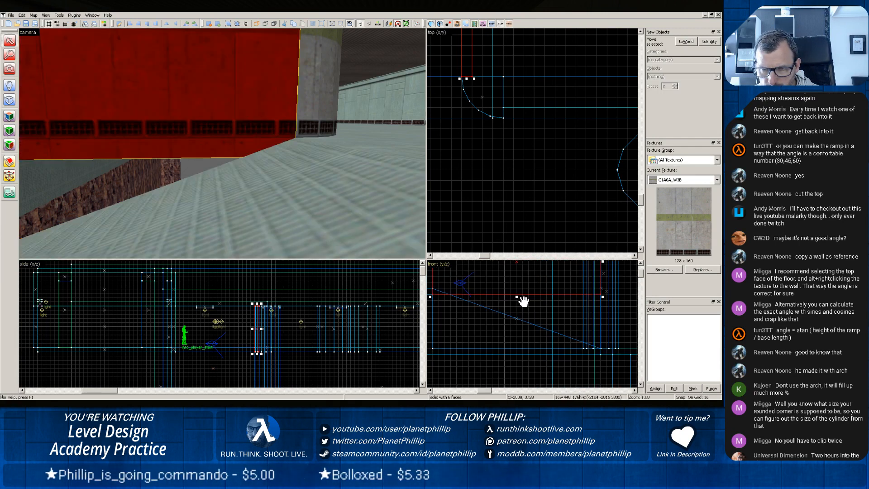
drag(517, 298, 516, 292)
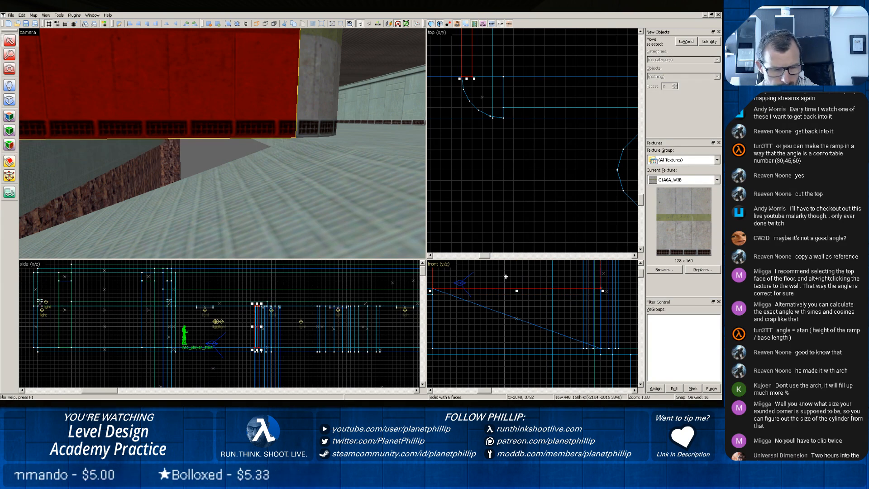
mouse_move(505, 275)
shift+mouse_down()
mouse_move(501, 349)
mouse_move(501, 337)
shift+mouse_up()
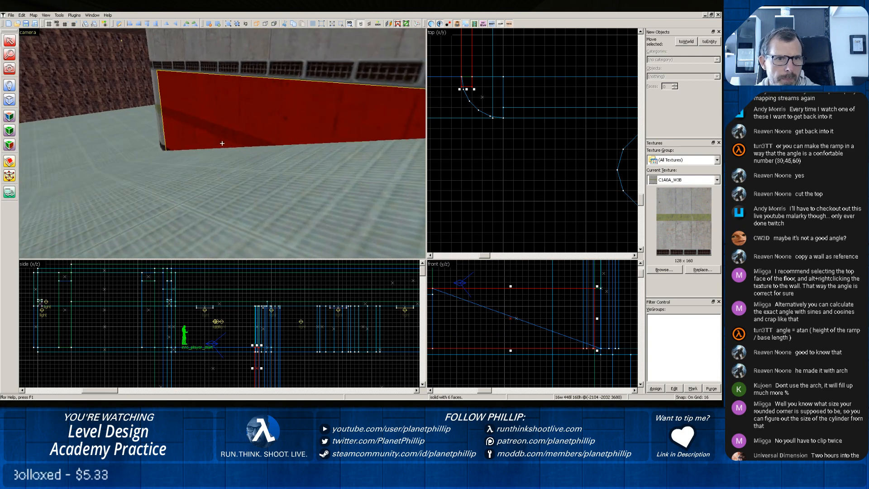
Apply the C1A0_WX texture to all faces of the lower wall copy beside the ramp.
click(176, 156)
click(192, 111)
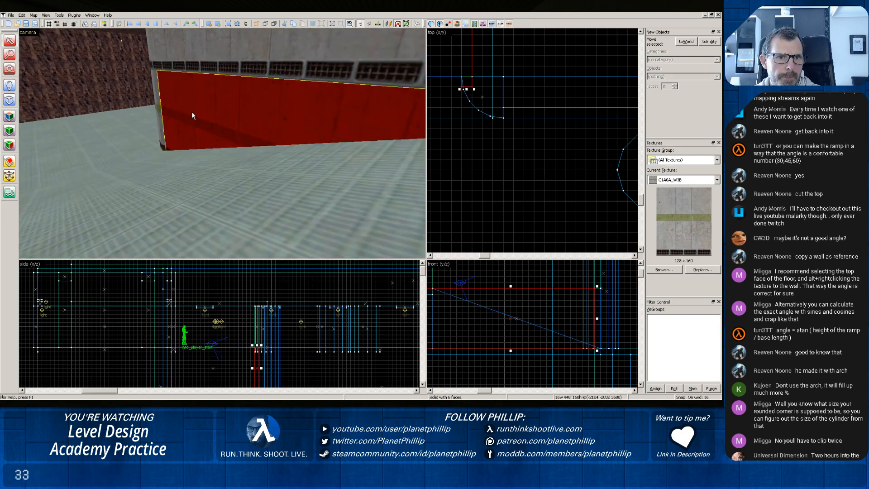
click(10, 117)
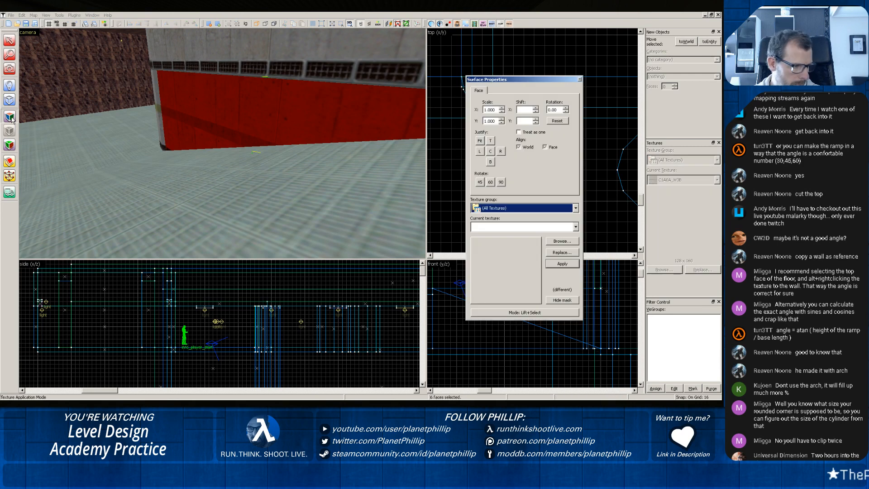
click(559, 238)
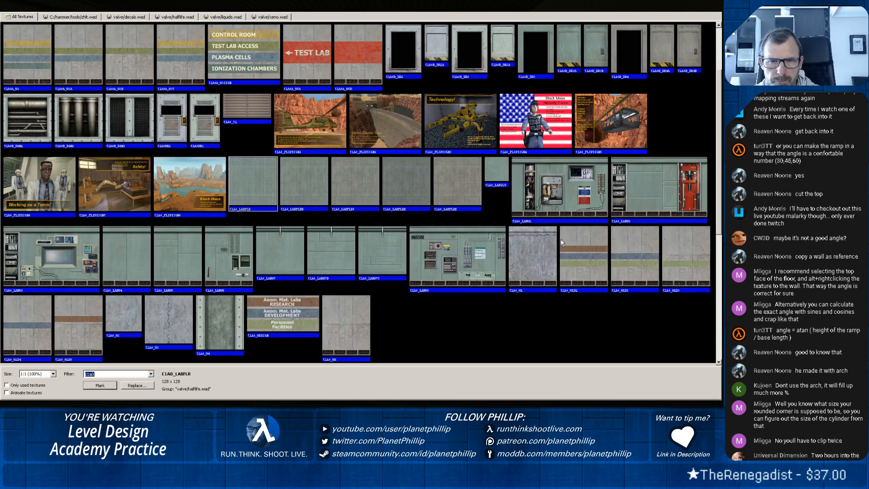
double_click(361, 324)
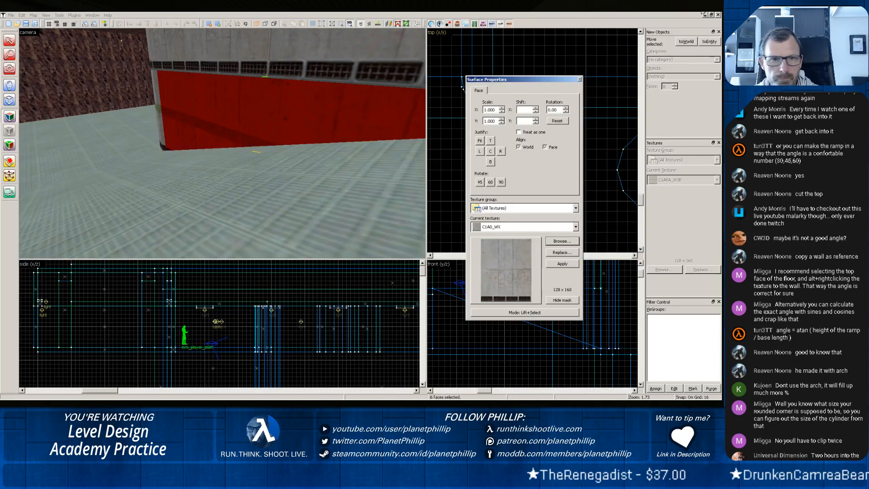
click(558, 266)
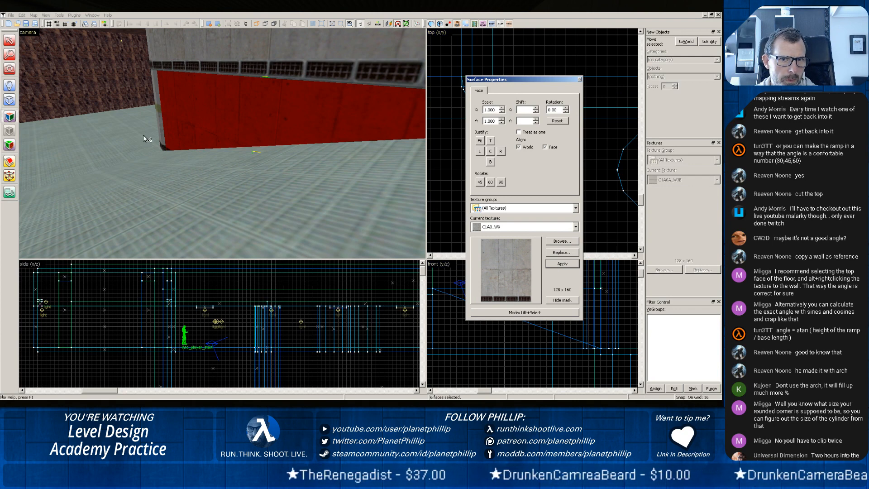
Examine the retextured lower wall, the ramp surface and the rounded corner from several sides.
click(210, 123)
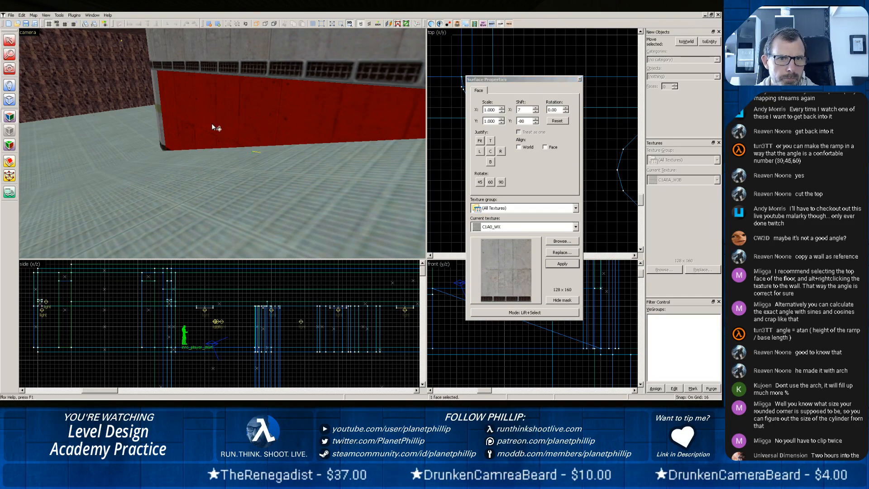
click(222, 167)
scroll(113, 154, up, 3)
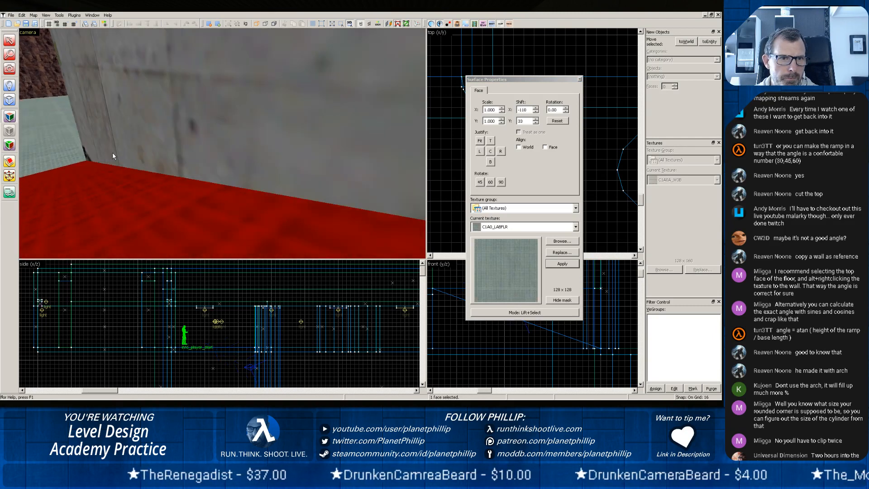
key(z)
key(z)
scroll(221, 145, up, 4)
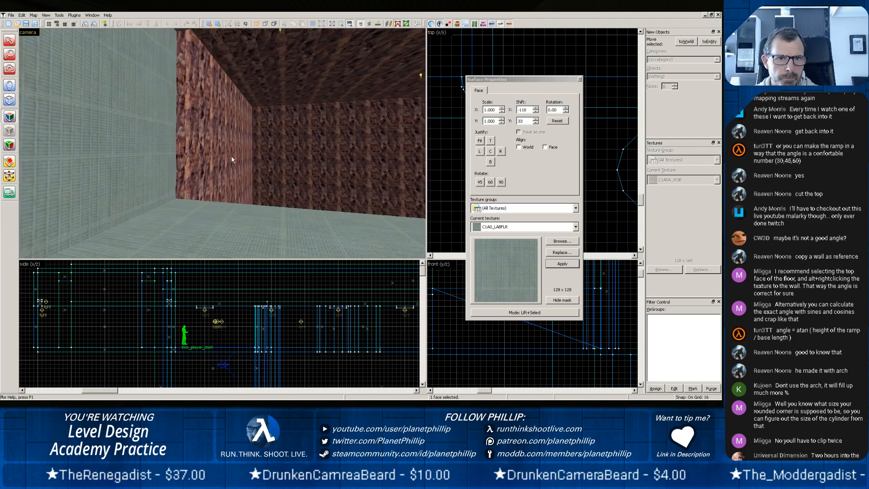
key(z)
key(z)
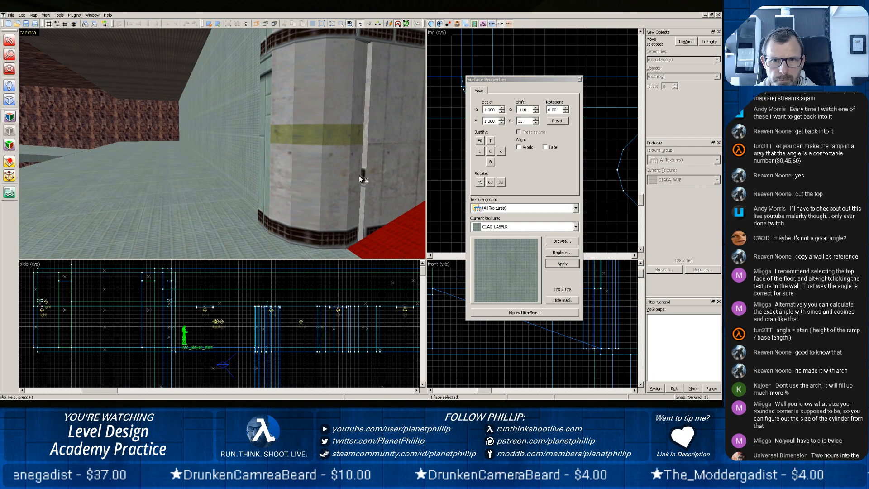
scroll(381, 143, down, 3)
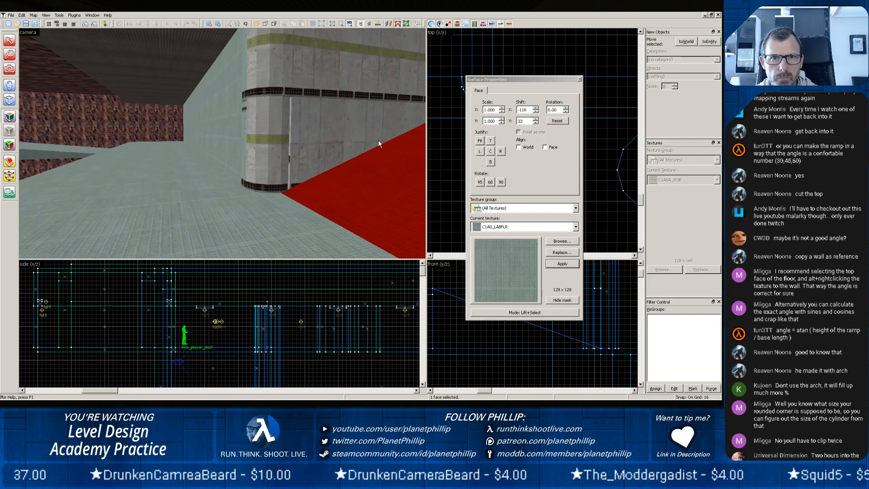
scroll(379, 140, down, 2)
scroll(357, 140, up, 2)
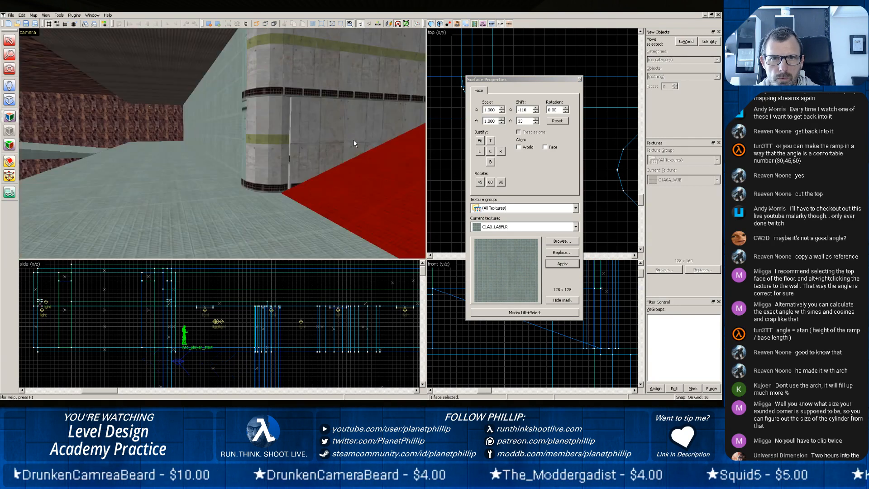
key(z)
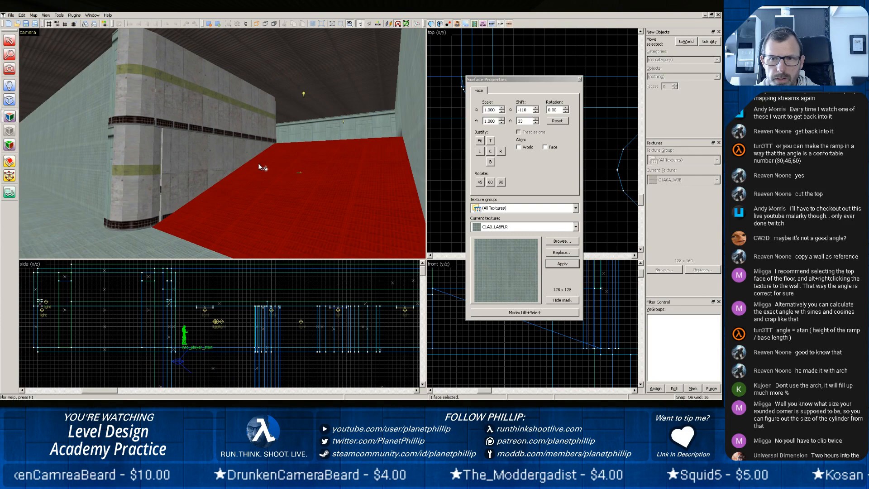
click(580, 79)
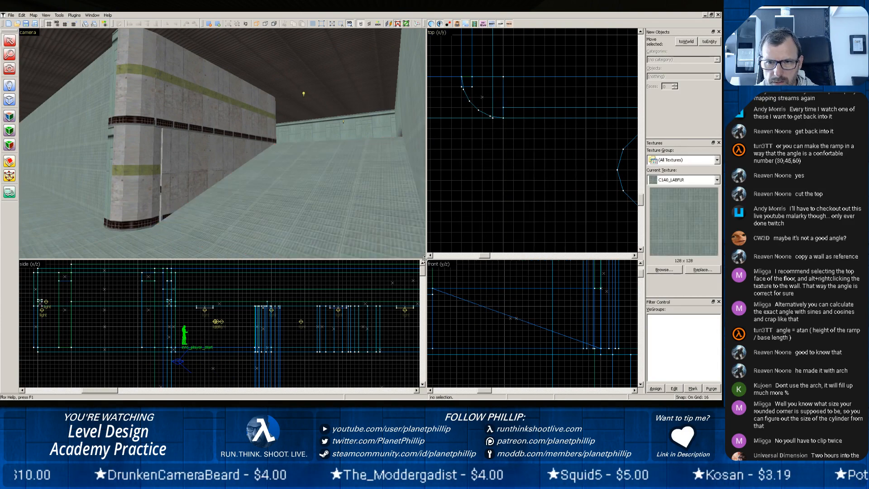
Delete the two leftover cylinders standing near the rounded corner piece at the ramp's upper end.
drag(423, 254, 297, 204)
scroll(440, 124, down, 3)
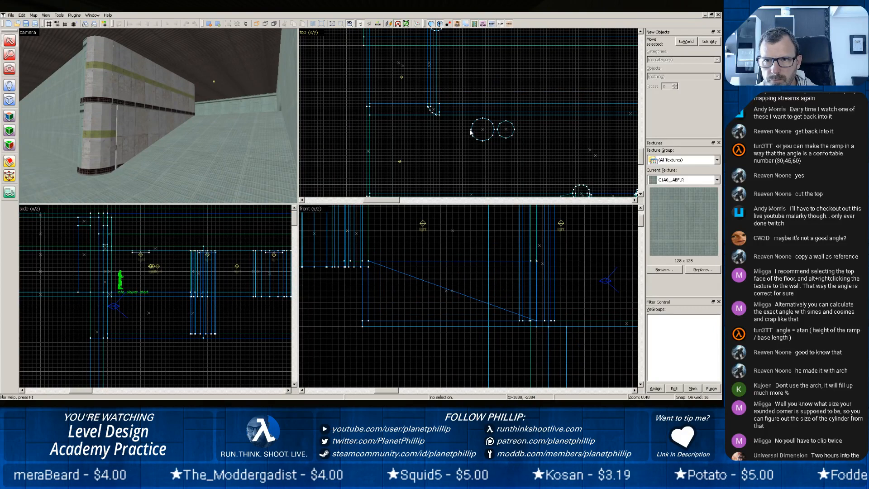
click(472, 134)
key(Delete)
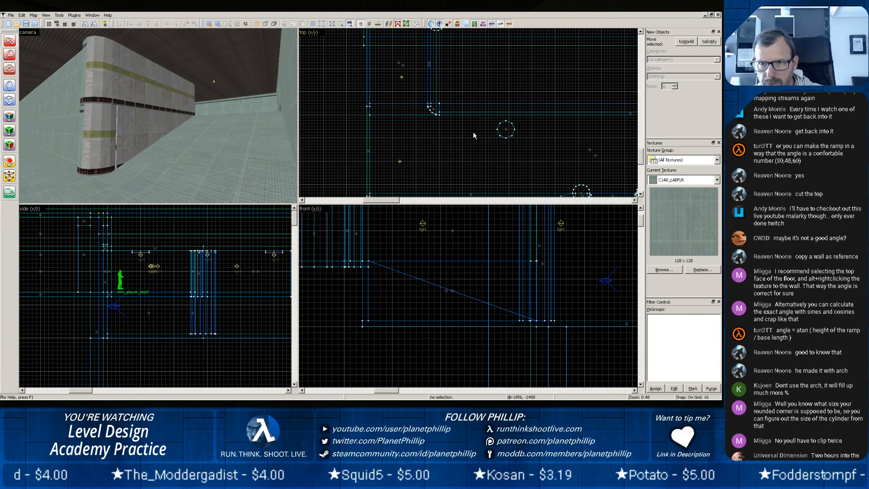
click(498, 134)
key(Delete)
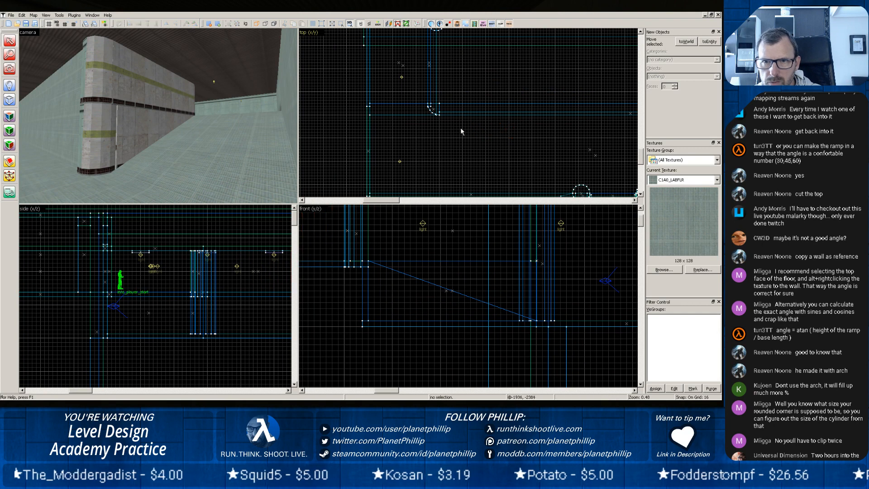
Copy the quarter-round corner piece to the other end of the ramp wall and rotate the copy 90 degrees clockwise.
click(431, 113)
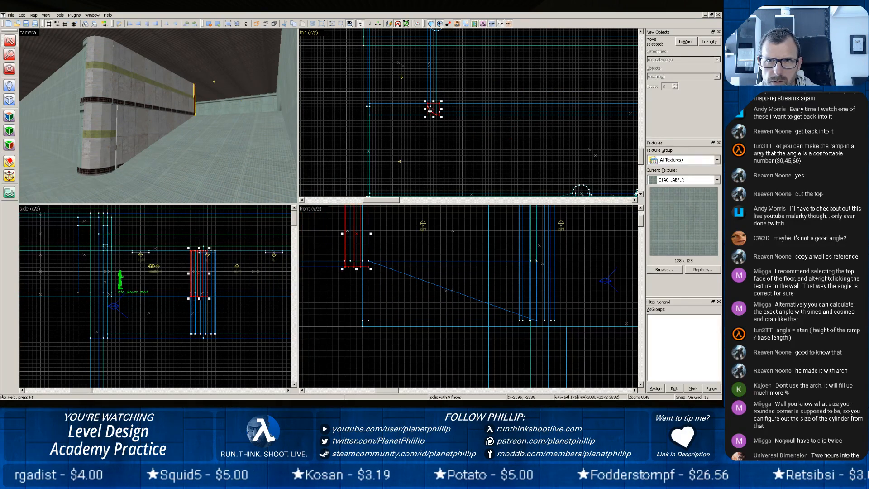
click(418, 118)
mouse_move(417, 114)
mouse_down()
mouse_move(410, 53)
mouse_move(422, 42)
mouse_up()
click(432, 109)
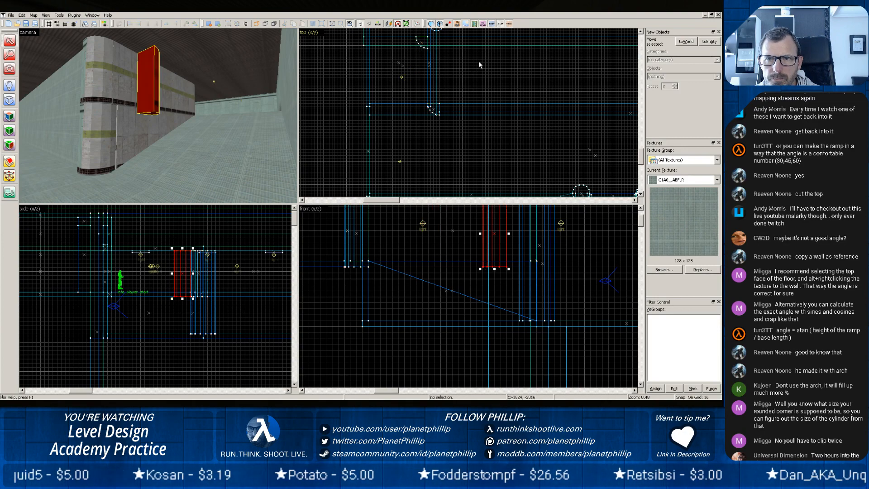
drag(479, 61, 474, 124)
drag(458, 59, 453, 176)
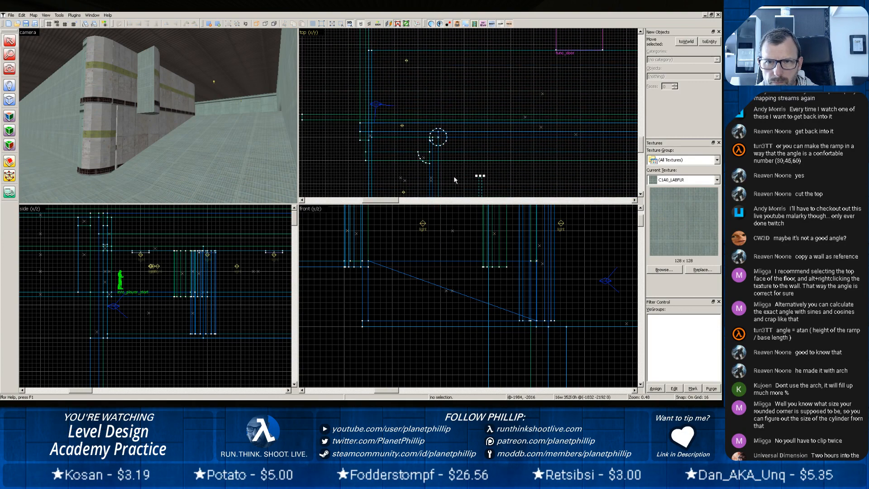
scroll(453, 173, up, 4)
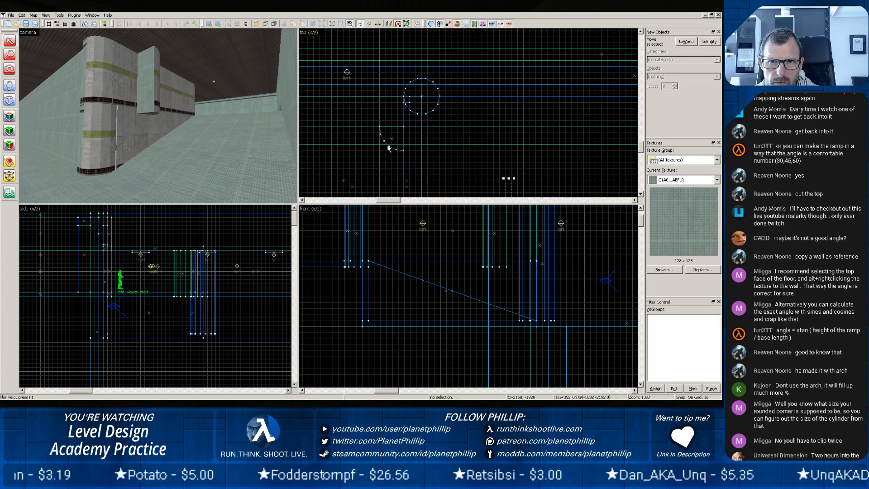
click(389, 143)
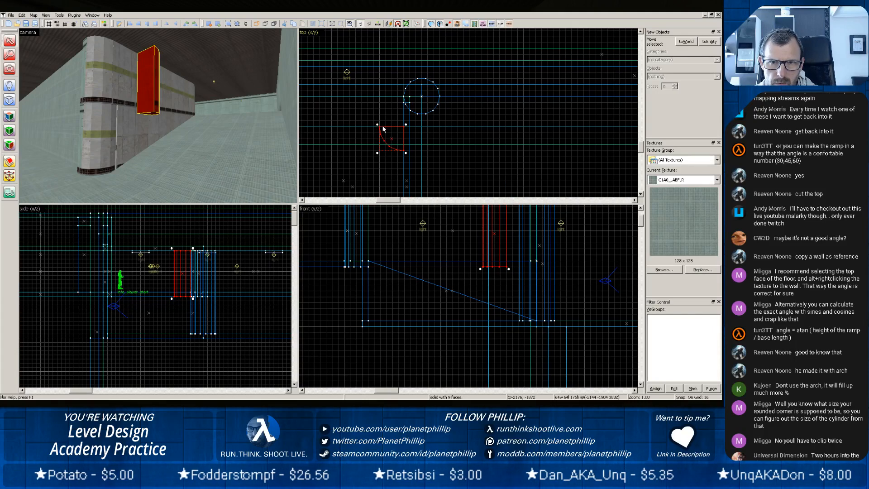
drag(378, 125, 412, 124)
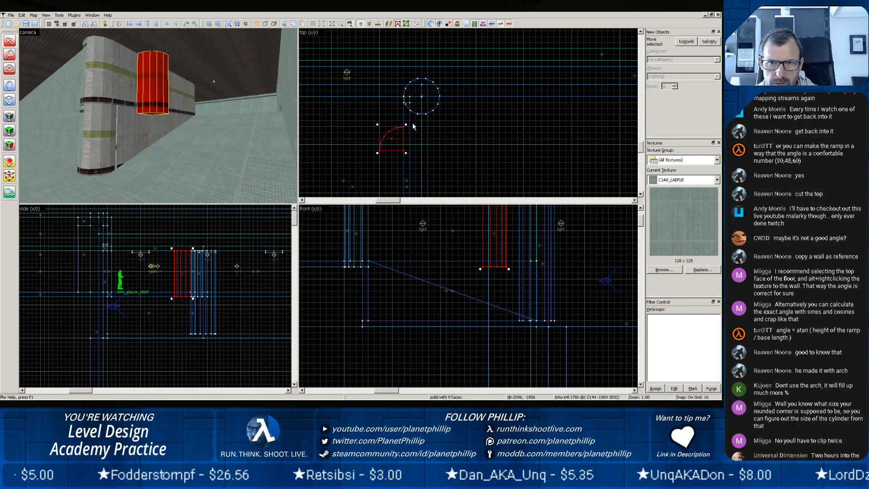
Delete the full cylinder at the wall's end and move the rotated quarter-round piece into its place.
click(101, 128)
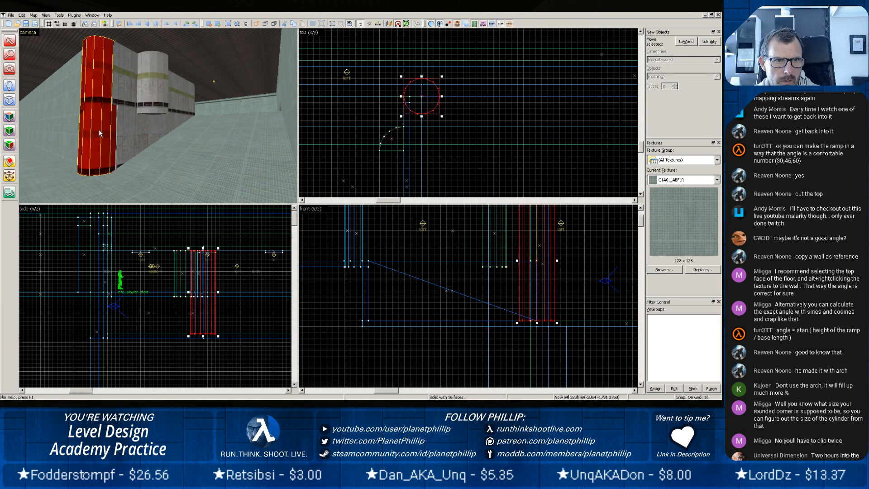
key(Delete)
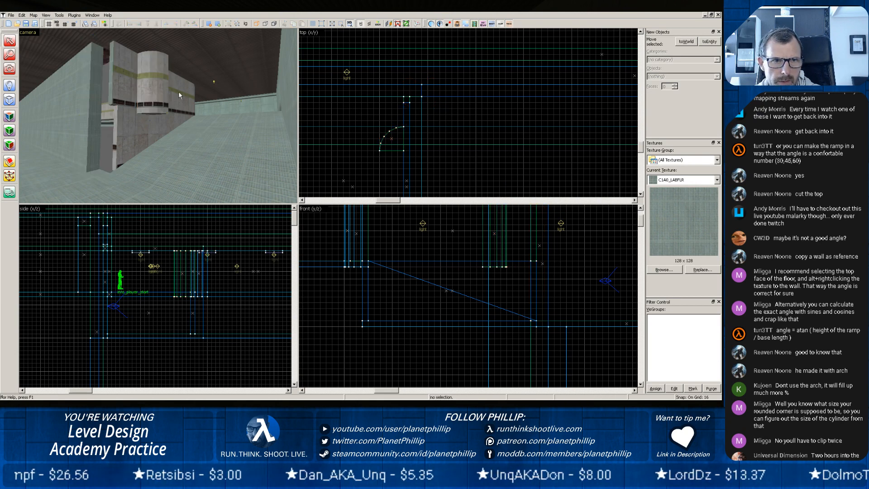
click(159, 89)
drag(389, 139, 415, 108)
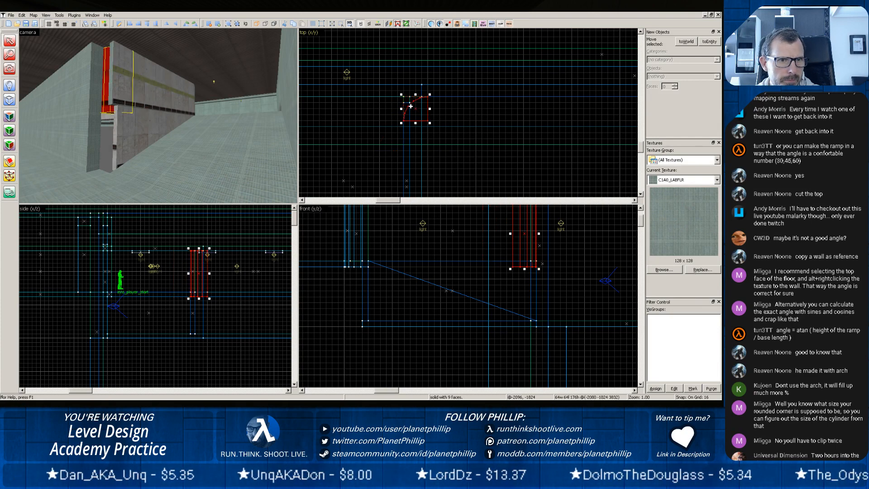
Shorten the upper wall beside the ramp so its end meets the flat side of the new rounded corner piece.
scroll(406, 114, down, 4)
click(400, 122)
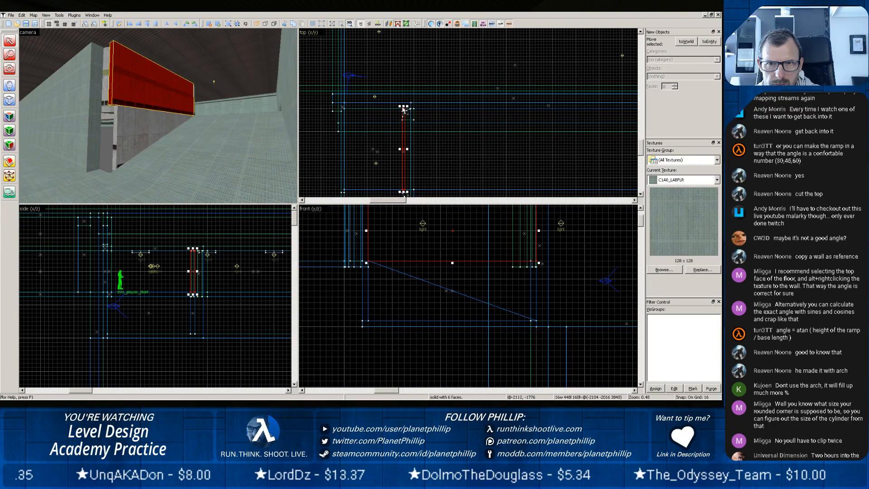
drag(404, 109, 403, 119)
scroll(384, 120, up, 5)
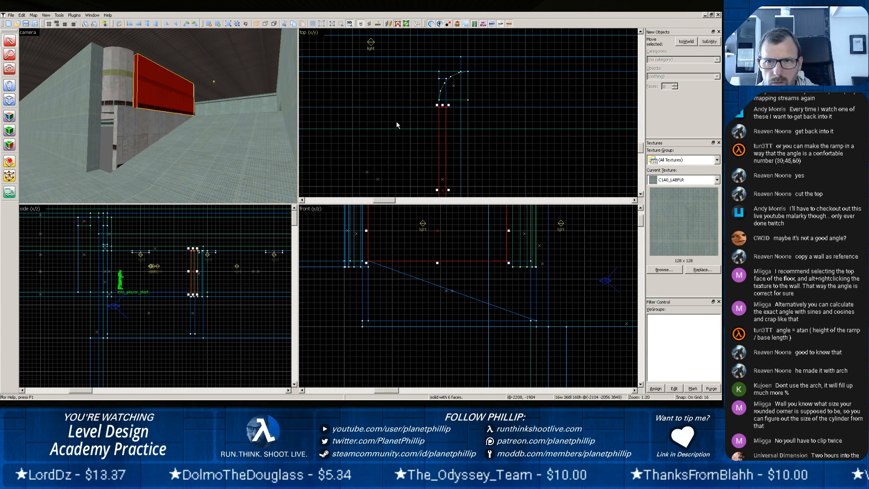
scroll(396, 125, up, 3)
drag(478, 88, 478, 88)
click(215, 125)
Reduce the new rounded corner piece to 160 units high from its lower edge.
click(115, 88)
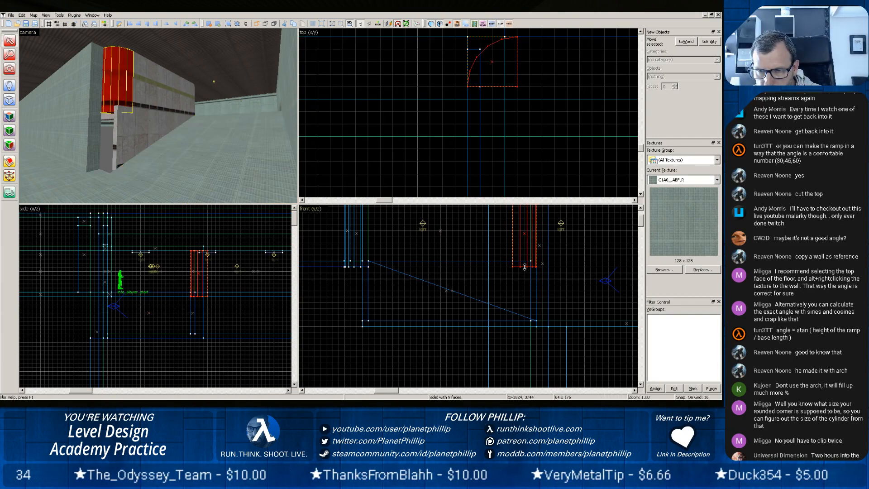
drag(524, 269, 523, 257)
click(160, 130)
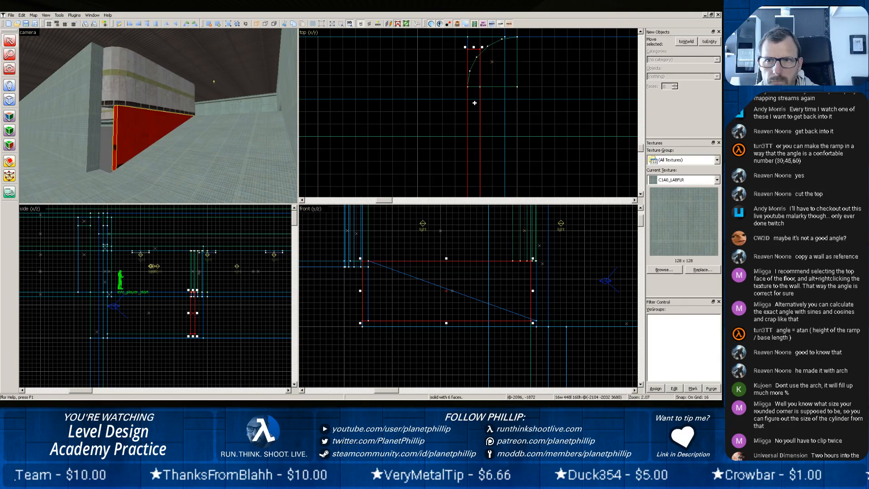
Place a copy of the rounded corner piece 160 units below it and extend the copy's lower end down into the floor.
click(115, 85)
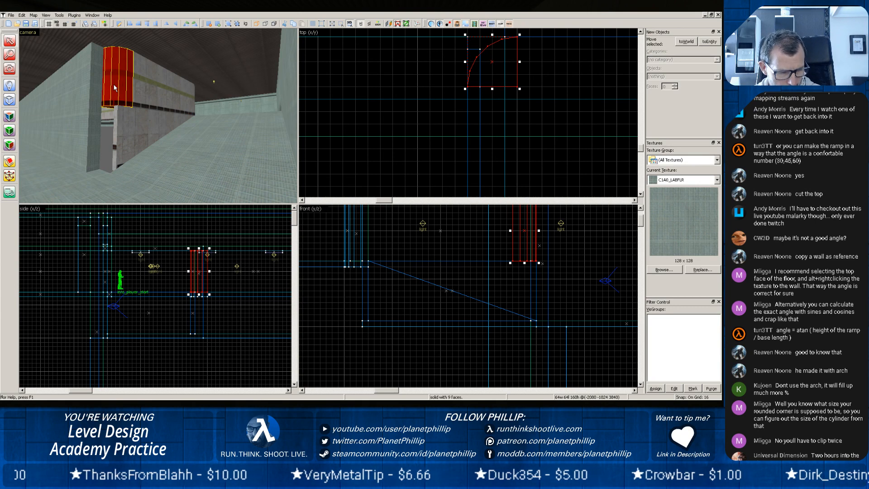
shift+drag(523, 225, 523, 283)
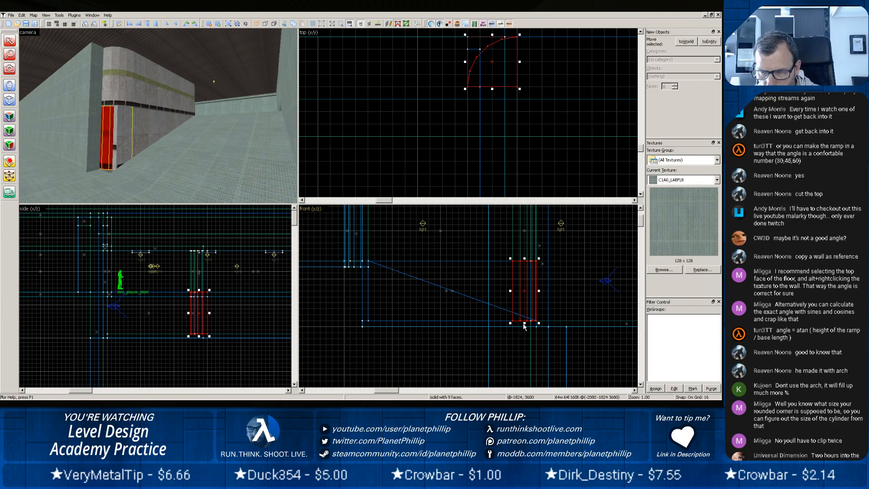
drag(525, 323, 525, 329)
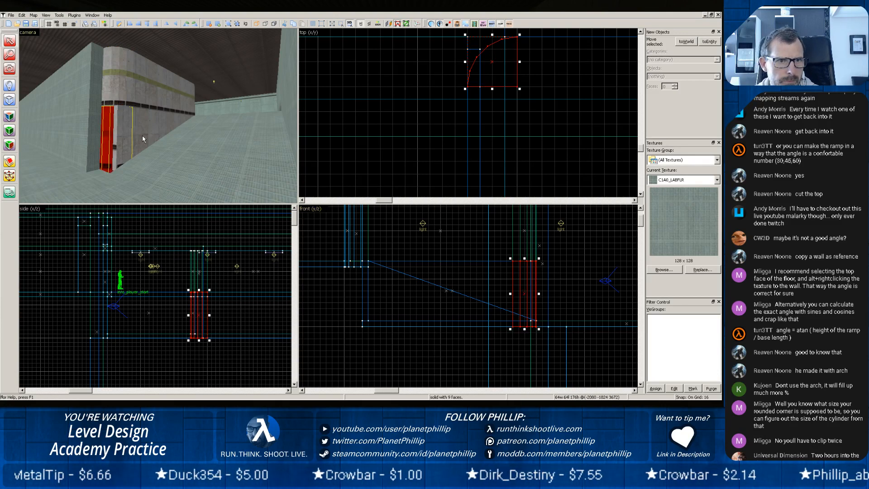
Shorten the lower wall beside the ramp to 400 units so its end meets the lower rounded corner piece.
click(120, 121)
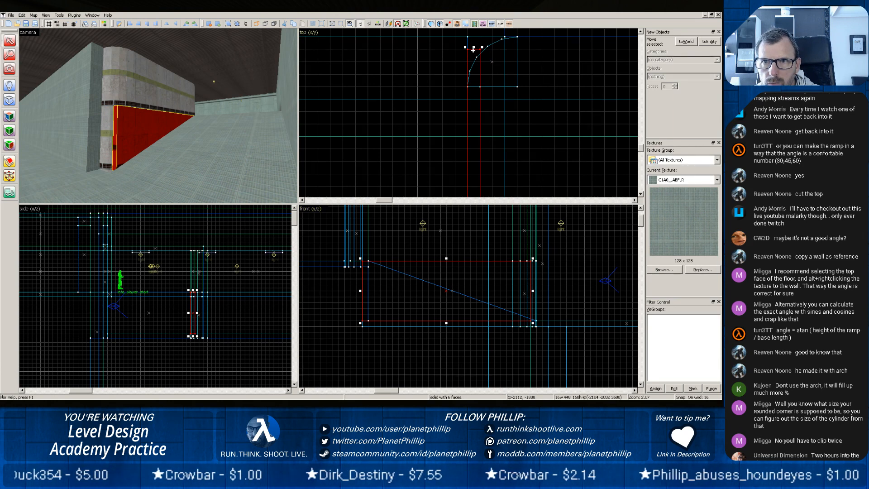
drag(474, 49, 474, 85)
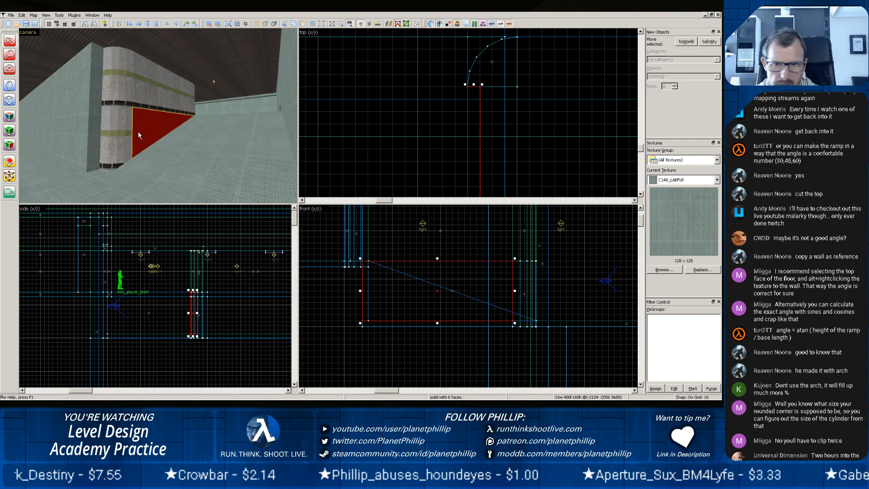
scroll(546, 110, down, 3)
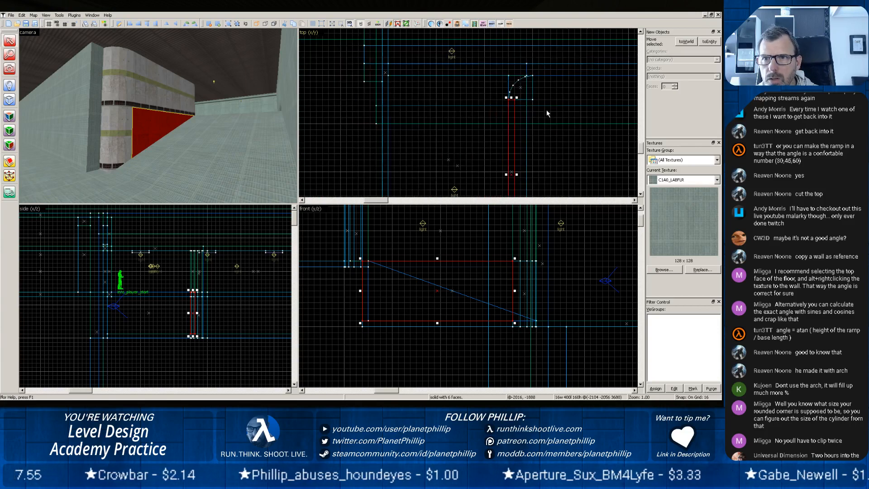
Move the upper and lower rounded corner pieces together 32 units outward, away from the ends of the ramp walls.
scroll(546, 109, down, 1)
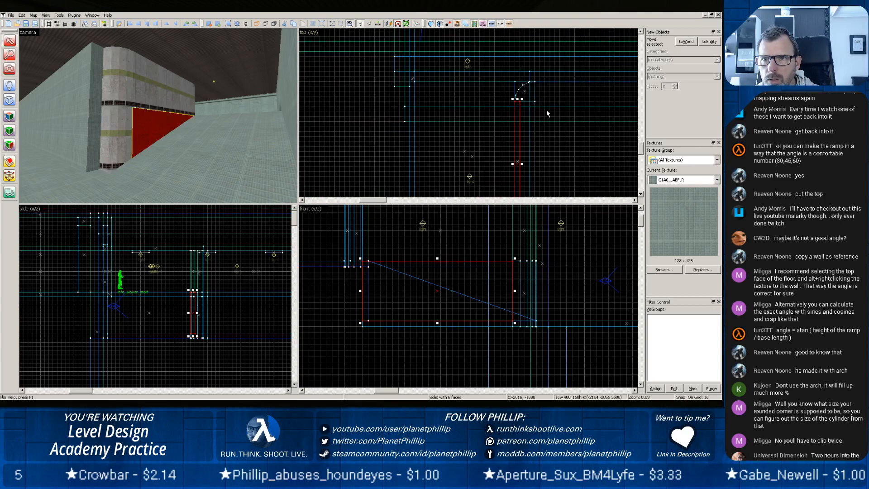
click(119, 78)
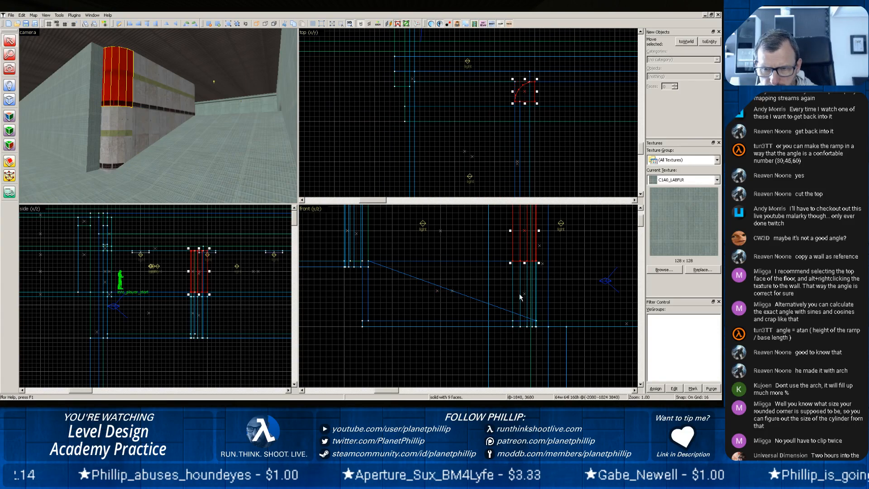
drag(512, 224, 513, 291)
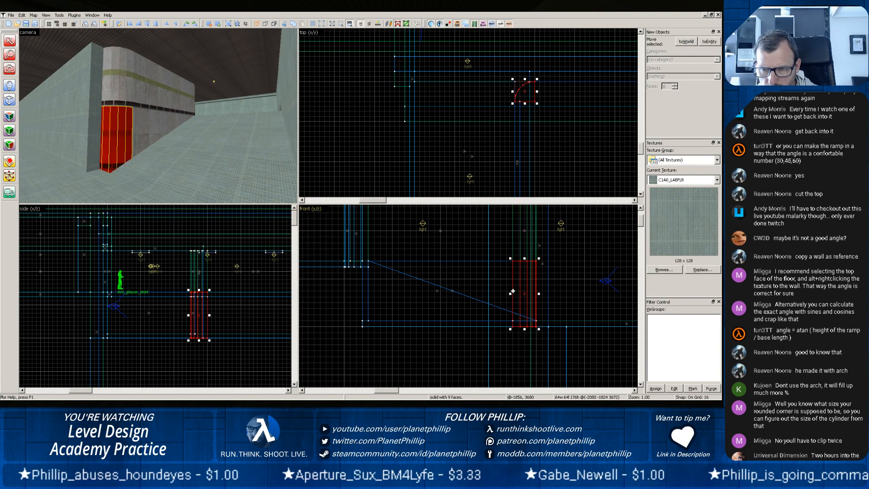
ctrl+click(515, 249)
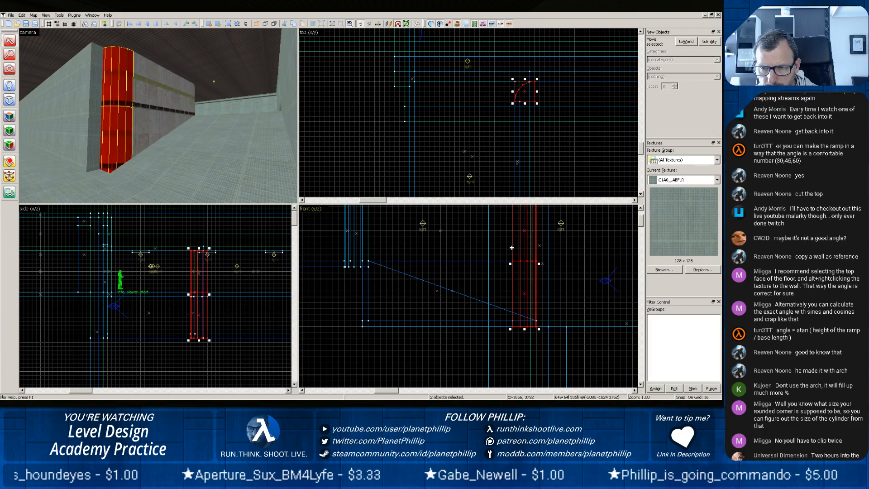
drag(524, 95, 517, 81)
Extend the lower ramp wall to 432 units and lengthen the upper wall so both meet the moved corner pieces.
click(135, 111)
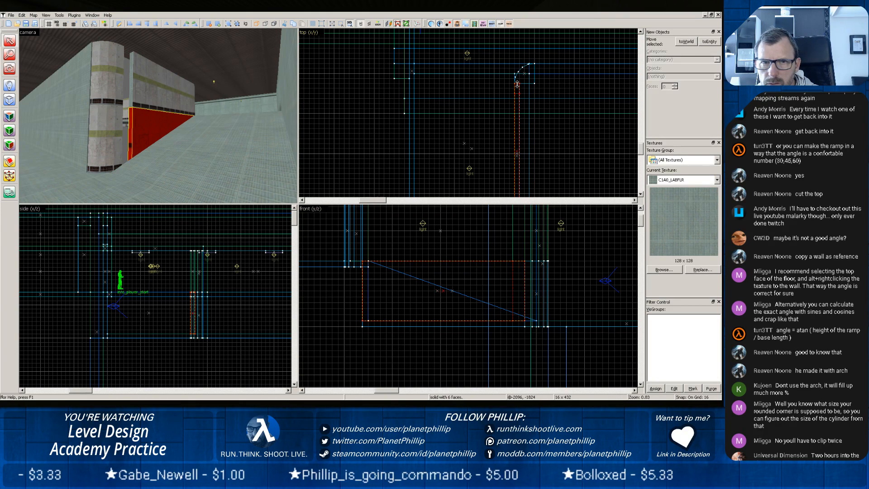
click(157, 83)
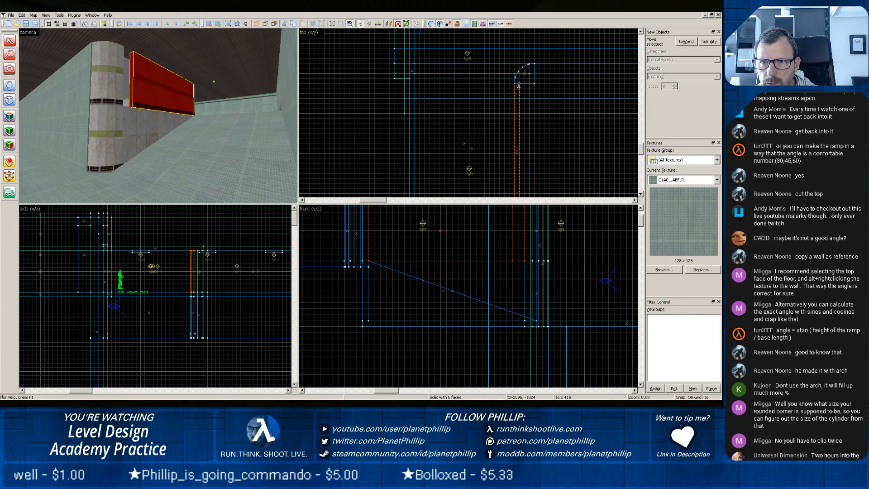
click(144, 154)
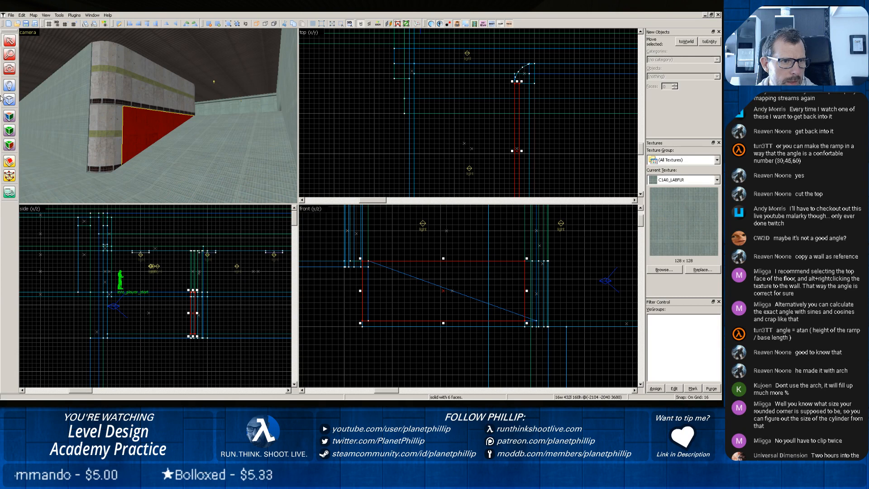
Wrap the C1A0_WX texture from the lower ramp wall's face around the lower corner piece and onto the adjoining long wall.
key(shift+a)
click(149, 127)
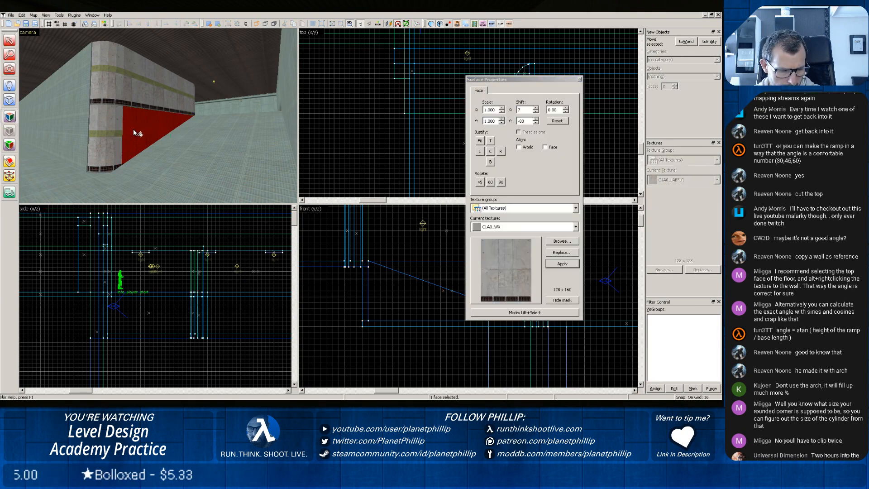
alt+right_click(121, 137)
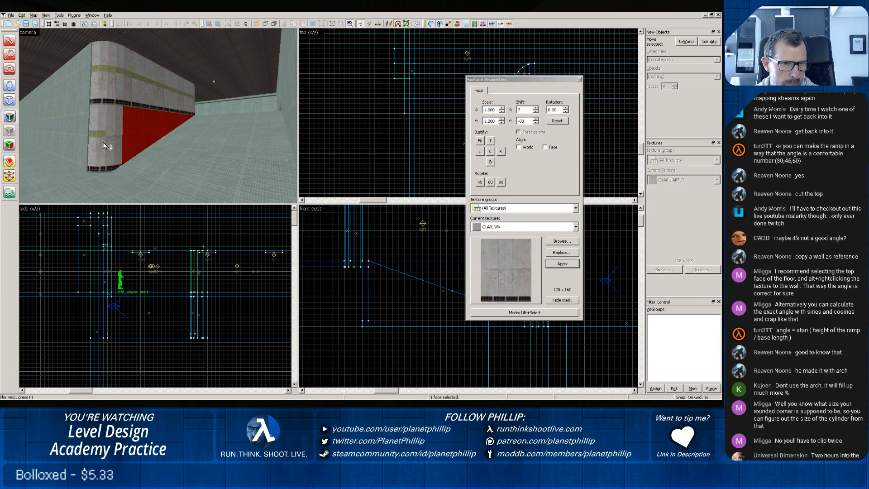
alt+right_click(99, 143)
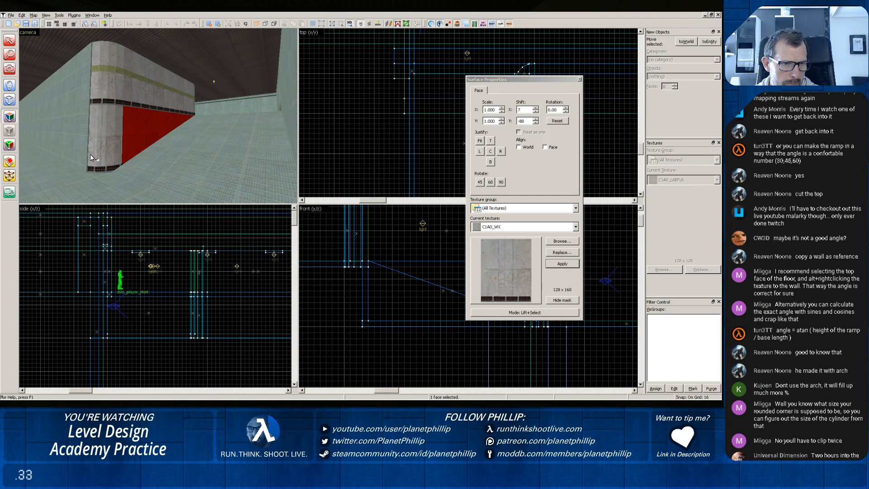
alt+right_click(85, 154)
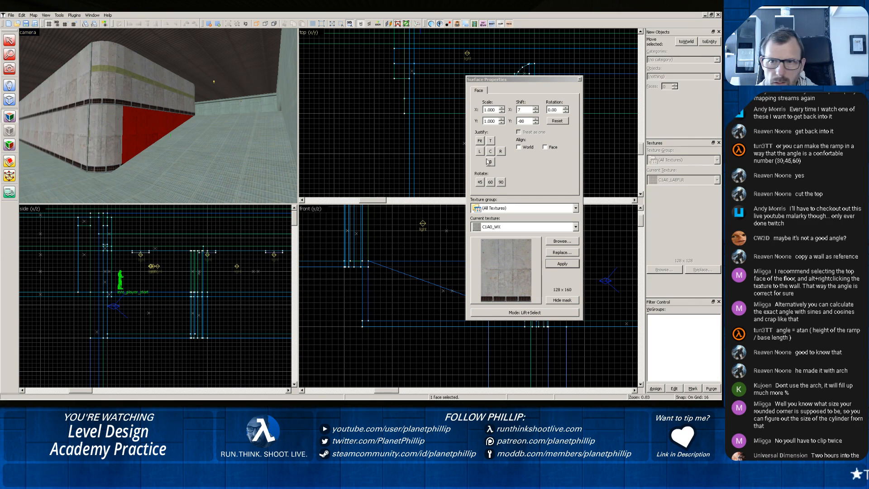
click(580, 79)
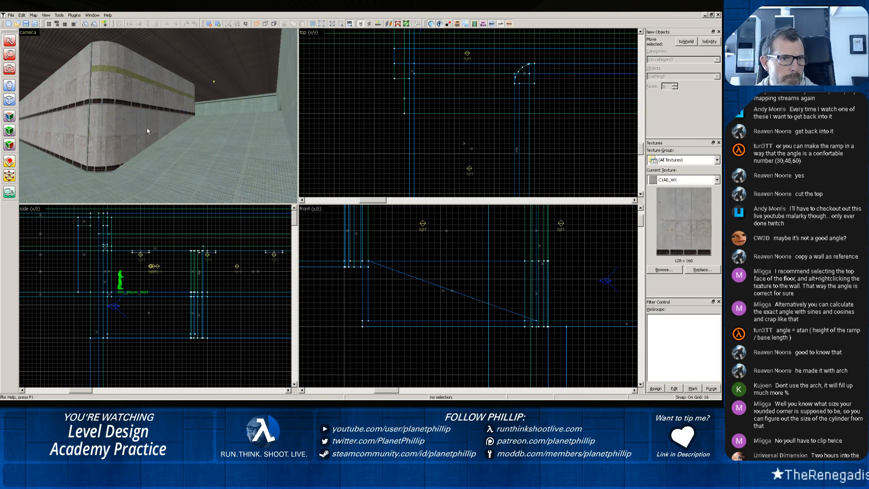
Shorten the long wall adjoining the corner so its end meets the rounded corner pieces' flat side.
scroll(93, 129, up, 5)
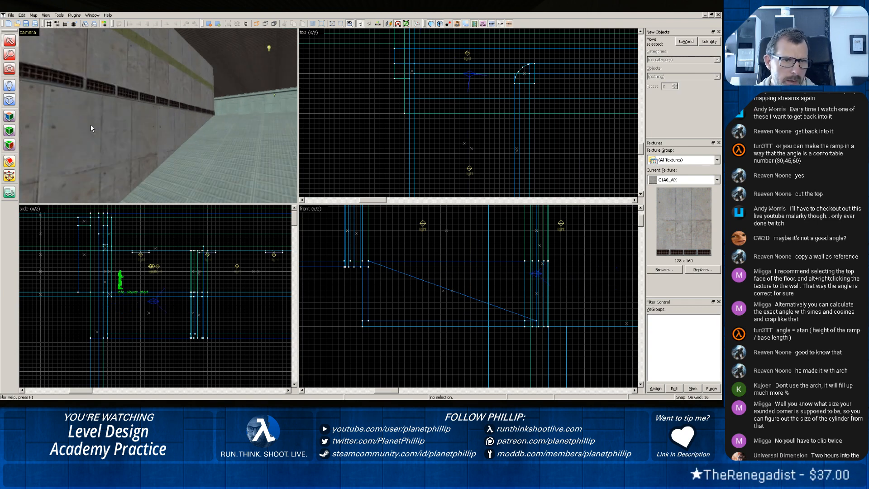
key(z)
key(w)
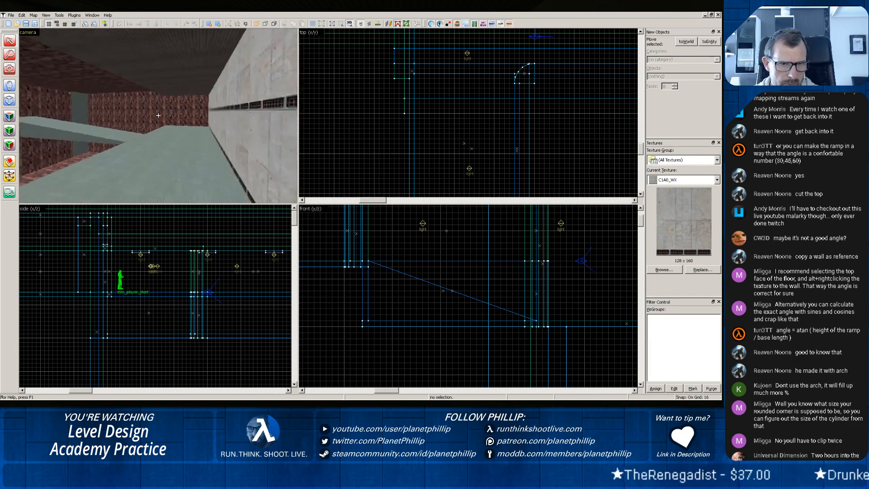
key(w)
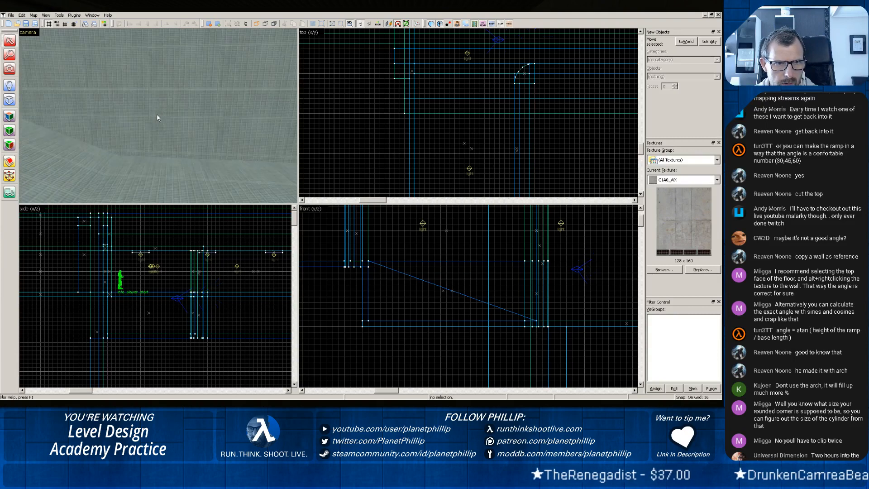
click(136, 116)
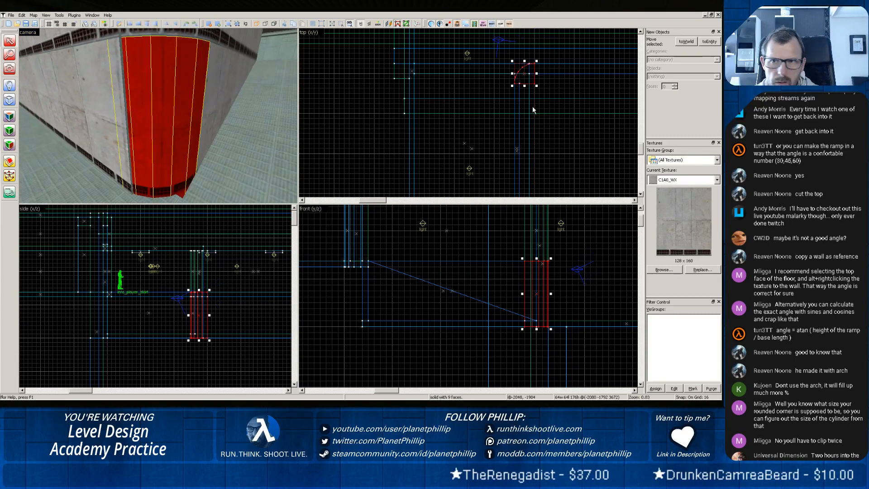
scroll(533, 106, up, 3)
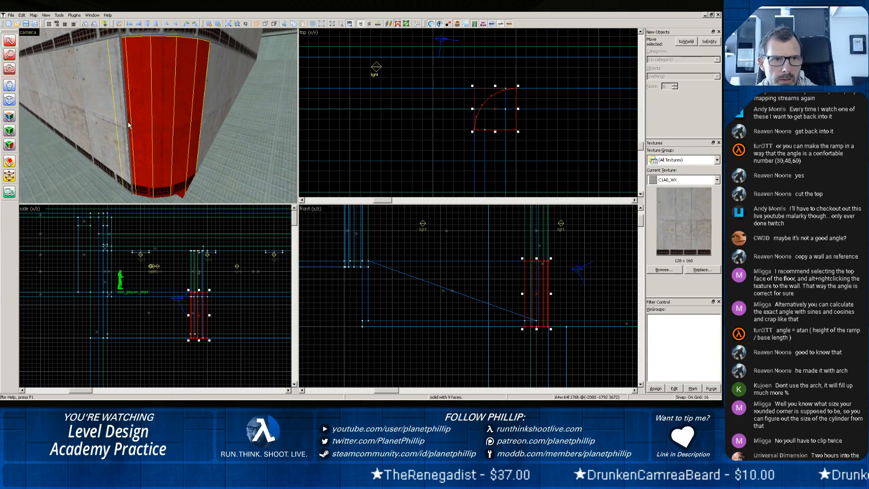
click(105, 110)
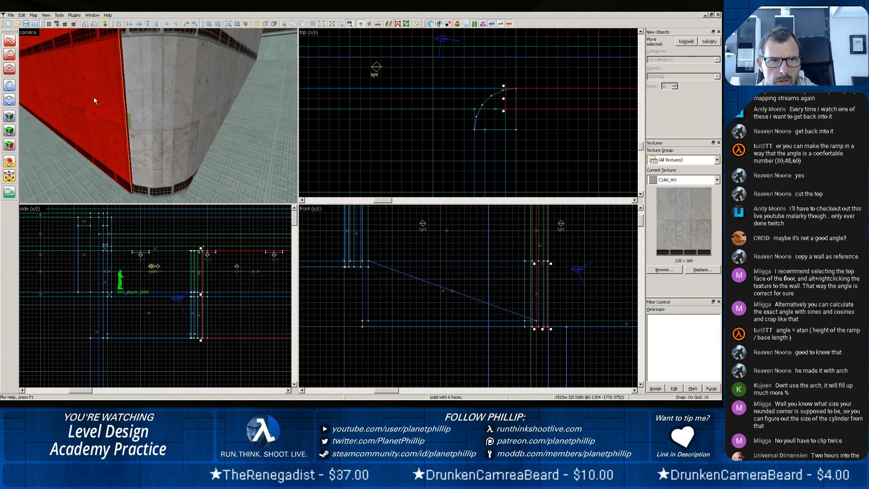
drag(503, 99, 516, 98)
Realign the C1A0_WX texture across the lower corner piece's curved faces to match the neighbouring walls.
click(200, 151)
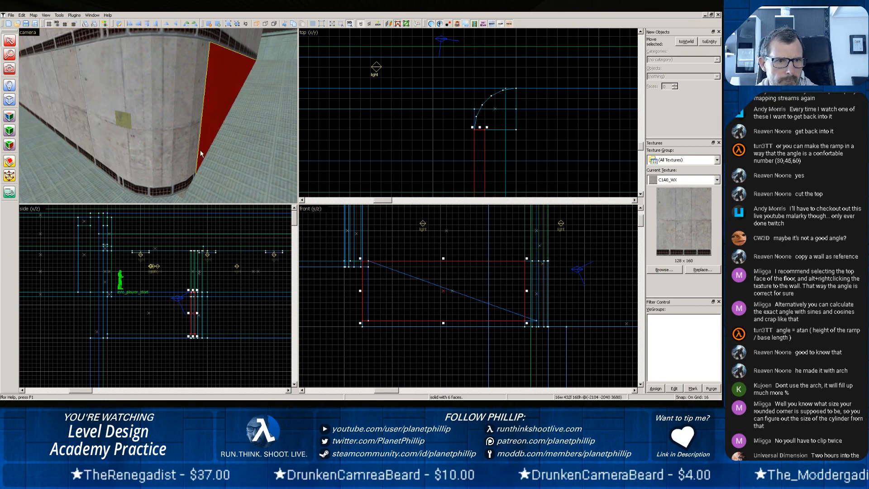
click(135, 153)
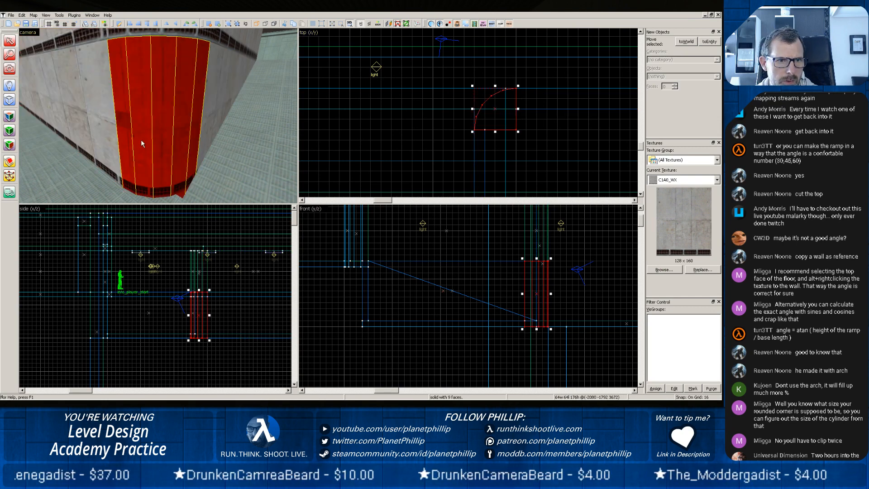
click(9, 116)
click(129, 126)
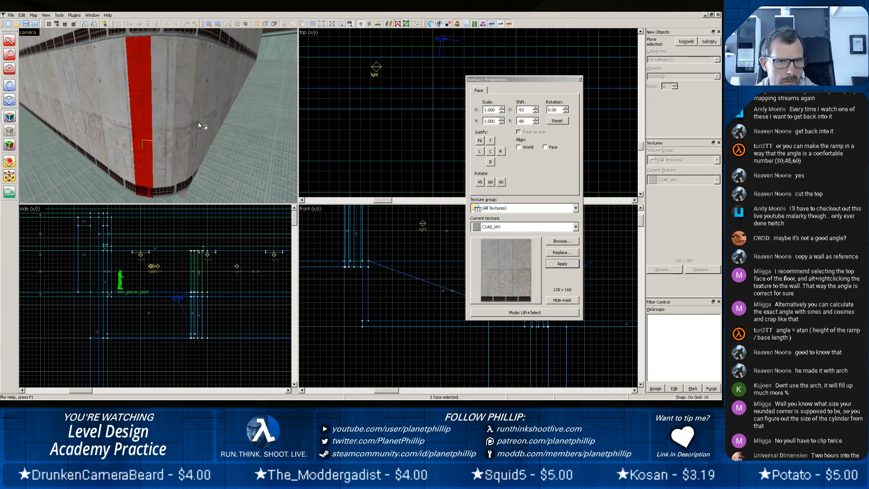
click(579, 79)
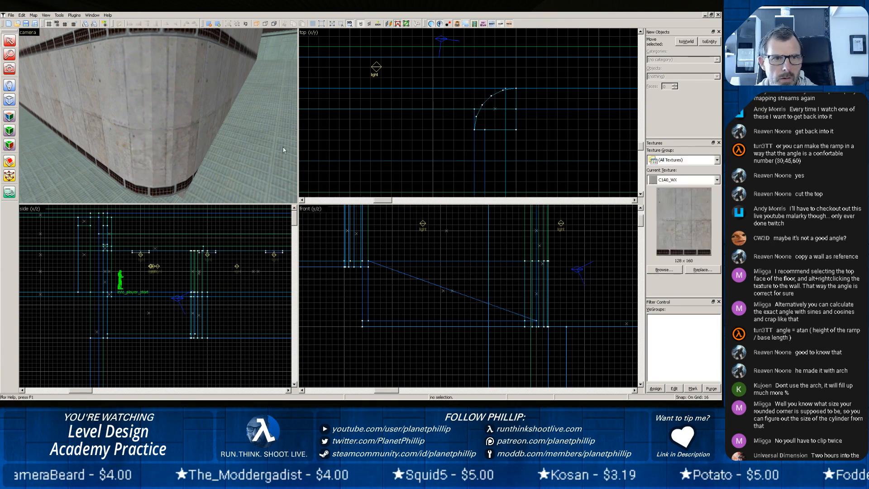
Shorten the ramp to 416 units so its foot lines up with the flat side of the lower corner piece.
key(z)
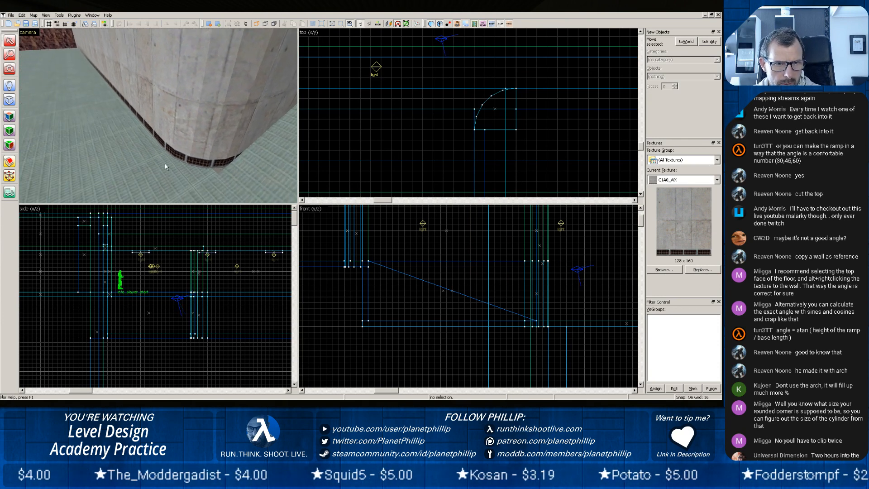
click(178, 177)
click(223, 170)
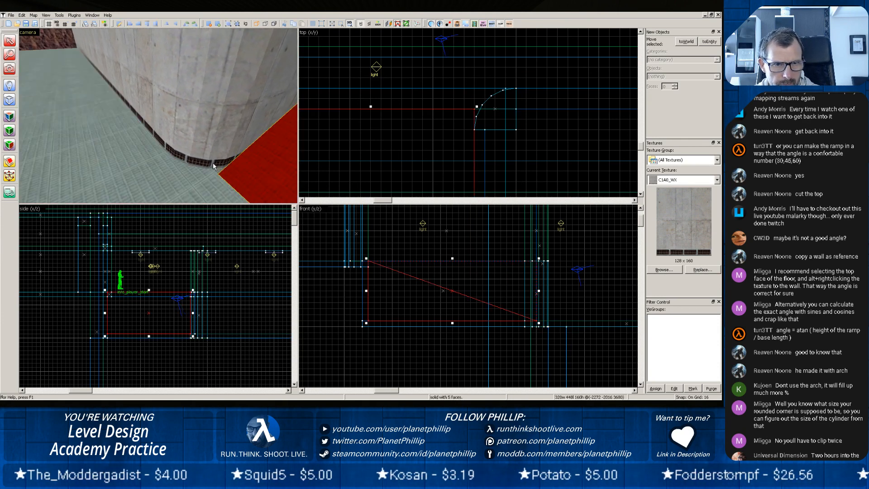
click(200, 173)
click(212, 160)
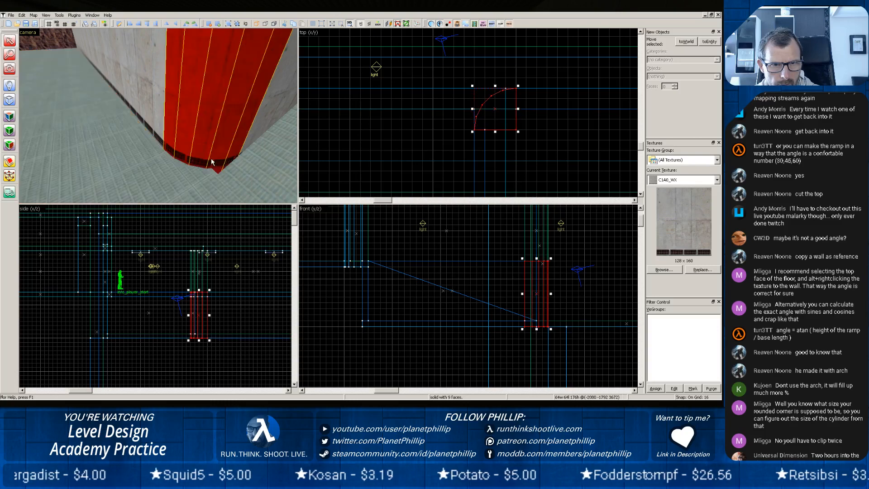
click(247, 172)
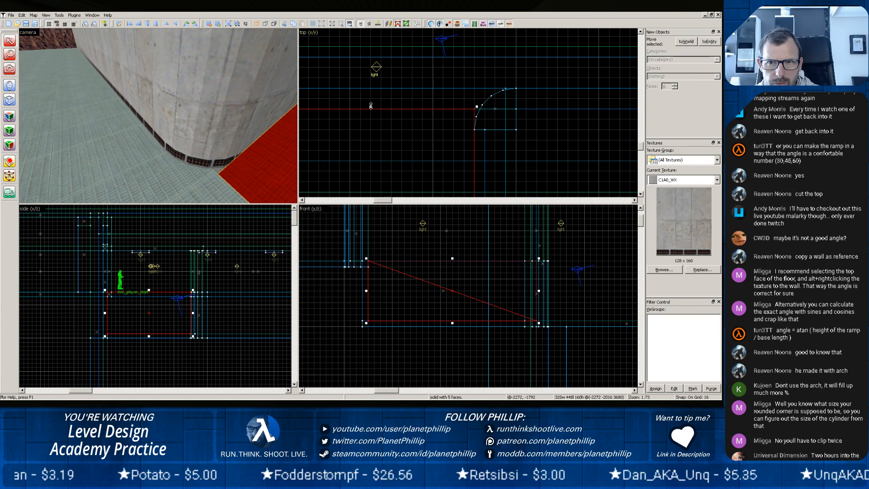
drag(371, 106, 370, 128)
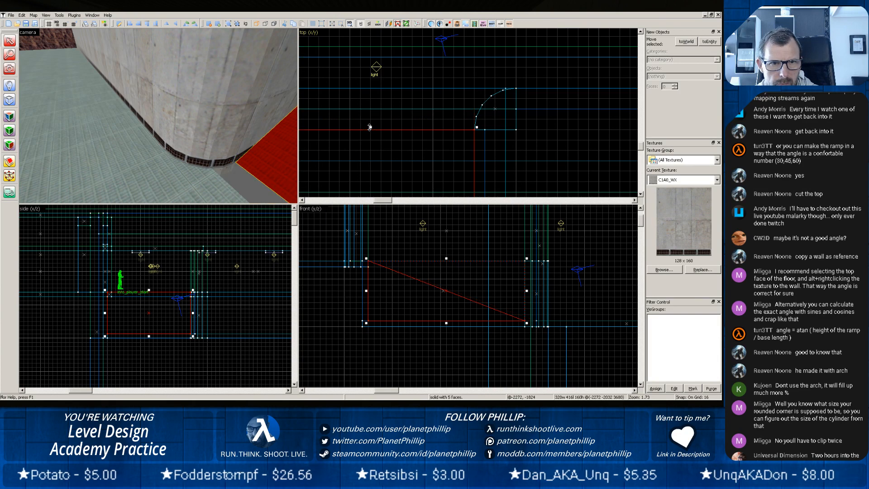
Extend the lower floor to 512 units so its edge meets the foot of the shortened ramp.
click(194, 181)
scroll(478, 115, down, 4)
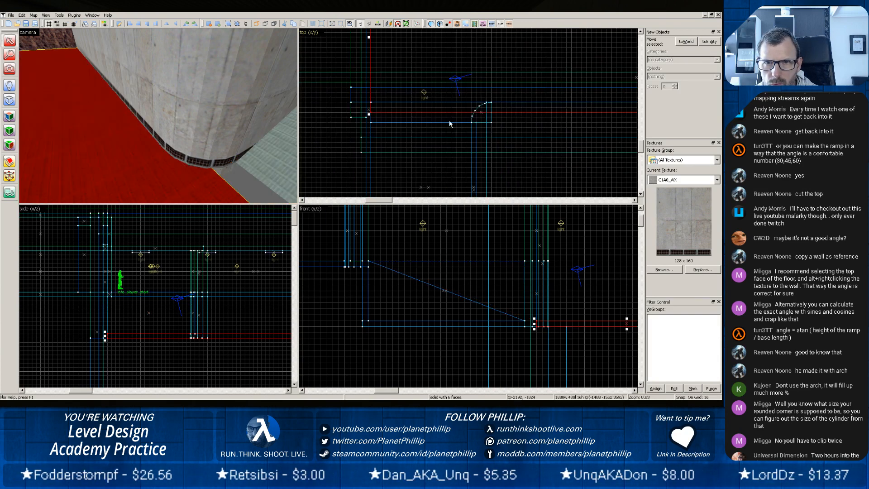
drag(367, 113, 368, 126)
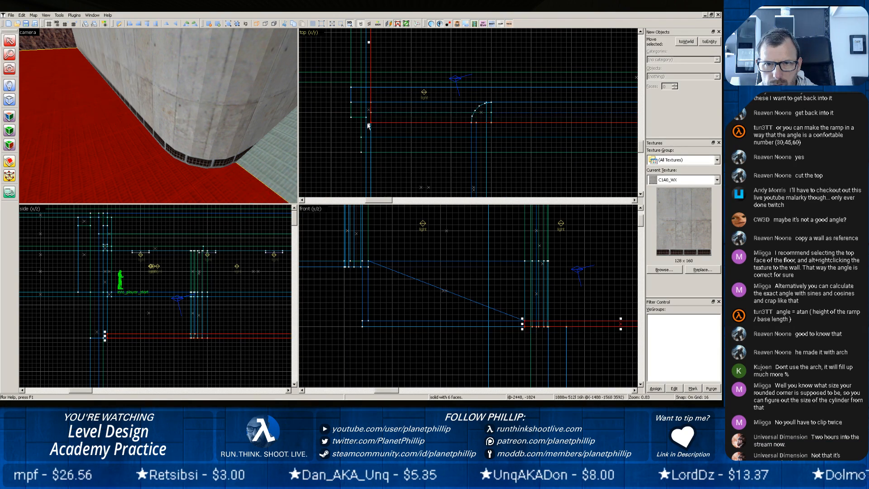
Inspect the ramp's slope, its side walls and the upper room for how the surfaces meet.
click(252, 153)
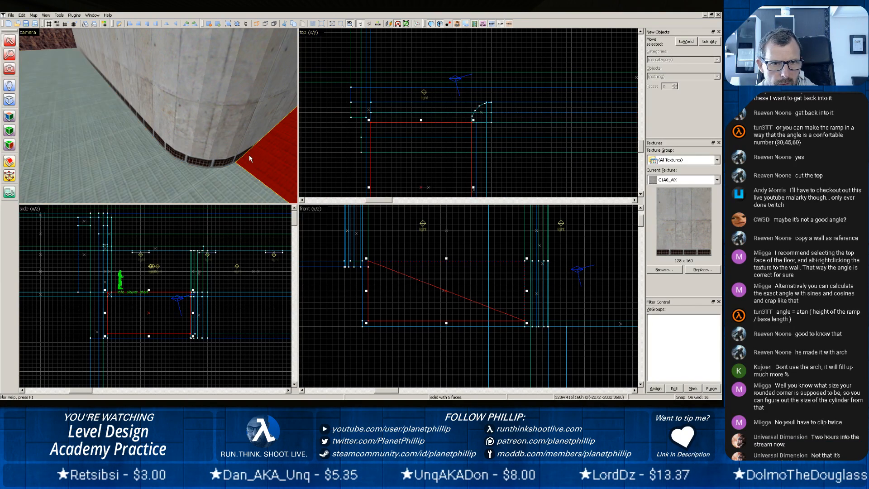
key(z)
key(z)
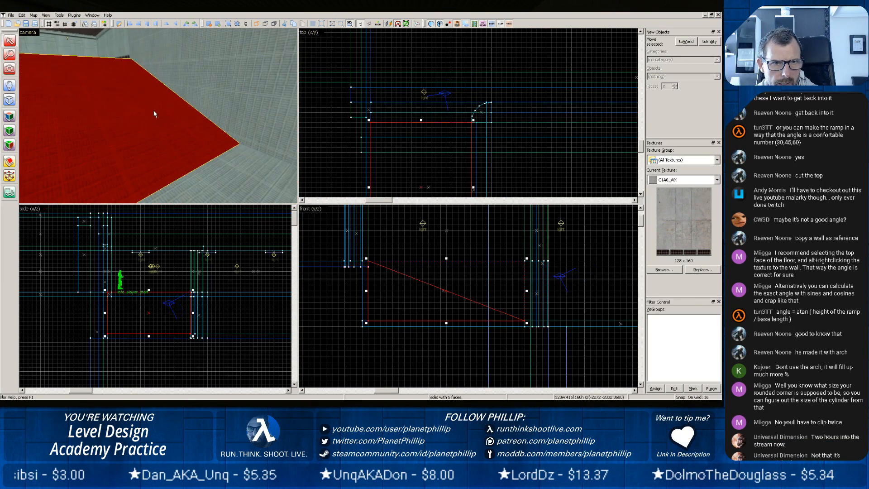
key(z)
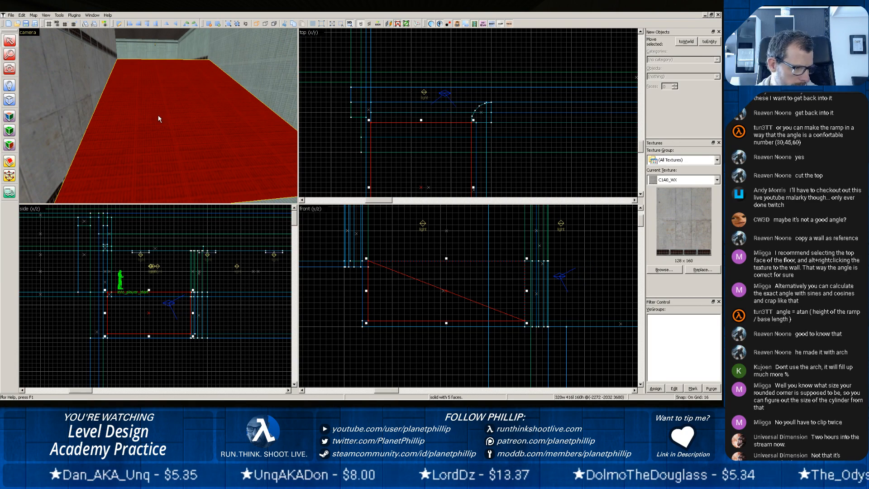
key(z)
key(z)
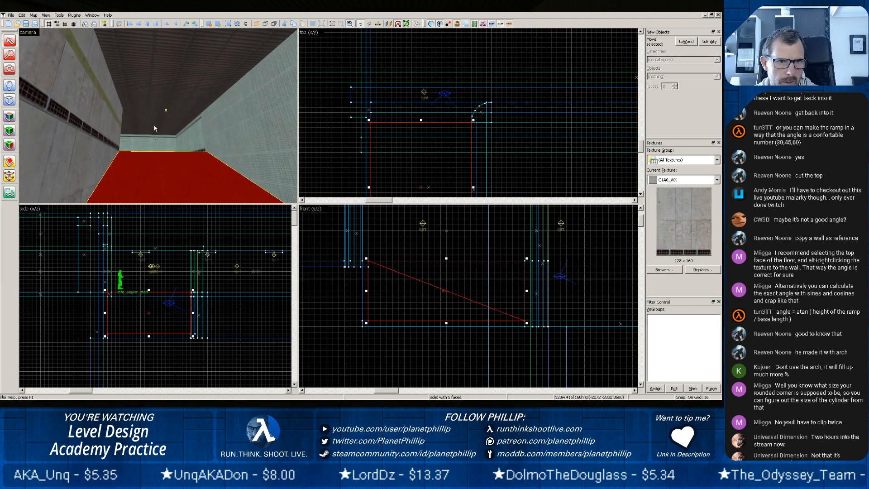
scroll(153, 131, up, 6)
scroll(153, 174, down, 4)
key(z)
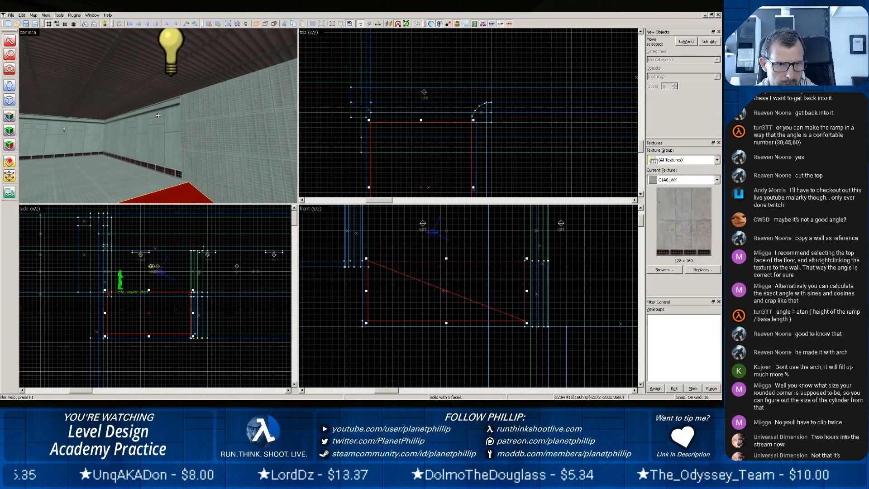
key(z)
scroll(139, 119, up, 4)
key(z)
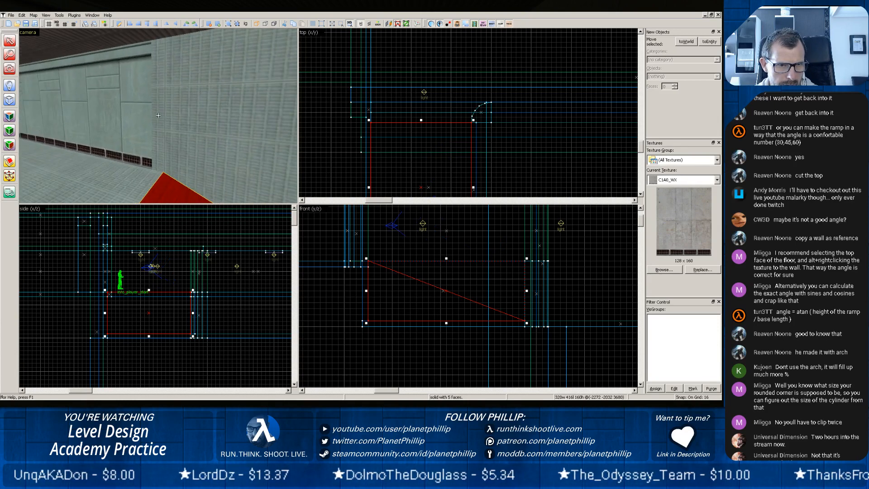
Shorten the tall side wall along the ramp to 928 units and extend the adjoining upper wall to 512 units to meet it.
click(170, 110)
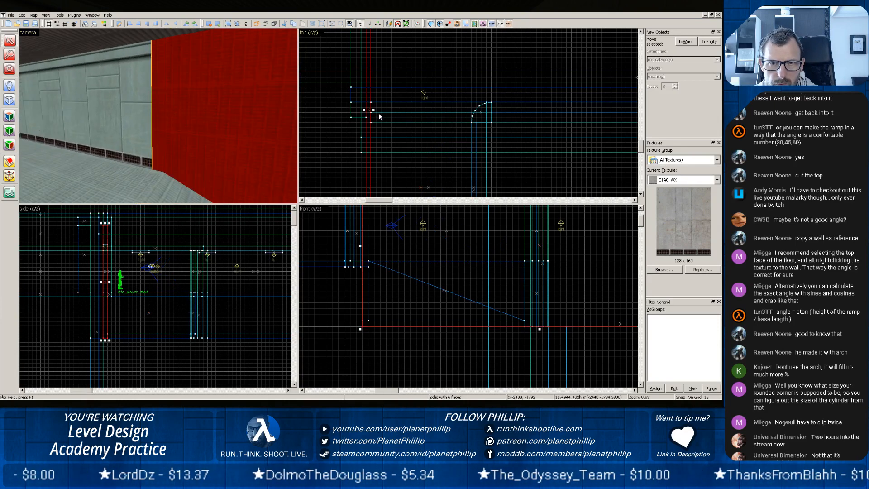
scroll(378, 113, down, 2)
scroll(370, 127, down, 2)
scroll(379, 161, up, 7)
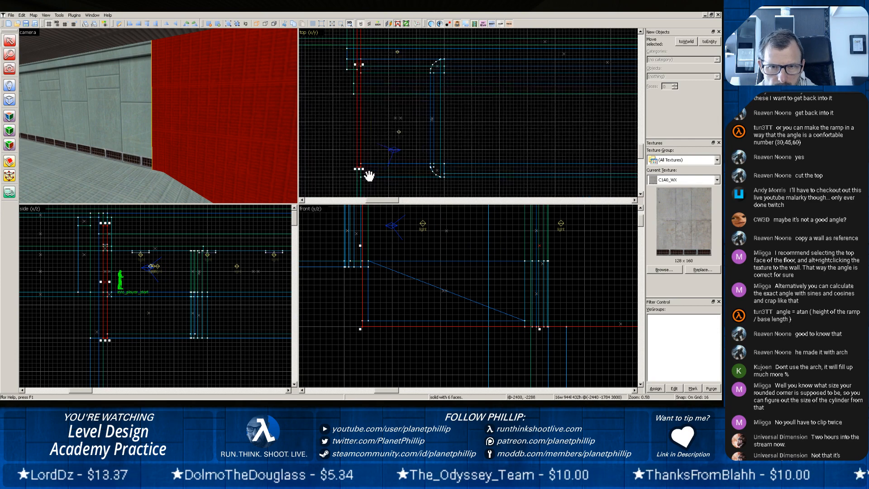
drag(356, 168, 356, 162)
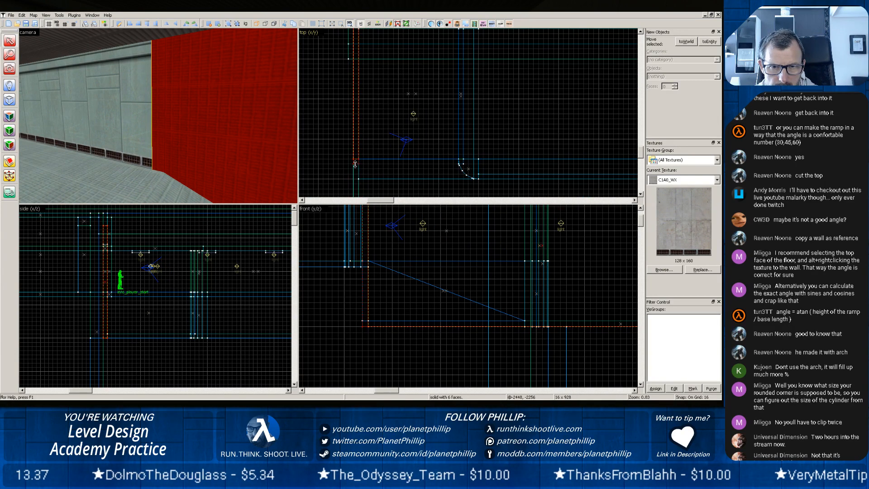
click(128, 130)
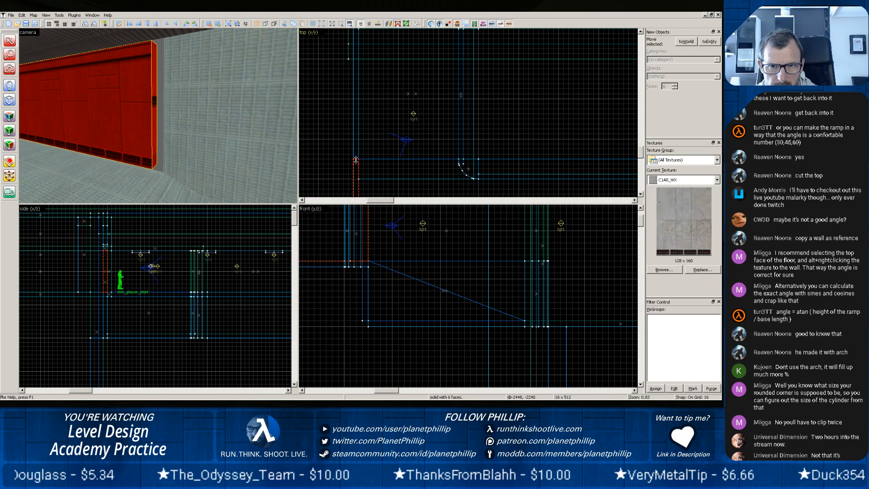
Examine where the two neighbouring ceiling pieces meet above the upper rounded corner piece.
click(221, 150)
key(z)
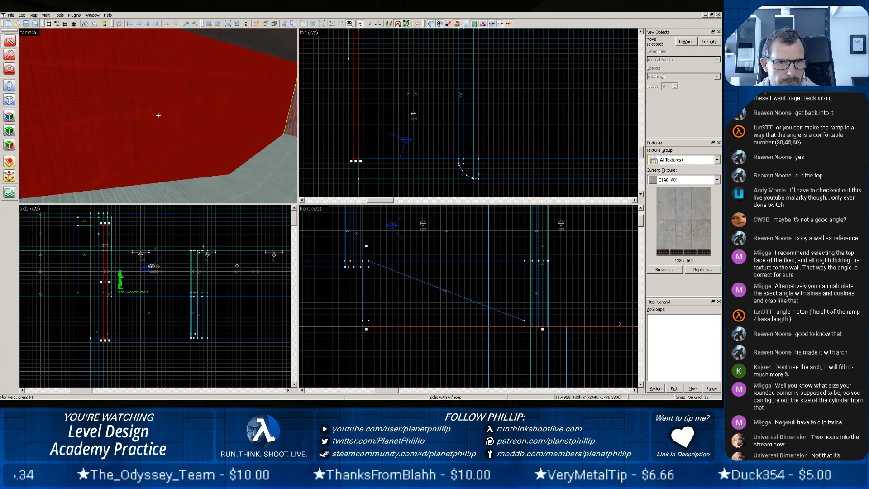
key(w)
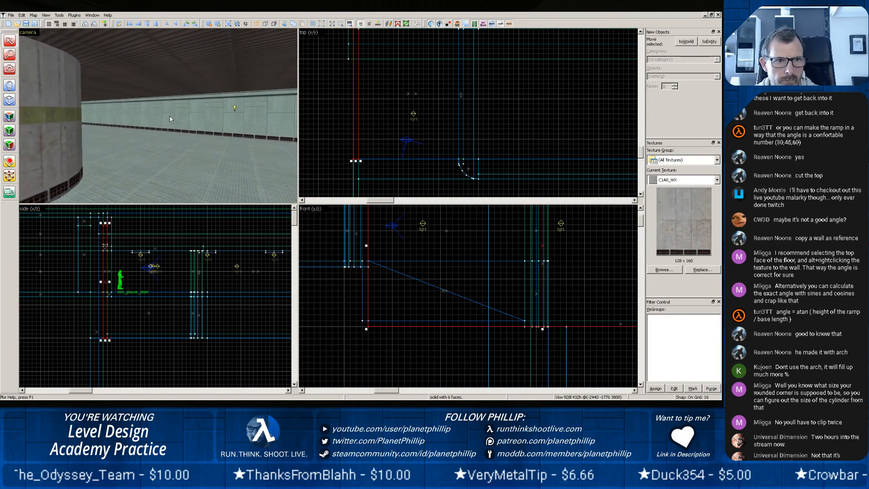
key(w)
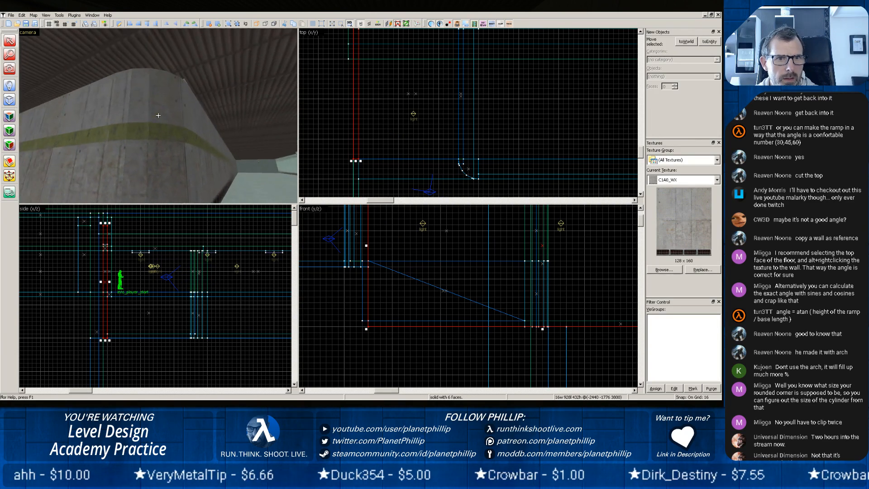
key(w)
key(z)
click(193, 54)
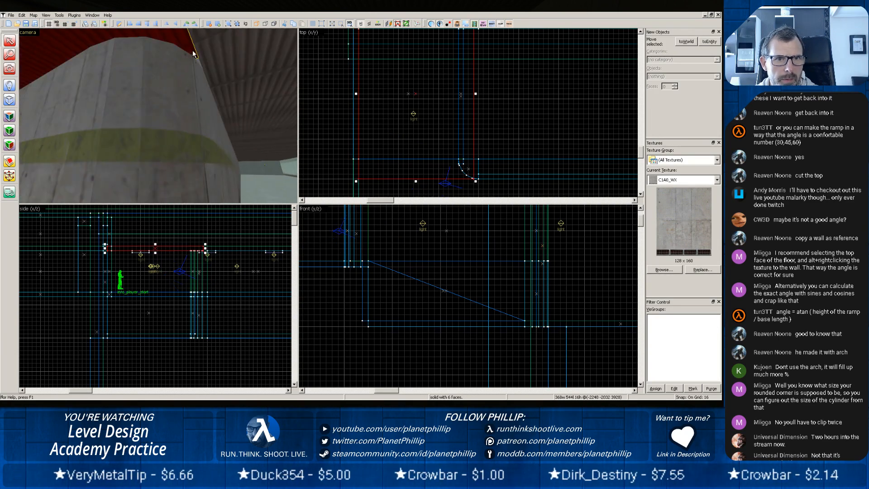
scroll(465, 146, down, 4)
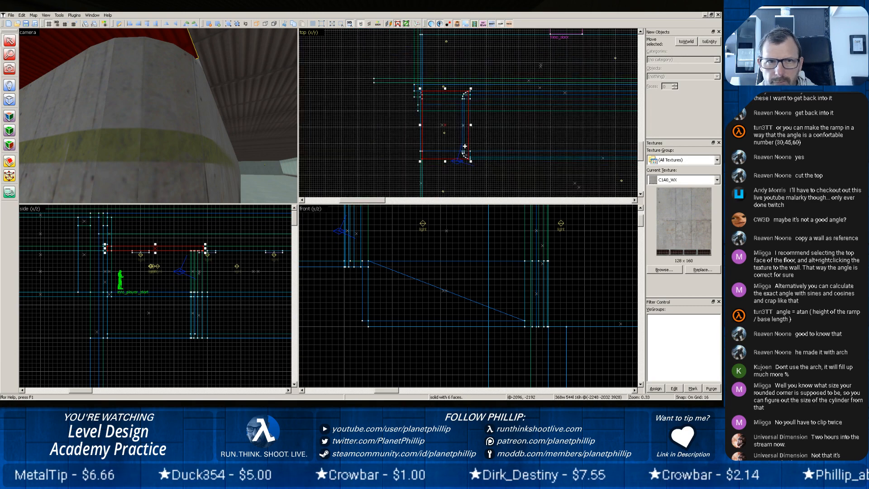
click(176, 67)
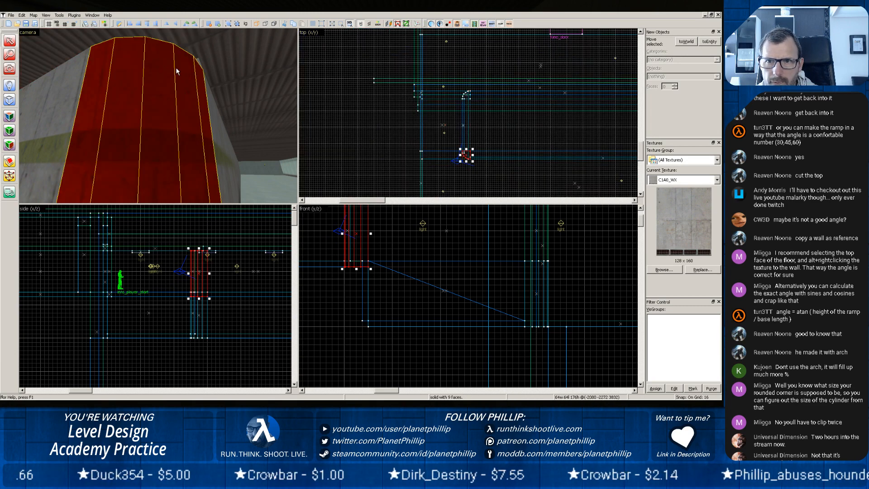
scroll(463, 170, up, 9)
scroll(452, 147, down, 2)
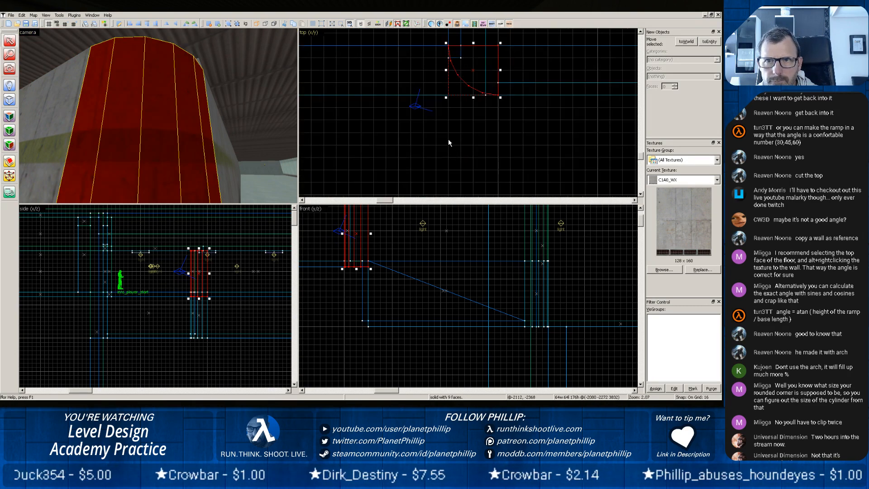
click(230, 56)
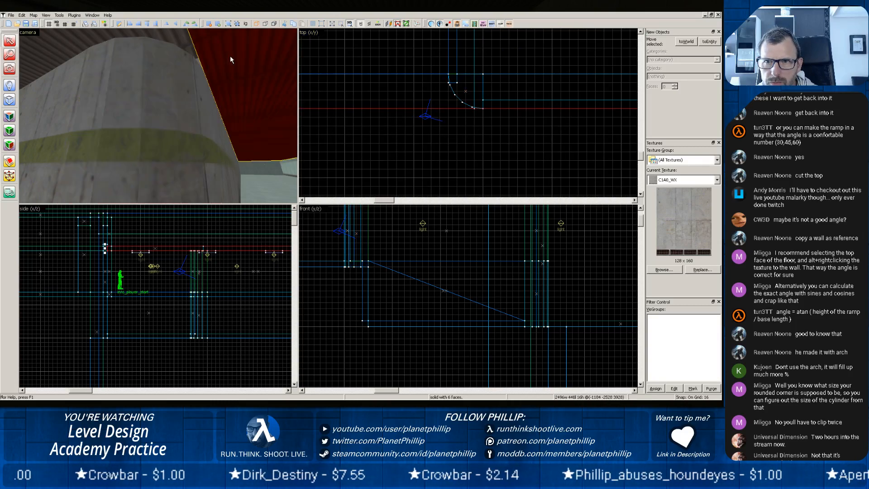
click(186, 43)
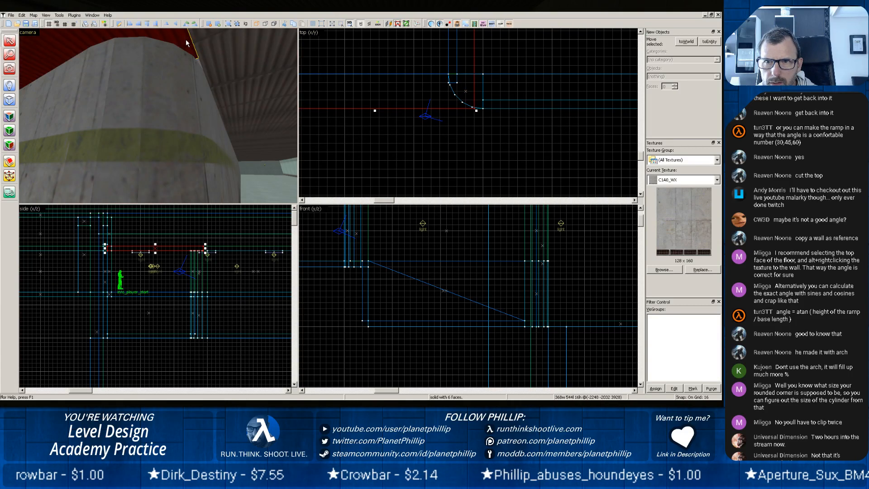
click(217, 40)
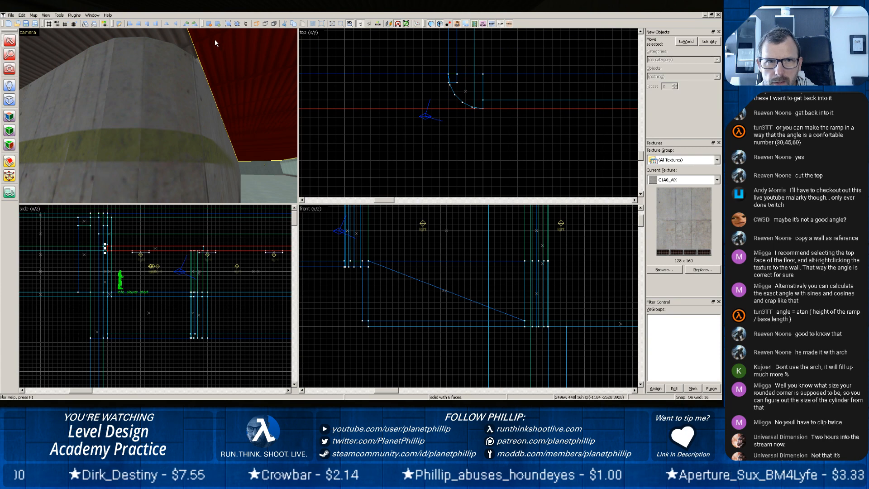
click(187, 44)
key(Escape)
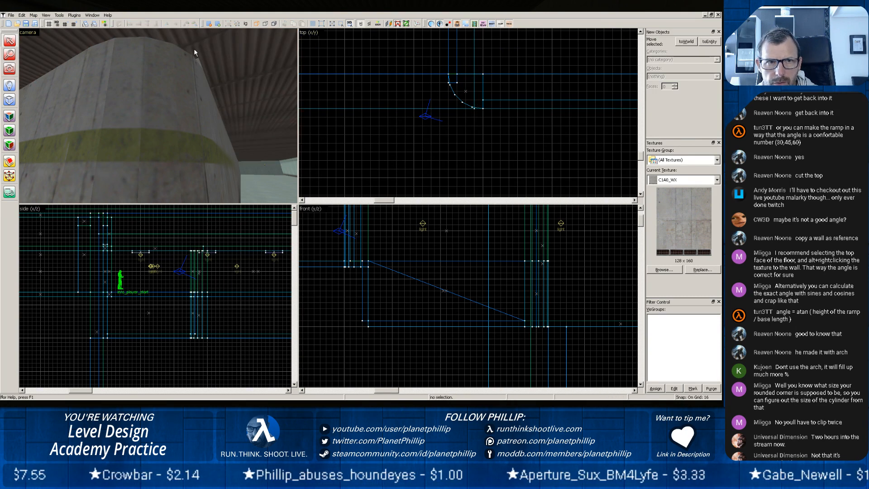
Widen the ceiling piece above the ramp to 384 units so its edge lines up with the flat side of the upper rounded corner.
click(182, 36)
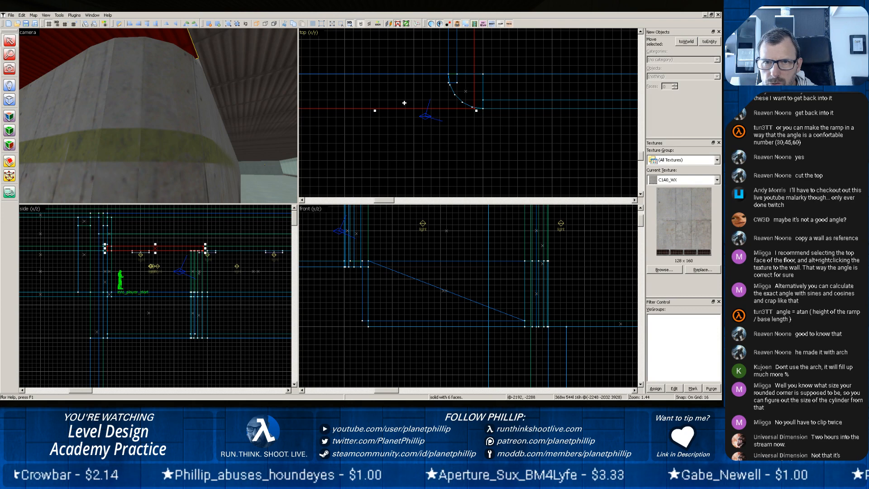
click(261, 85)
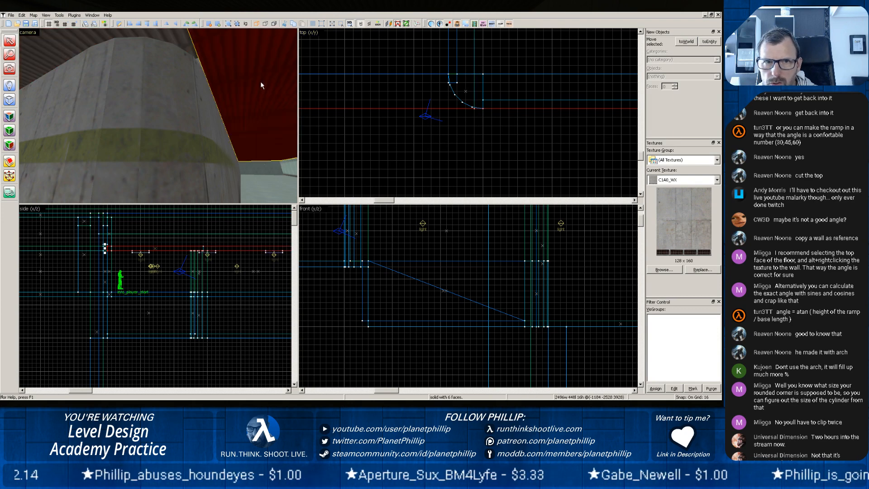
click(175, 41)
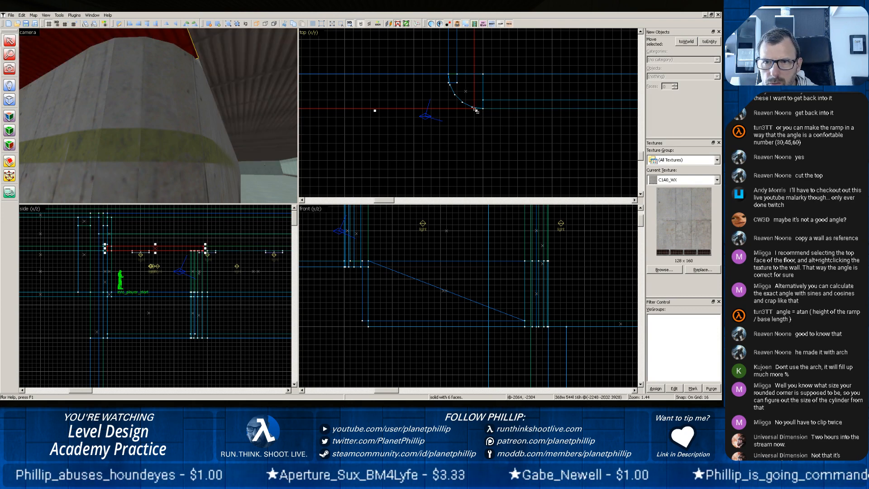
drag(477, 110, 486, 111)
click(230, 102)
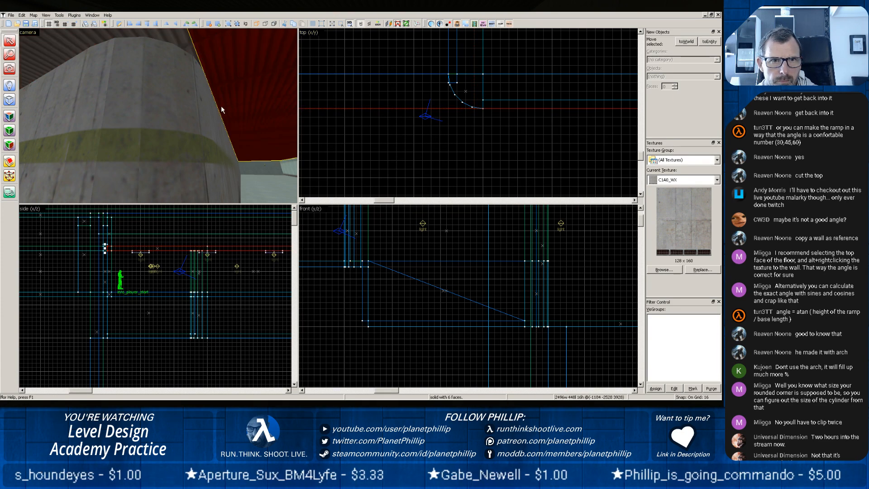
scroll(289, 119, down, 3)
scroll(280, 119, up, 3)
drag(265, 119, 159, 116)
scroll(451, 115, down, 3)
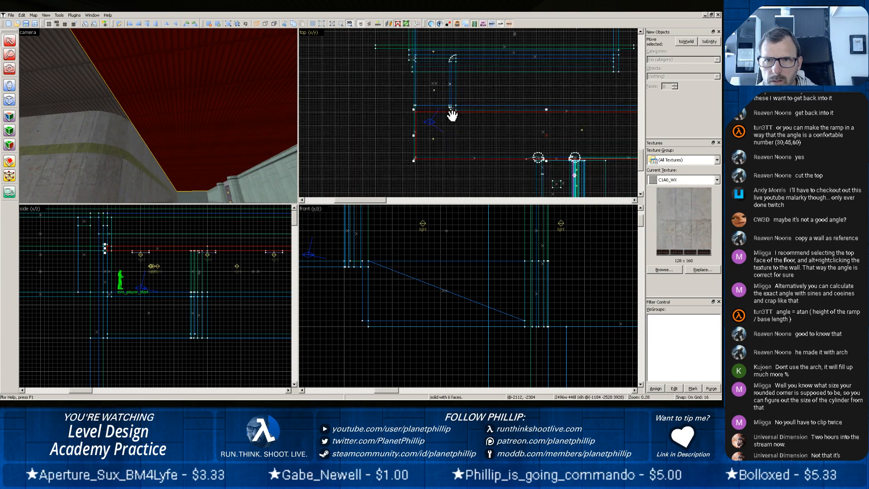
click(85, 85)
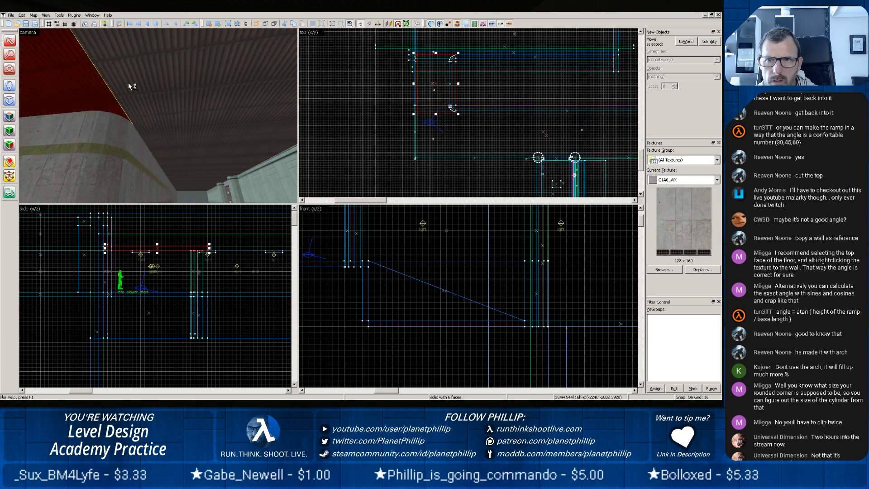
click(129, 82)
click(71, 81)
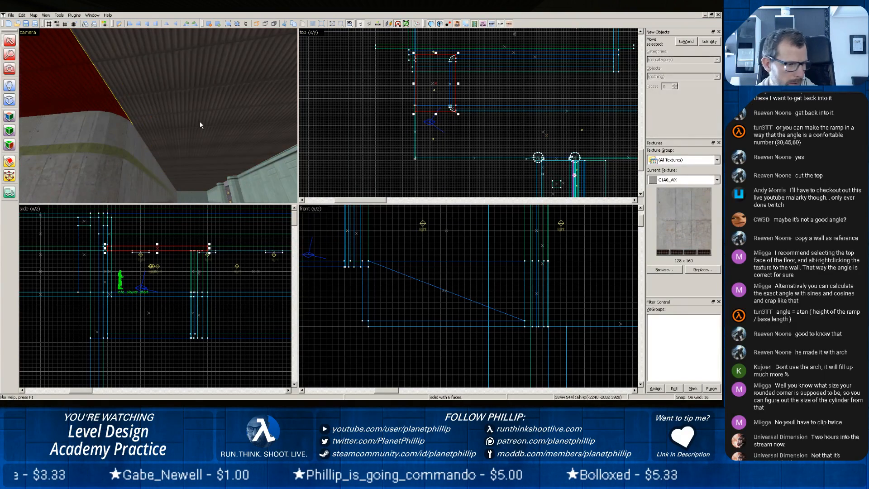
Inspect the upper corner piece and its adjoining wall for how the concrete texture and vent strip continue along them.
key(z)
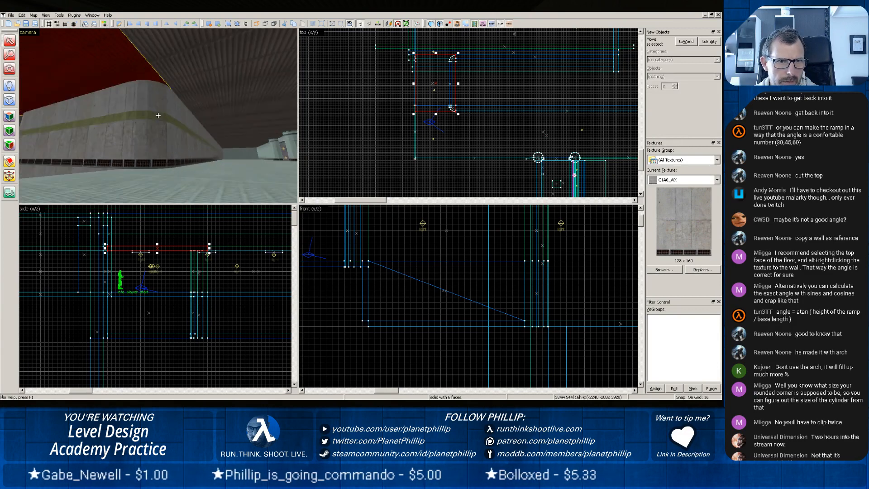
key(w)
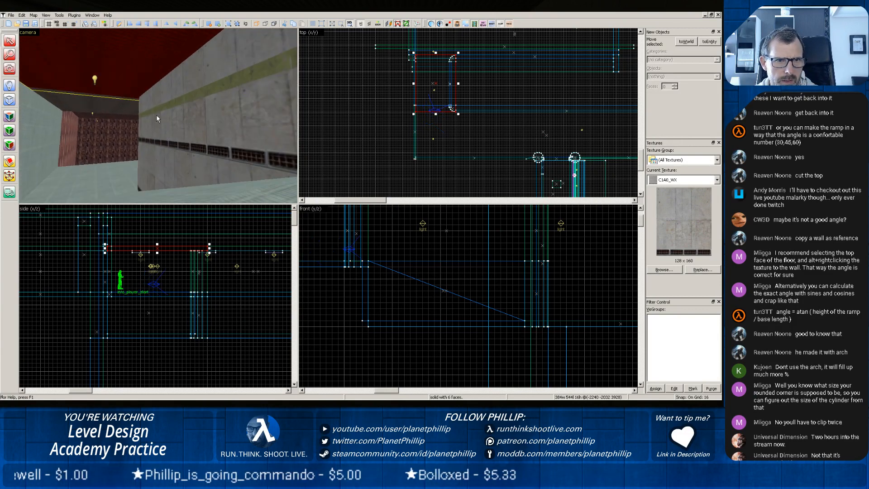
key(z)
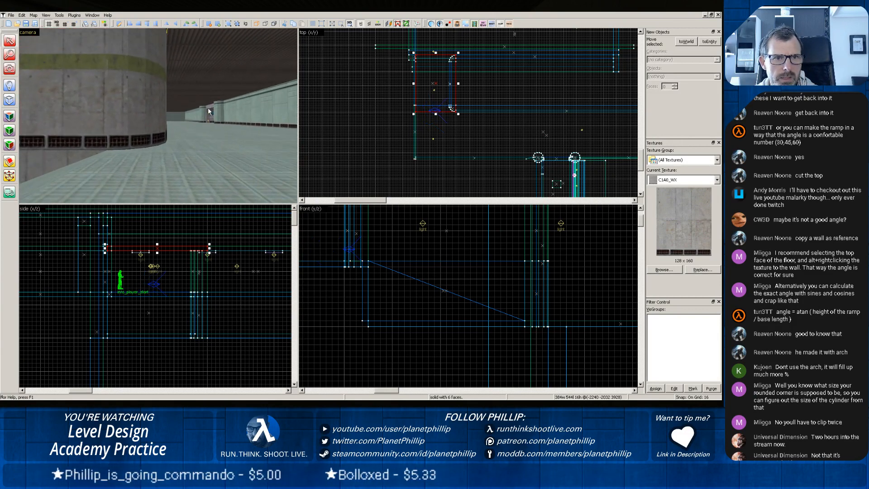
scroll(208, 111, up, 2)
scroll(208, 111, down, 1)
scroll(208, 110, down, 1)
key(z)
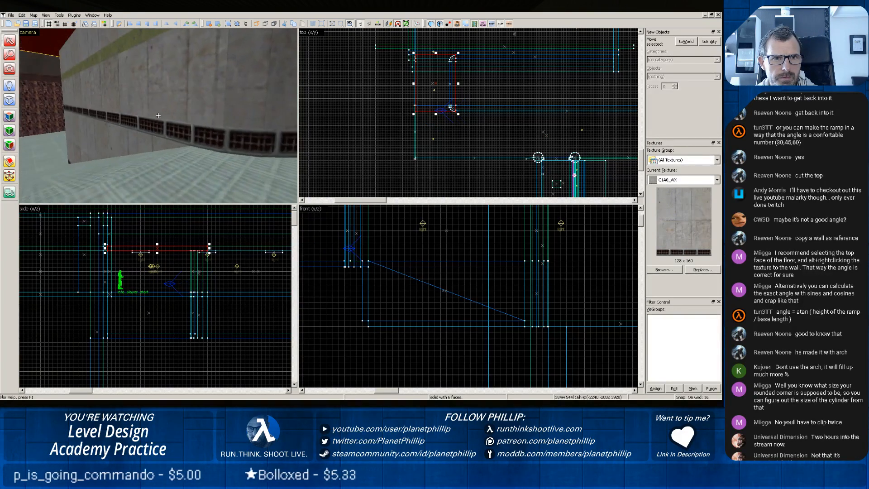
key(z)
Inspect the stacked corner pieces from the lower floor and the long walls around the ramp for fit and texture alignment.
scroll(158, 117, up, 2)
key(z)
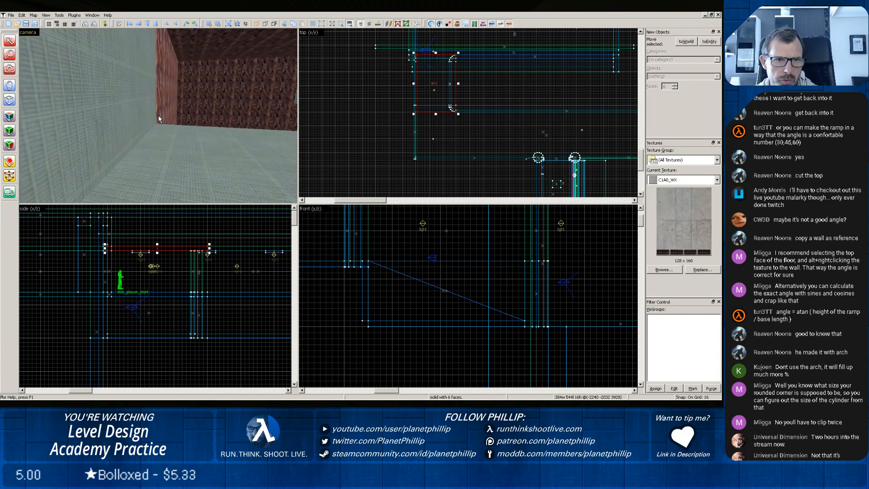
scroll(158, 116, up, 4)
key(z)
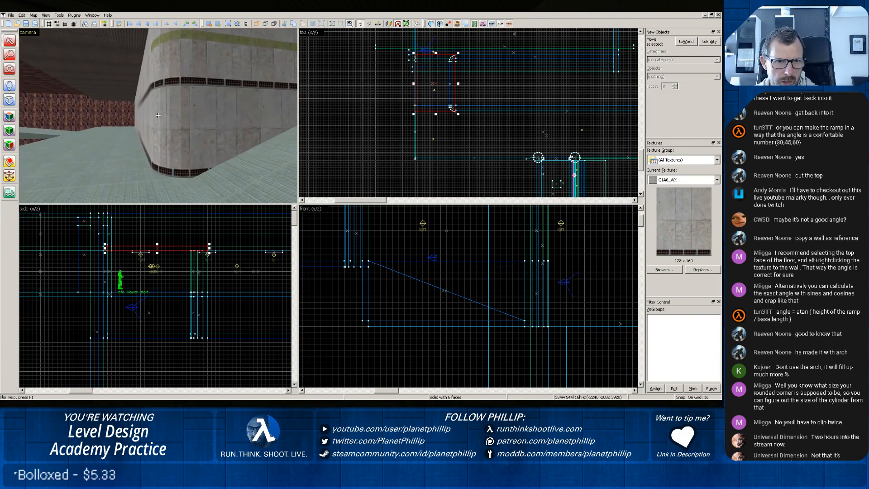
scroll(199, 150, up, 1)
scroll(215, 153, down, 1)
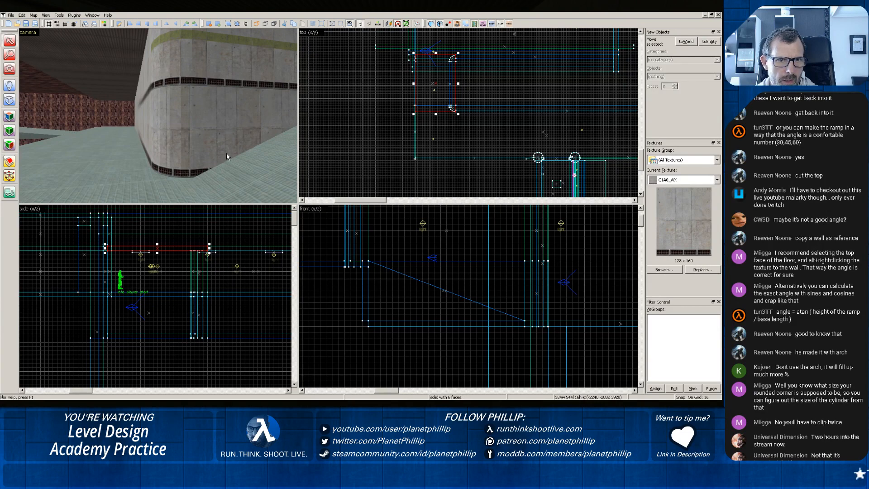
scroll(227, 154, up, 4)
scroll(226, 153, down, 4)
scroll(225, 152, up, 1)
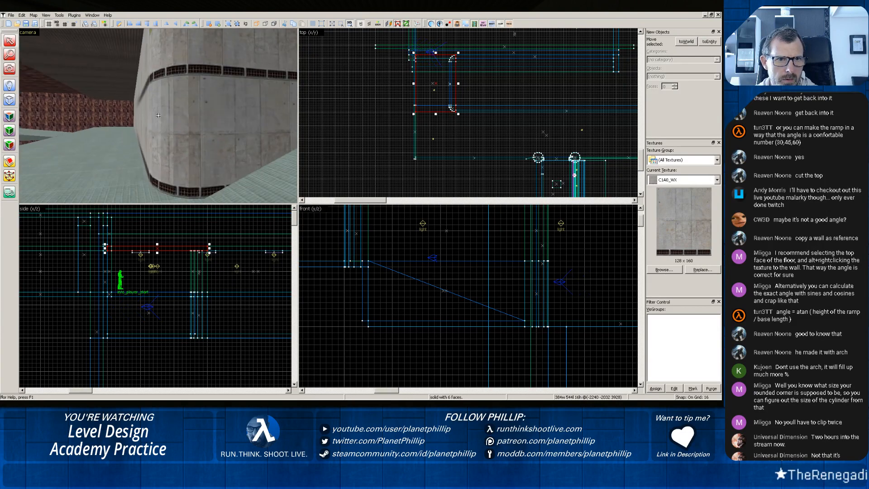
key(z)
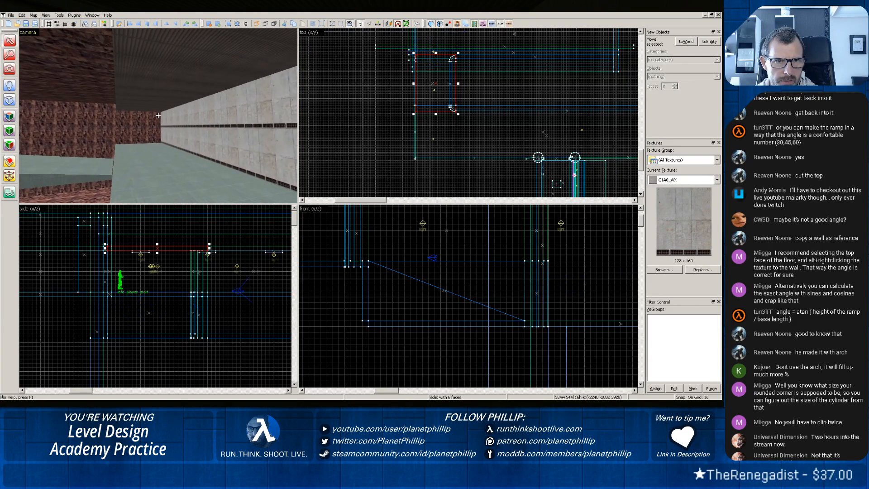
key(z)
scroll(152, 118, up, 4)
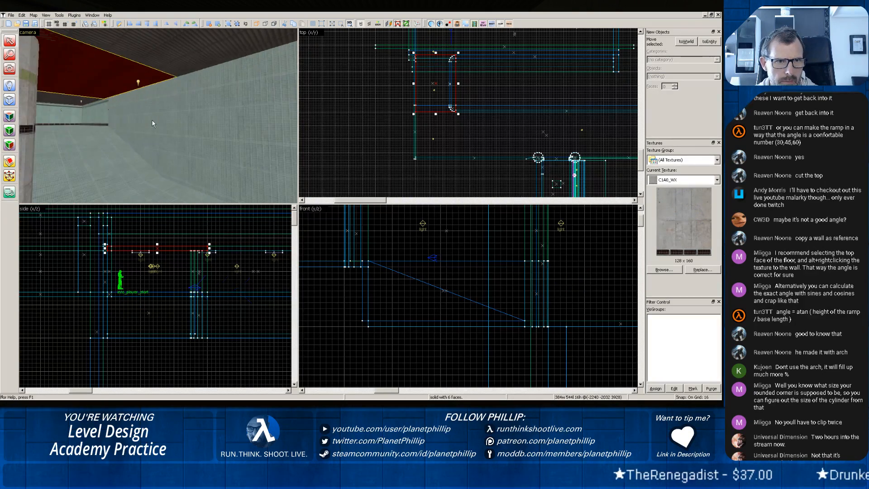
mouse_move(93, 126)
middle_down()
mouse_move(142, 115)
mouse_move(195, 121)
middle_up()
scroll(155, 116, up, 3)
scroll(167, 119, up, 4)
scroll(166, 119, up, 3)
Select the long upper-room wall opposite the rounded corner, and switch to the browser's reference image on building rounded corners.
click(192, 122)
click(182, 122)
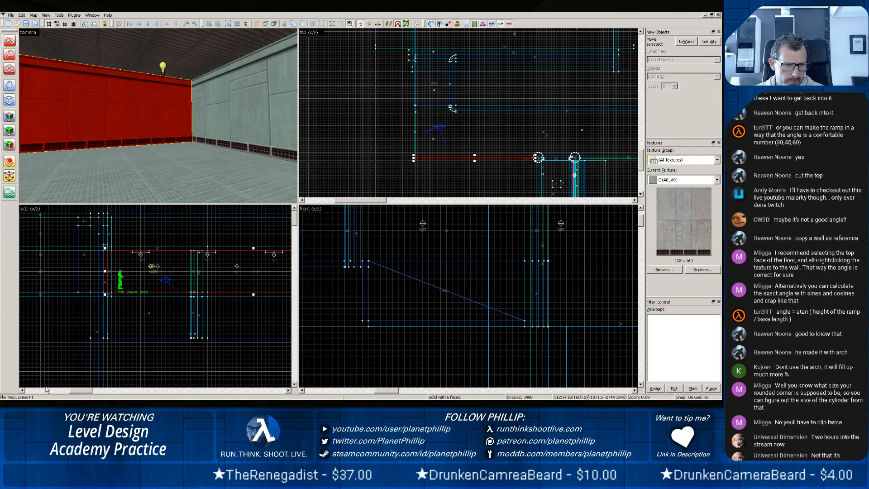
key(alt+Tab)
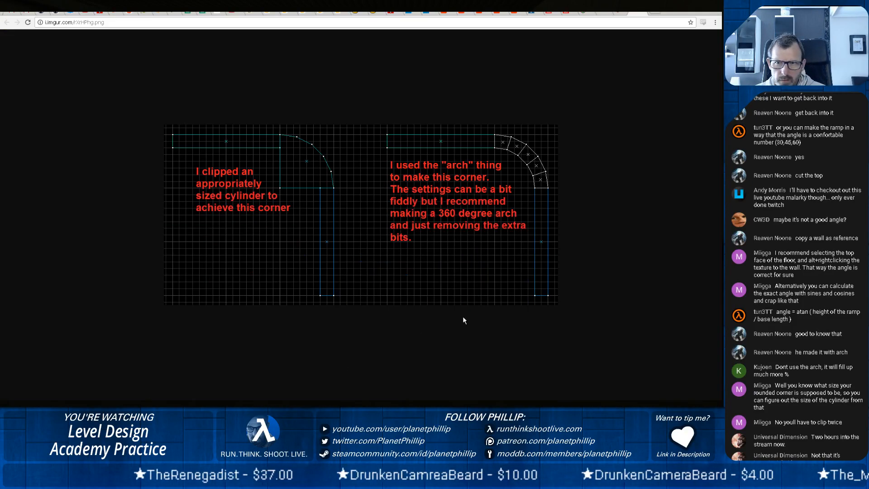
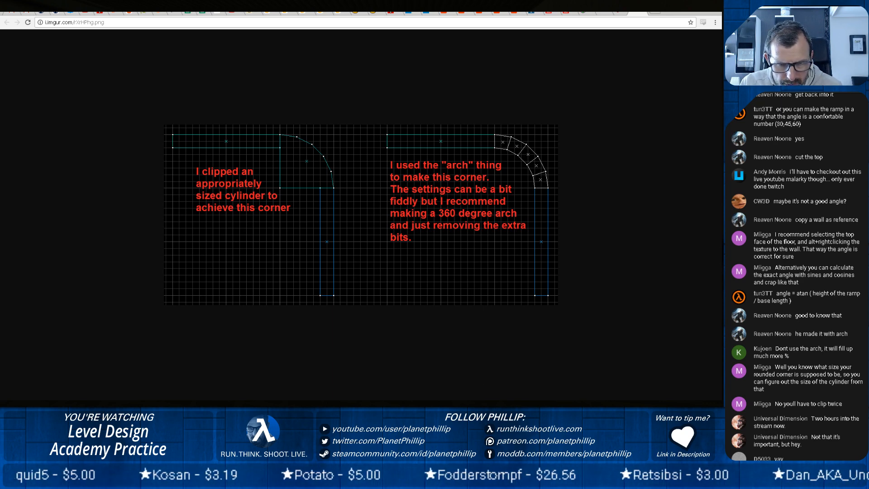
Switch to the Hammer level editor and select the floor brush in the room where the two green walls meet.
key(alt+Tab)
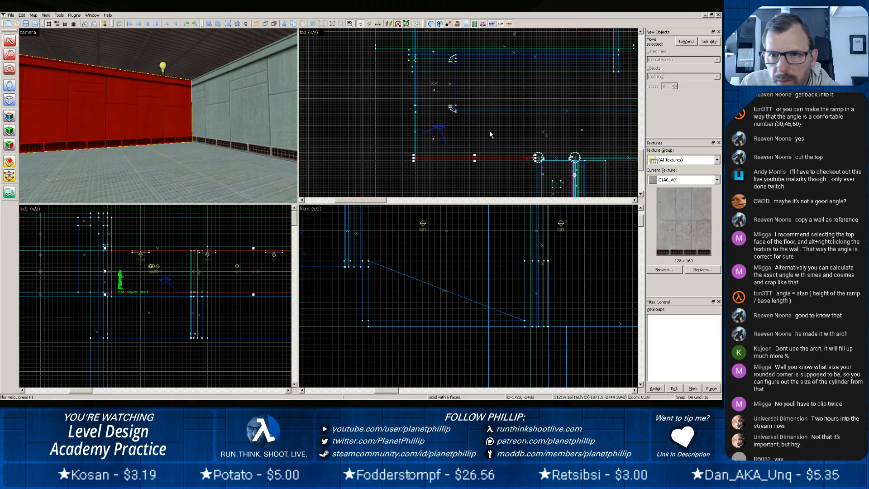
scroll(468, 132, up, 3)
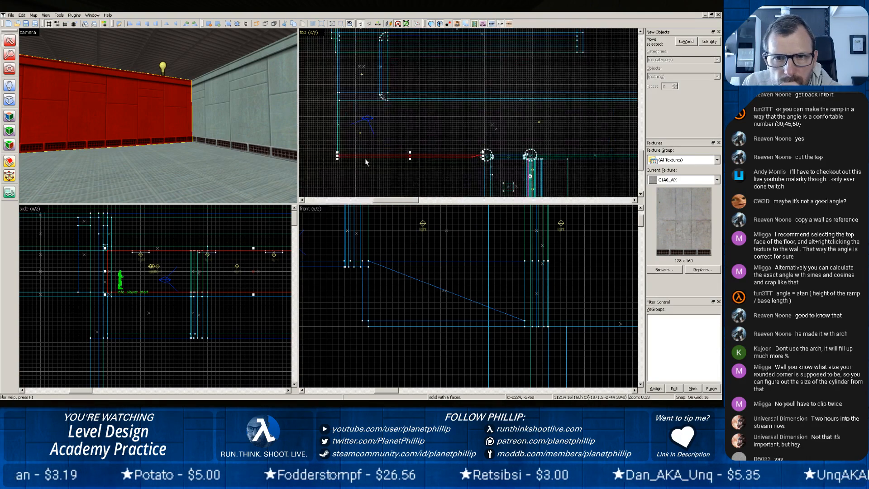
scroll(364, 158, up, 2)
middle_drag(375, 165, 376, 164)
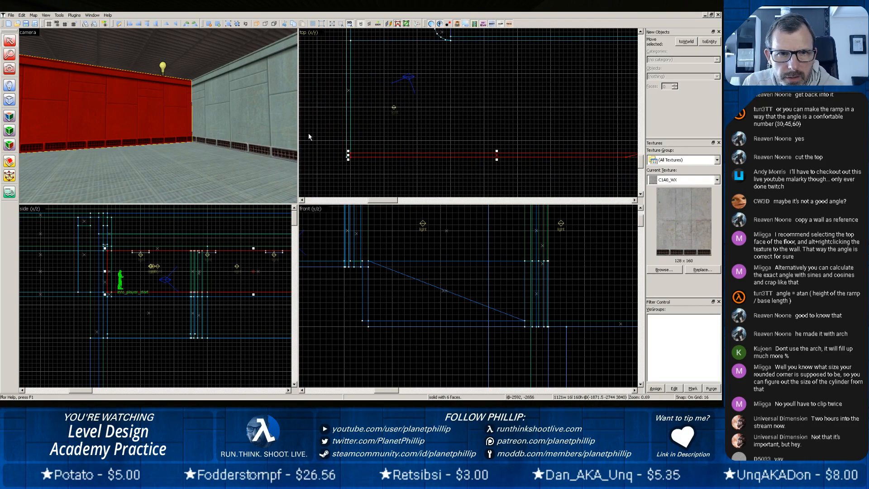
click(216, 125)
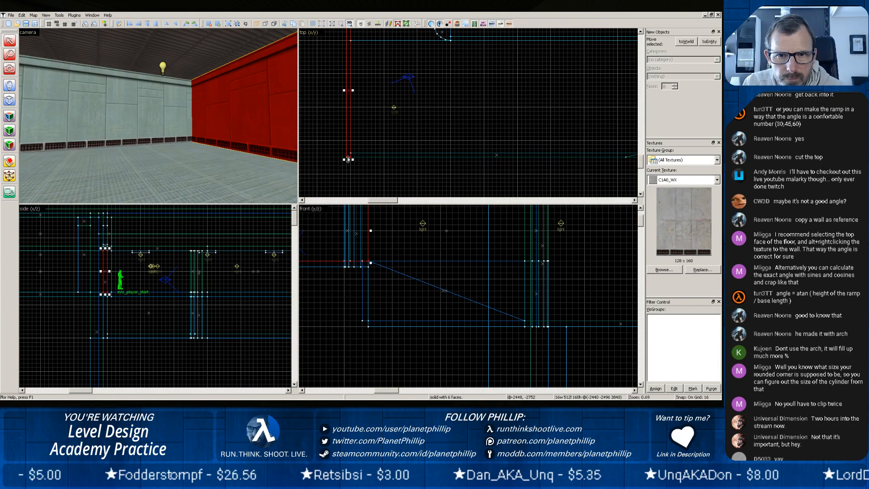
click(201, 143)
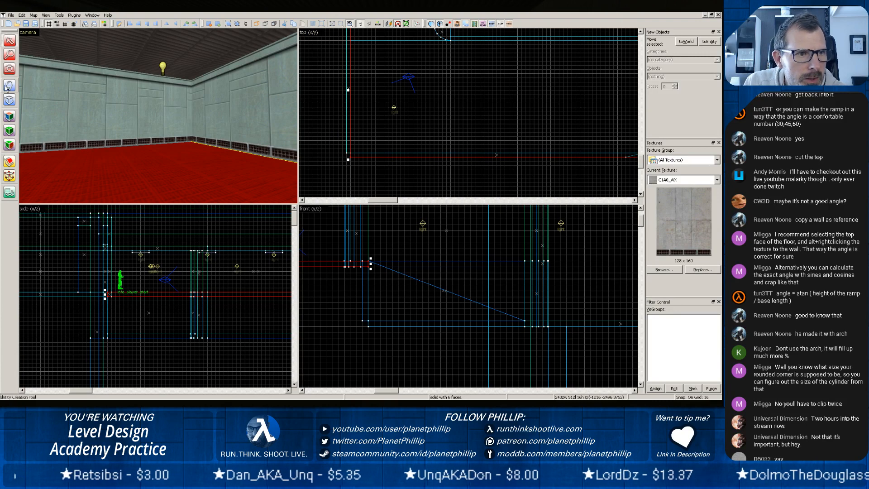
Choose the arch primitive and draw its bounding box in the room's corner, about 128 by 128 units and 176 units high.
click(9, 99)
click(695, 77)
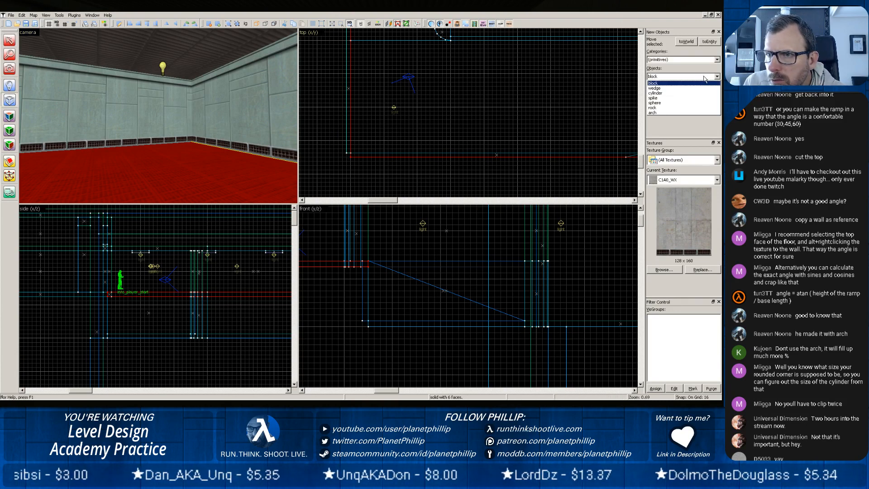
click(682, 114)
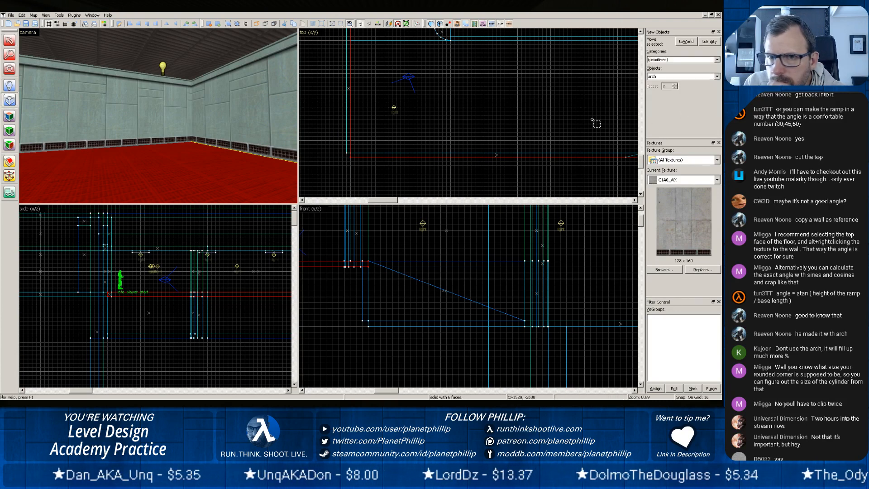
mouse_move(361, 131)
mouse_down()
mouse_move(394, 162)
mouse_move(368, 141)
mouse_up()
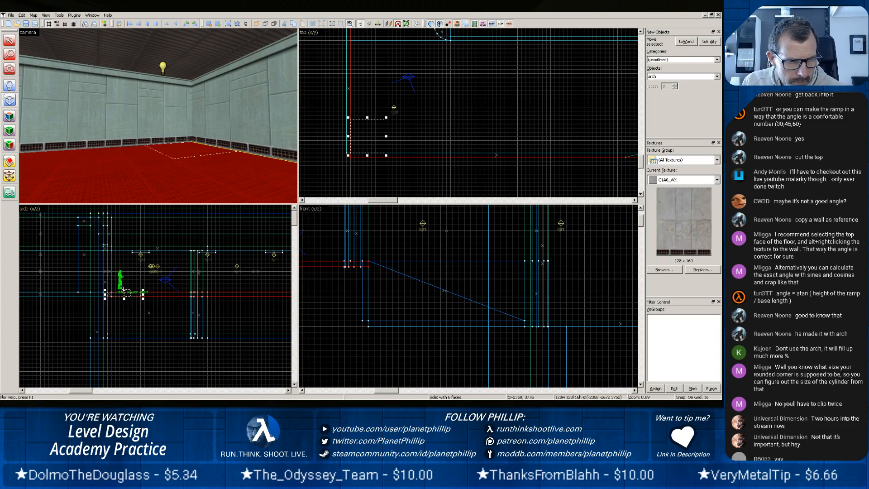
drag(124, 289, 128, 248)
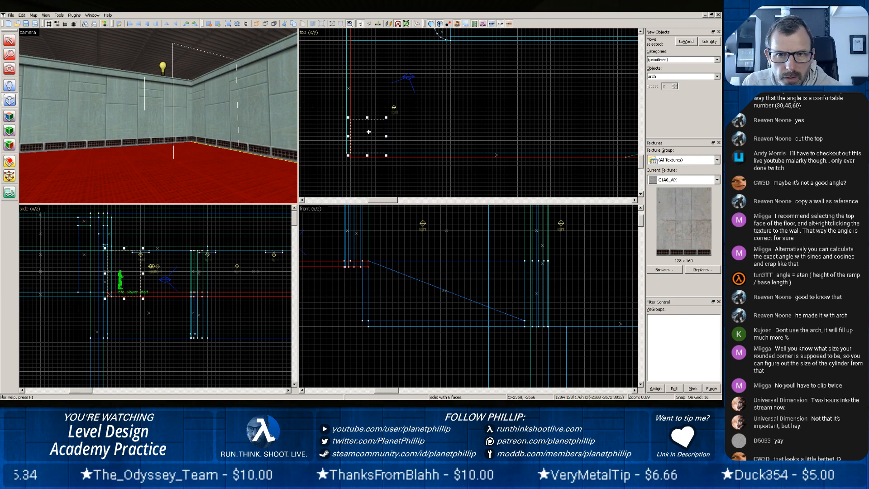
Create the arch as a full ring with a 360-degree arc and 20 sides.
key(Return)
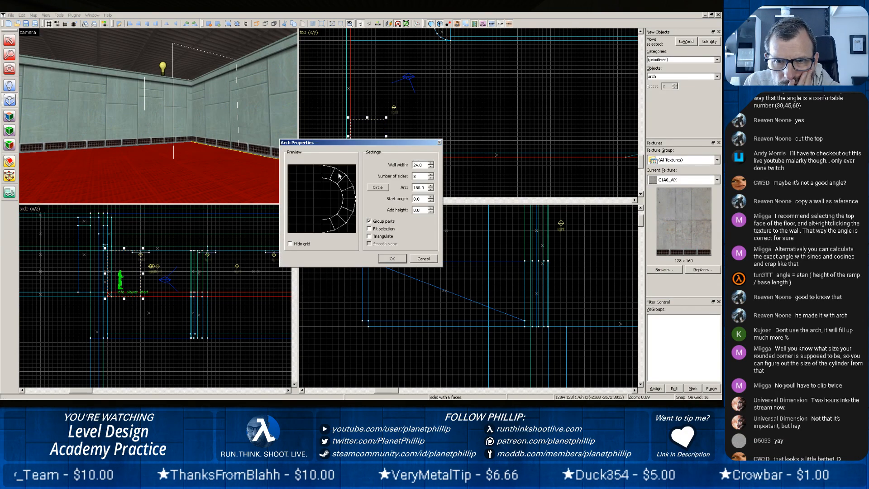
click(431, 188)
text(360)
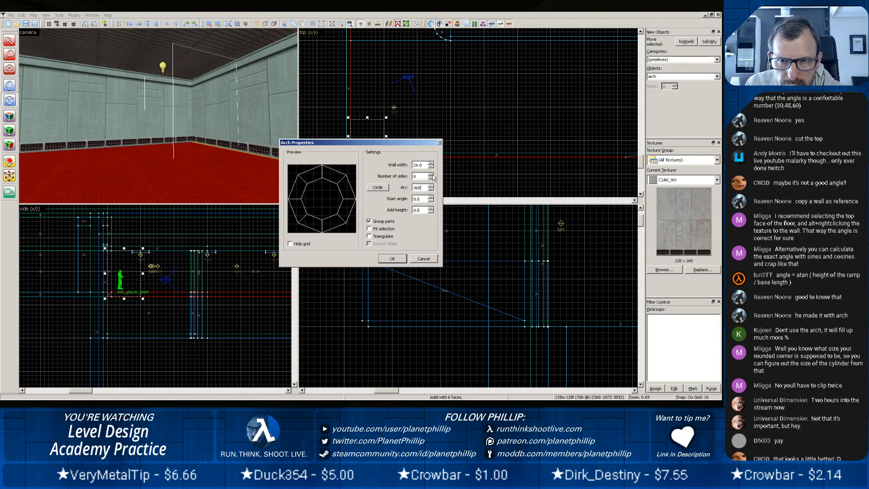
click(432, 175)
click(432, 175)
click(432, 175)
click(432, 174)
click(432, 175)
click(433, 175)
click(433, 175)
click(432, 175)
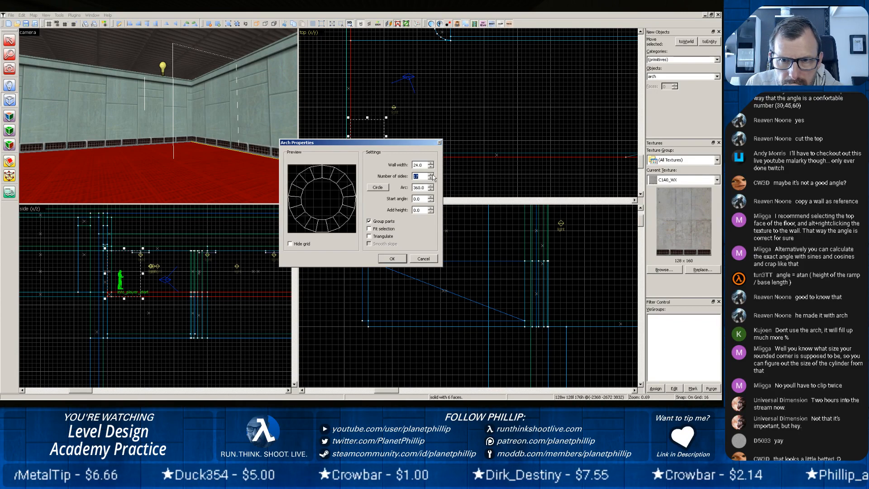
click(432, 175)
click(432, 174)
click(433, 175)
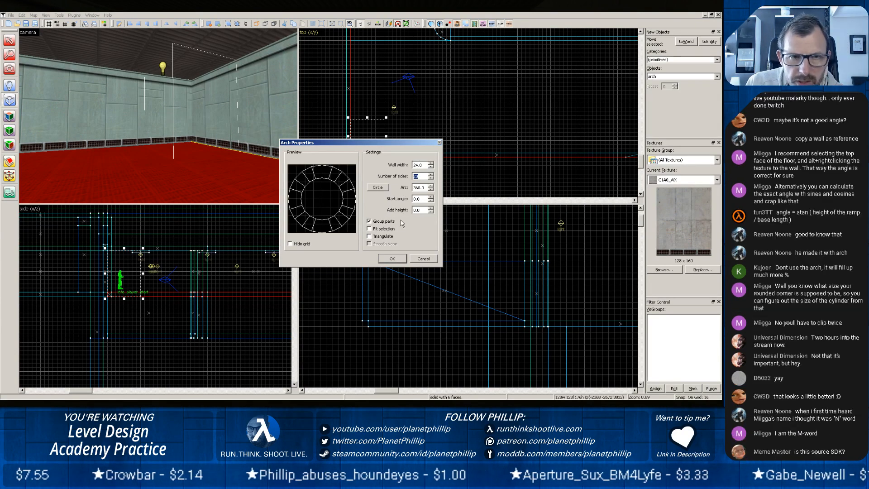
click(393, 258)
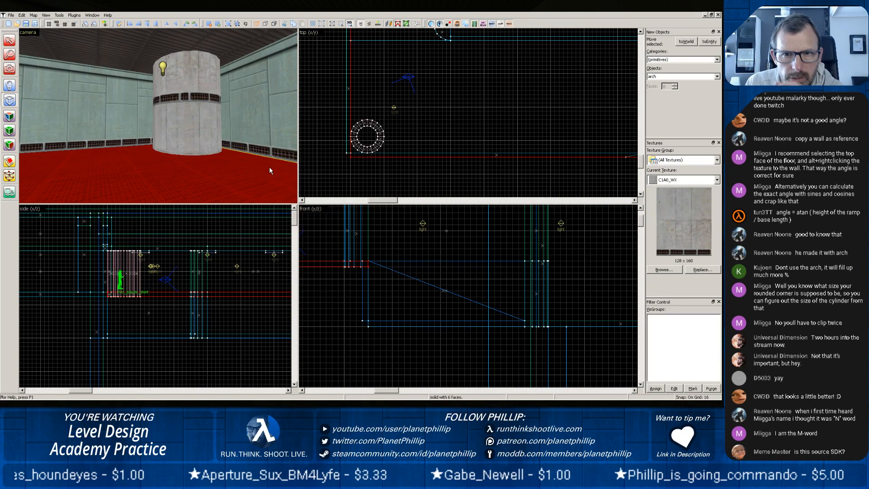
Reduce the grid to 8 and move the ring into the room's corner so its inner edge lines up with the walls' inner faces.
scroll(385, 147, up, 8)
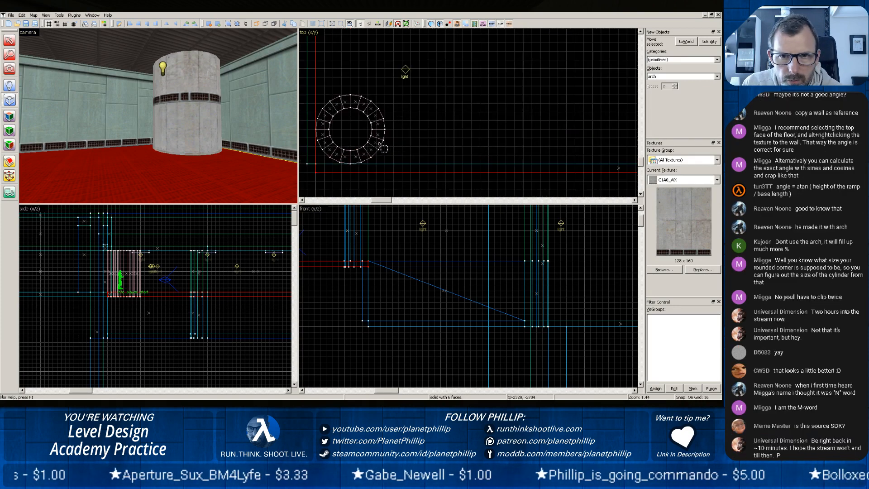
key(space)
drag(337, 131, 422, 126)
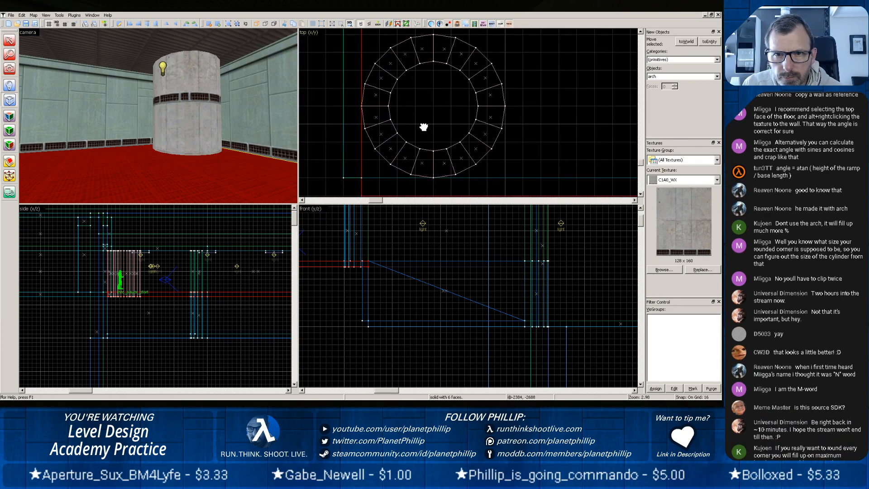
click(9, 40)
click(198, 119)
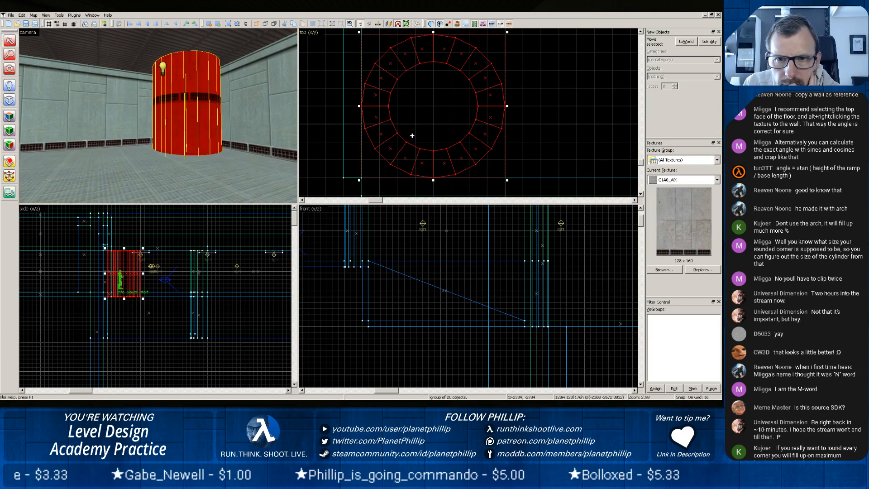
drag(385, 146, 364, 152)
key(bracketleft)
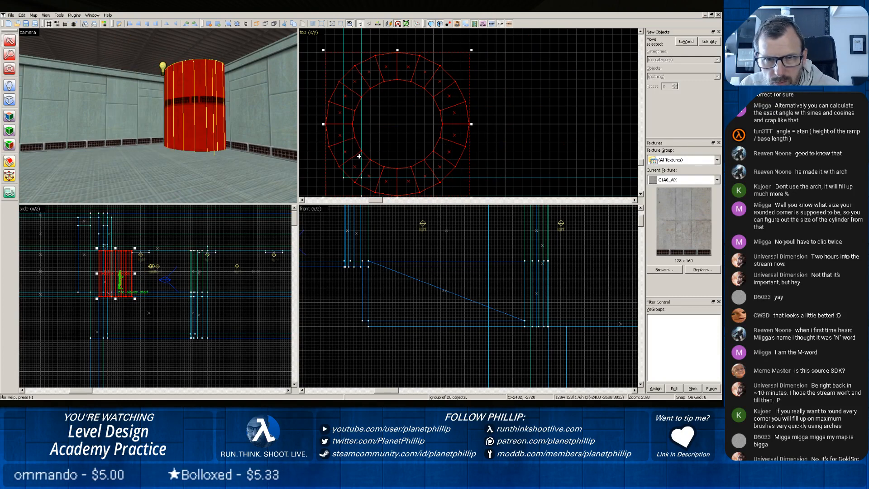
drag(371, 155, 366, 167)
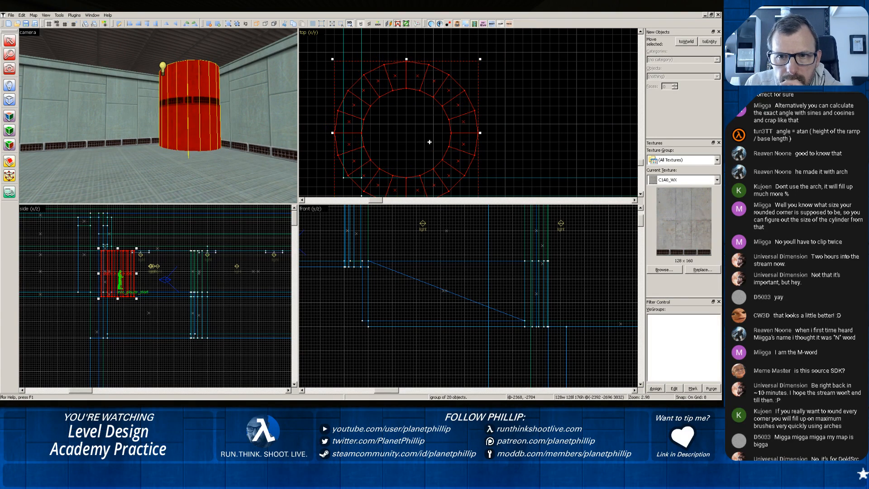
click(507, 158)
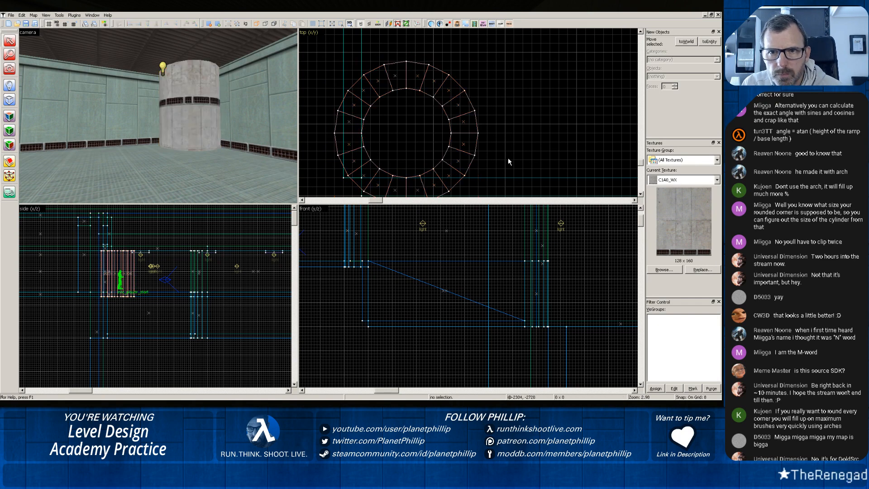
drag(507, 155, 508, 136)
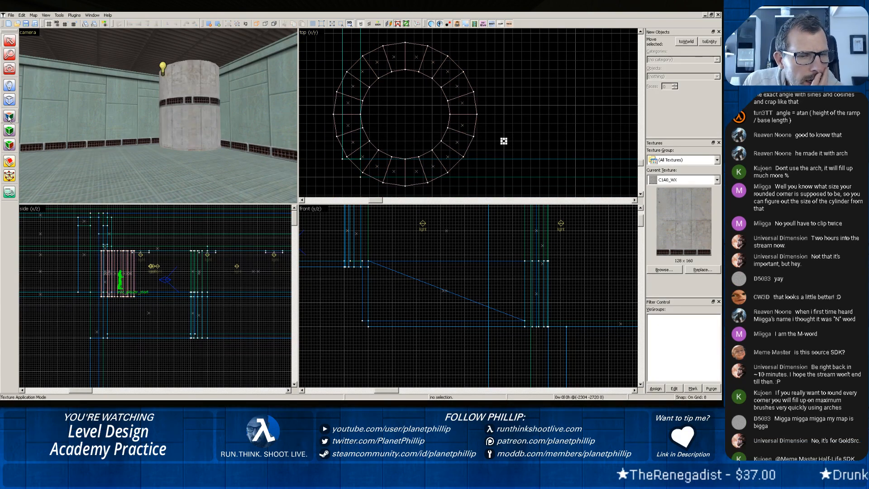
Clip the ring through its centre in both directions, keeping only the quarter that rounds the room's corner.
click(182, 90)
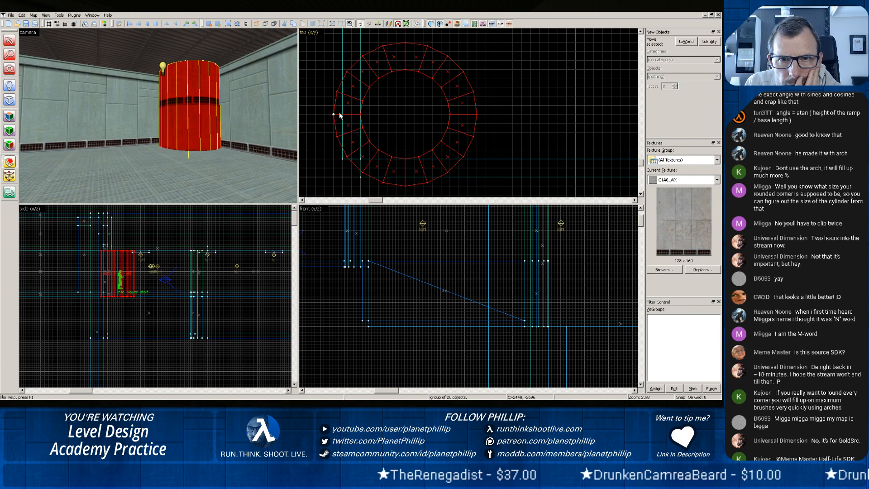
drag(334, 114, 476, 114)
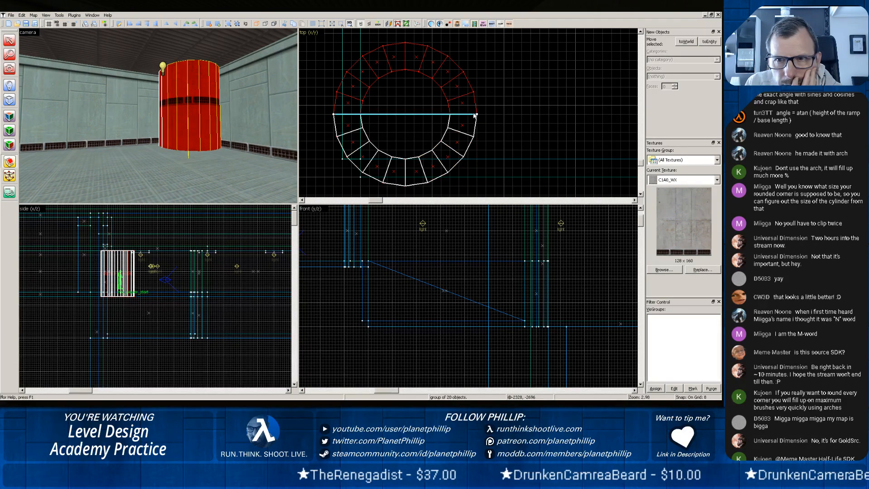
key(Return)
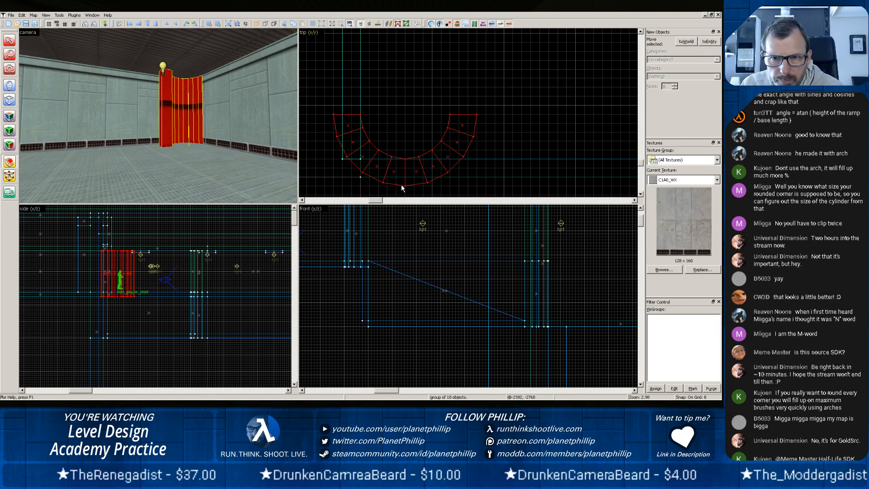
drag(405, 186, 403, 158)
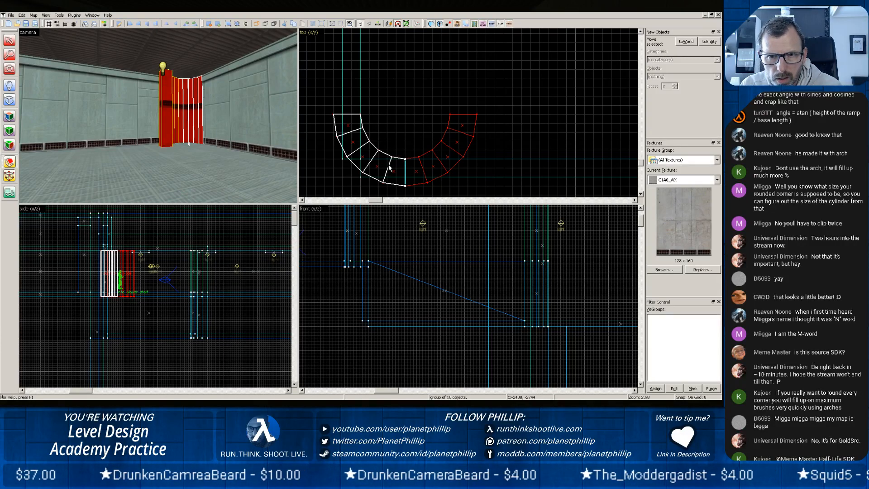
key(Return)
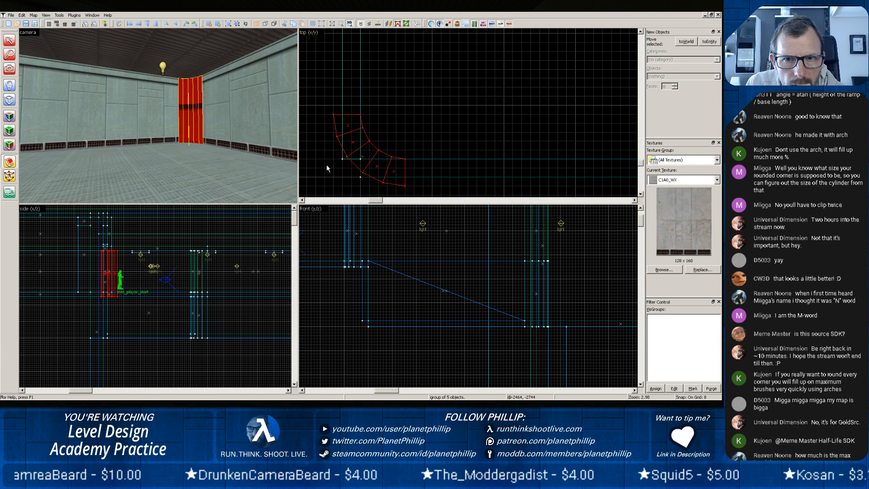
Shorten the two adjoining walls so each one ends flush with an end of the quarter arch.
click(96, 103)
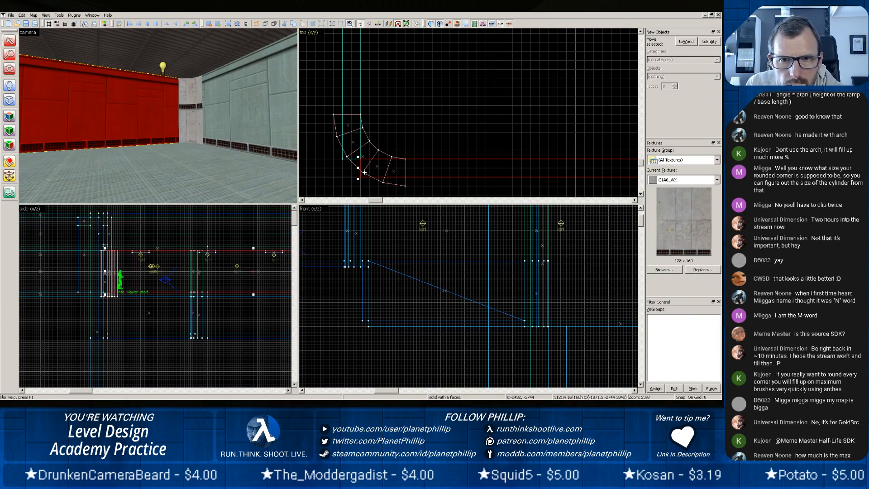
drag(359, 167, 403, 167)
click(336, 153)
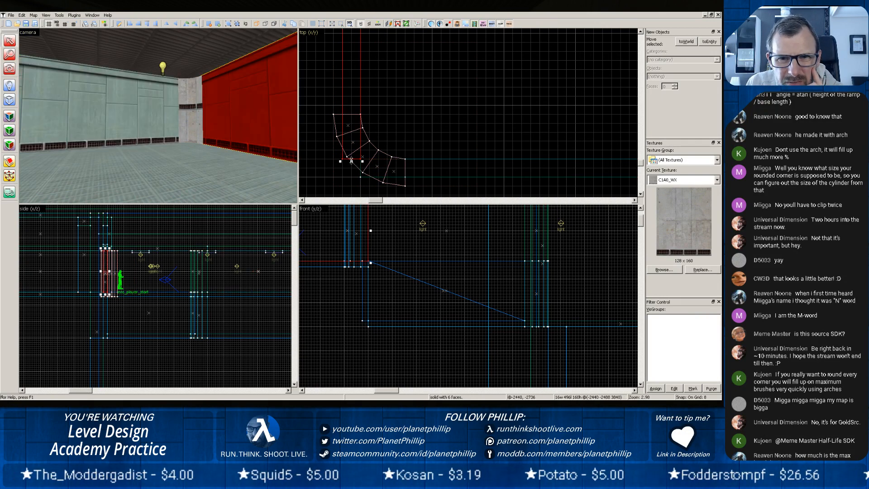
drag(351, 160, 349, 118)
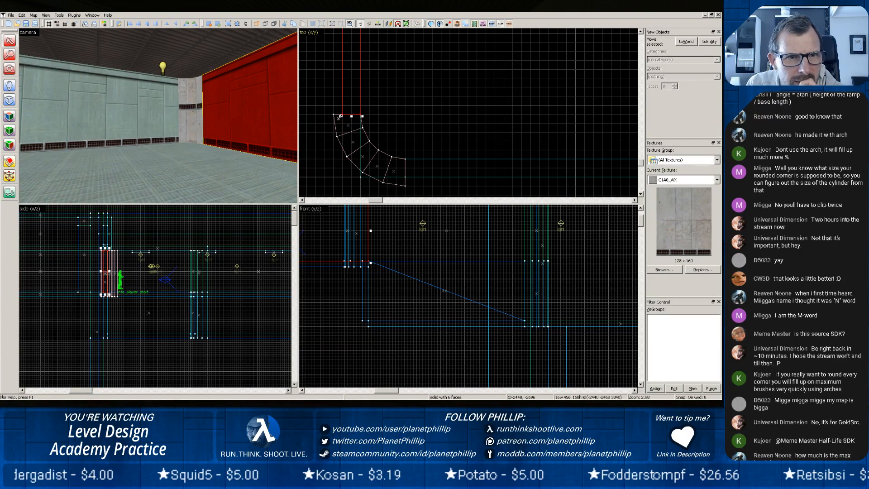
Lift the C1A0_LABW5 texture from the adjoining wall and apply it to each inner face of the curved corner.
click(137, 126)
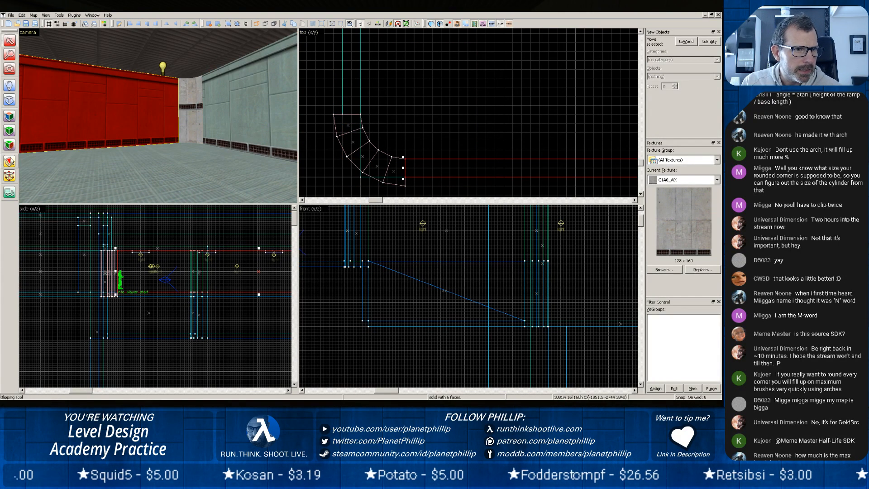
click(9, 116)
click(153, 116)
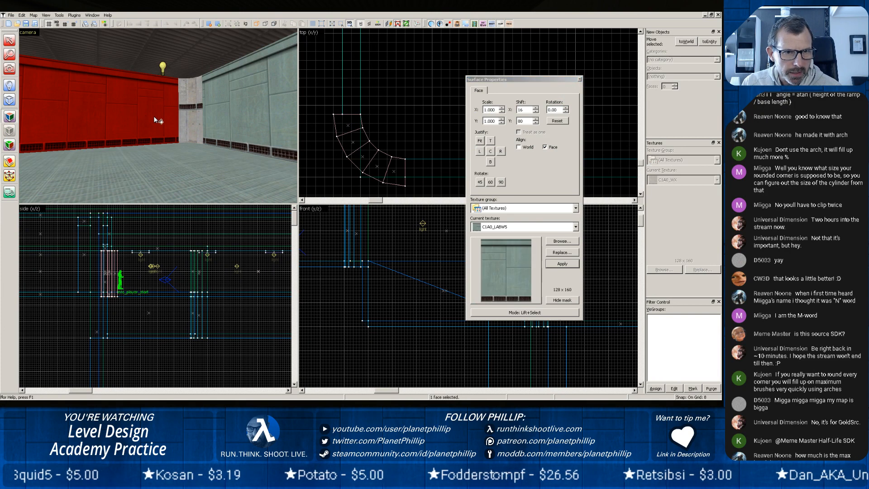
right_click(181, 121)
right_click(183, 122)
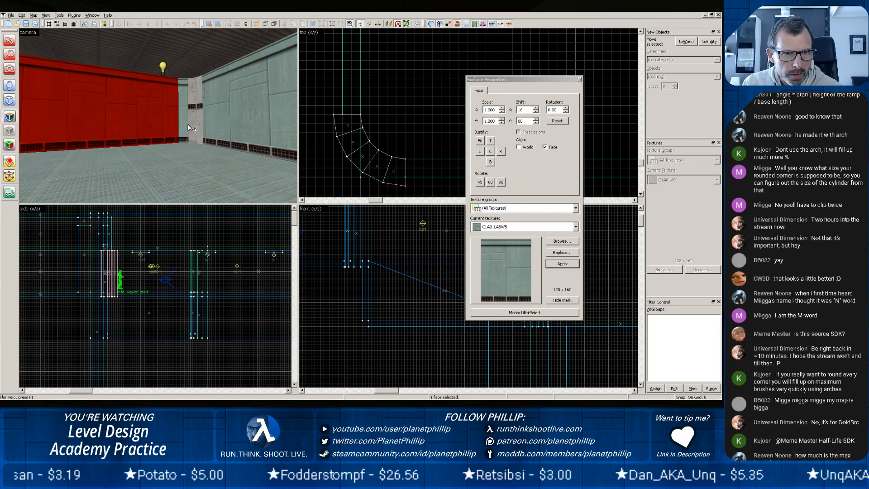
right_click(189, 125)
right_click(195, 127)
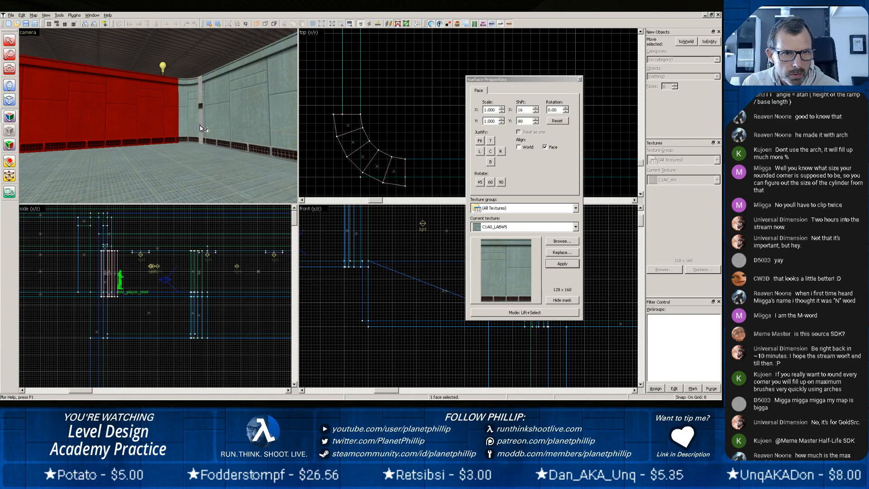
right_click(199, 124)
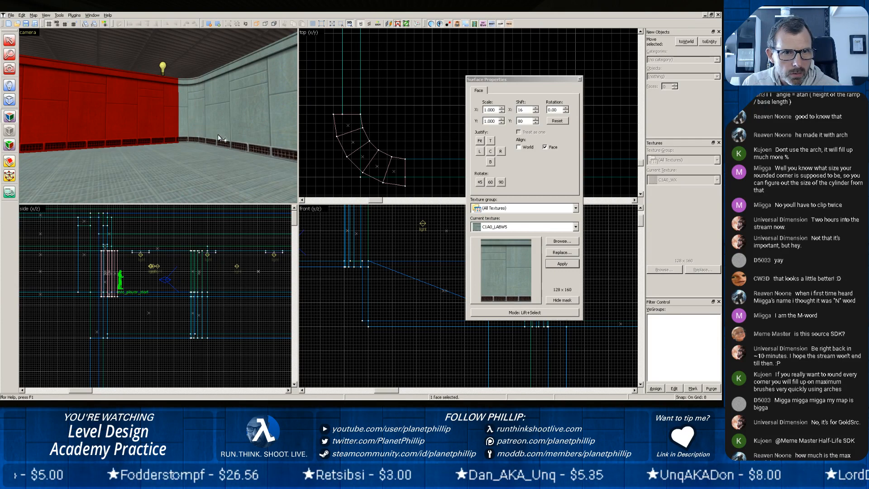
click(579, 80)
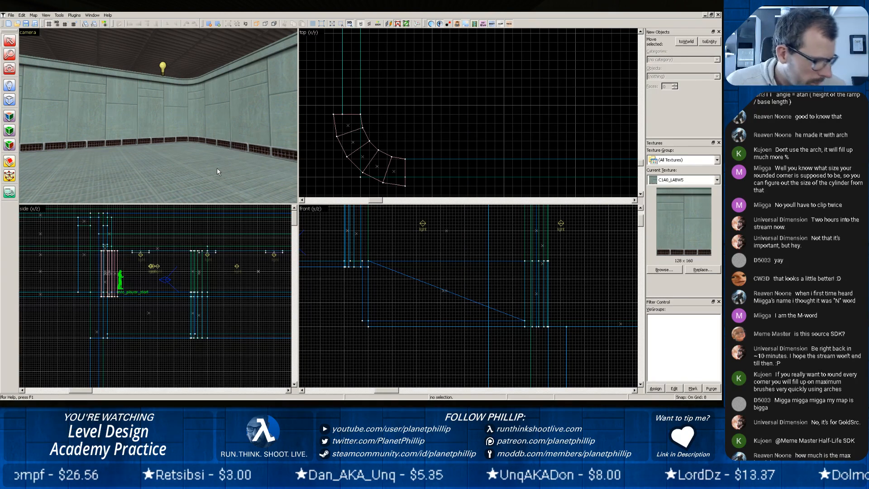
Examine the rounded corner's wall texture and its joins with the adjoining walls from around the room, comparing it with the other rounded wall.
key(z)
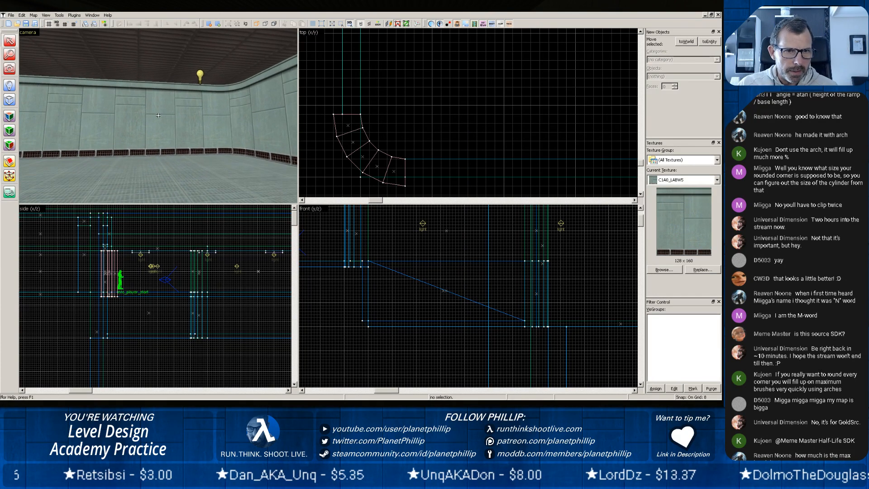
key(w)
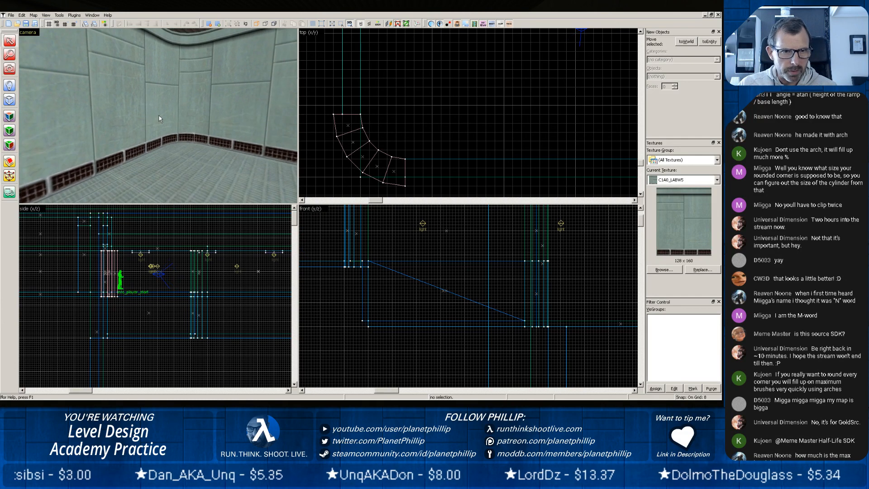
scroll(159, 114, up, 2)
key(z)
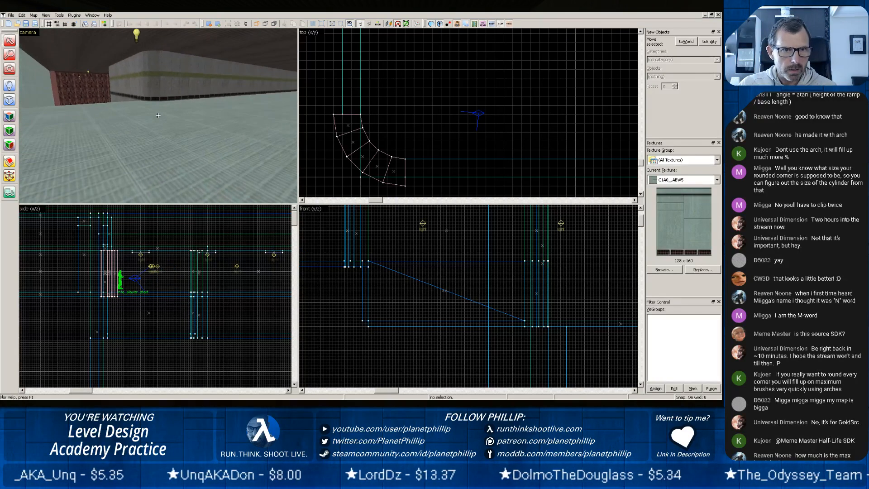
key(z)
scroll(159, 109, up, 2)
key(z)
key(z)
scroll(158, 109, up, 2)
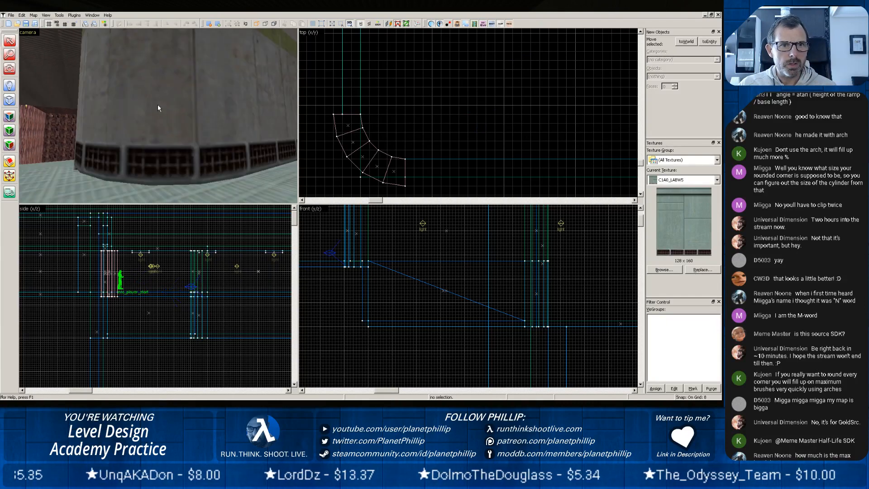
key(z)
key(z)
scroll(147, 111, up, 3)
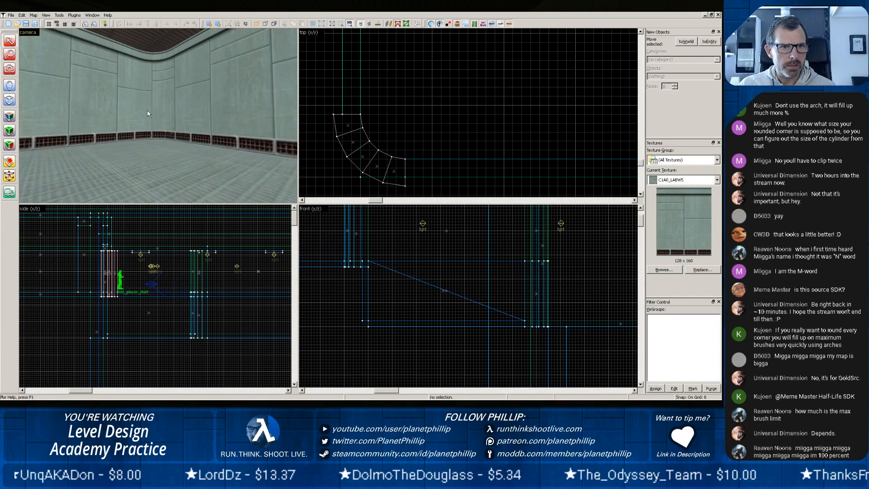
key(z)
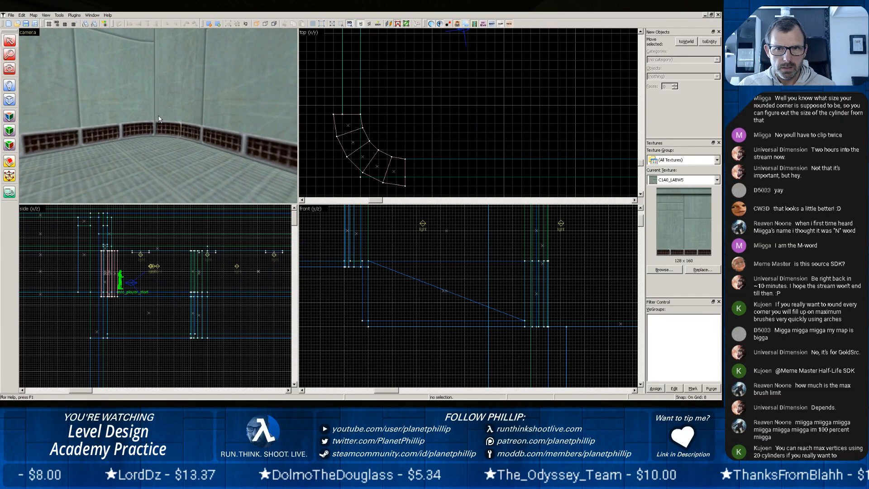
scroll(159, 116, down, 3)
key(z)
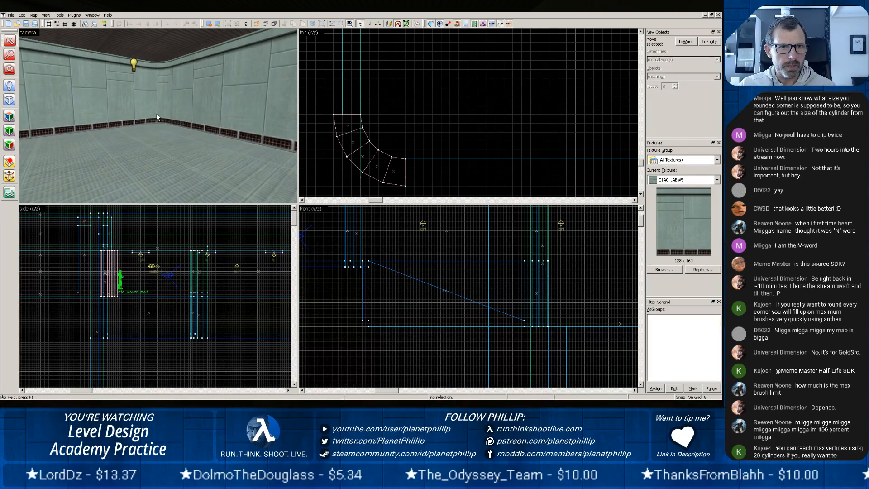
scroll(158, 116, up, 3)
key(z)
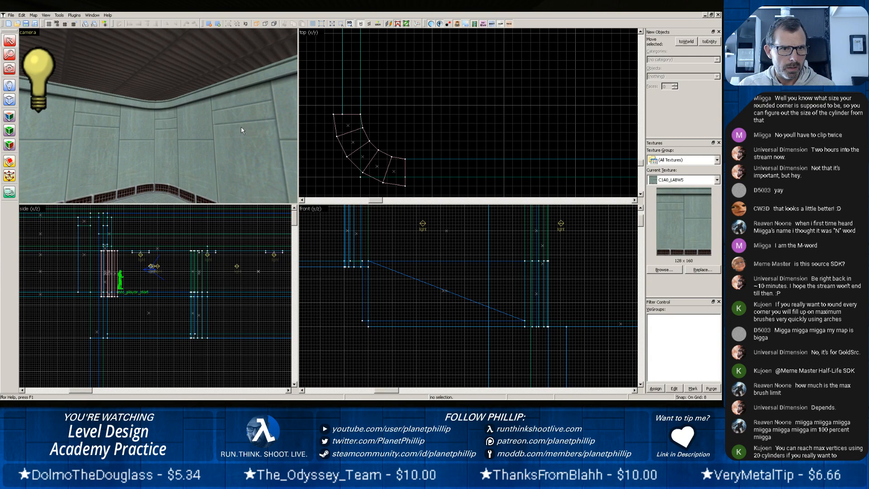
key(z)
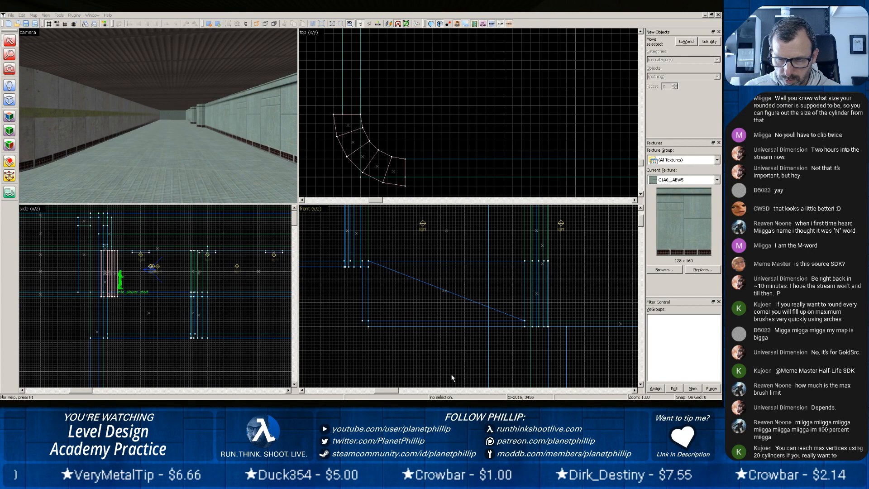
key(alt+Tab)
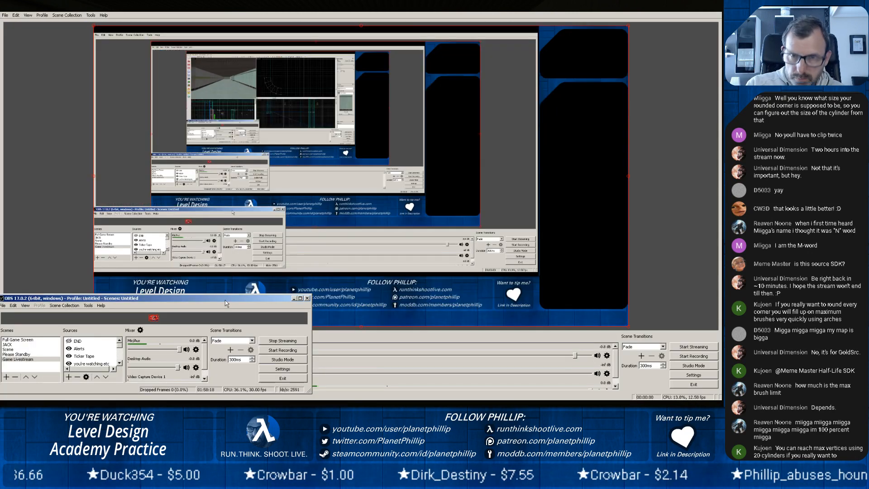
click(713, 6)
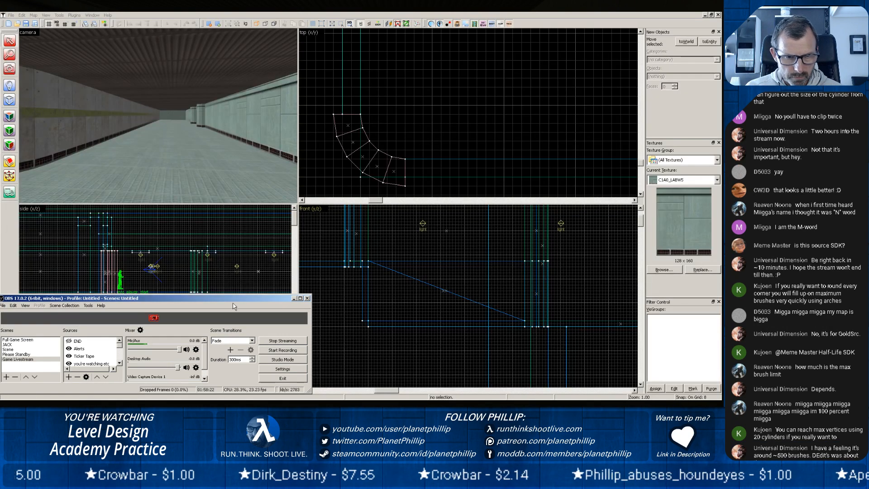
key(alt+Tab)
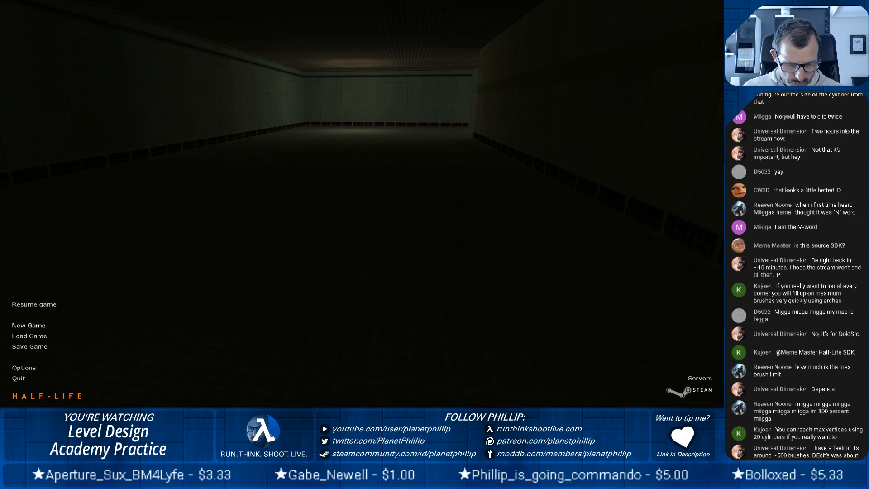
key(alt+Tab)
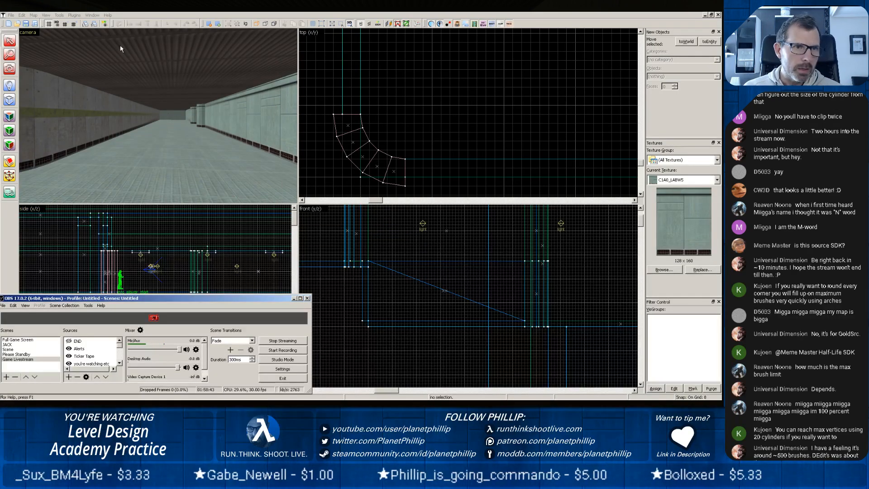
Save the map project under the new name pct15 in the hammer maps folder.
click(11, 15)
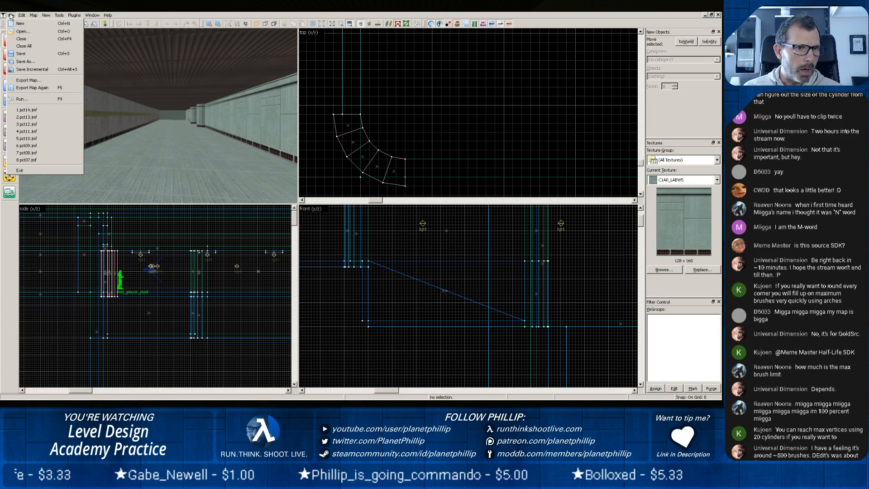
click(25, 61)
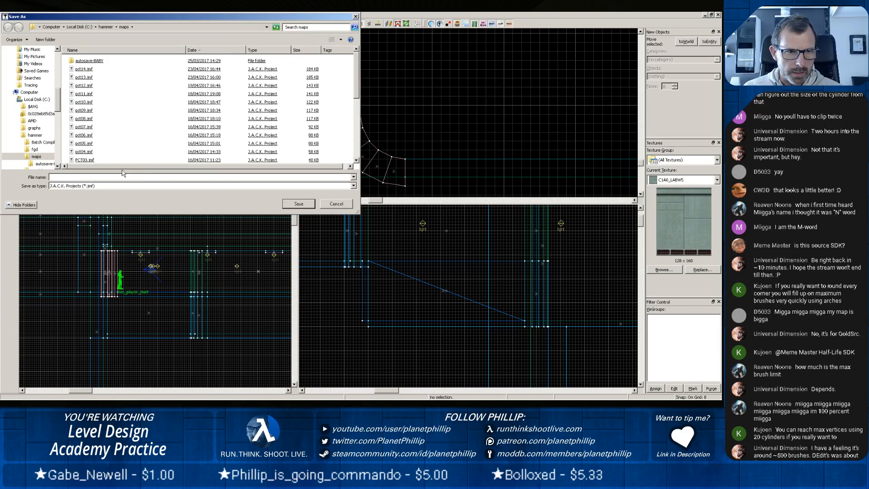
text(pct)
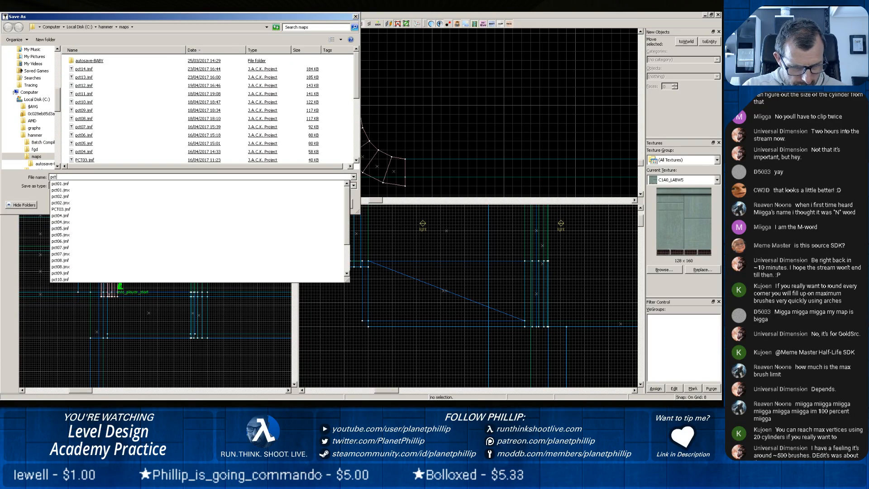
text(15)
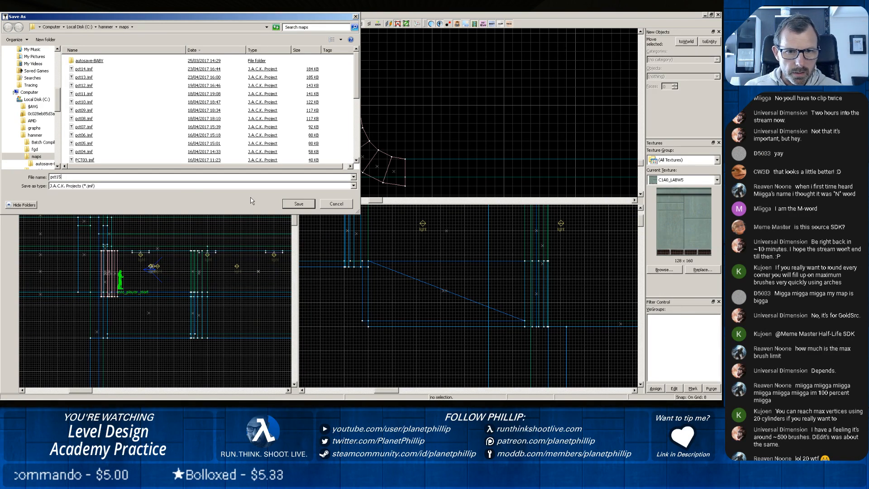
click(286, 204)
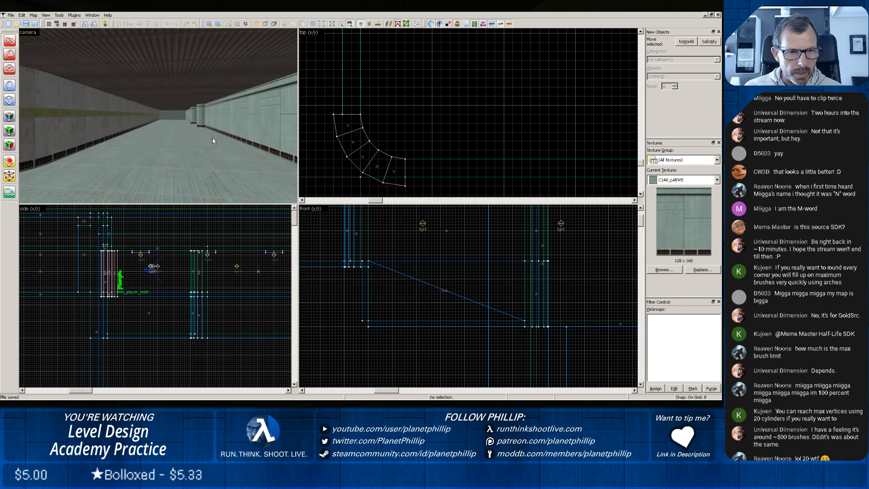
Export the level as the Half-Life map file pct15.map in the valve maps folder.
click(11, 15)
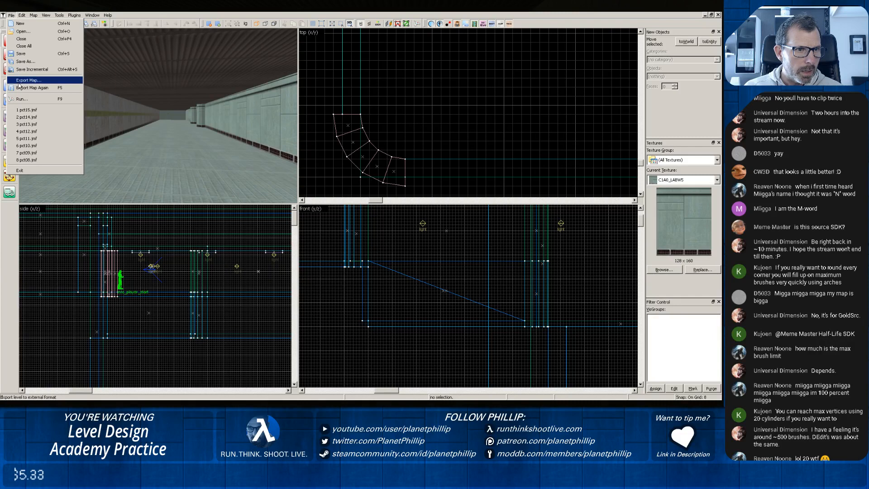
click(20, 82)
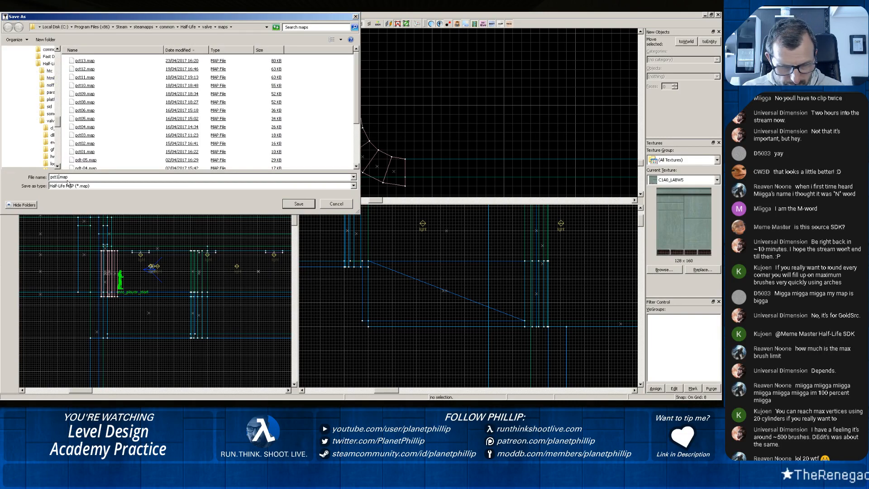
text(5)
click(299, 204)
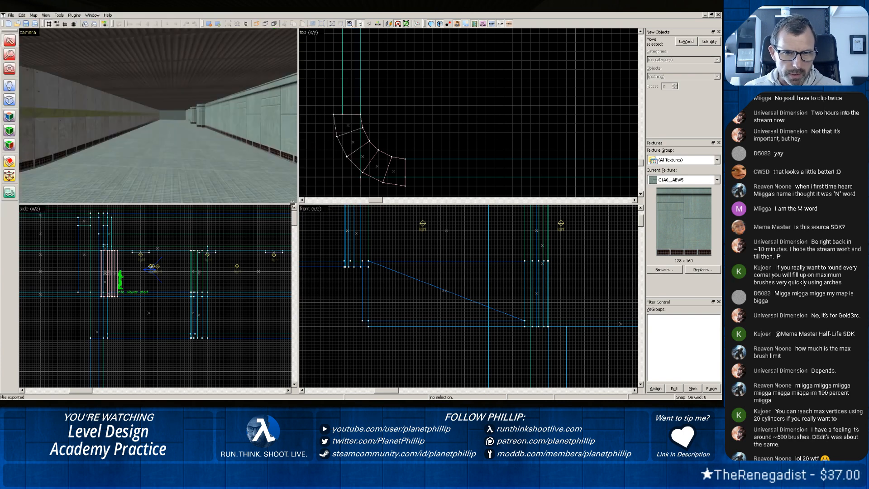
Switch to Batch Compiler, load pct15.map and run the compile with the CSG, BSP, VIS, RAD and Batch stages.
key(alt+Tab)
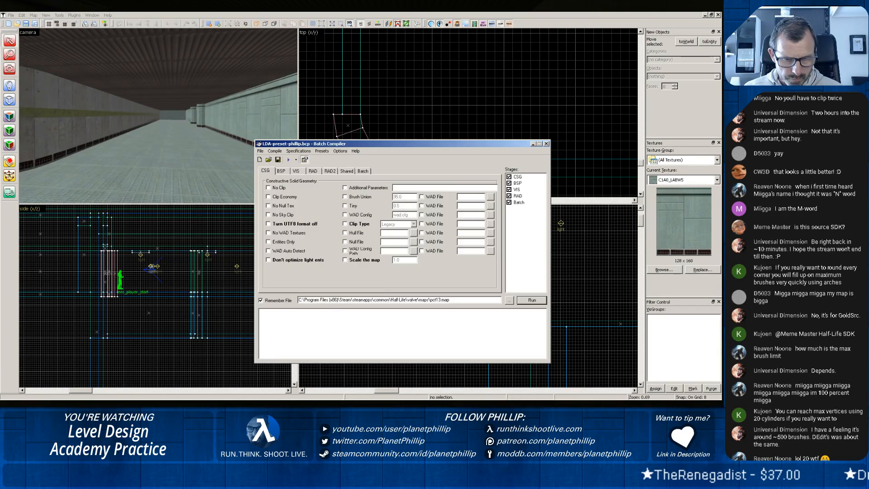
click(509, 300)
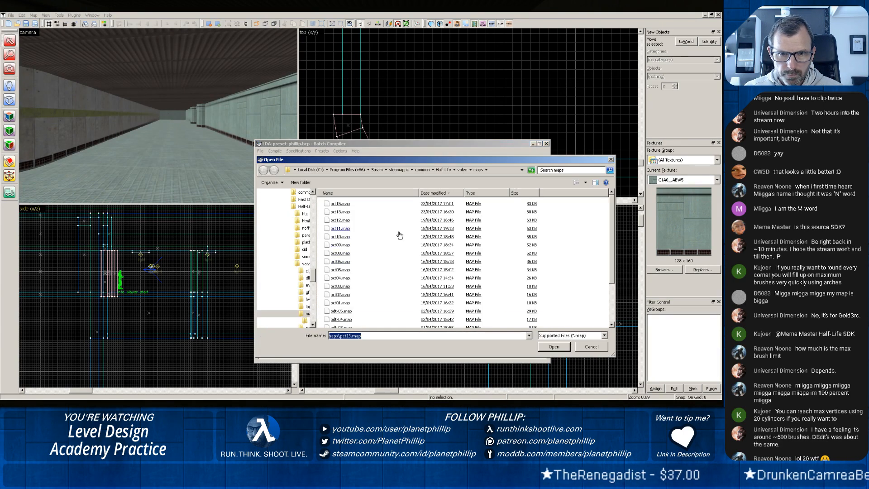
double_click(336, 206)
click(526, 301)
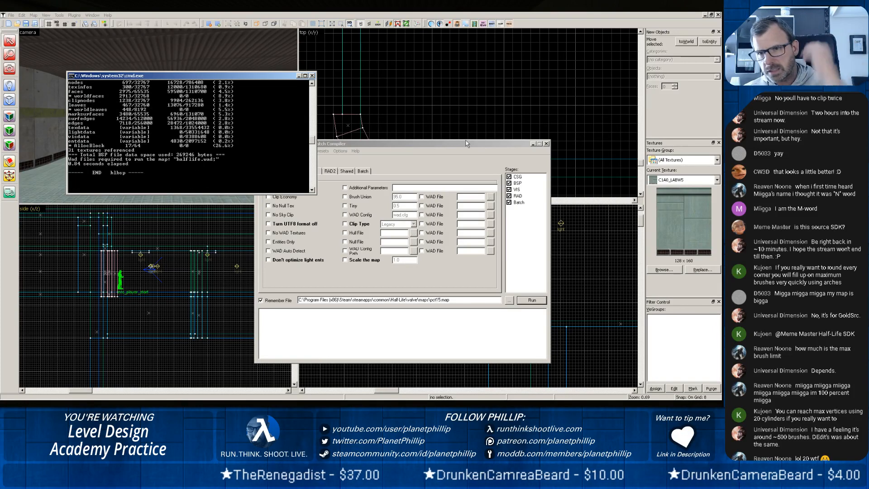
Close the pct15.log compile log and minimise Batch Compiler to return to the map editor.
drag(419, 197, 413, 192)
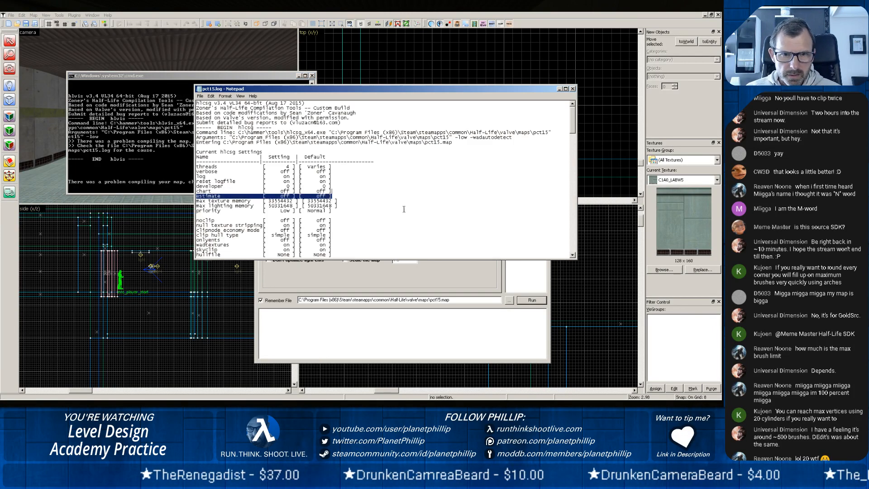
click(572, 89)
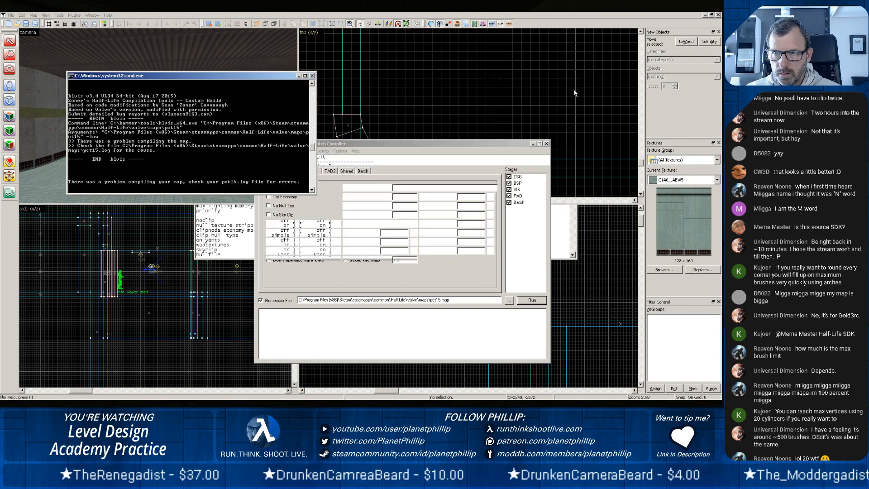
click(534, 144)
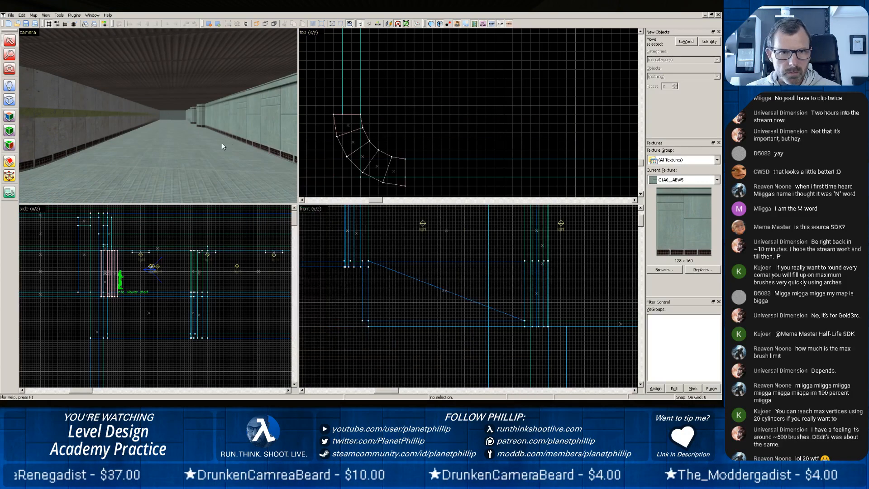
Fly through the rock-walled area and around the concrete building, examining where walls, floor and ceiling meet for gaps.
key(z)
key(z)
scroll(167, 122, up, 3)
scroll(164, 123, up, 5)
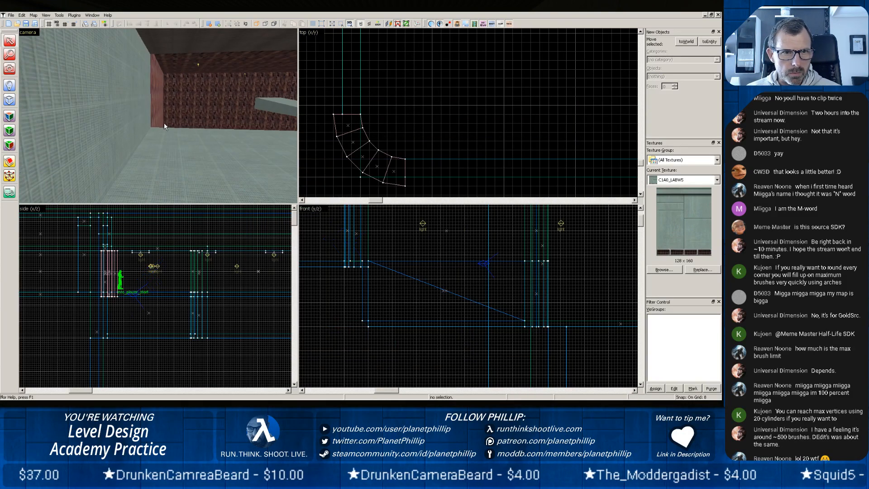
scroll(162, 134, up, 5)
middle_drag(162, 134, 157, 115)
scroll(164, 106, up, 3)
scroll(153, 129, up, 5)
middle_drag(154, 178, 157, 116)
scroll(152, 120, up, 5)
scroll(161, 114, up, 3)
scroll(158, 114, up, 5)
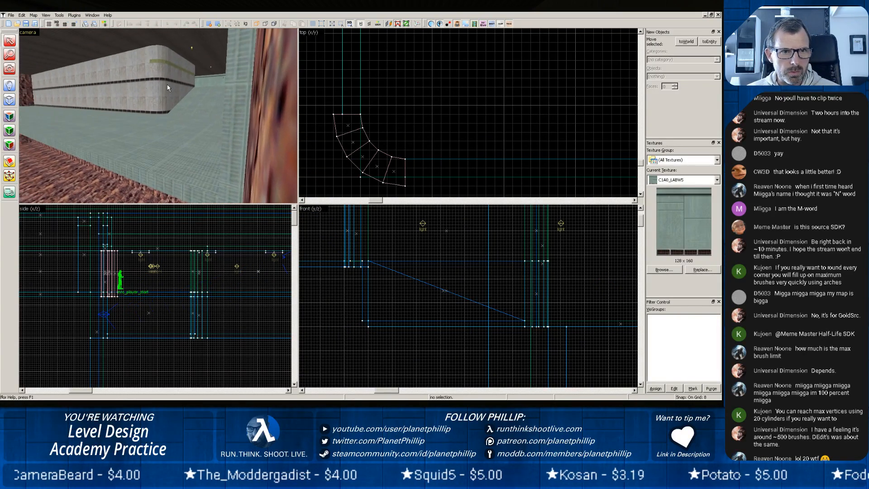
scroll(167, 85, up, 3)
middle_drag(186, 85, 158, 115)
scroll(158, 116, up, 3)
scroll(158, 116, up, 4)
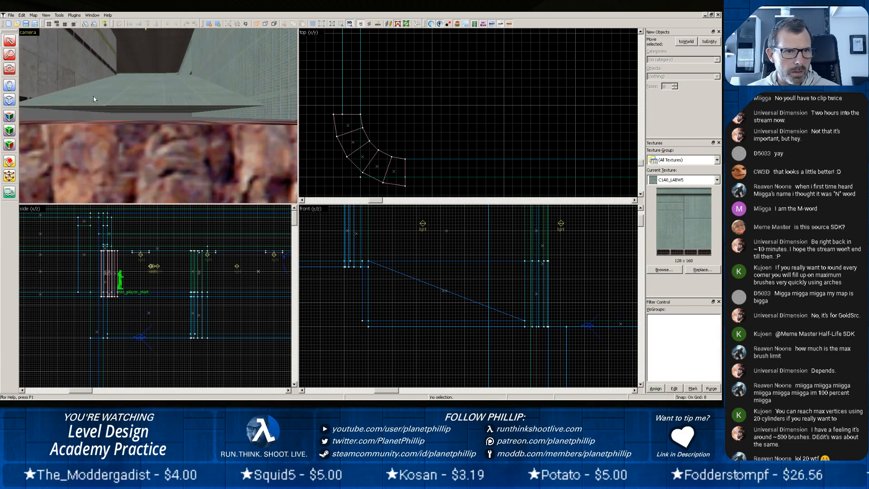
scroll(102, 93, down, 5)
middle_drag(91, 93, 158, 116)
scroll(132, 168, up, 2)
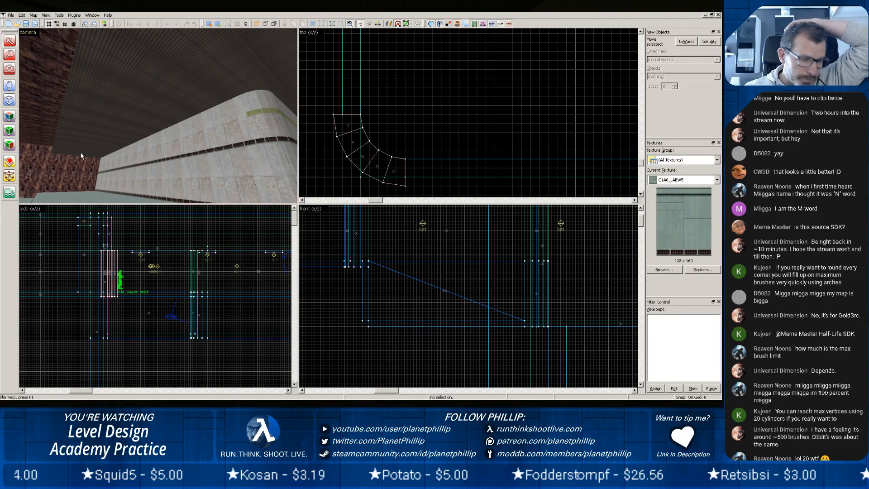
Load the compiled map's pointfile and view the leak trace across the whole level in the top view.
click(34, 15)
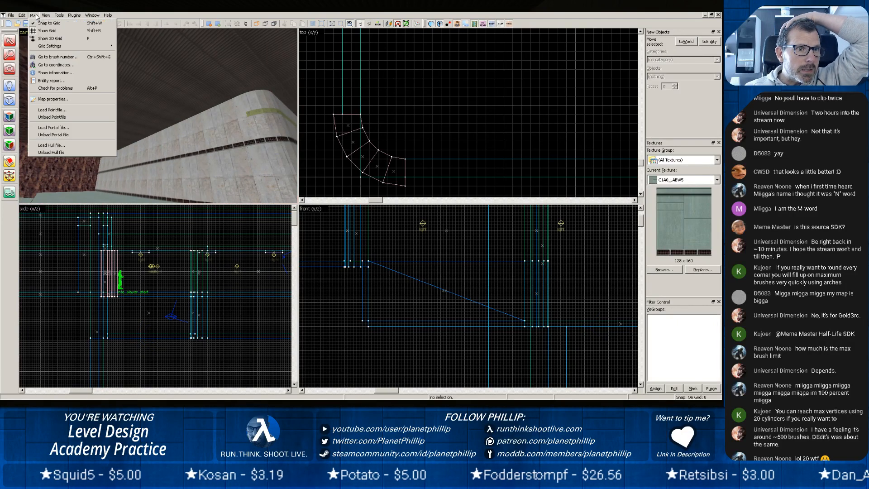
click(35, 111)
click(371, 214)
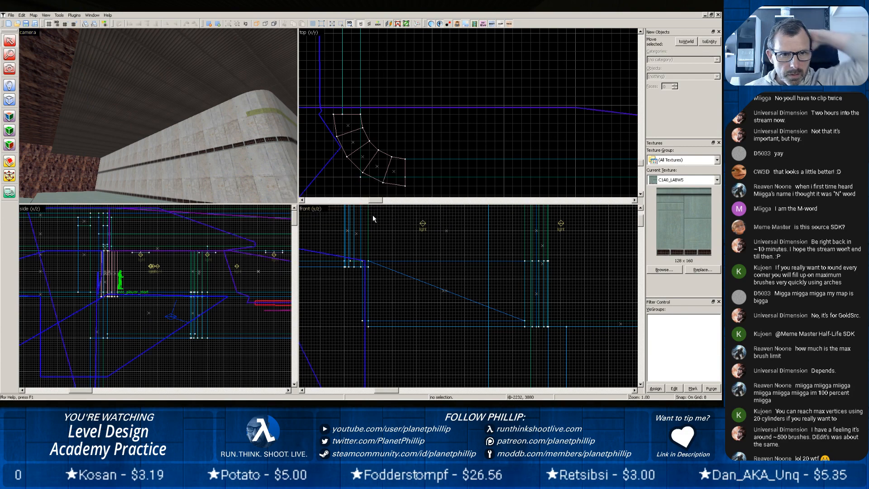
scroll(359, 149, down, 15)
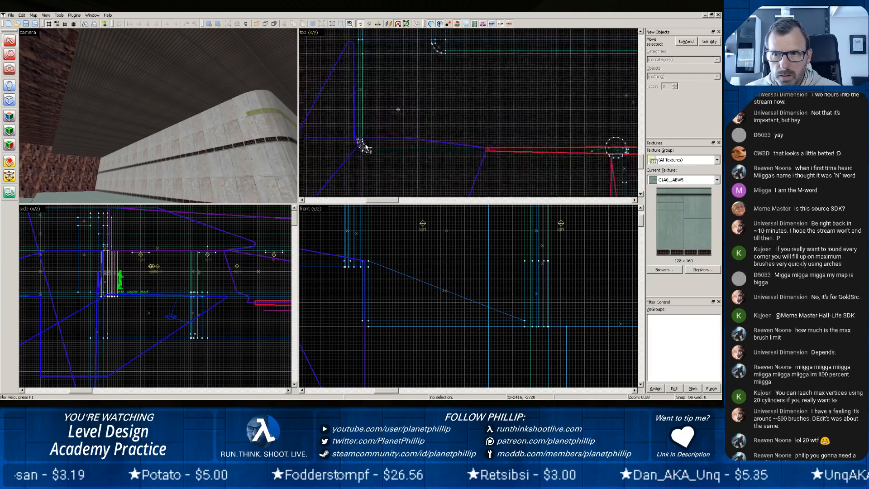
scroll(365, 147, down, 1)
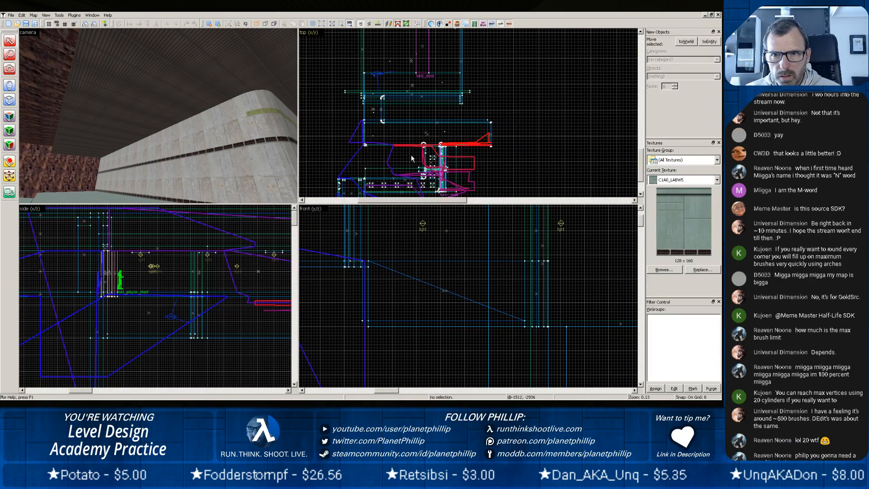
Examine the red leak trace in the top view around the round columns and along the adjoining corridor.
scroll(483, 157, up, 2)
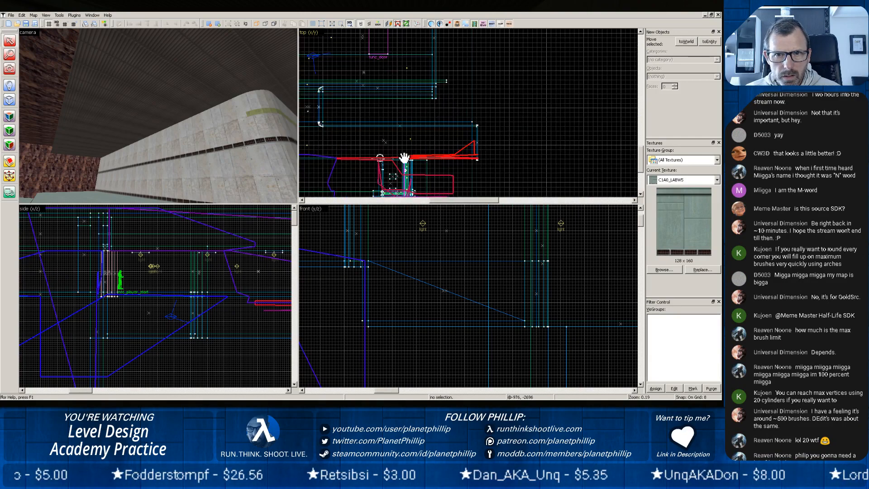
scroll(420, 153, up, 10)
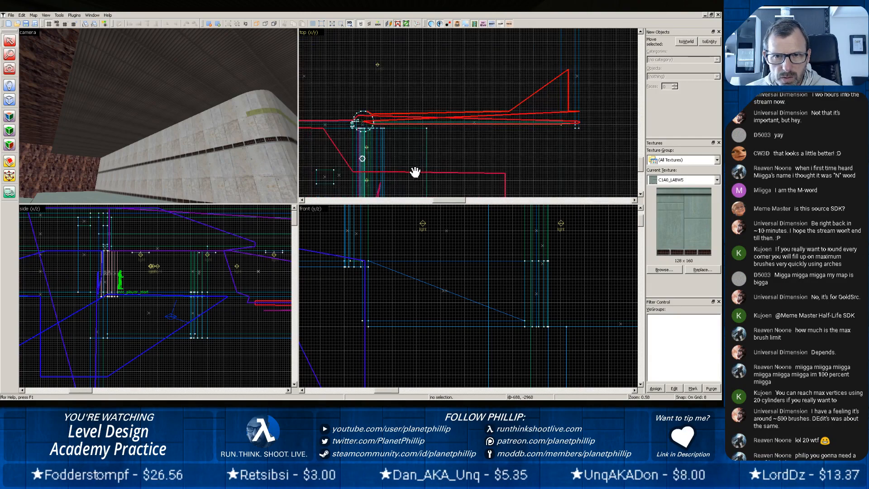
drag(369, 118, 423, 145)
scroll(415, 144, up, 4)
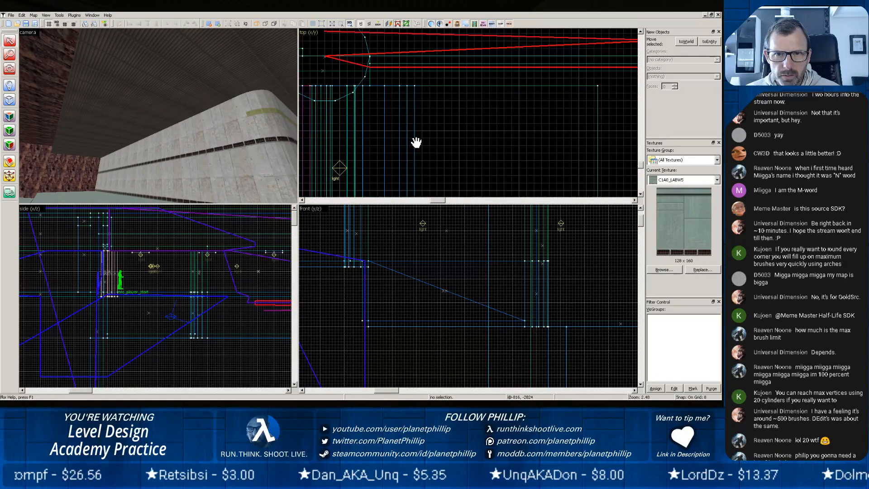
mouse_move(375, 116)
mouse_down()
mouse_move(517, 163)
mouse_move(590, 161)
mouse_up()
mouse_move(416, 142)
mouse_down()
mouse_move(514, 172)
mouse_move(598, 180)
mouse_move(587, 179)
mouse_up()
Fly through the wide corridor in the 3D view and follow the red leak line to where it leaves the level.
key(z)
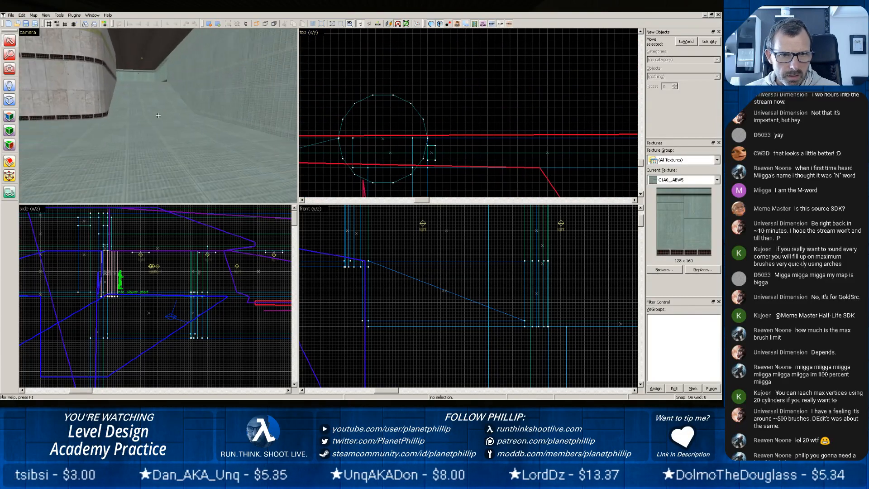
key(w)
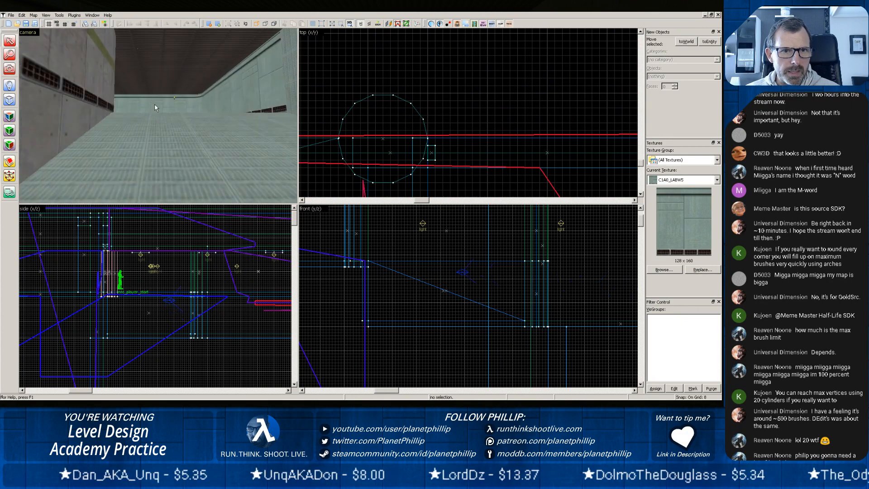
key(z)
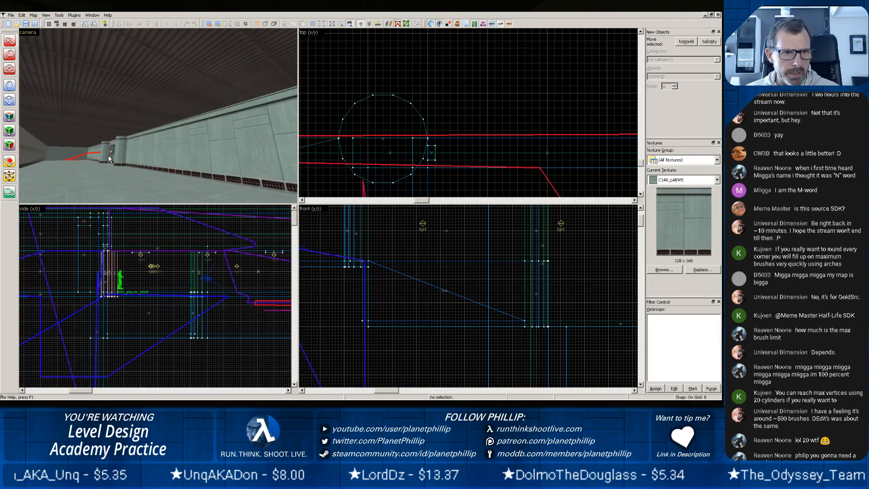
key(z)
key(z)
scroll(158, 119, up, 10)
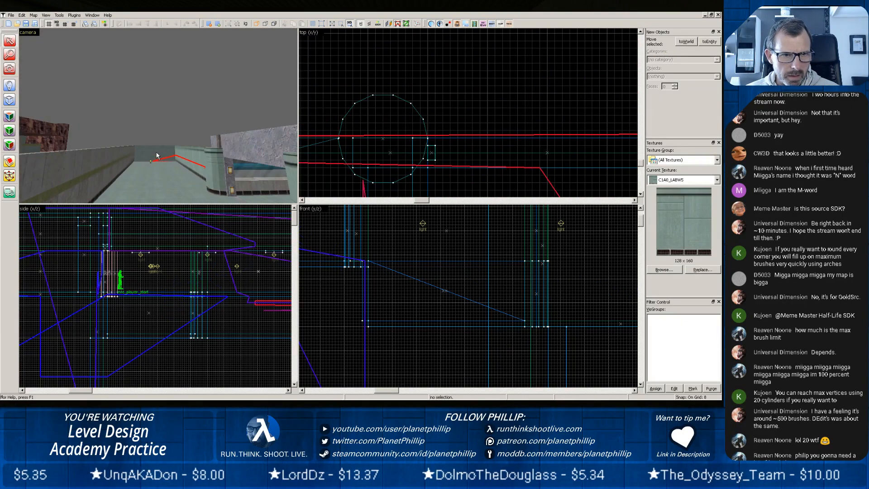
key(z)
key(z)
scroll(158, 115, up, 4)
key(z)
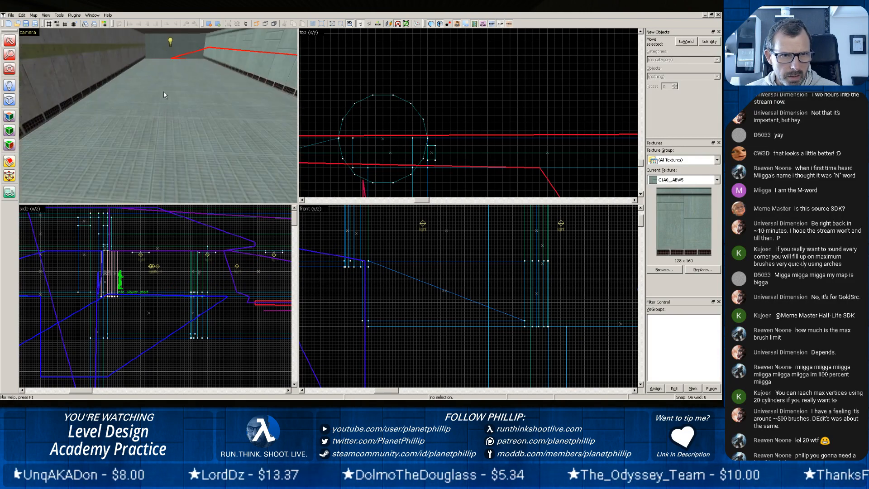
key(z)
scroll(172, 106, up, 6)
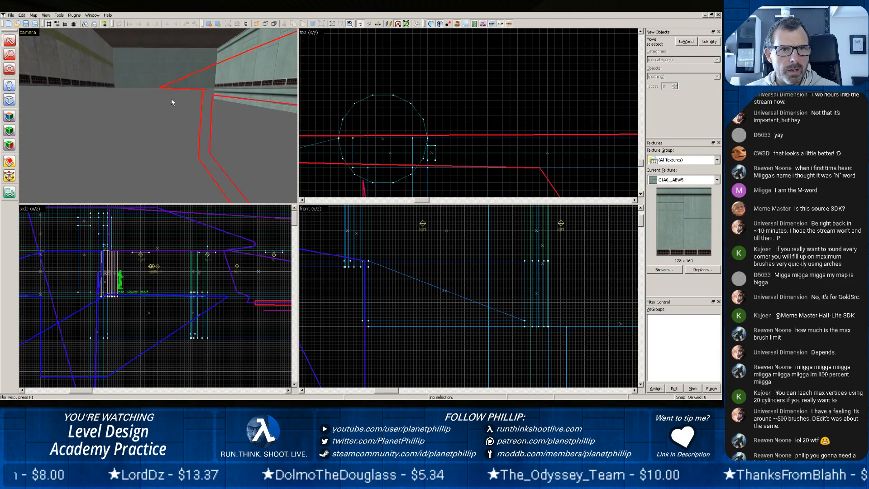
scroll(155, 123, up, 5)
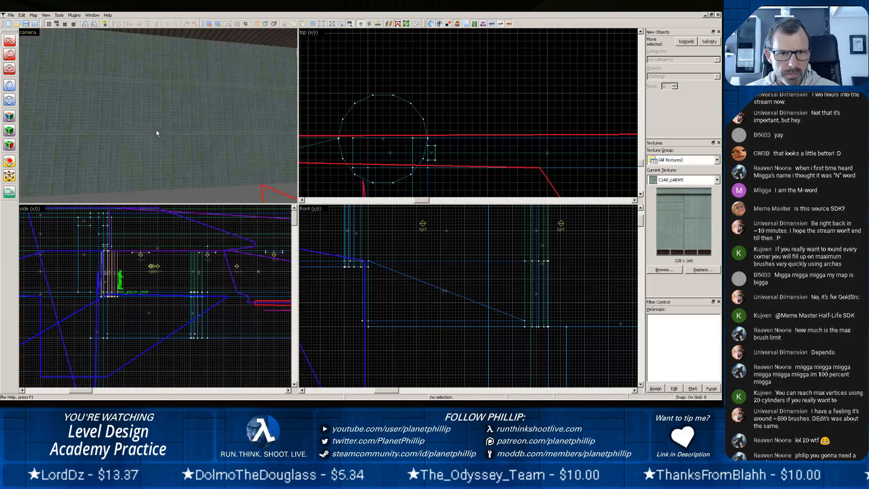
Select the corridor floor brush beside the gap at the end wall and unload the pointfile.
scroll(217, 171, down, 3)
click(235, 188)
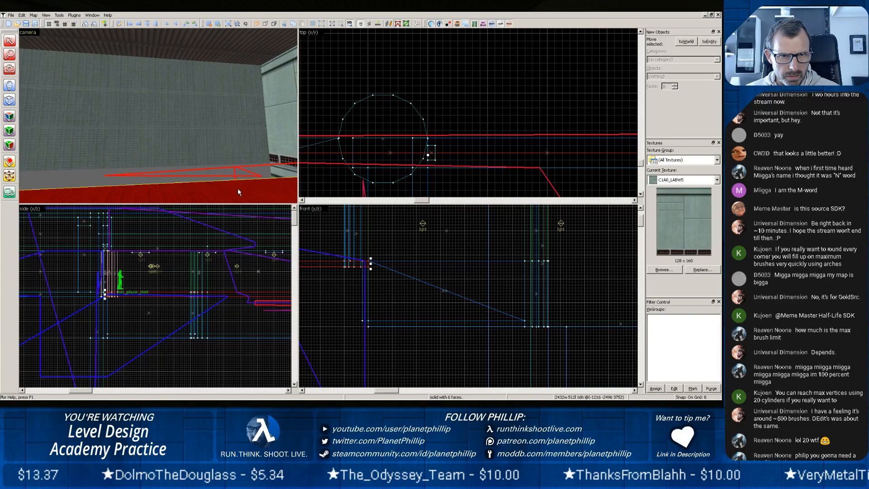
scroll(204, 172, down, 4)
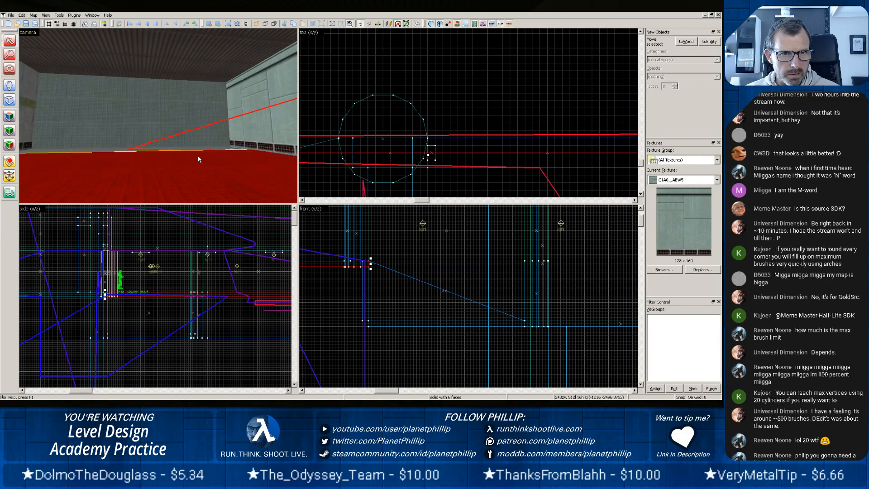
scroll(493, 149, down, 8)
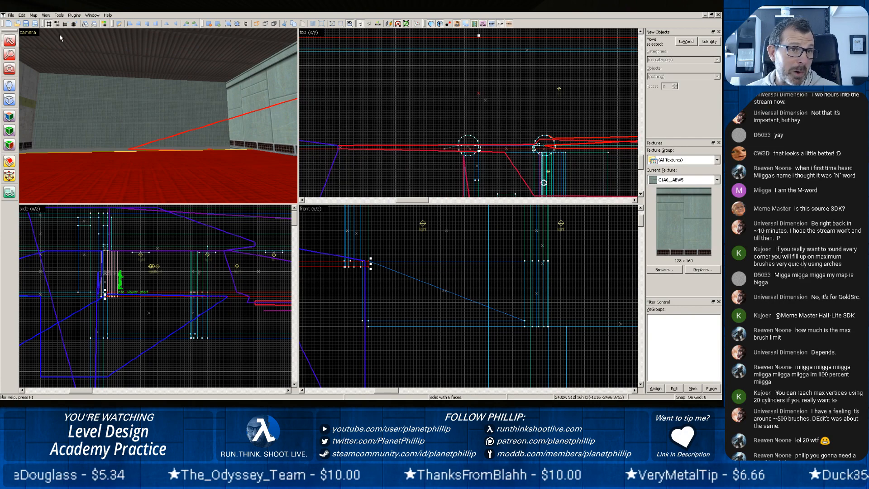
click(34, 15)
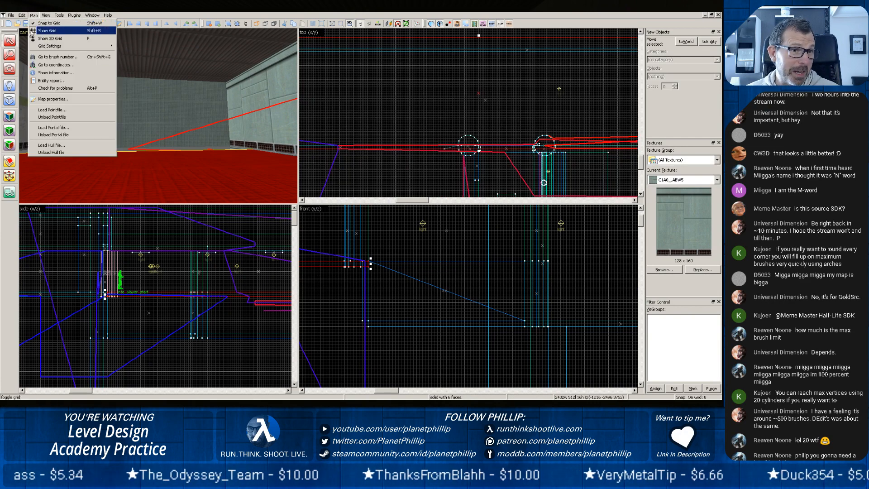
click(43, 116)
Extend the selected floor brush to 2496 units wide to reach the corridor's end wall, and check the join in the 3D view.
scroll(557, 144, down, 3)
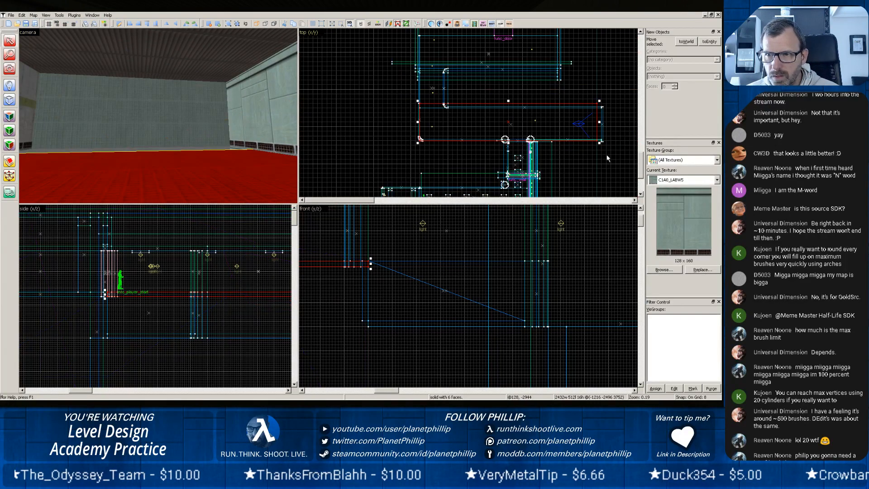
scroll(607, 157, up, 4)
drag(569, 99, 579, 105)
scroll(175, 134, down, 2)
scroll(324, 104, down, 4)
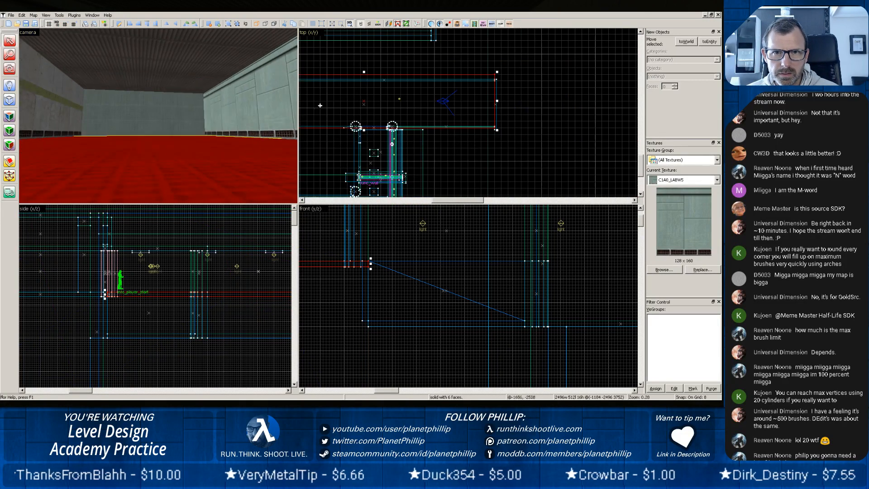
key(z)
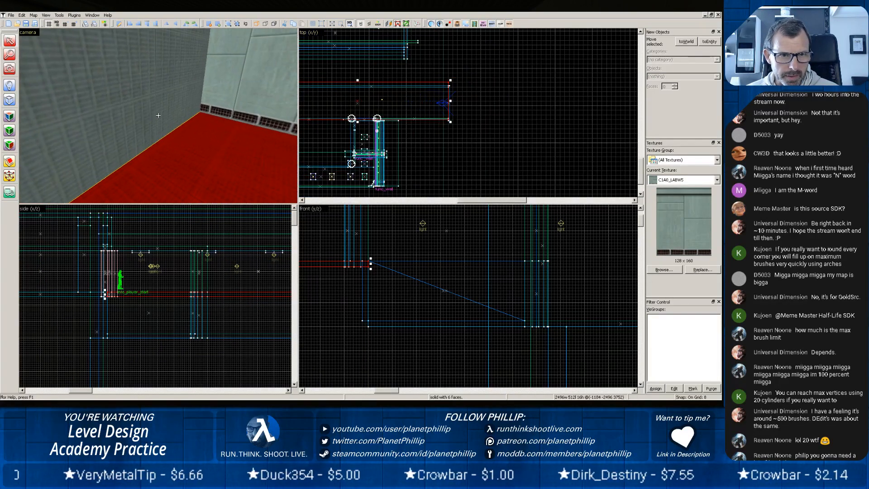
key(z)
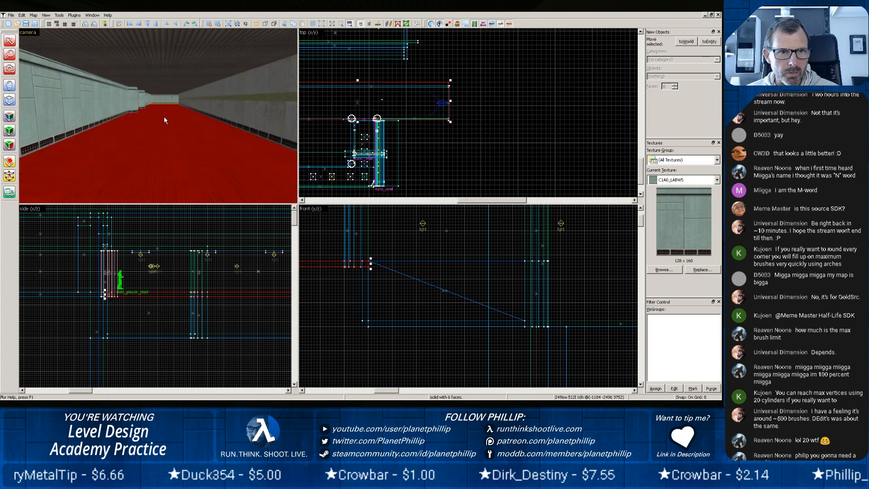
Export the map again, then switch to Batch Compiler and recompile pct15.map.
click(10, 15)
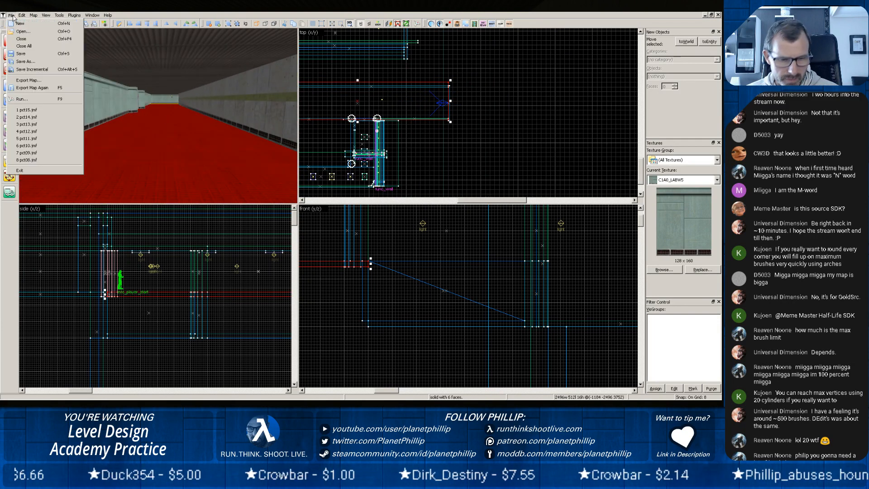
click(158, 82)
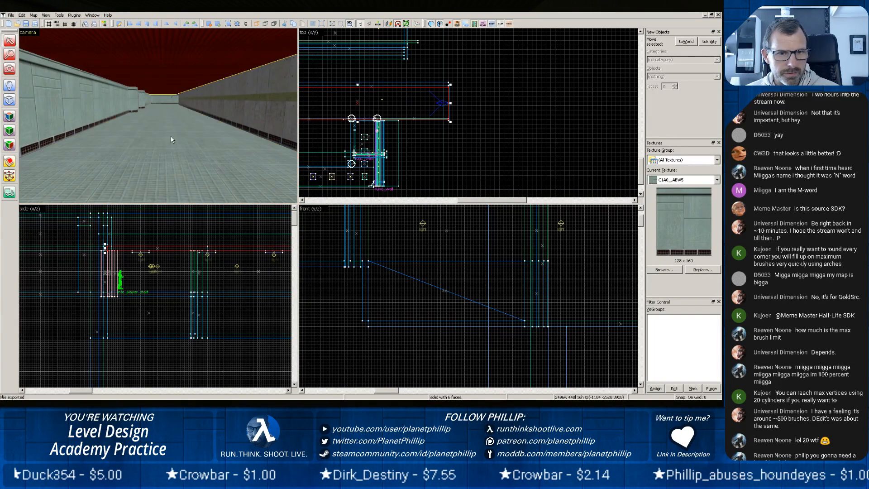
key(alt+Tab)
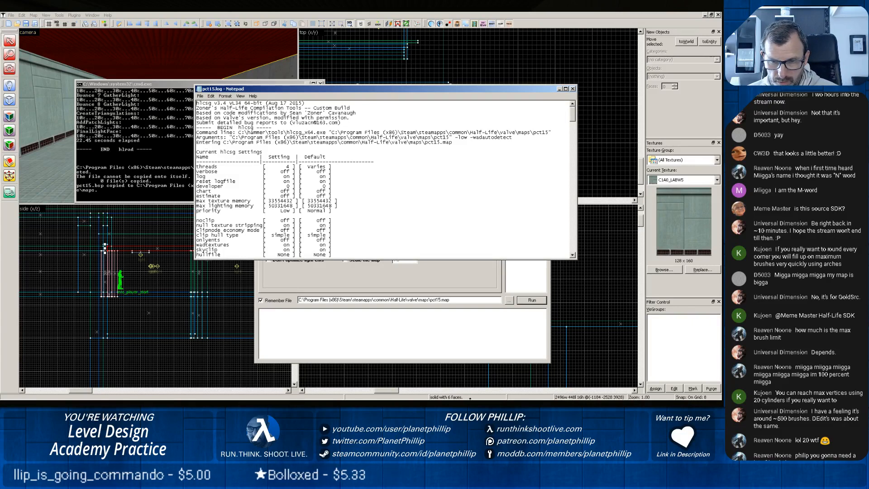
Switch to Half-Life and load the compiled map with the console command map pct15.
click(274, 404)
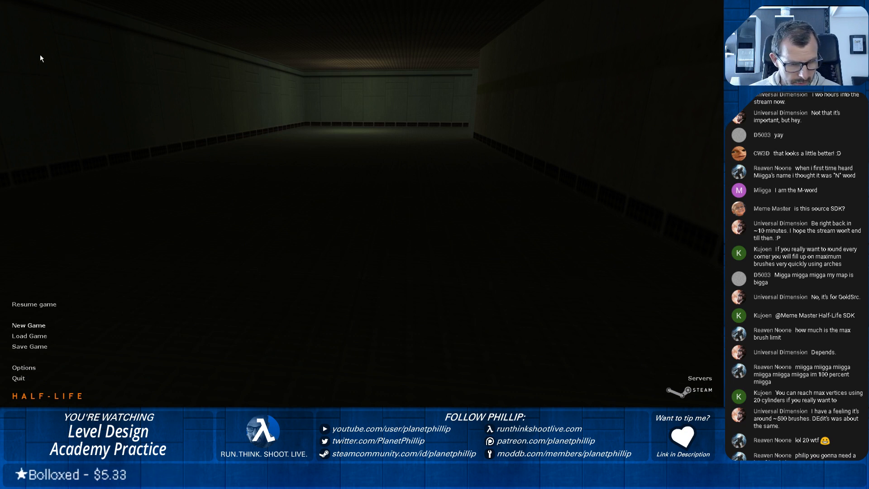
key(grave)
text(map )
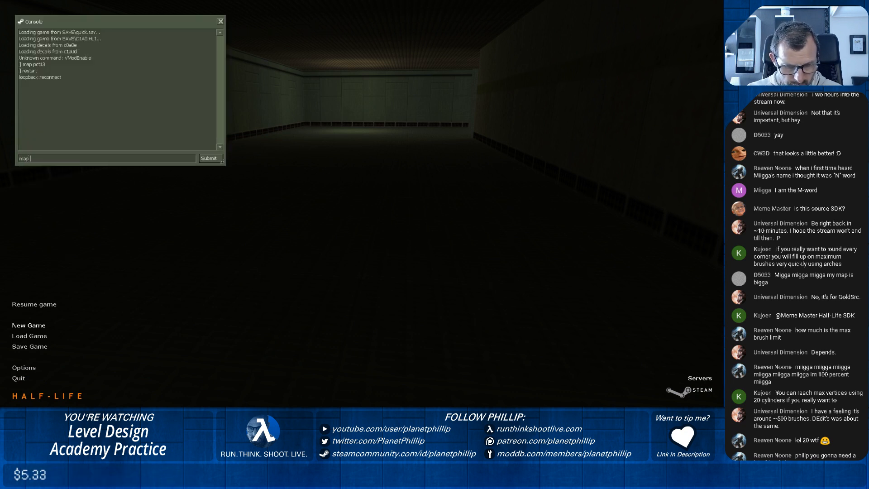
text(pc)
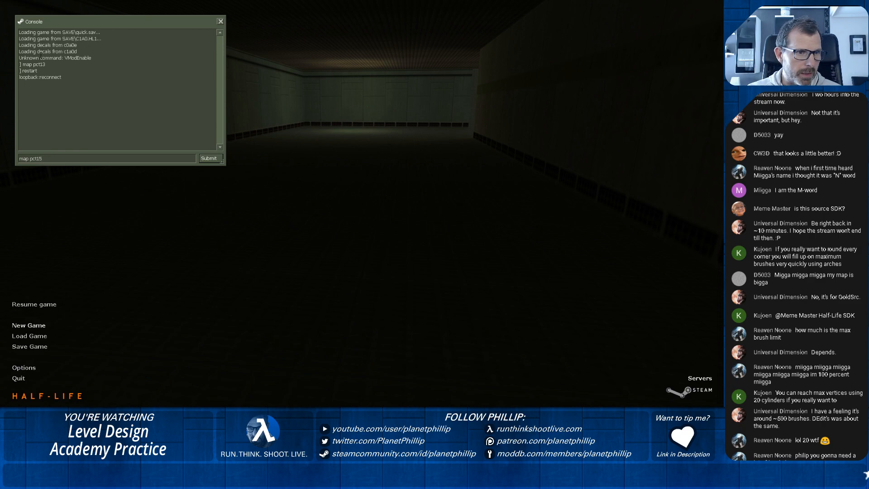
text(t15)
key(Return)
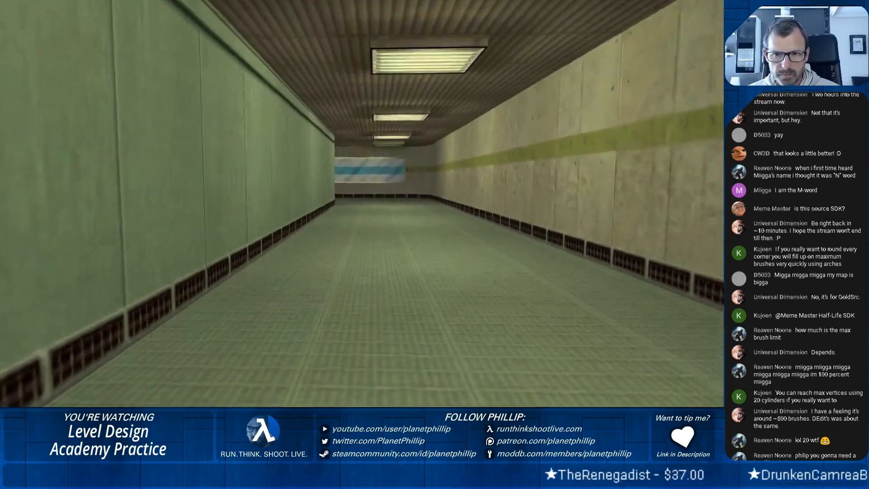
Walk through the lit corridor and past the round columns to inspect the rounded concrete corner in game.
key(w)
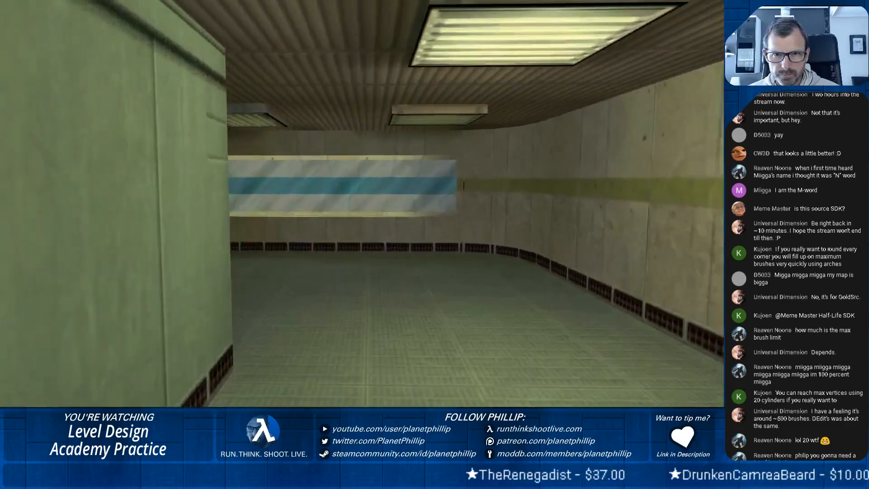
key(w)
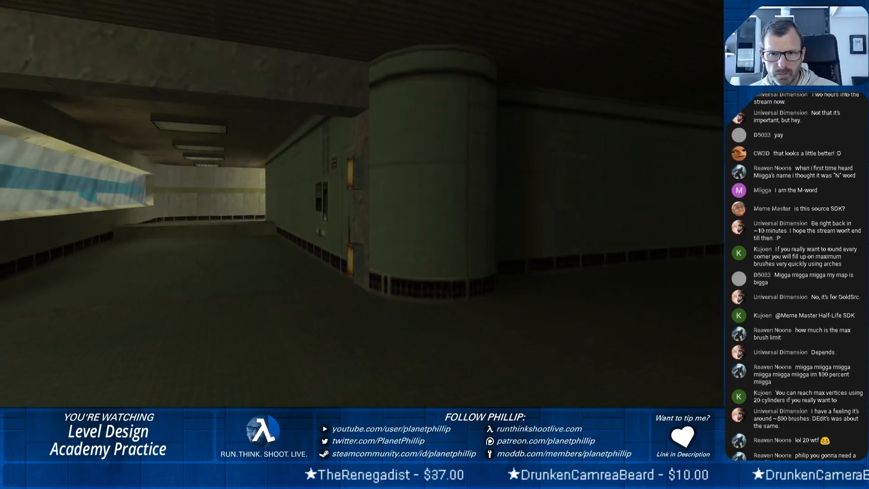
key(d)
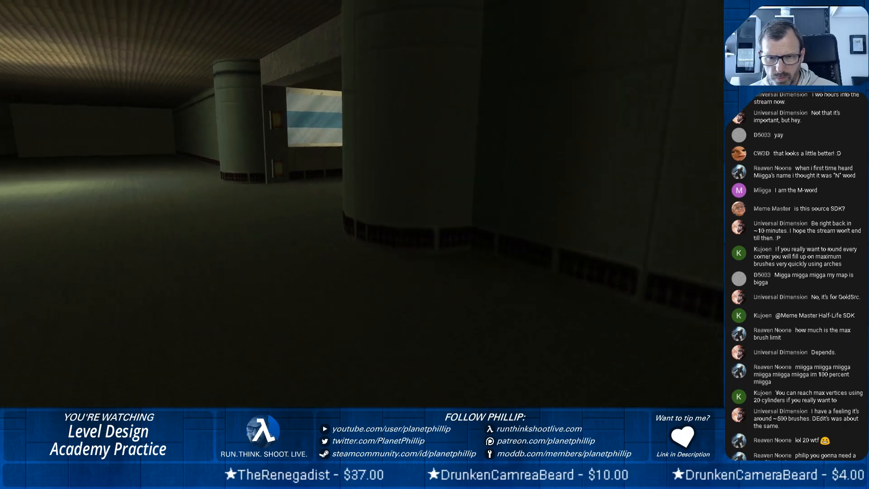
key(a)
key(w)
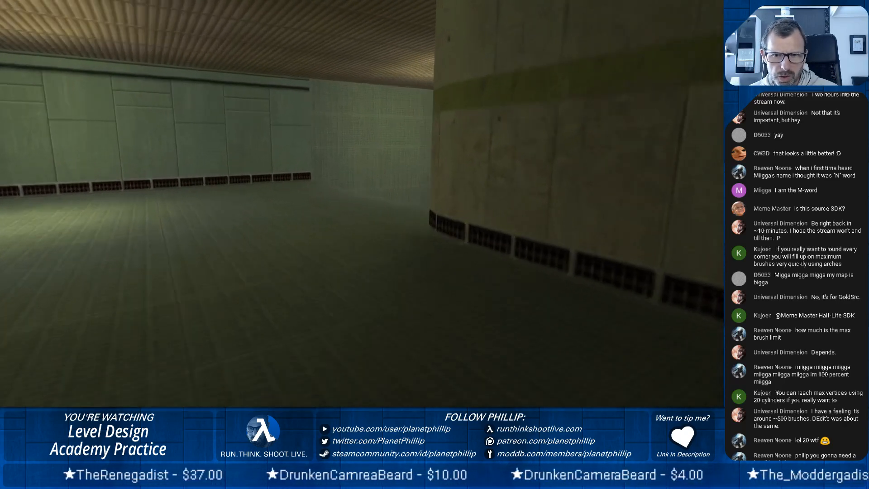
key(a)
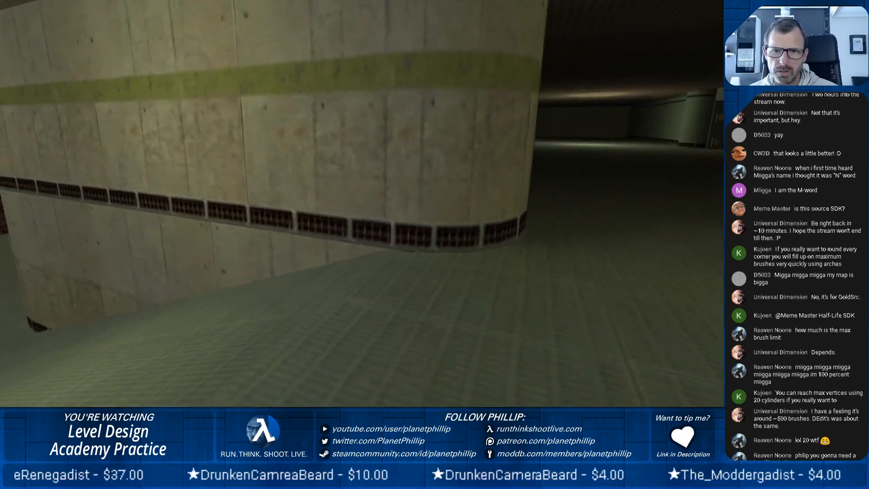
Examine up close the vent trim on the curved corners, checking texture alignment and where the trim meets the floor.
key(w)
key(w)
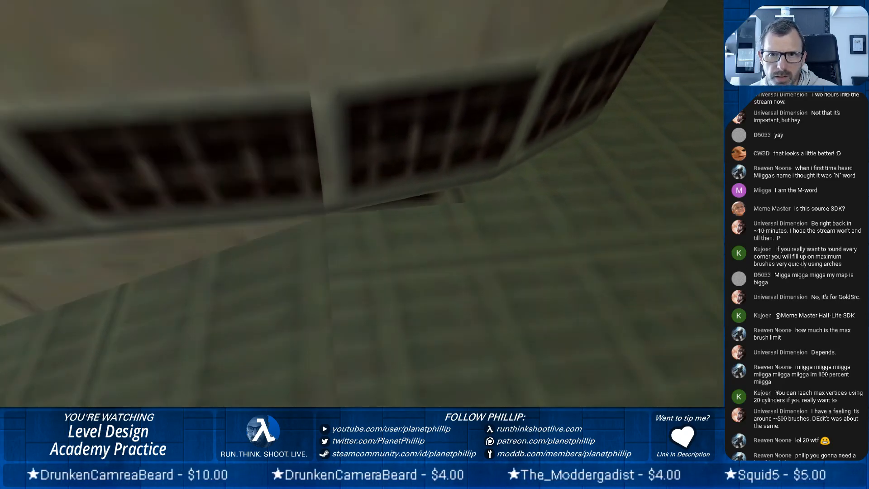
key(a)
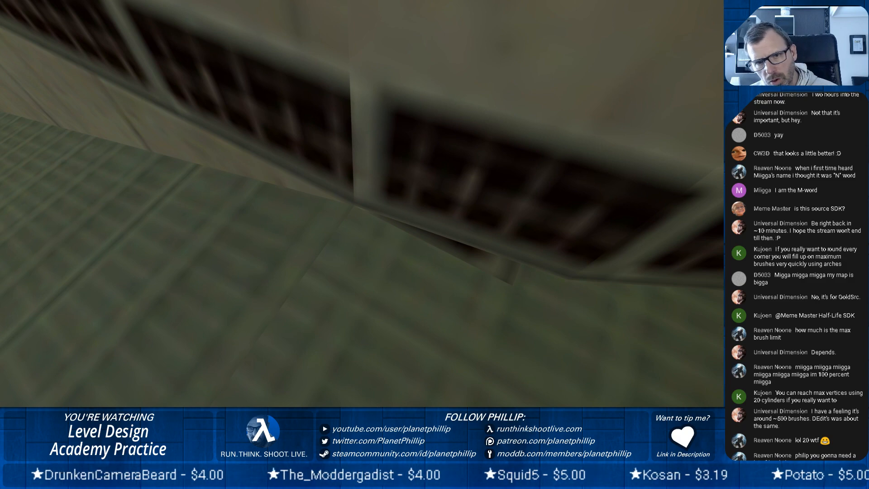
key(s)
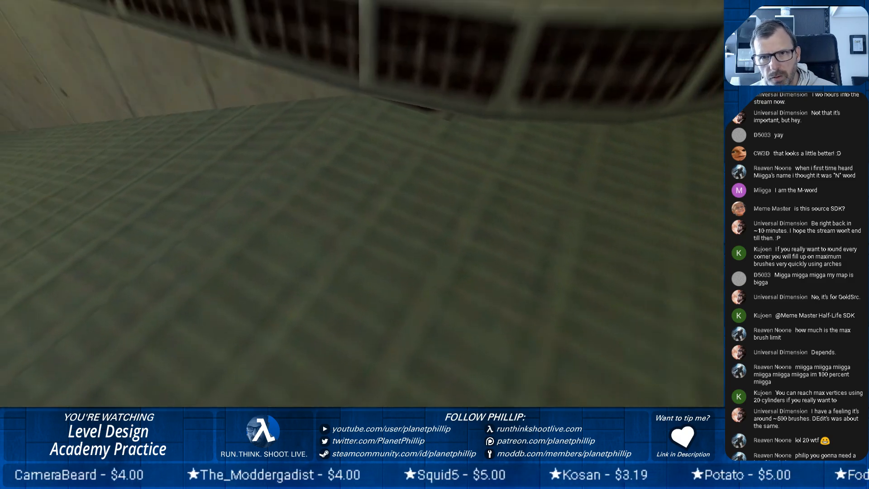
key(w)
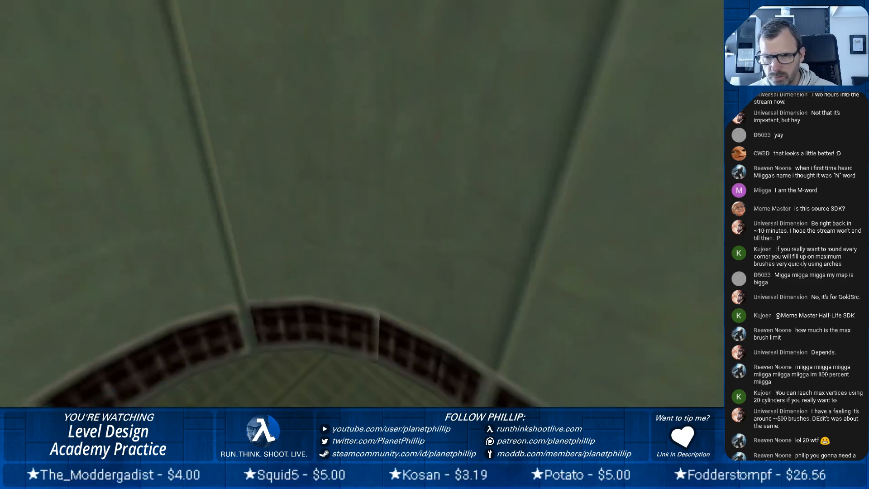
key(s)
key(w)
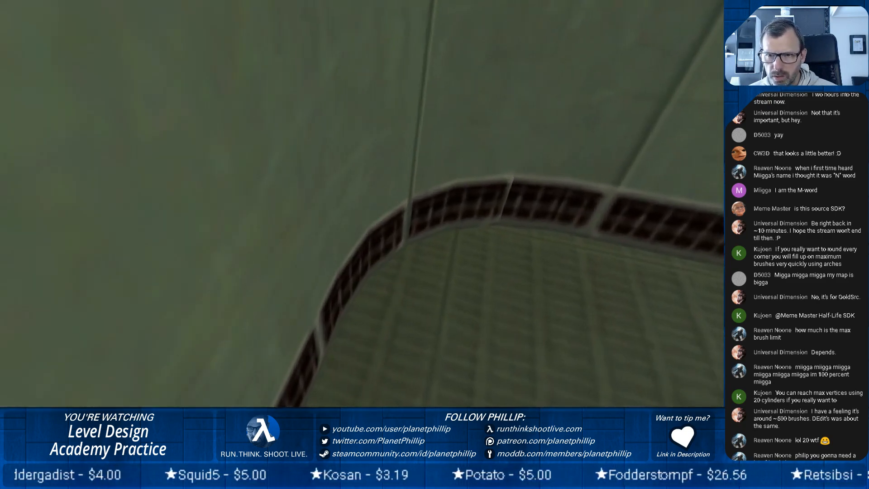
Back away from the curved vent trim and walk past the rounded concrete corner to view the long vent-trimmed wall.
key(s)
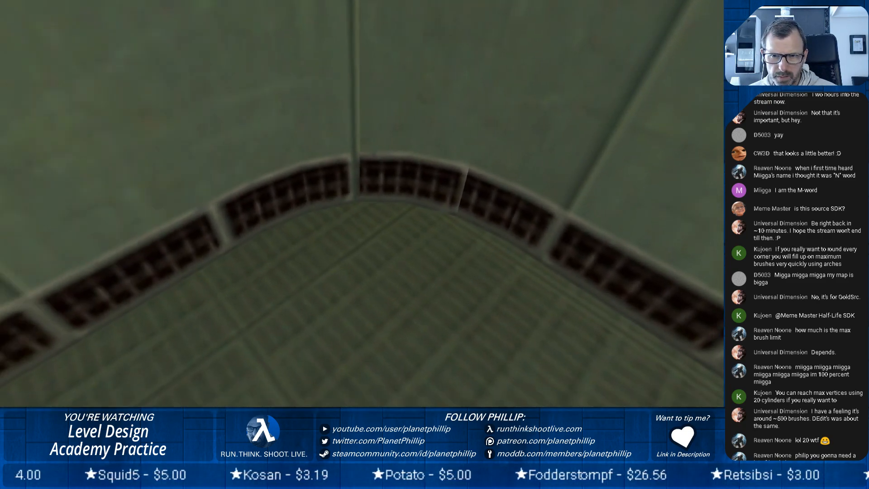
key(w)
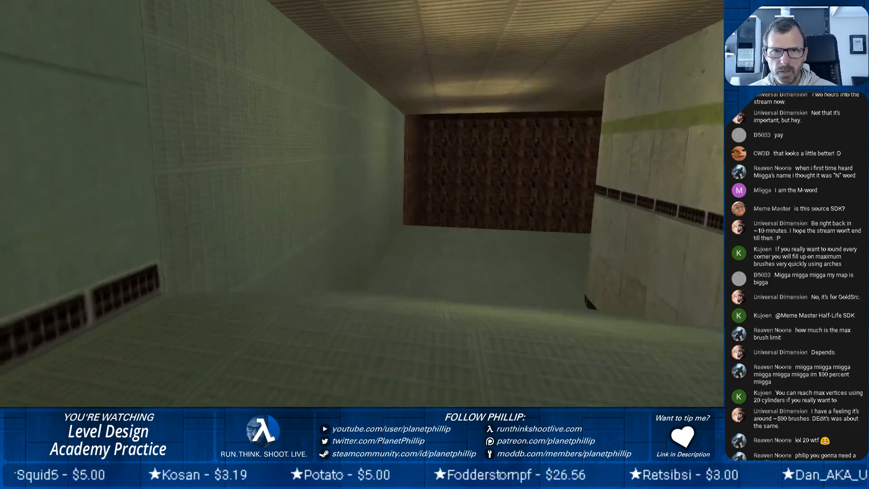
key(w)
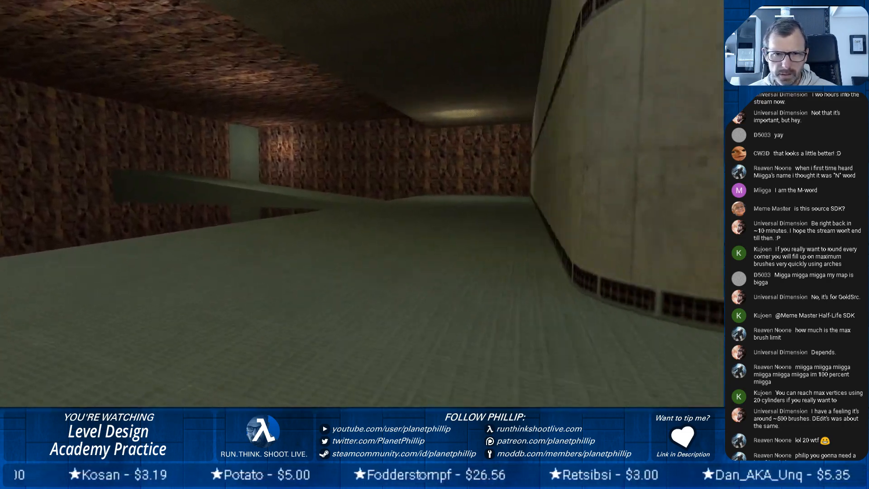
key(w)
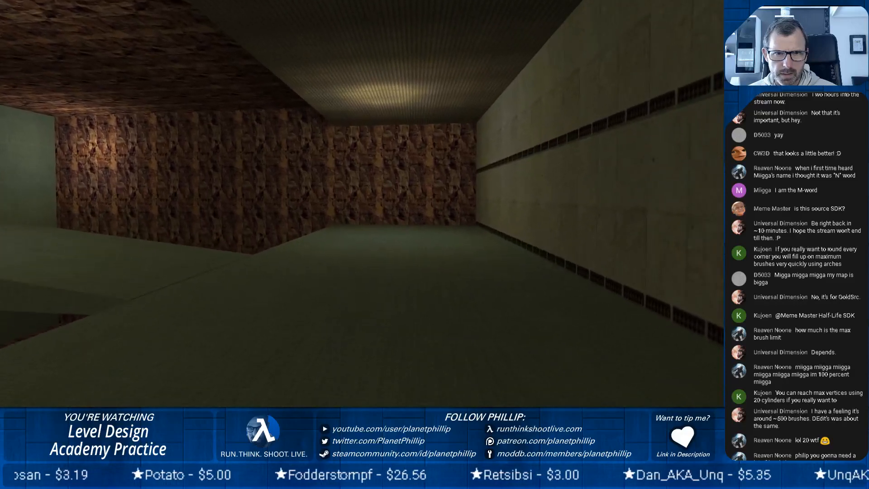
Walk along the narrow raised walkway between the rock walls and return to the concrete wall to examine the layout.
key(w)
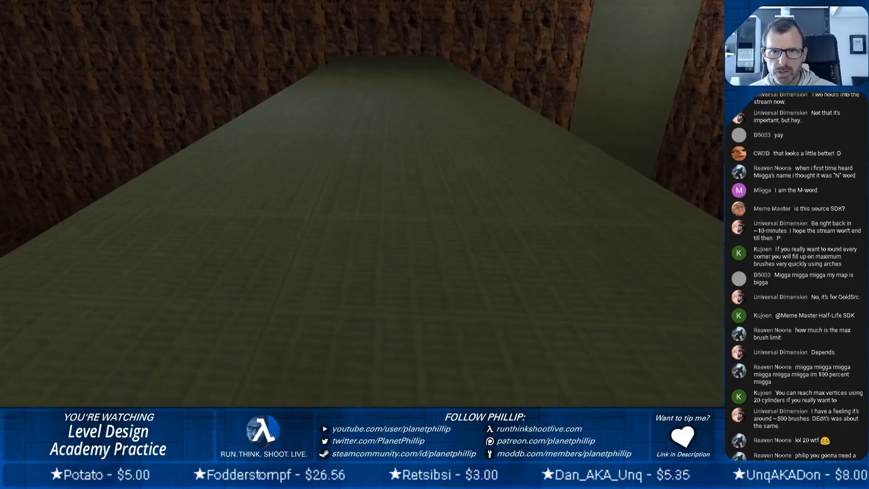
key(w)
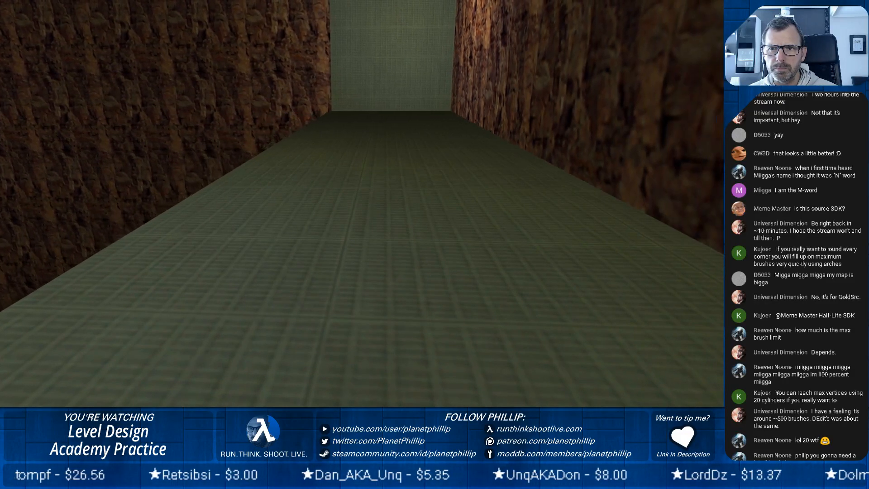
key(s)
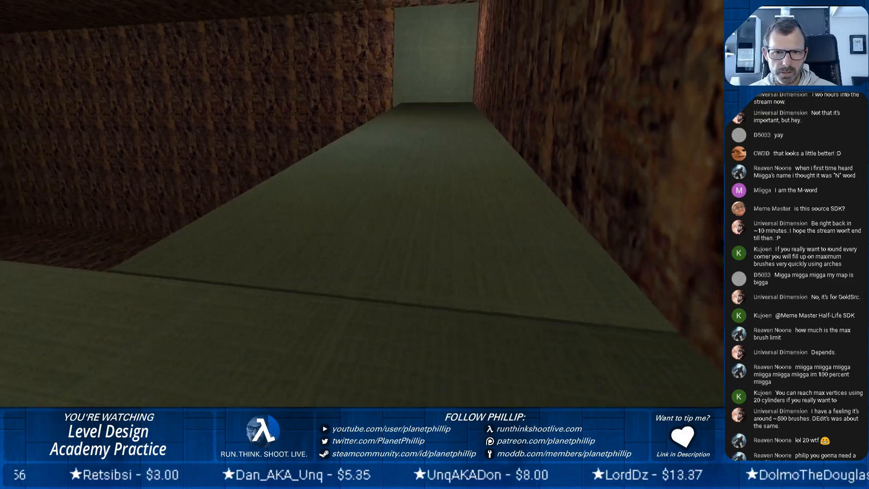
key(w)
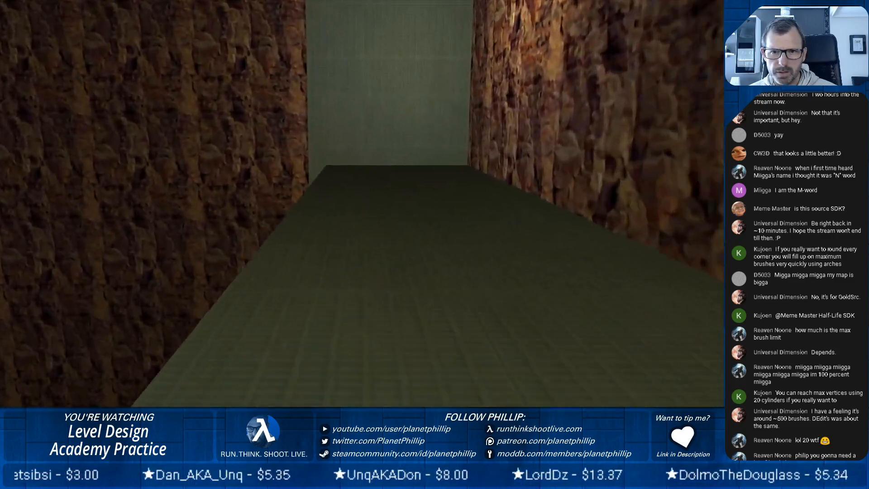
key(w)
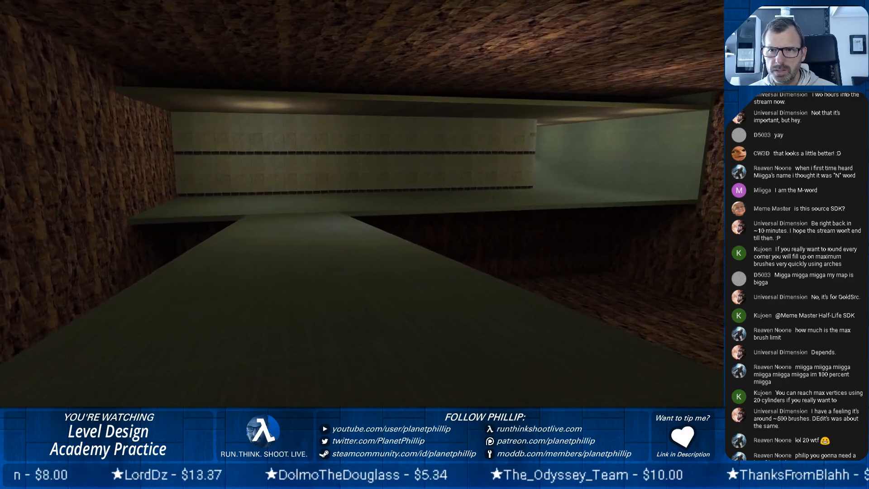
key(w)
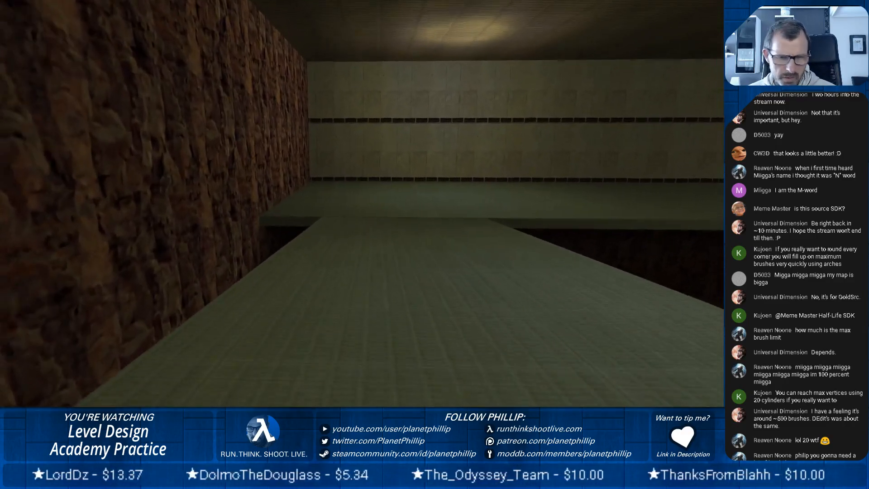
key(w)
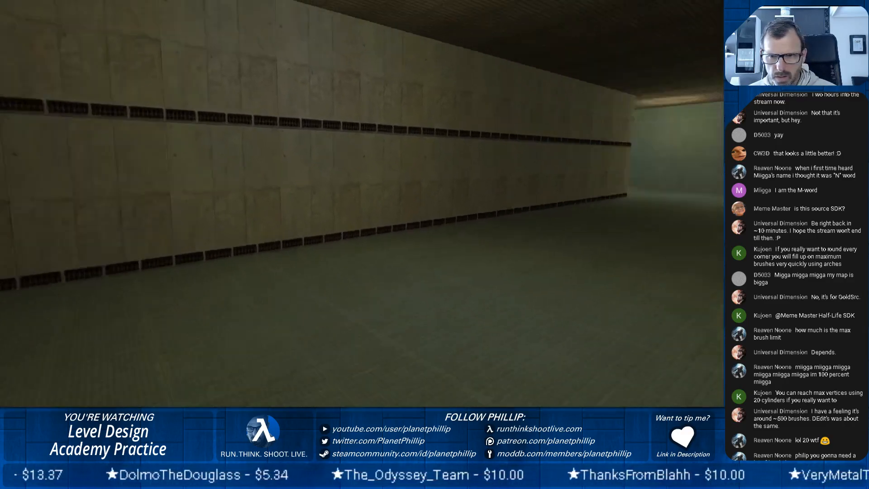
Load the ANOMALOUS MATERIALS quick save with 00:10 elapsed time.
key(Escape)
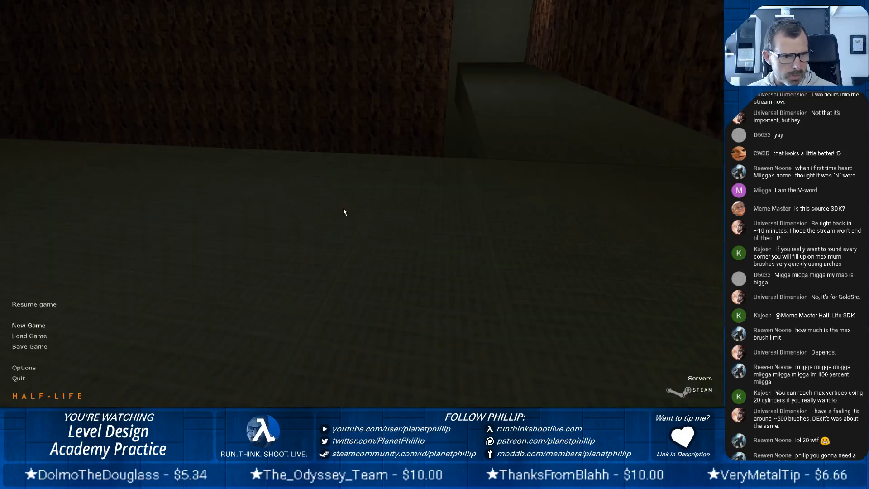
click(28, 336)
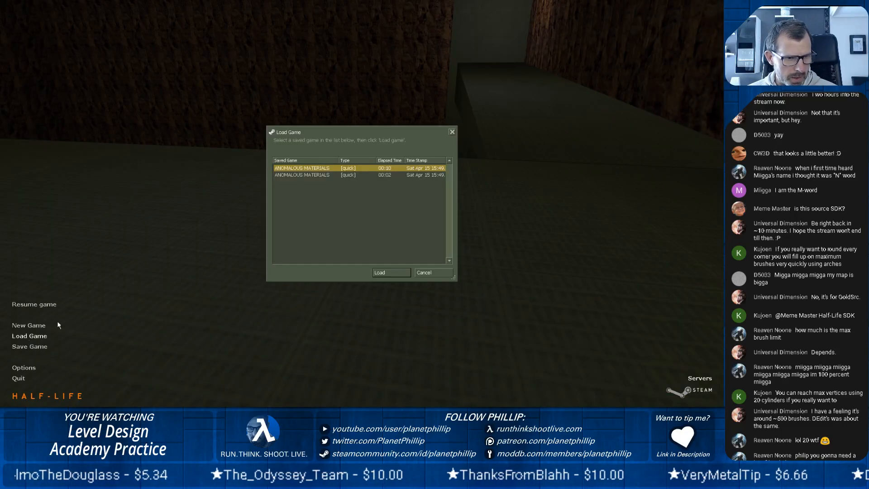
click(385, 273)
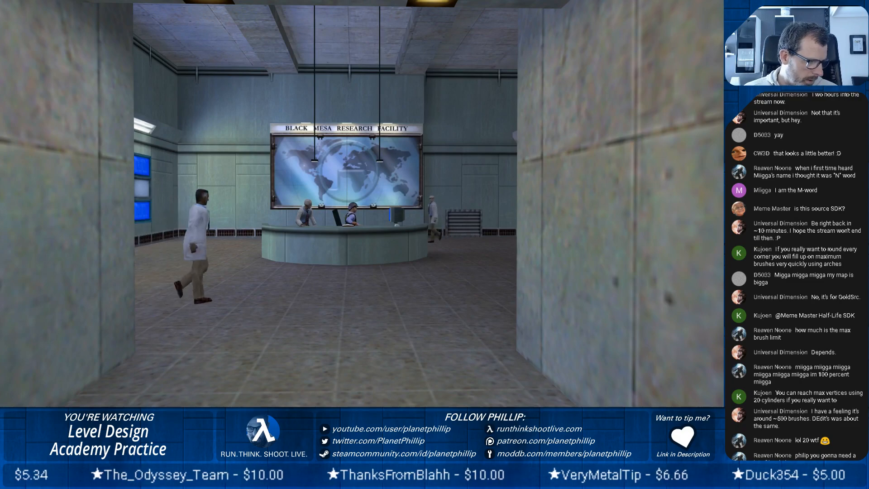
Walk from the Black Mesa lobby through the striped corridor and down the ramp to study wall trim and corners.
key(w)
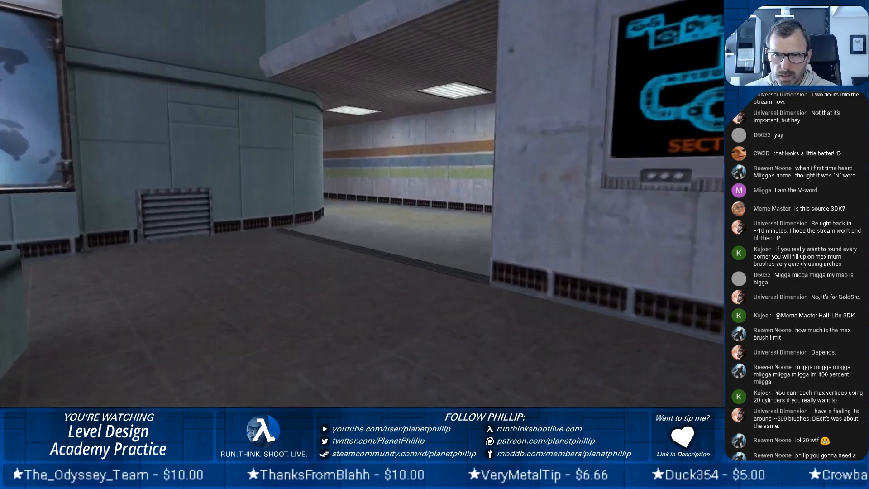
key(w)
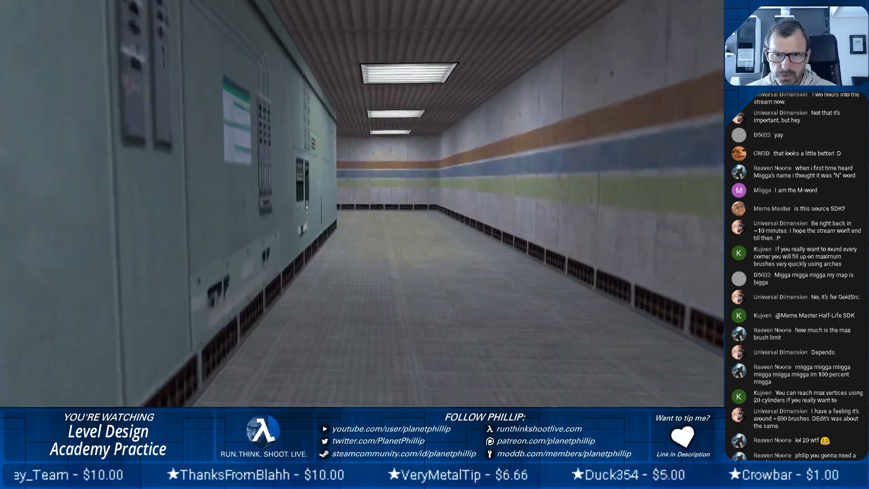
key(w)
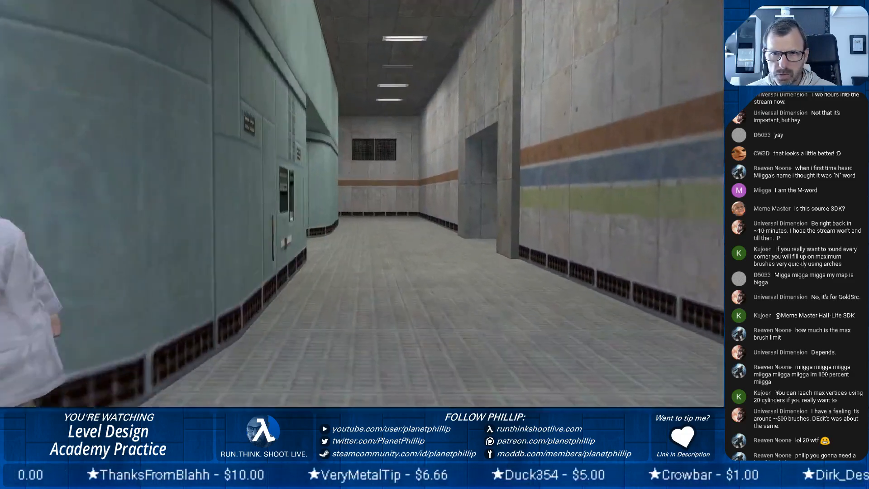
key(w)
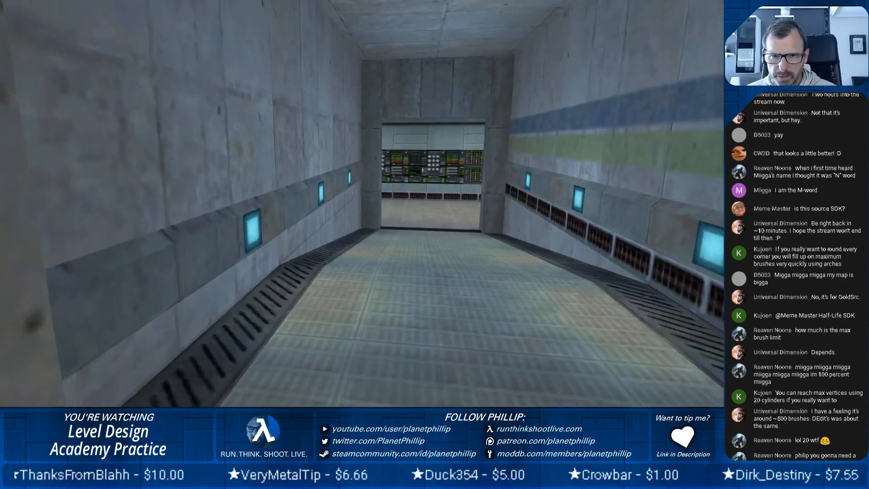
key(w)
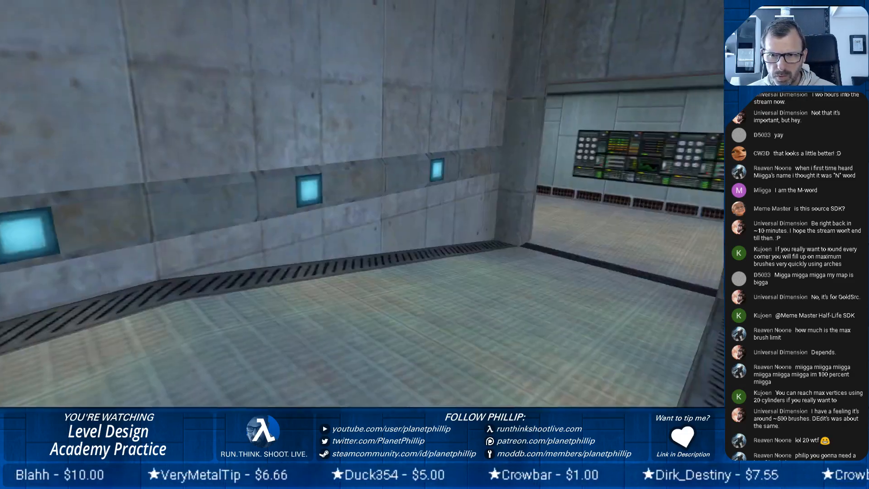
key(w)
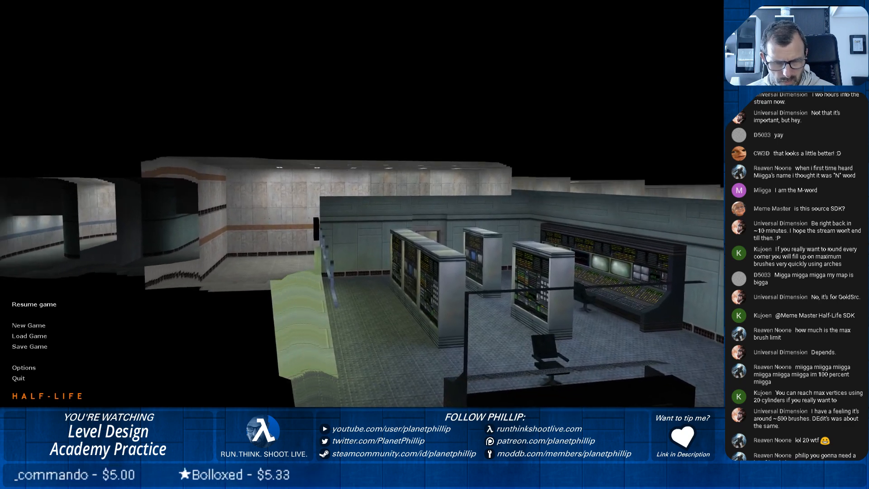
Reload the 00:10 ANOMALOUS MATERIALS quick save to return to the lobby entrance.
key(Escape)
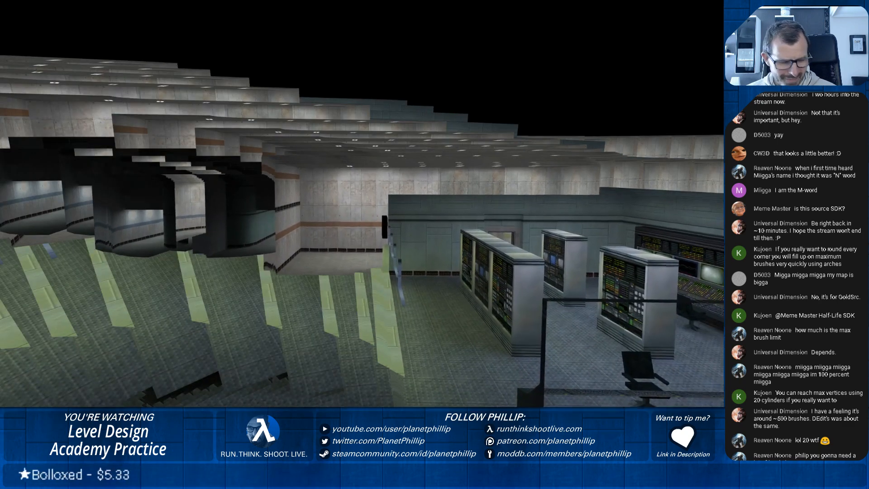
key(Escape)
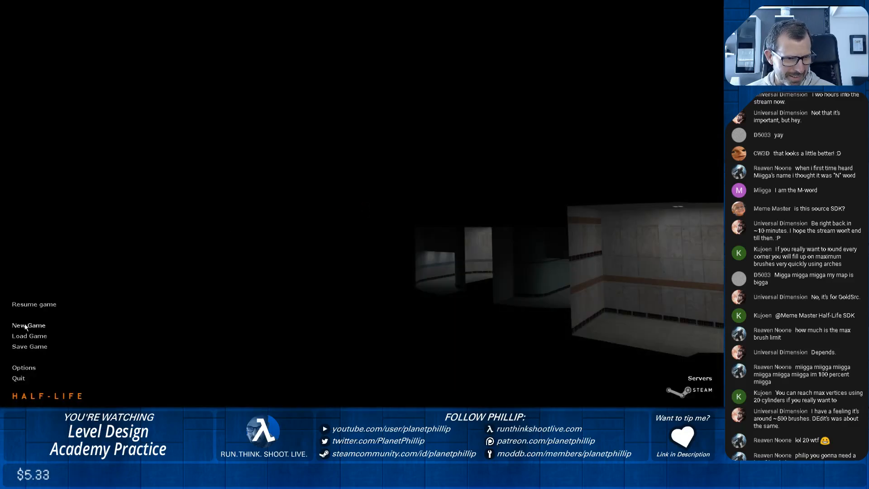
click(30, 336)
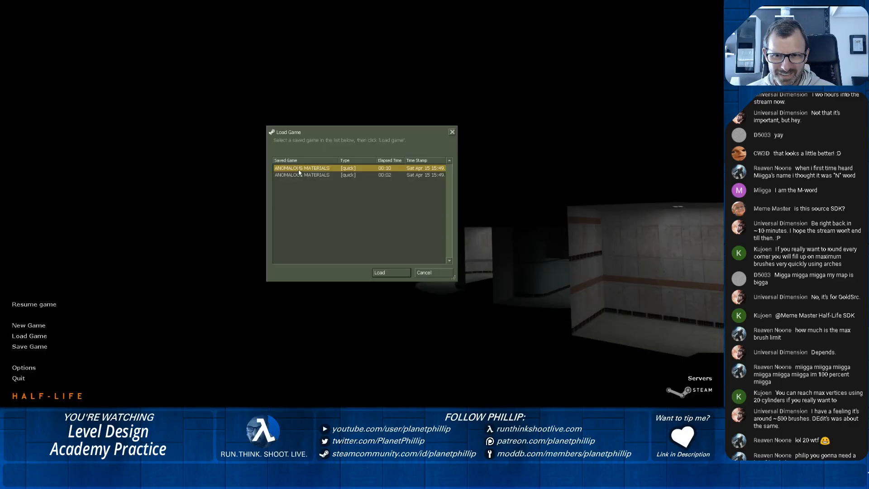
click(385, 274)
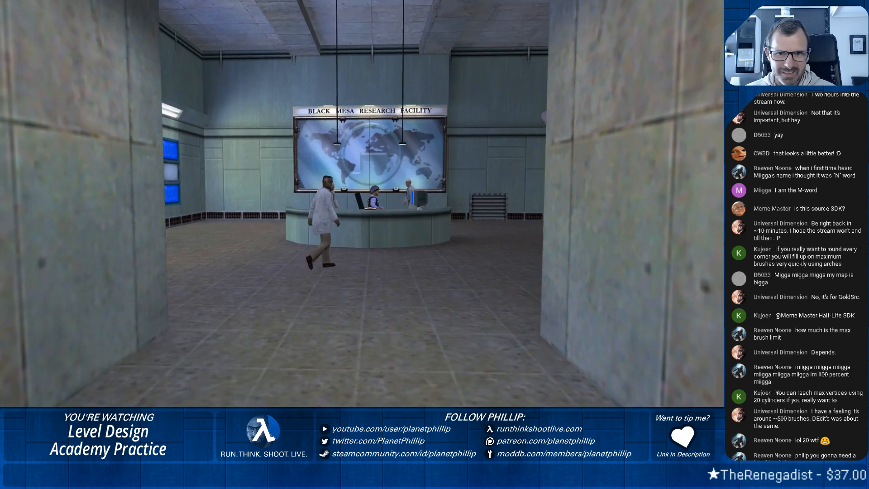
Walk through the striped corridors and the ramp hallway again, examining how the original map handles corners and vent trim.
key(w)
key(w)
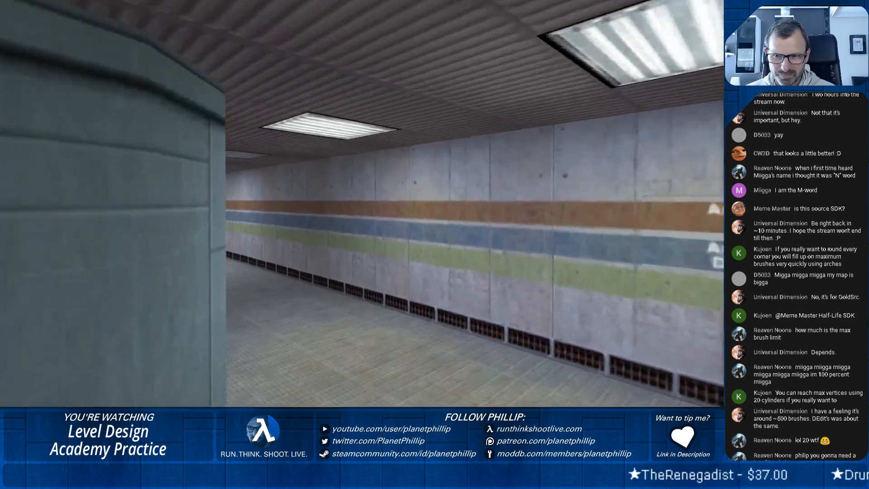
key(w)
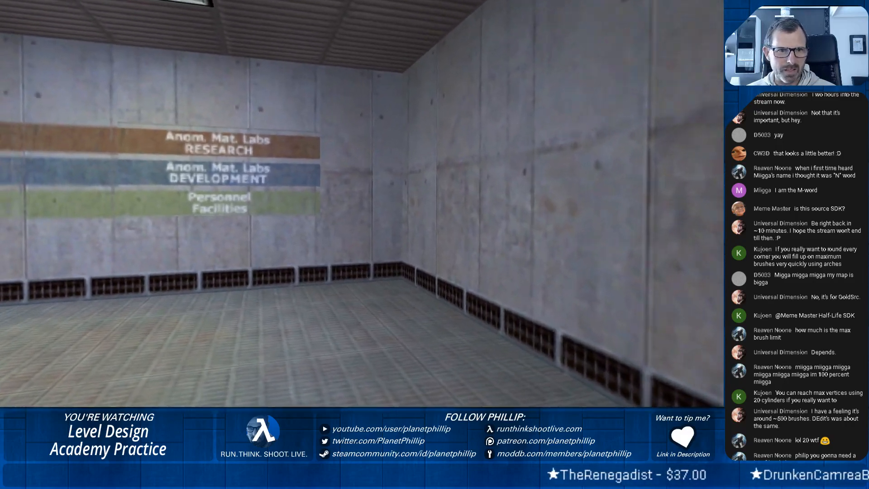
key(w)
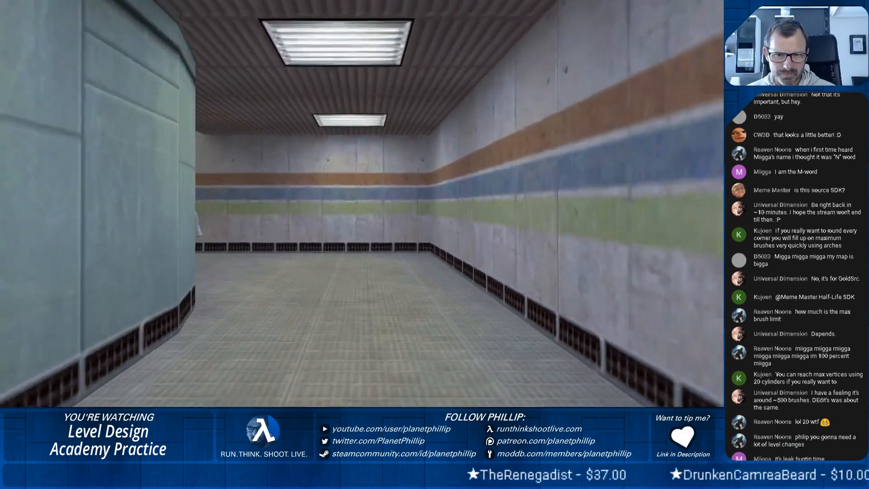
key(w)
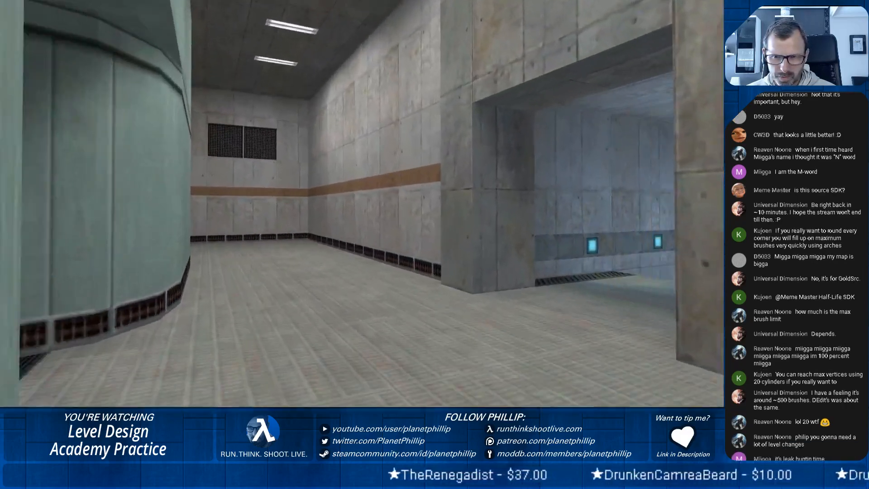
key(w)
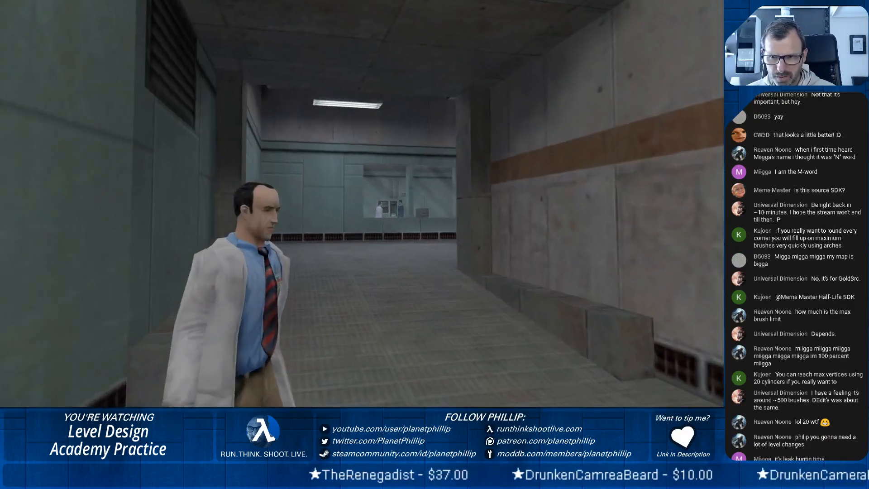
key(w)
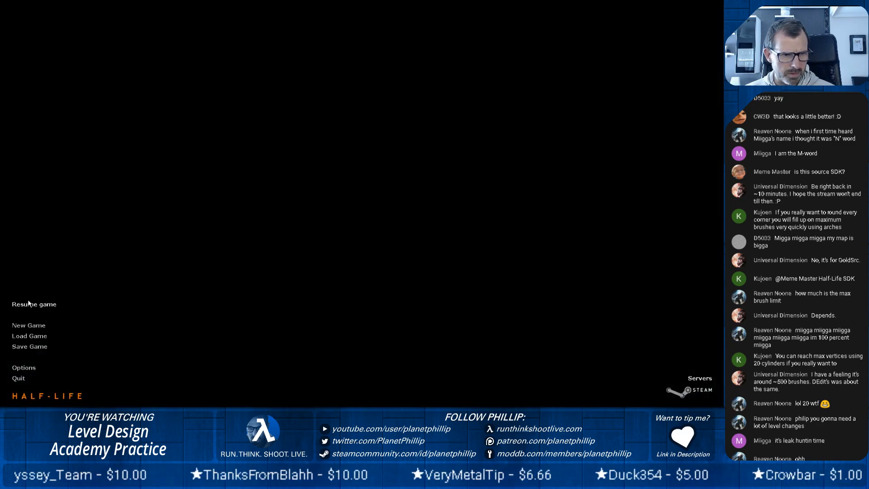
click(27, 303)
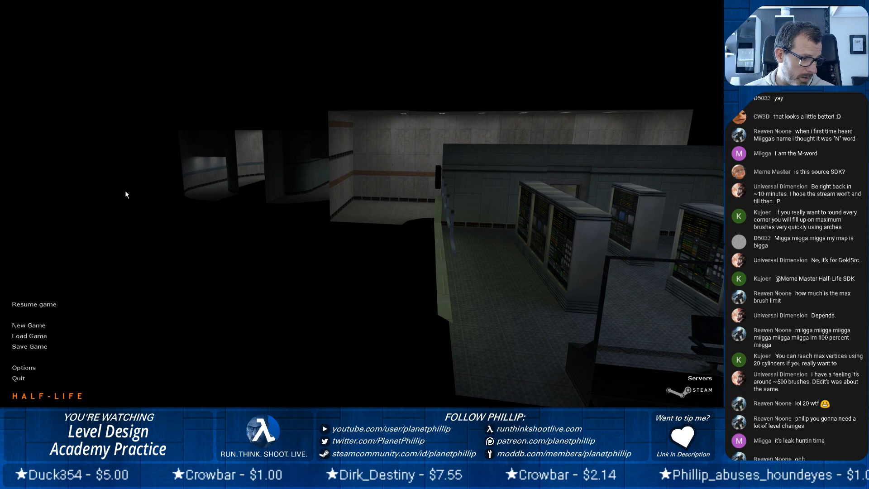
click(23, 326)
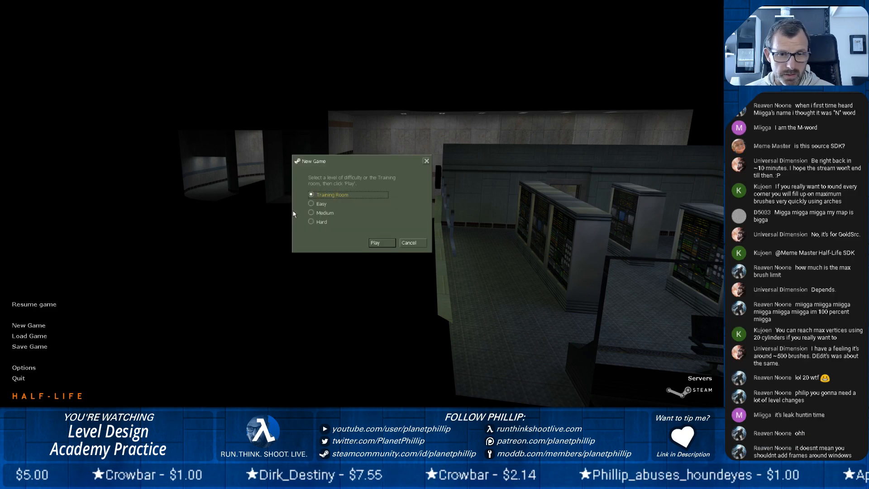
click(407, 244)
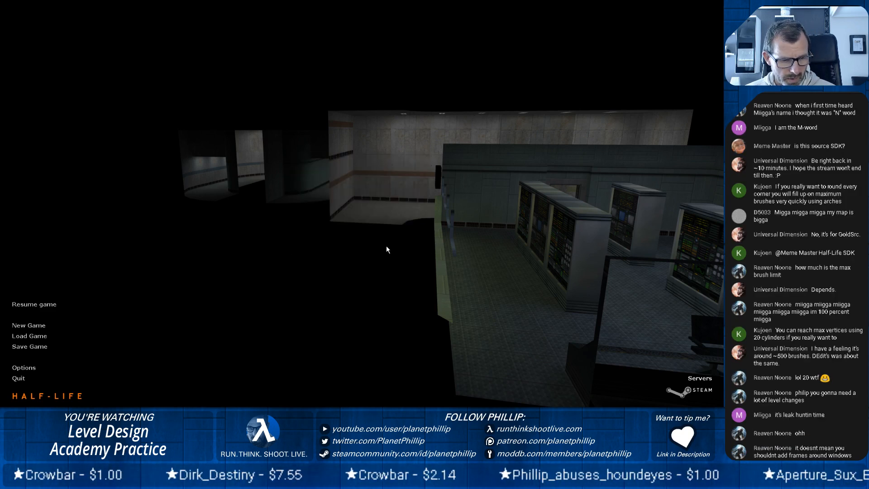
Load the map PCT15 with the console command "map PCT15".
key(grave)
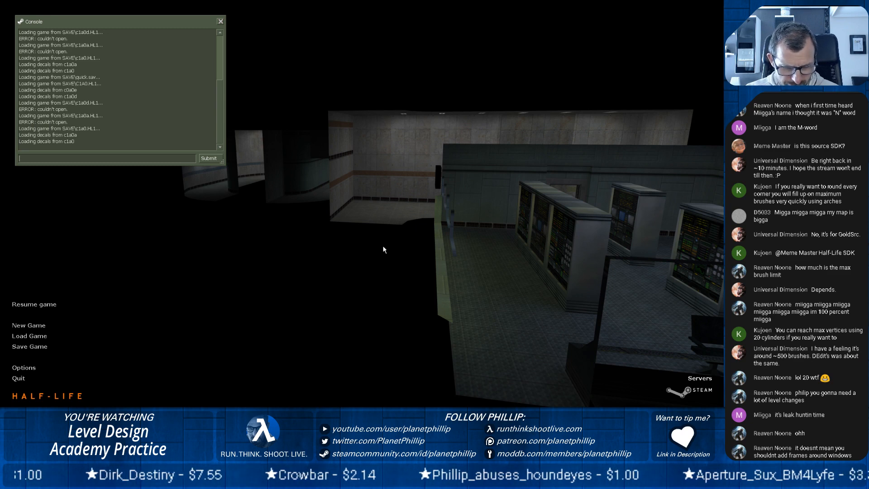
text(map PC)
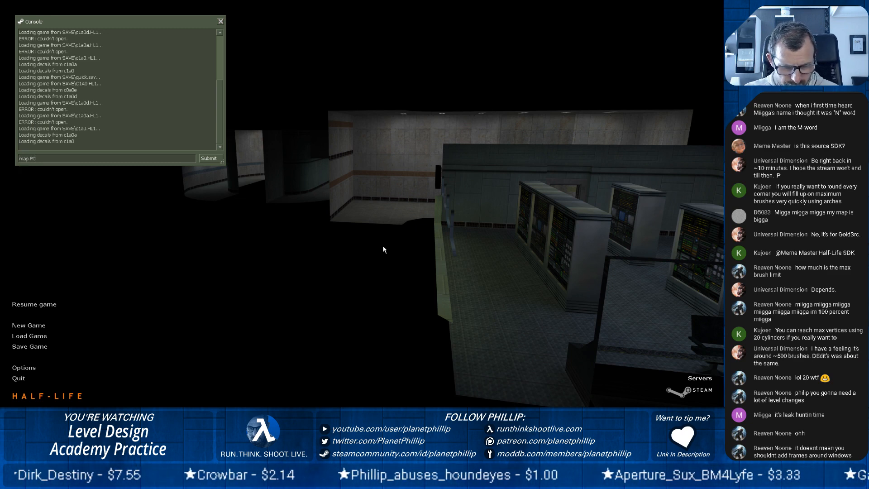
text(T15)
key(Return)
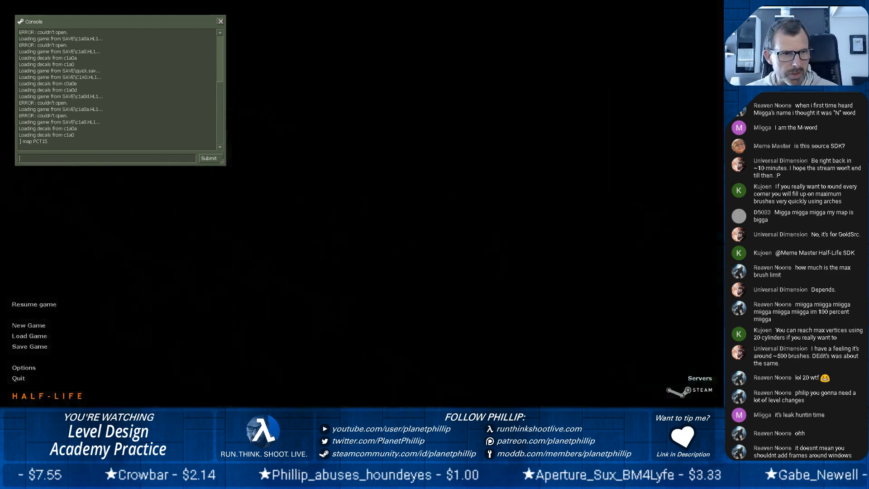
Walk from the concrete start area through the green-walled corridor to the long window, checking the rounded corners and vent trim.
key(w)
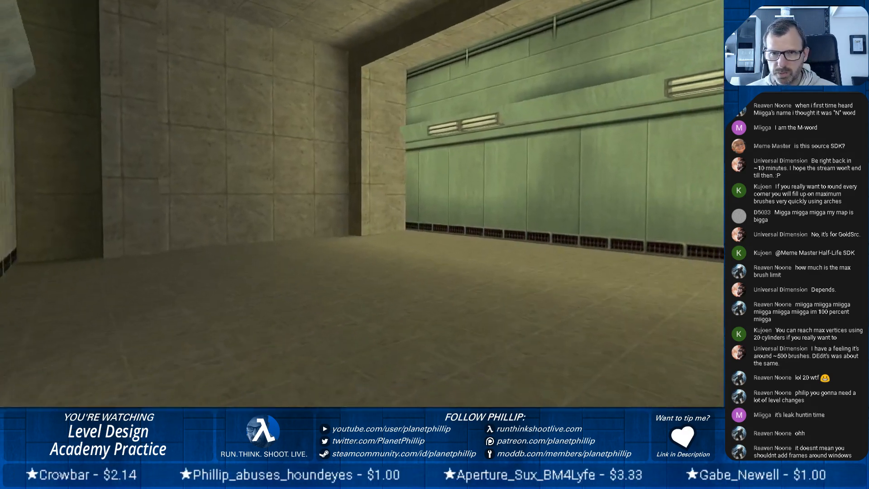
key(w)
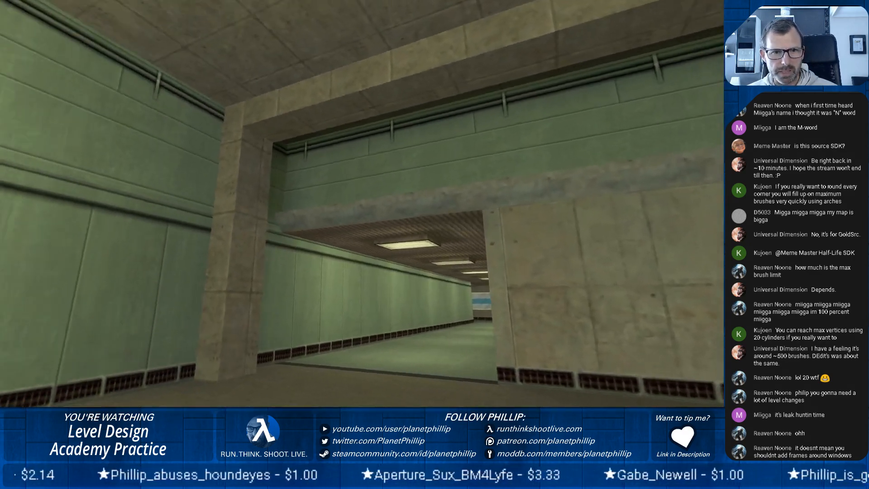
key(w)
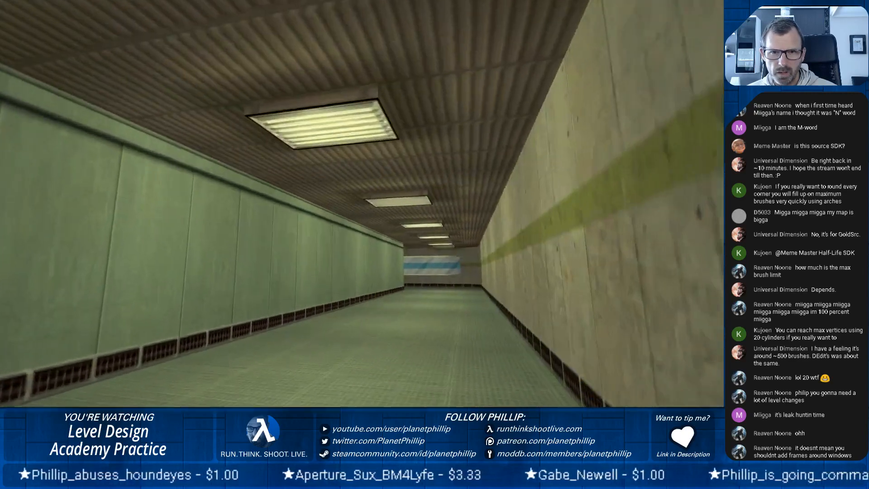
key(w)
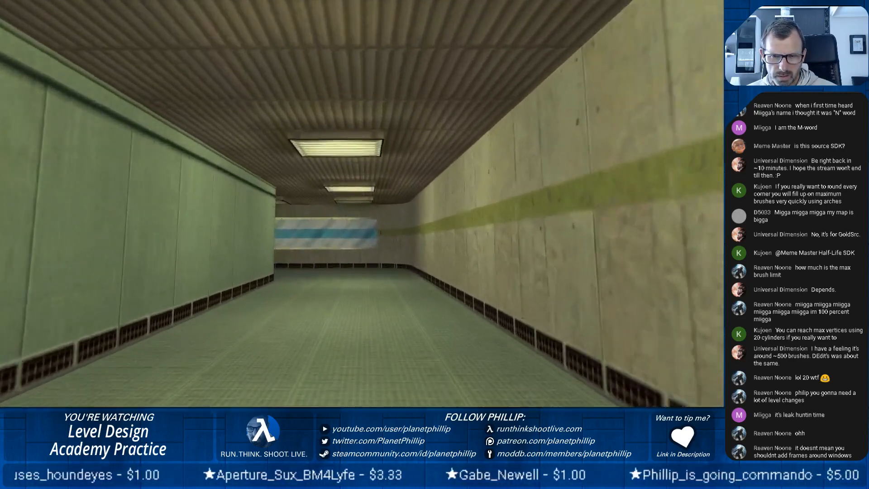
key(w)
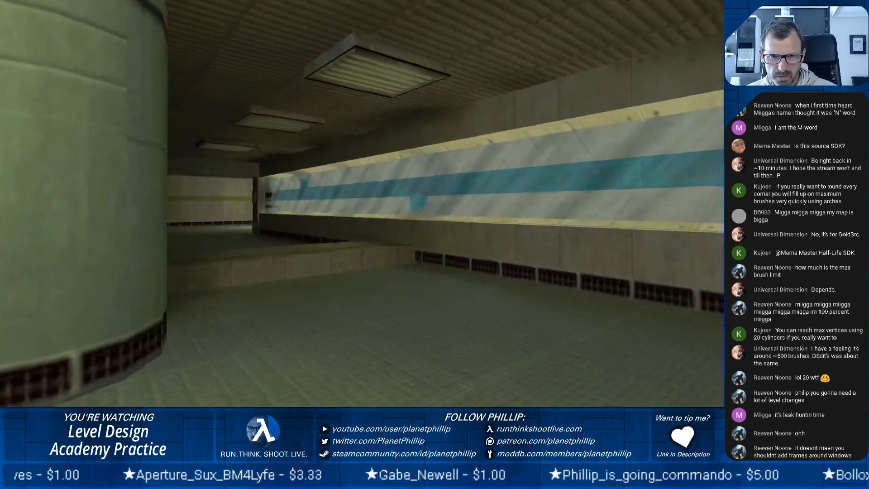
Examine the long blue-striped window's frame, the low wall beside it and the adjoining doorway pillar from several angles.
key(s)
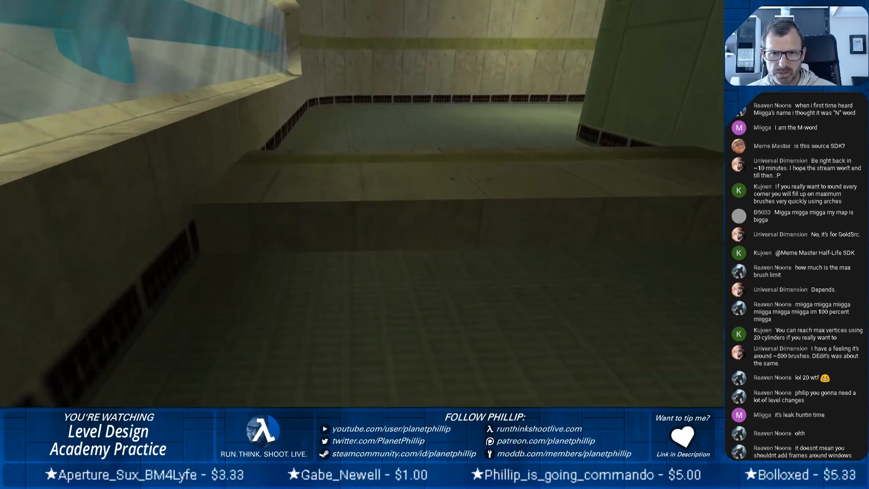
key(w)
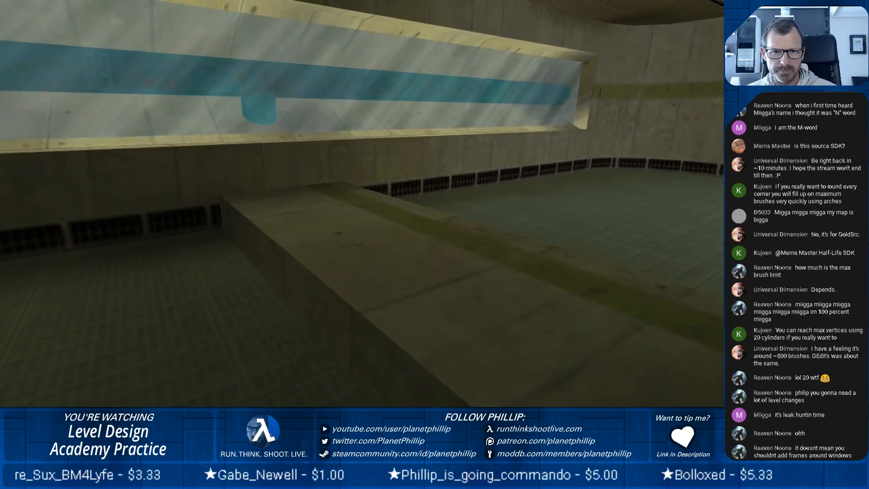
key(w)
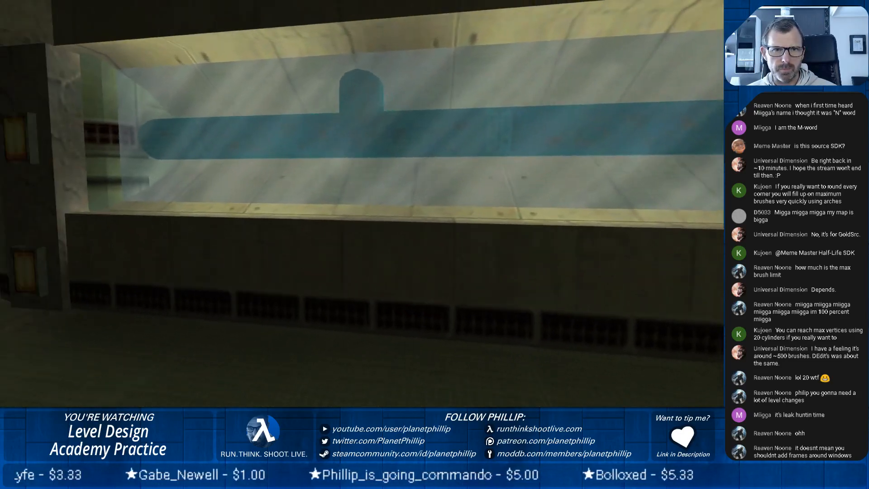
key(w)
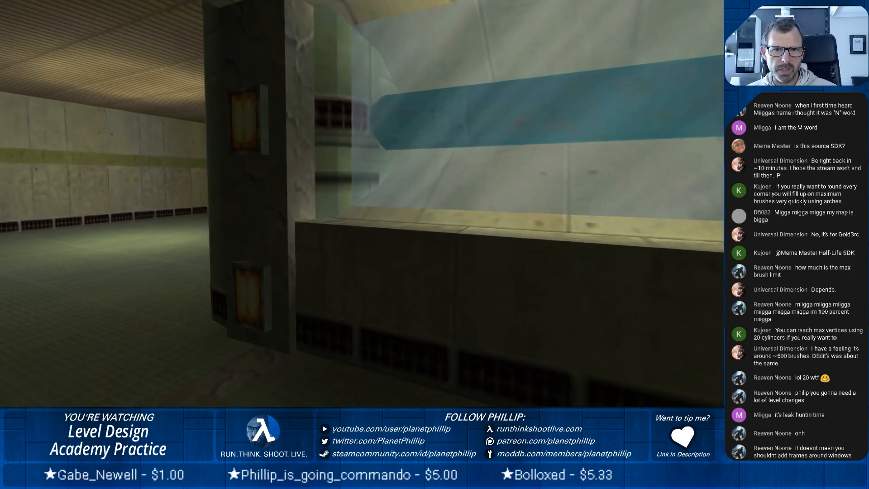
key(w)
key(s)
key(s)
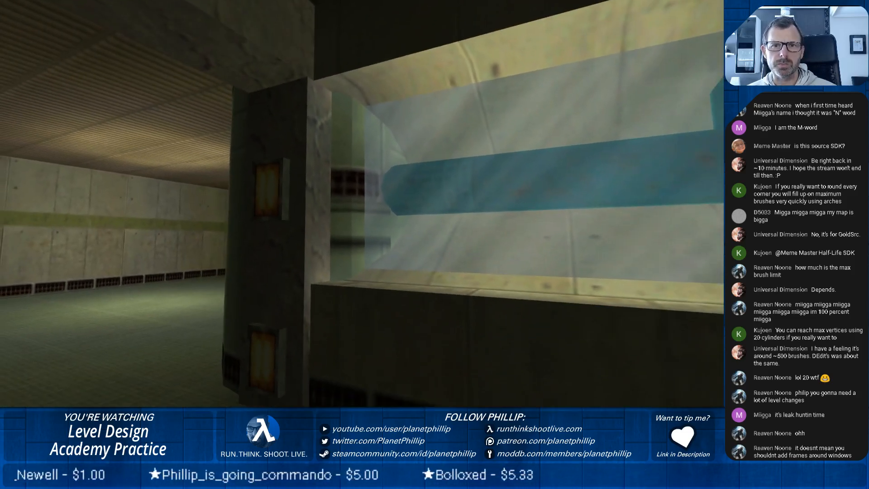
key(a)
key(d)
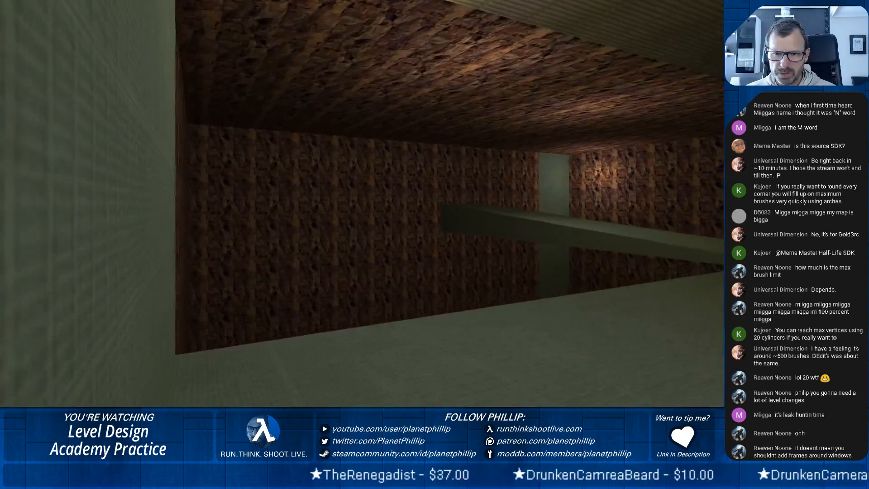
Inspect the rock-textured chamber from its floor, looking up at the long opening, the crossing beam and the corridor's rounded corner.
key(w)
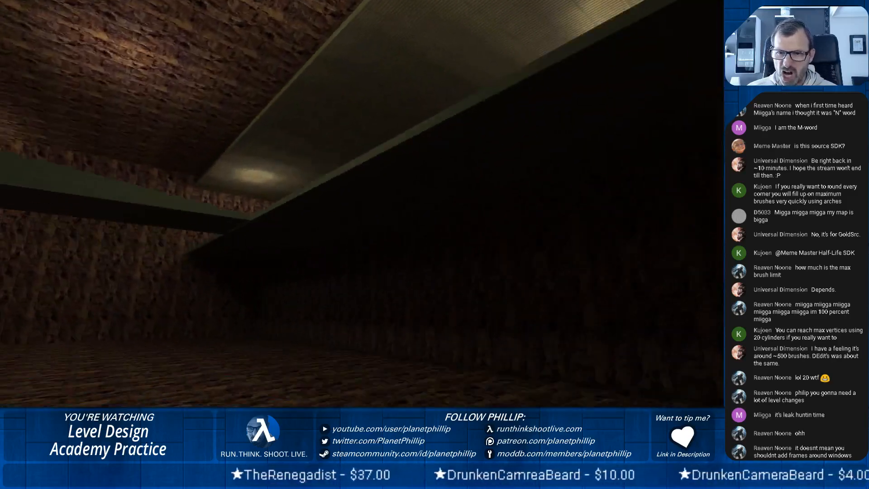
key(s)
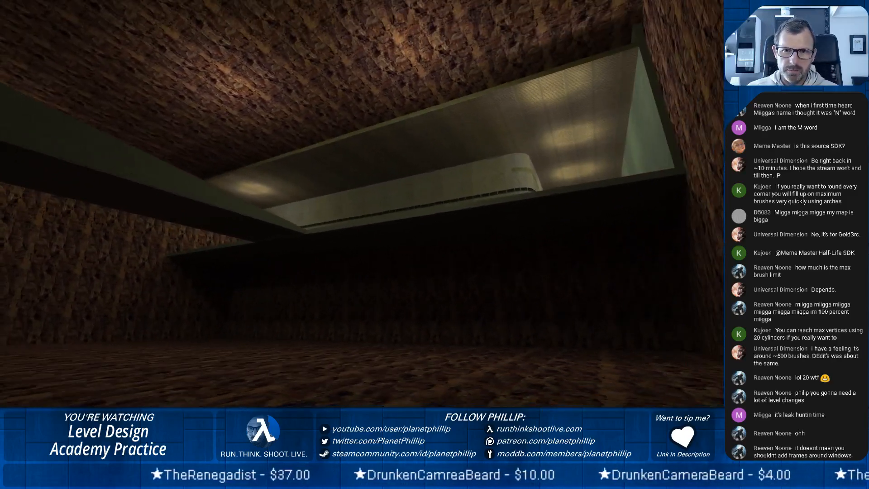
key(d)
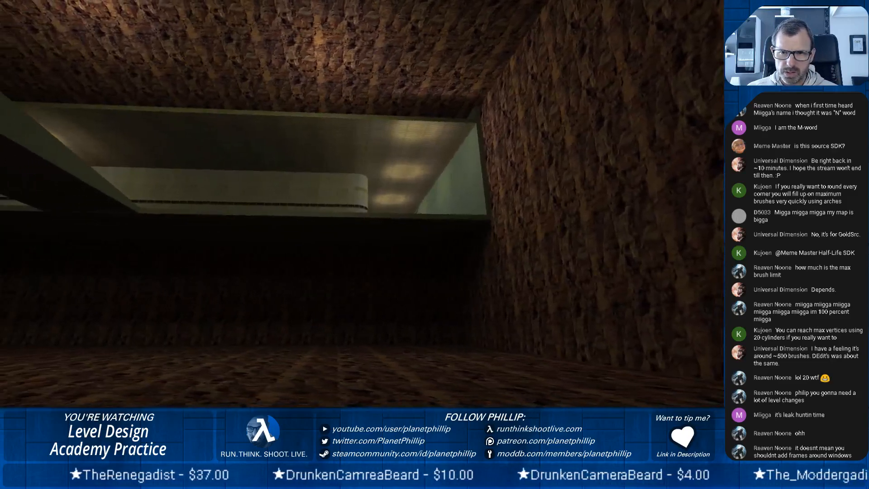
key(a)
key(d)
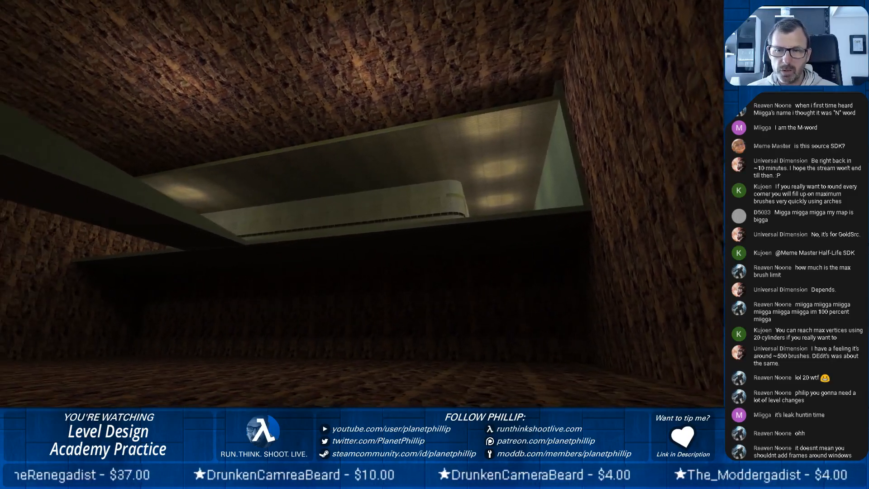